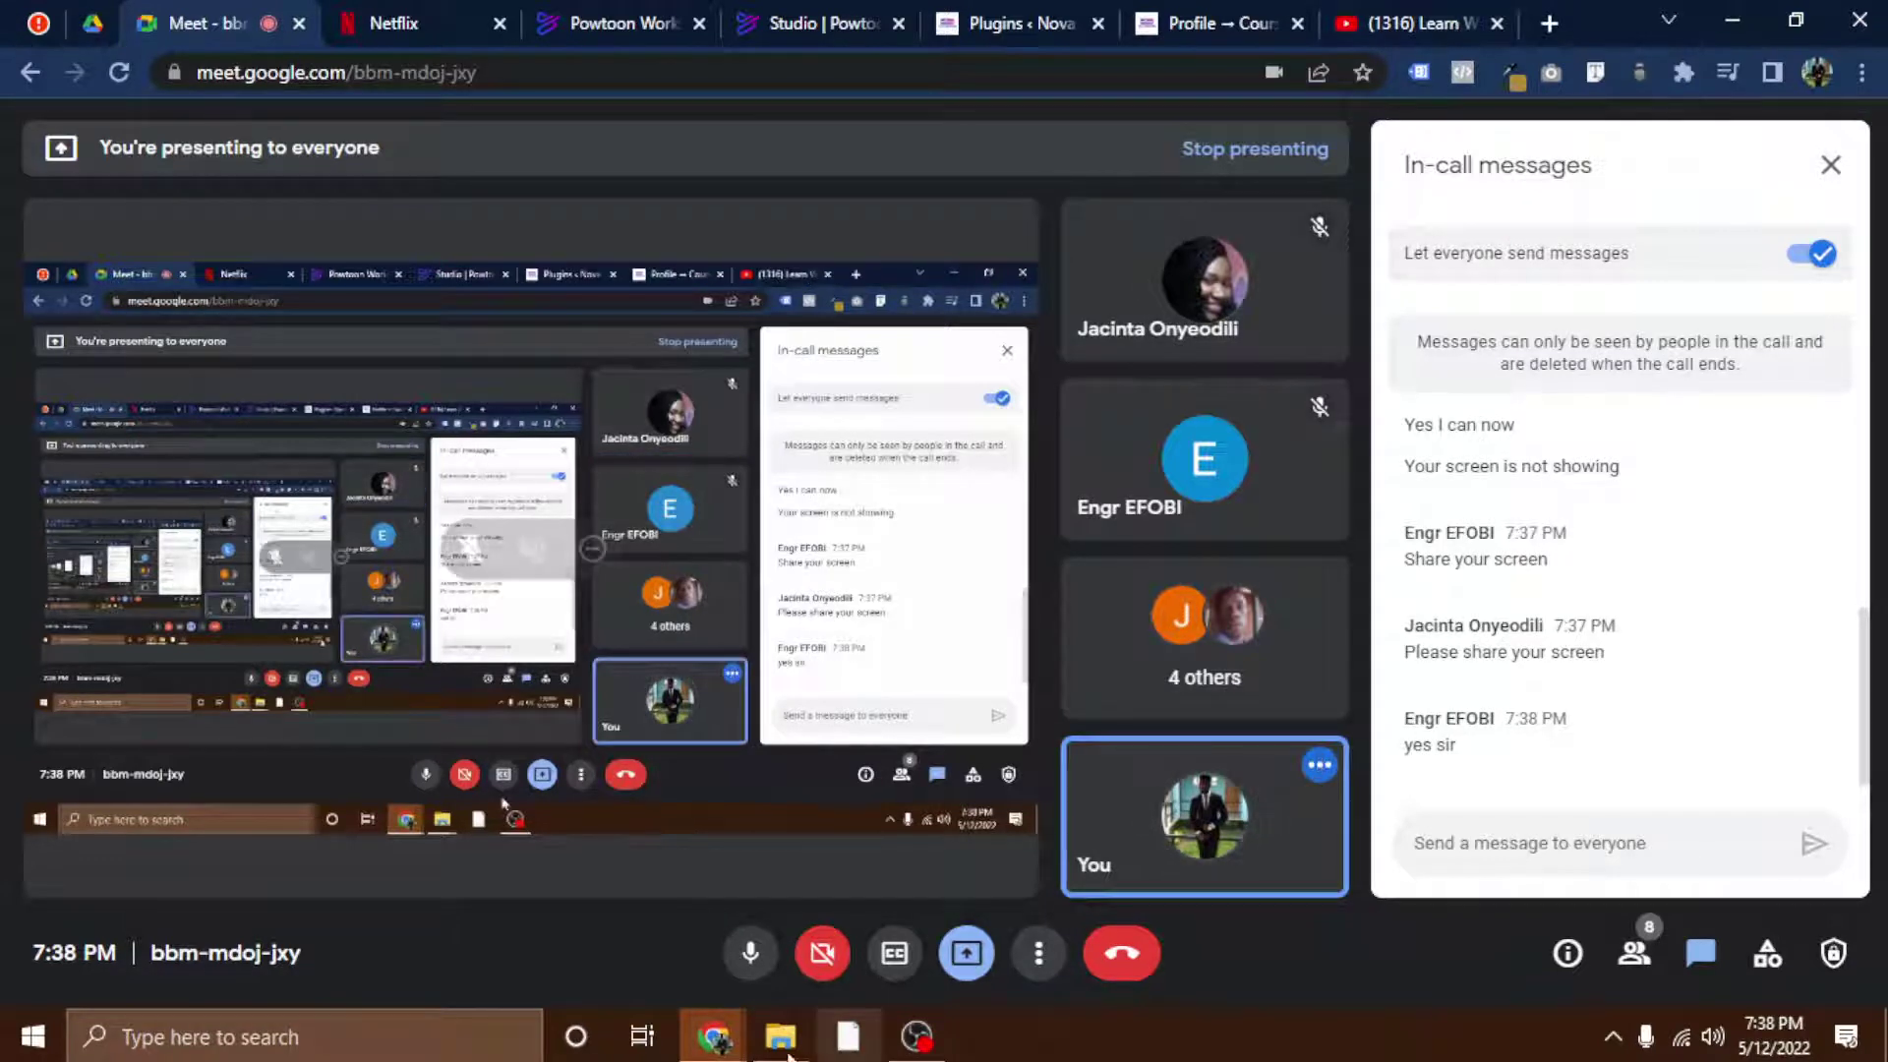
- Sign in to Nova University with a saved Chrome login to reach the member homepage
mouse_move(713, 1034)
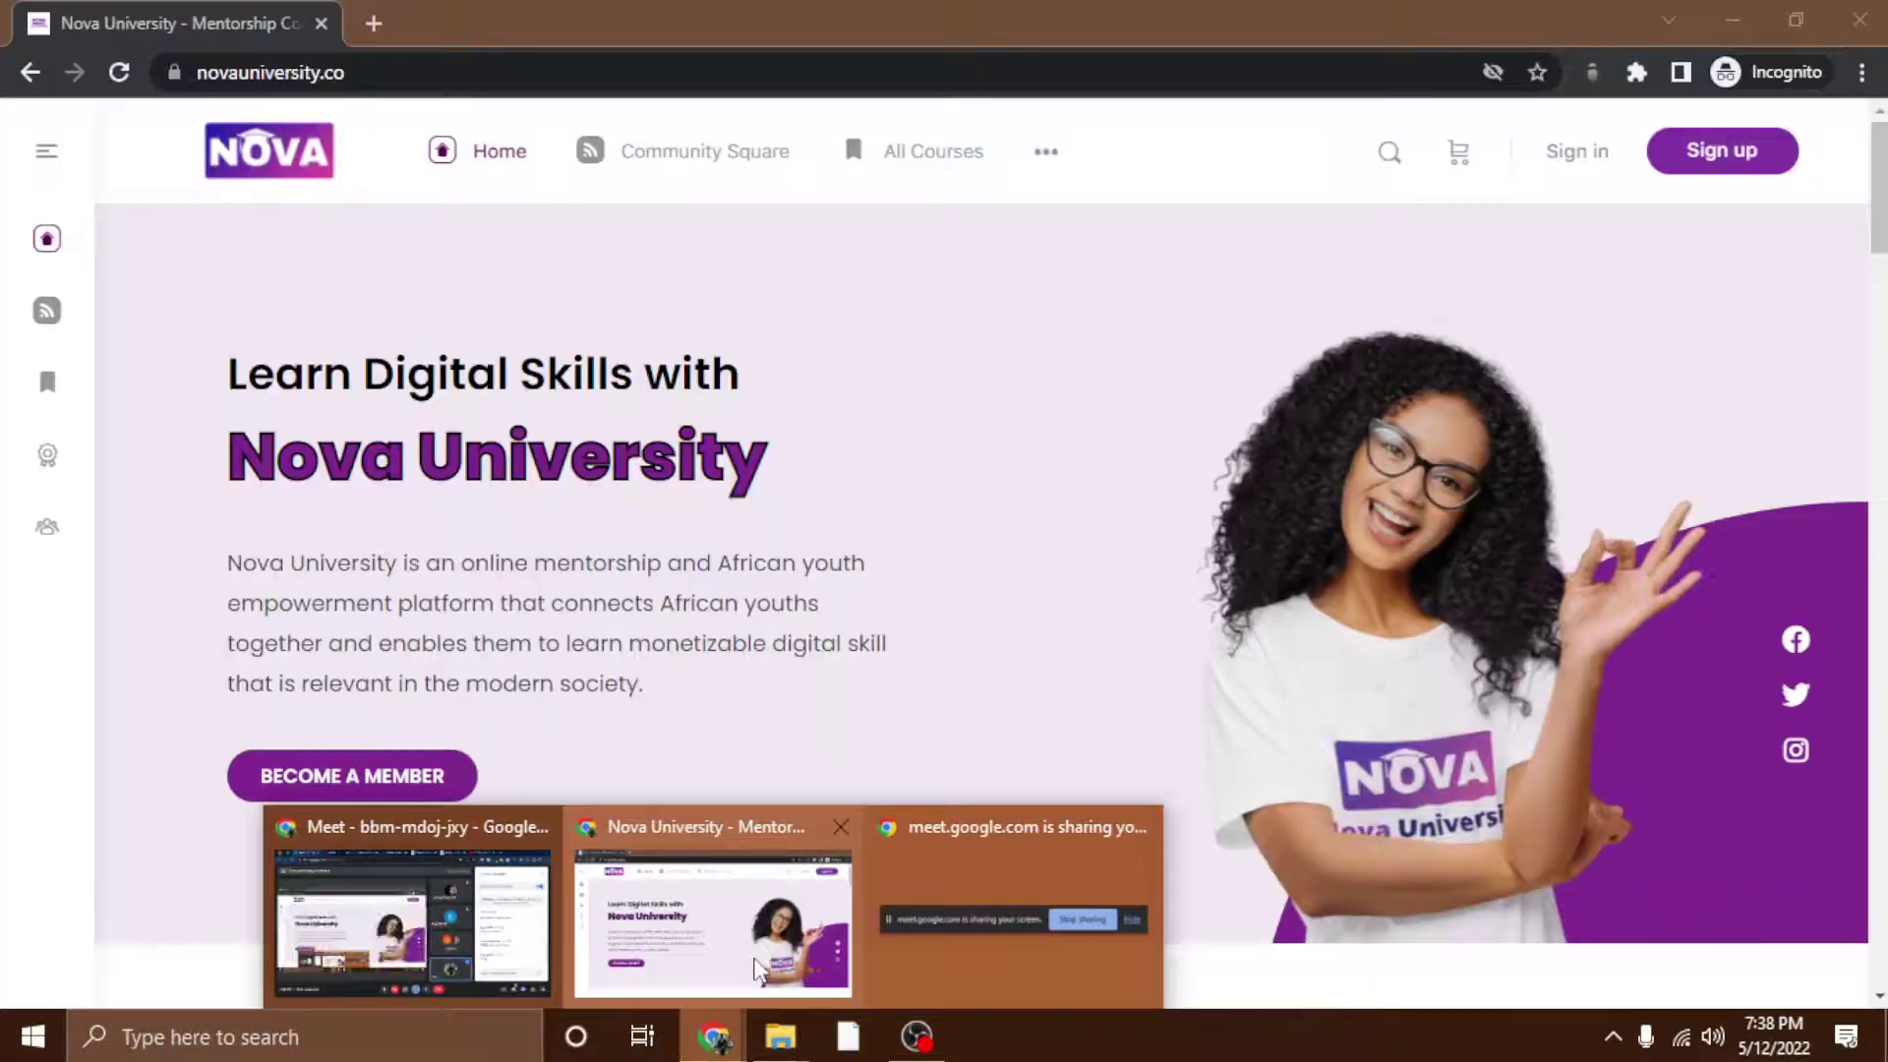
click(782, 988)
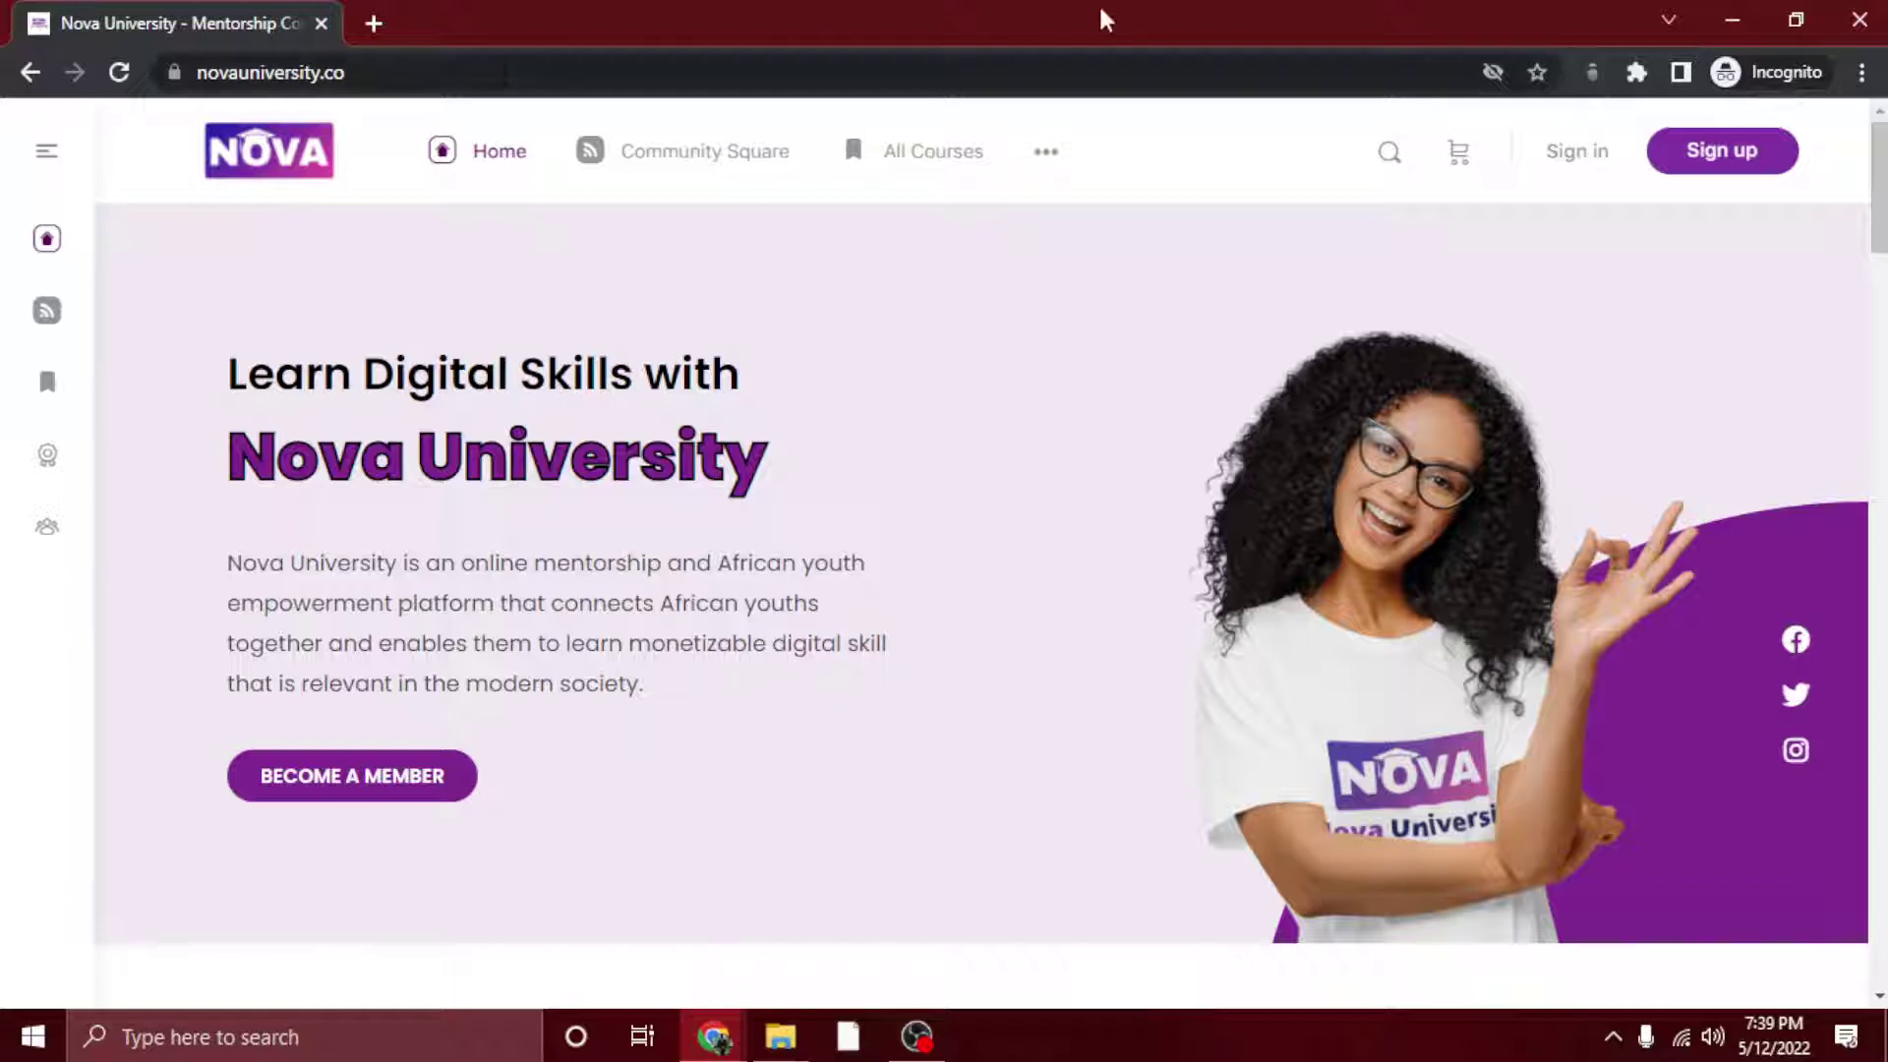
click(1580, 163)
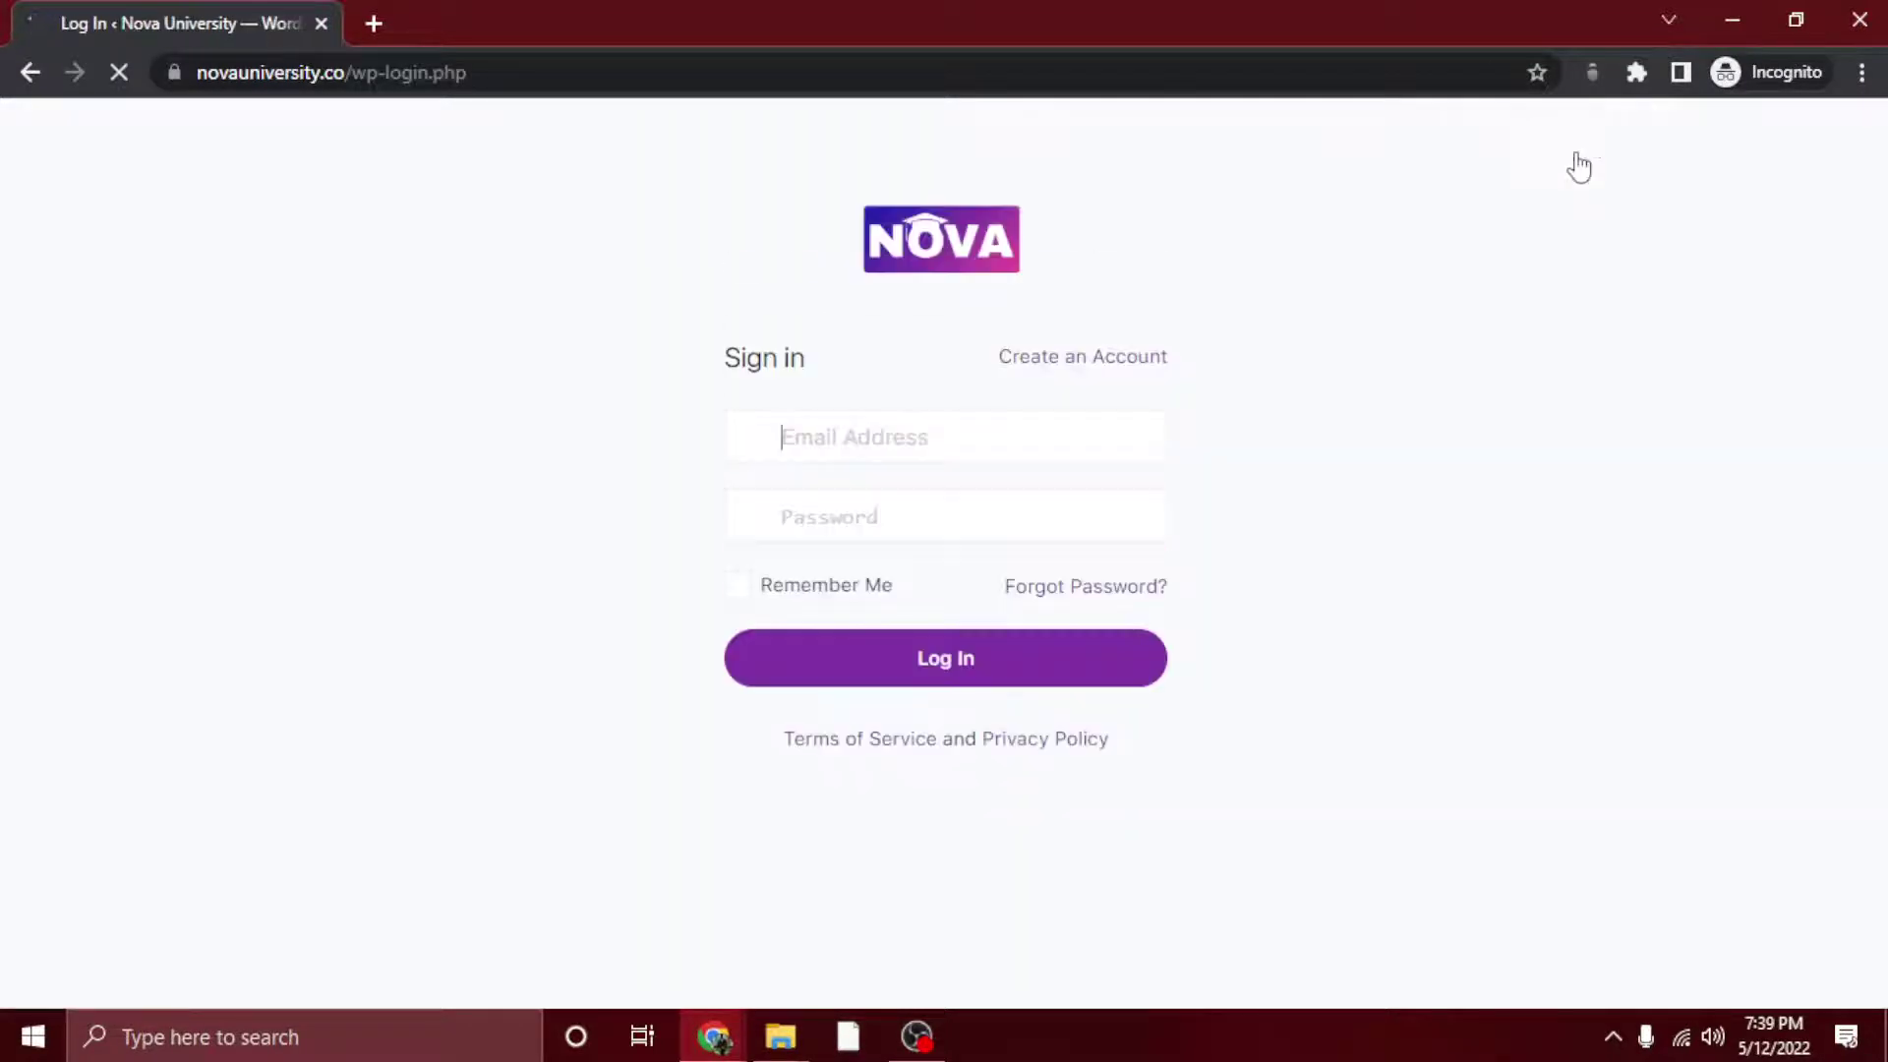
click(968, 439)
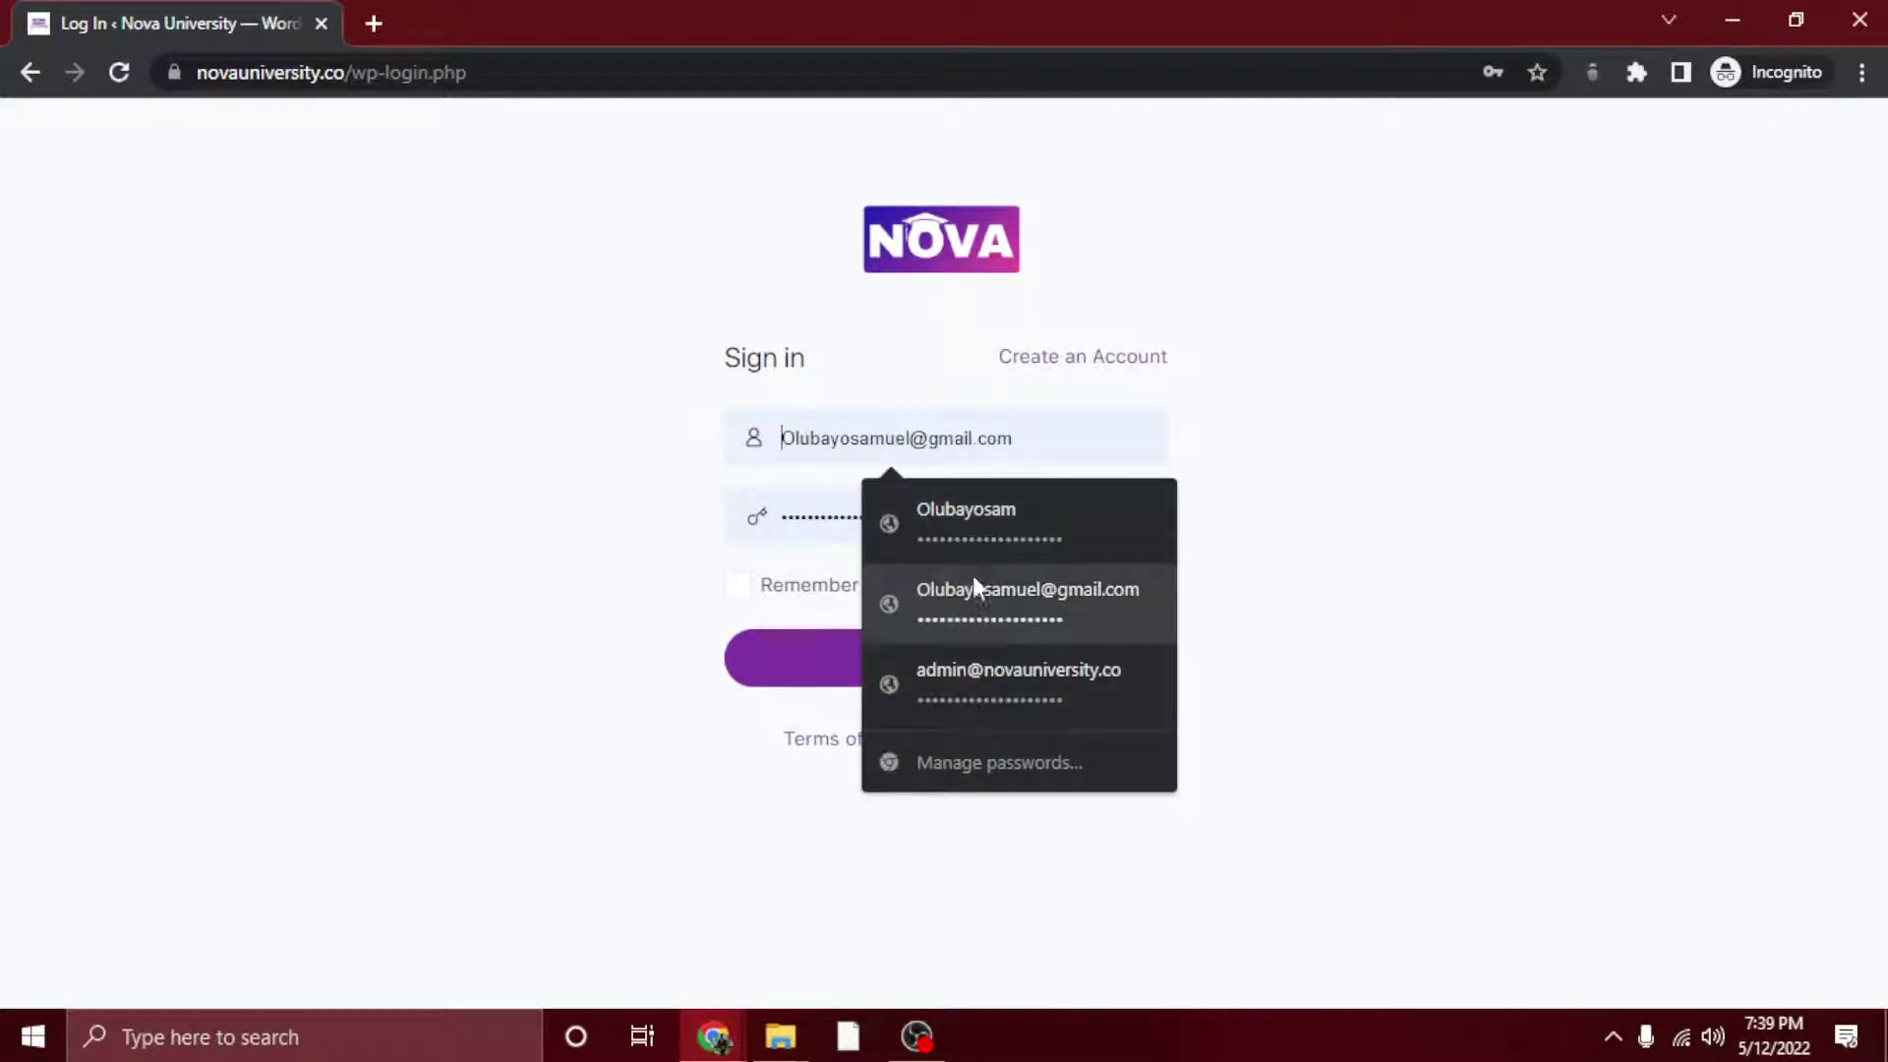
click(1006, 534)
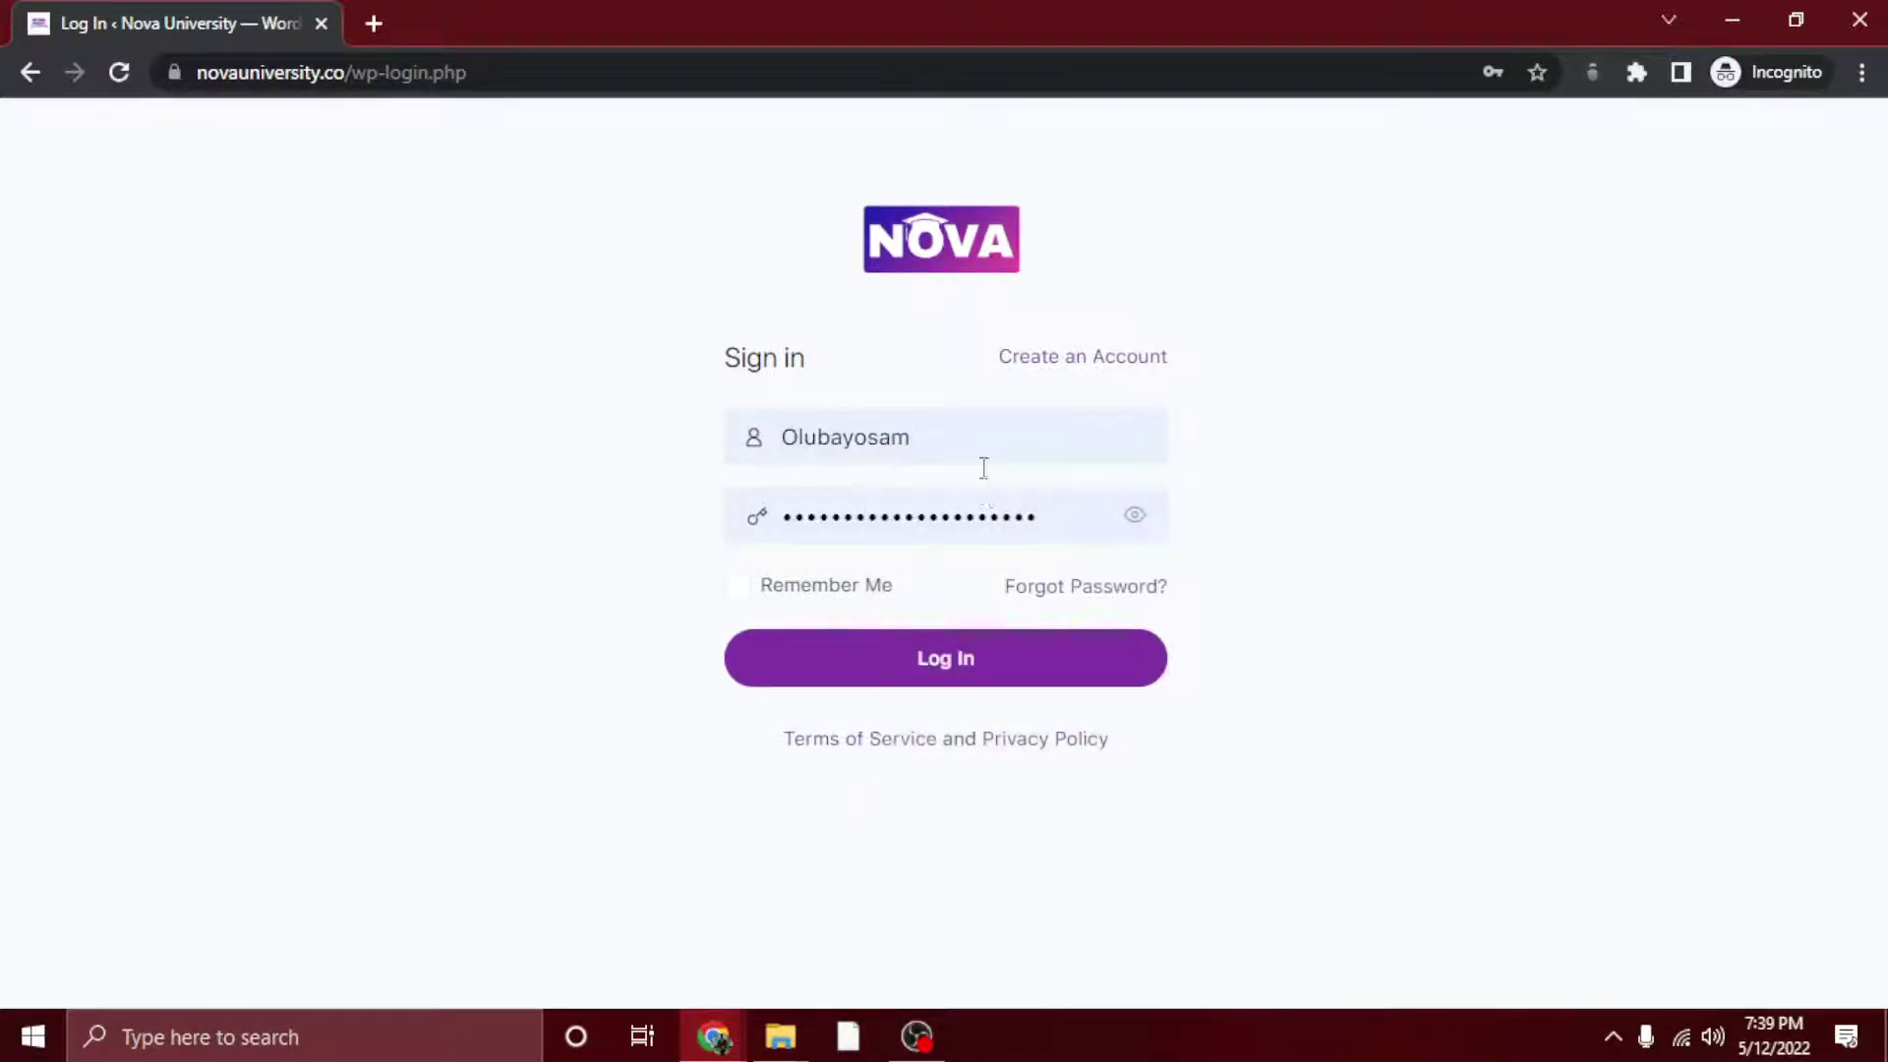
click(1057, 521)
click(1438, 608)
click(972, 669)
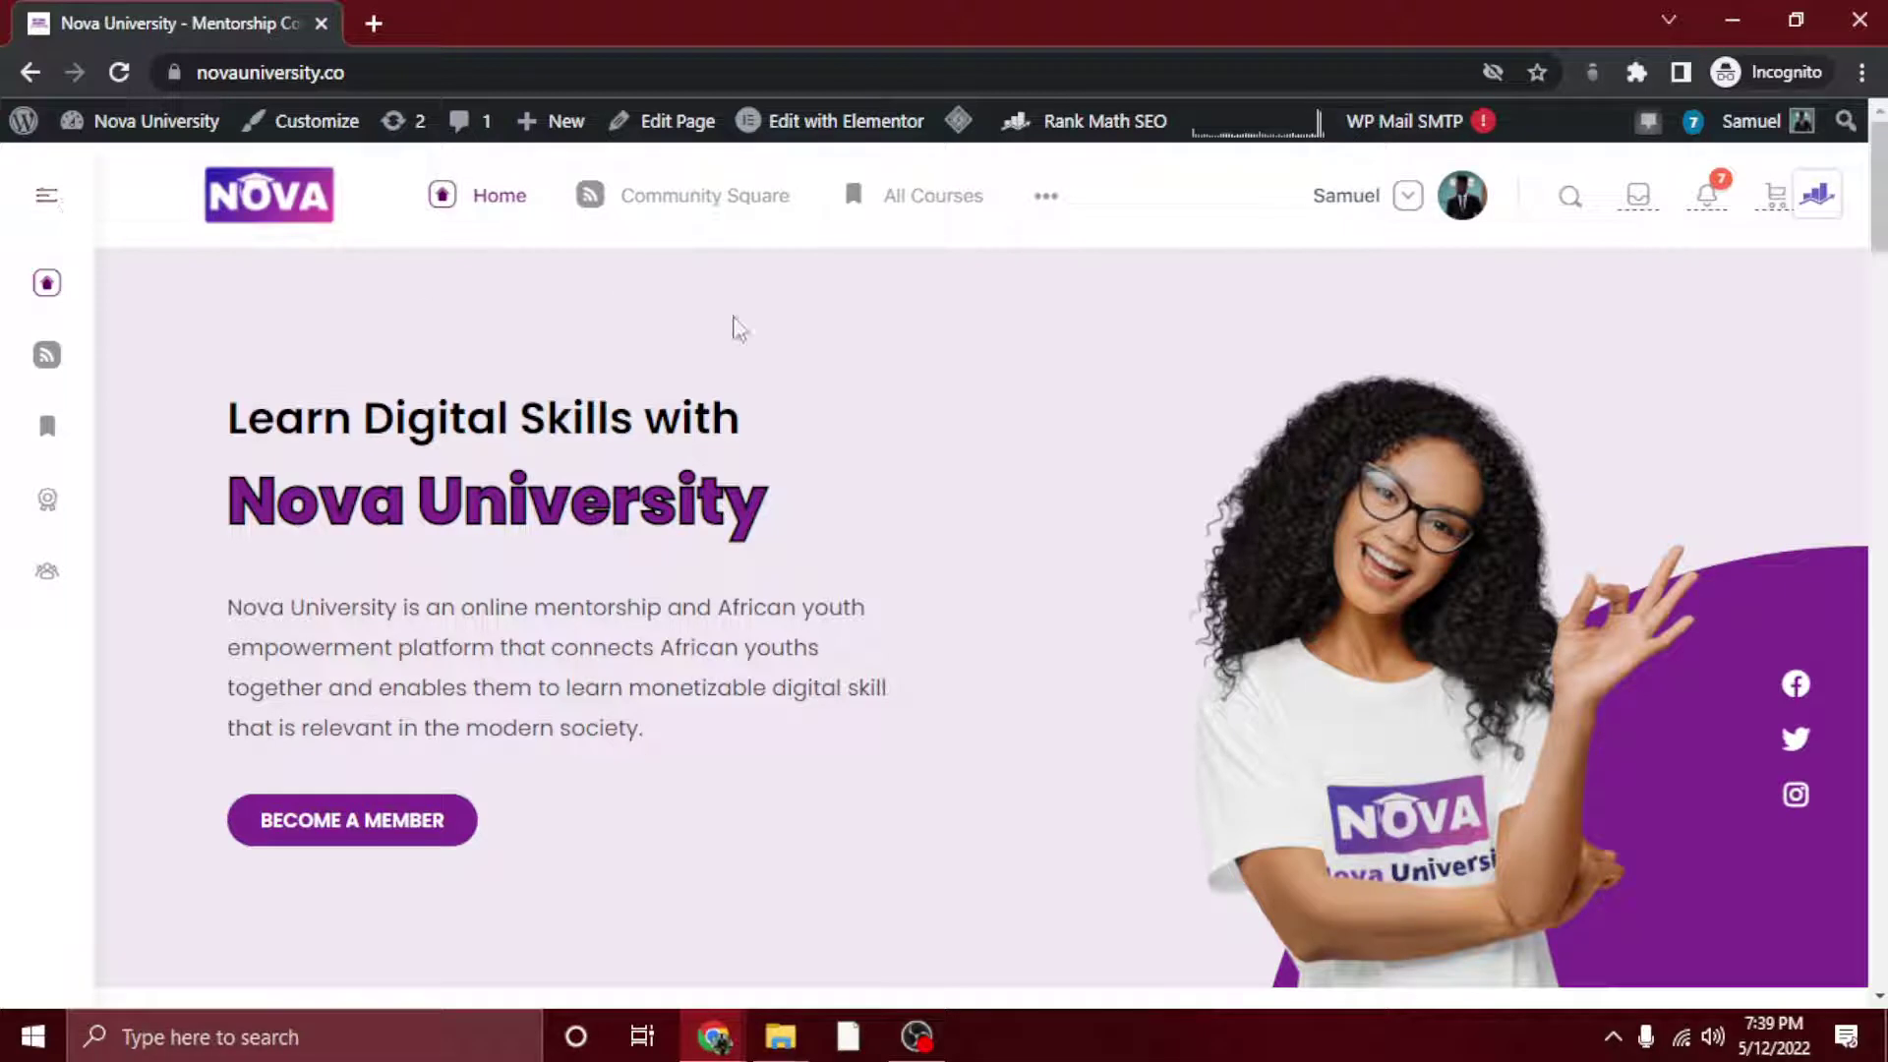
- Open the Course Dashboard from the site's extra navigation menu
click(1049, 200)
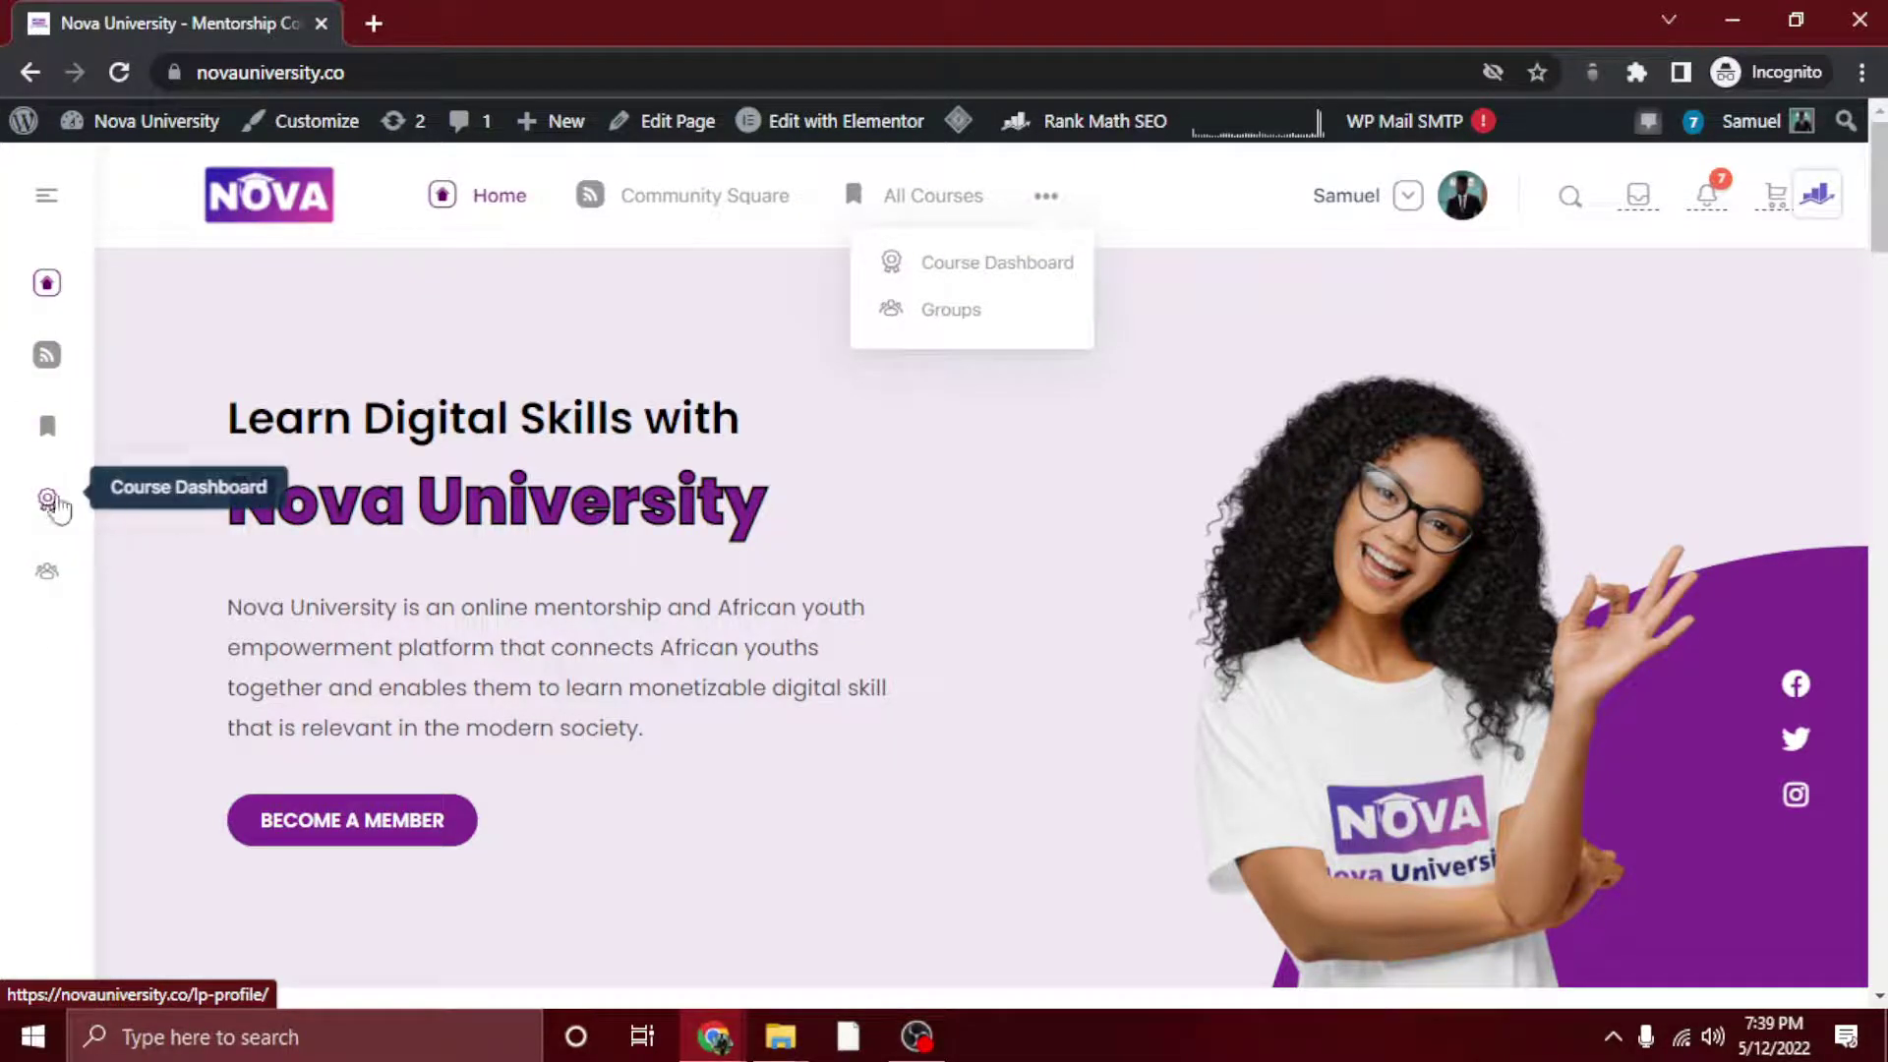
click(47, 503)
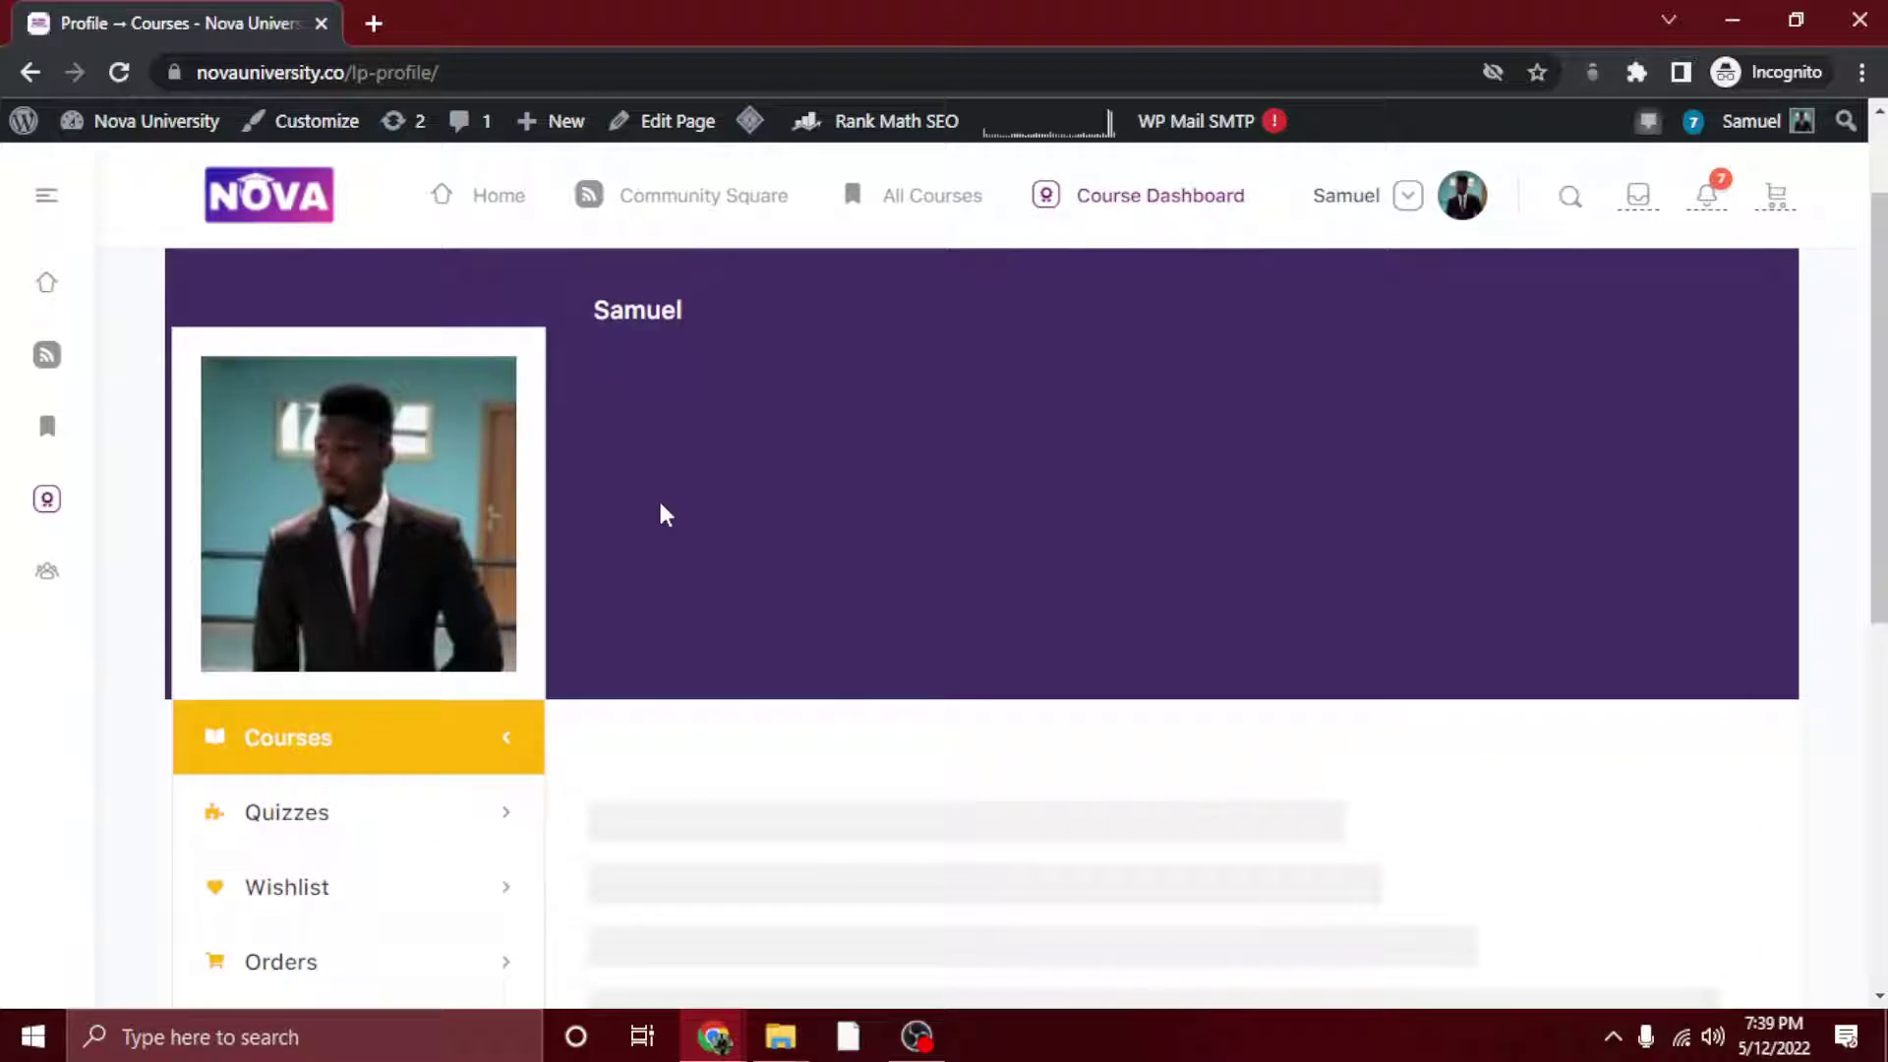
scroll(662, 515, down, 4)
scroll(659, 512, down, 1)
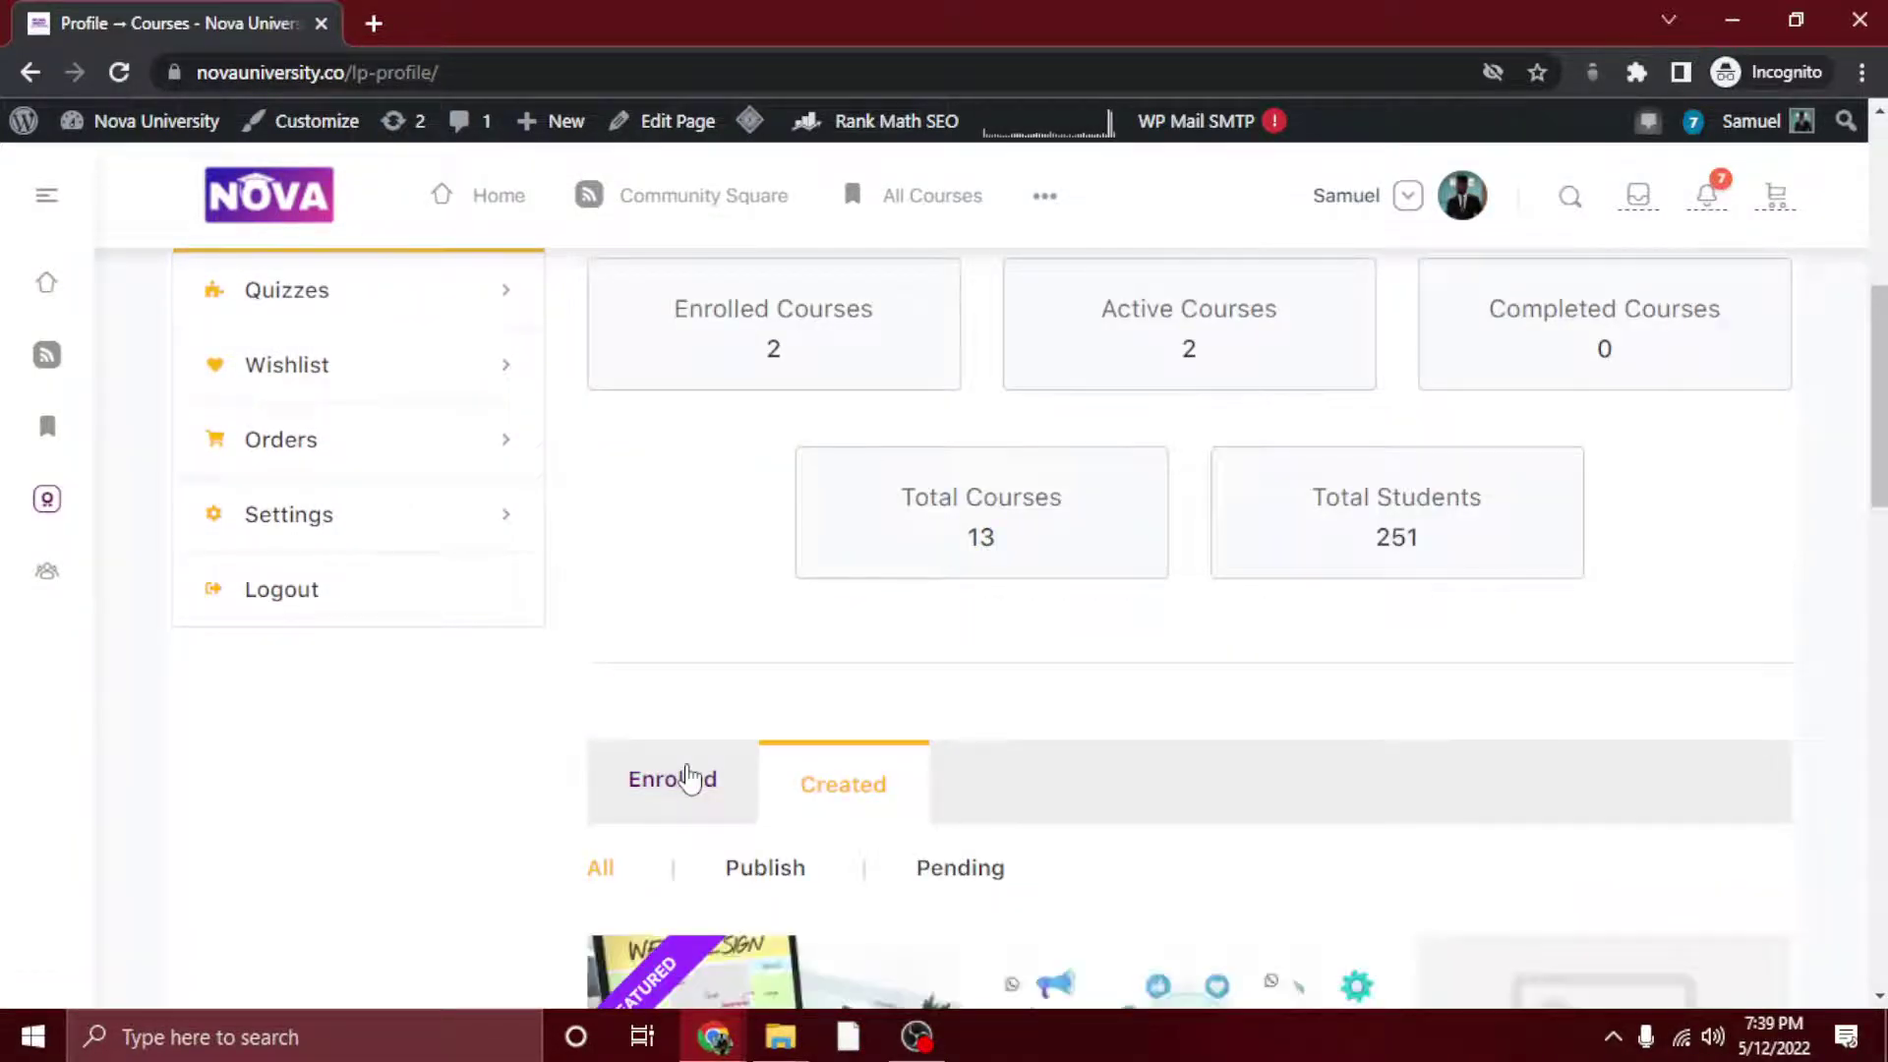
- Show the Enrolled courses: two Web Design Consultancy courses at 0% and 1.39%
click(691, 779)
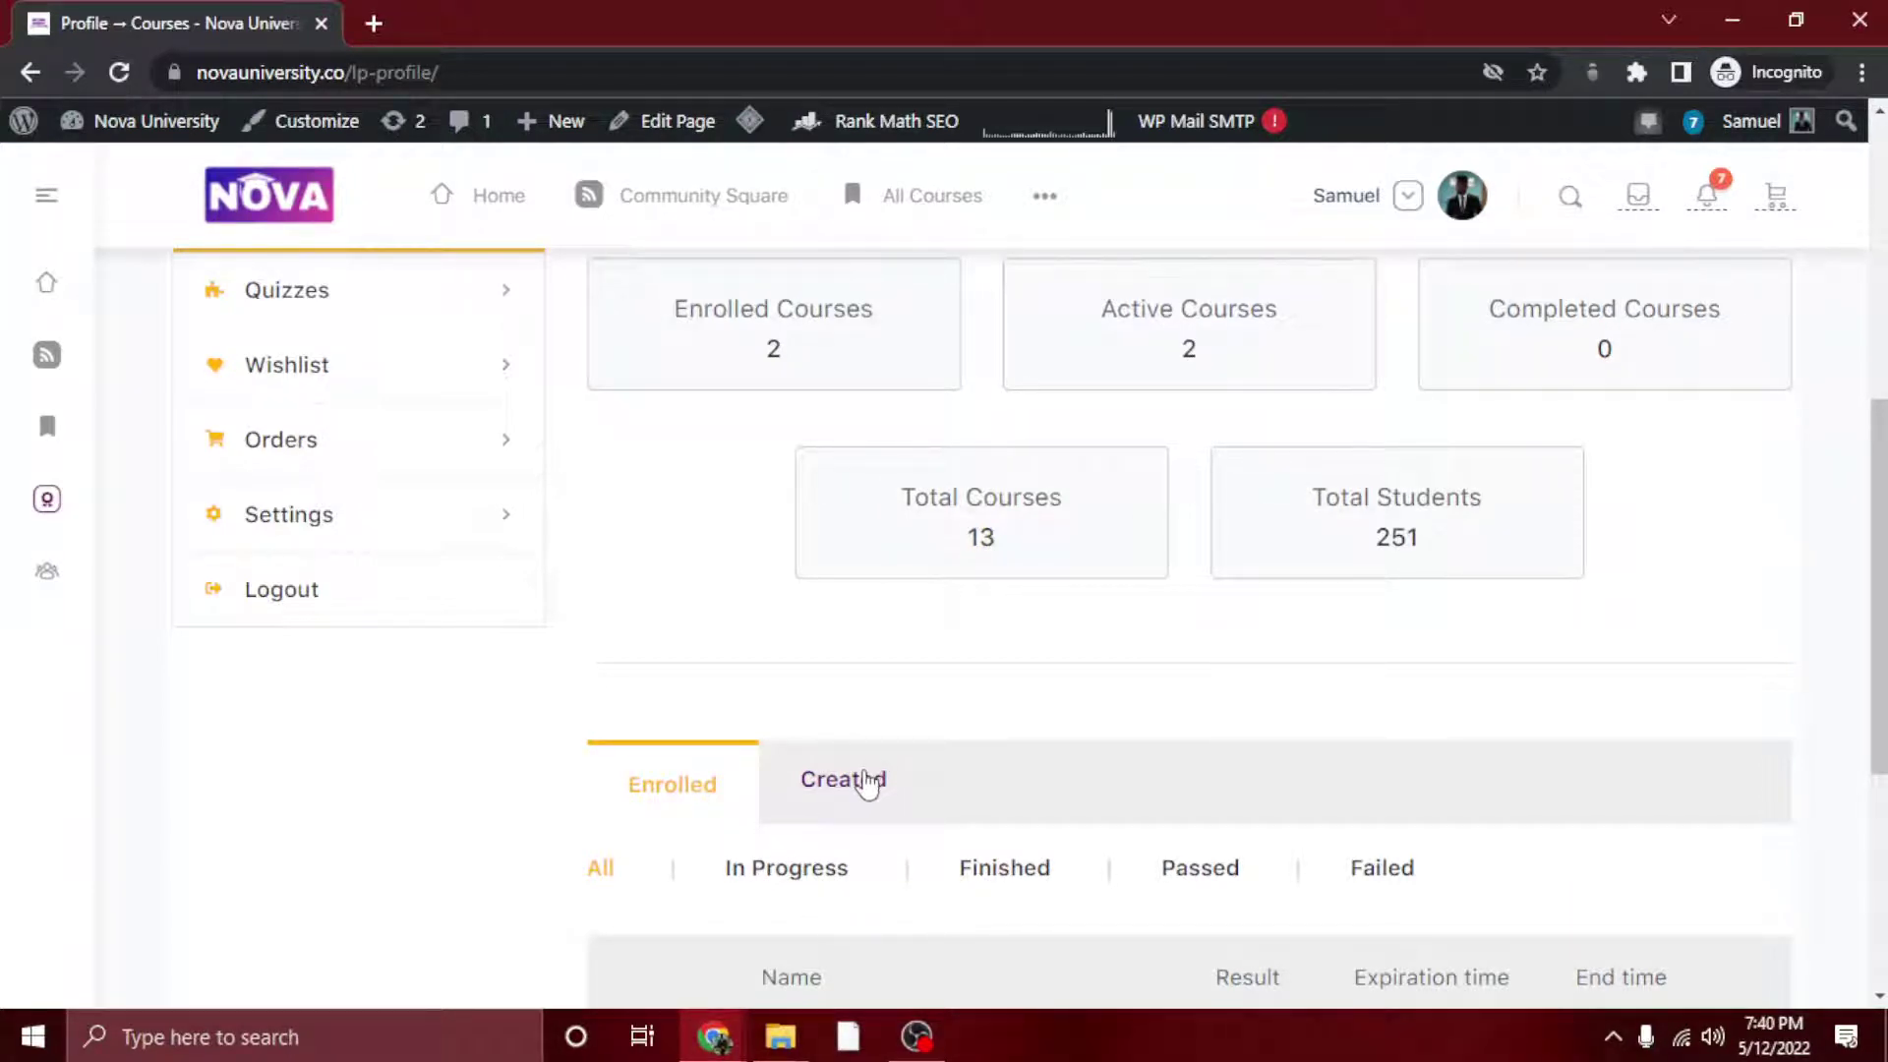
scroll(863, 787, up, 1)
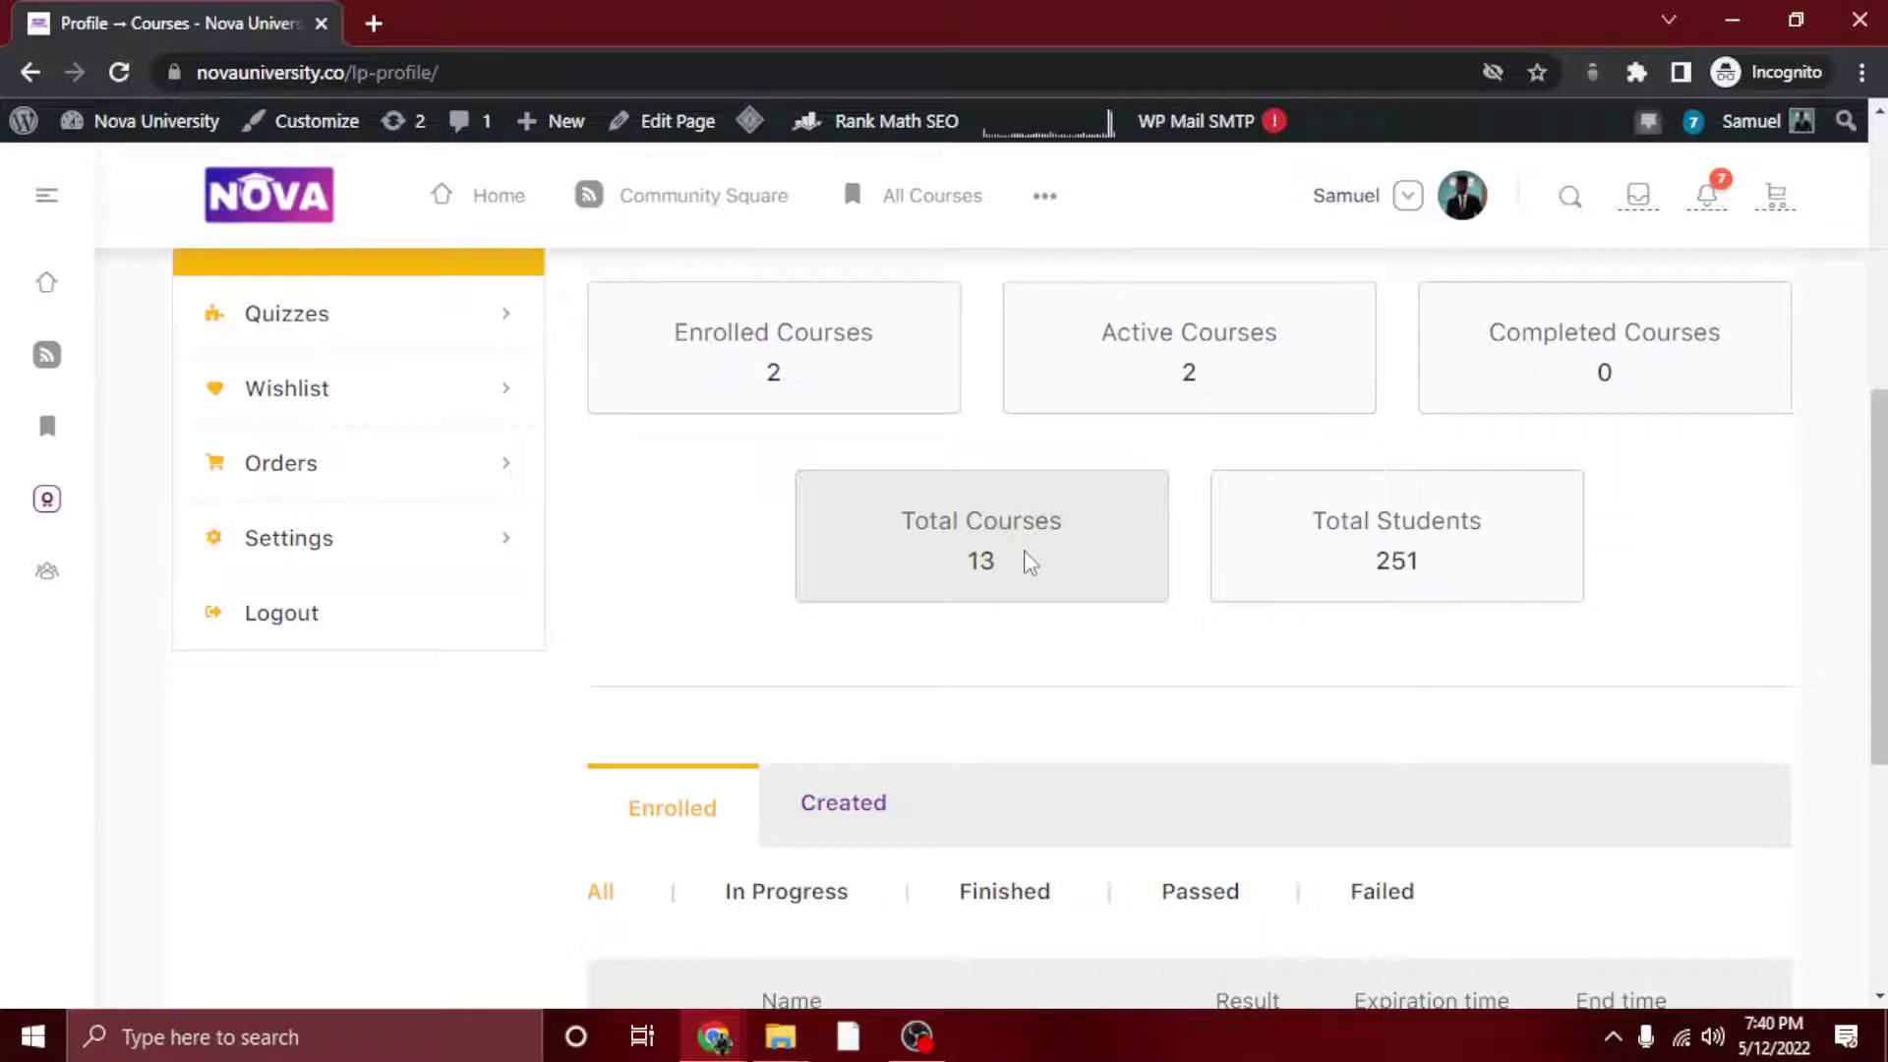
scroll(1029, 563, down, 2)
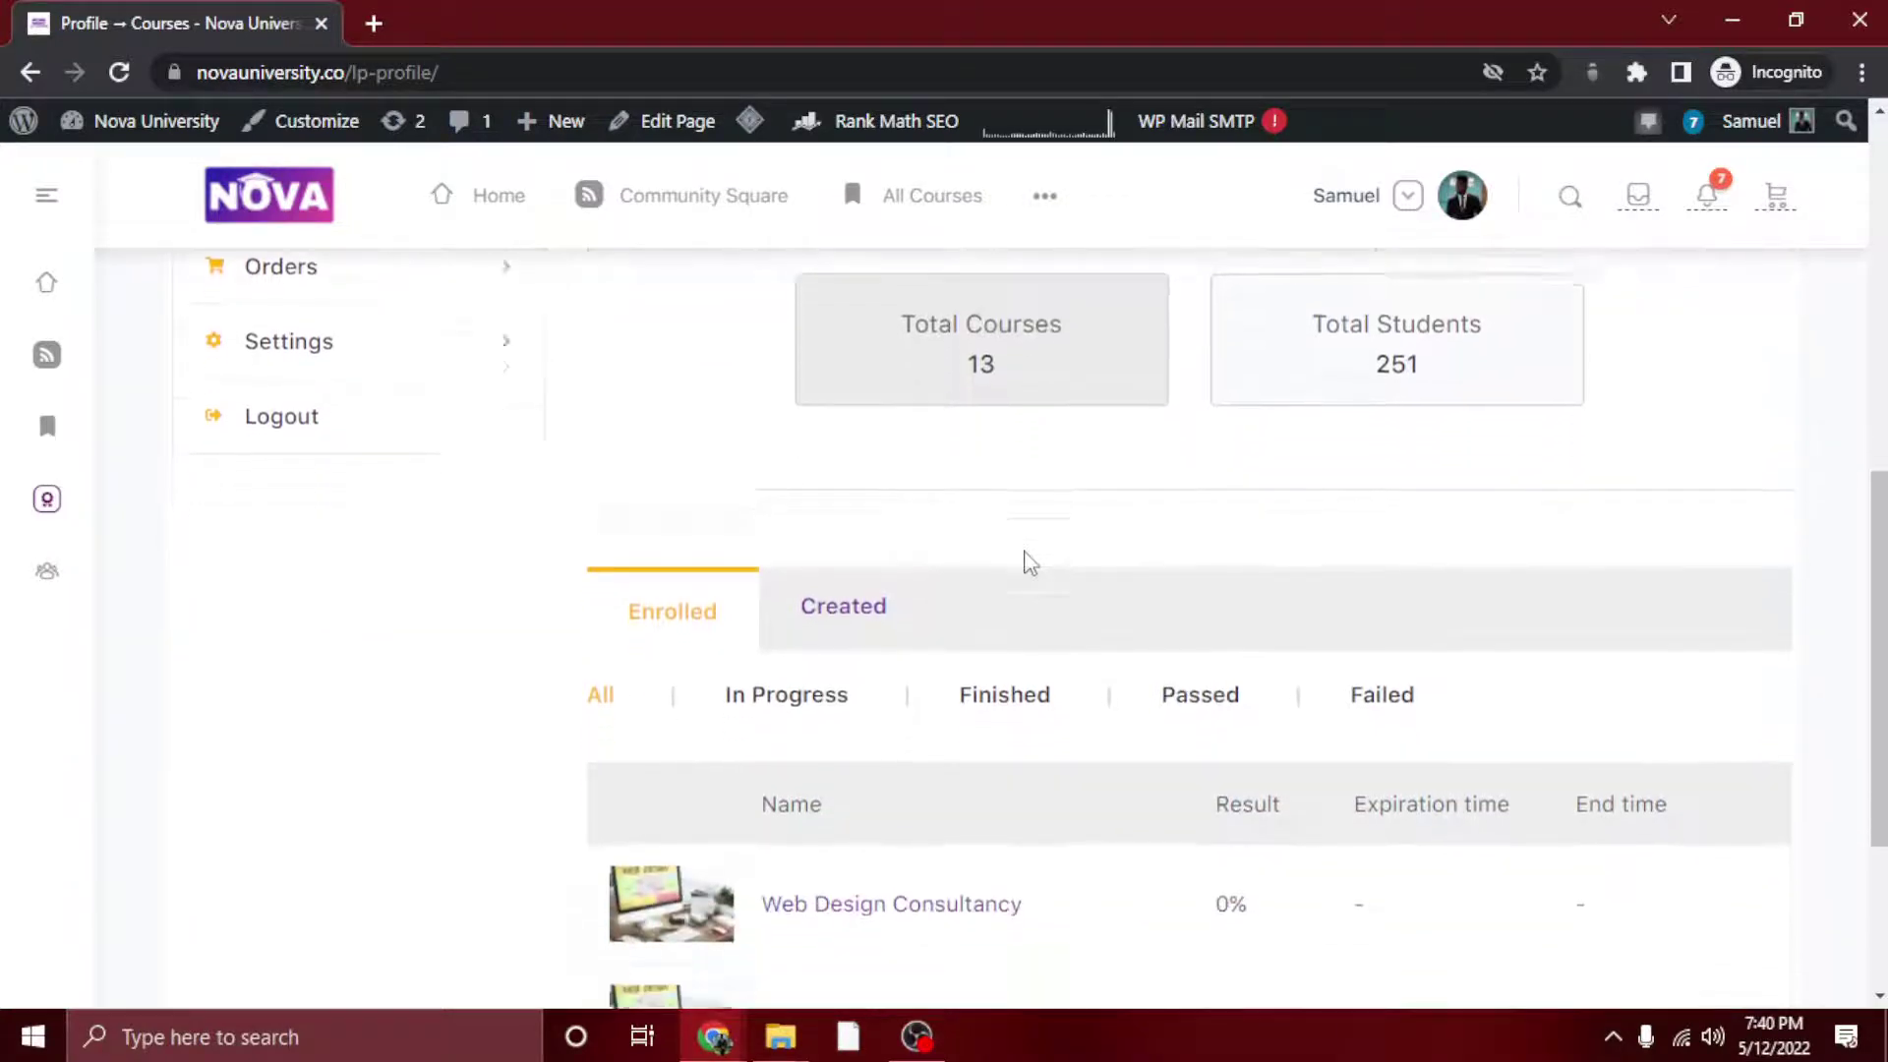
scroll(1029, 562, down, 3)
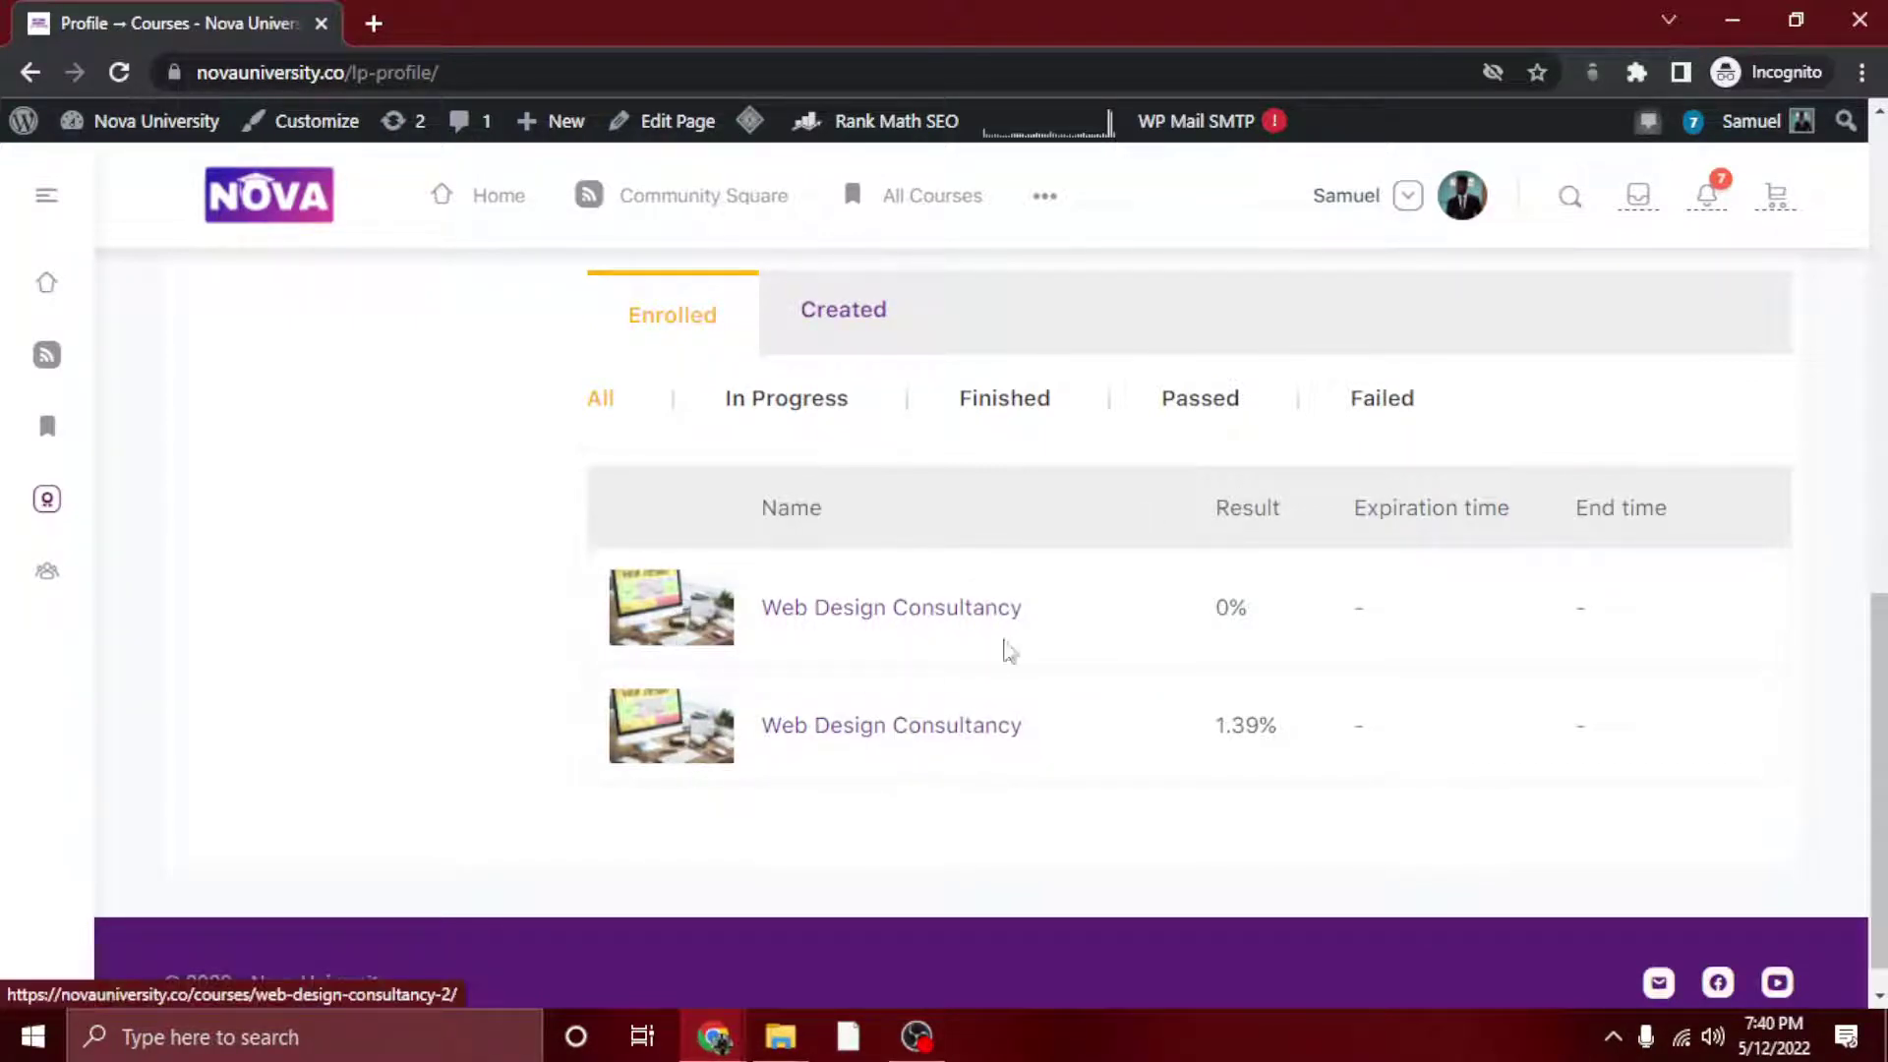
- Open the second Web Design Consultancy course and continue to lesson 1.2
click(950, 737)
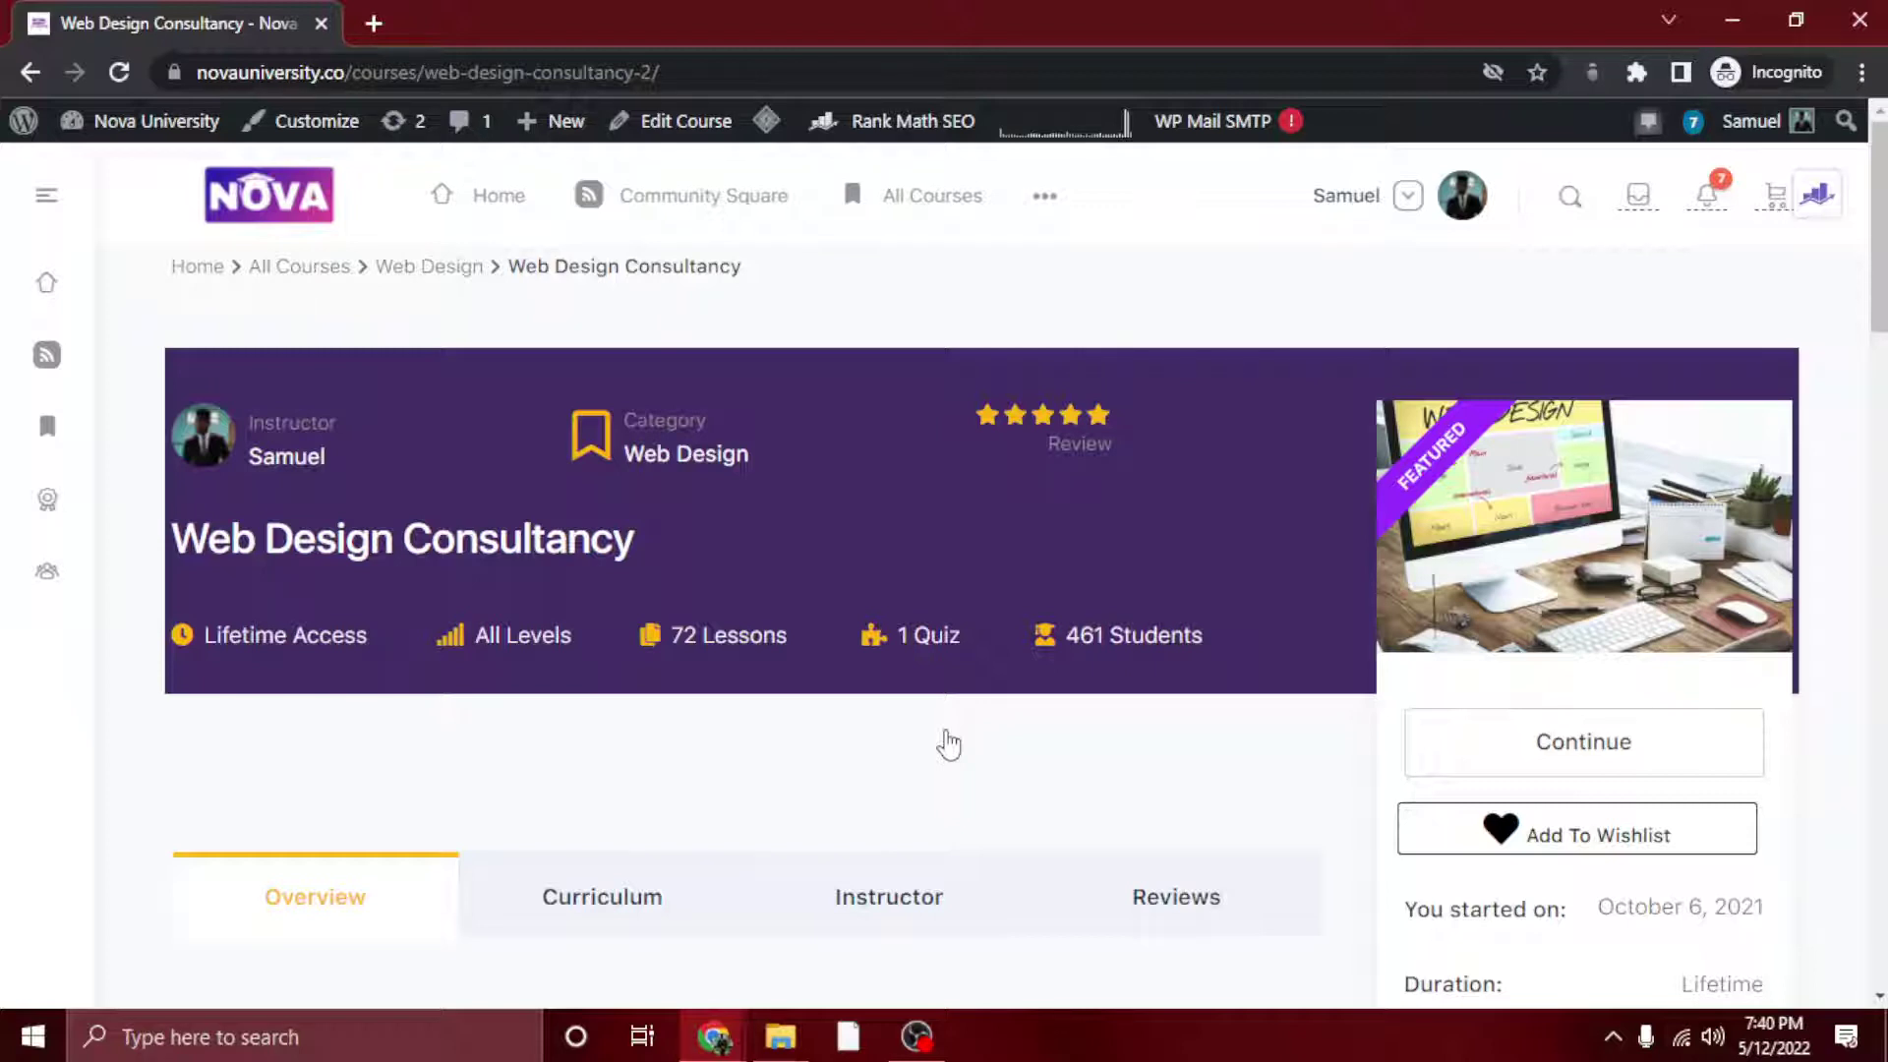
scroll(946, 742, down, 4)
scroll(1082, 679, up, 2)
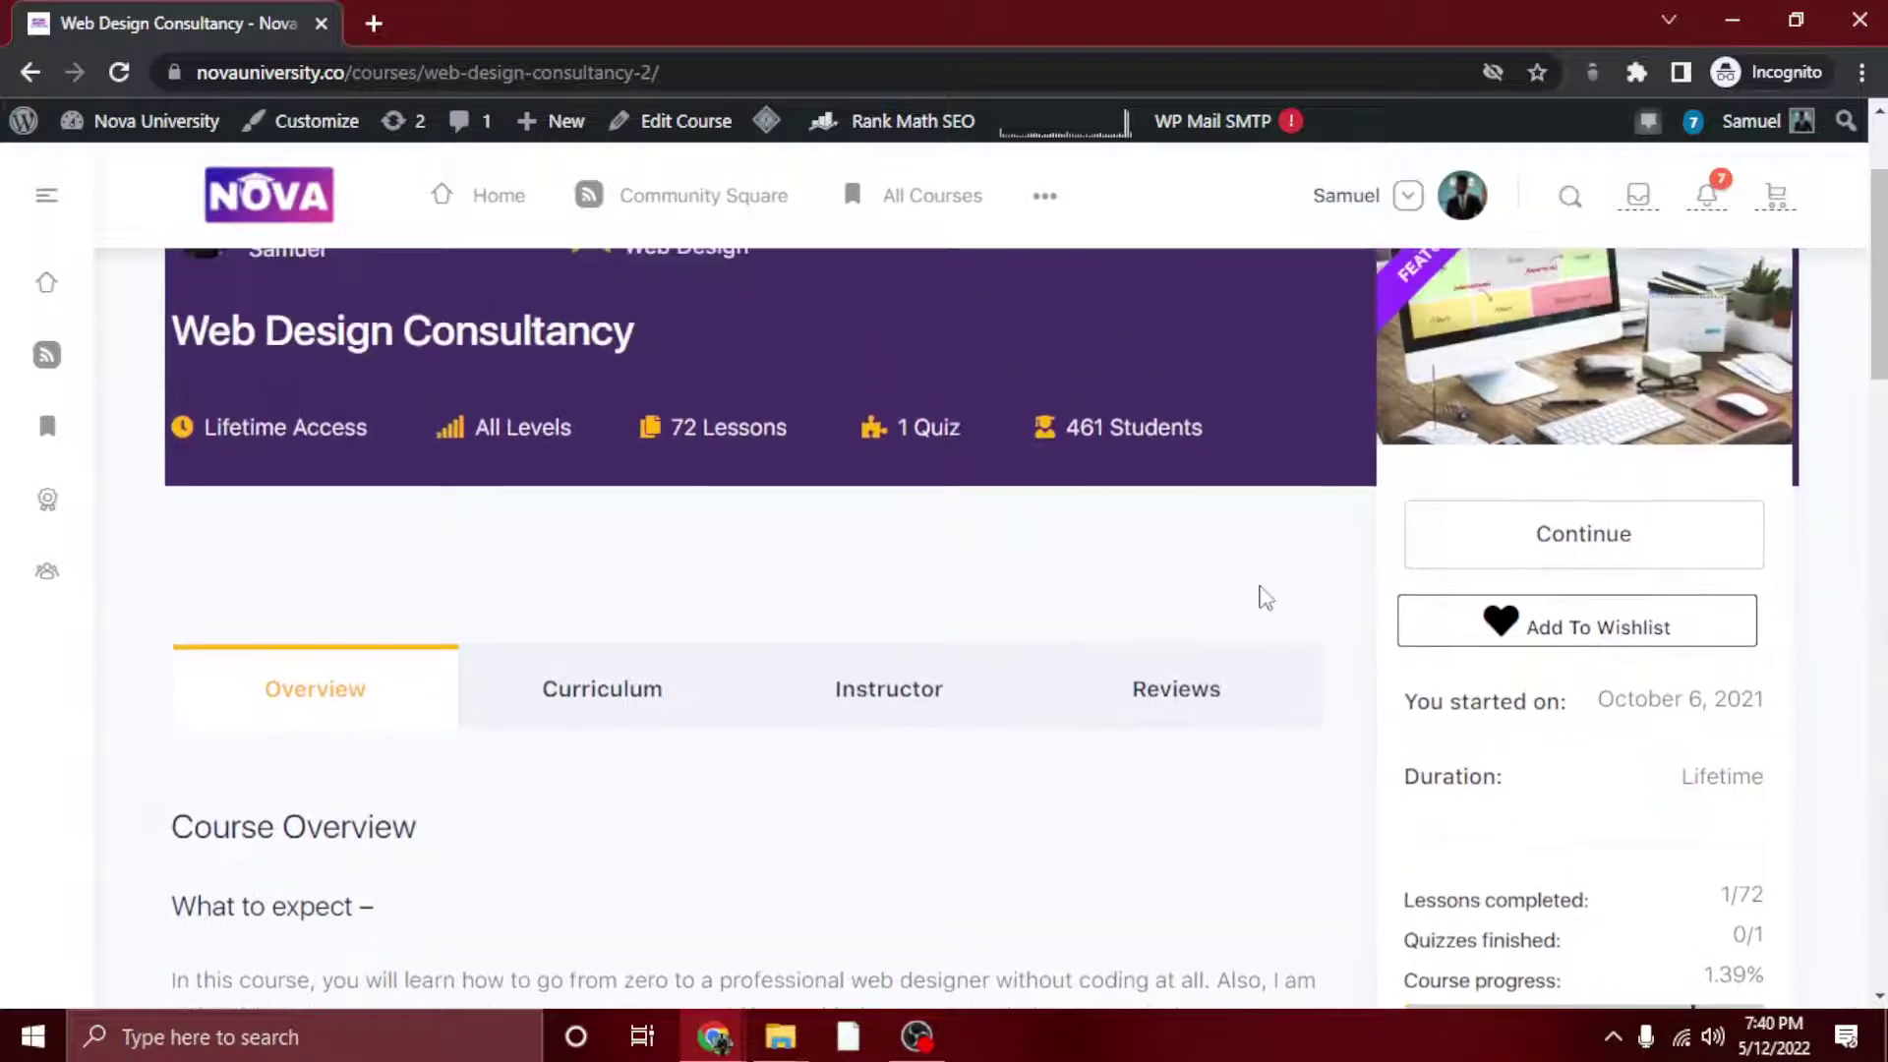
click(1591, 540)
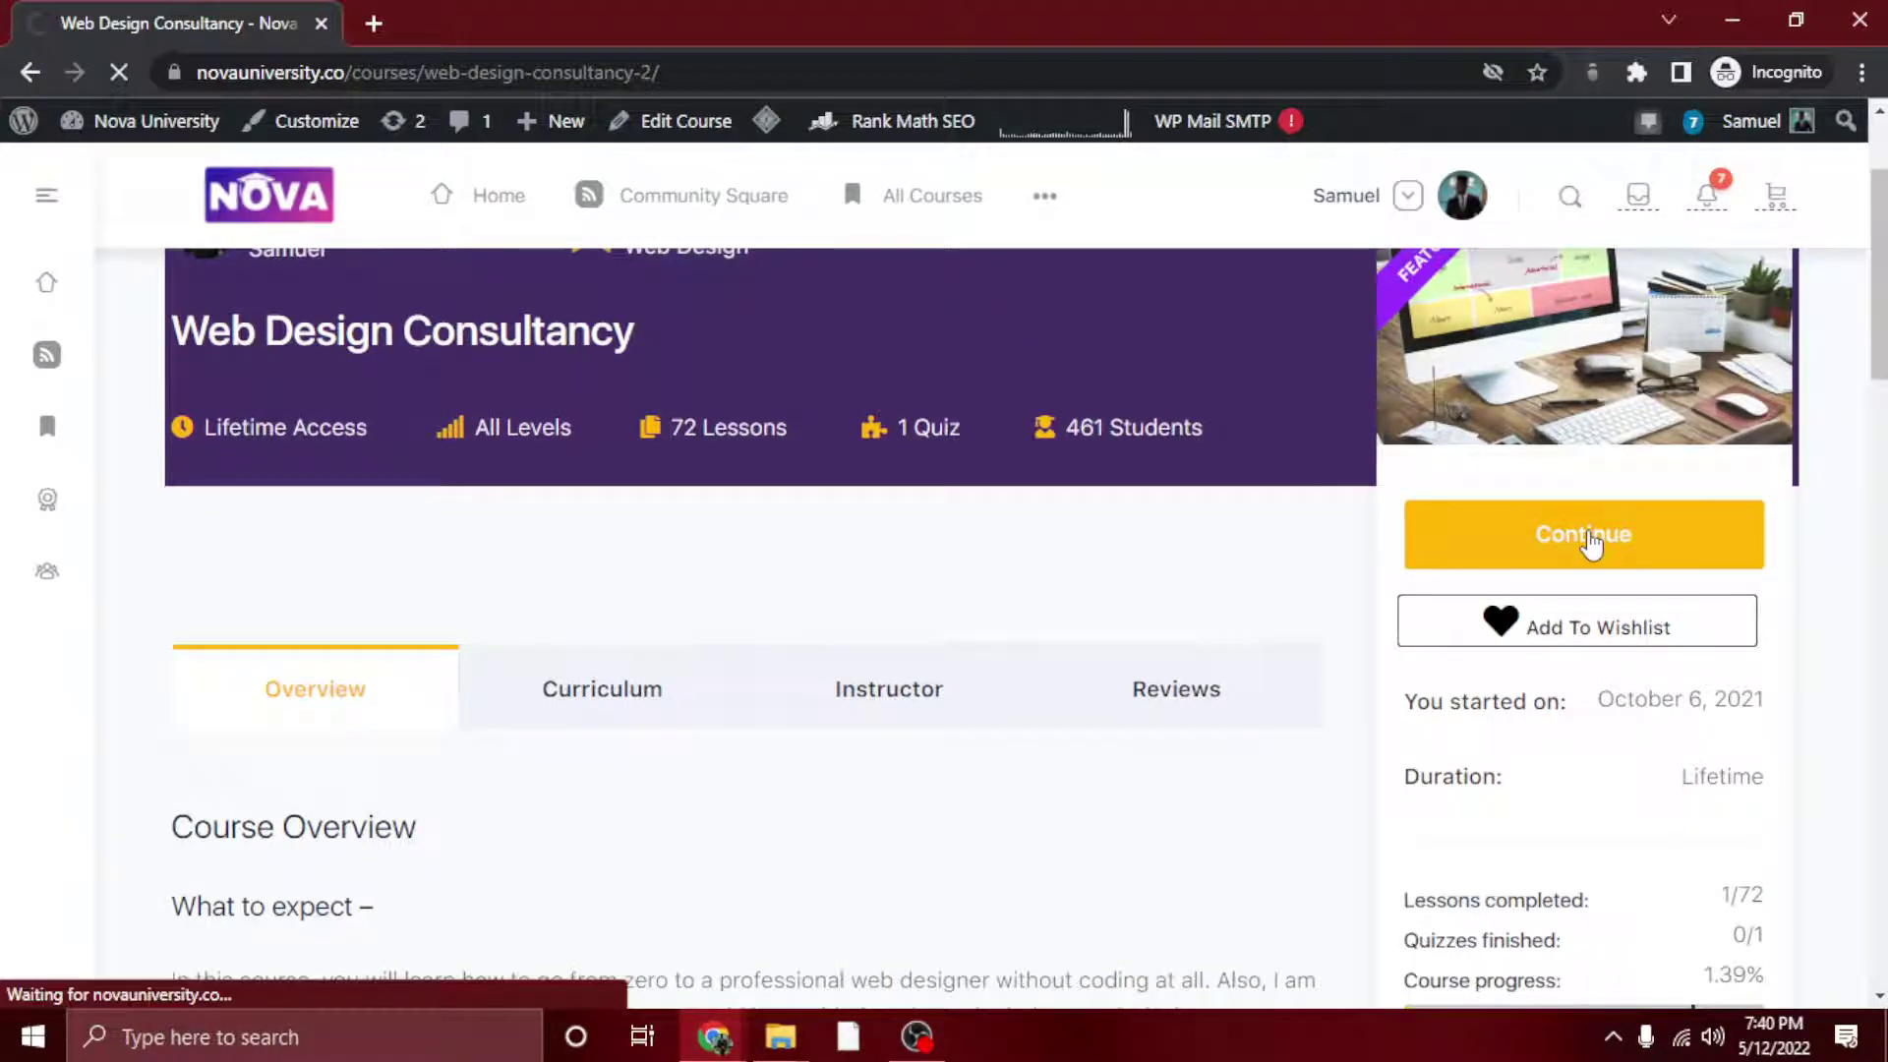
scroll(1593, 540, up, 2)
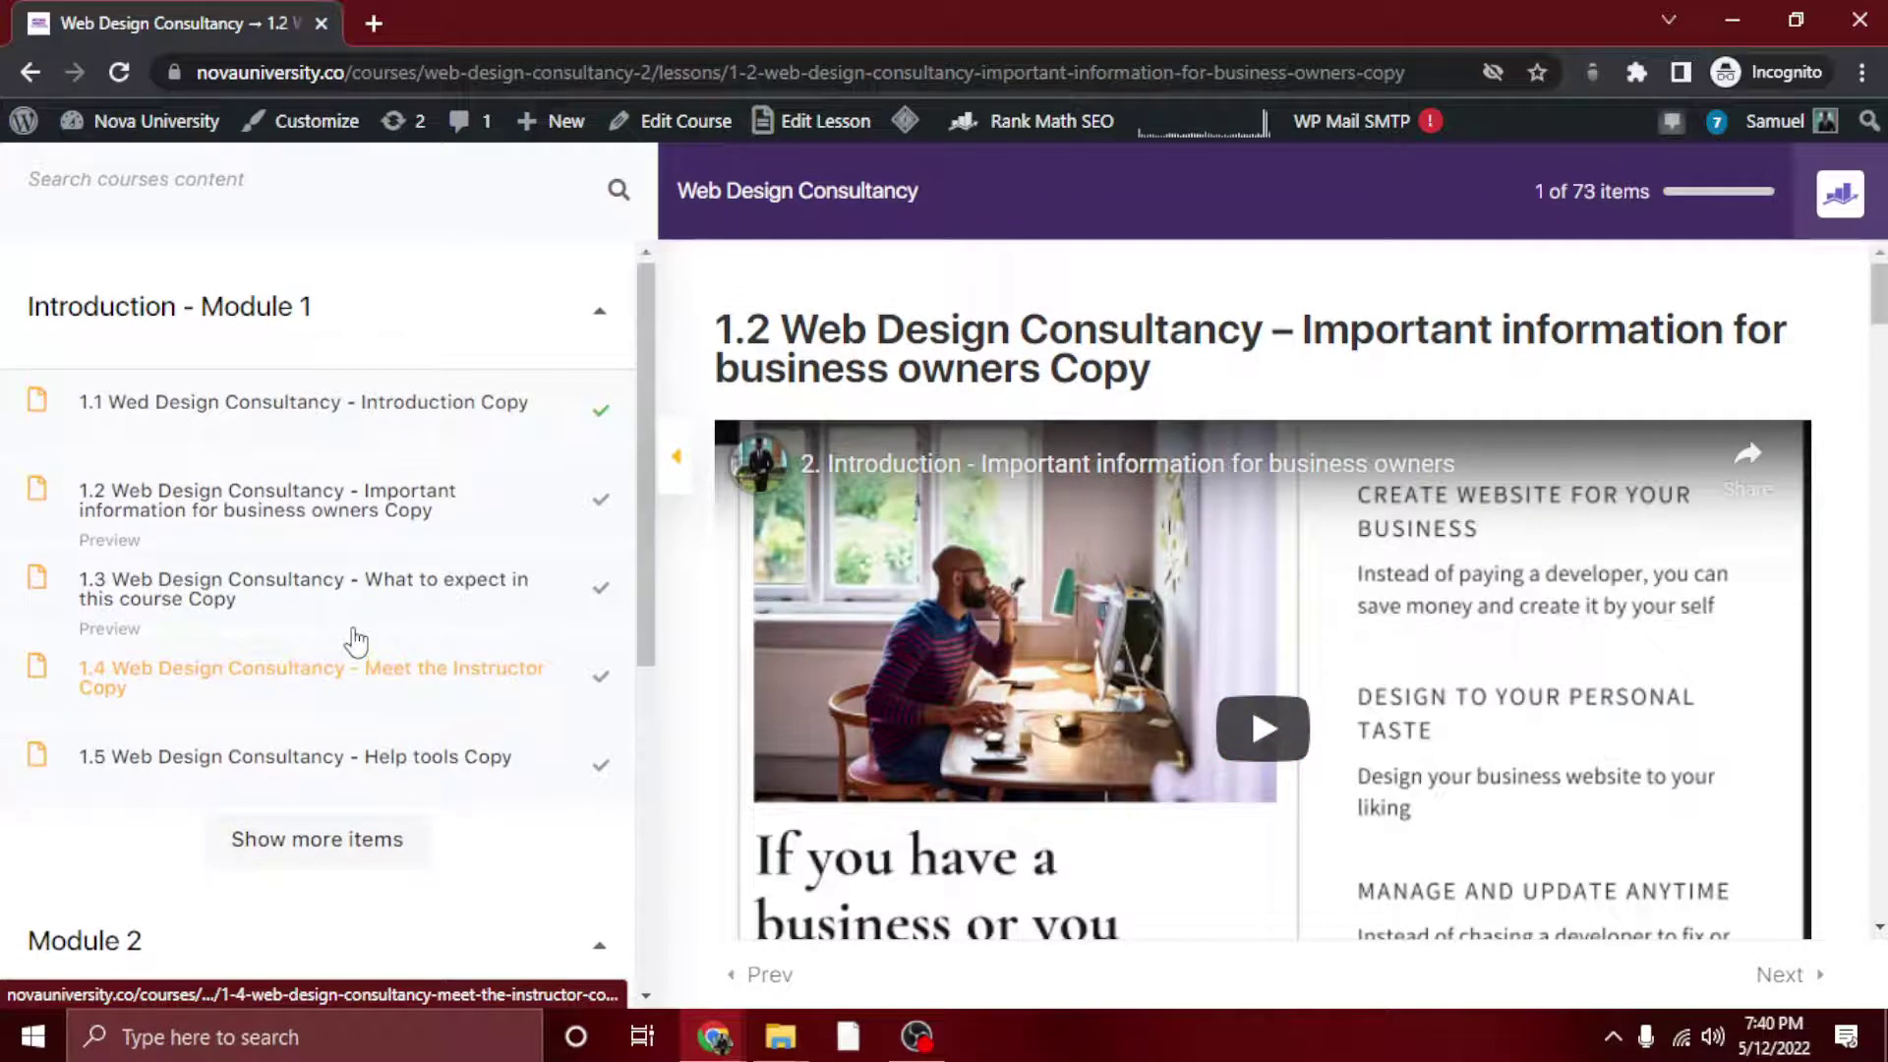
- Open lesson 1.1 and play its welcome video, pausing it at 0:19
click(346, 424)
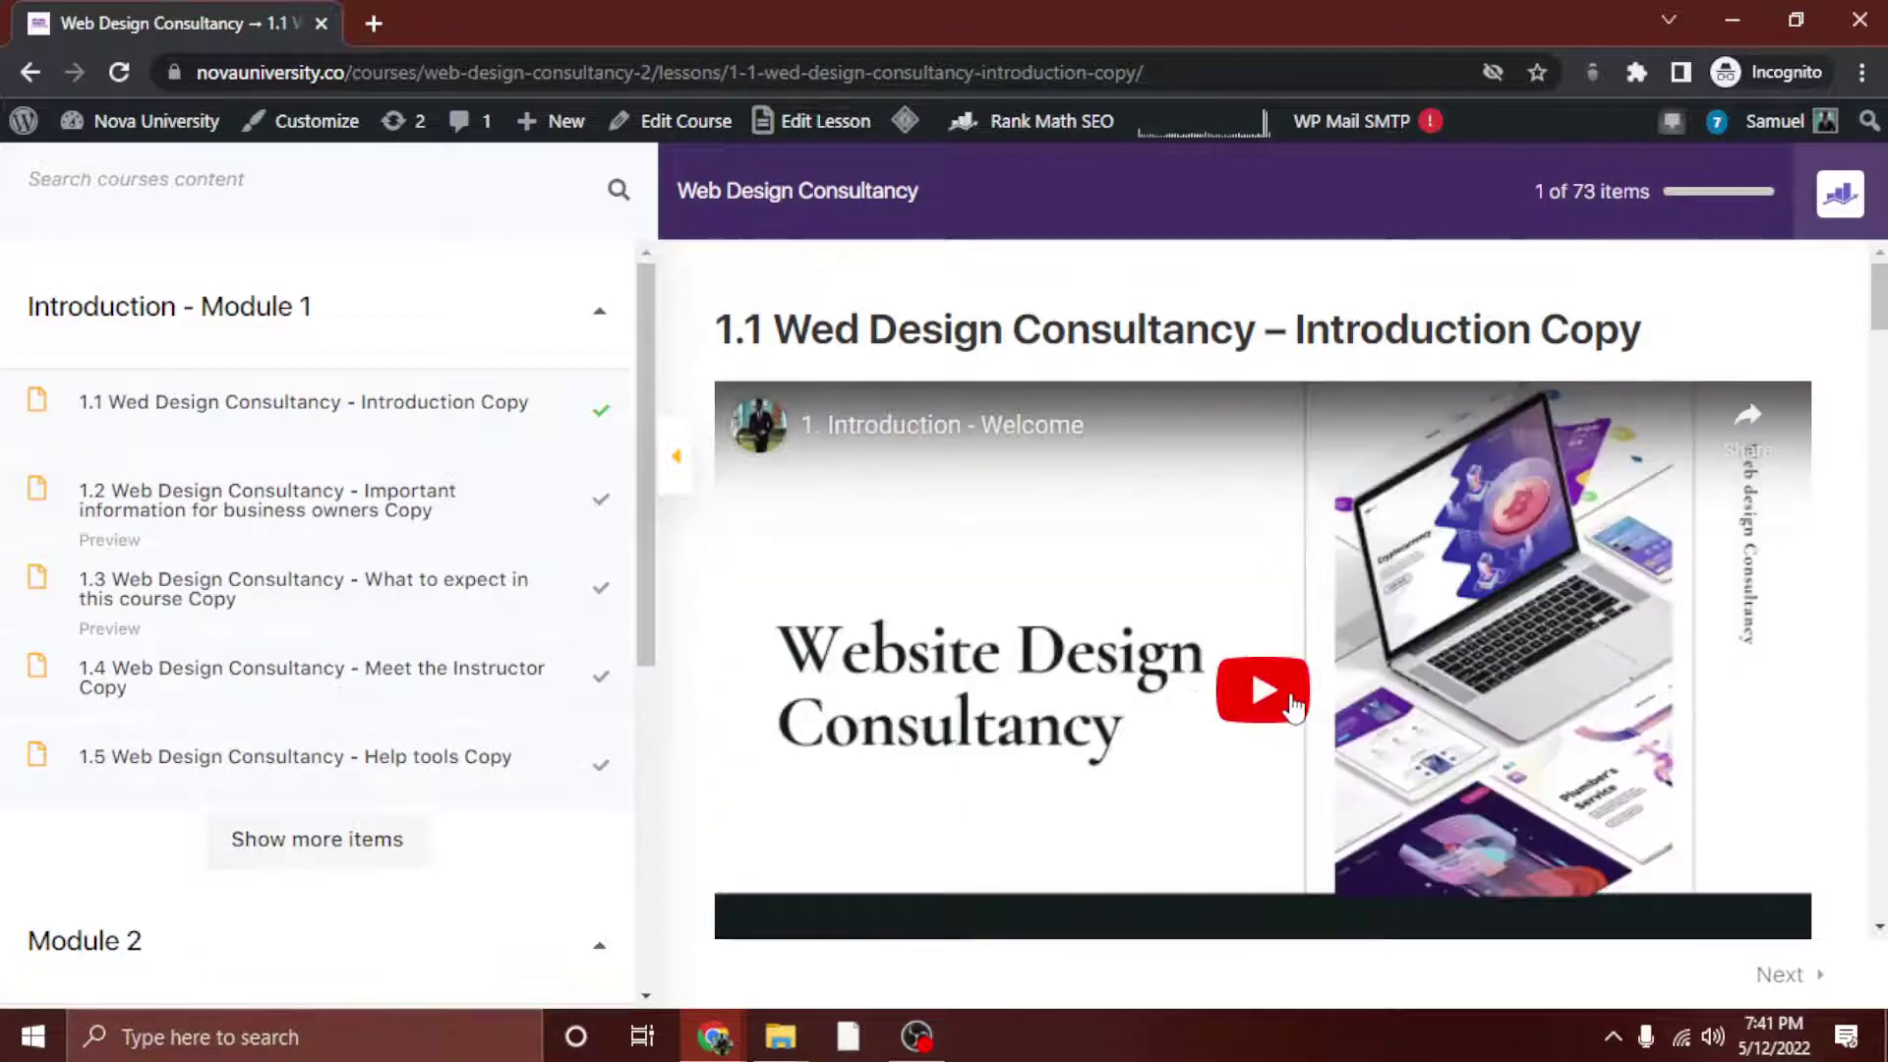
click(1264, 690)
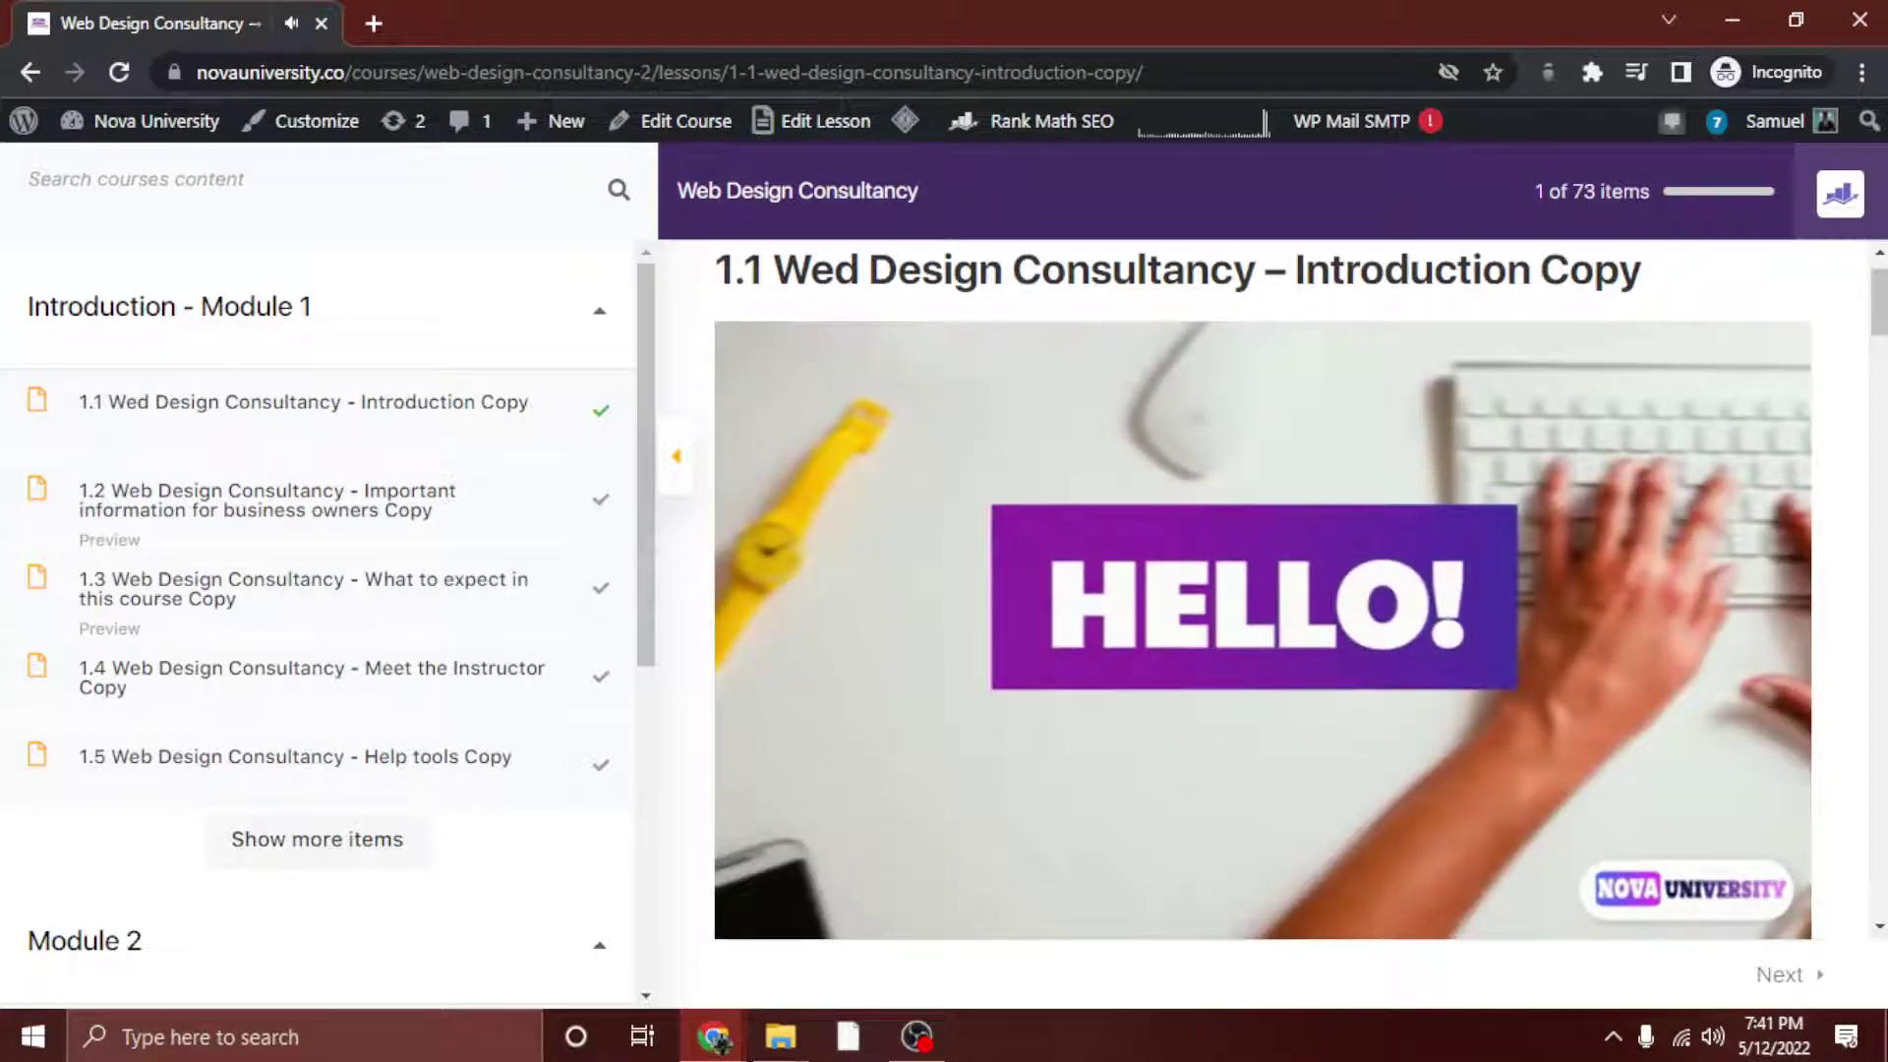
mouse_move(1512, 587)
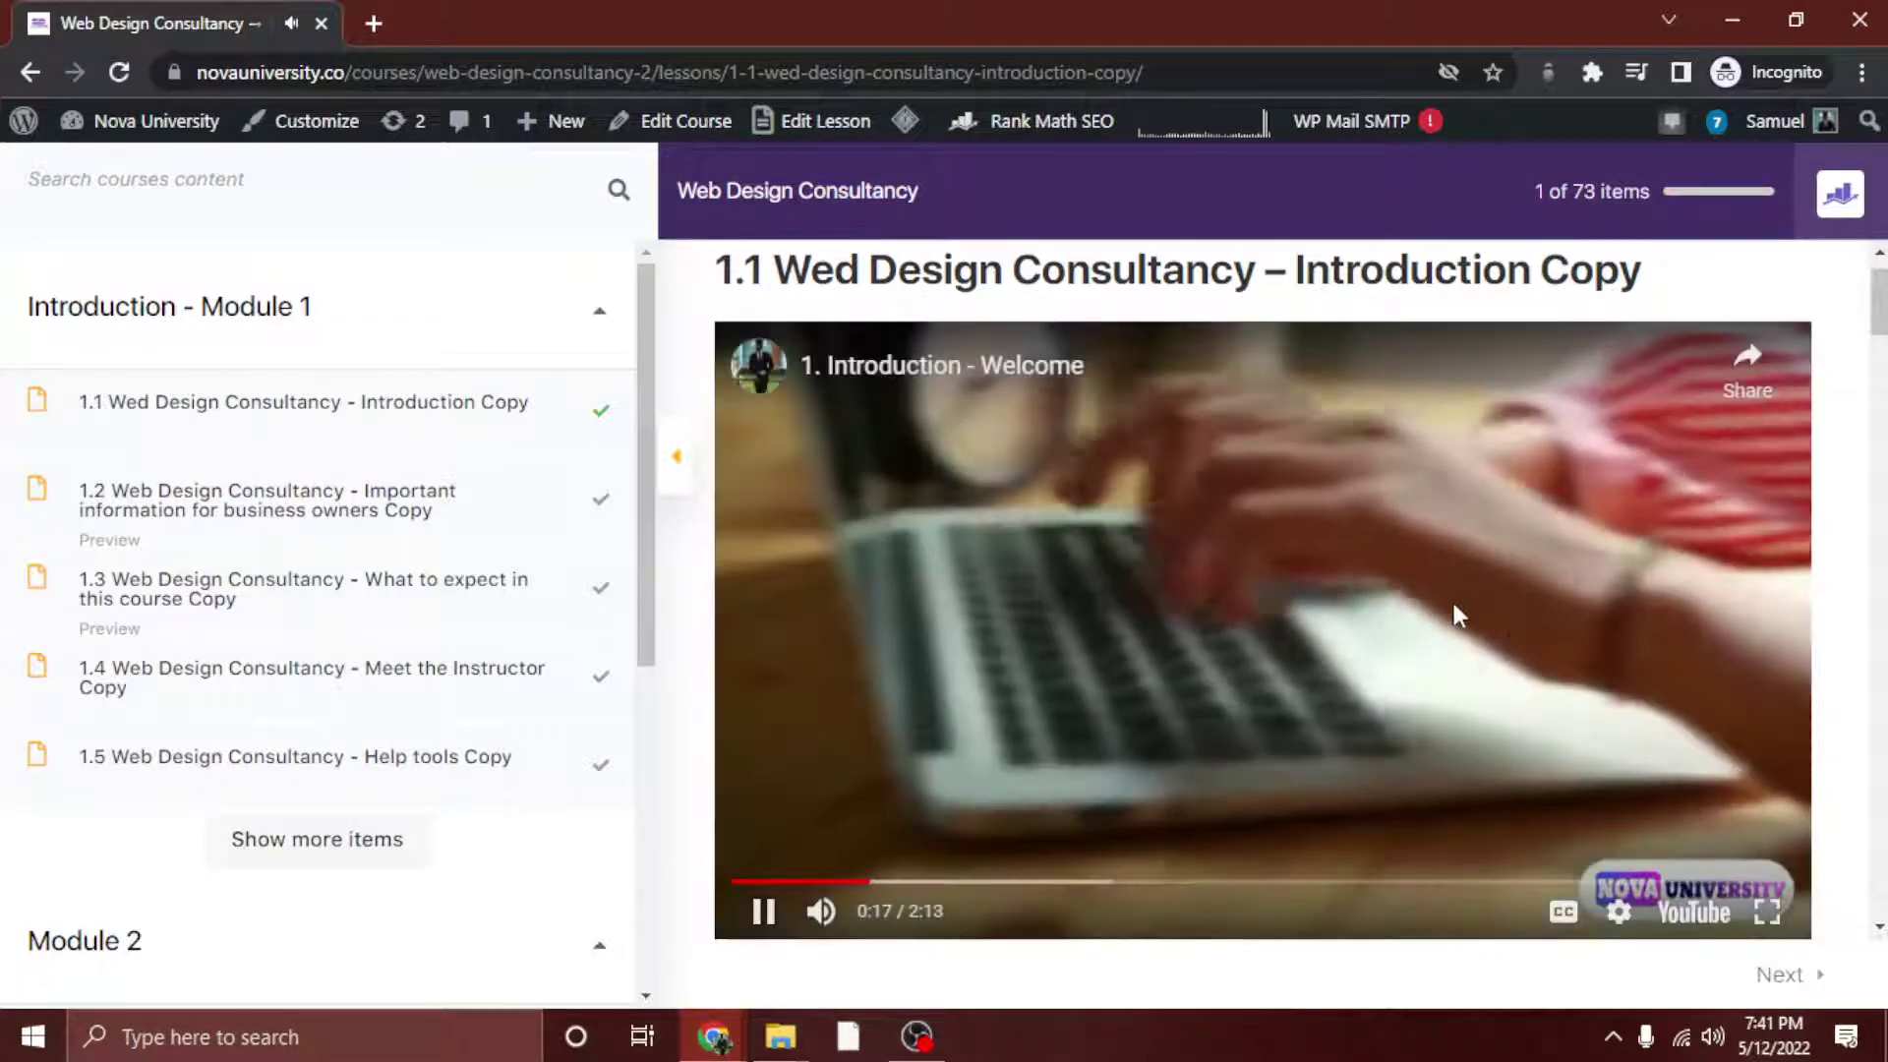
click(993, 602)
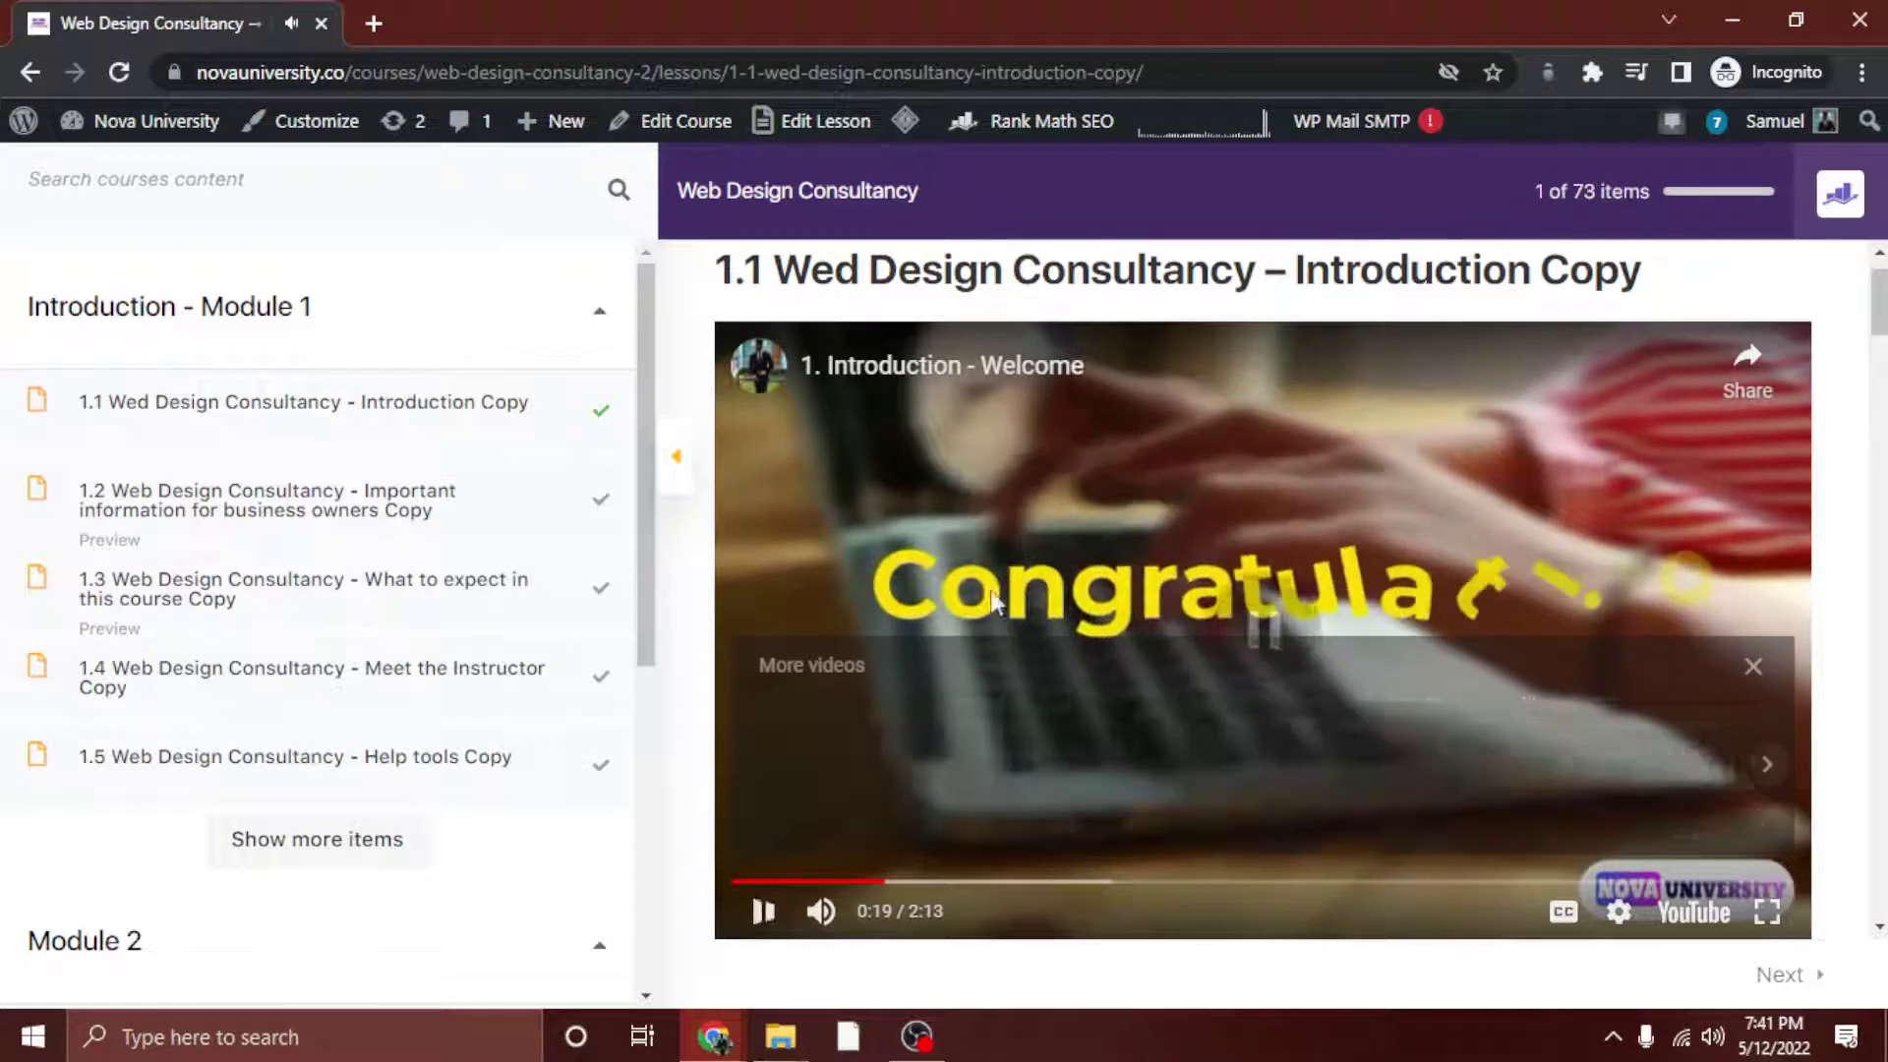
- Load more of Module 2's lessons in the course sidebar
scroll(389, 569, down, 2)
scroll(394, 570, up, 2)
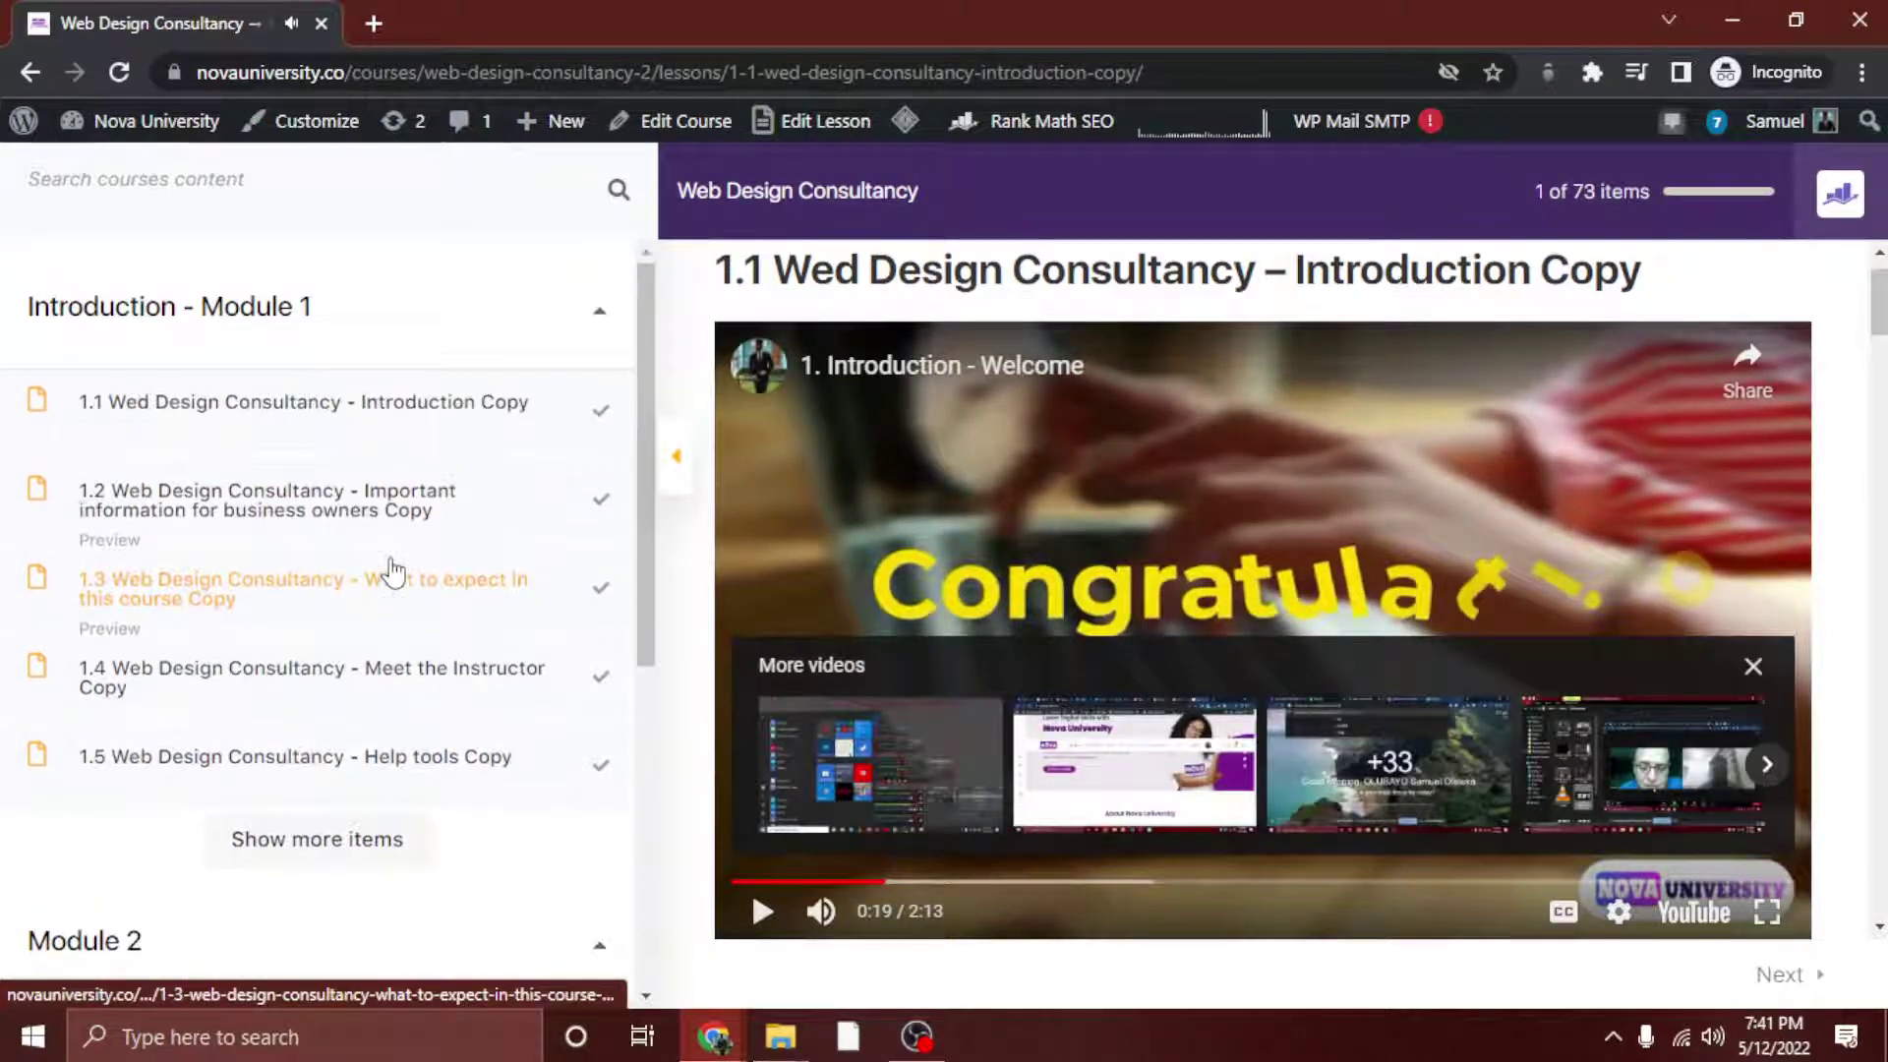
scroll(198, 594, down, 3)
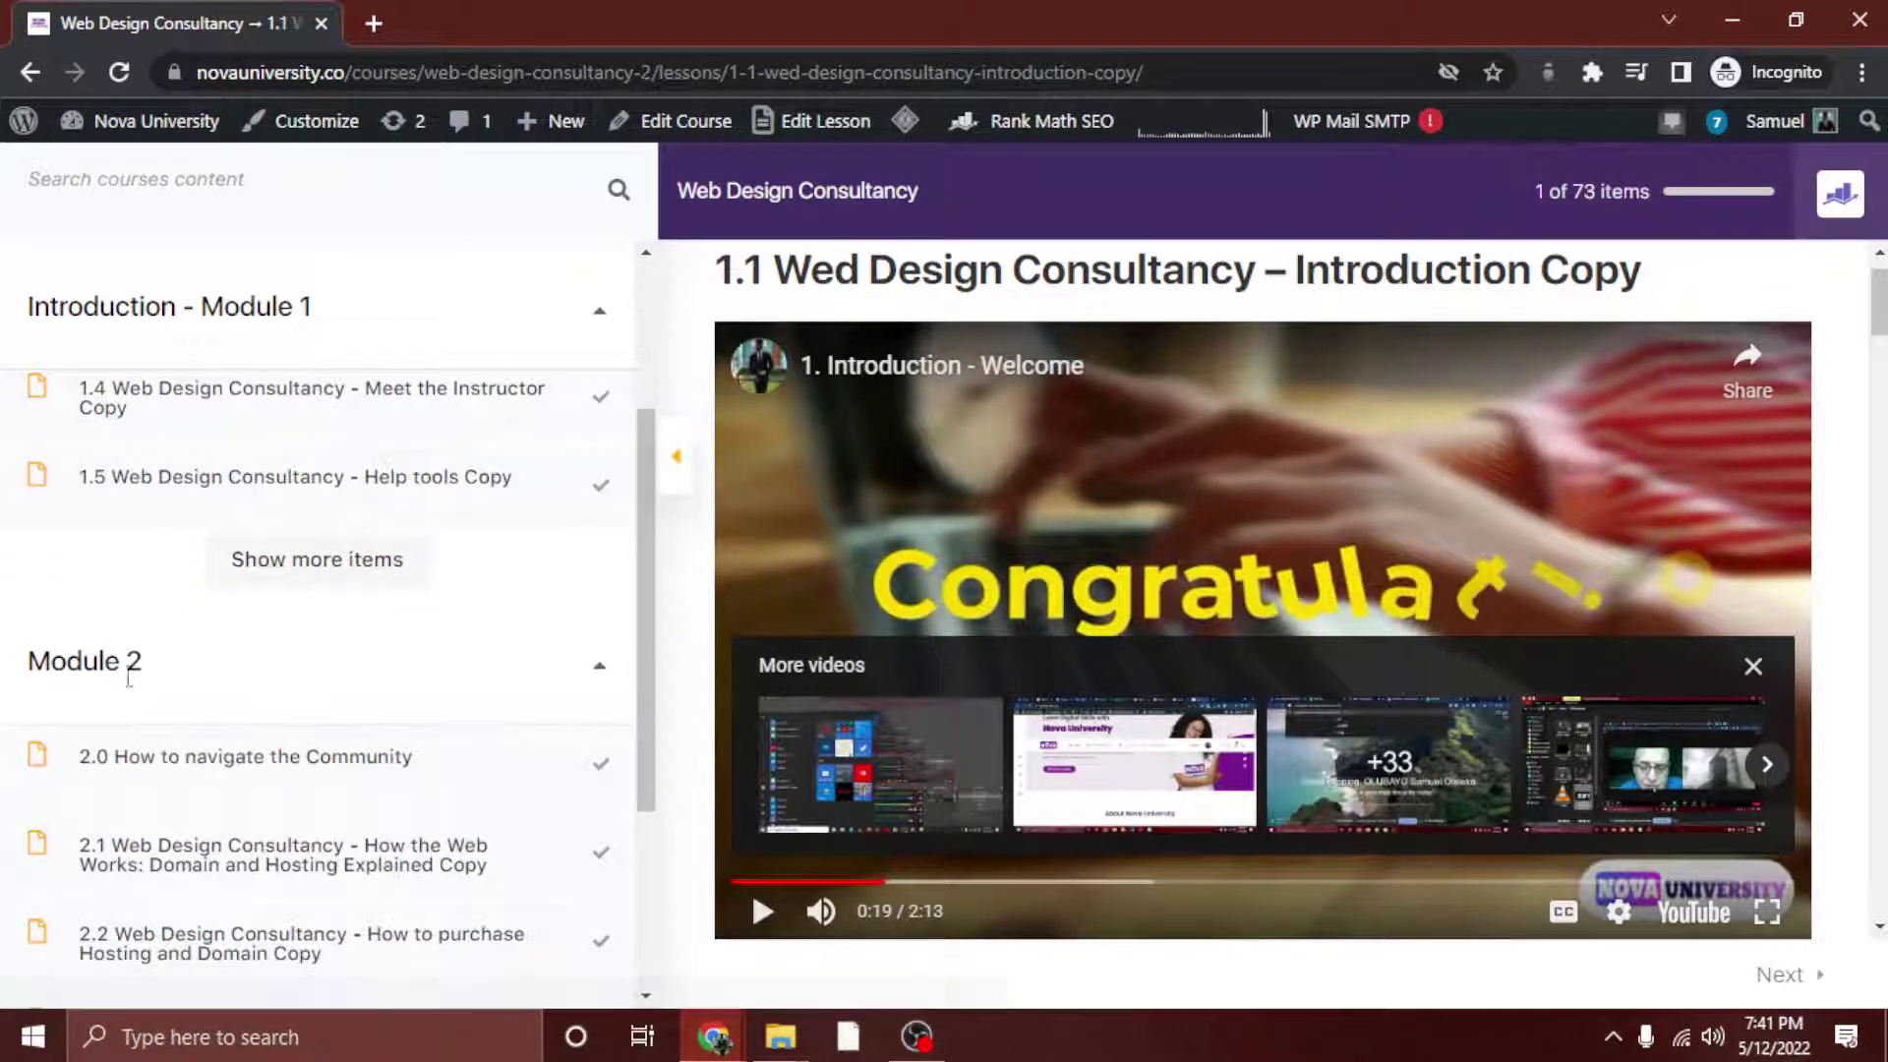
scroll(123, 669, down, 3)
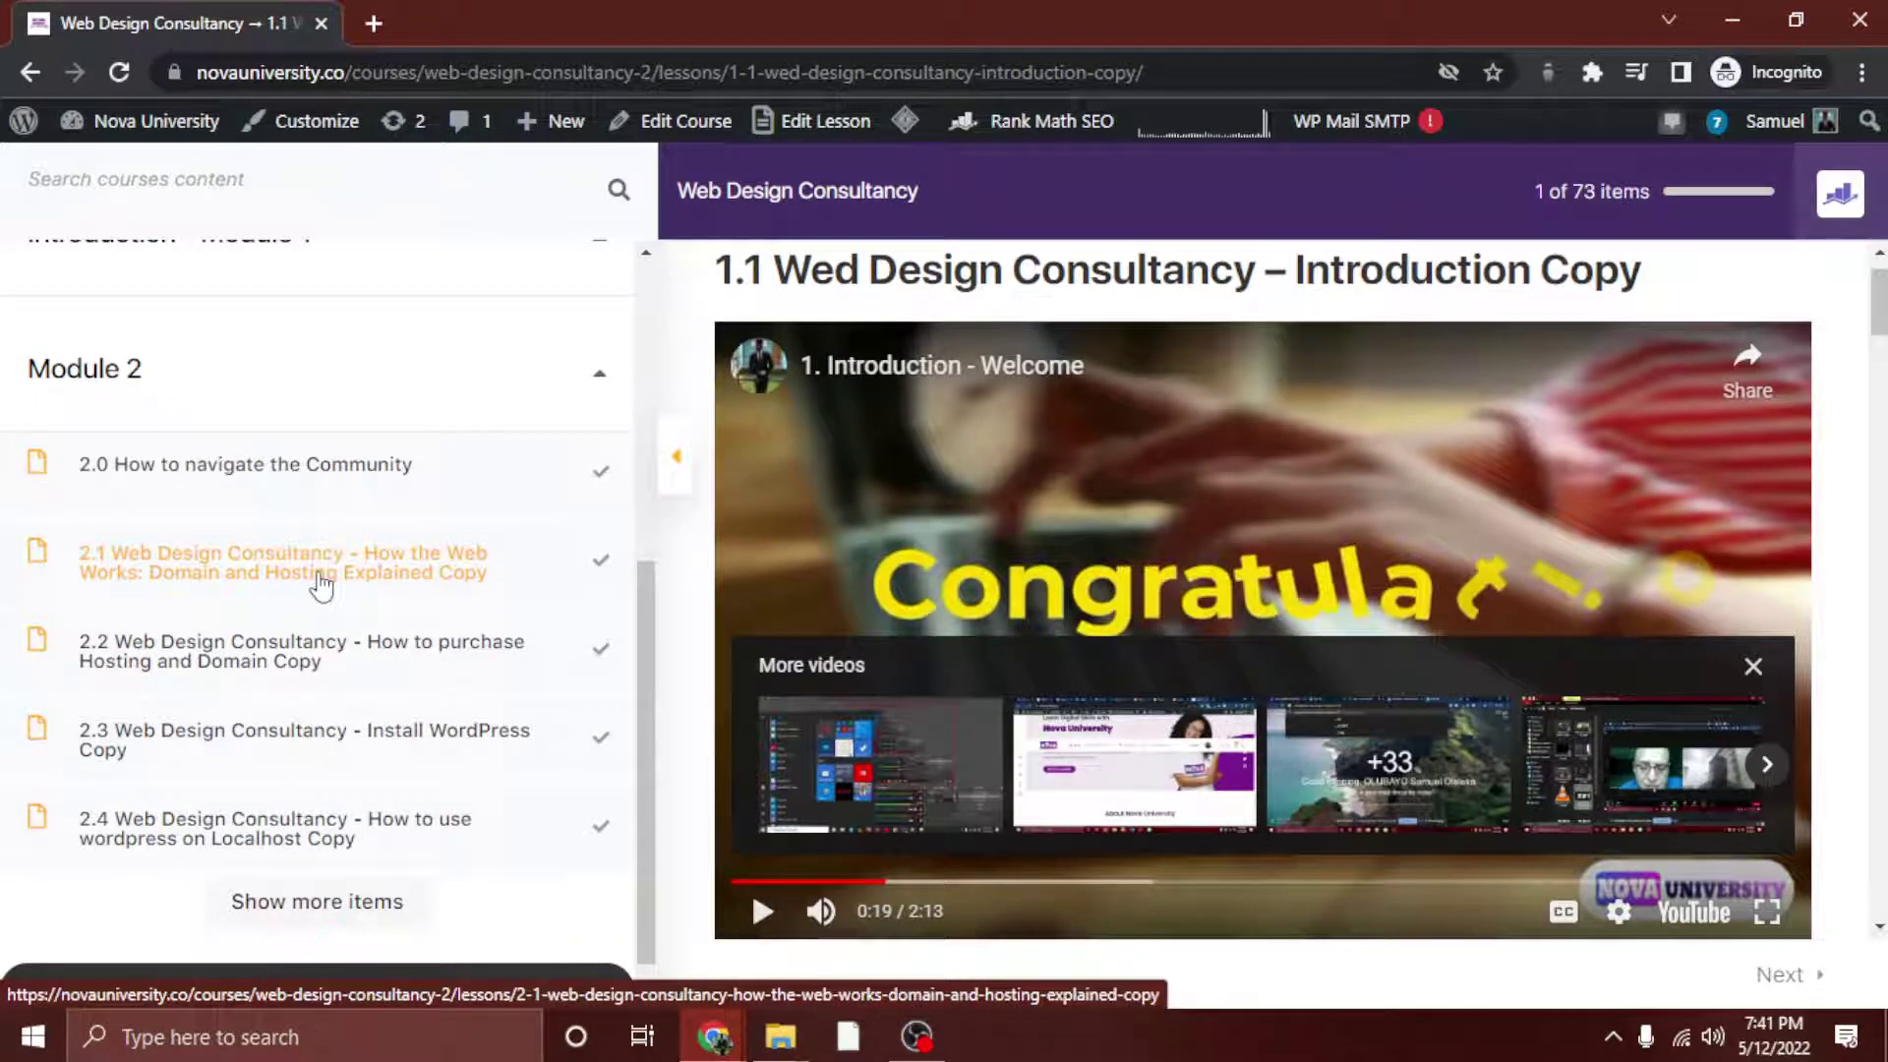
scroll(321, 587, down, 1)
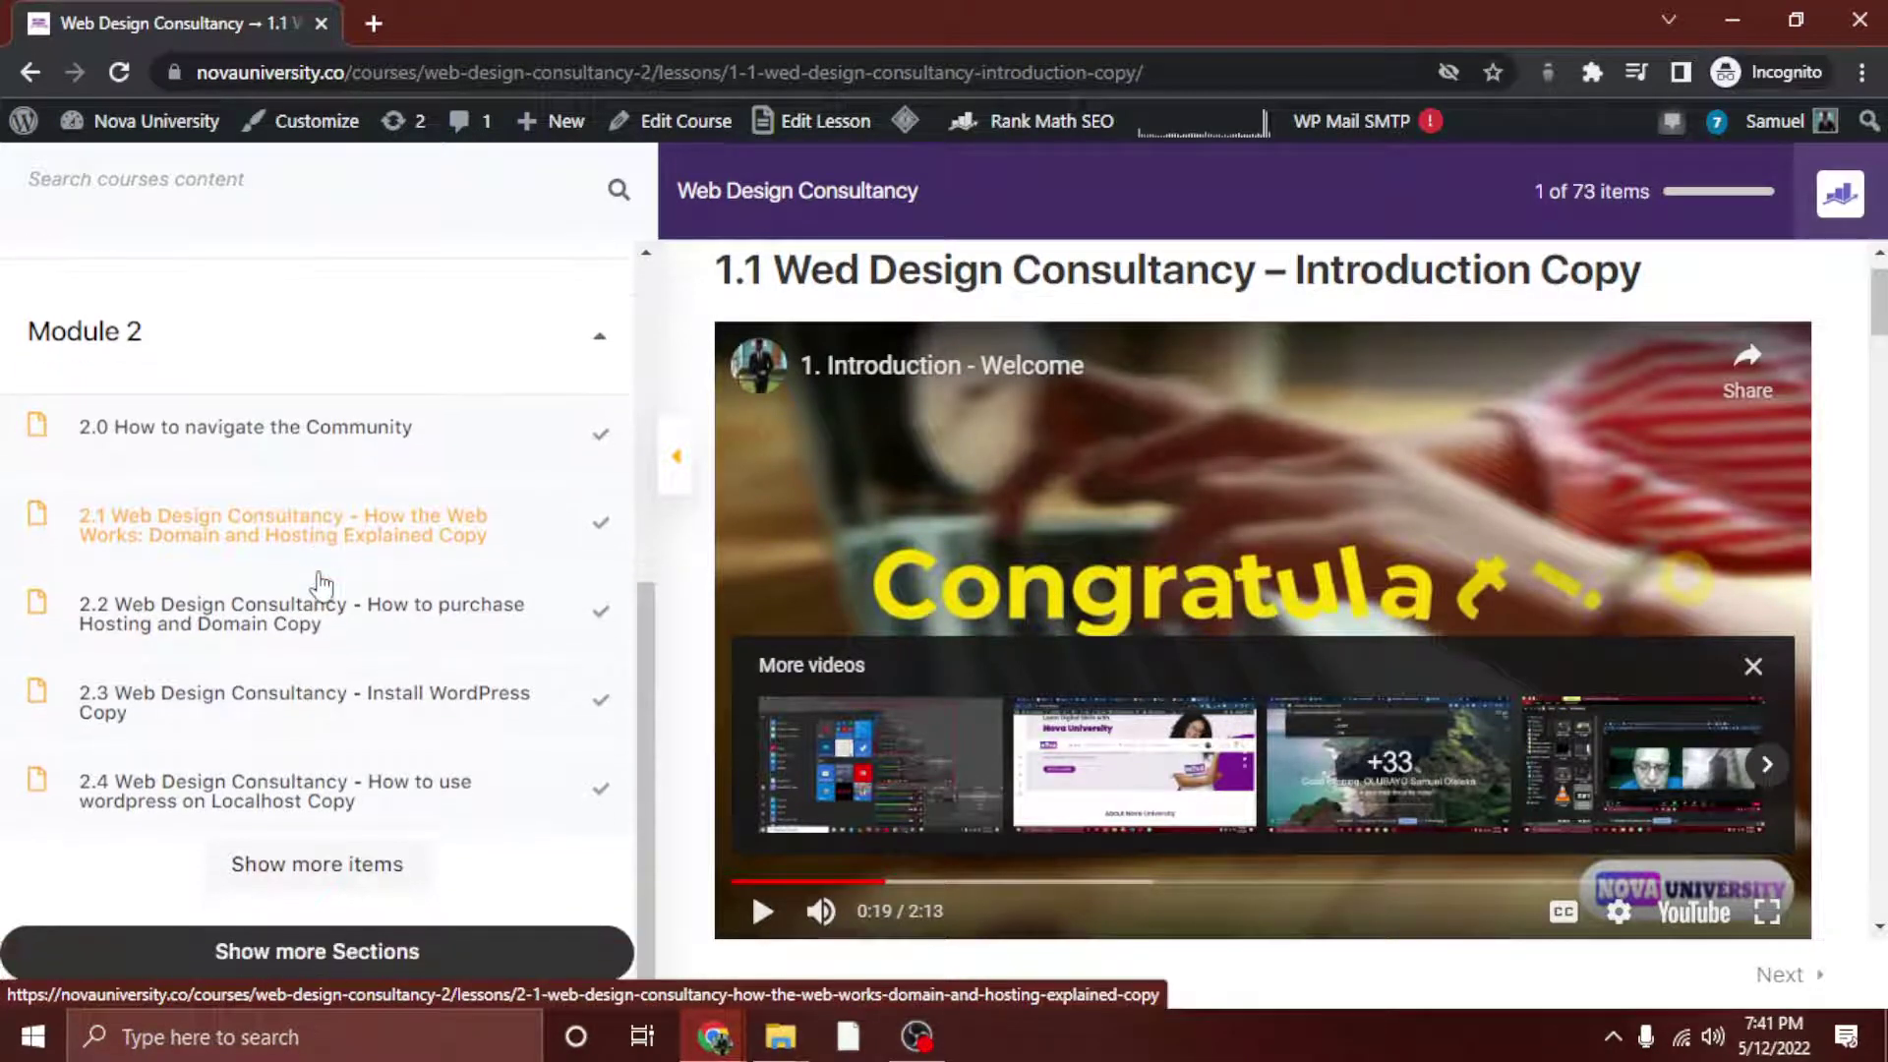
click(337, 888)
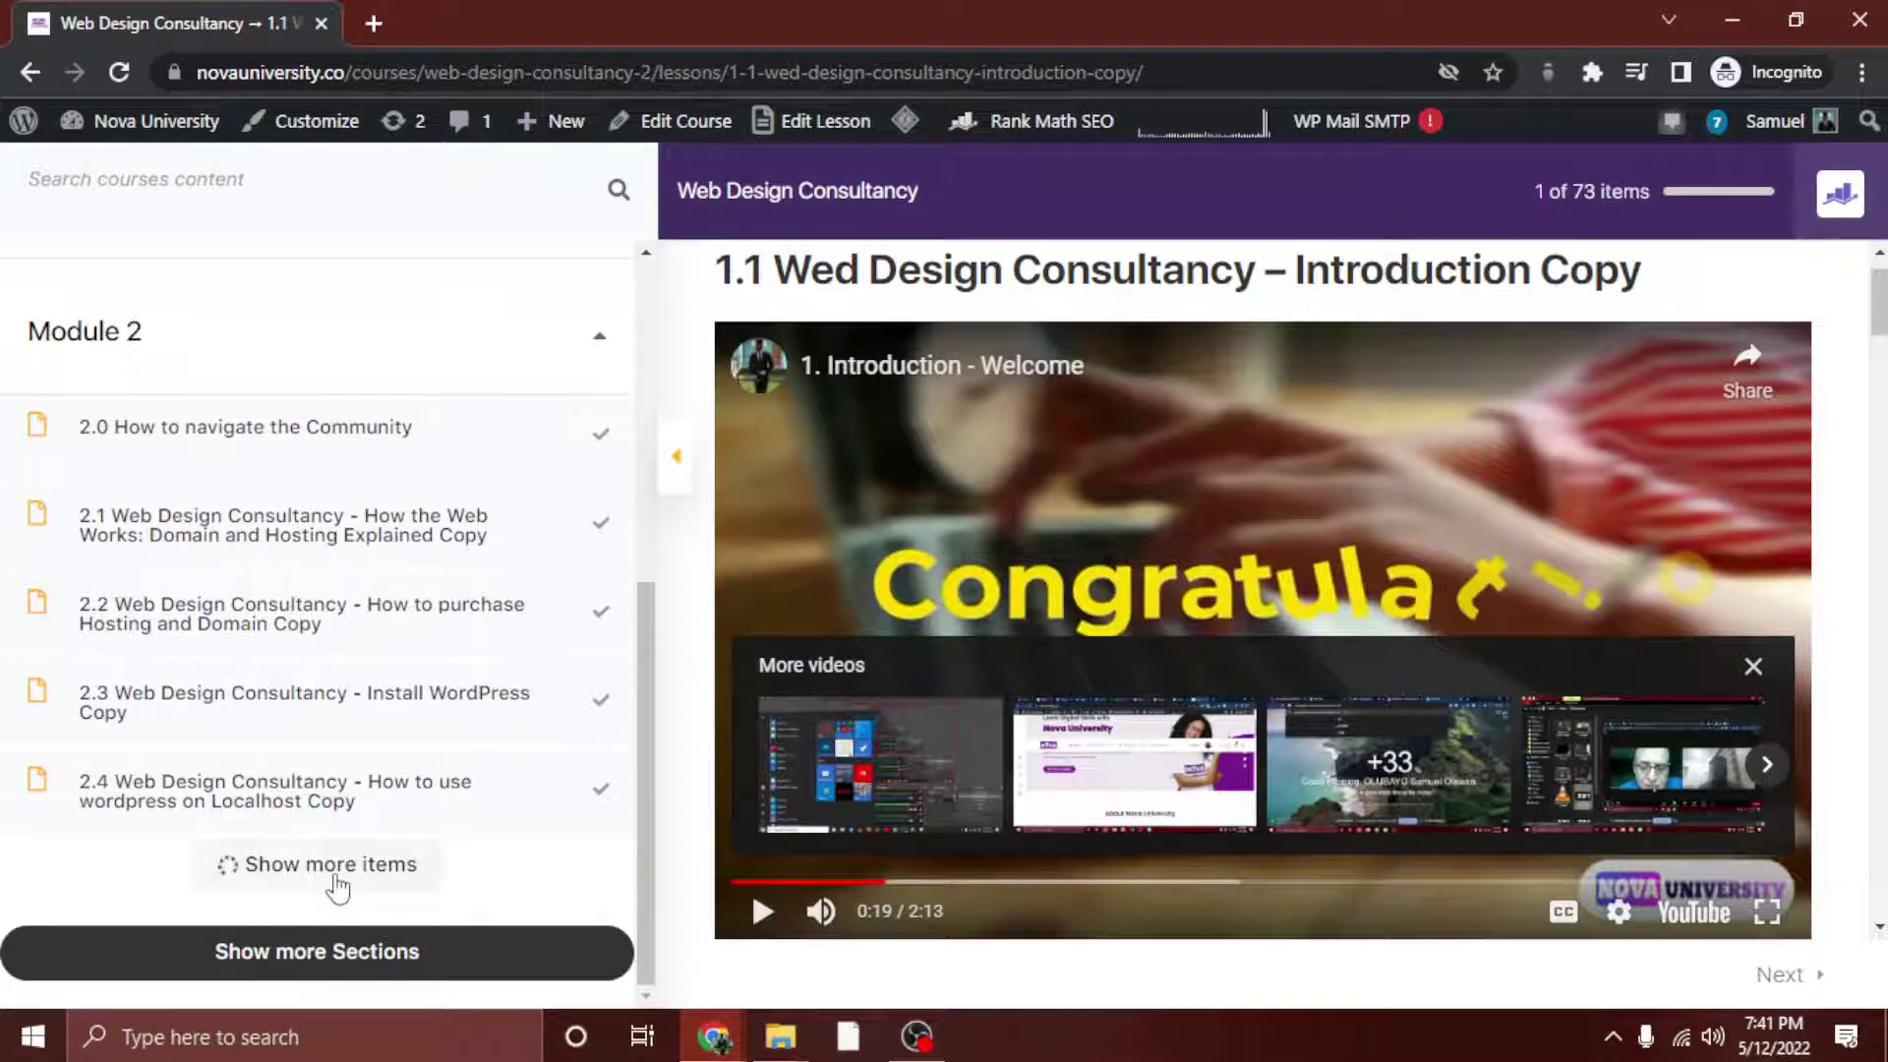
scroll(400, 834, down, 2)
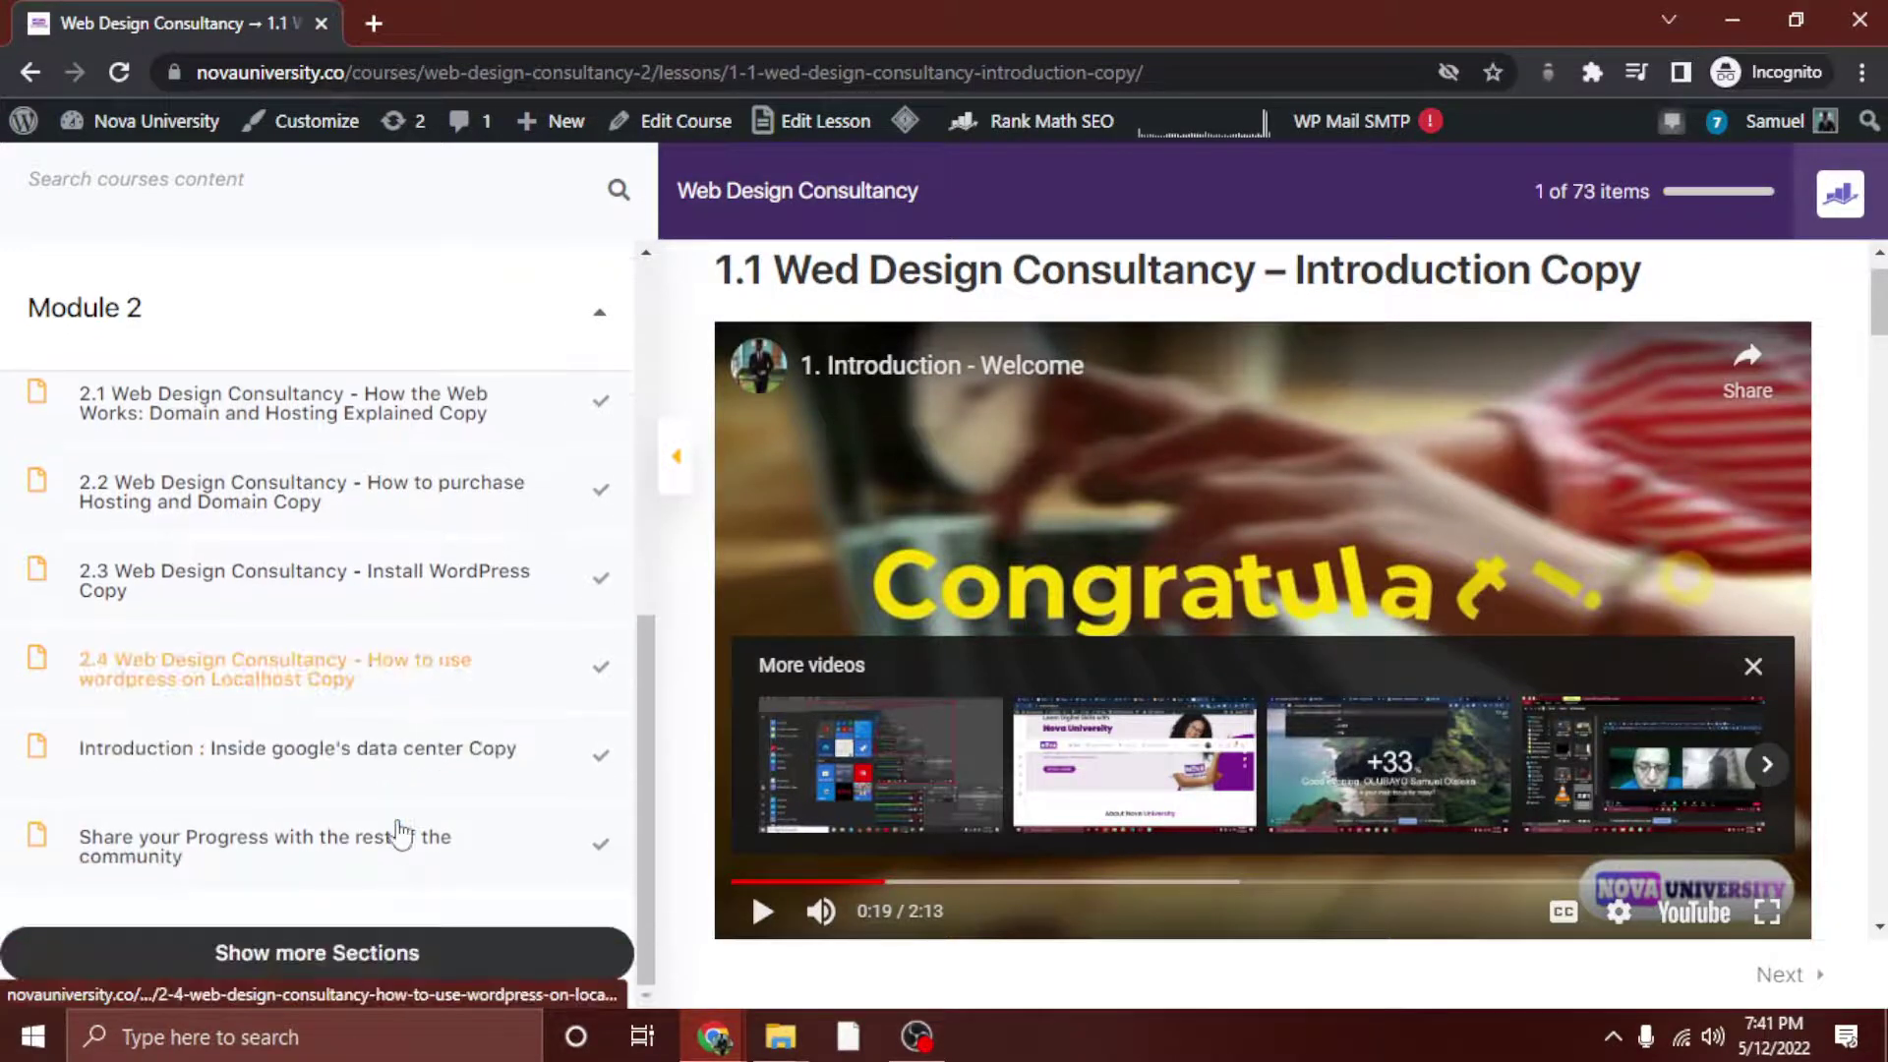
- Load more course sections until Module 7's lessons 7.0–7.4 are listed
click(378, 971)
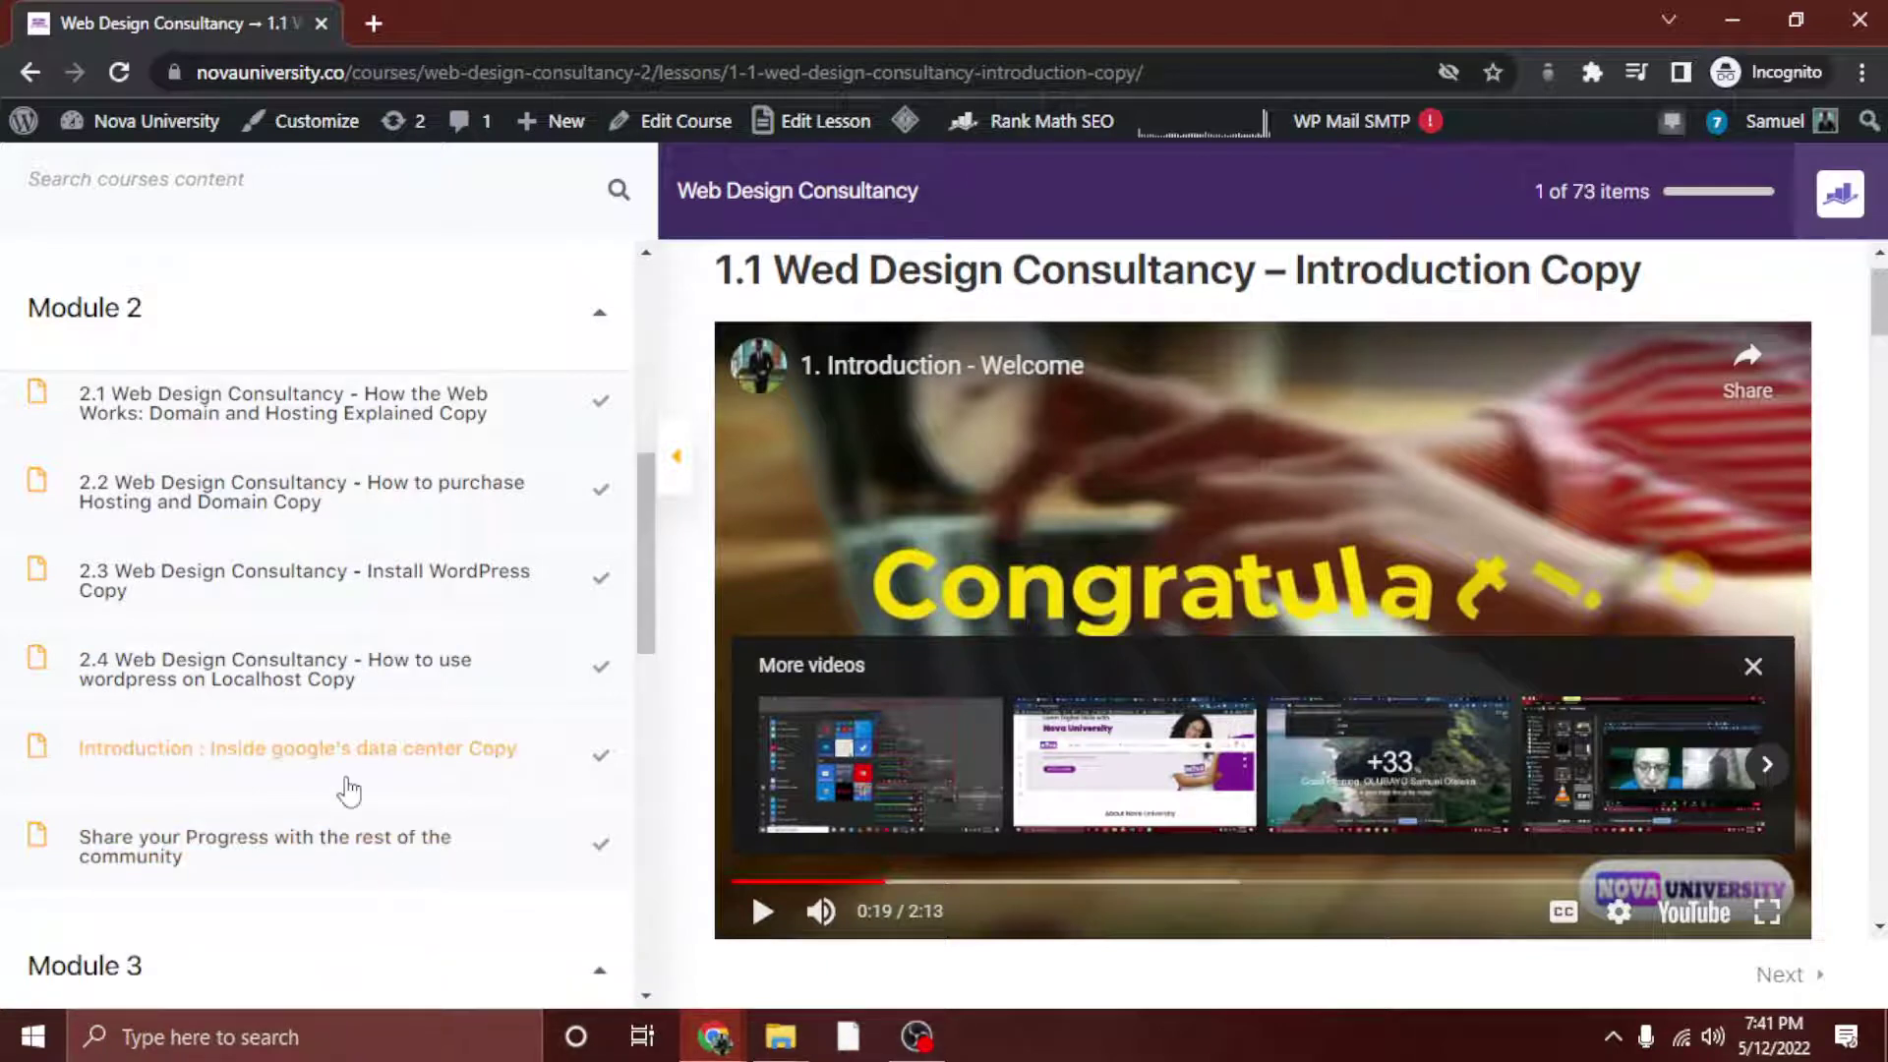
scroll(345, 786, down, 5)
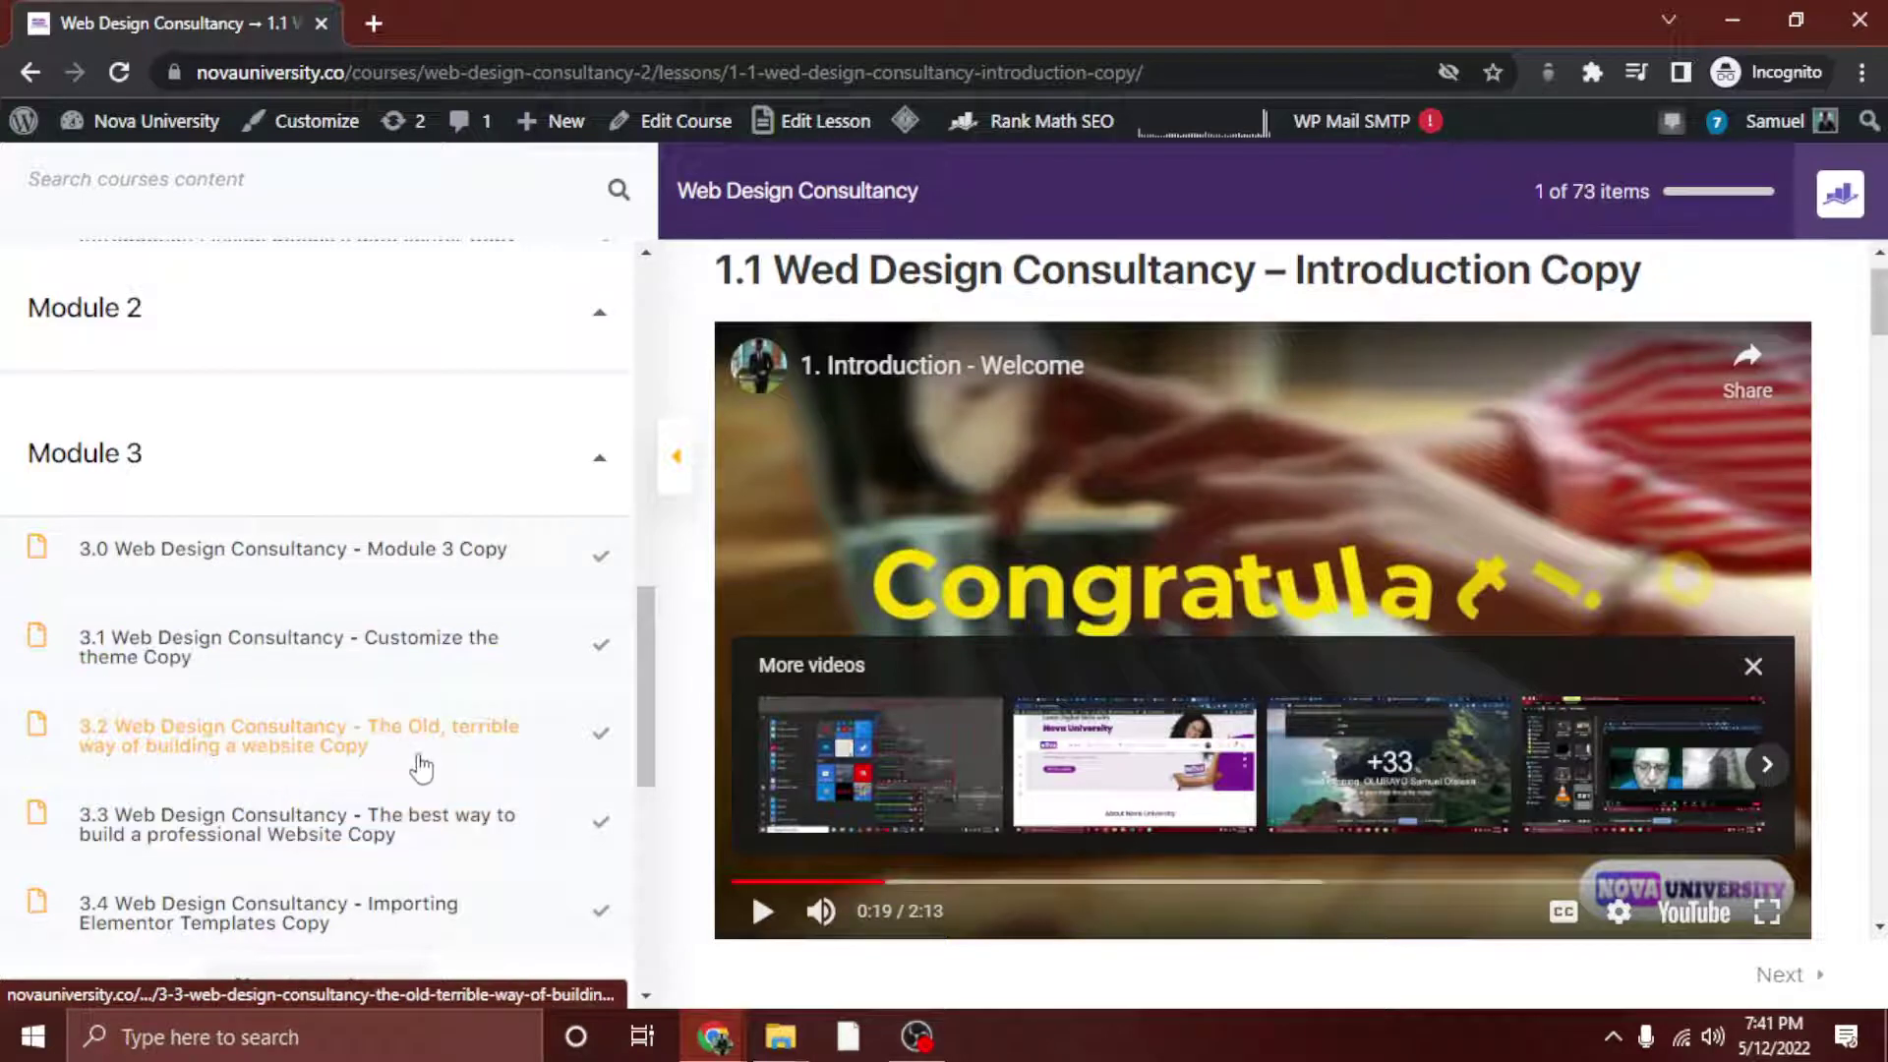
scroll(421, 765, down, 6)
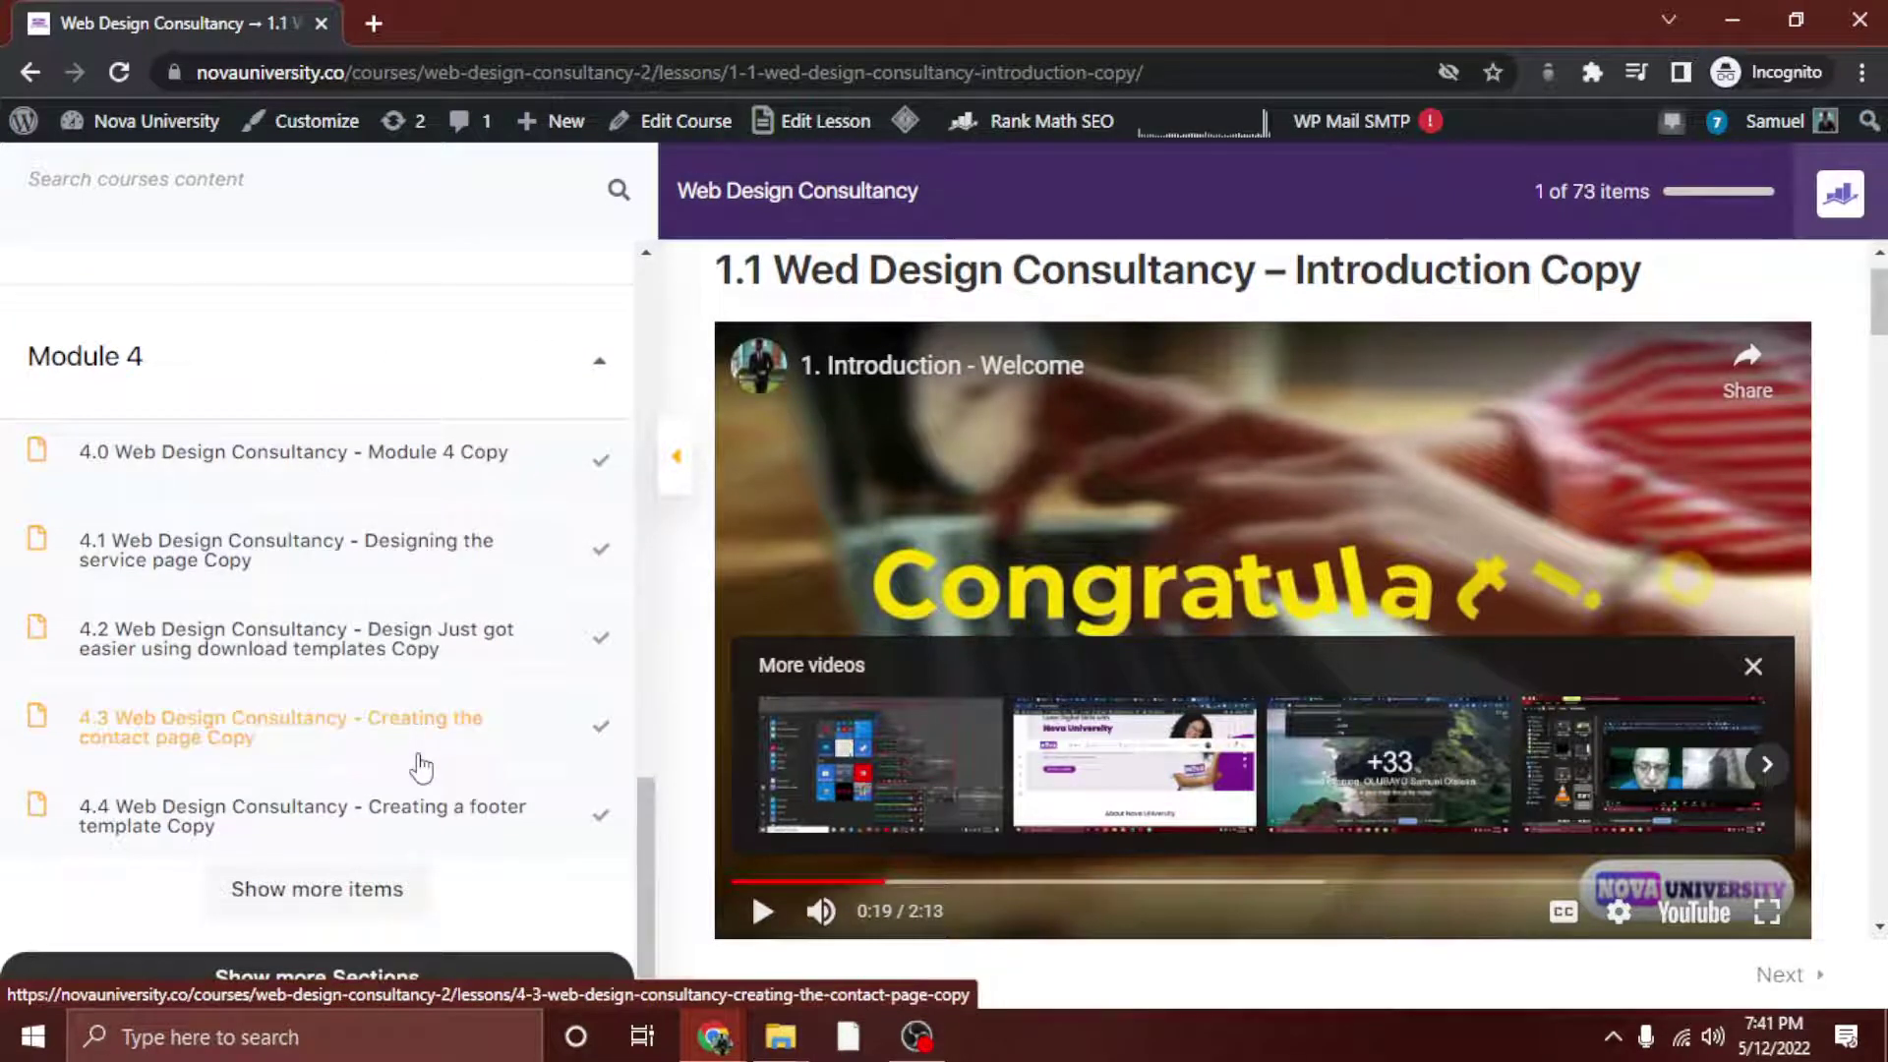
scroll(421, 765, down, 1)
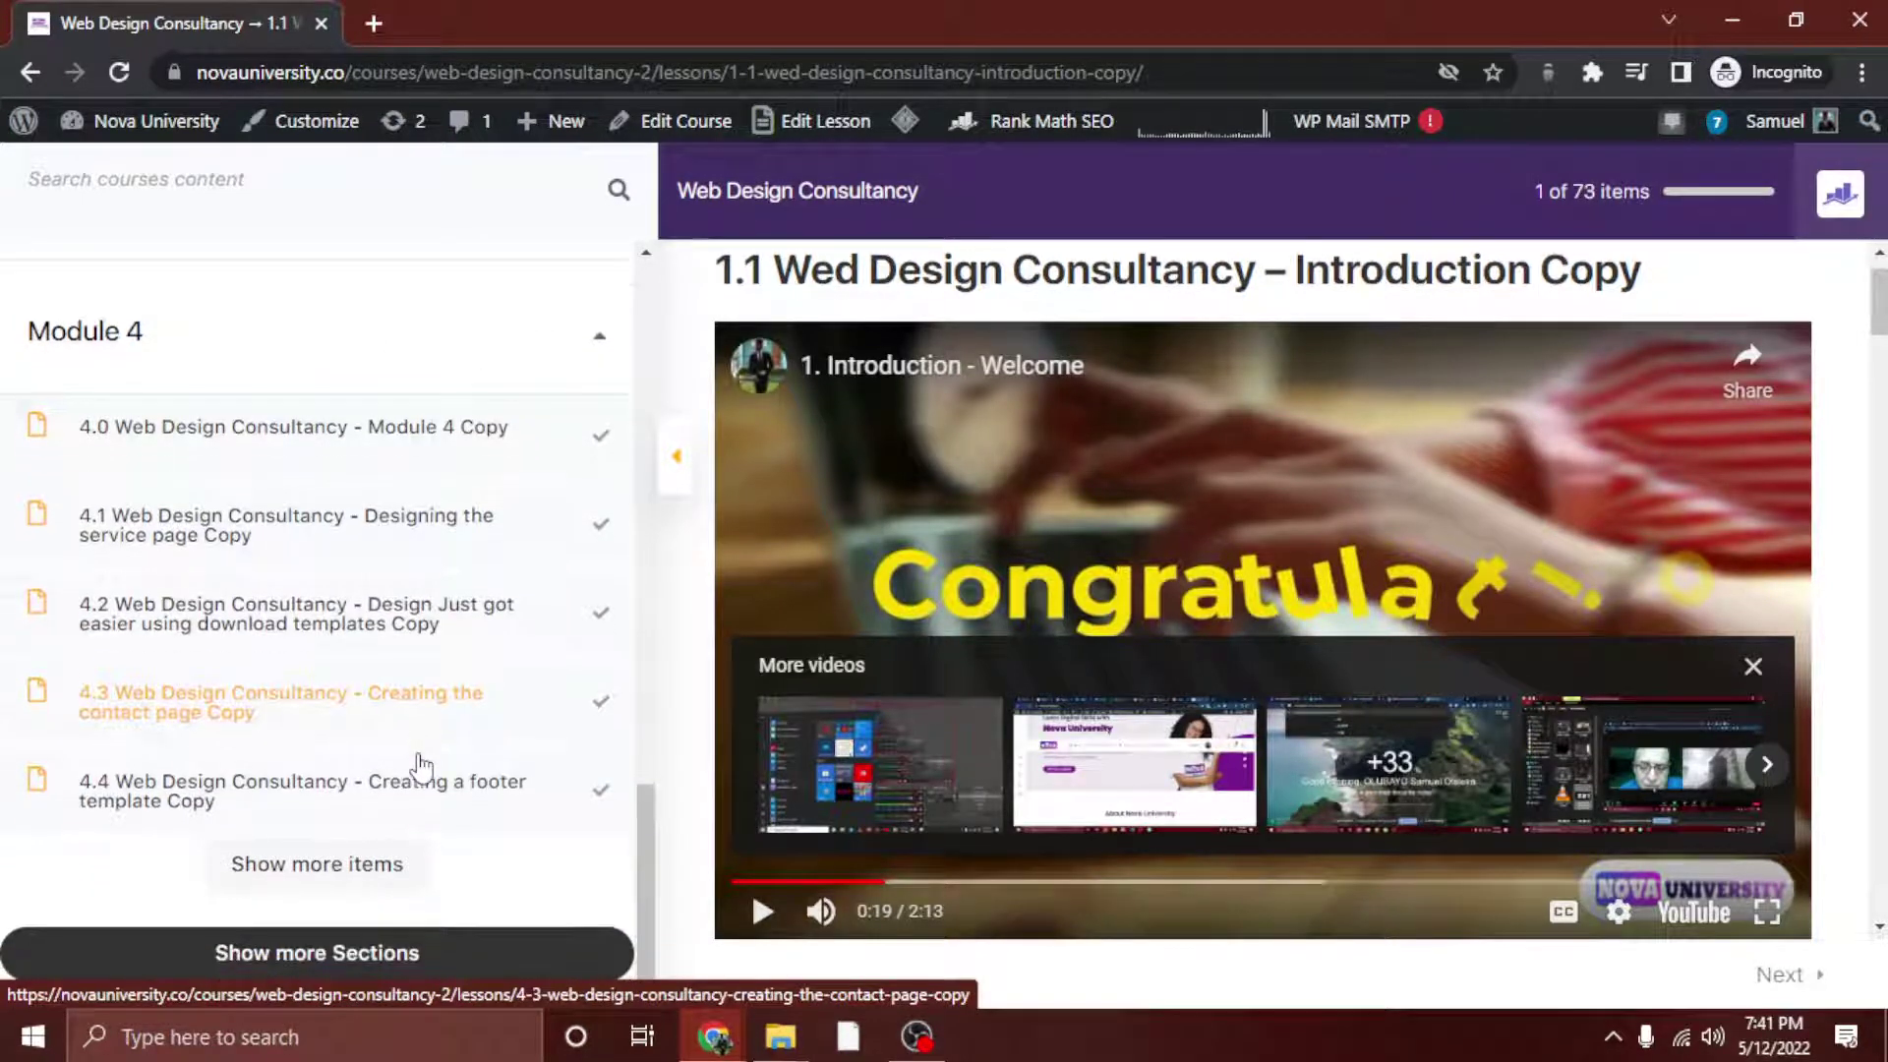
click(362, 962)
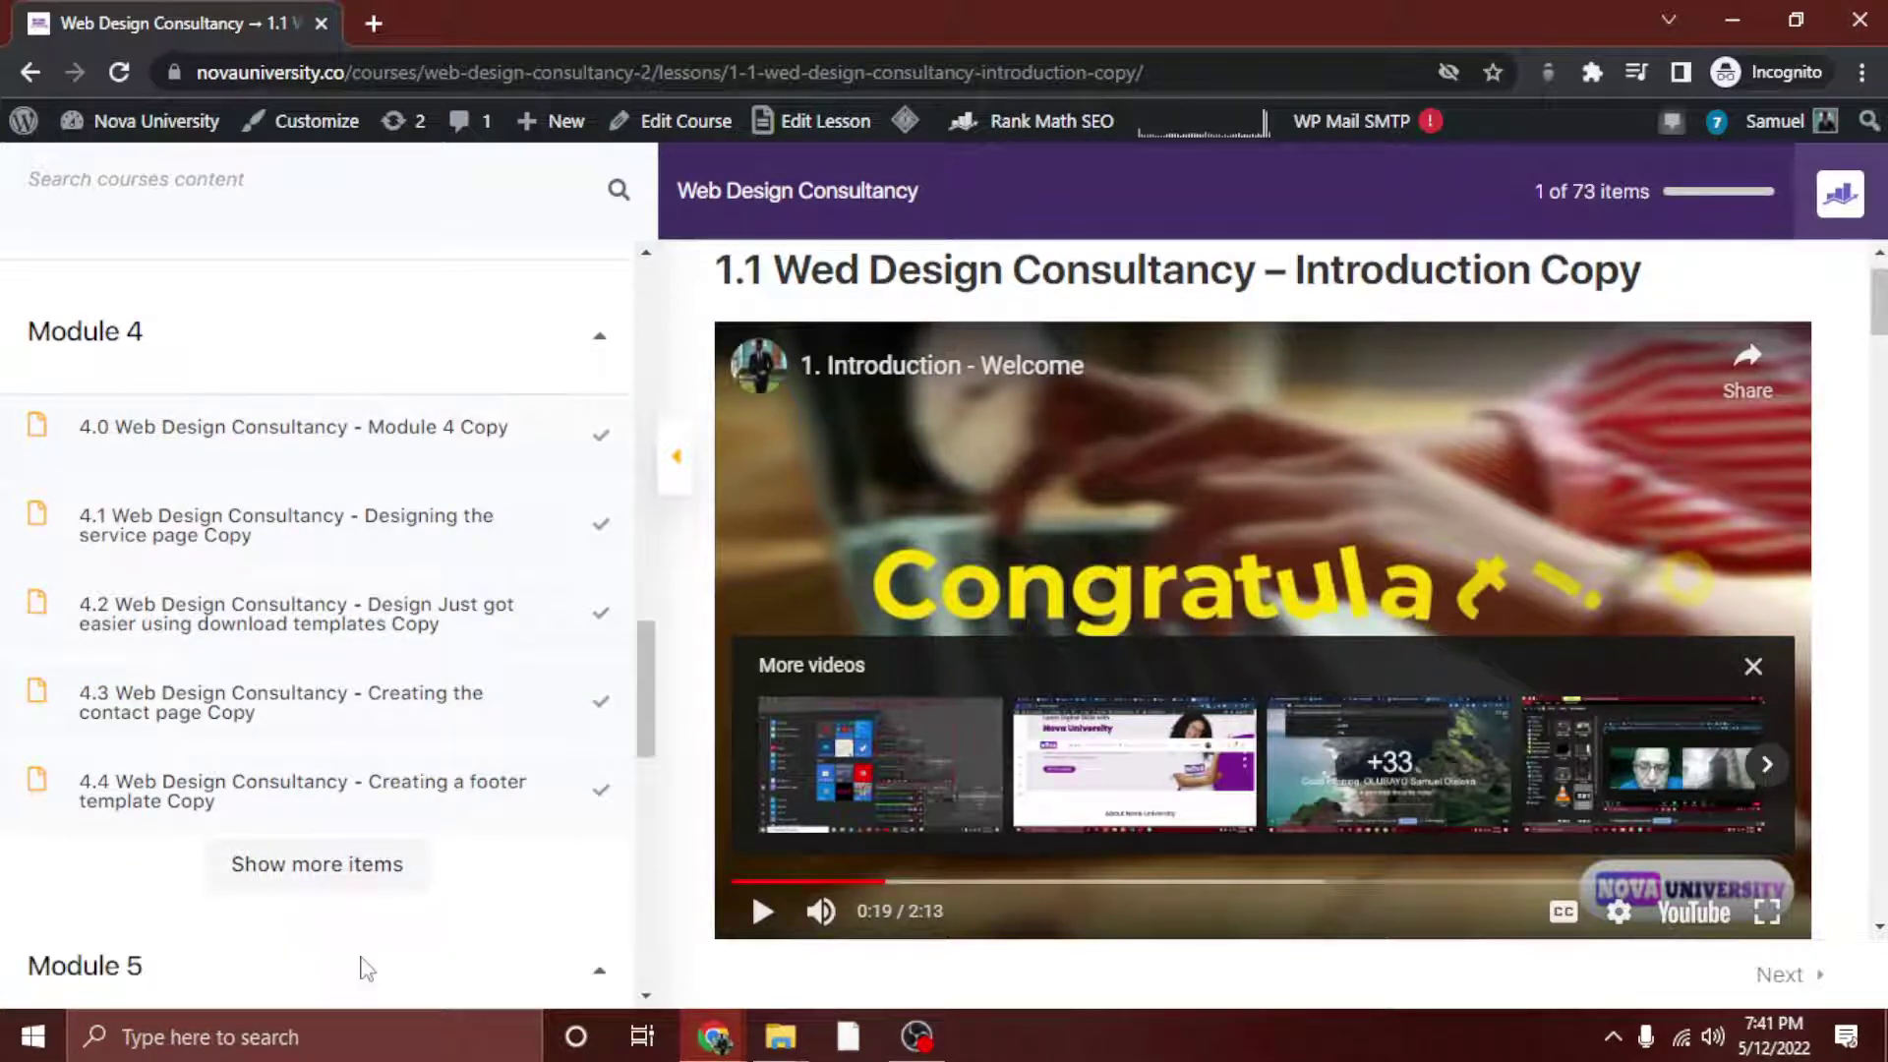
scroll(364, 970, down, 6)
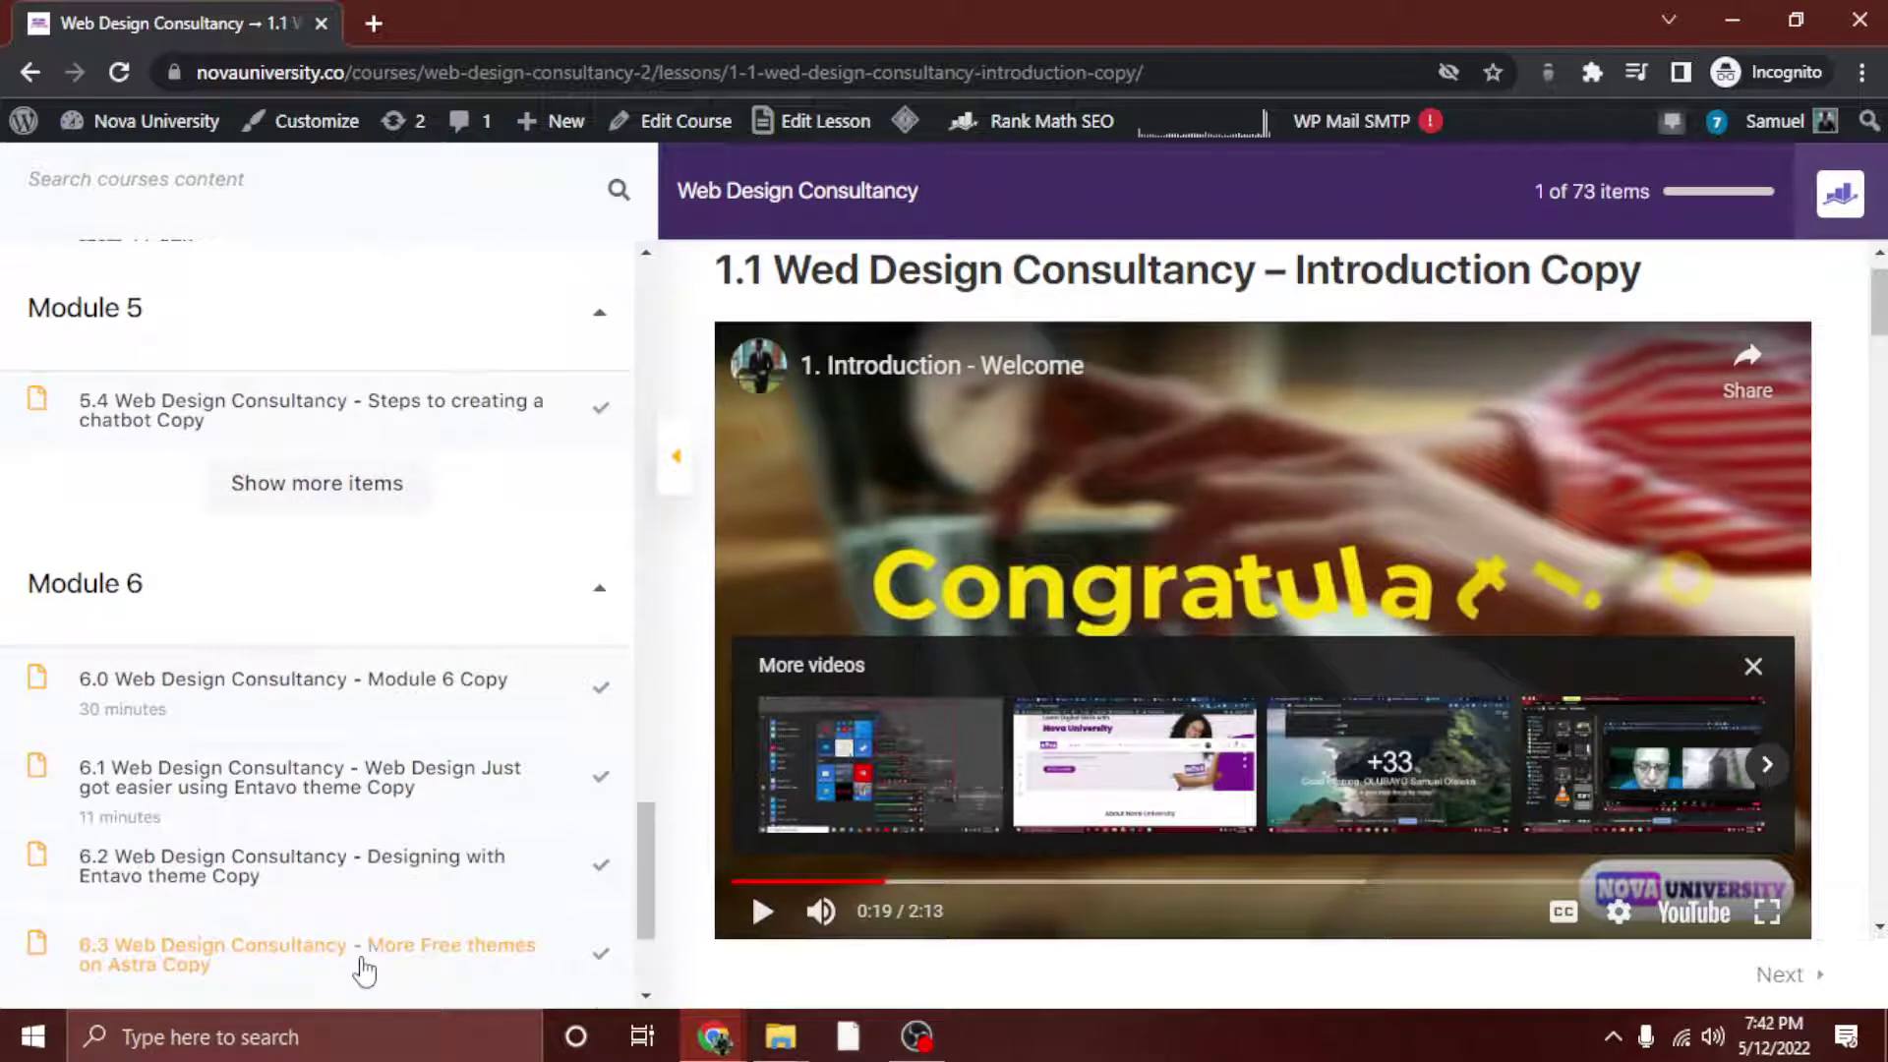
scroll(364, 971, down, 3)
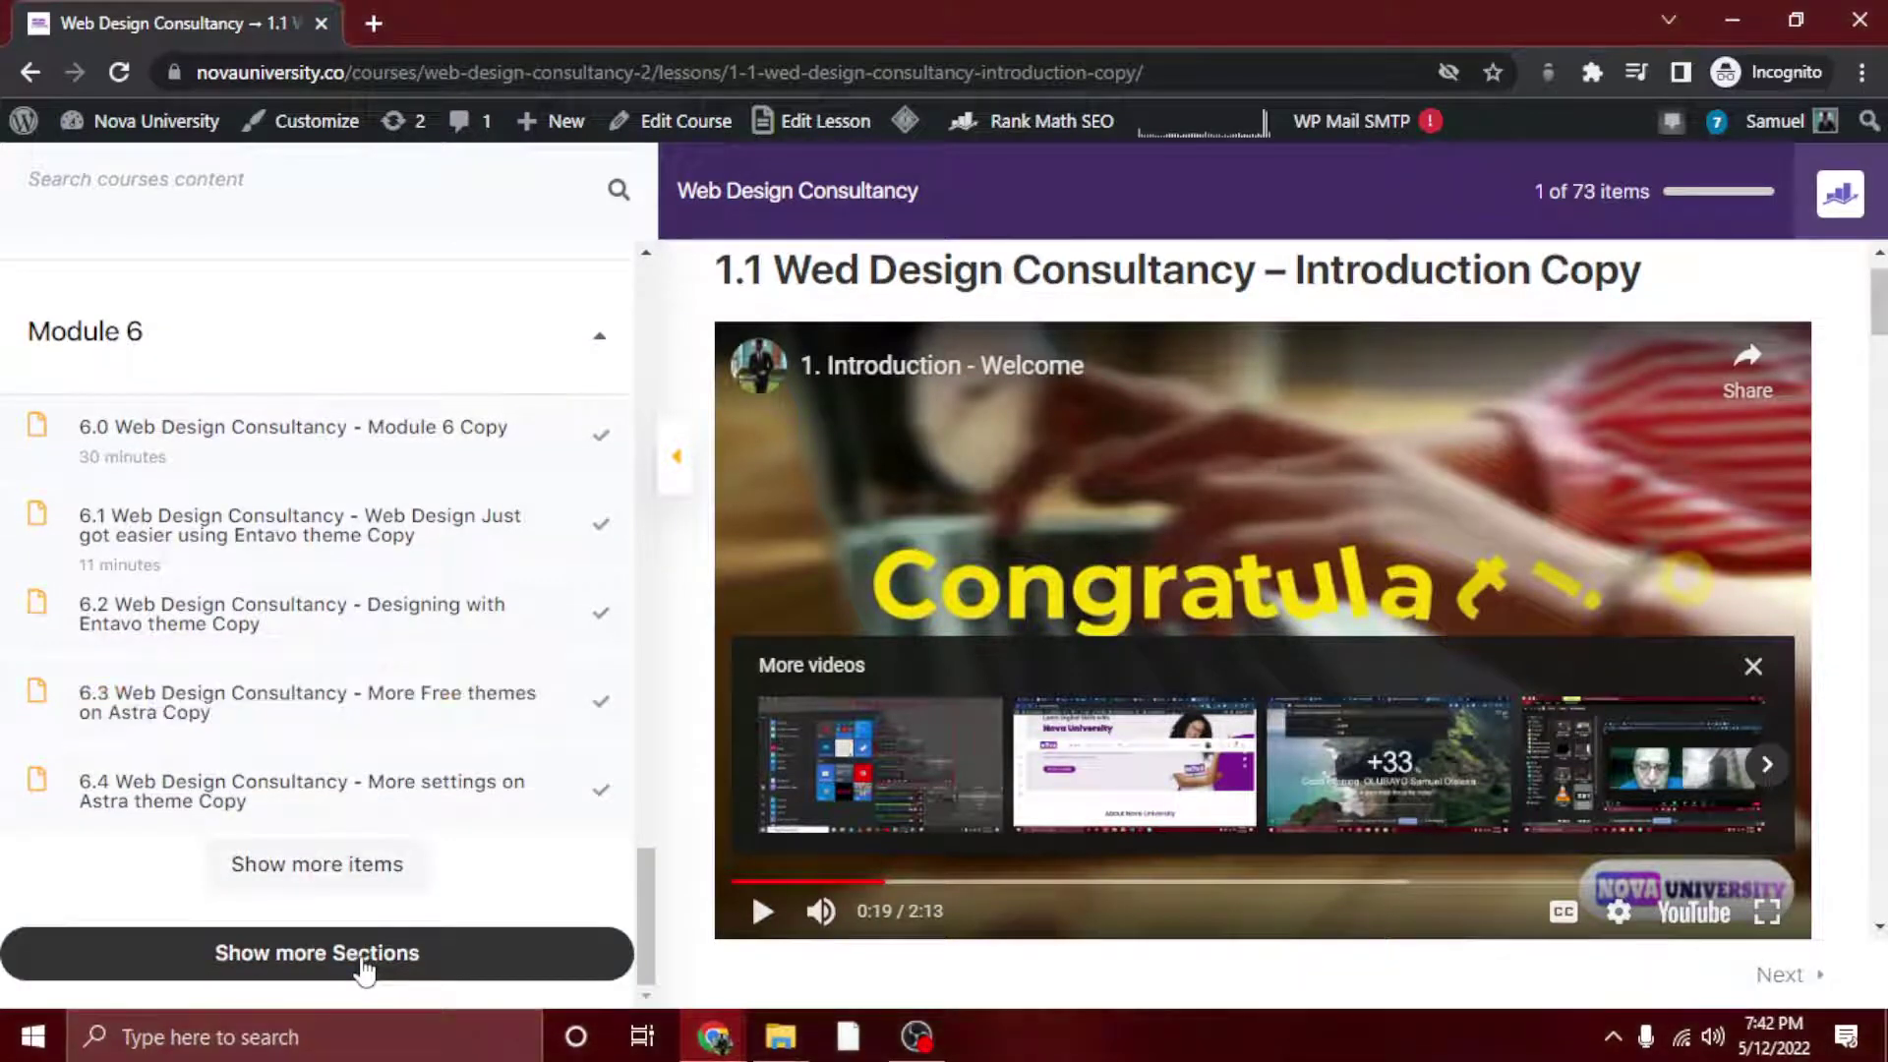
click(363, 969)
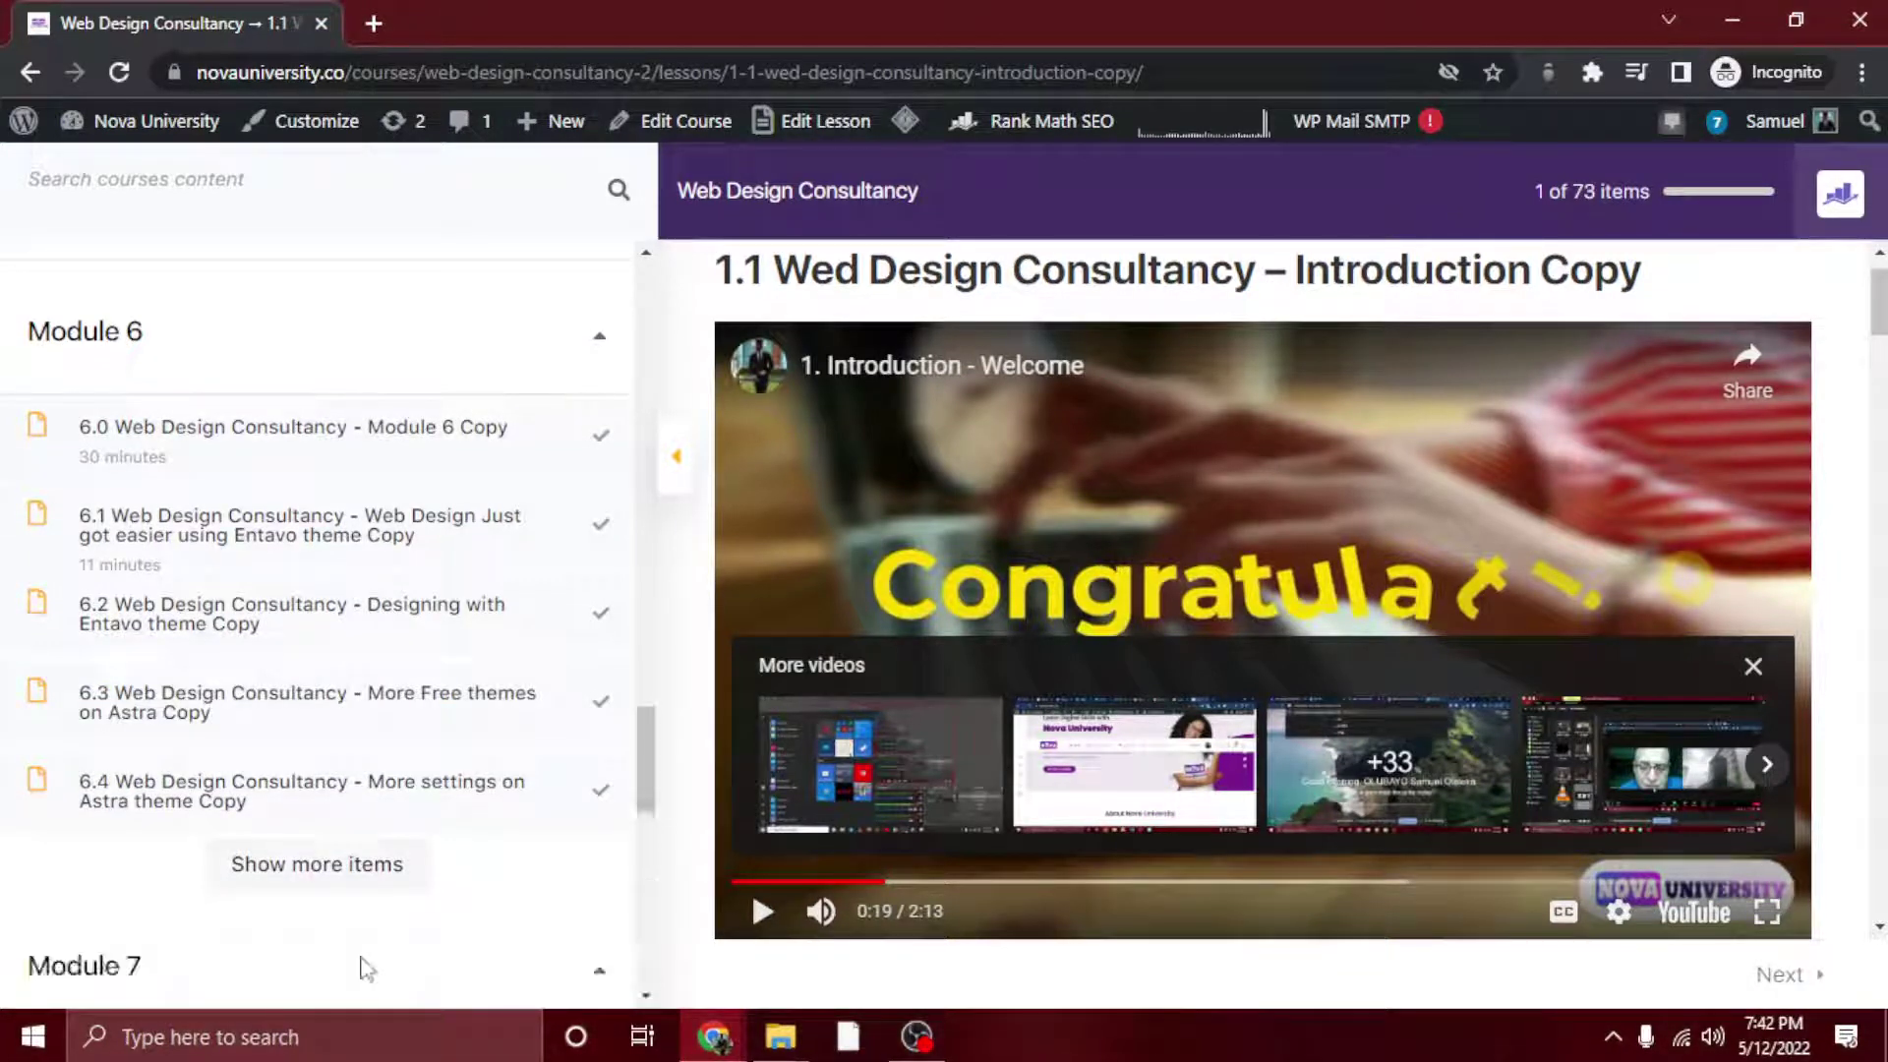
scroll(364, 969, down, 5)
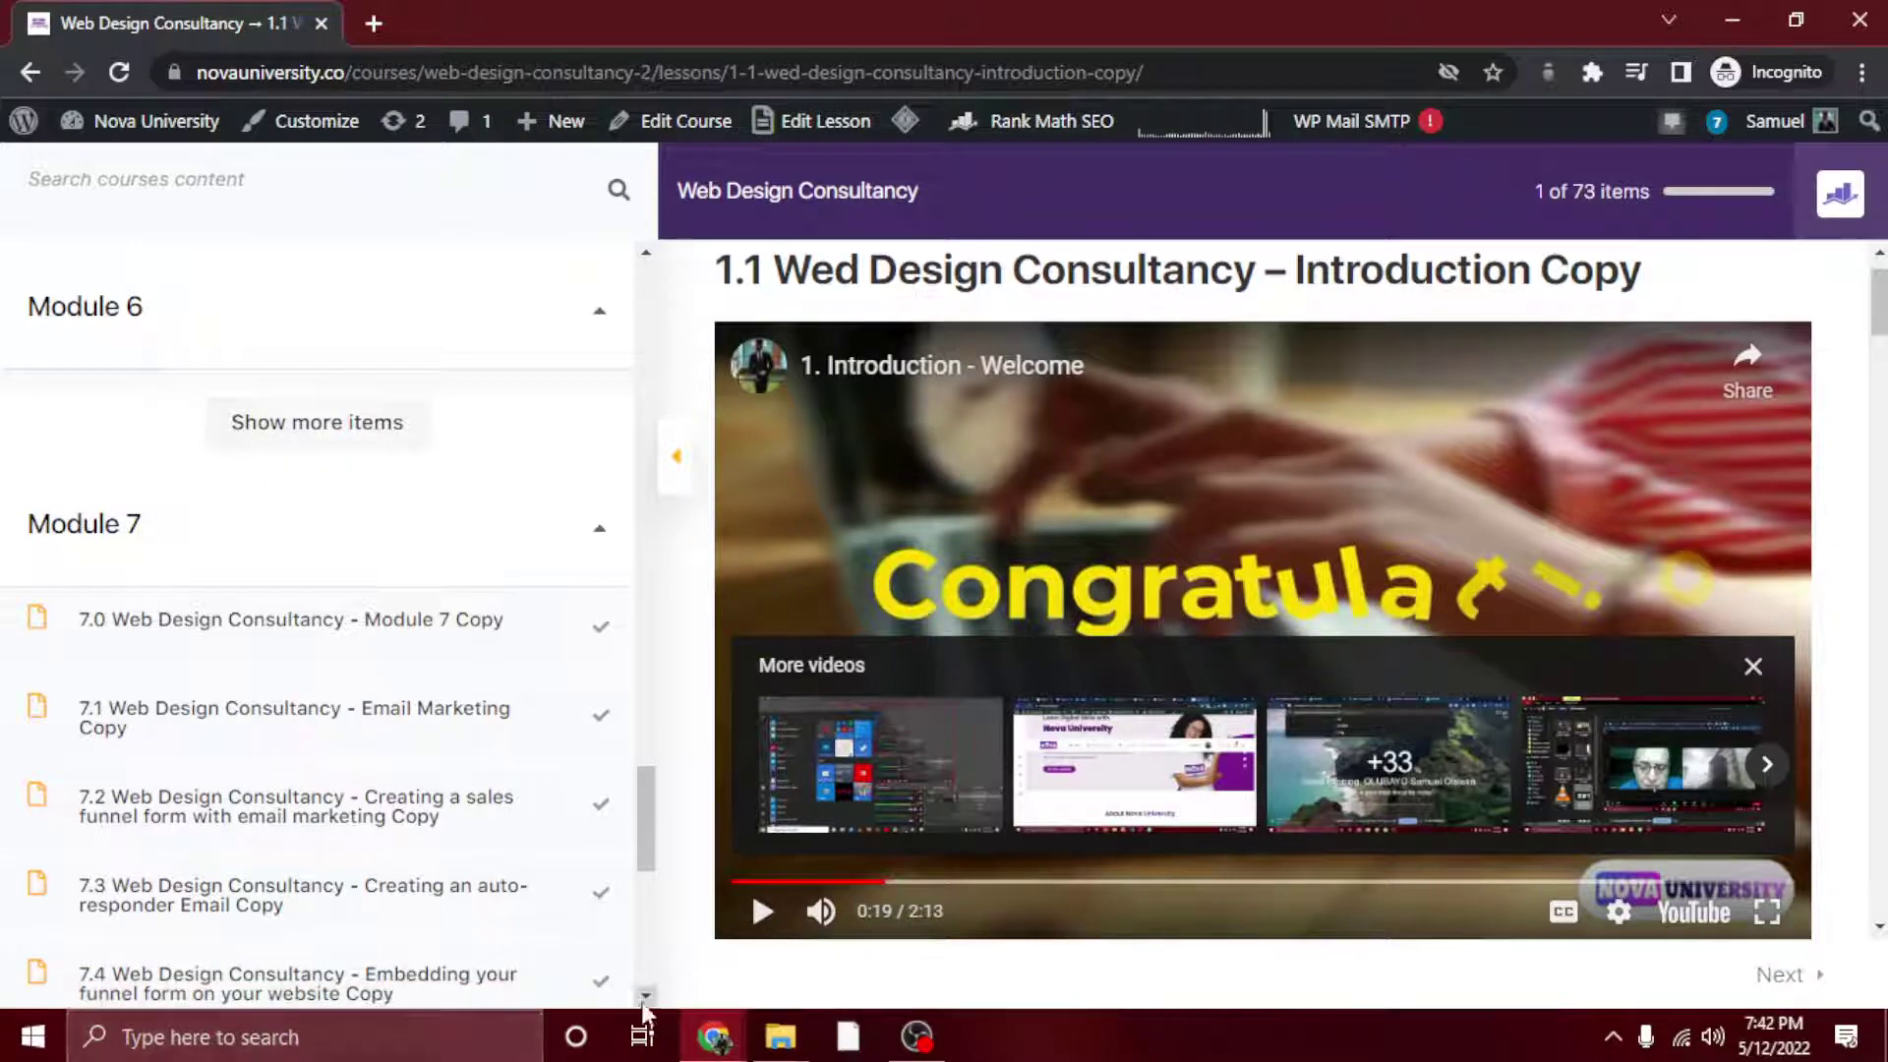
- Bring the Google Meet call forward and read participants' new chat replies
mouse_move(712, 1037)
mouse_move(507, 910)
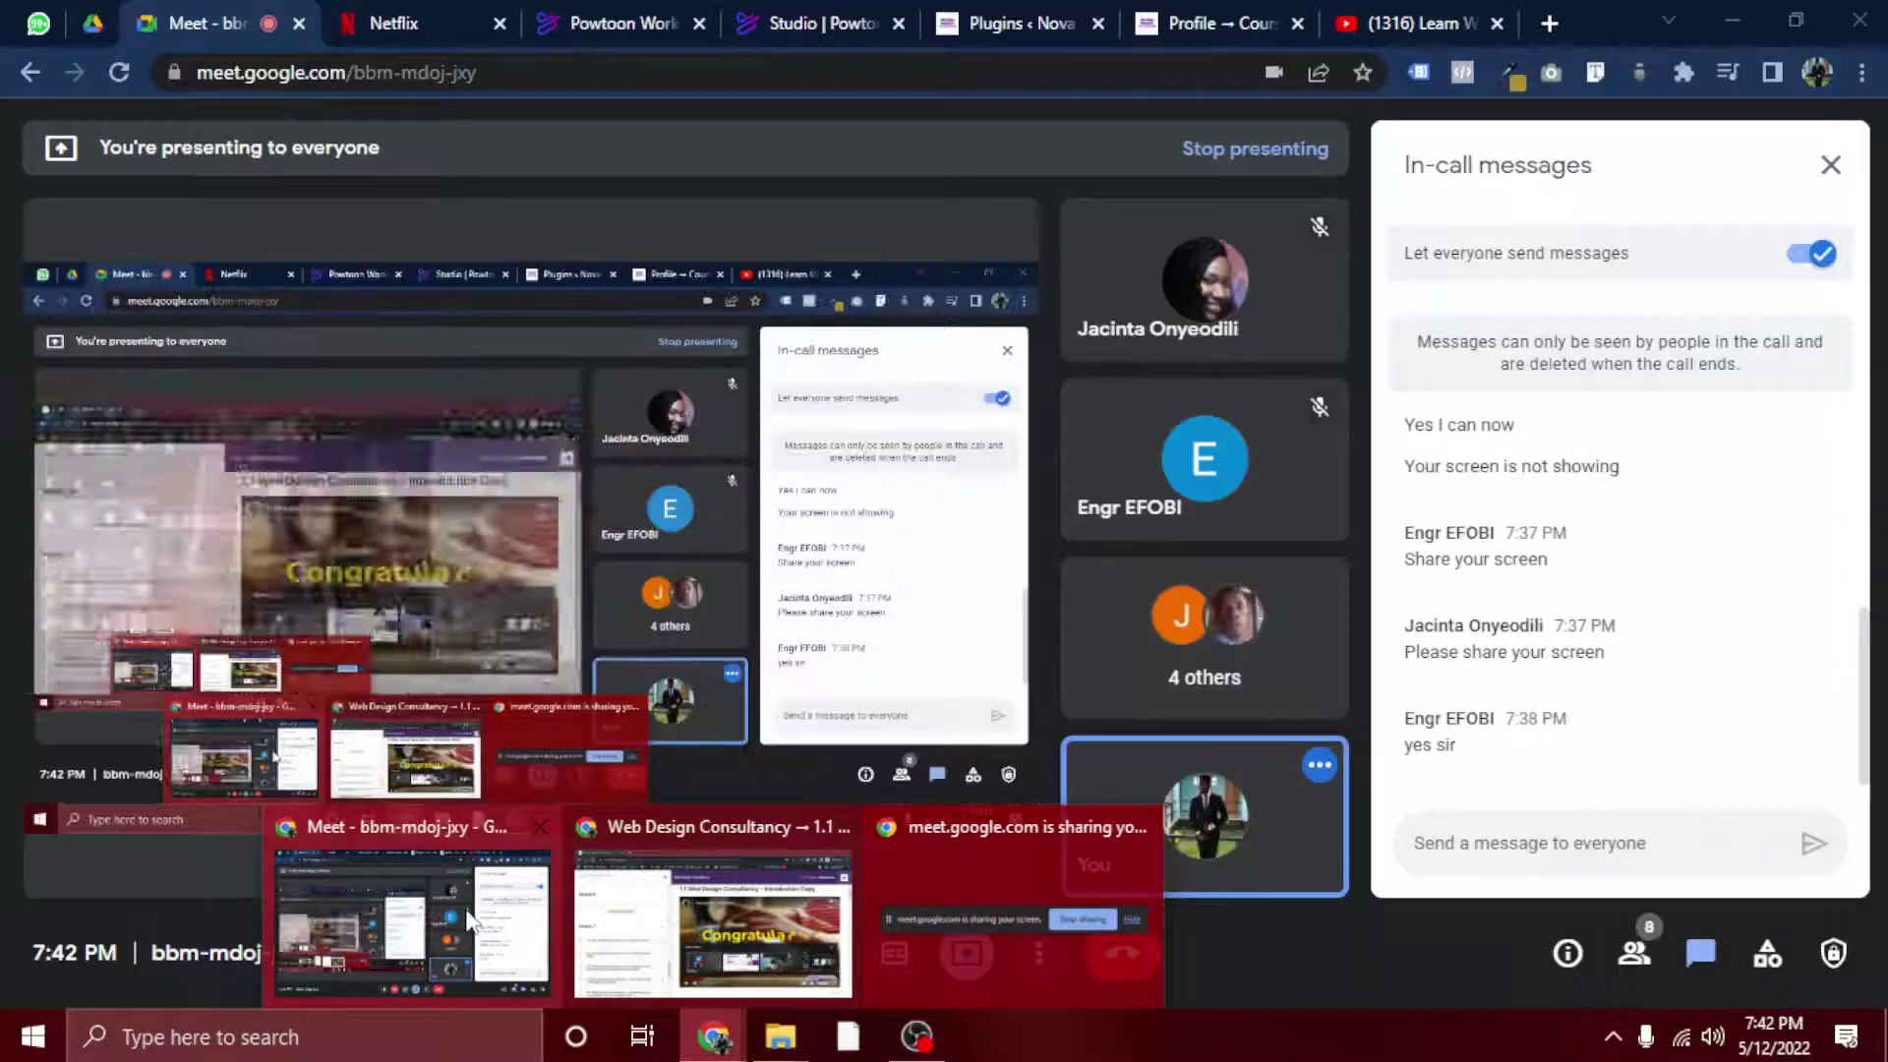
click(472, 914)
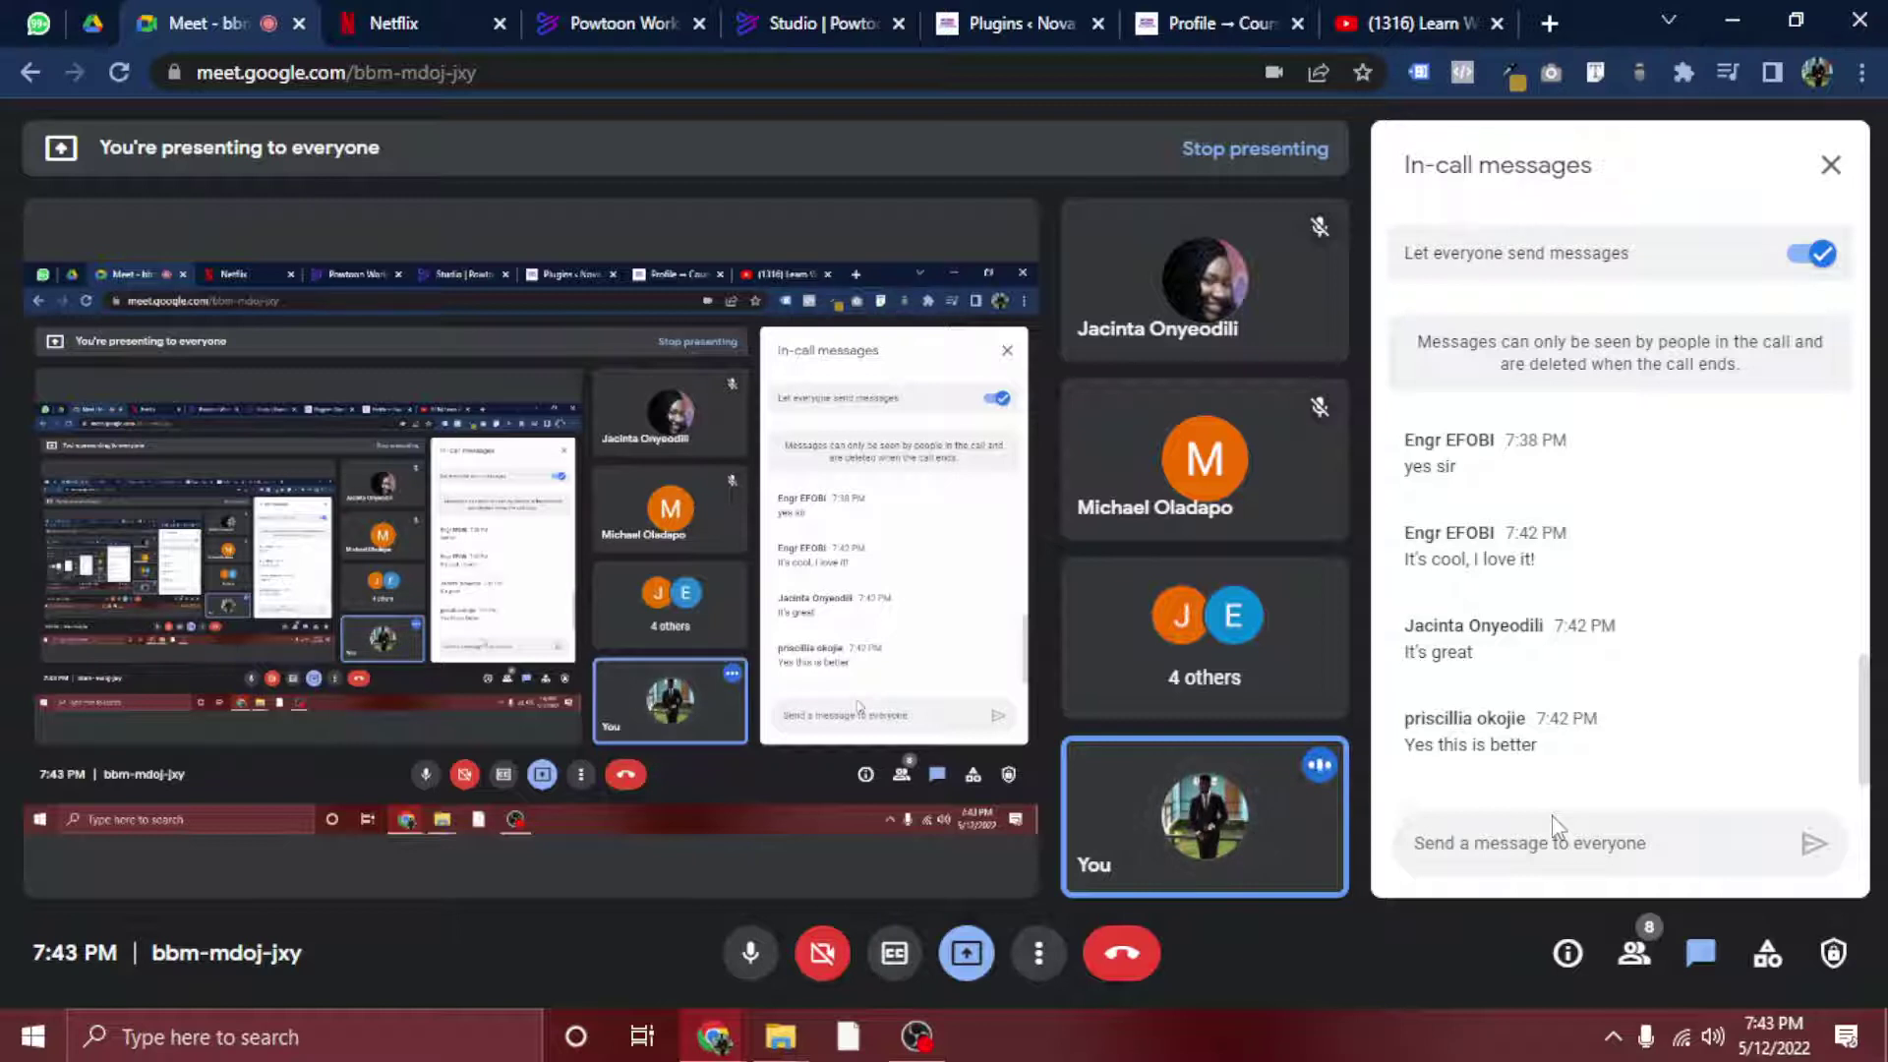
mouse_move(546, 691)
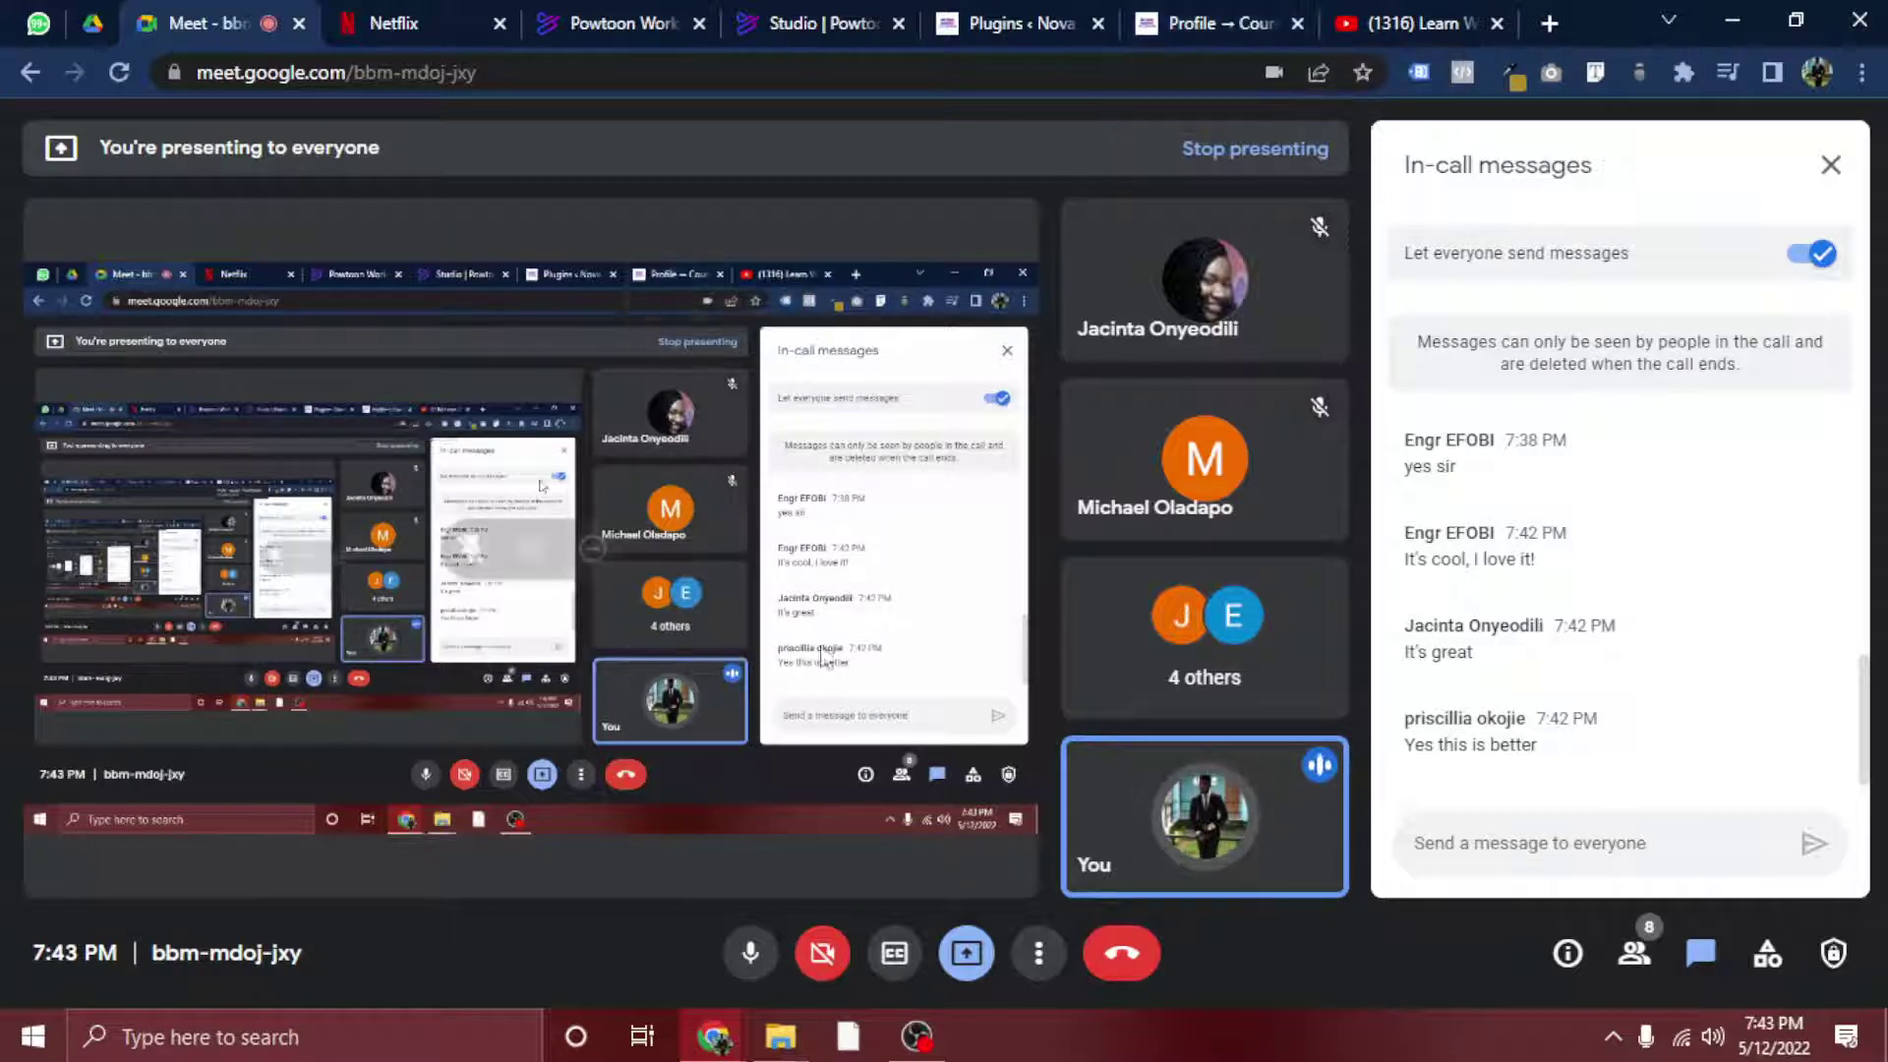
- Return to the lesson page and load the remaining sections, including Module 9
mouse_move(704, 1043)
click(727, 934)
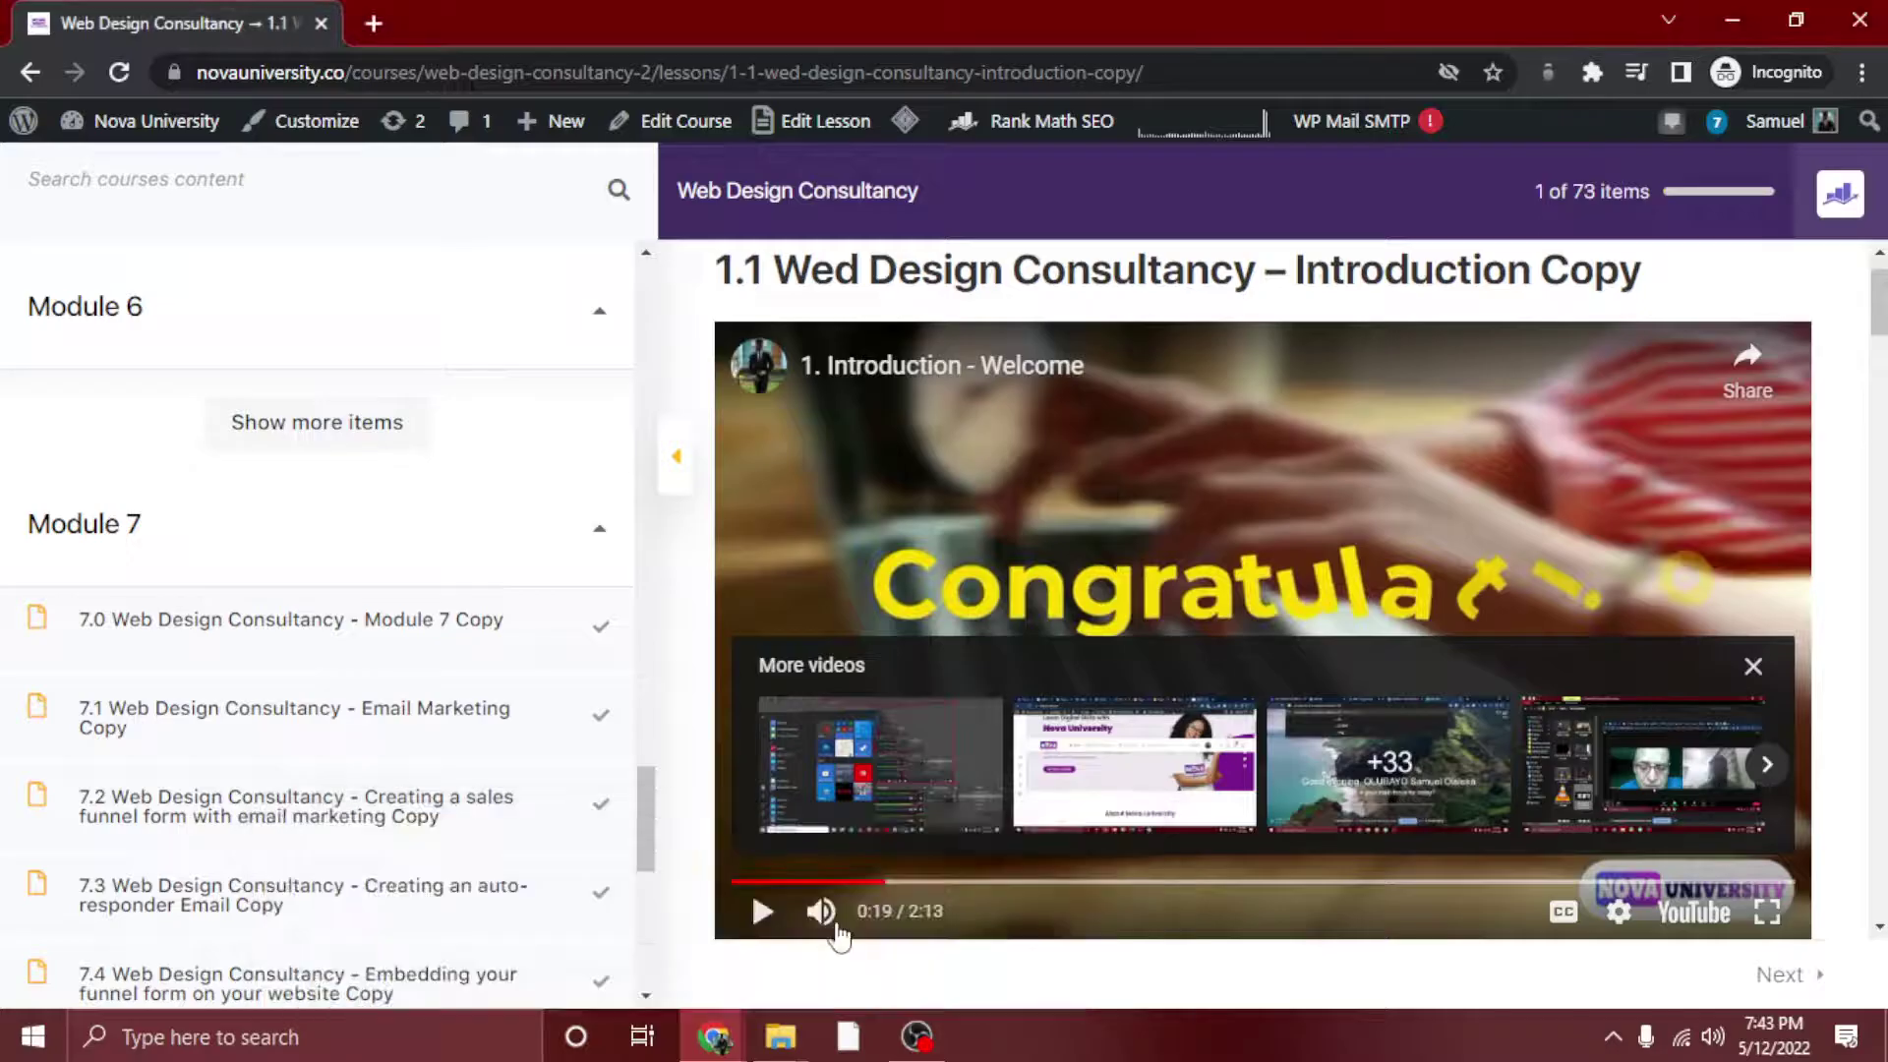
scroll(325, 816, down, 5)
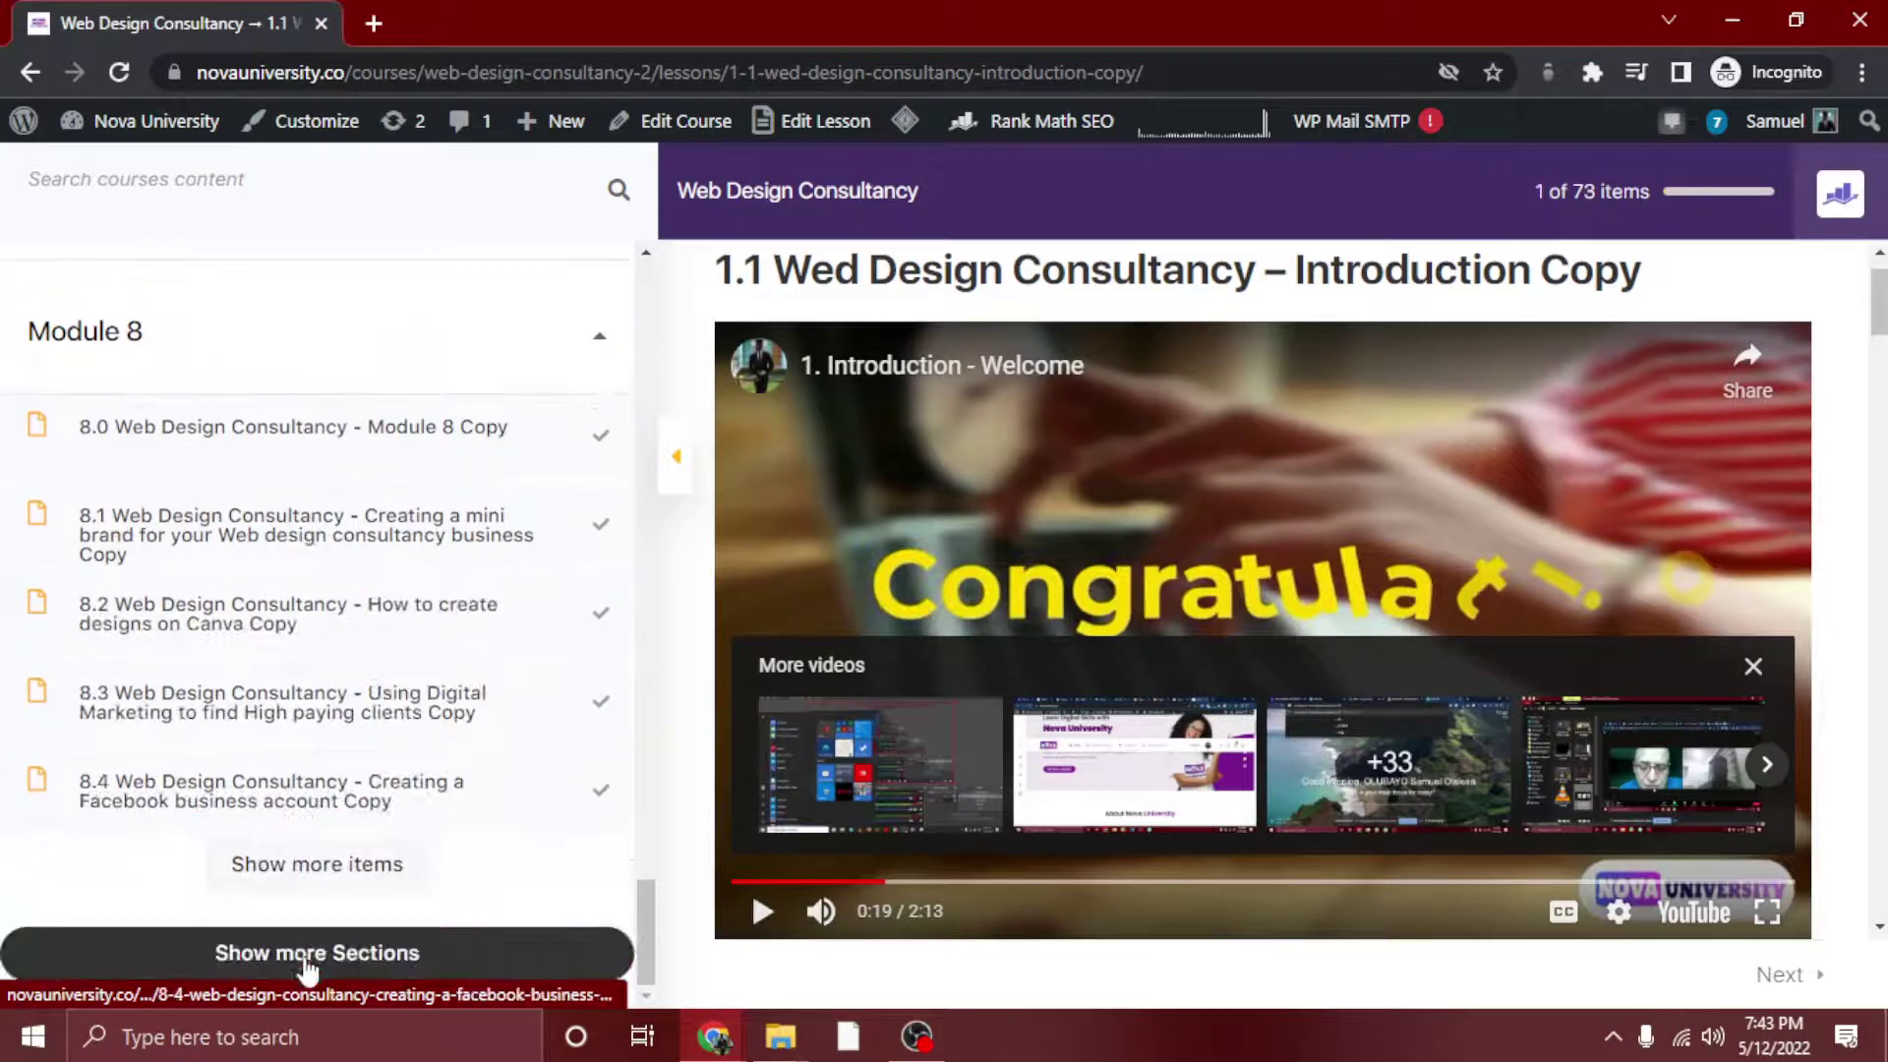
click(330, 973)
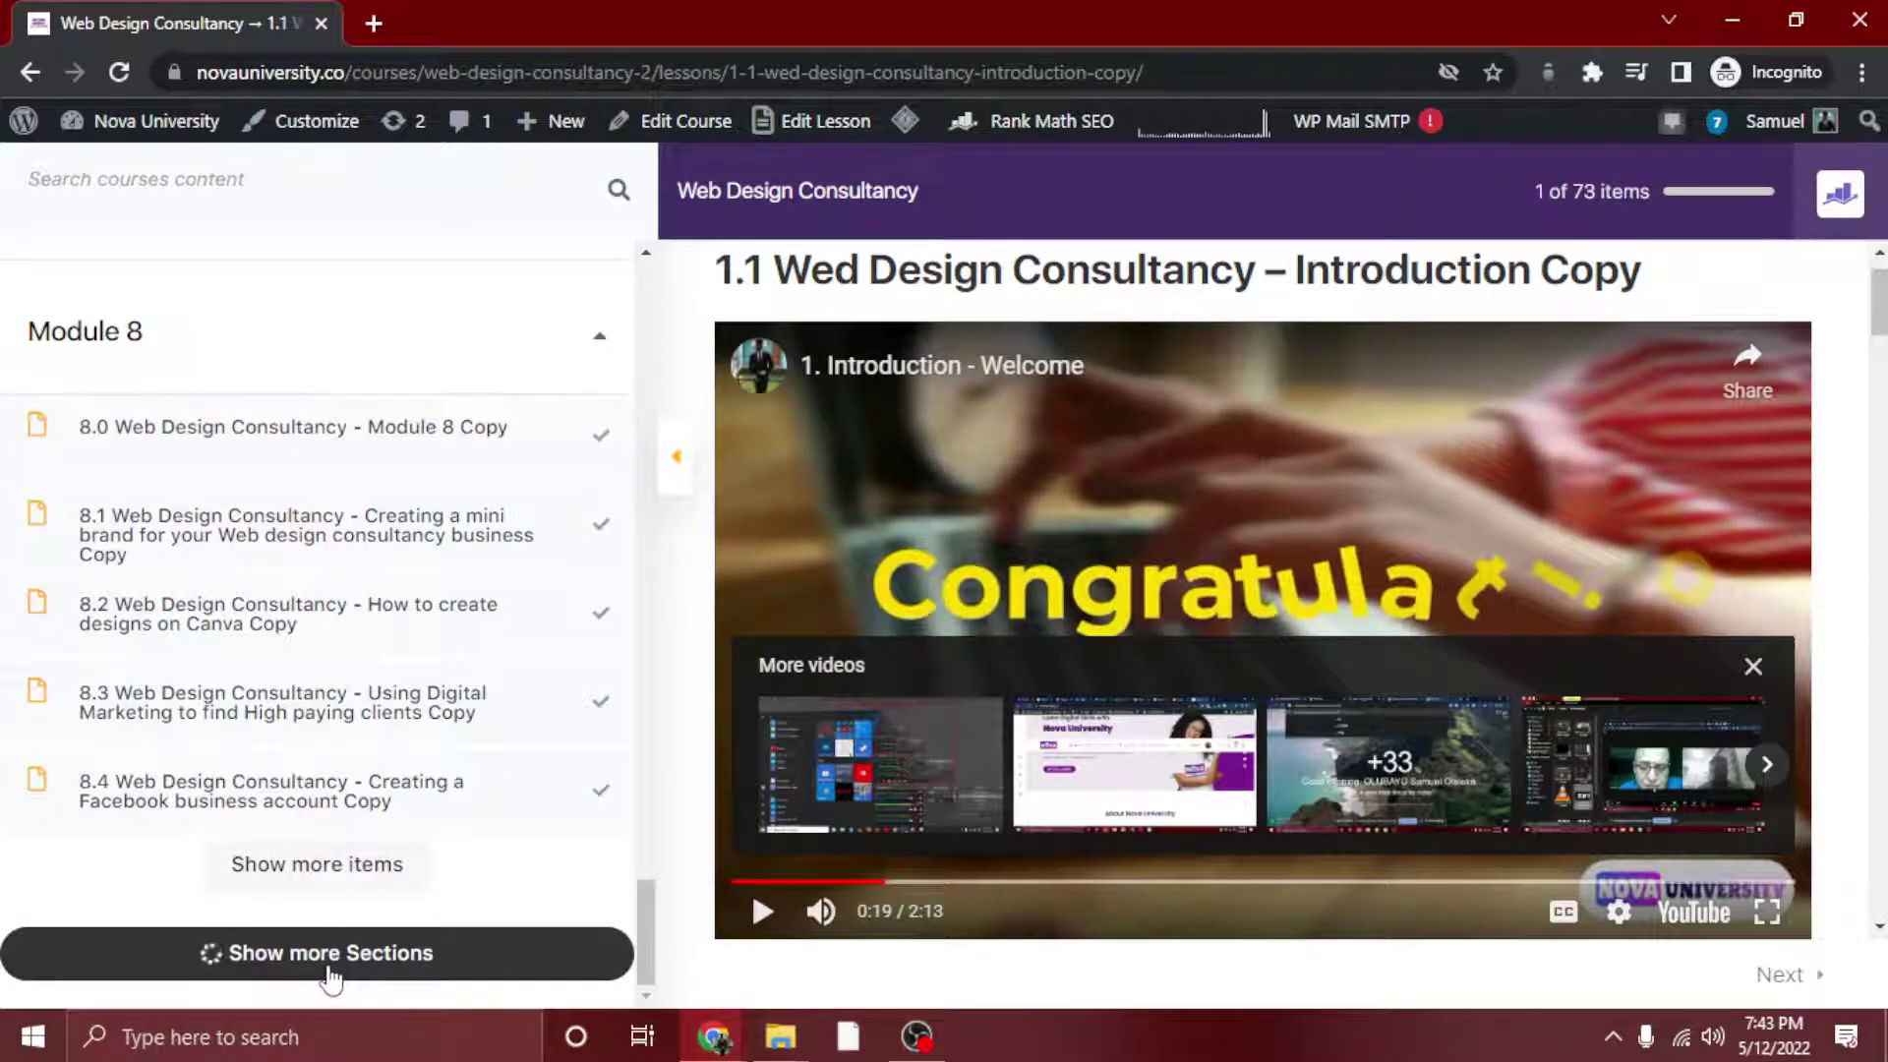
scroll(485, 750, up, 1)
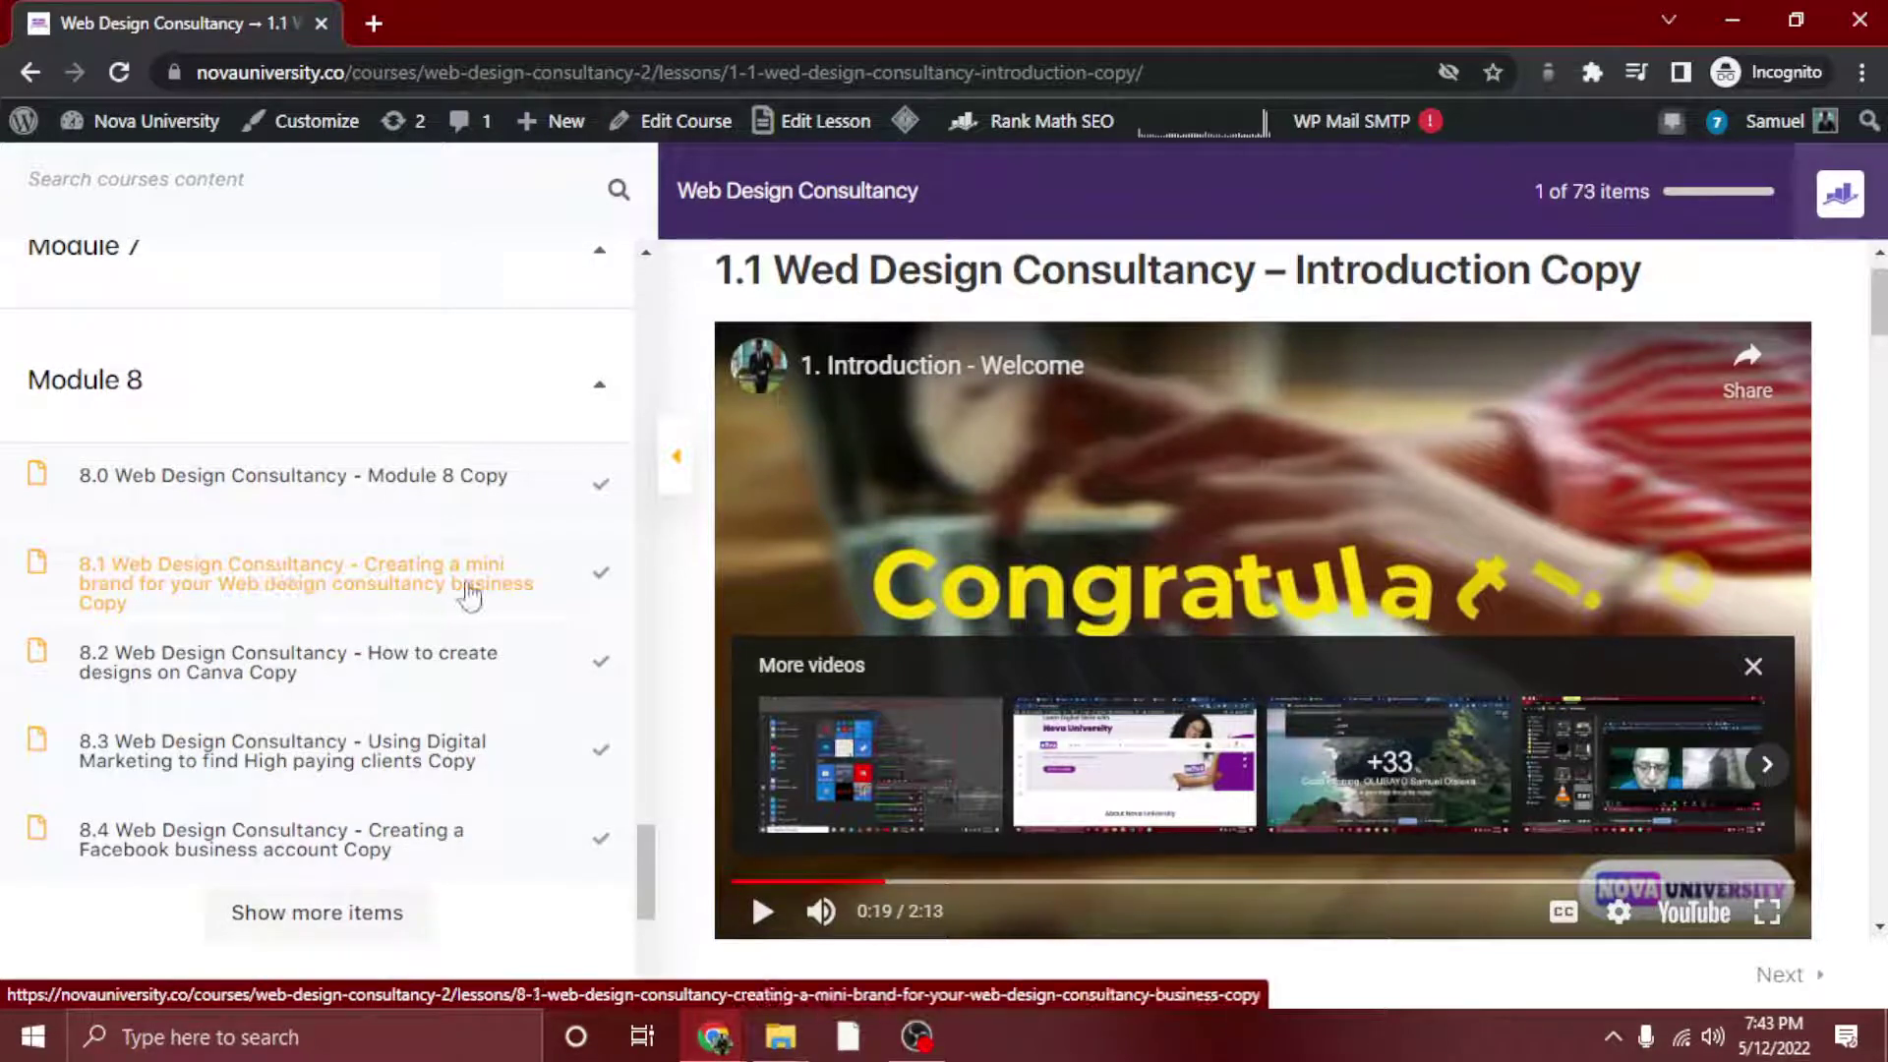
- Show Module 8's remaining lessons through the portfolio website lesson, then return to the top
scroll(210, 733, down, 2)
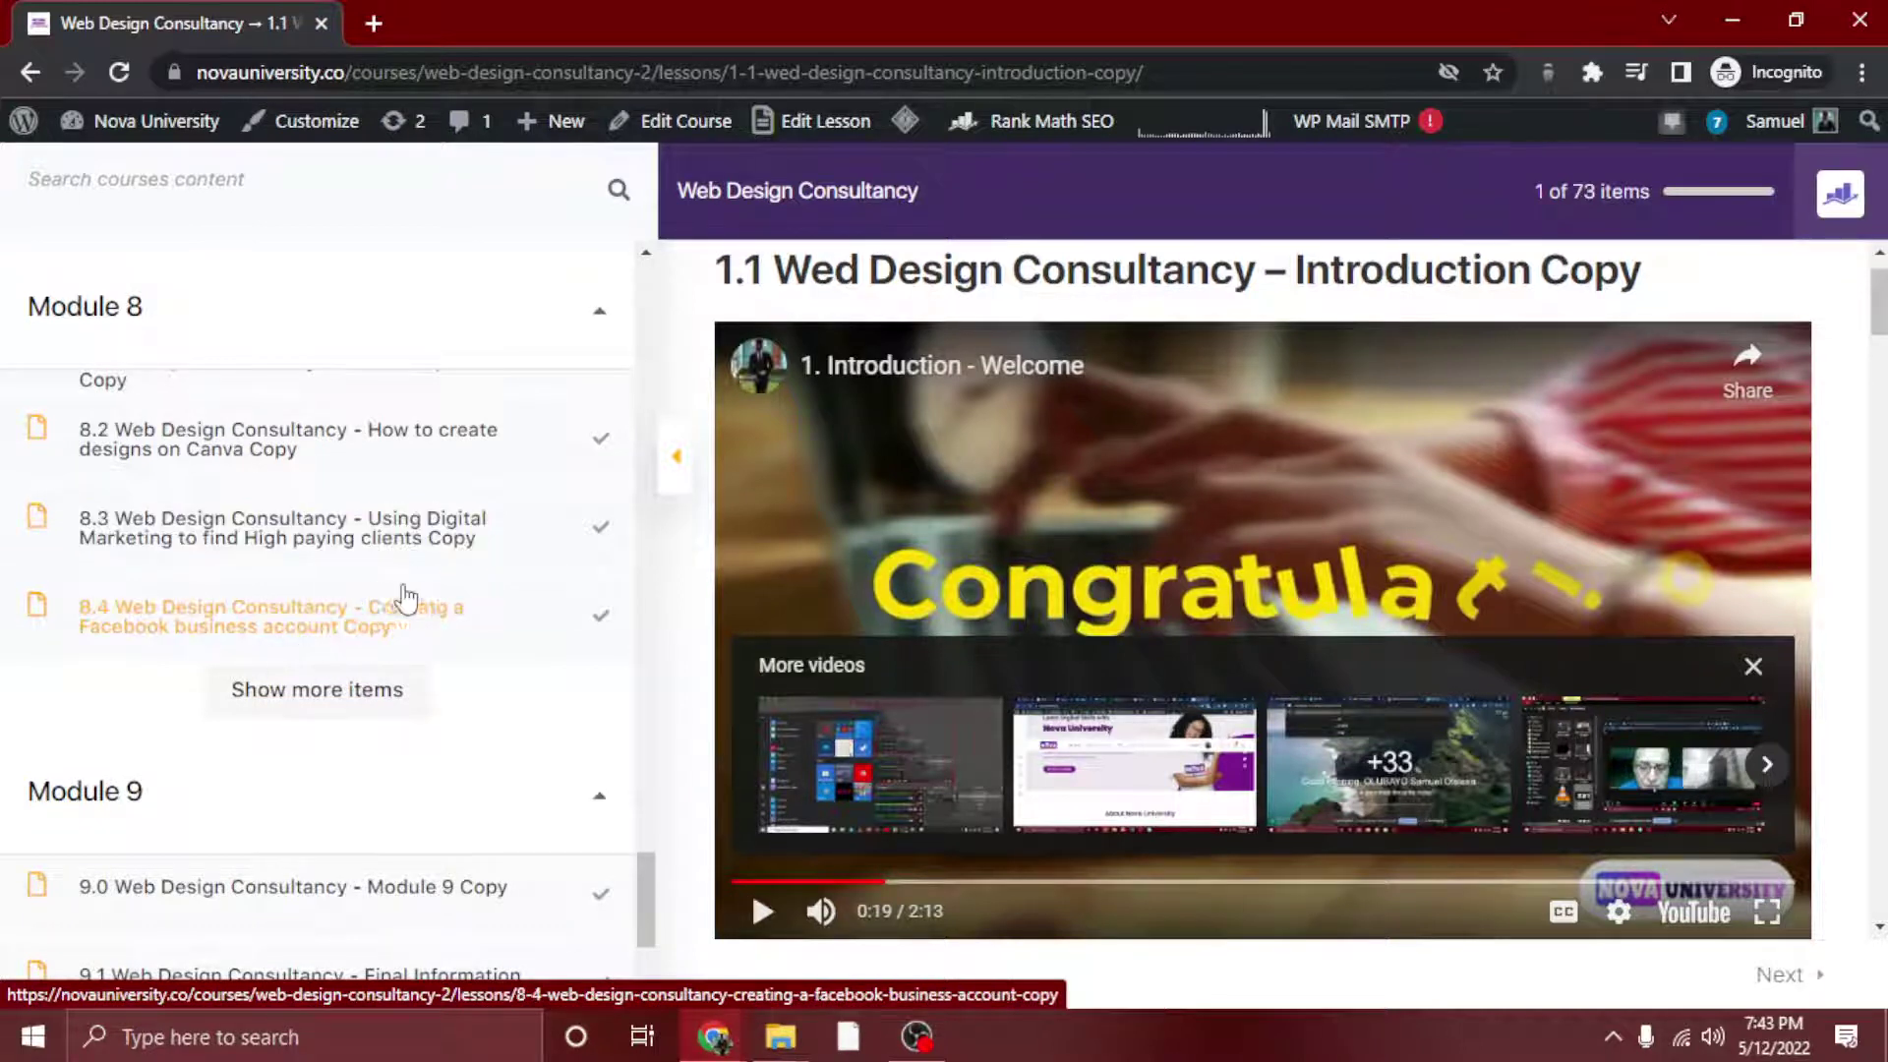
click(355, 700)
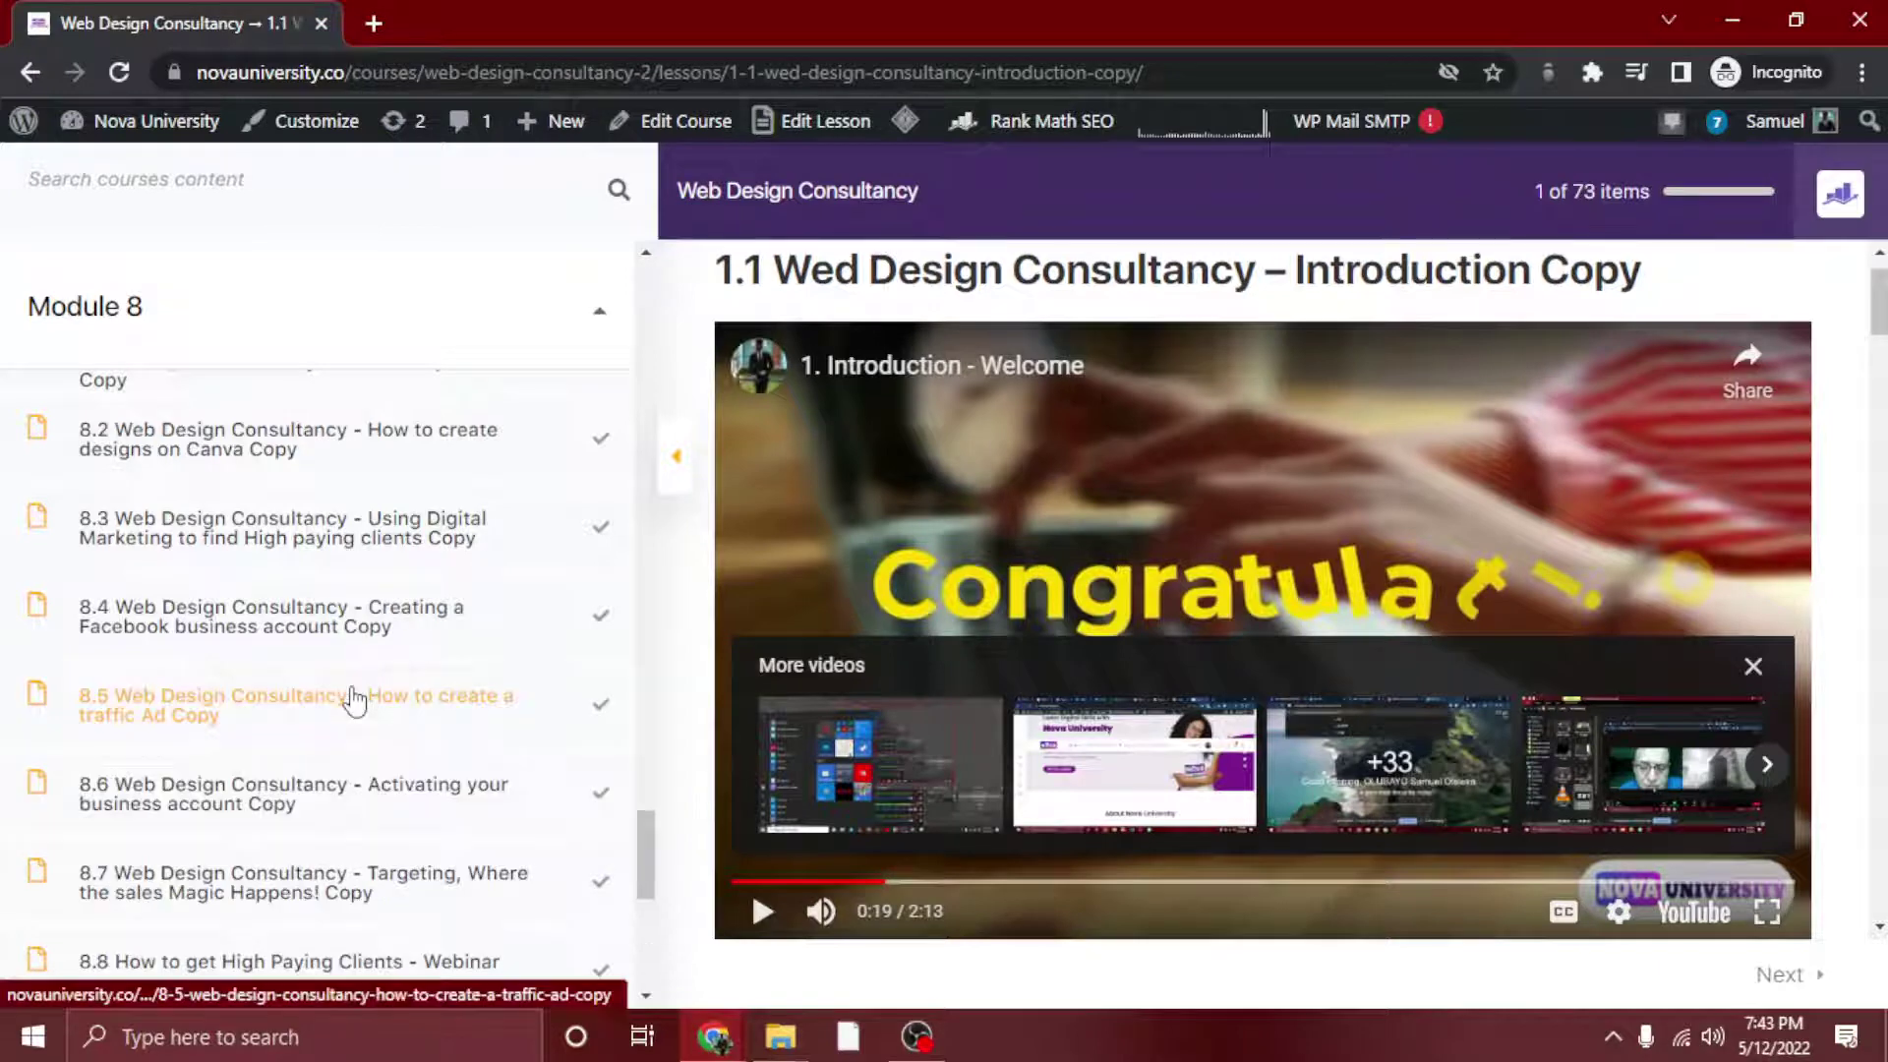
scroll(355, 700, down, 4)
scroll(355, 701, up, 6)
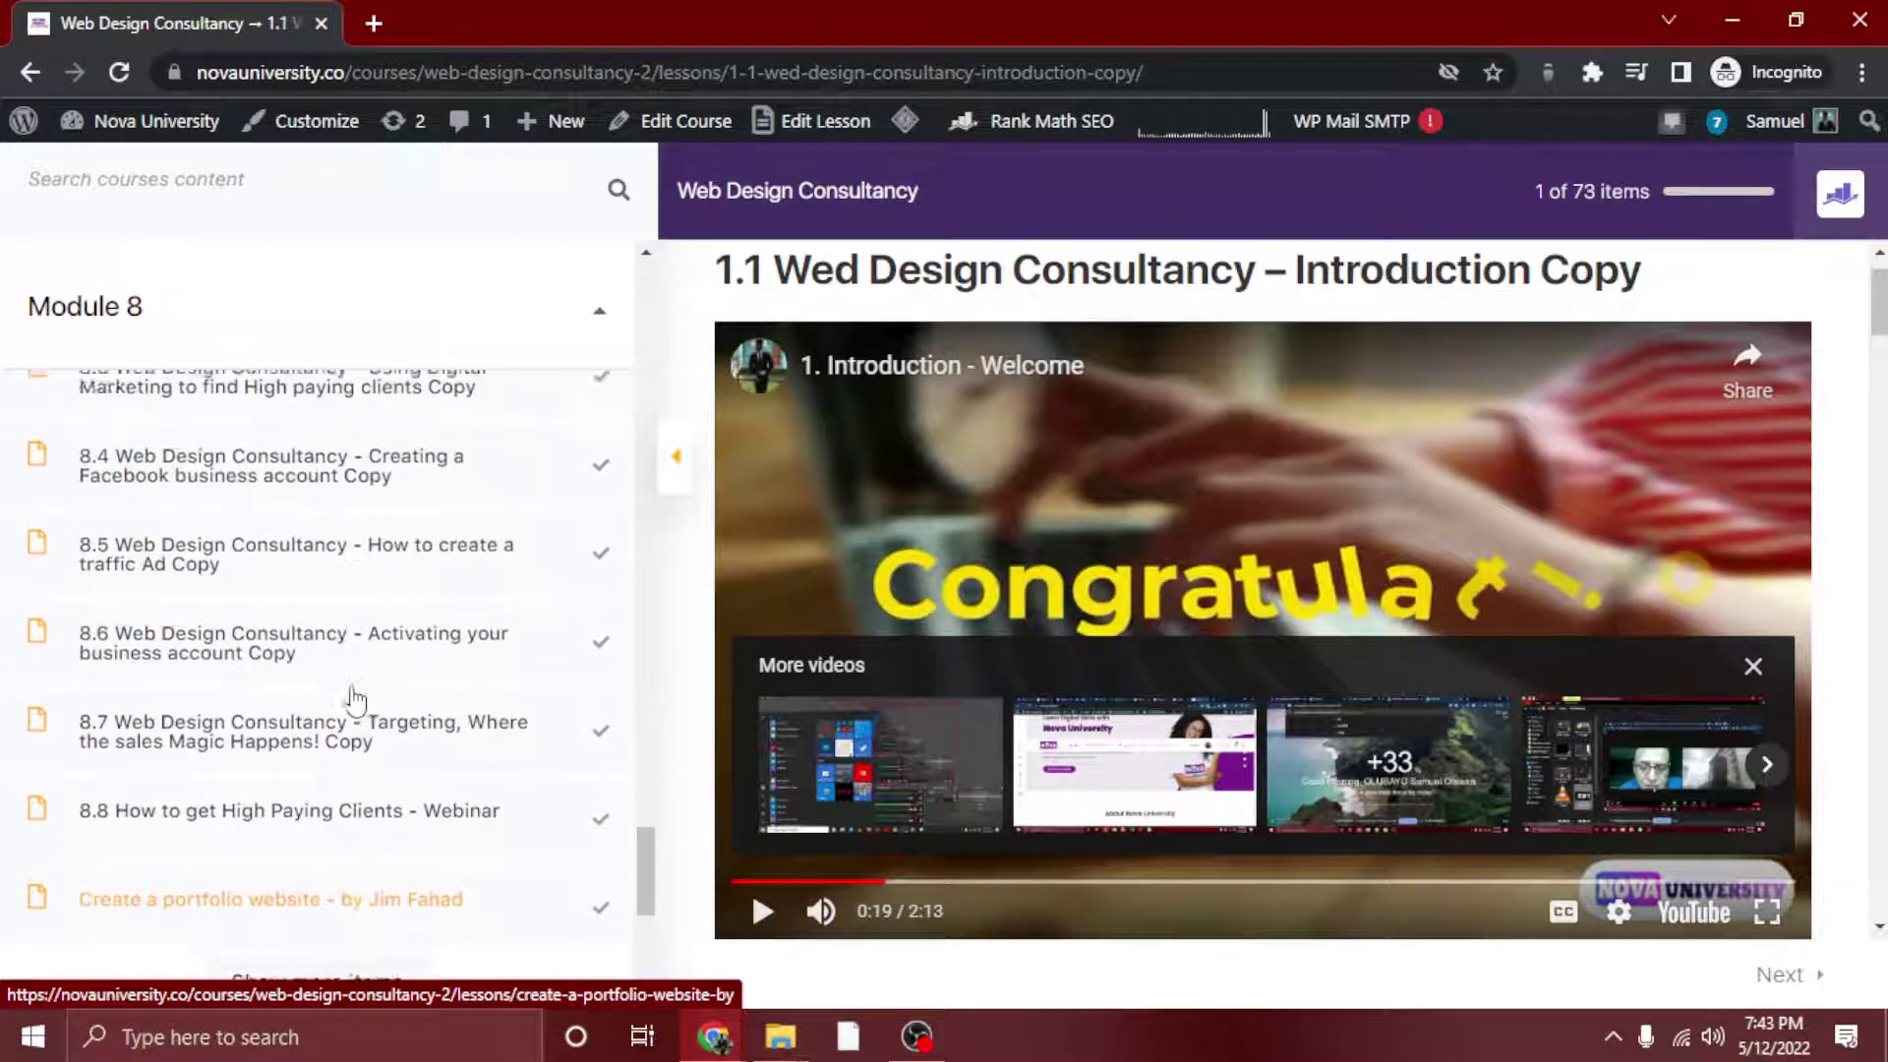
scroll(313, 668, up, 1)
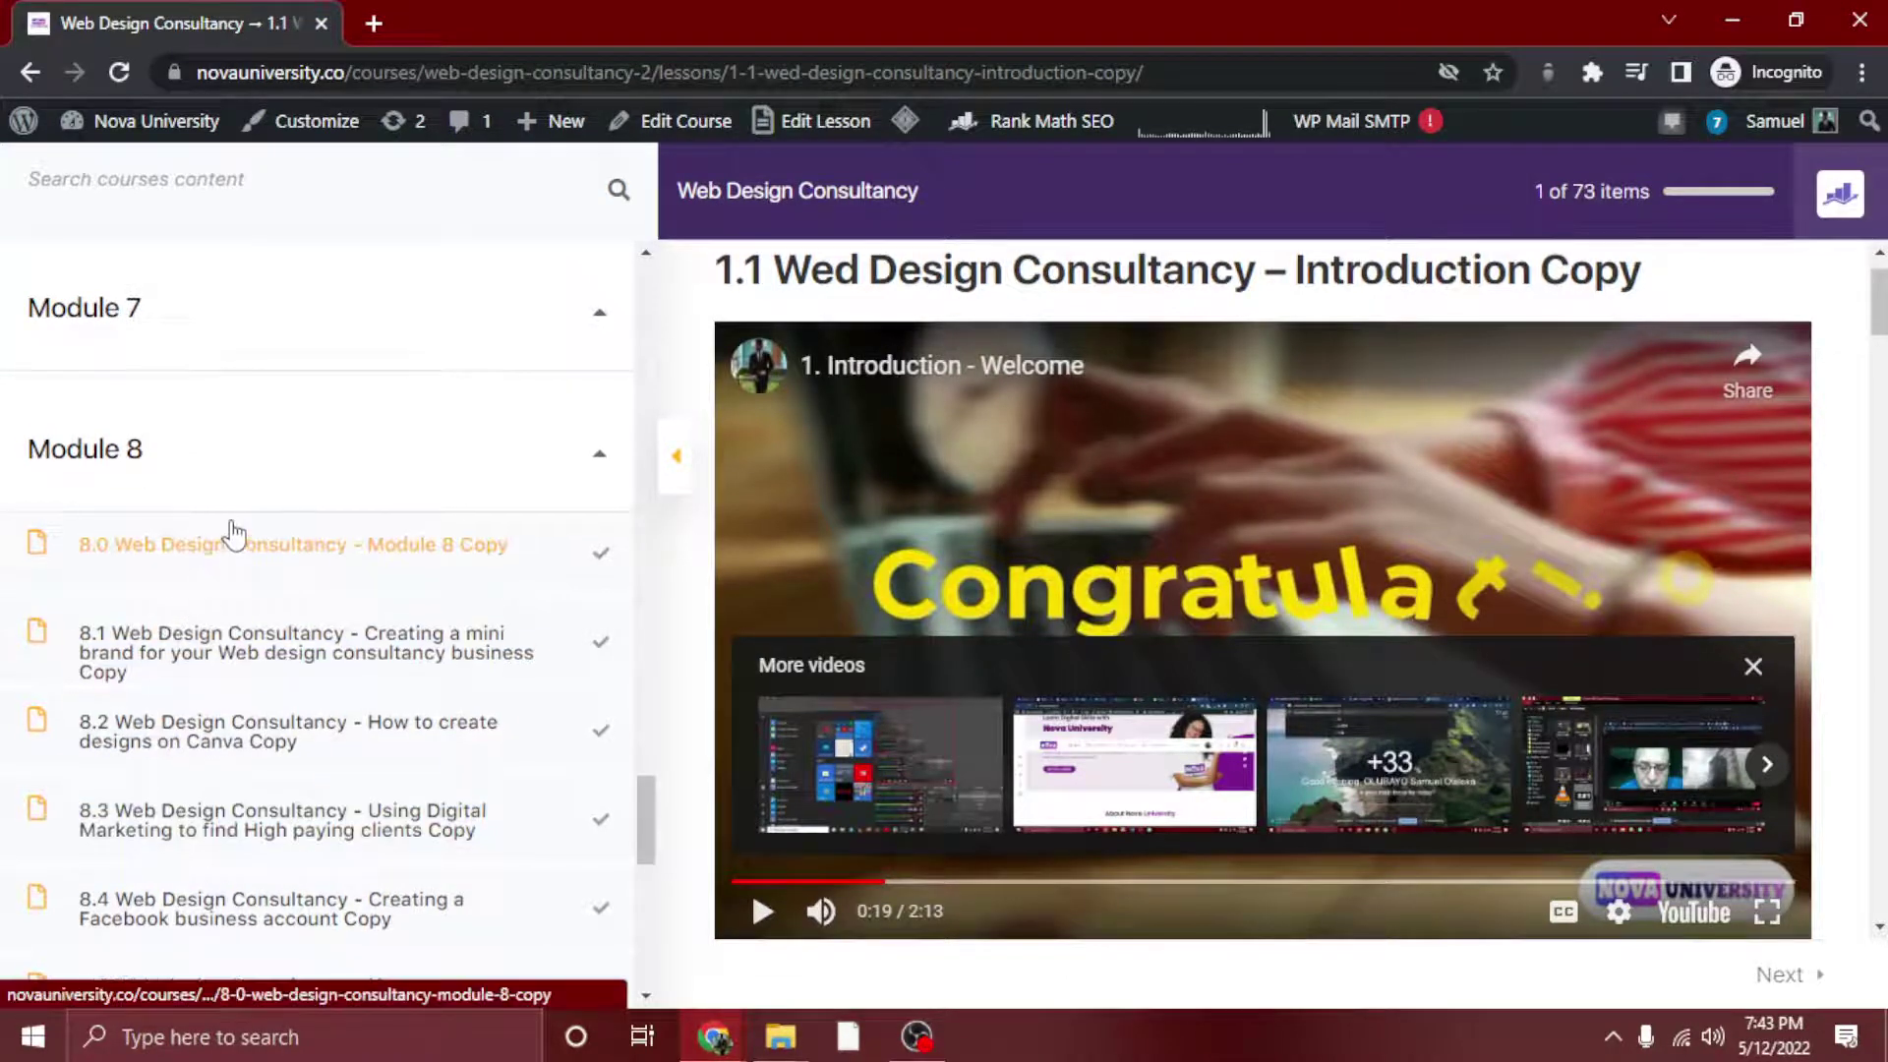
scroll(233, 532, up, 15)
scroll(233, 532, up, 10)
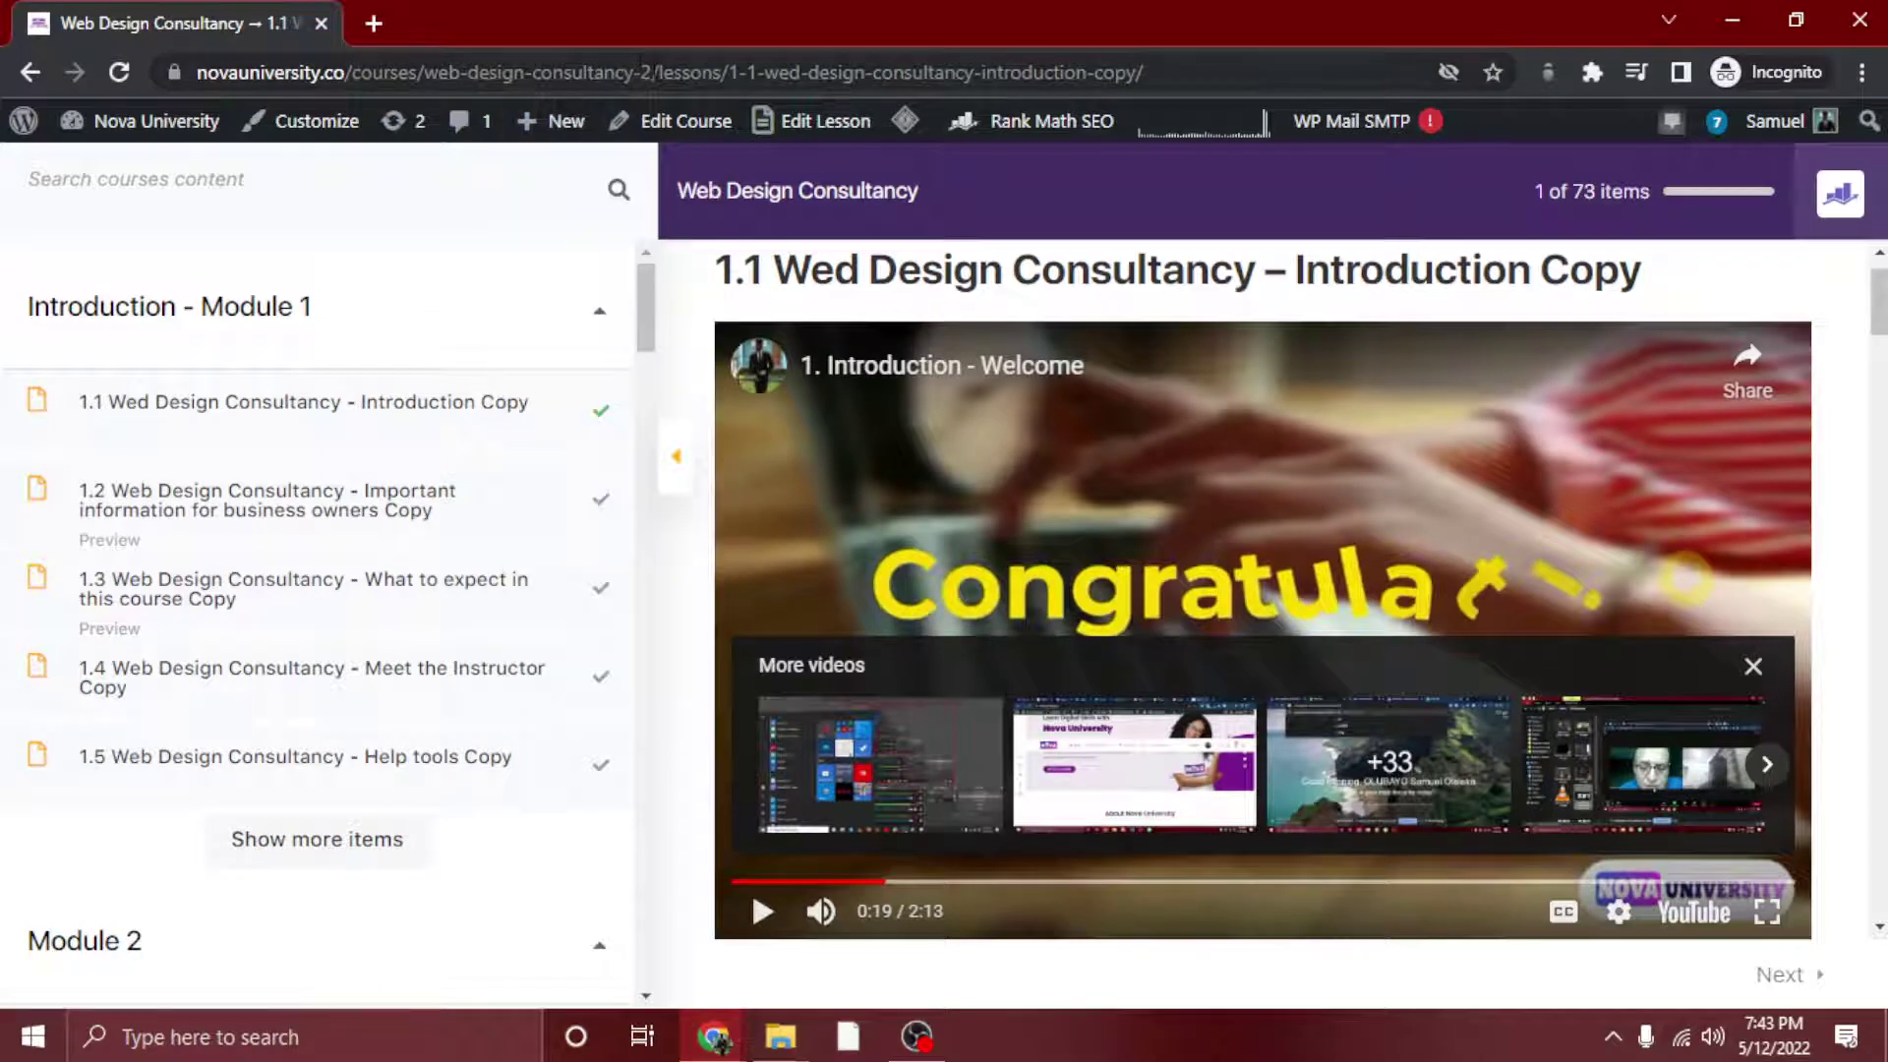
click(656, 72)
- Select the course address, then open the Web Design Consultancy overview page (72 lessons, 1 quiz)
key(shift+Home)
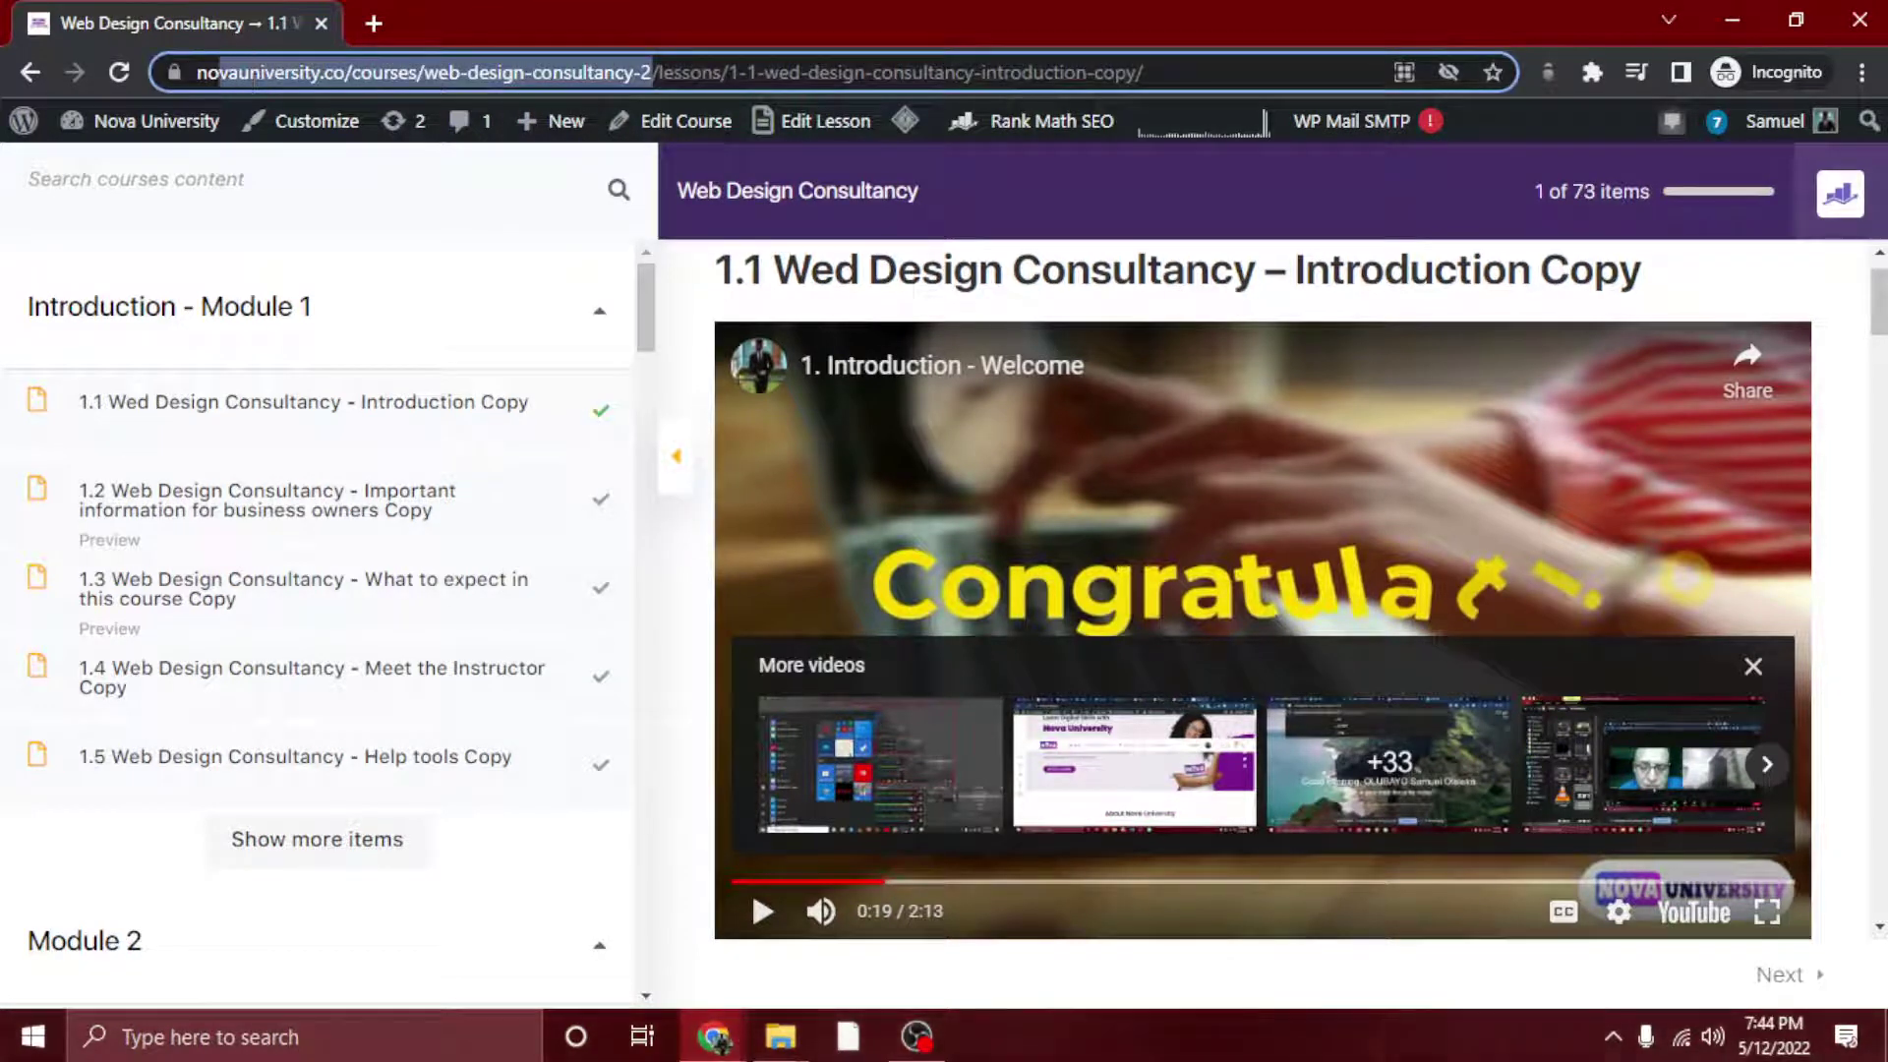
drag(196, 77, 151, 89)
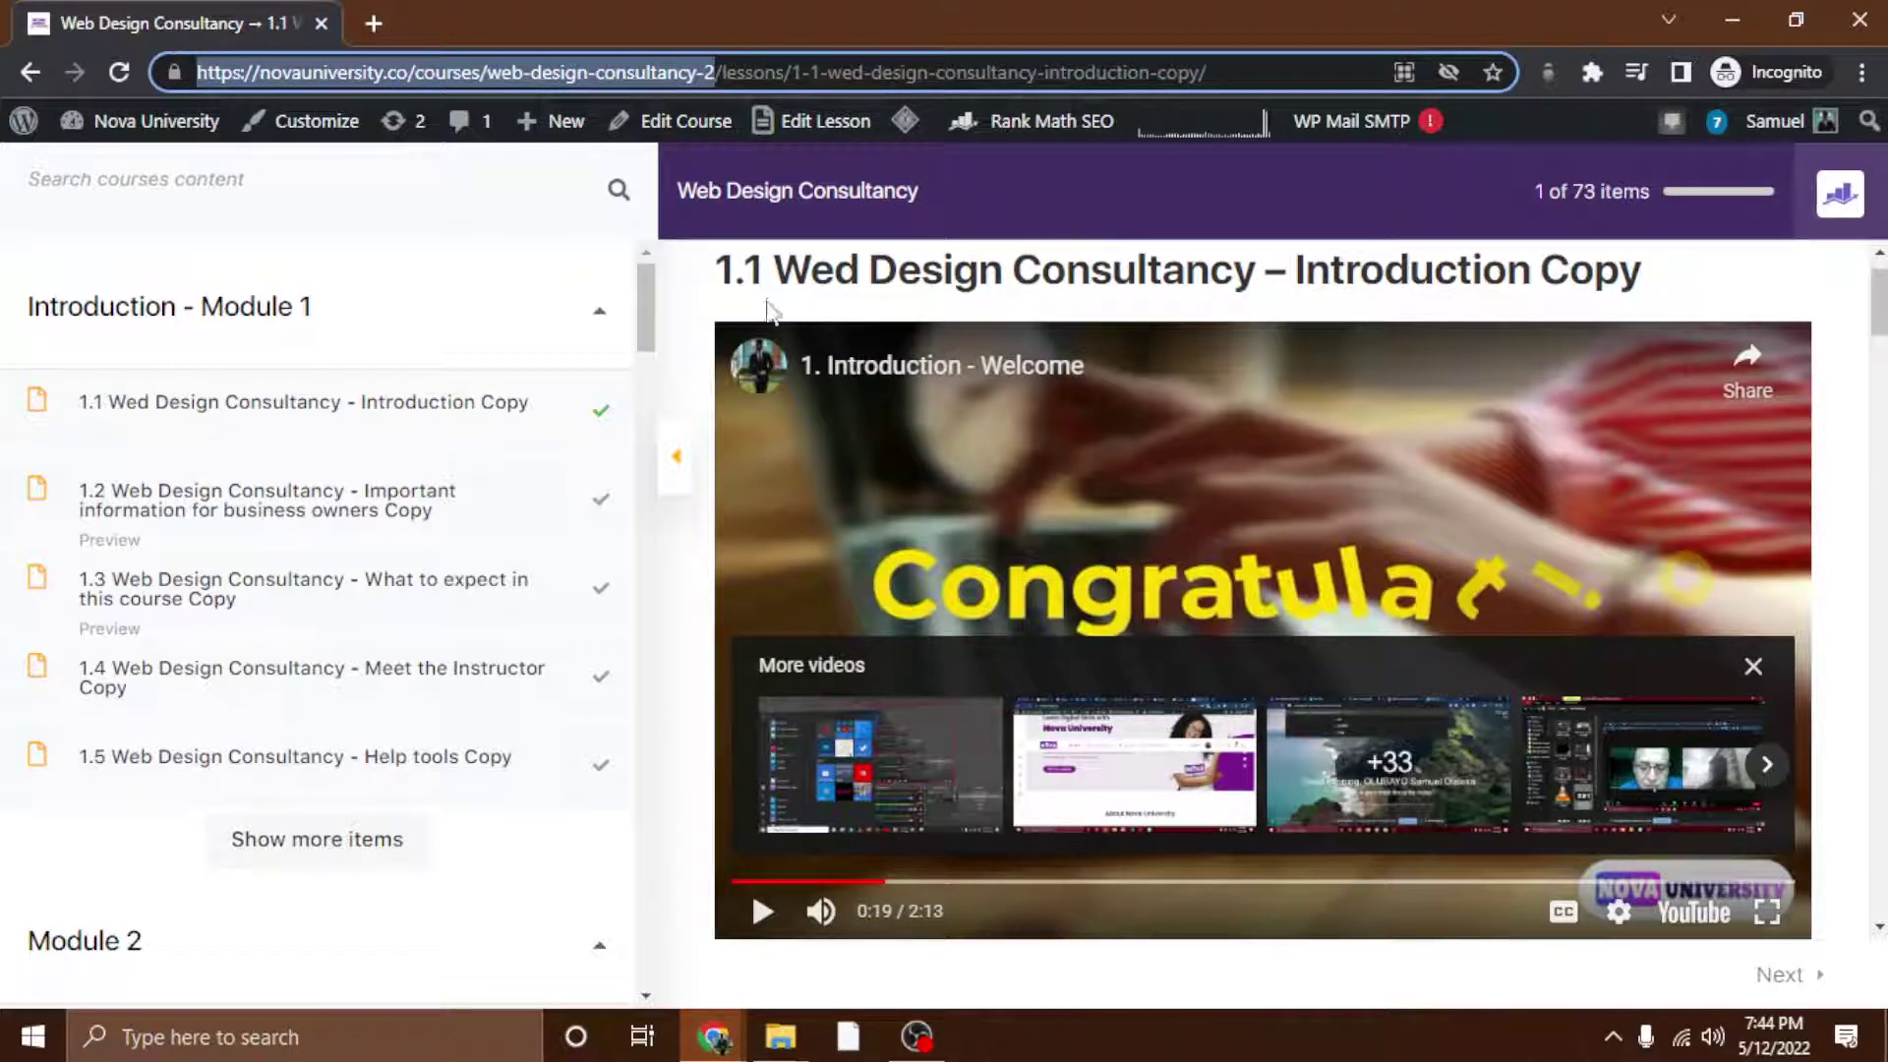
scroll(1558, 293, up, 1)
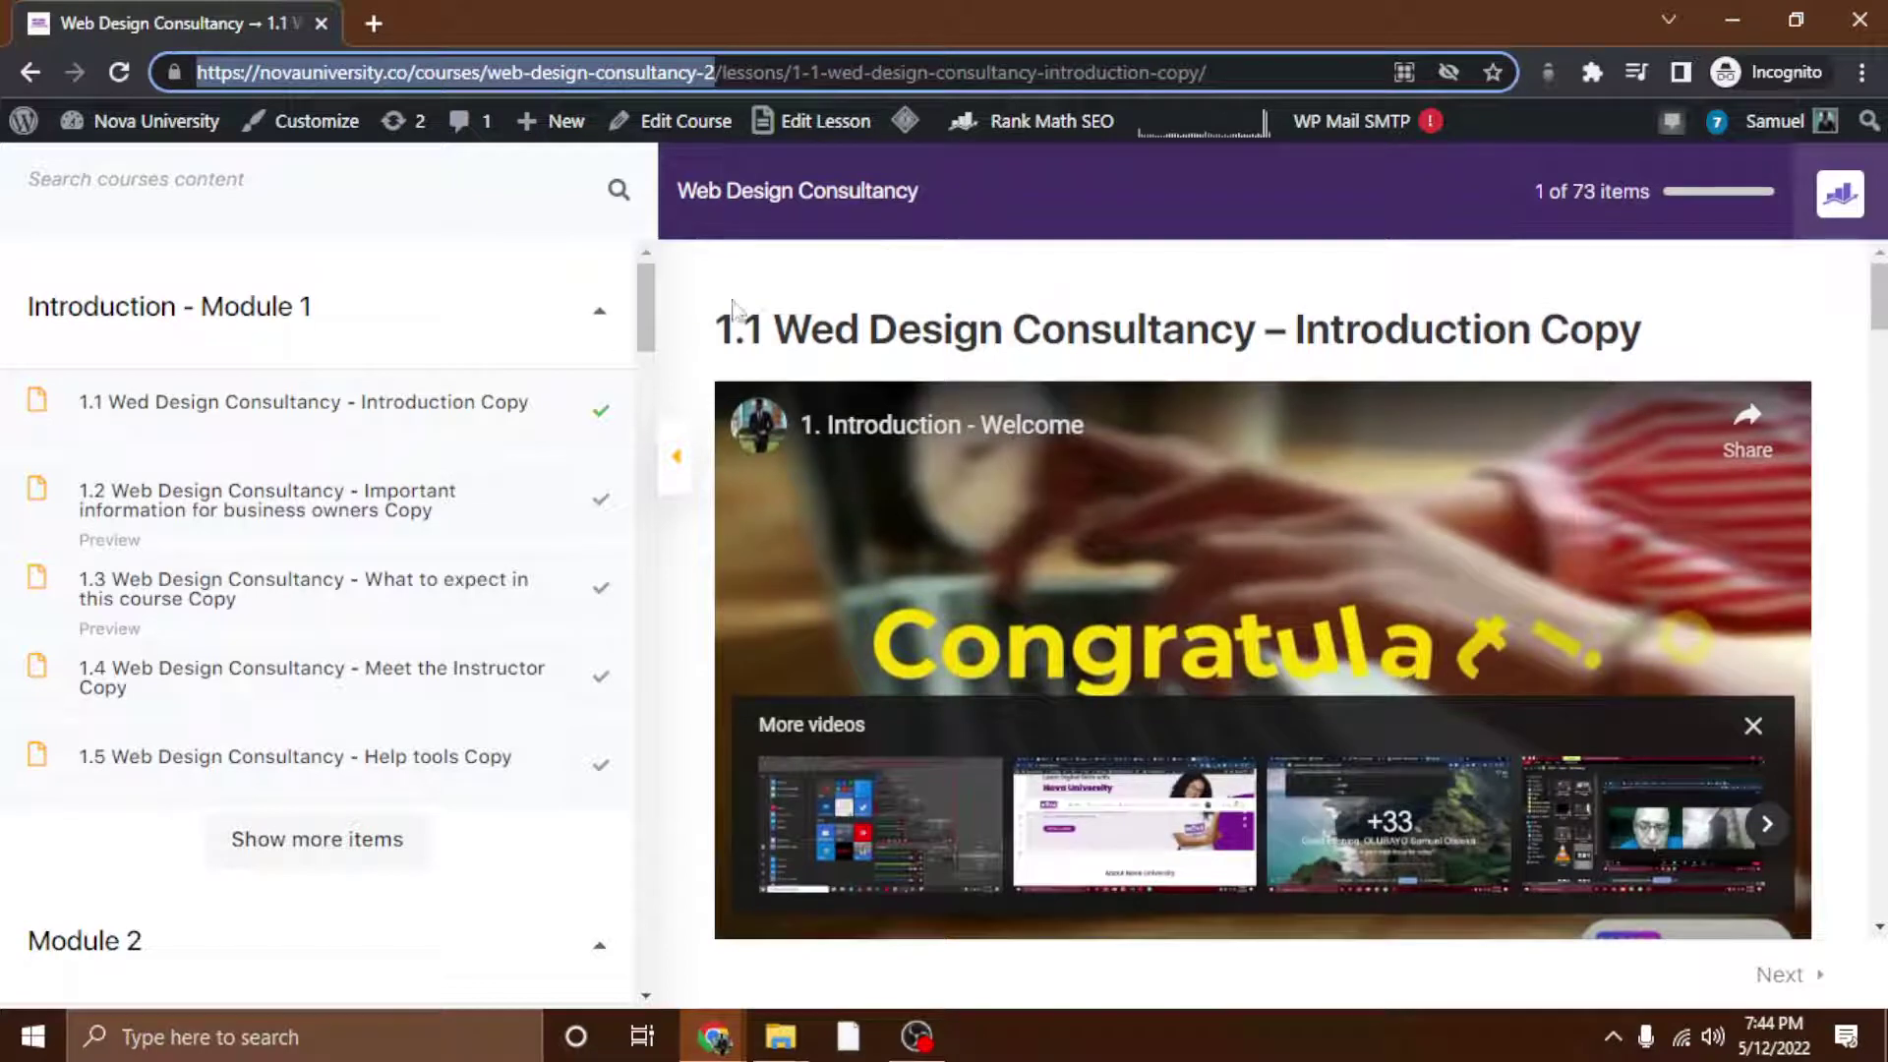
scroll(423, 423, down, 5)
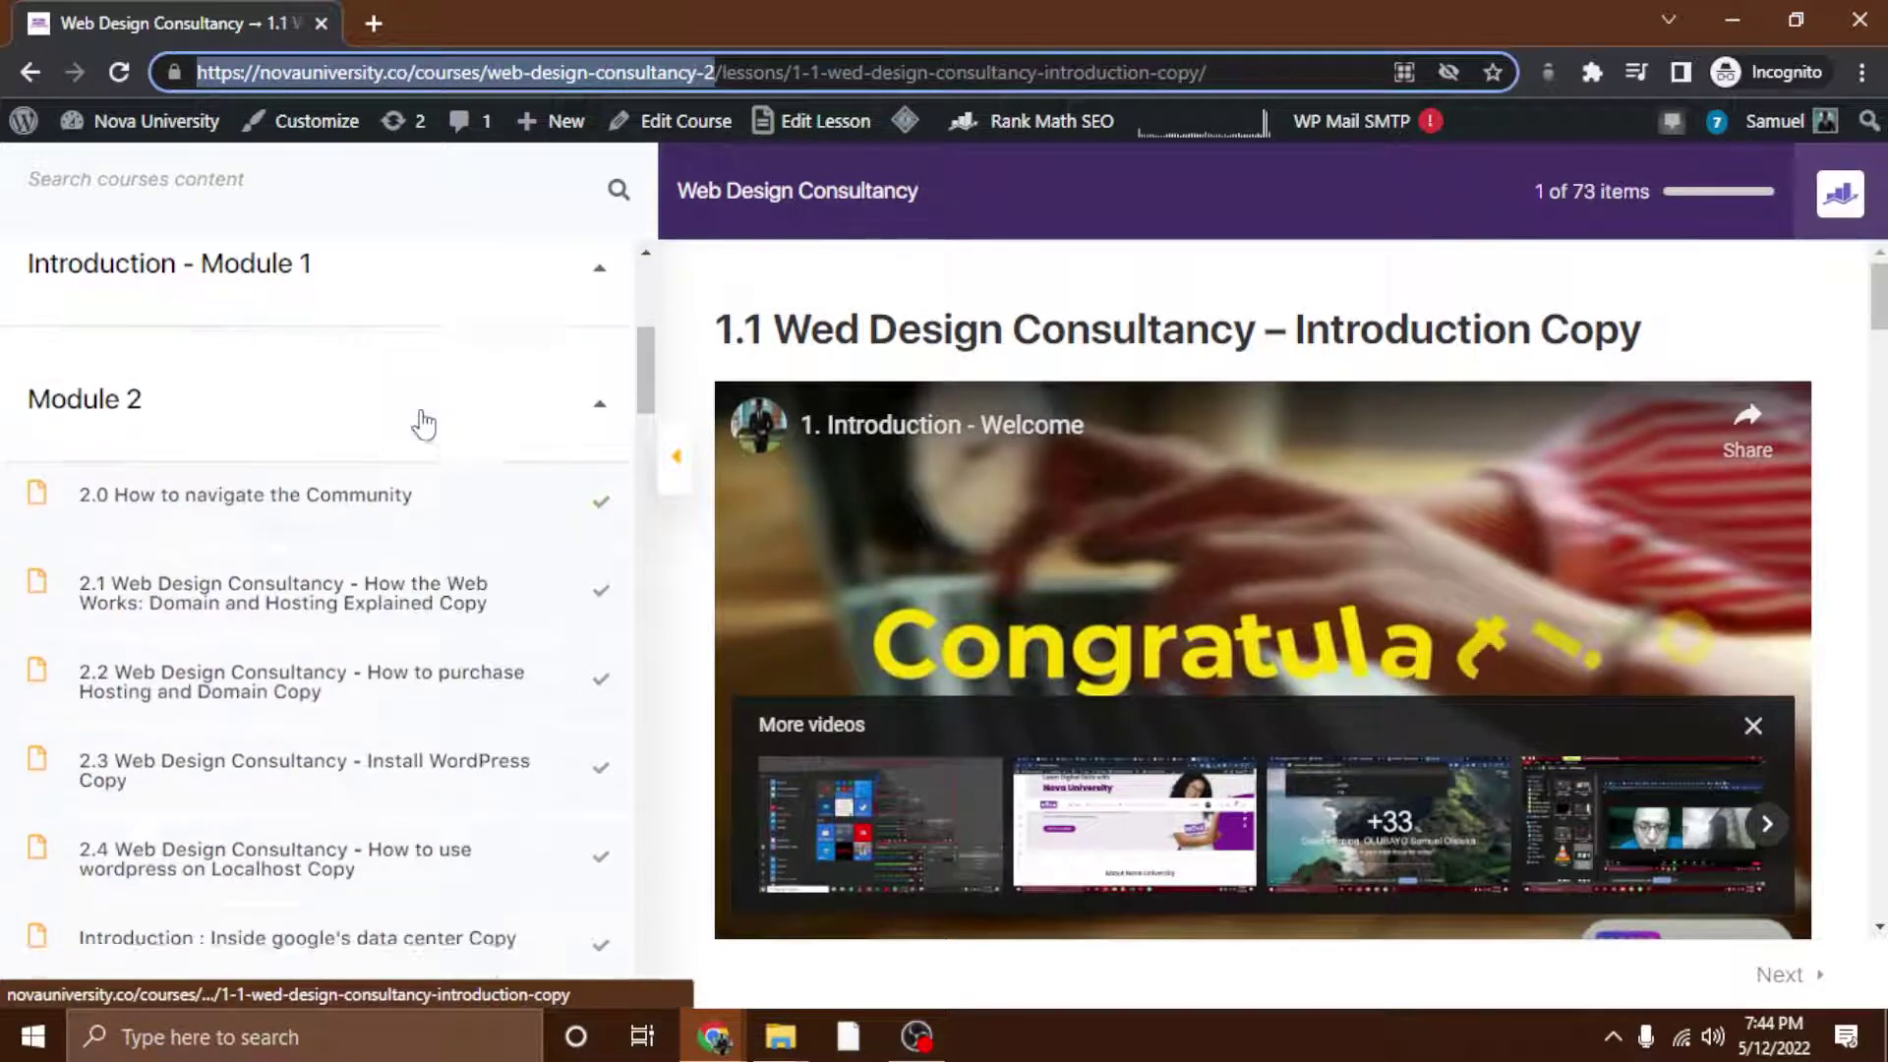
click(800, 189)
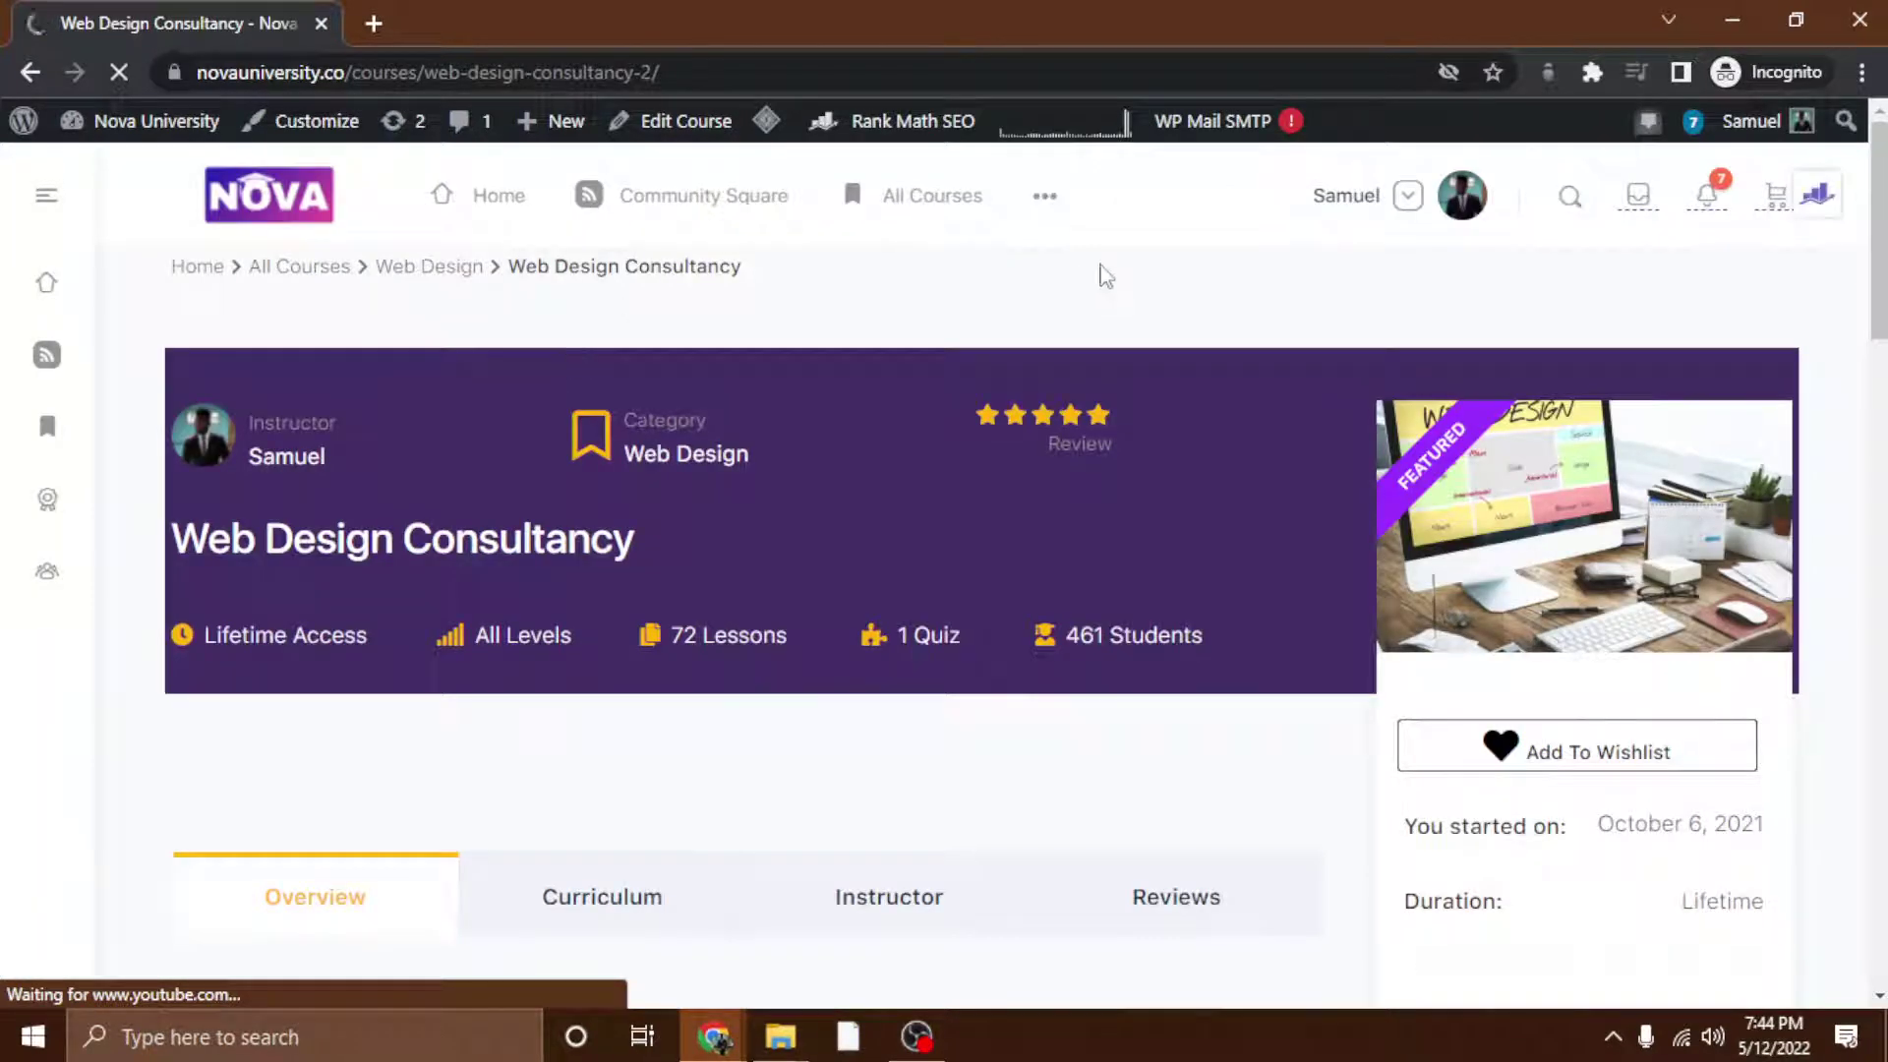
- Log out, reload the course page, and switch to the Google Meet call
mouse_move(1413, 200)
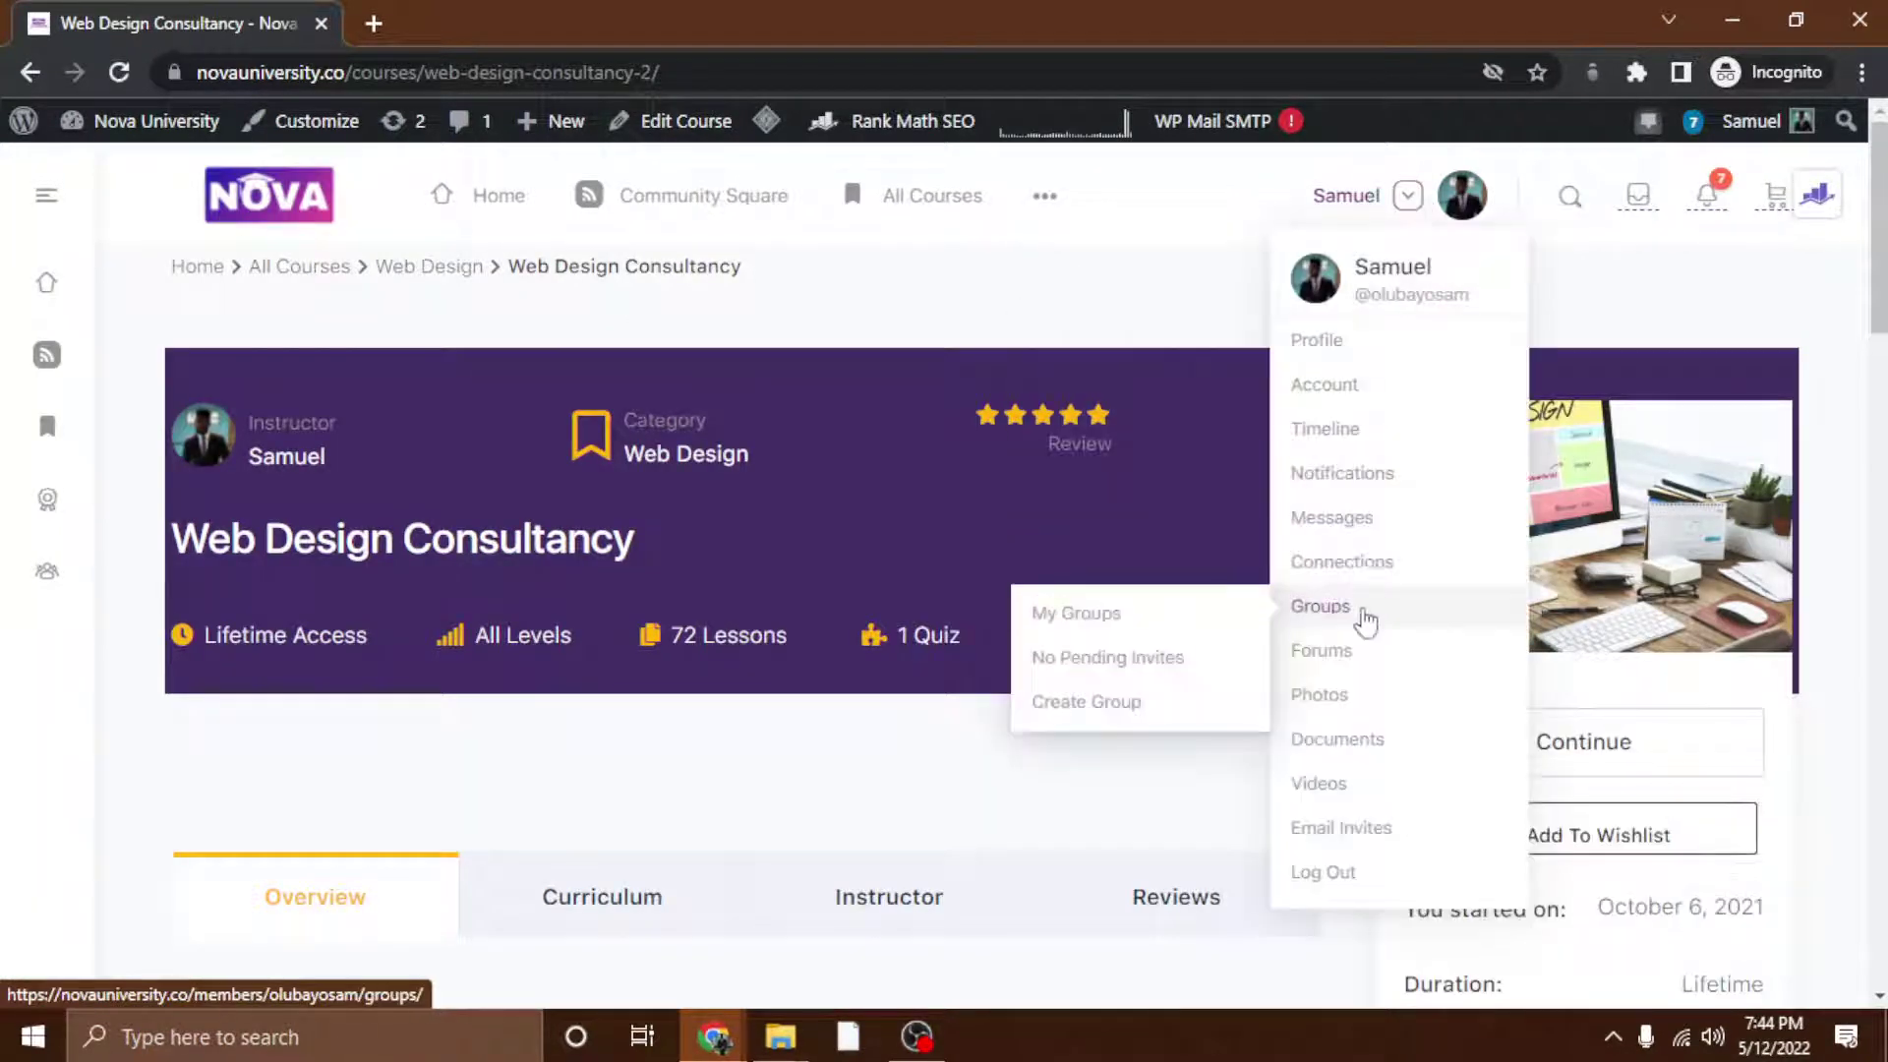
click(1347, 889)
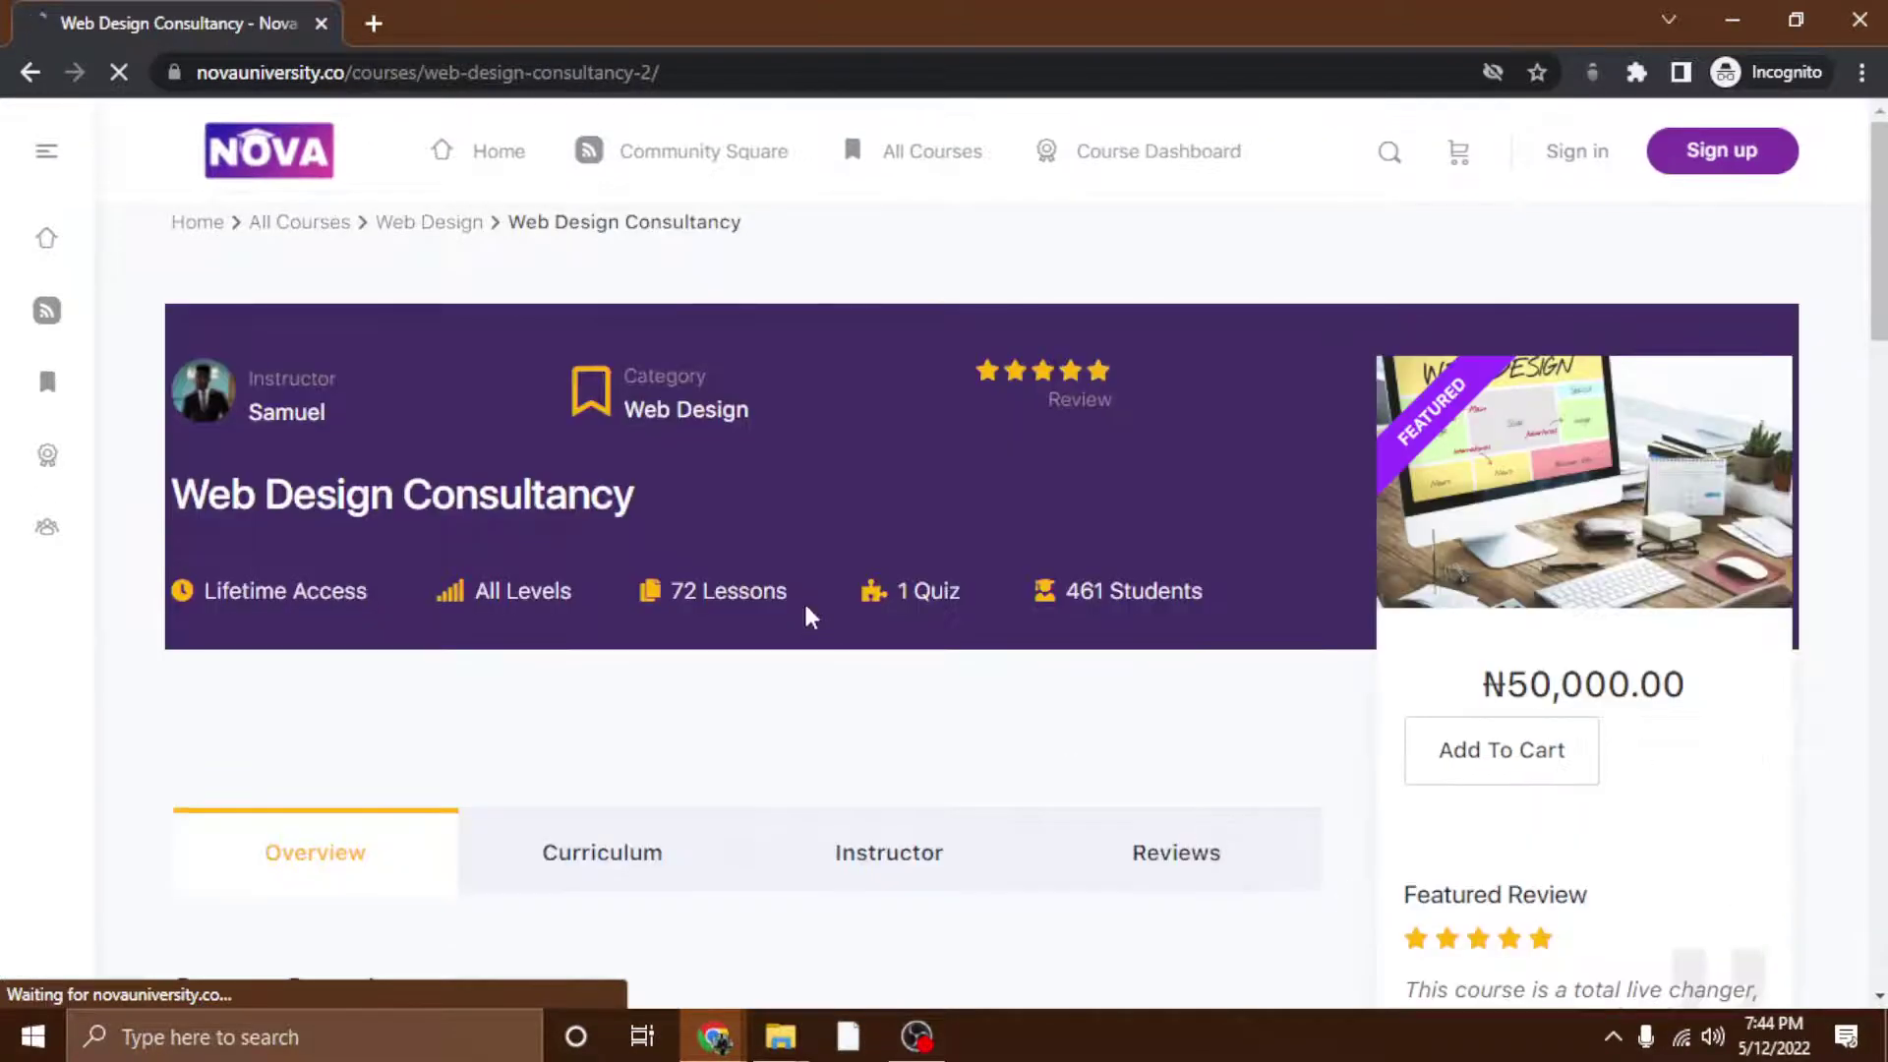
click(720, 62)
key(ctrl+c)
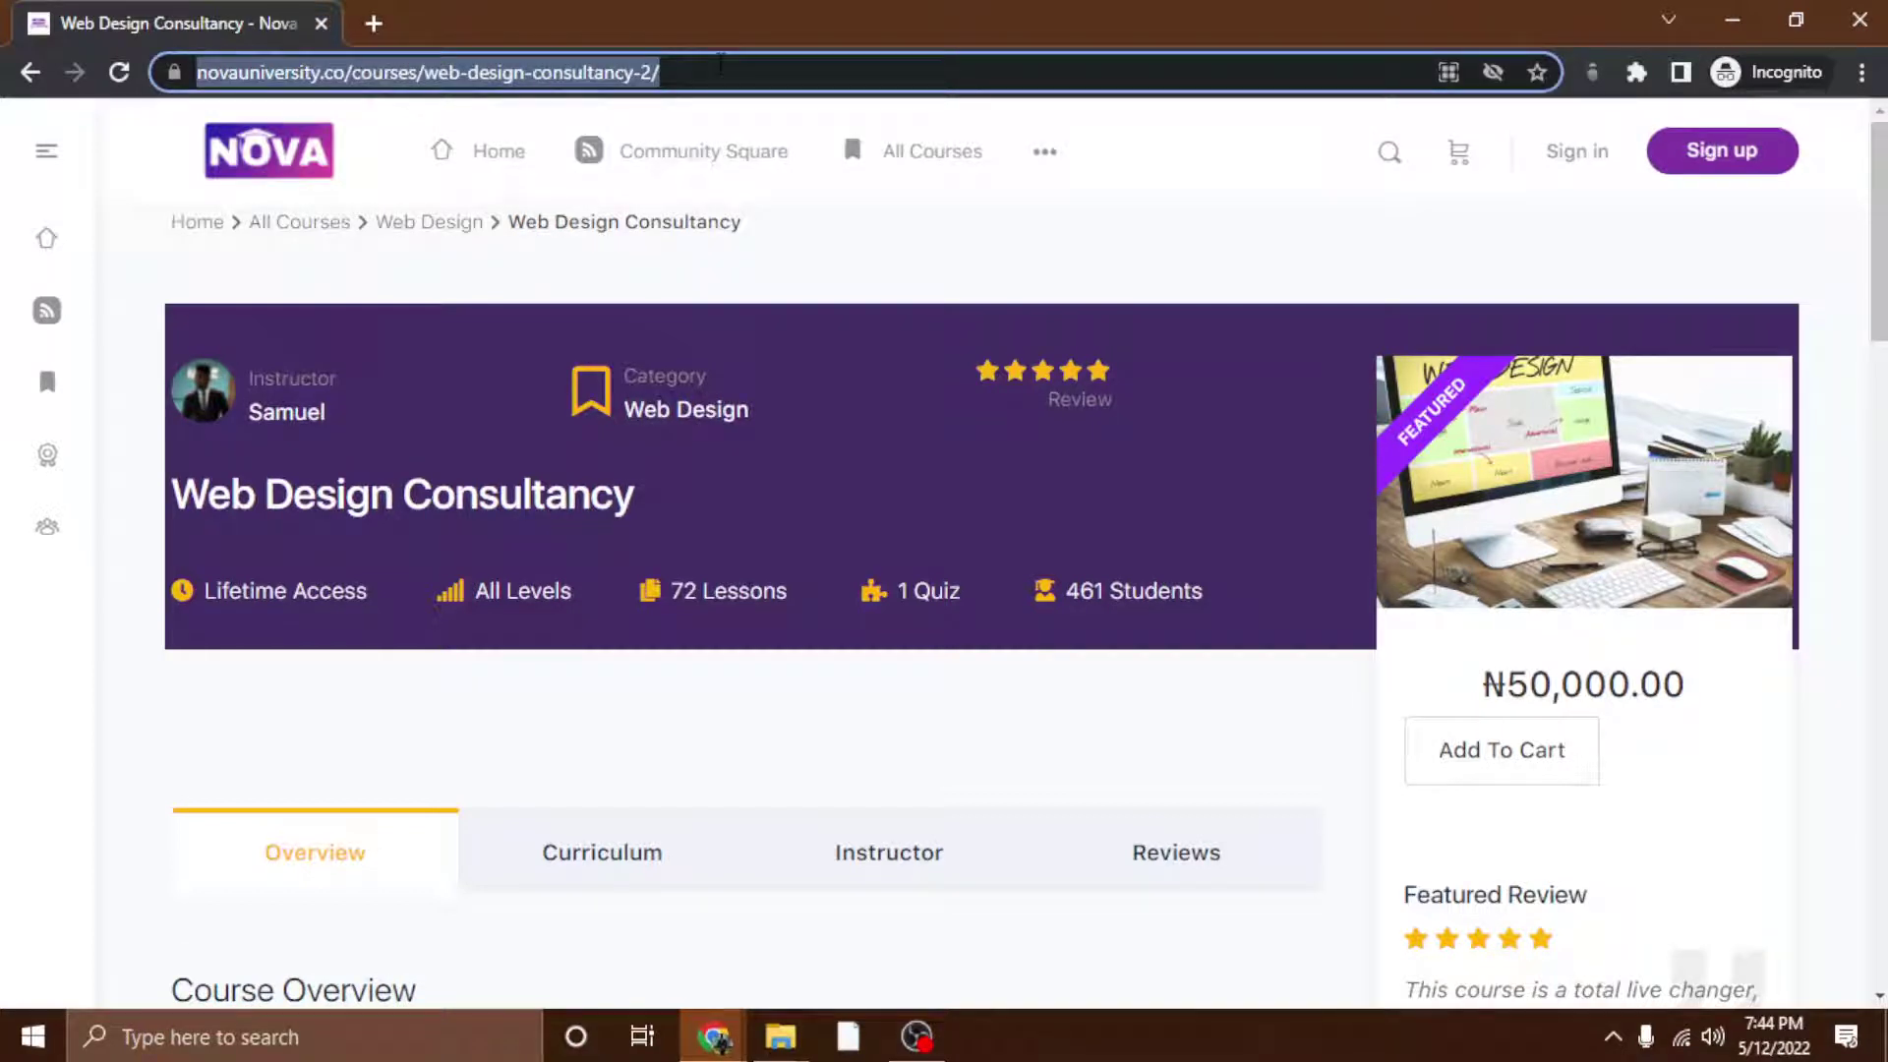
key(Return)
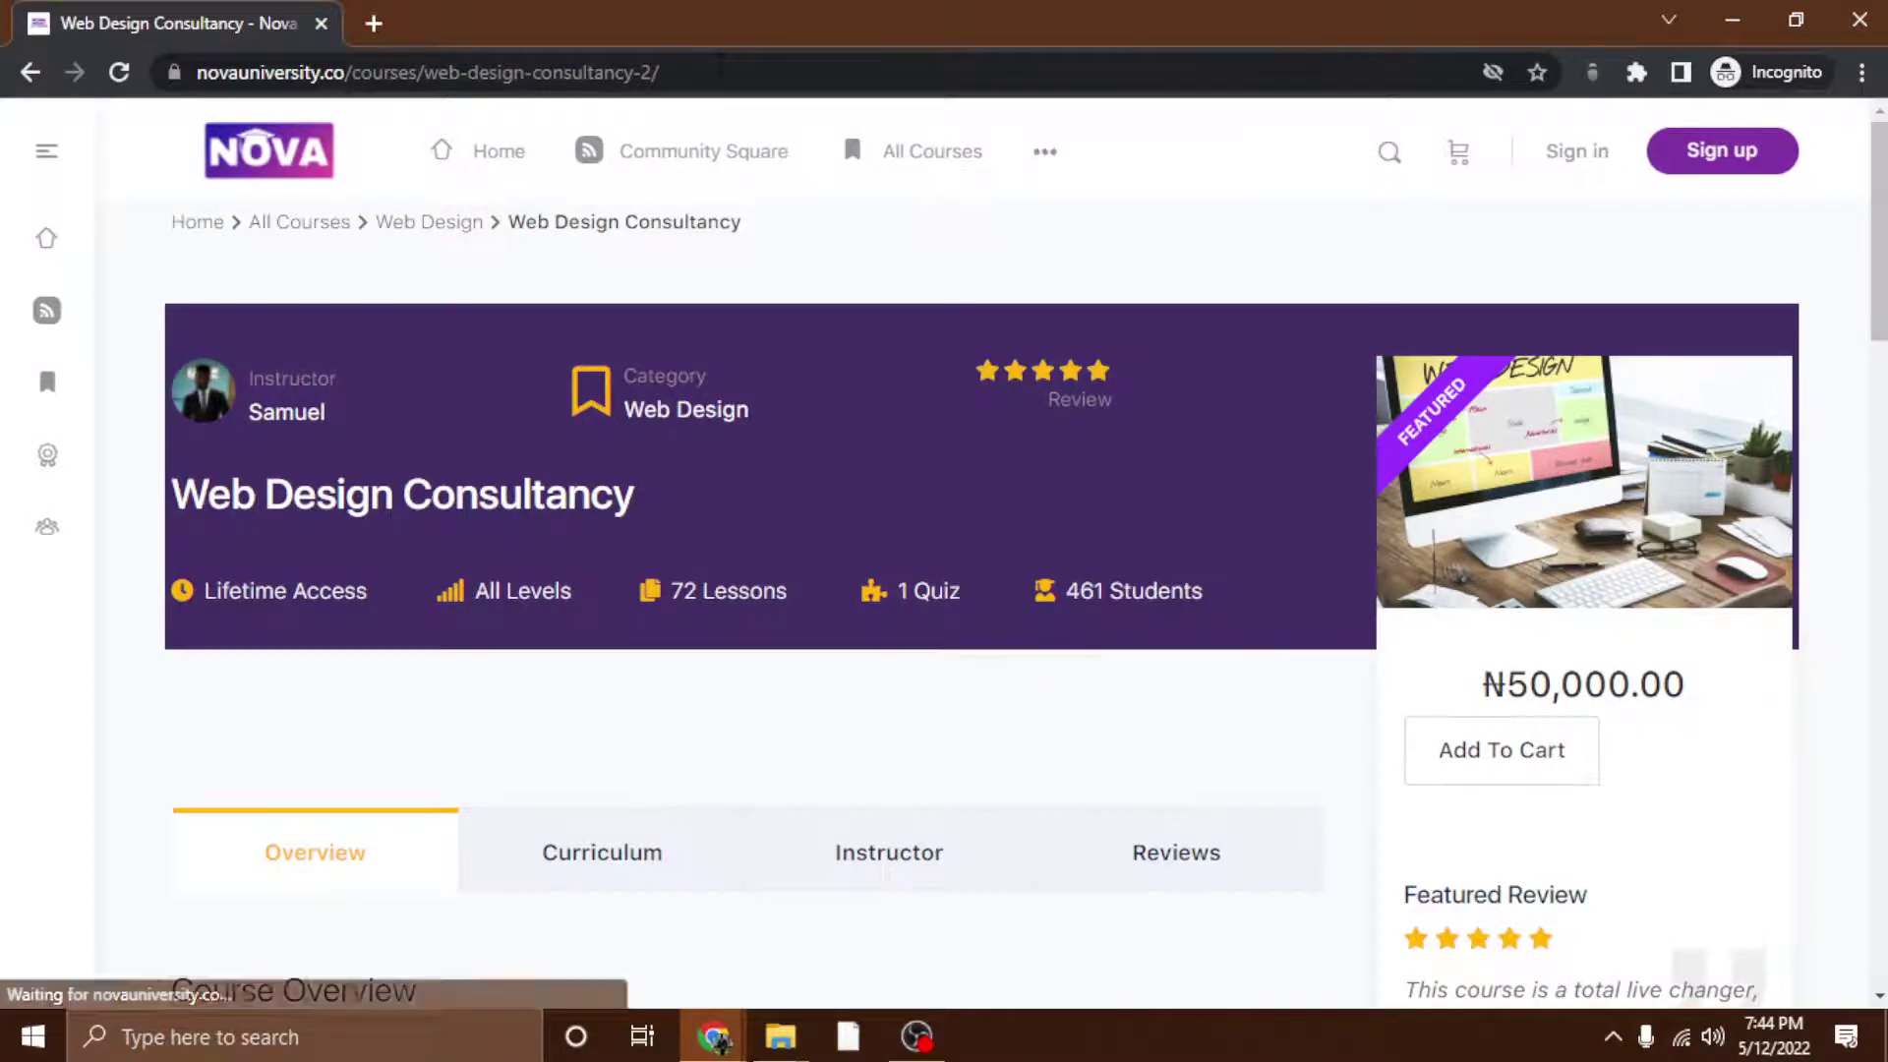
mouse_move(715, 1048)
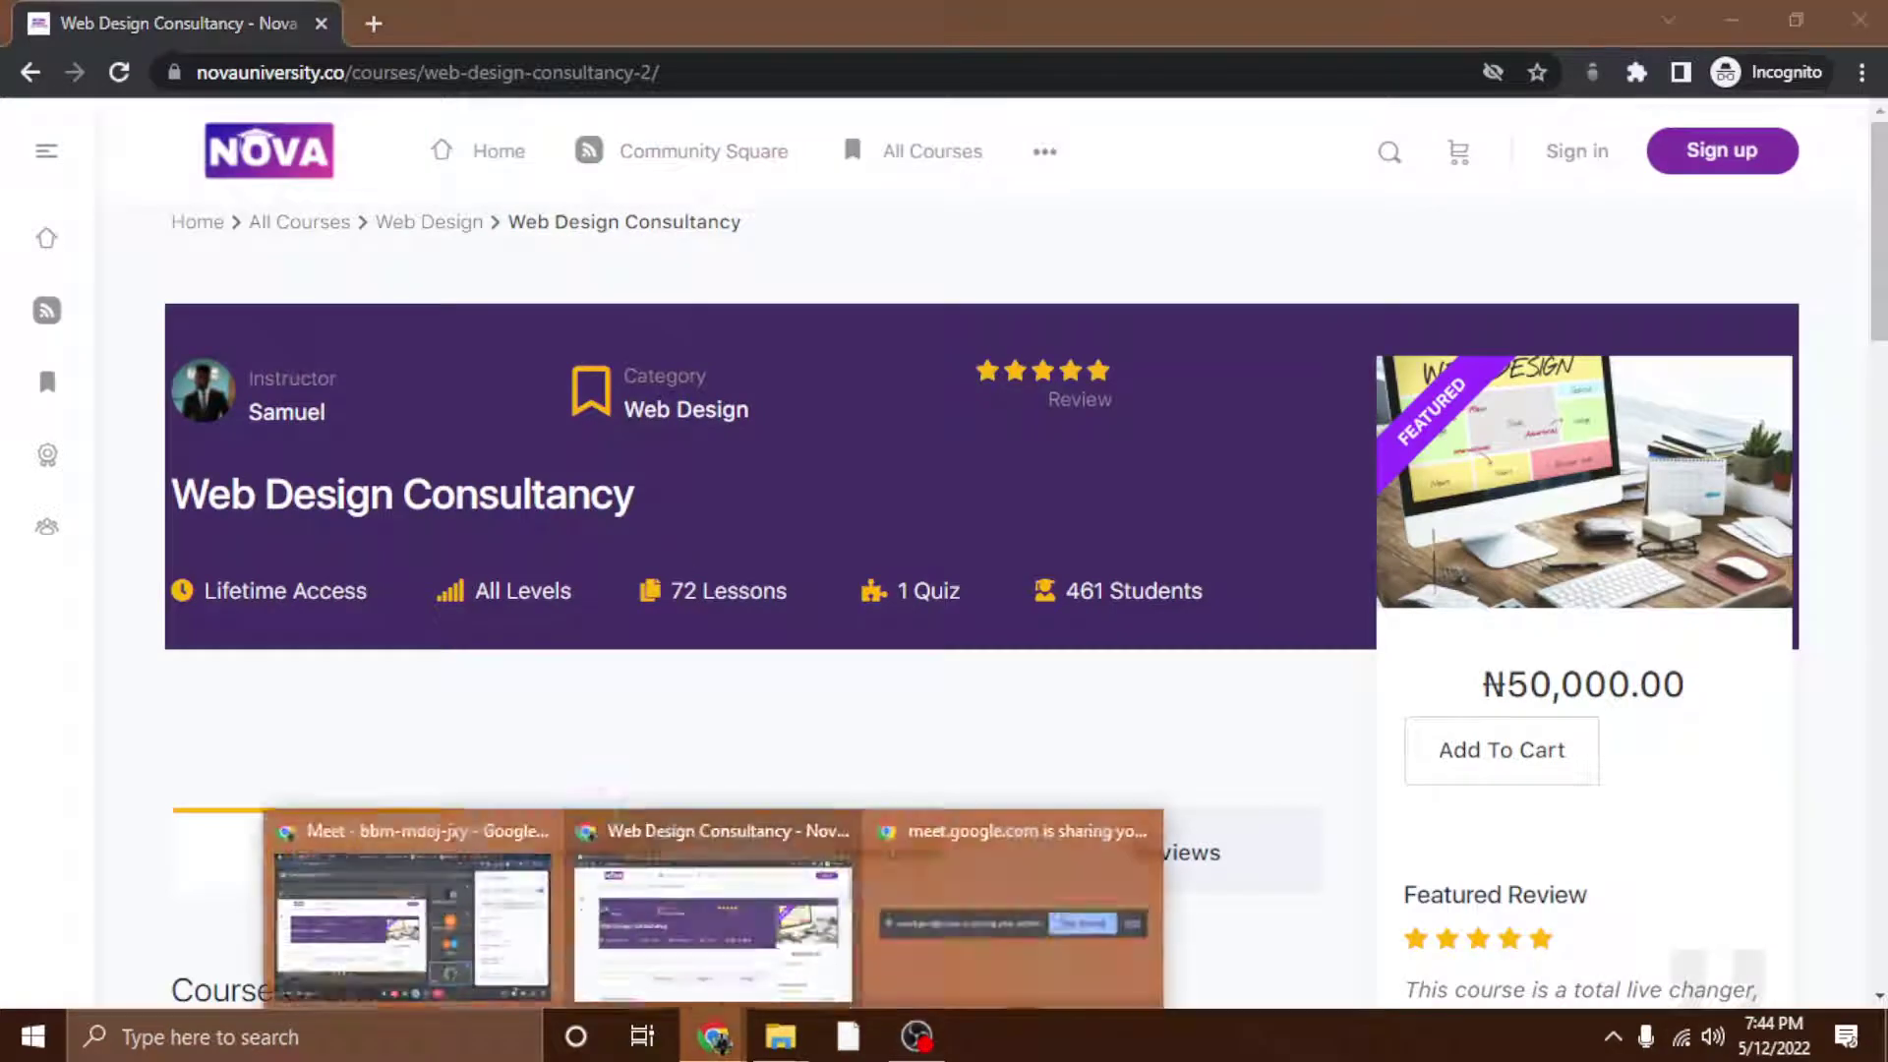
click(545, 924)
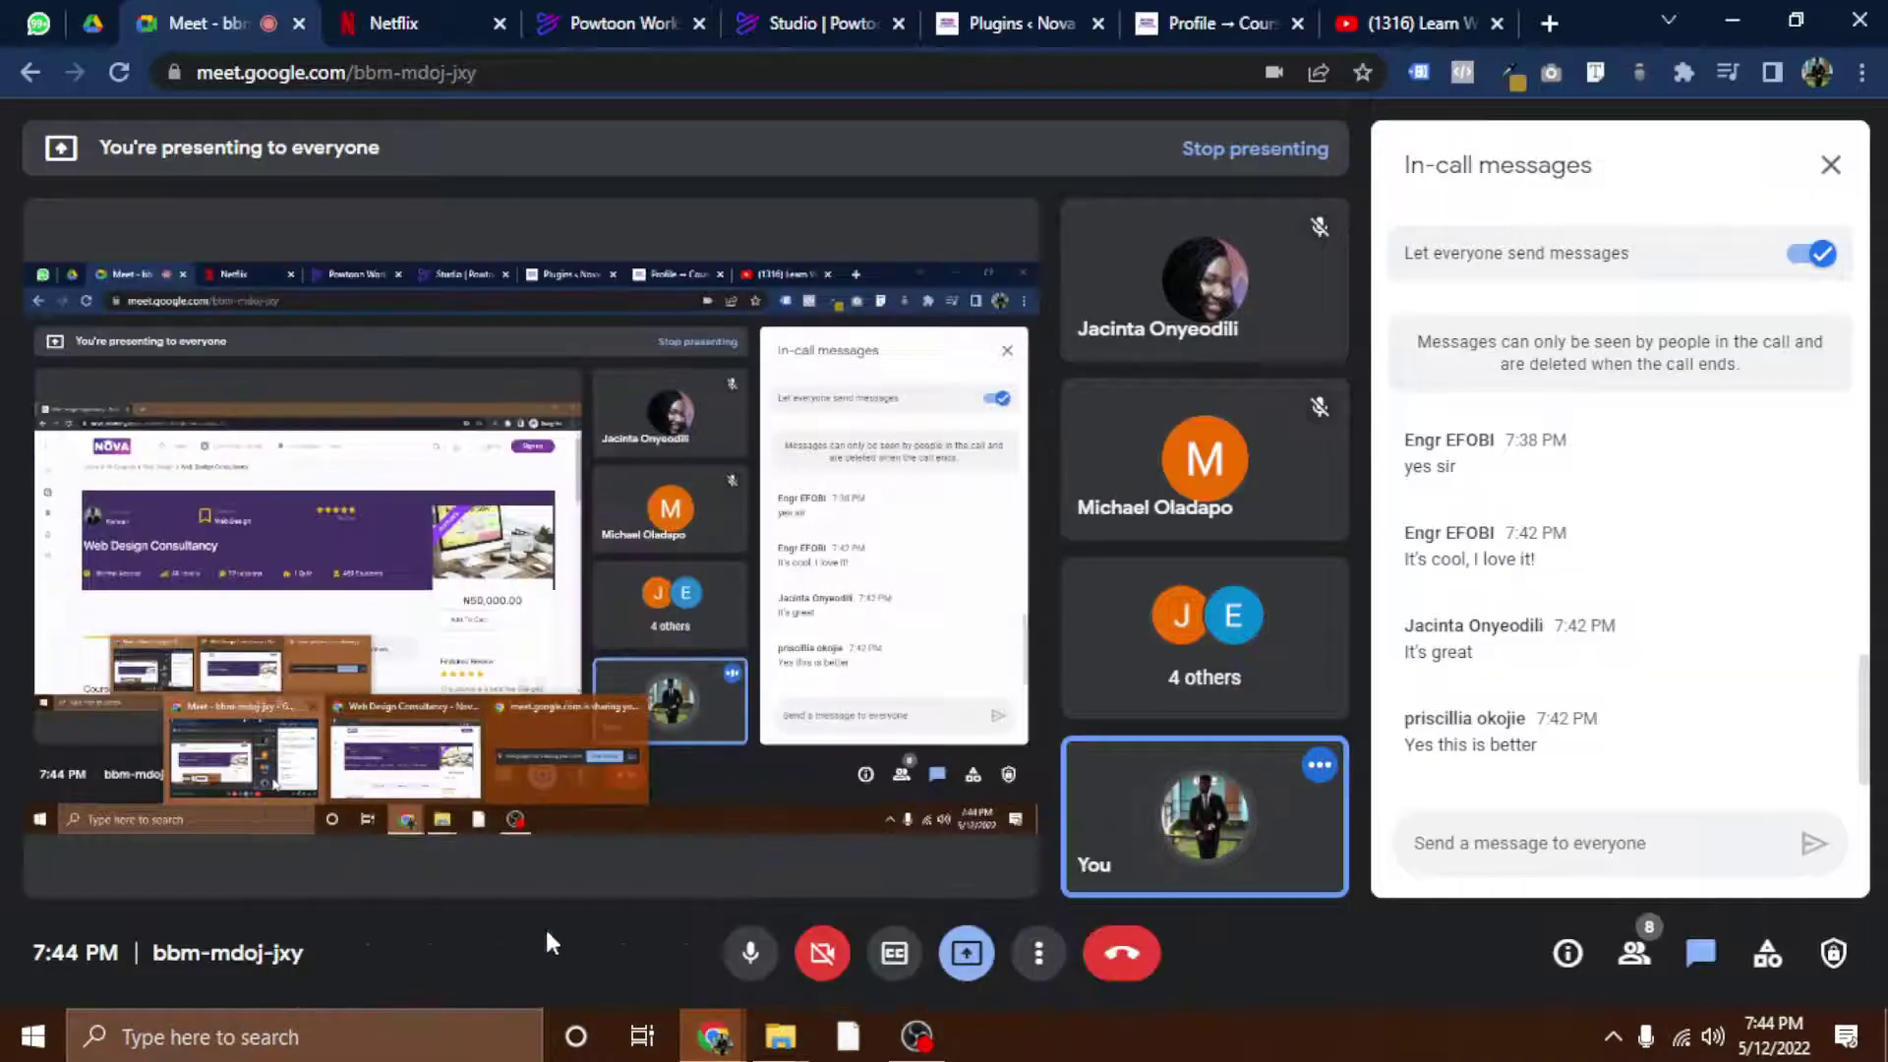
- Post the copied course link in the Meet chat, then switch to WhatsApp Web
click(1503, 843)
key(ctrl+v)
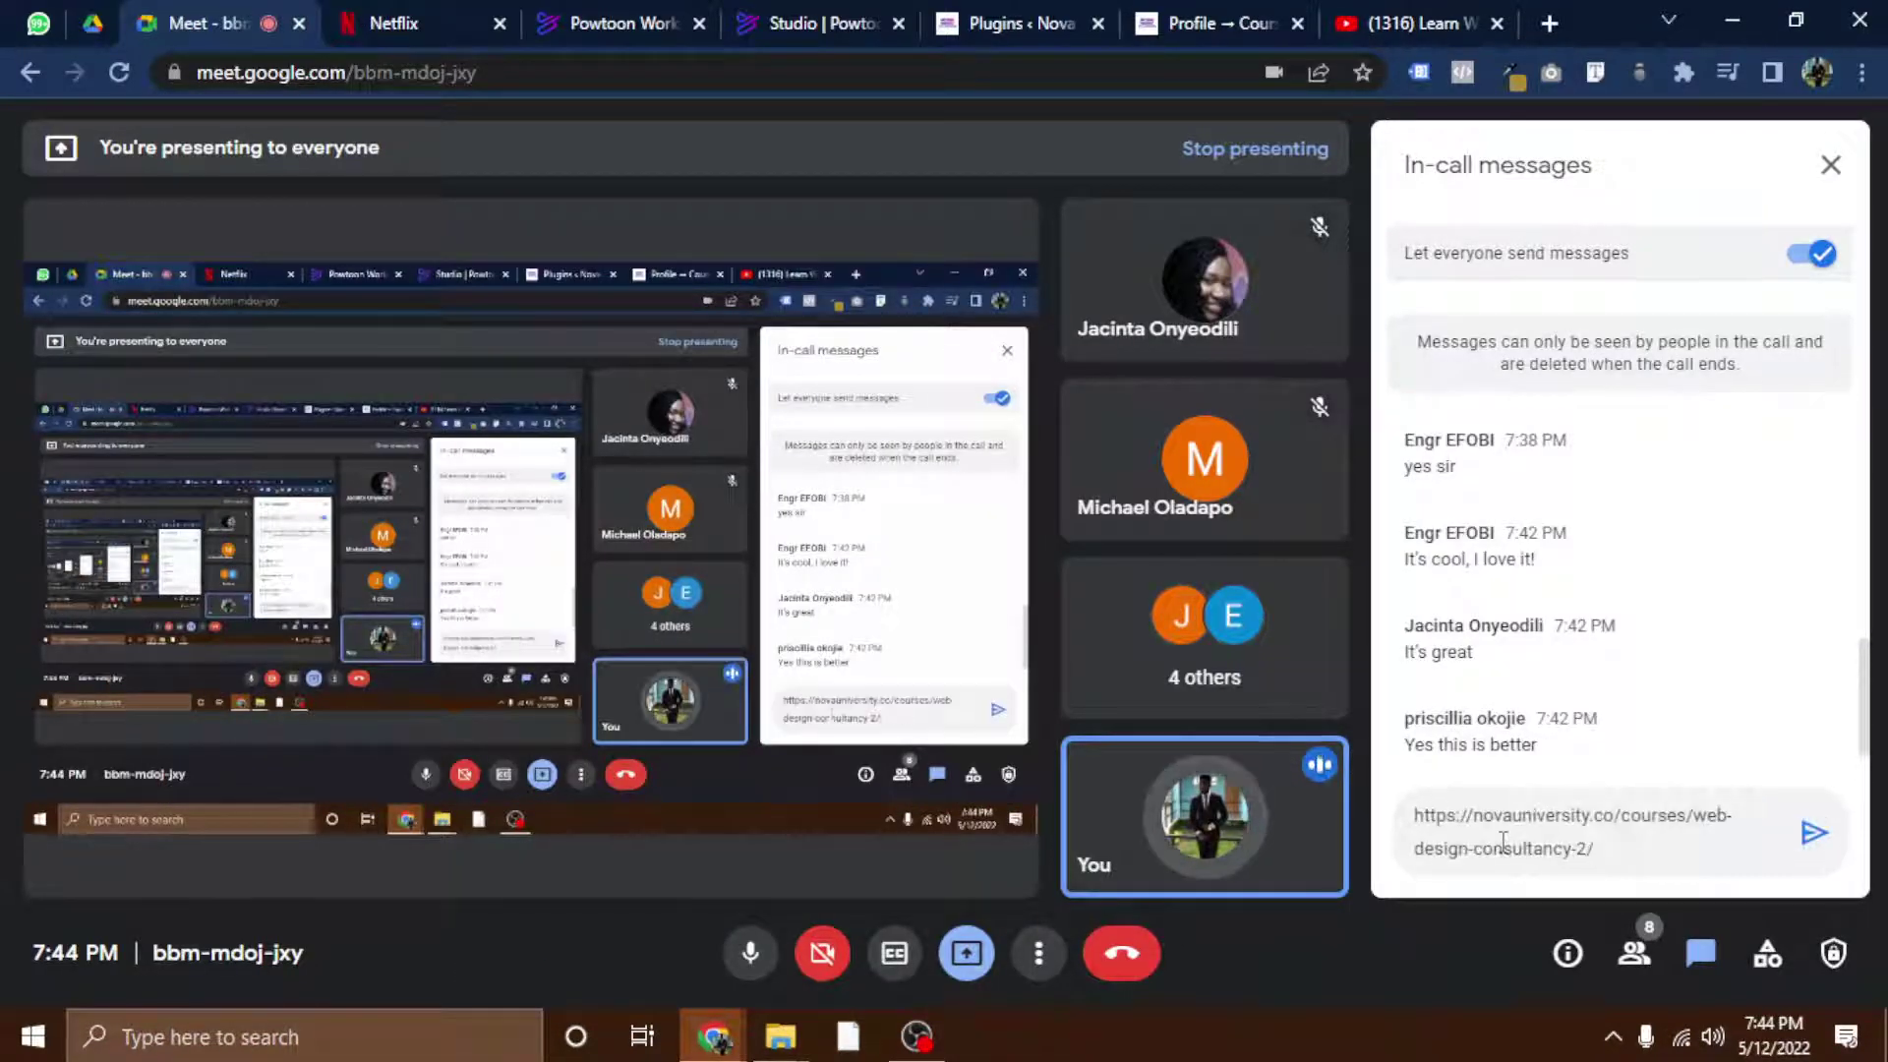
key(Return)
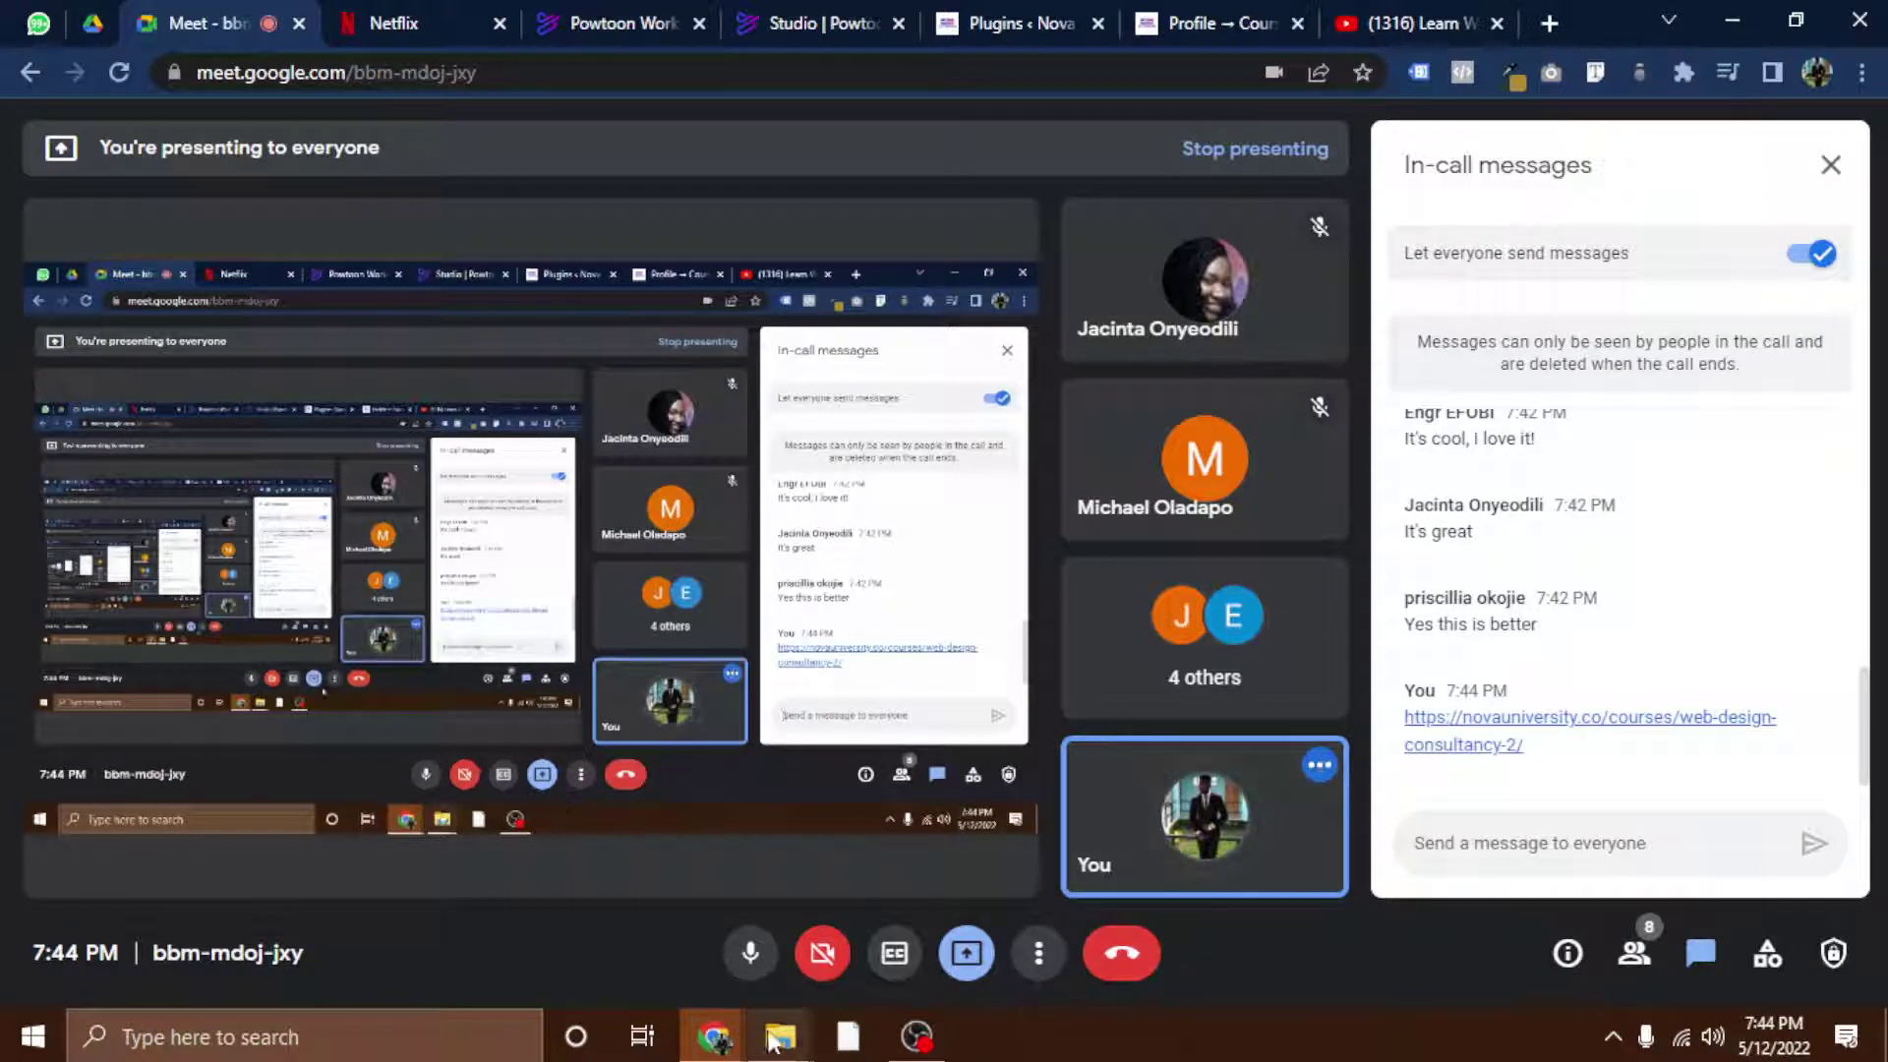
mouse_move(715, 1035)
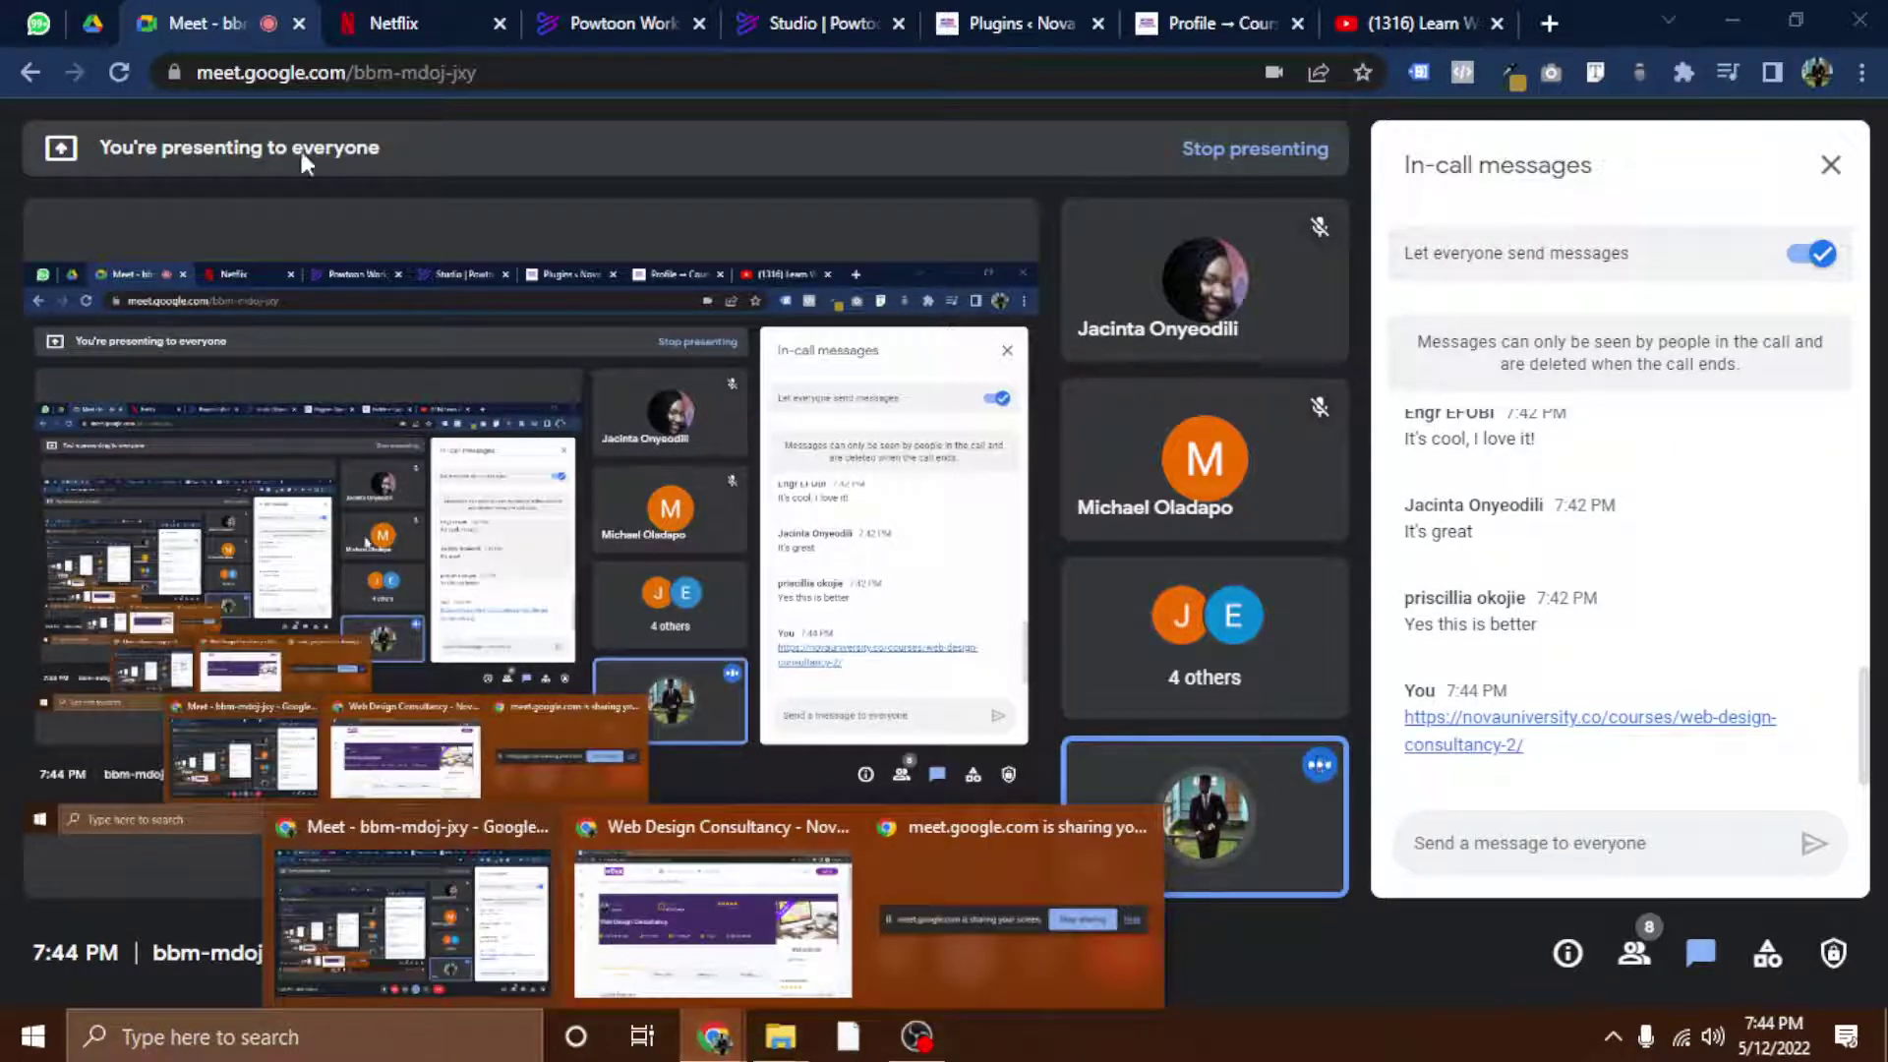
click(40, 24)
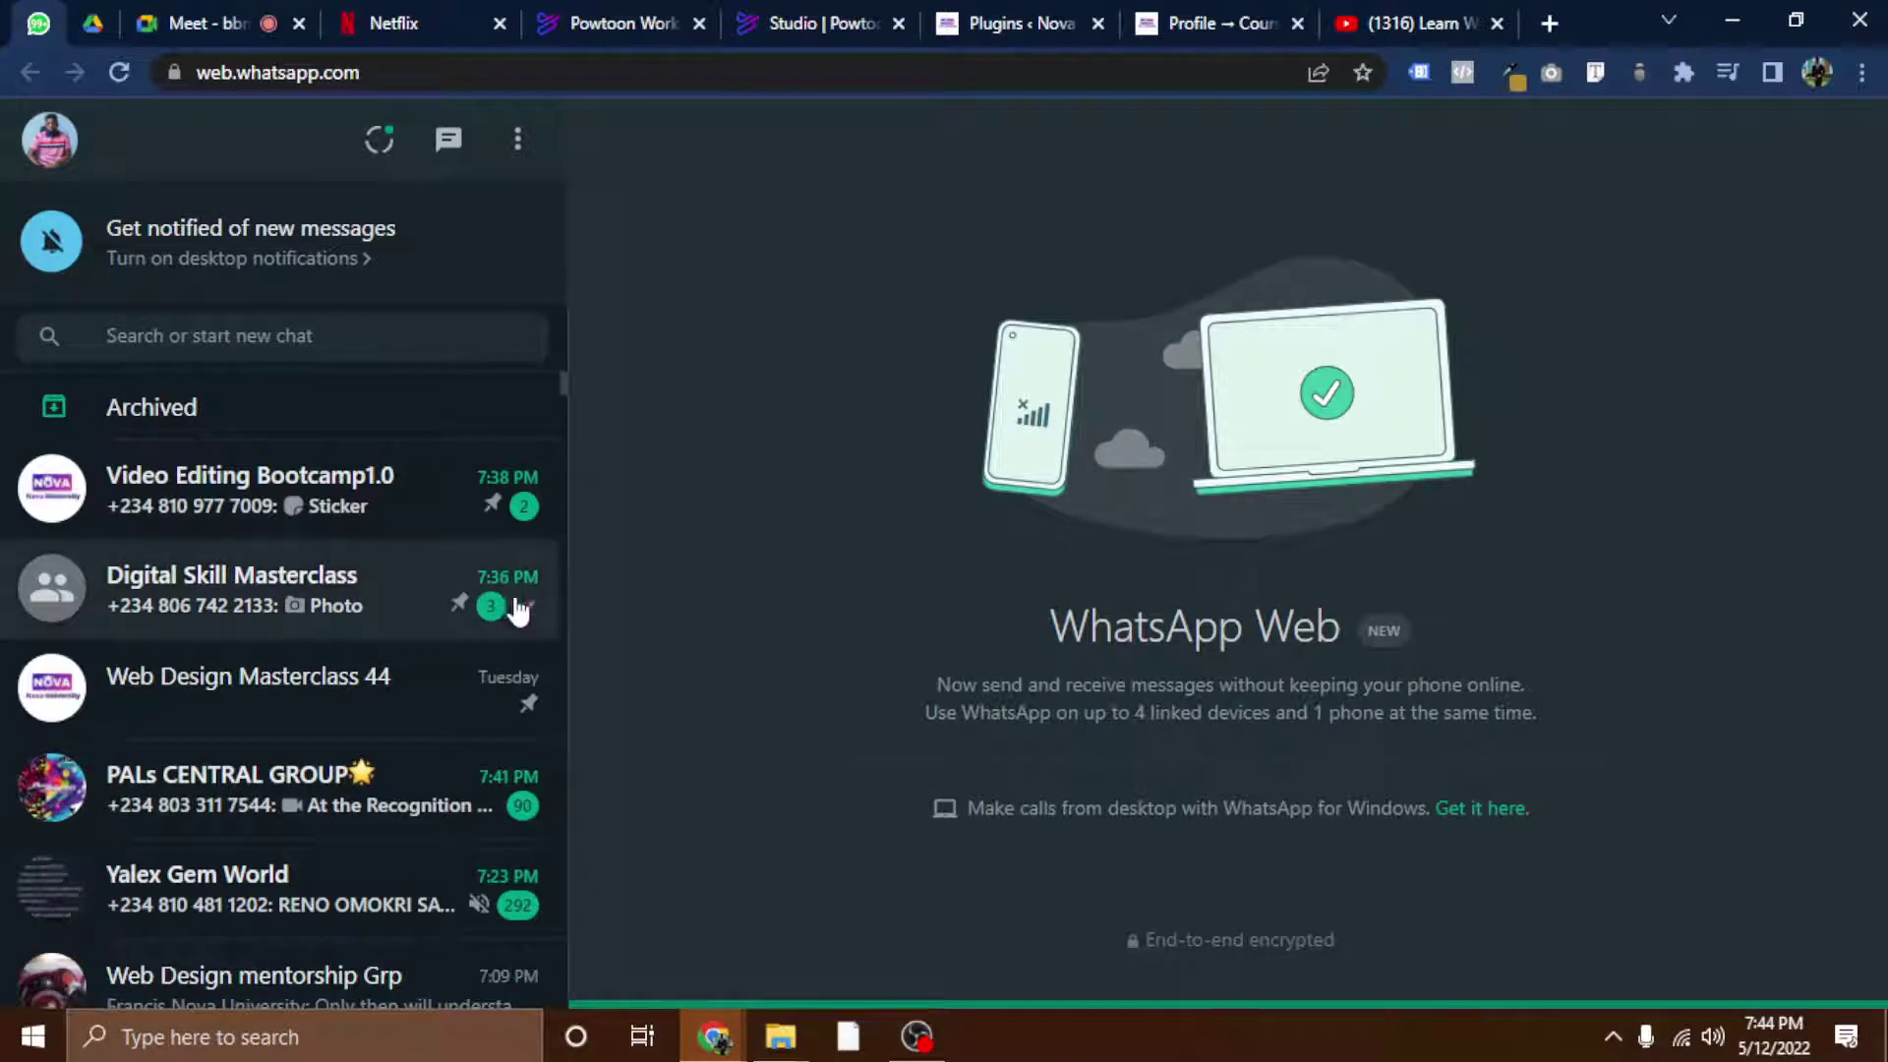
- Send the copied course link to the Digital Skill Masterclass WhatsApp group, then minimize WhatsApp
click(431, 587)
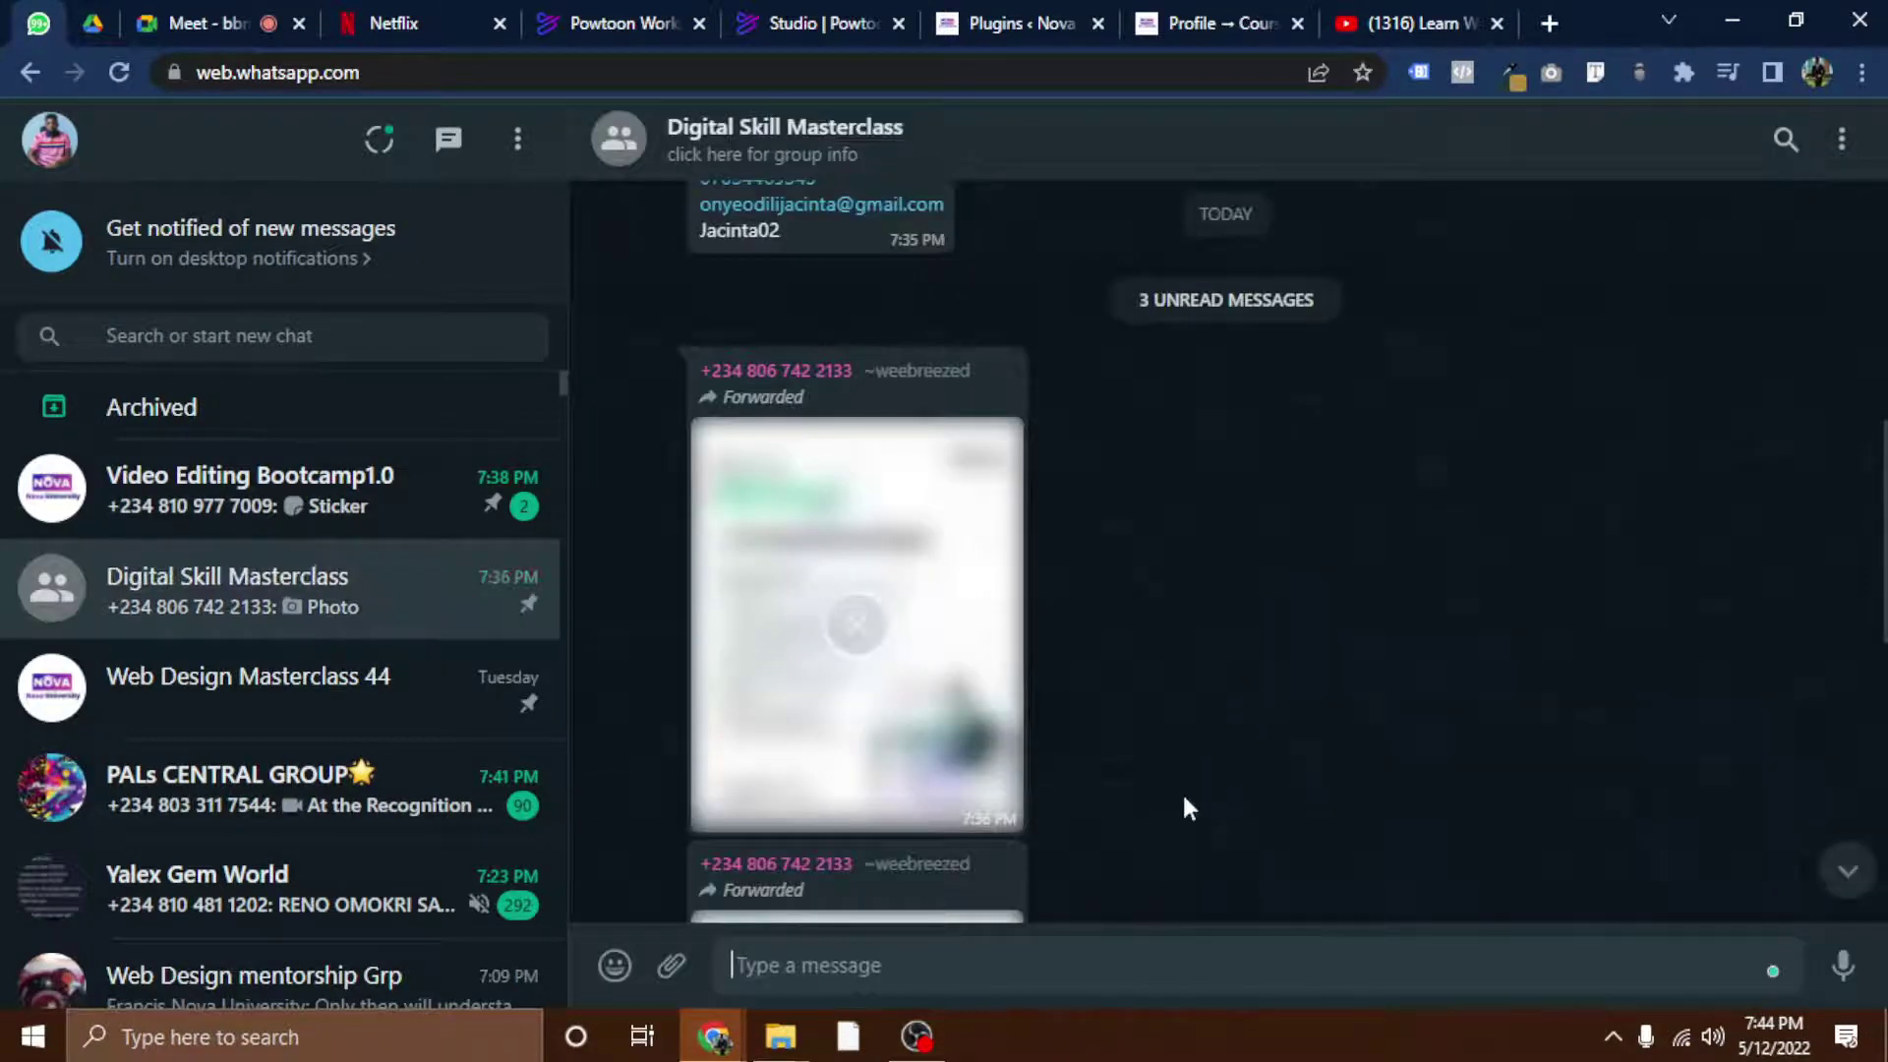
scroll(1190, 771, down, 2)
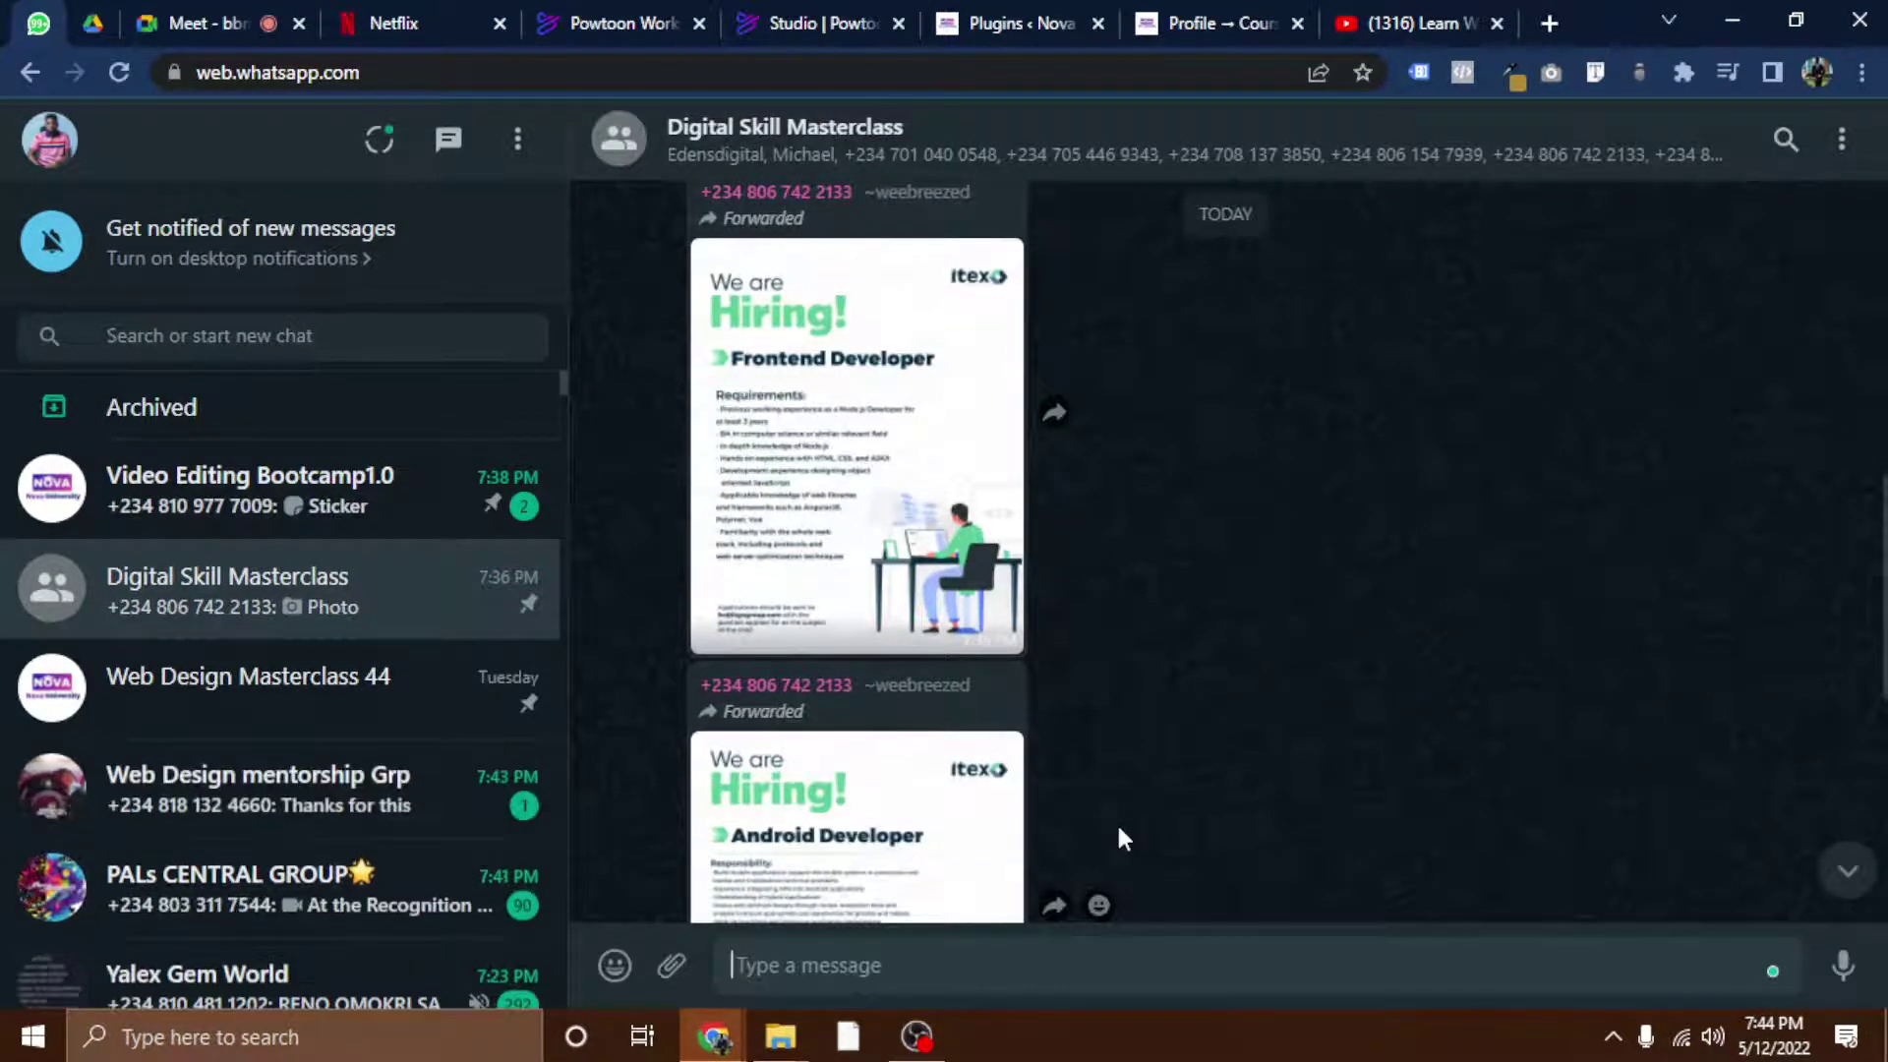
scroll(1119, 829, down, 5)
scroll(1118, 829, down, 1)
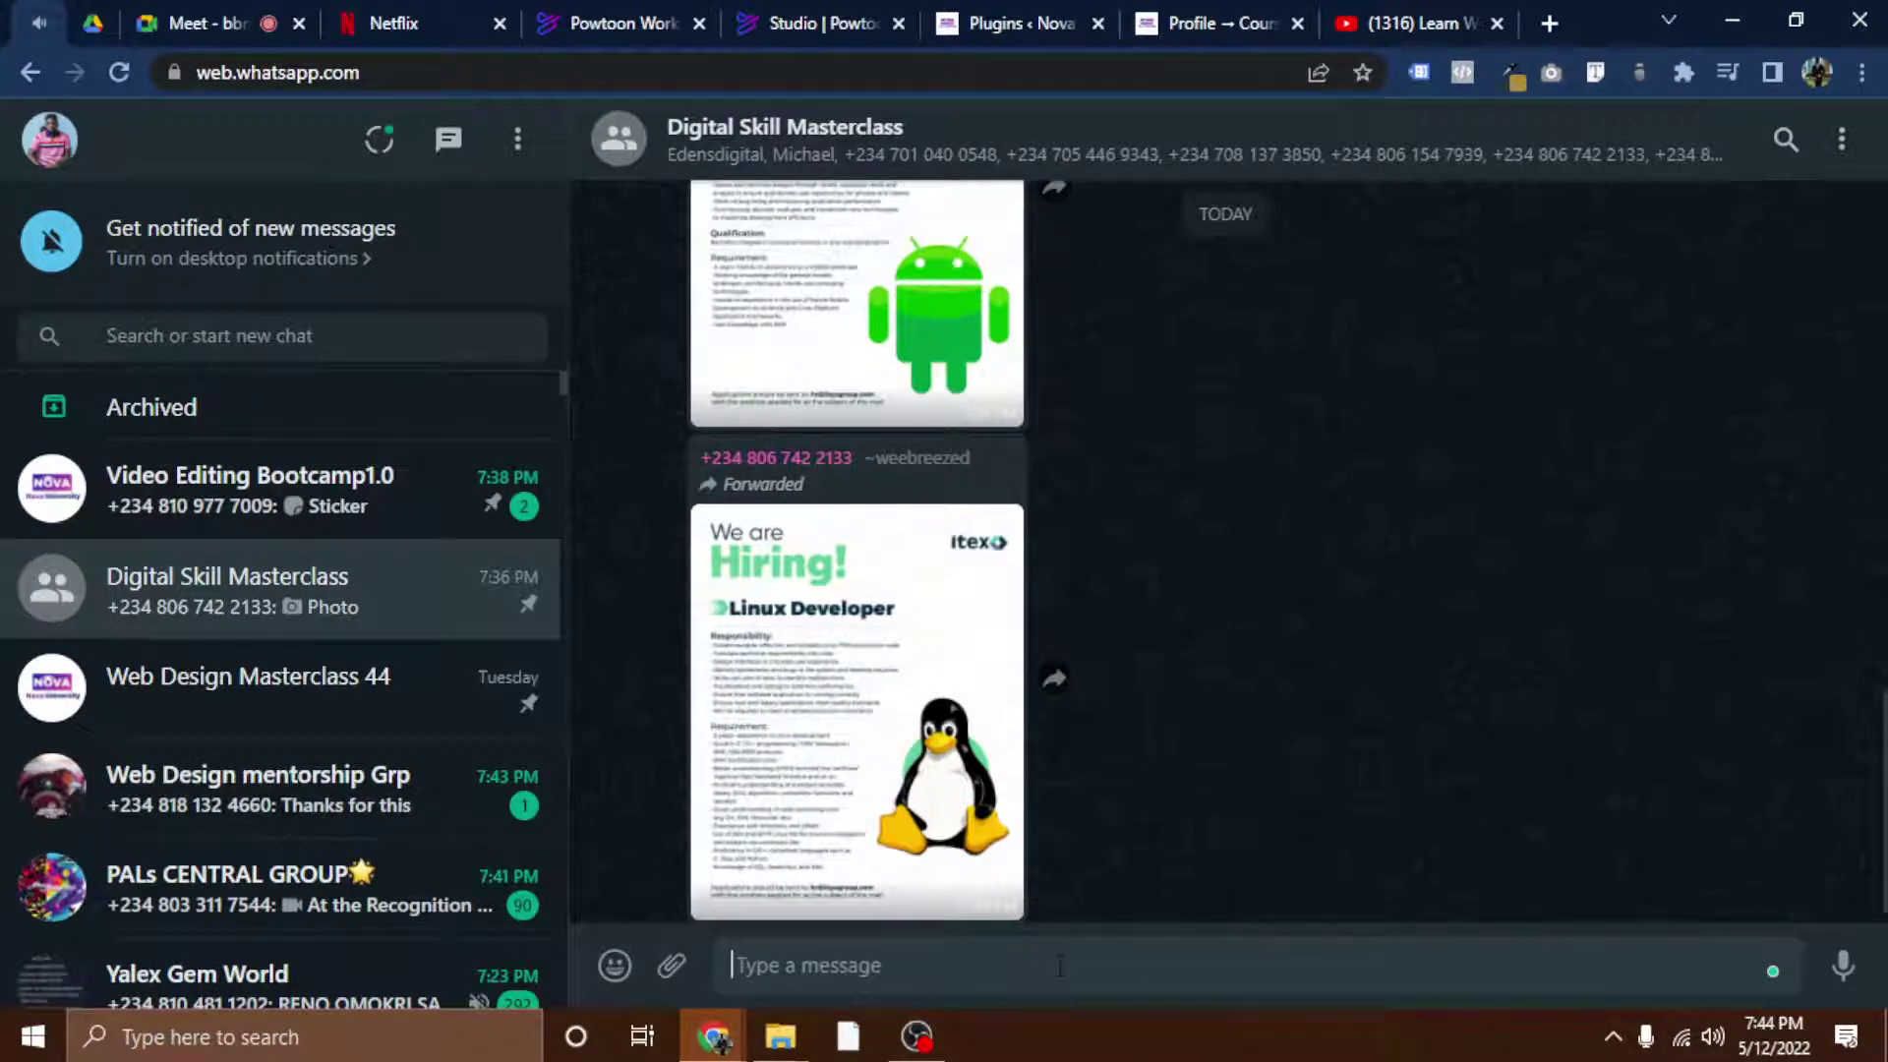
key(ctrl+v)
key(Return)
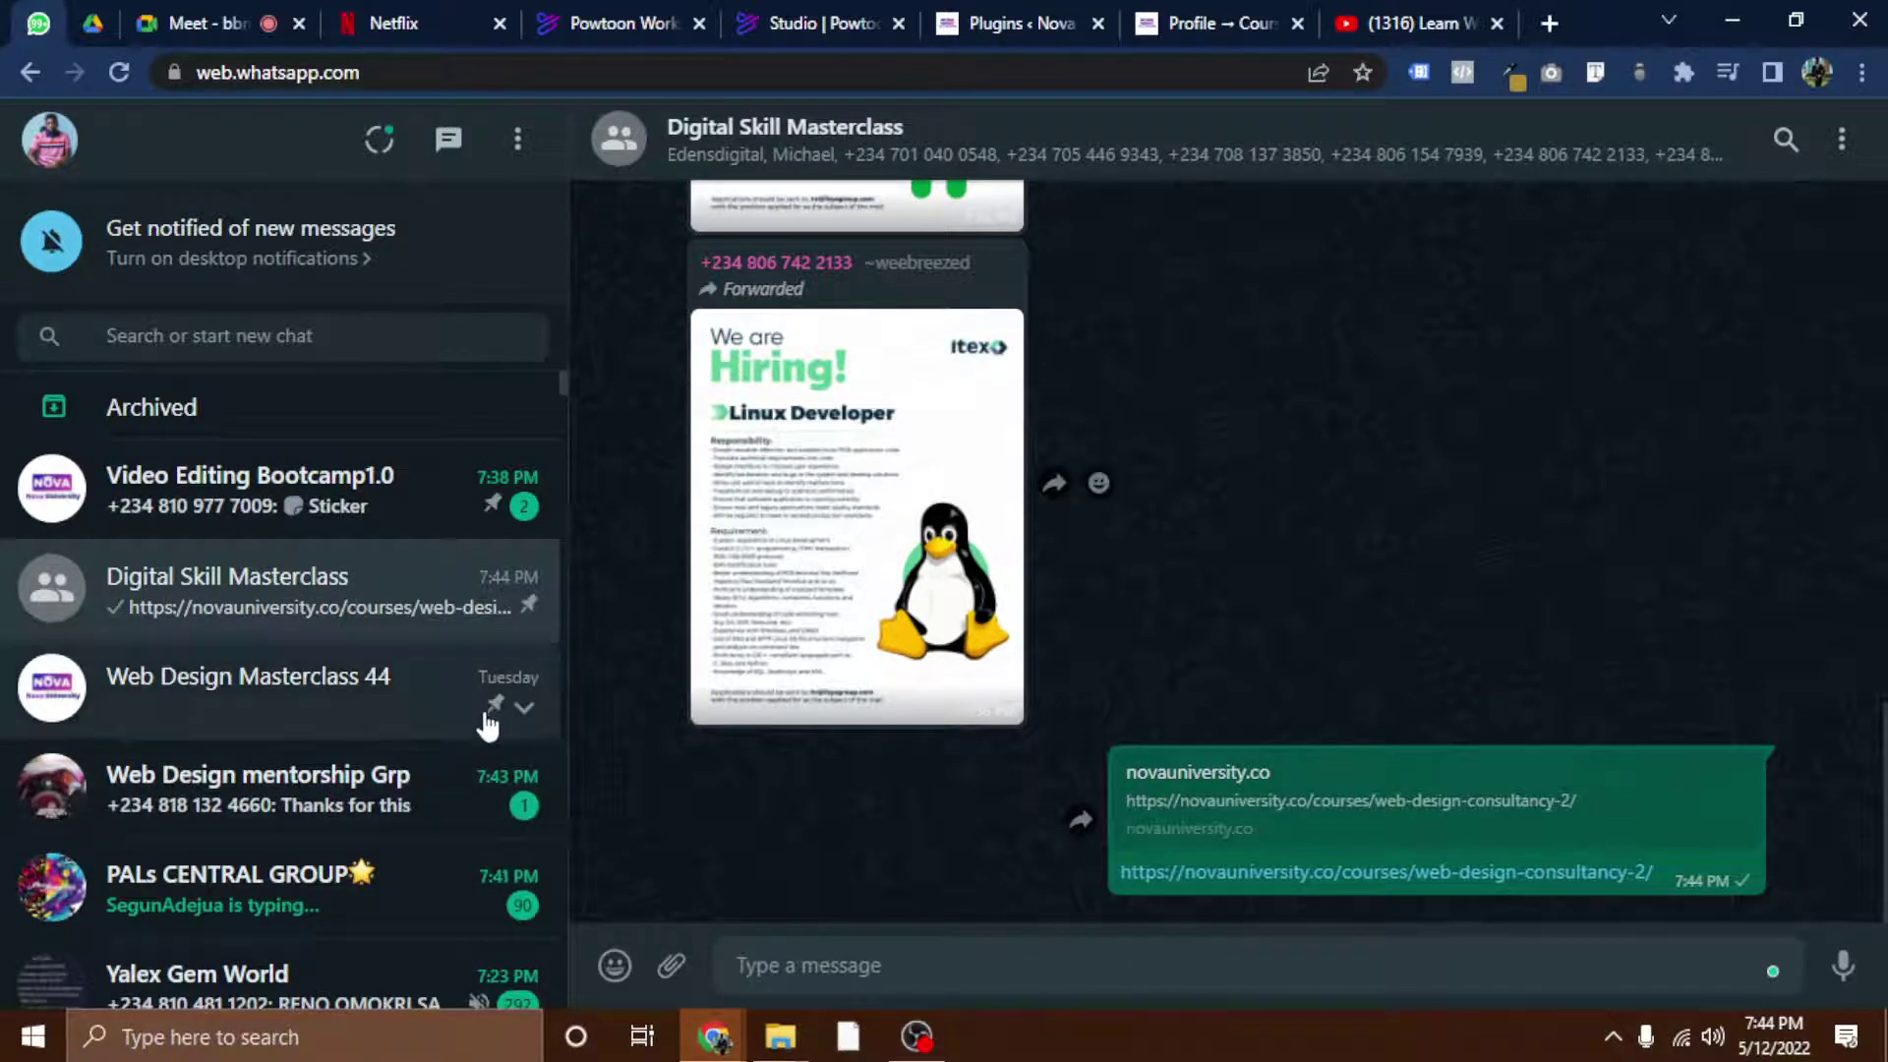
click(1723, 9)
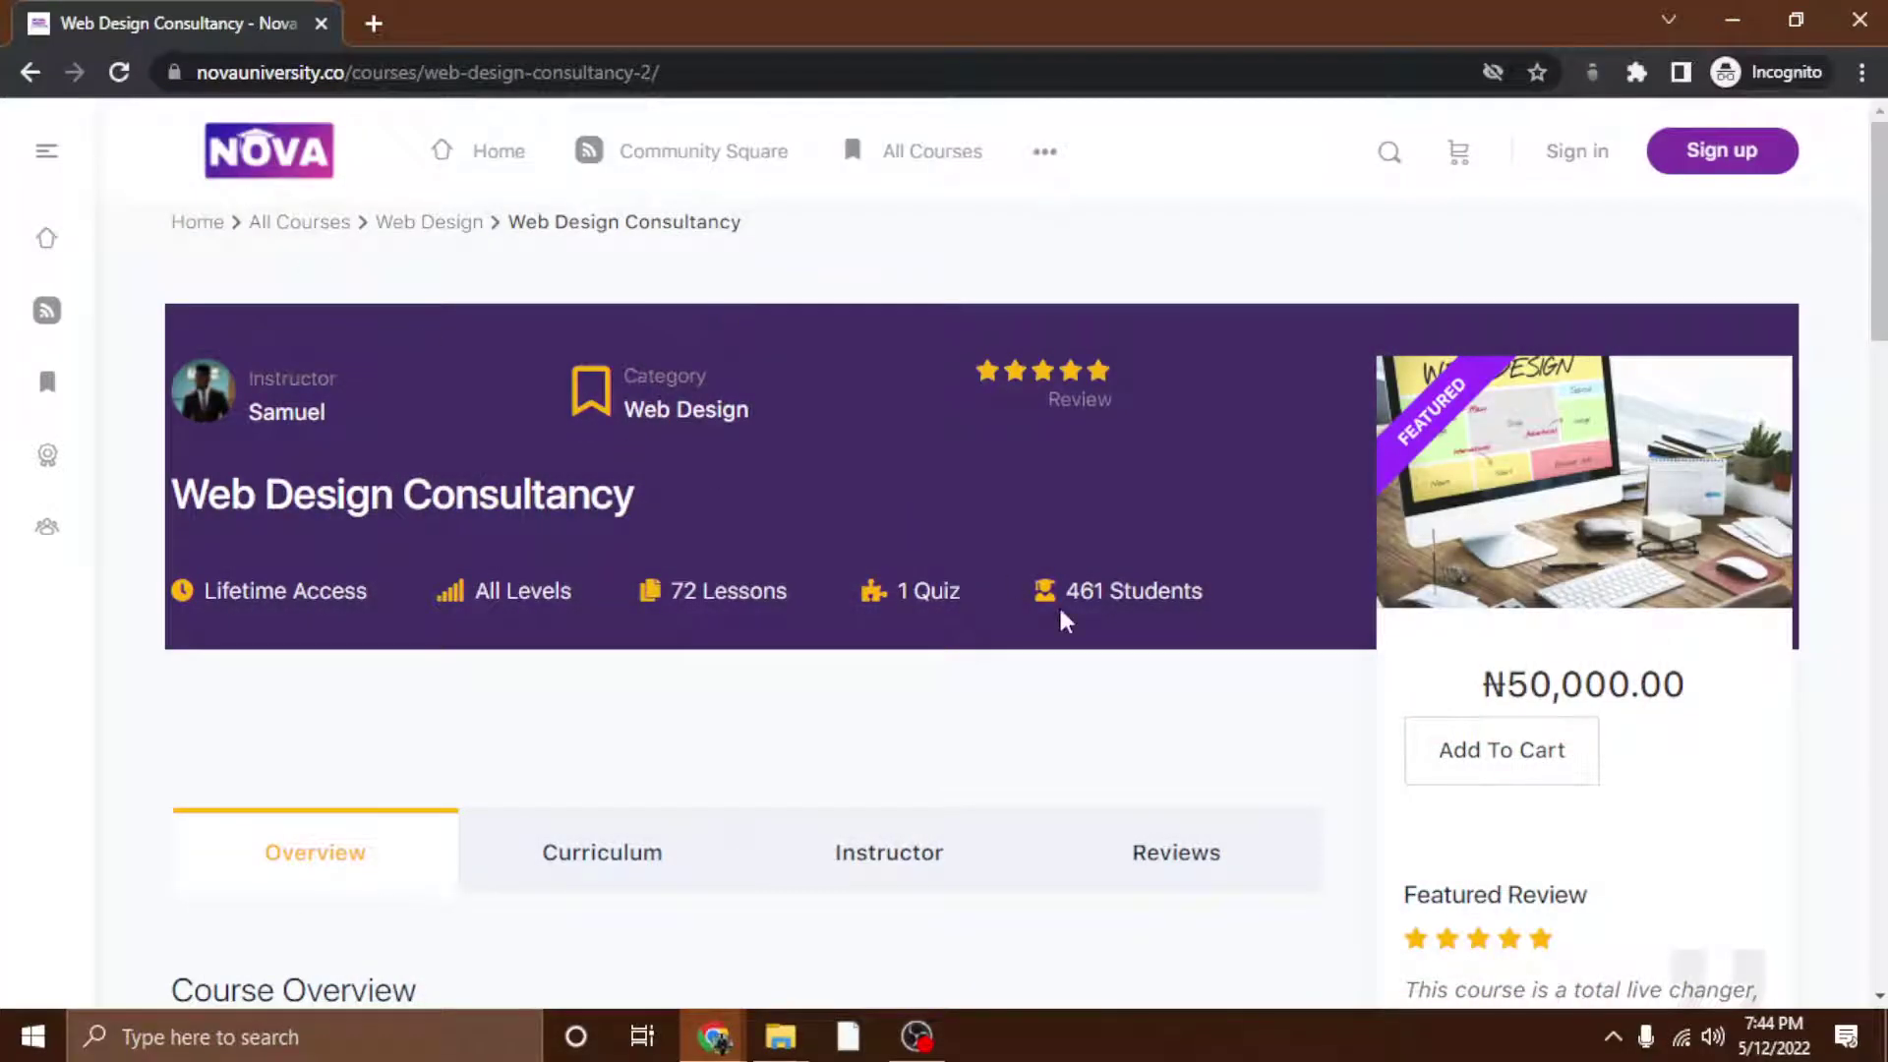
- Add the ₦50,000.00 Web Design Consultancy course to the cart and view the cart
scroll(1060, 611, down, 2)
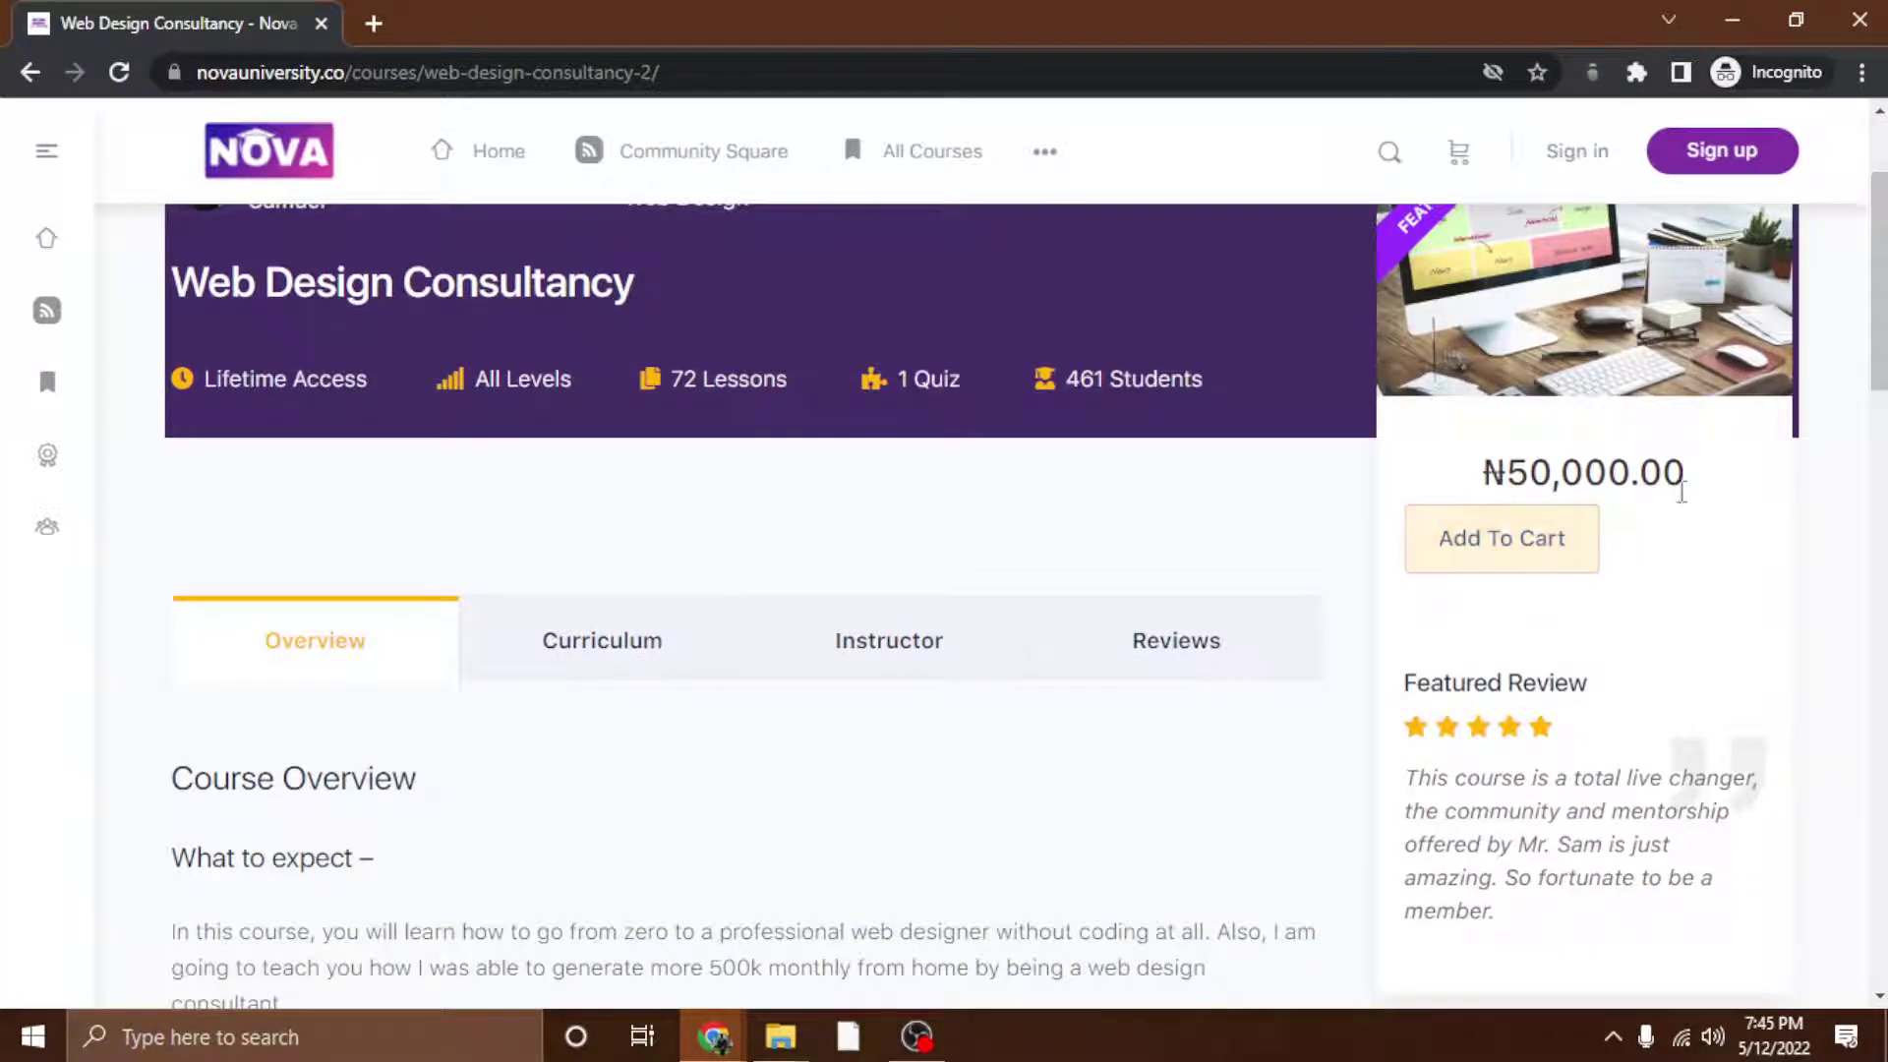
drag(1682, 492, 1483, 472)
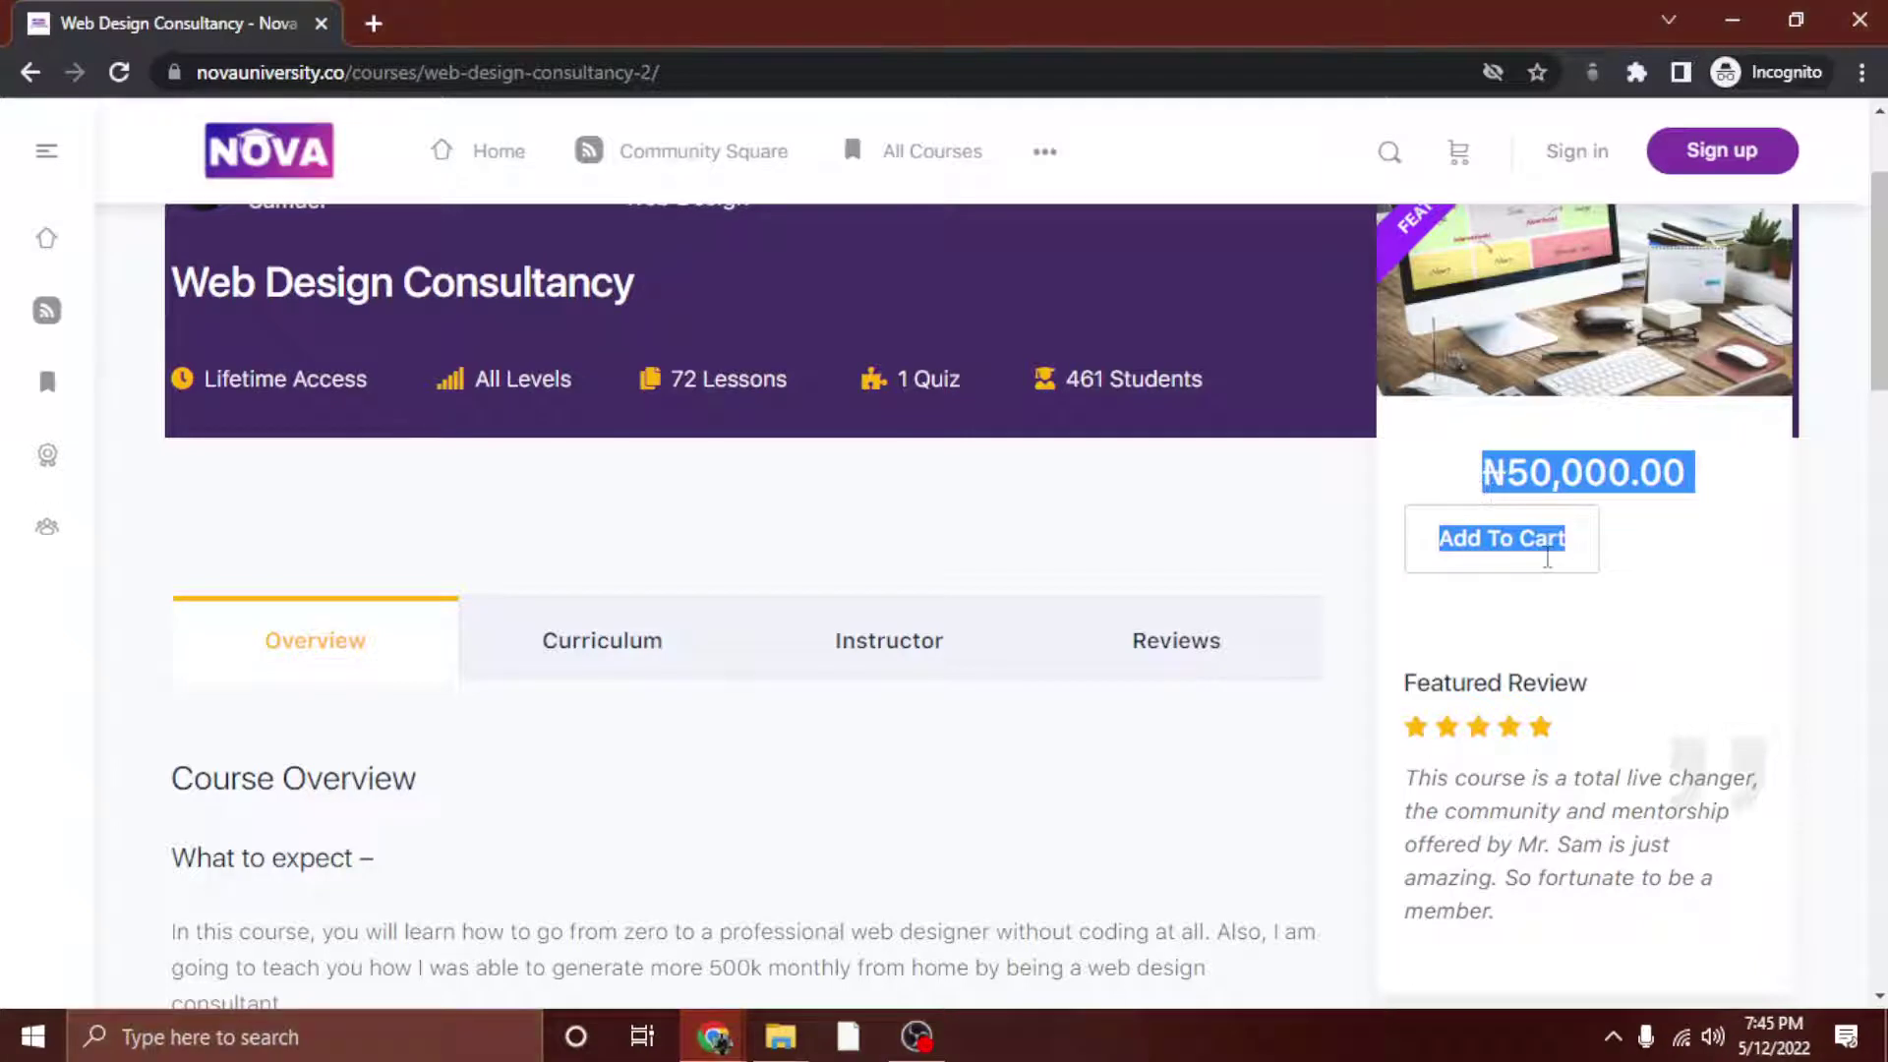
click(1636, 577)
click(1568, 573)
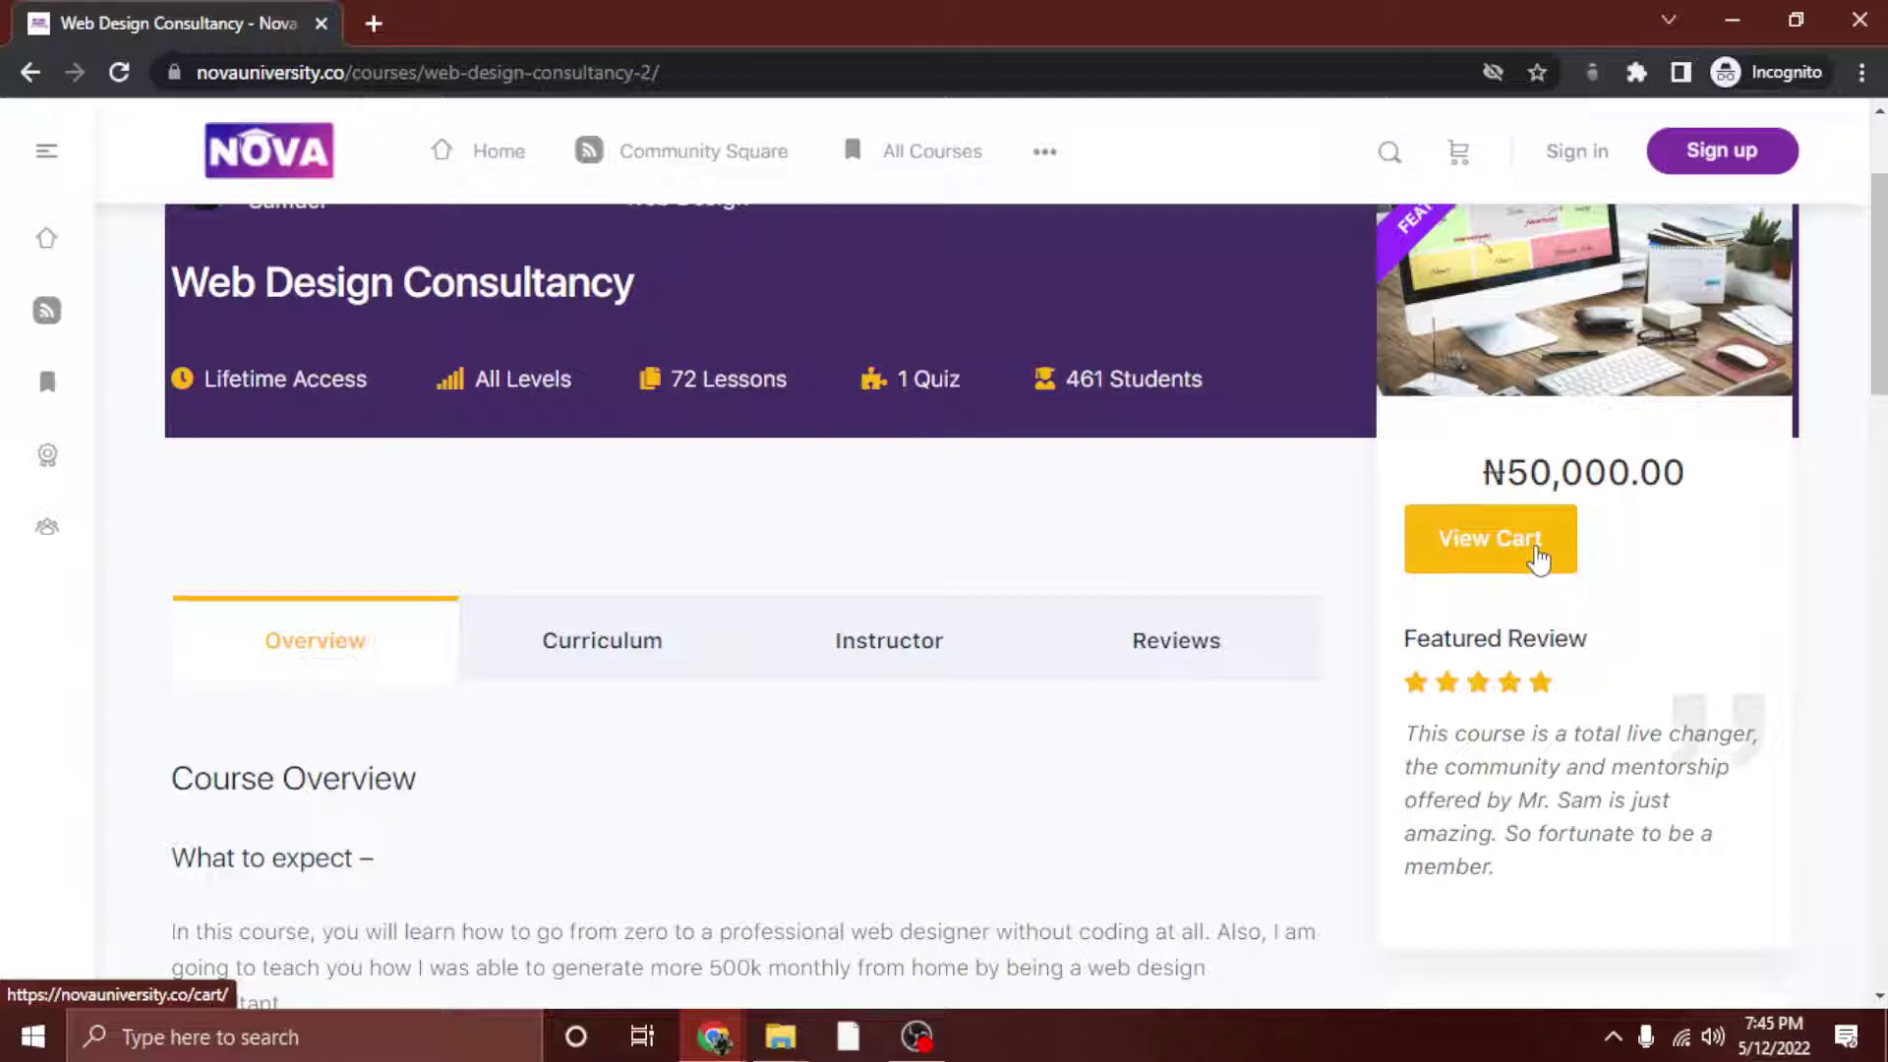
click(1539, 558)
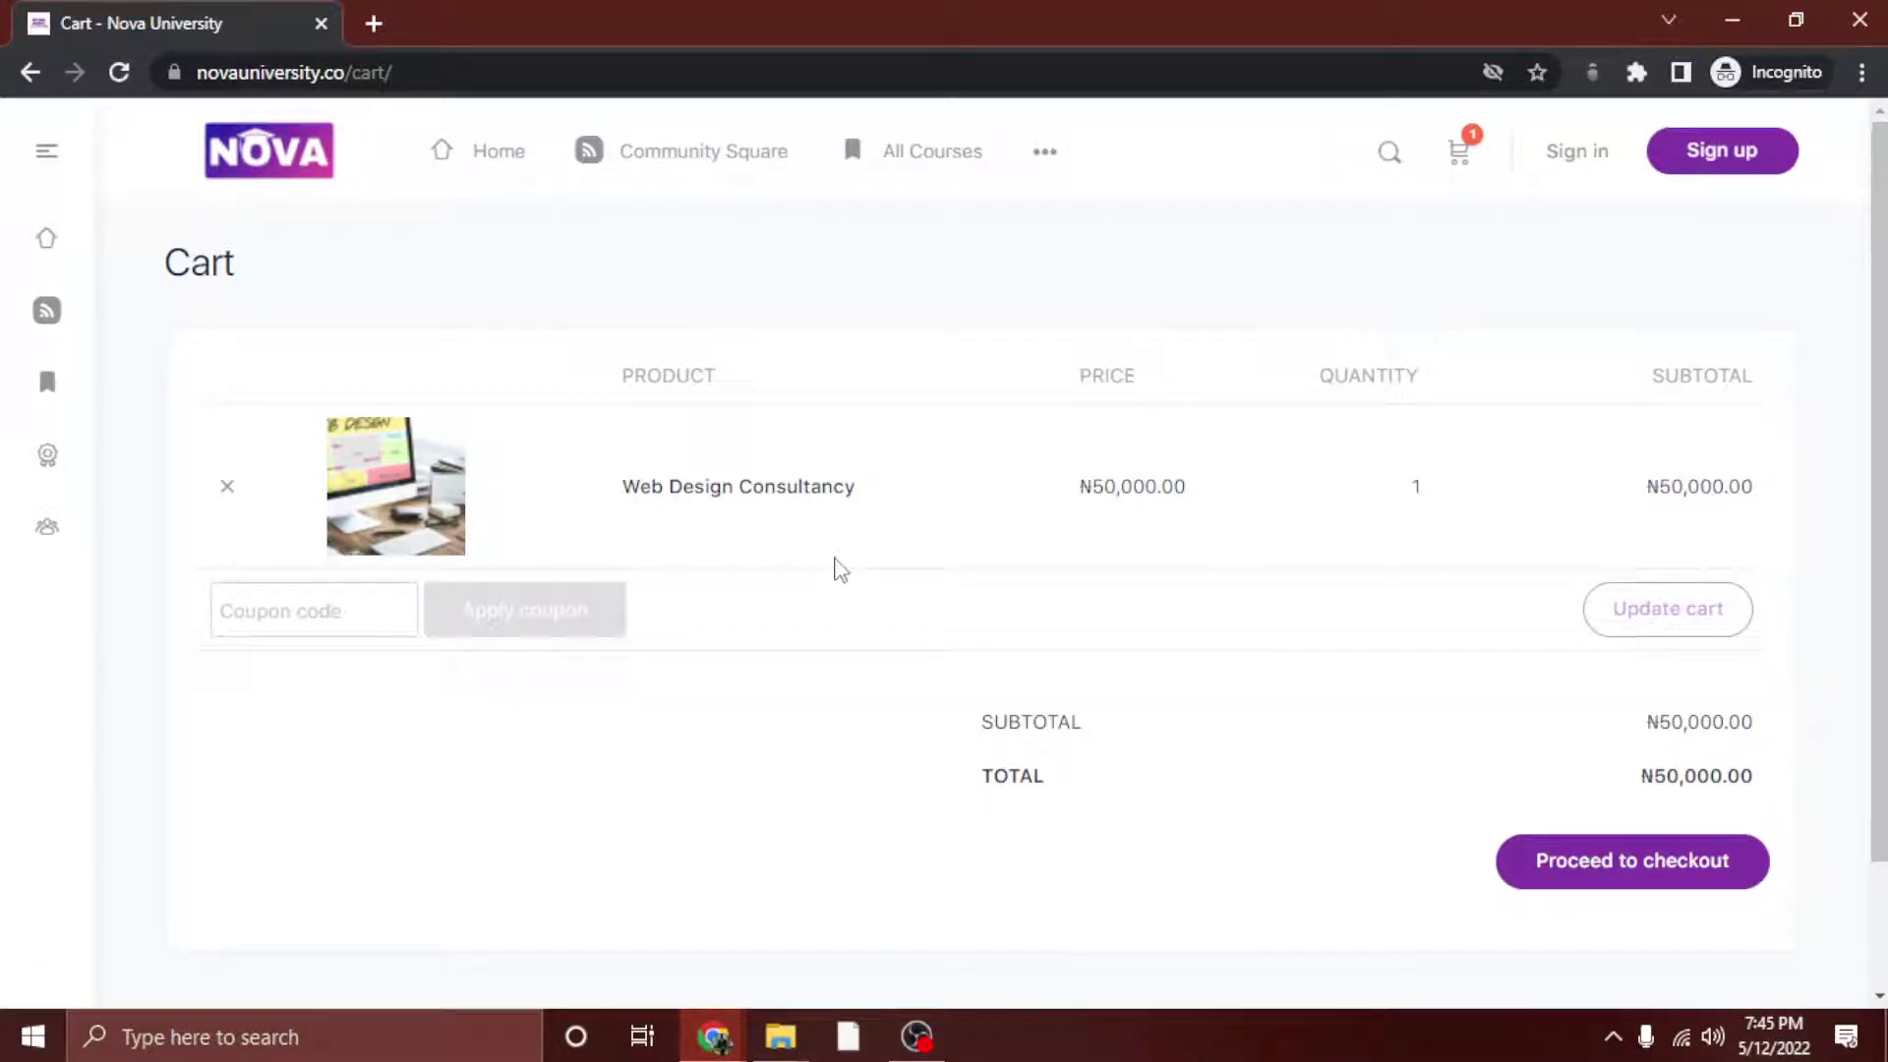
- Highlight Web Design Consultancy and its ₦50,000.00 price in the cart, then proceed to checkout
drag(607, 489, 922, 501)
drag(1079, 486, 1286, 491)
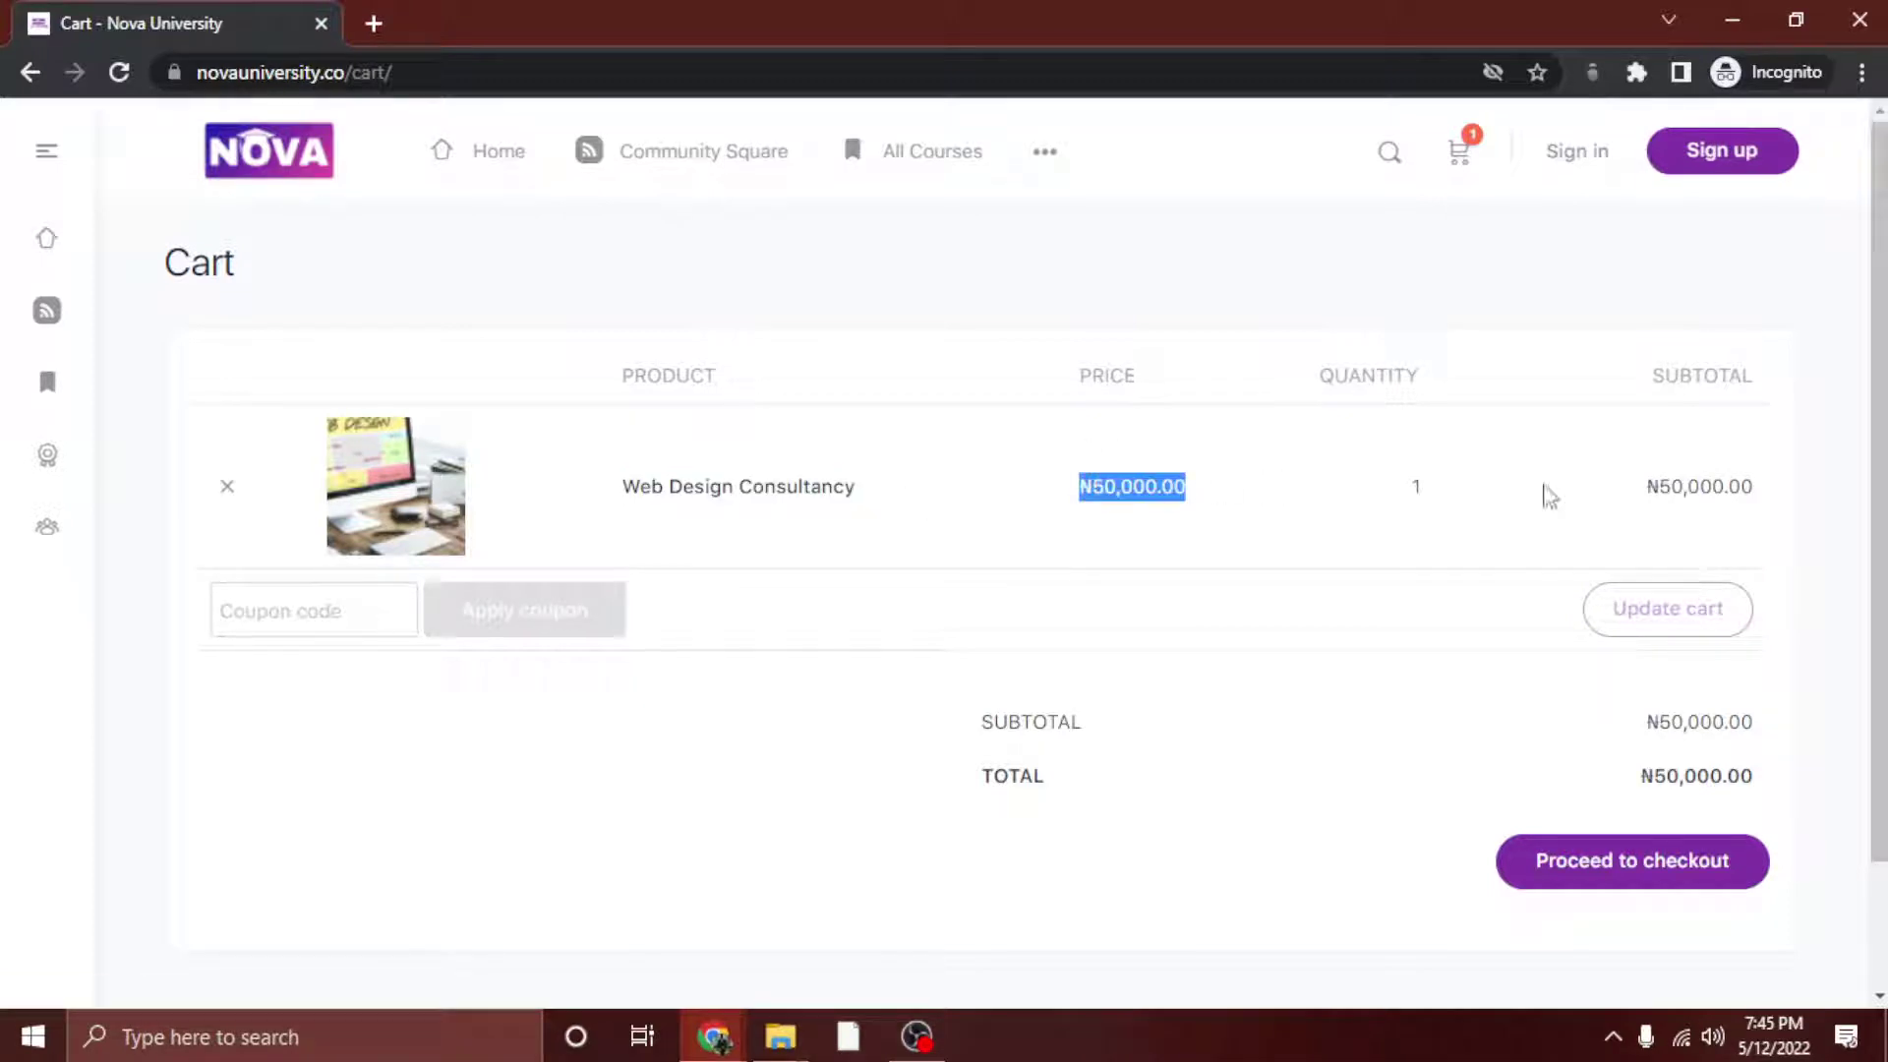
click(1628, 868)
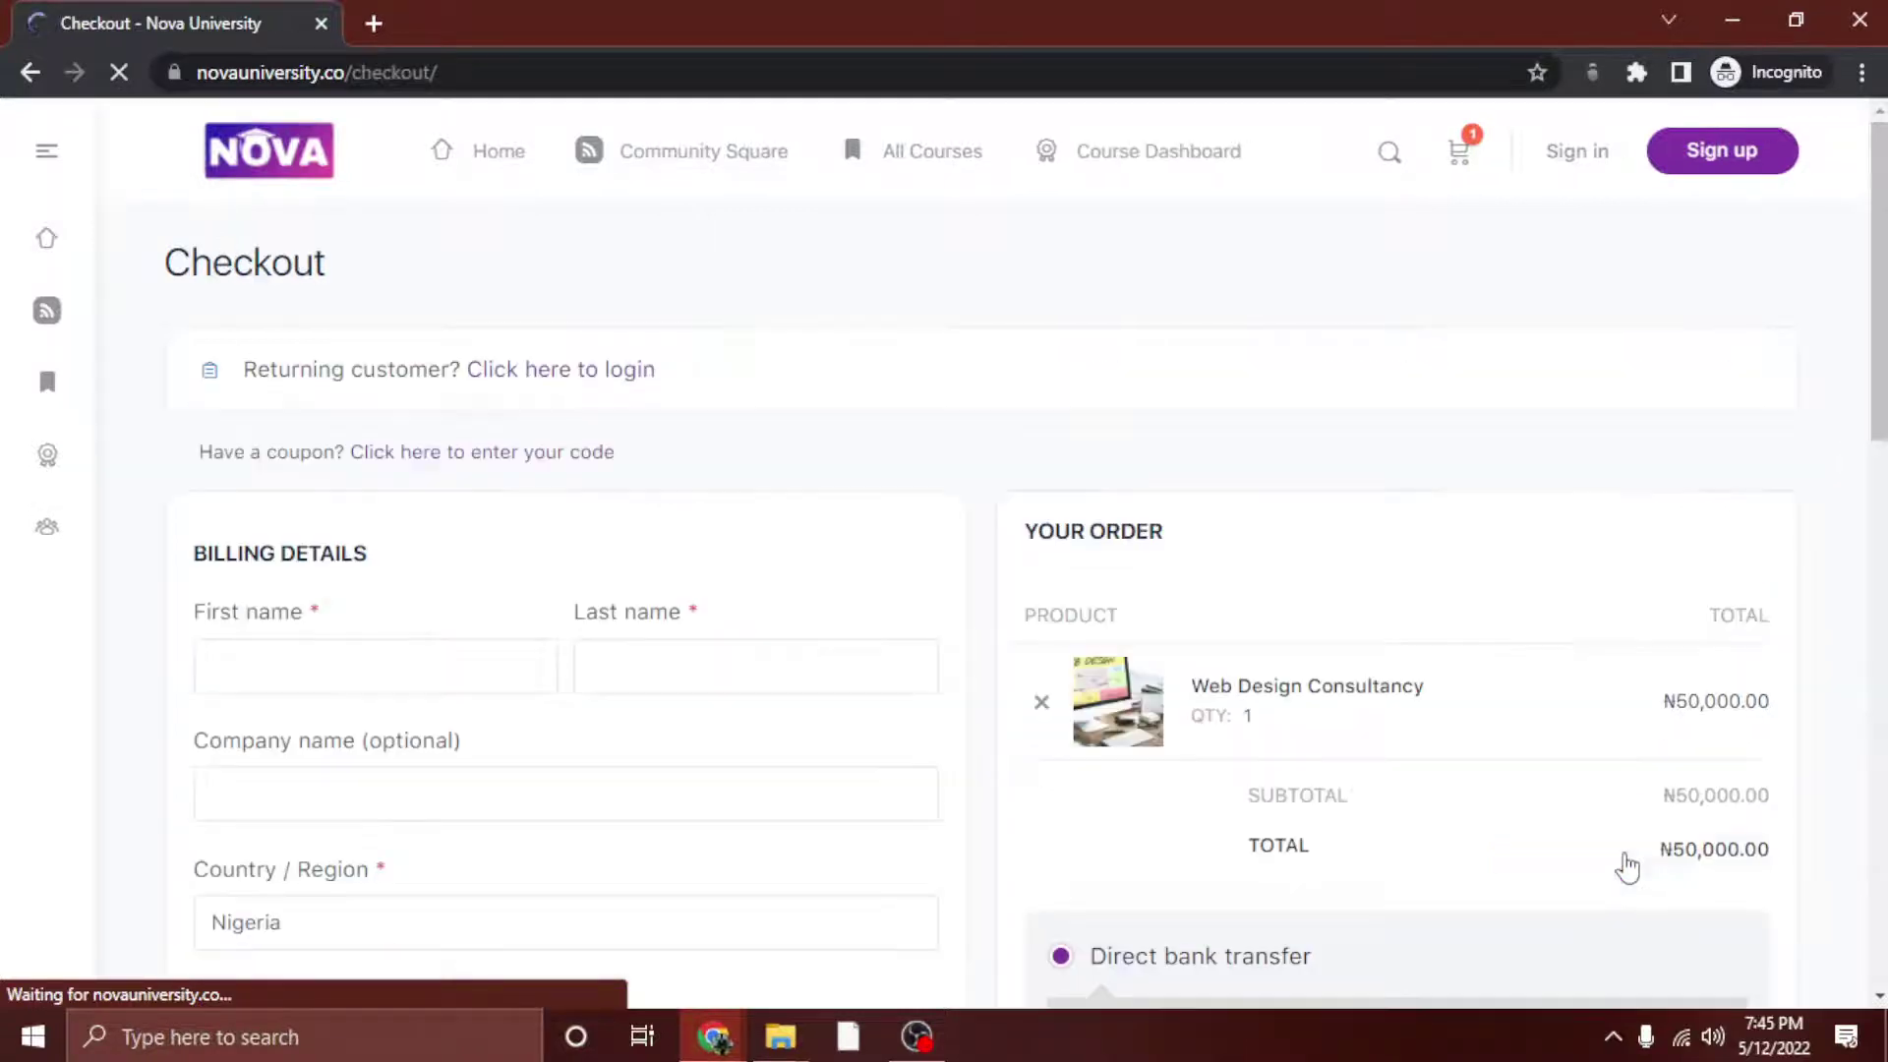
- Fill in the billing form: first name, autofilled saved address, edited email and a new account password
scroll(1176, 822, down, 5)
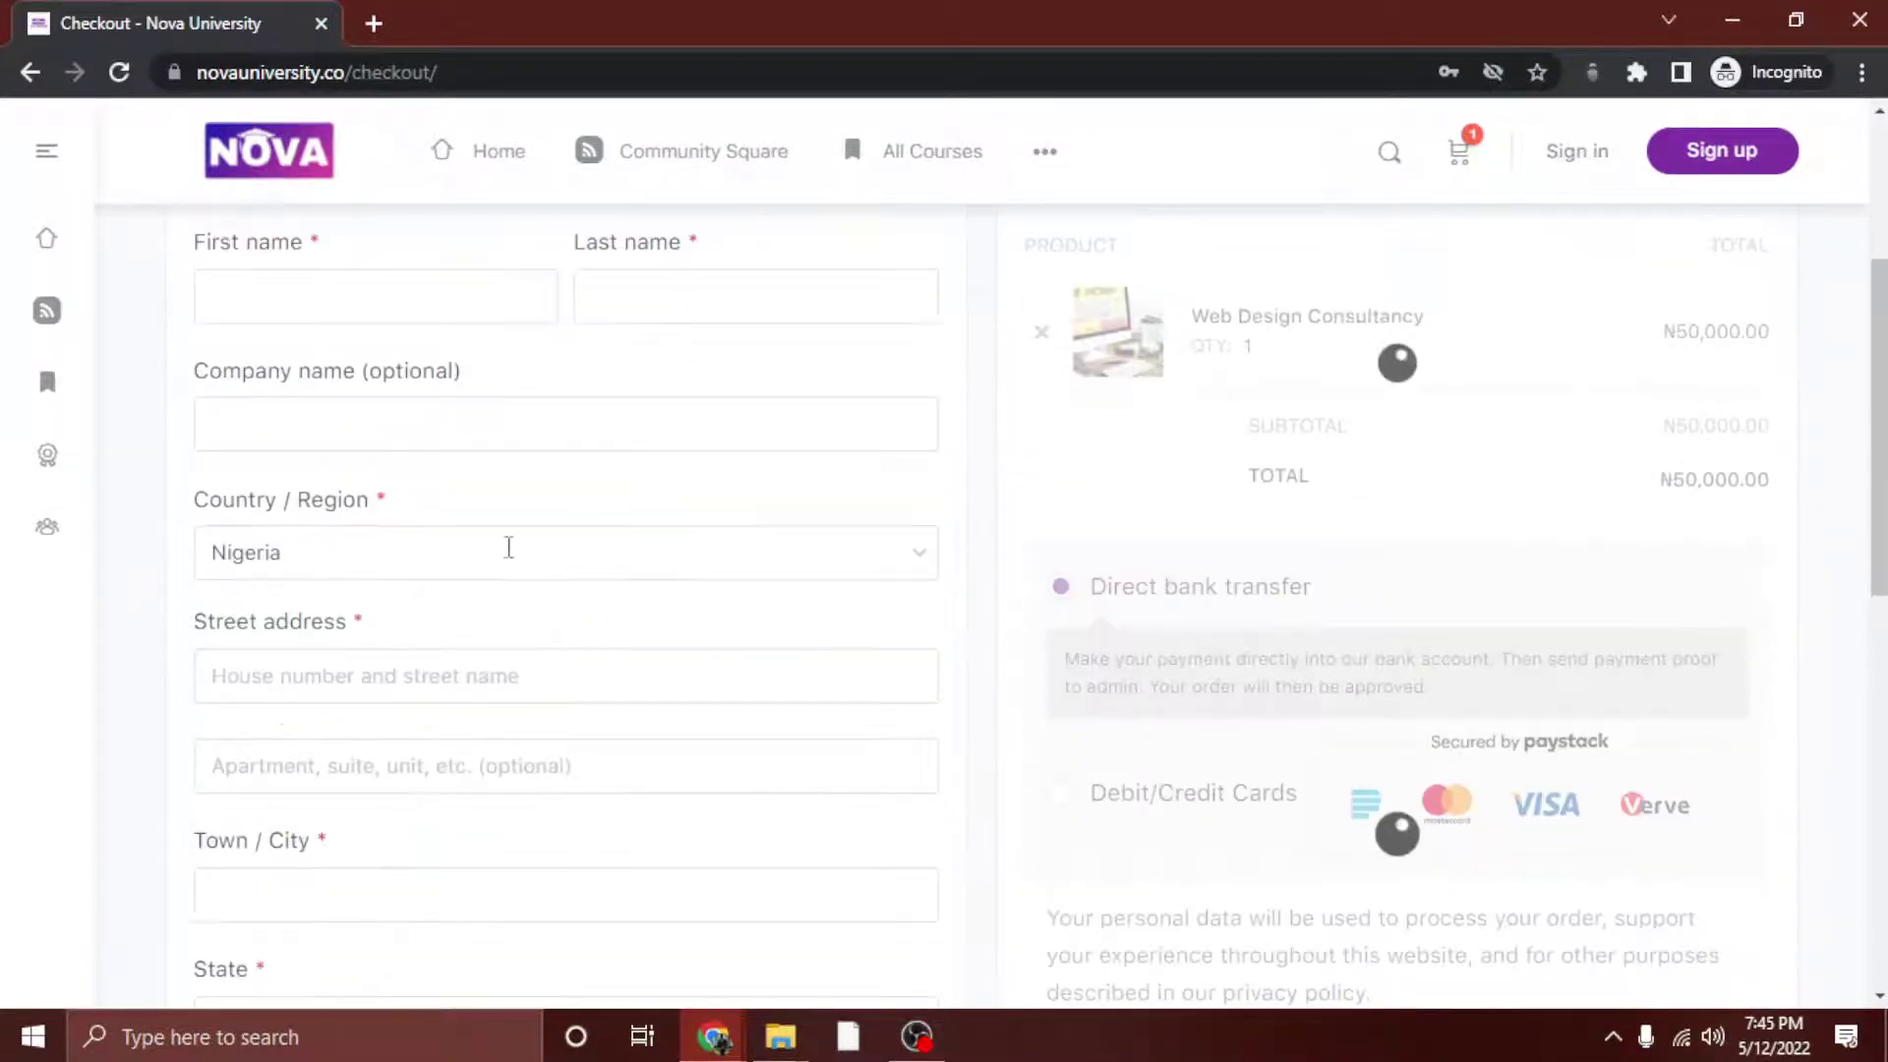
scroll(325, 442, up, 2)
click(390, 353)
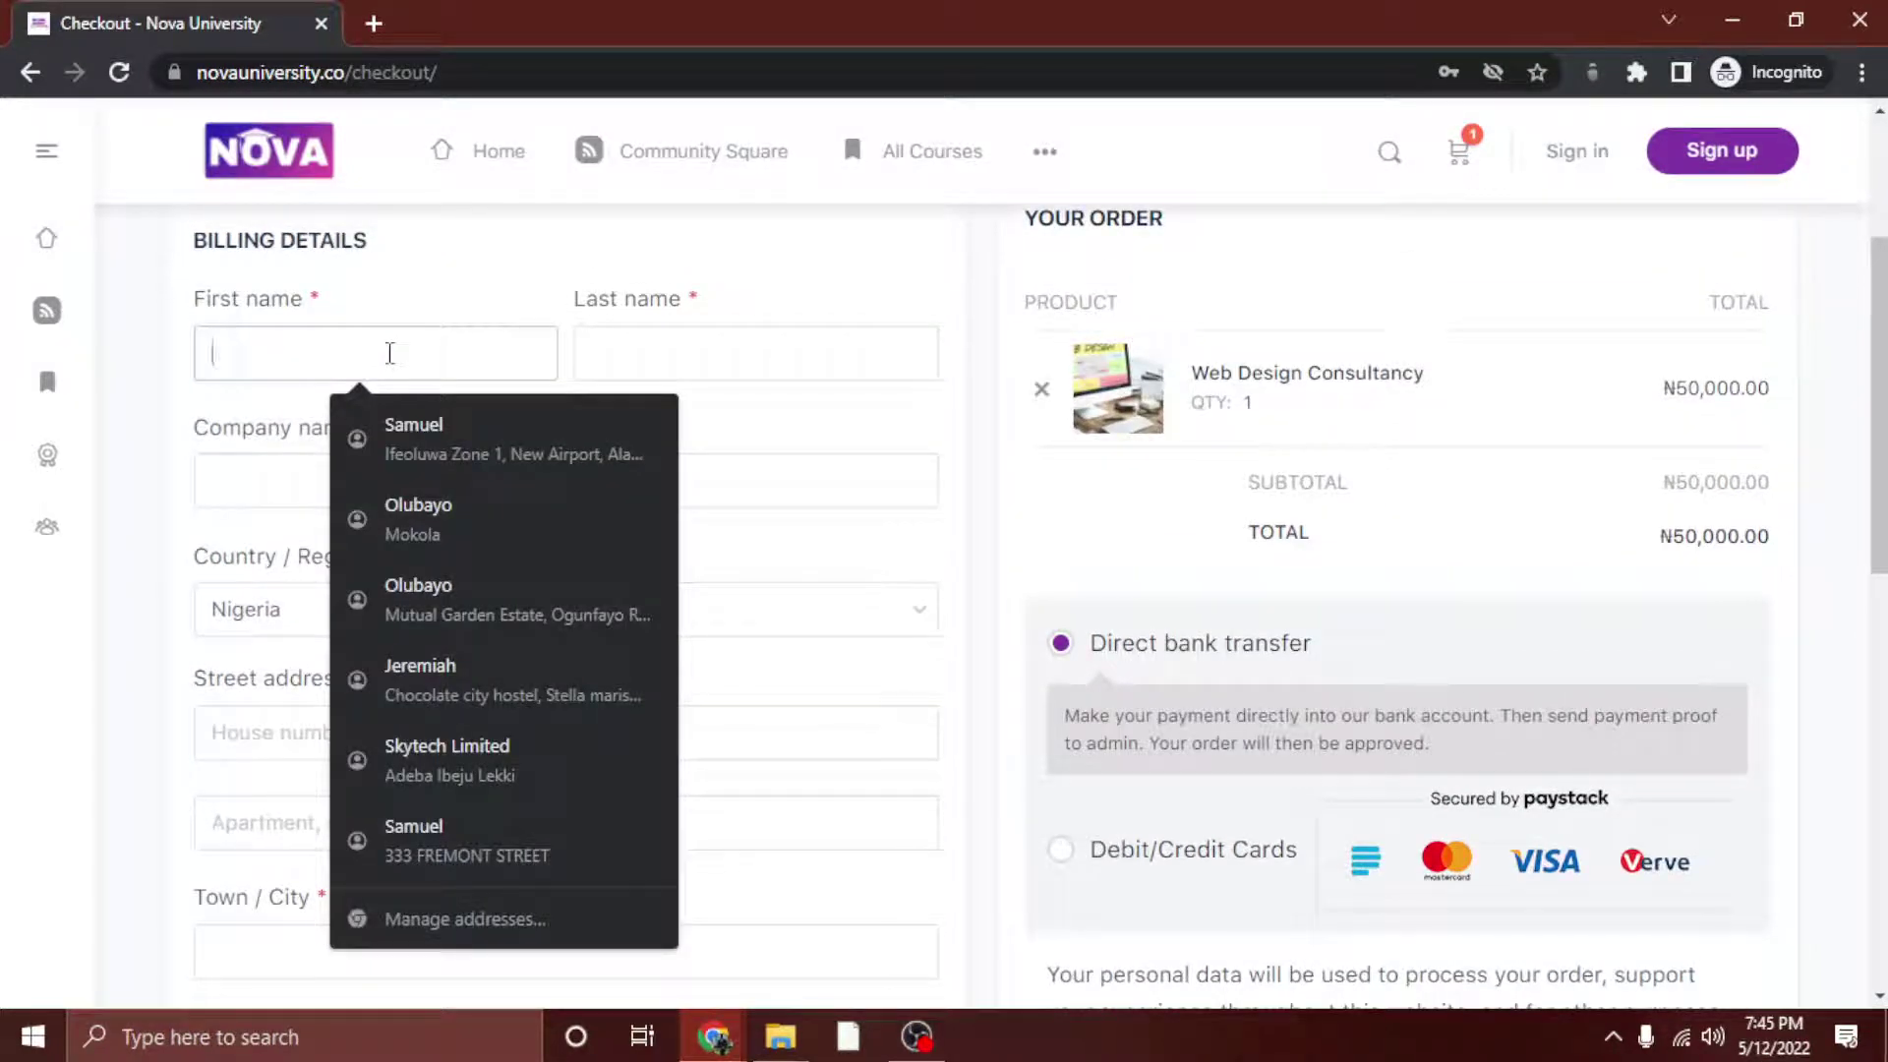
text(My)
key(BackSpace)
key(BackSpace)
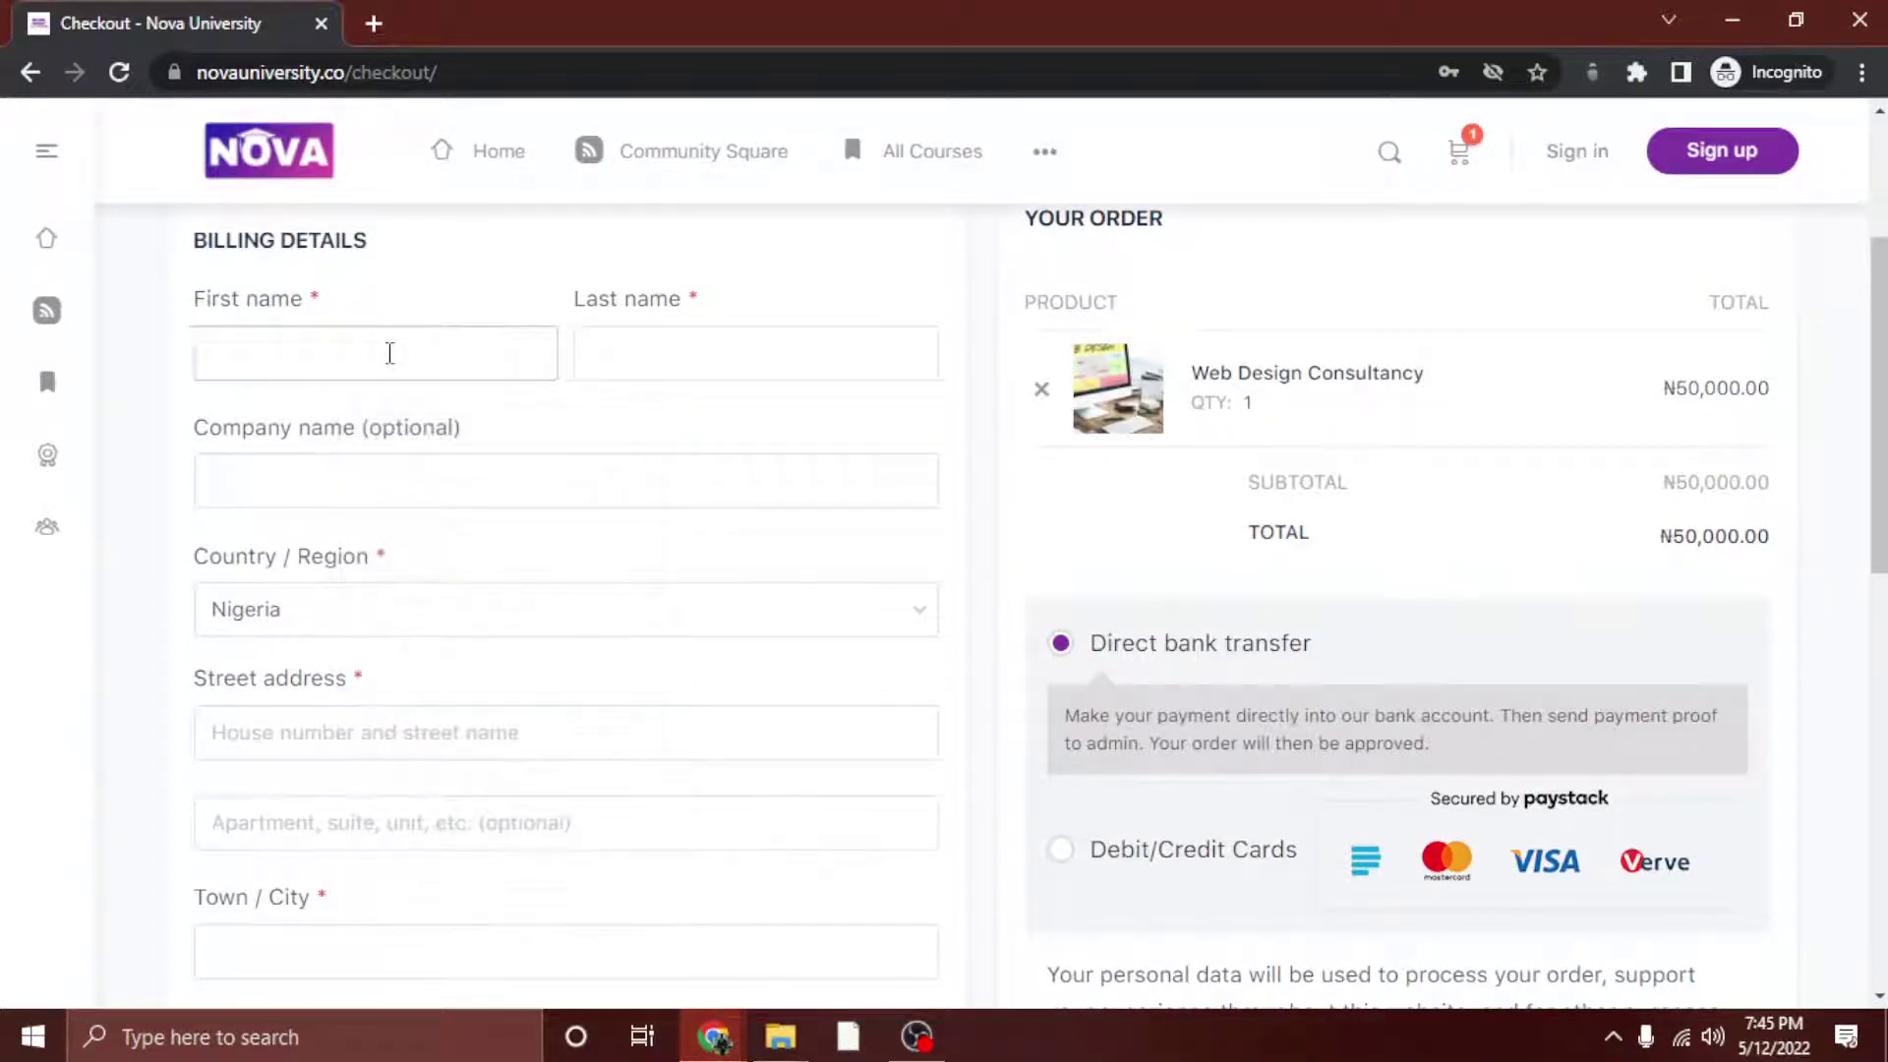
text(sam)
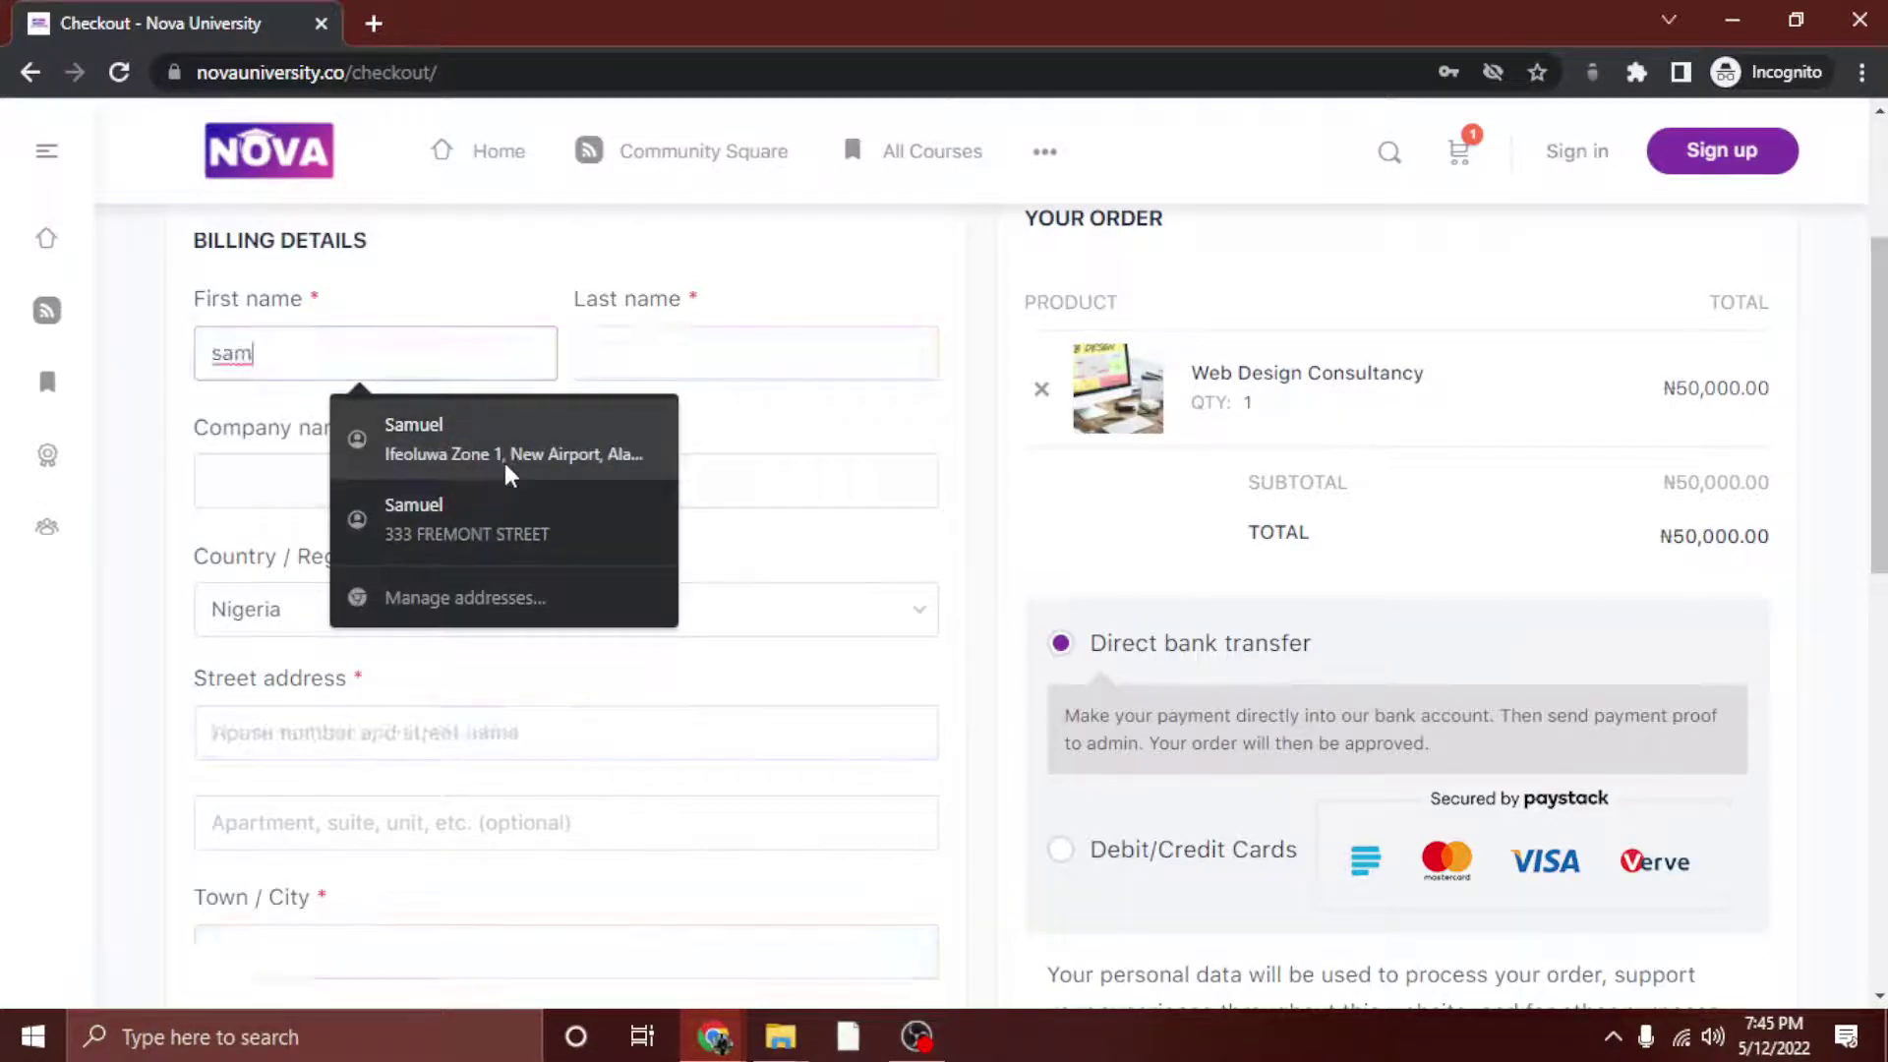
click(508, 460)
scroll(421, 544, down, 5)
scroll(436, 657, down, 3)
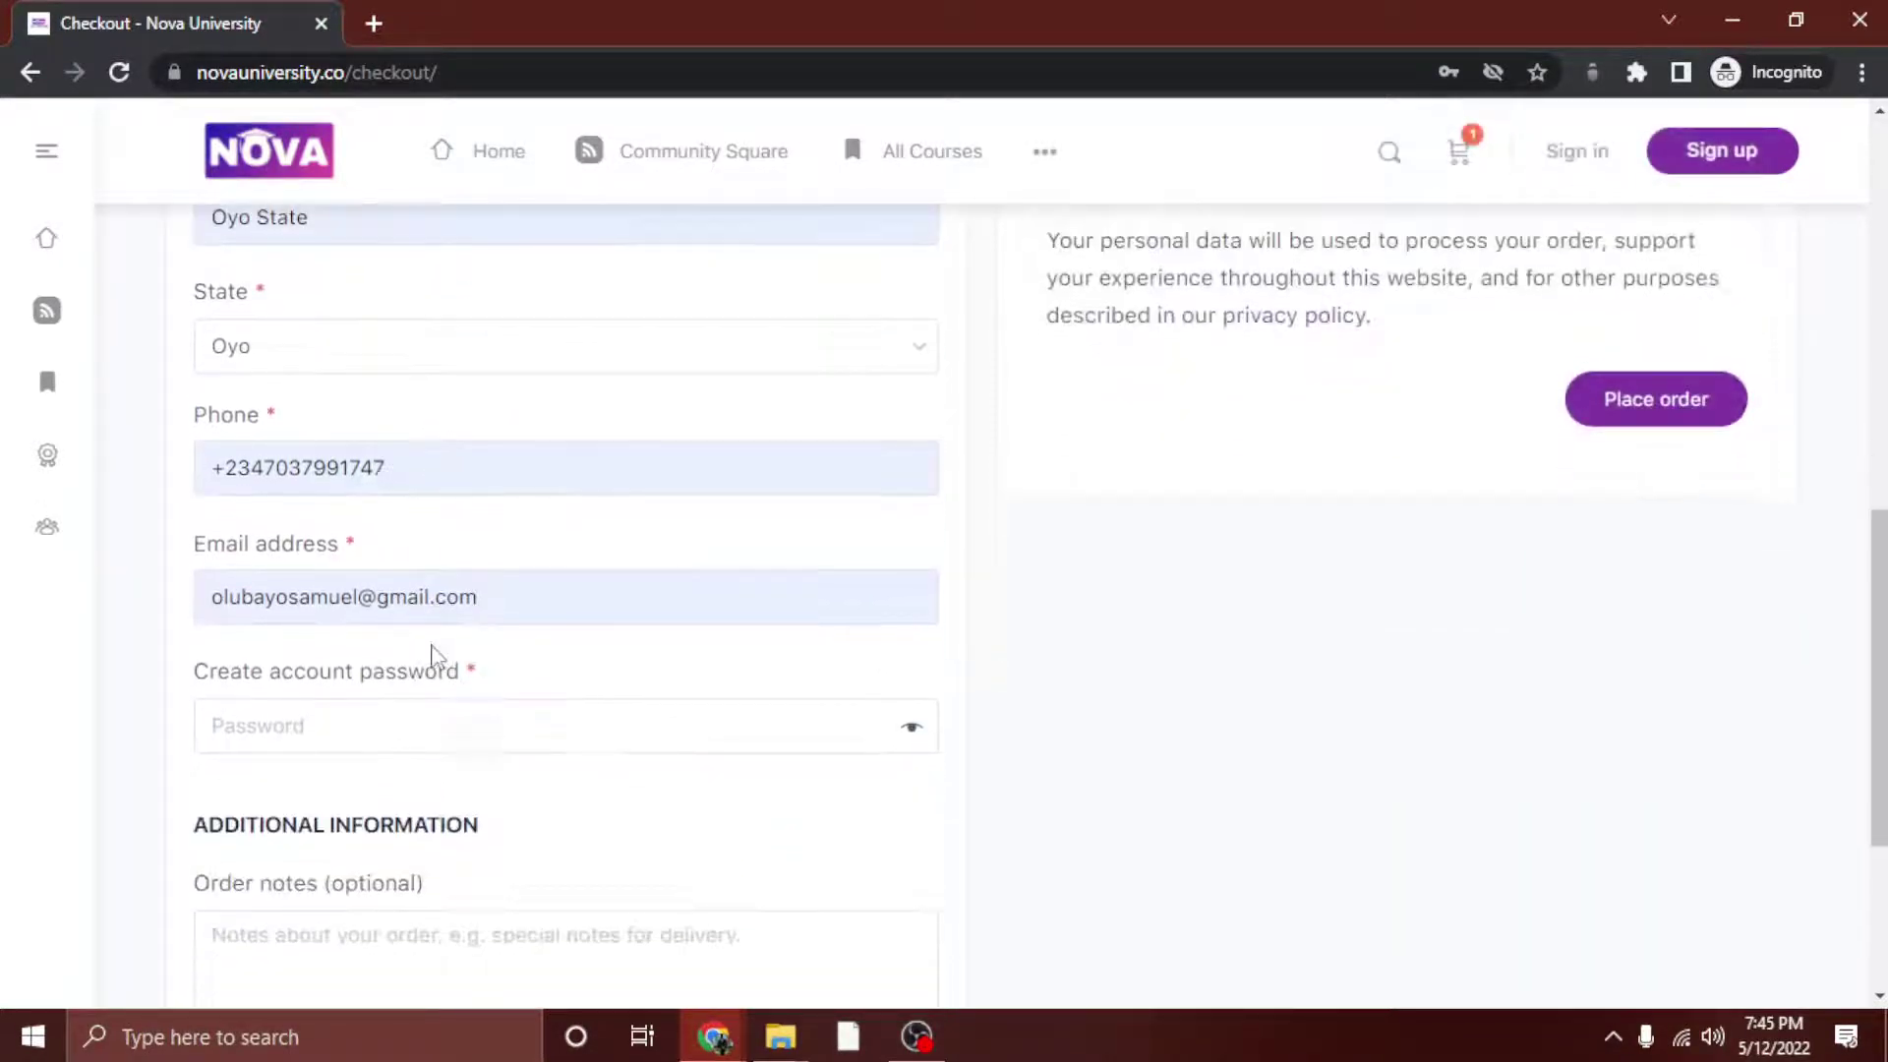
click(361, 523)
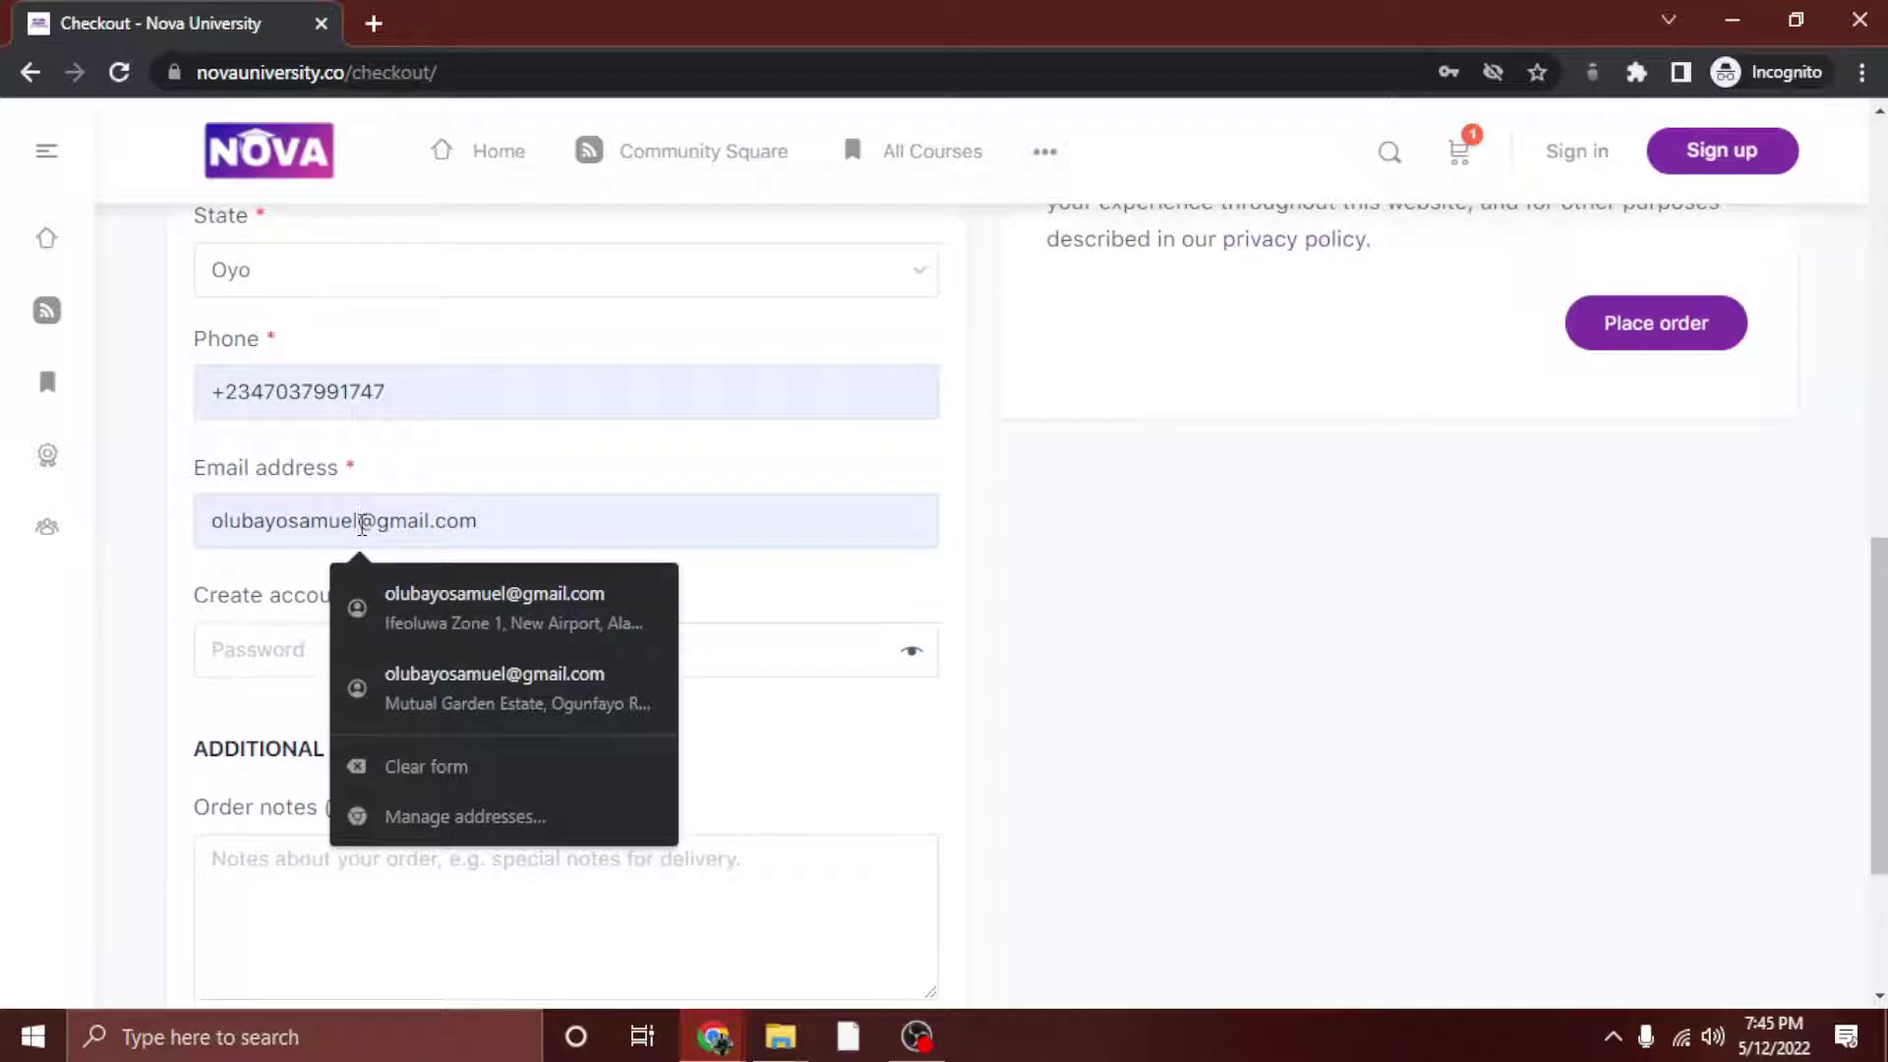
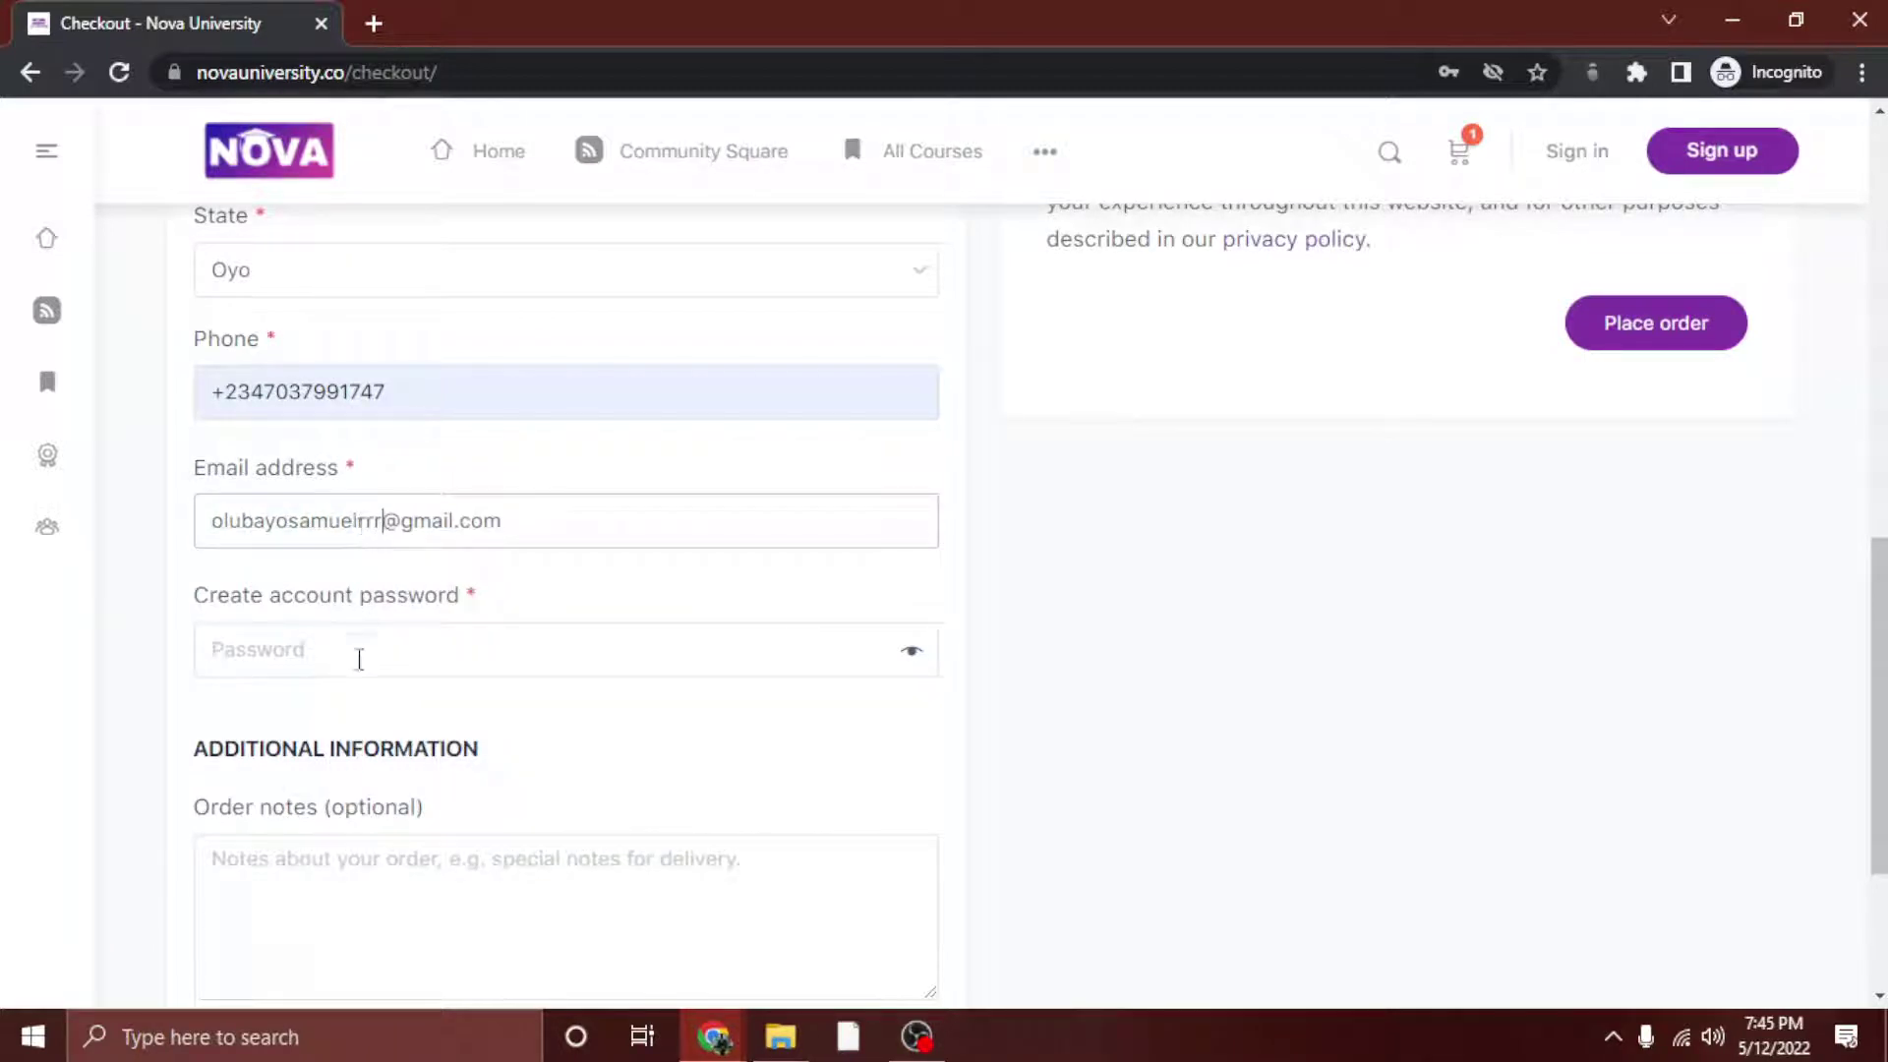
click(359, 658)
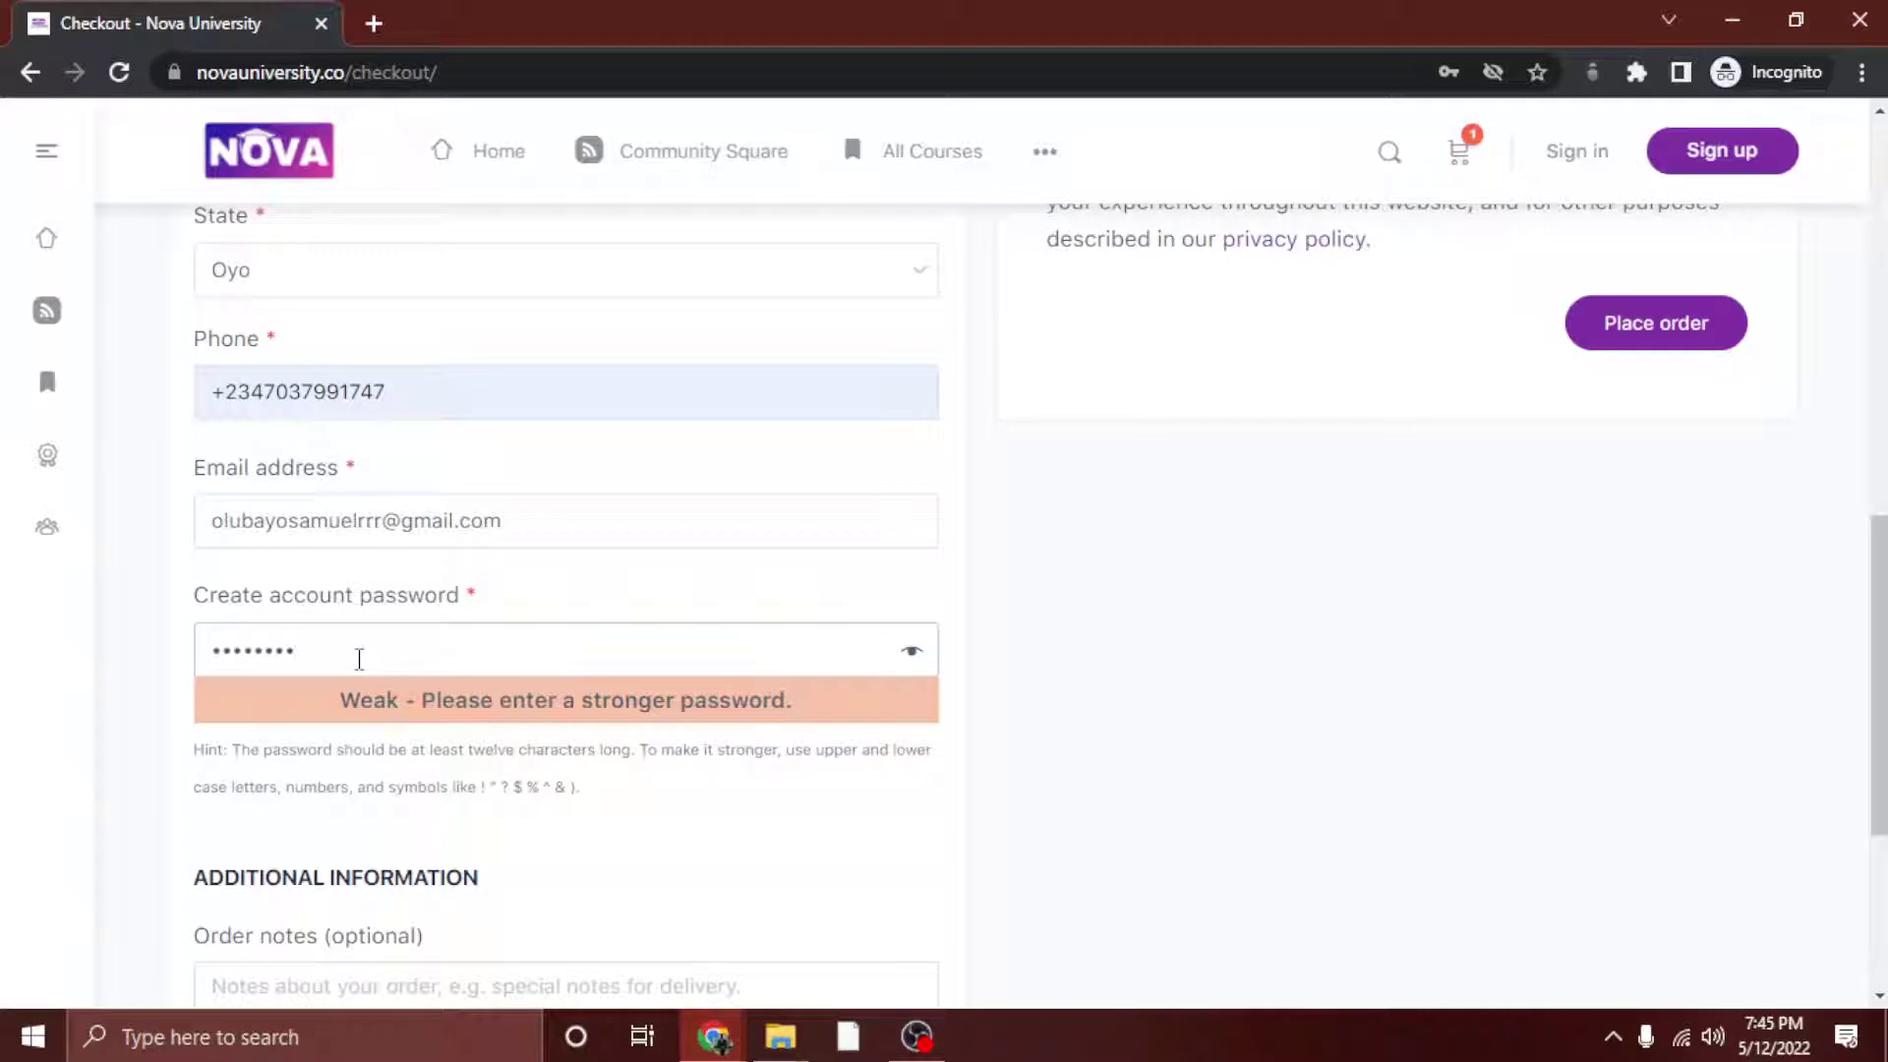
- Keep Direct bank transfer as the payment method and place the ₦50,000.00 order
scroll(361, 660, down, 4)
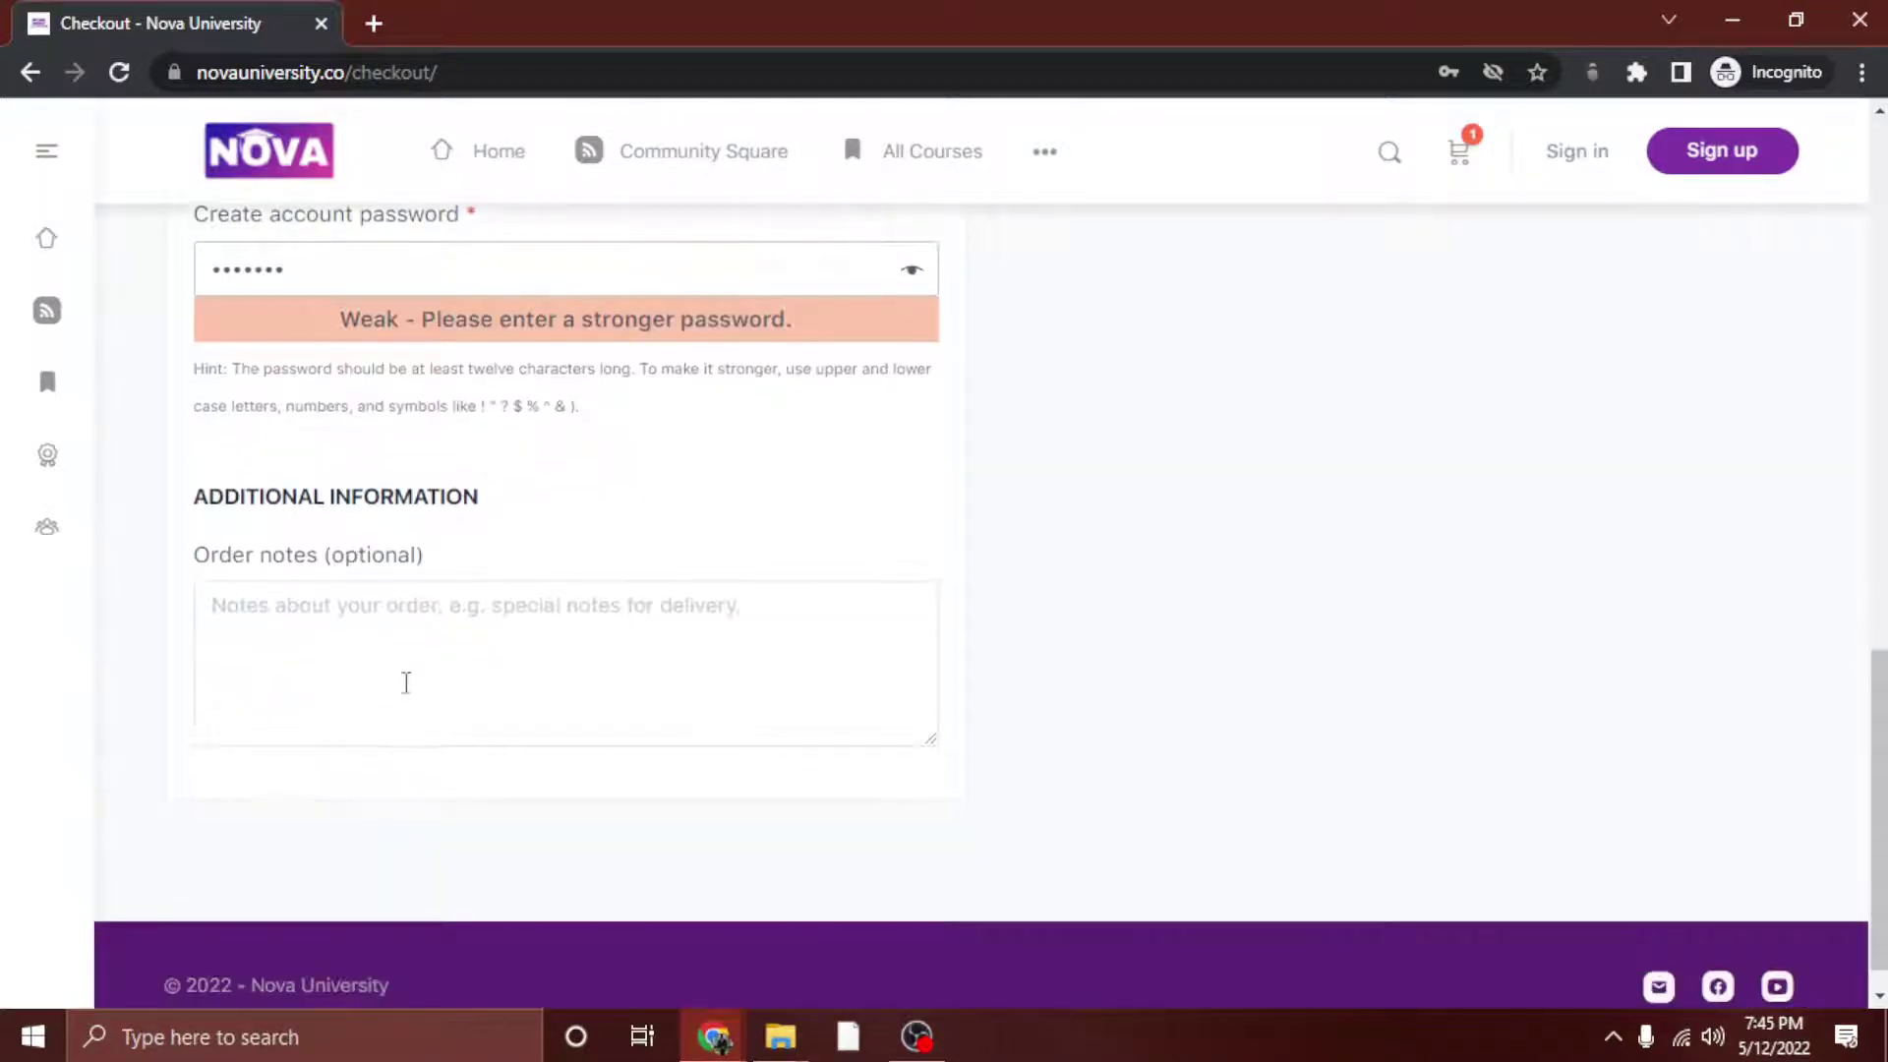
scroll(535, 673, up, 9)
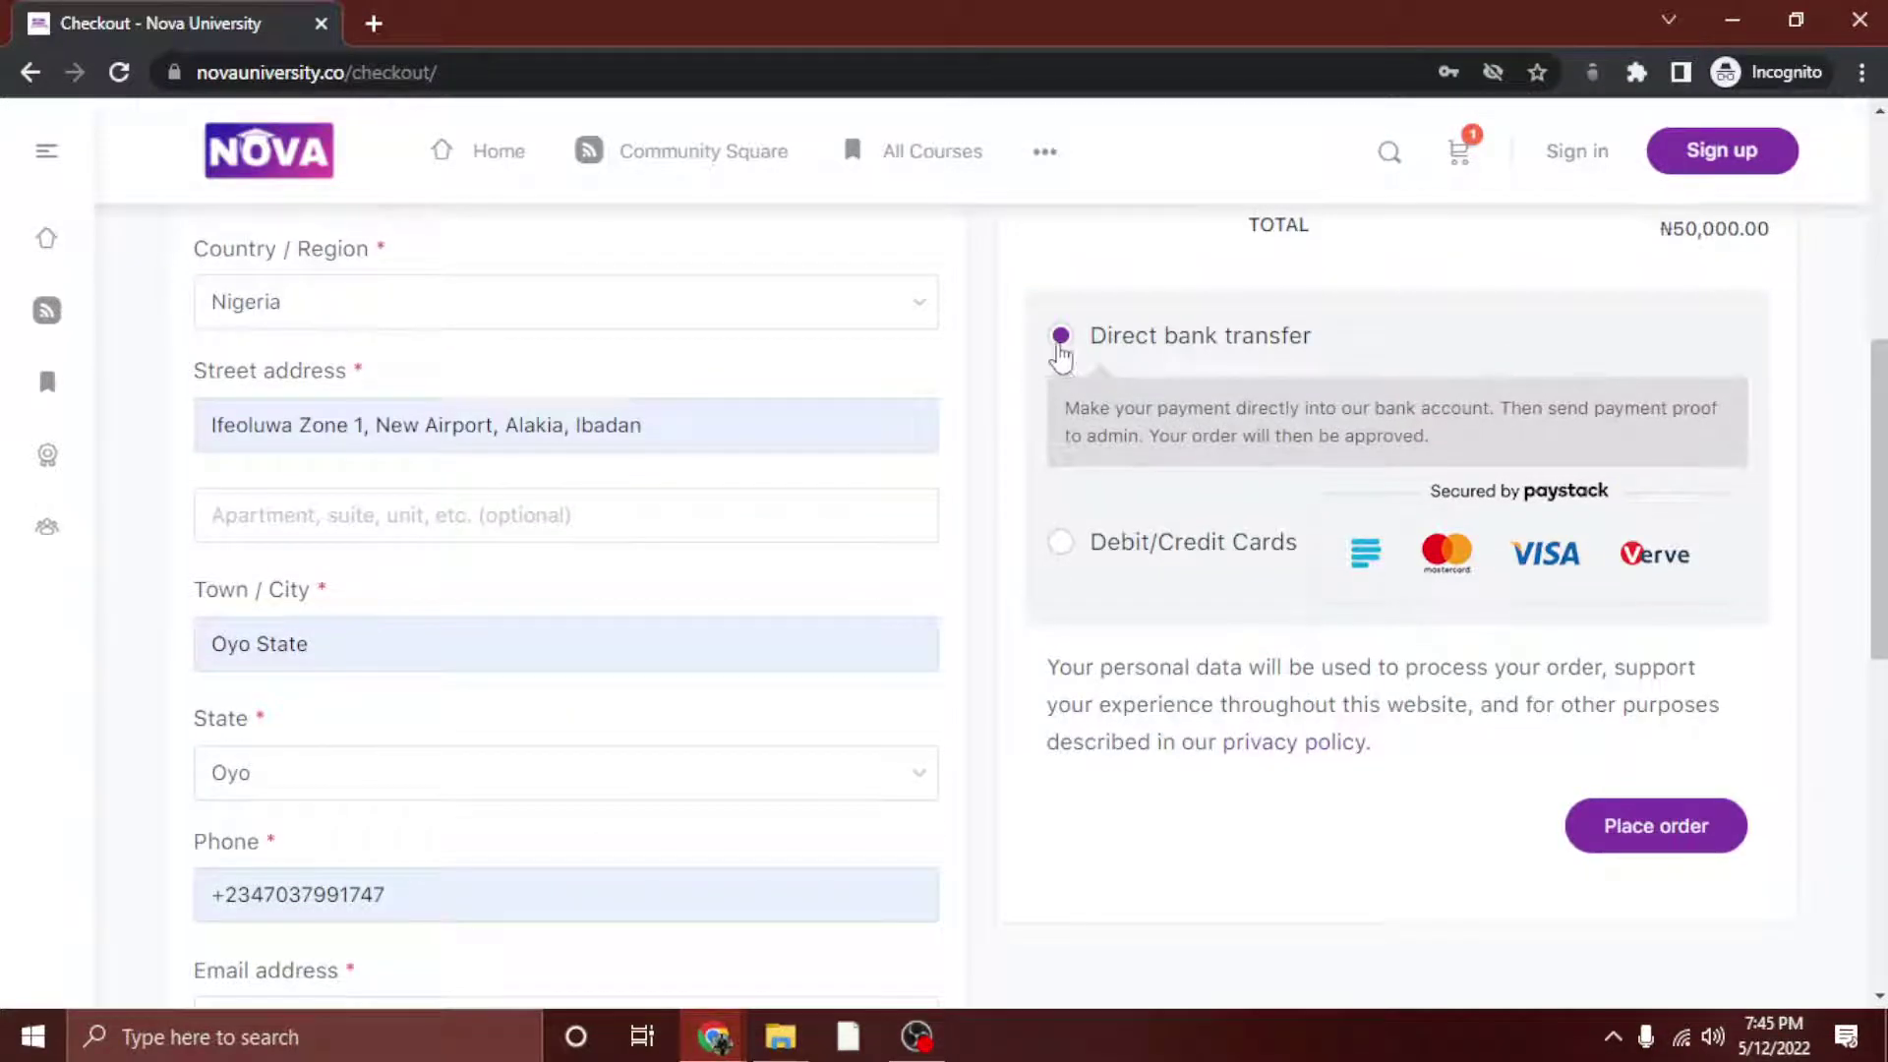
click(1062, 547)
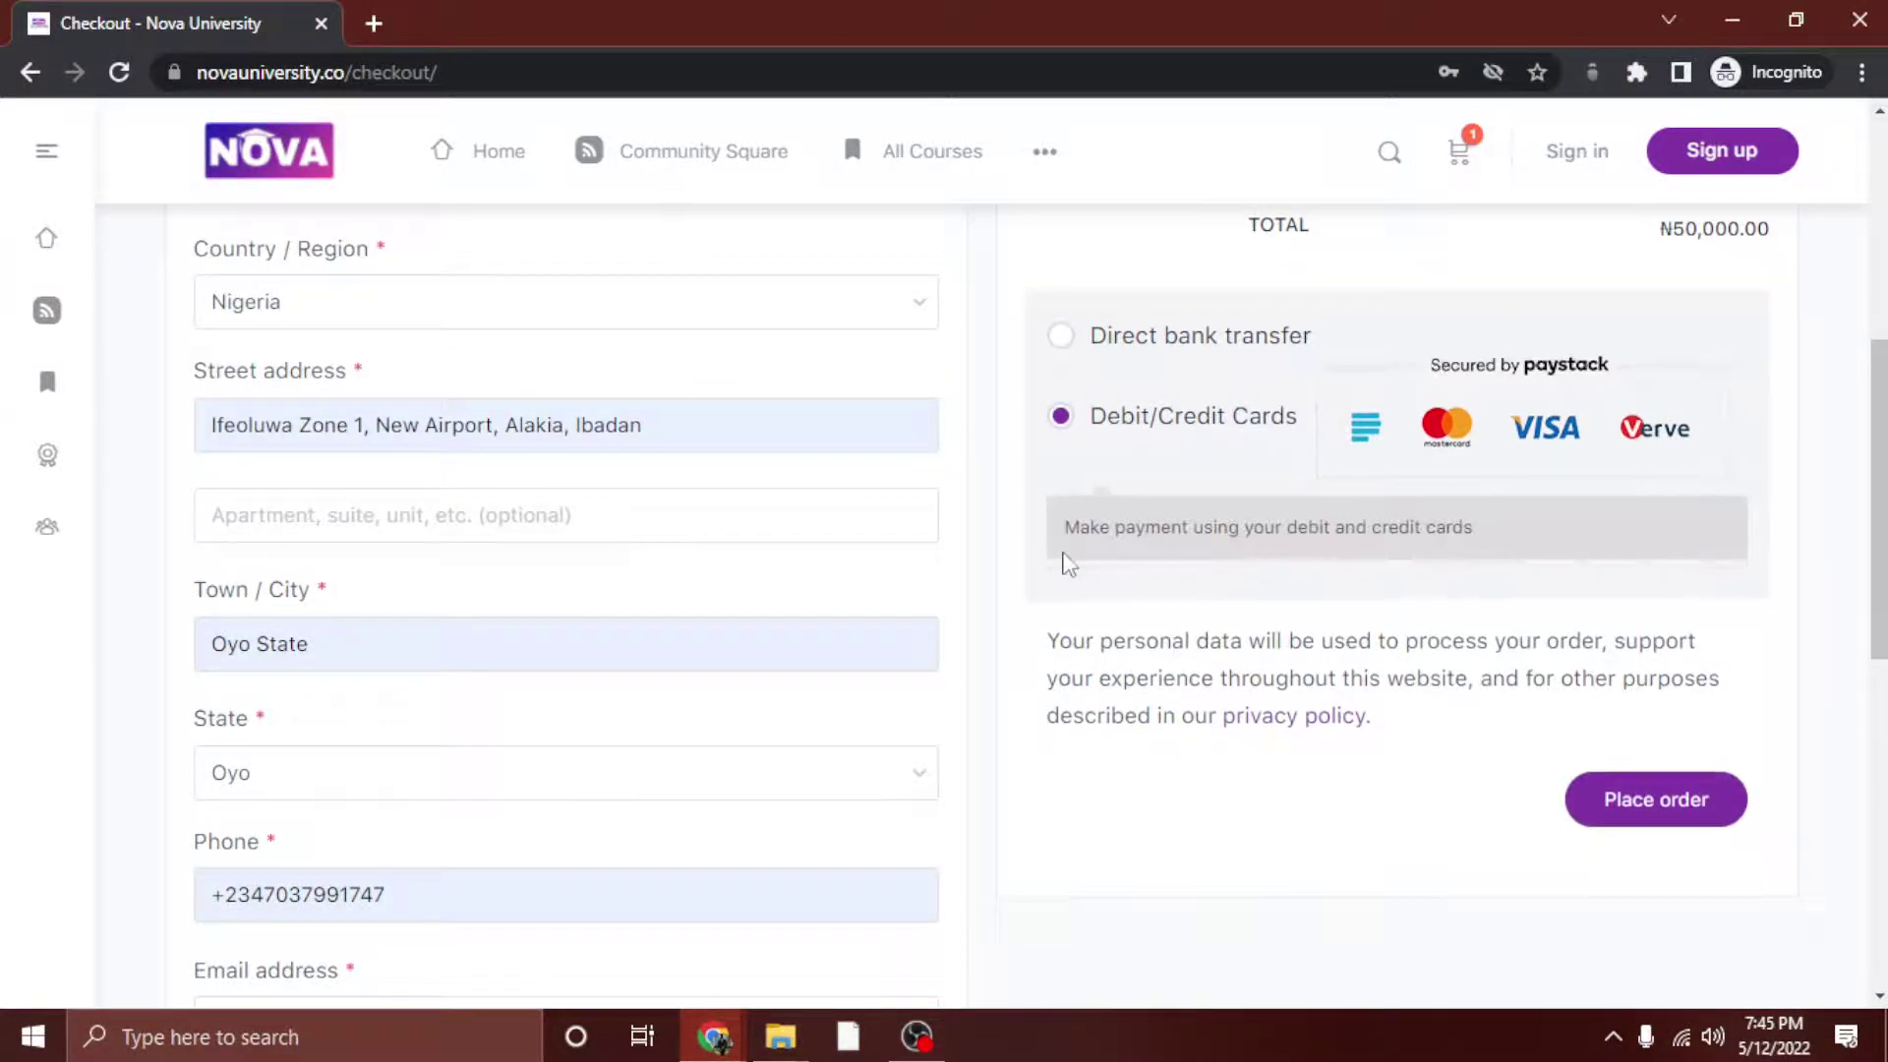
click(1072, 346)
scroll(1071, 350, up, 1)
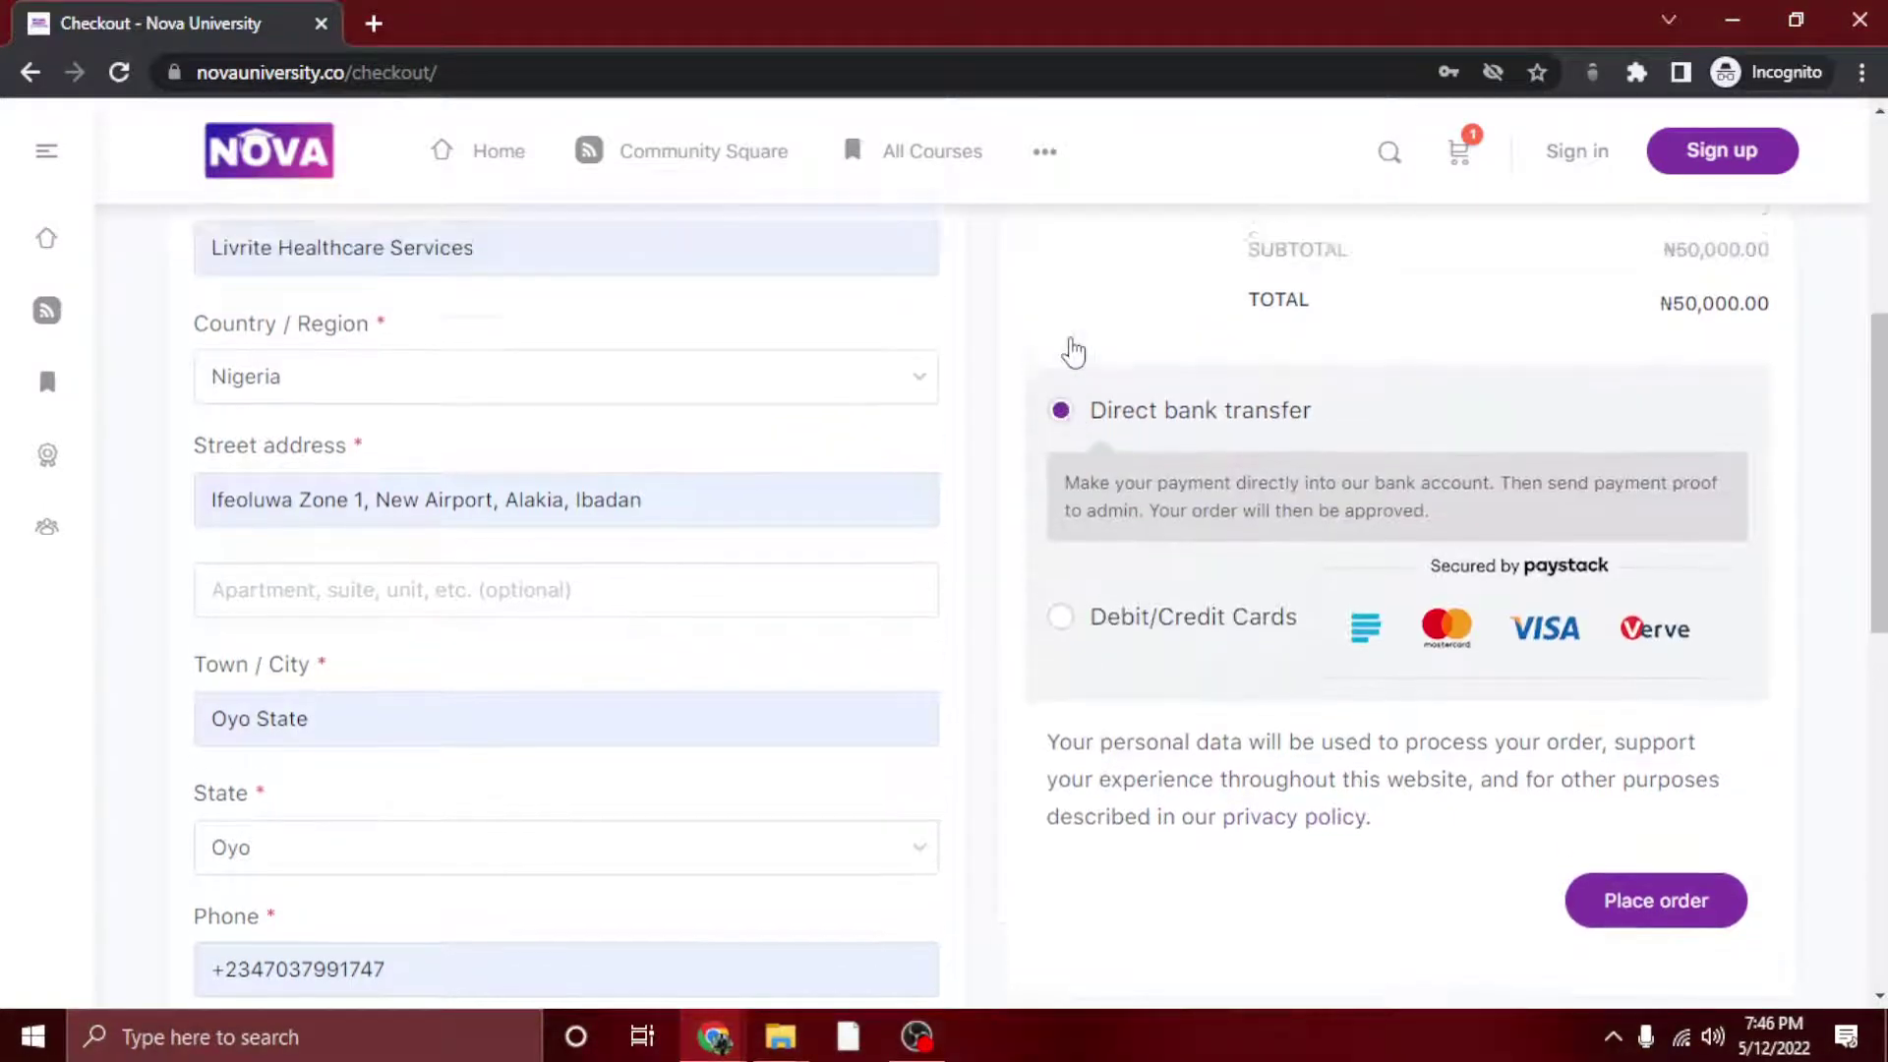
scroll(1072, 351, up, 5)
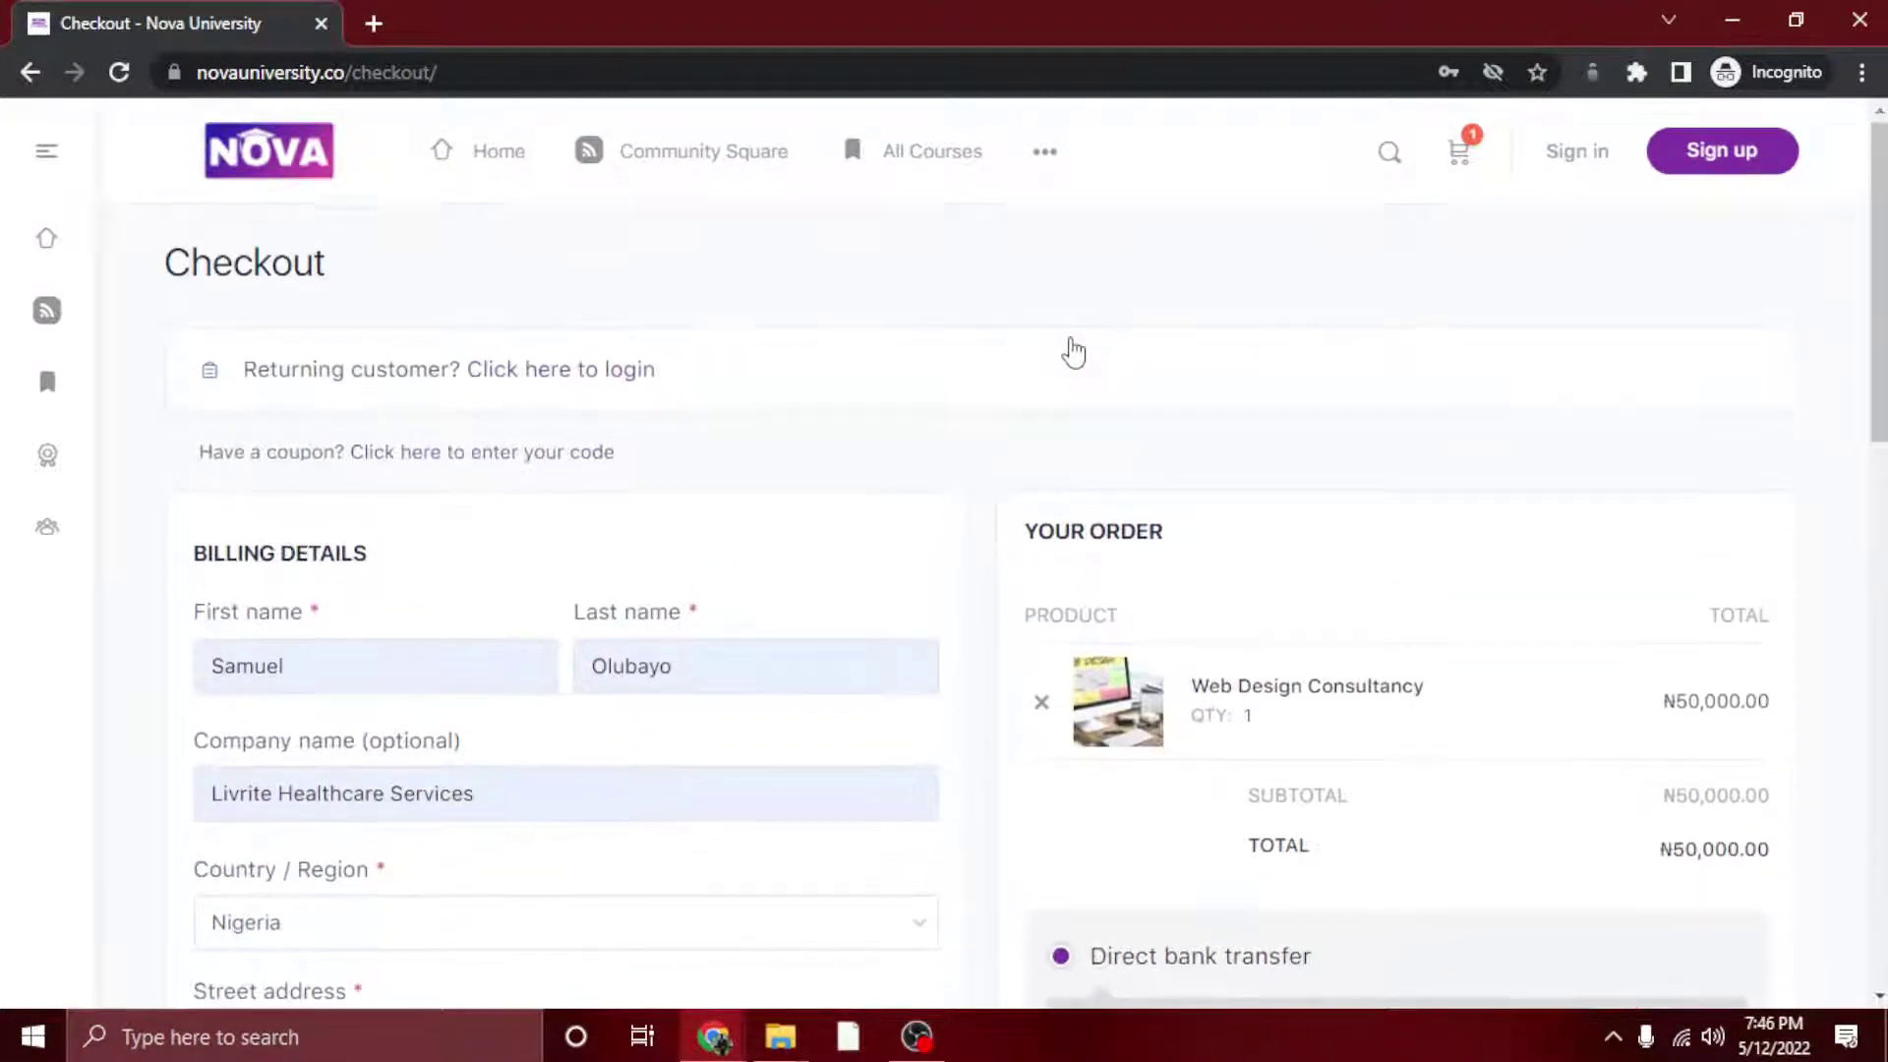
scroll(1073, 351, down, 4)
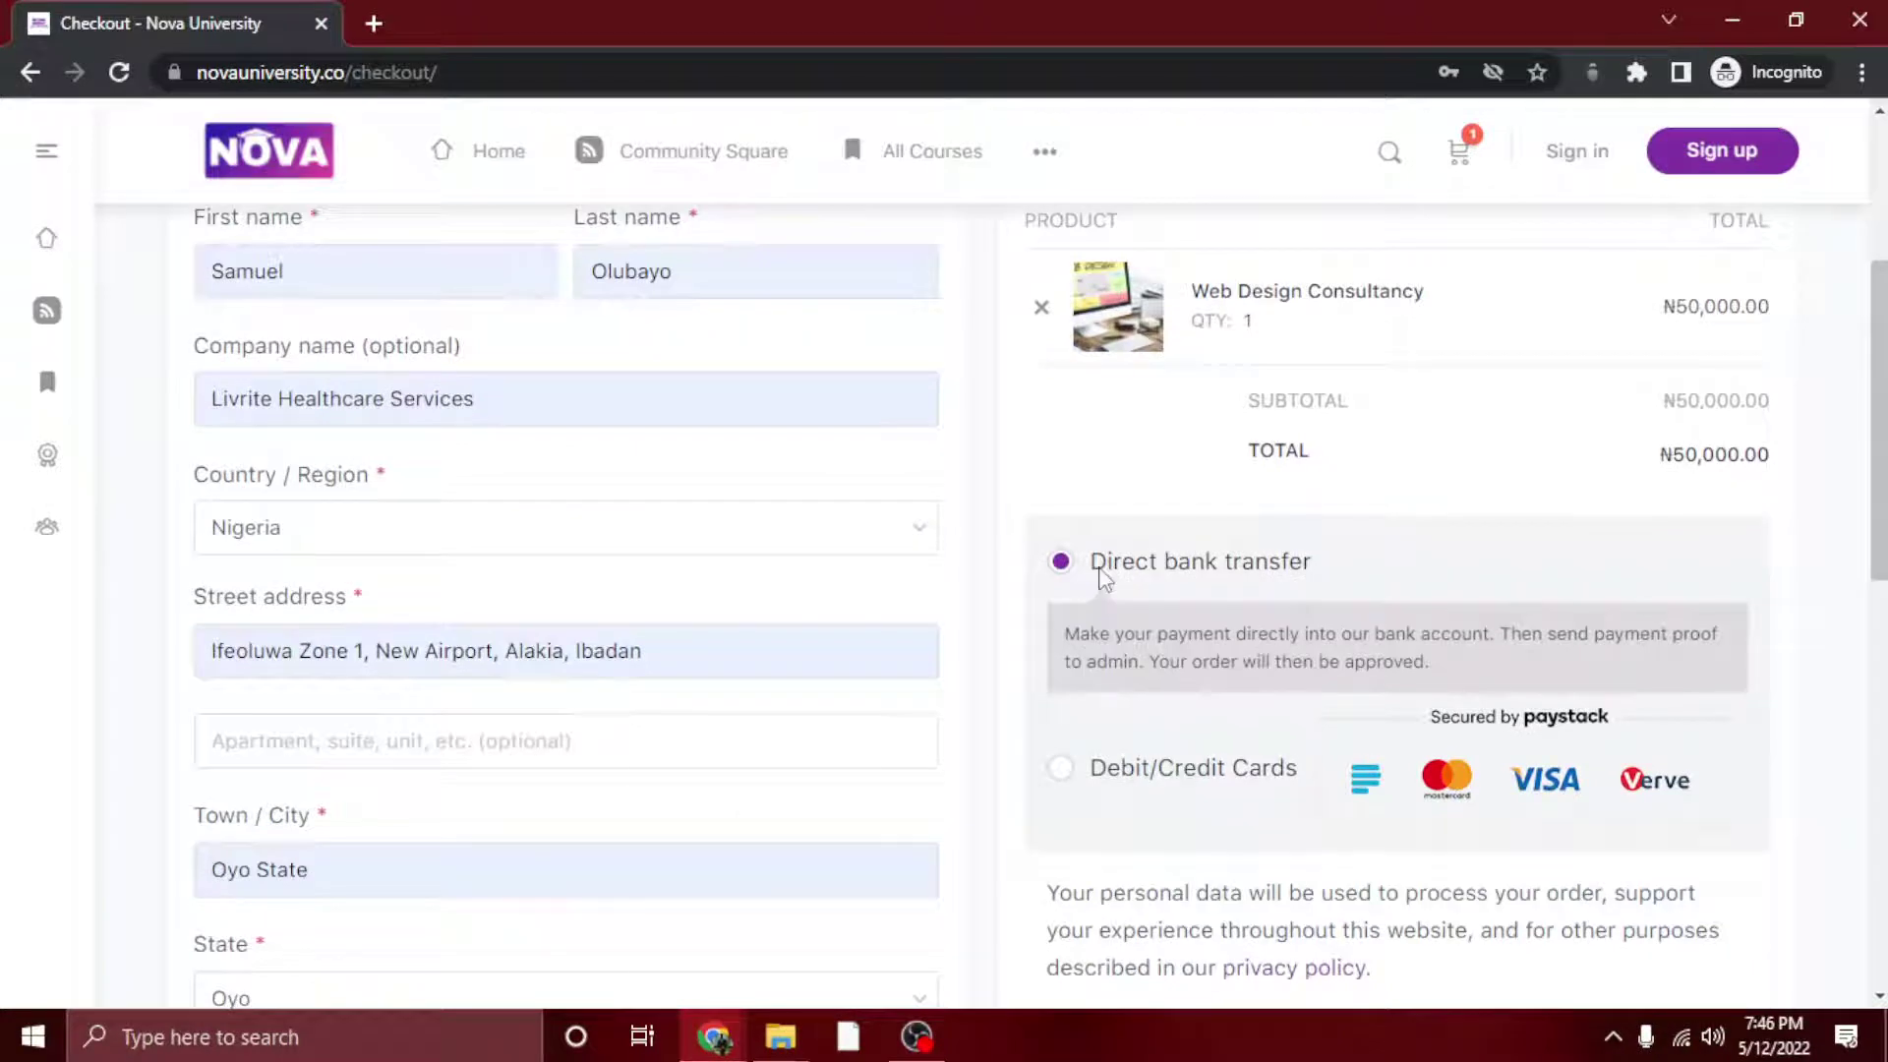
scroll(1101, 575, down, 5)
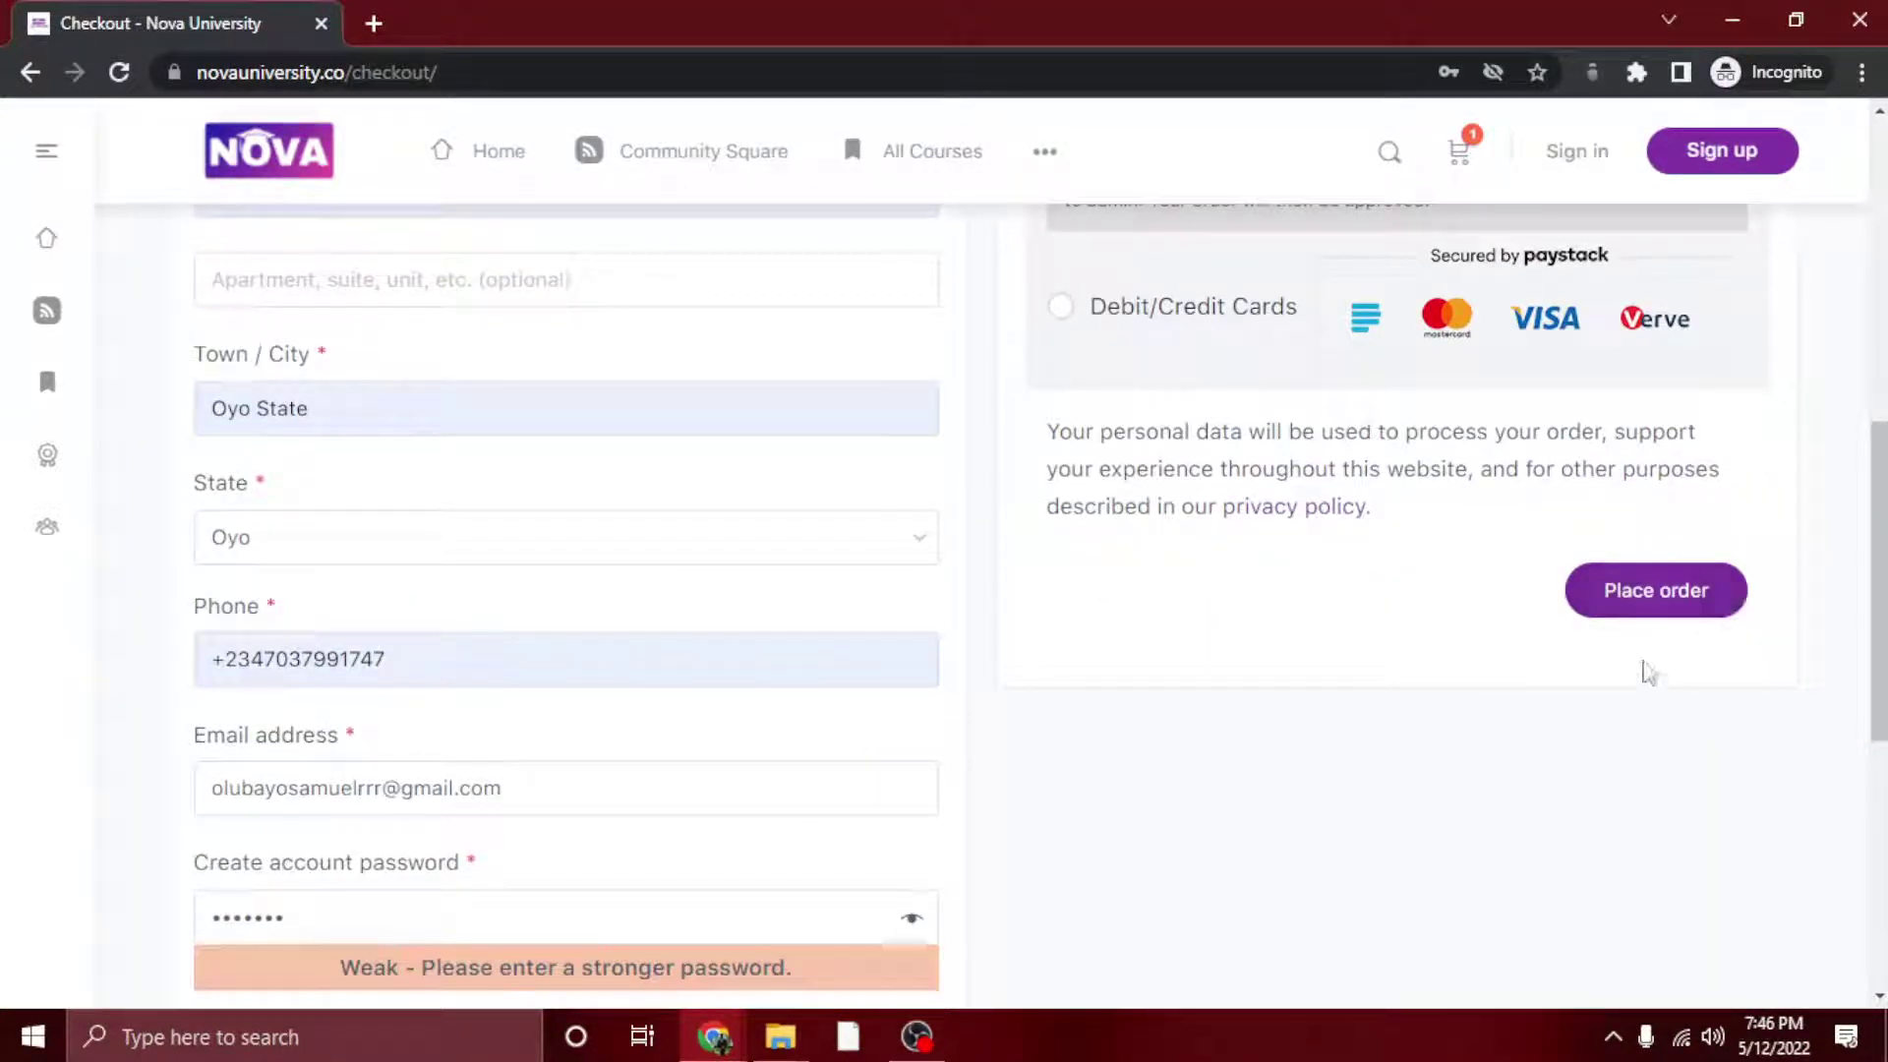
click(1667, 603)
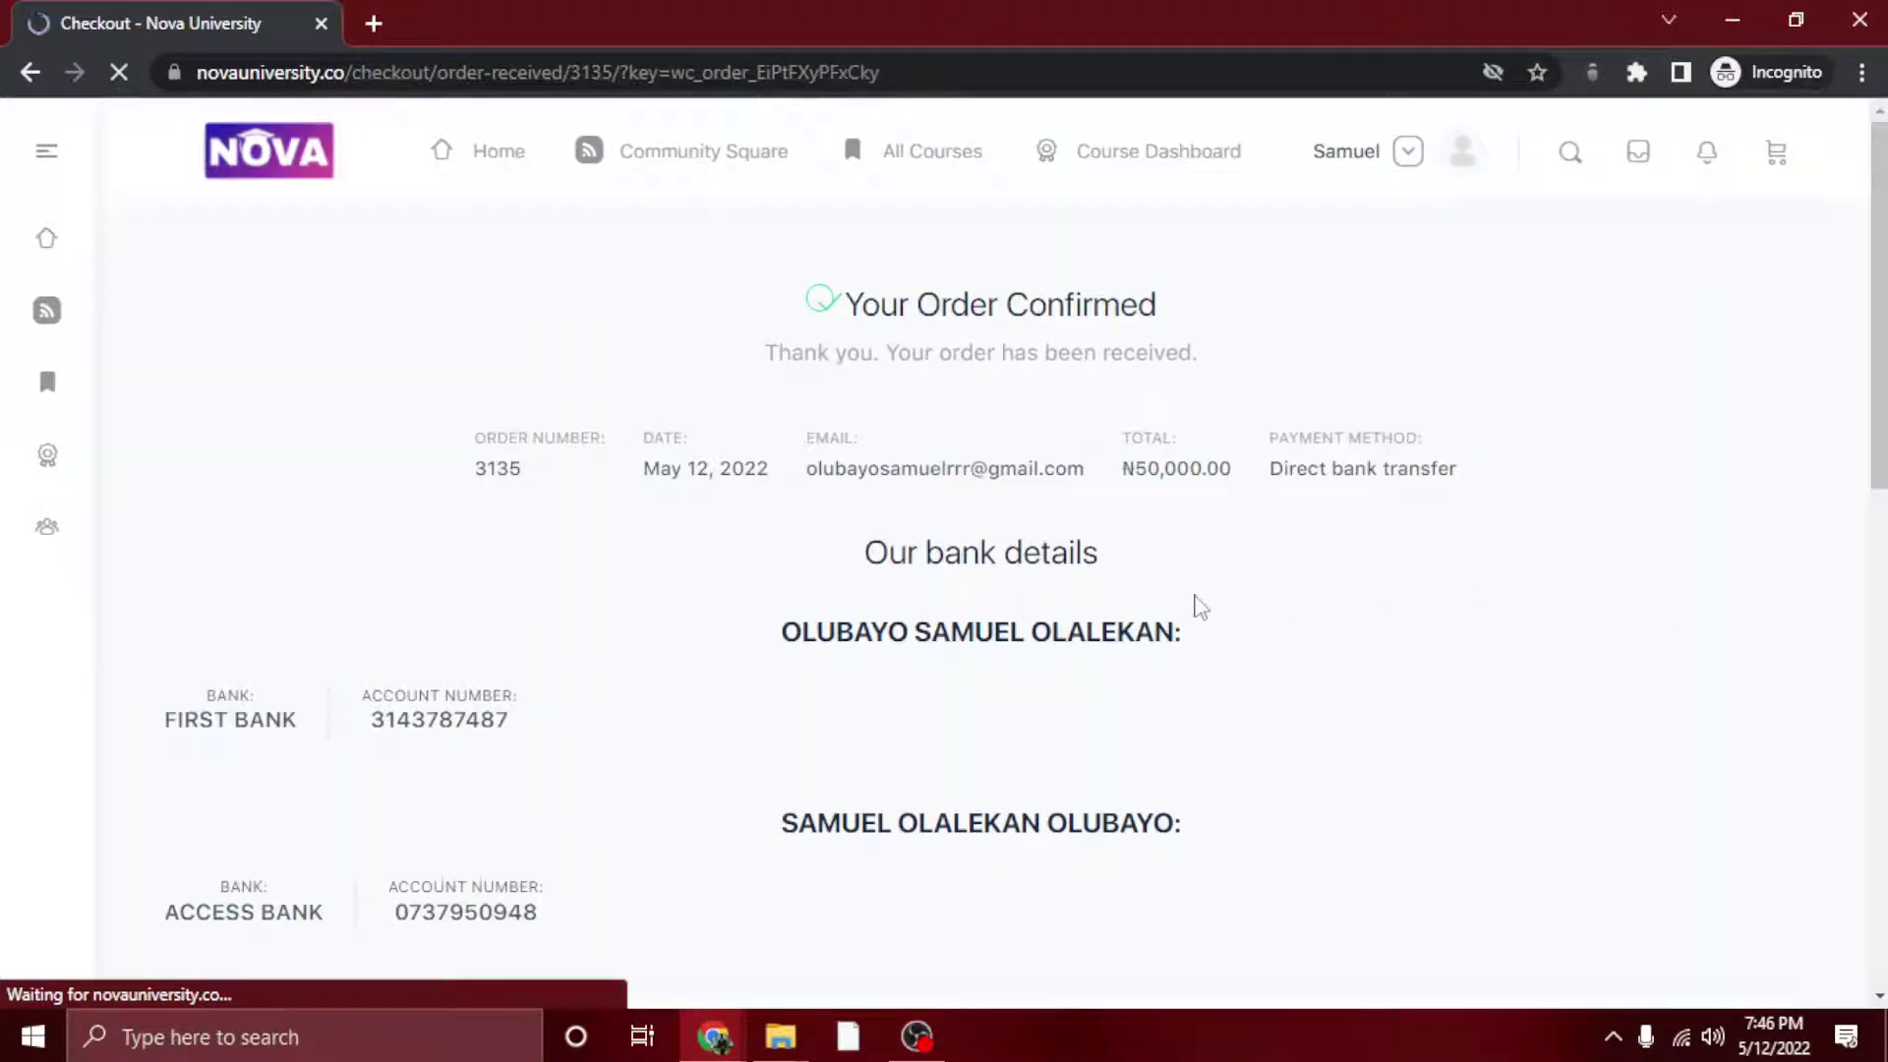
- Review the order-received bank and order details, then bring up Chrome's open windows
scroll(1200, 606, down, 2)
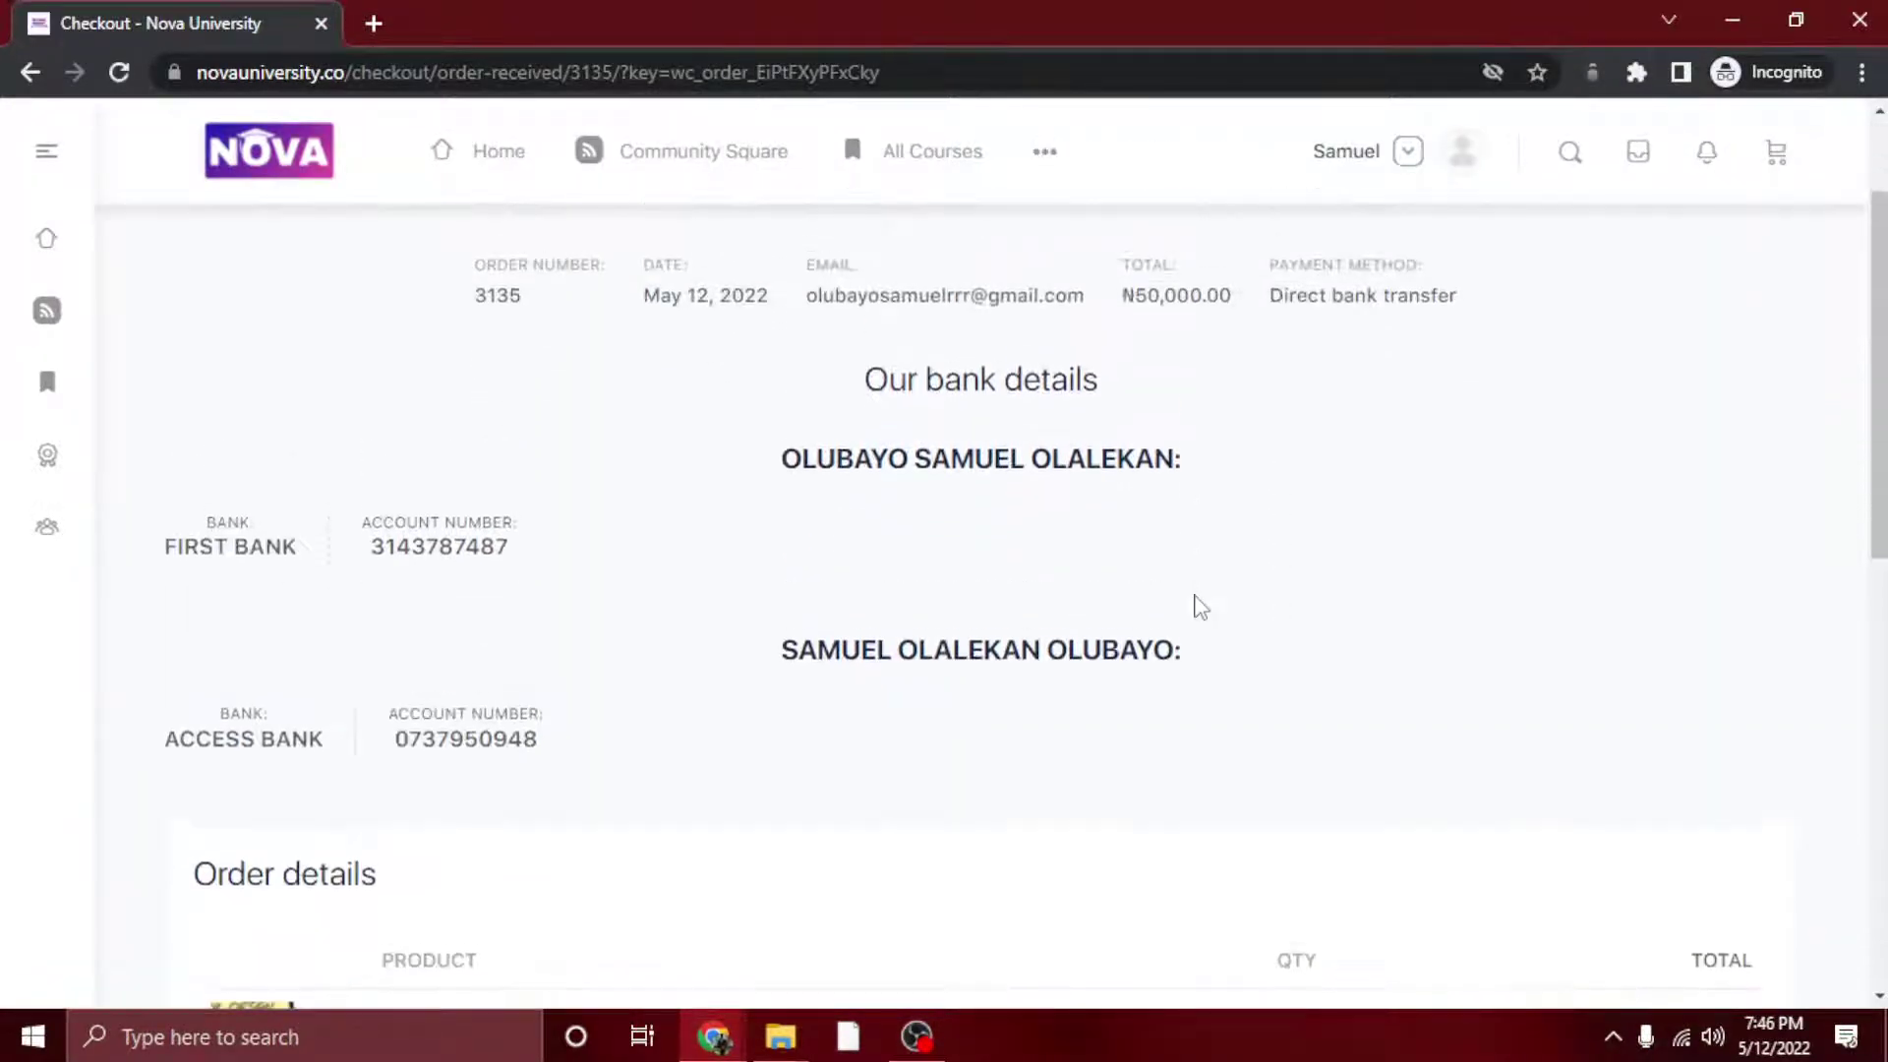
scroll(1200, 607, down, 1)
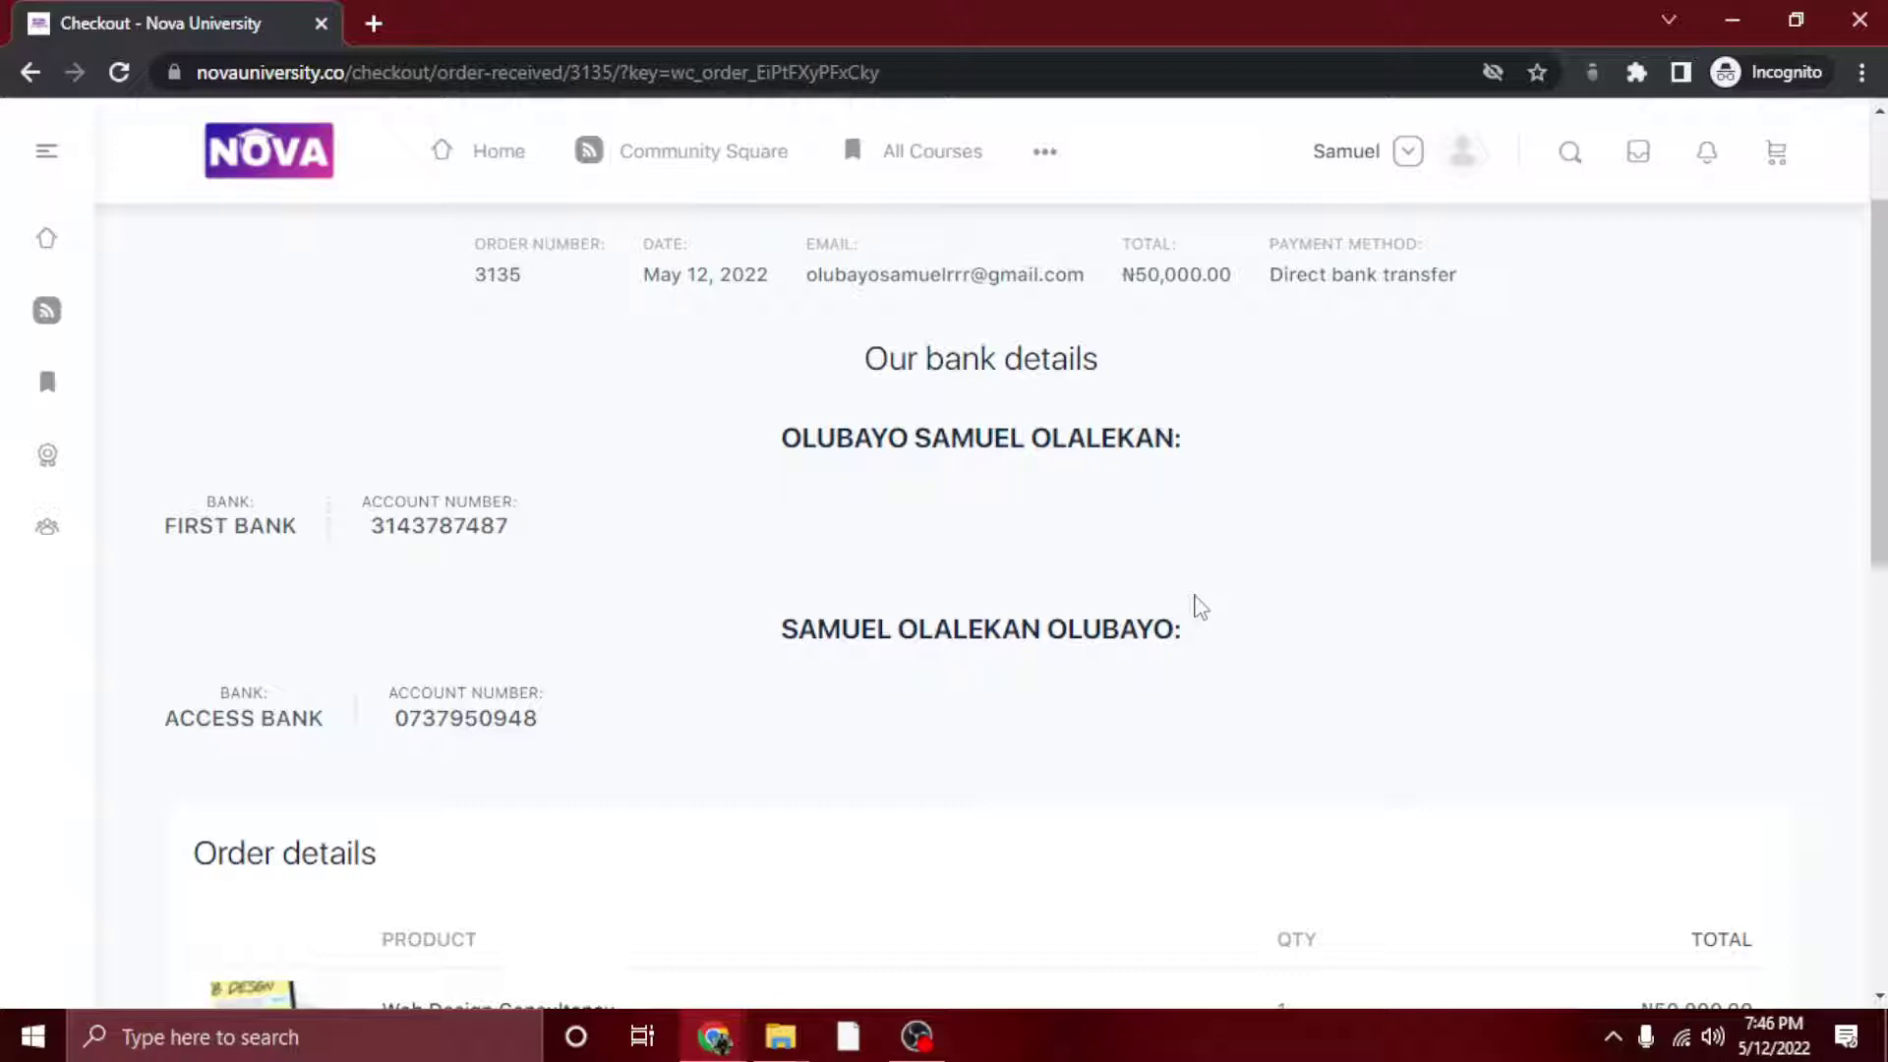
click(716, 1034)
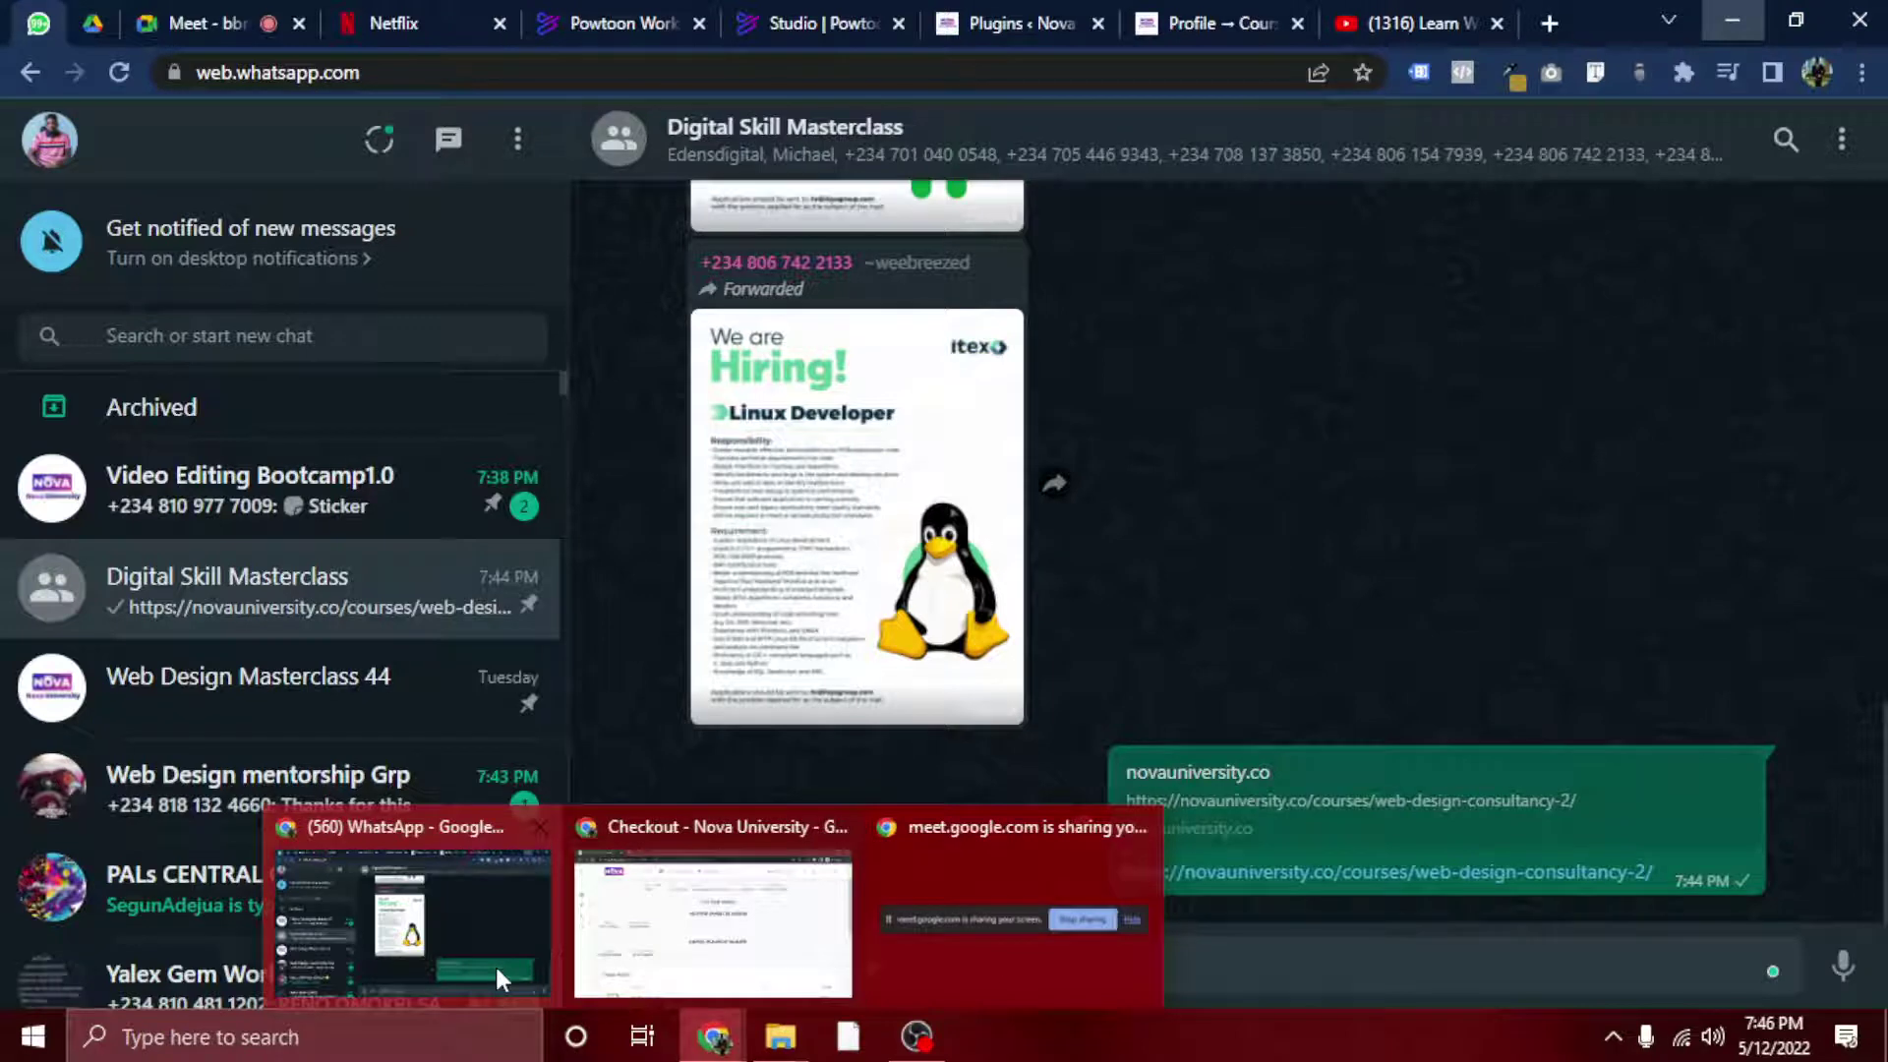
click(494, 963)
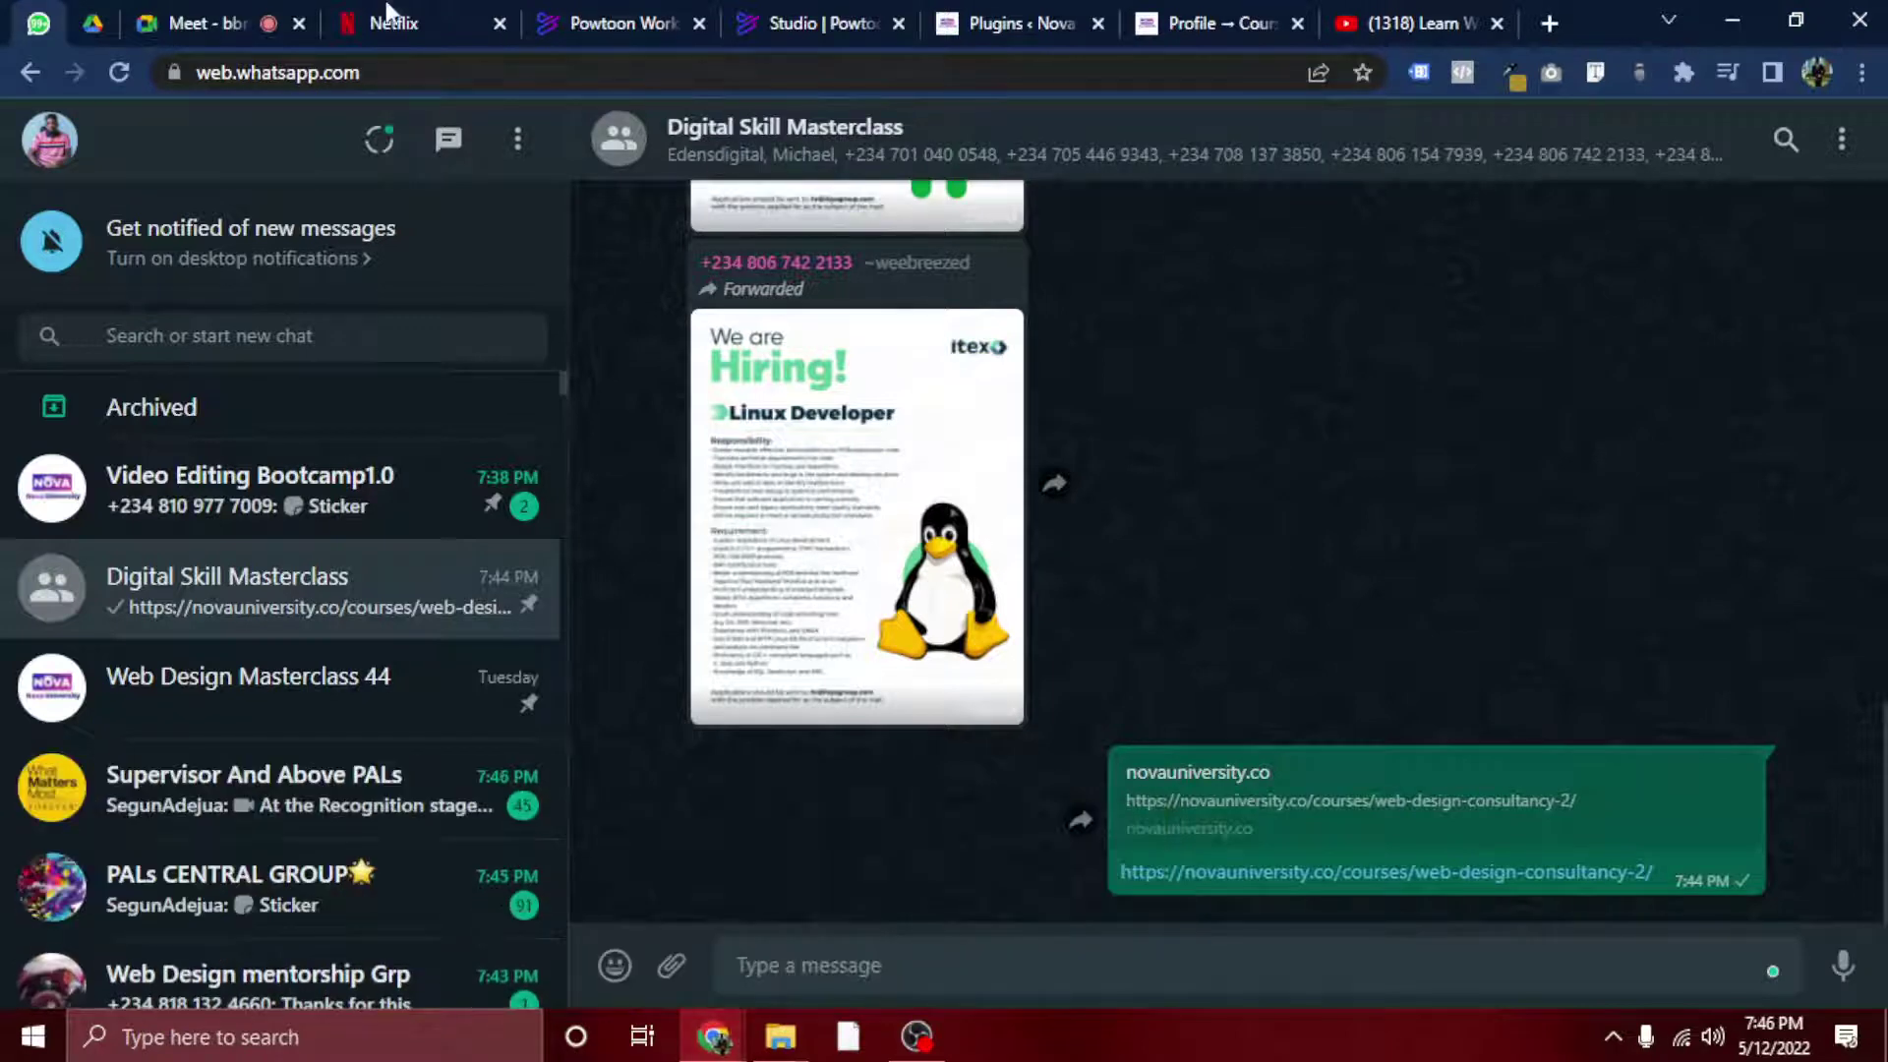
click(214, 6)
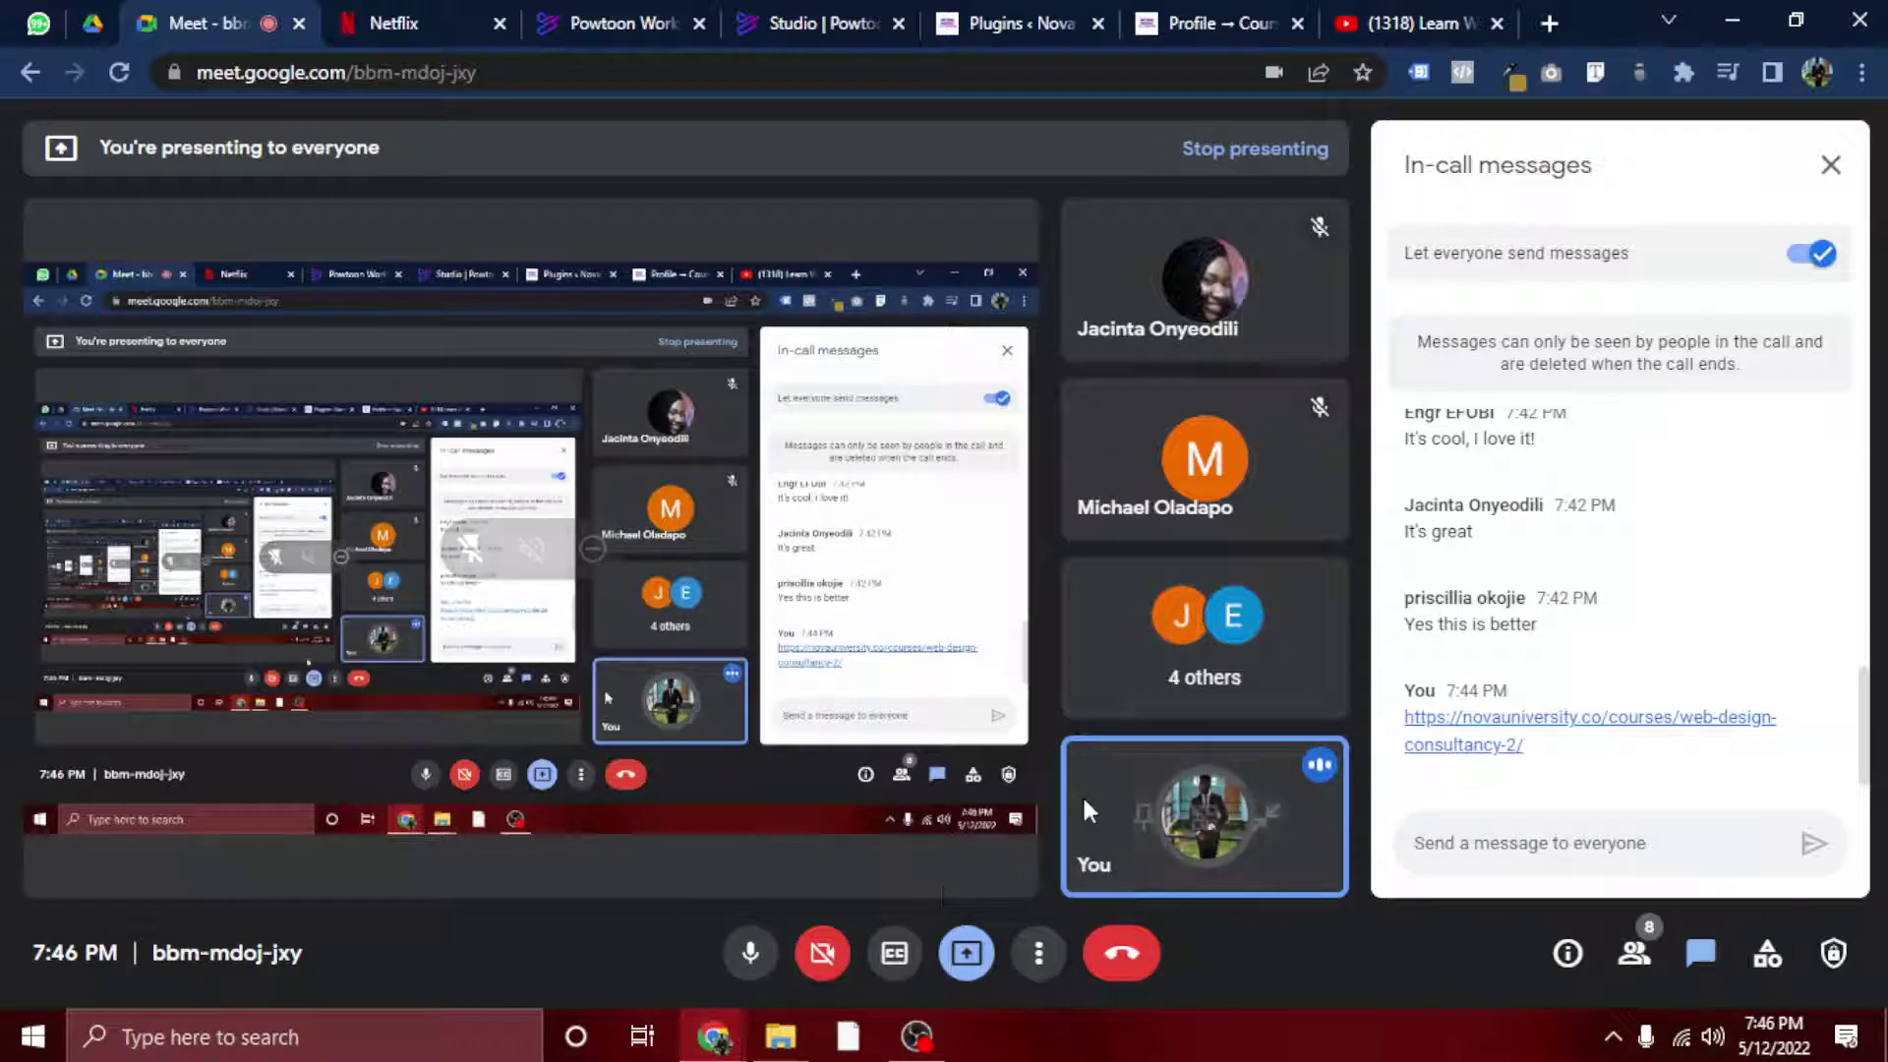
mouse_move(731, 1013)
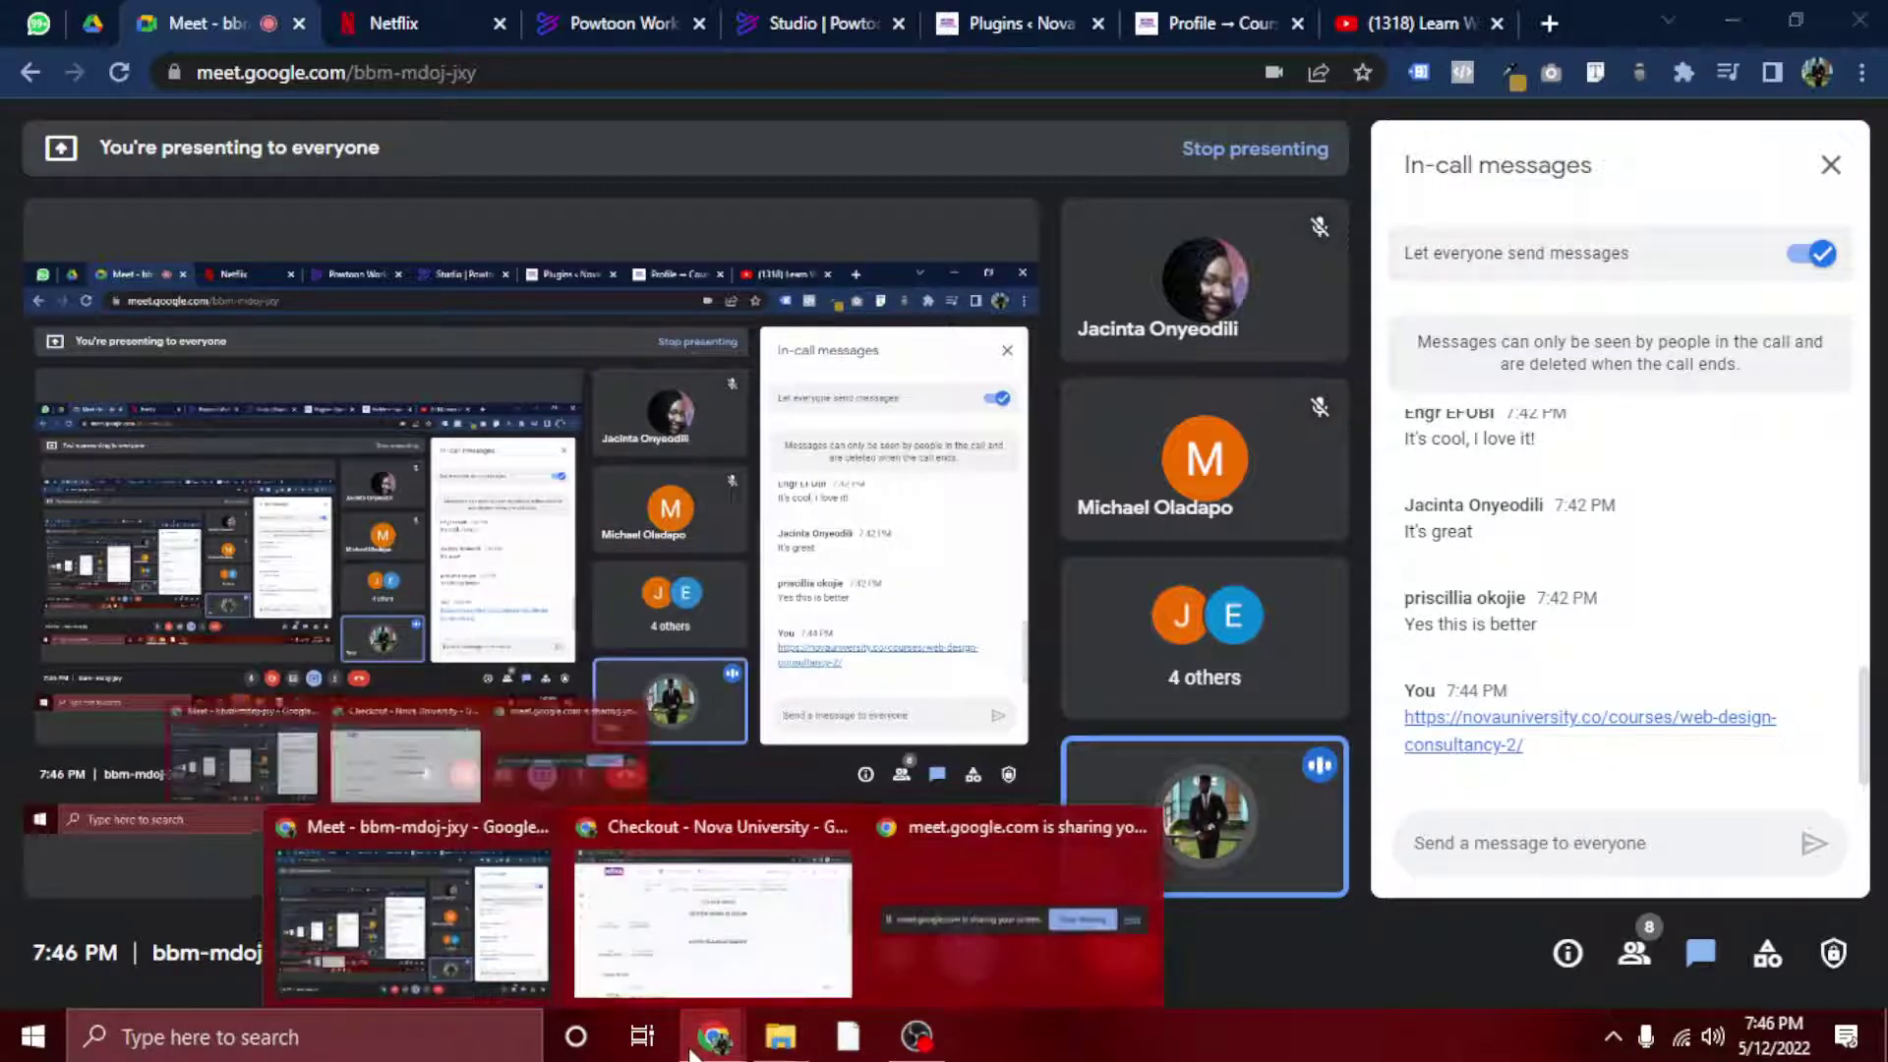
click(747, 969)
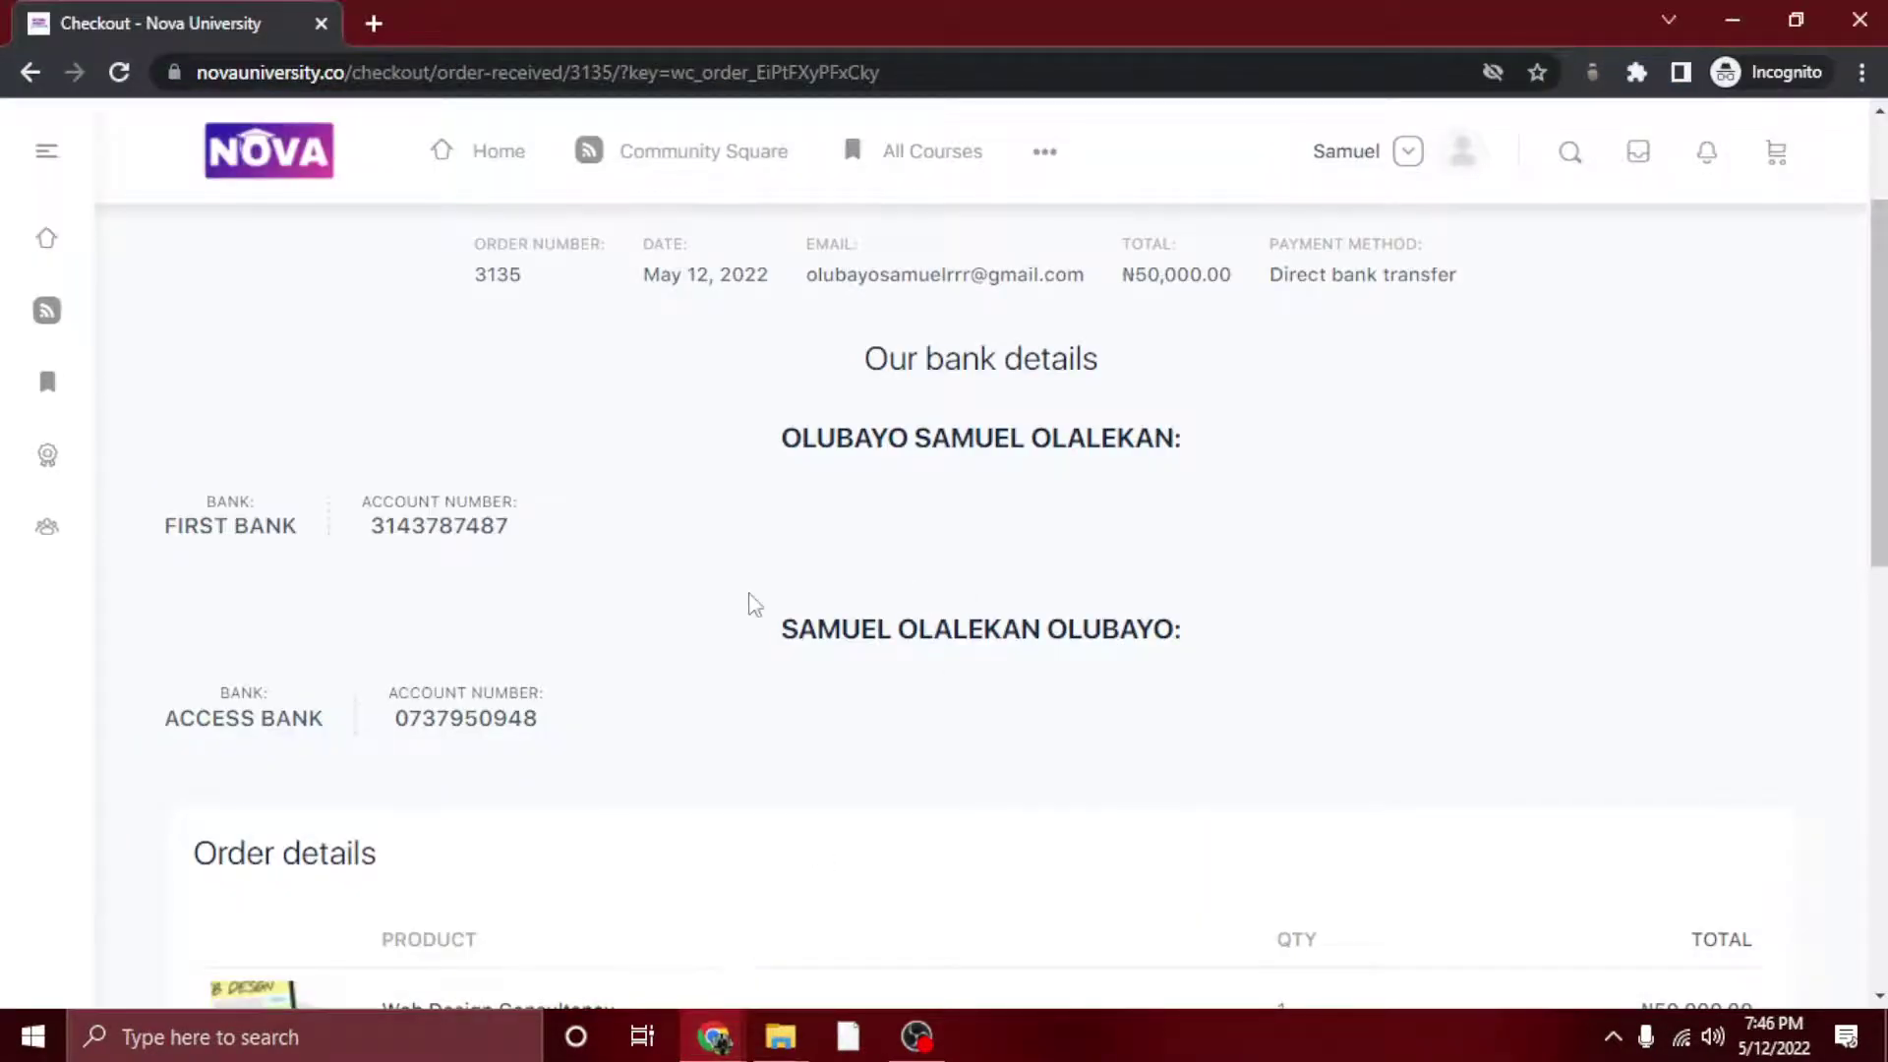
- Look over the confirmed order, then open the Course Dashboard from the left sidebar
scroll(753, 603, down, 2)
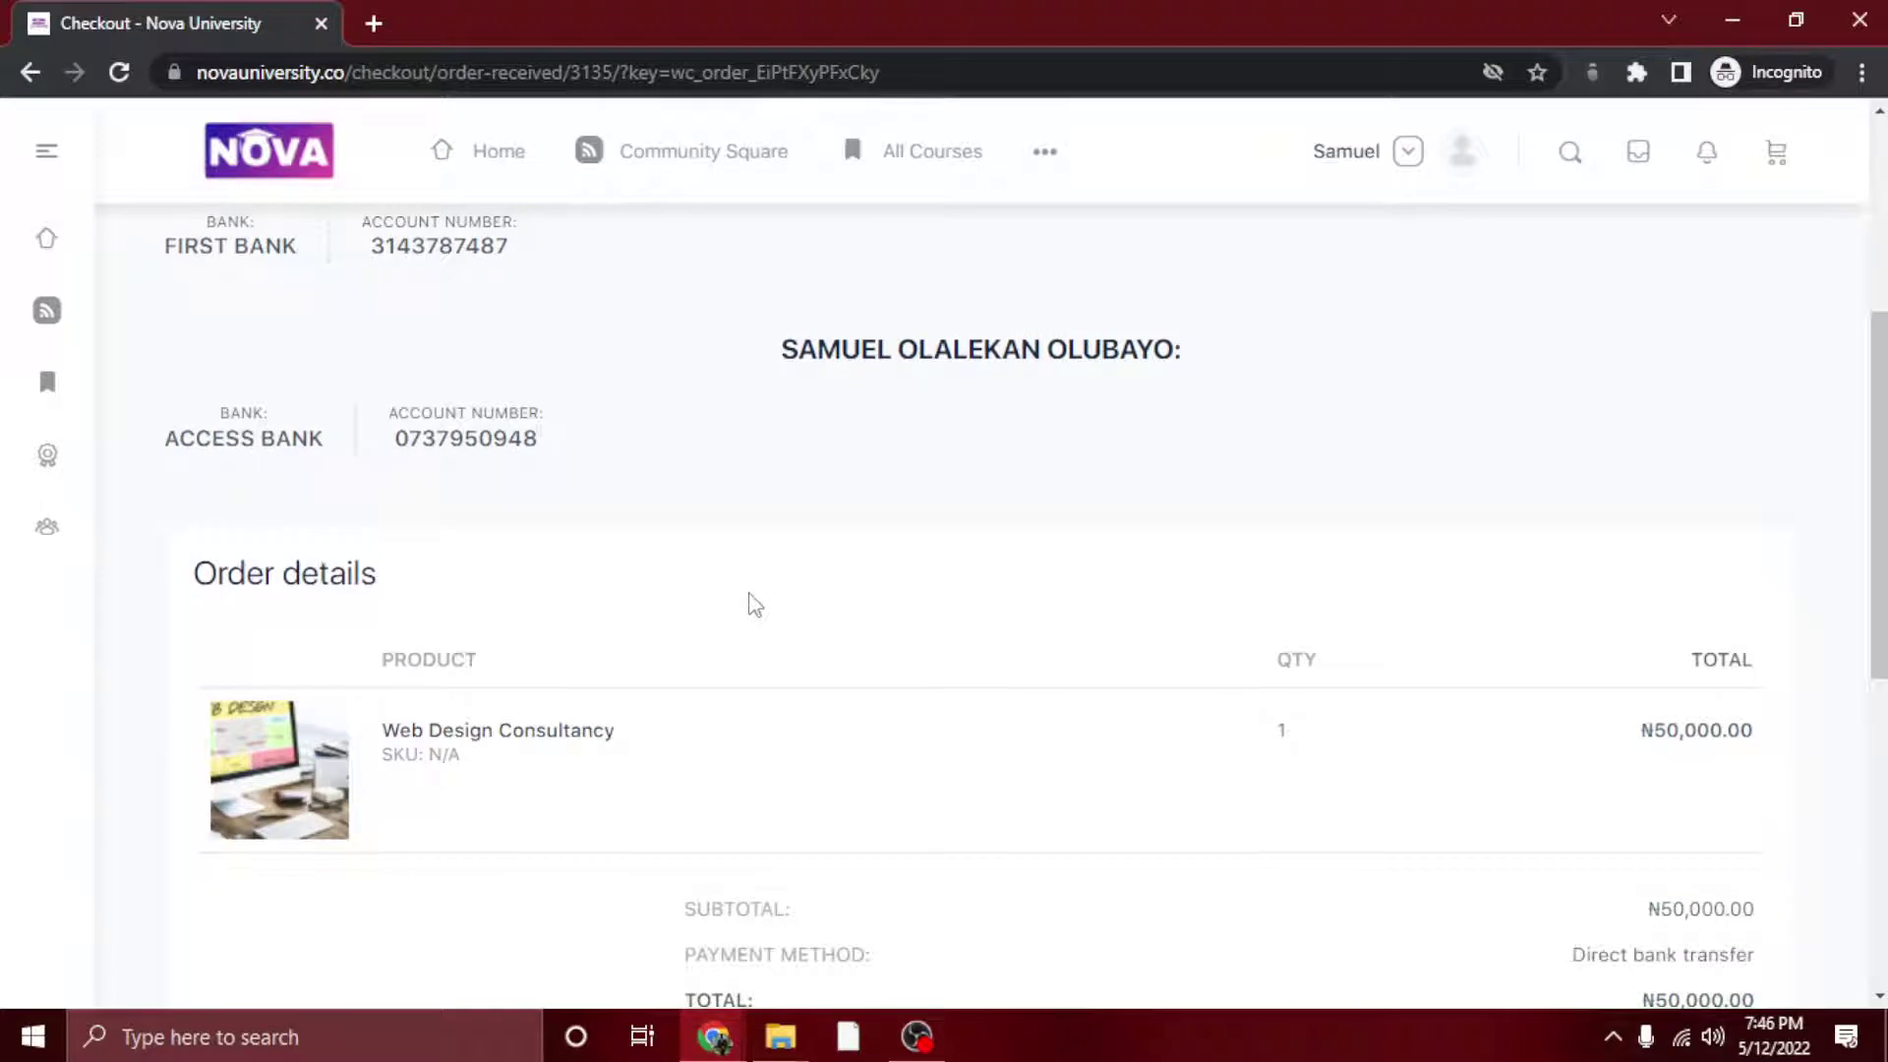
scroll(753, 602, up, 4)
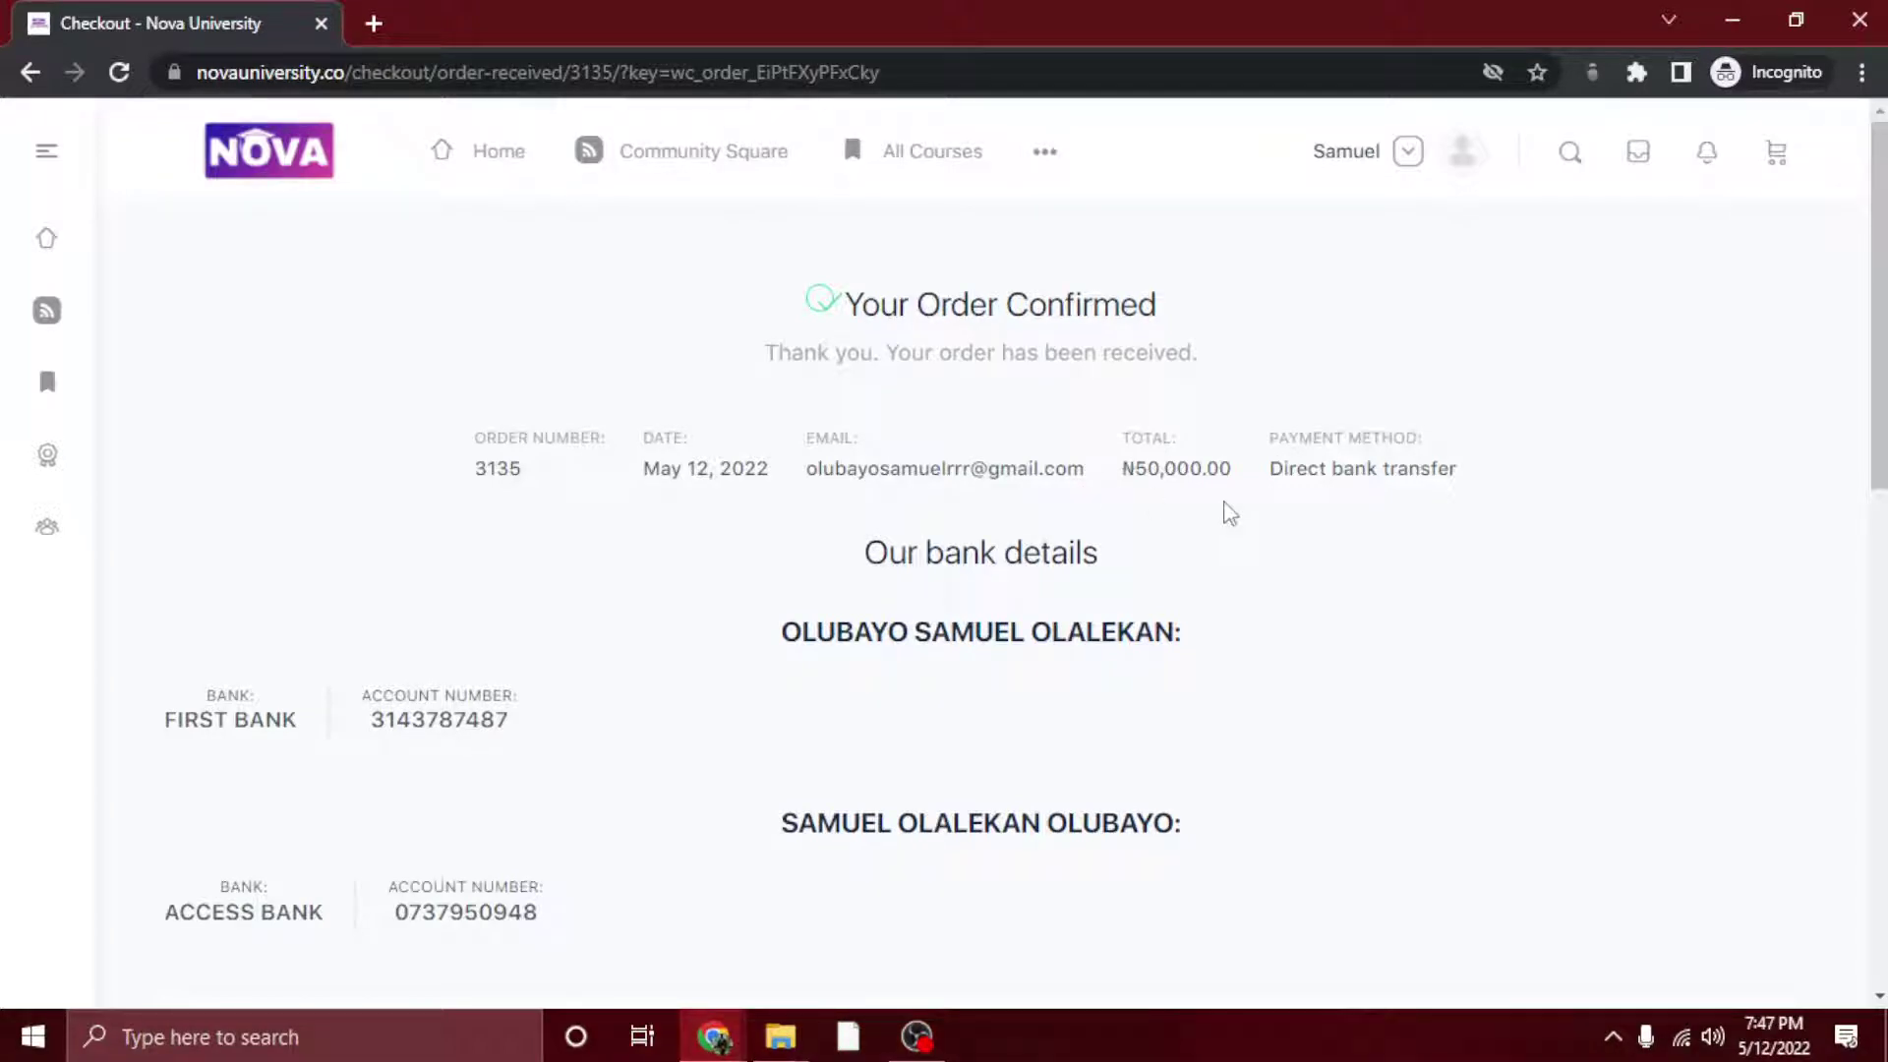
scroll(1229, 512, down, 3)
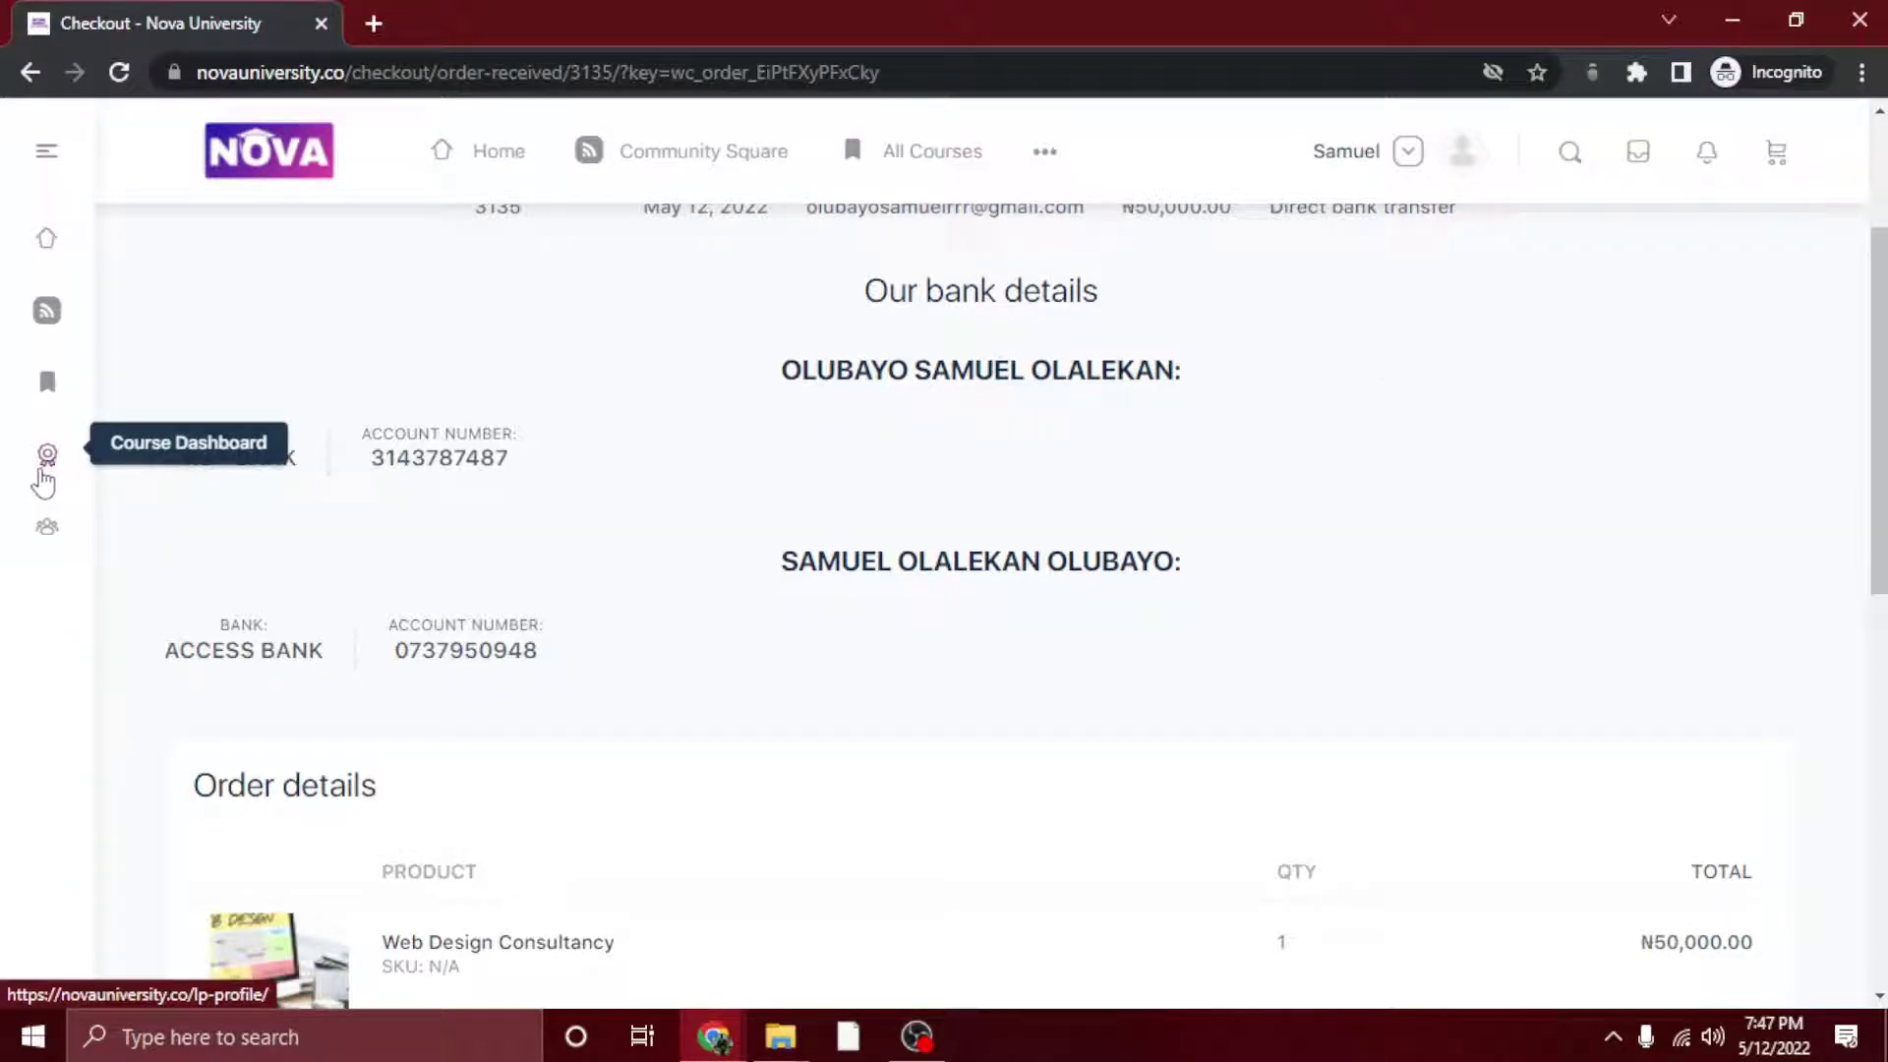
click(44, 480)
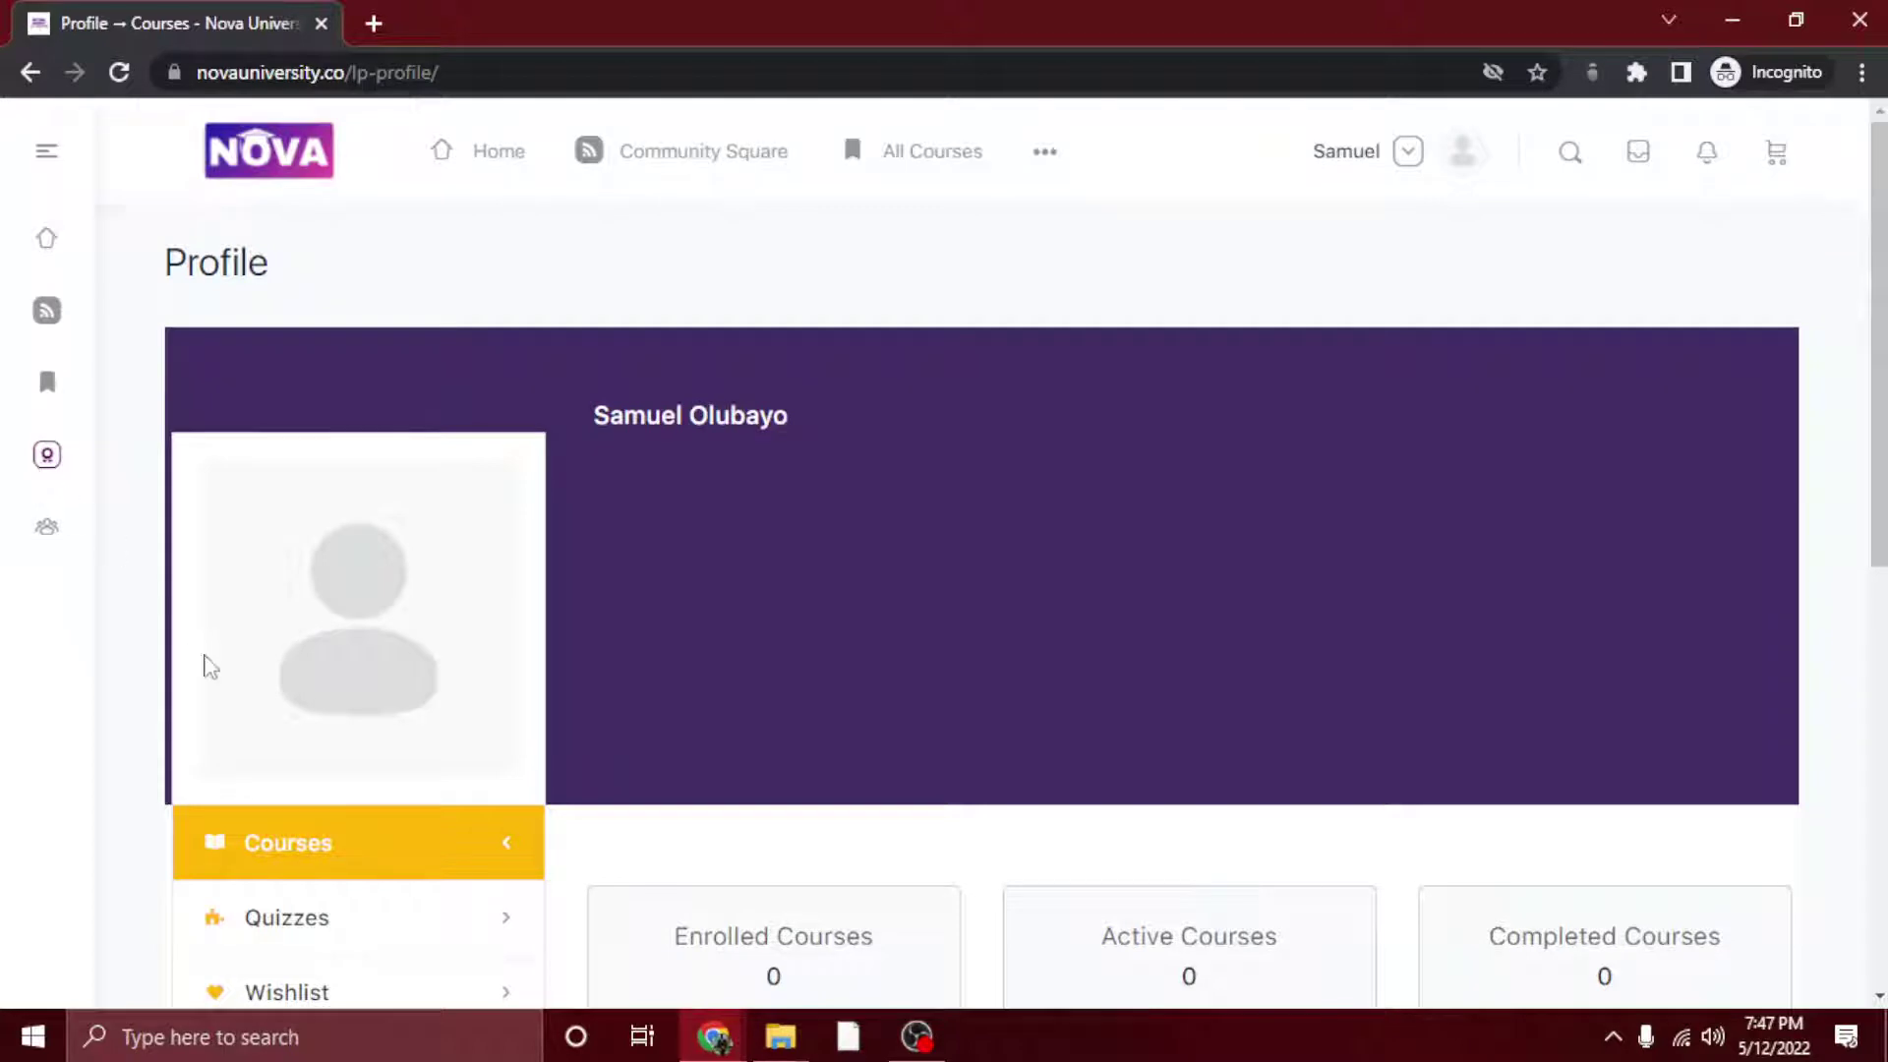
- Reload the profile until it shows 1 enrolled course, then open Web Design Consultancy
scroll(203, 662, down, 3)
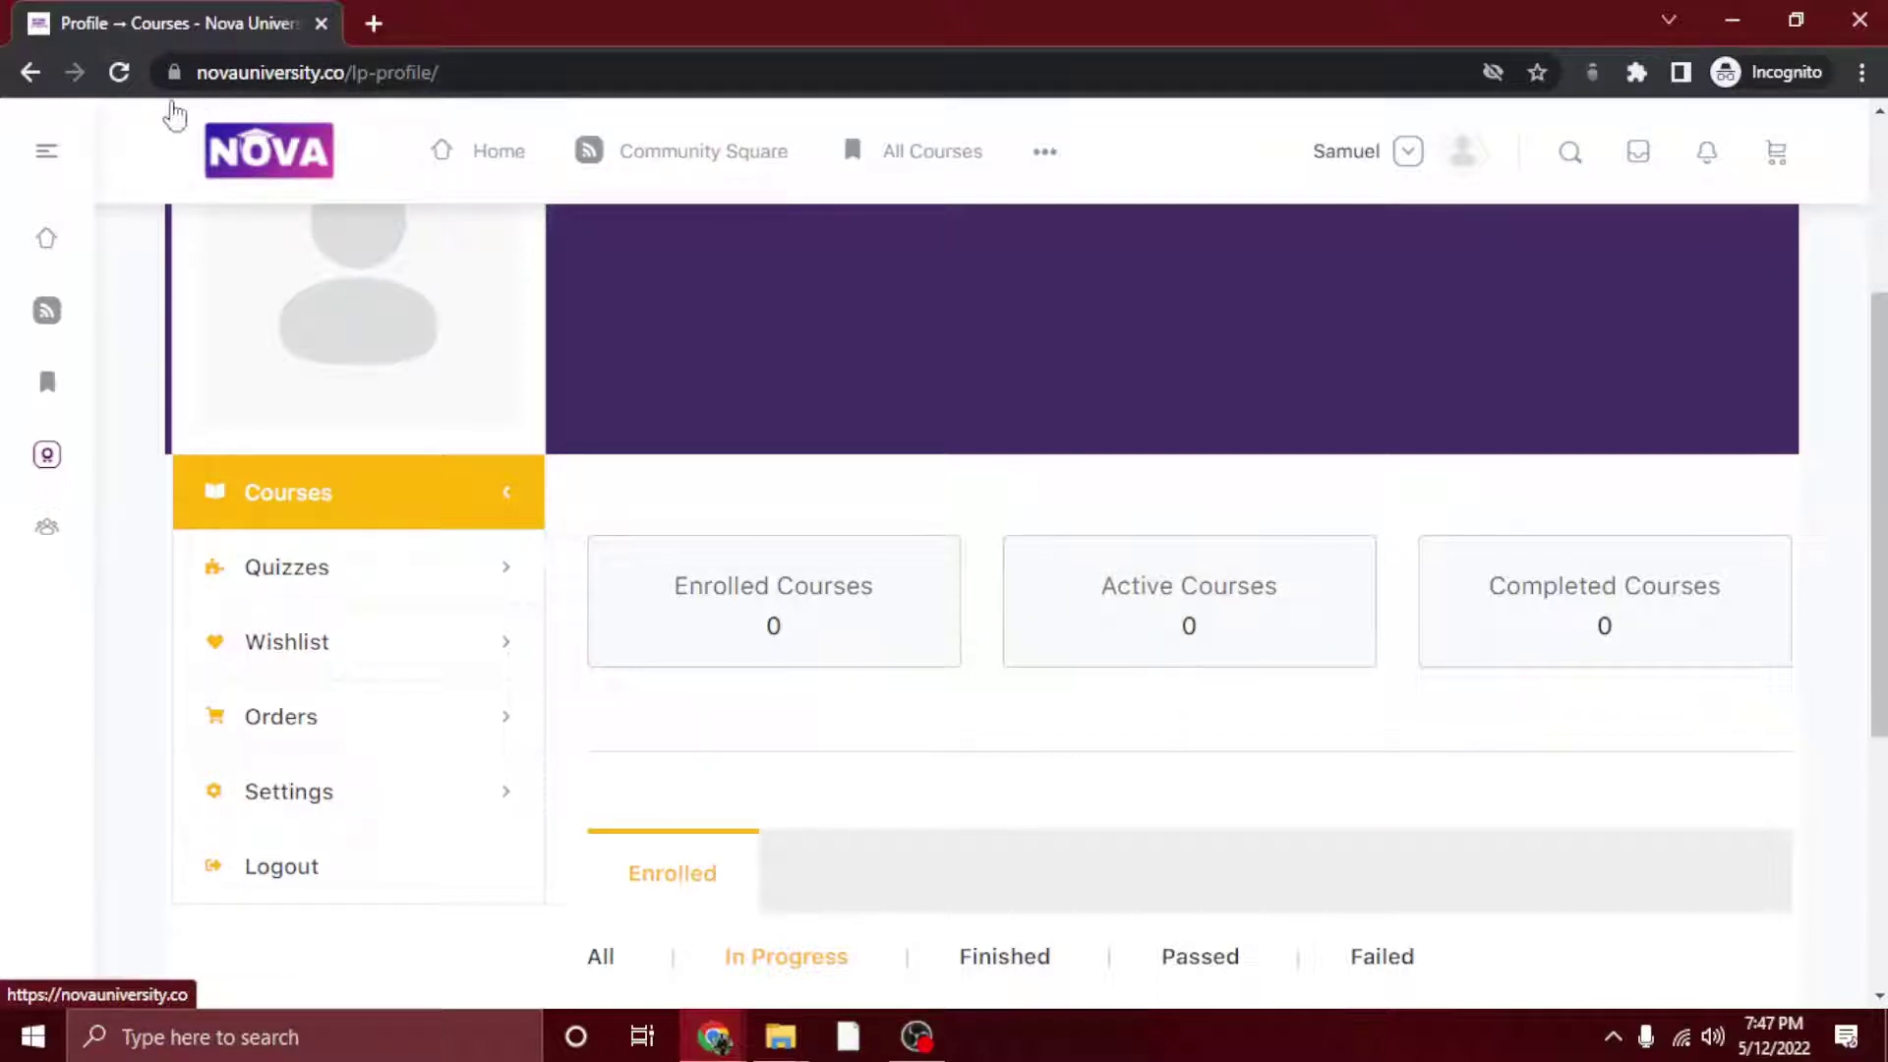
click(115, 70)
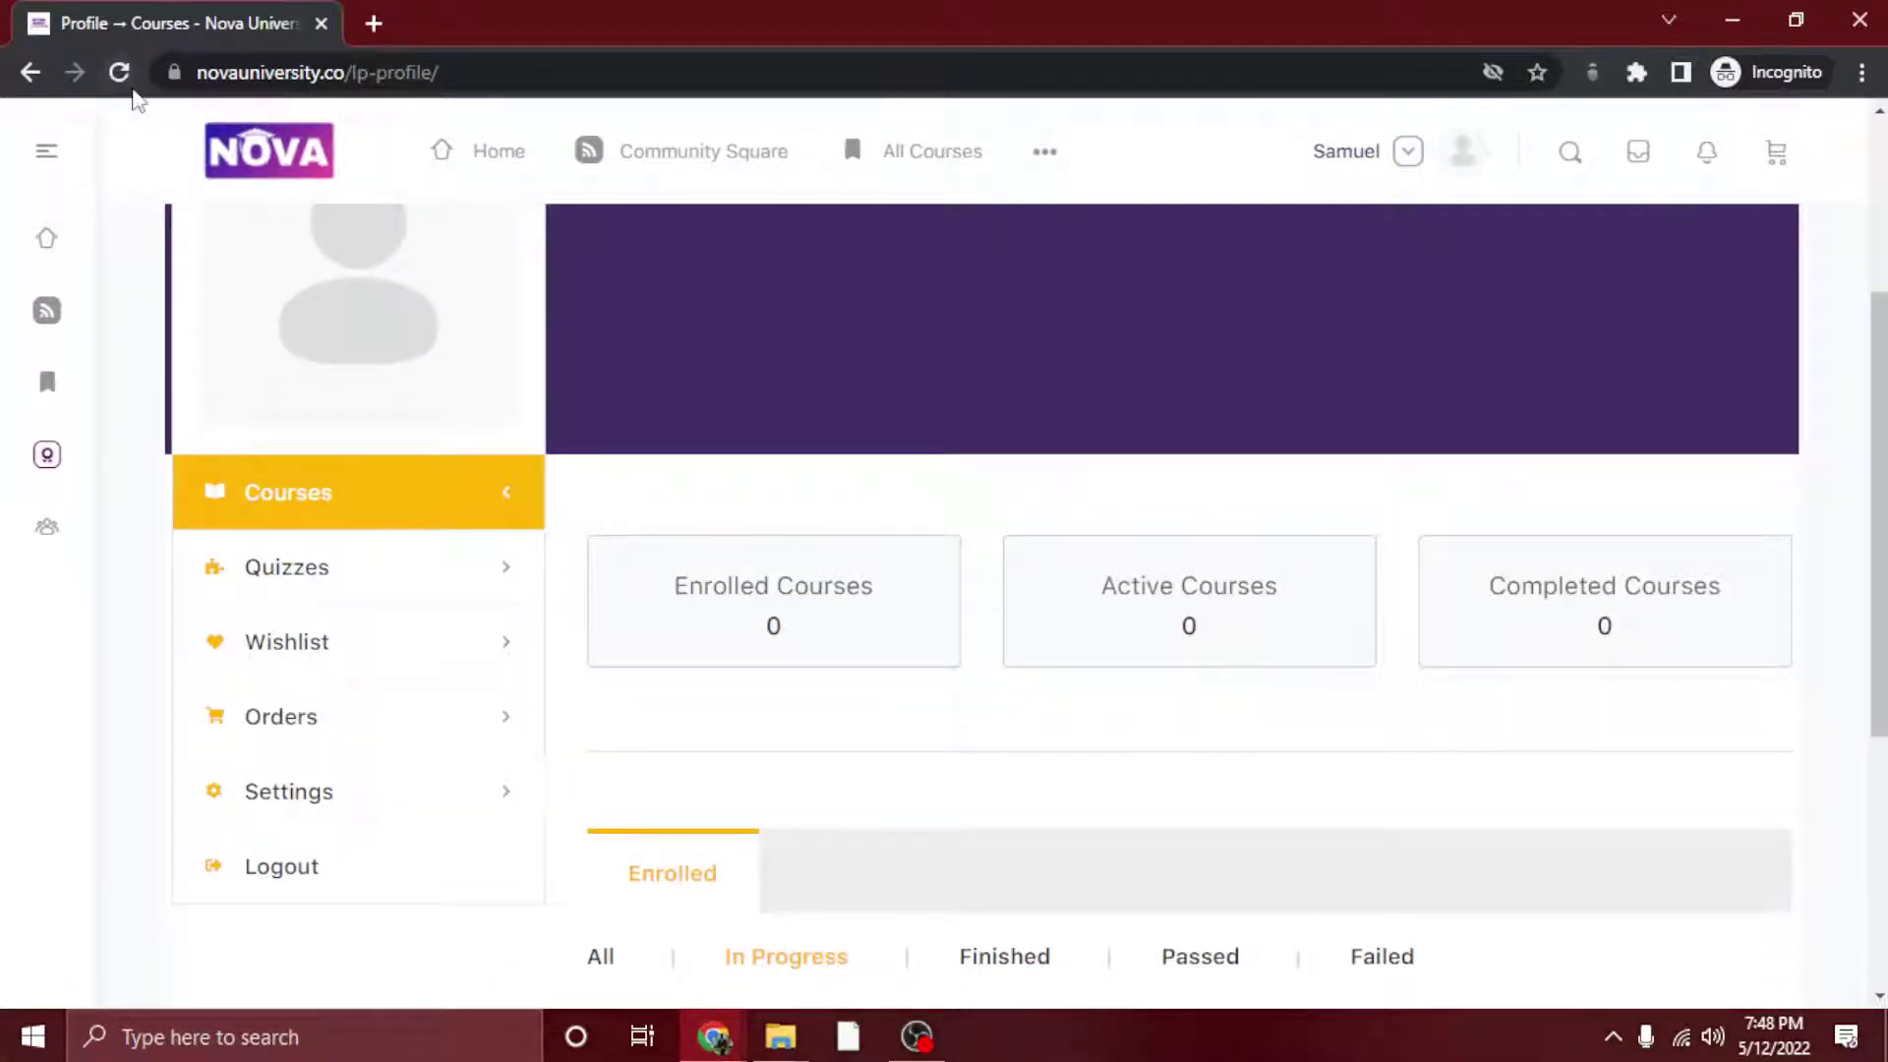
click(123, 83)
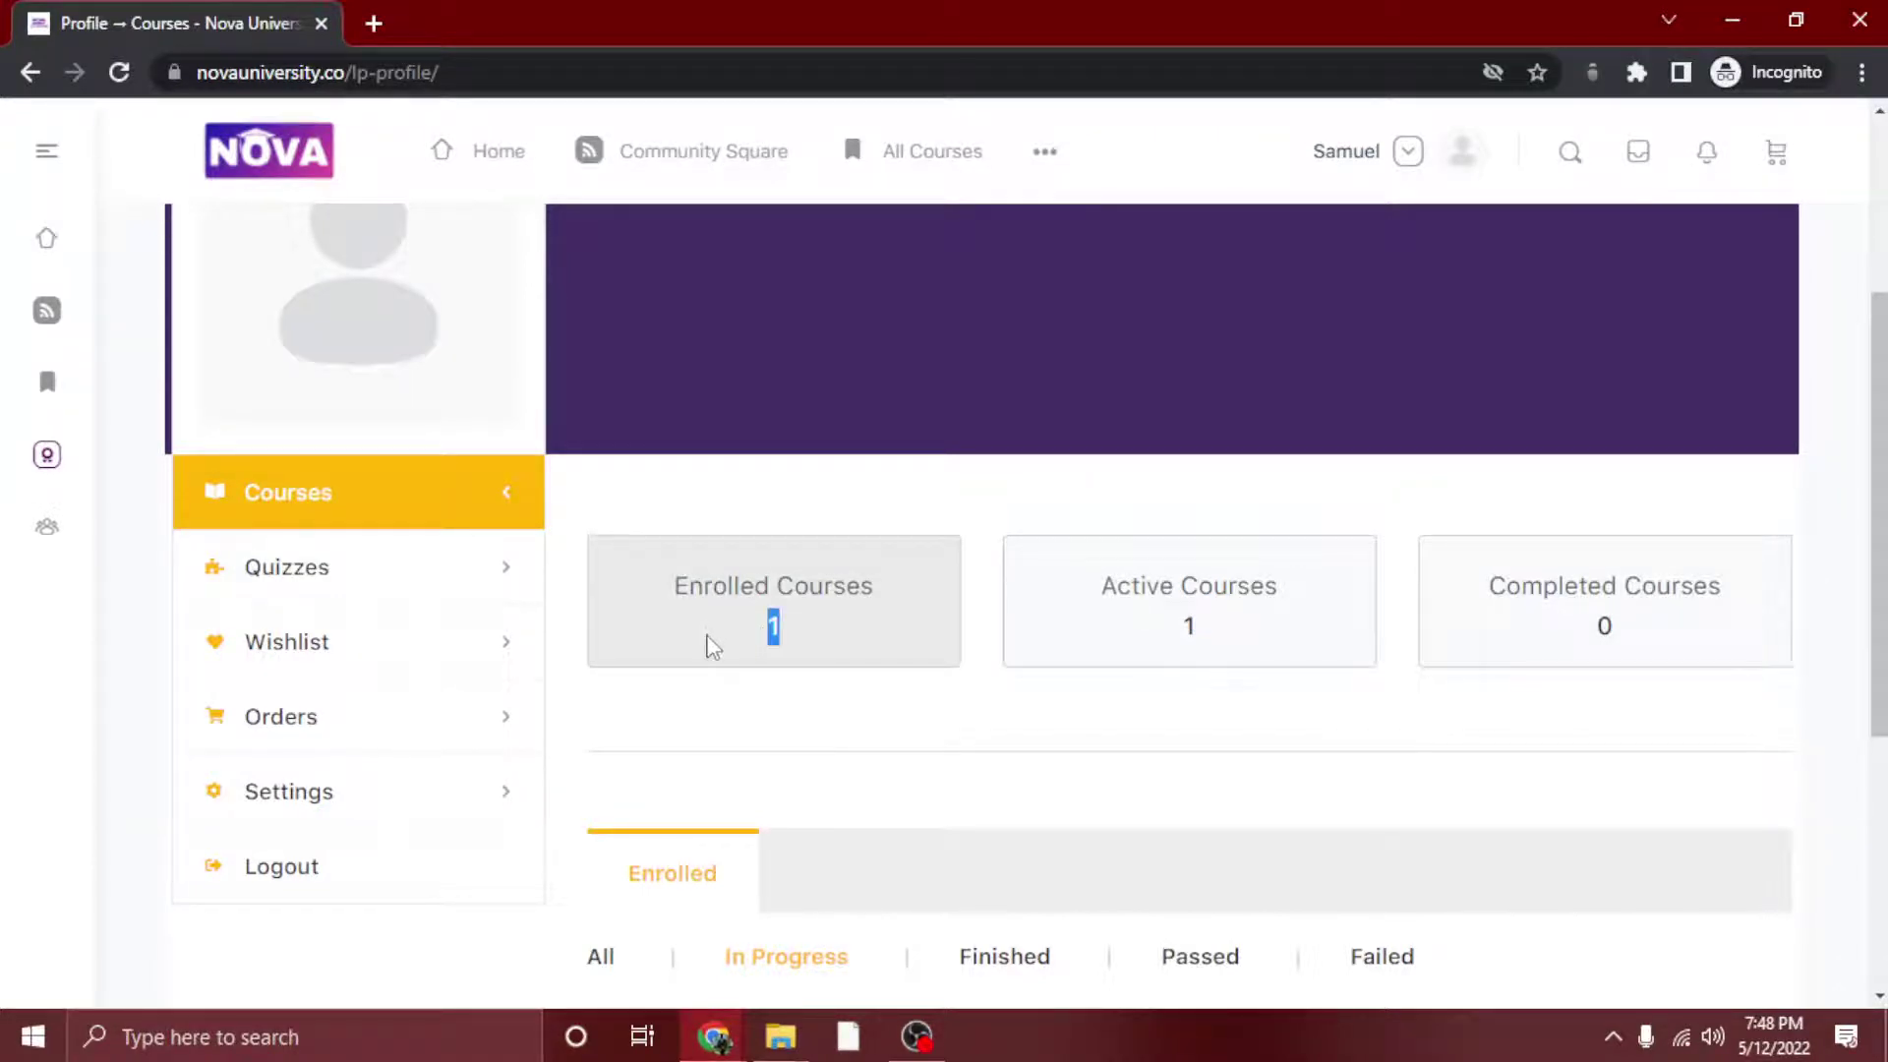
scroll(714, 647, down, 5)
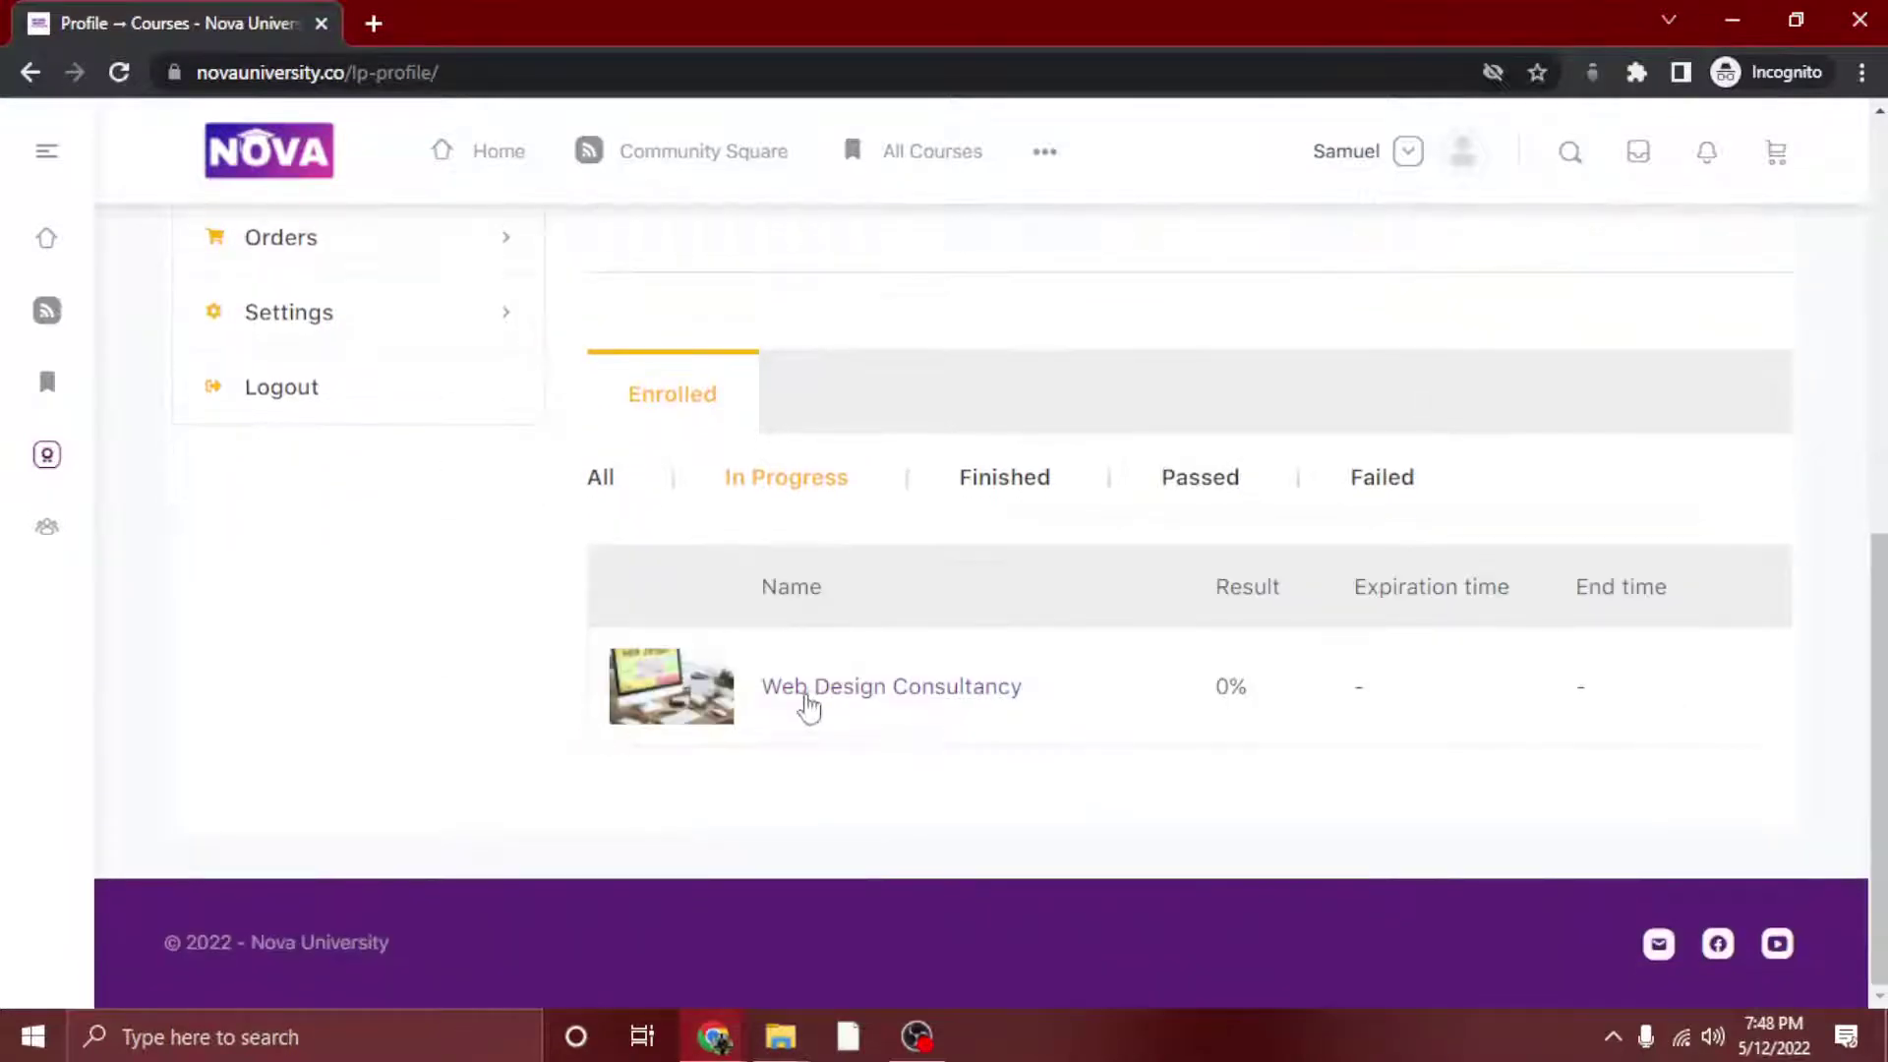
click(951, 697)
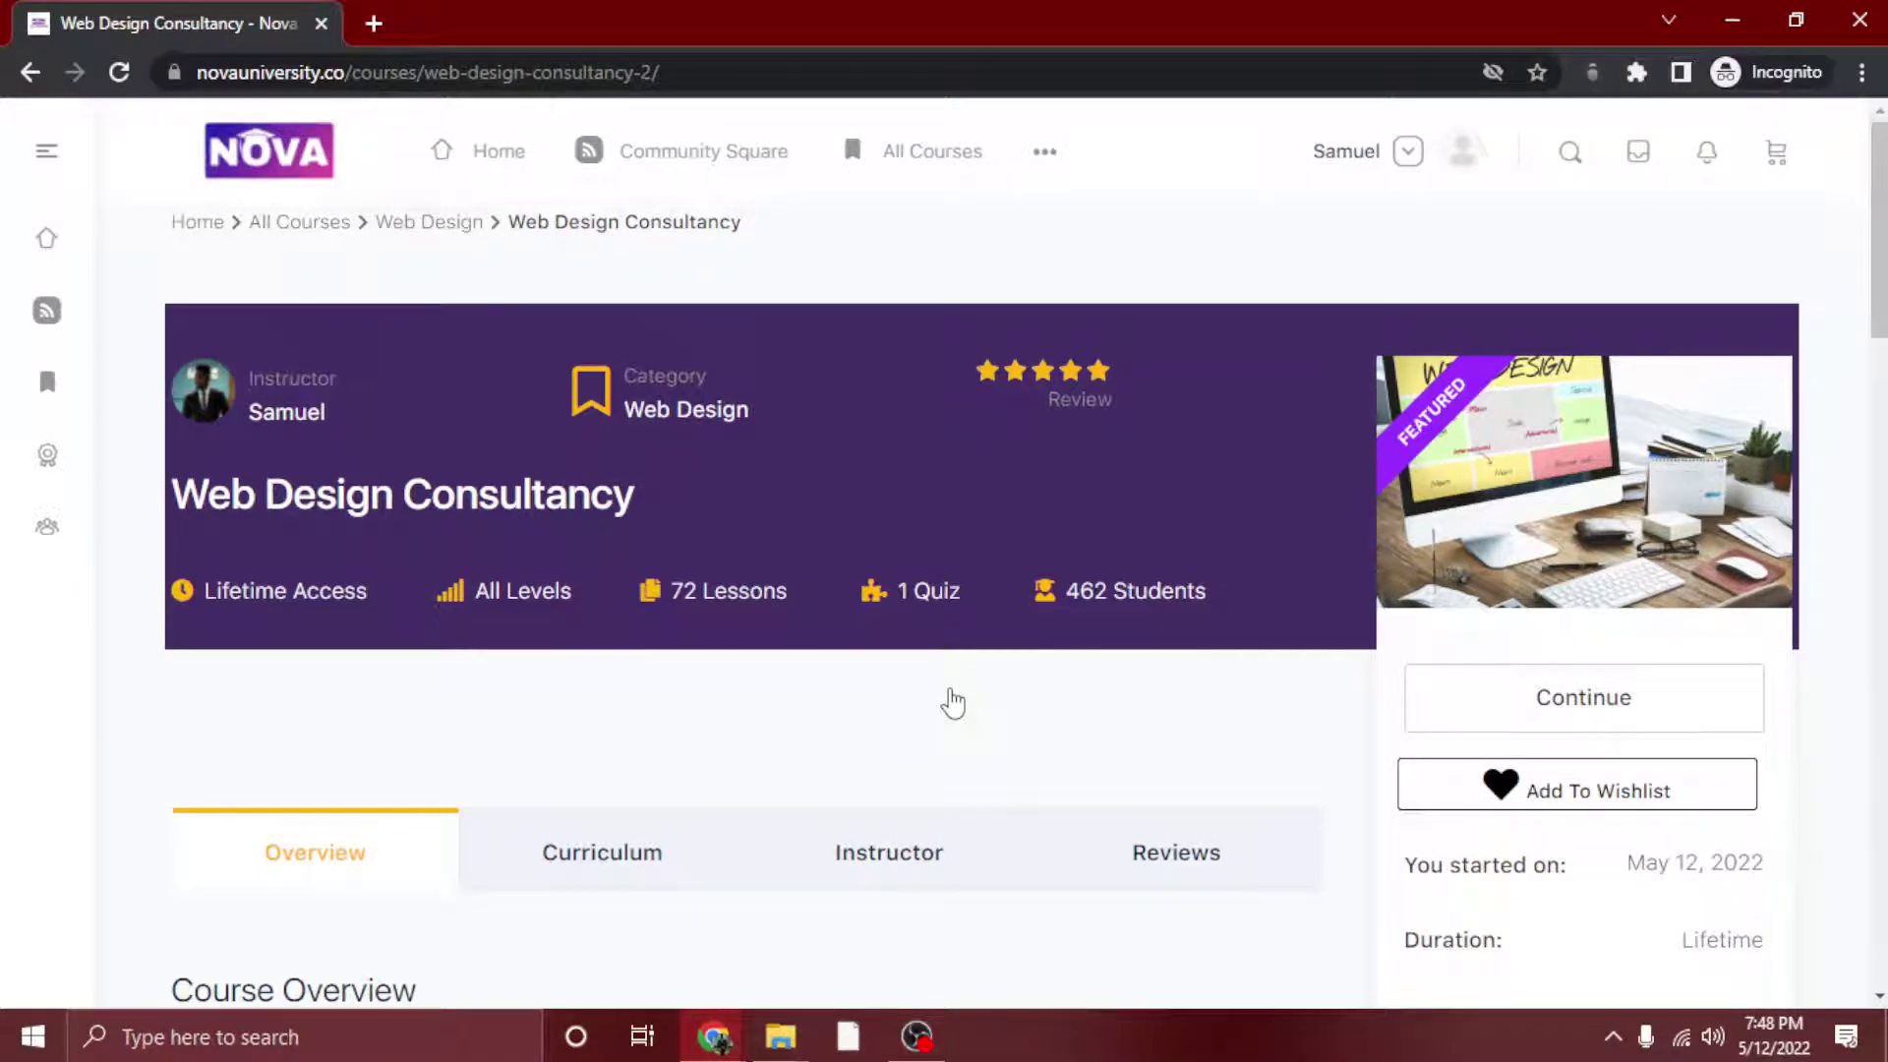
- Continue the Web Design Consultancy course into lesson 1.1, the introduction
click(1557, 697)
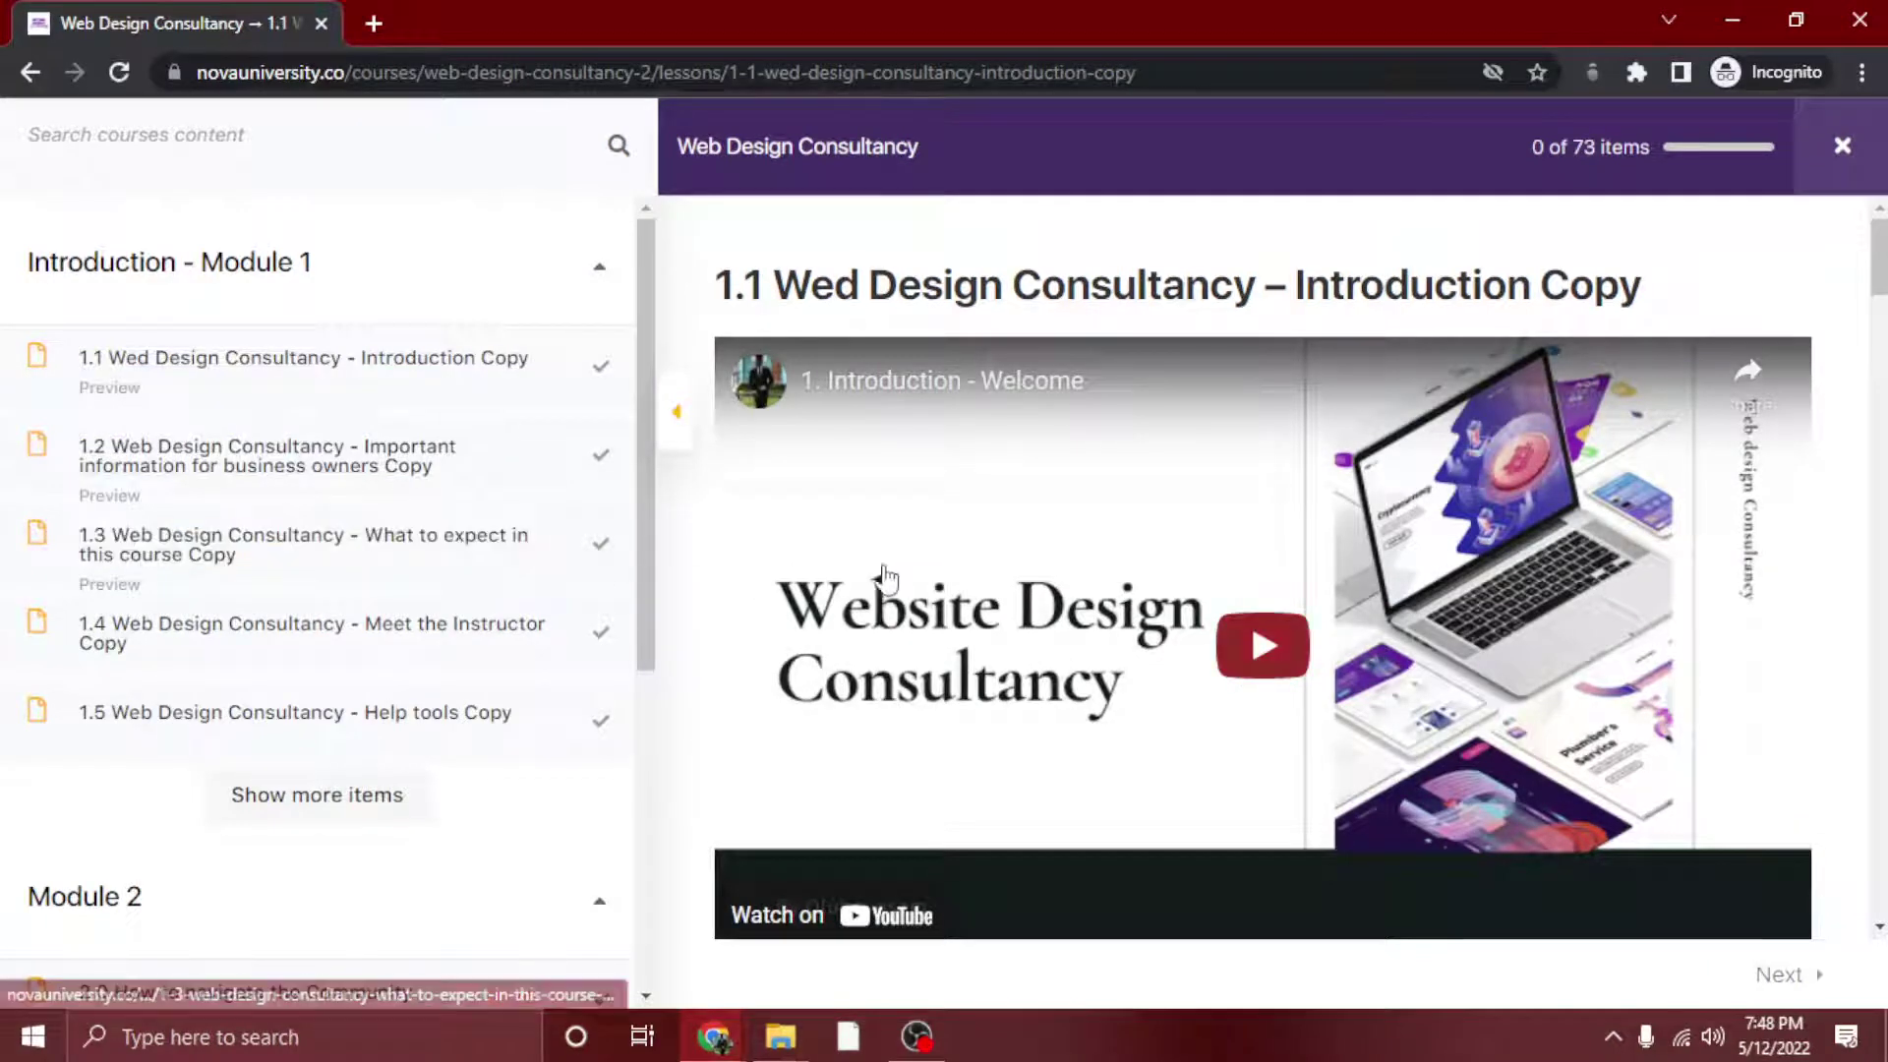
- Play and pause the intro video, then mark lesson 1.1 complete and confirm with Yes
click(1256, 644)
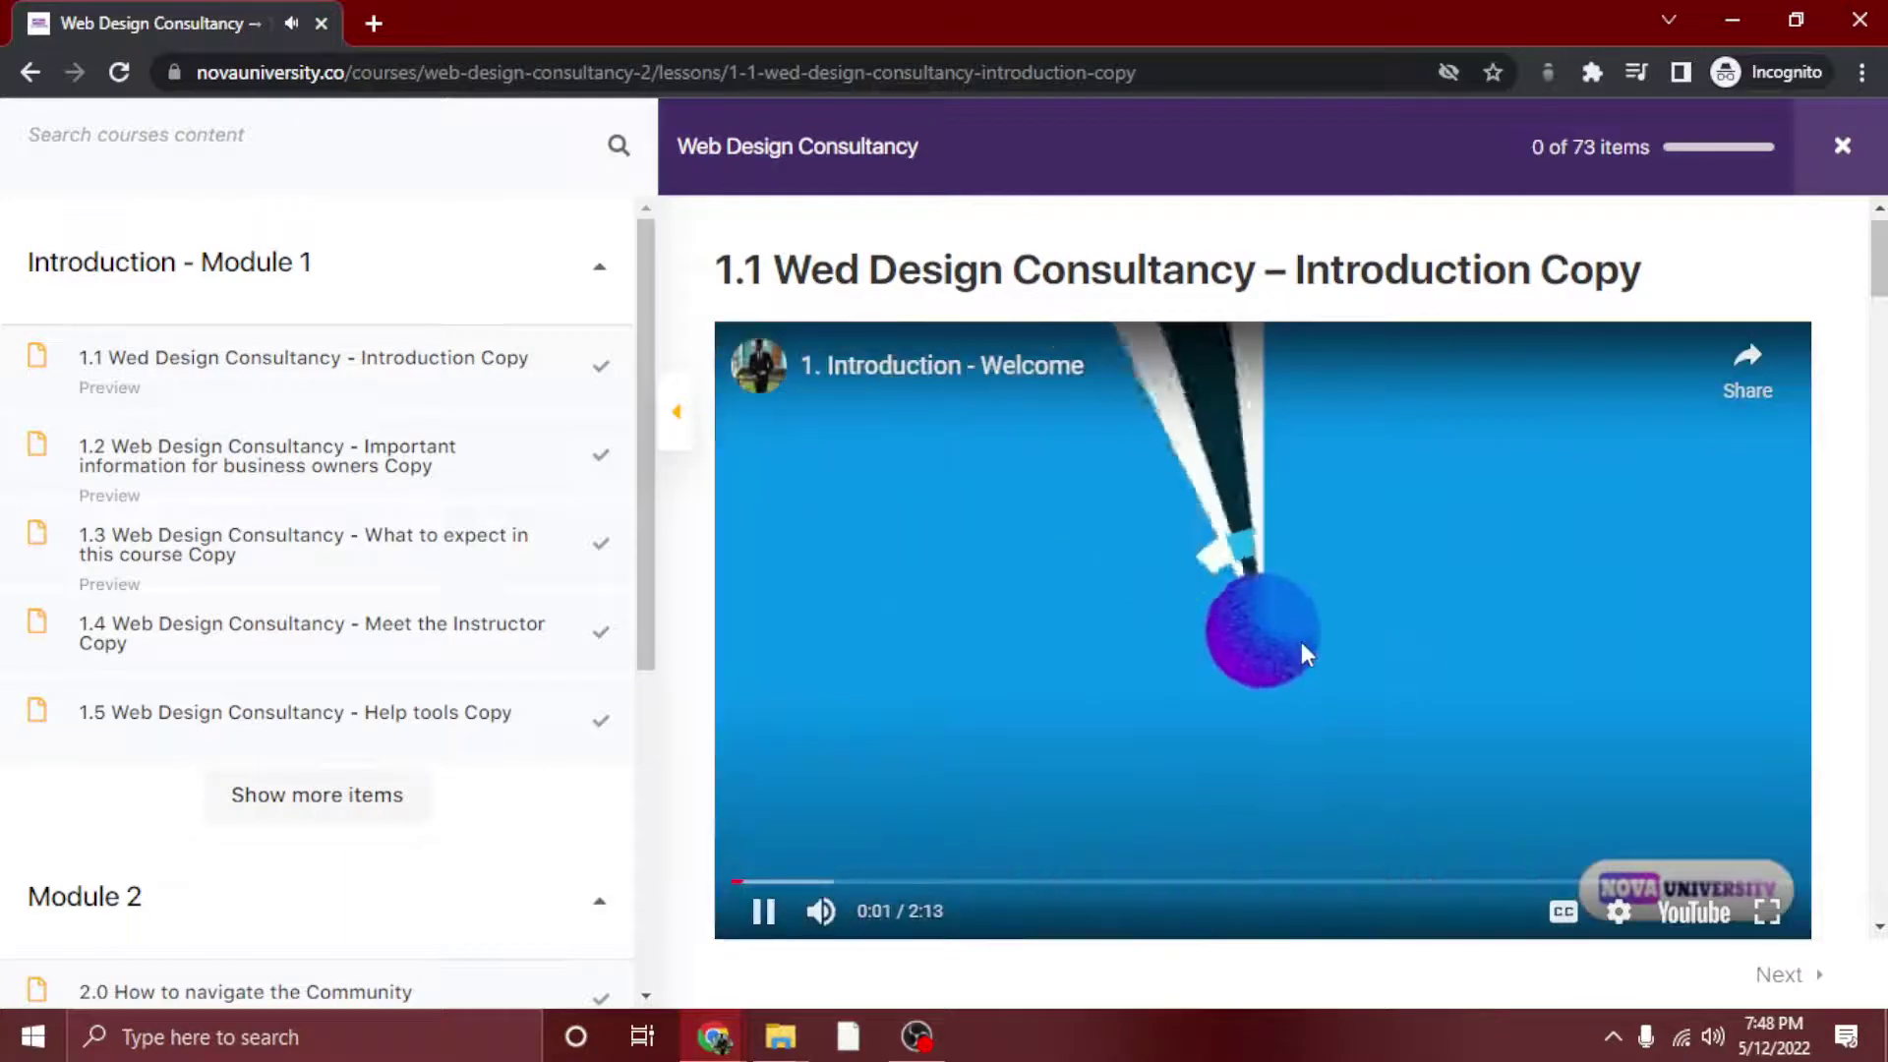
click(1300, 637)
scroll(1300, 637, down, 7)
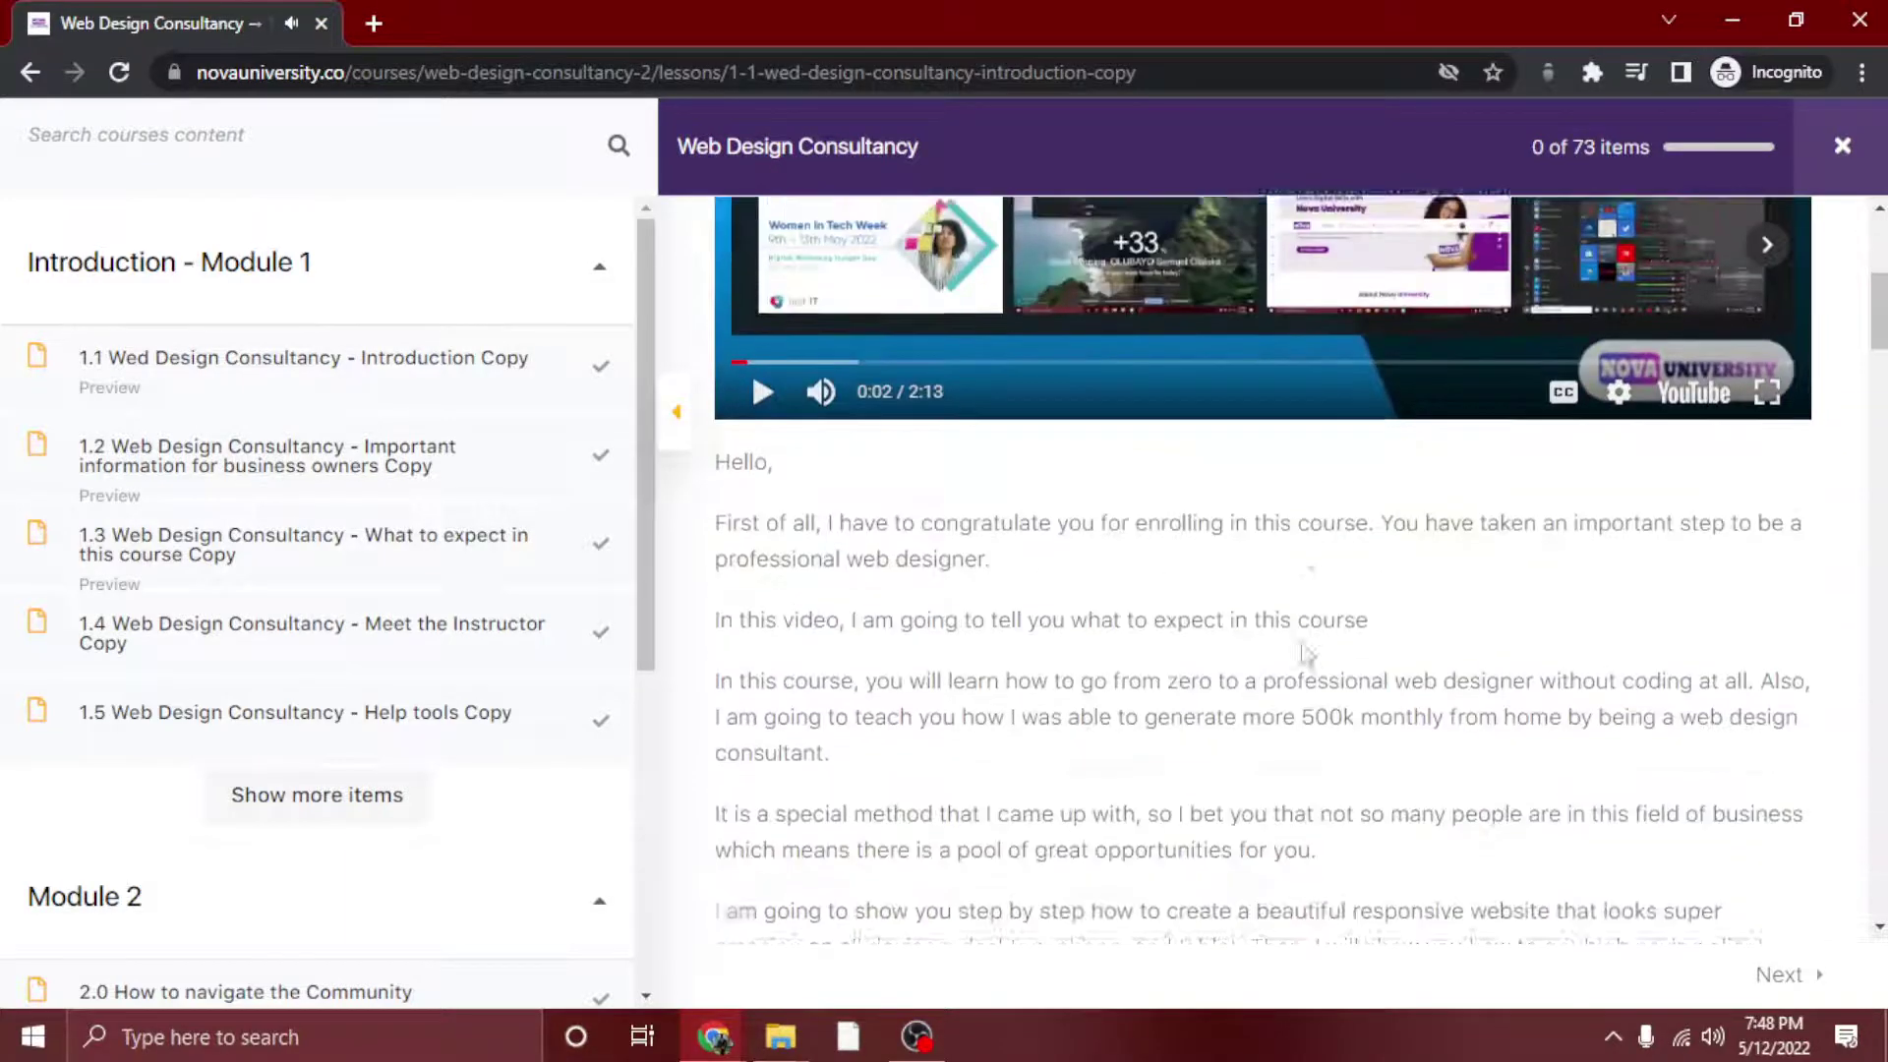
scroll(1301, 645, down, 8)
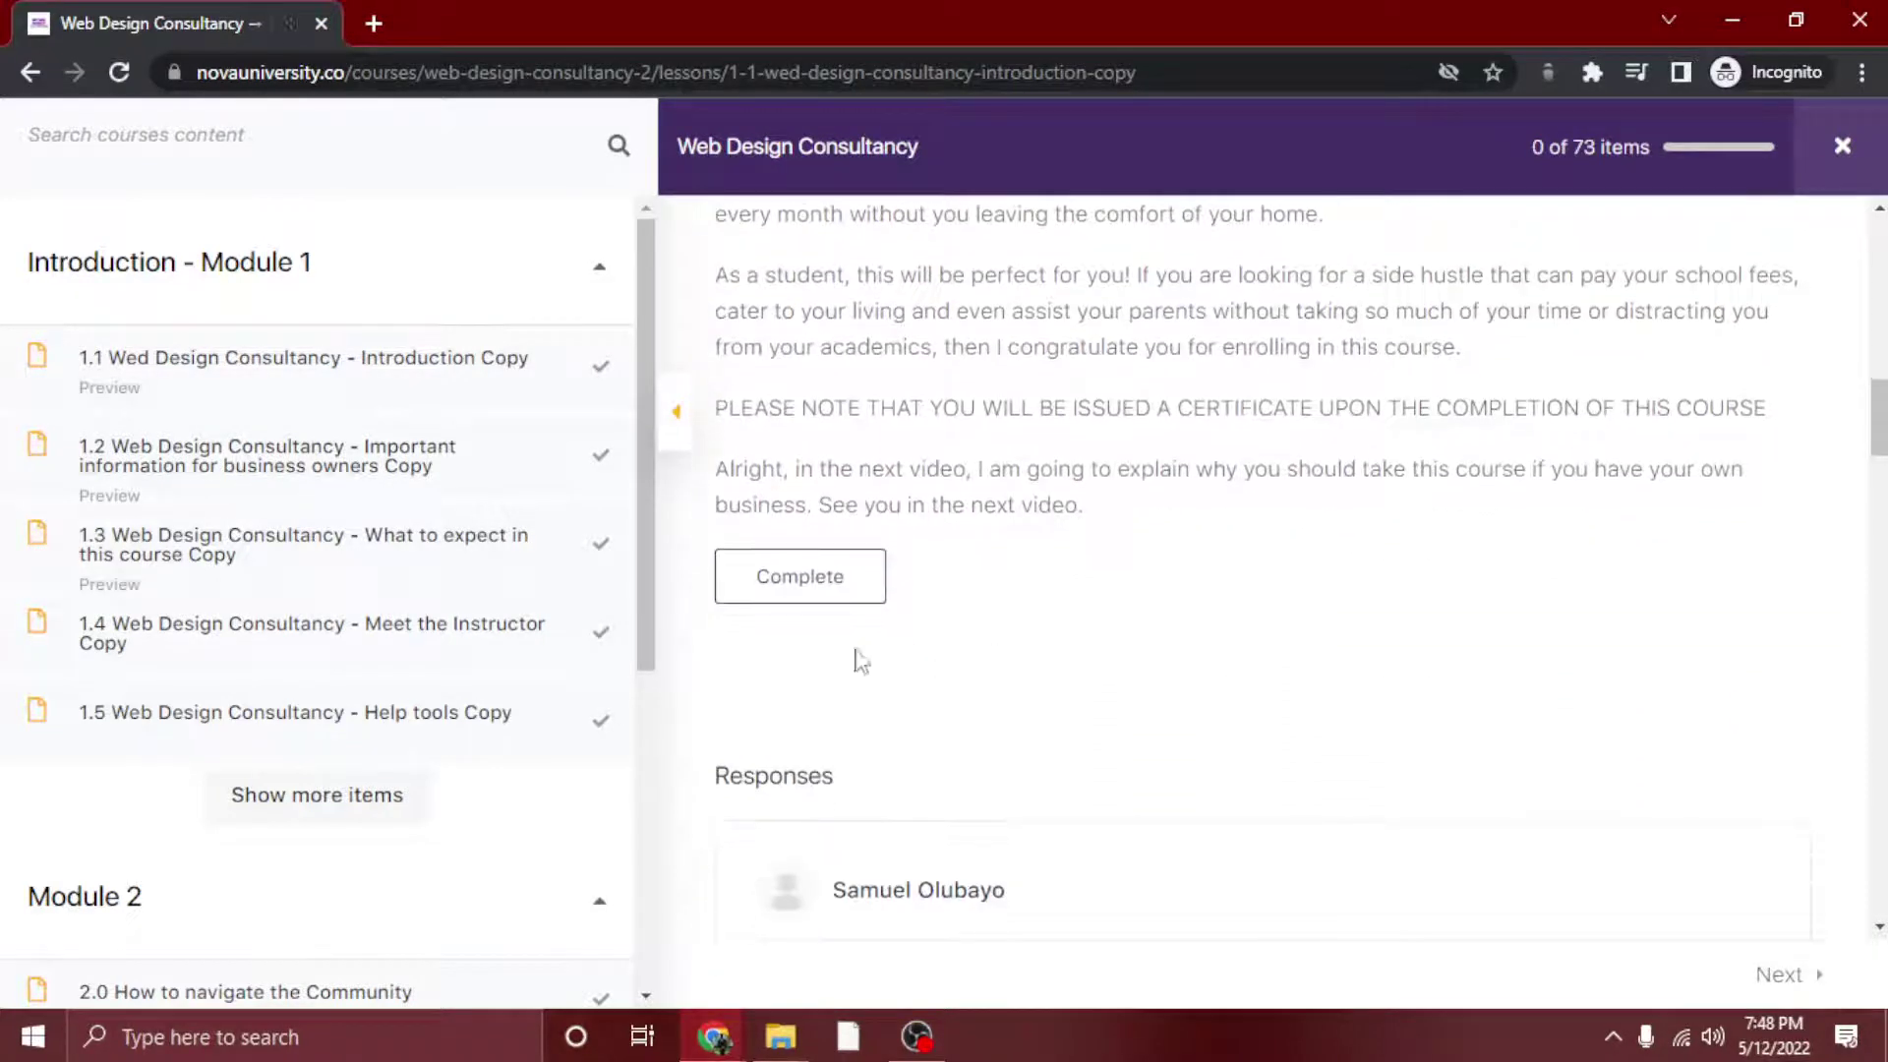
click(827, 587)
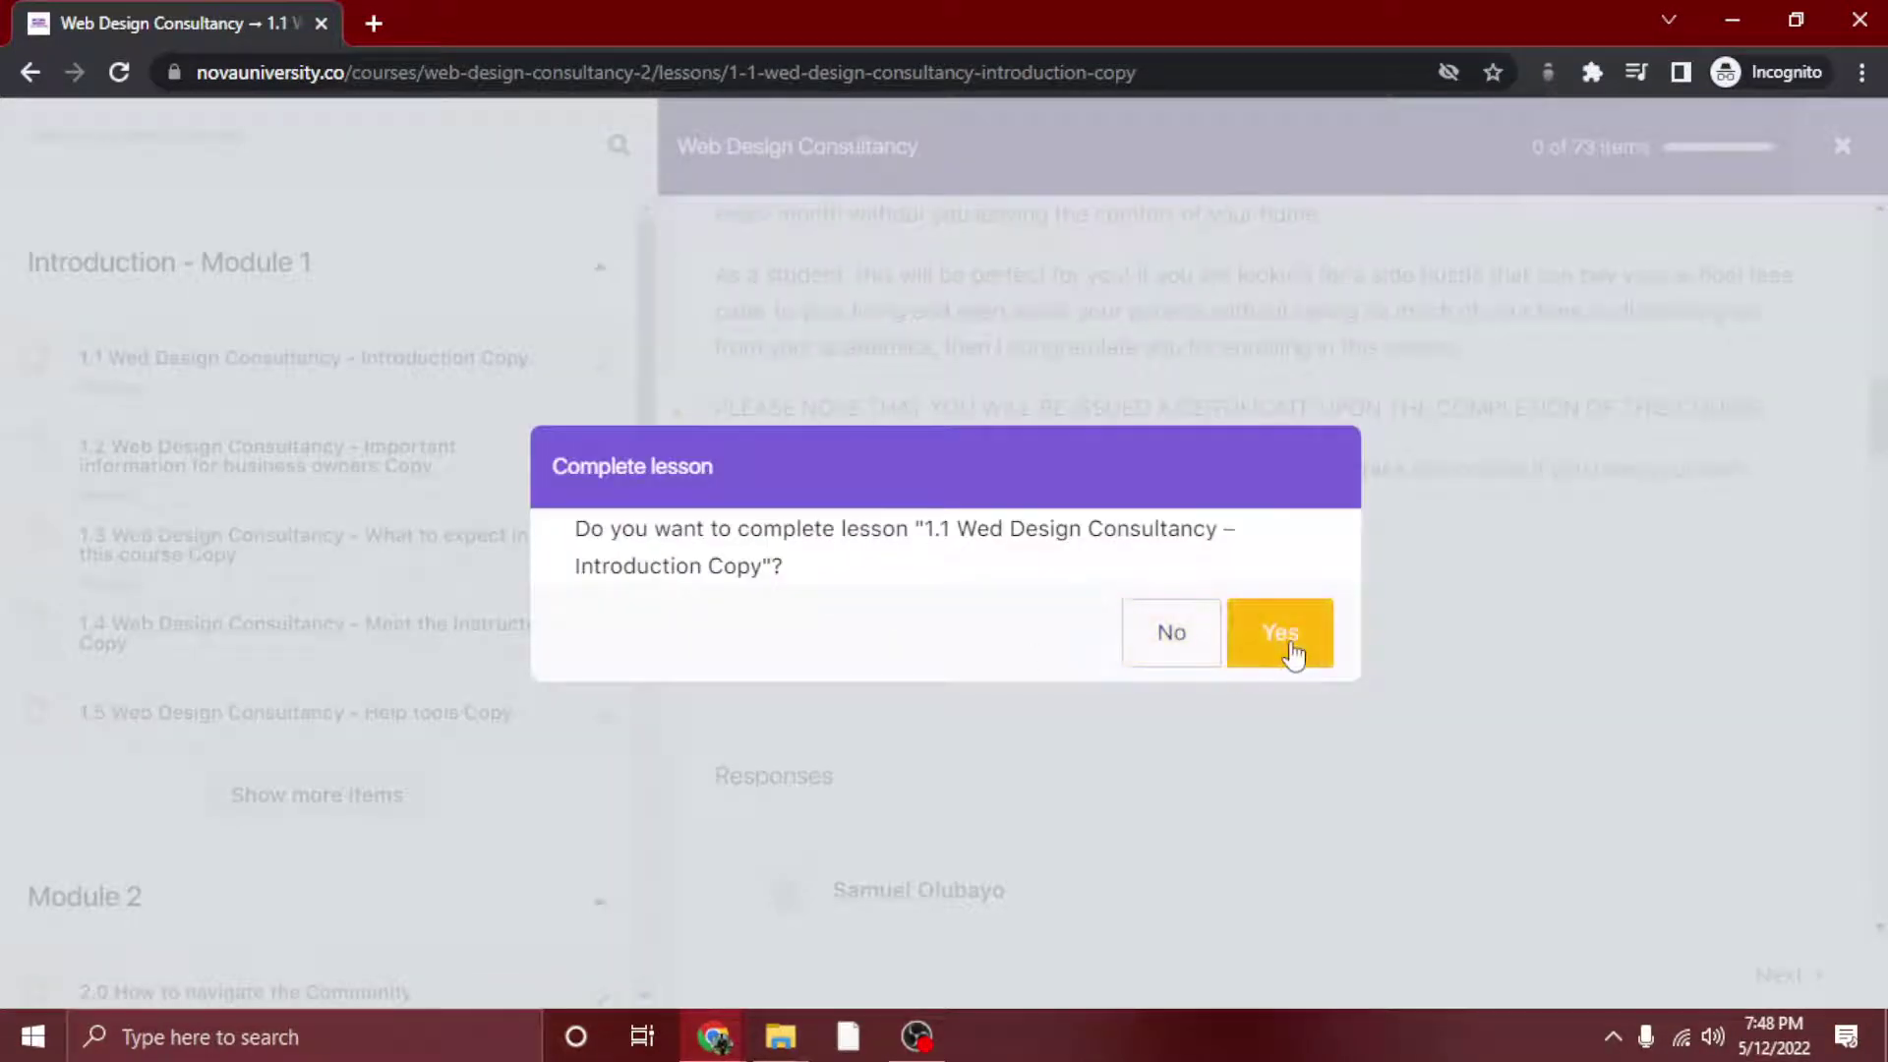
click(1292, 654)
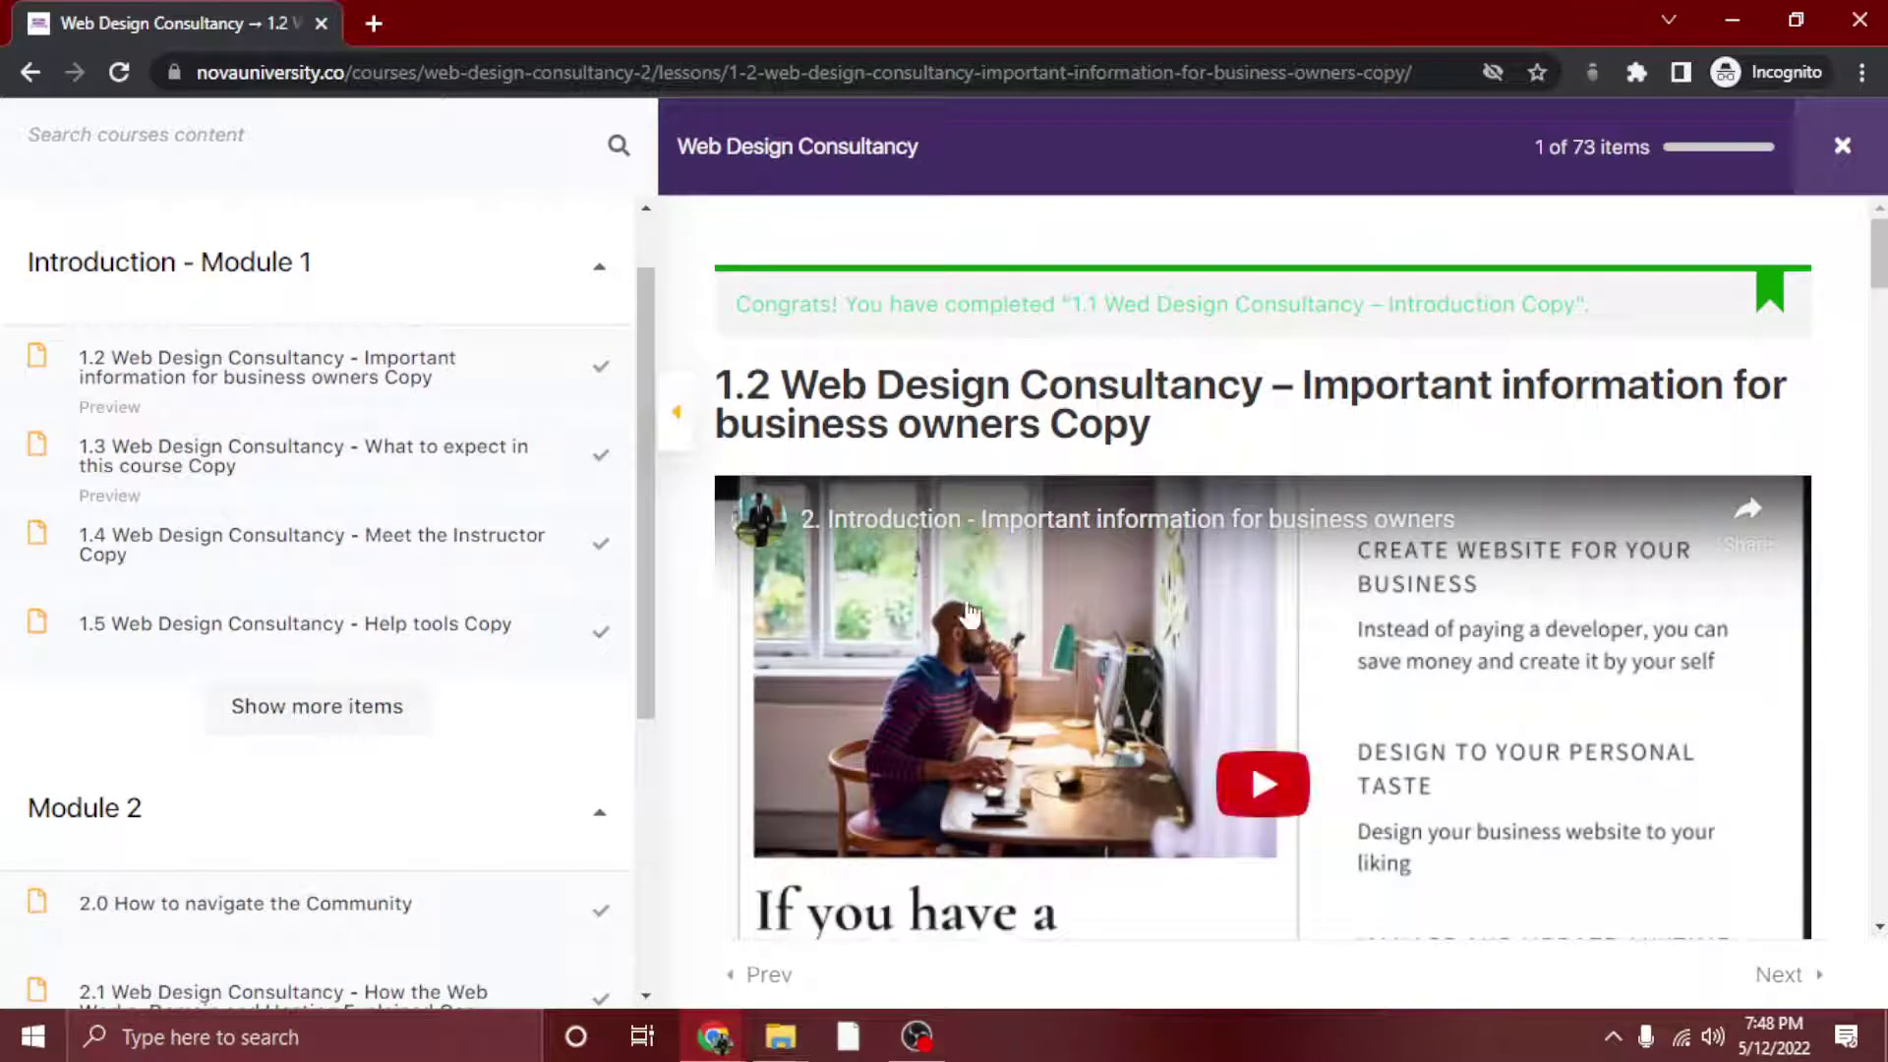
- Read through the lesson 1.2 comments, then open lesson 2.1 on domains and hosting in Module 2
scroll(371, 485, up, 1)
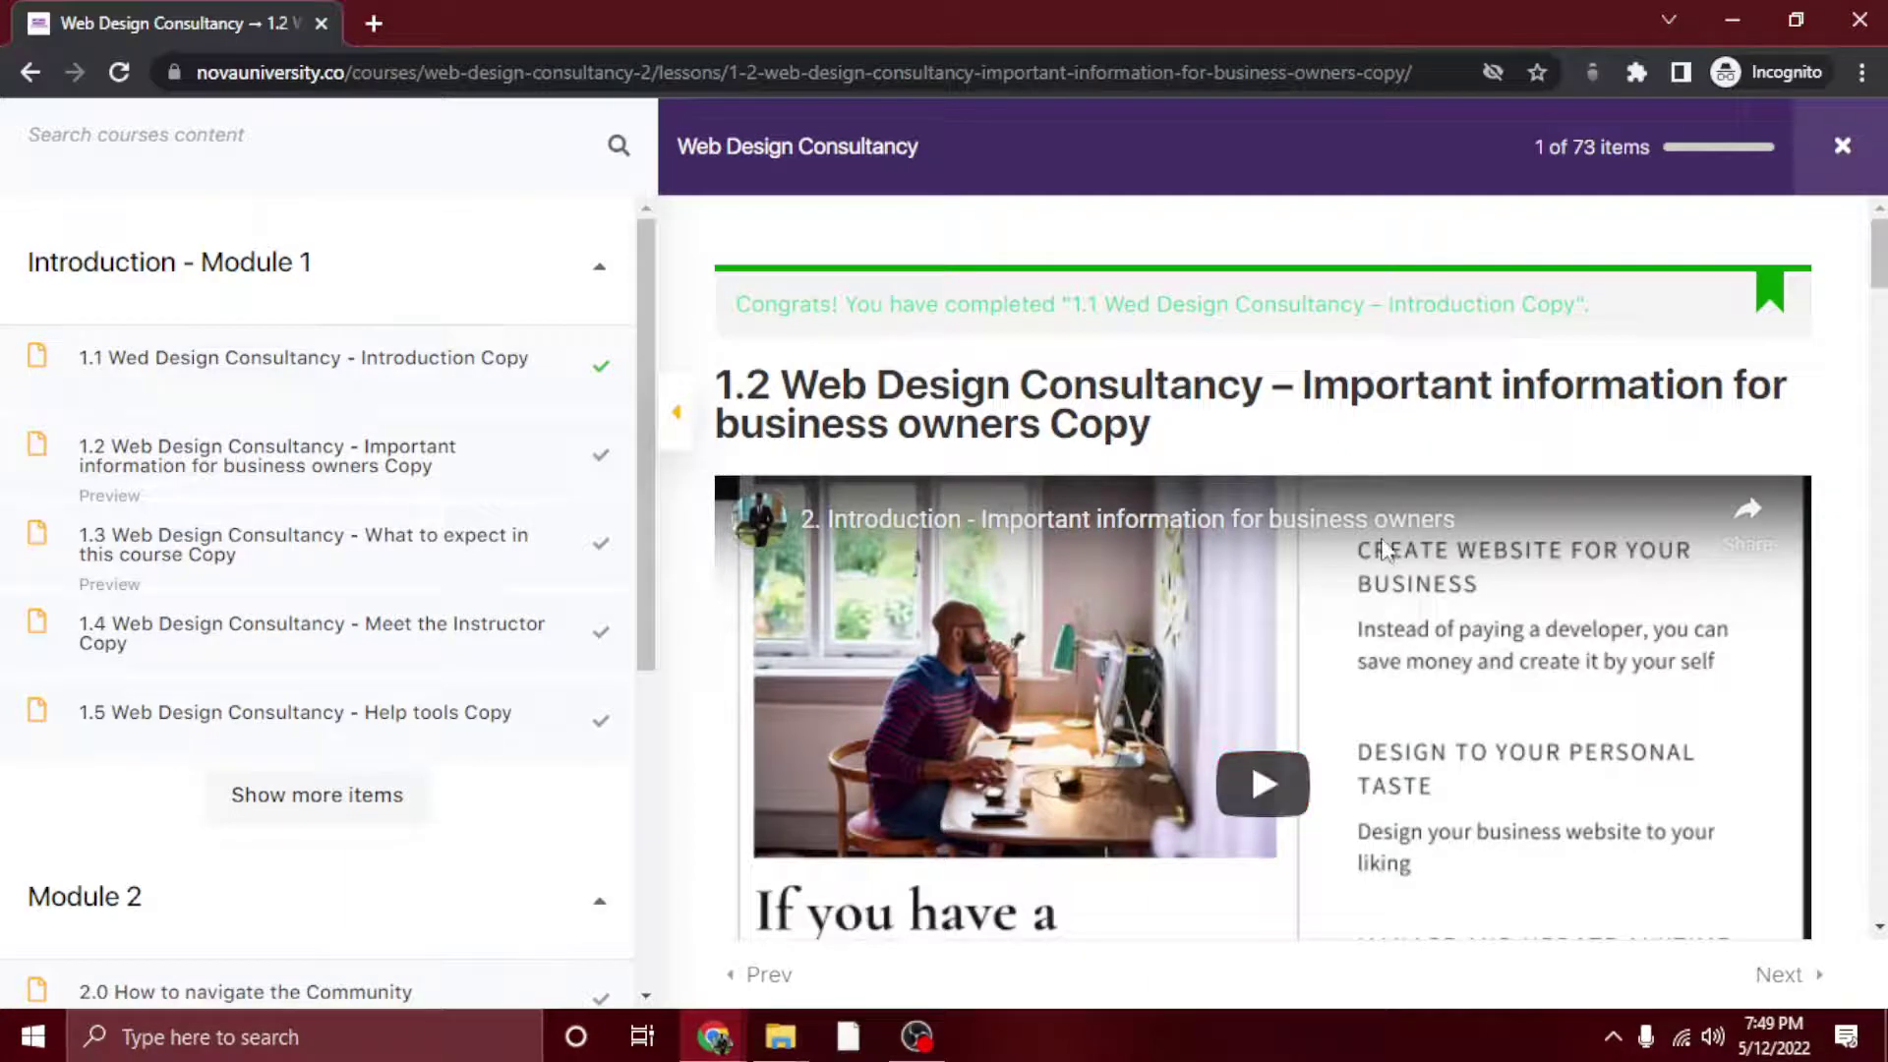
scroll(1382, 549, down, 15)
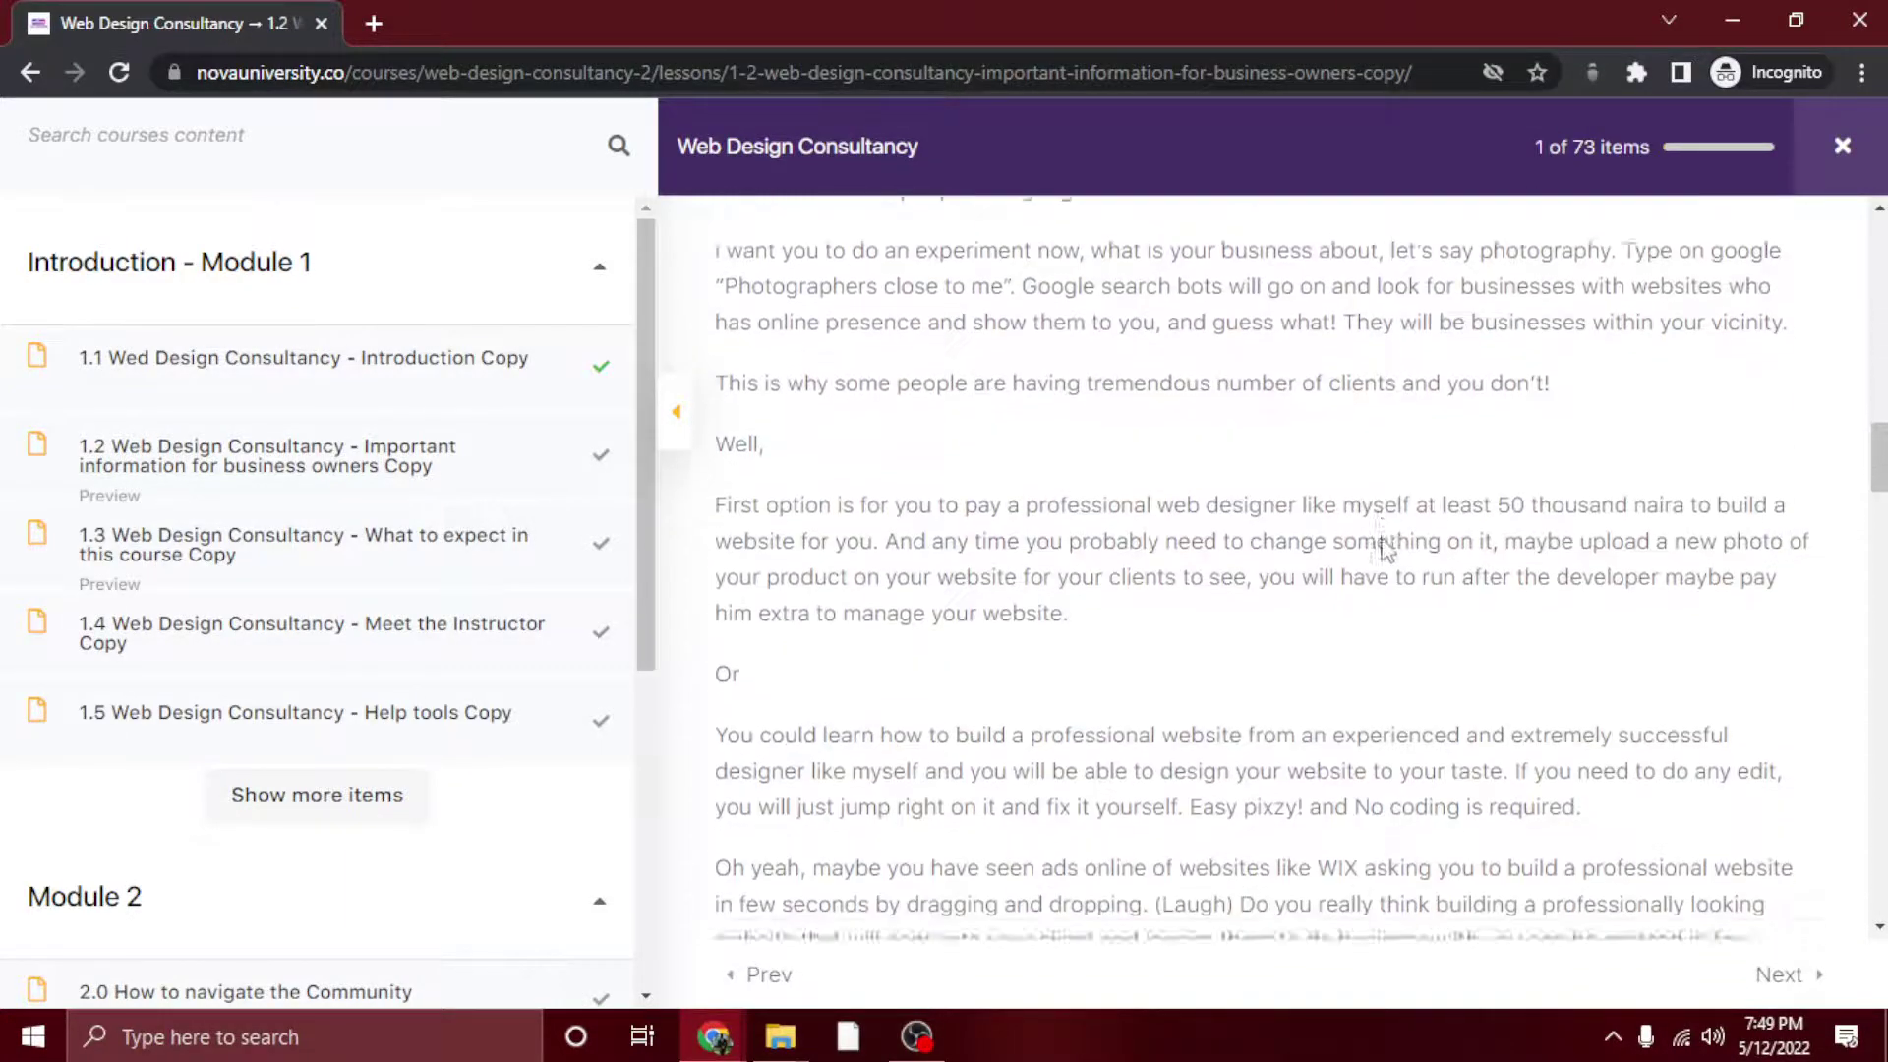
scroll(1382, 549, down, 12)
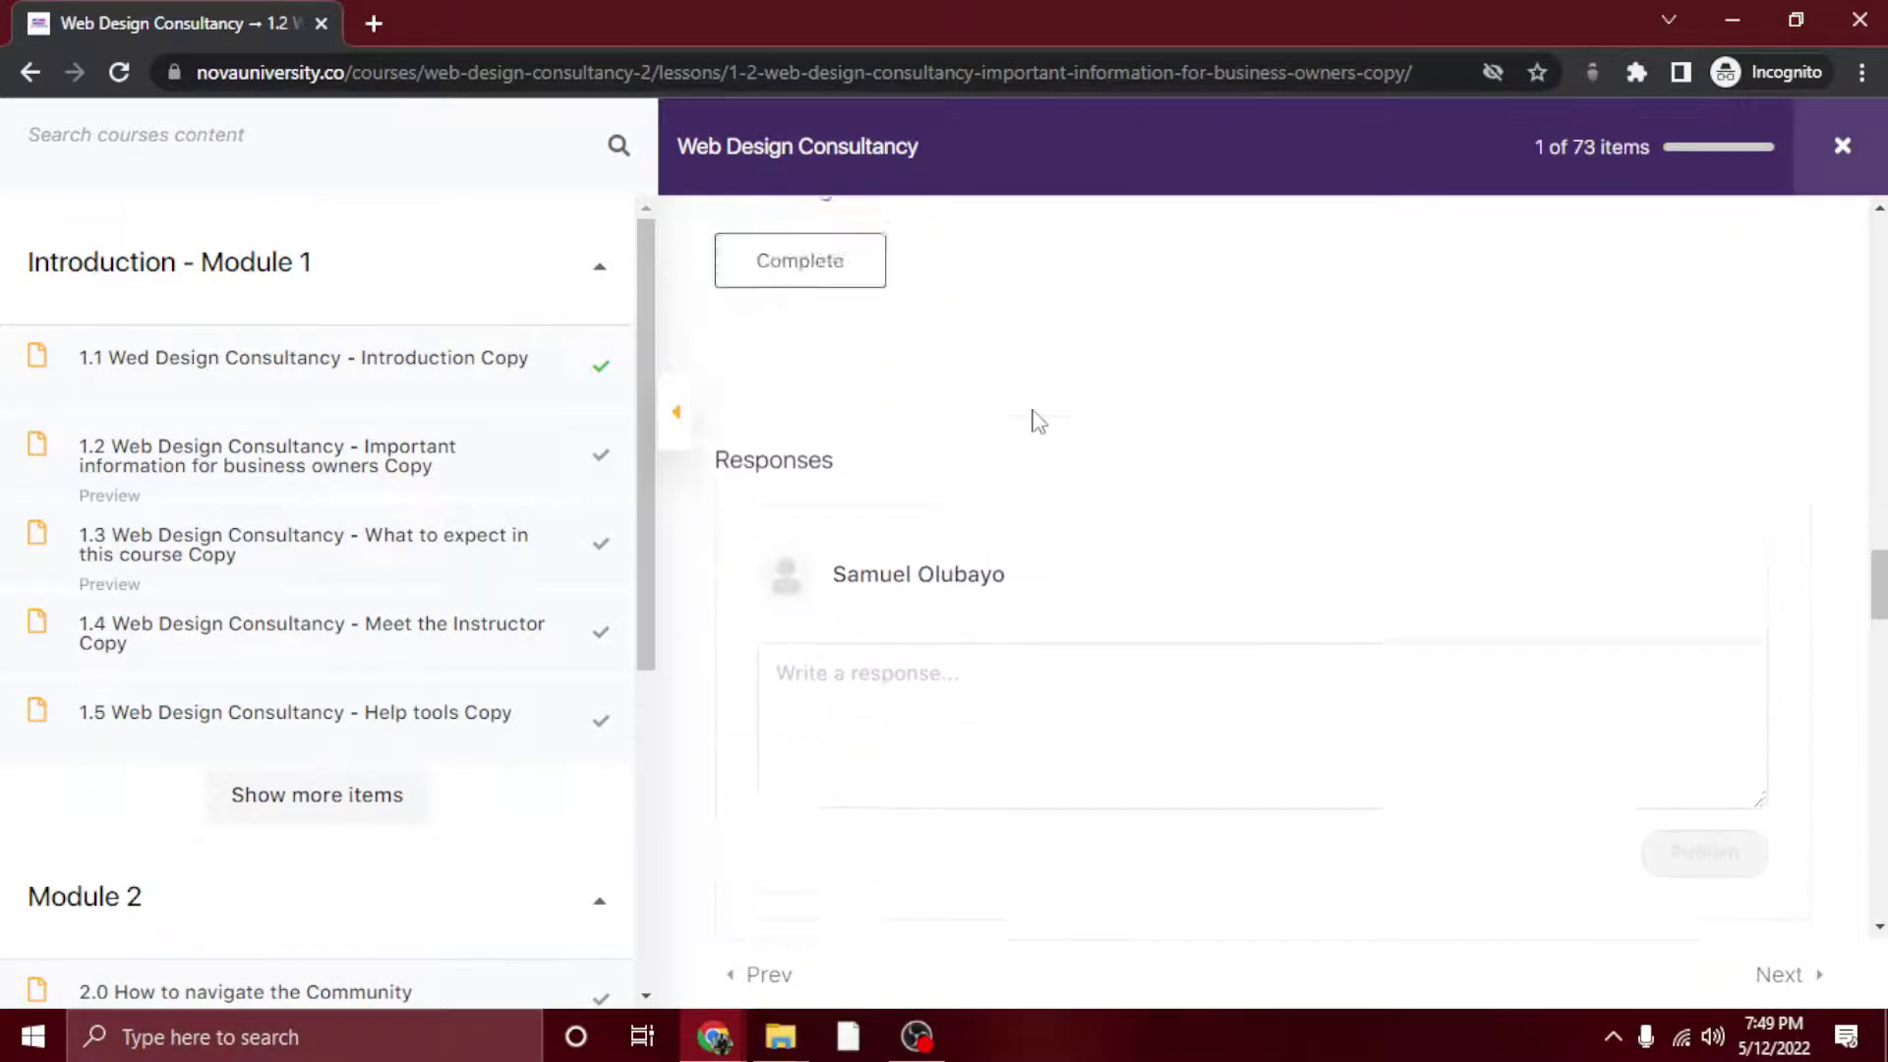
scroll(984, 433, up, 2)
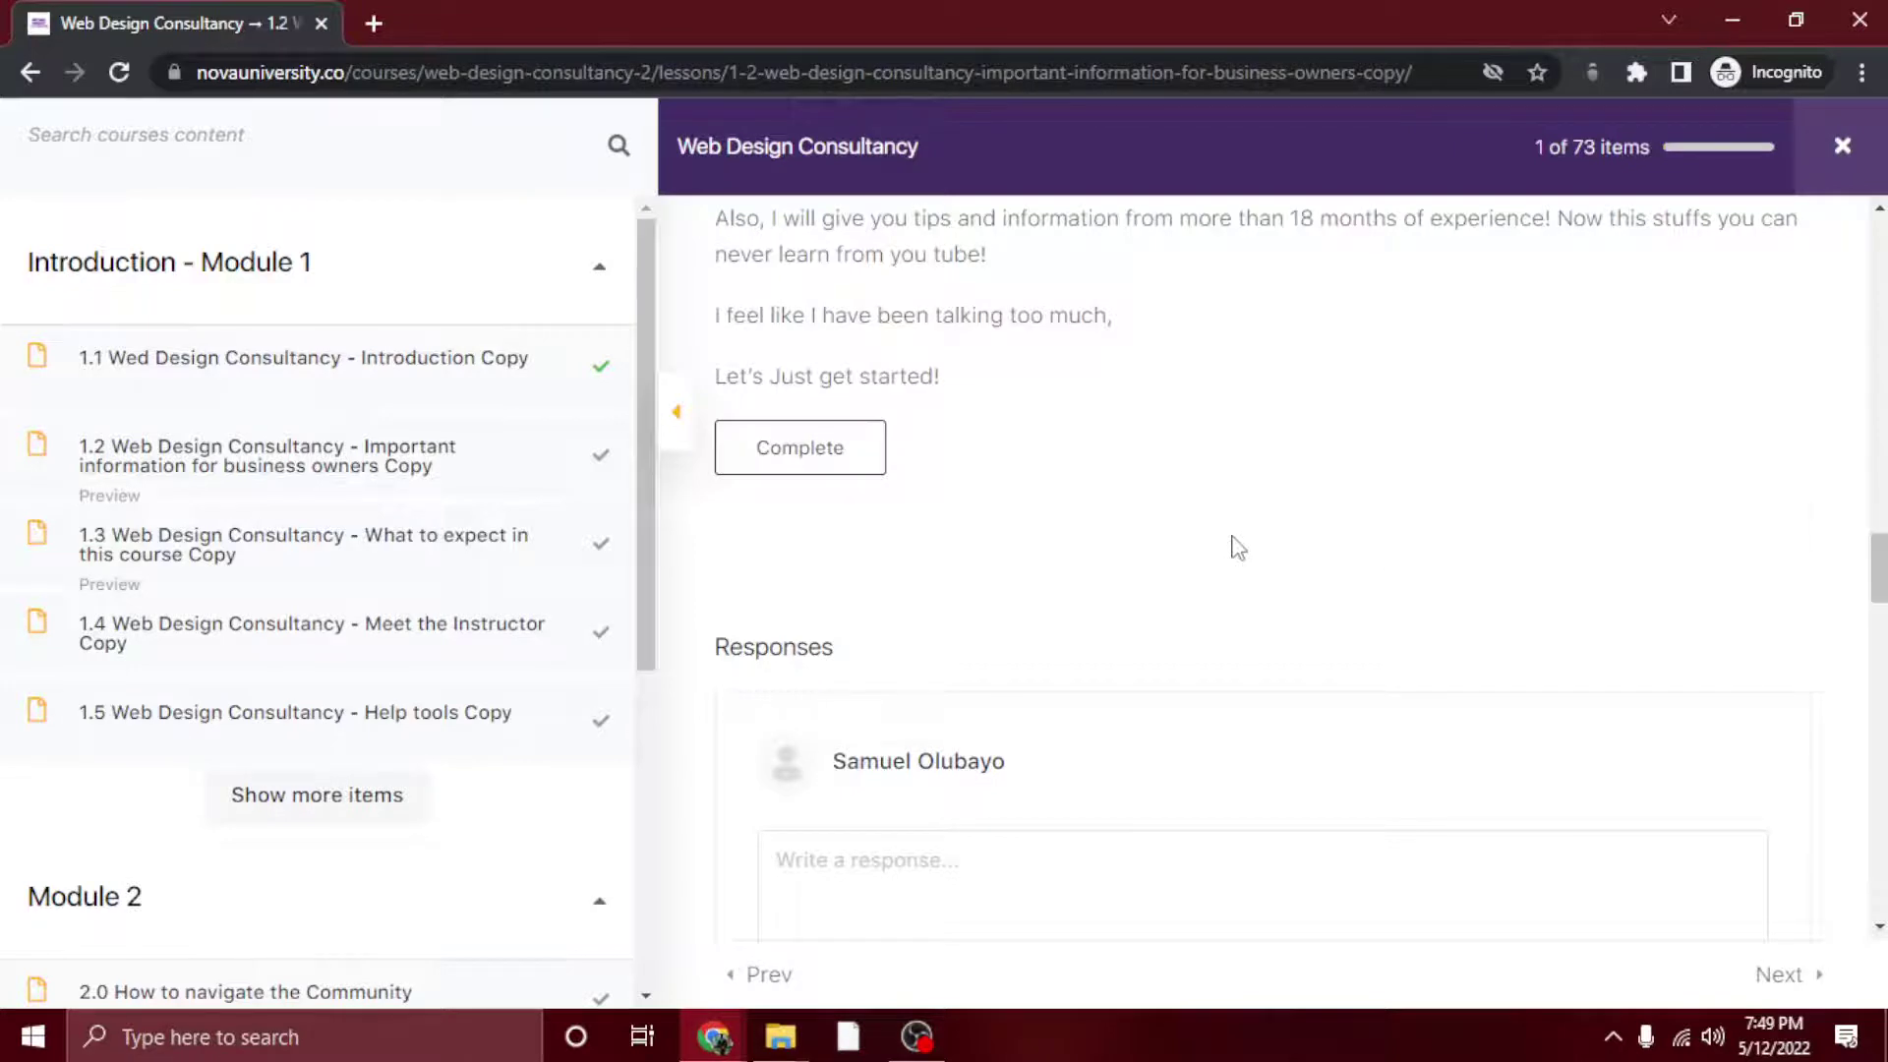
scroll(1237, 548, down, 10)
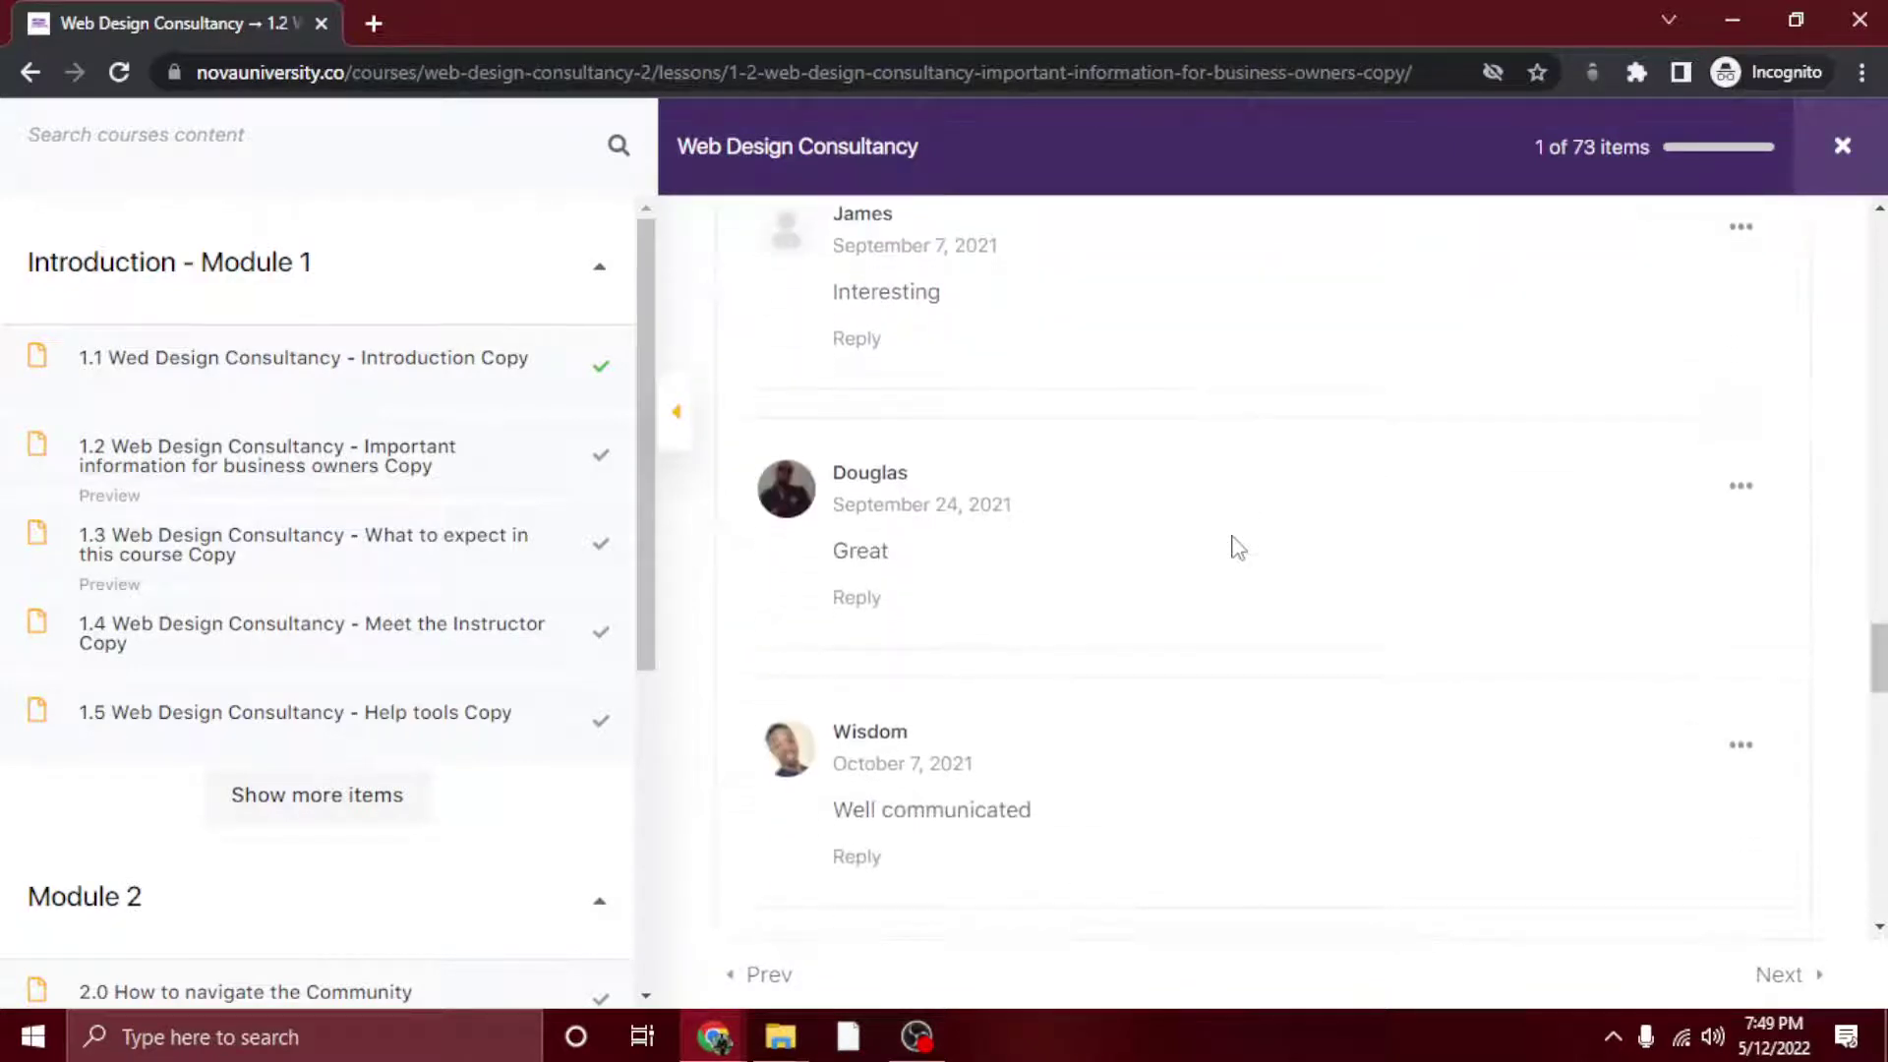
scroll(1237, 548, down, 7)
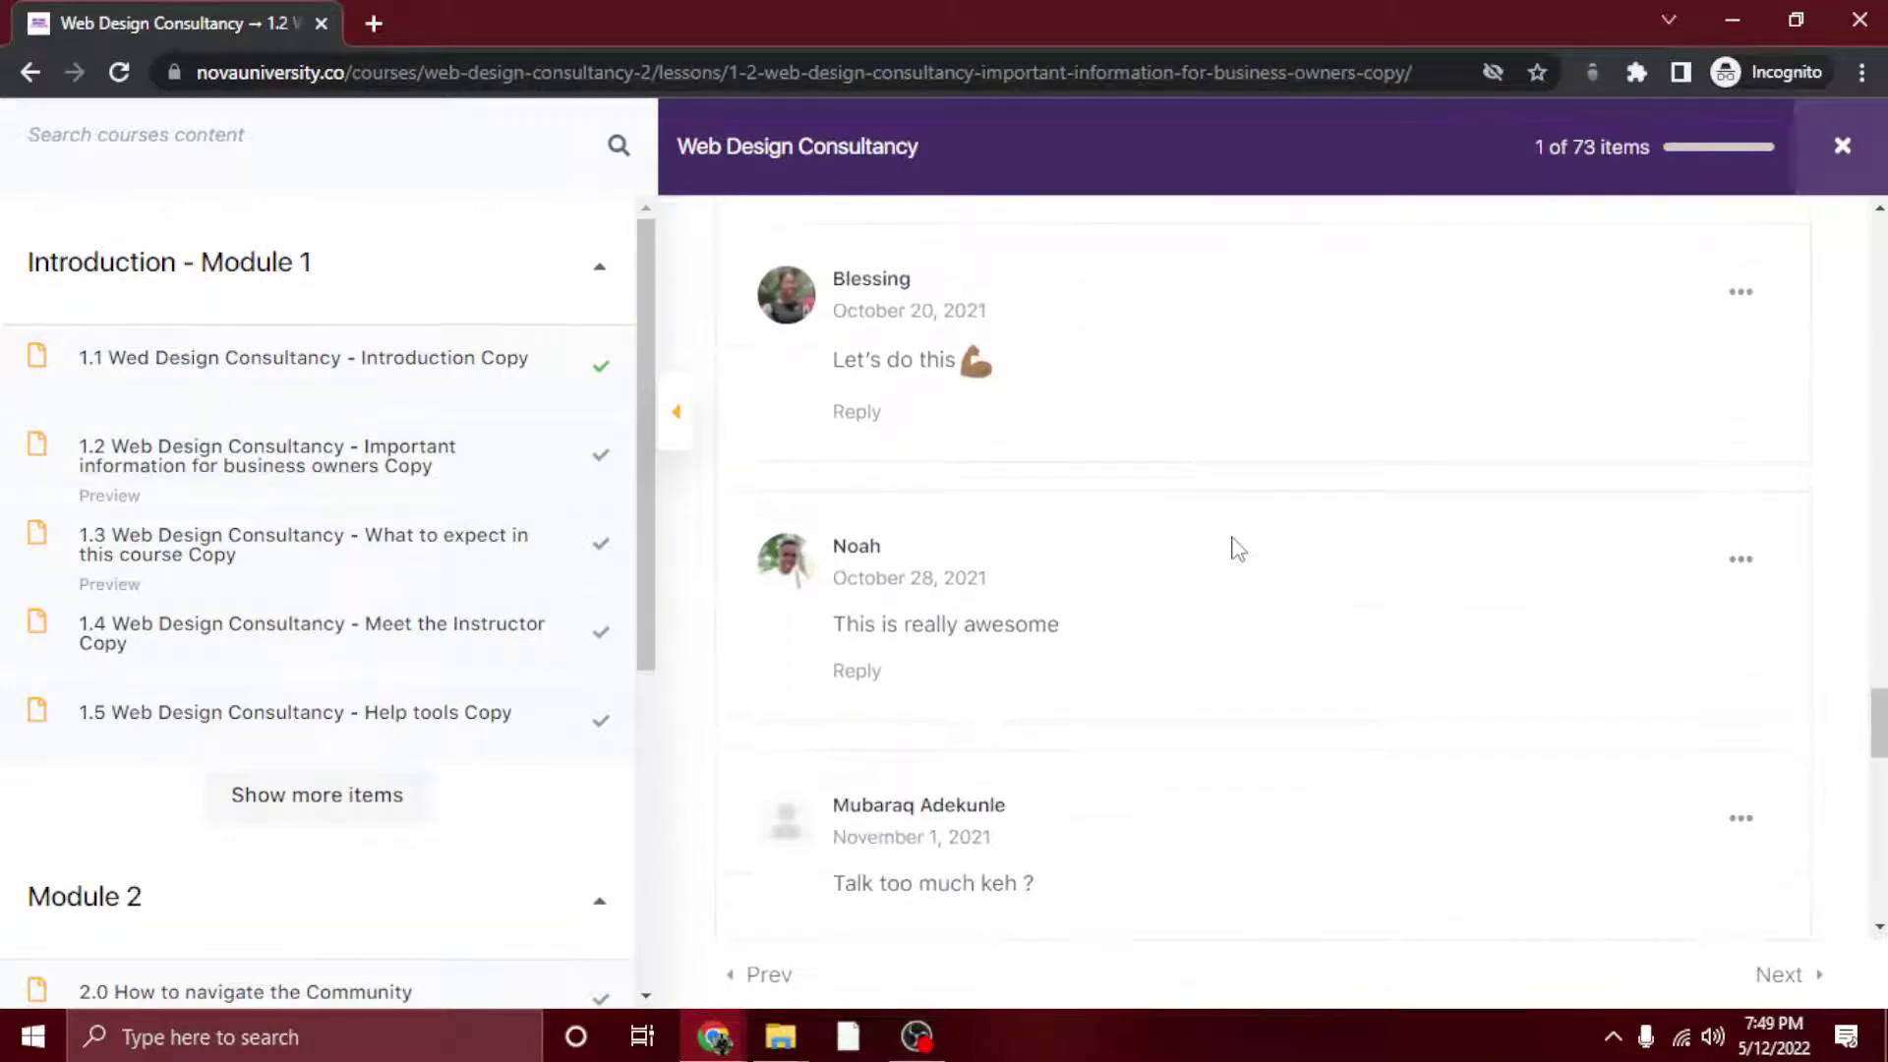
scroll(1237, 548, down, 9)
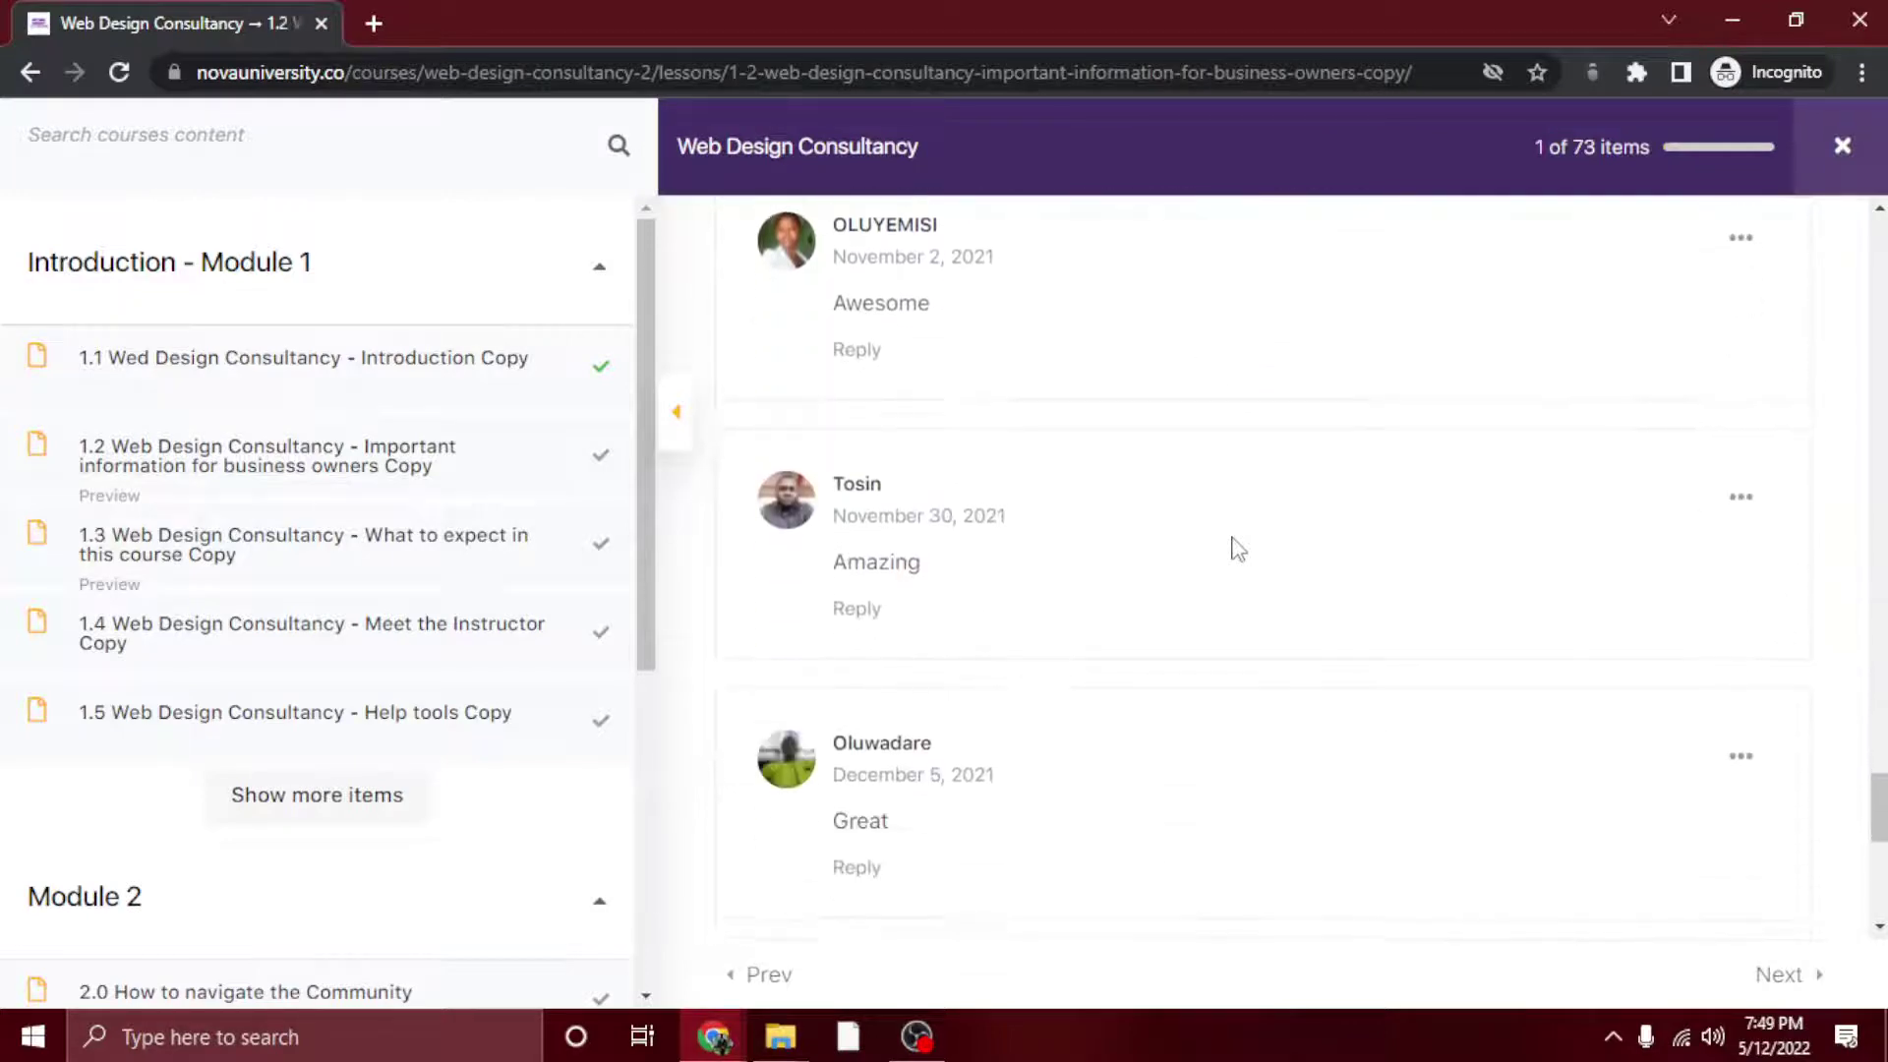
scroll(1237, 547, down, 5)
scroll(1237, 547, up, 7)
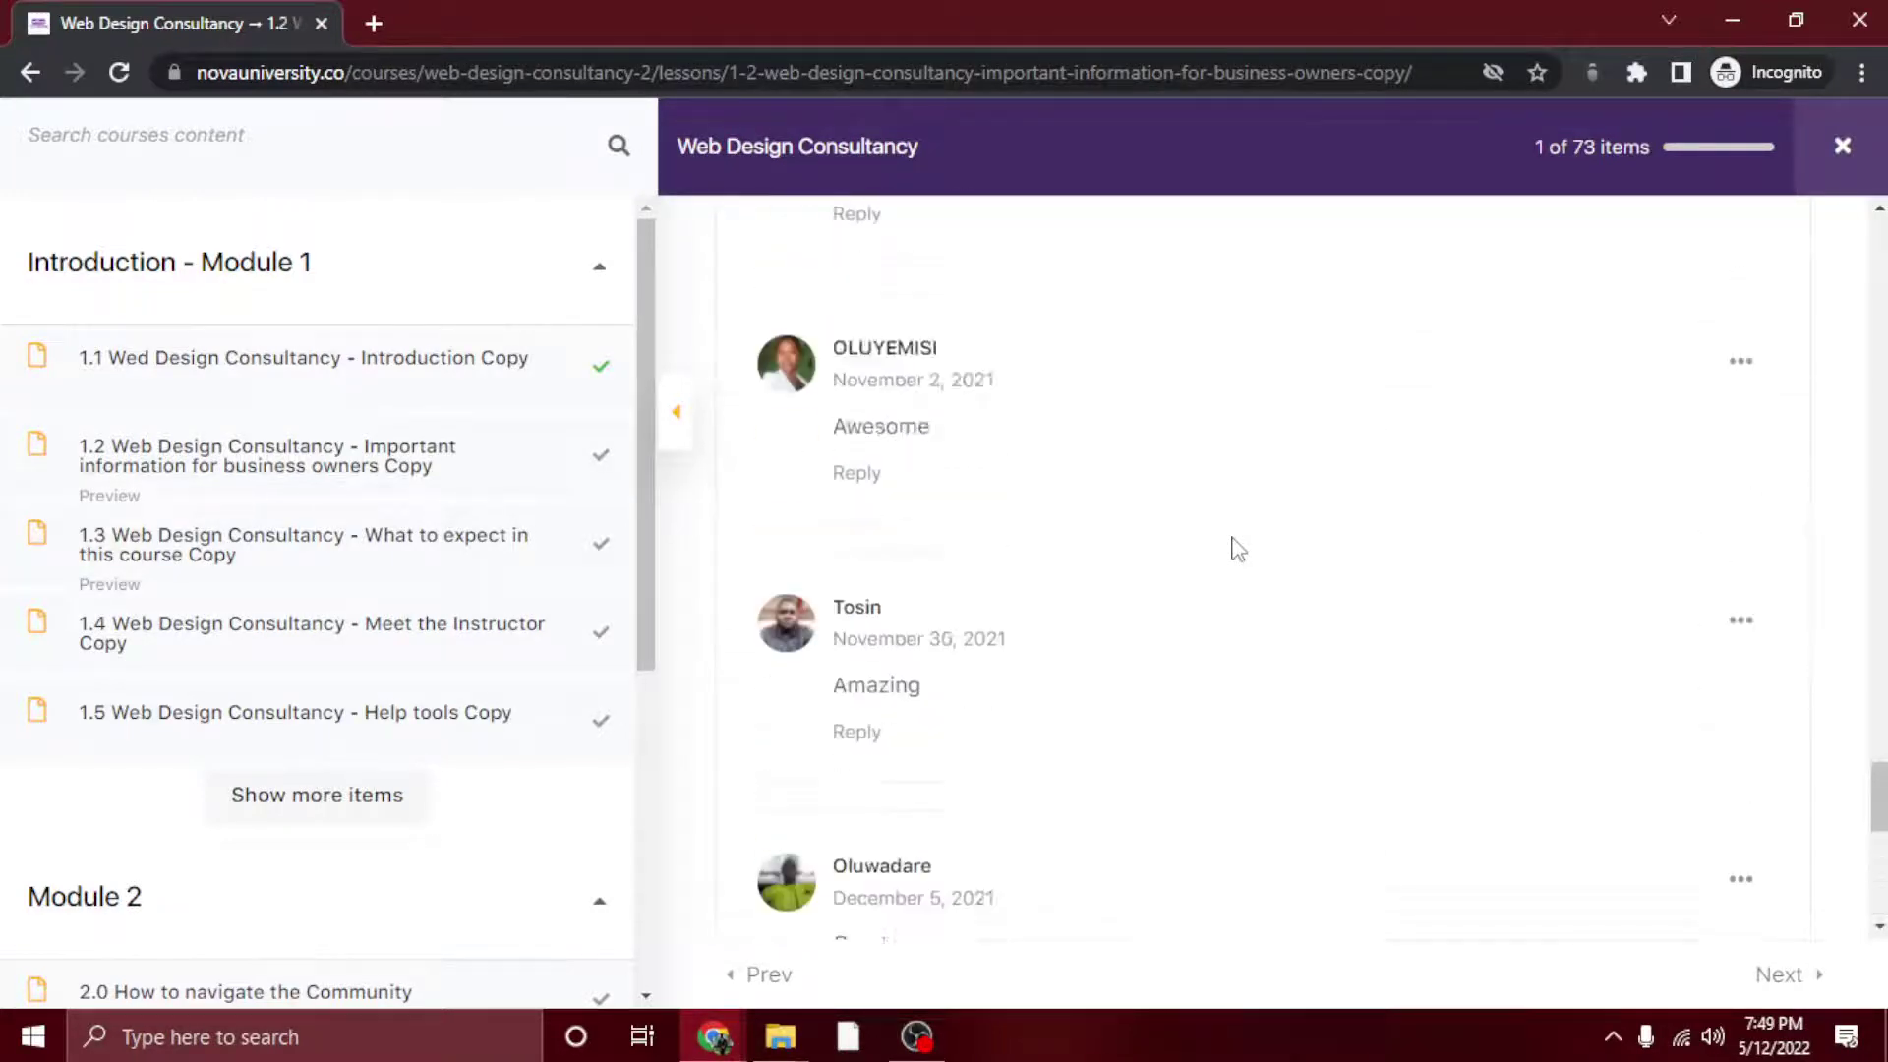
scroll(335, 693, down, 4)
scroll(335, 693, down, 2)
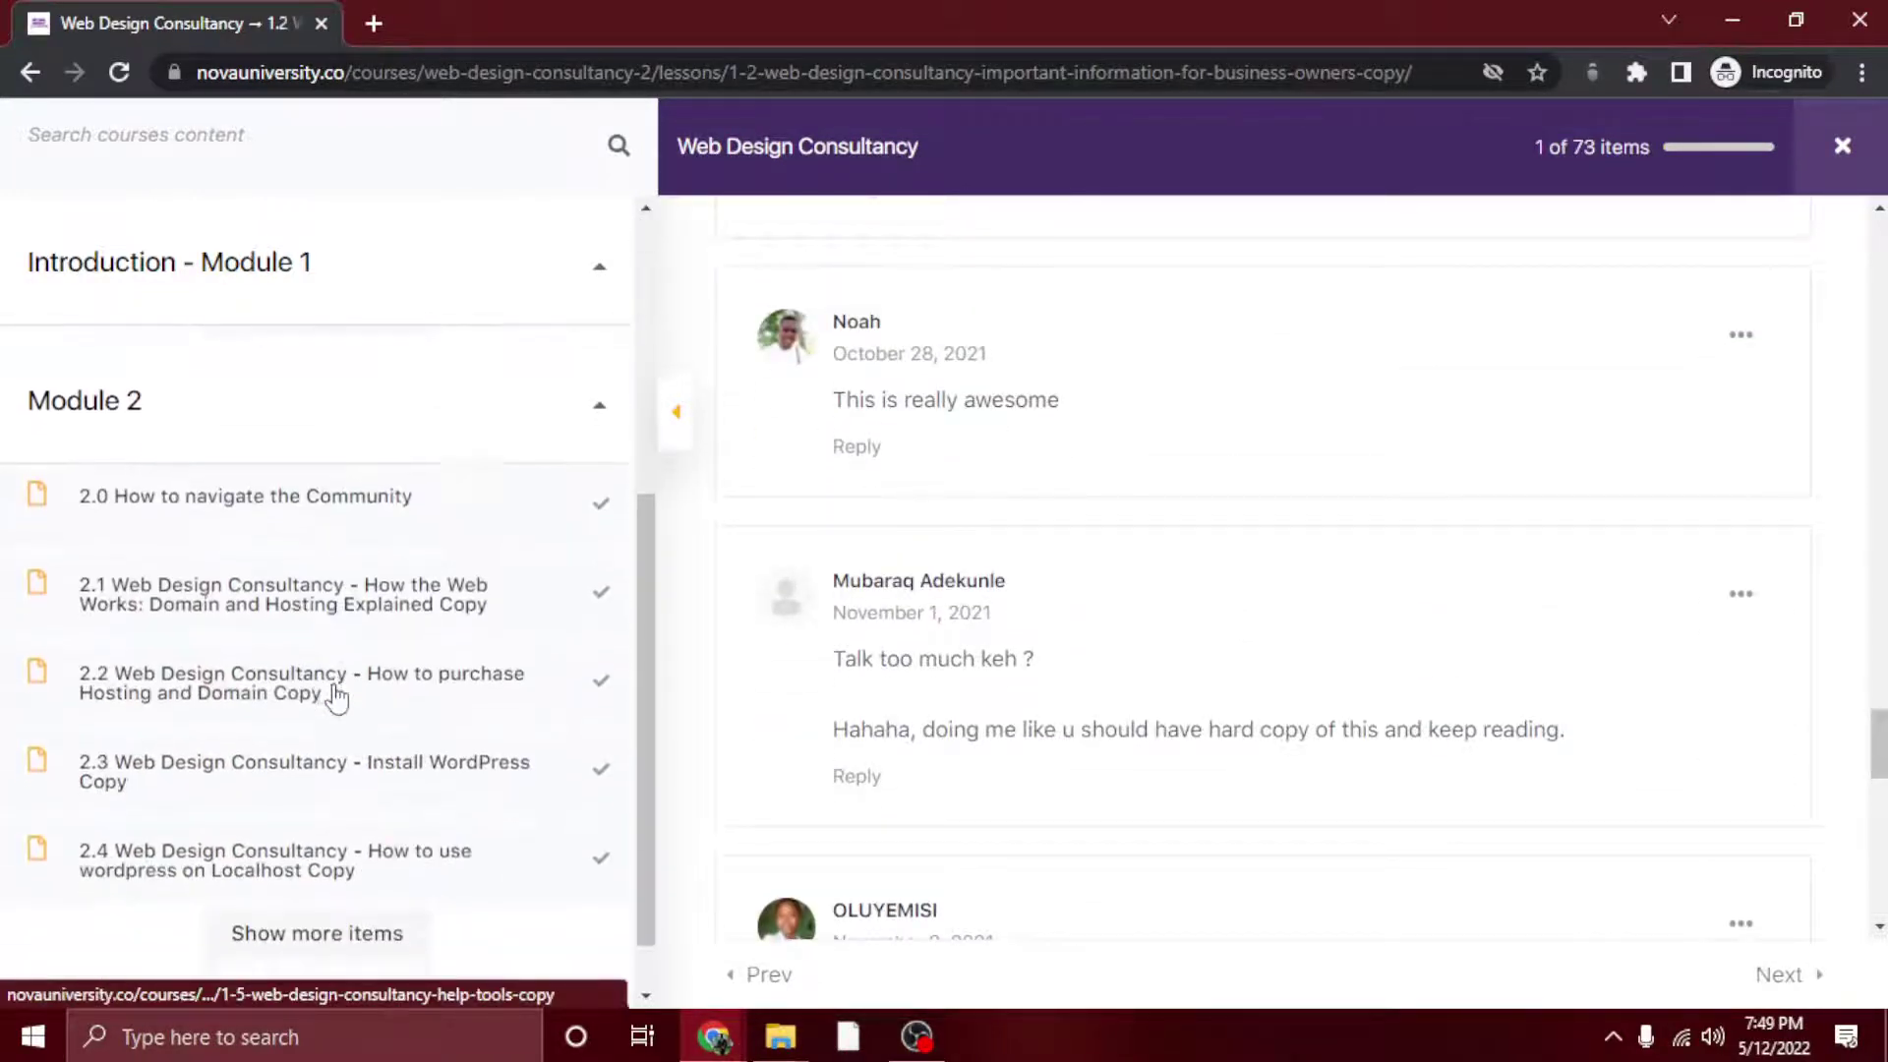
click(364, 546)
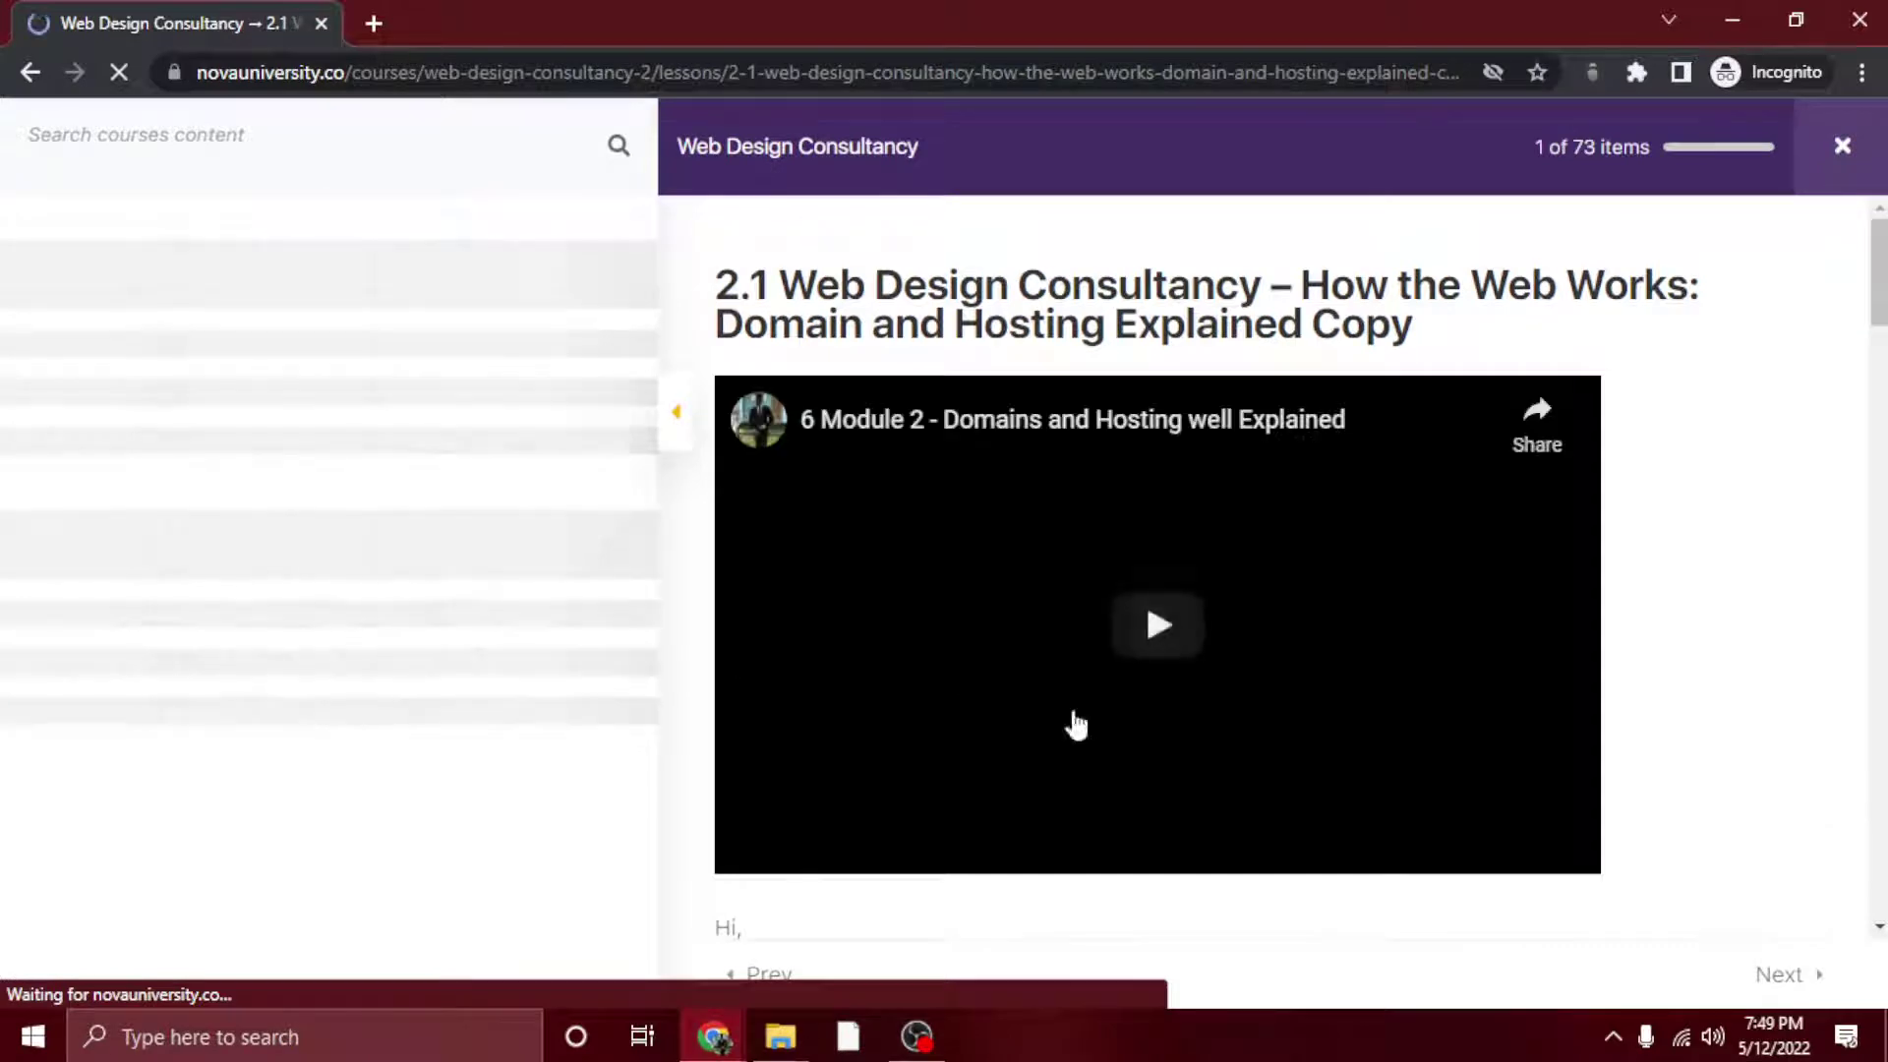
- Read lesson 2.1 down to its comments, then open lesson 2.2 on purchasing hosting and domain
scroll(1107, 740, down, 3)
scroll(1108, 740, down, 20)
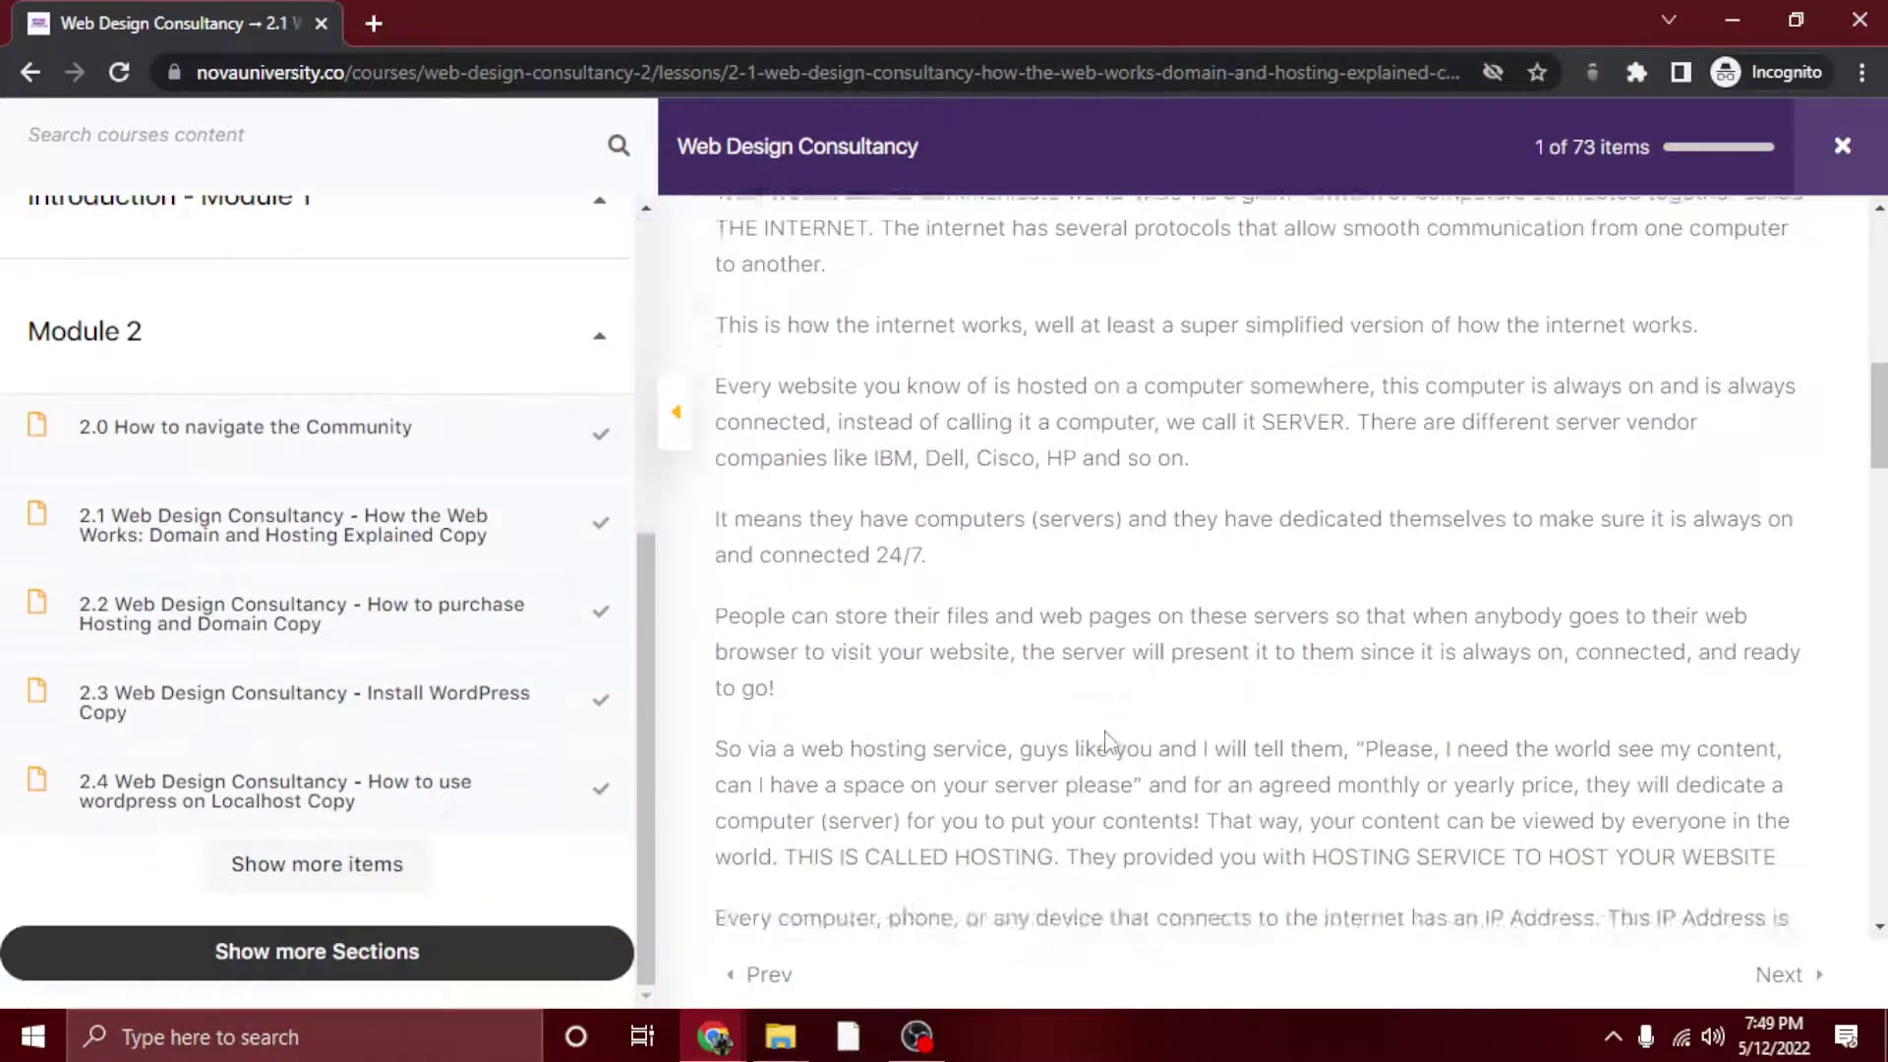
scroll(1109, 740, down, 10)
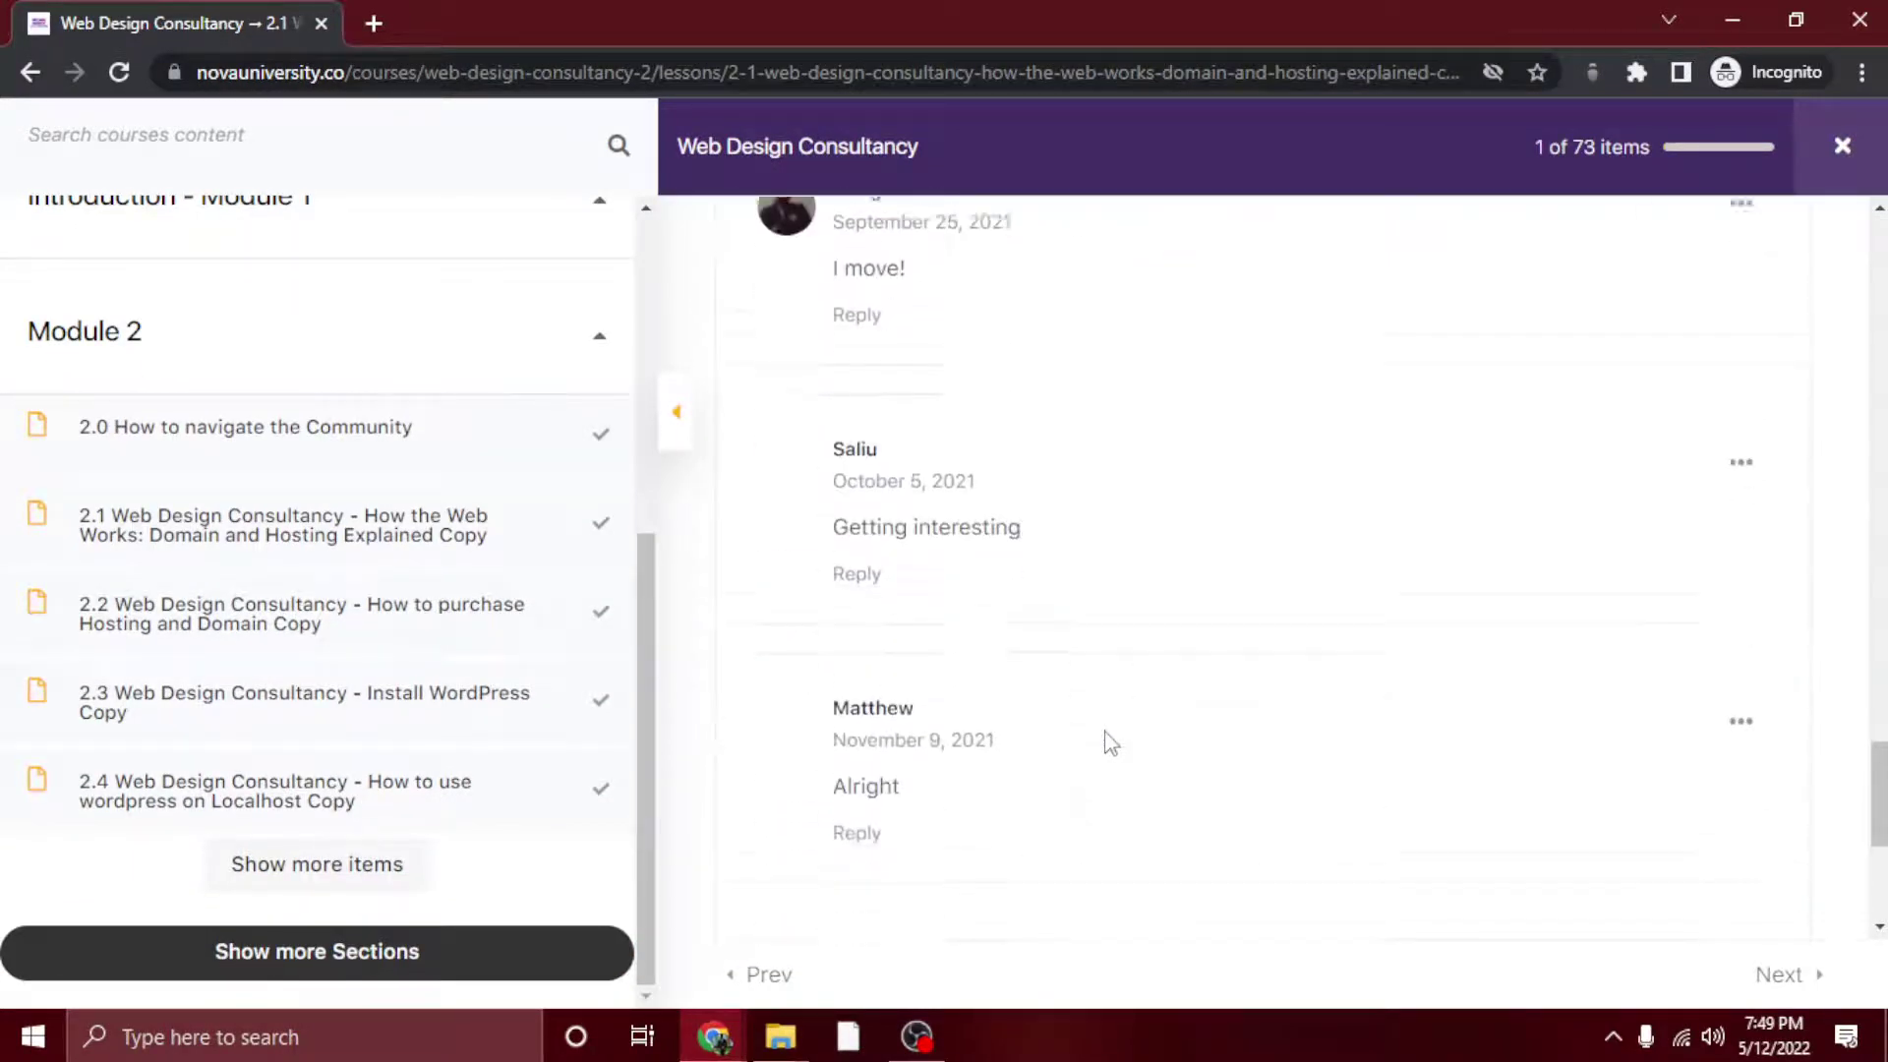
scroll(1110, 740, down, 1)
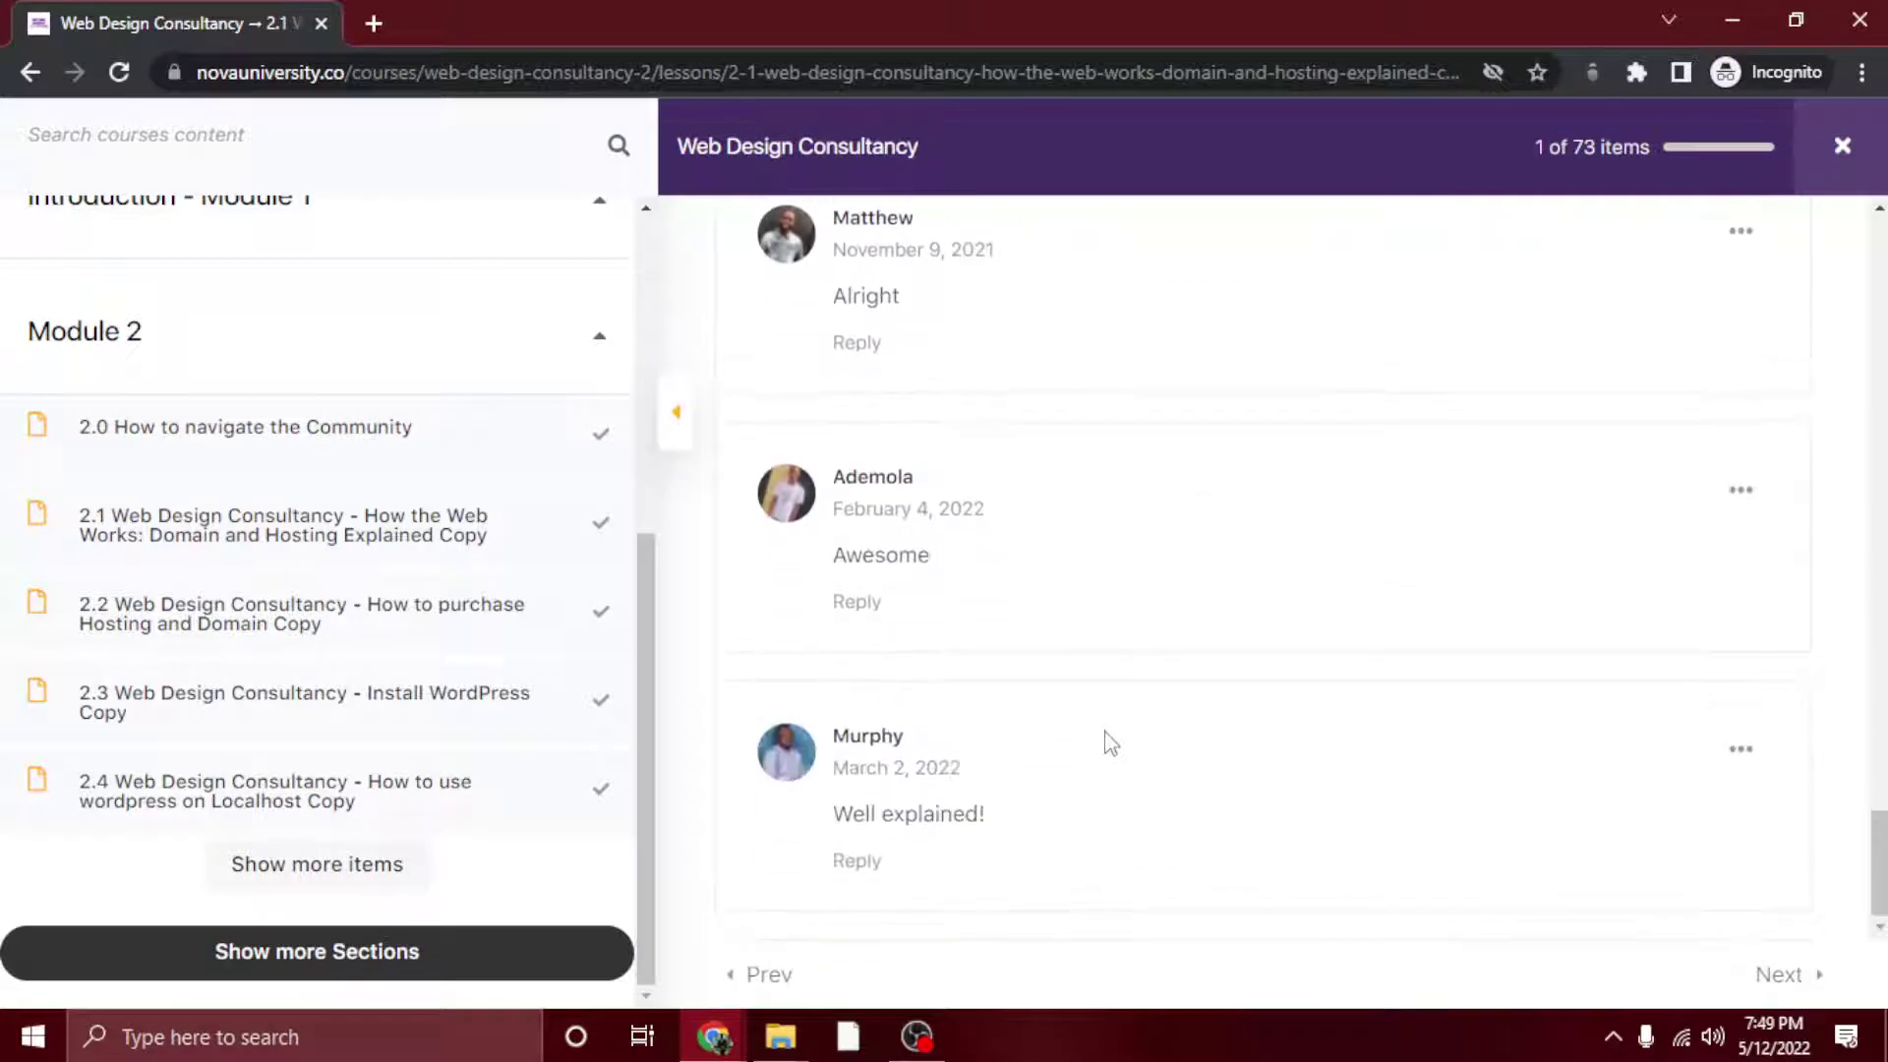
scroll(1109, 741, up, 2)
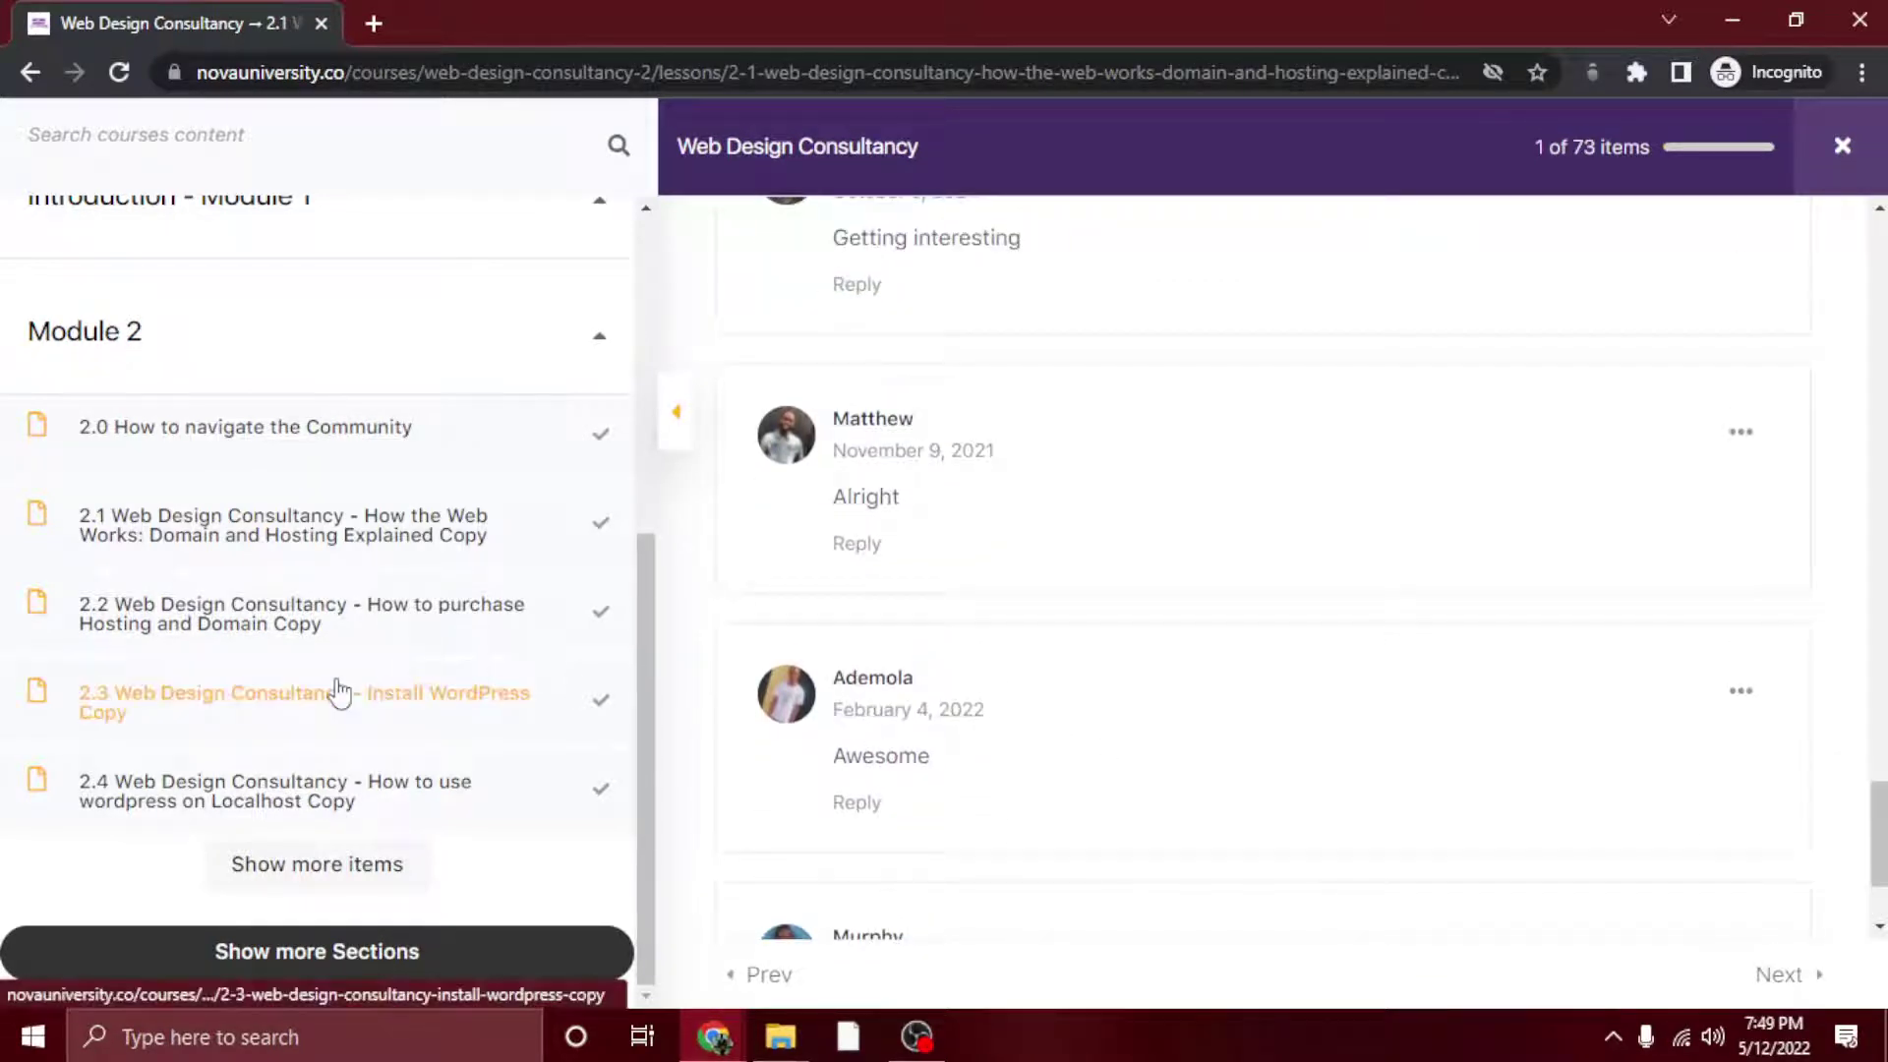
click(355, 621)
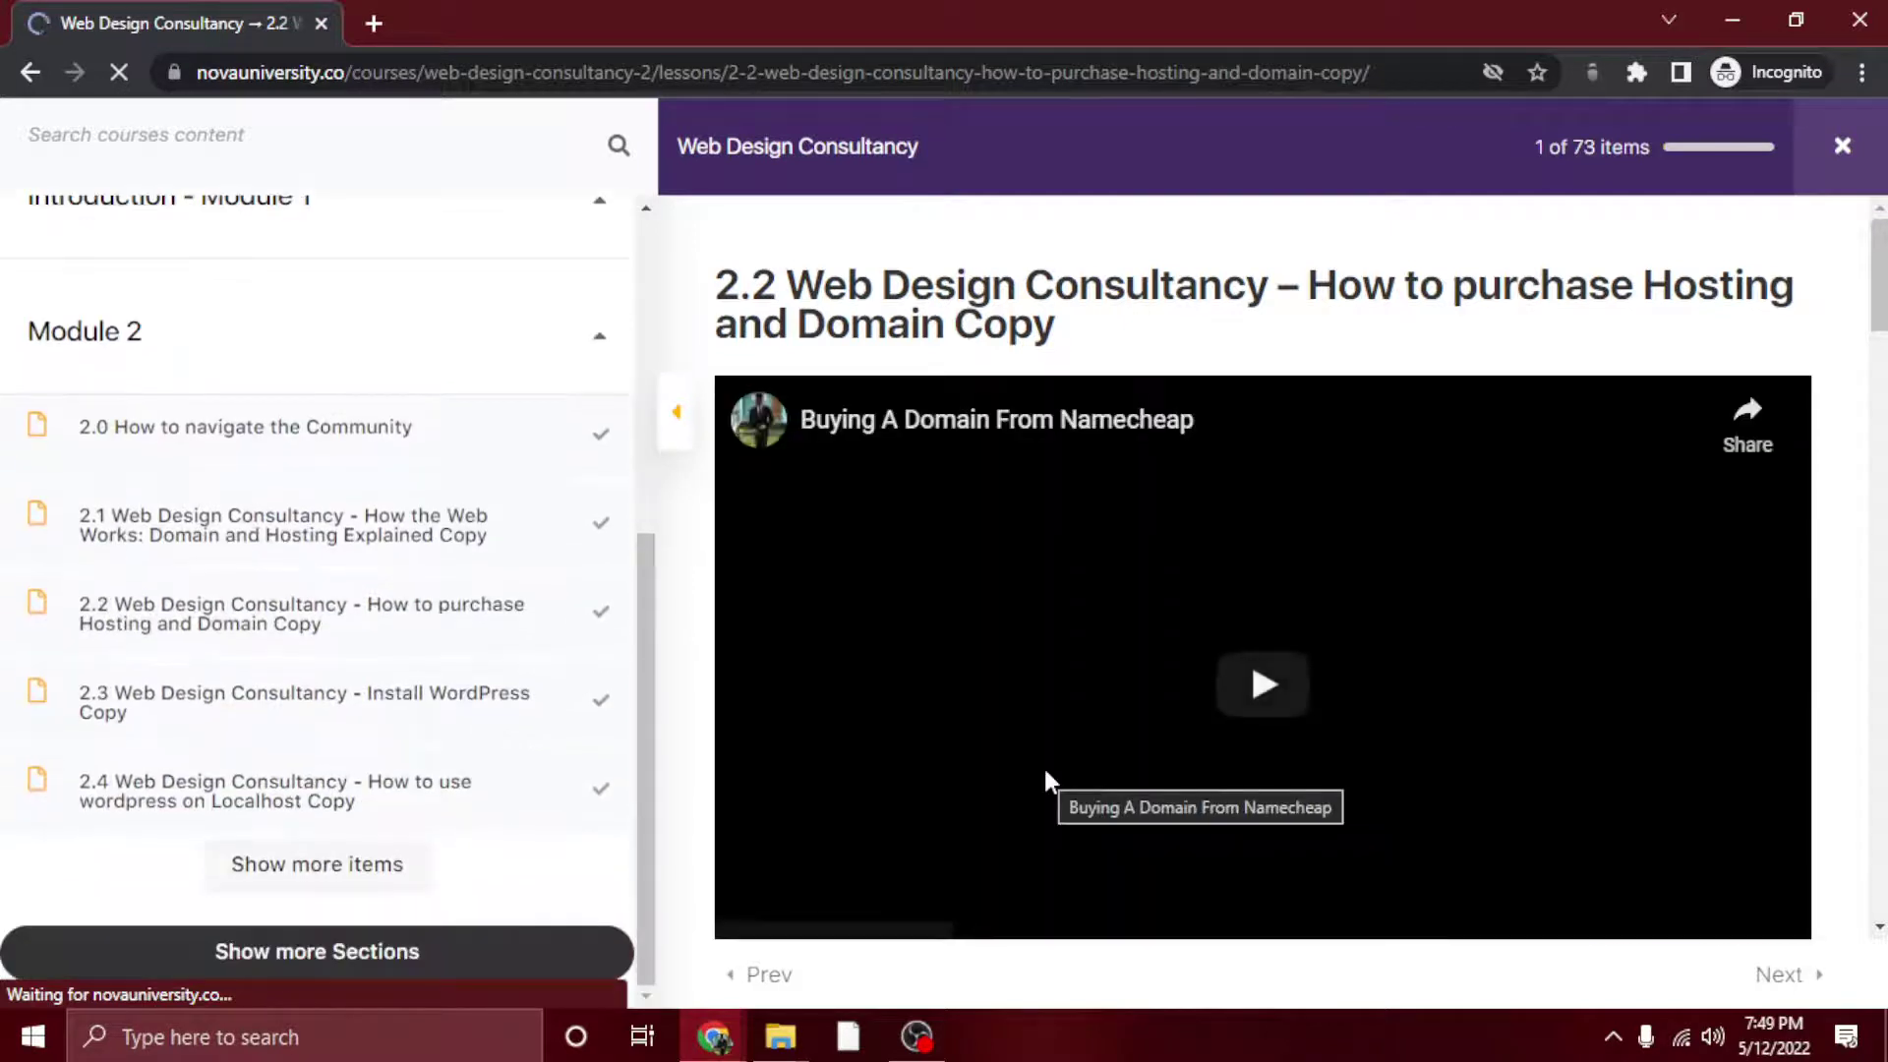
- Scroll through lesson 2.2's student comments and back up toward the Responses section
scroll(1050, 782, down, 6)
scroll(1050, 782, down, 10)
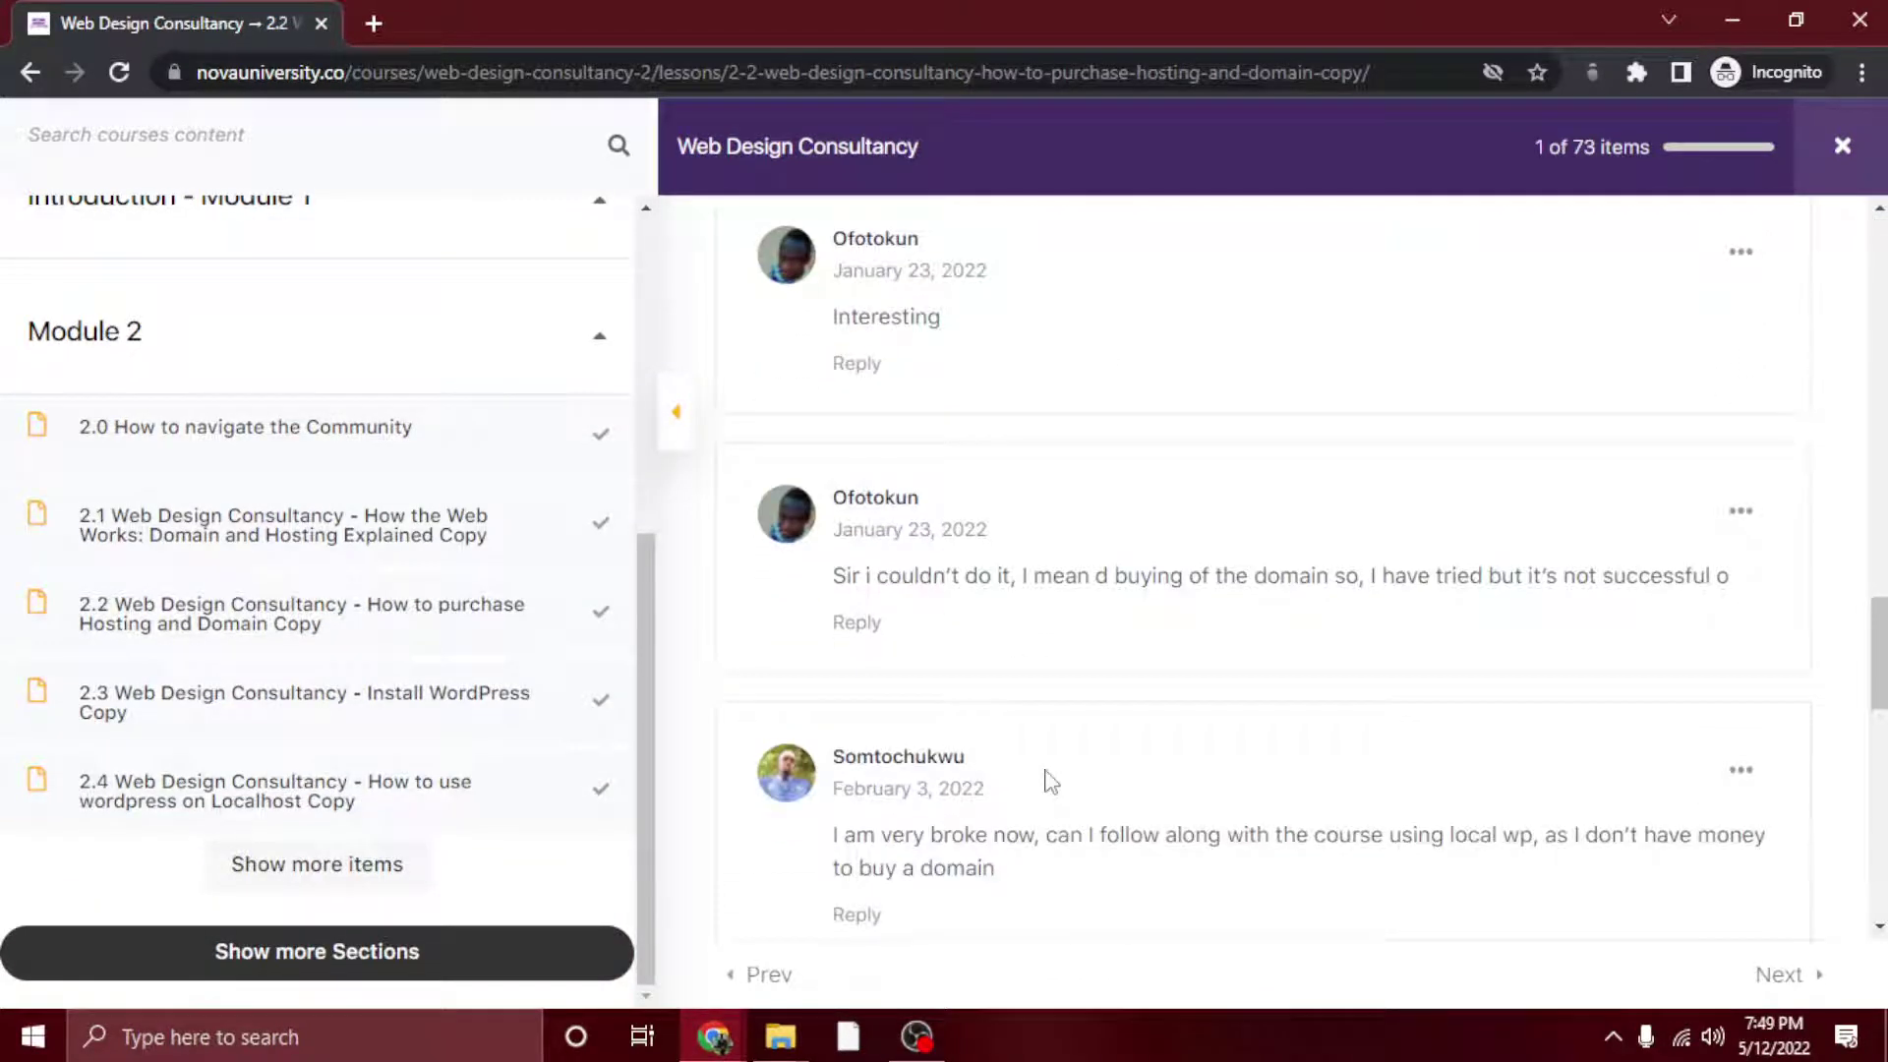
scroll(1050, 782, down, 10)
scroll(1050, 782, up, 6)
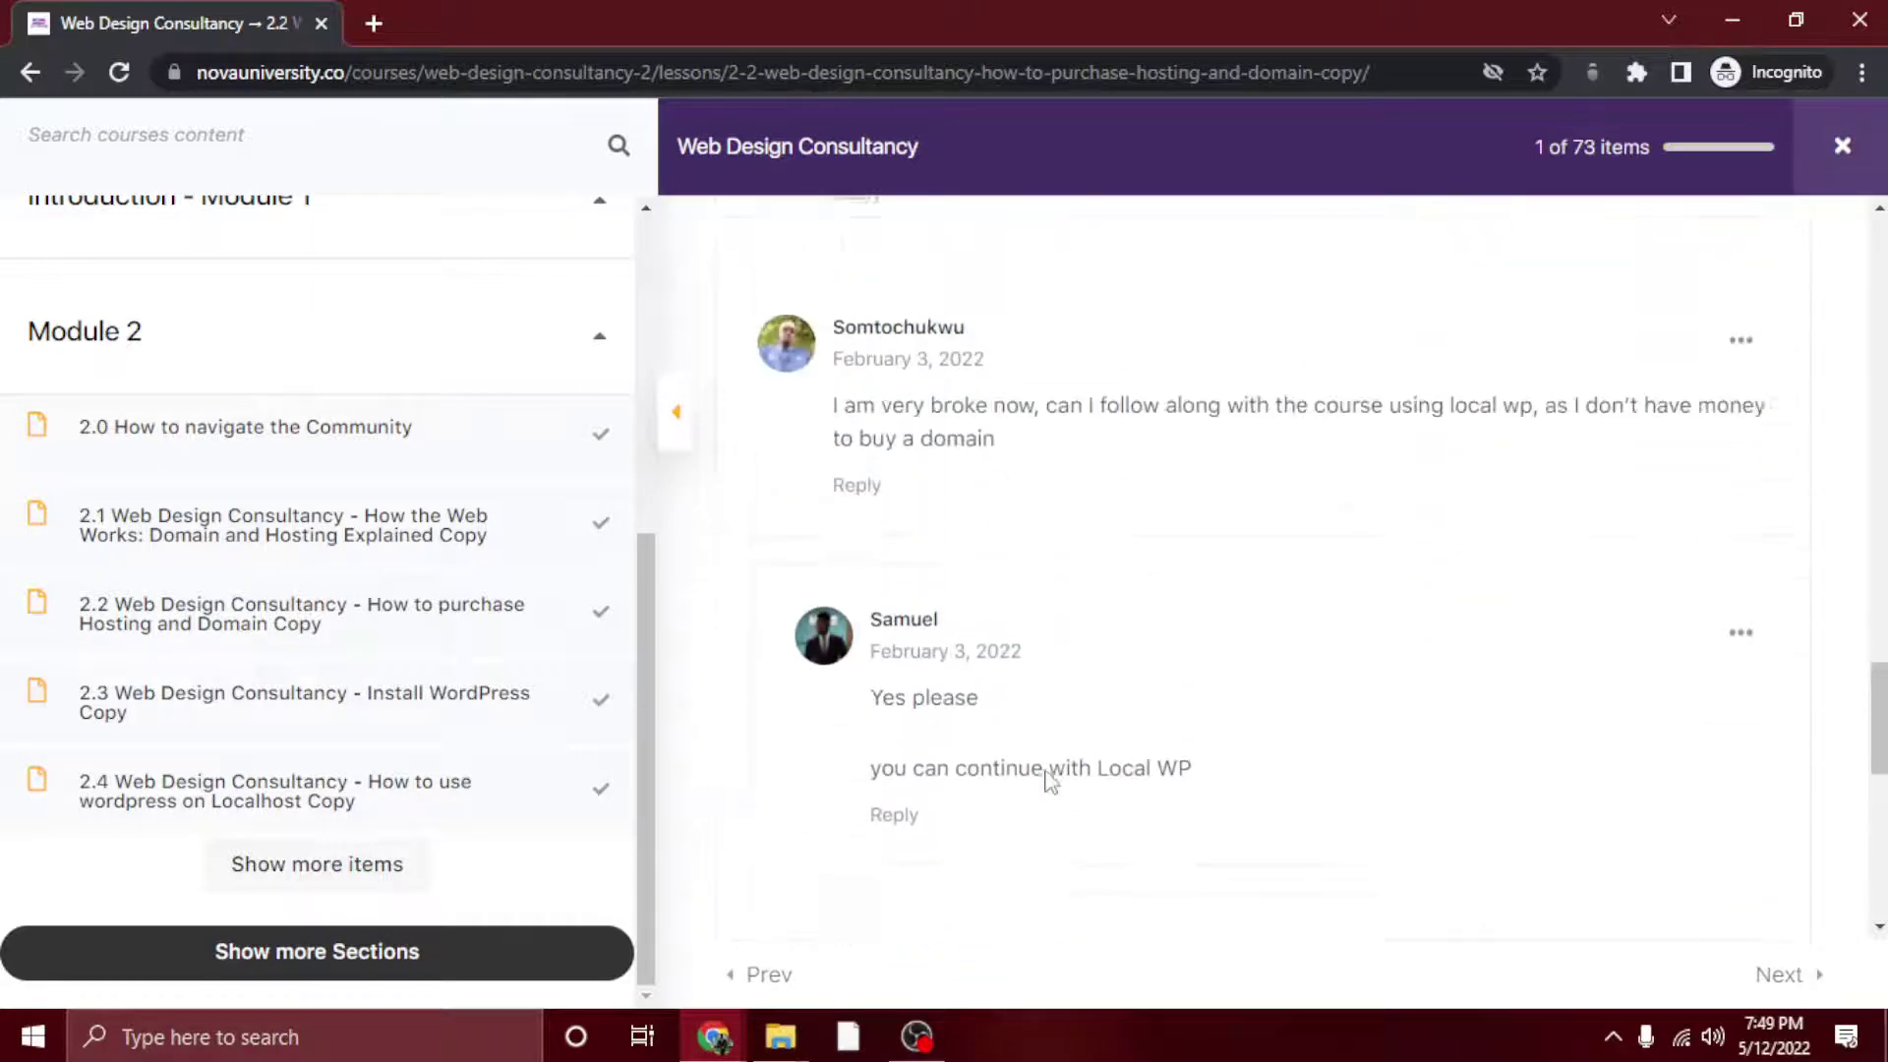
scroll(1050, 782, up, 5)
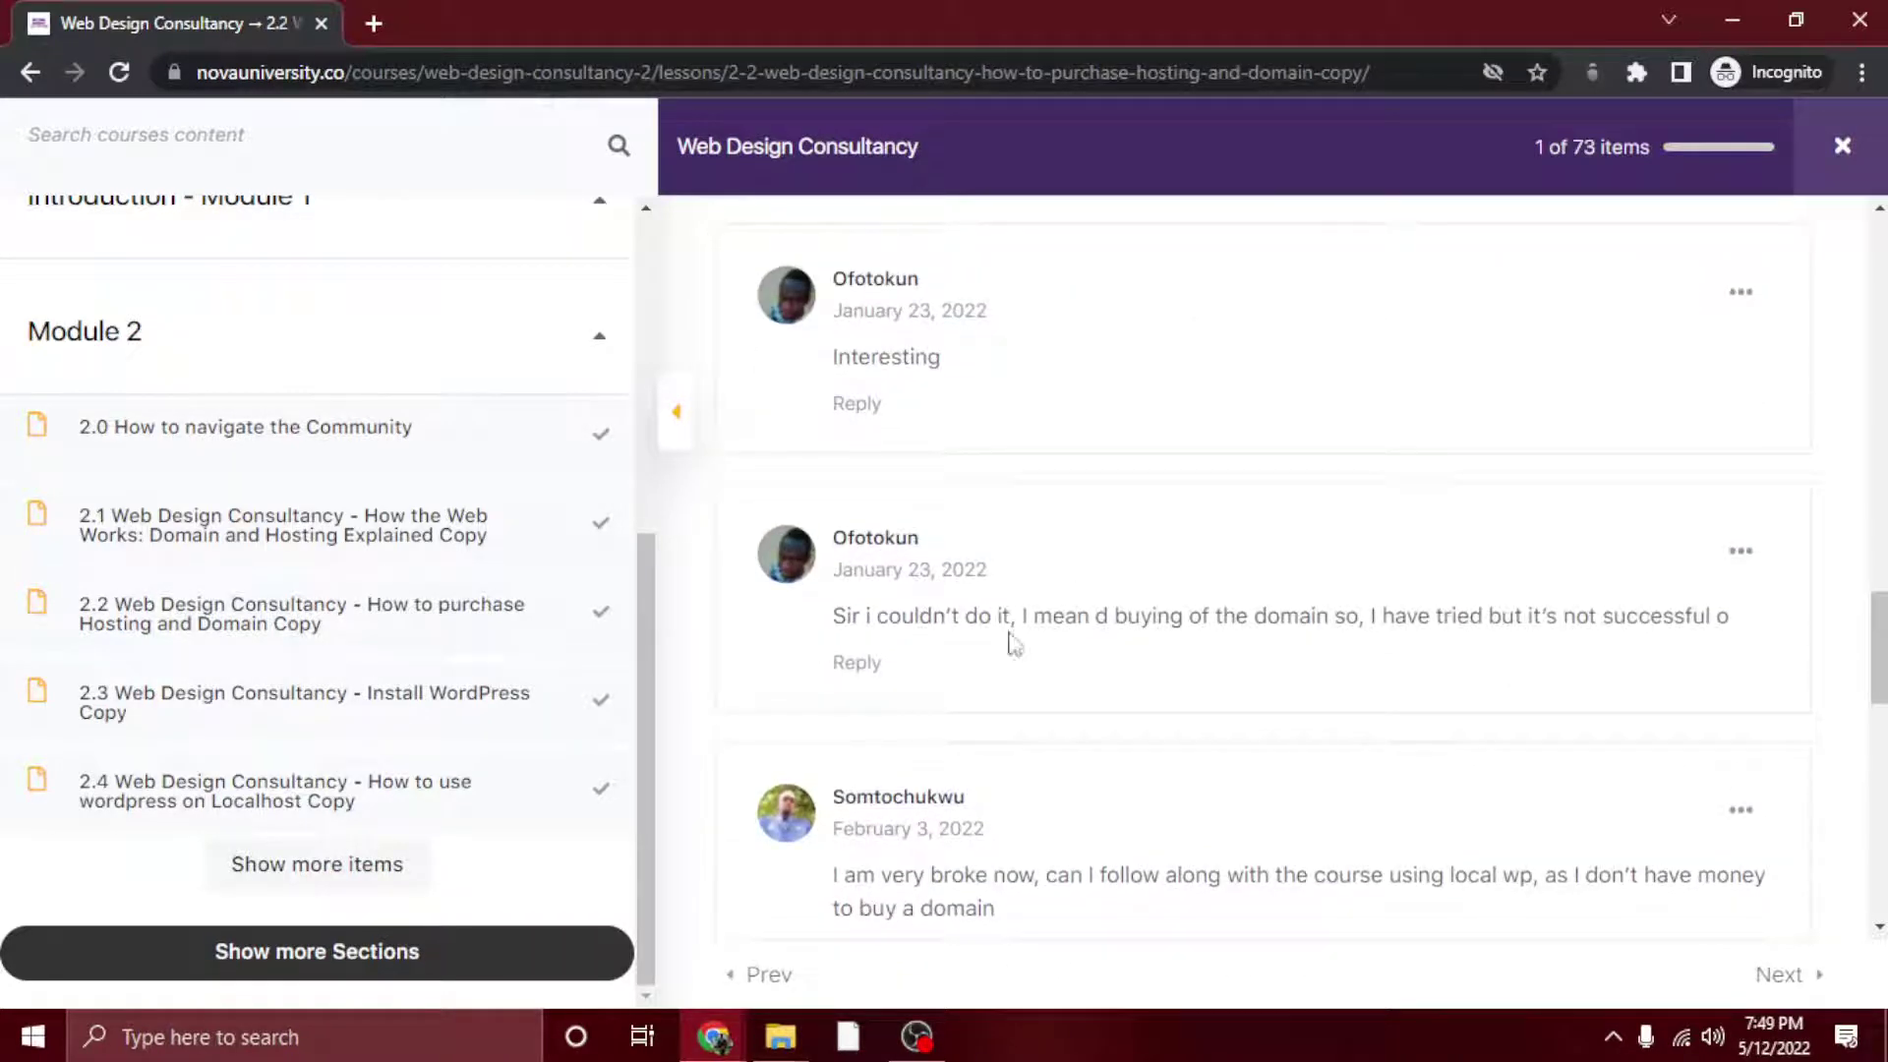
scroll(1566, 651, down, 4)
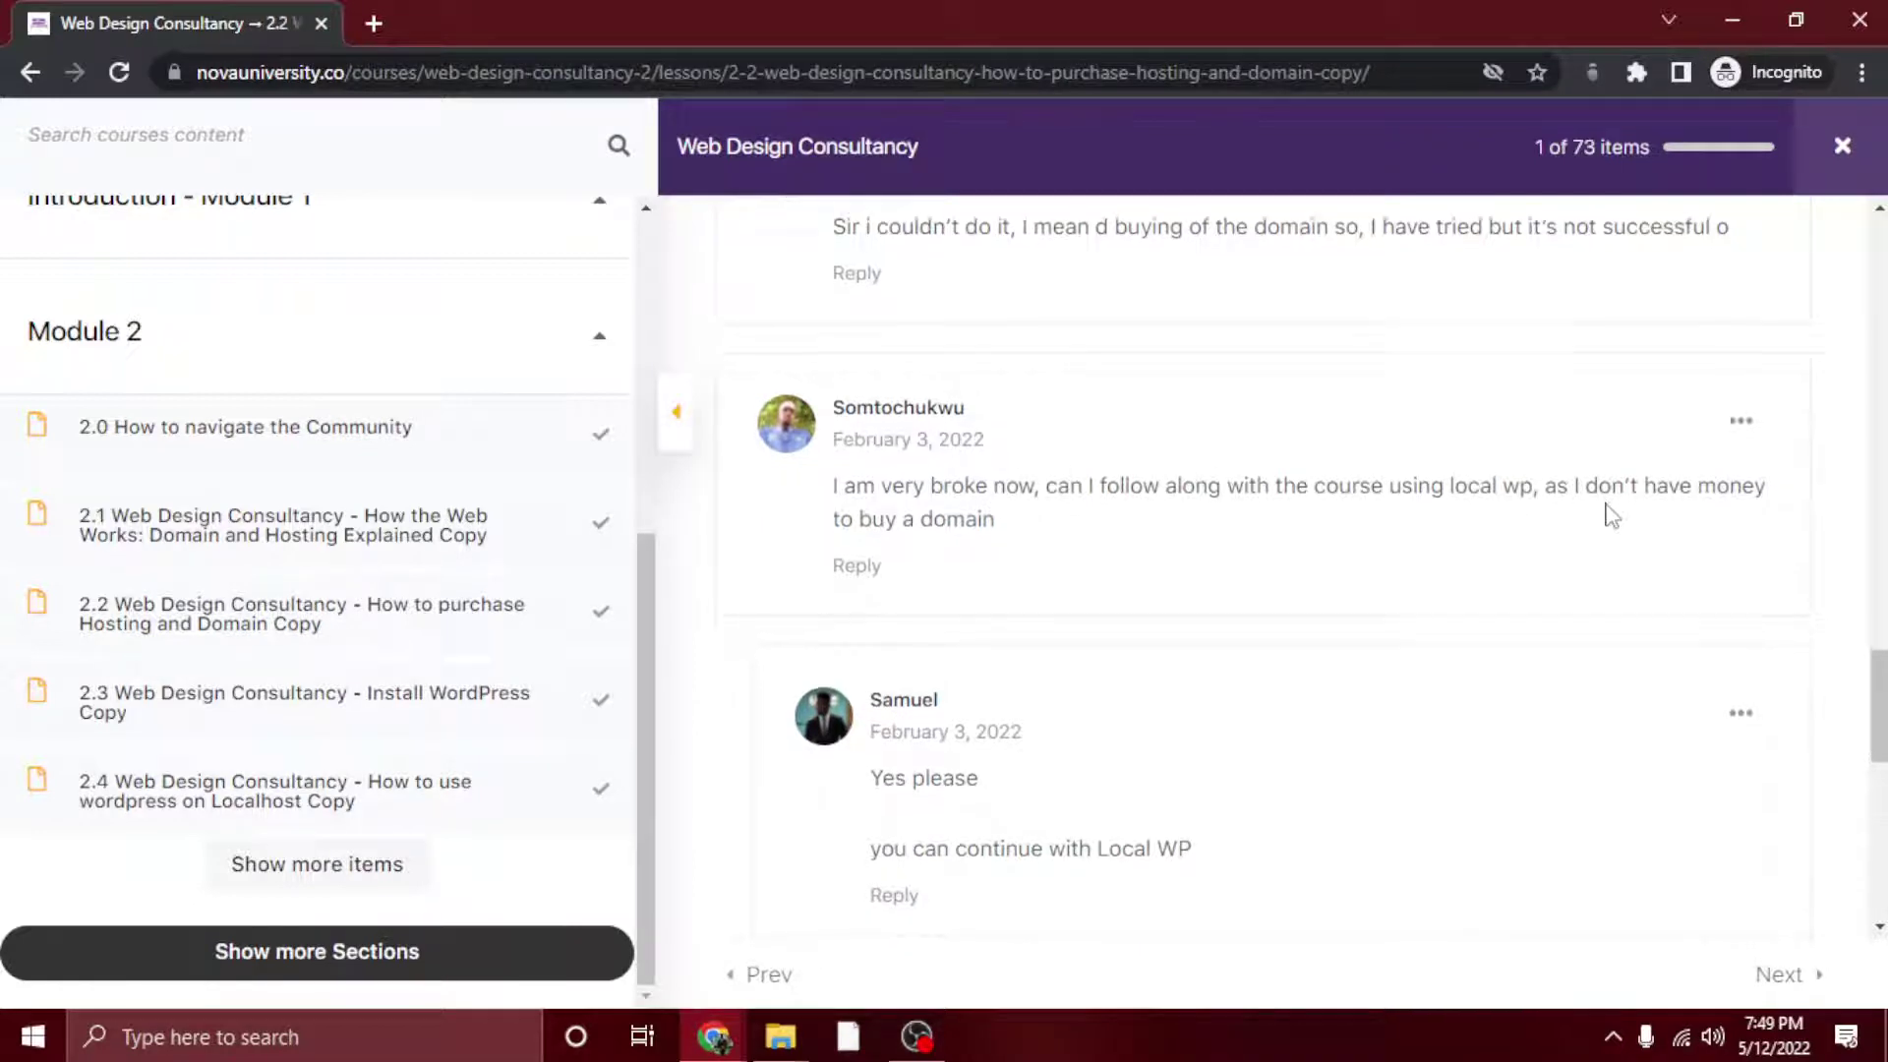
scroll(1608, 517, down, 4)
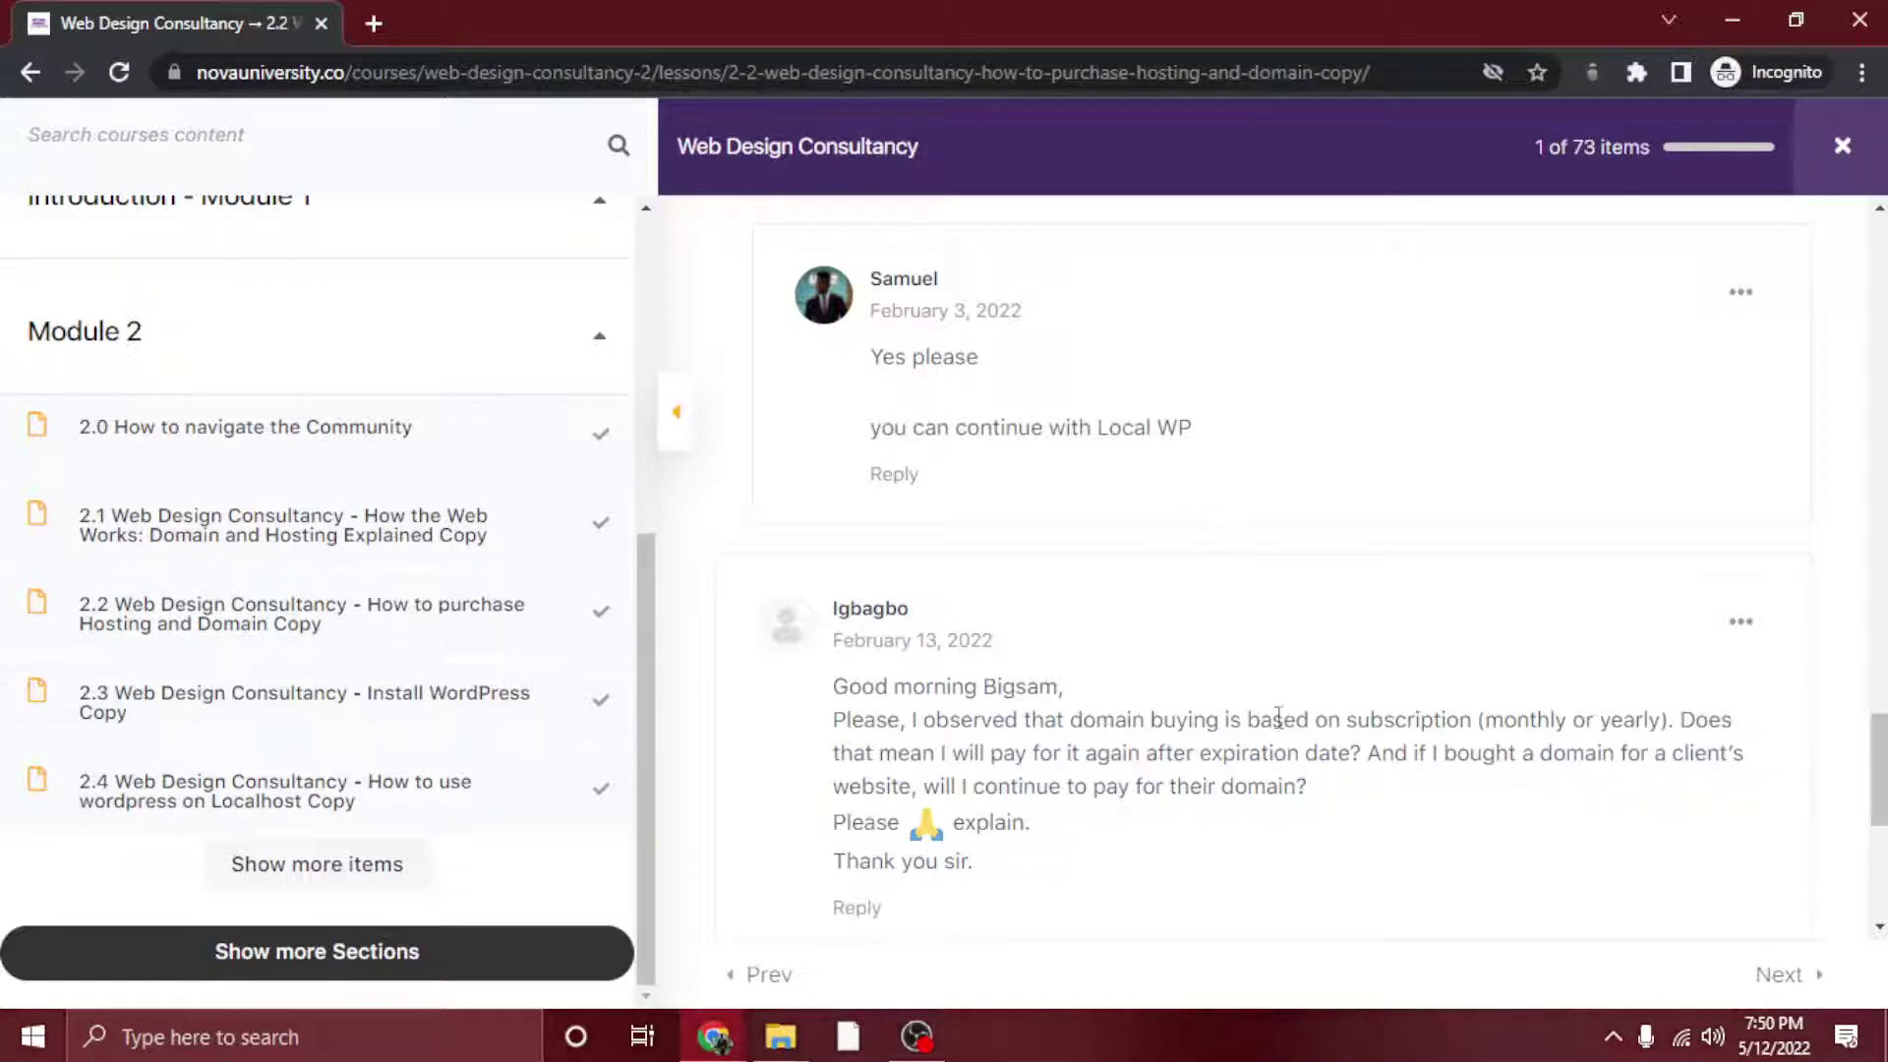
scroll(1289, 748, down, 6)
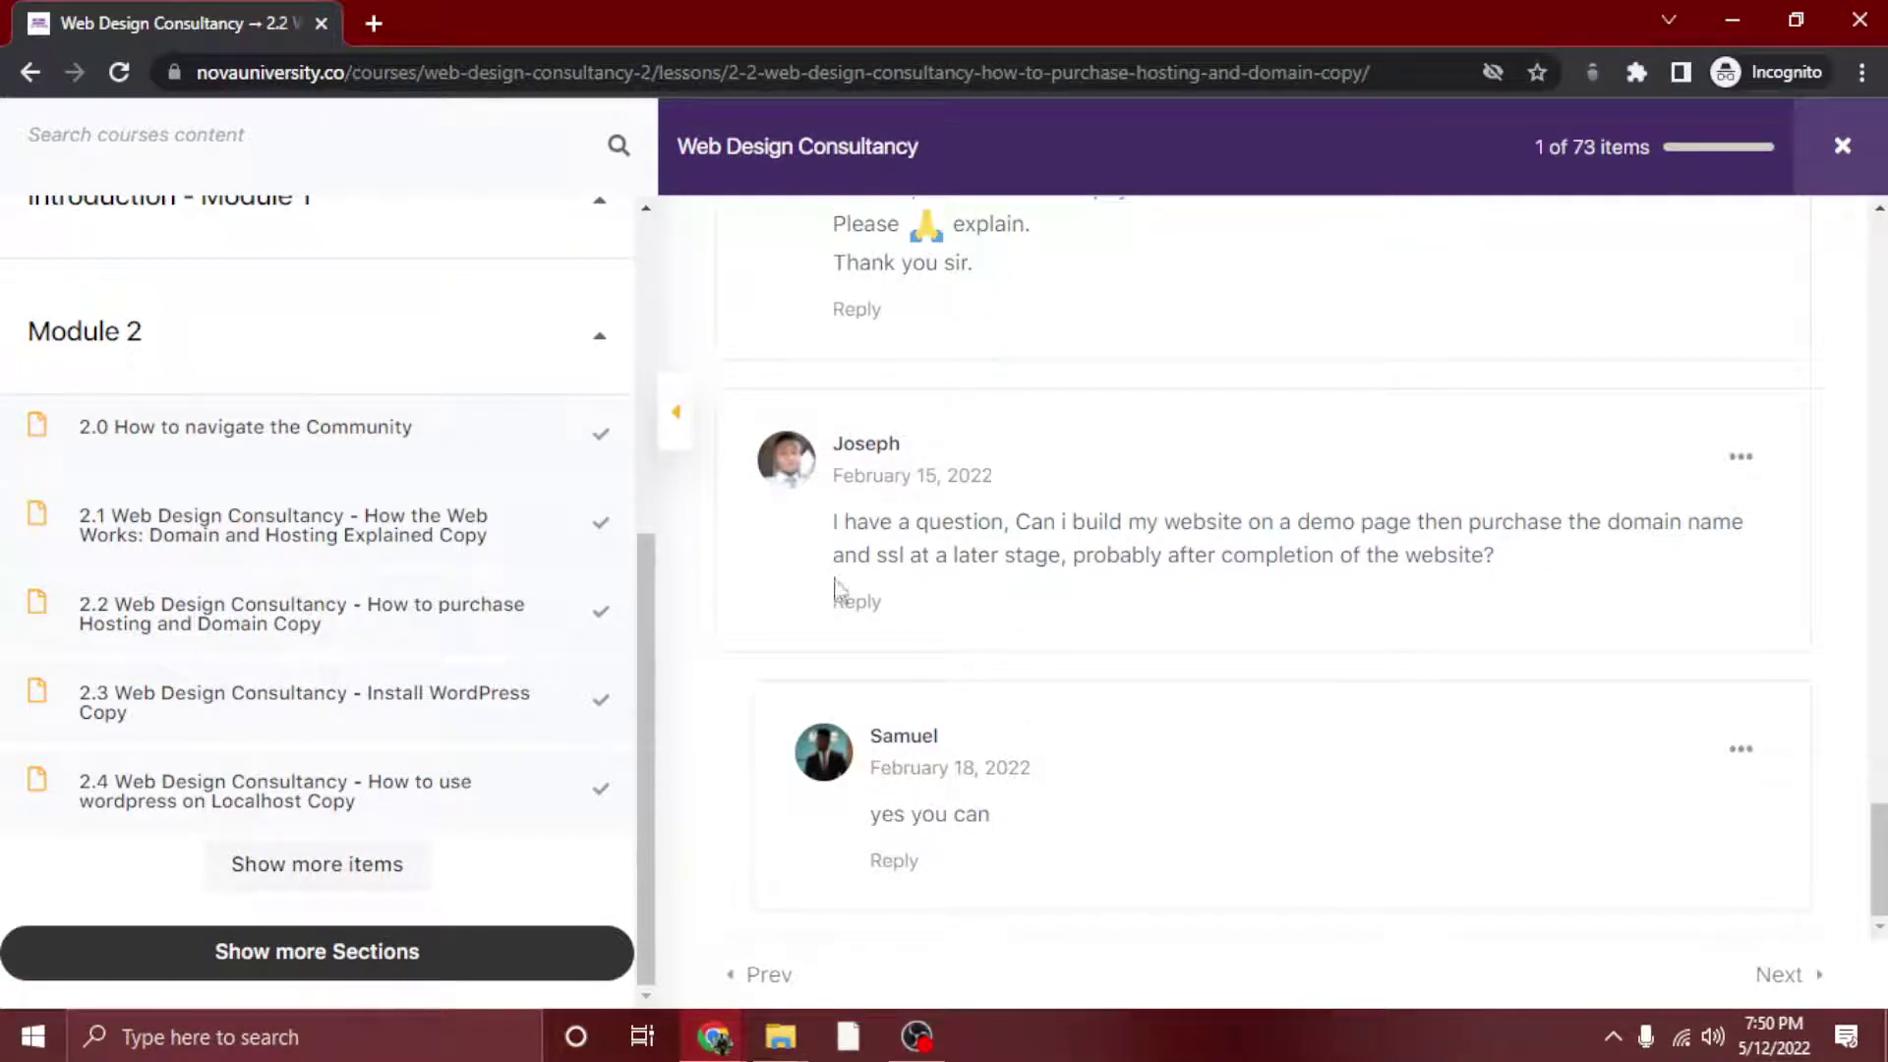
scroll(865, 595, up, 1)
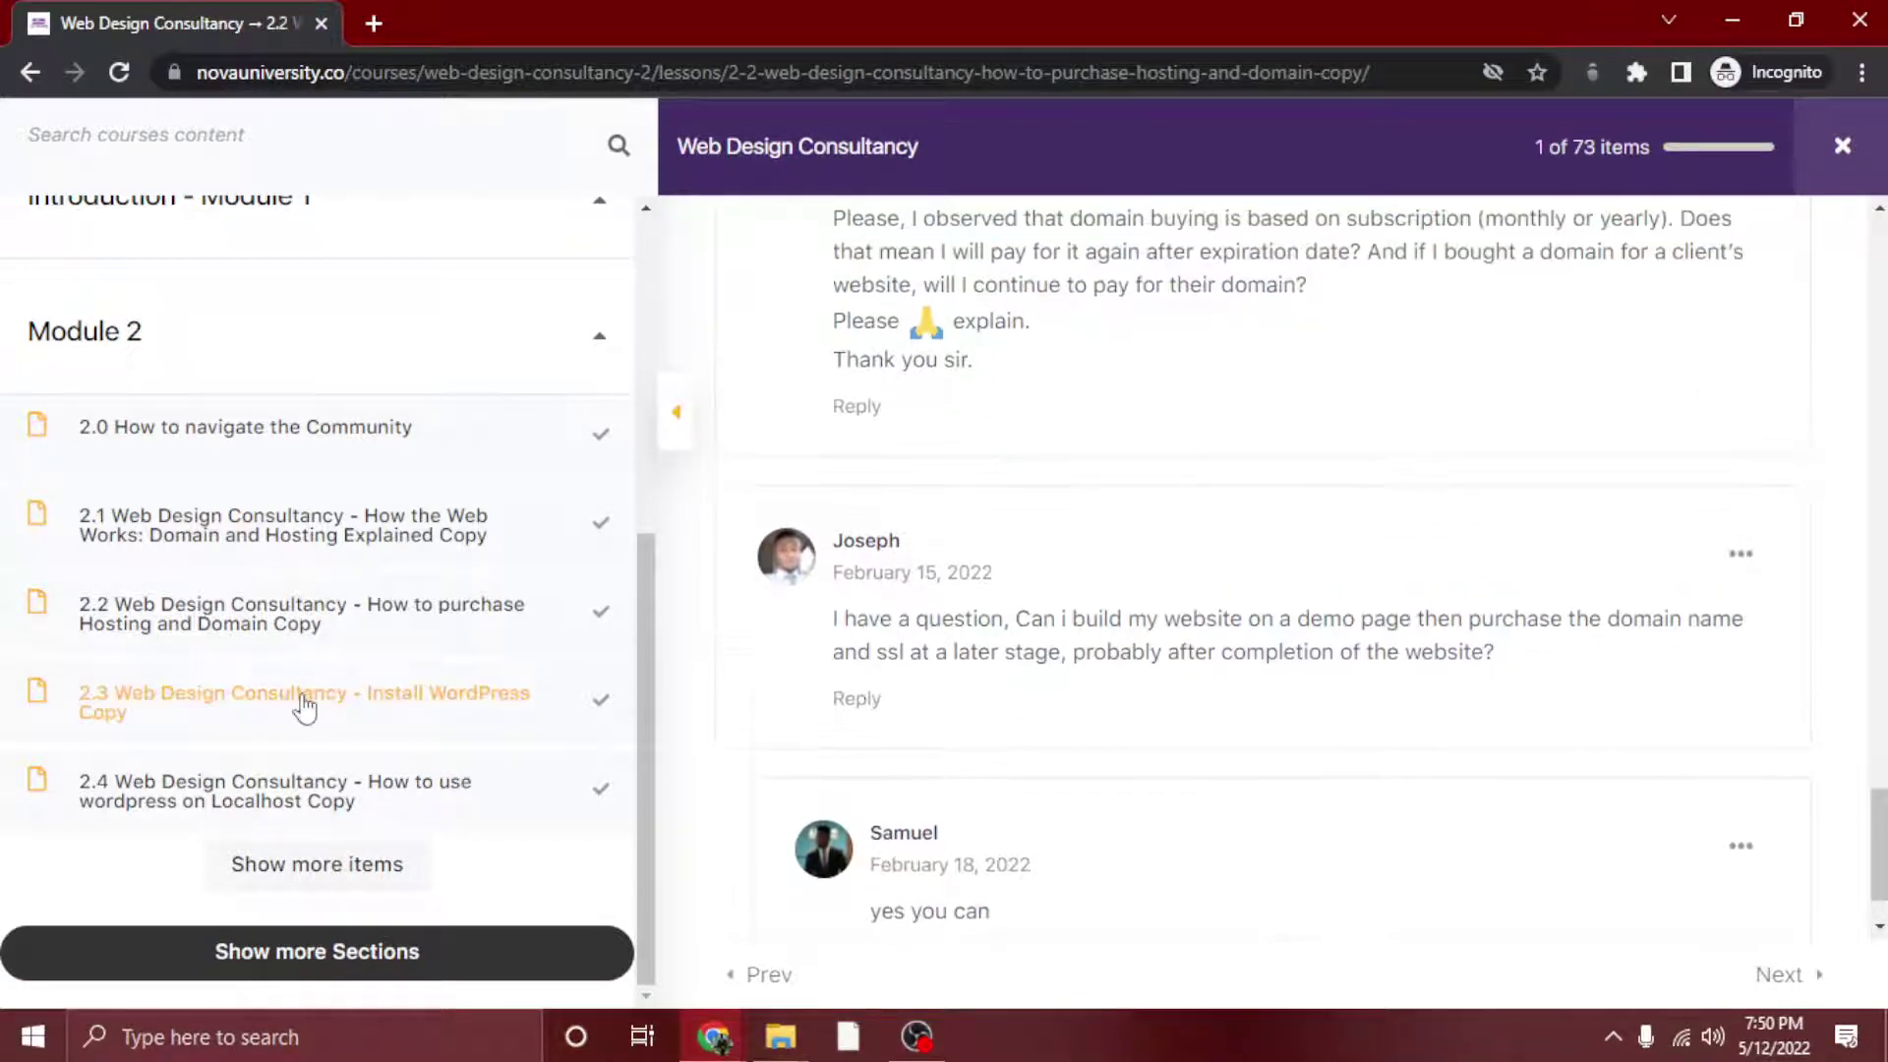
scroll(972, 595, up, 6)
scroll(972, 595, up, 15)
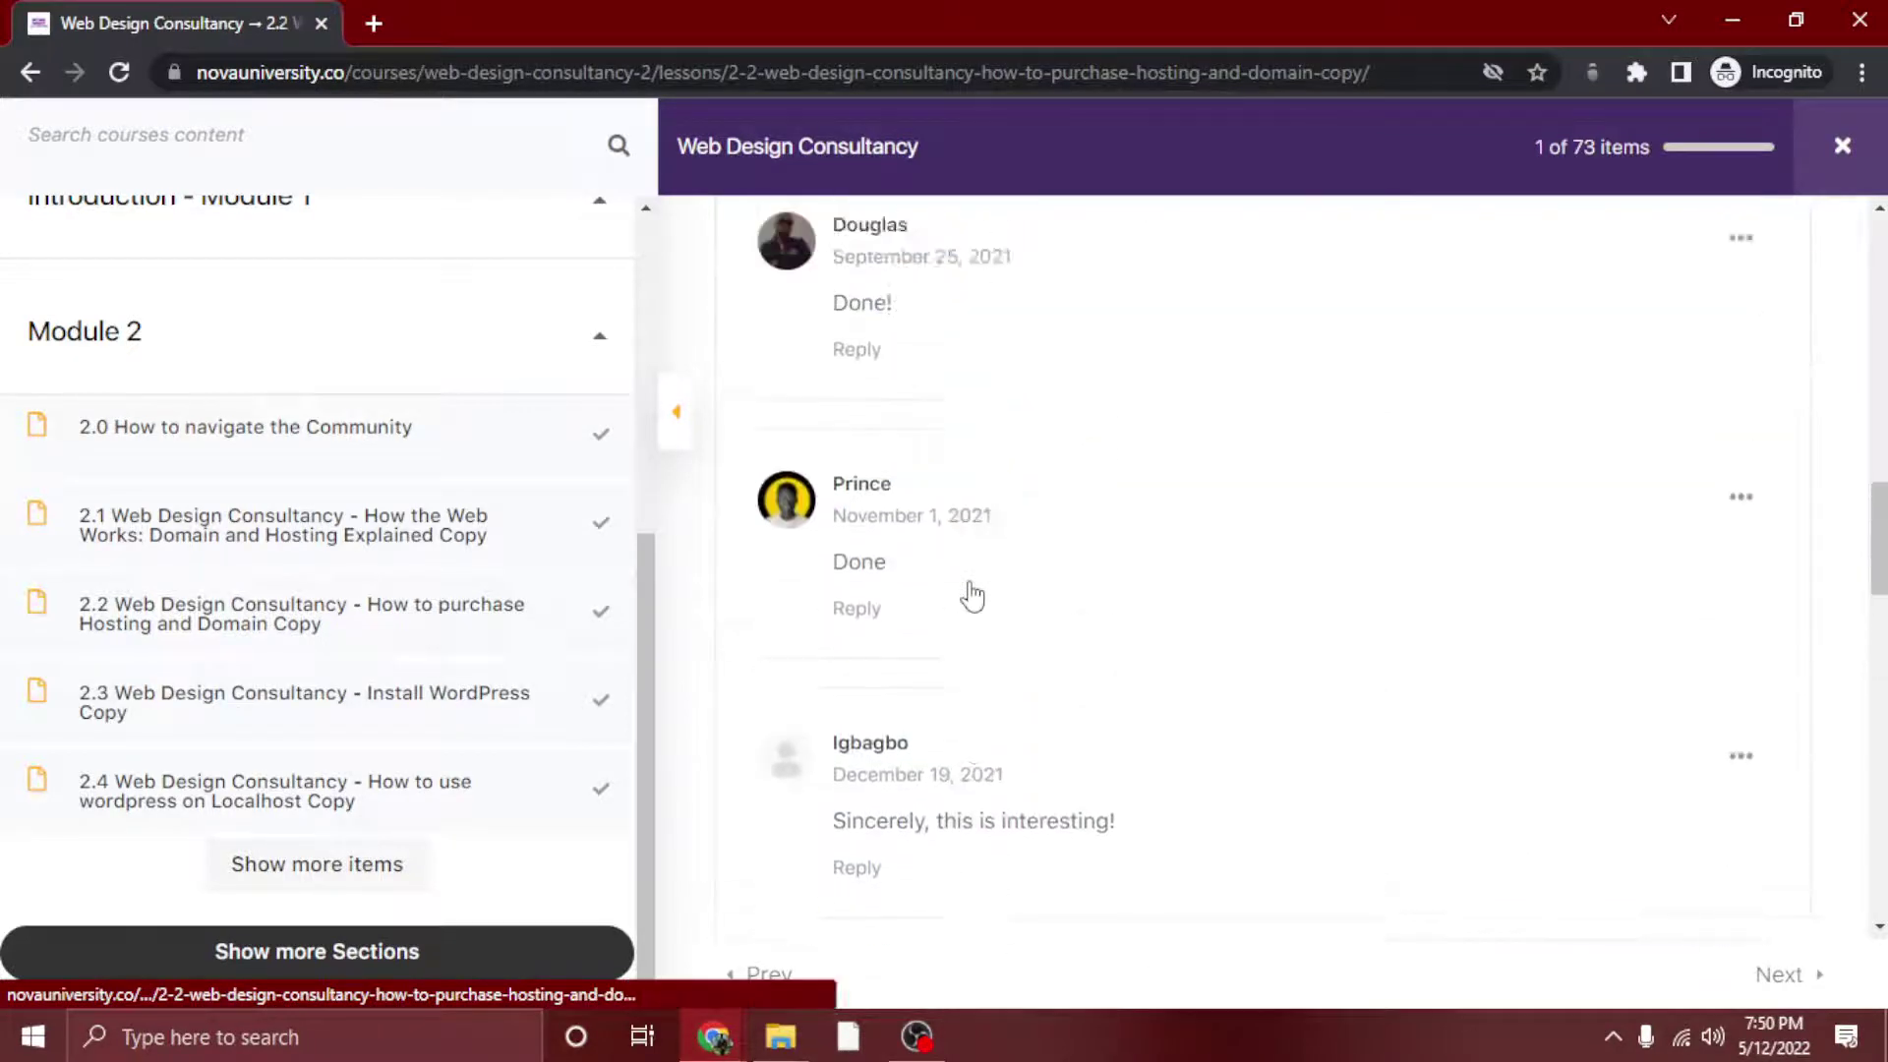
scroll(981, 588, down, 4)
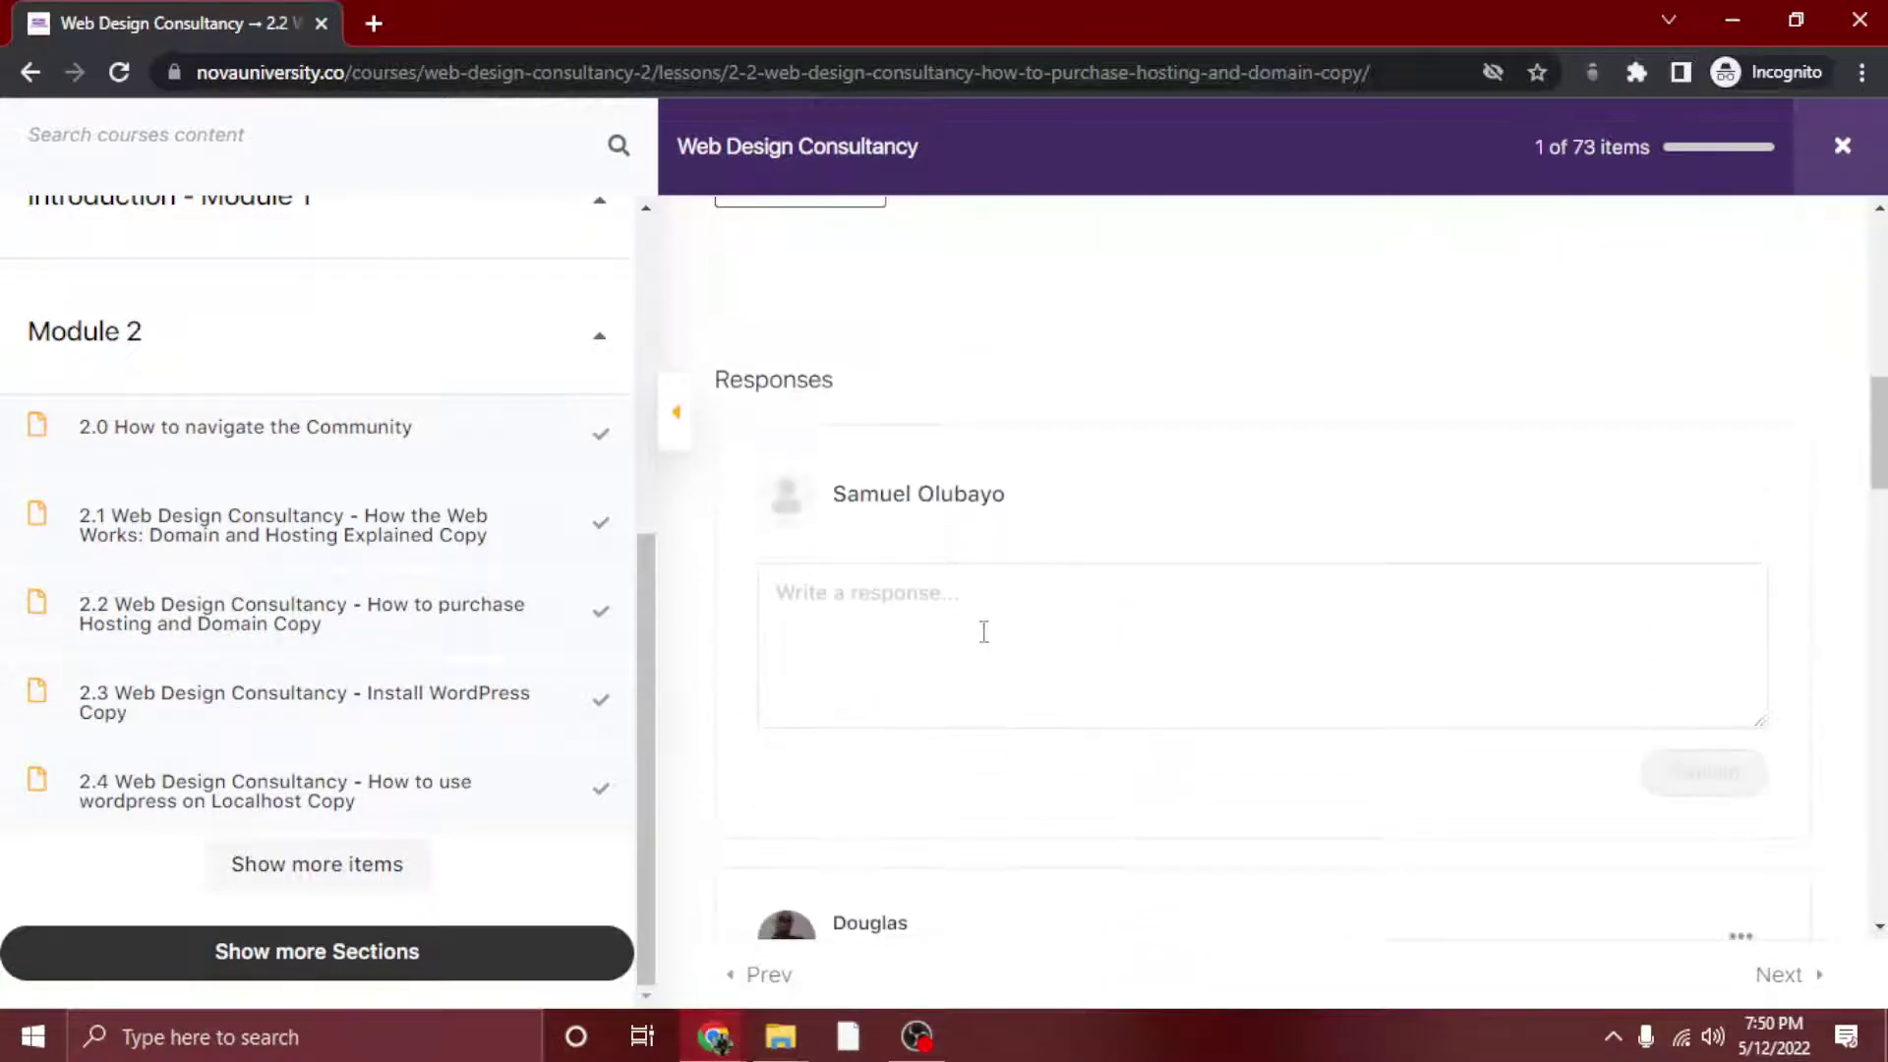
click(983, 632)
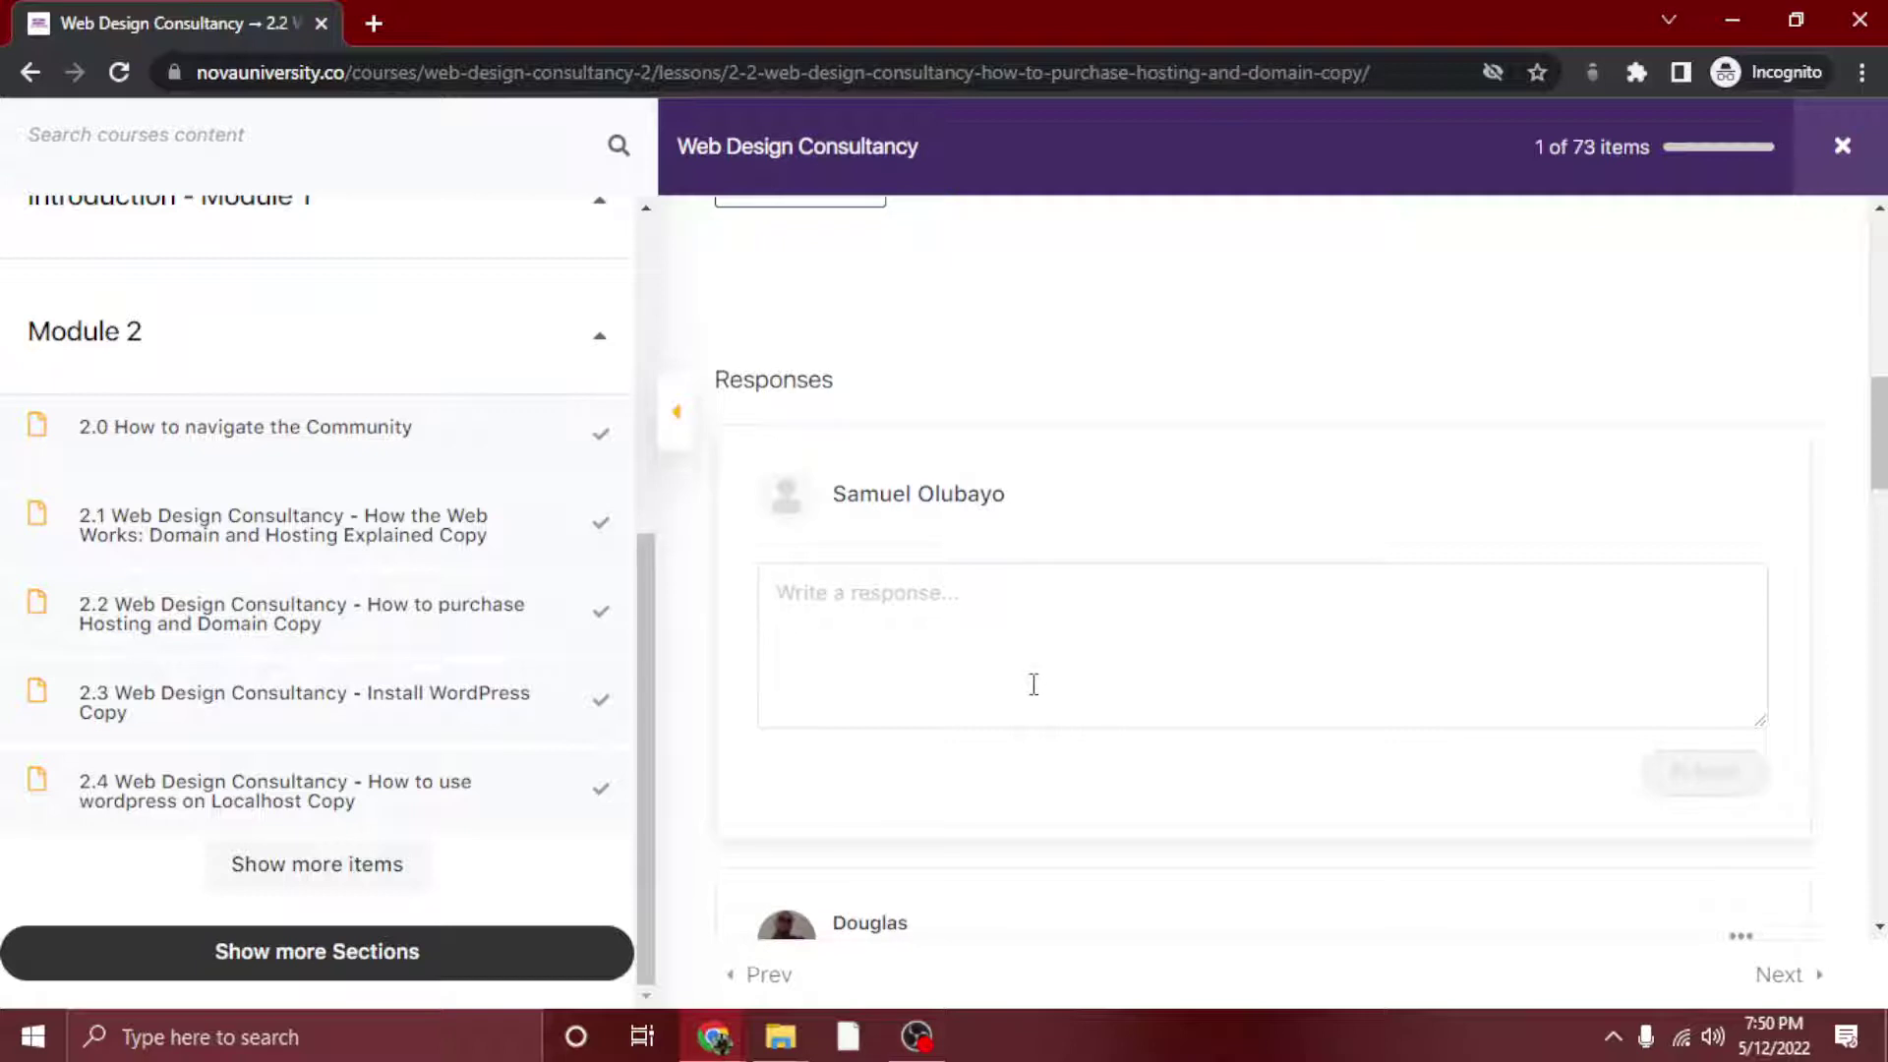
scroll(1034, 684, down, 1)
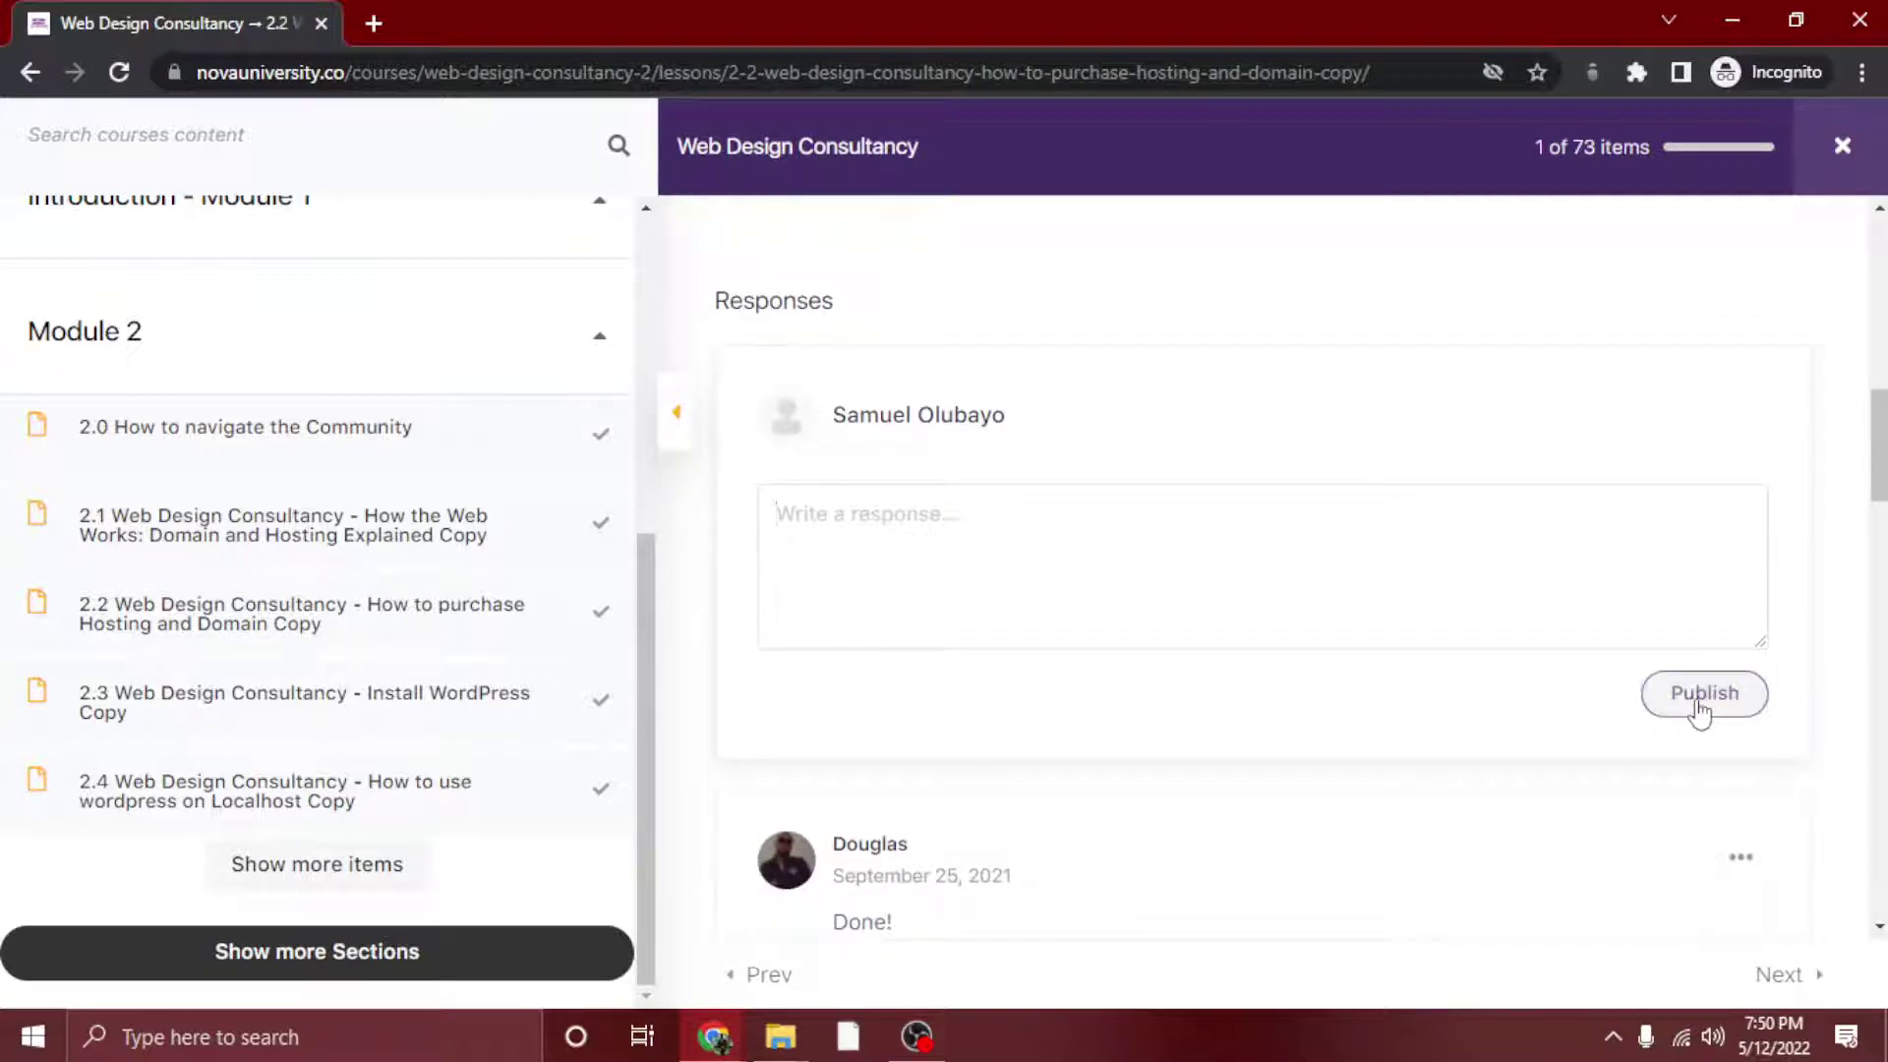
scroll(896, 637, up, 5)
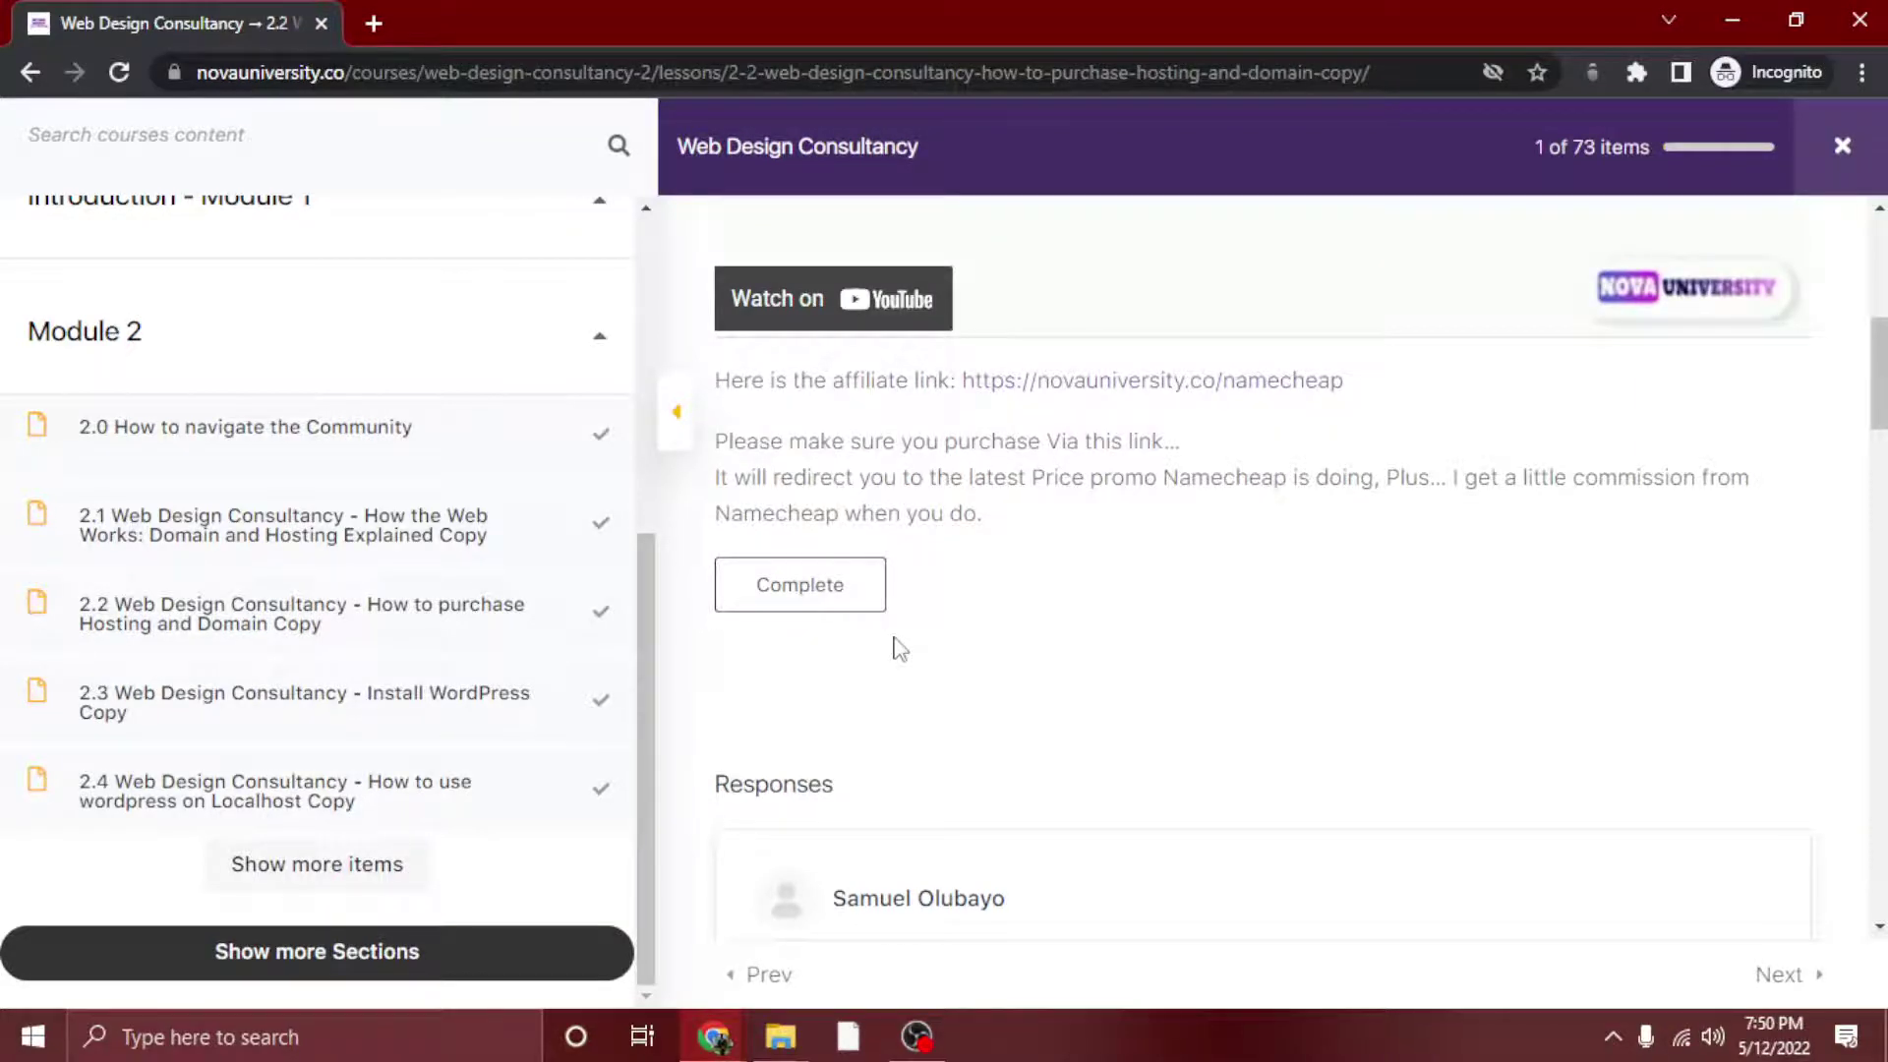
scroll(900, 649, up, 6)
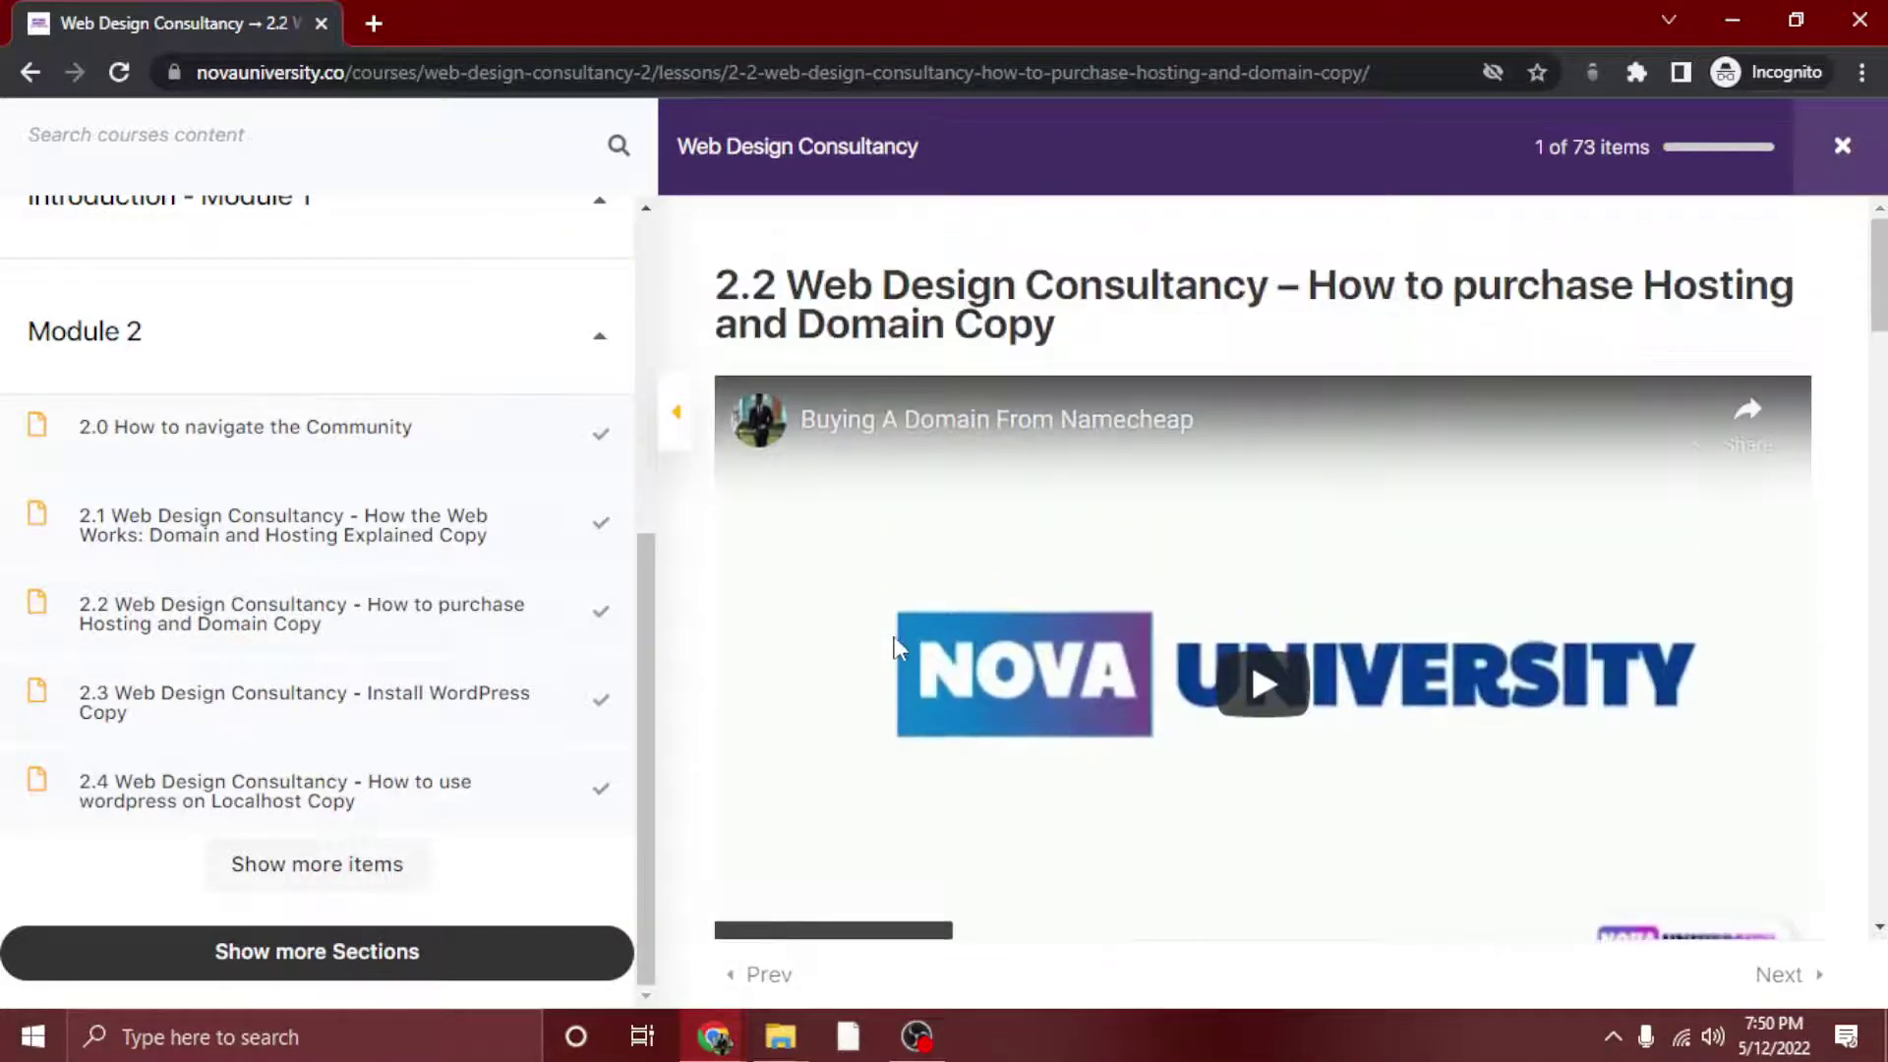
scroll(894, 637, down, 1)
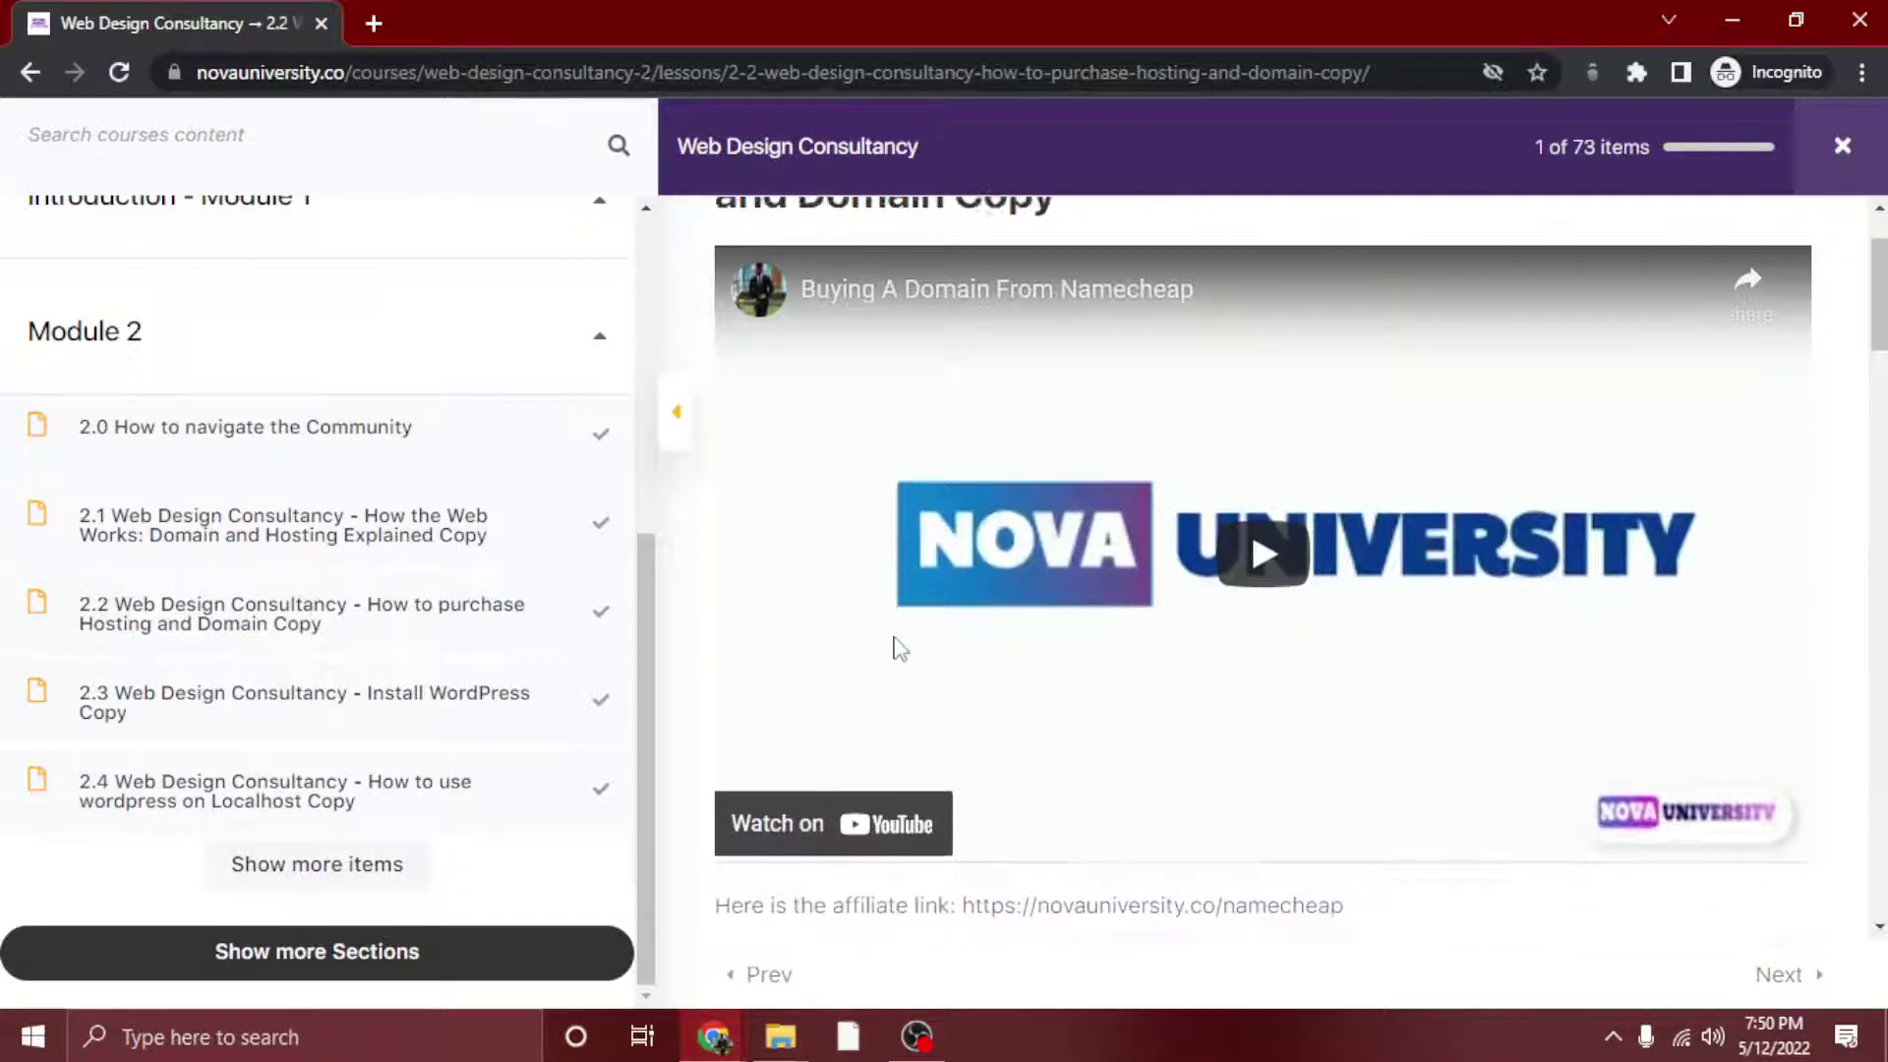
scroll(895, 638, down, 1)
scroll(898, 537, up, 2)
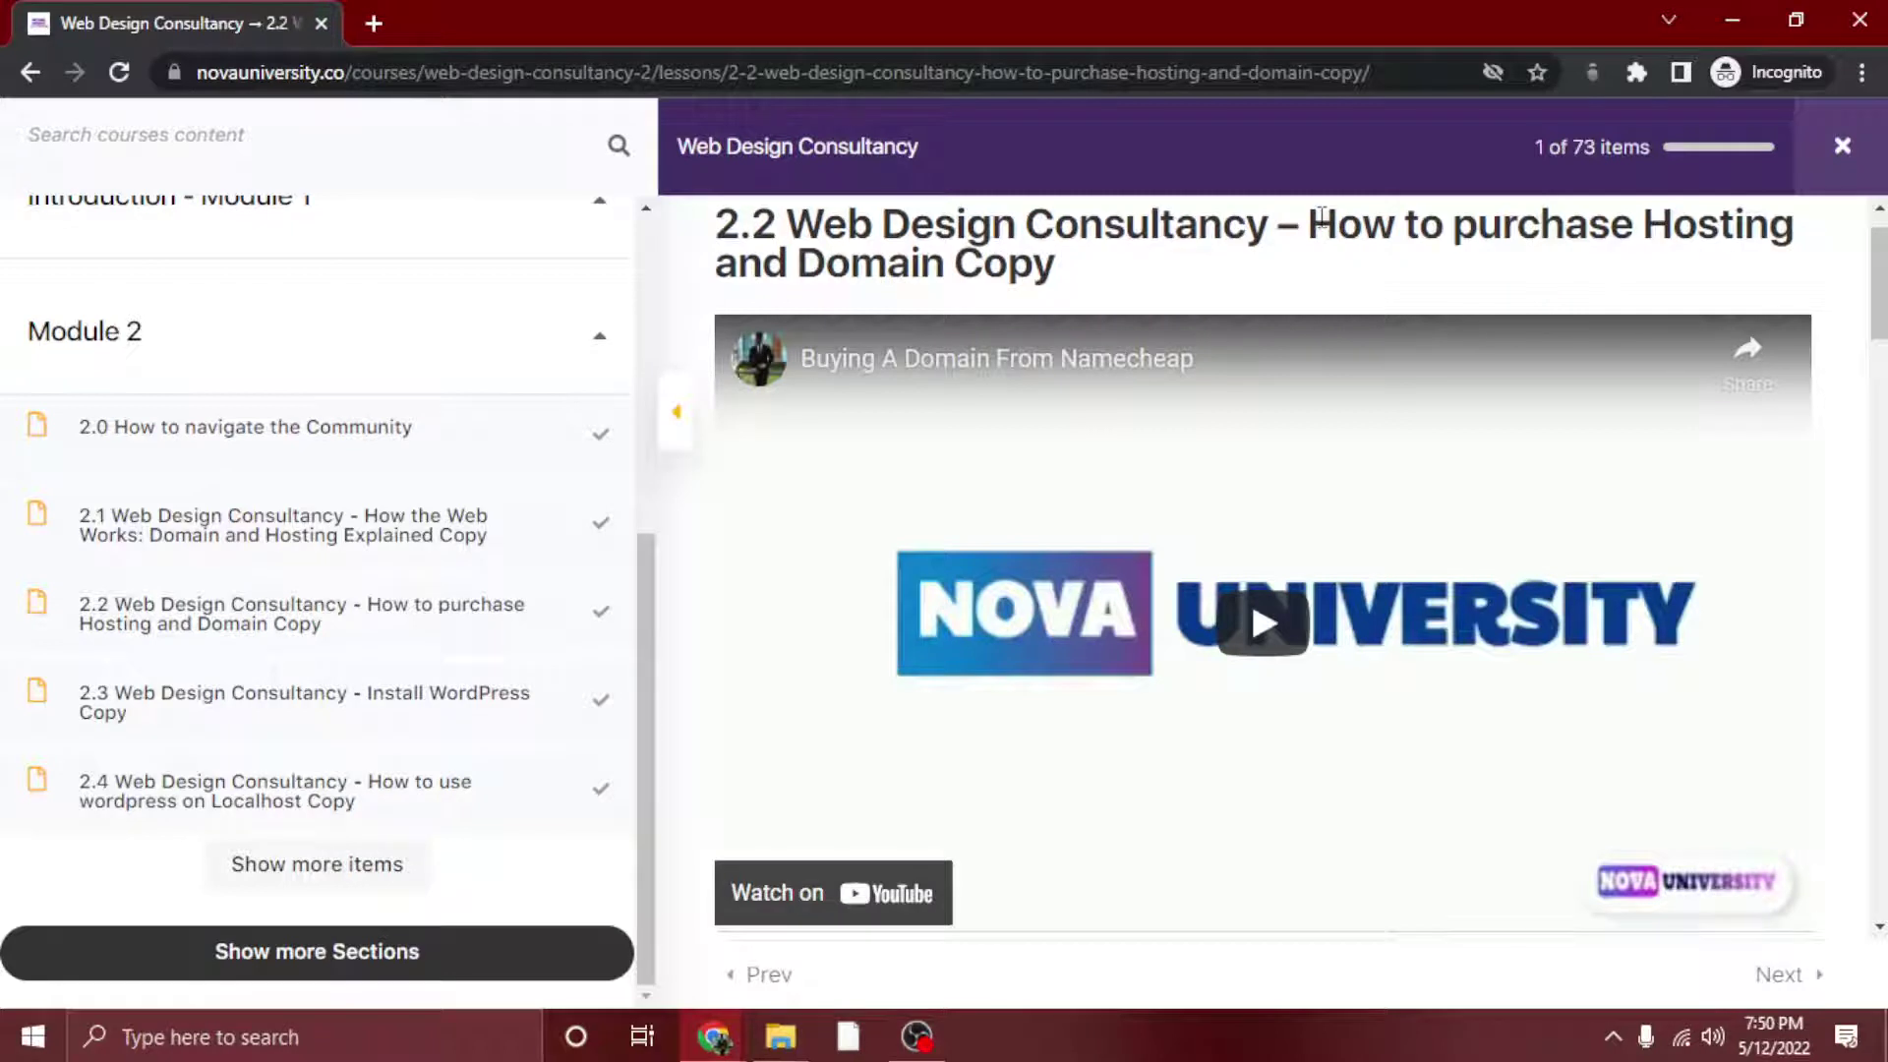
drag(1323, 216, 1390, 295)
click(1169, 295)
scroll(1101, 649, down, 2)
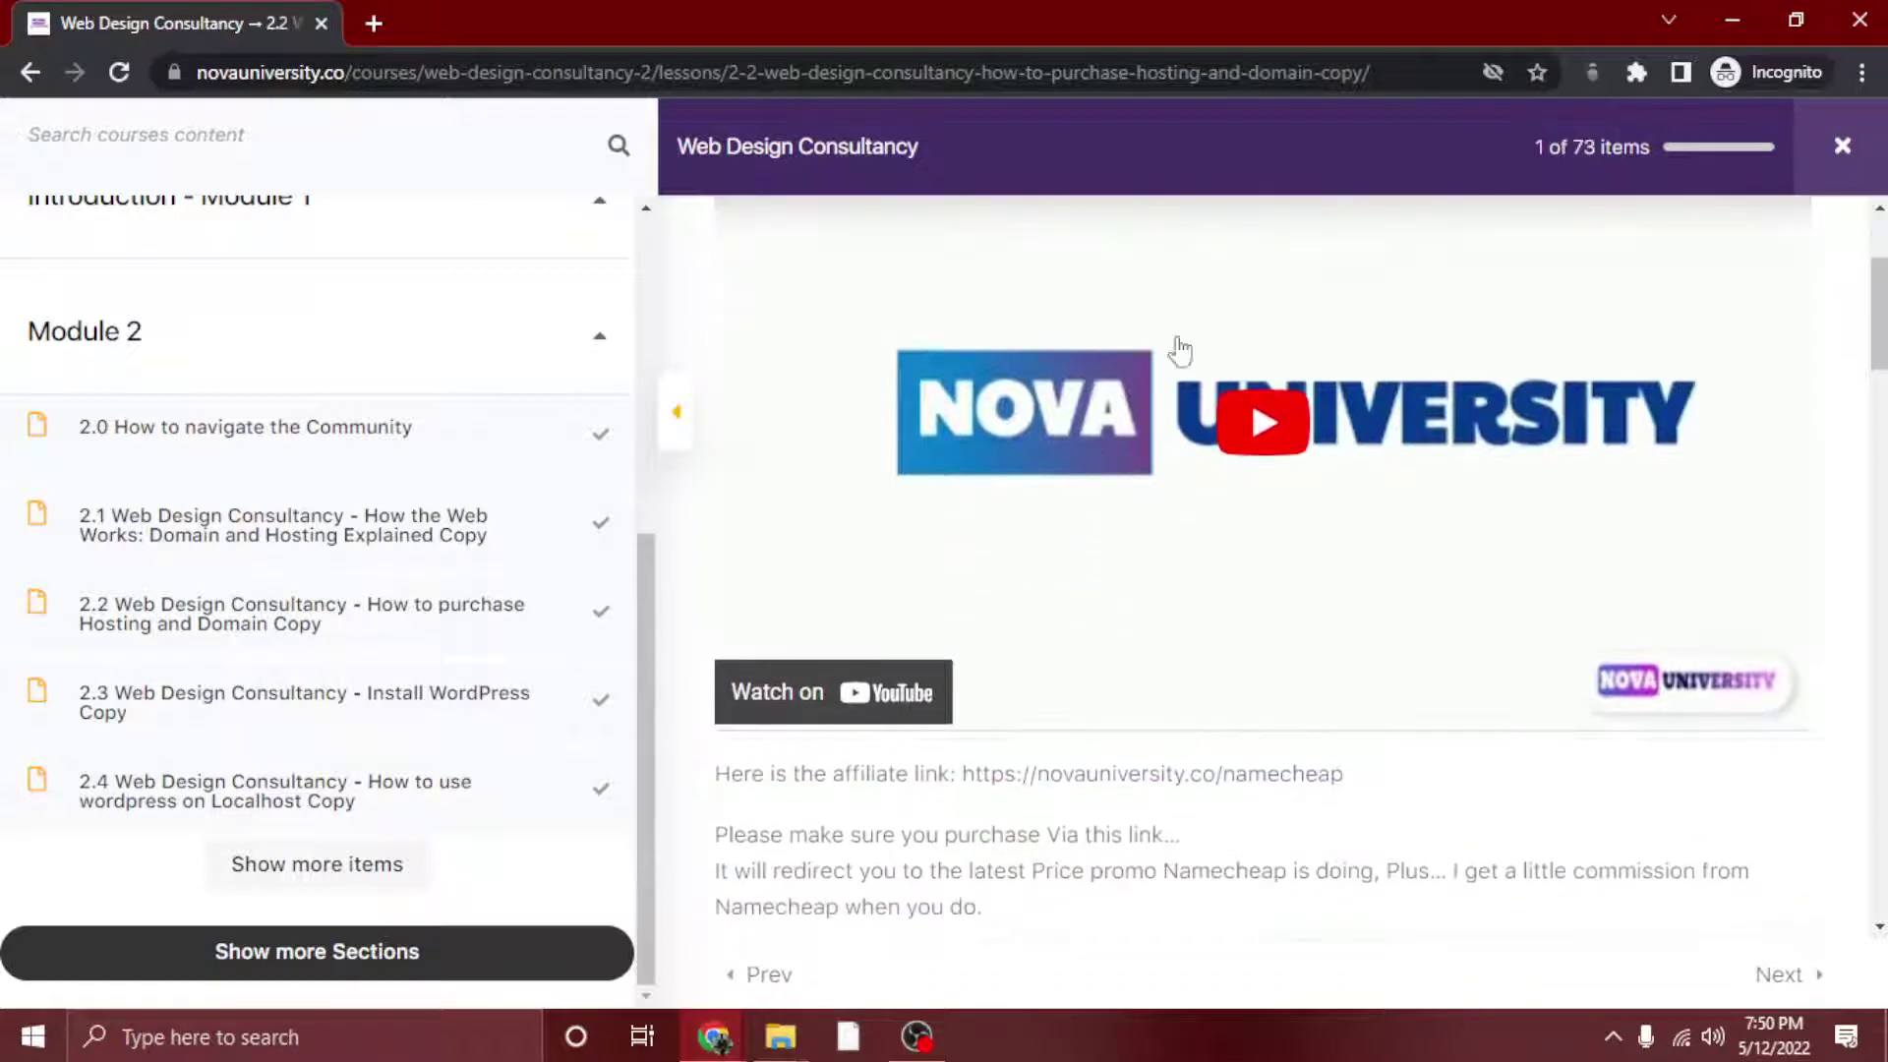
scroll(1279, 437, up, 2)
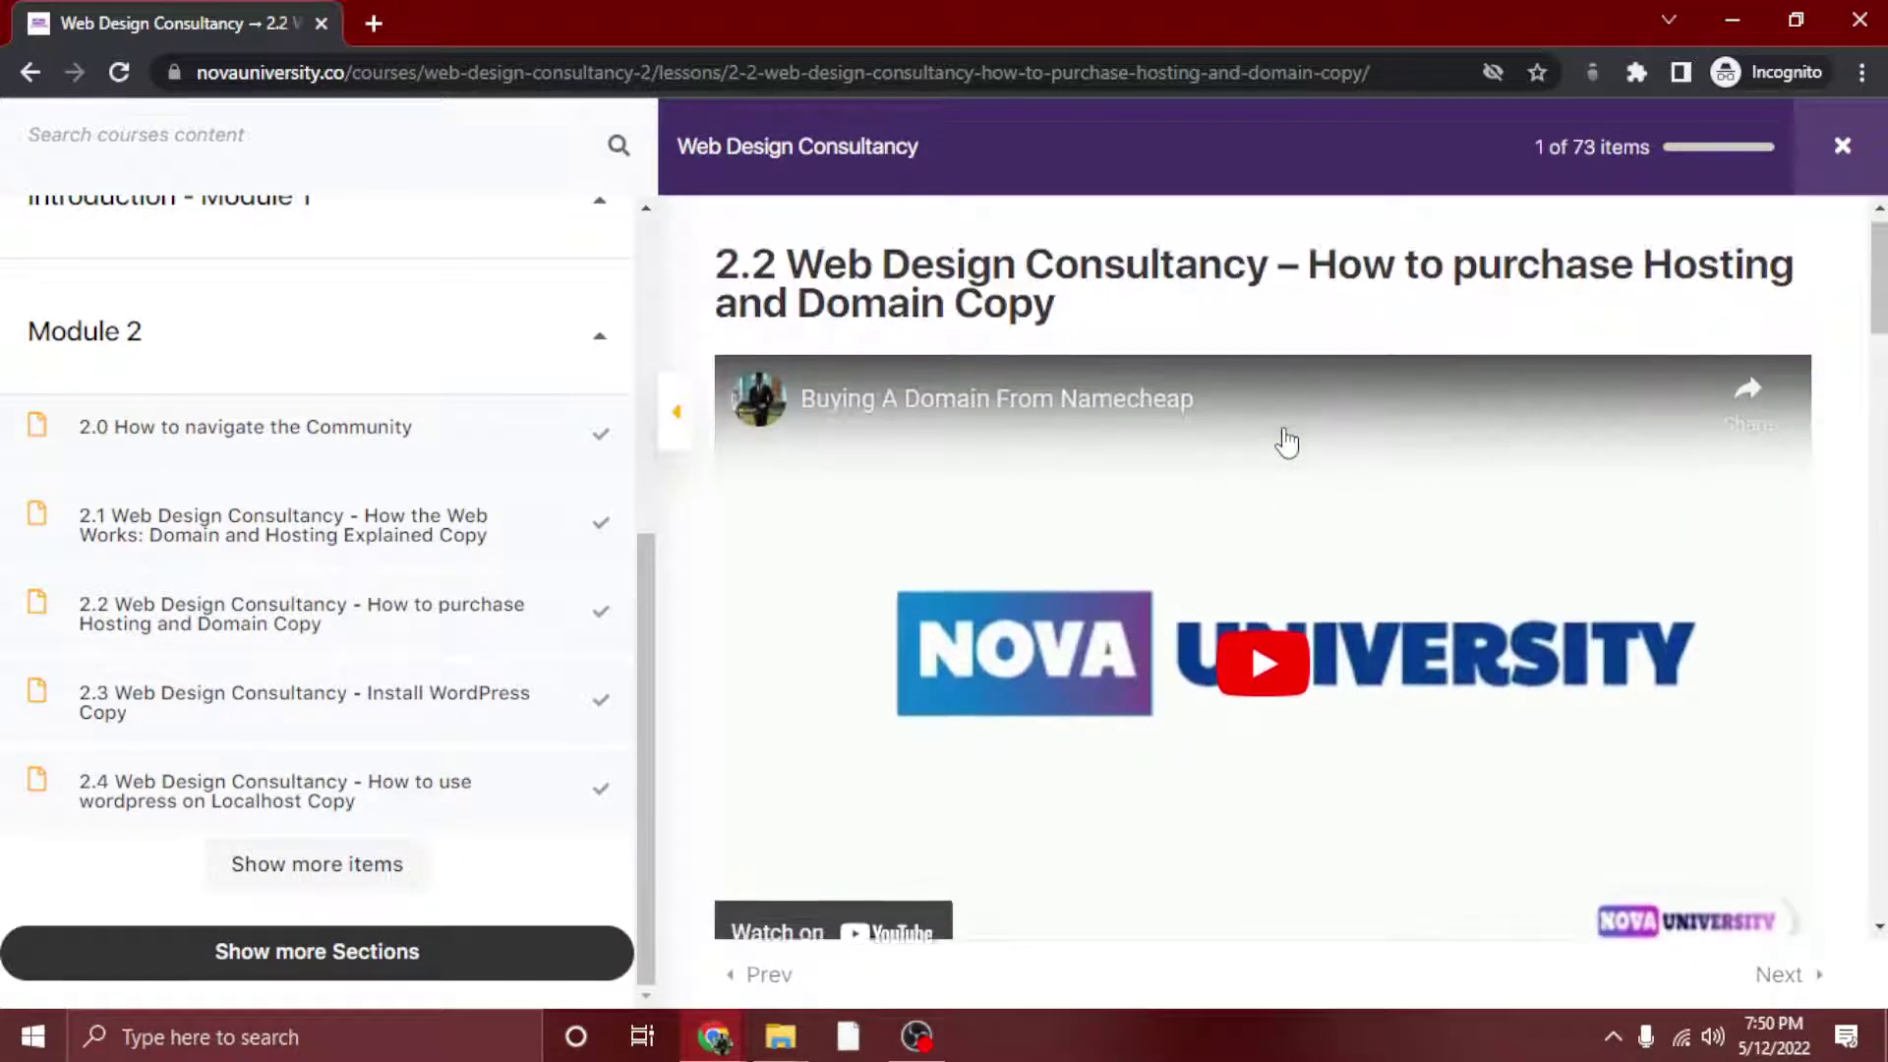
scroll(1286, 442, down, 1)
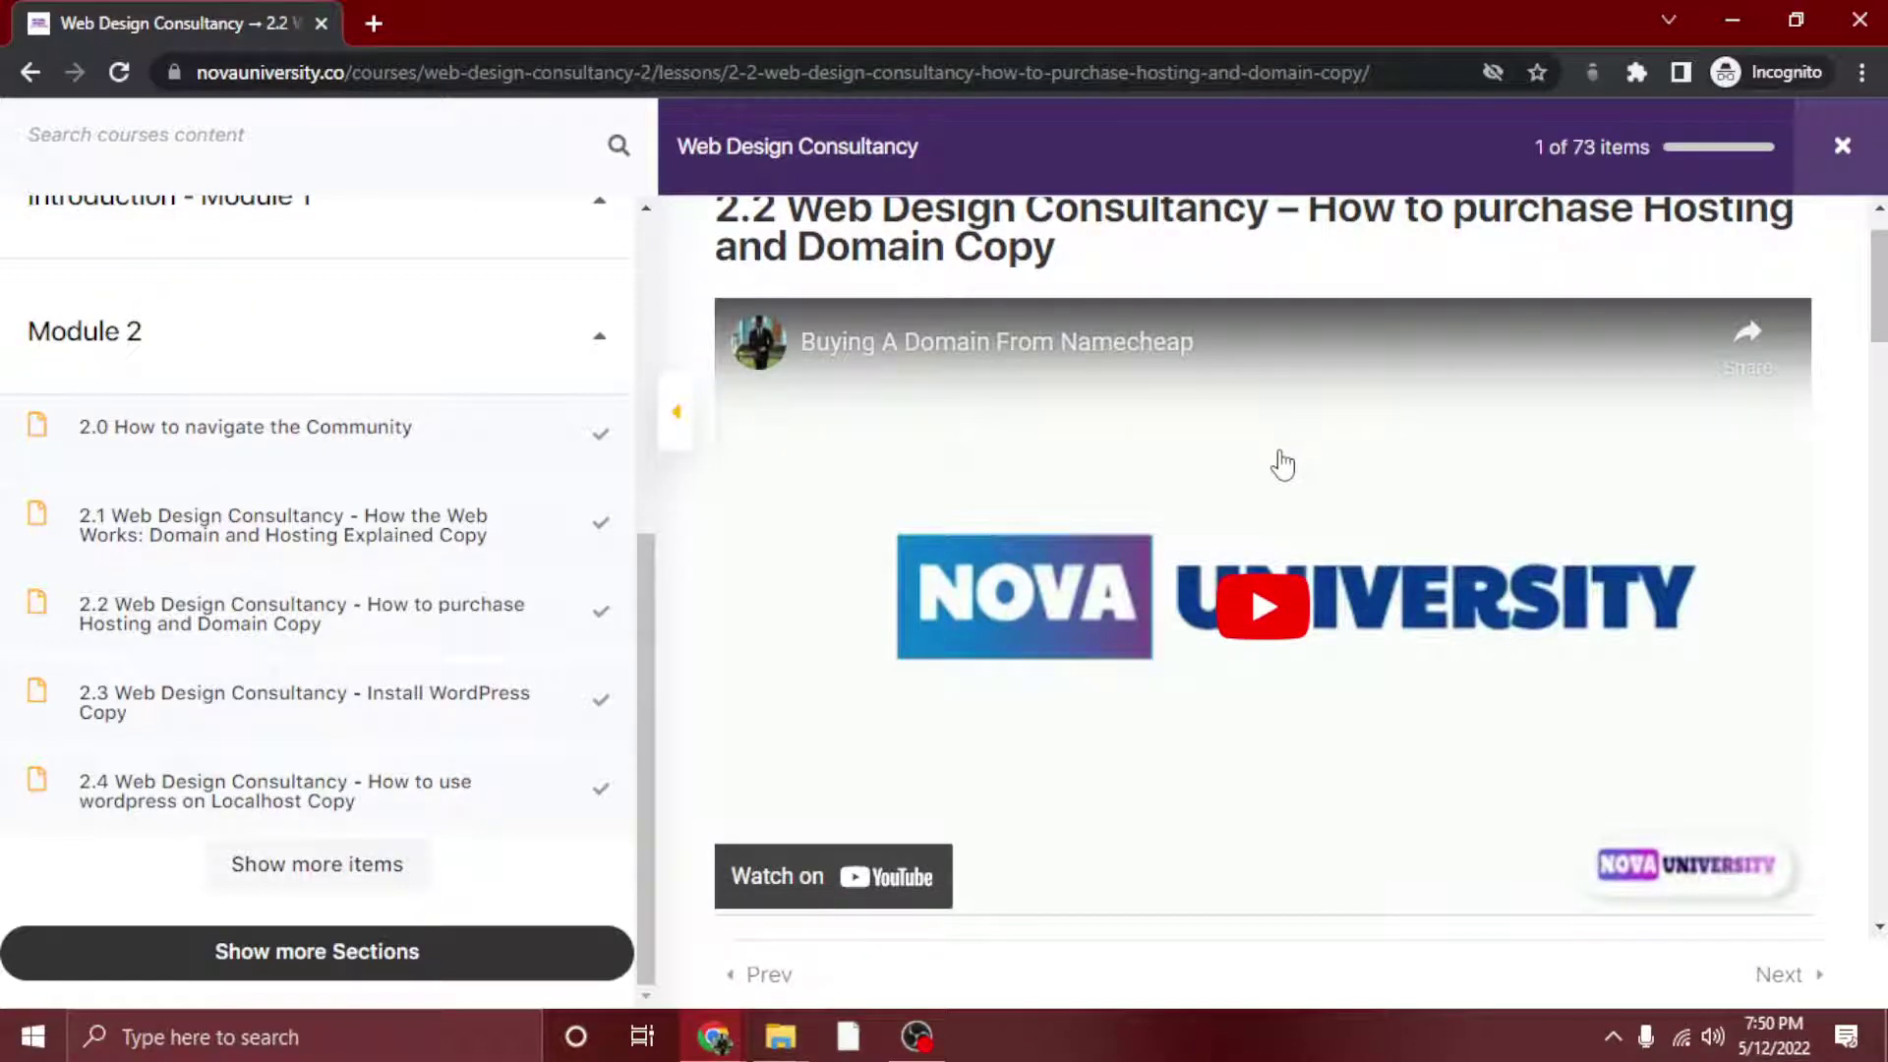
- Play the lesson video, skip to Namecheap's hosting plans at 0:50, pause, and return to Meet
click(1269, 630)
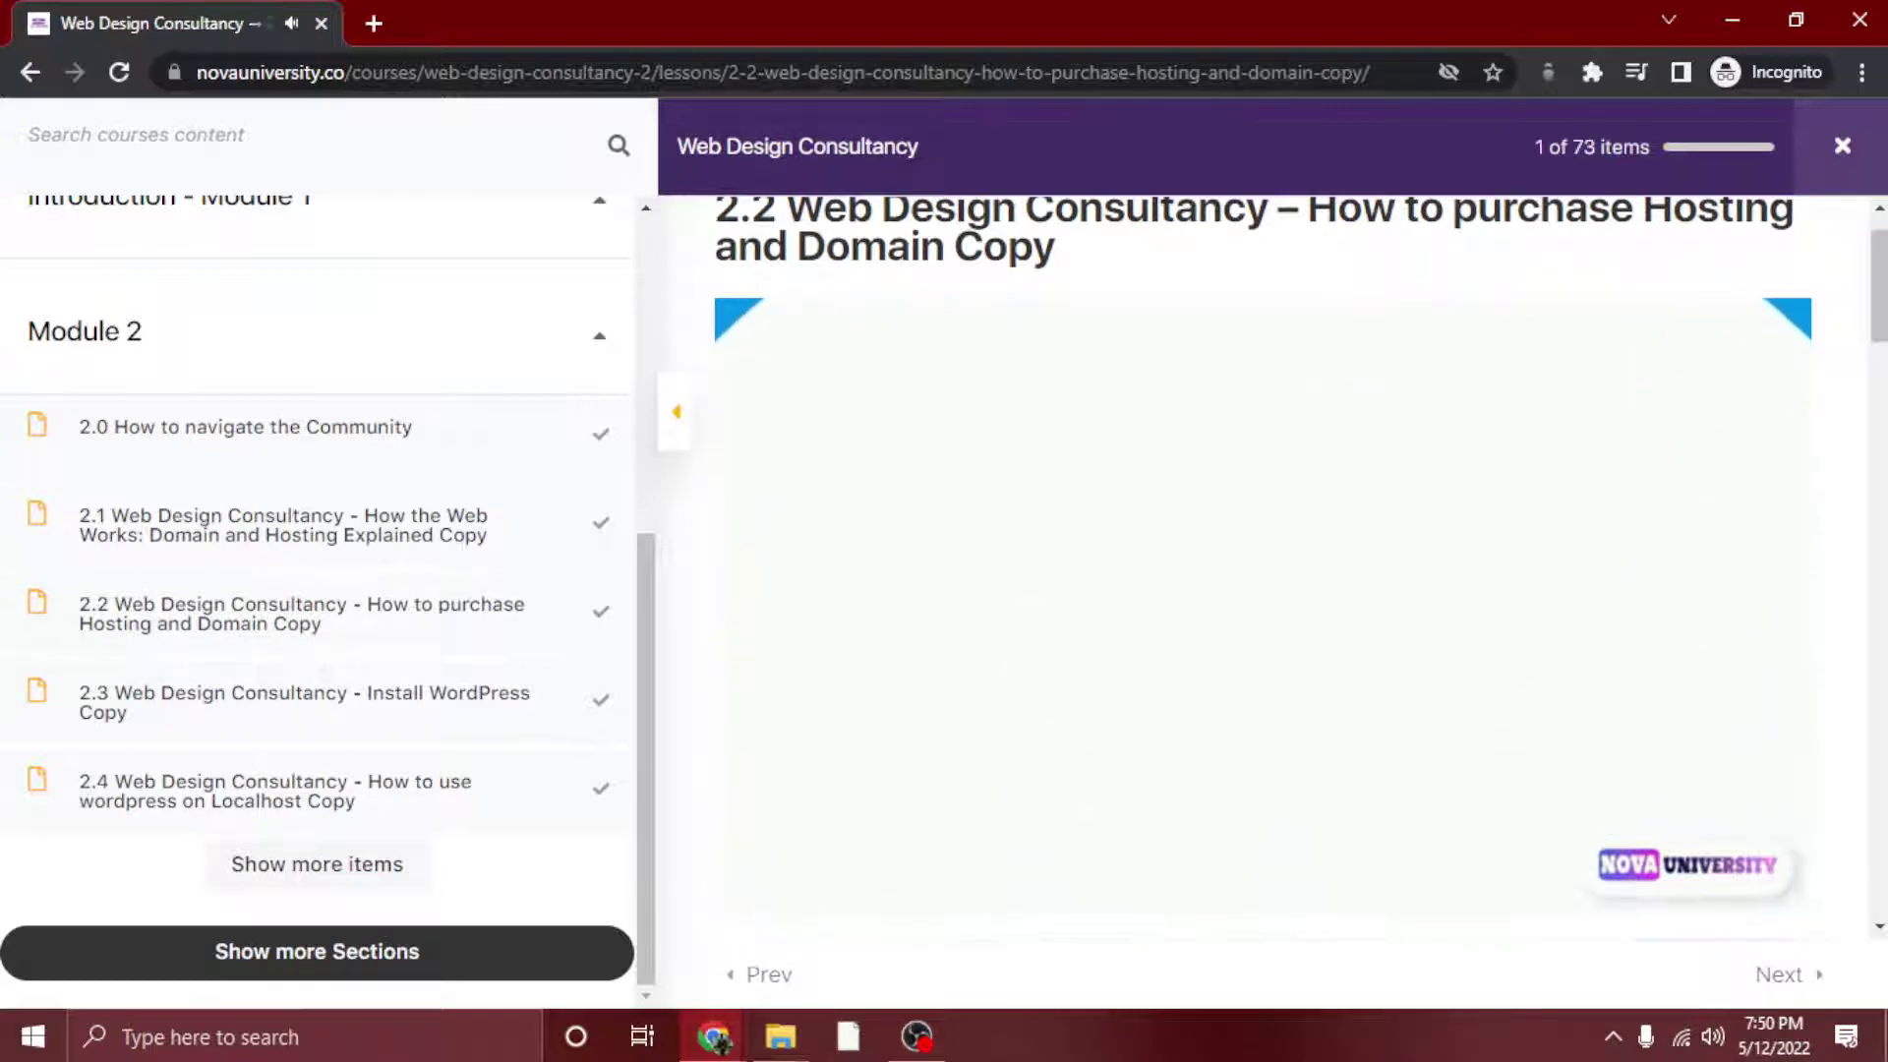
key(Right)
key(Right)
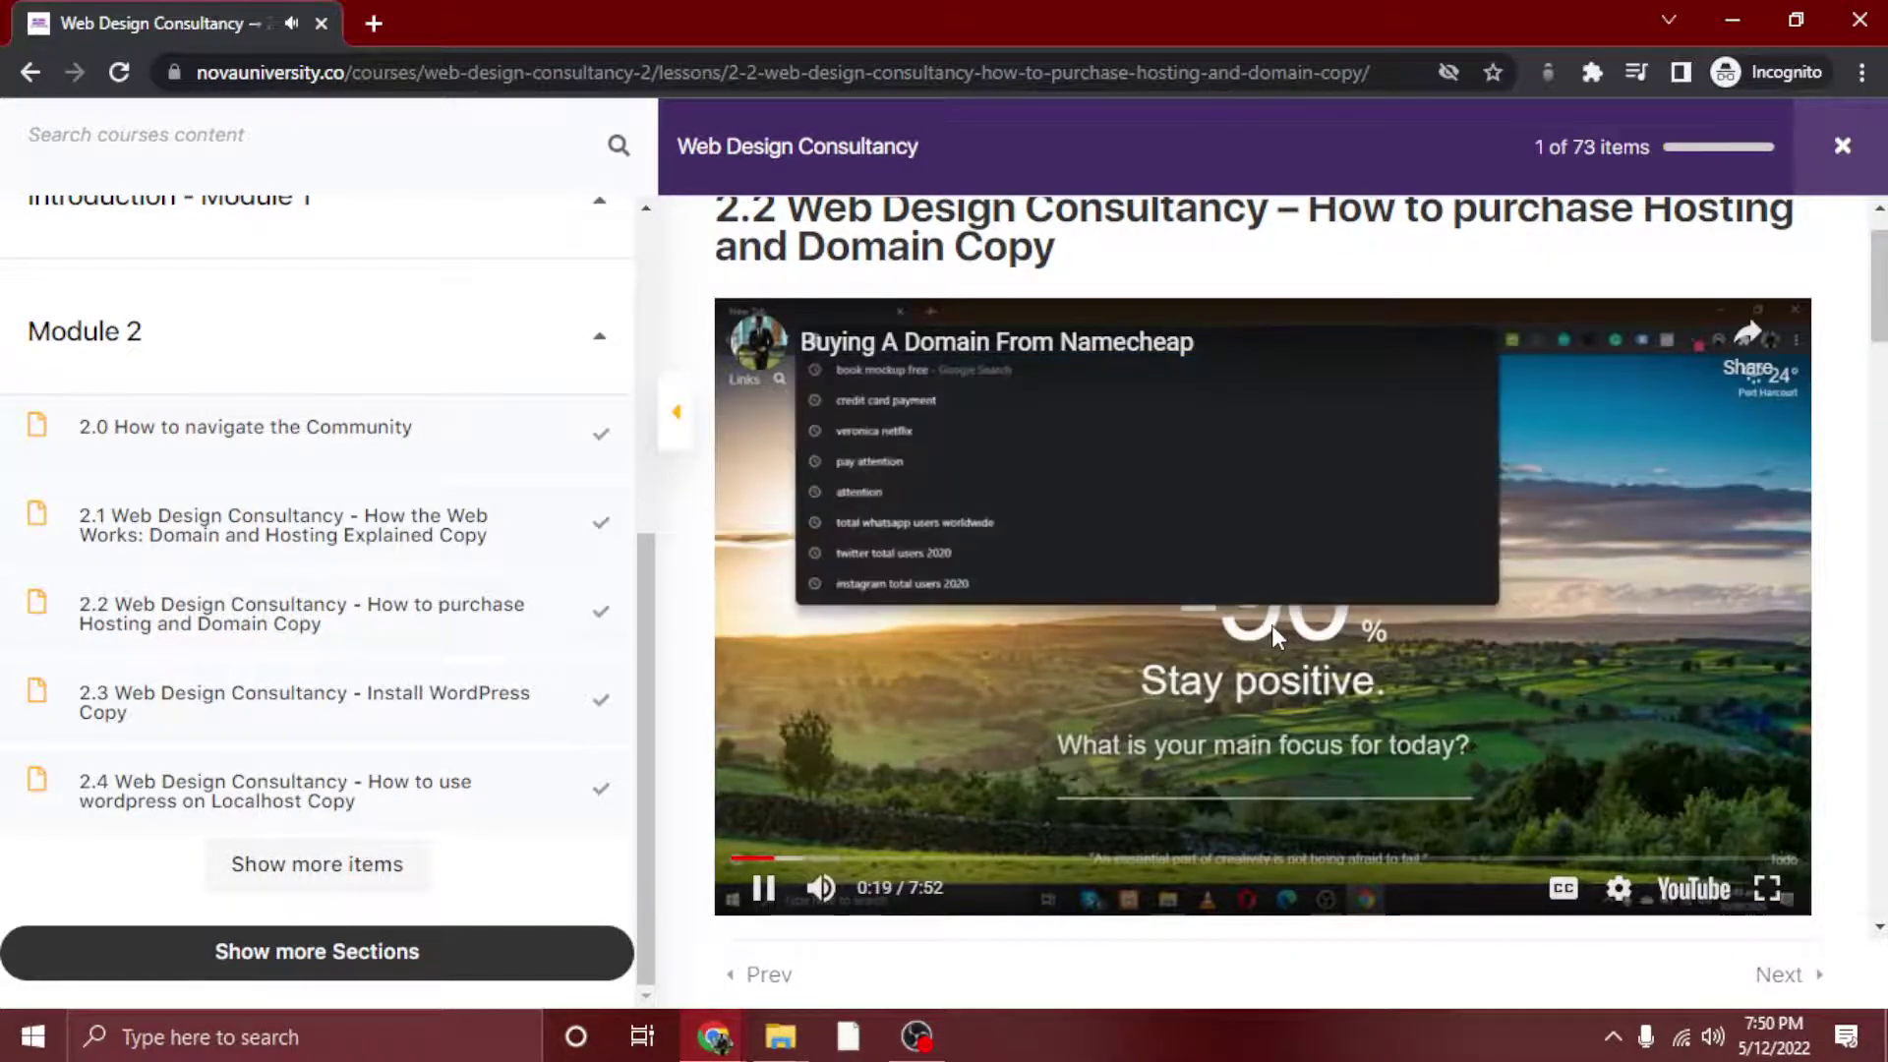
key(Right)
key(Right)
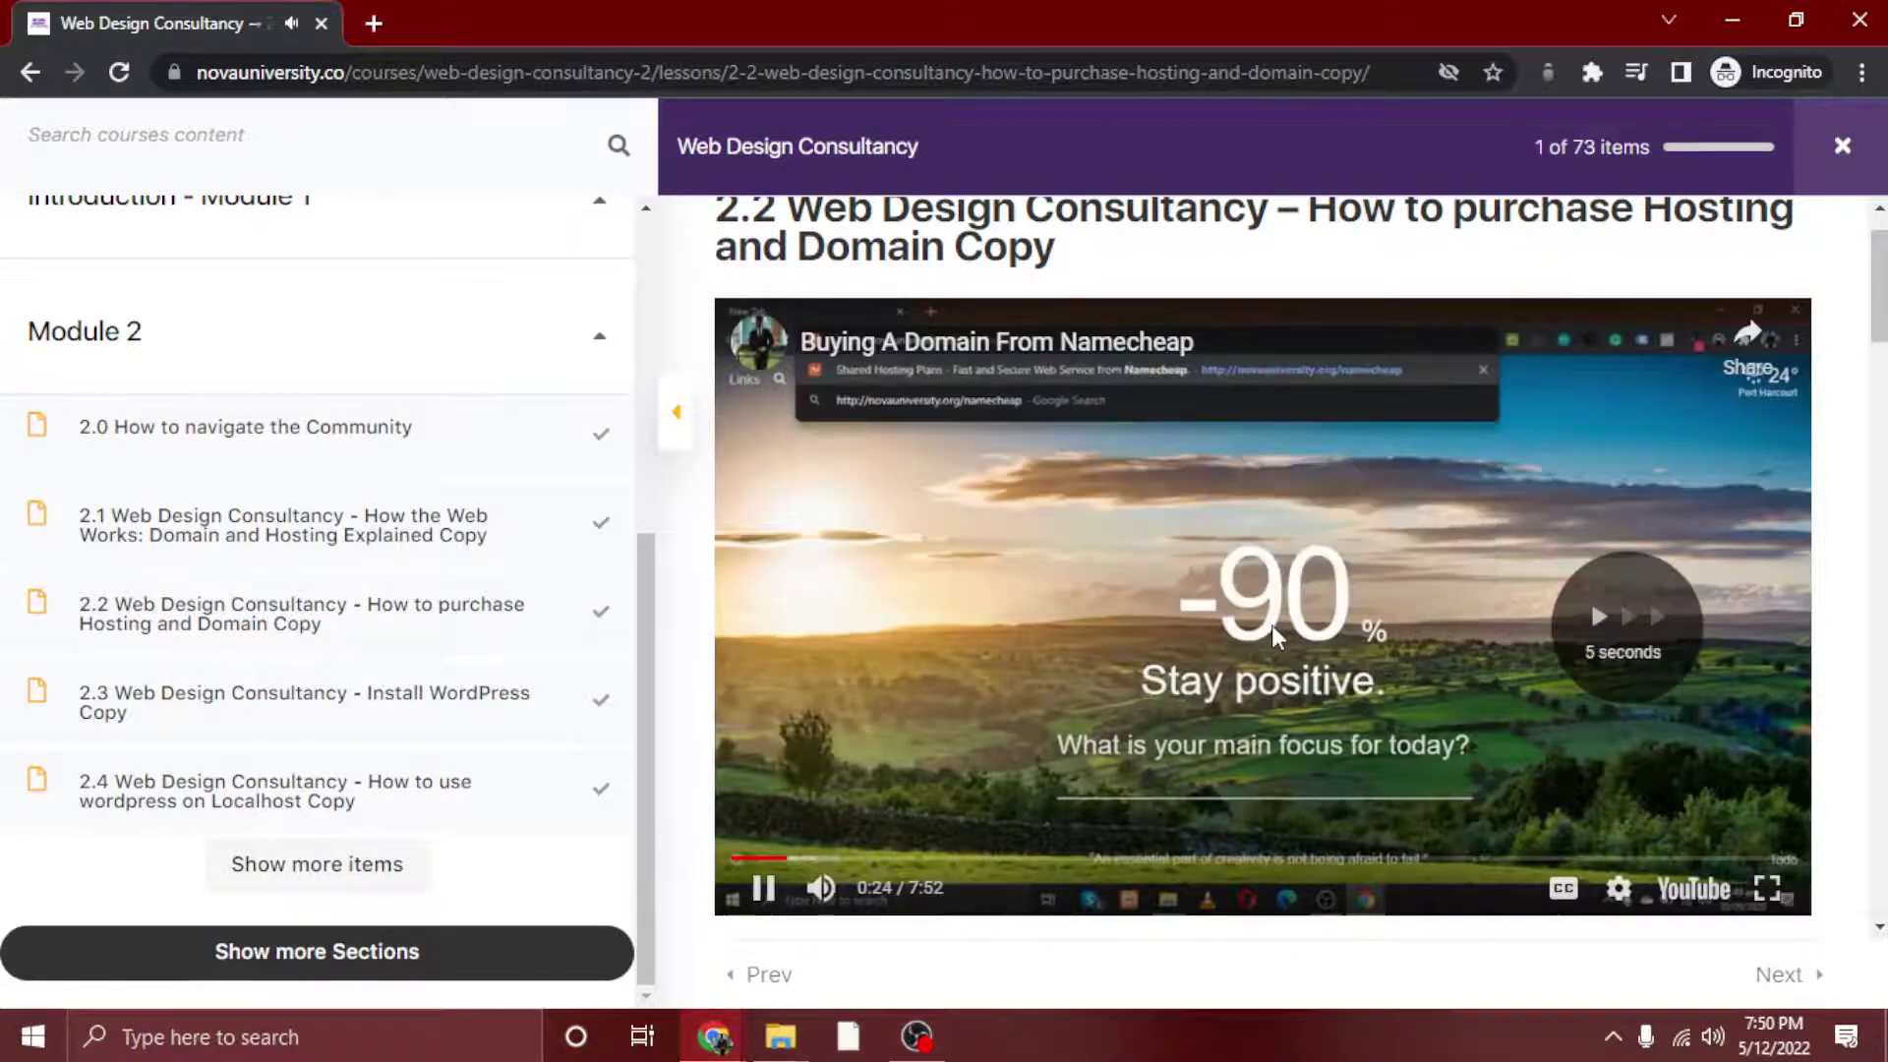
key(Right)
key(Right)
key(Right)
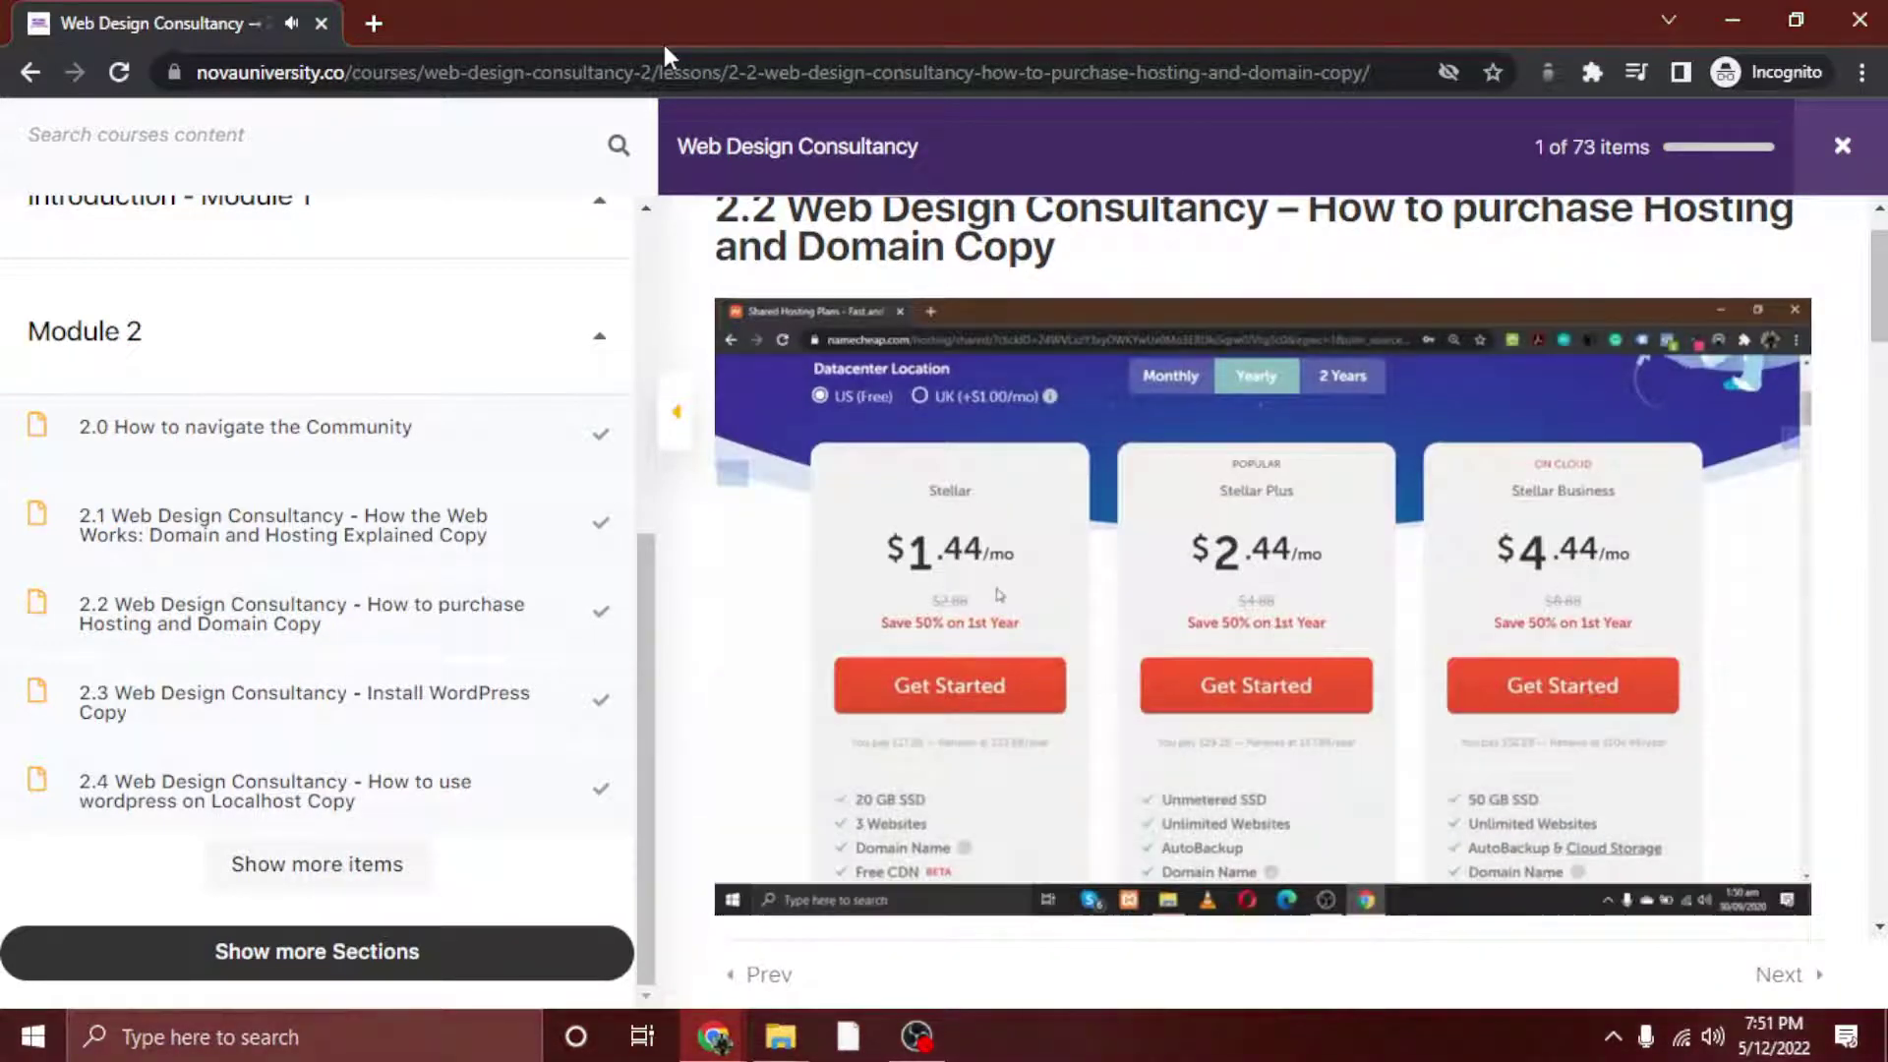
click(1084, 551)
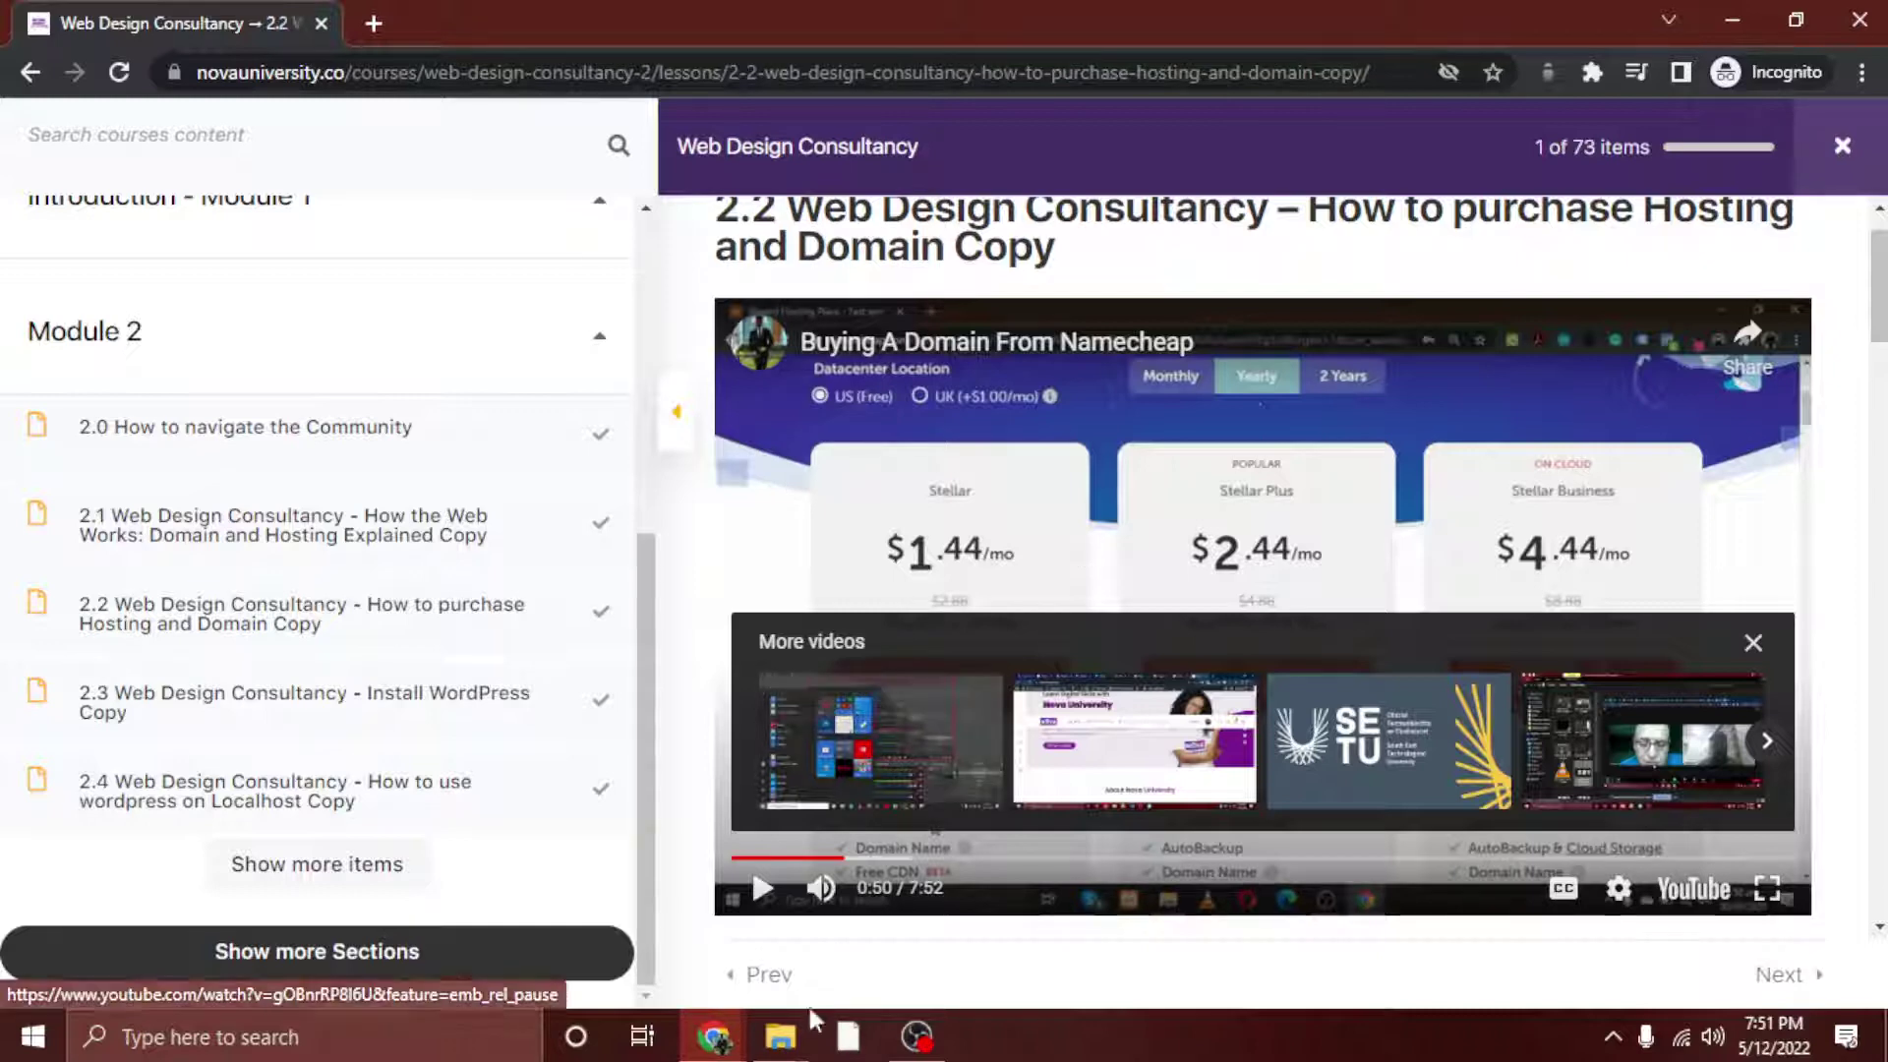
mouse_move(784, 1057)
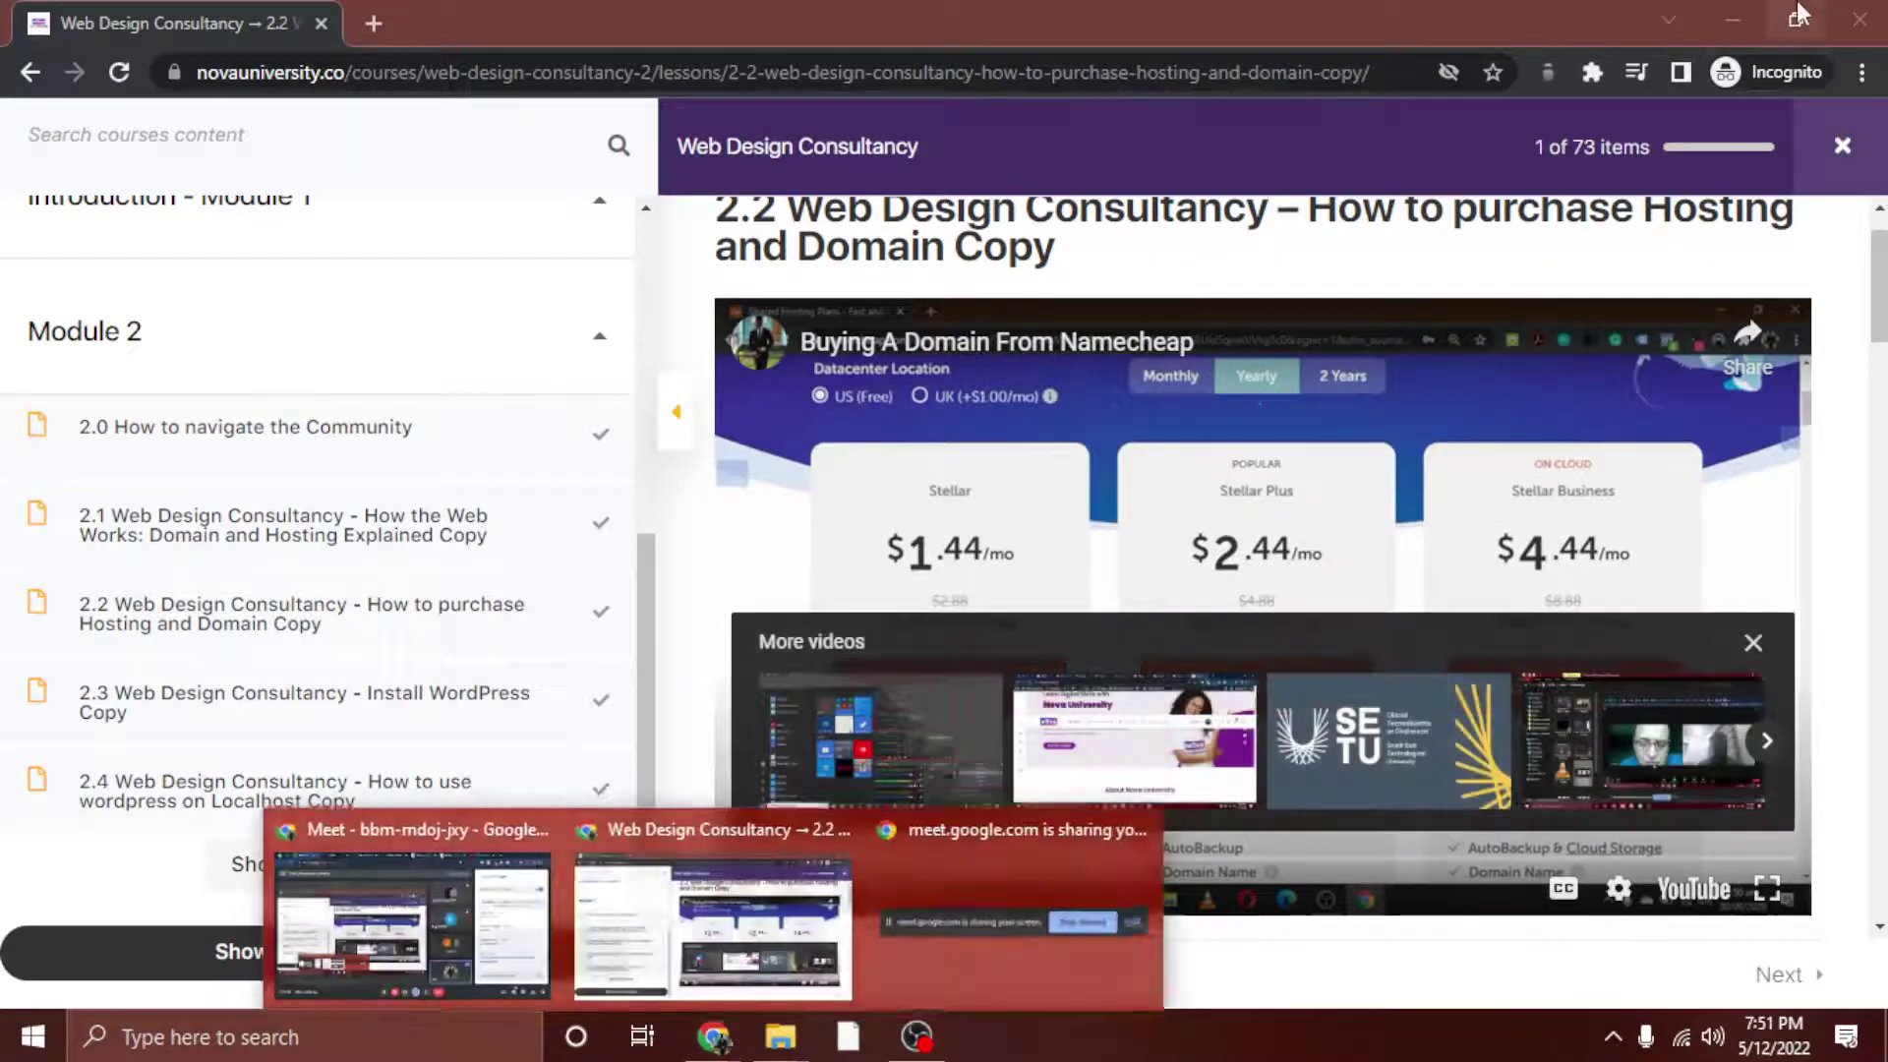
click(1858, 20)
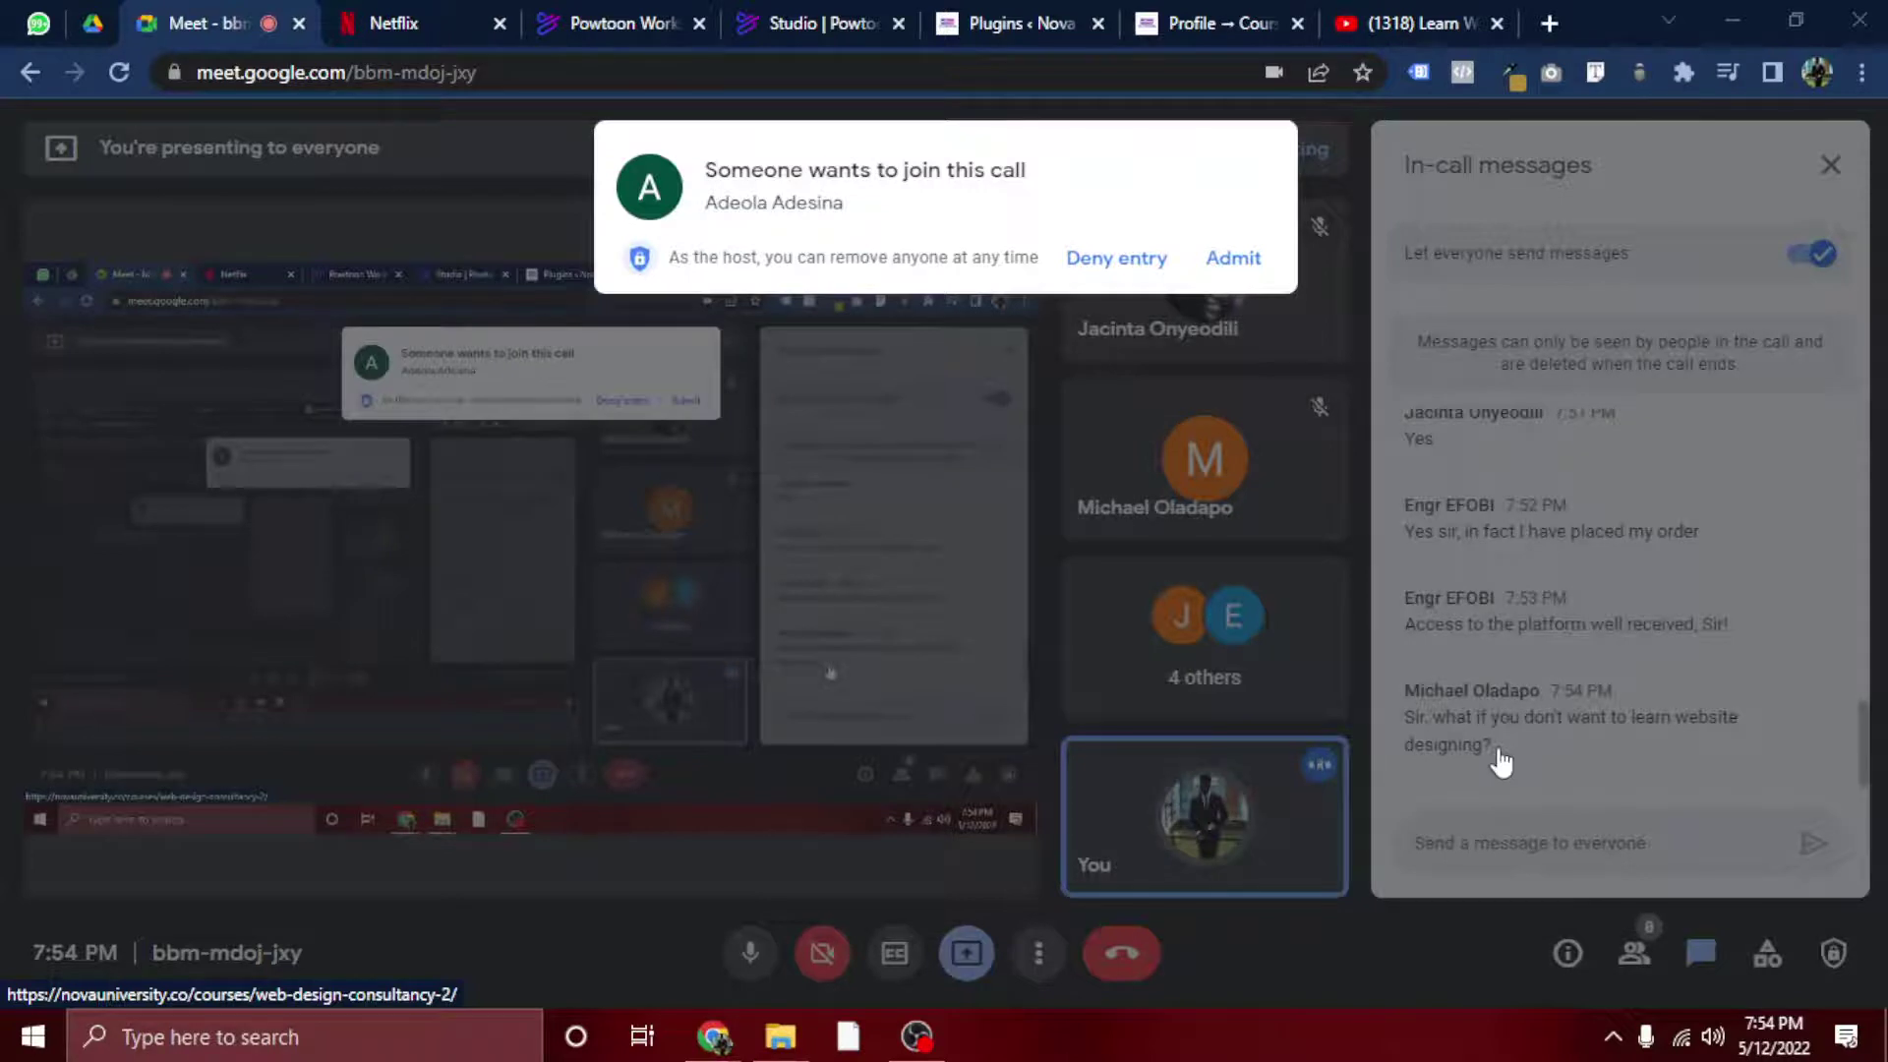
- Admit the waiting participant into the Meet call
click(1231, 259)
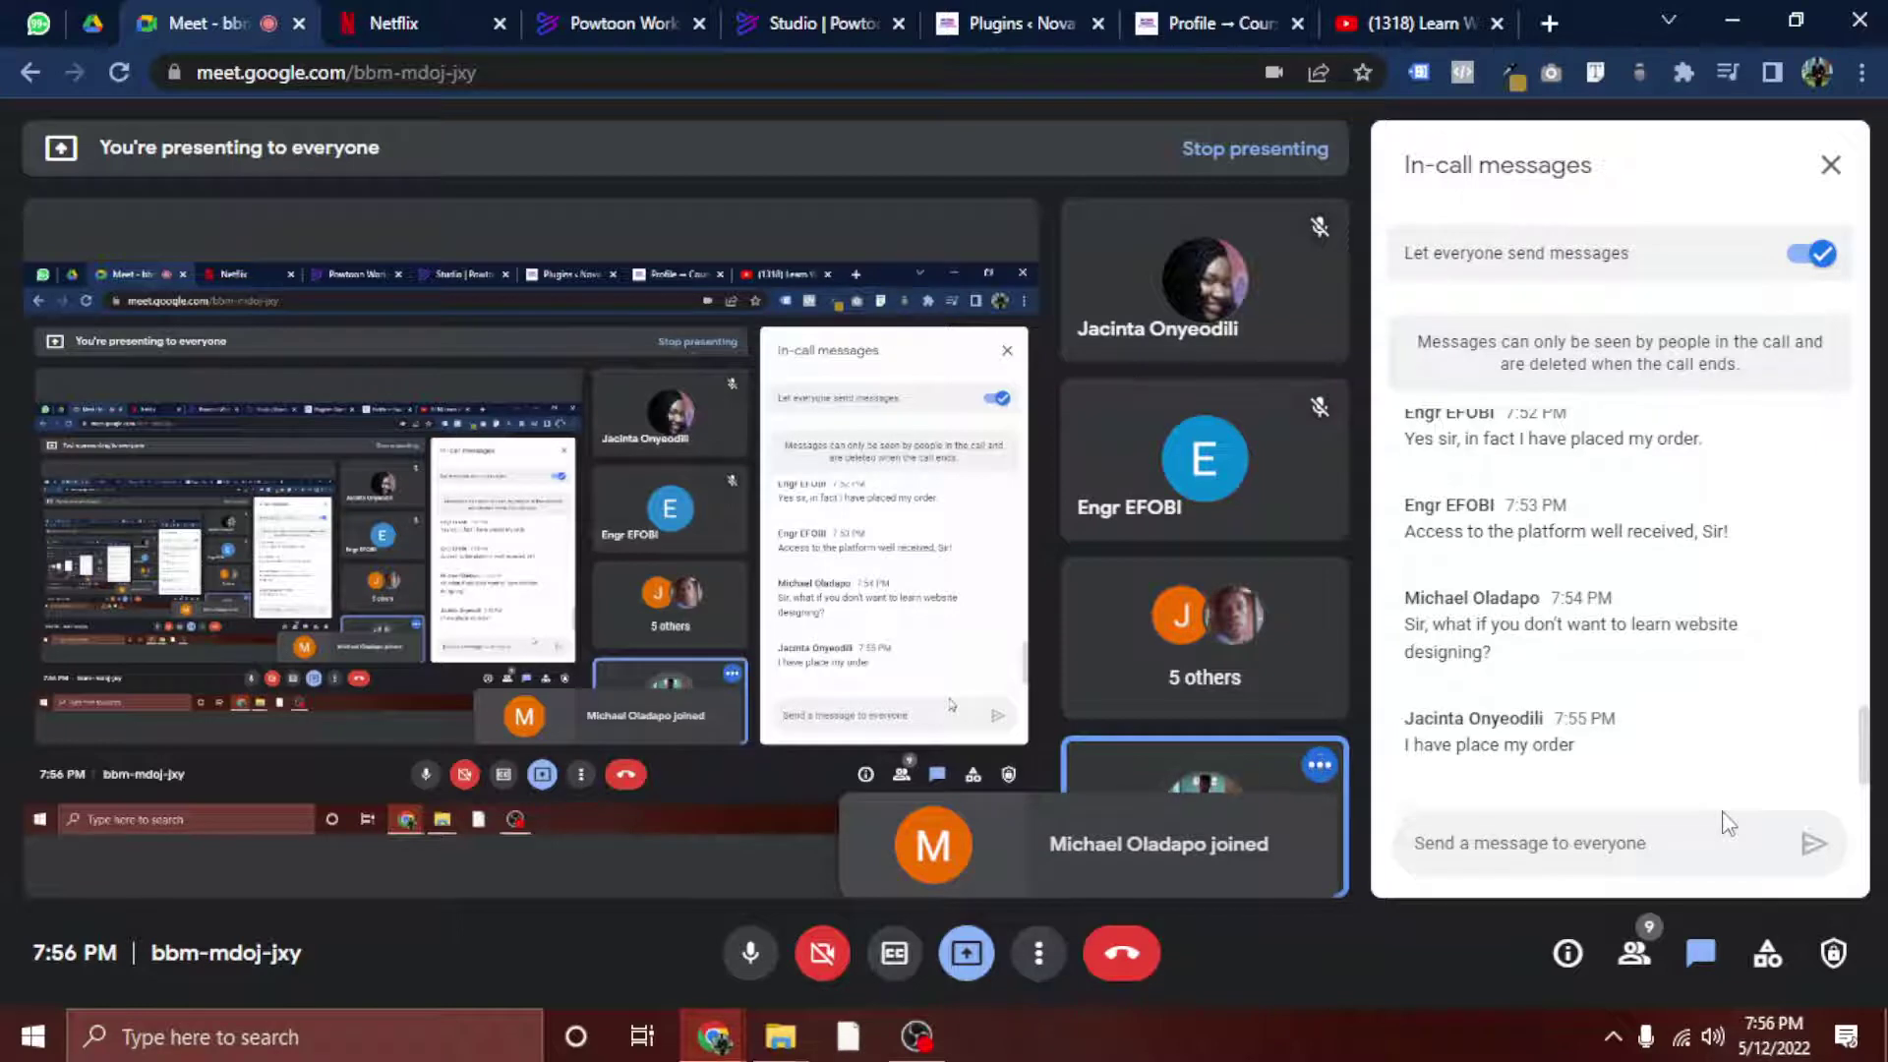
- Close the Nova University profile tab and open a blank new Chrome tab
click(1218, 20)
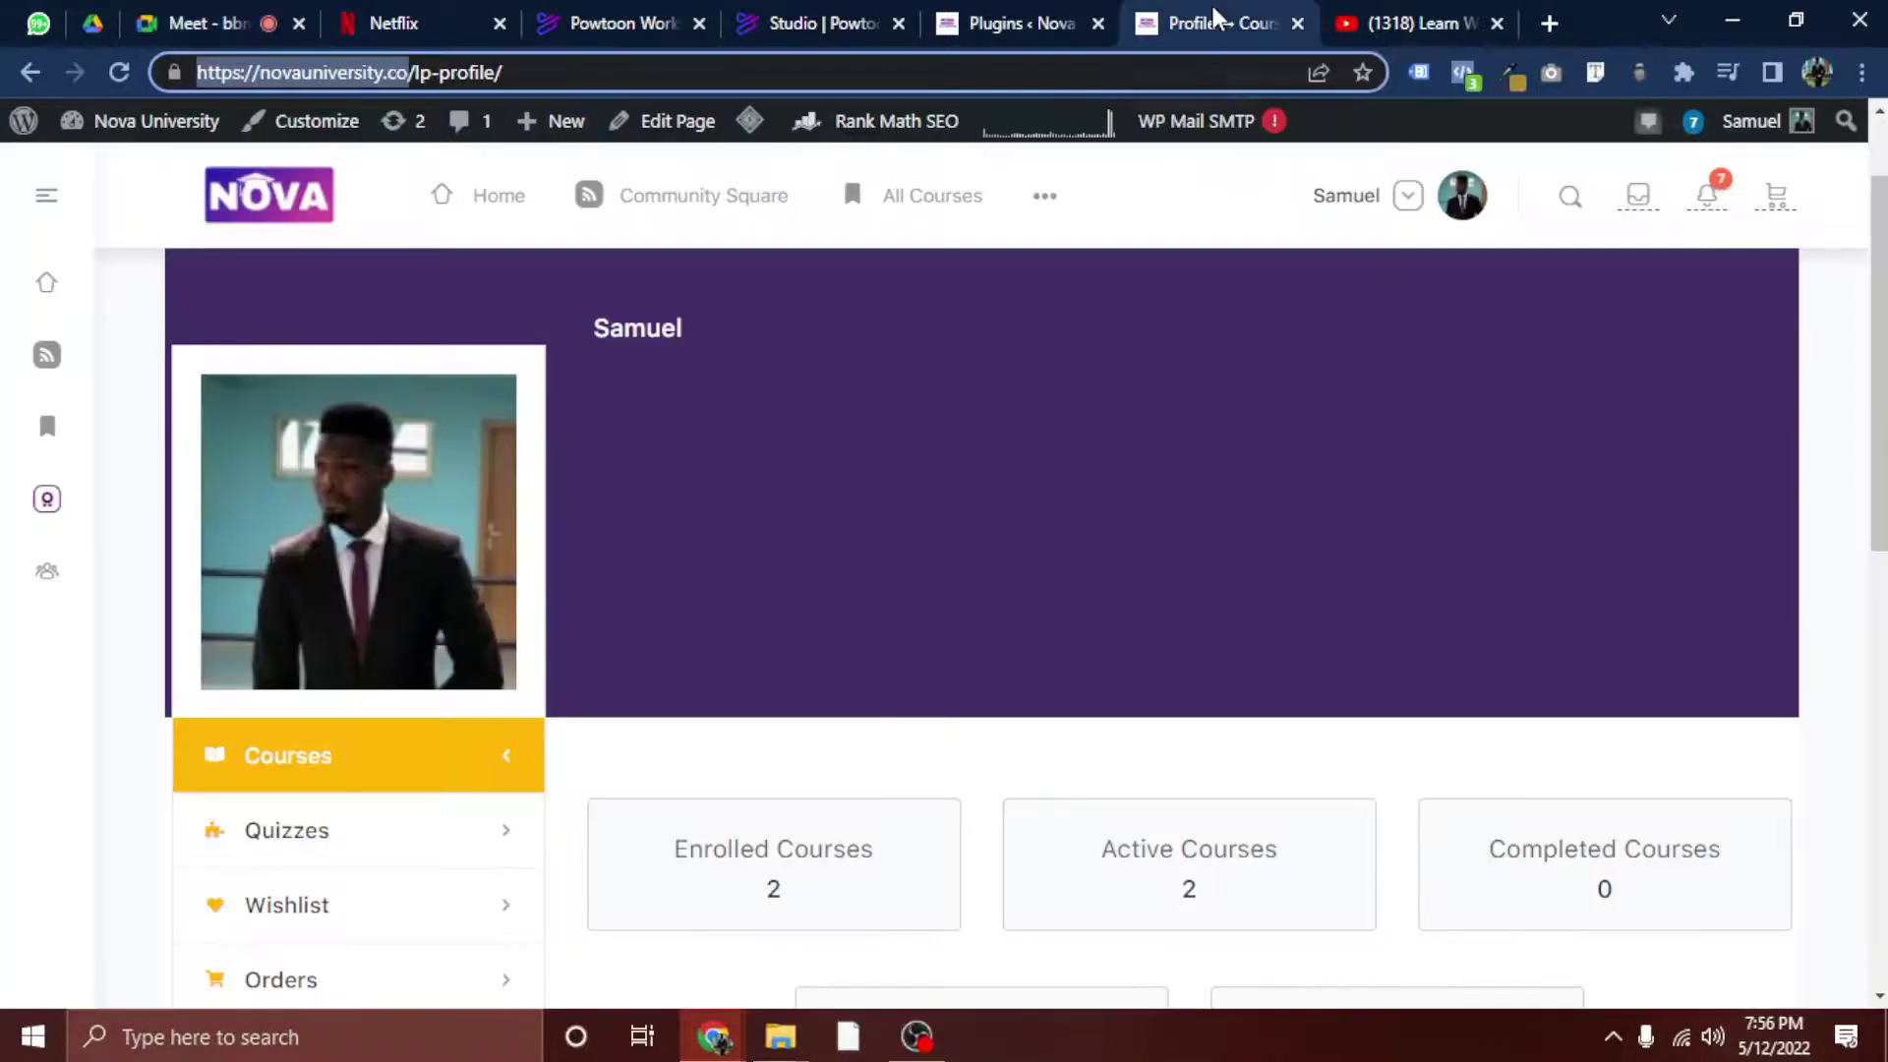
click(1298, 25)
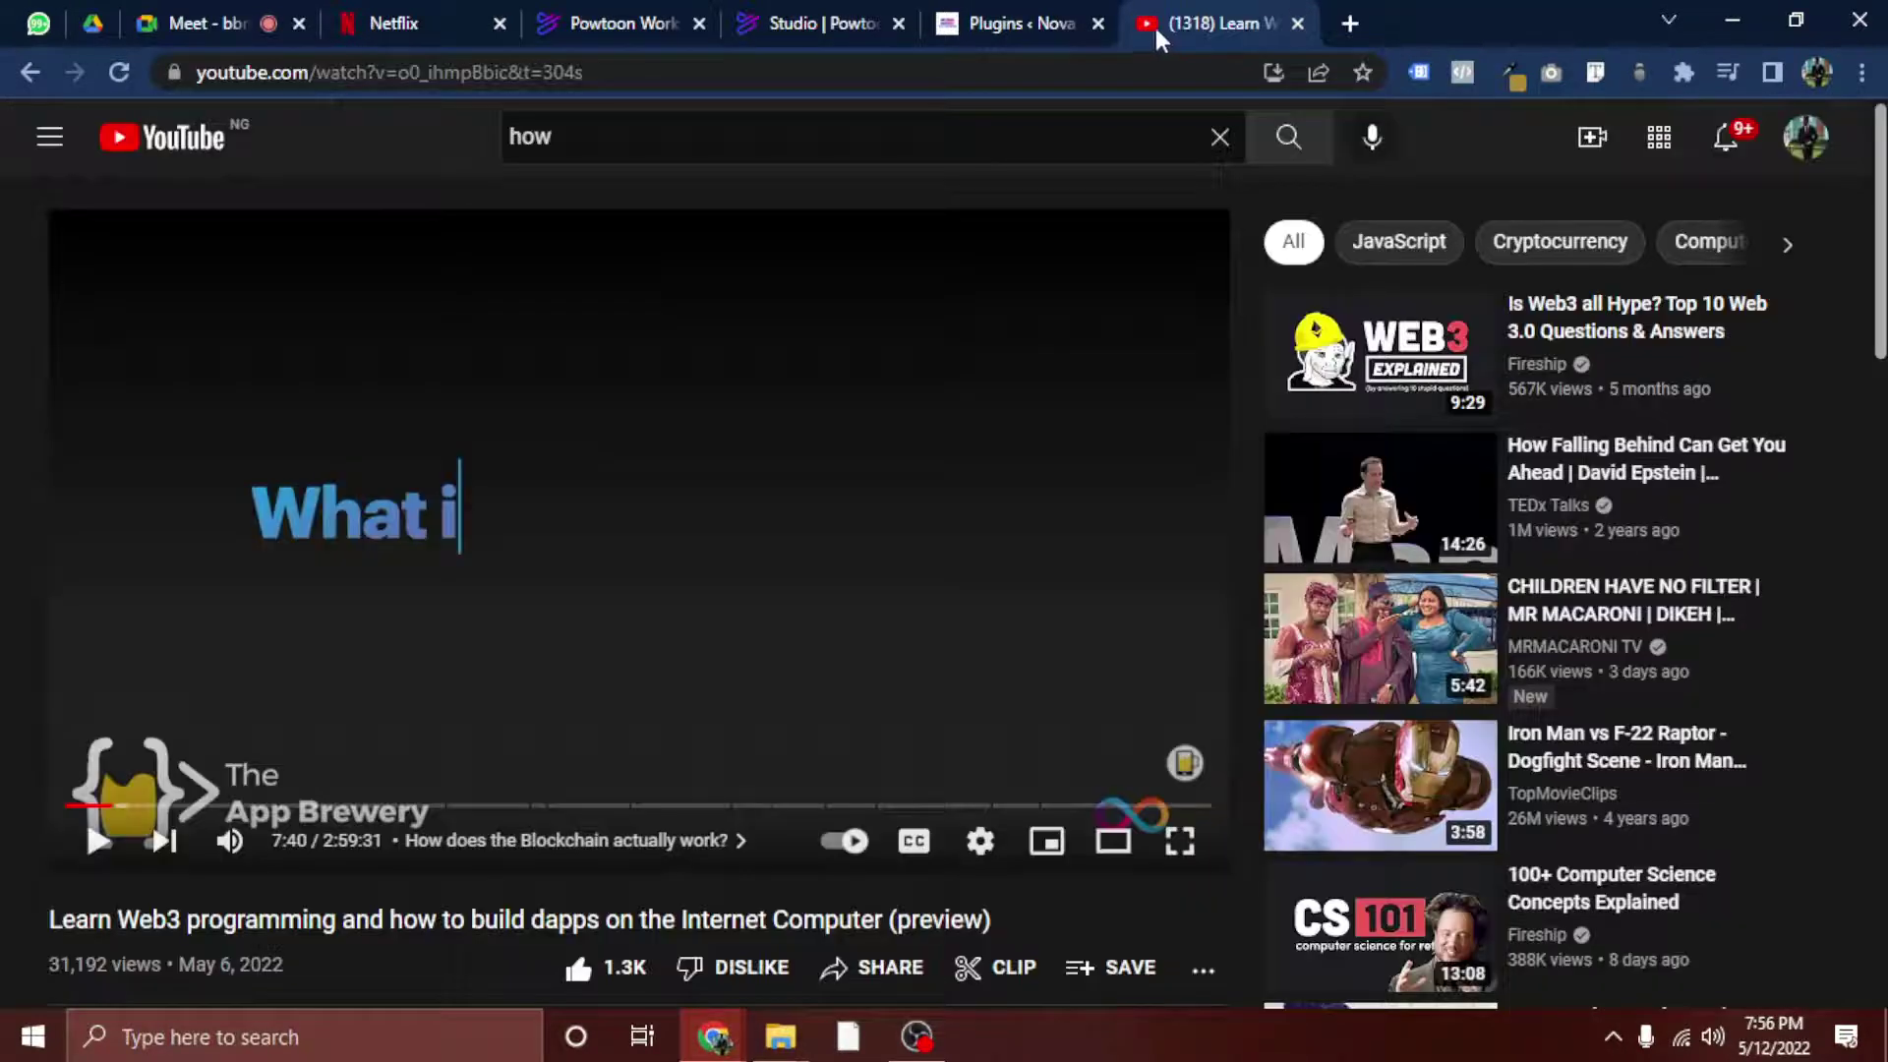
click(1355, 22)
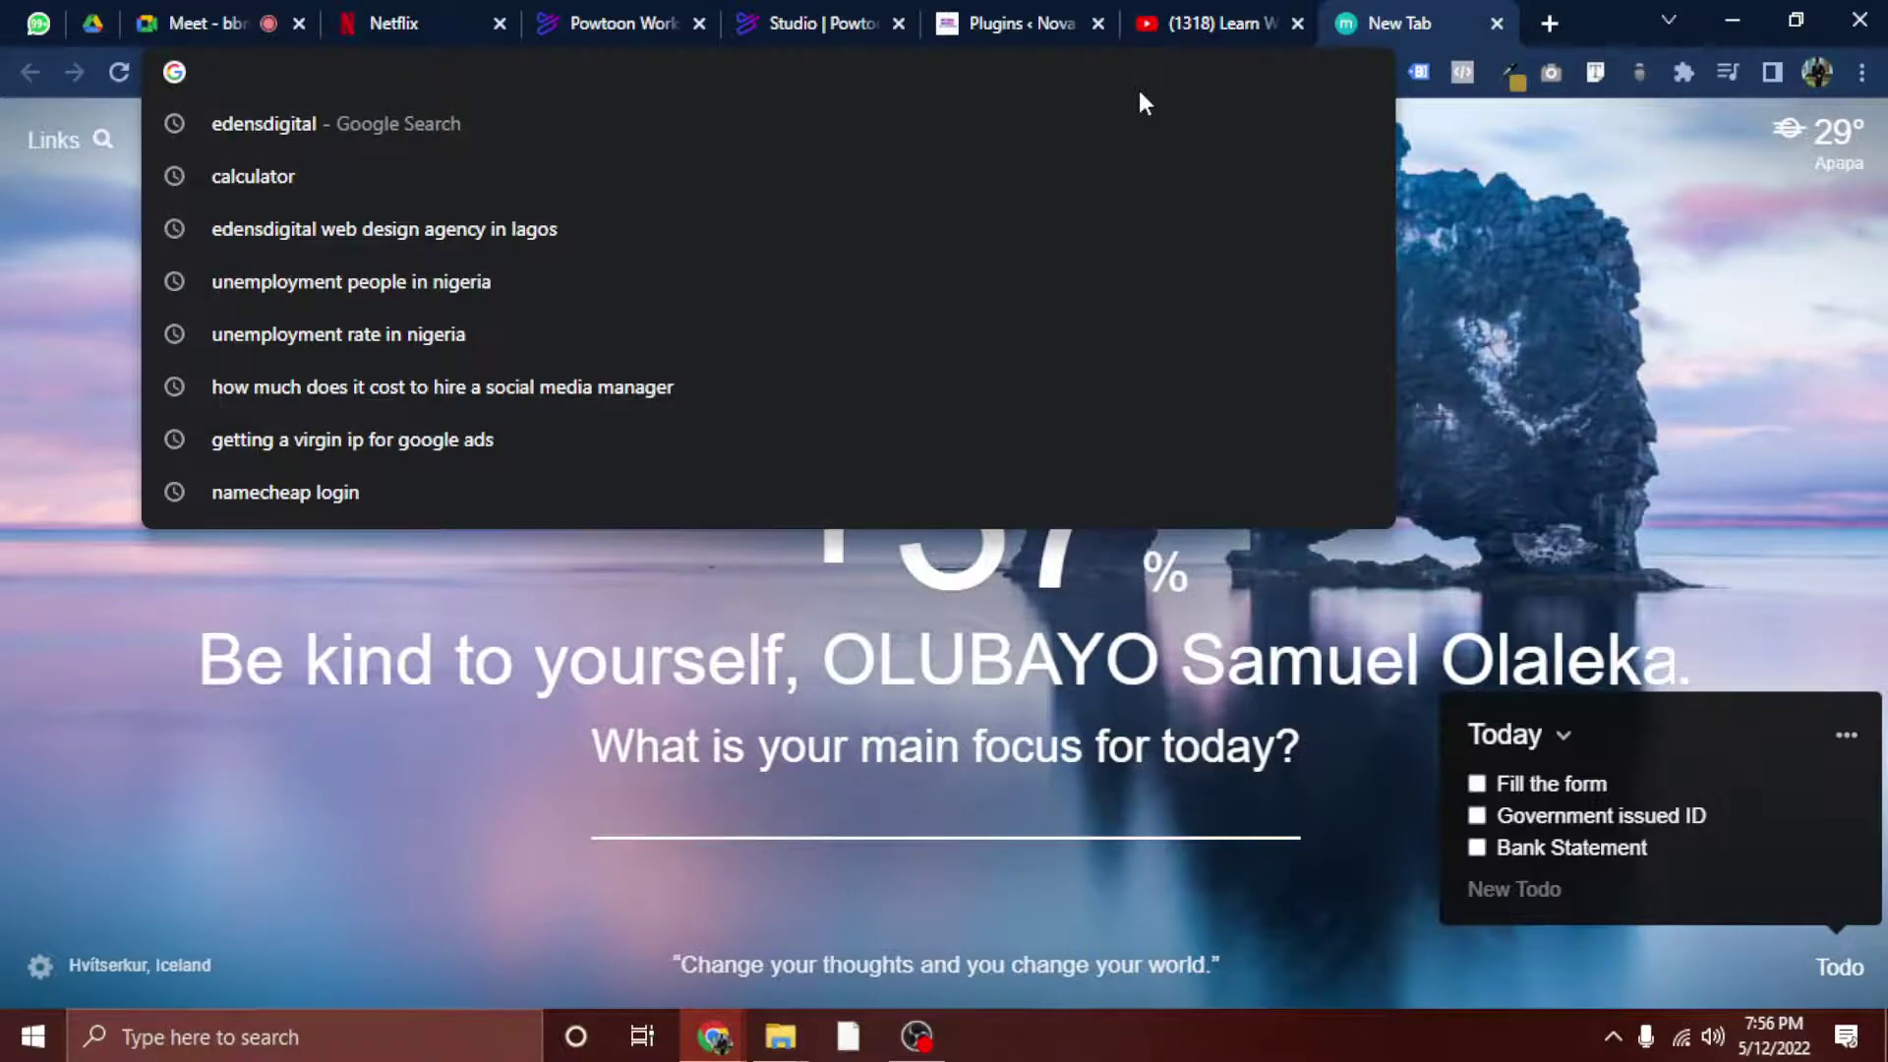
- Load novauniversity.co/namecheap and select its full page address
text(nova)
key(Right)
text(/)
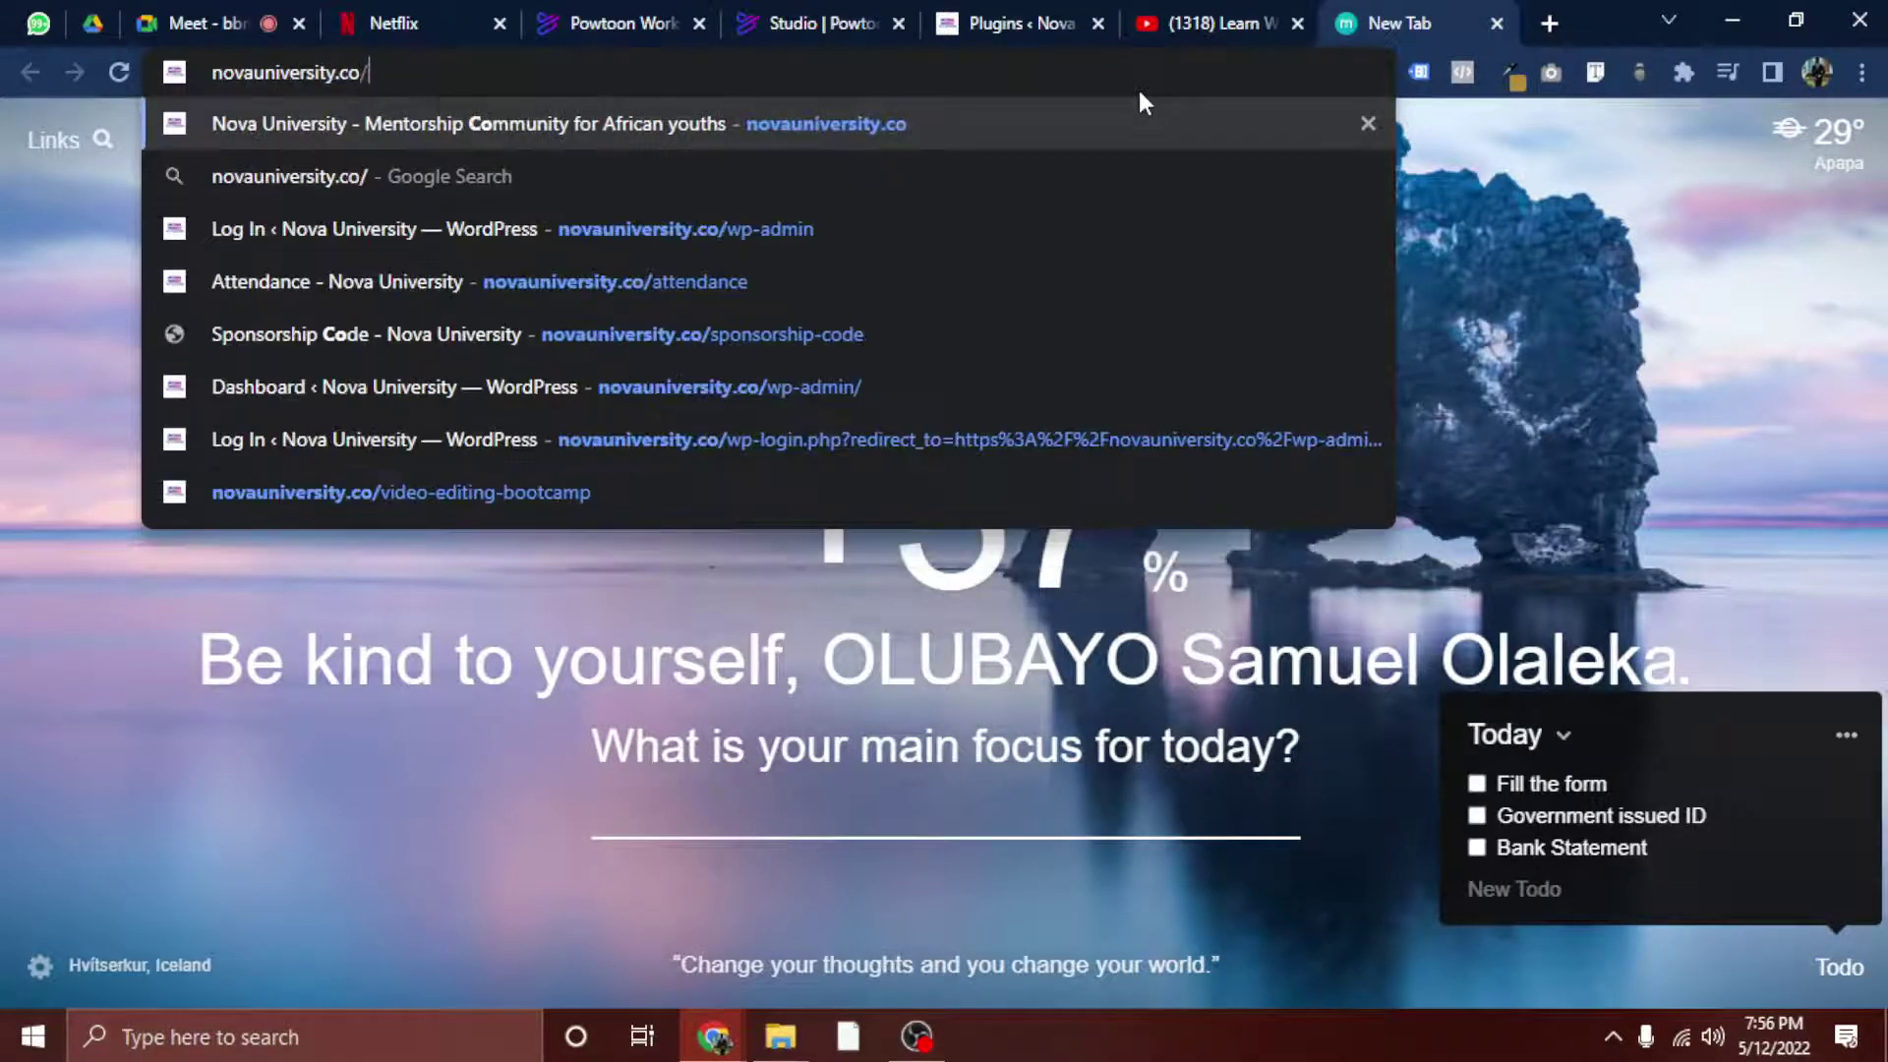
text(namecheap)
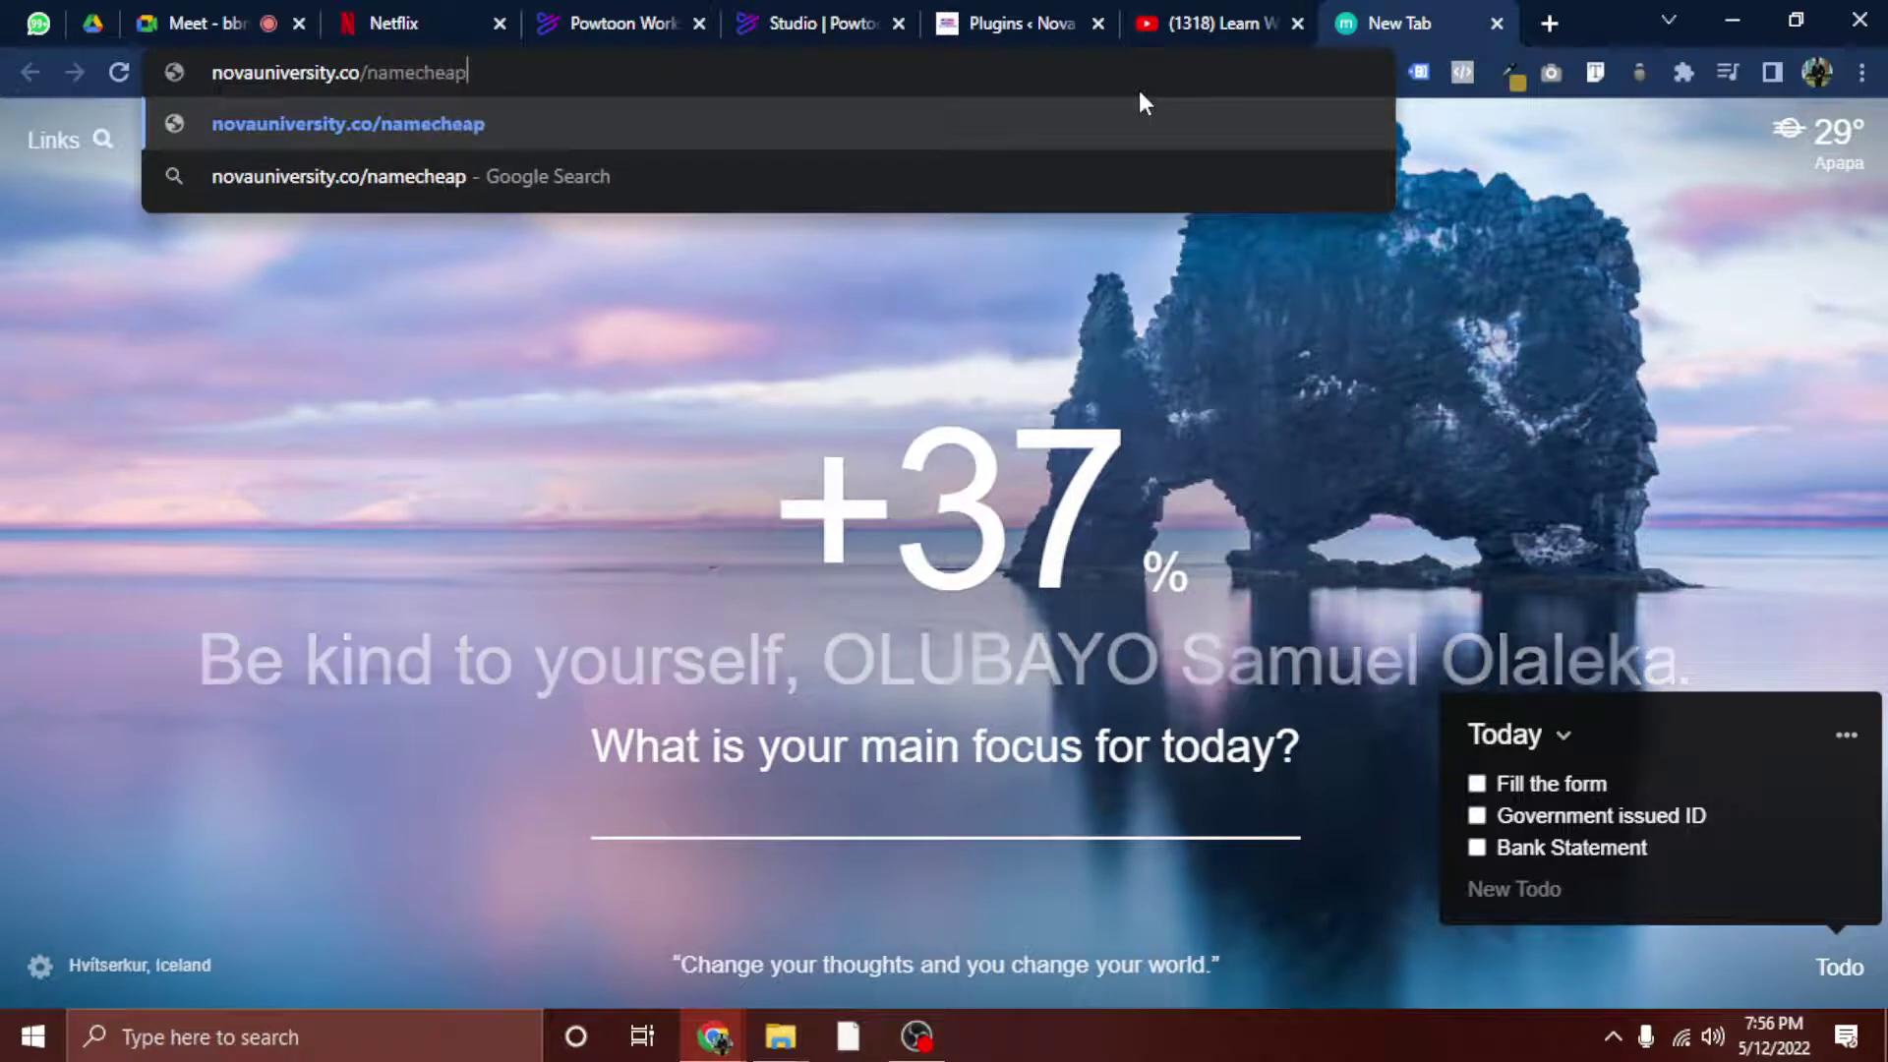
key(Return)
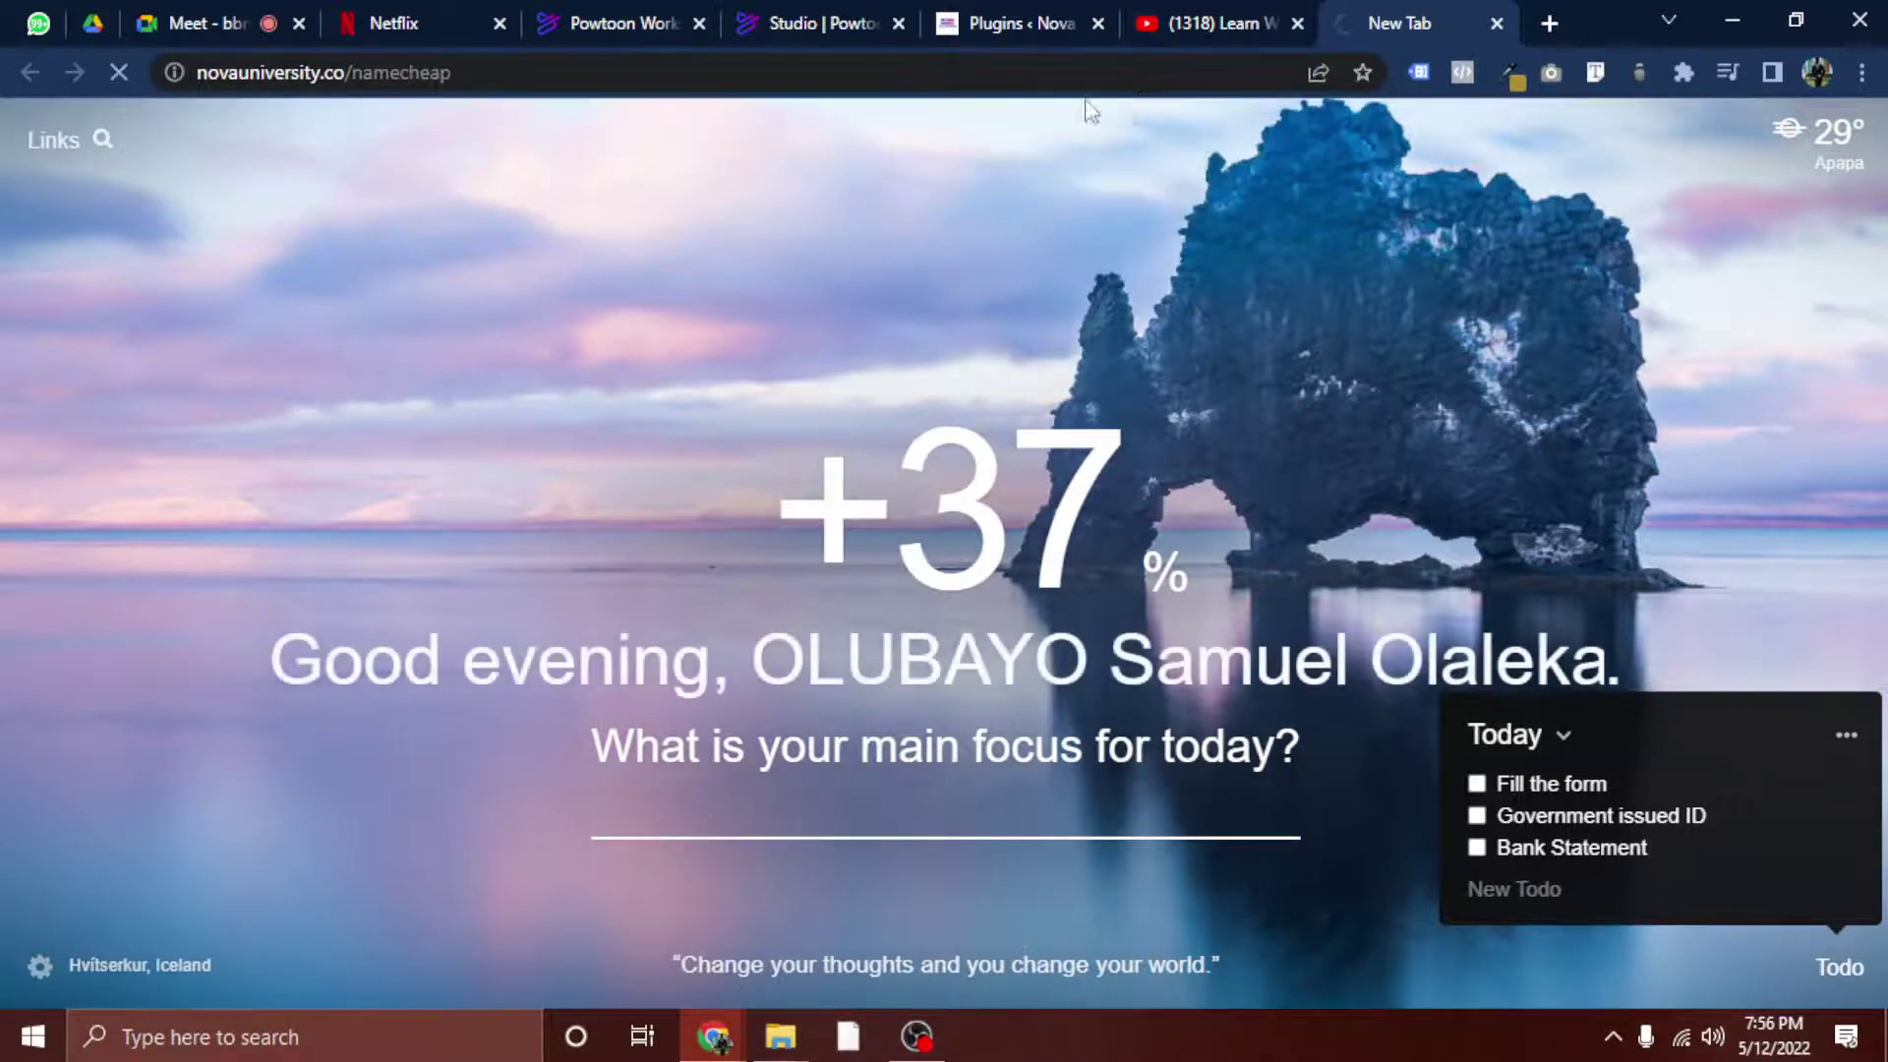
click(1057, 88)
key(ctrl+c)
- Bring the Namecheap browser window forward and switch to the Google Meet call tab
mouse_move(715, 1048)
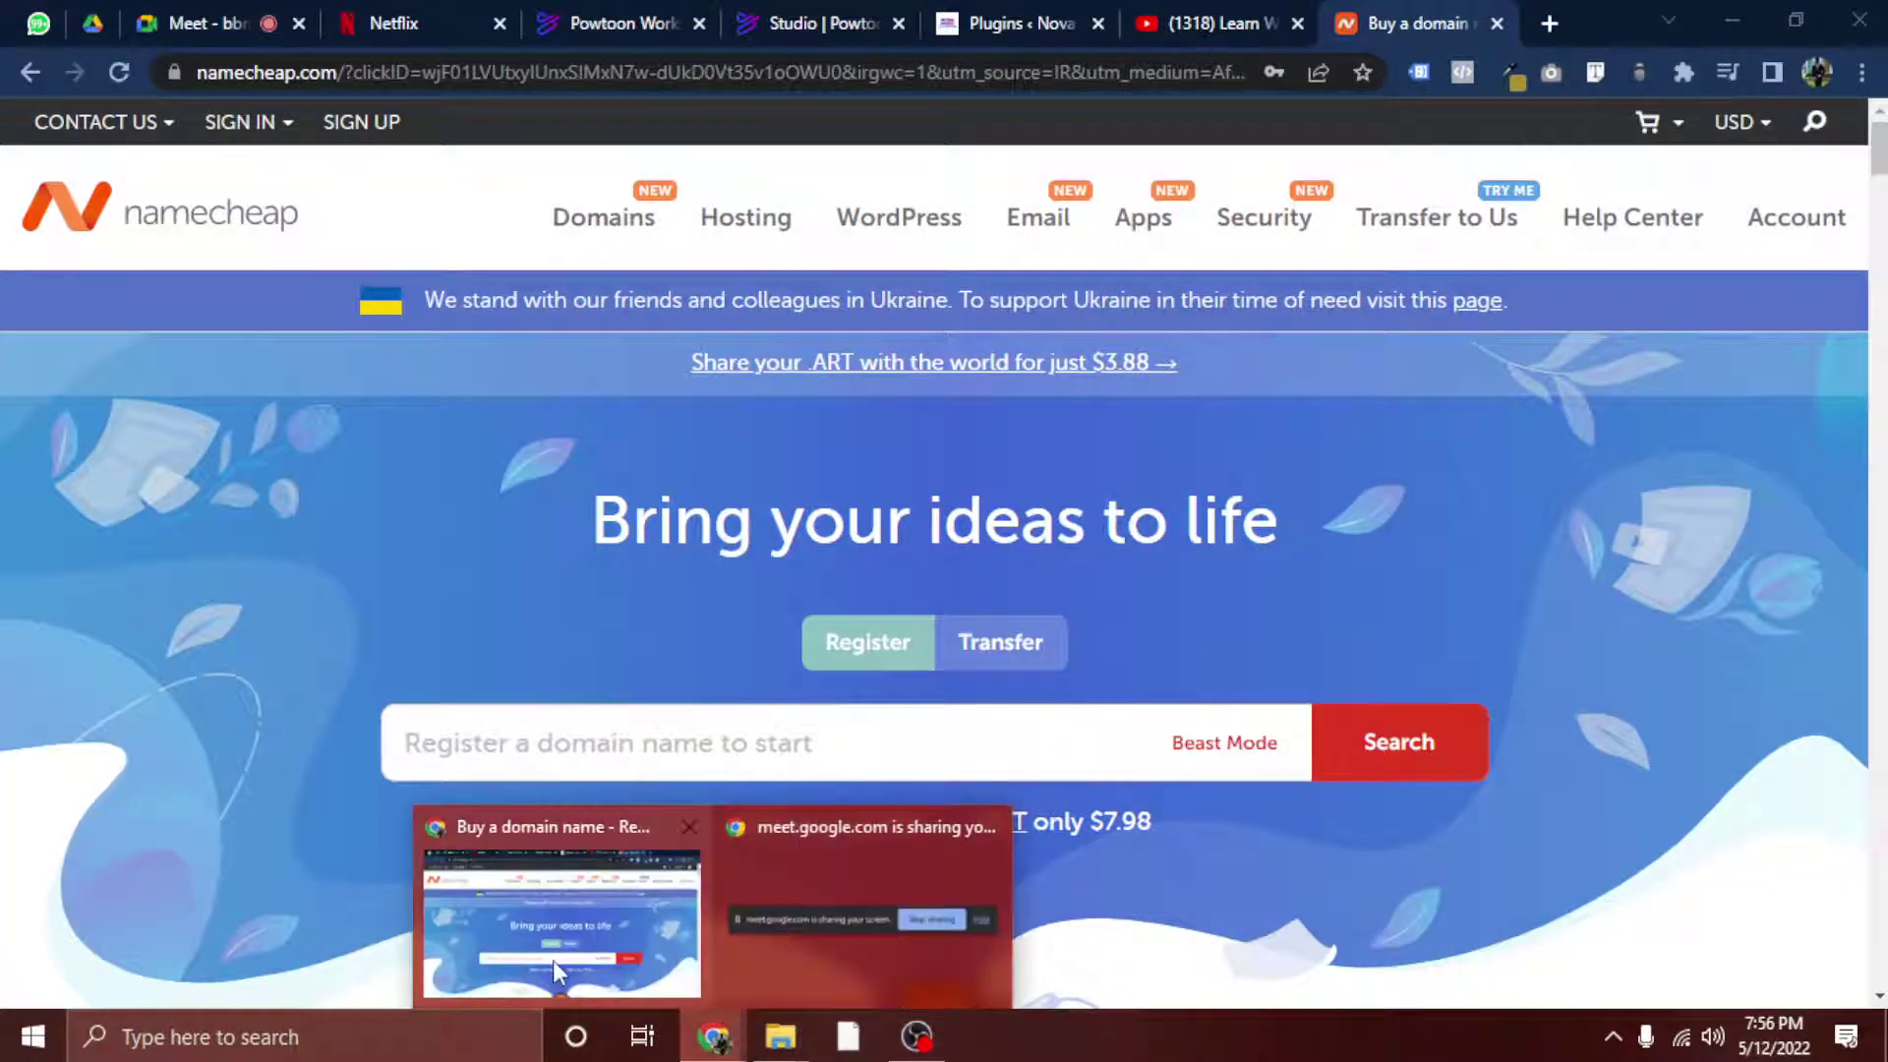
click(552, 960)
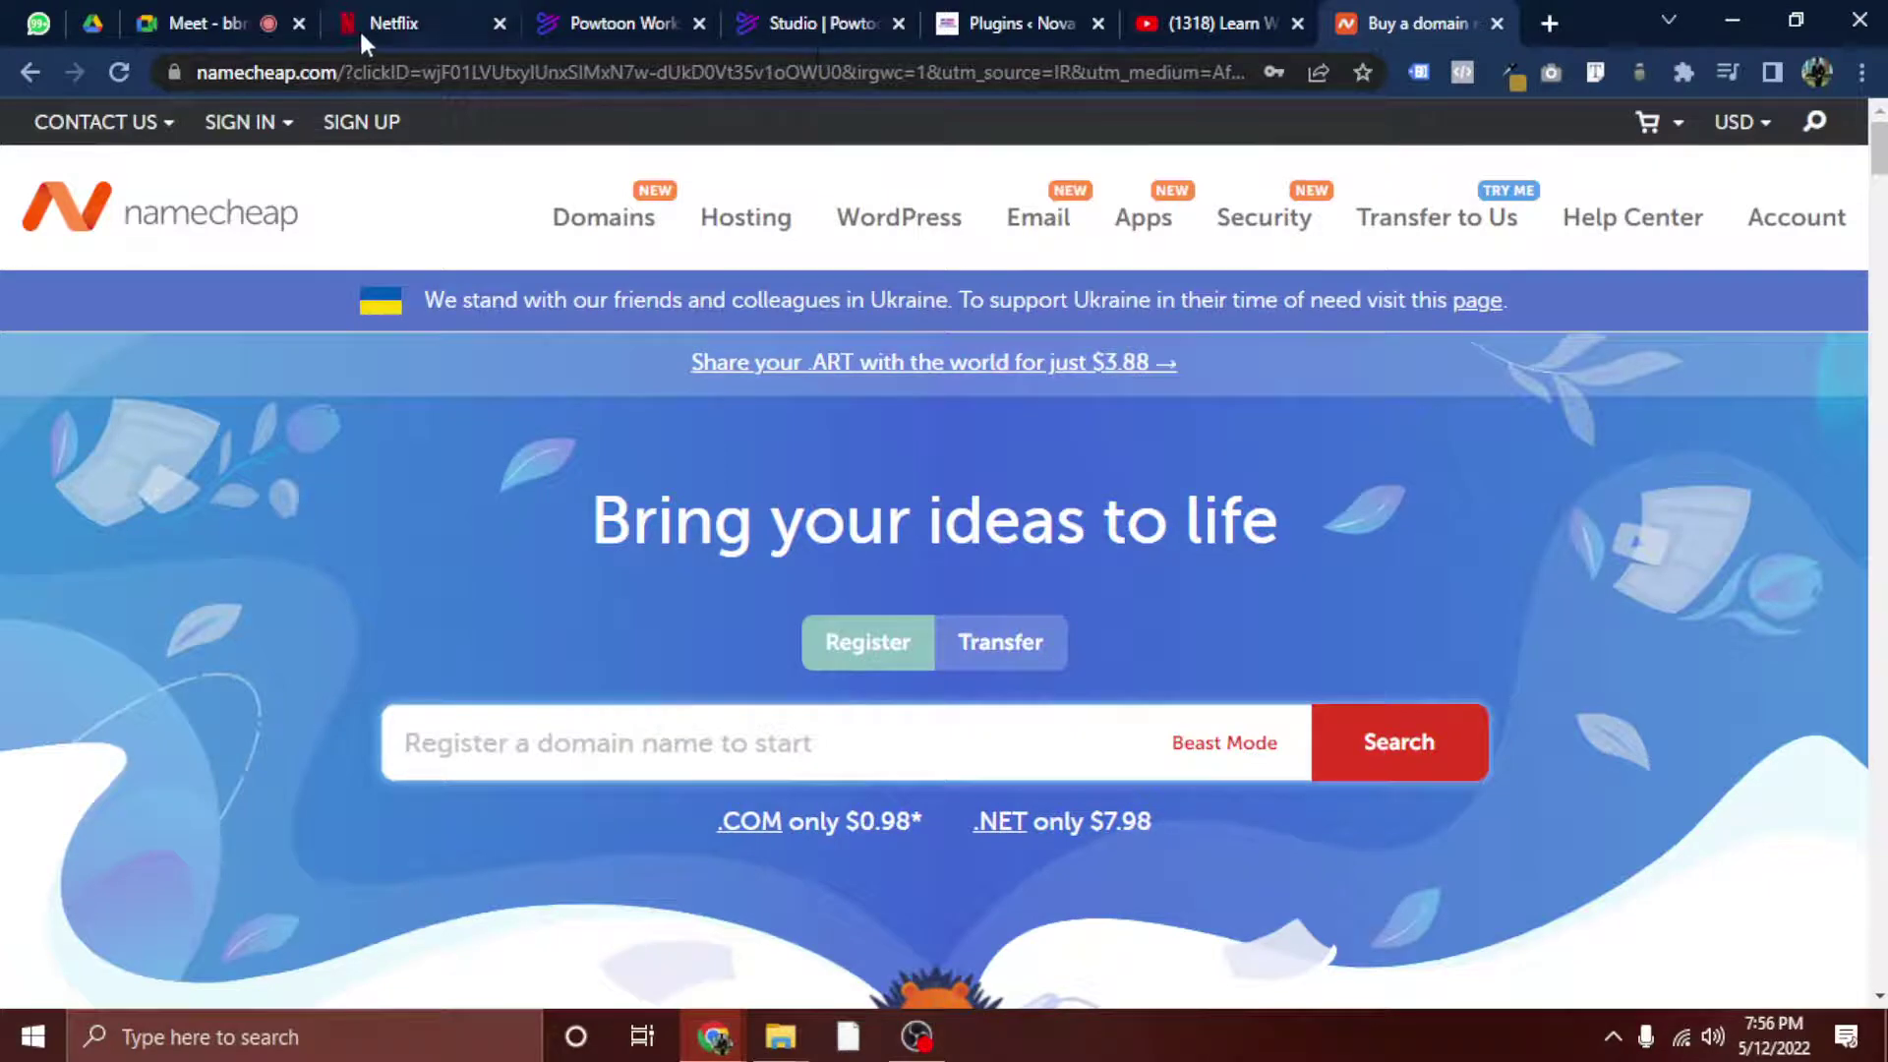
click(156, 19)
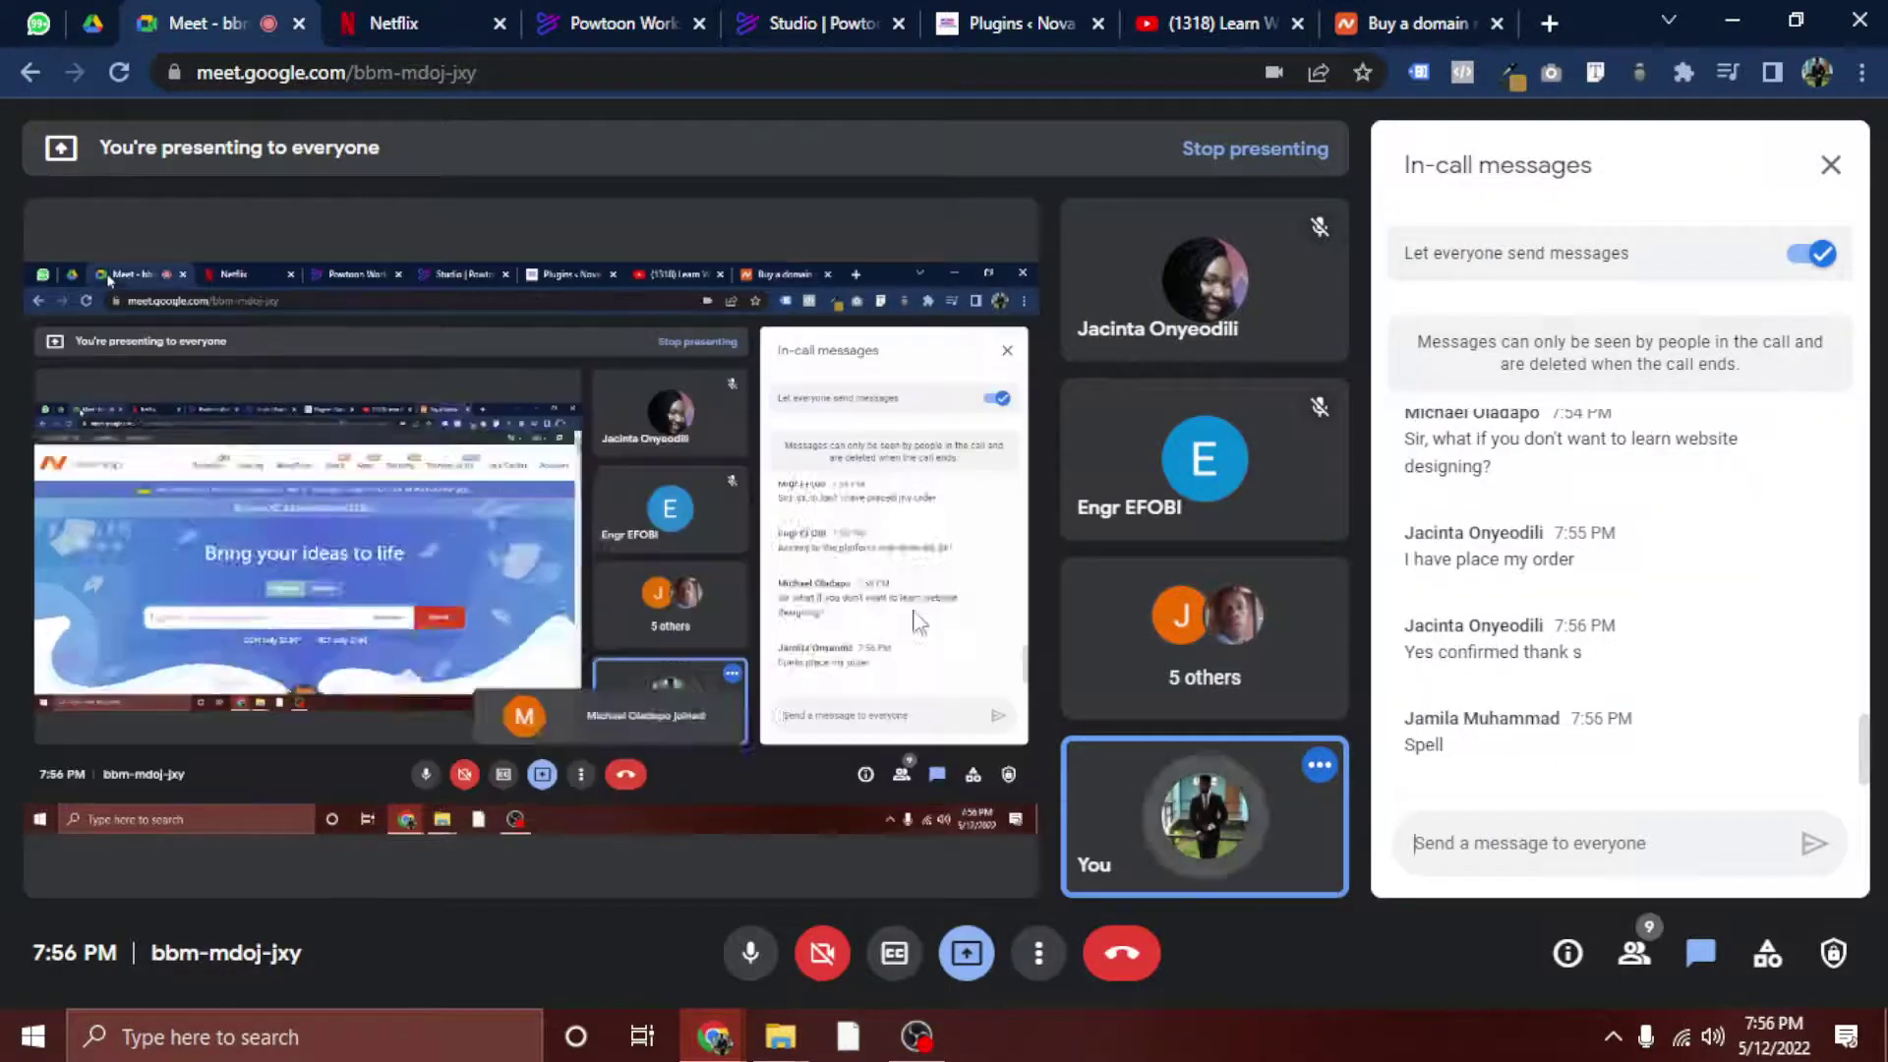
- Paste and send the novauniversity.co/namecheap link in Meet's chat, then return to Namecheap
click(1529, 873)
key(ctrl+v)
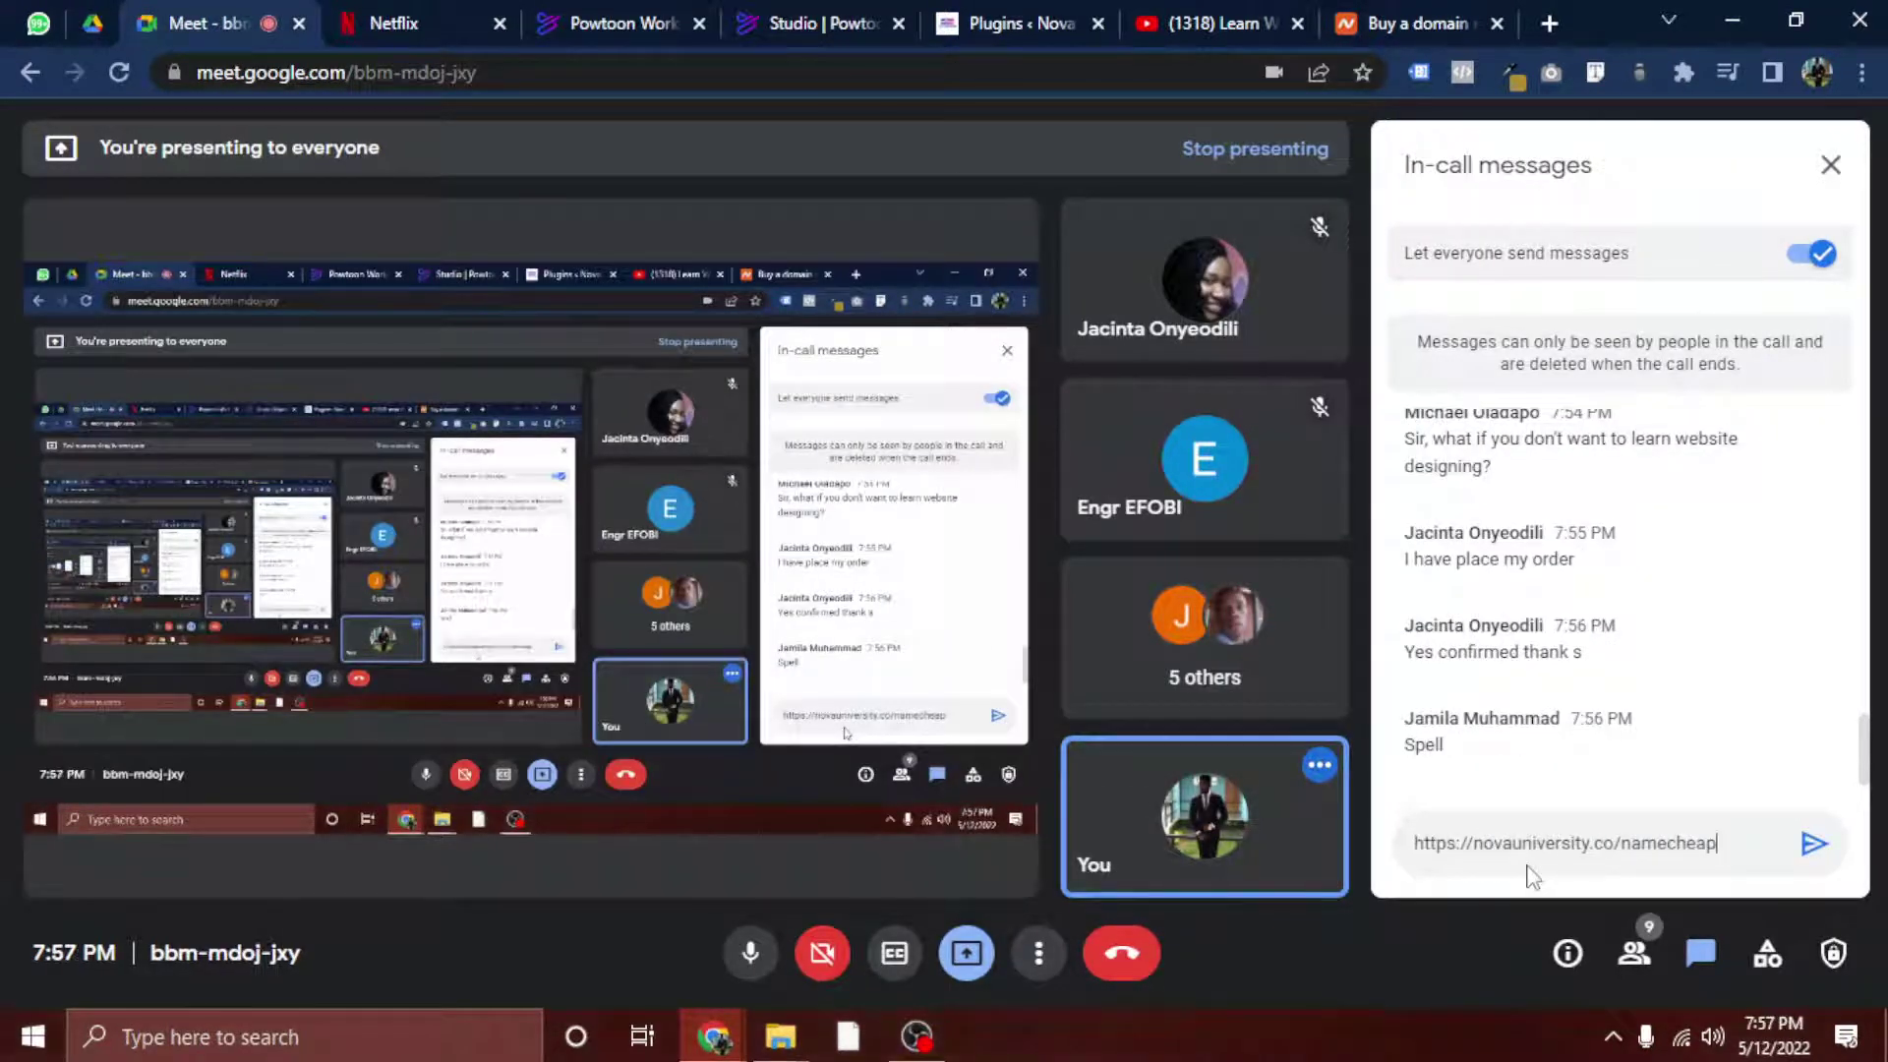
key(Return)
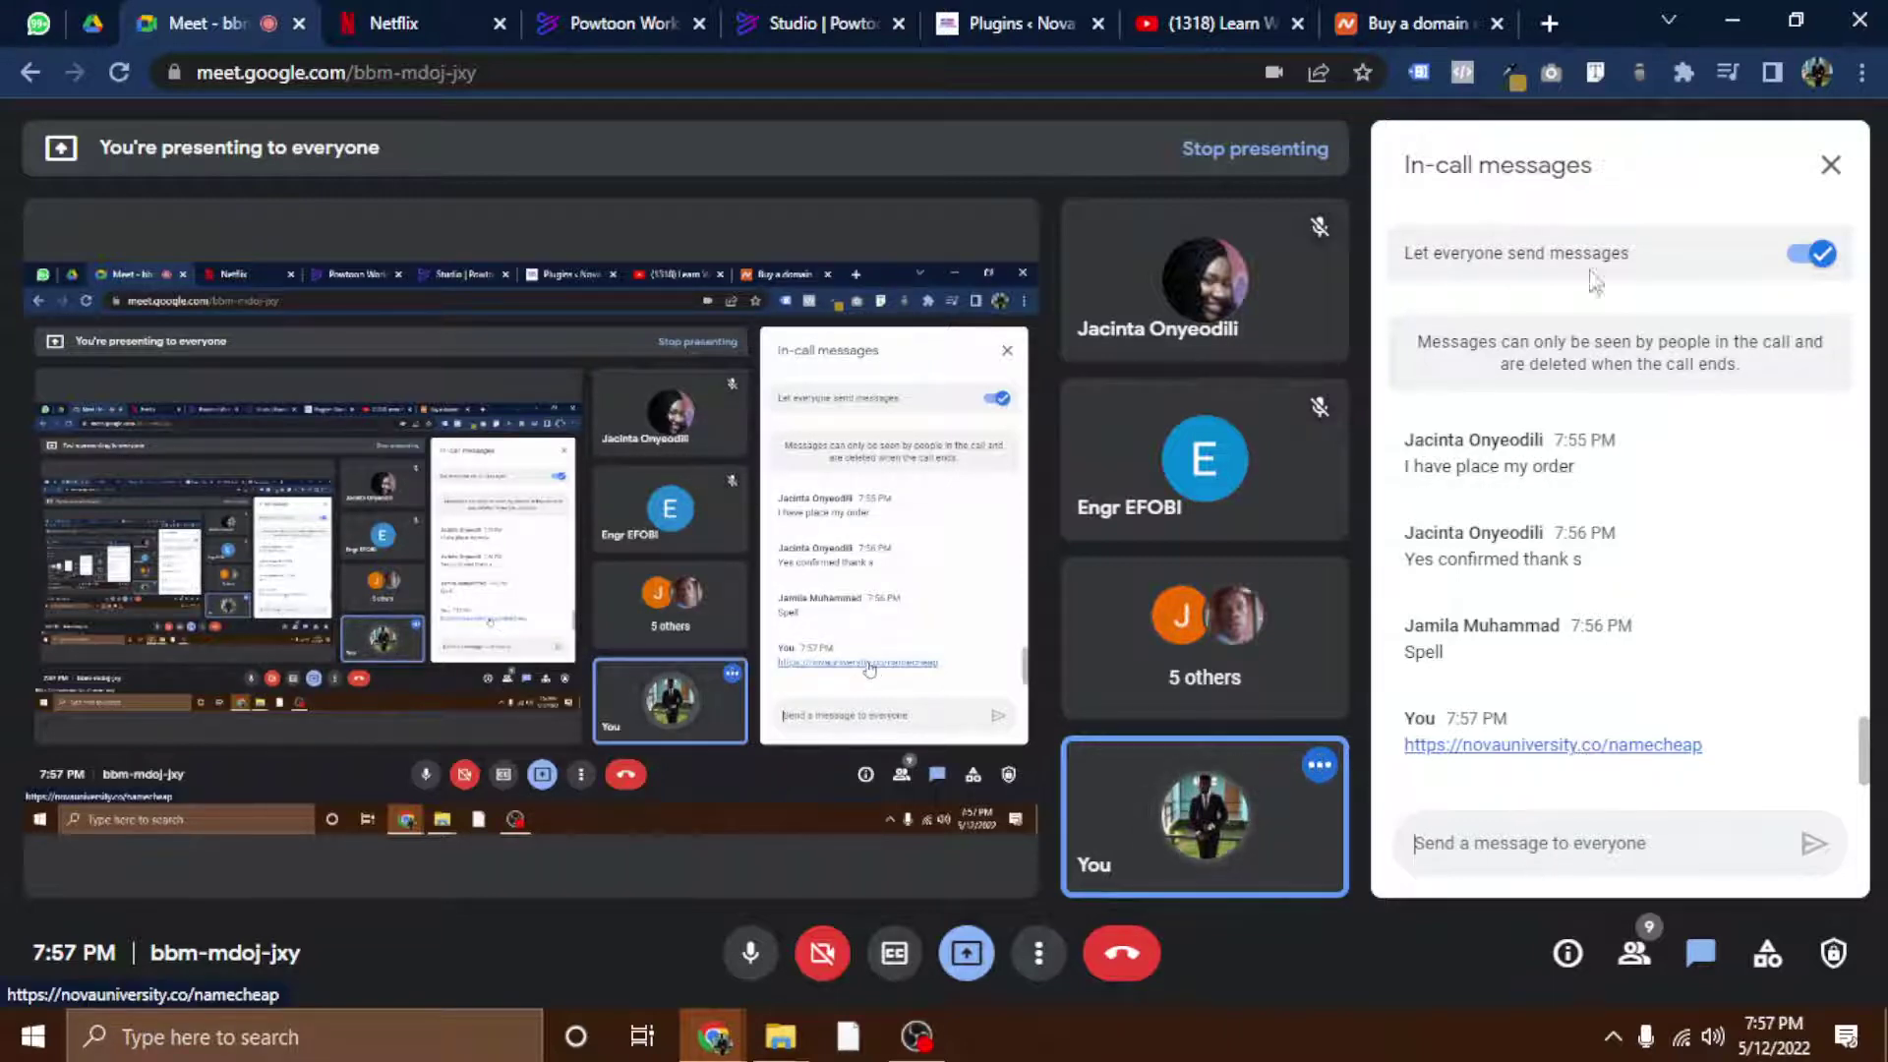
click(1357, 15)
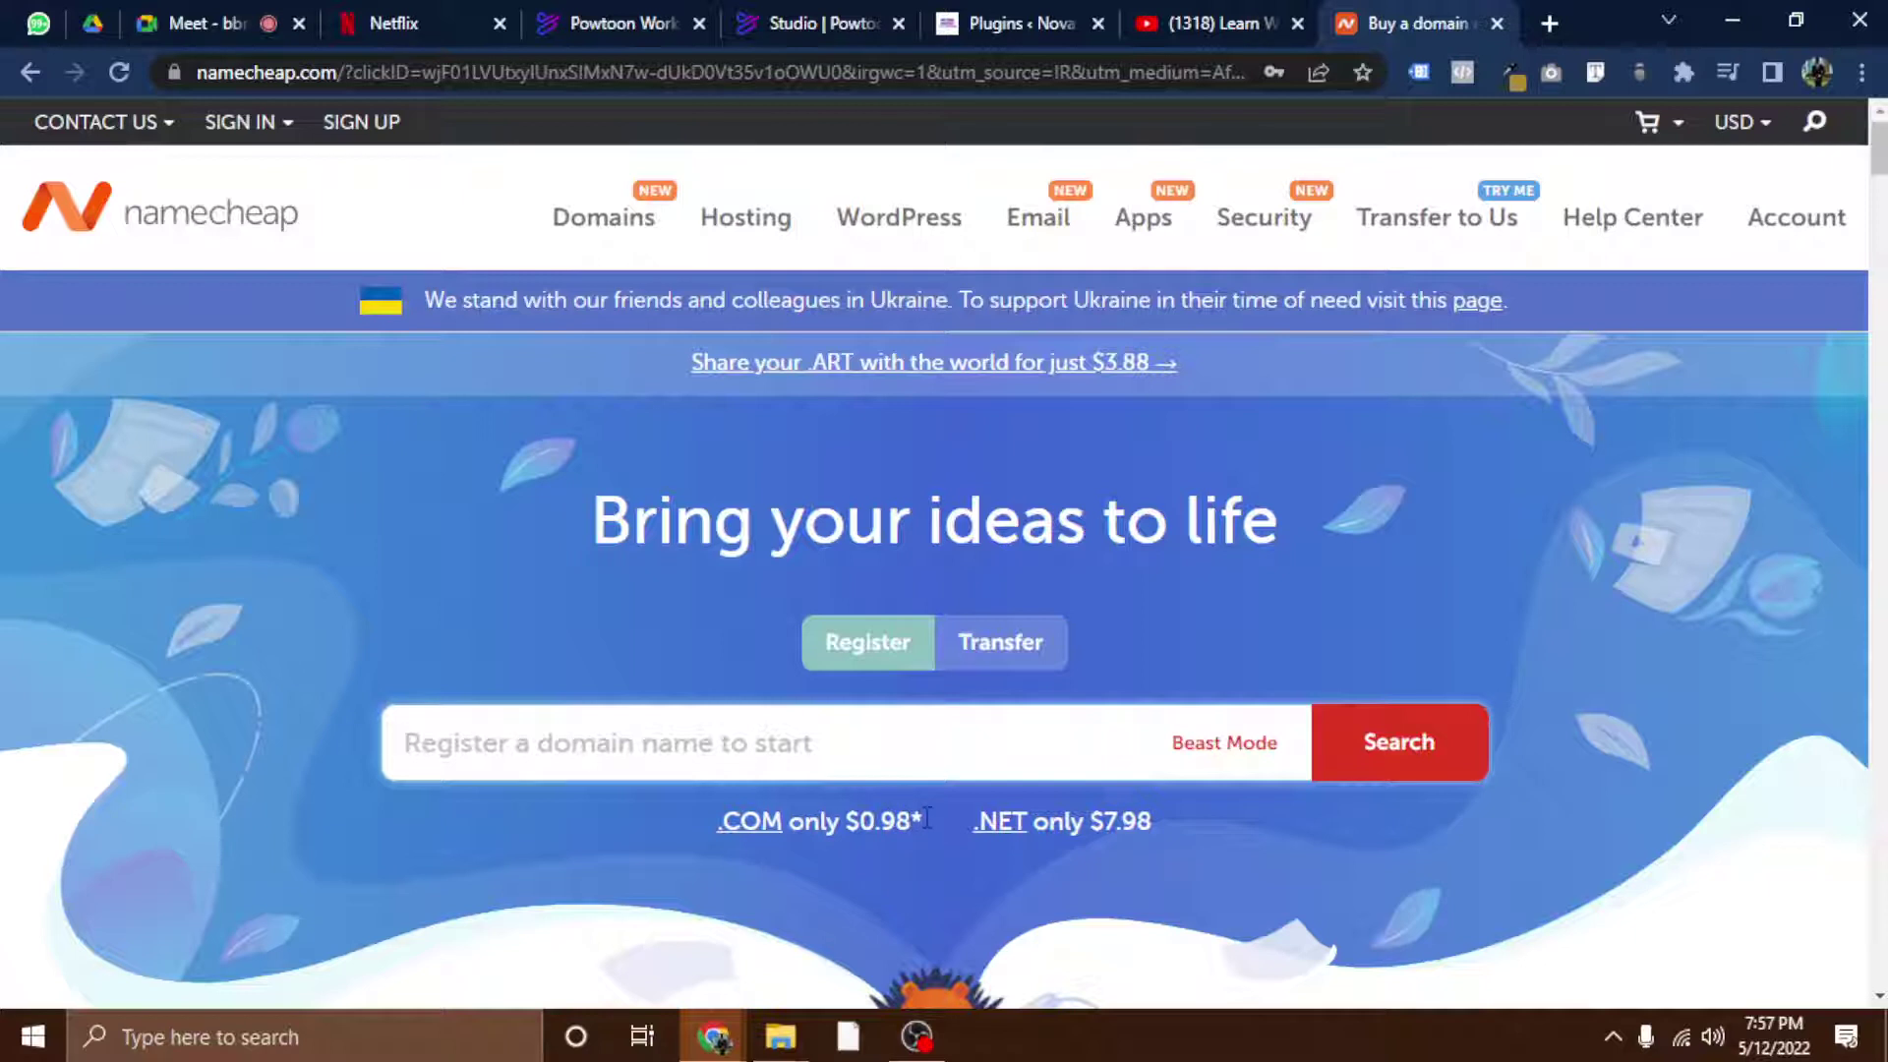
- Point out the $0.98 .COM price, then search for novalearnershub.com
drag(928, 817, 850, 826)
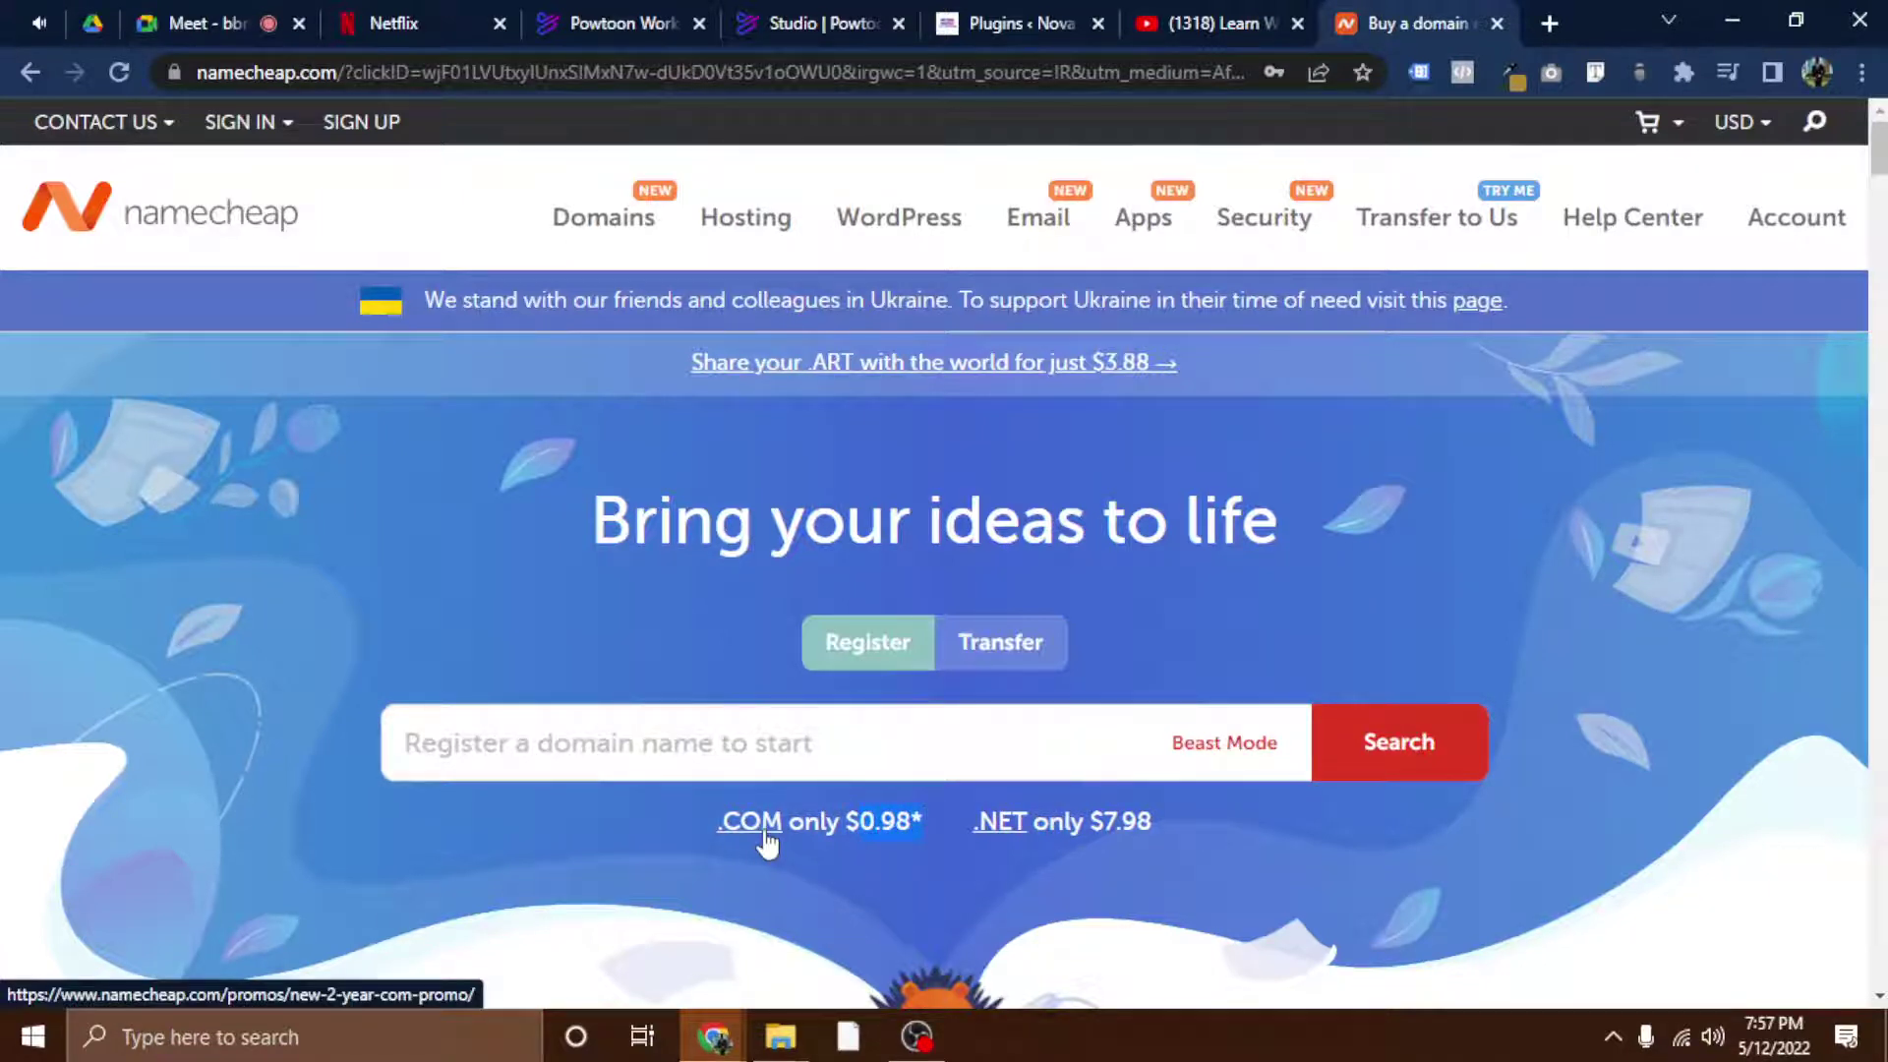
scroll(768, 844, down, 2)
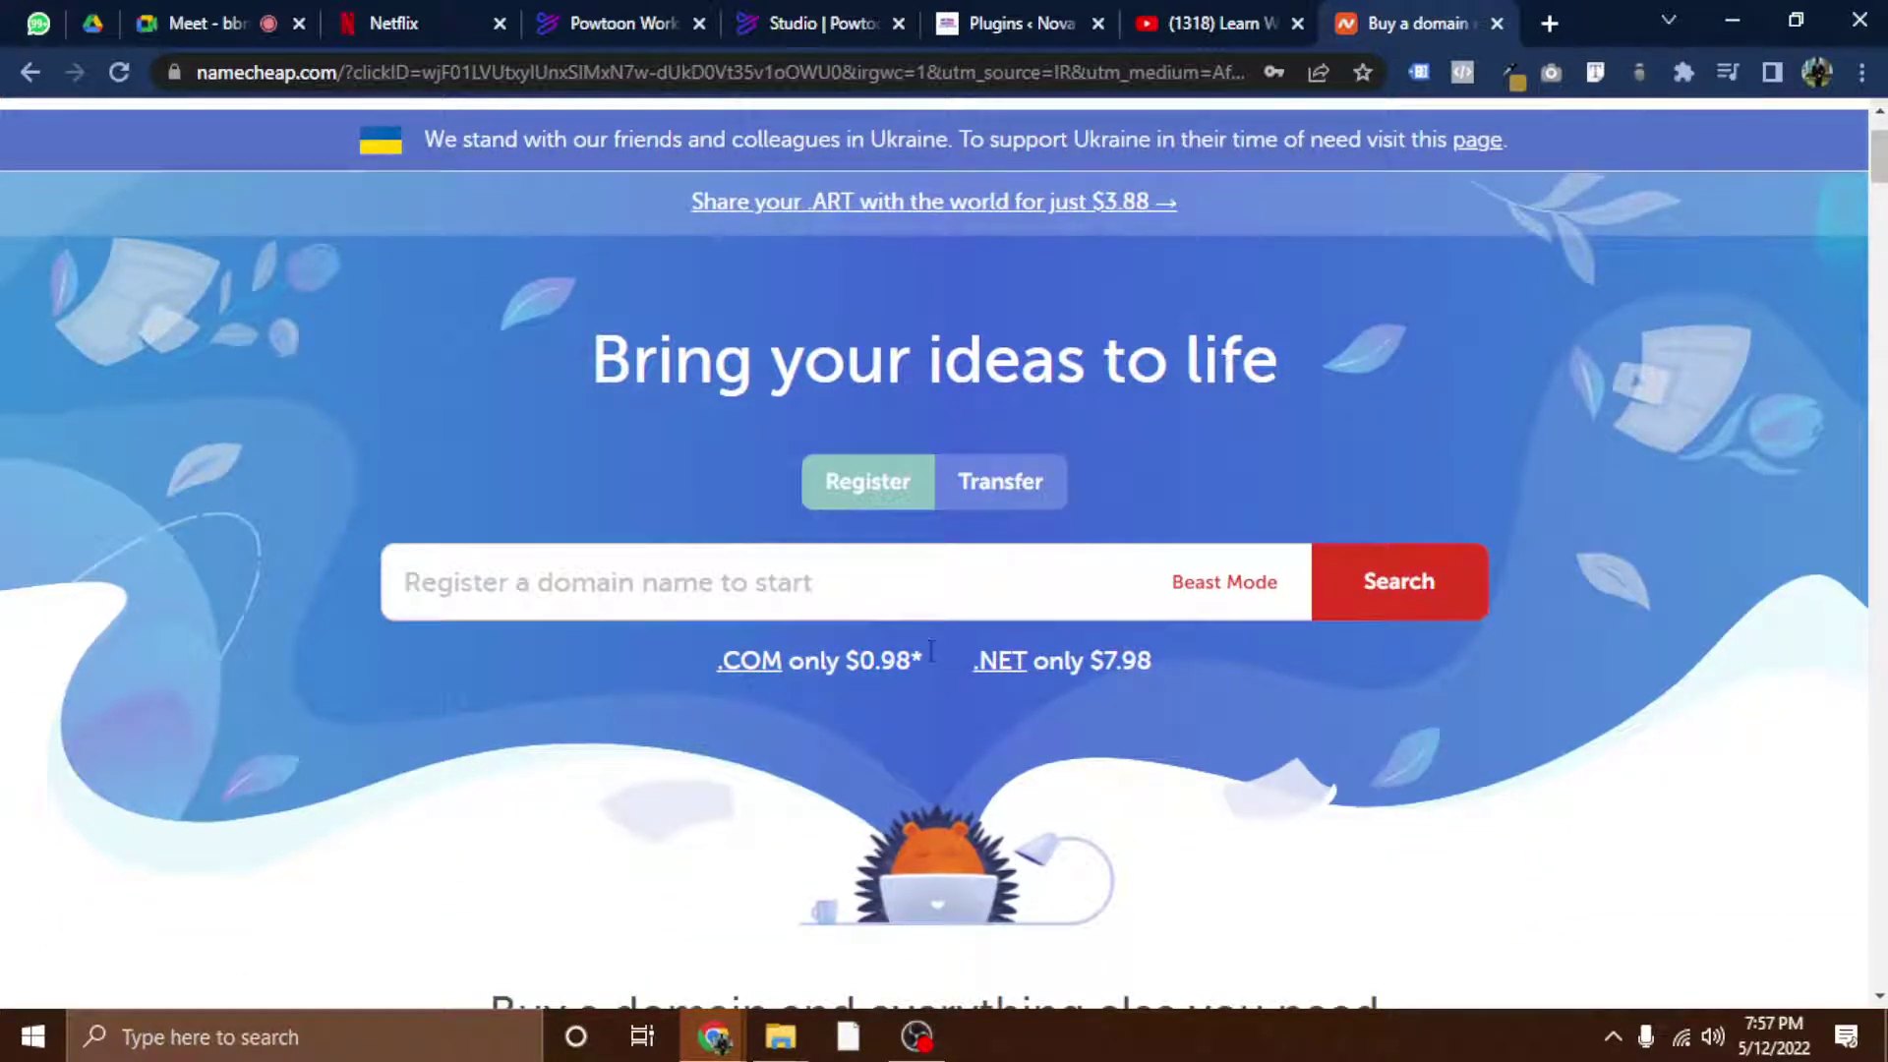
drag(931, 652, 842, 667)
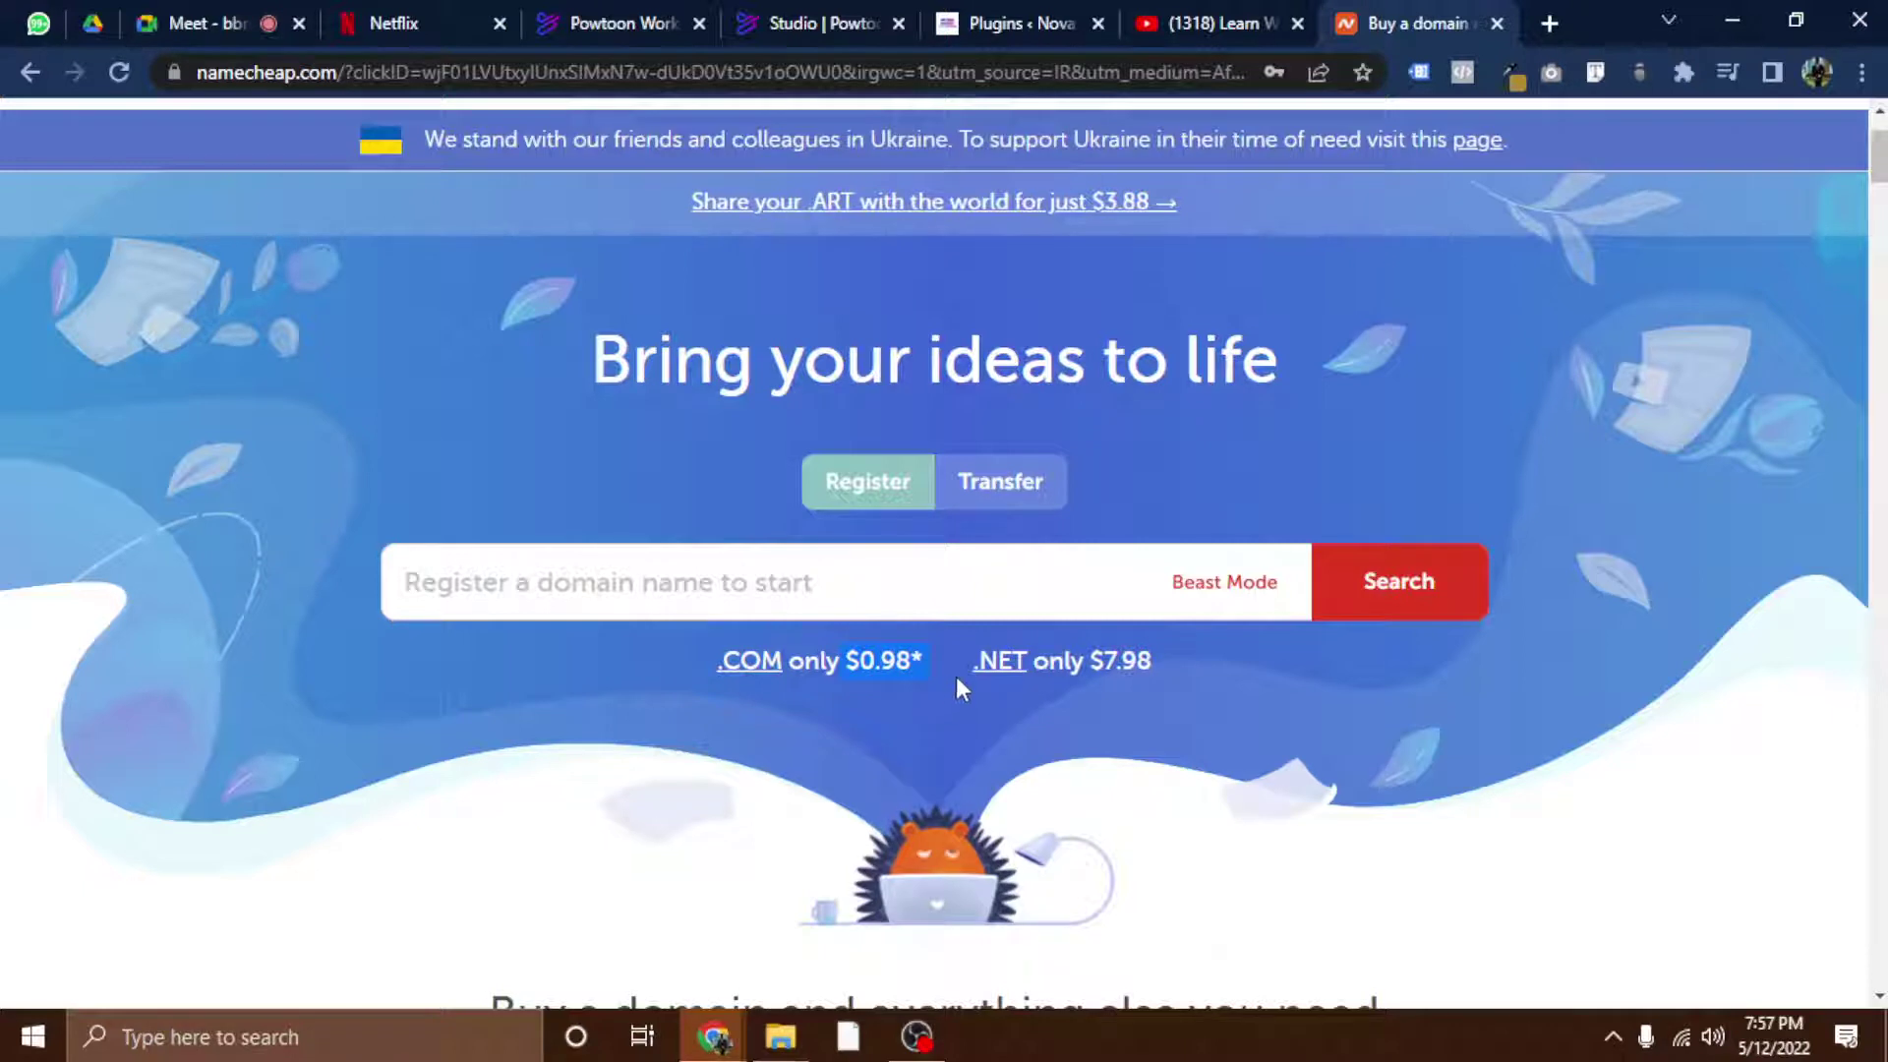
click(763, 580)
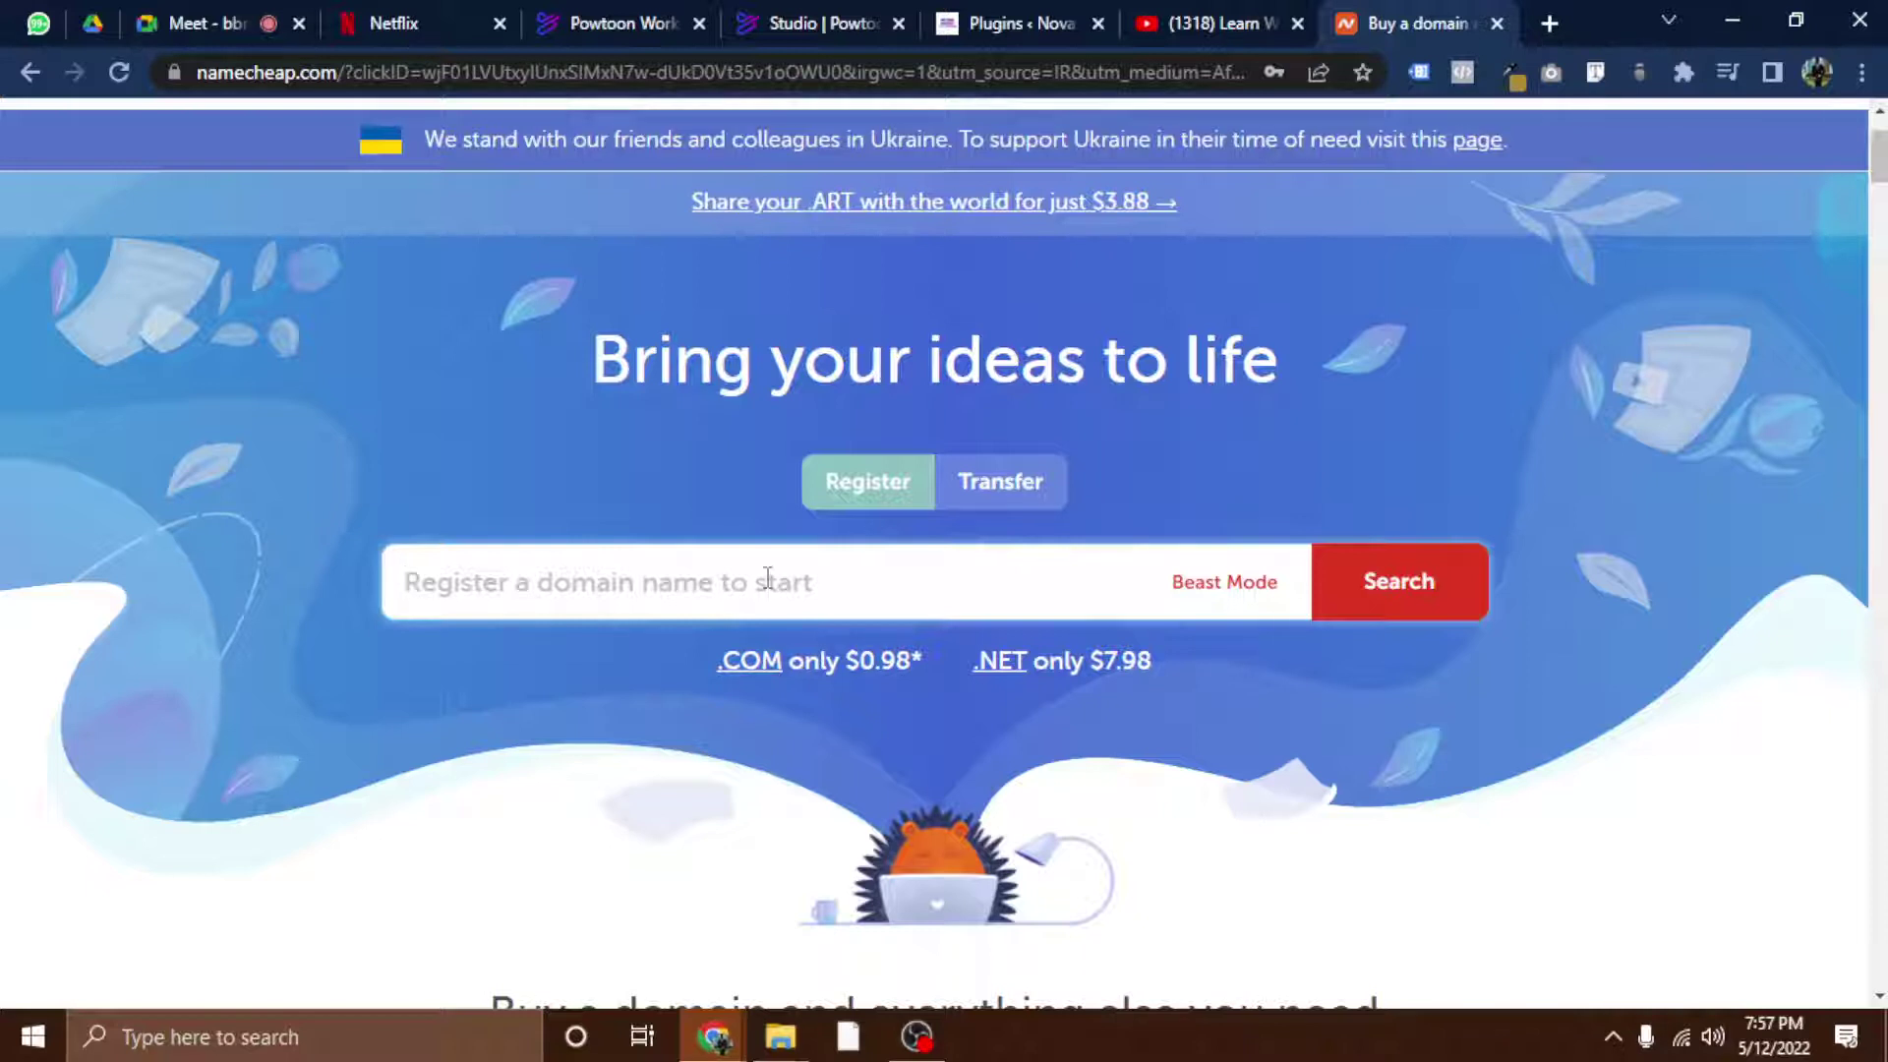
text(novalear)
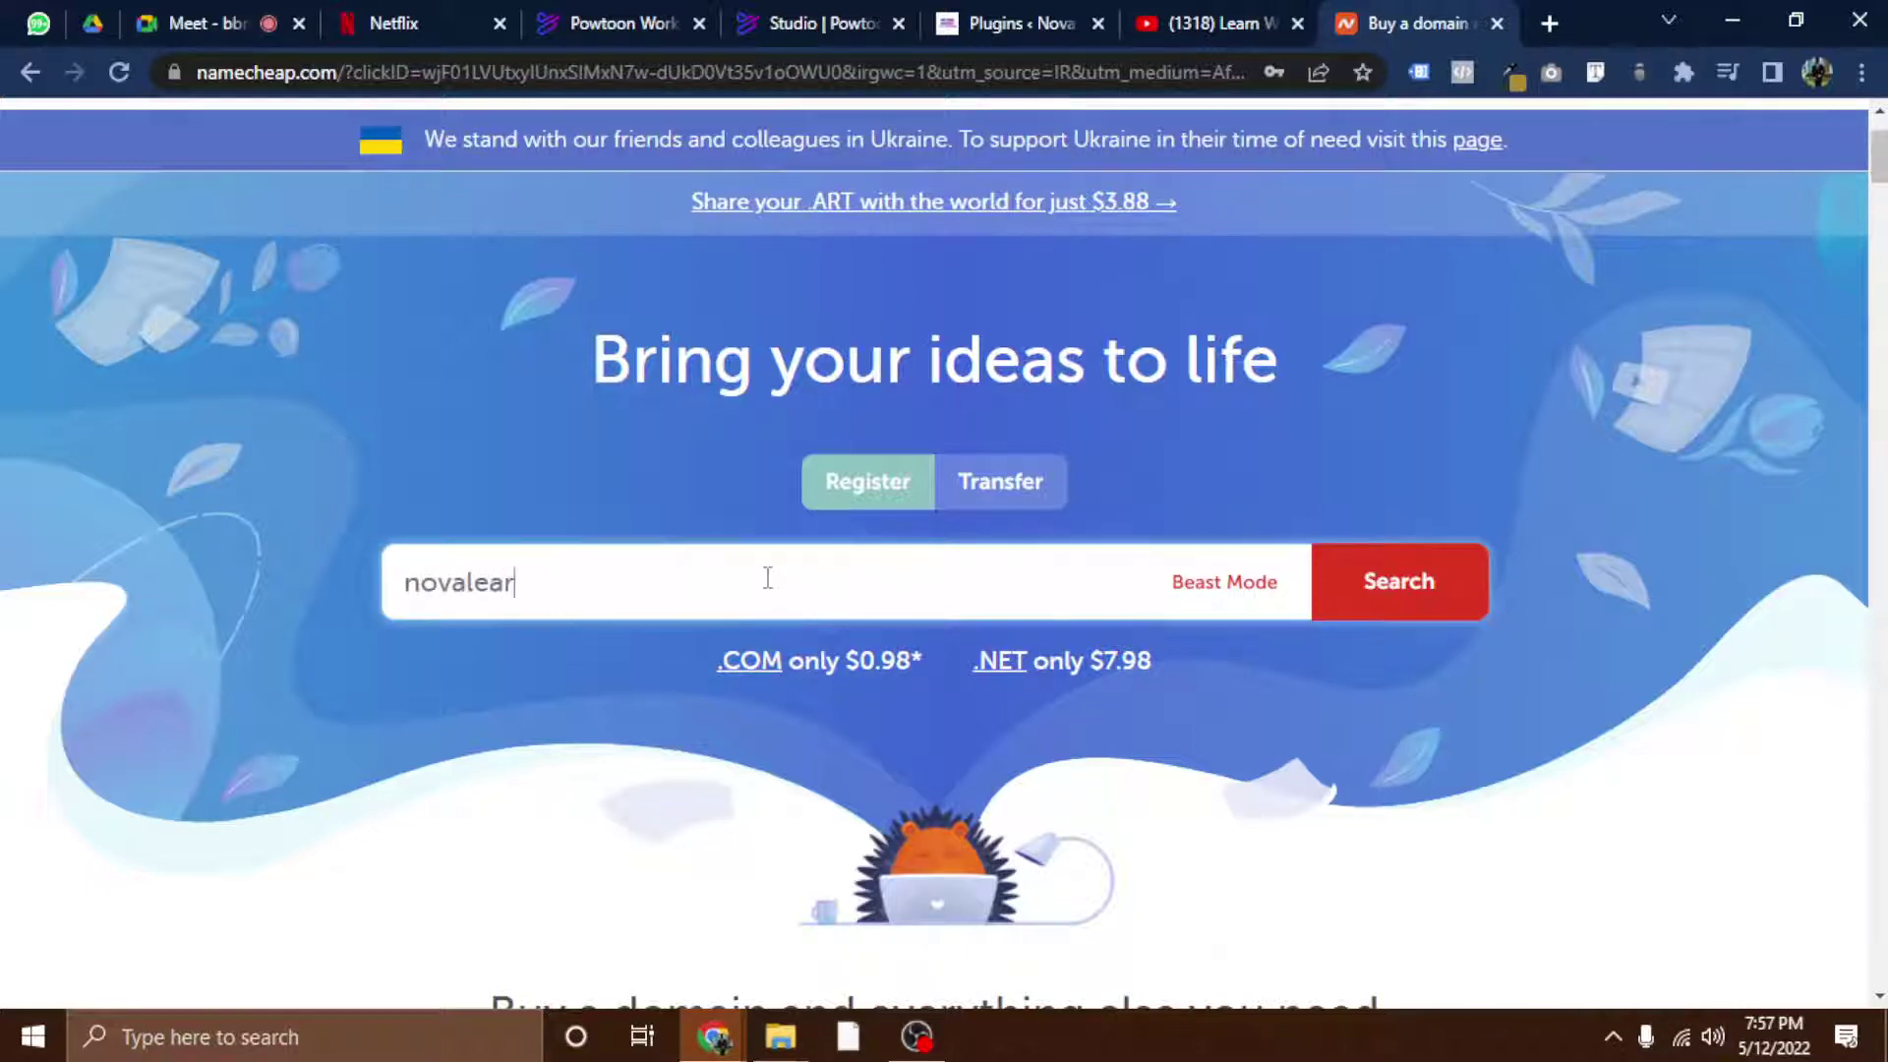
text(nersh)
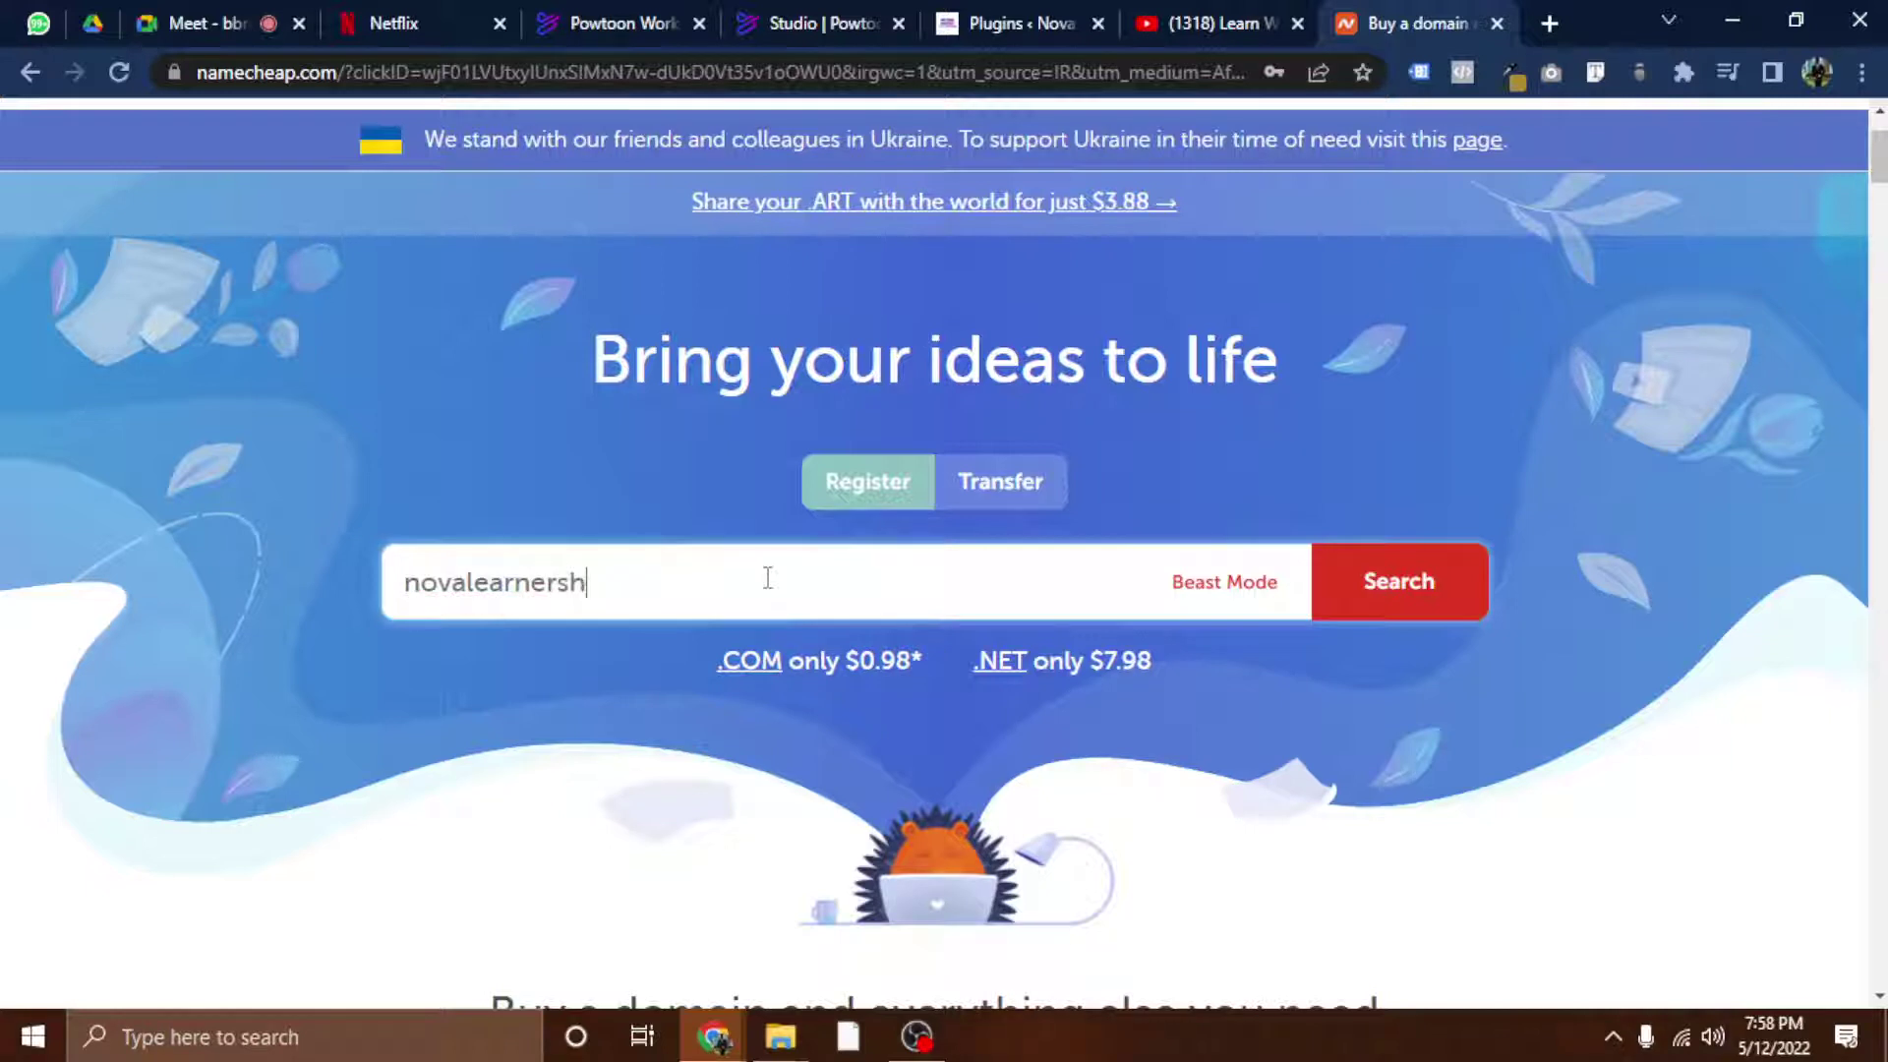
text(ub.com)
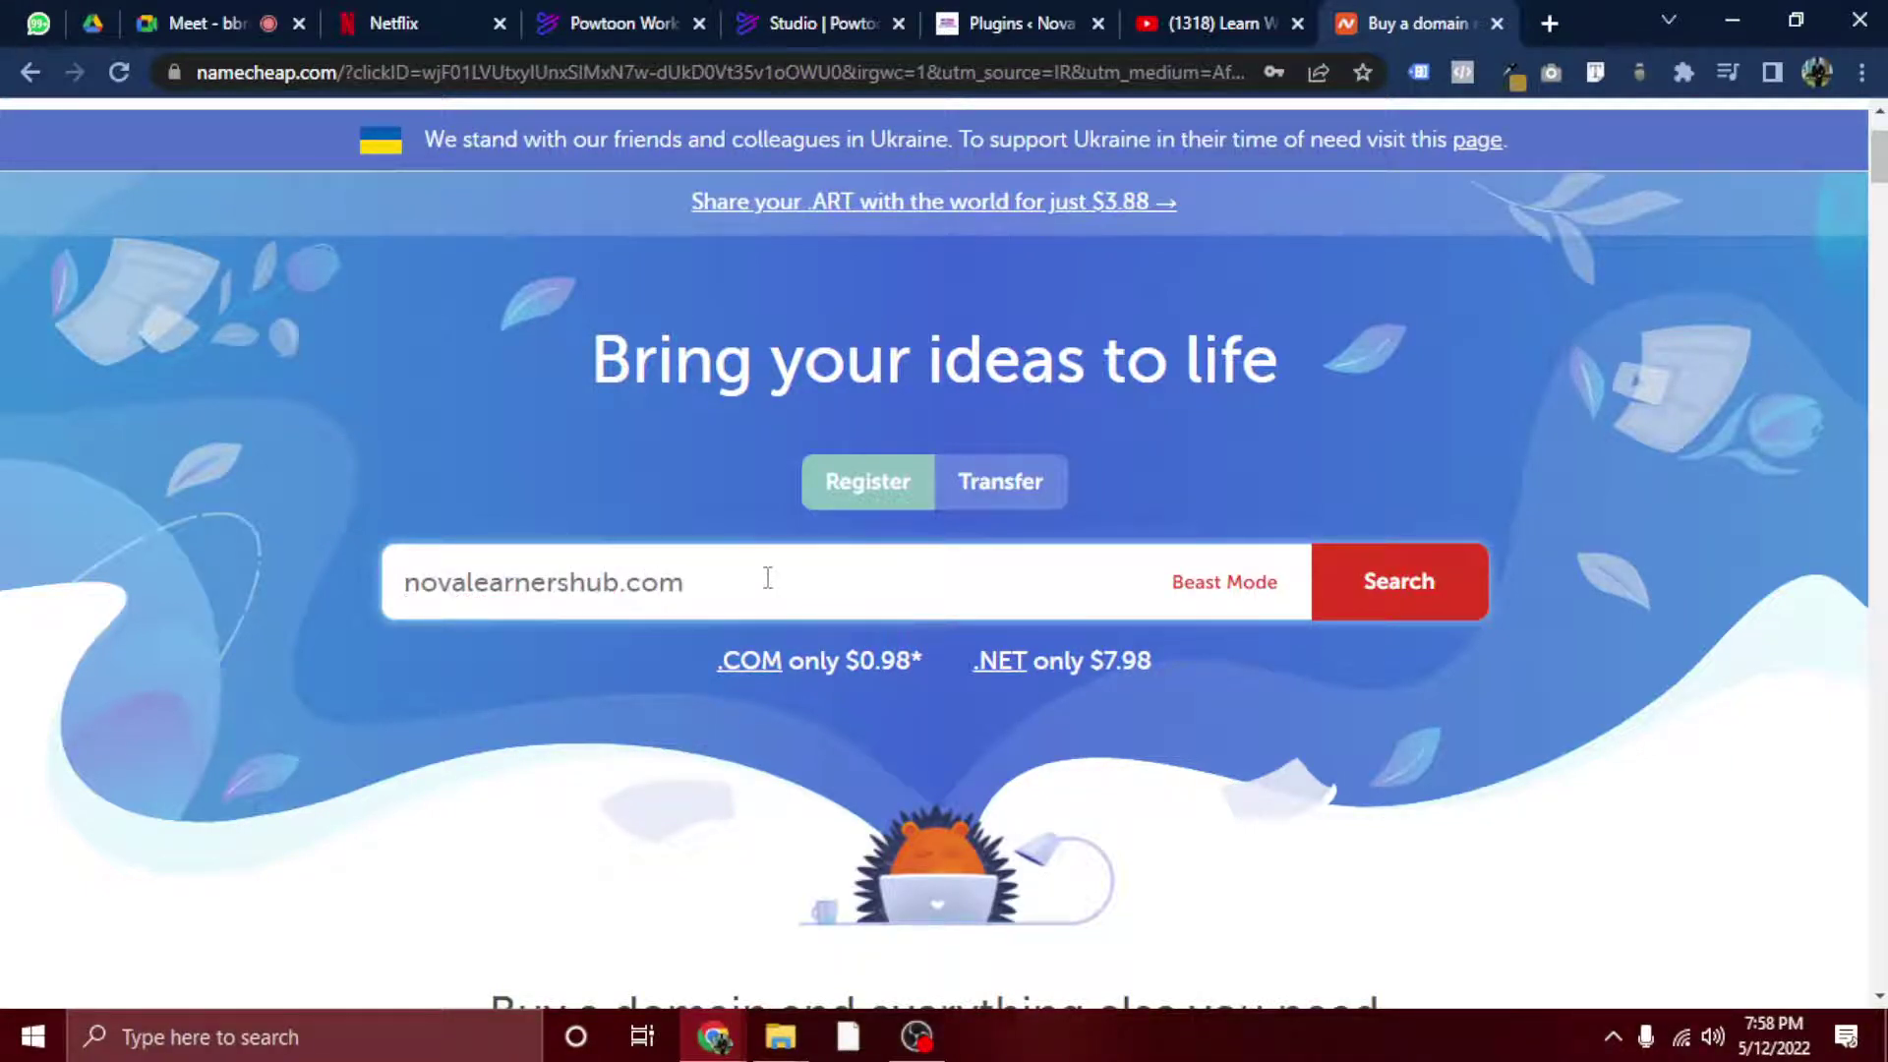
key(Return)
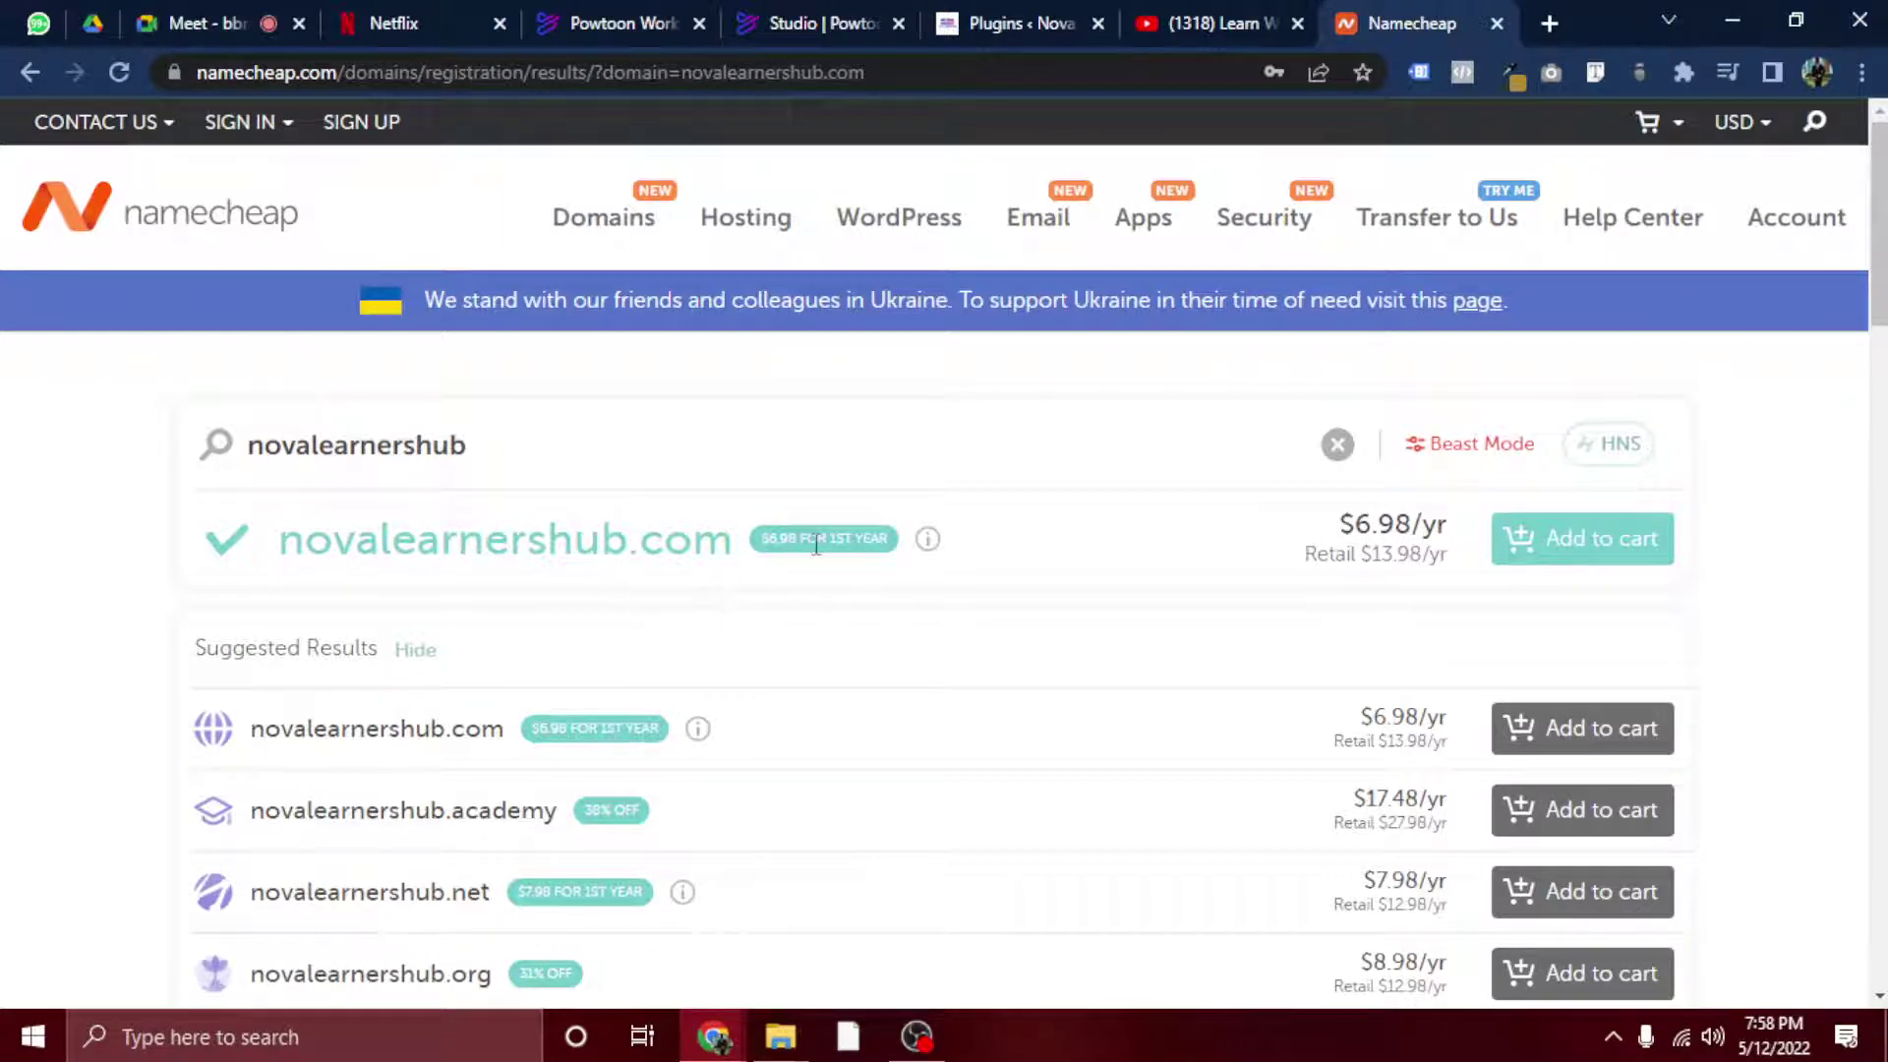
- Add novalearnershub.com ($6.98/yr) to the cart and go to the checkout cart
double_click(278, 552)
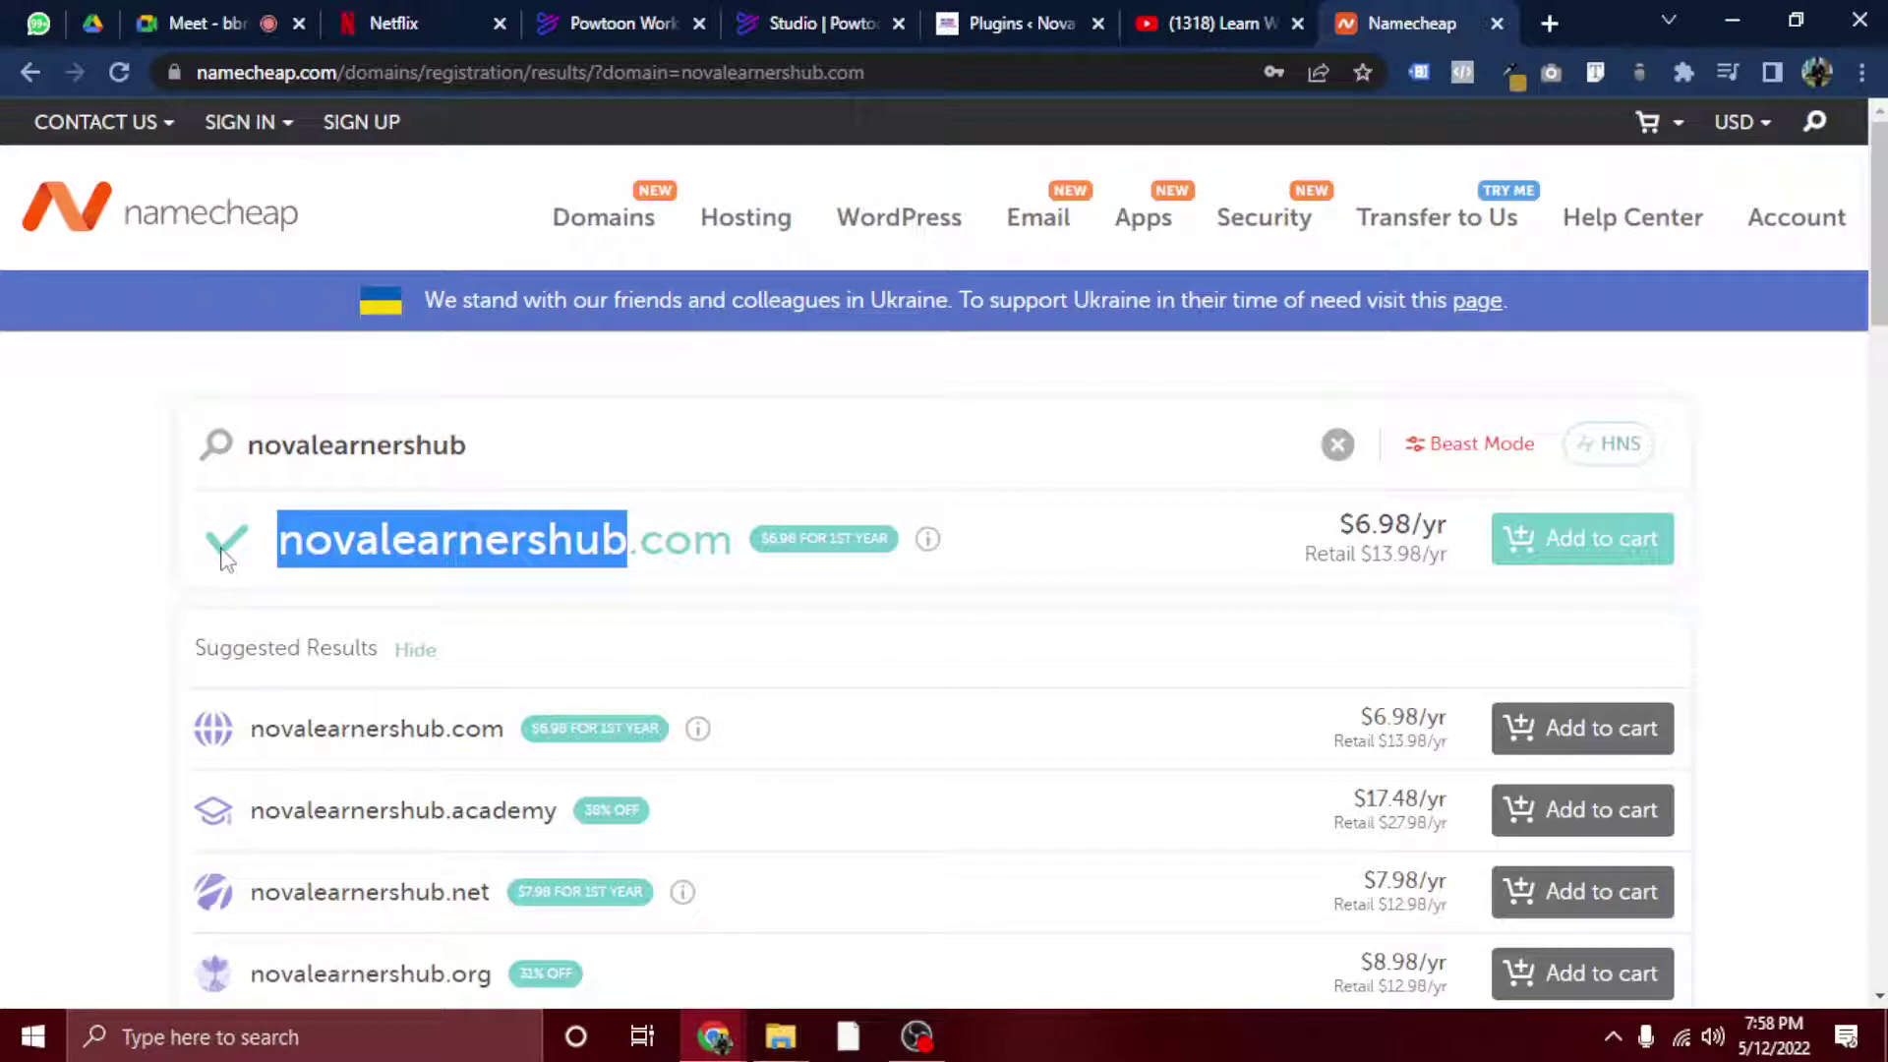
click(330, 544)
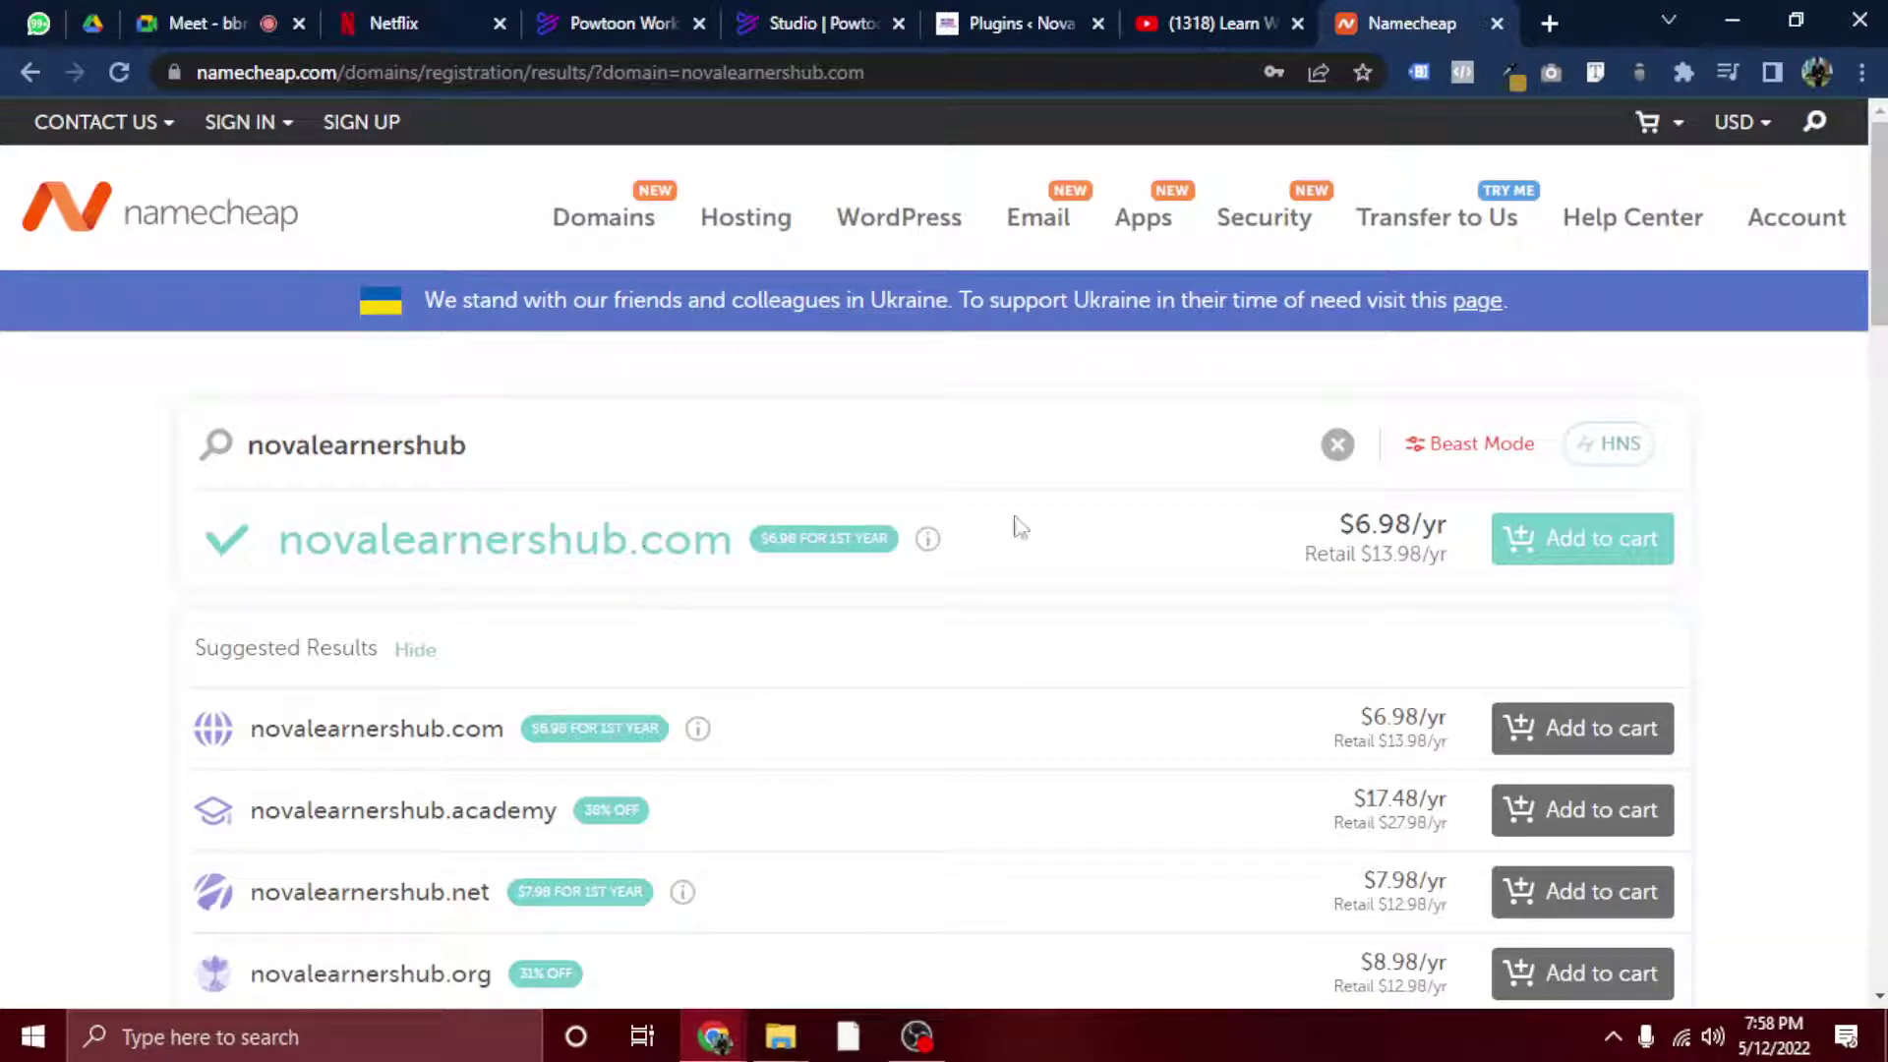
click(1622, 549)
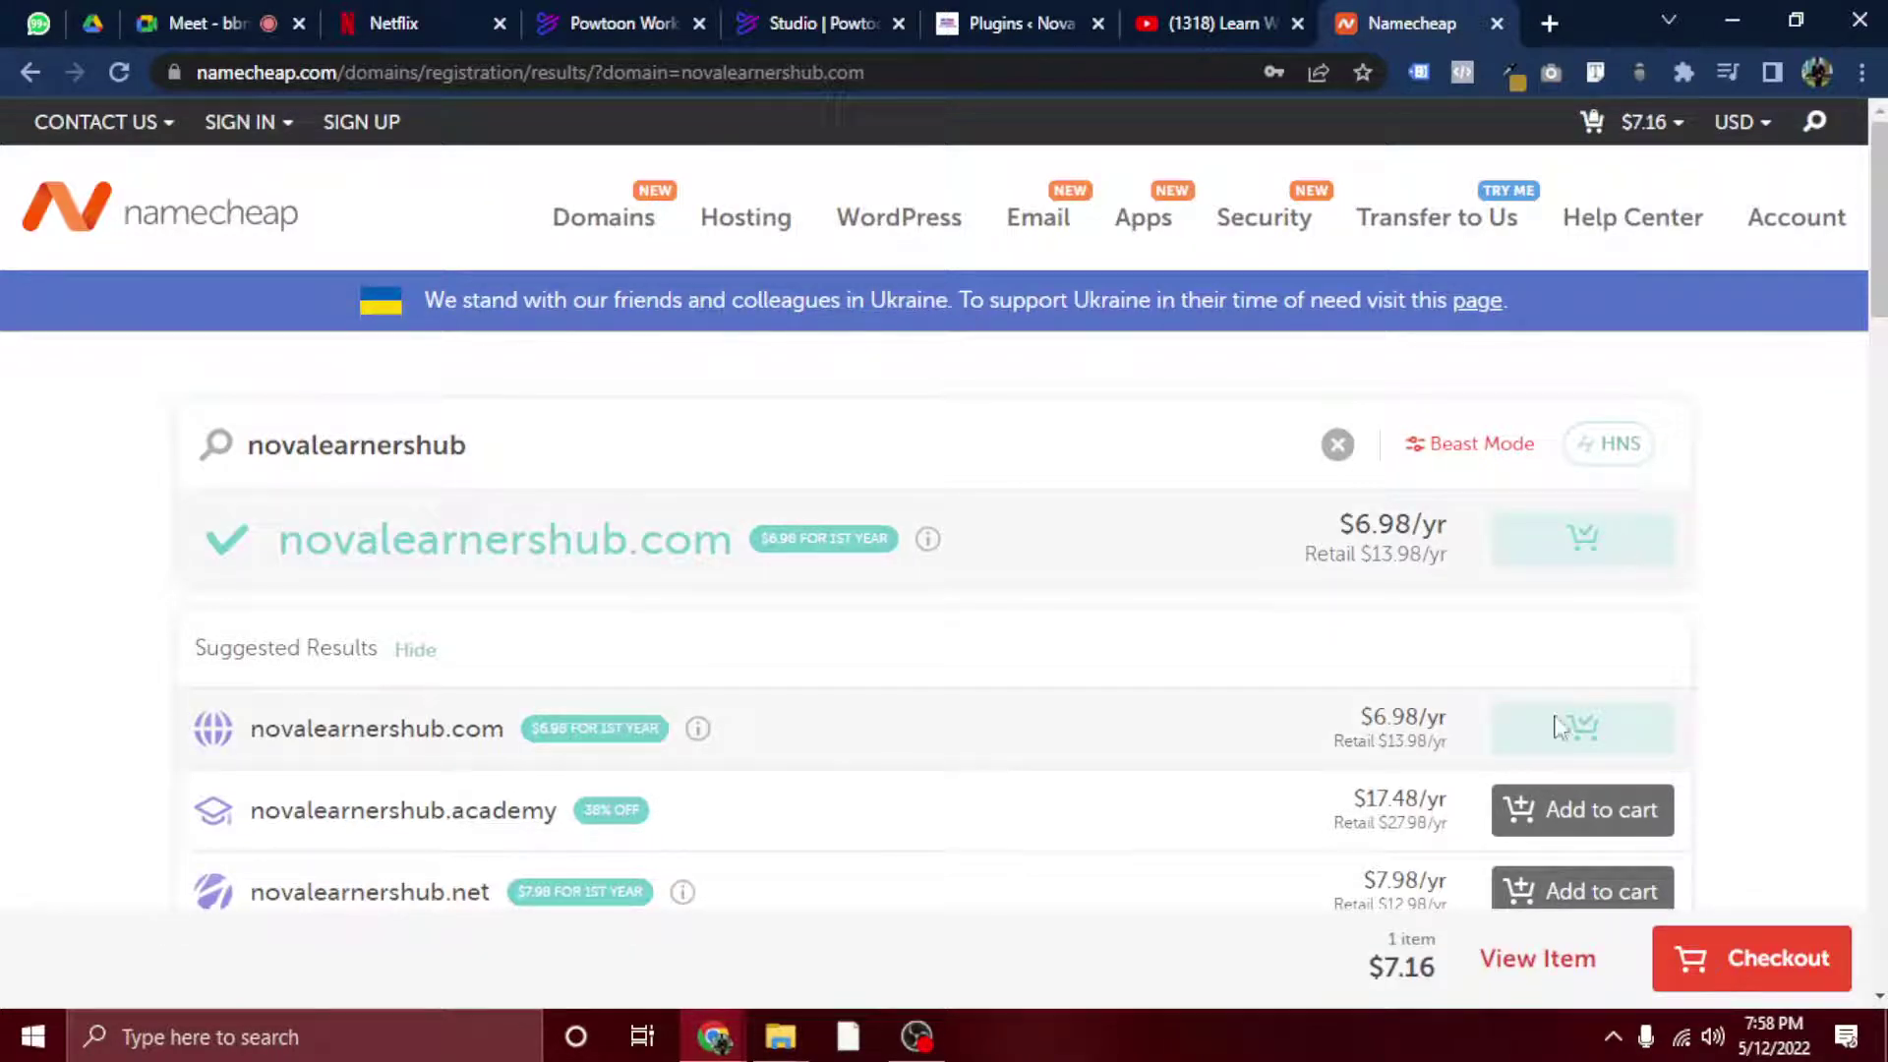
scroll(1526, 875, down, 3)
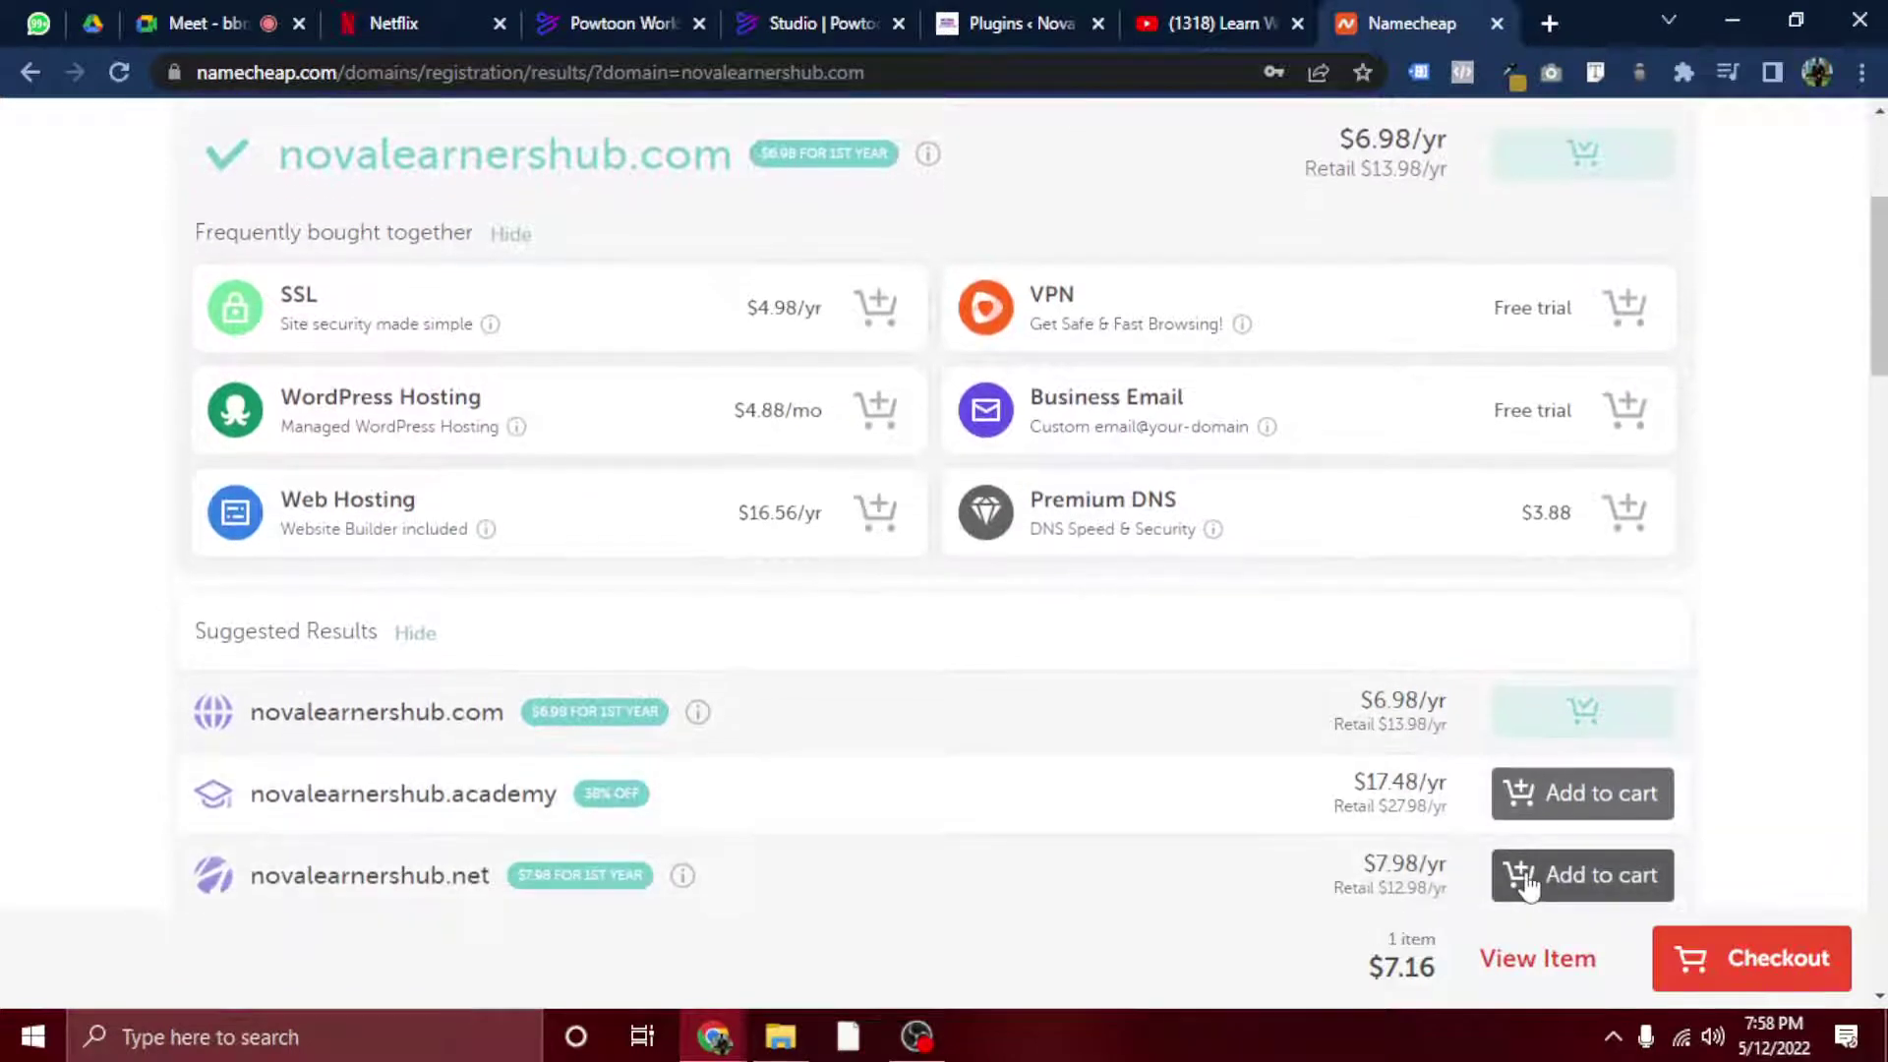
scroll(1285, 676, up, 1)
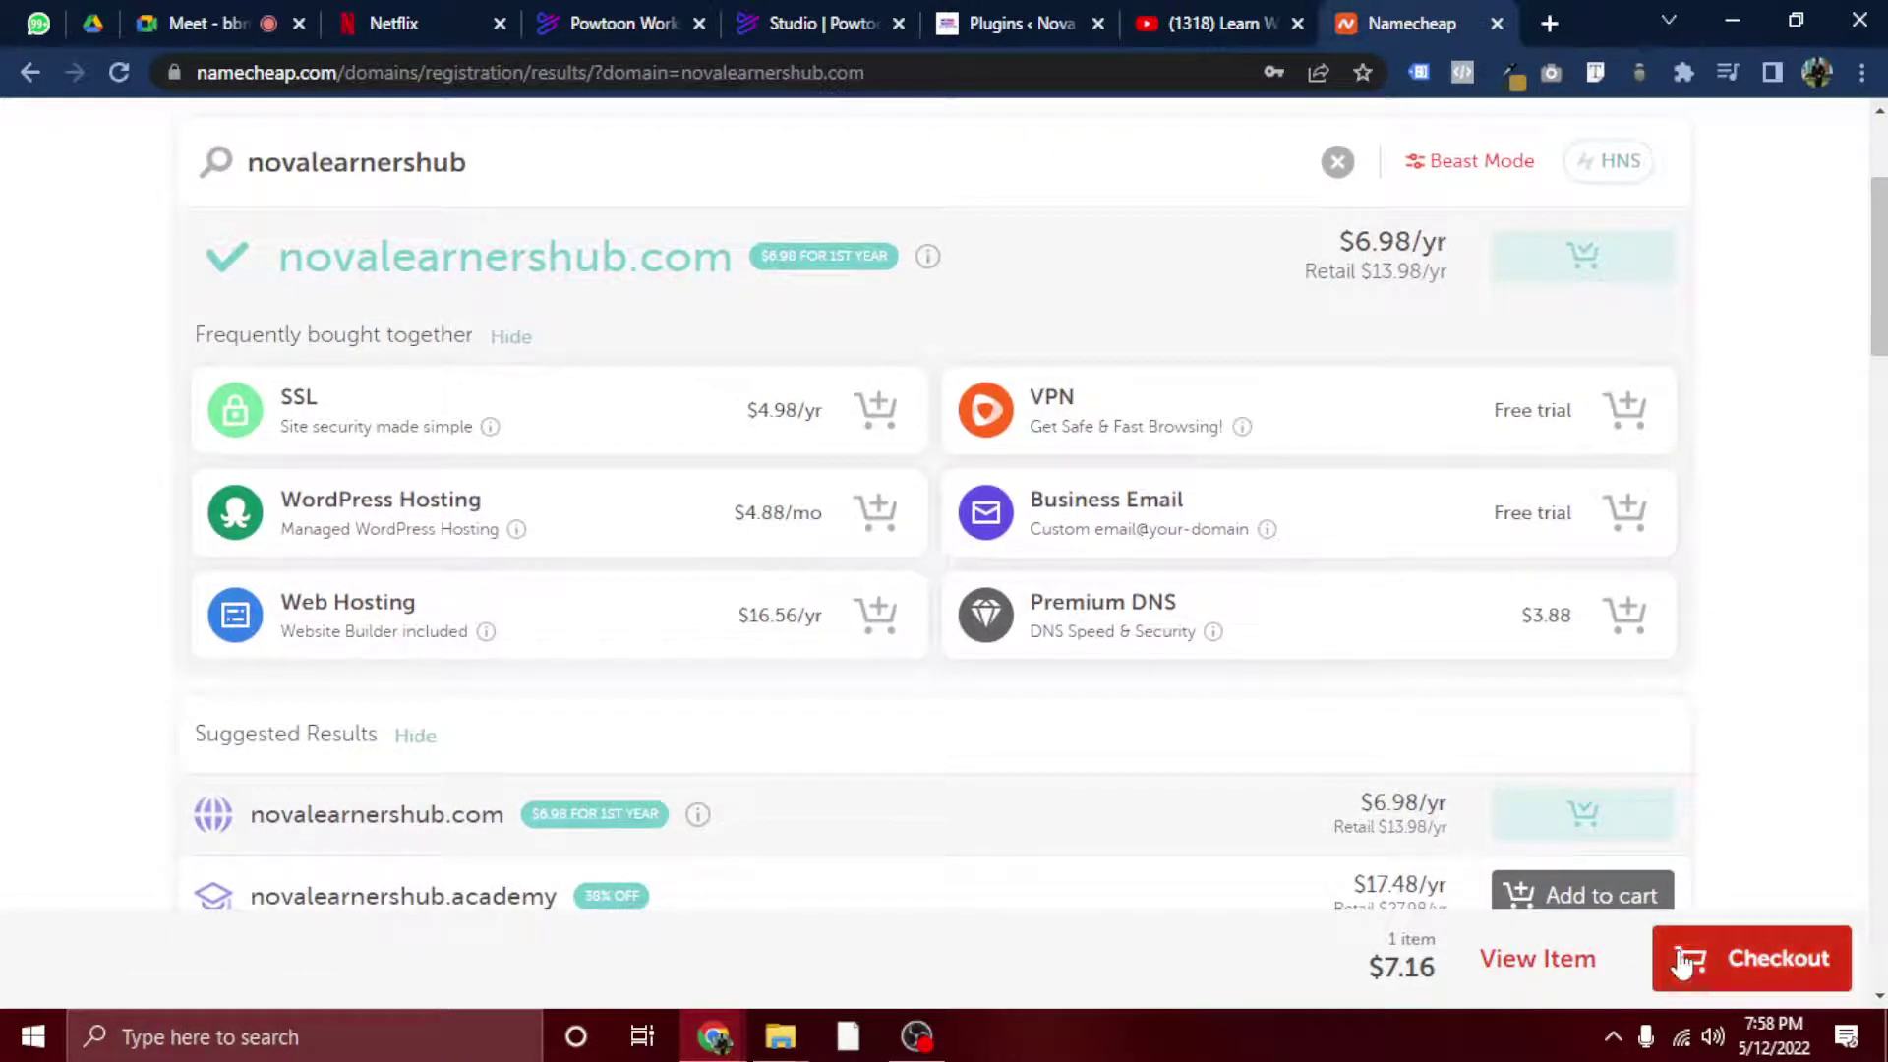
scroll(1334, 738, up, 3)
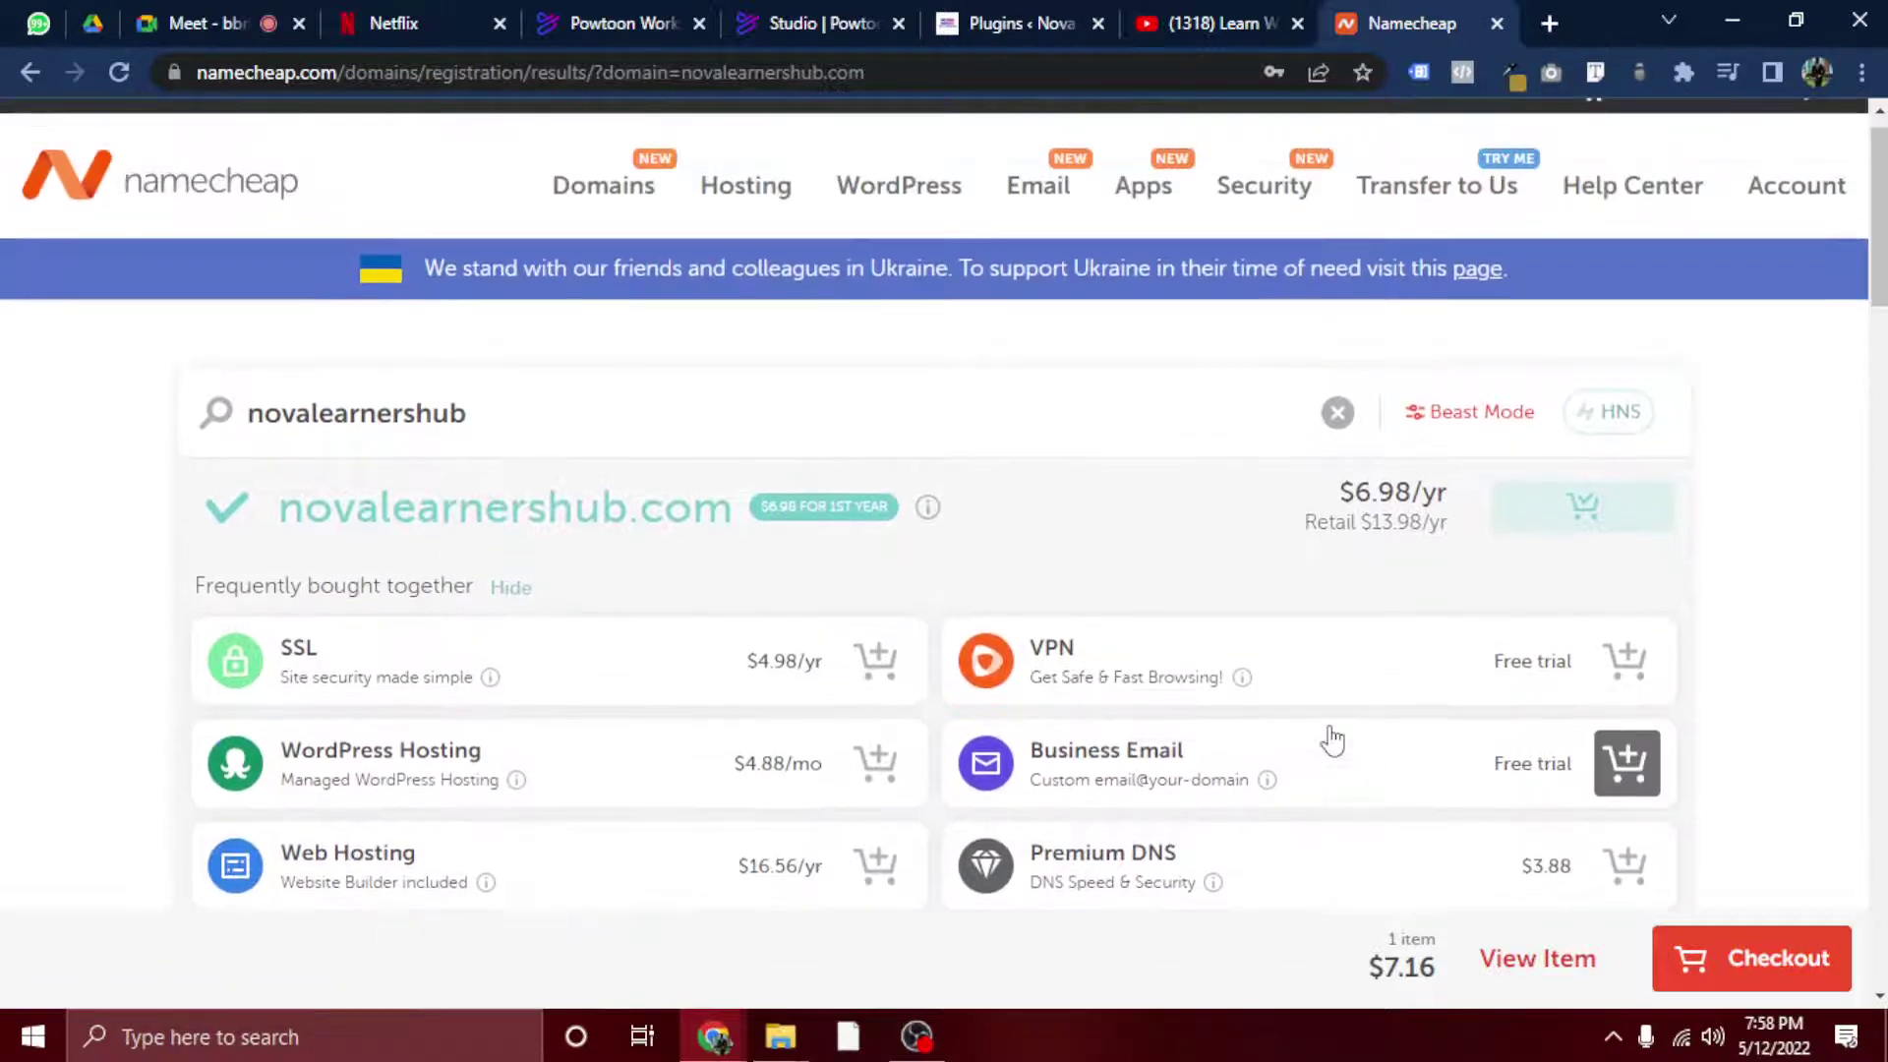
scroll(1334, 738, down, 3)
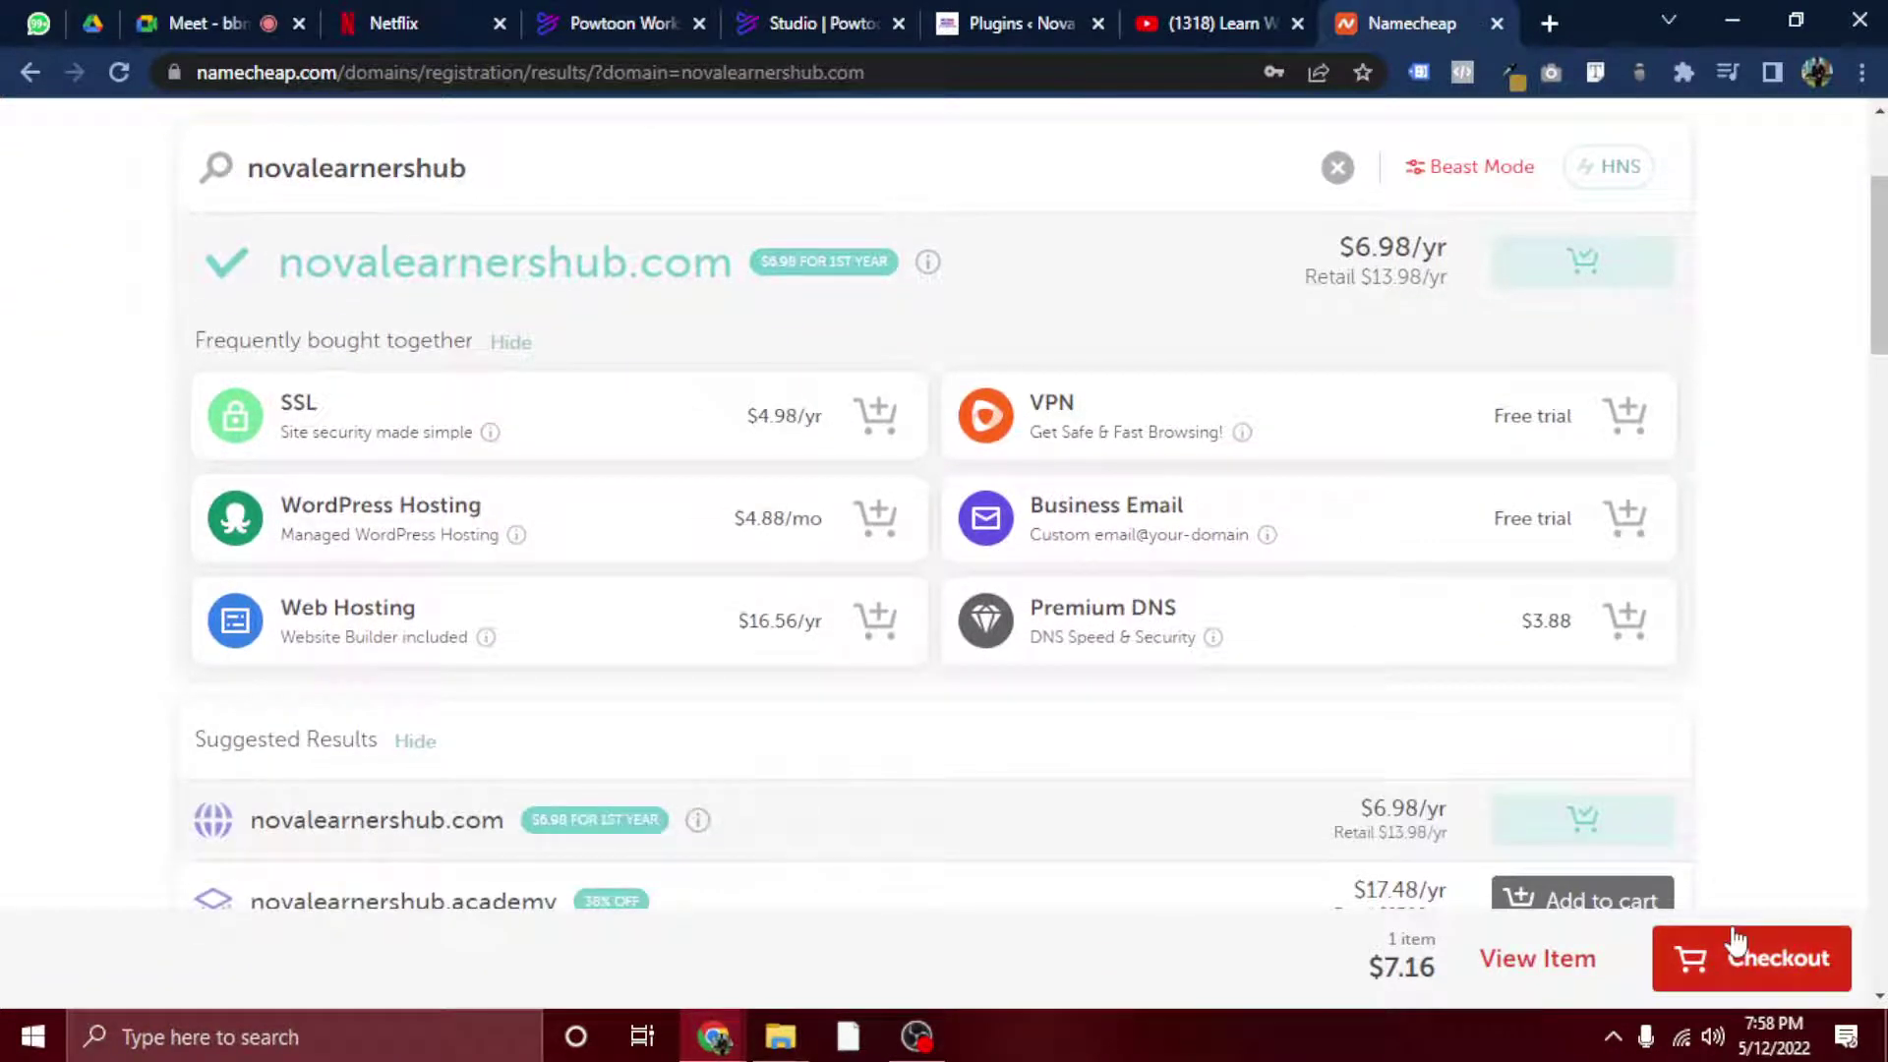
click(1697, 968)
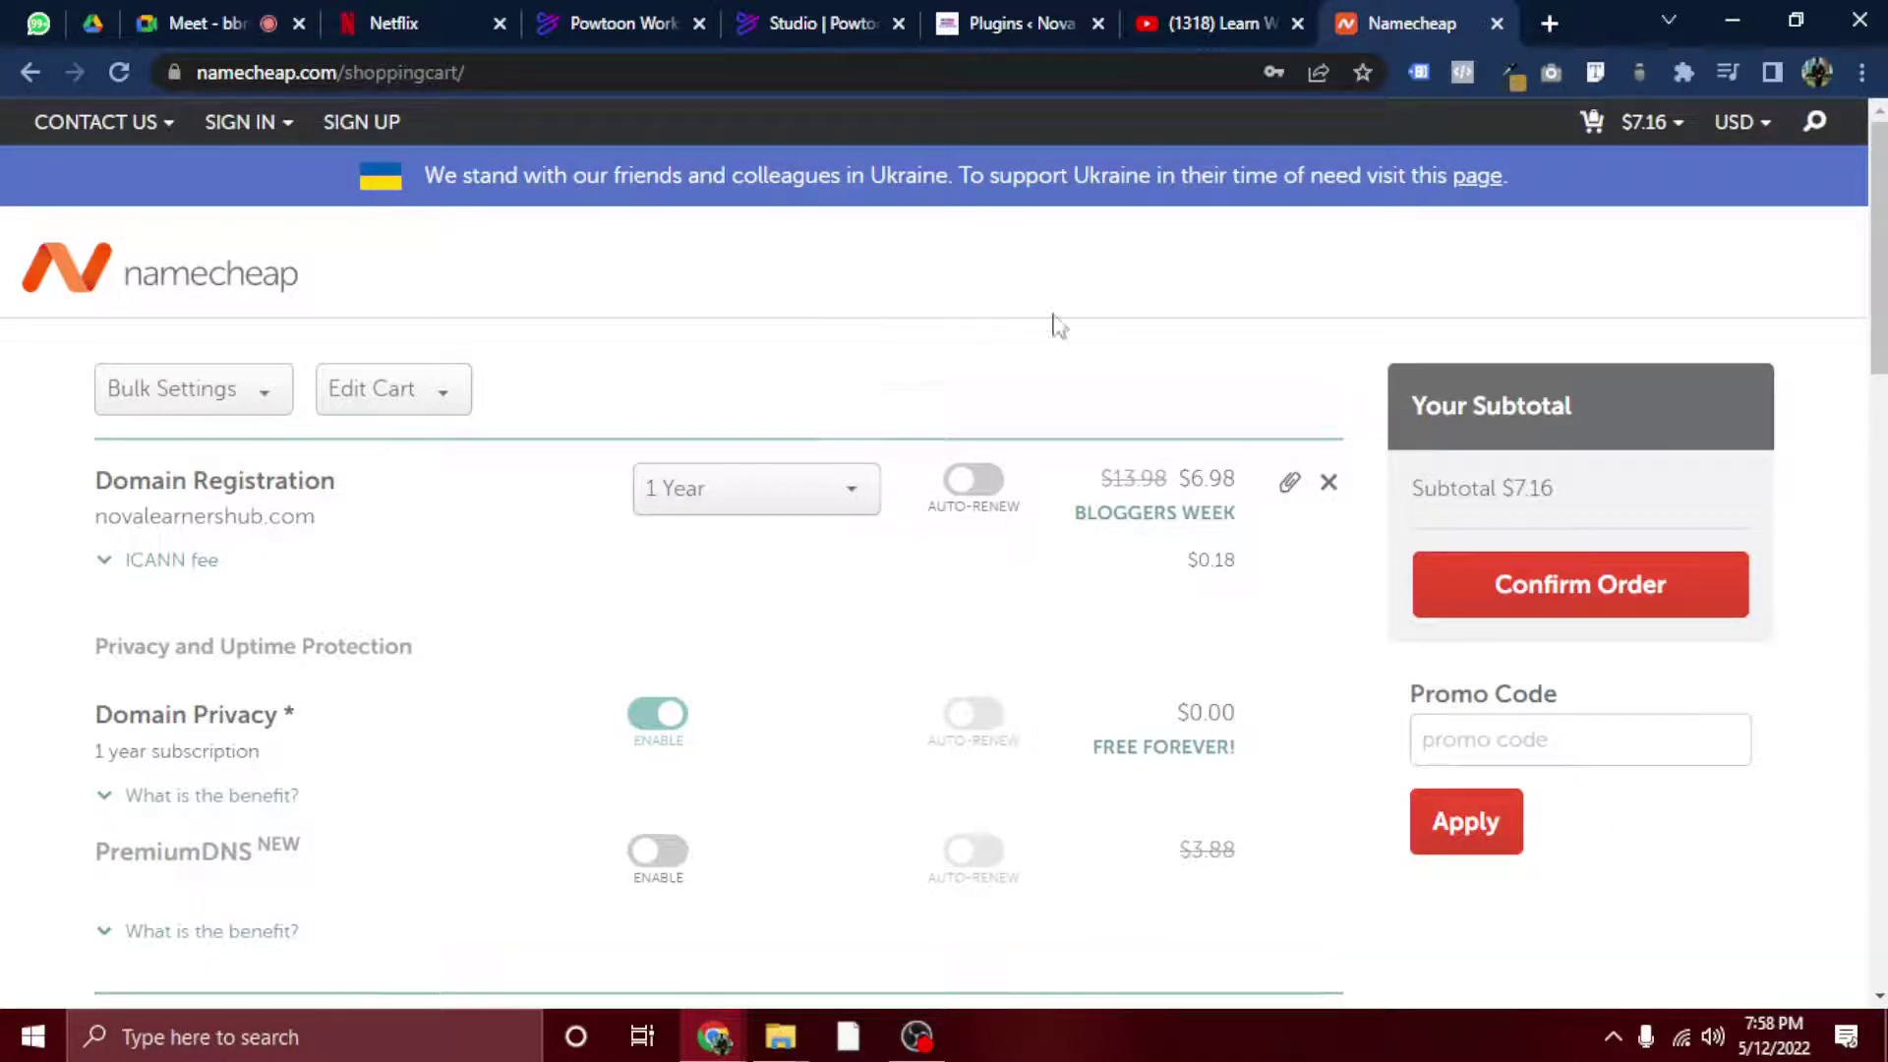
- Point out the $6.98 domain price and add the $4.98/yr SSL certificate to the cart
click(246, 121)
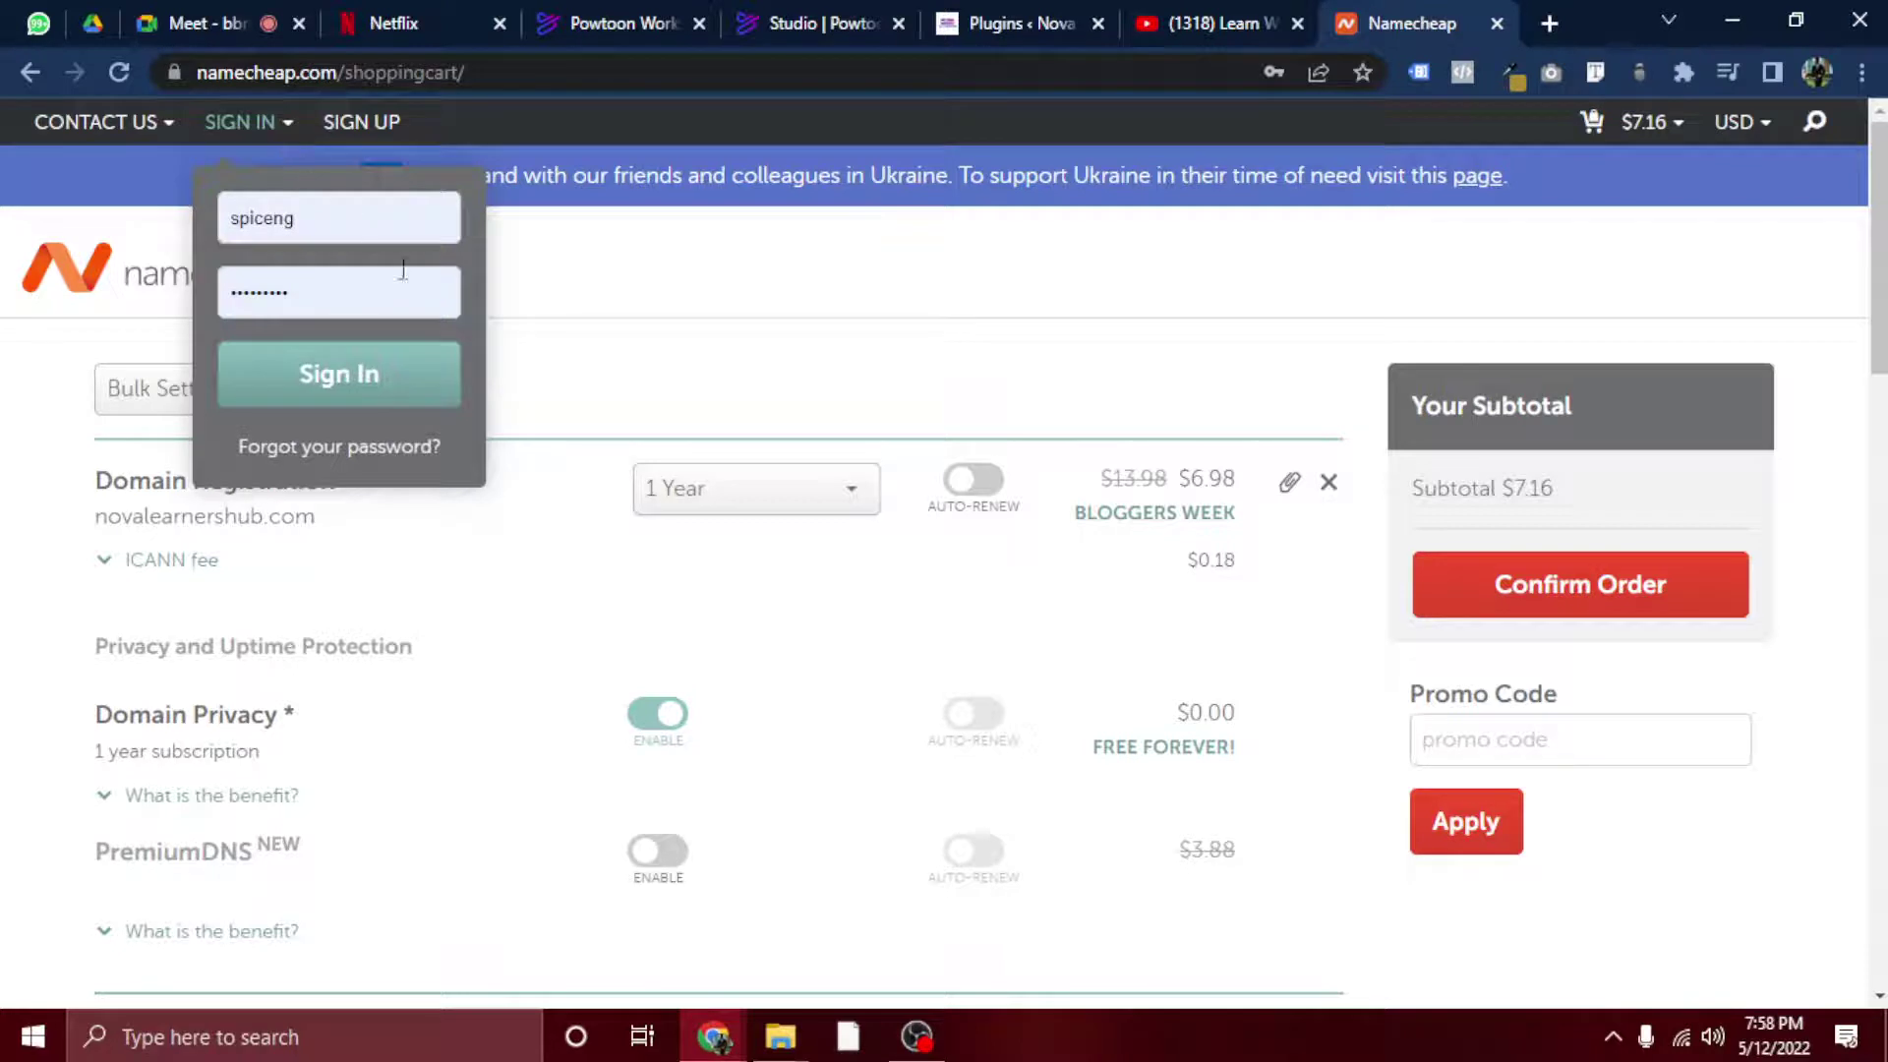
click(694, 390)
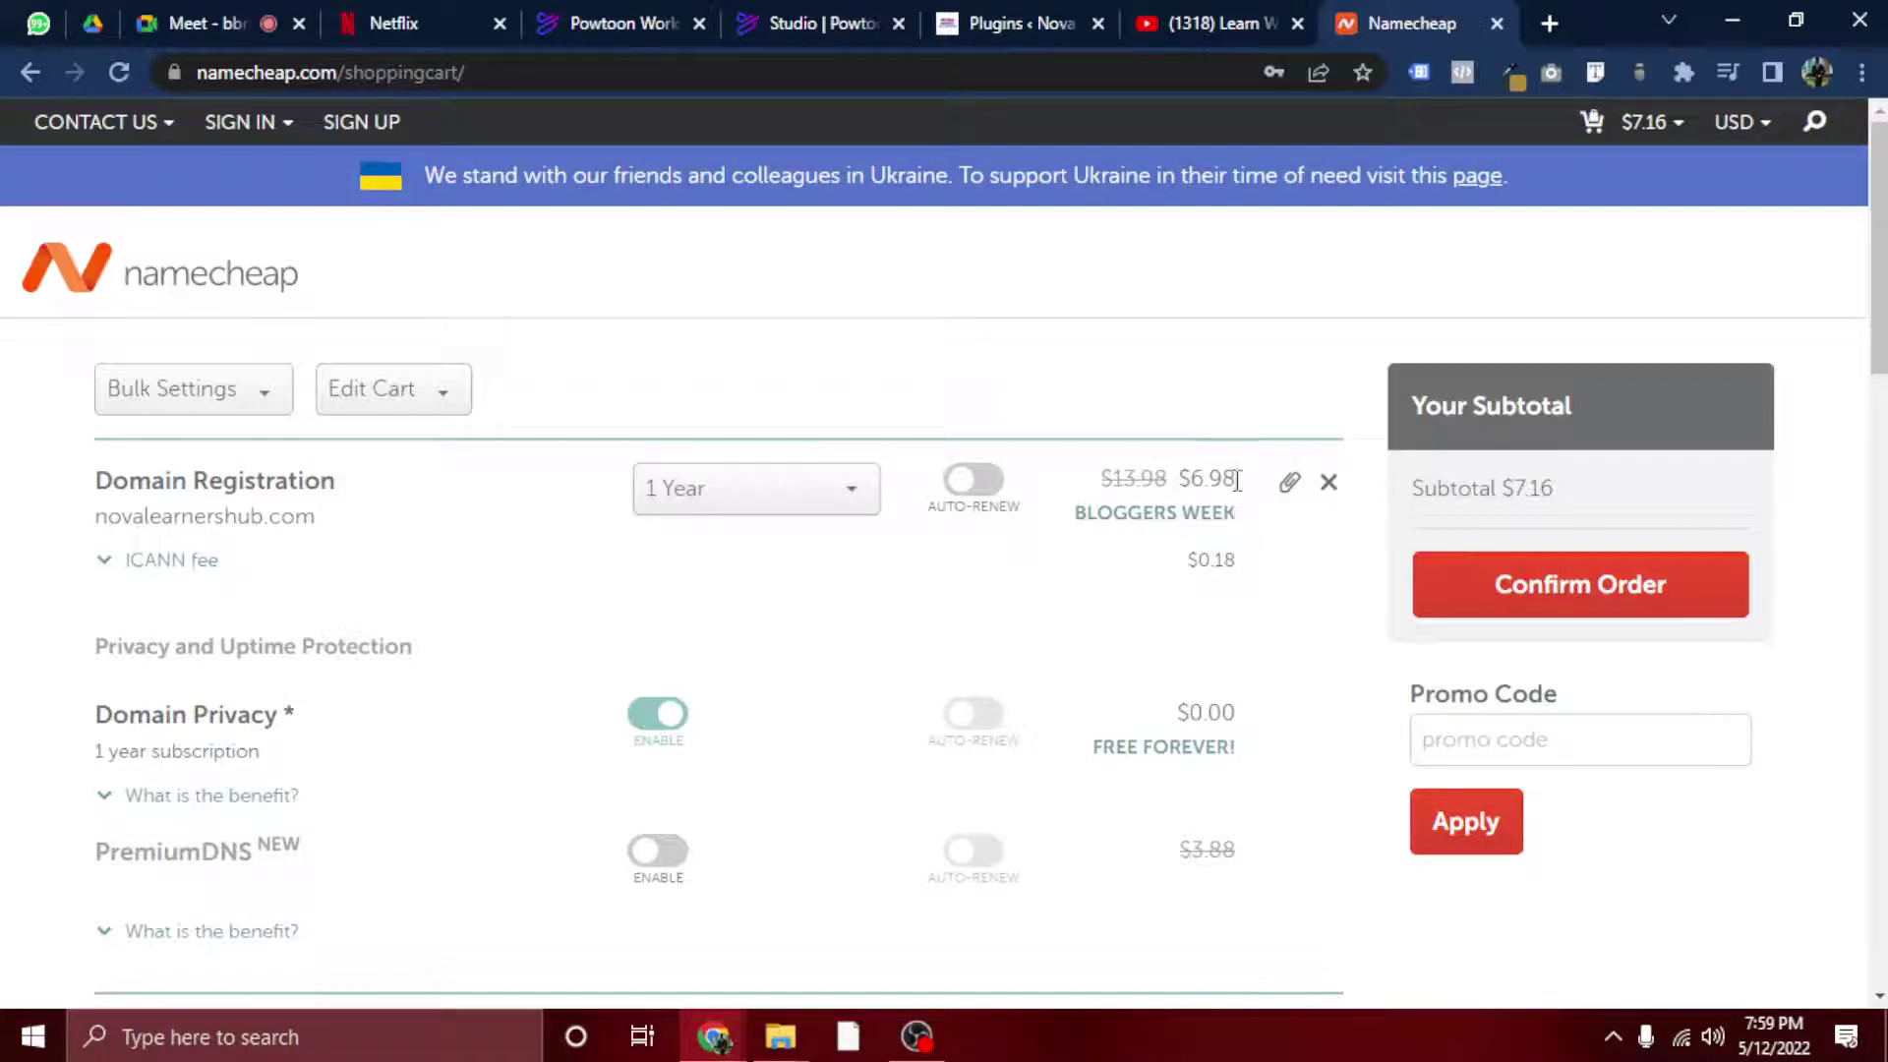
drag(1237, 480, 1191, 481)
scroll(1191, 482, down, 3)
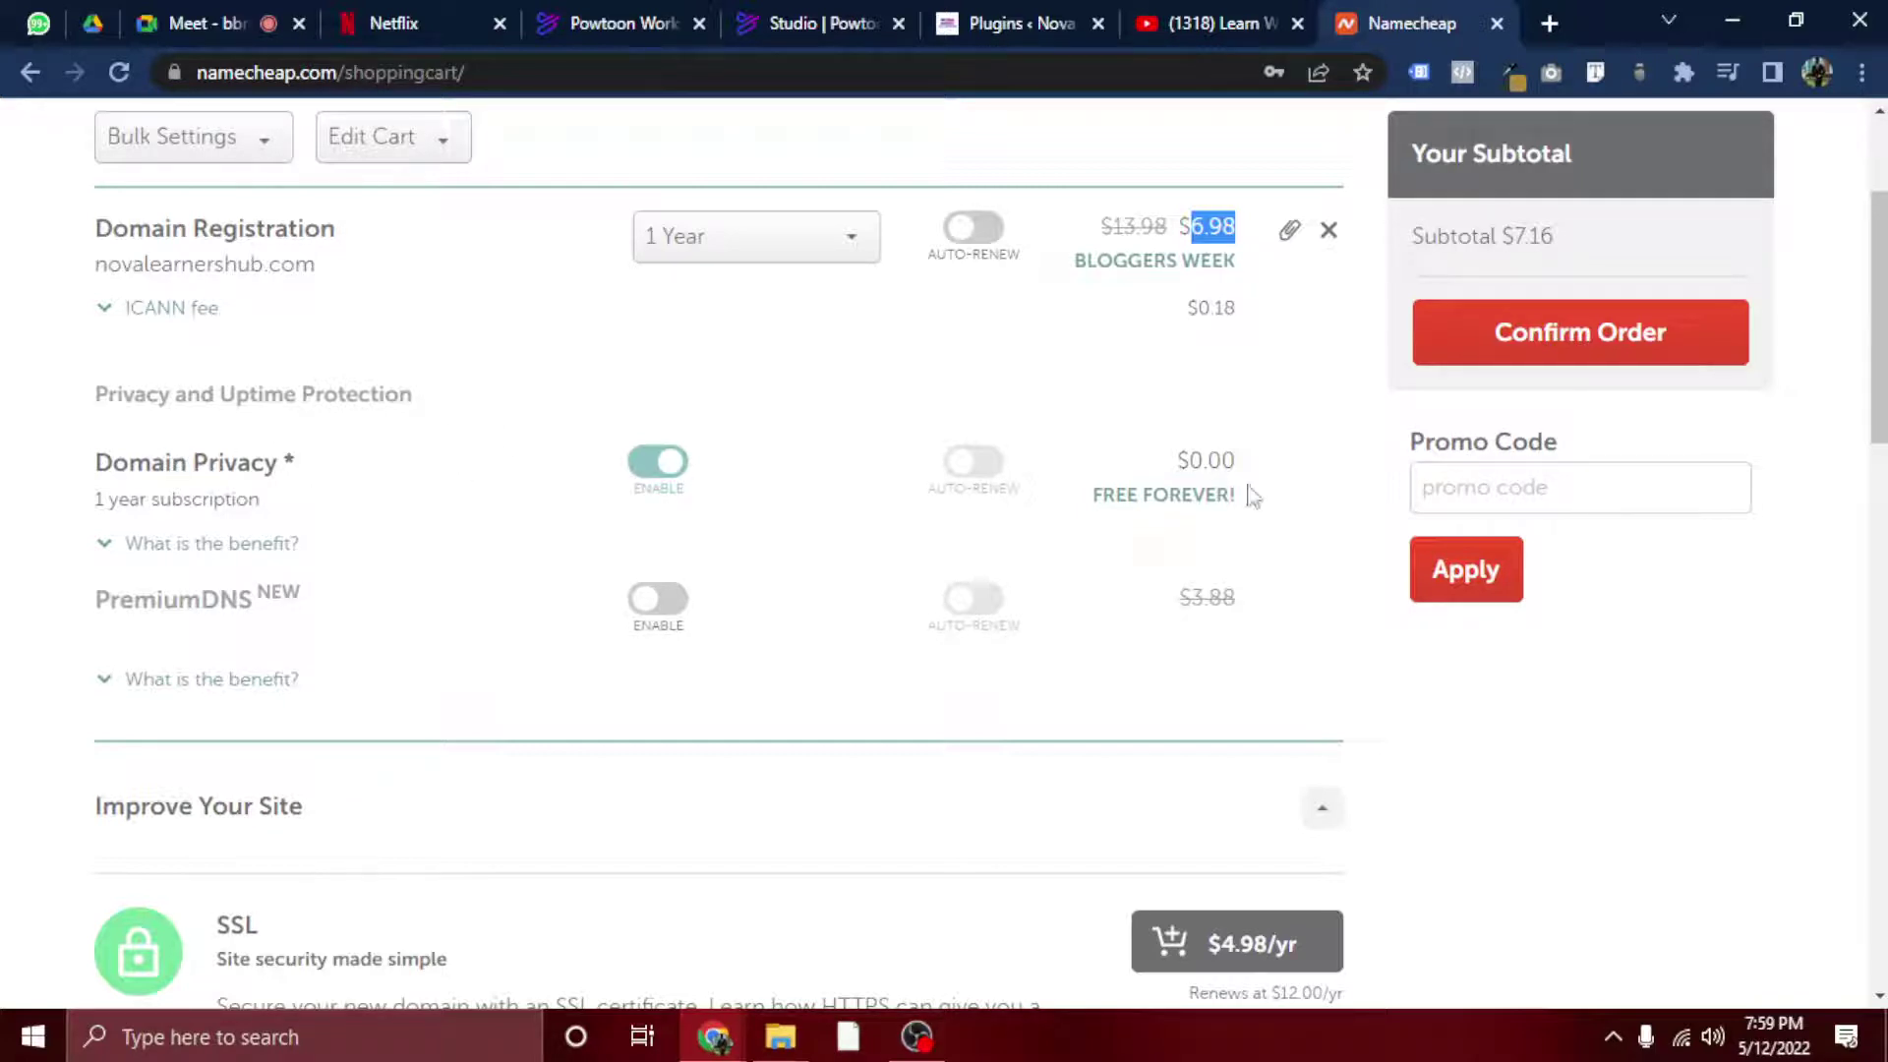
scroll(655, 483, down, 3)
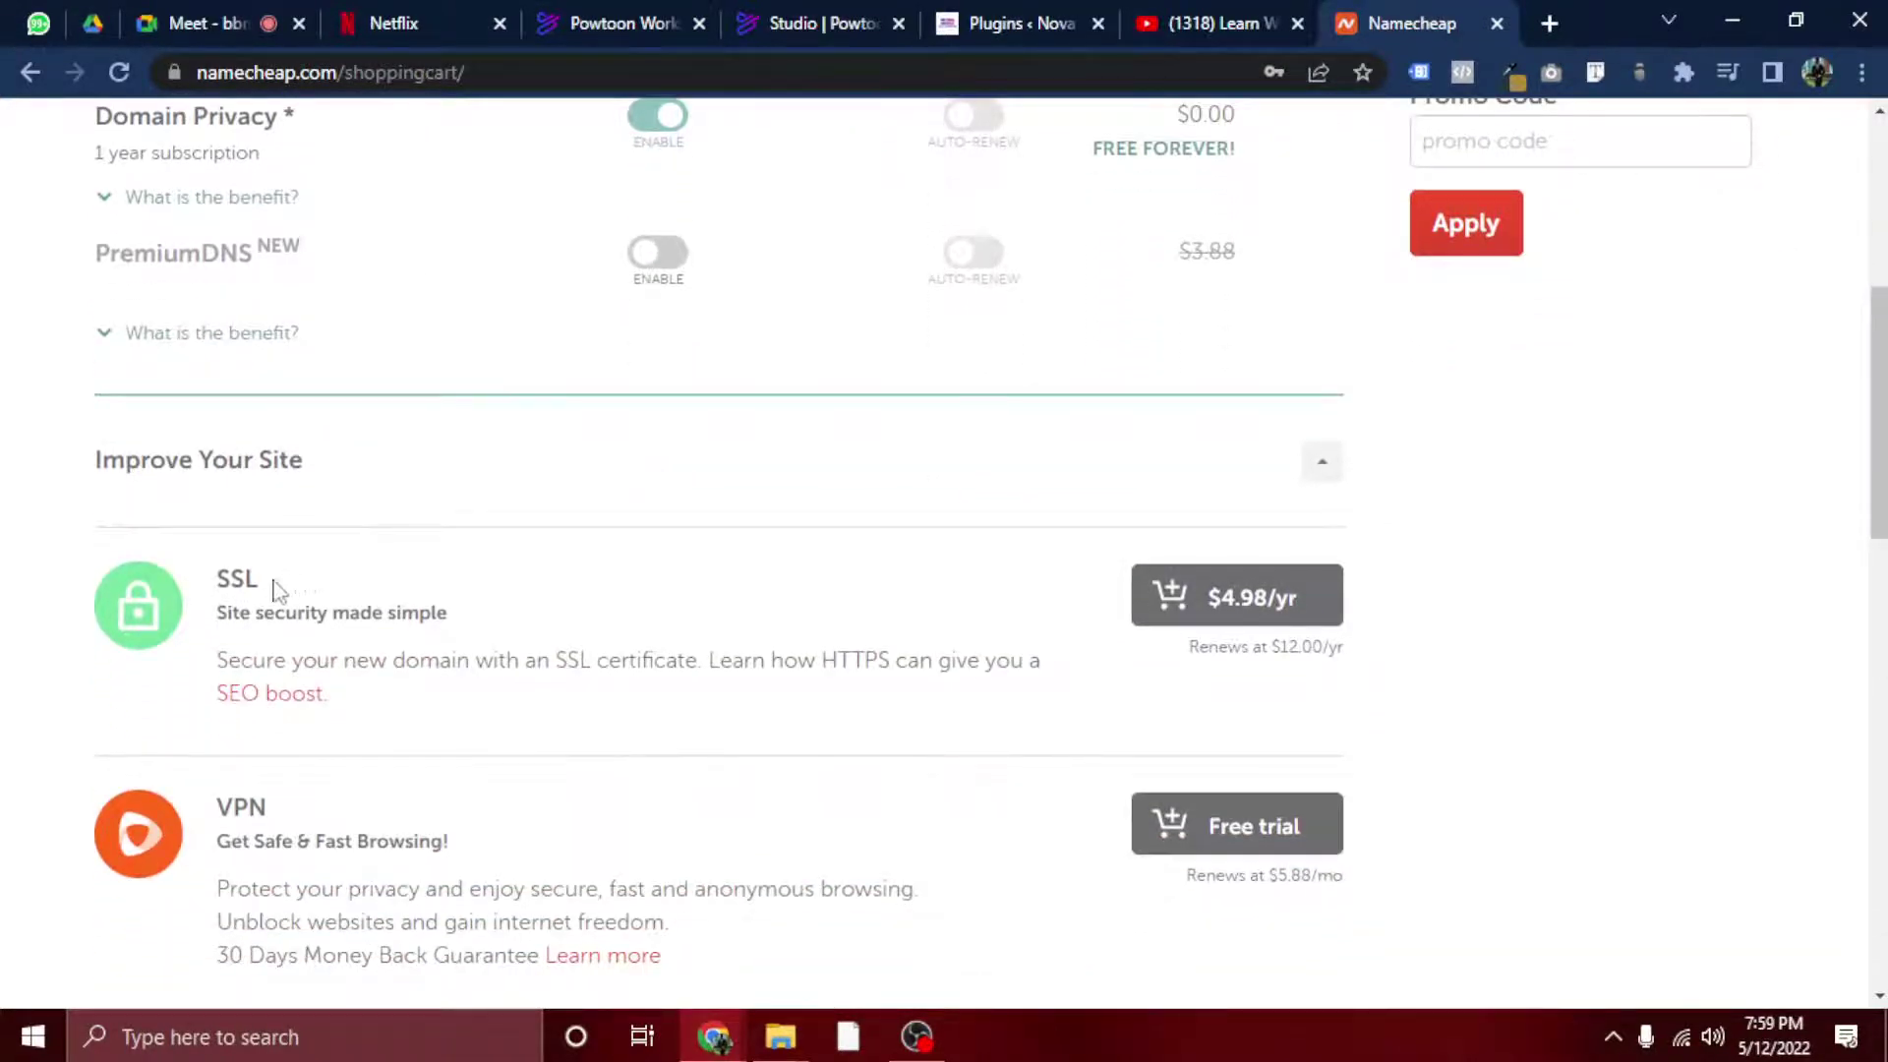
drag(273, 593, 220, 580)
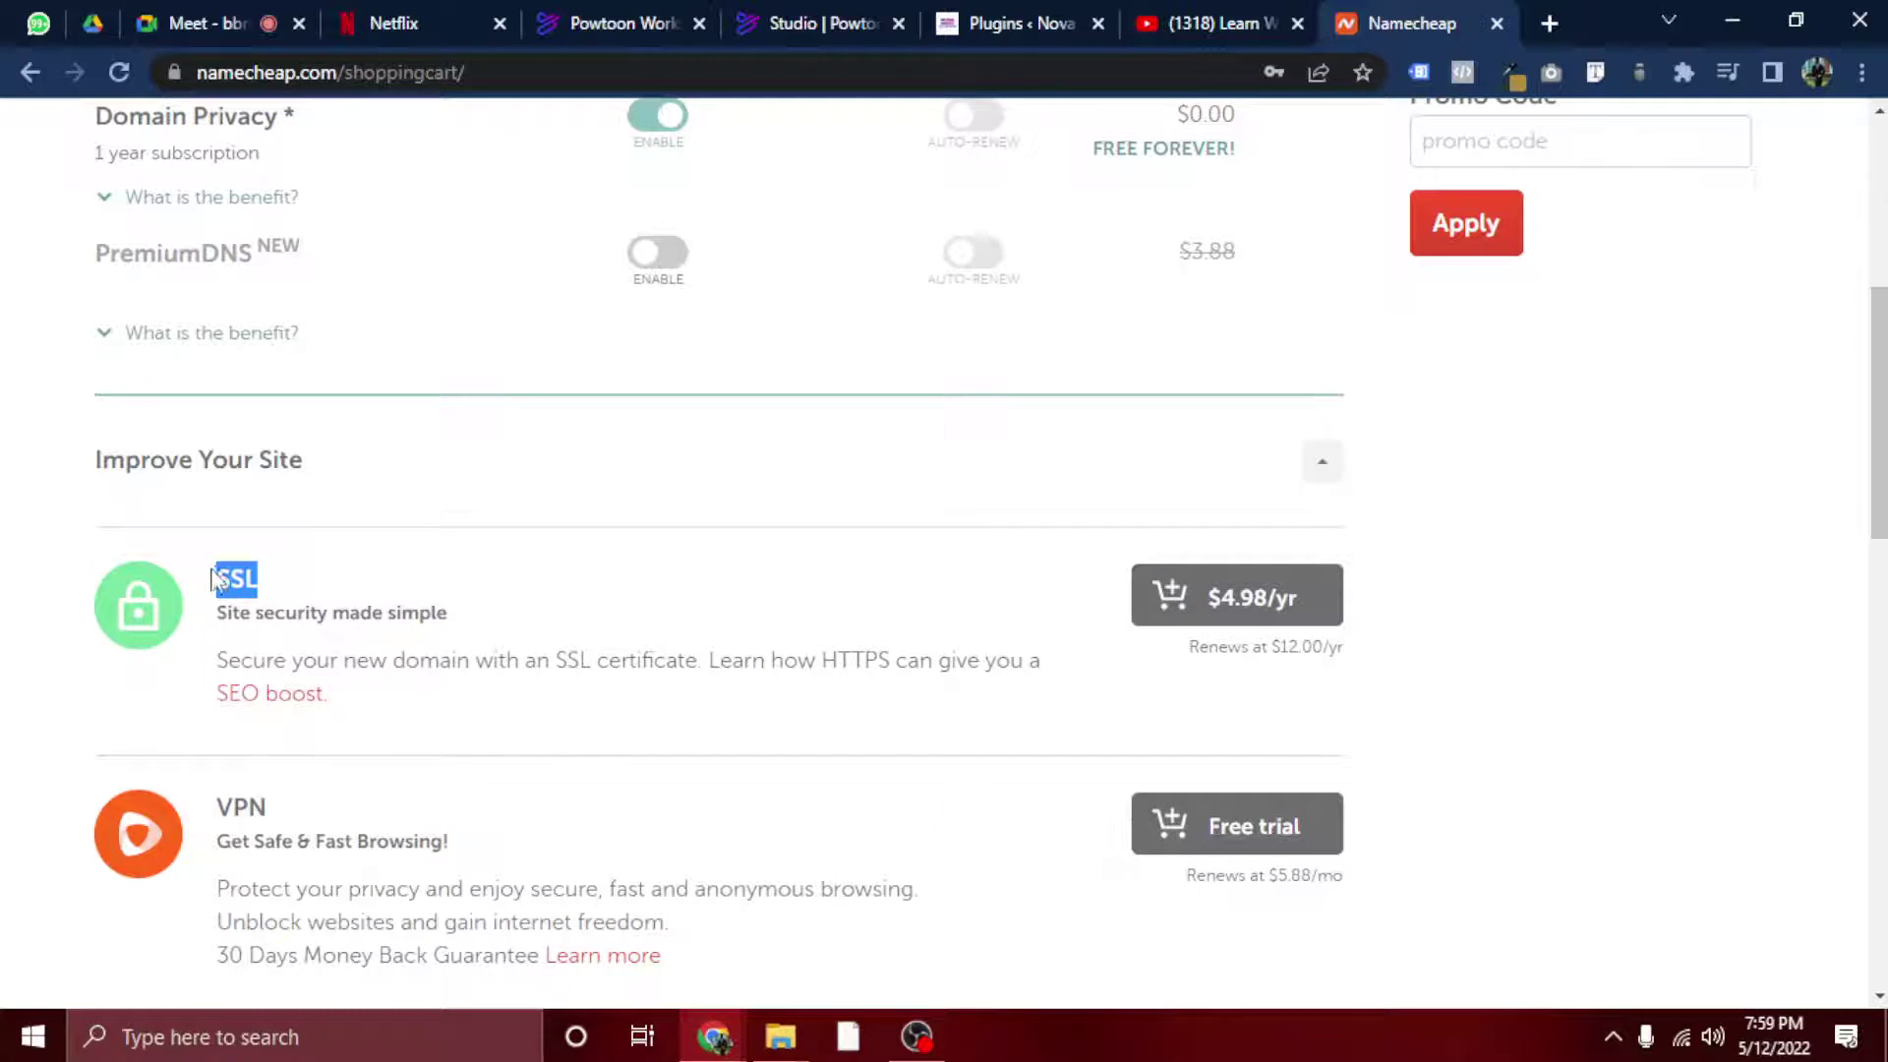
click(1261, 602)
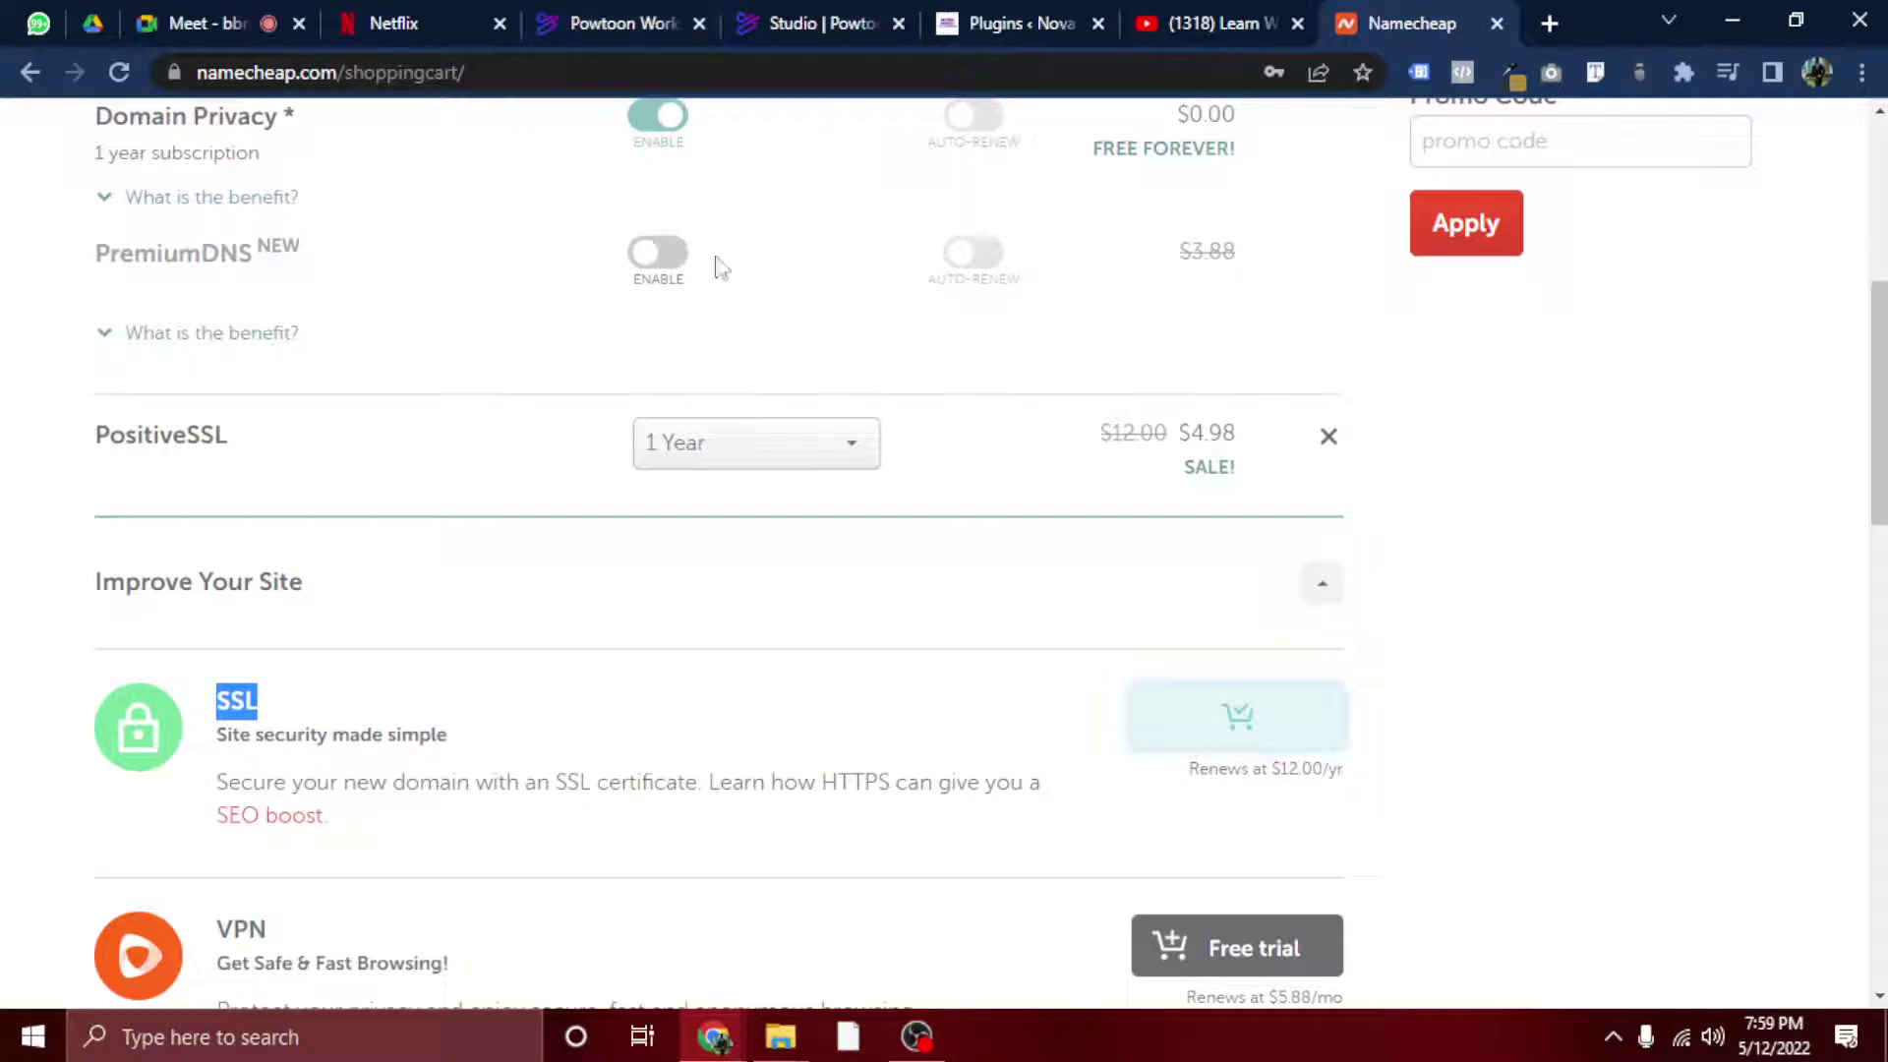
- Add the $3.88/mo Web Hosting plan to the cart and confirm the order
scroll(681, 704, down, 3)
scroll(685, 704, down, 7)
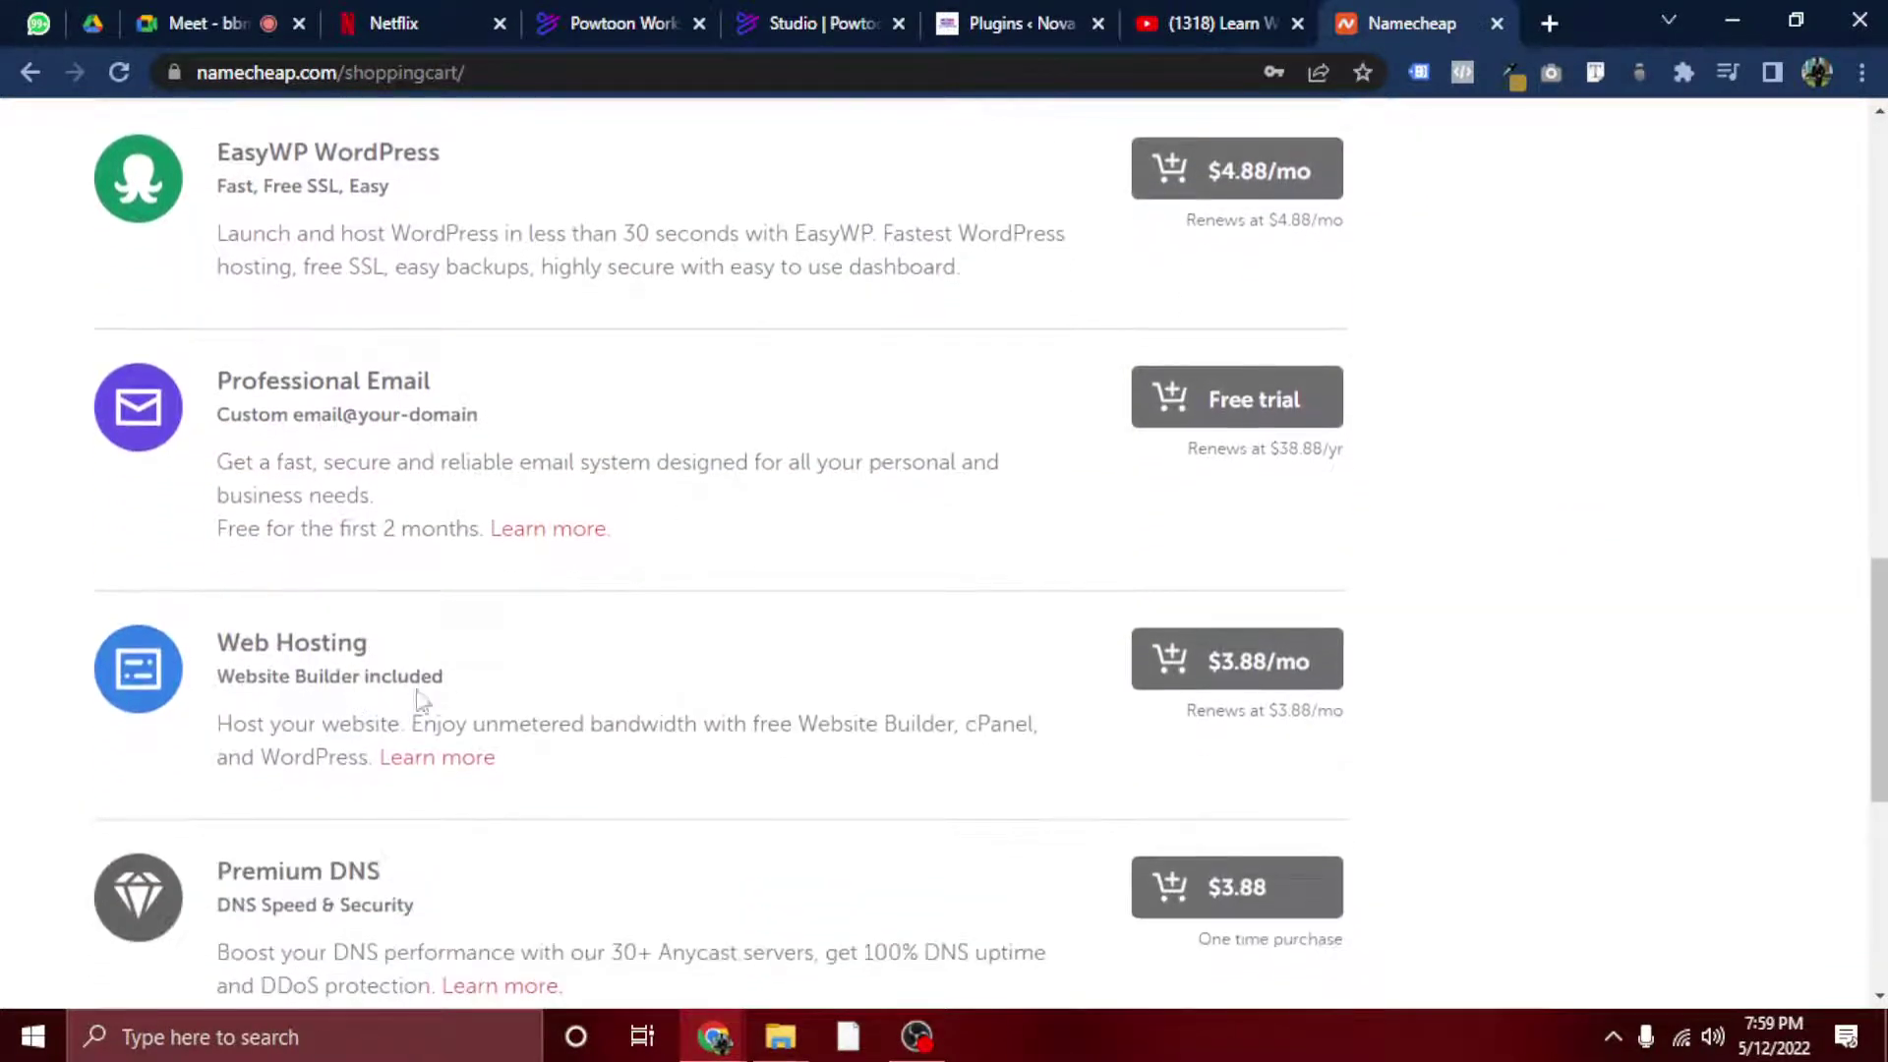
drag(203, 635, 453, 689)
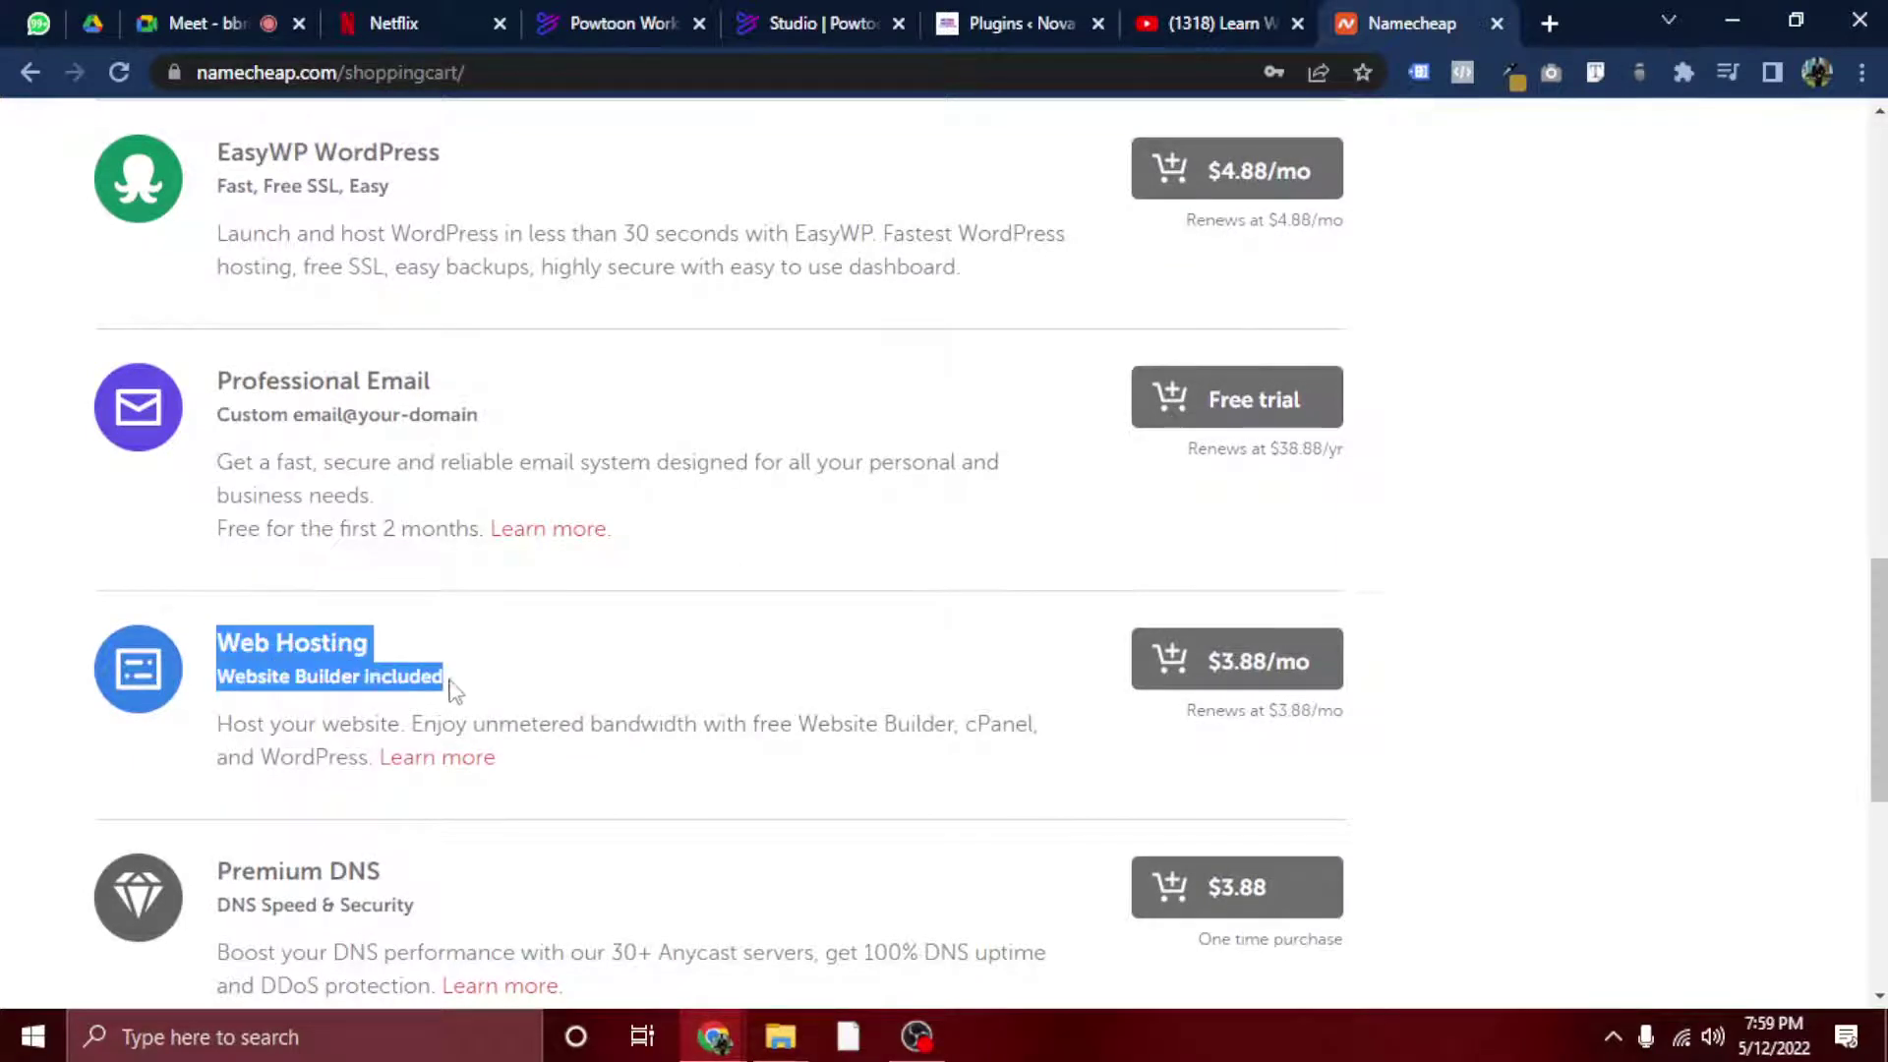
scroll(467, 685, up, 13)
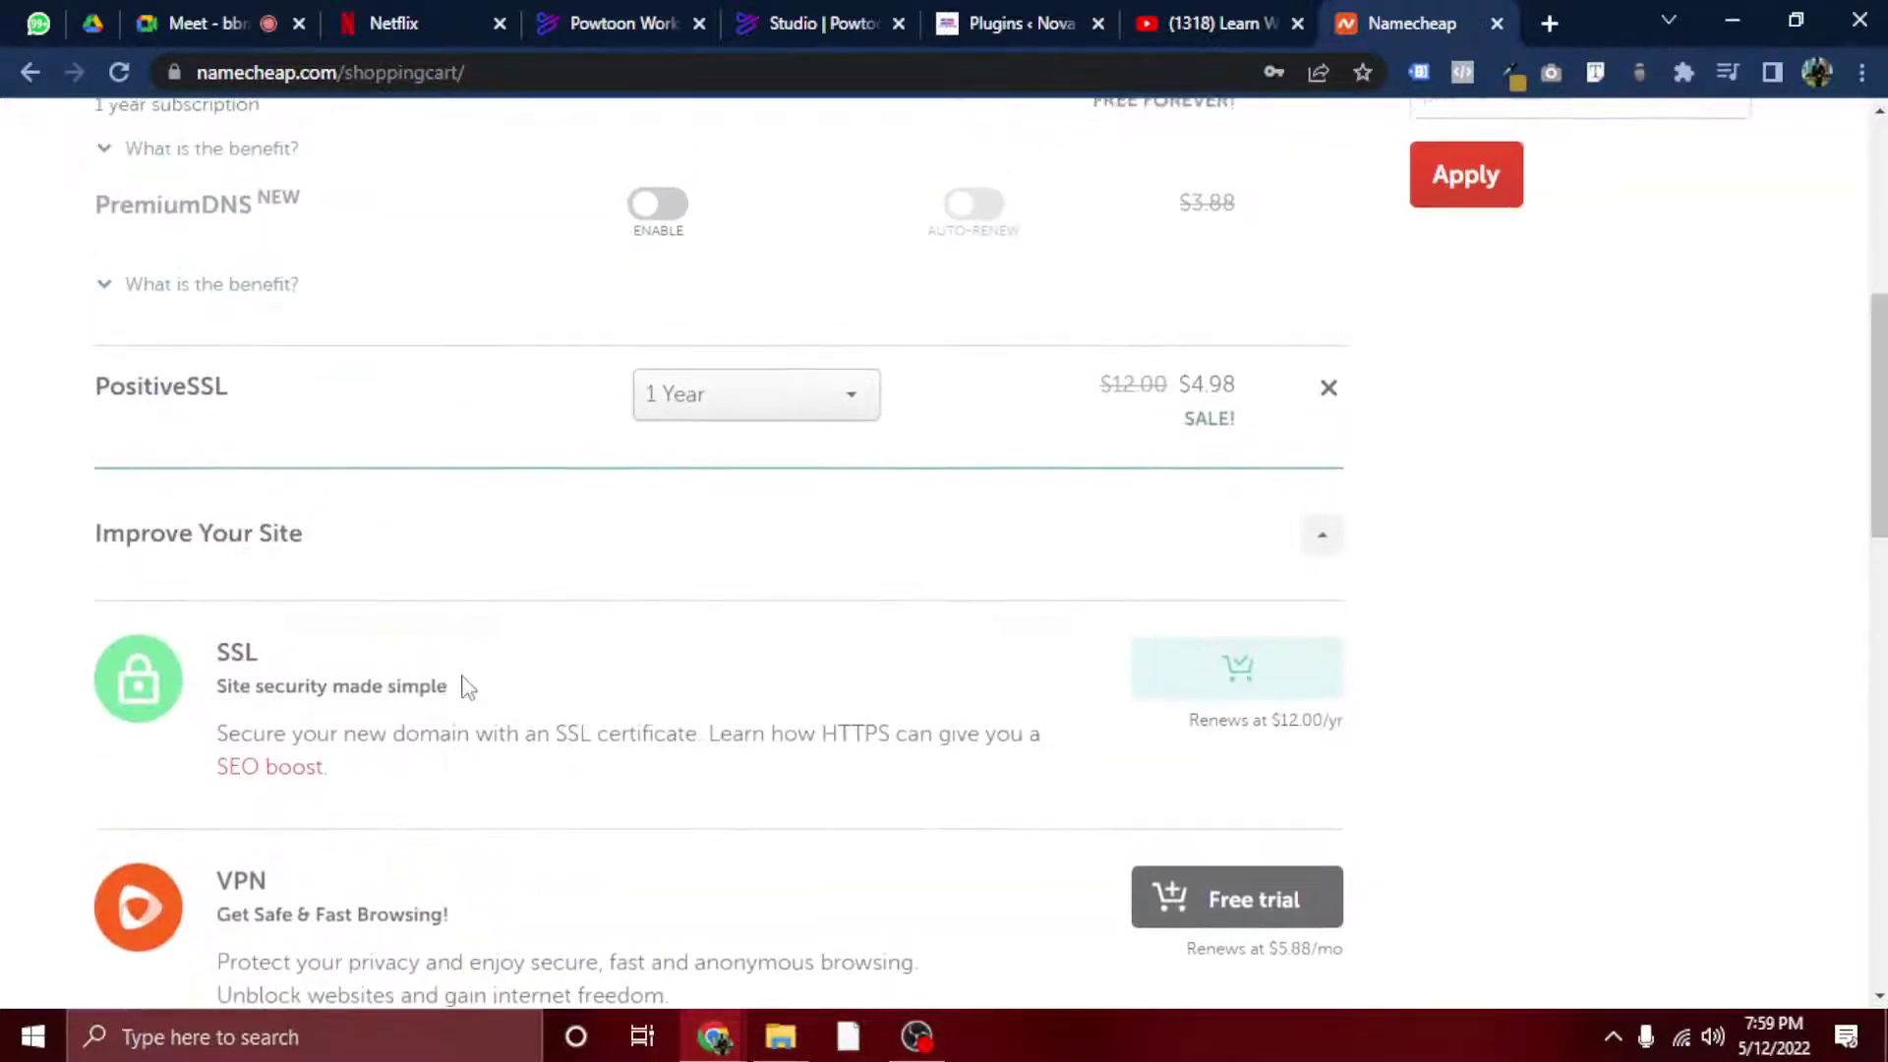
scroll(502, 645, up, 2)
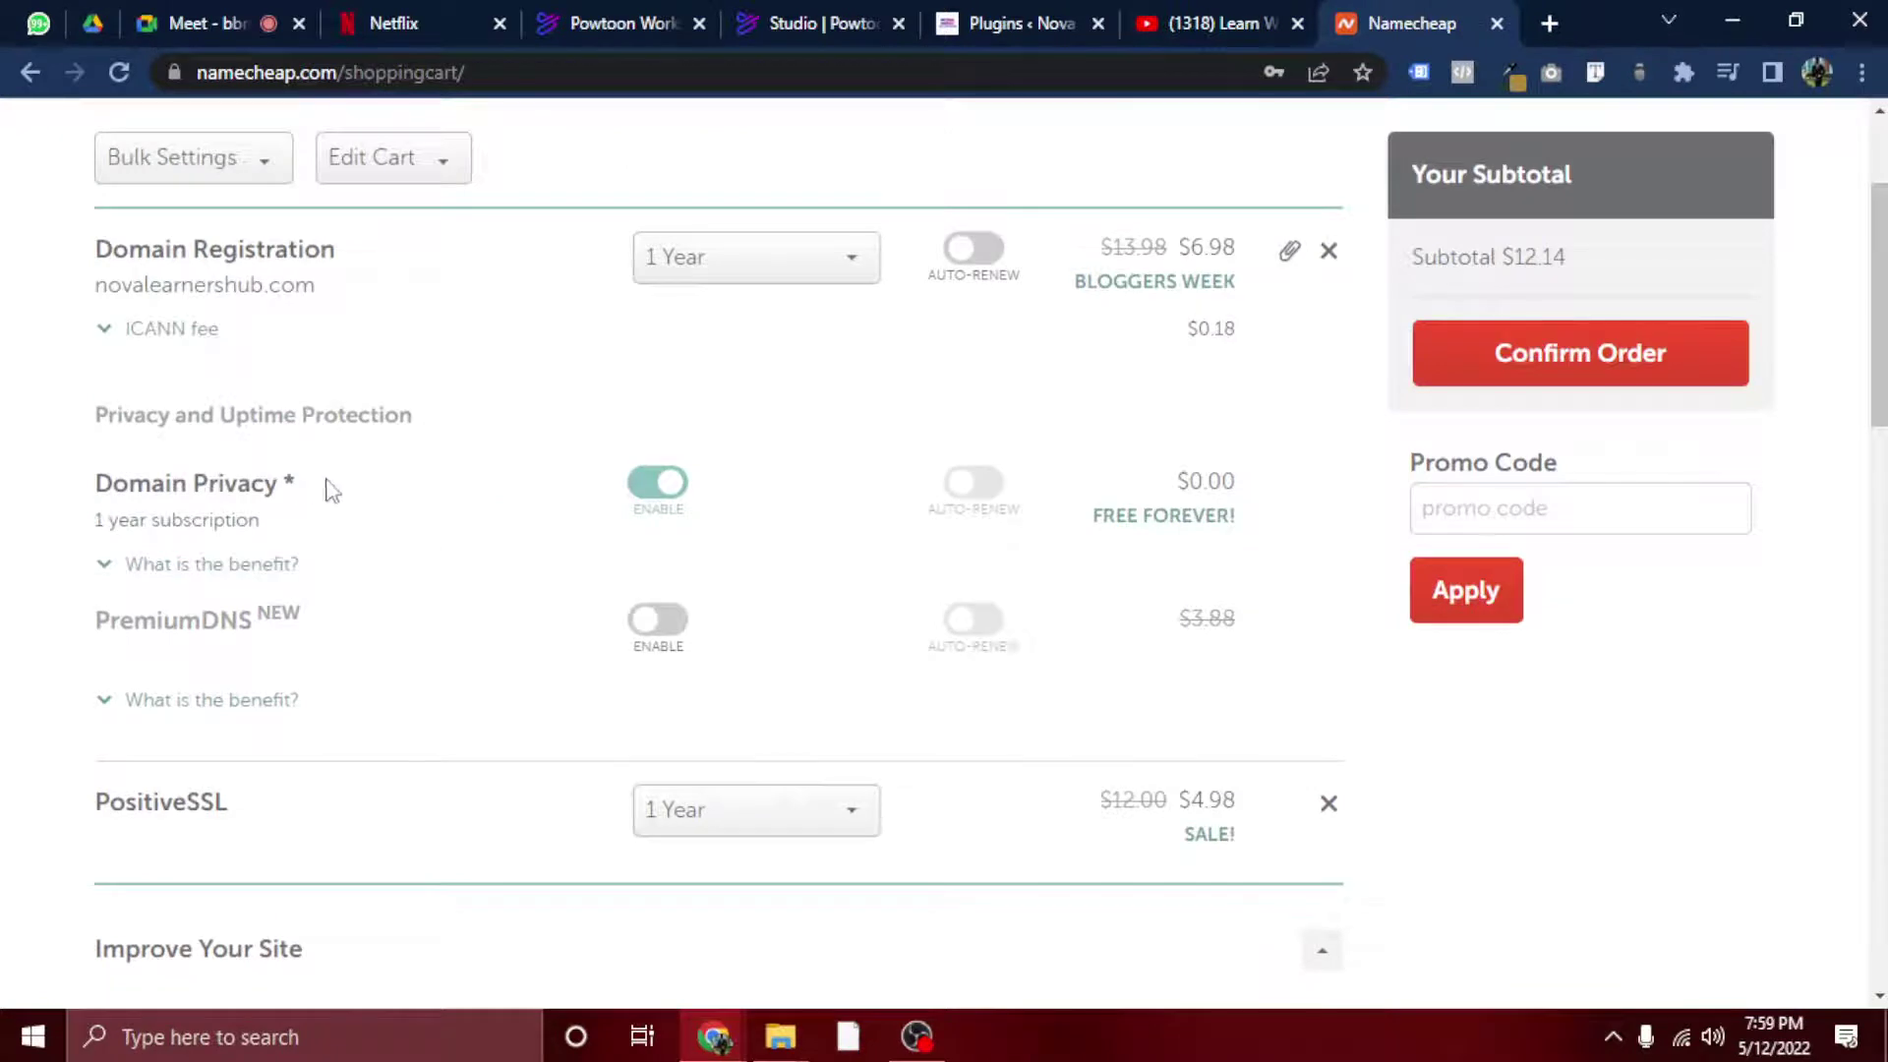
drag(327, 488, 77, 509)
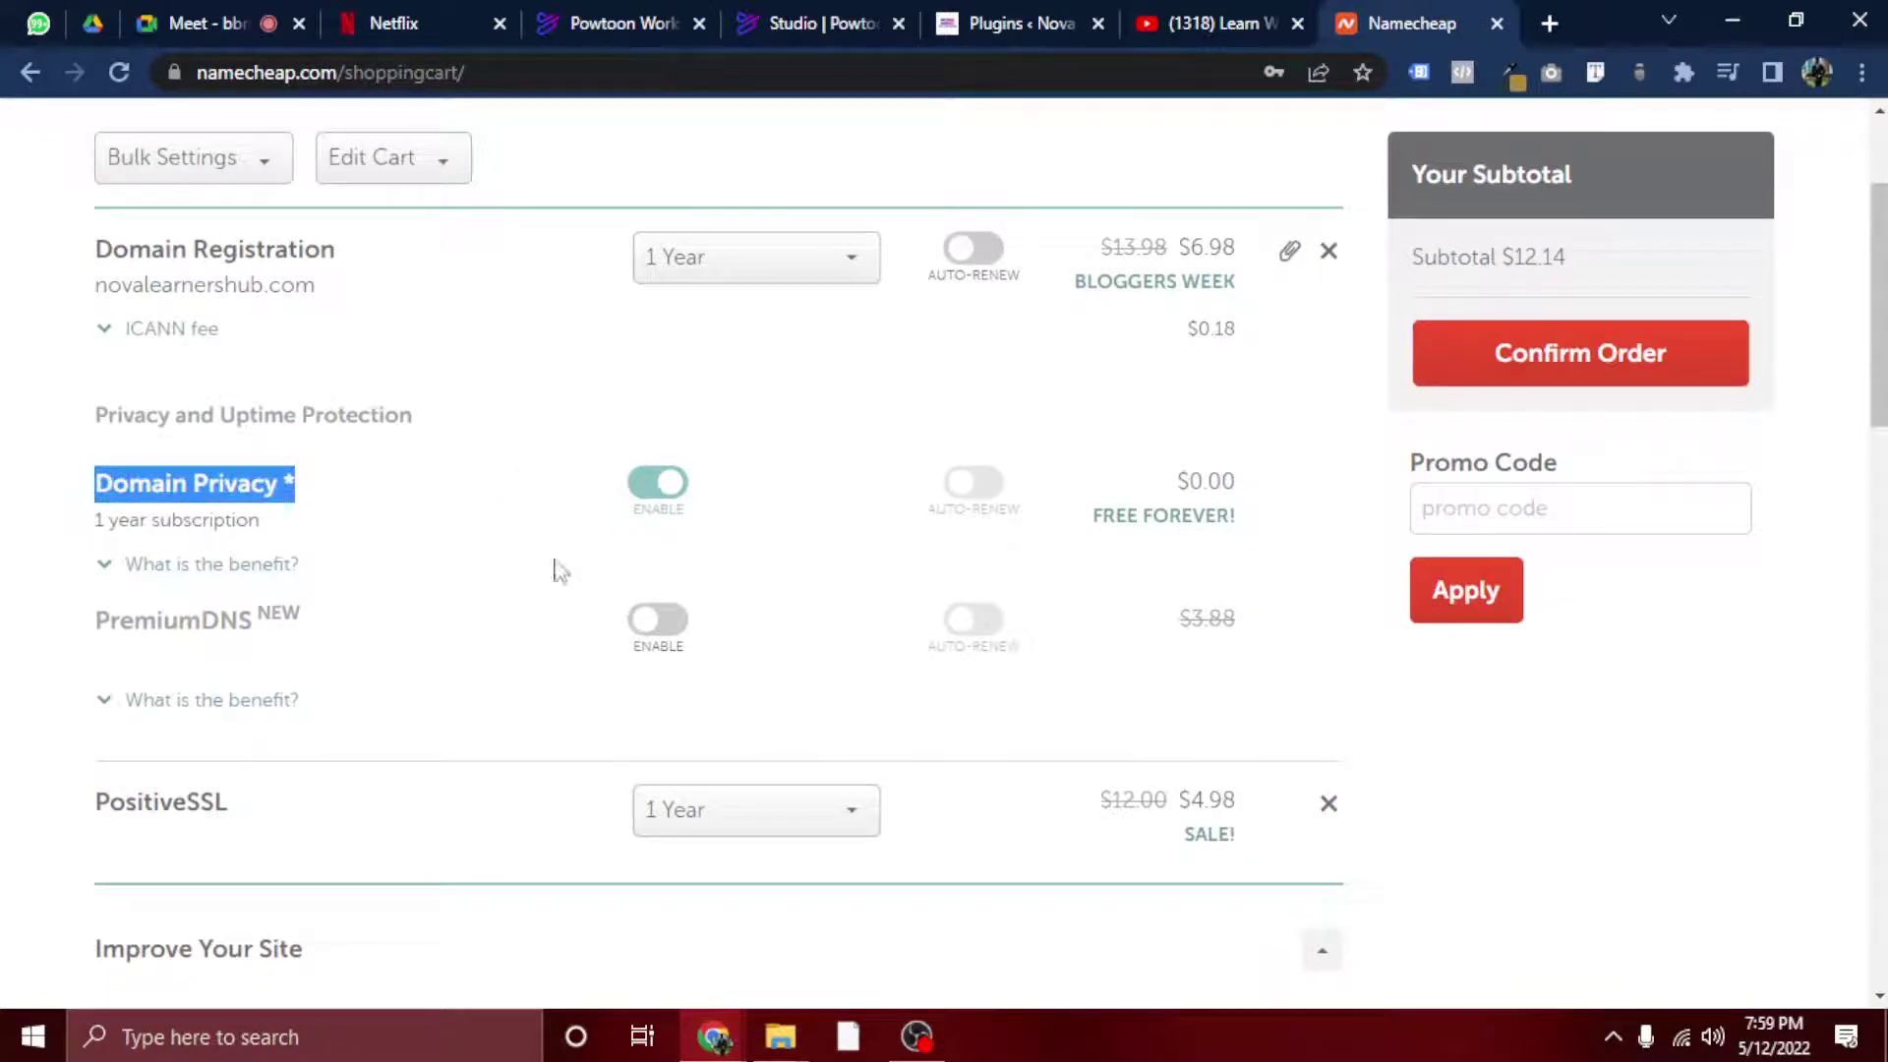
scroll(552, 565, down, 4)
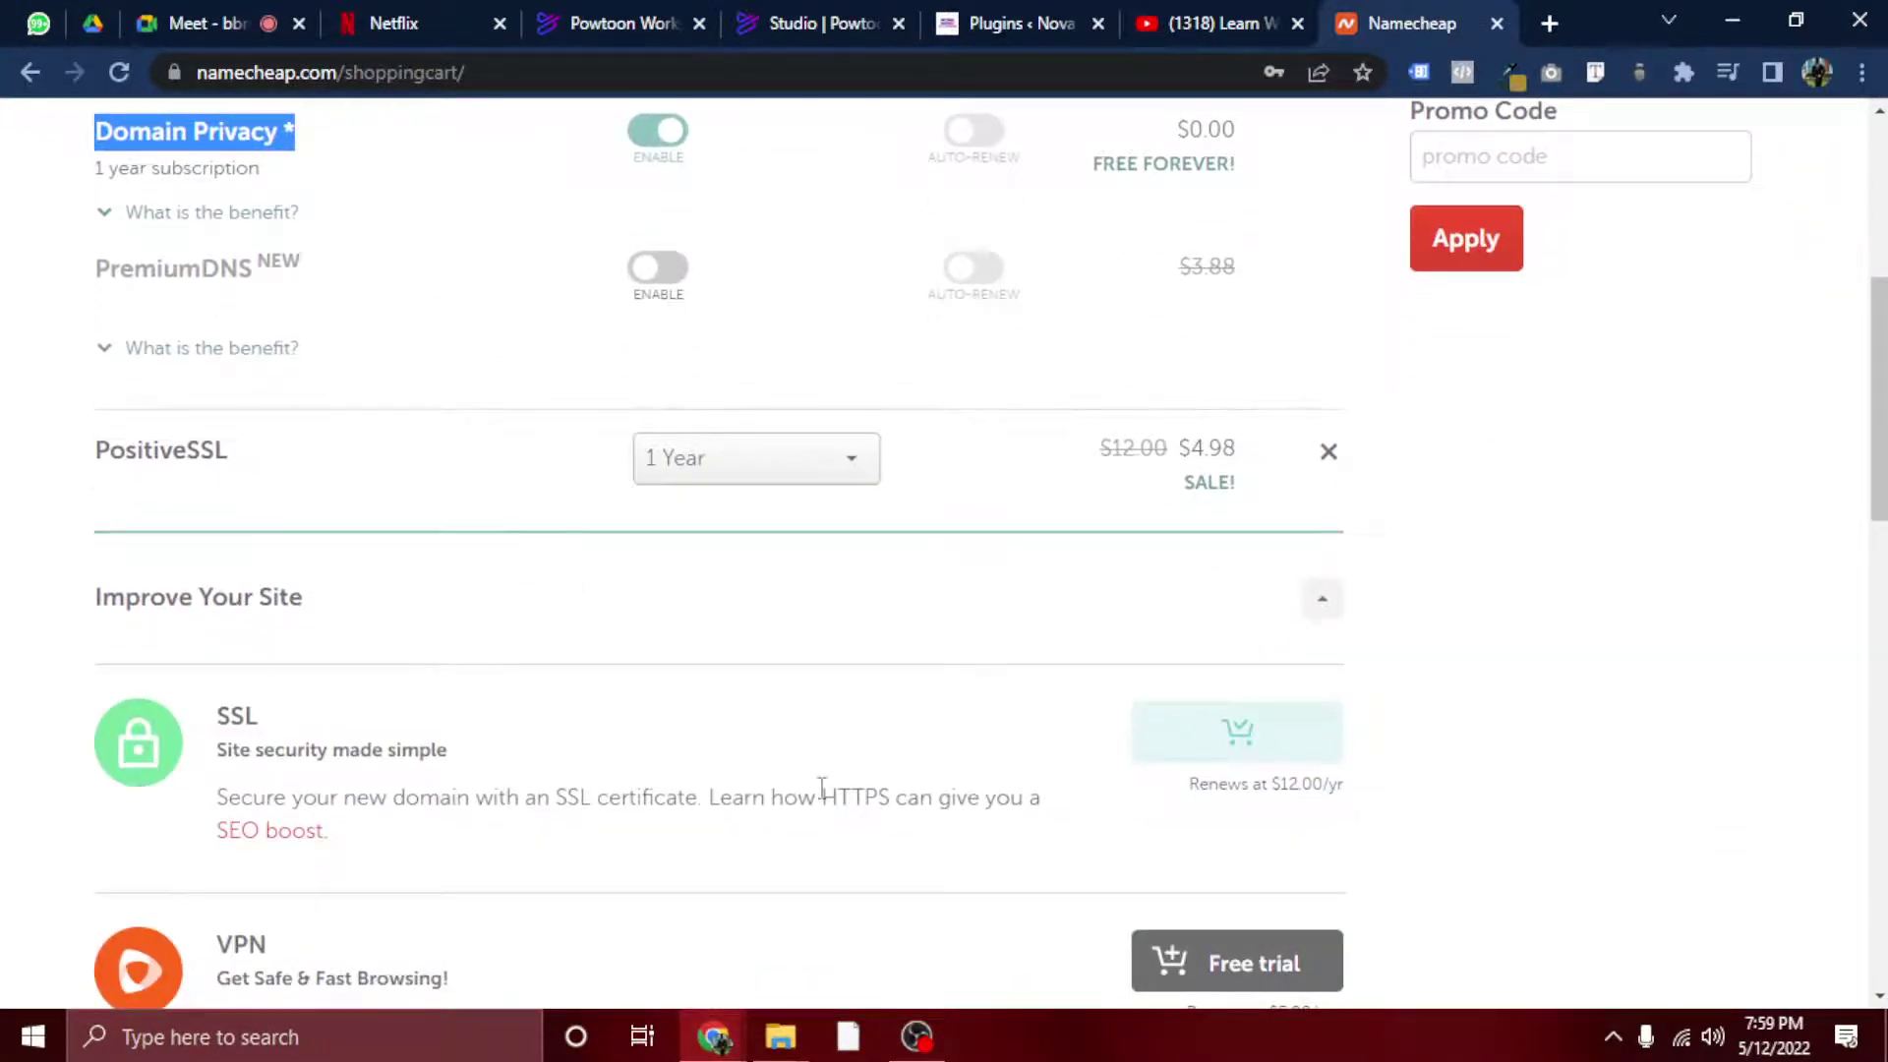
scroll(826, 788, down, 3)
scroll(669, 271, up, 1)
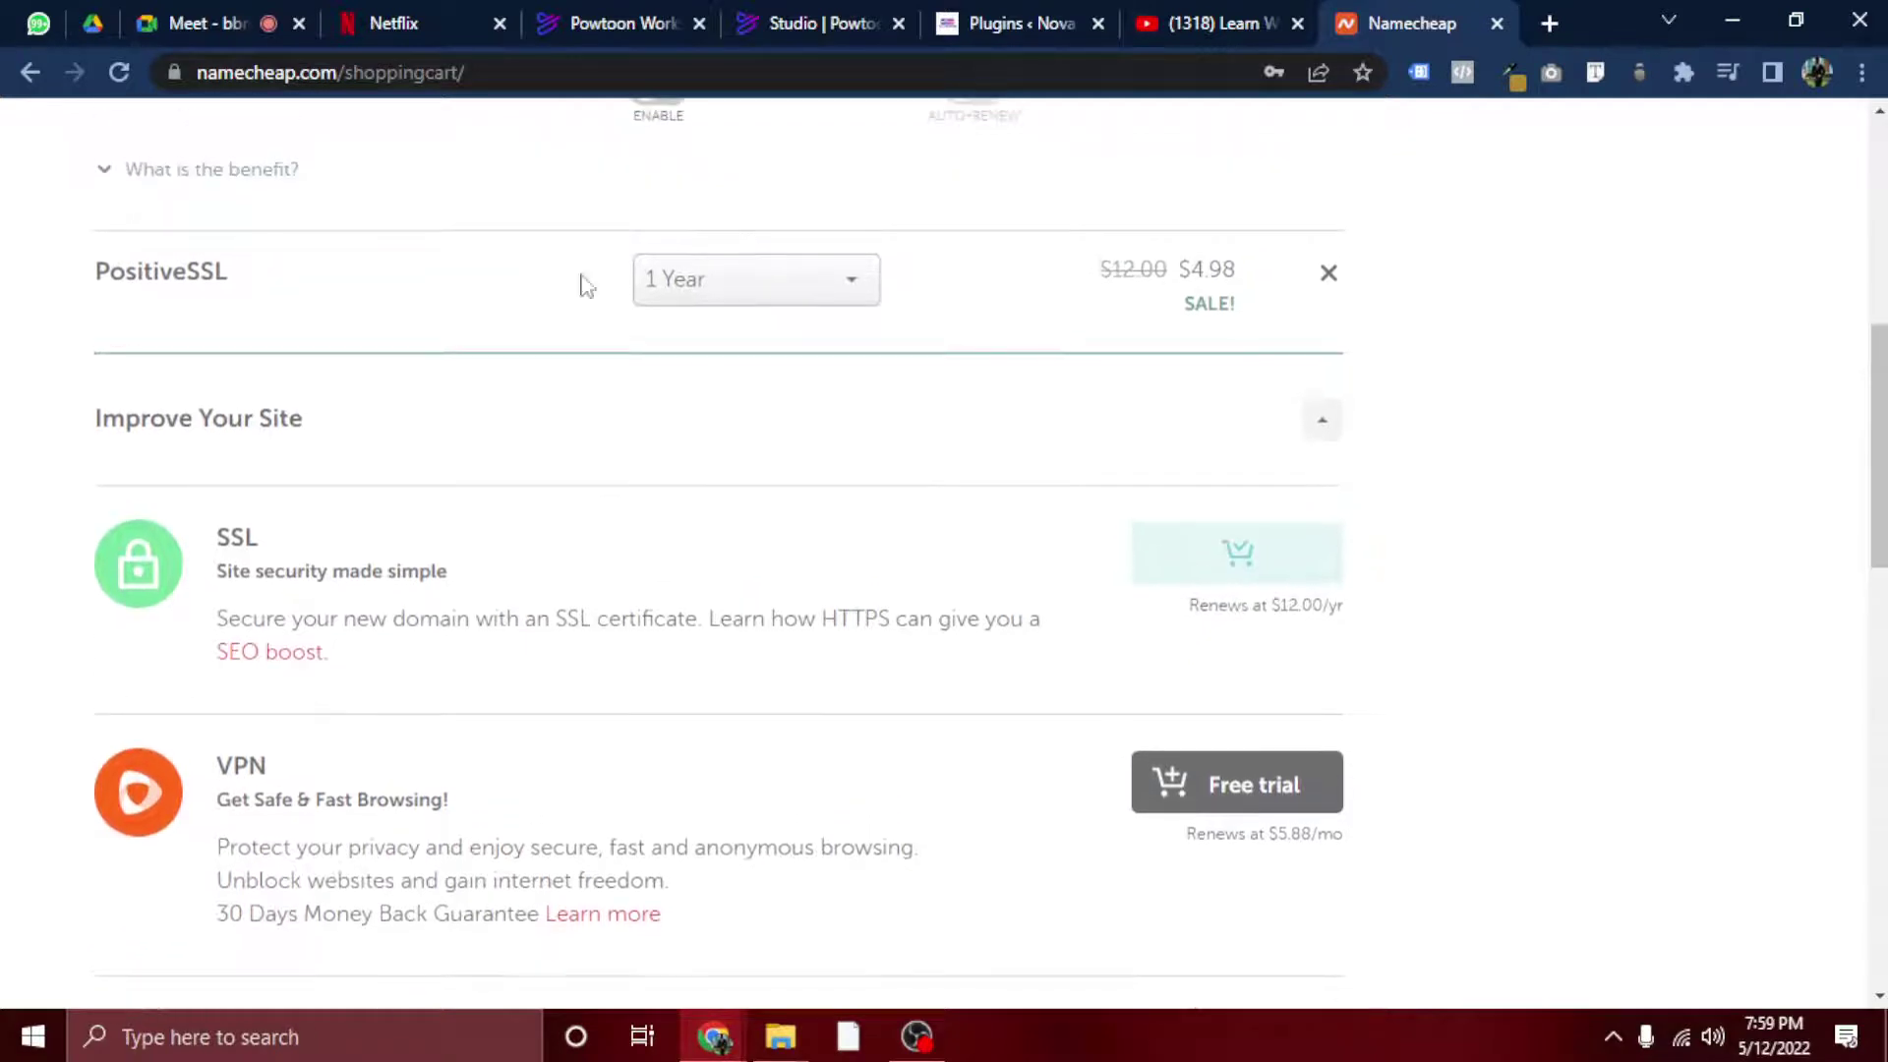
scroll(571, 421, down, 9)
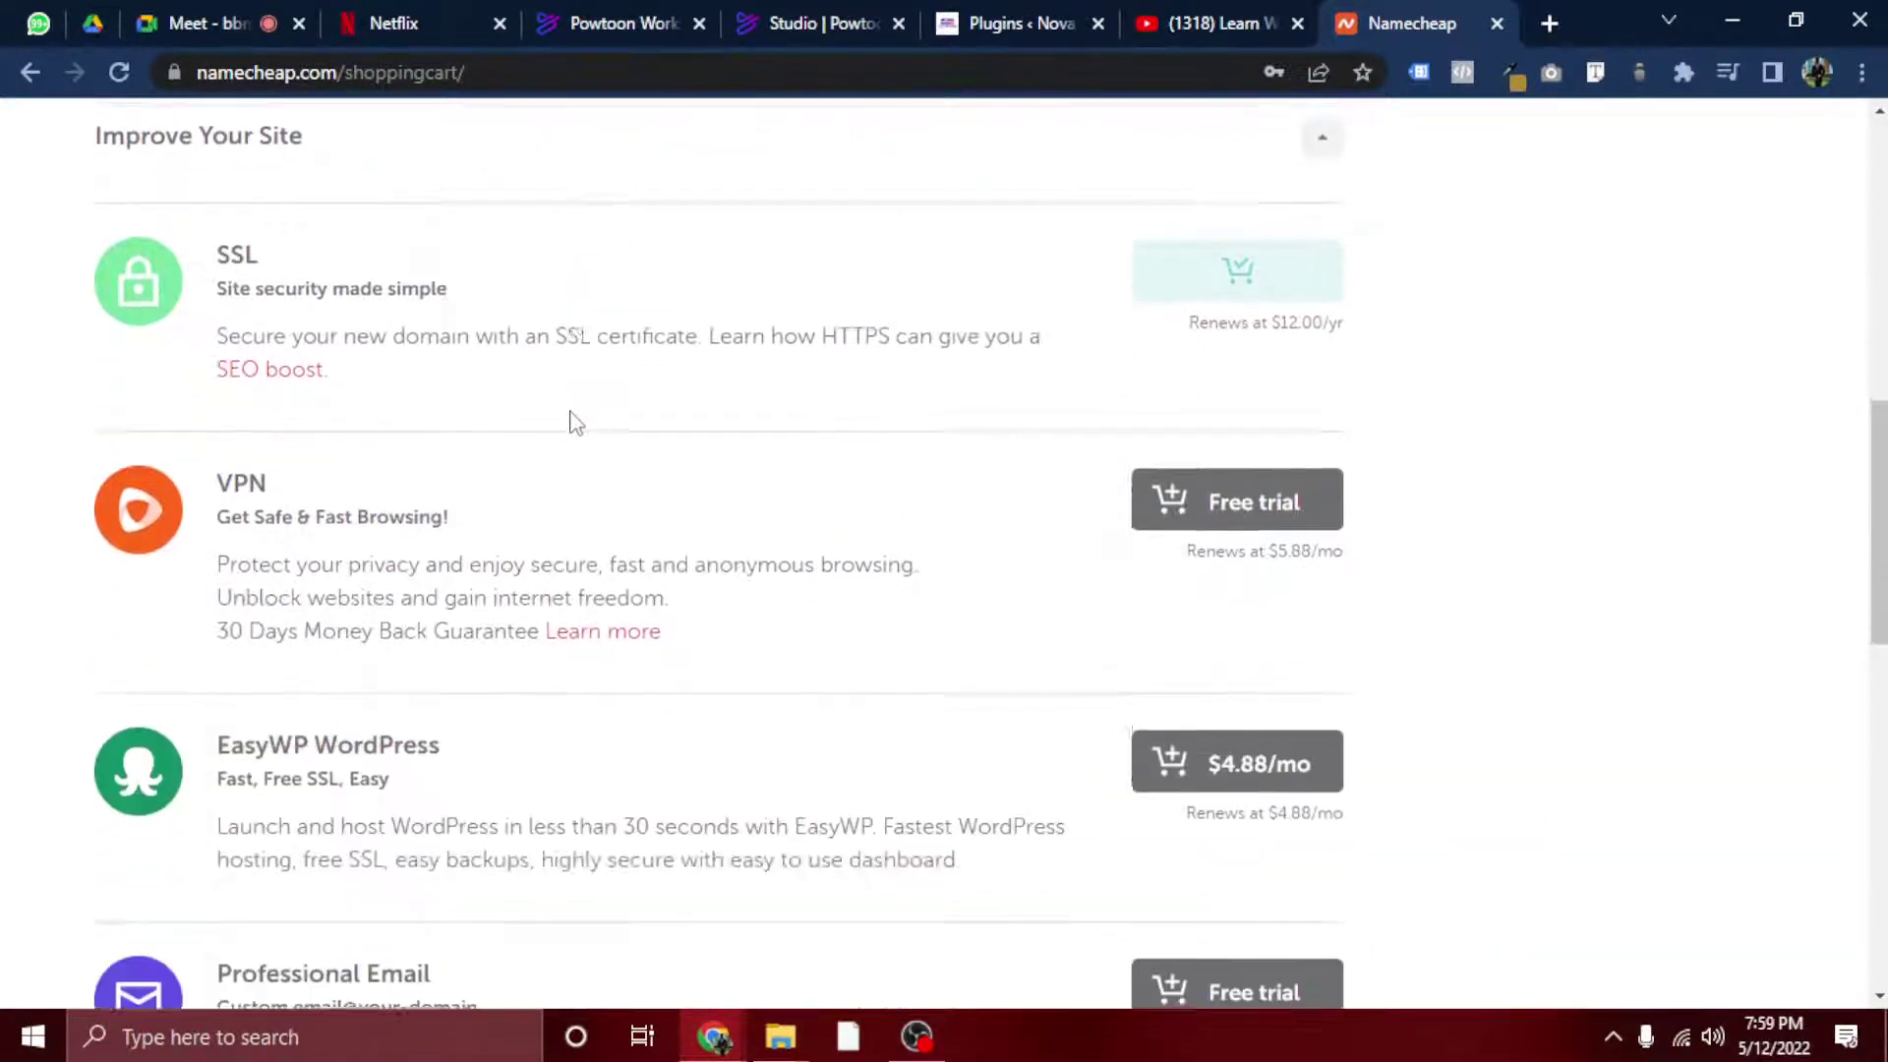
scroll(571, 421, down, 2)
drag(450, 578, 202, 551)
double_click(253, 540)
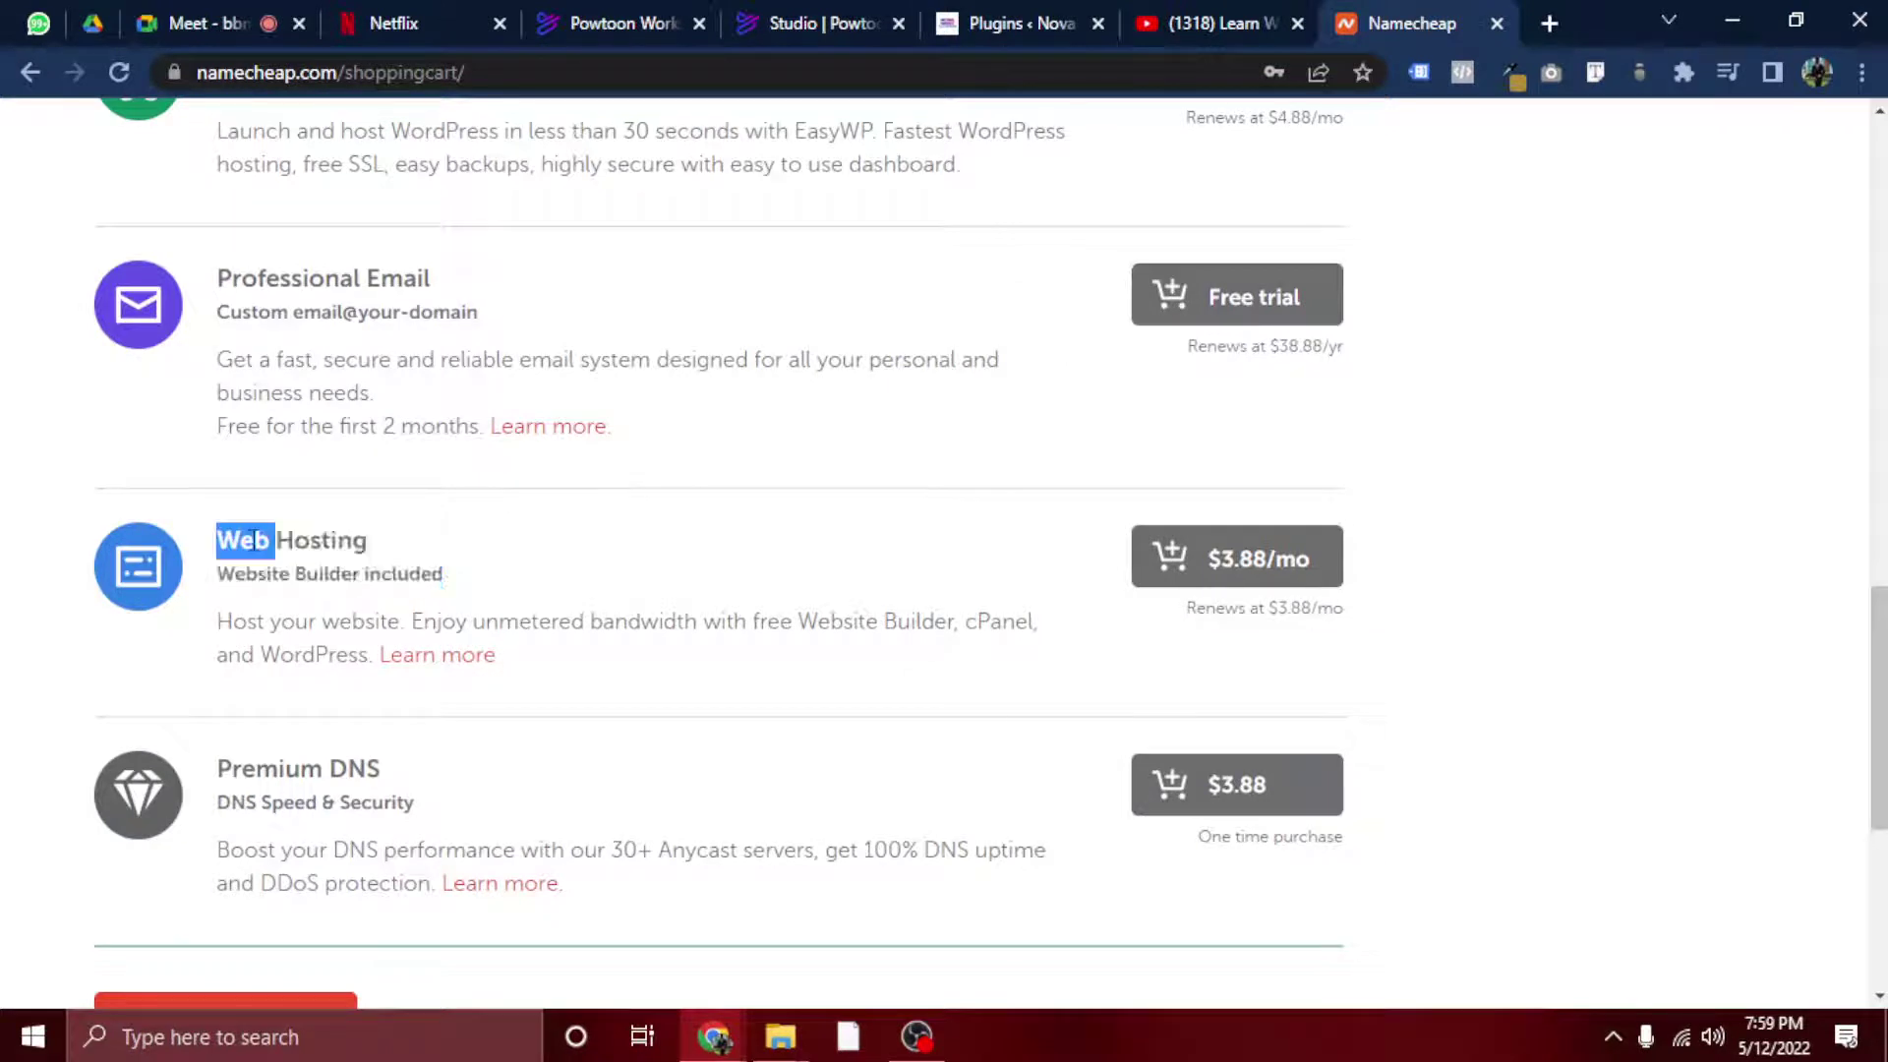
drag(482, 588, 192, 534)
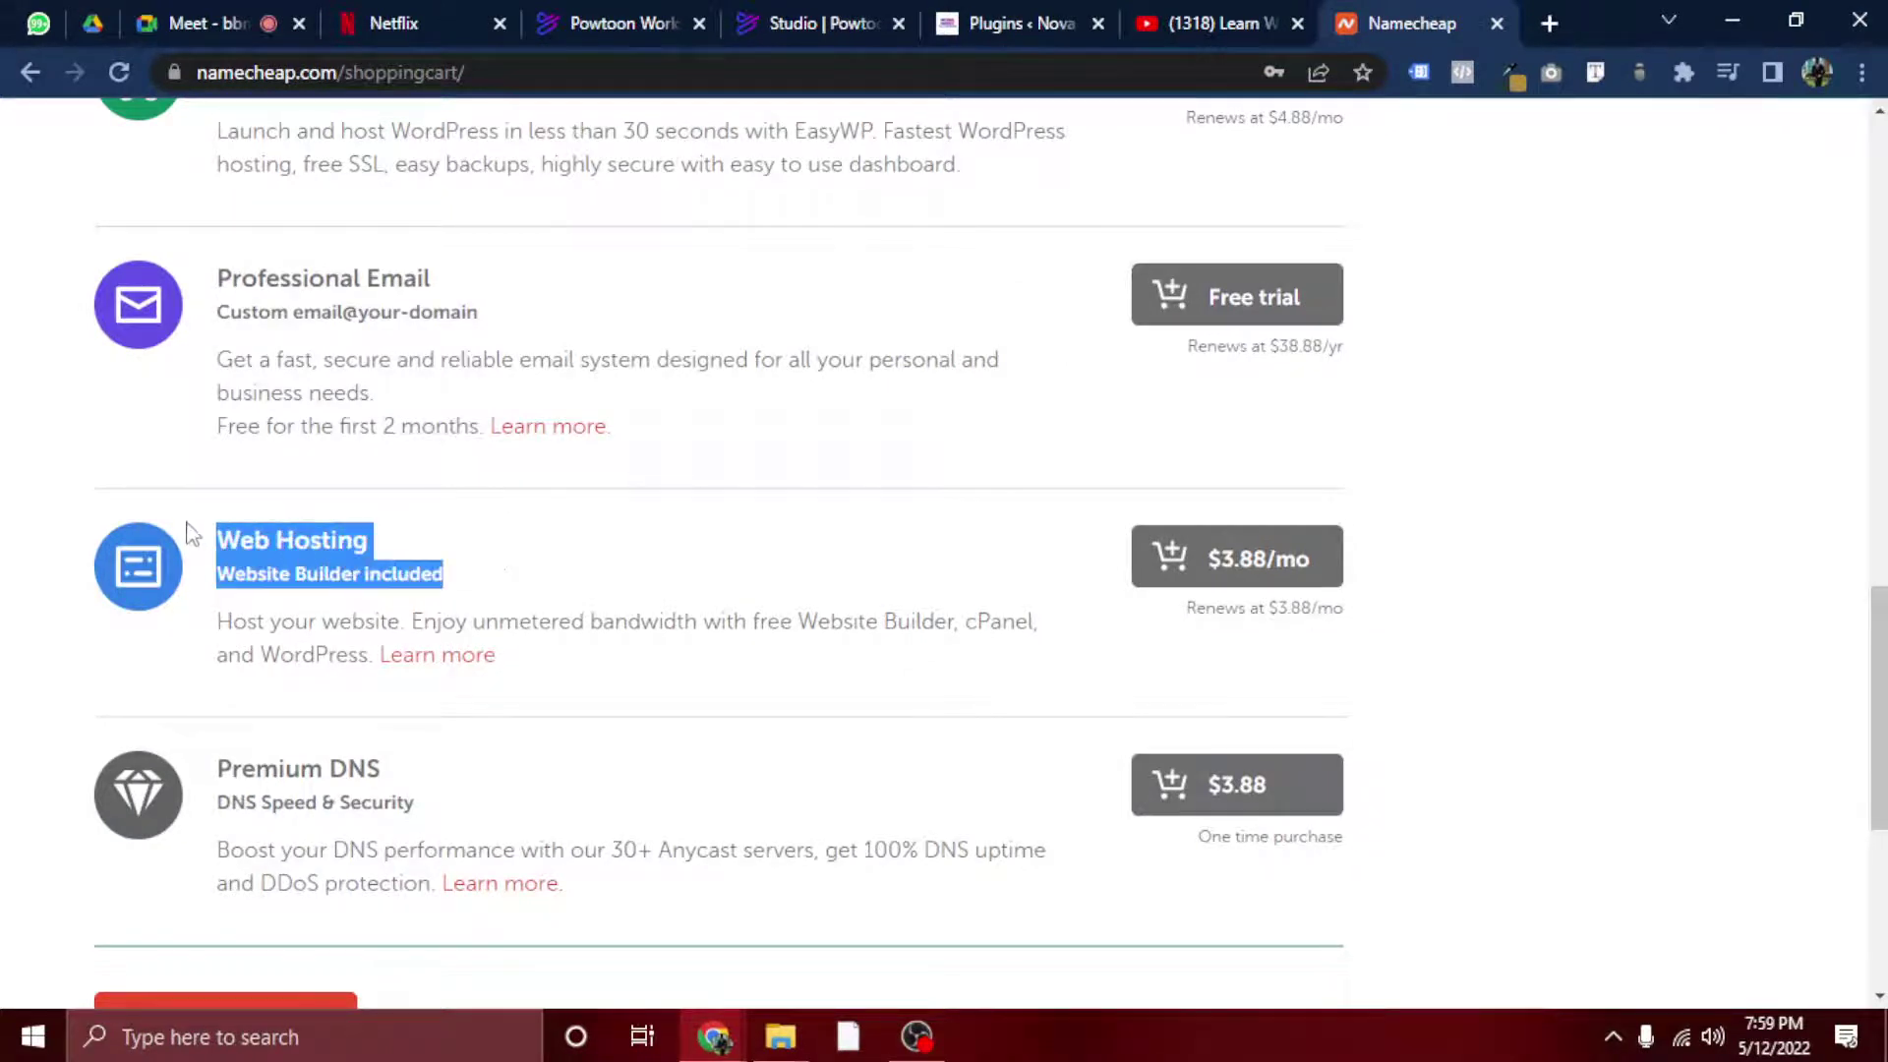
click(1176, 579)
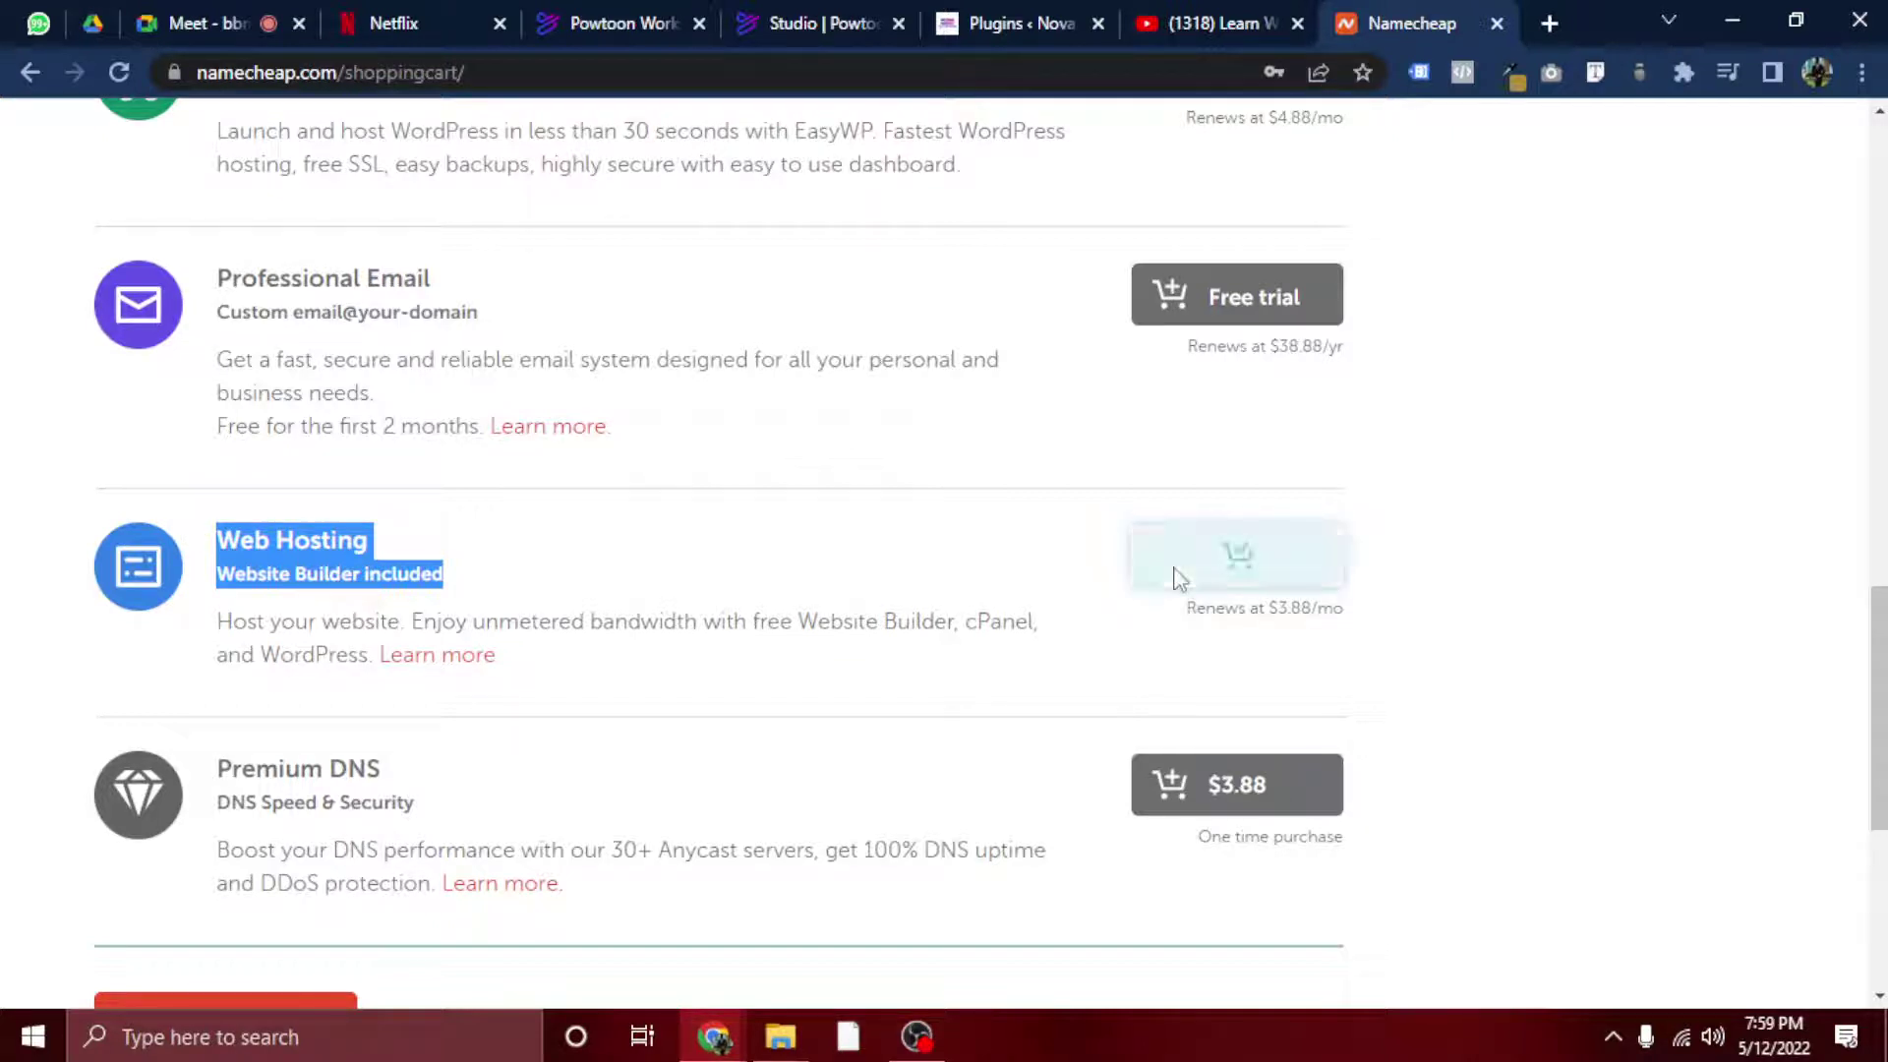
scroll(1176, 579, down, 4)
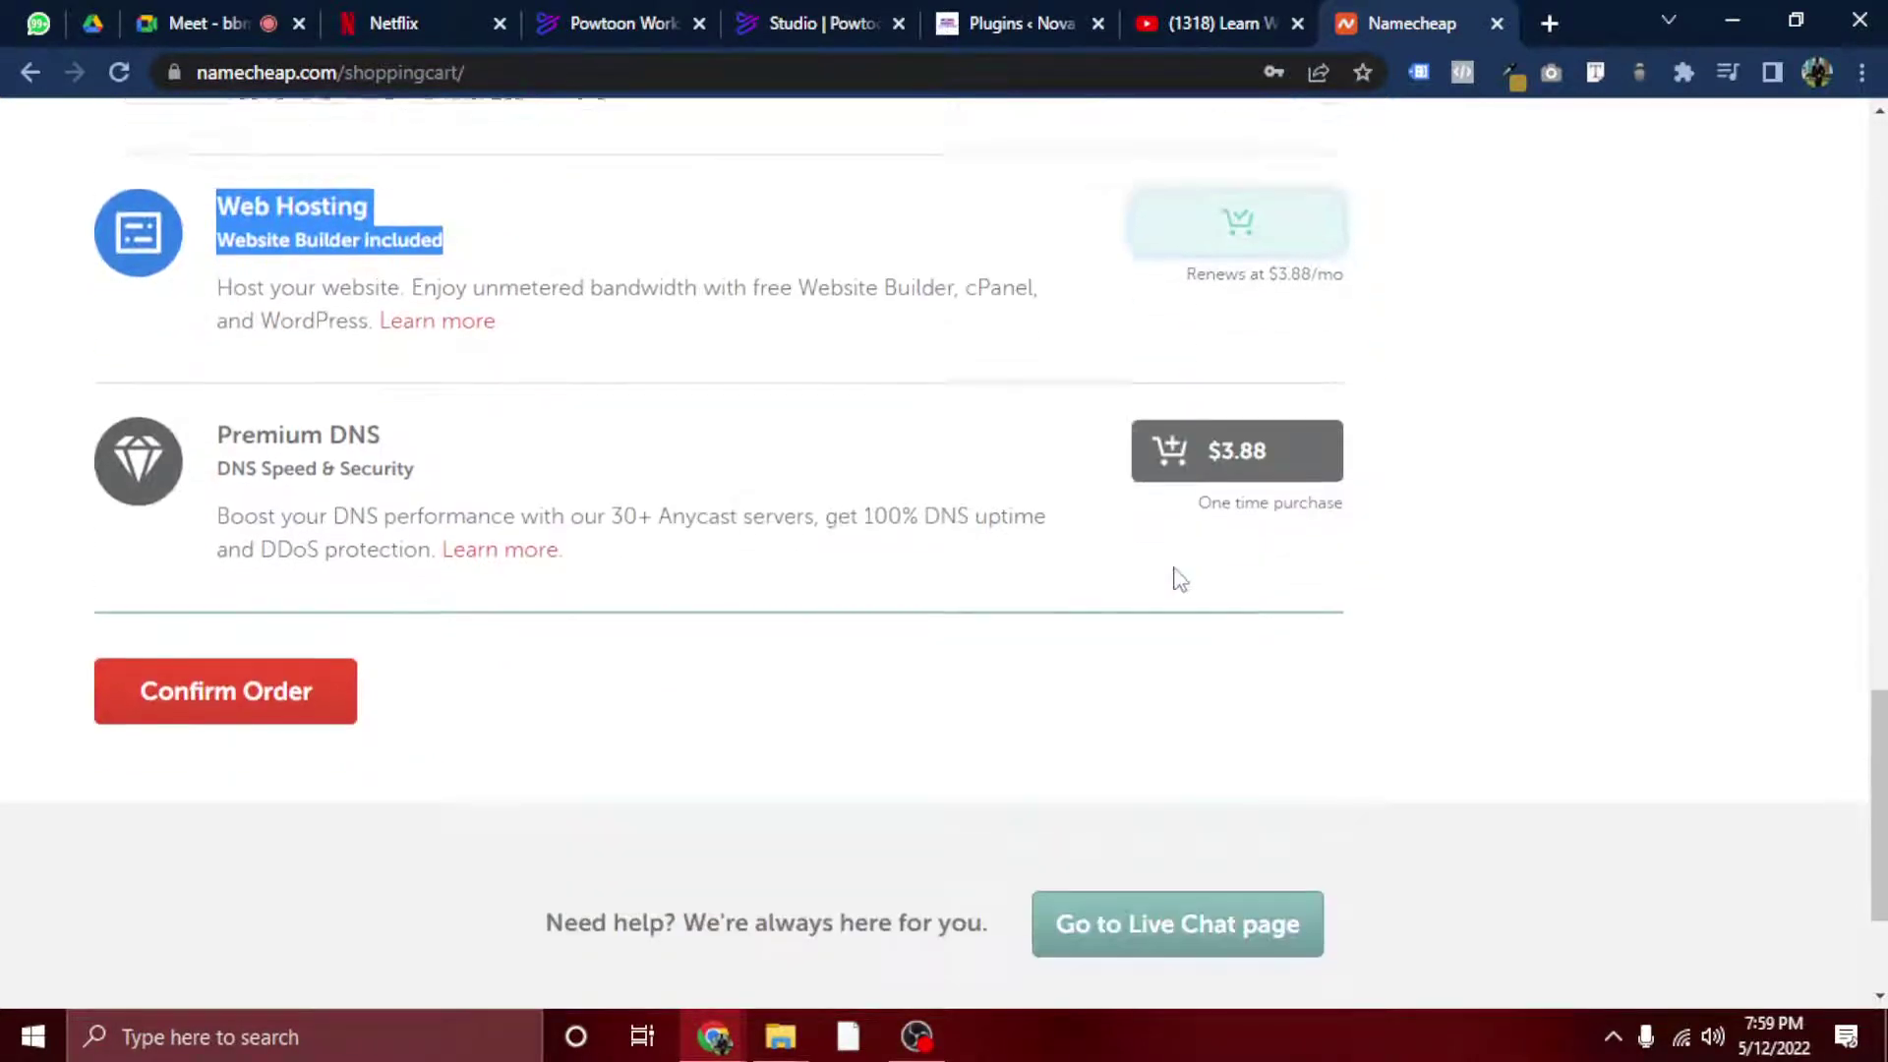
click(288, 649)
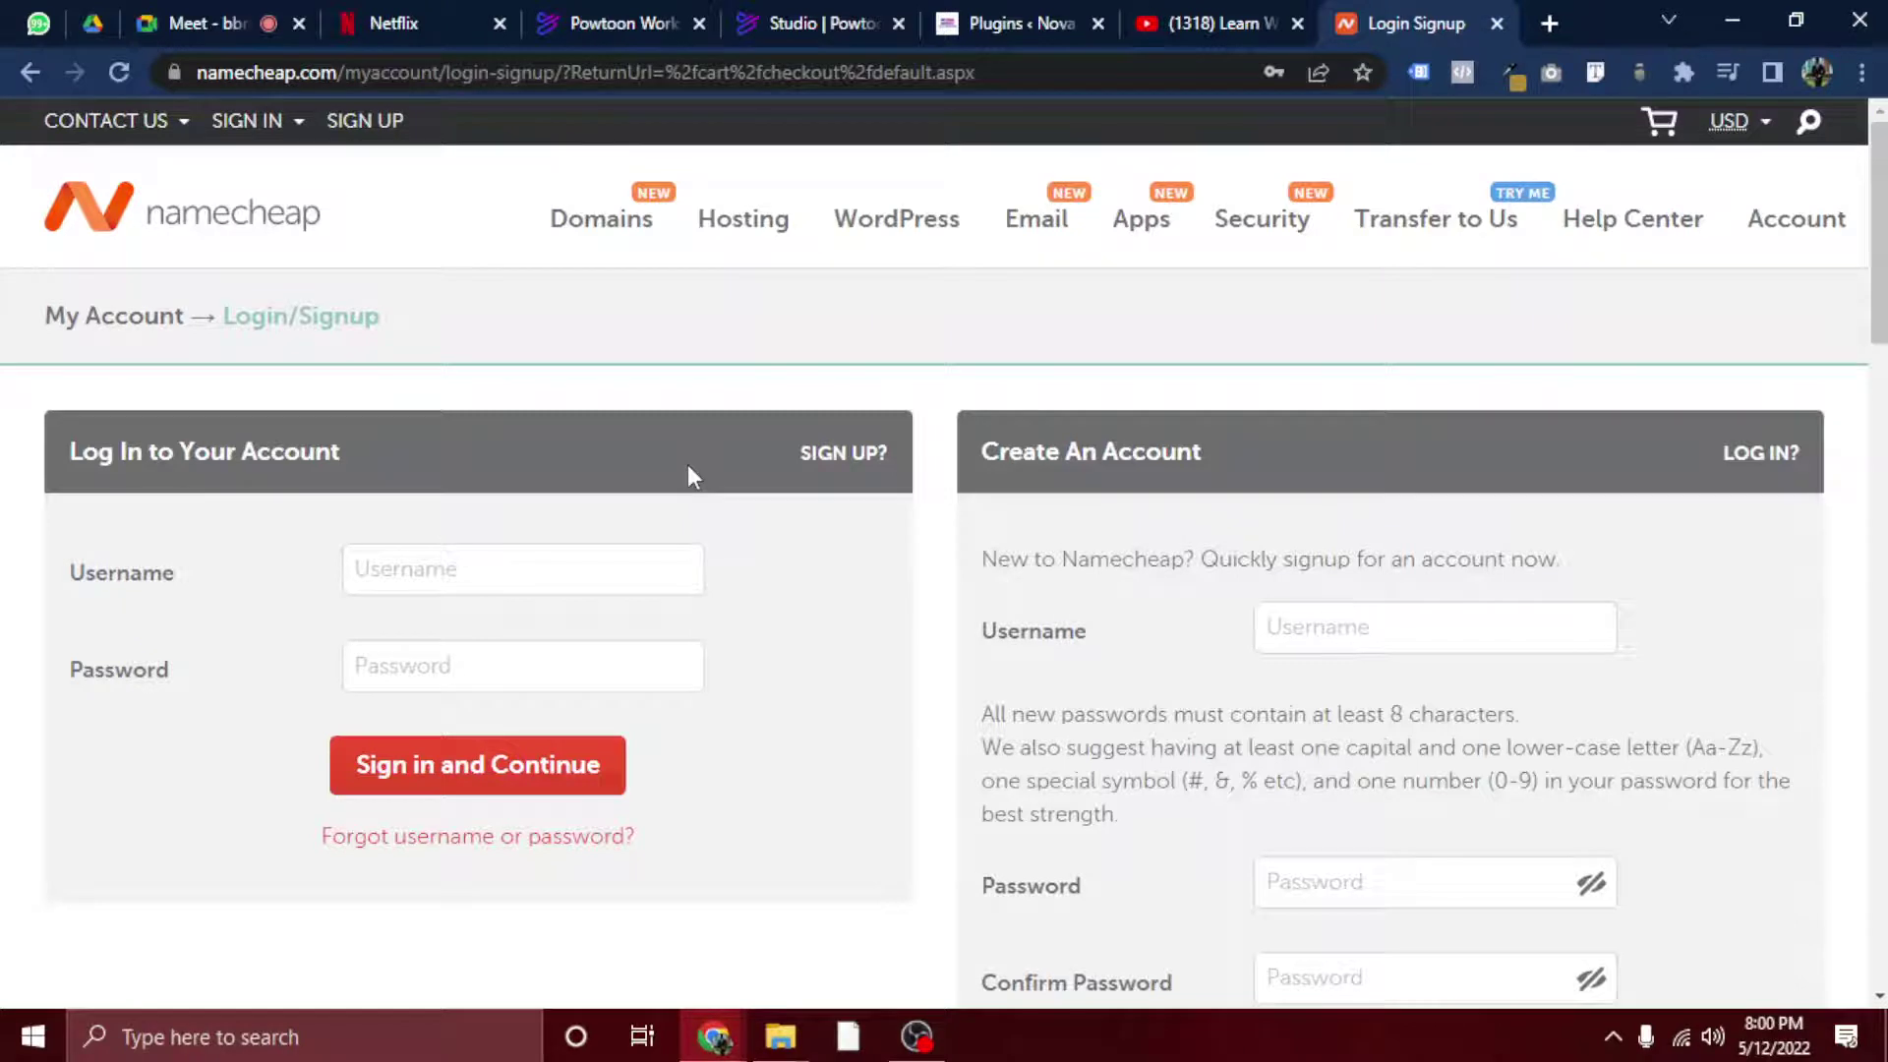
- Enter a username for the new account, correcting its typing and removing a stray space
click(477, 576)
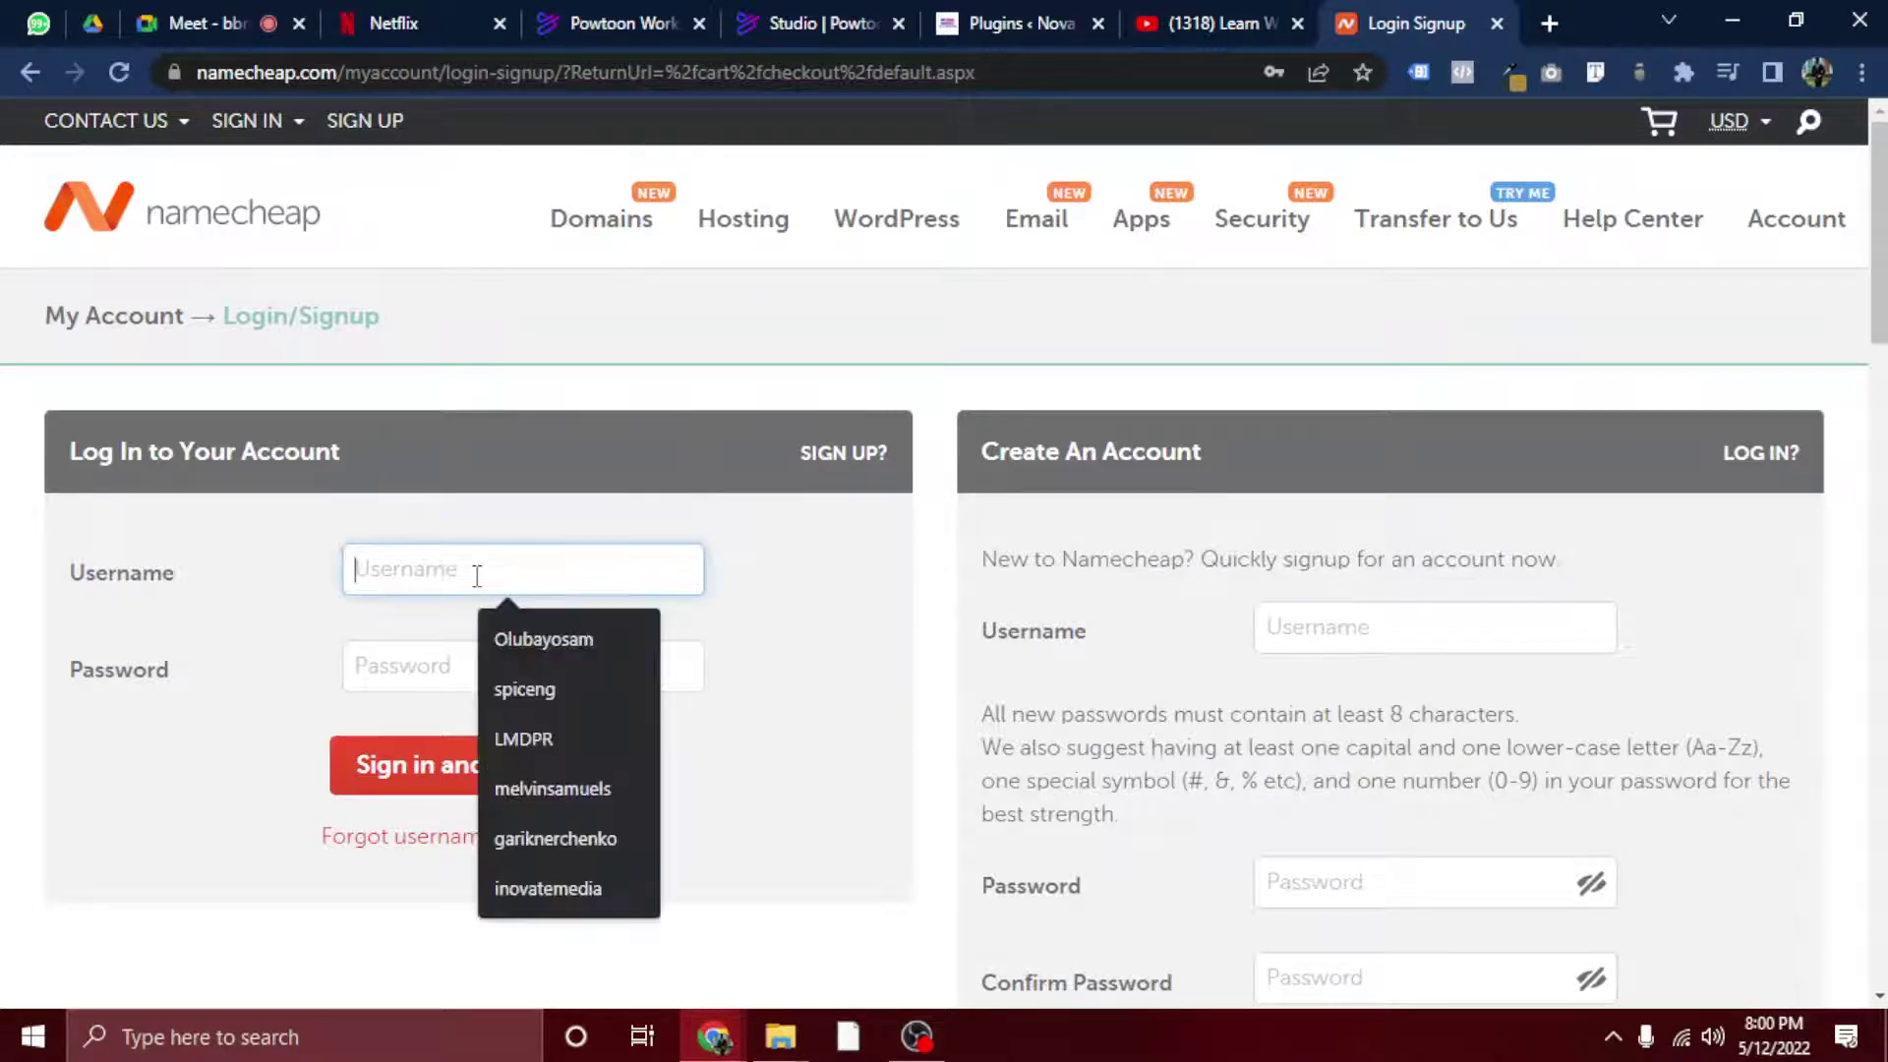
click(786, 566)
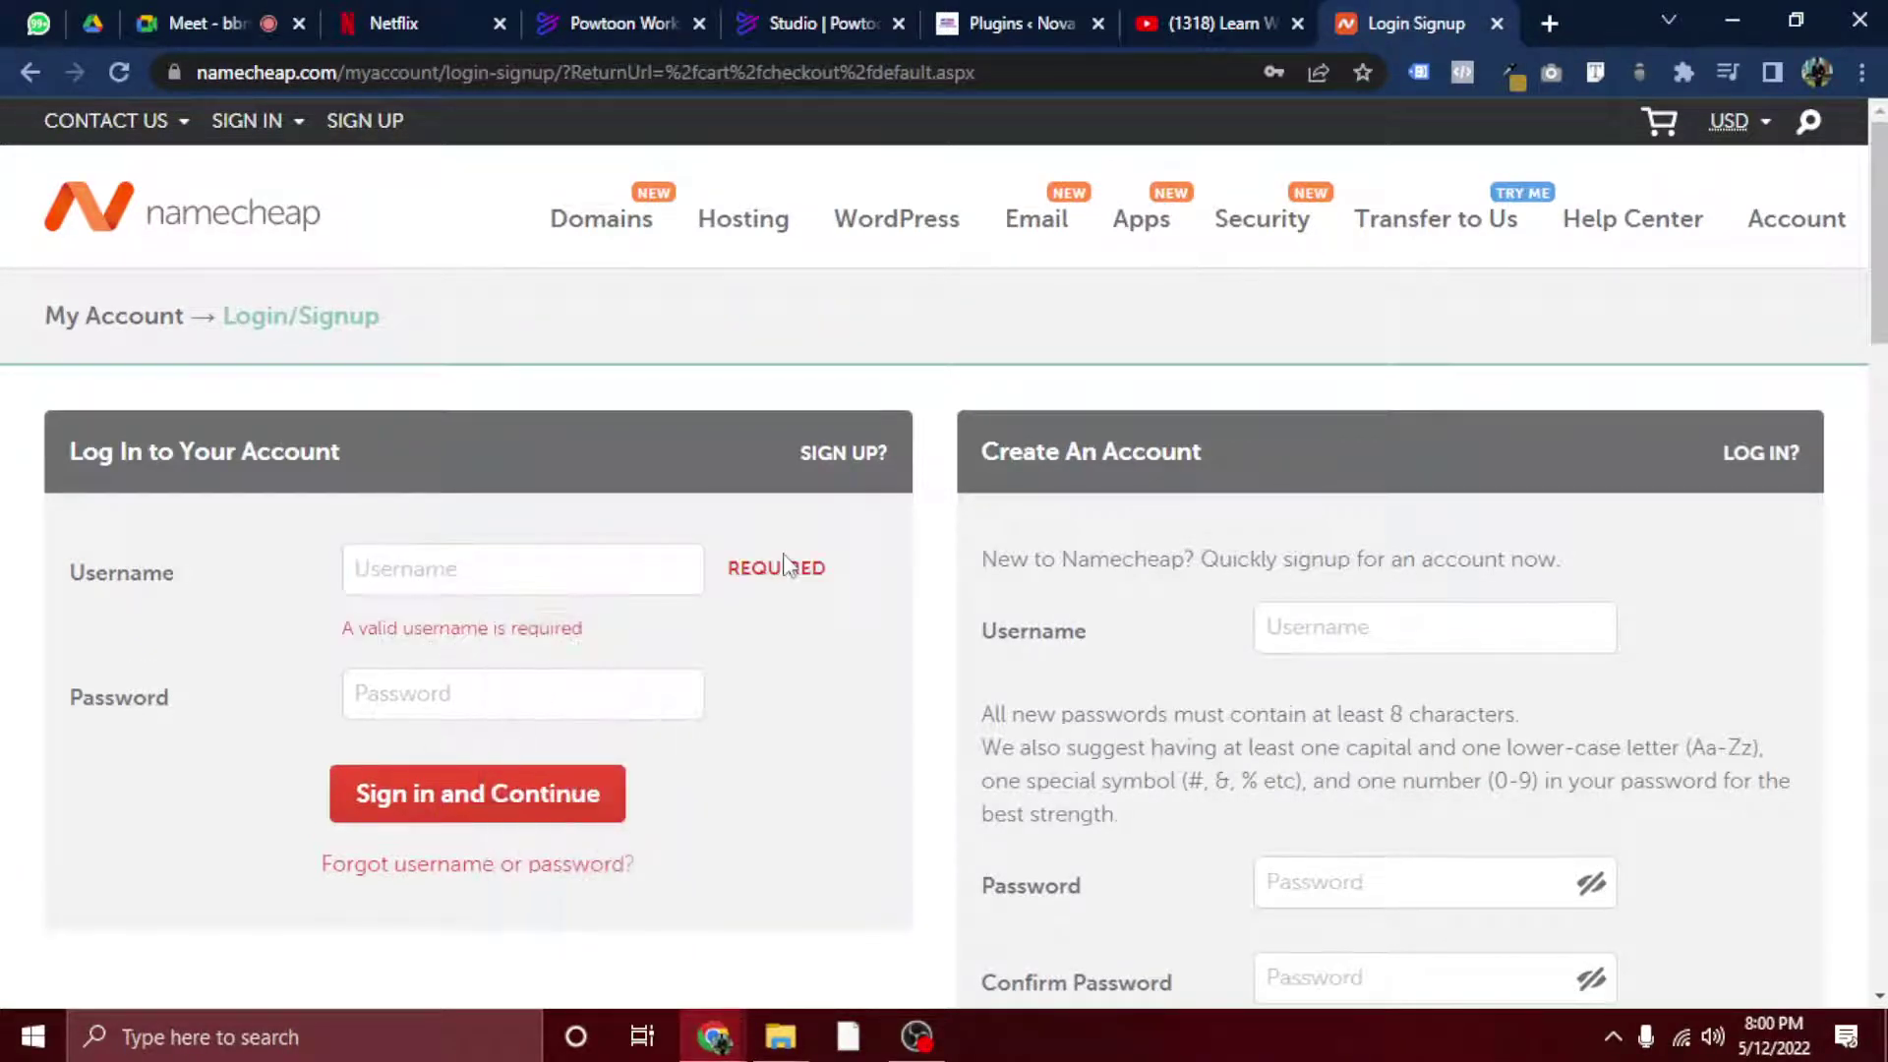
click(1382, 617)
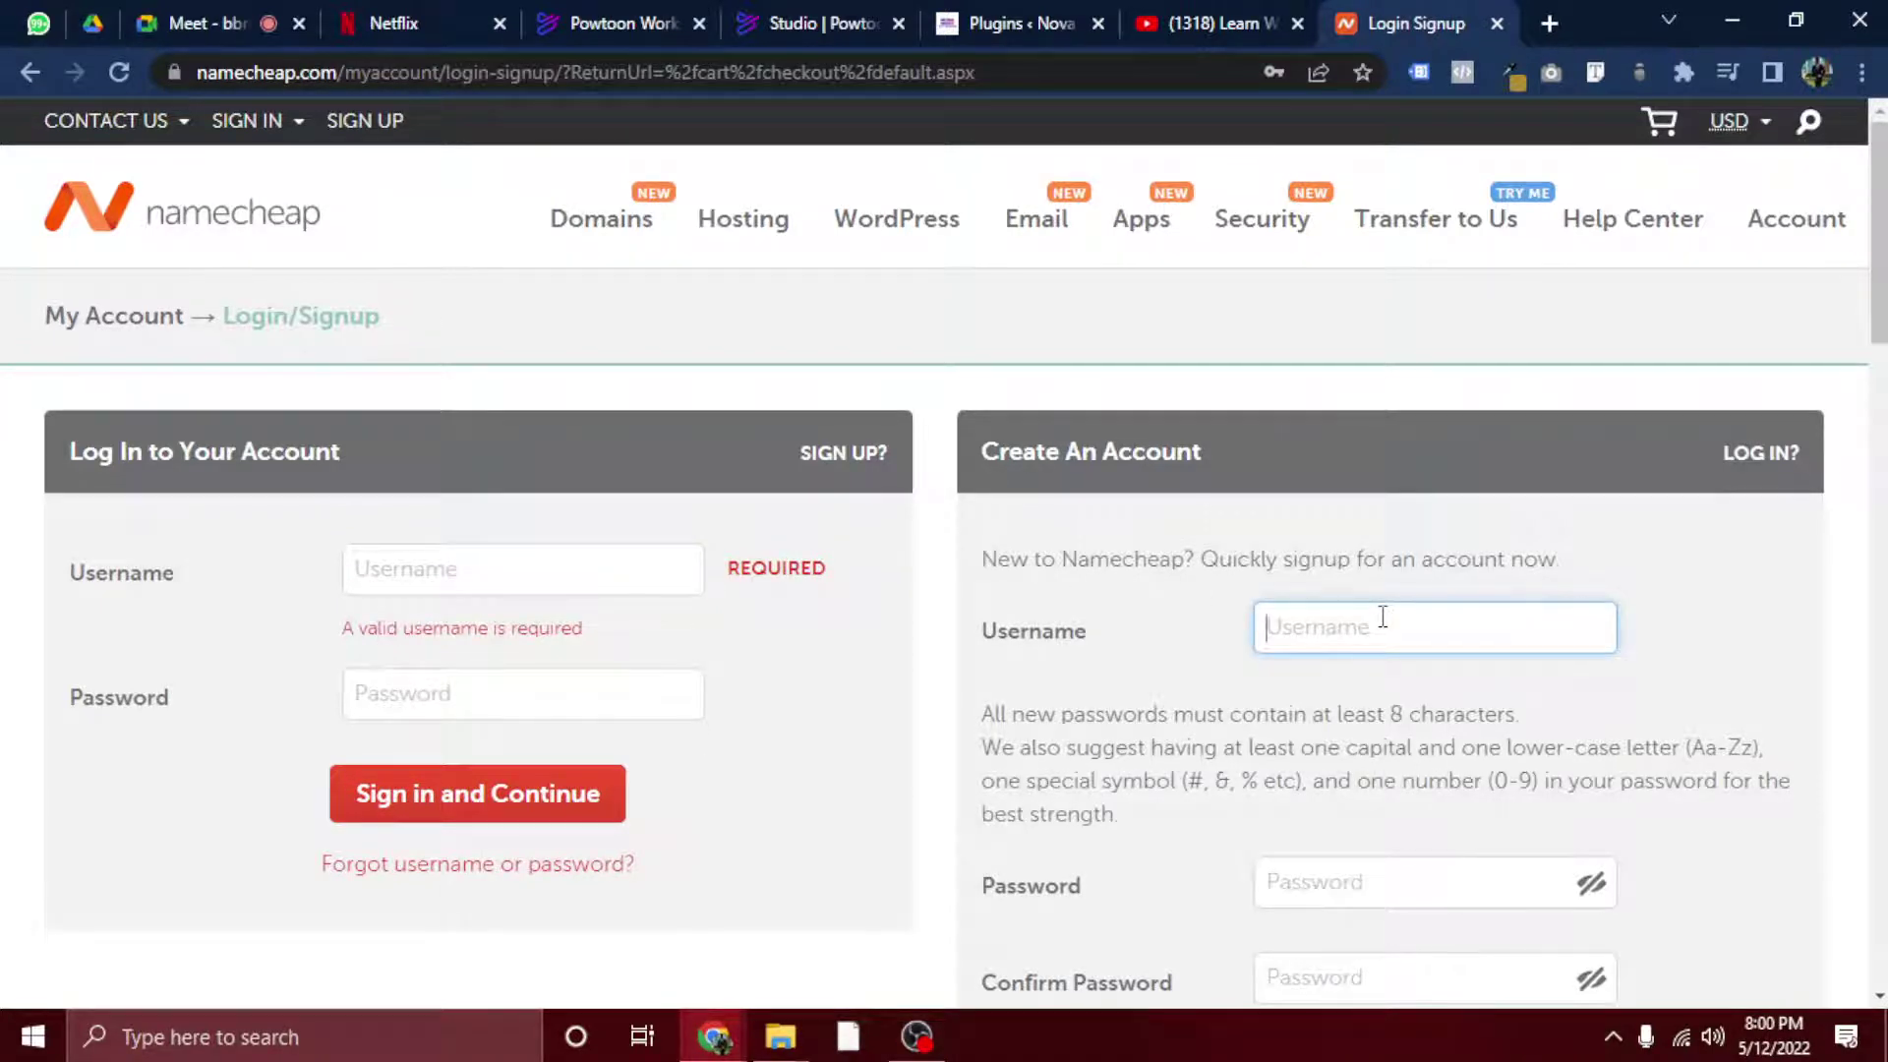
text(Ol)
key(BackSpace)
scroll(1377, 616, down, 3)
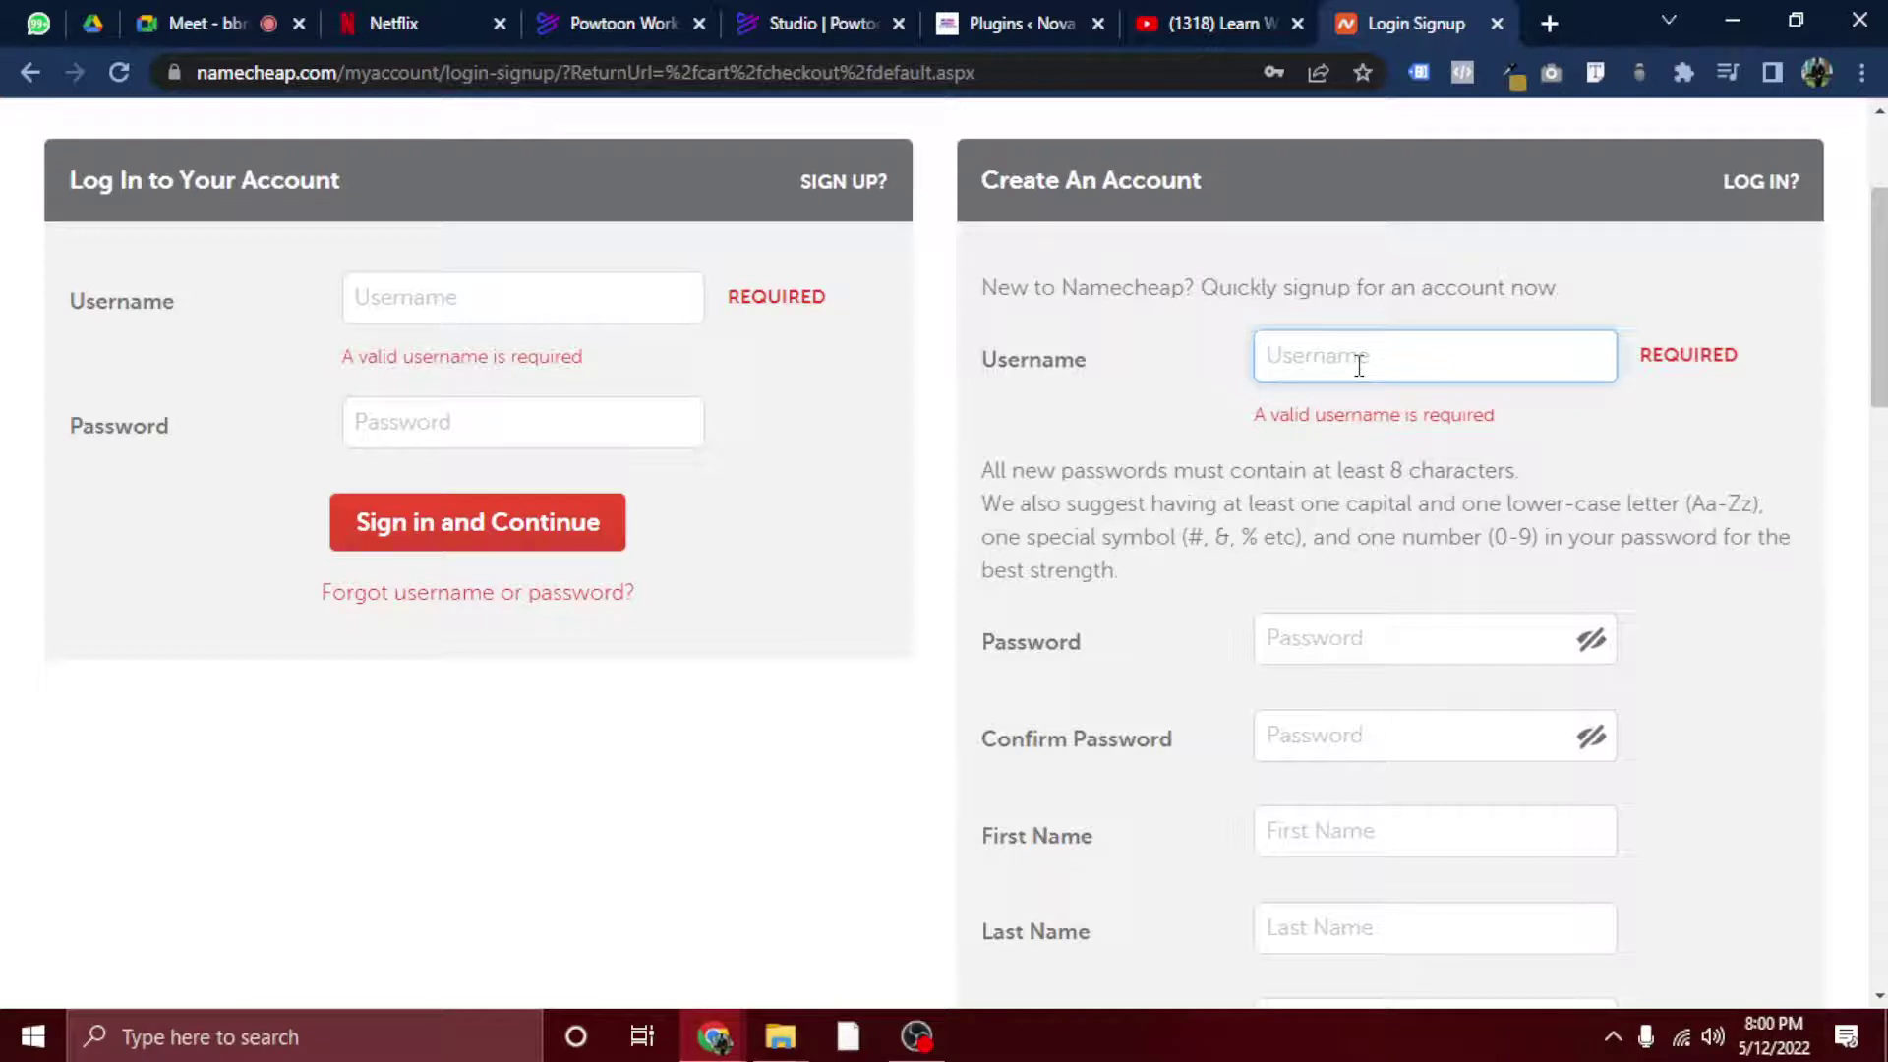
text(Nova Learners)
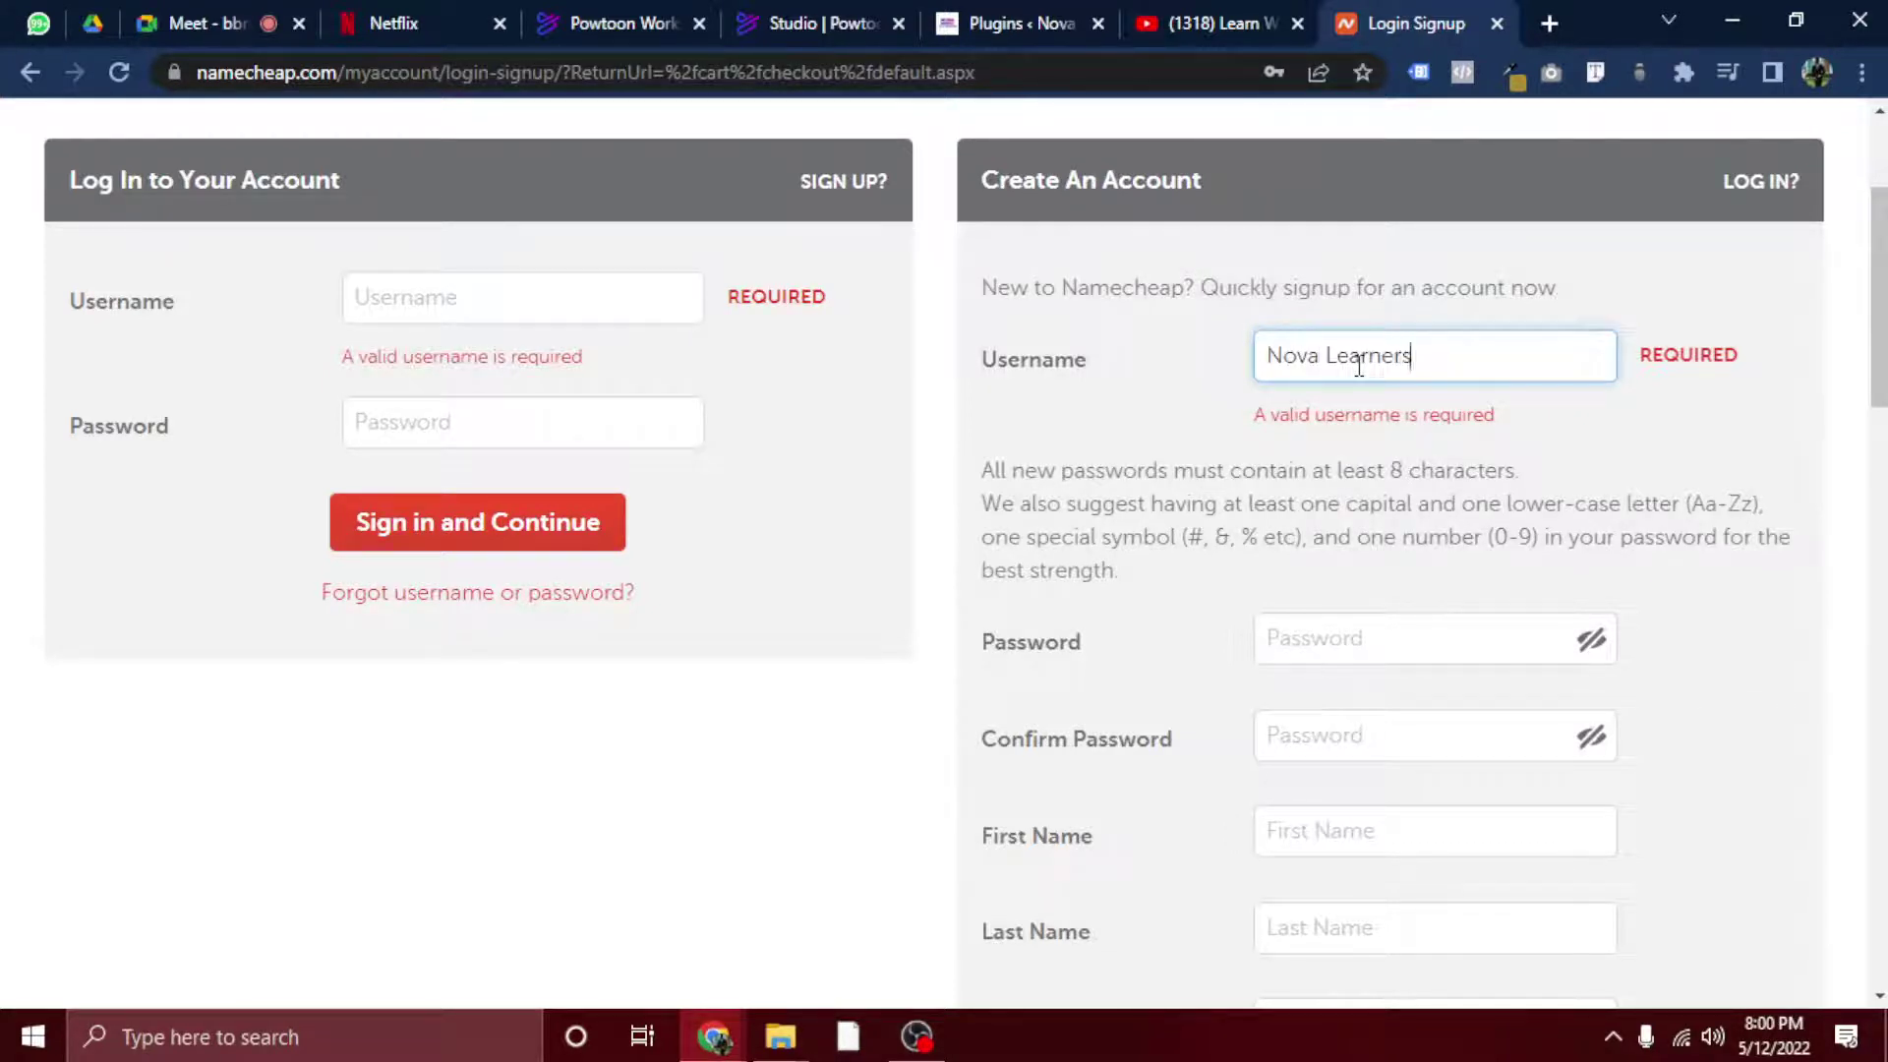
key(Tab)
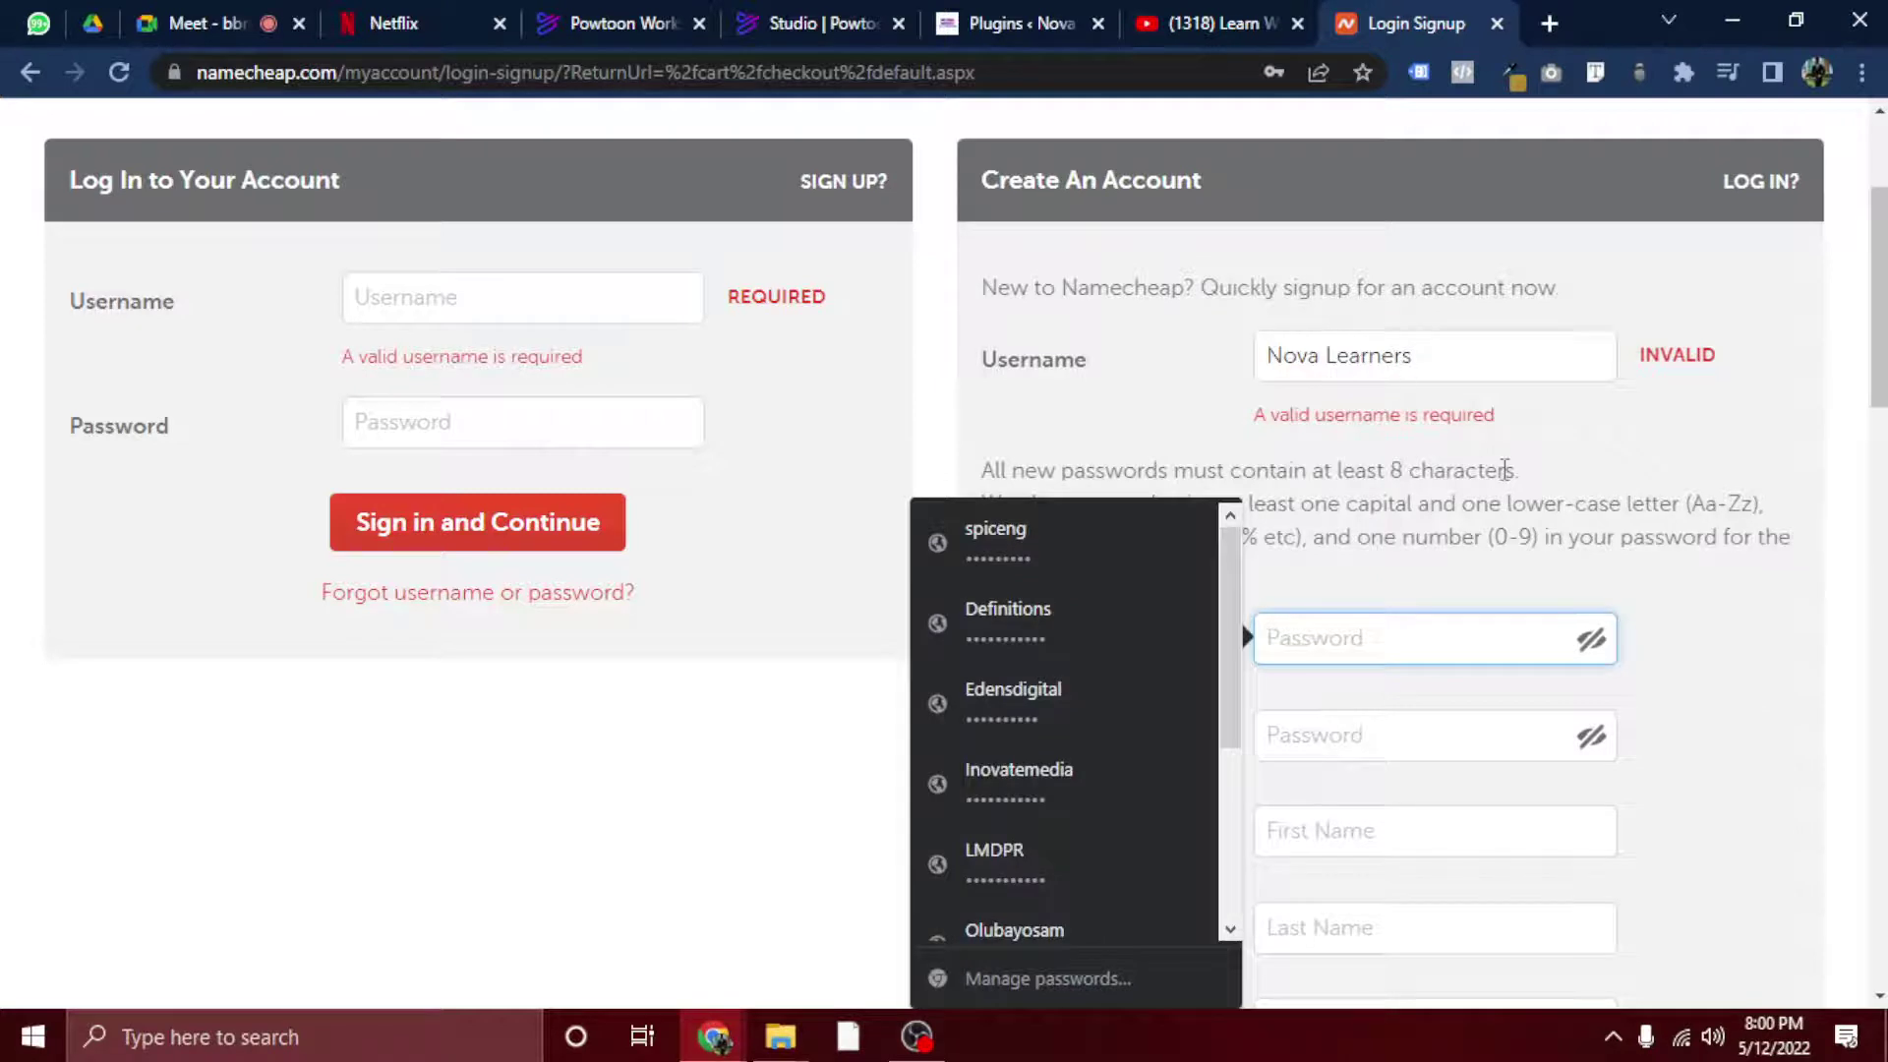
click(1443, 365)
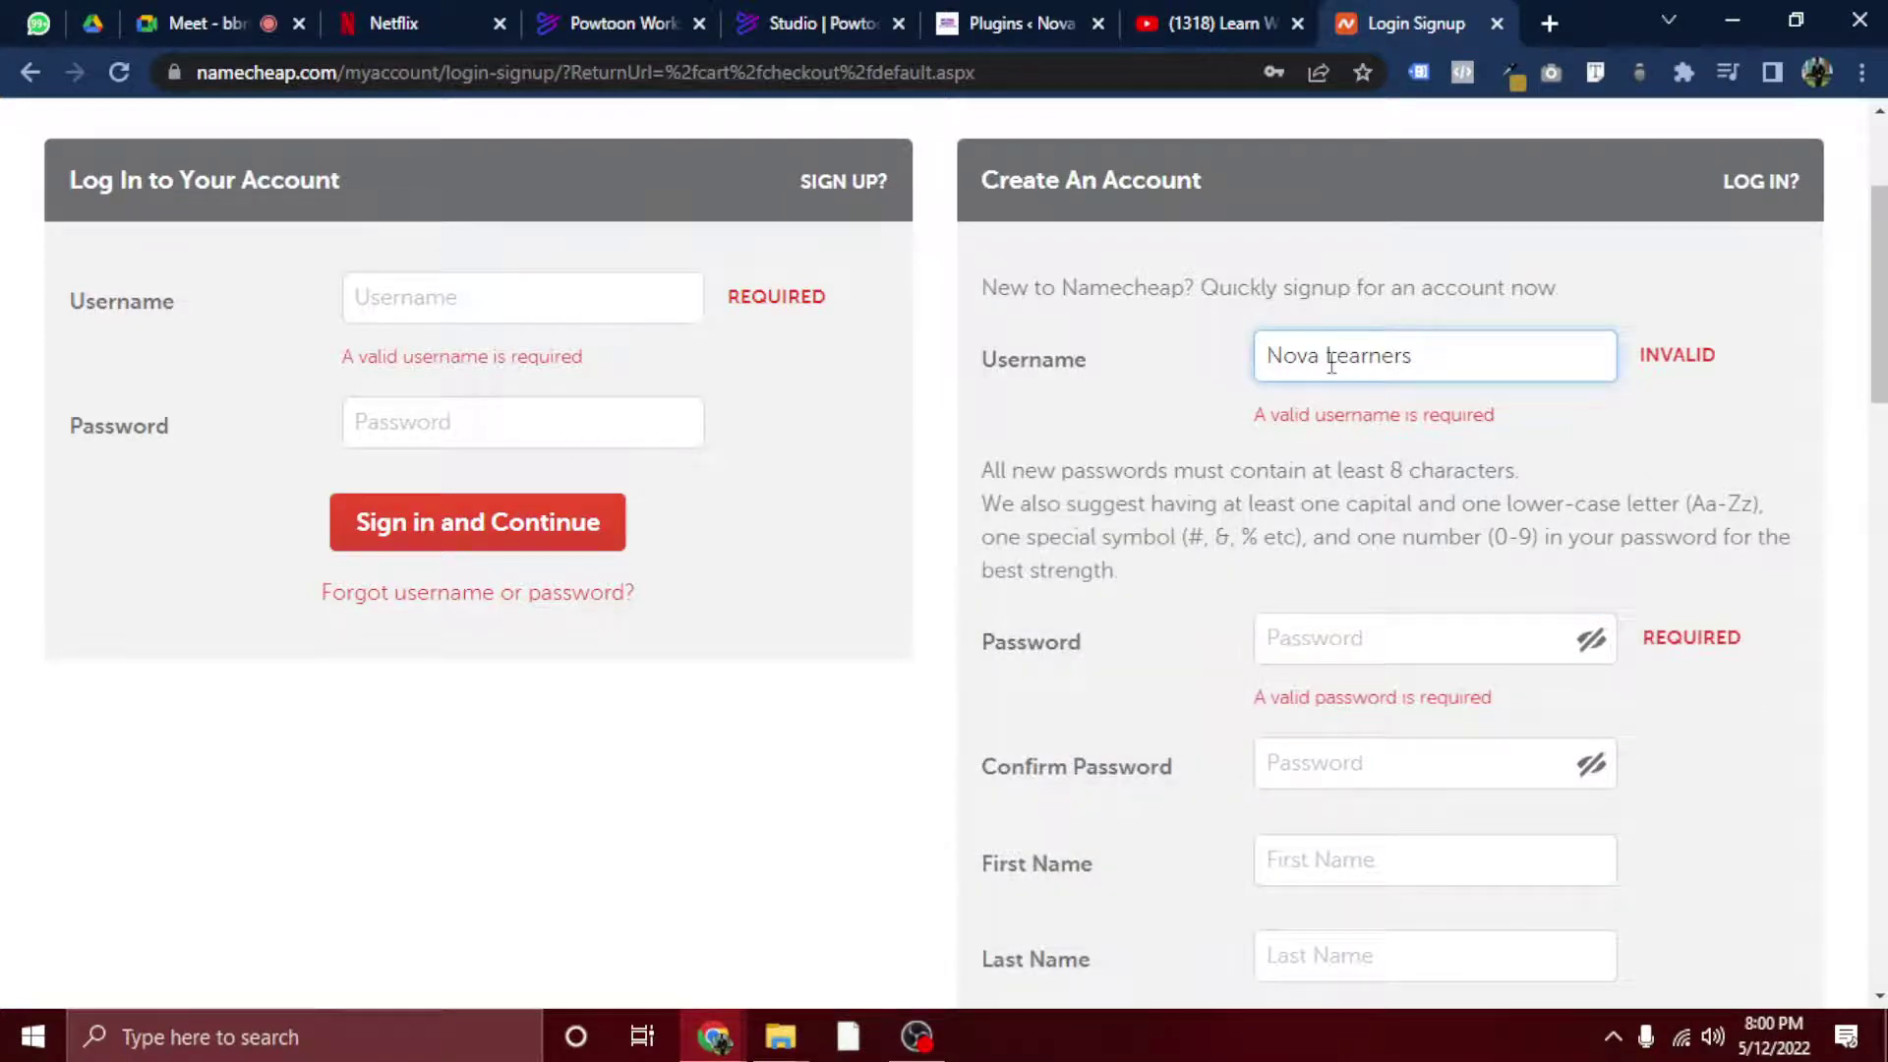
key(BackSpace)
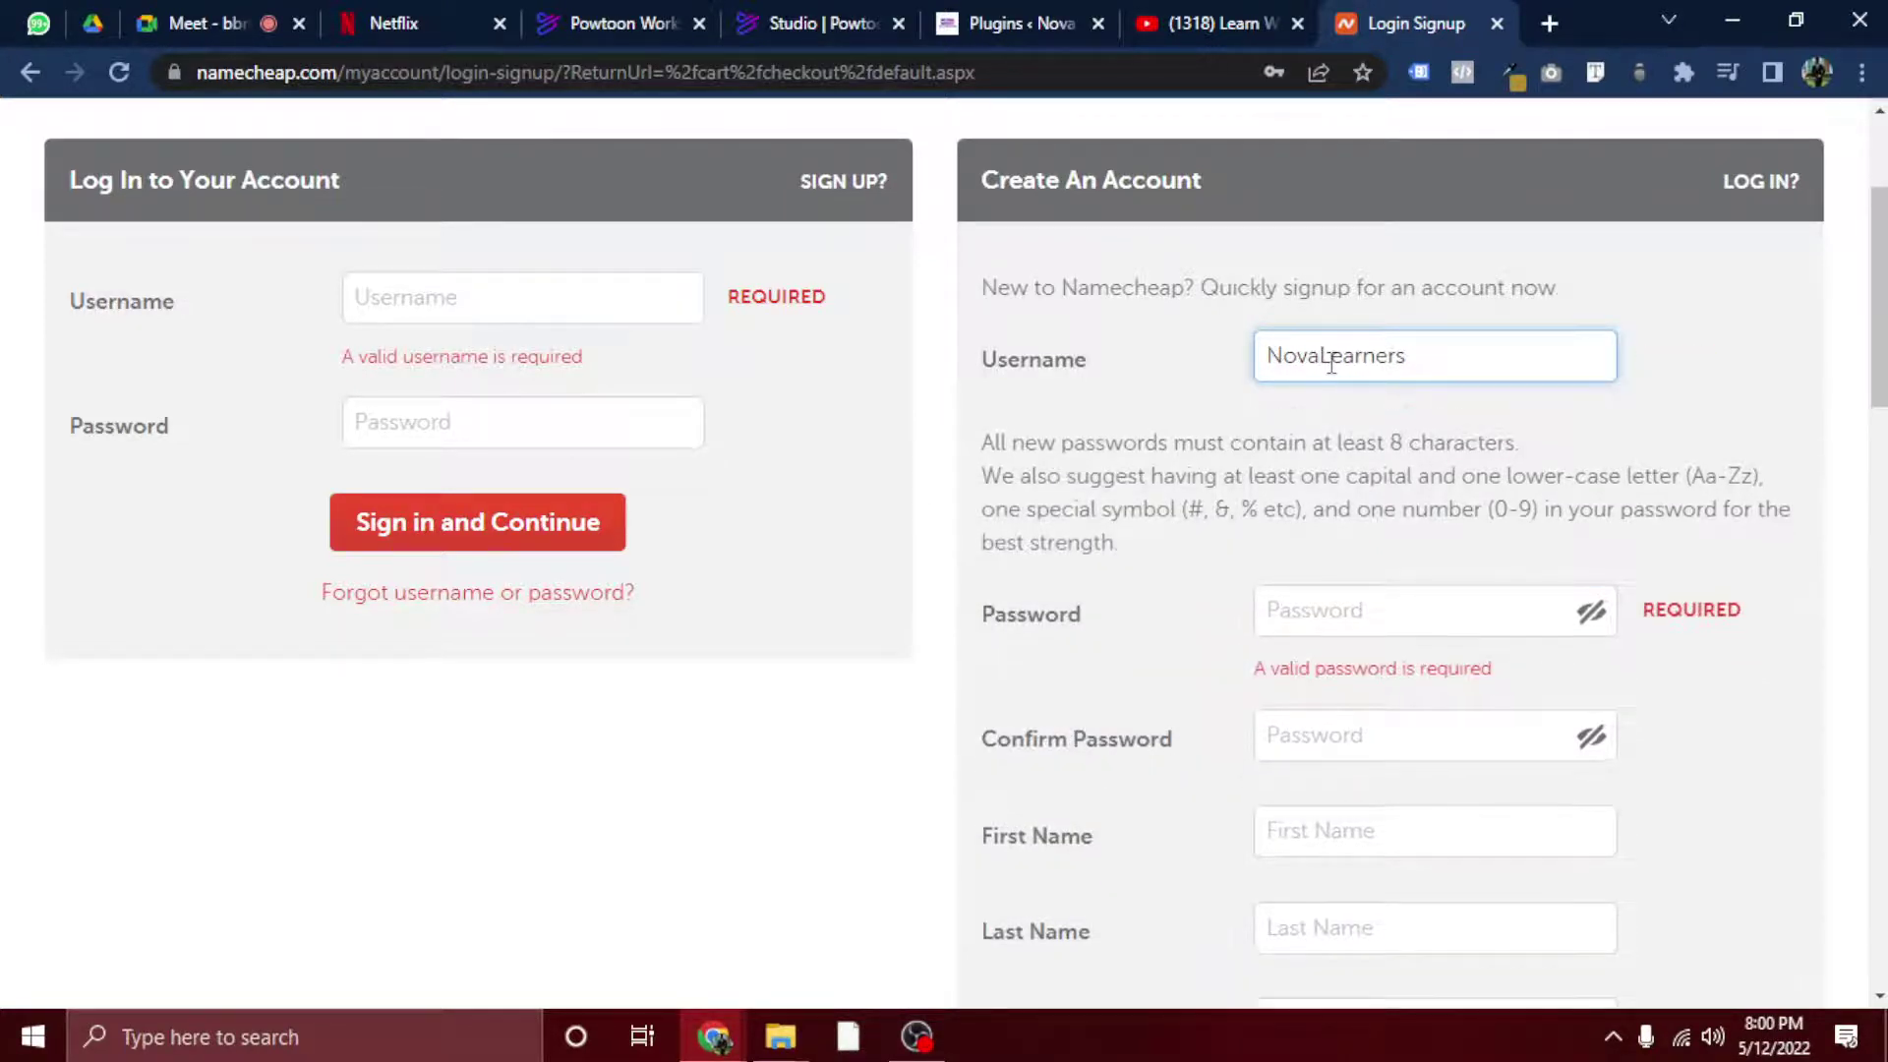
- Enter the new account's password and its matching confirmation
click(1385, 611)
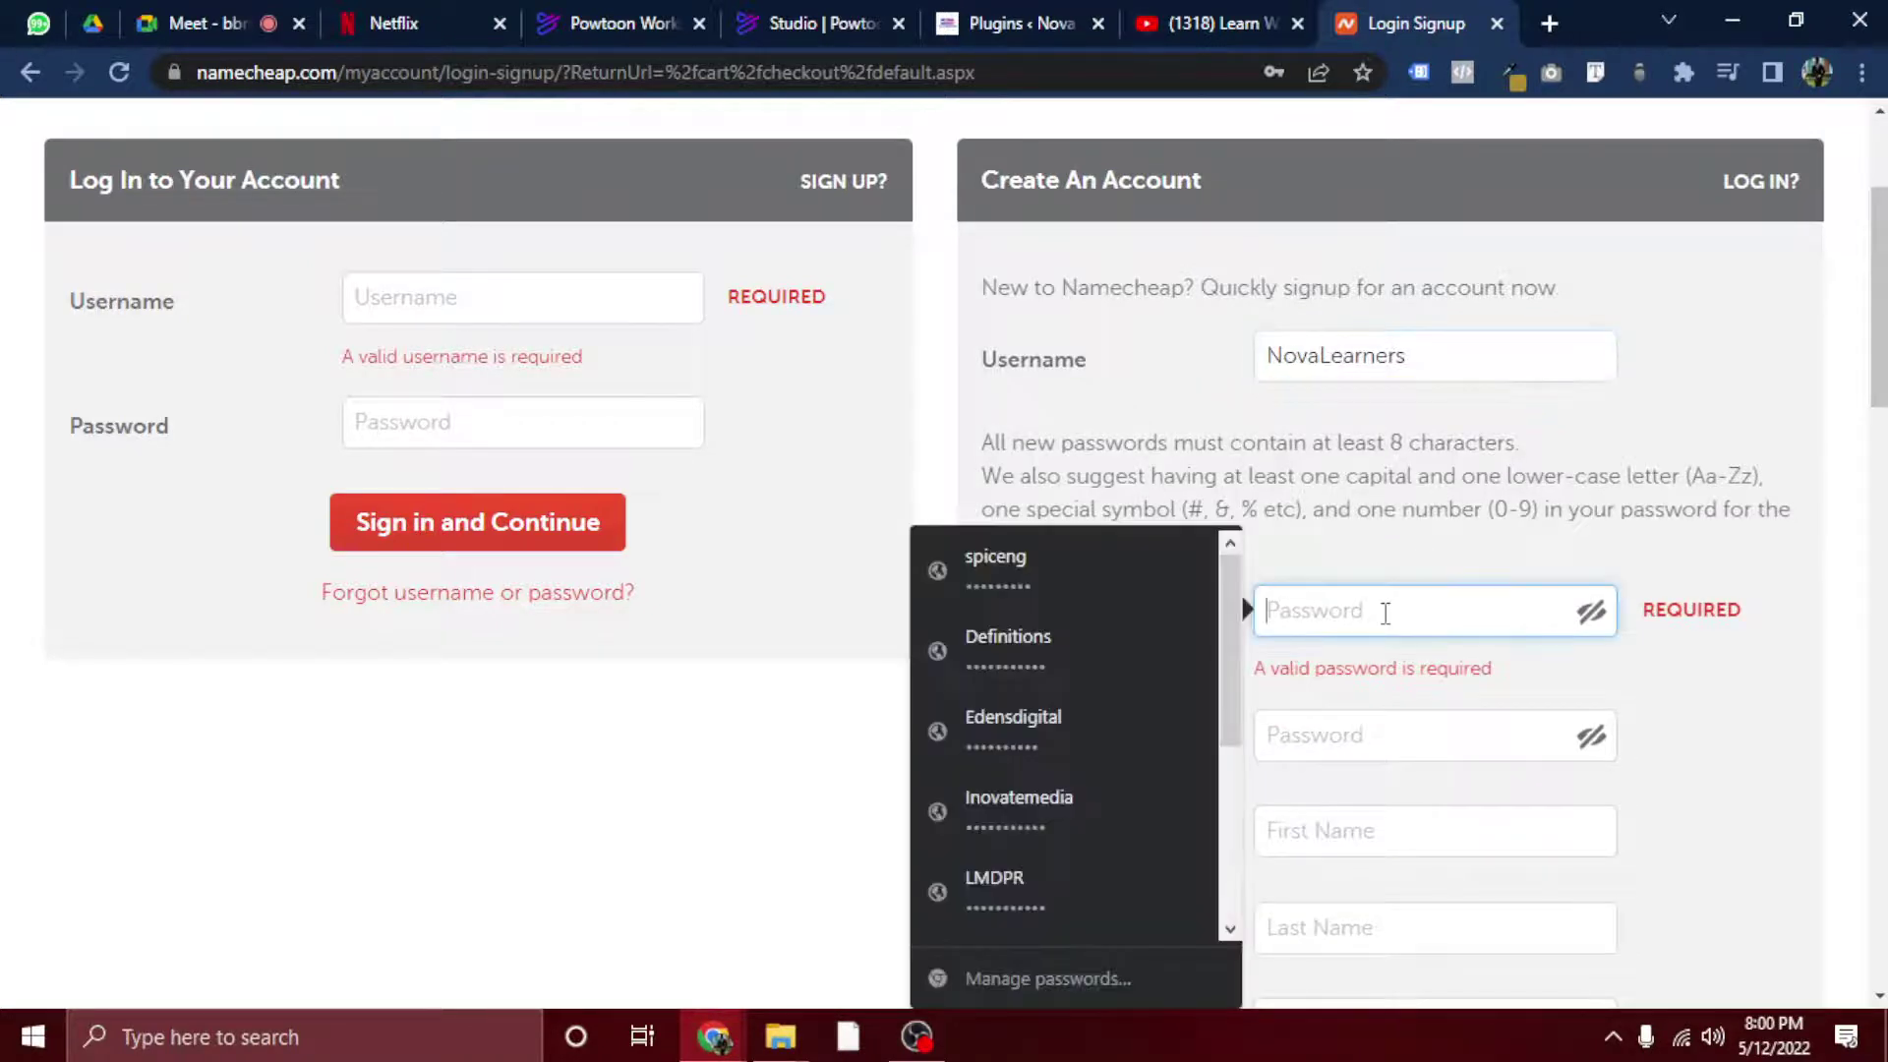
text(••••••••)
key(Tab)
text(•)
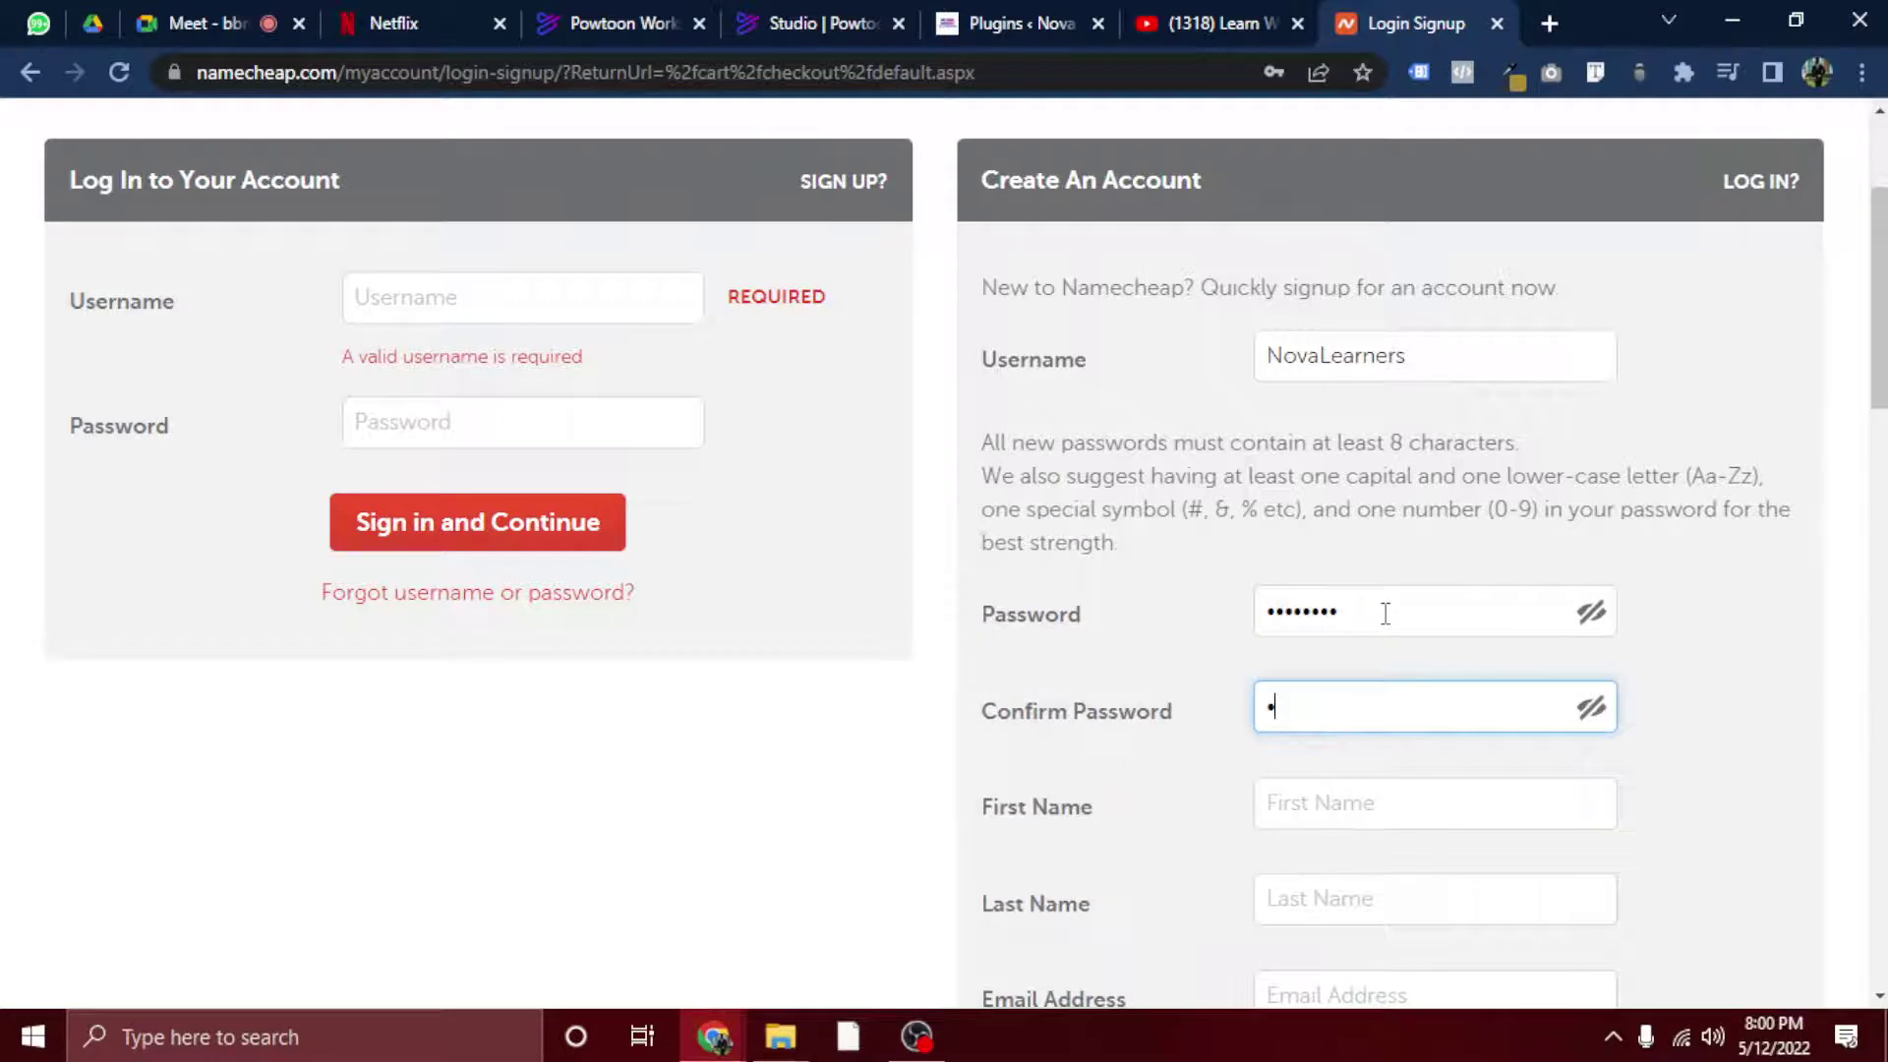
key(Tab)
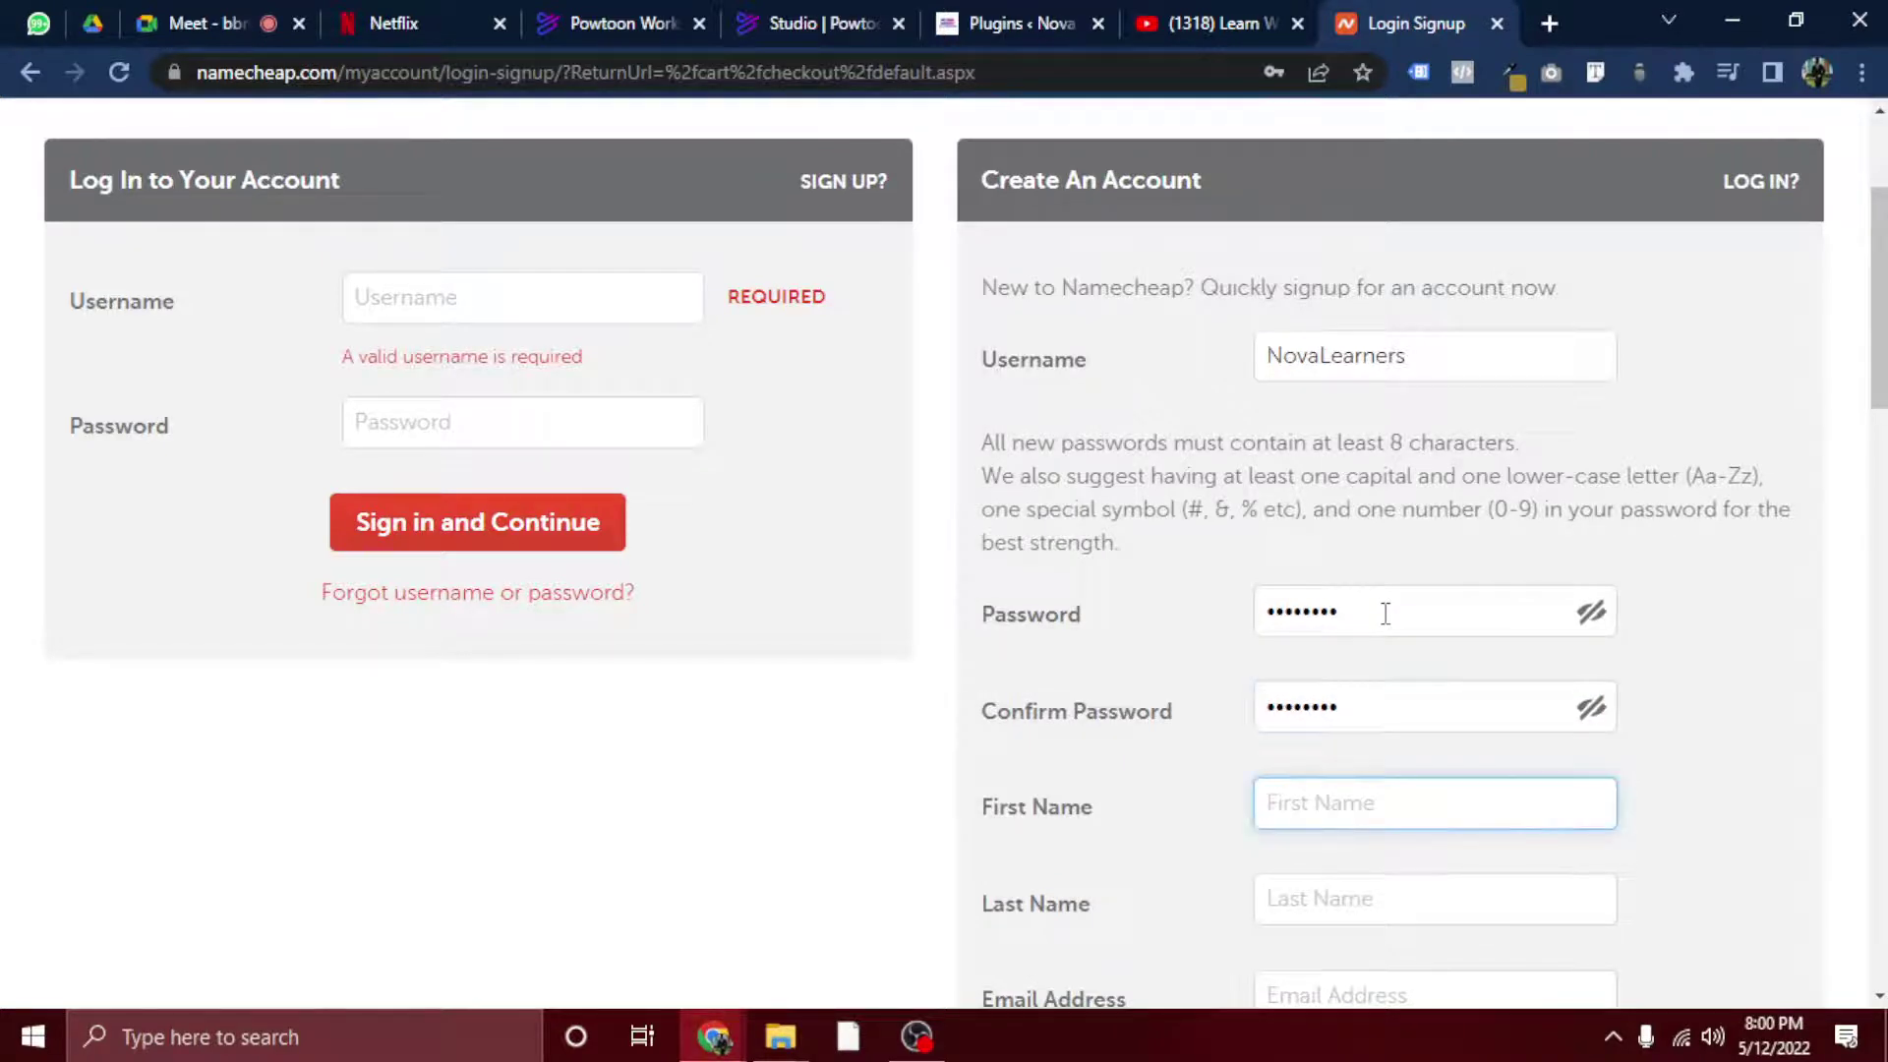
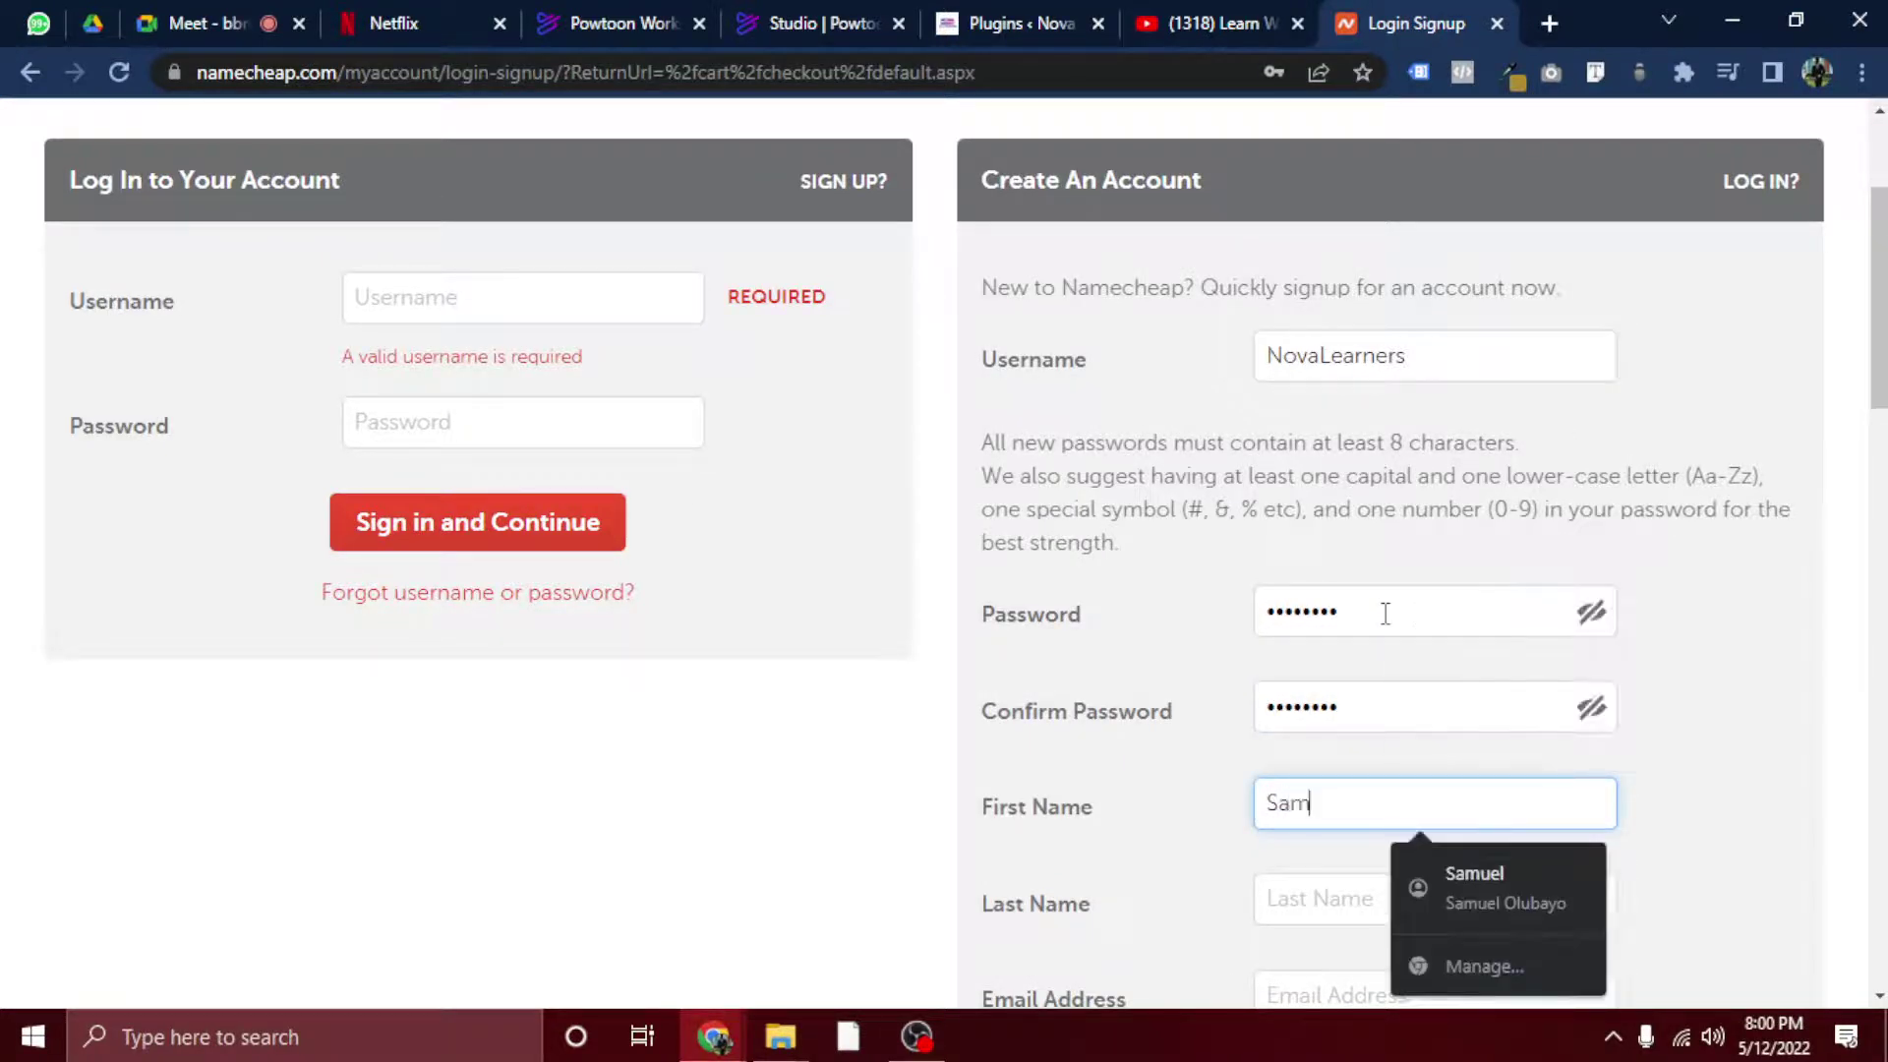
- Fill in the first name, last name and email address, then submit Create Account and Continue
key(Tab)
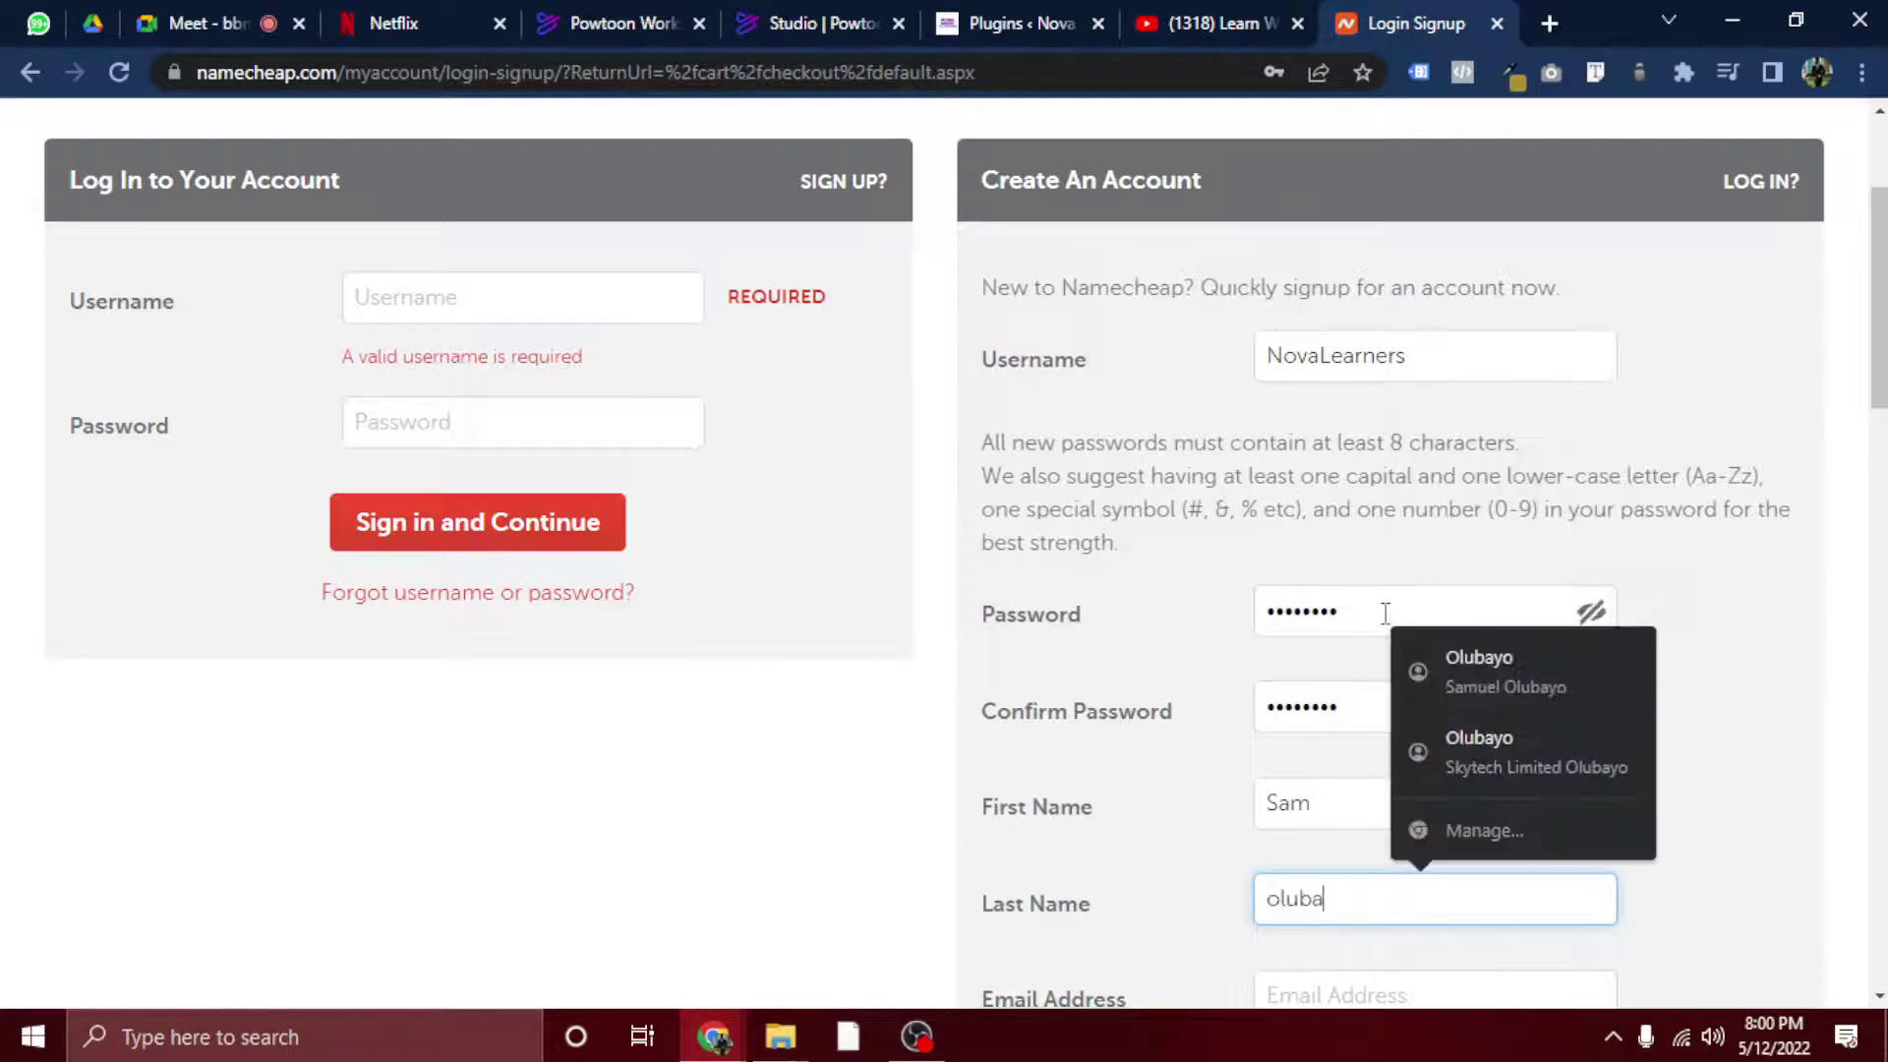
scroll(1384, 613, down, 4)
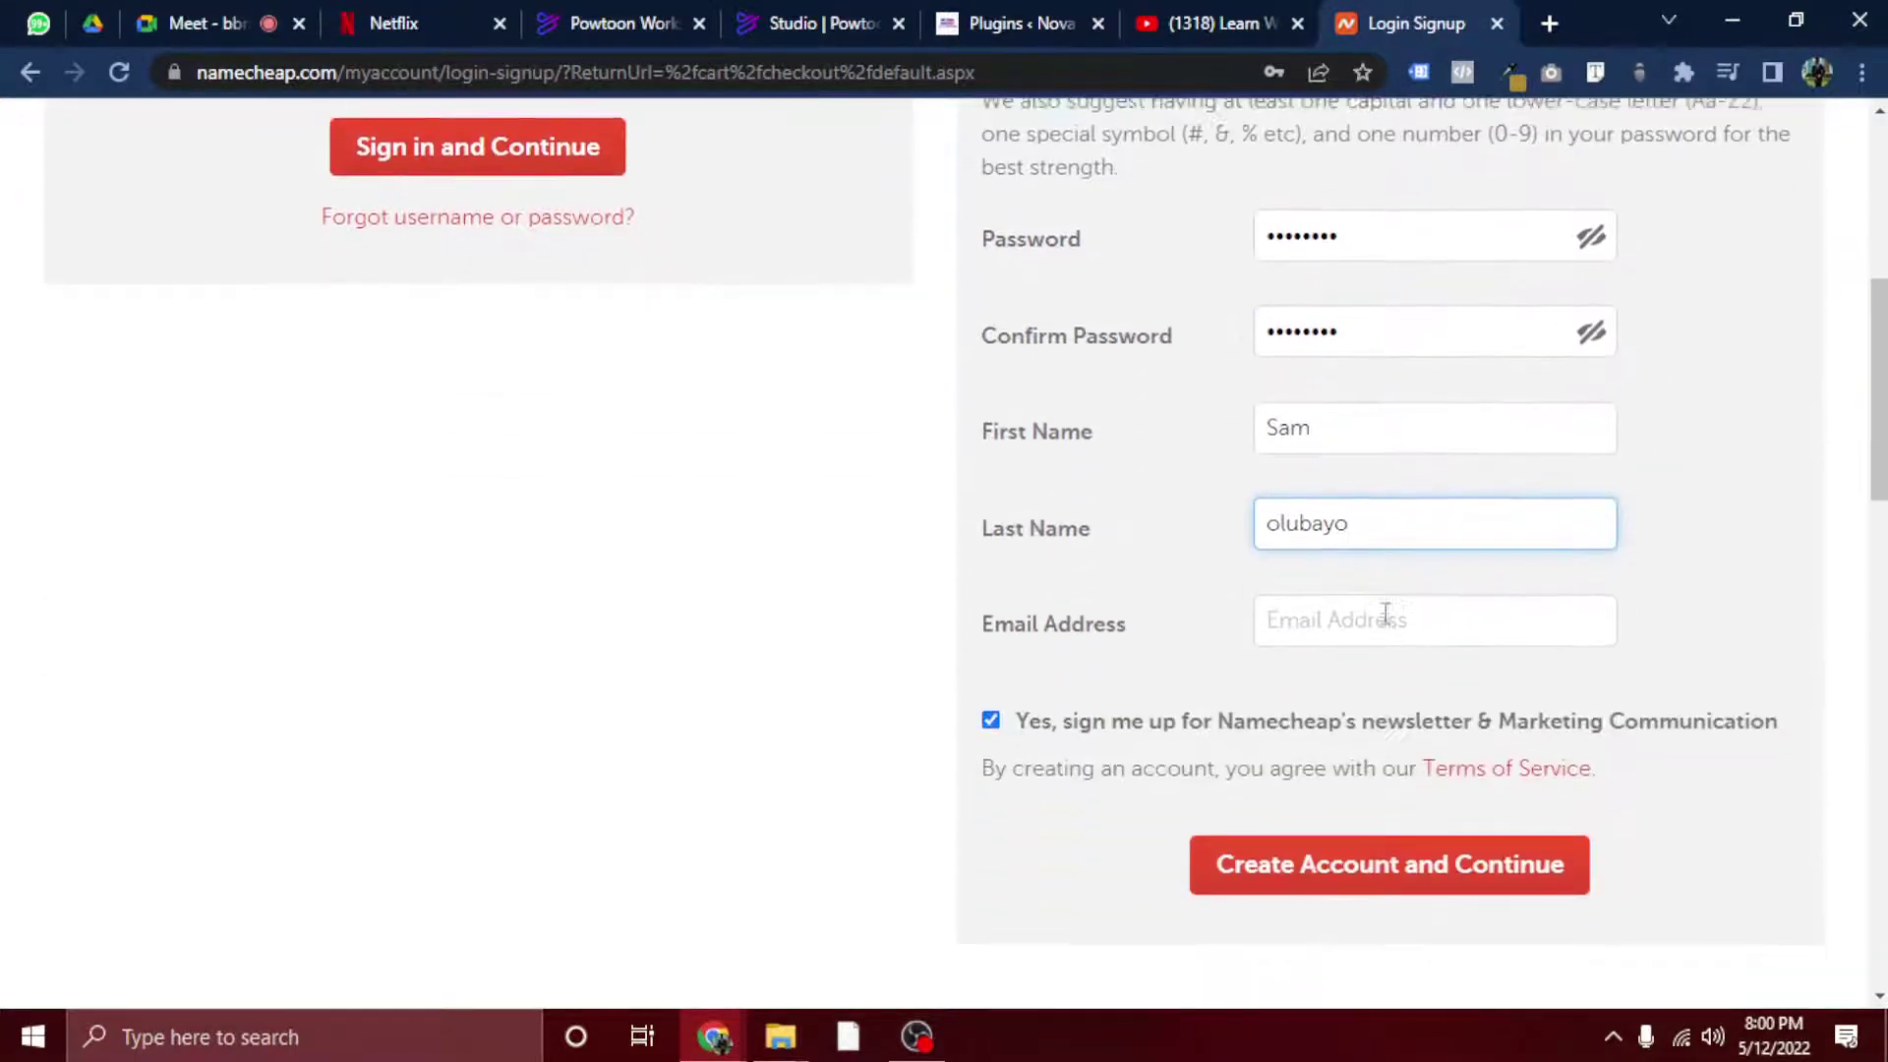
click(1401, 600)
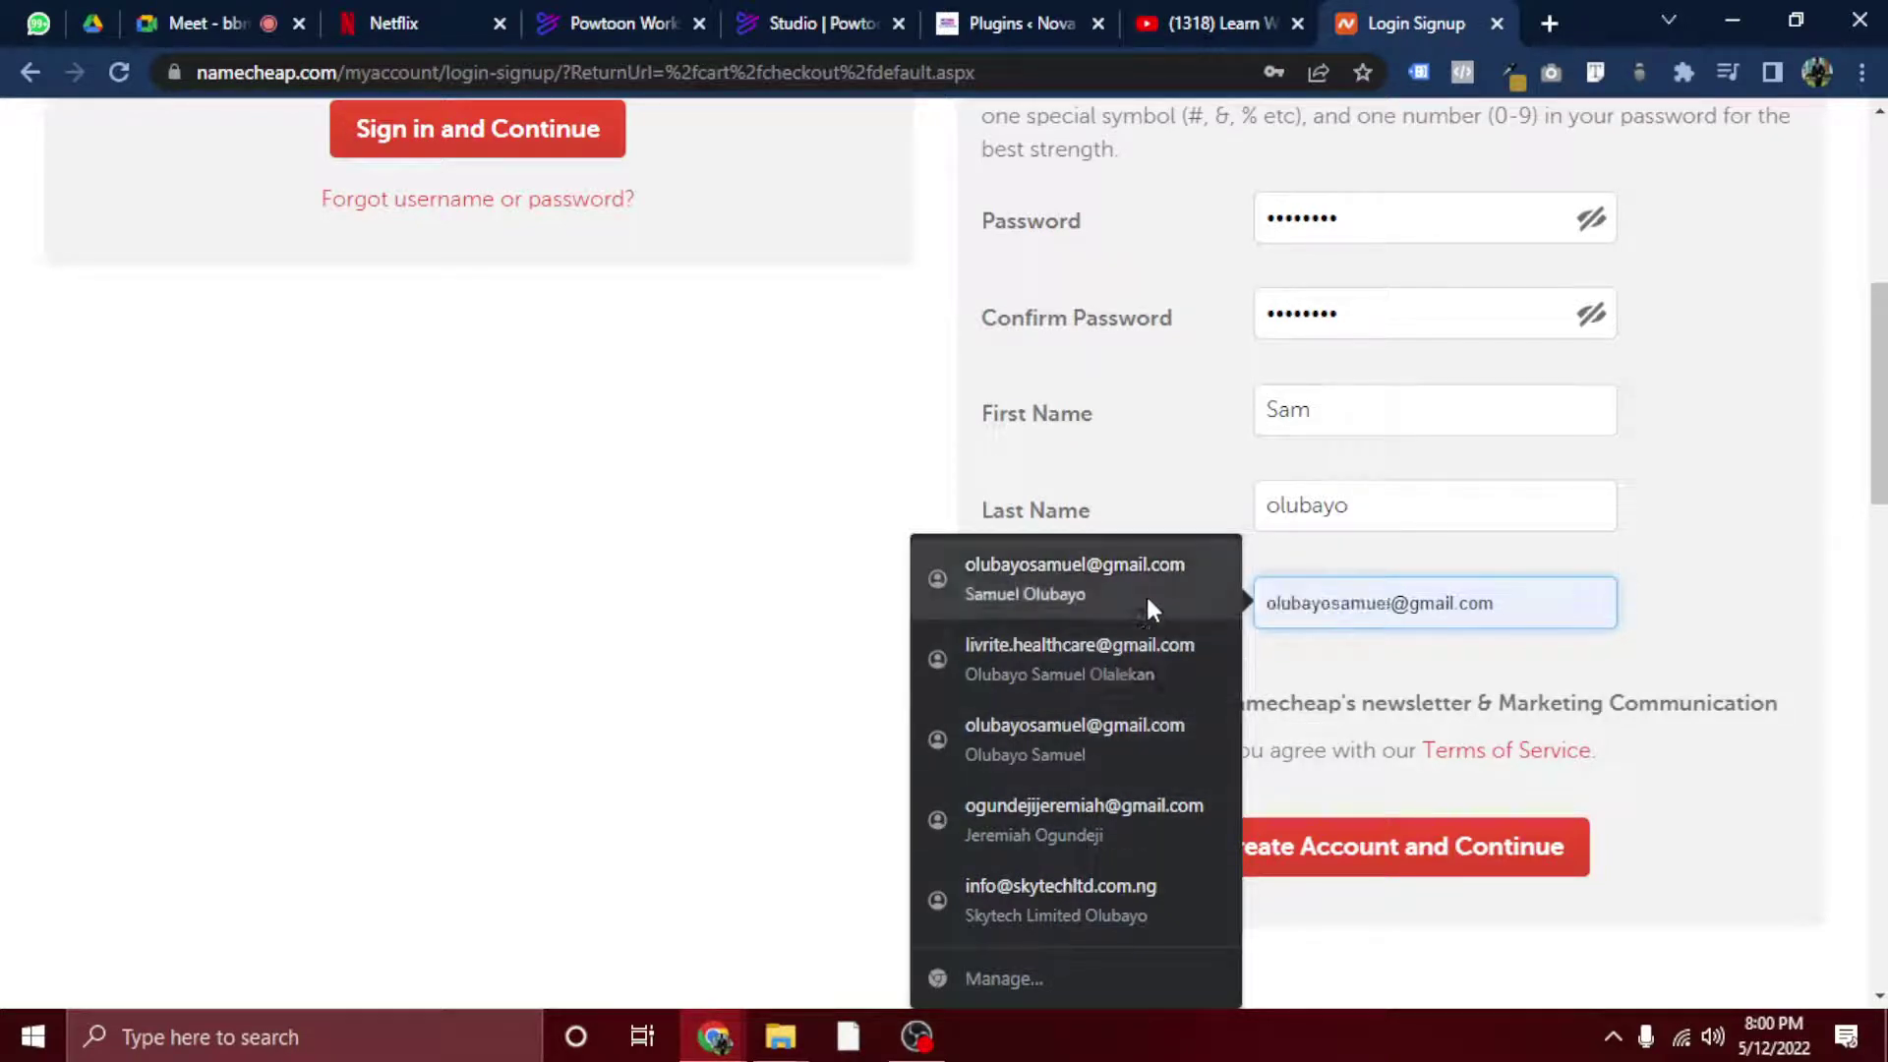
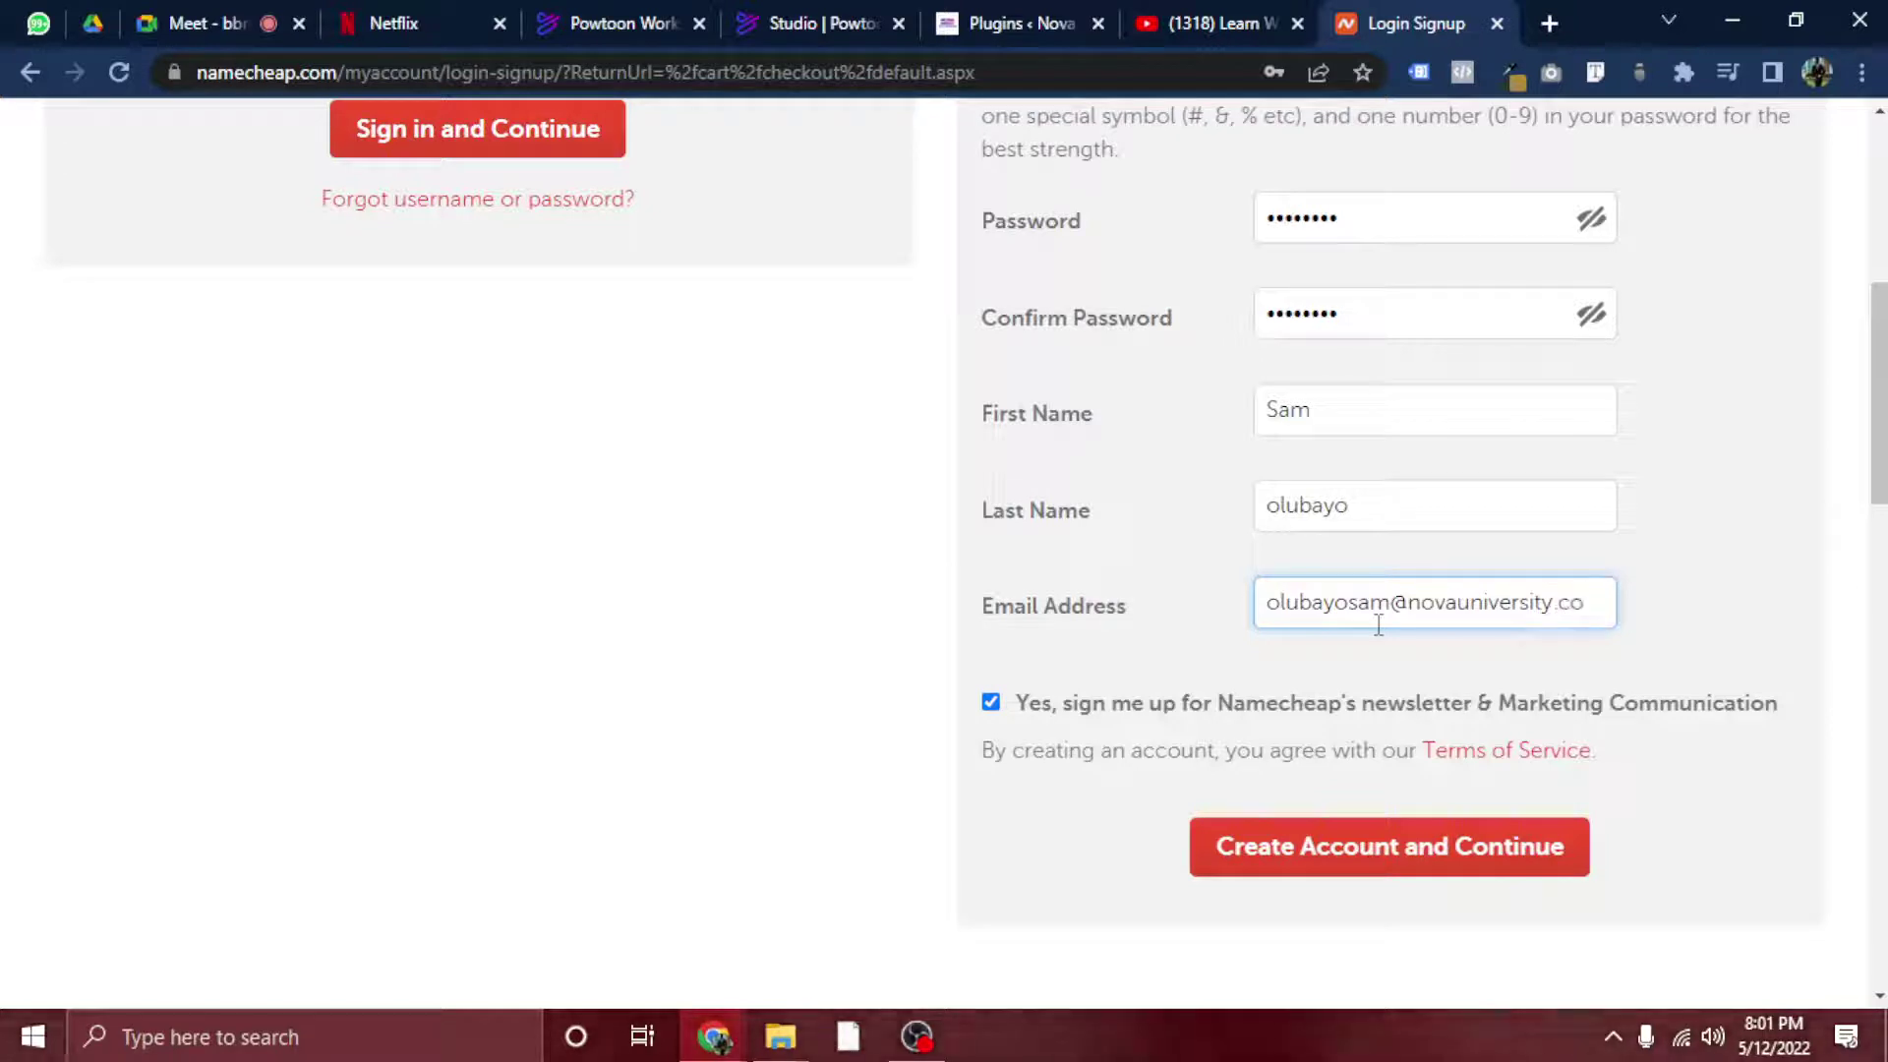
click(1294, 872)
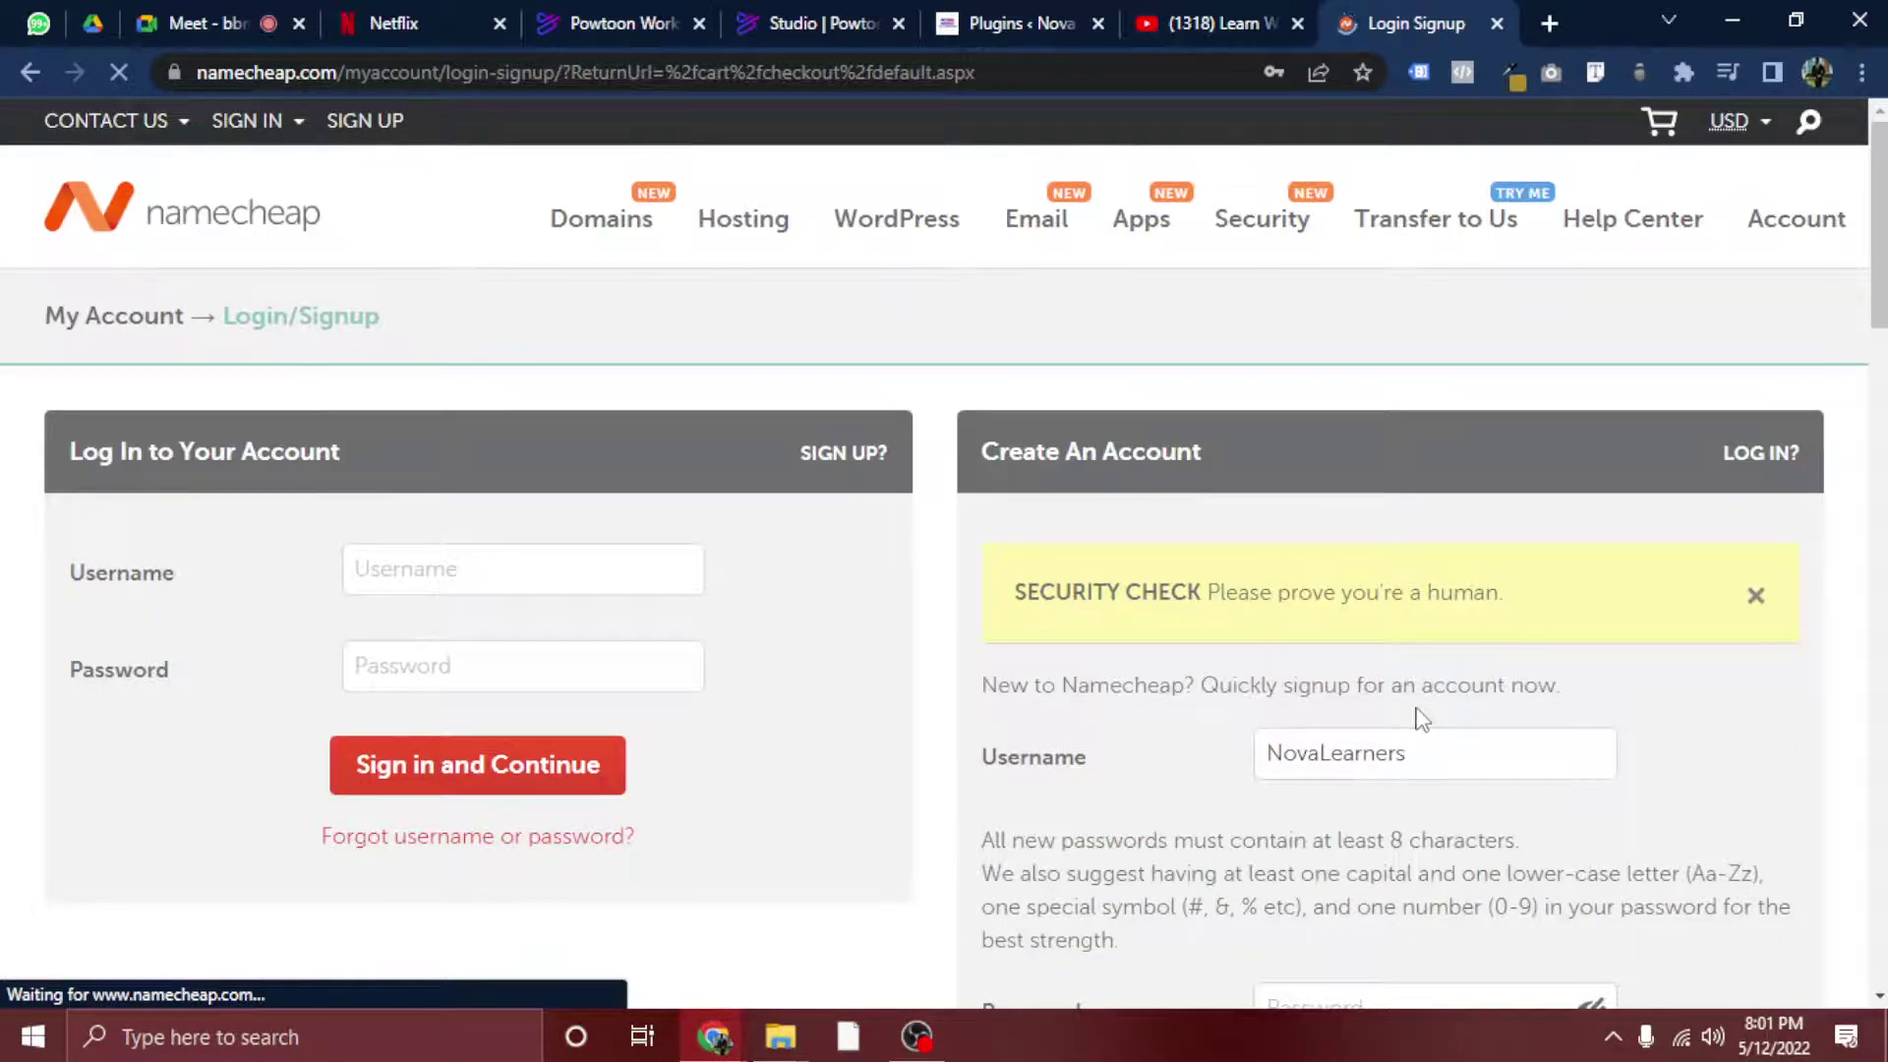
- Re-enter the account password and its confirmation after the security check
scroll(1423, 713, down, 4)
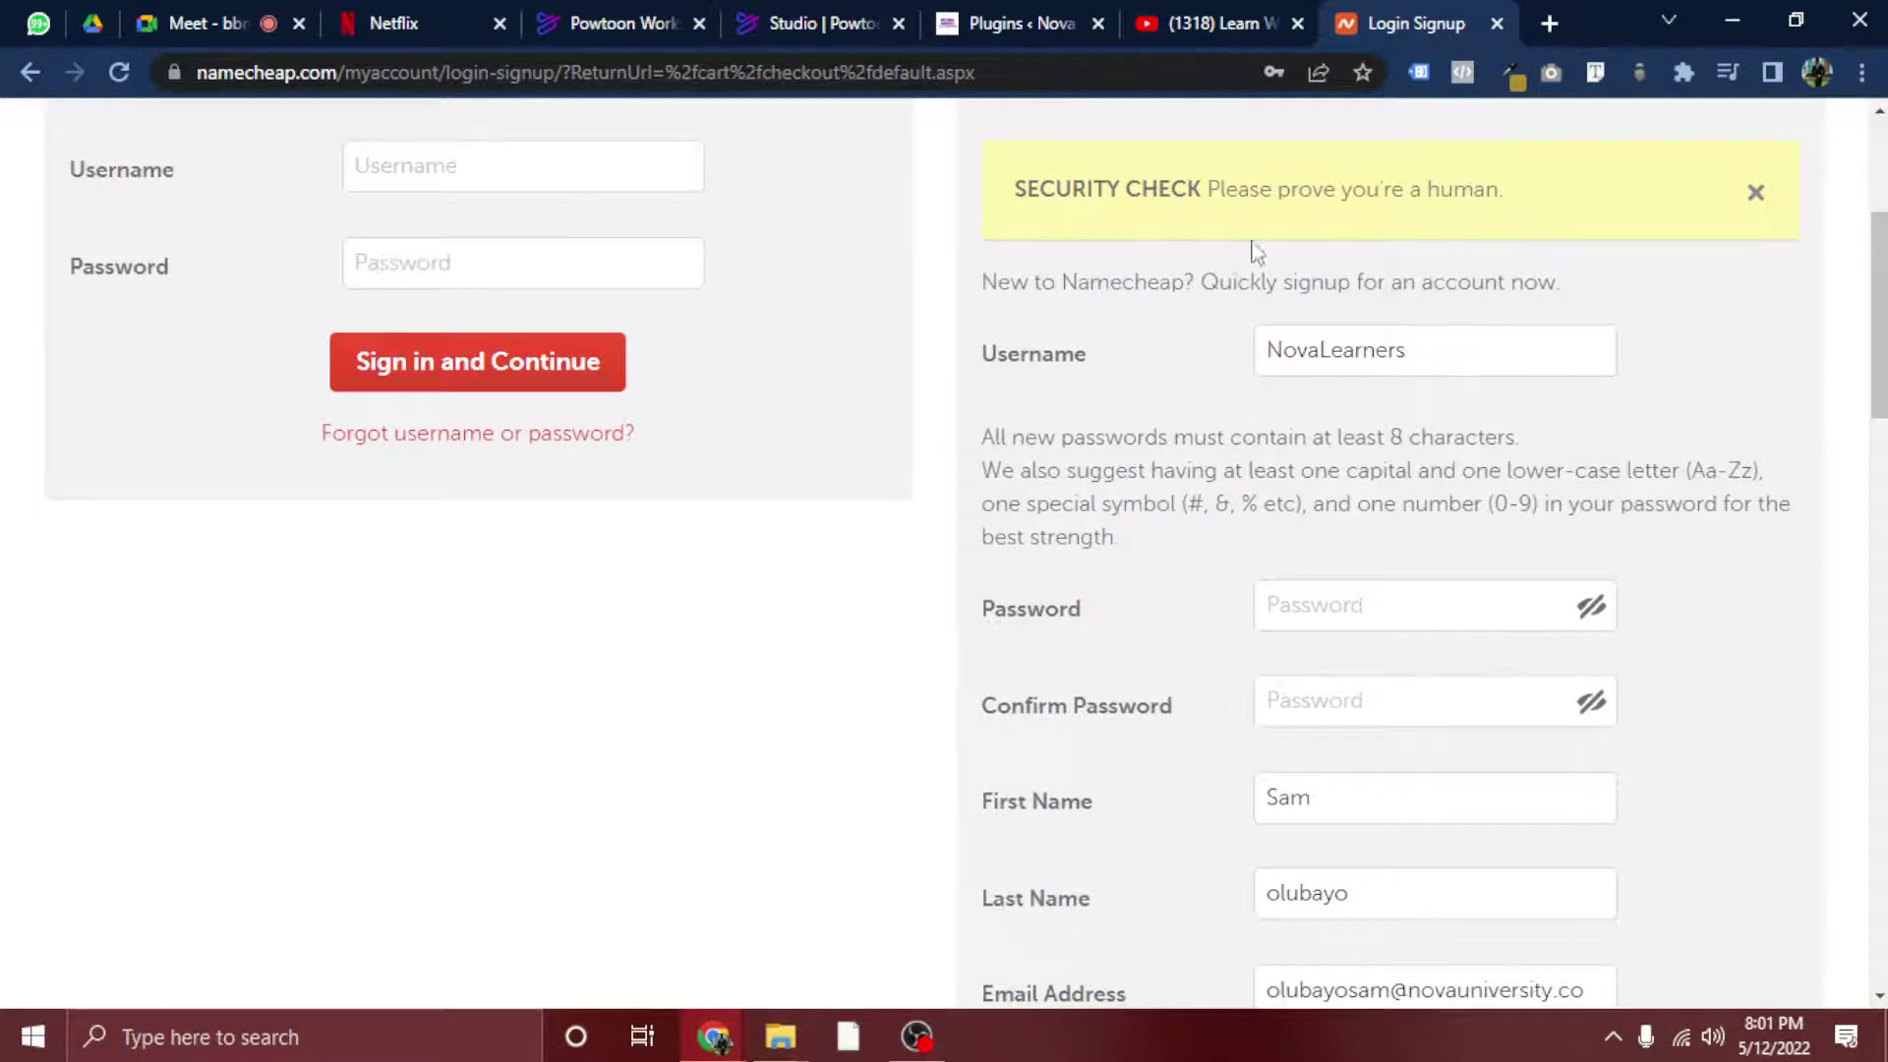
scroll(1412, 263, down, 10)
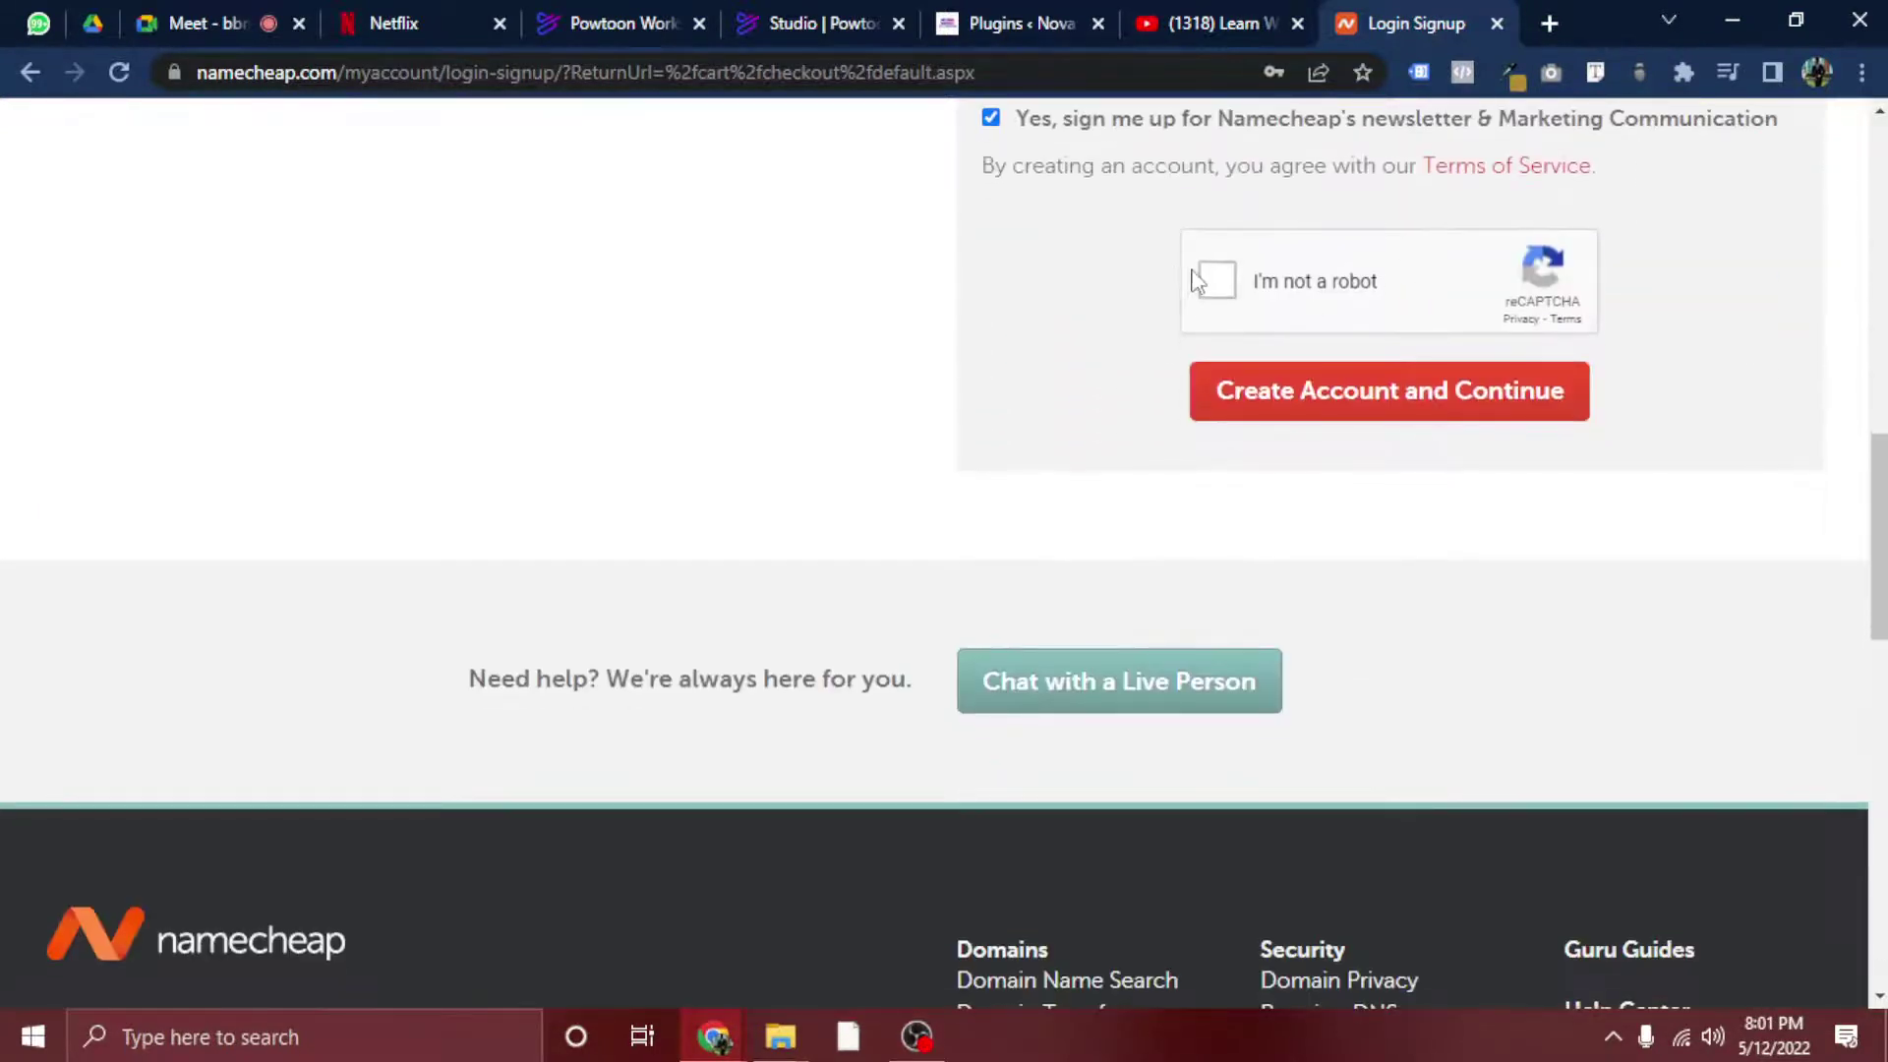
scroll(1208, 303, up, 10)
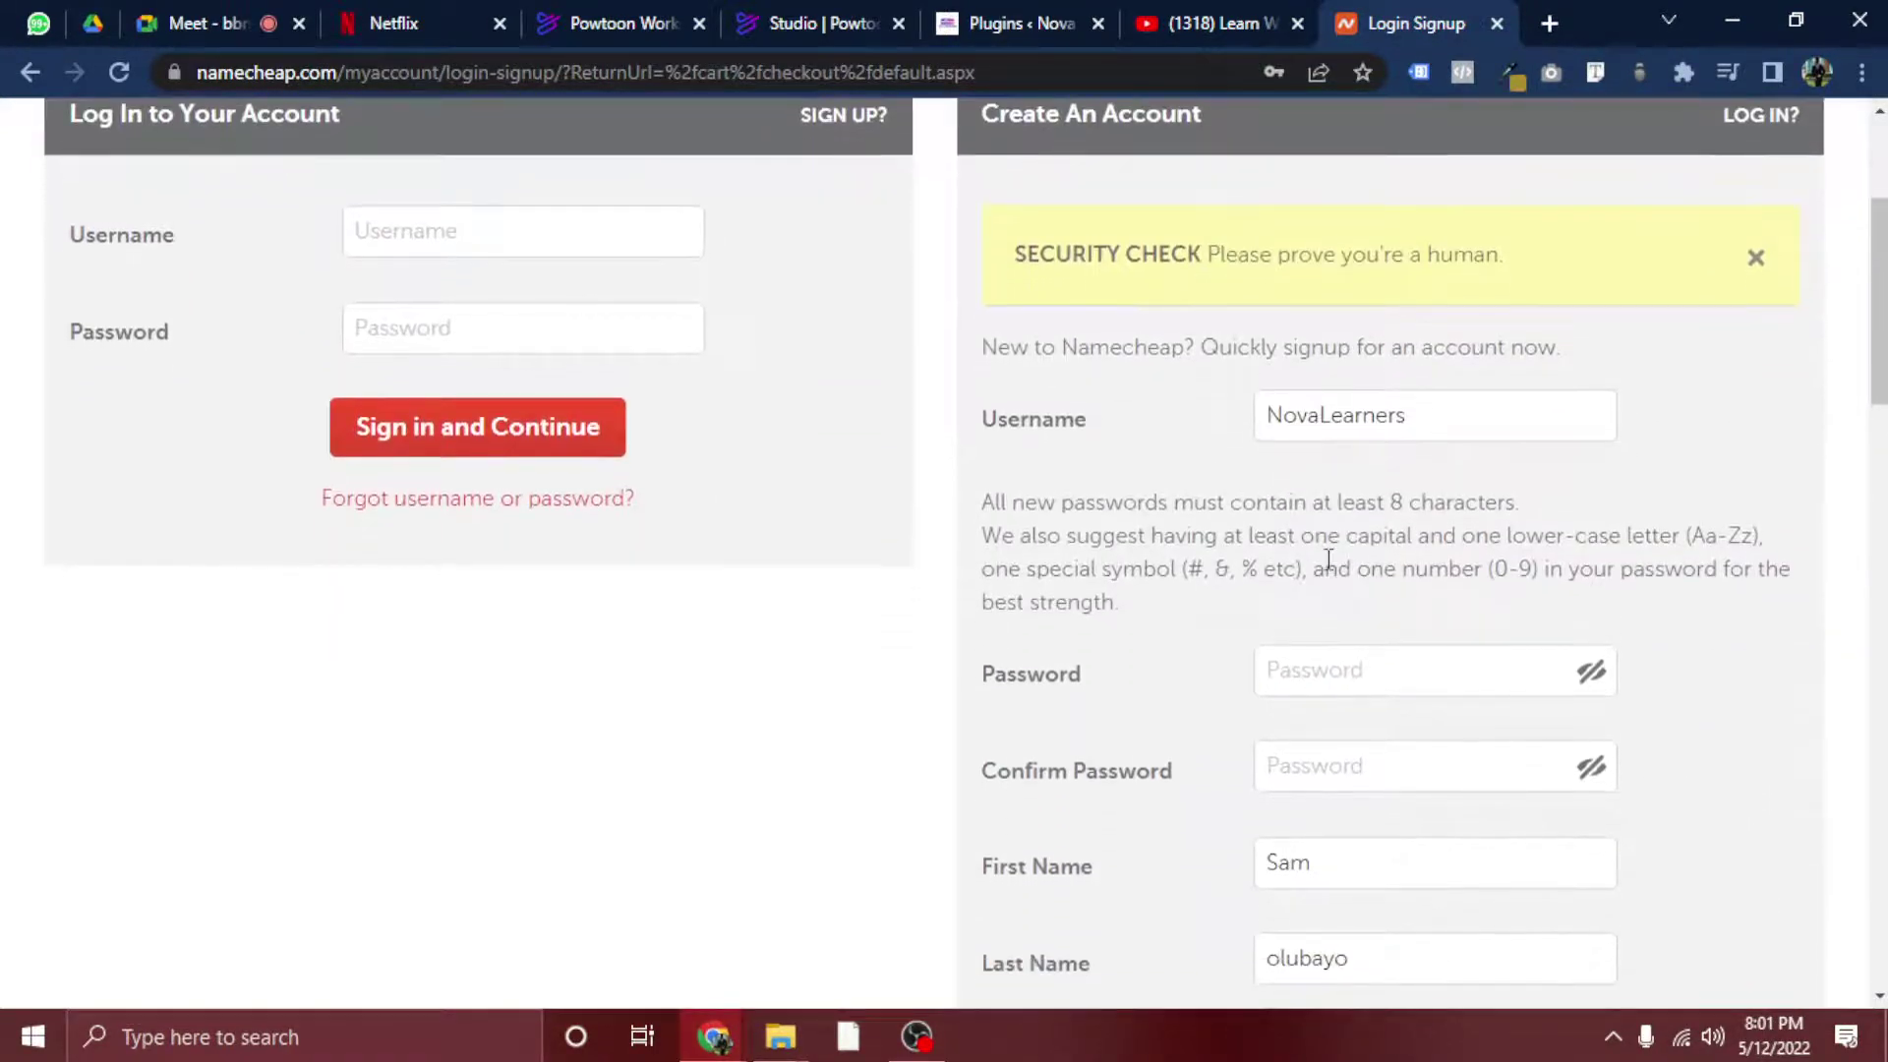
click(1360, 668)
text(••)
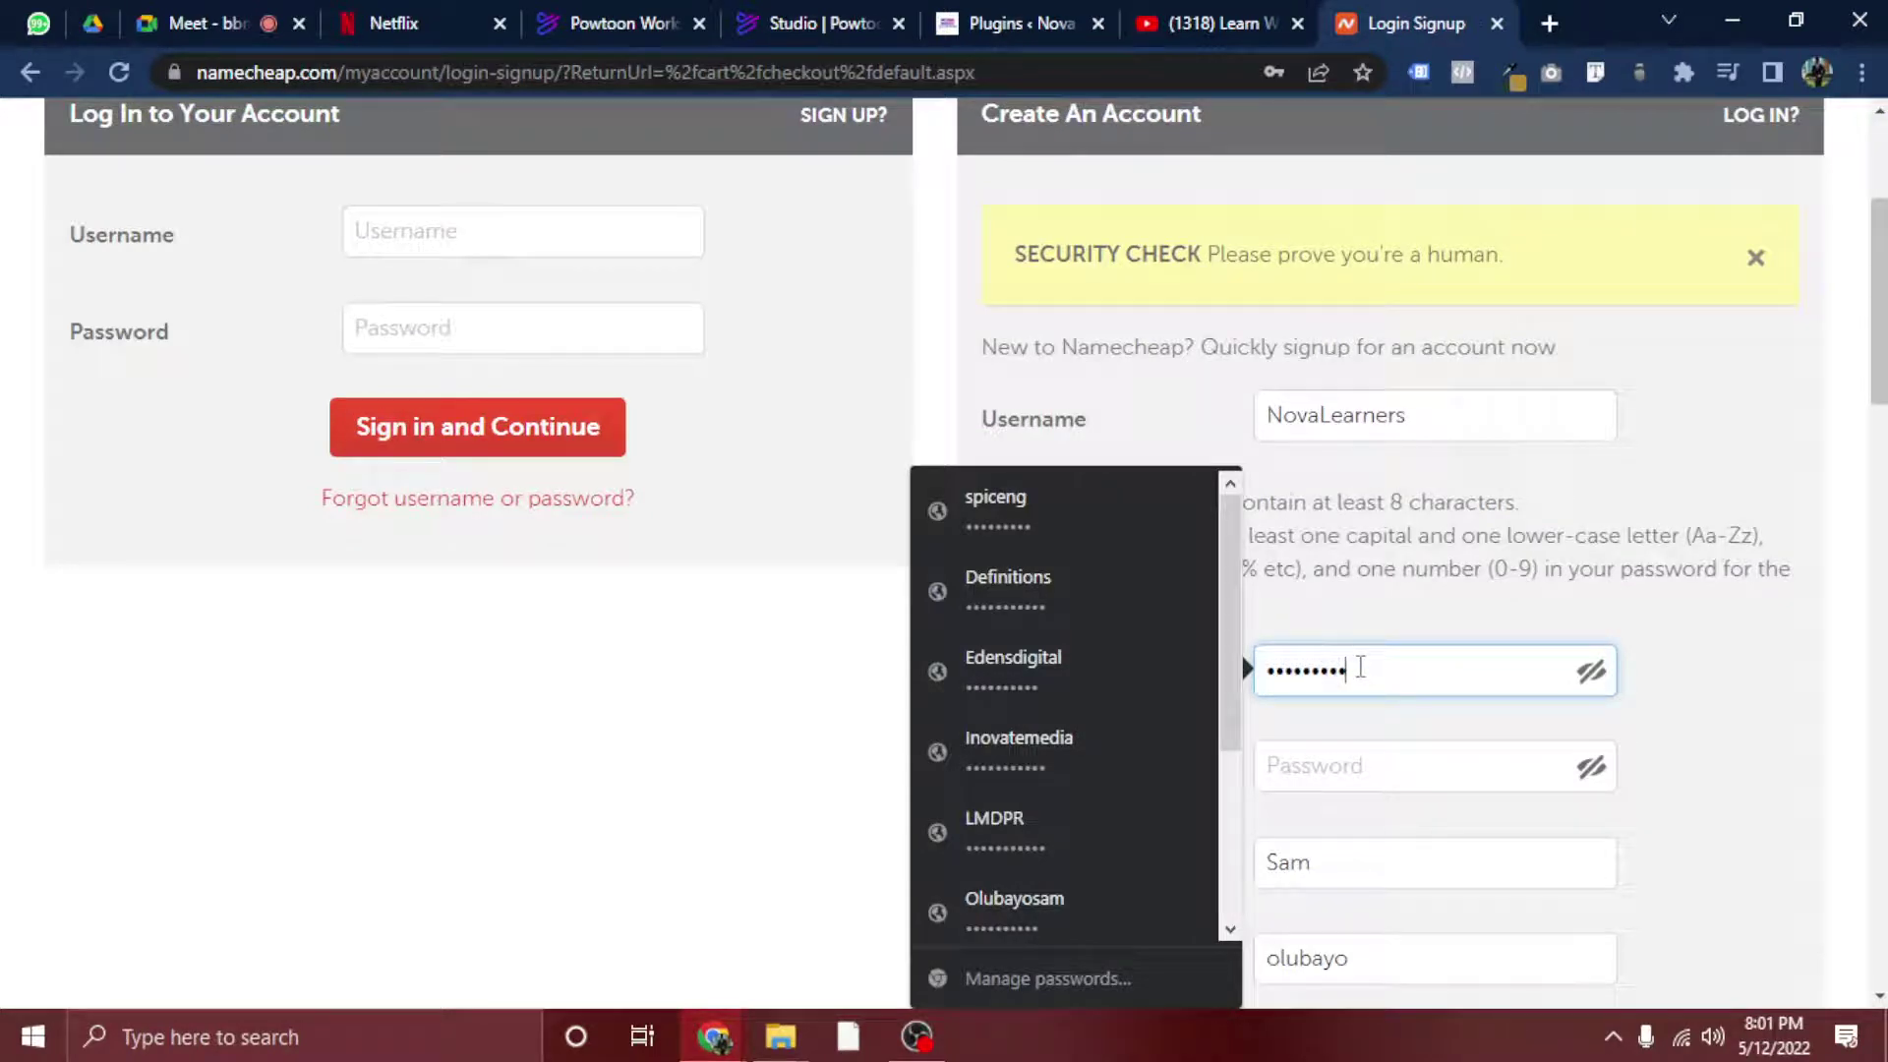
text(•••••)
key(BackSpace)
key(BackSpace)
key(BackSpace)
key(BackSpace)
key(BackSpace)
key(BackSpace)
key(BackSpace)
text(•)
key(Tab)
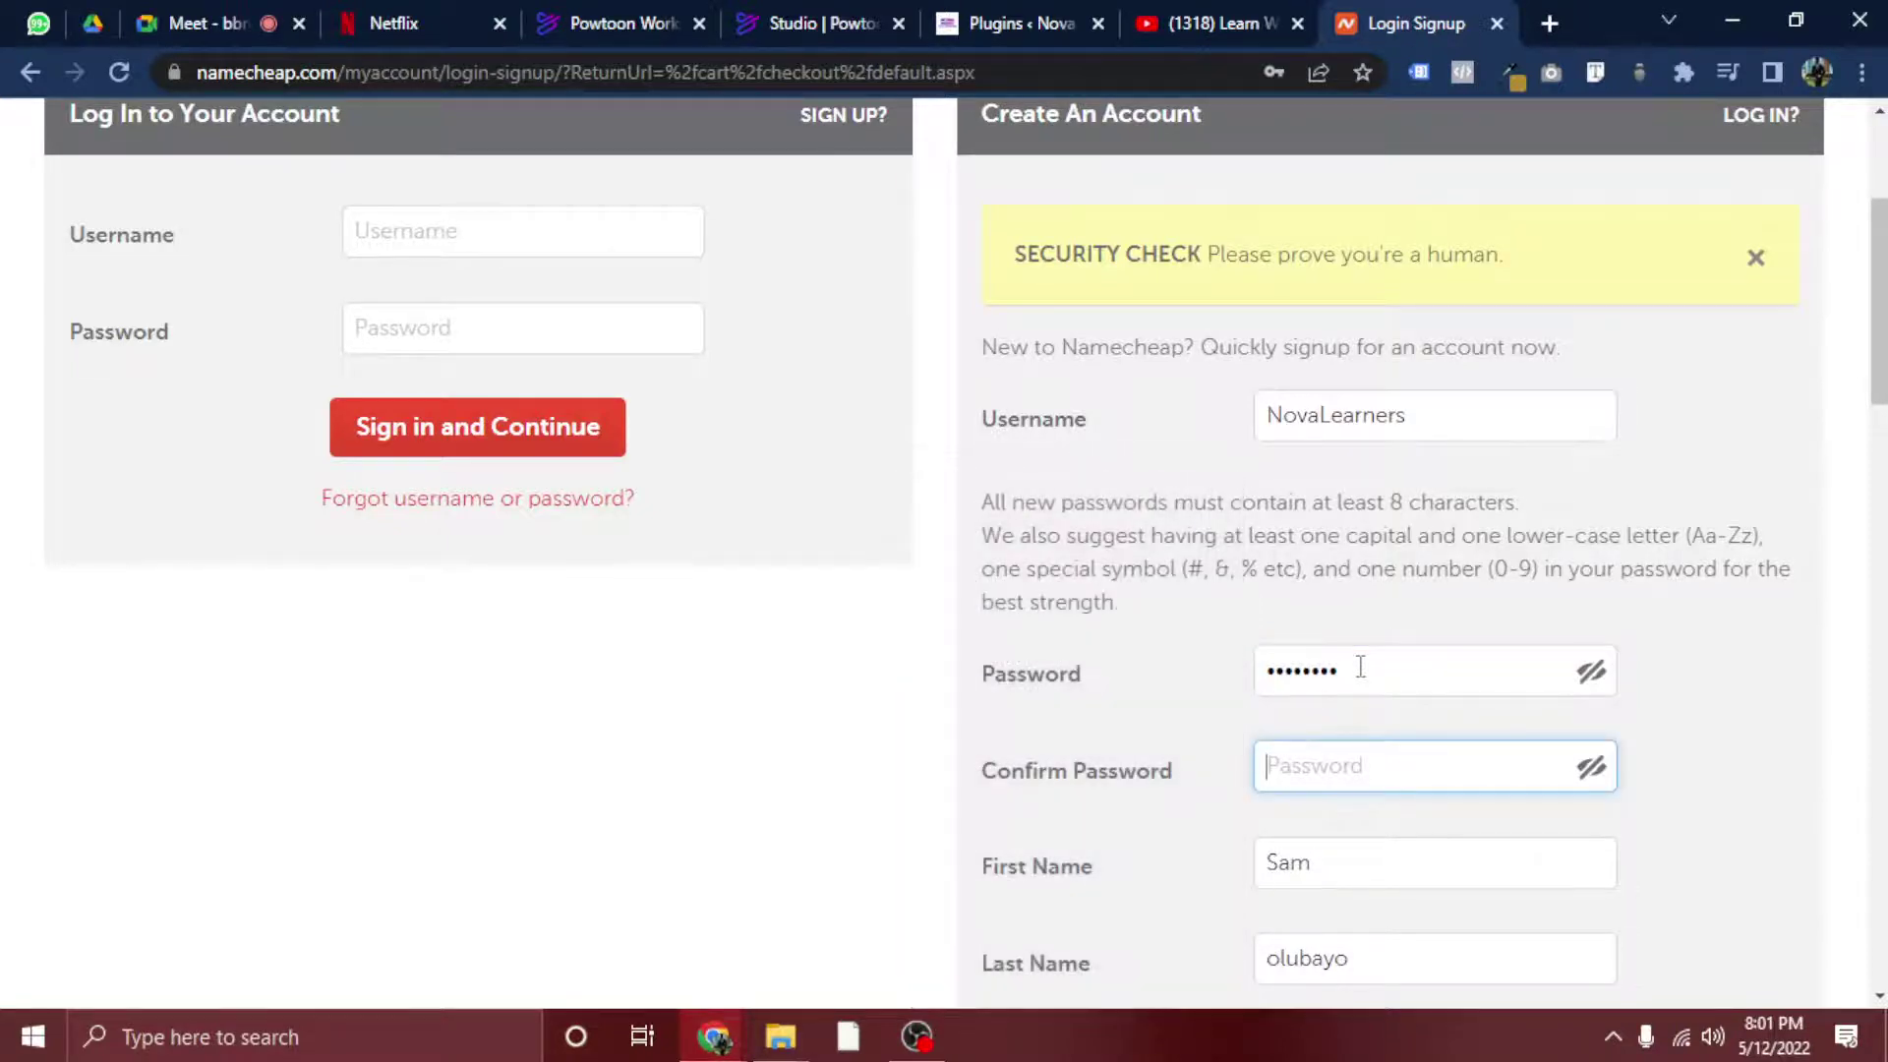
text(•)
key(Tab)
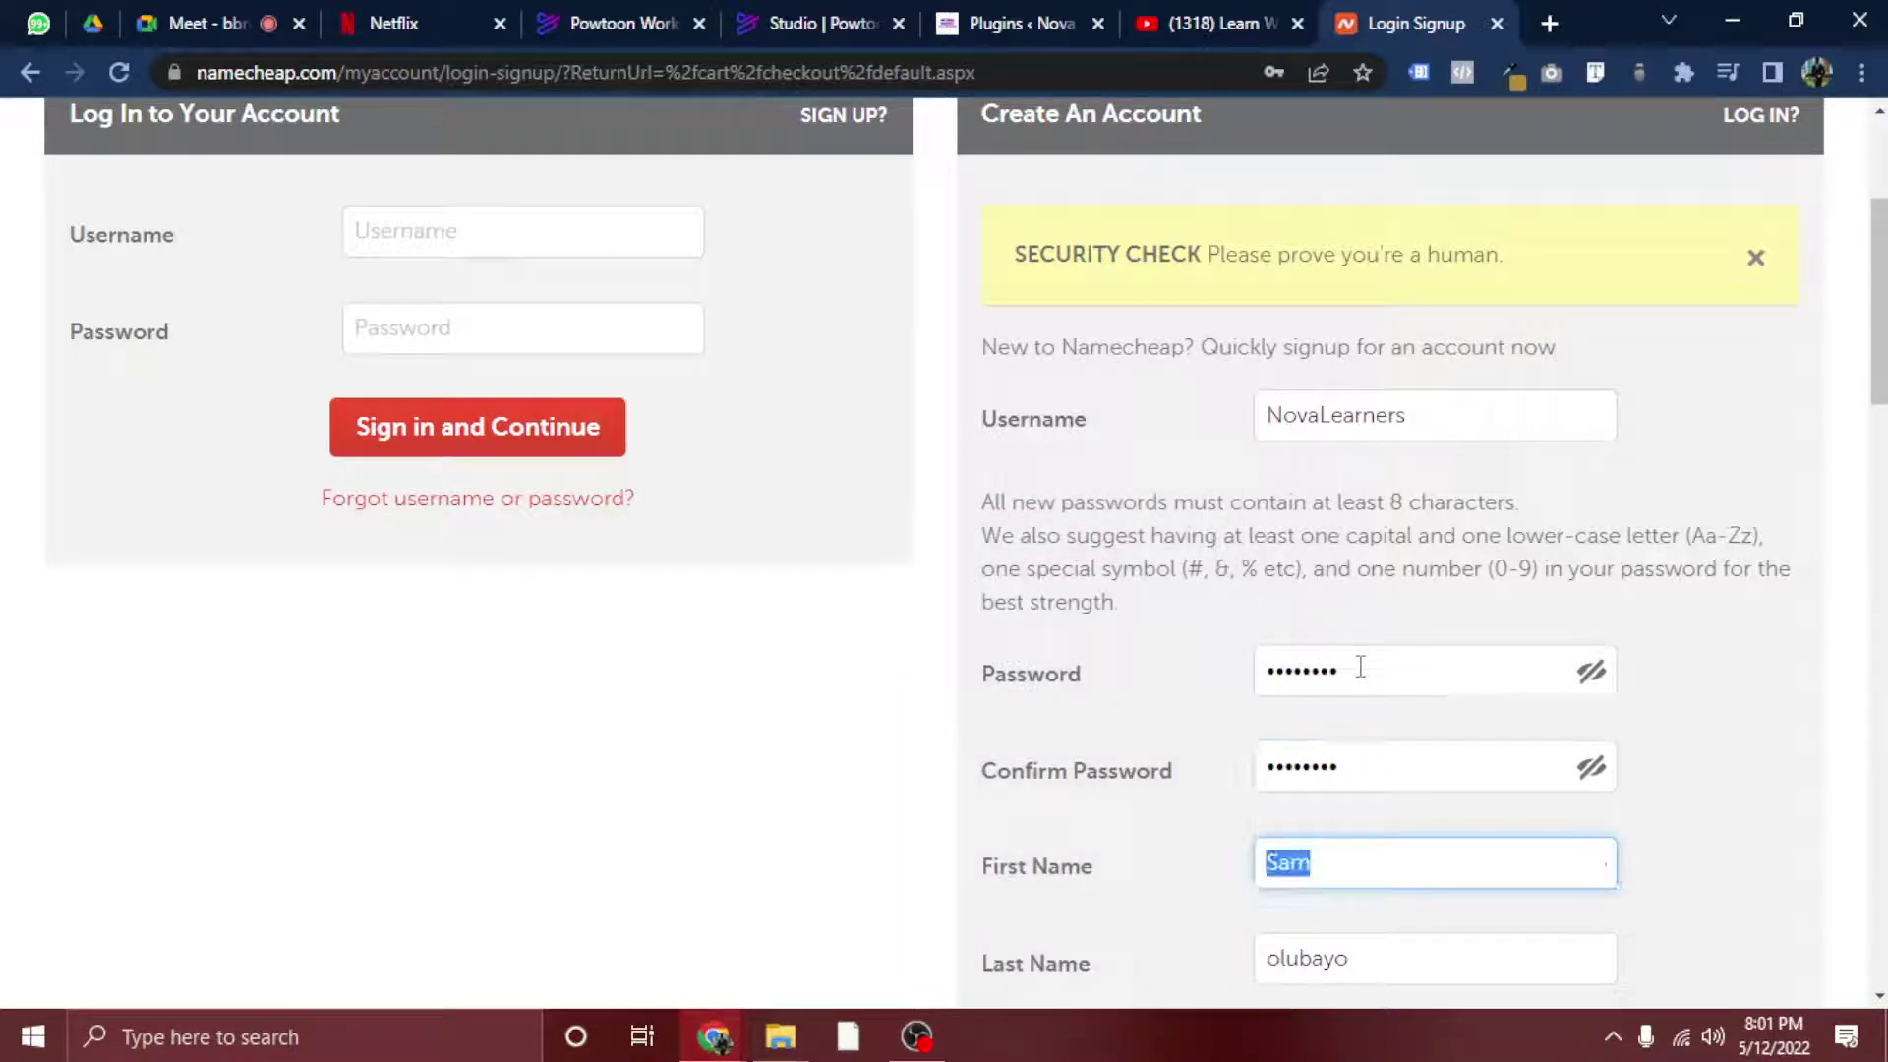
- Tick the reCAPTCHA 'I'm not a robot' box and resubmit Create Account and Continue
scroll(1360, 668, down, 10)
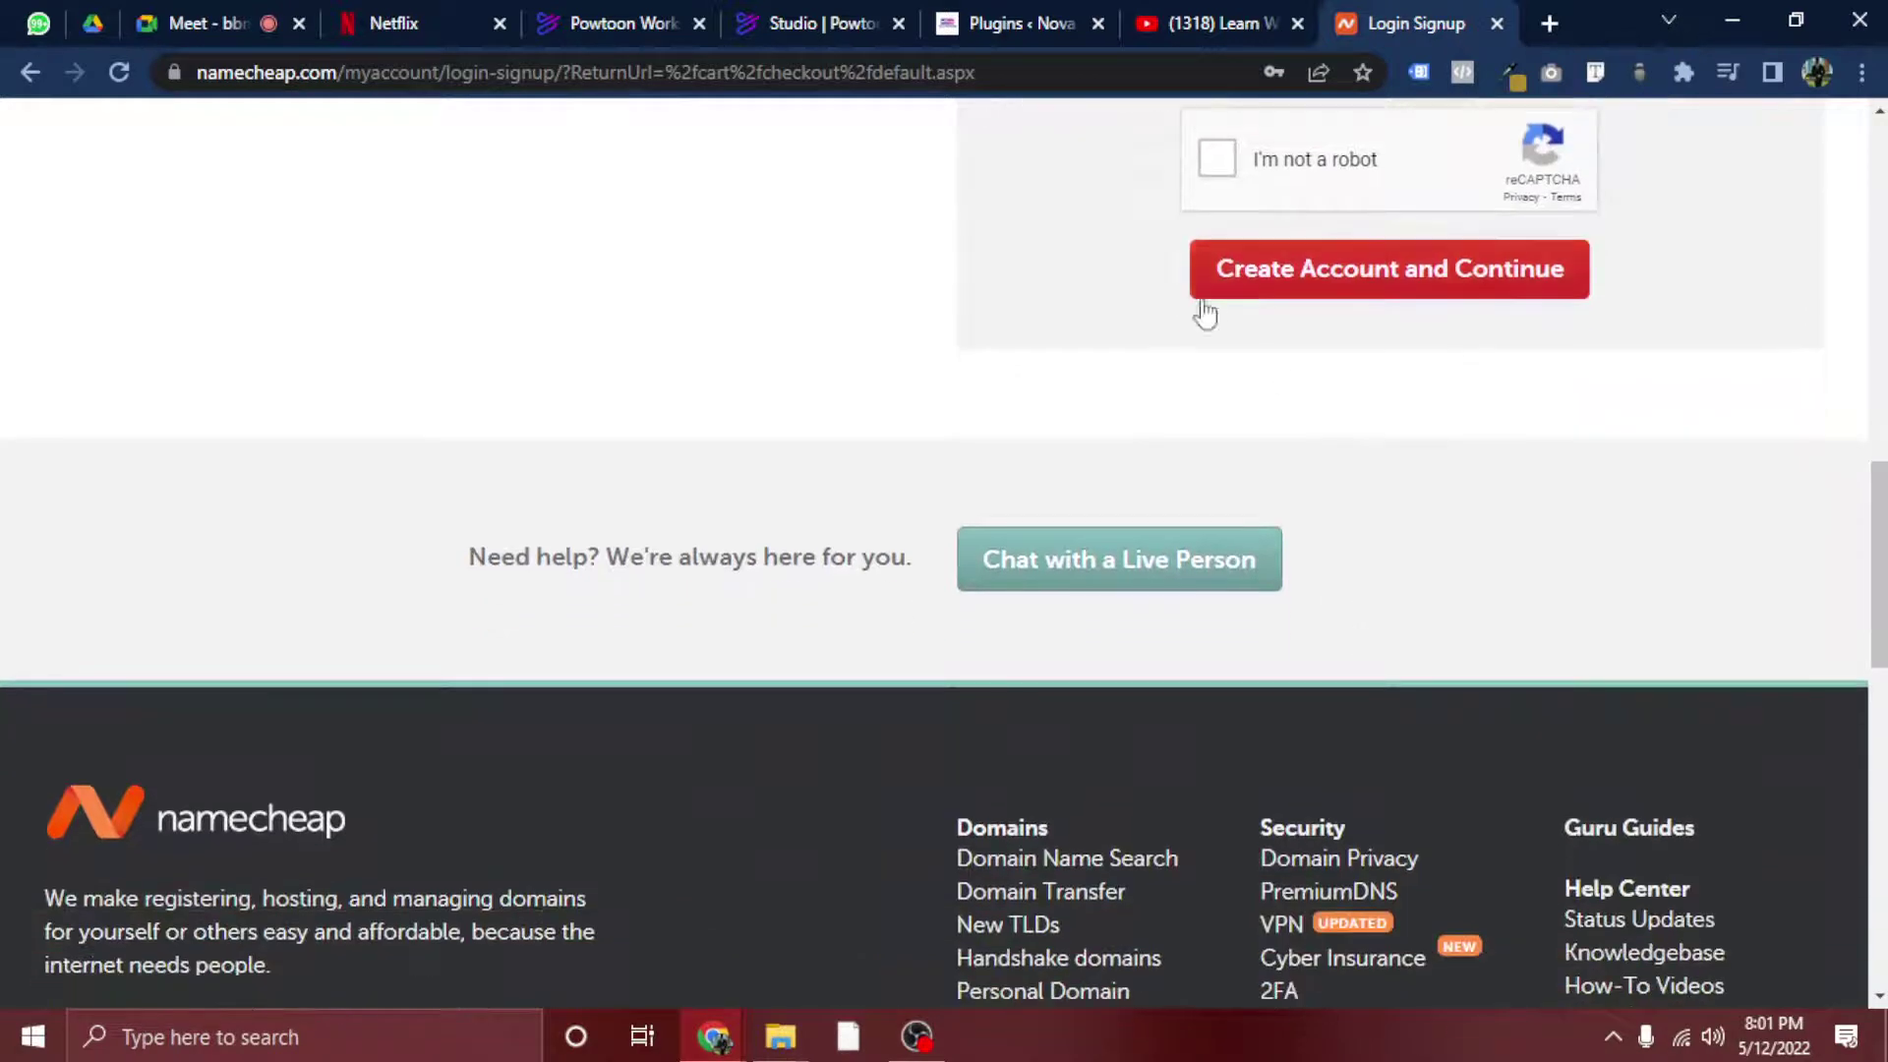
scroll(1204, 315, up, 2)
click(1215, 322)
scroll(1220, 329, up, 5)
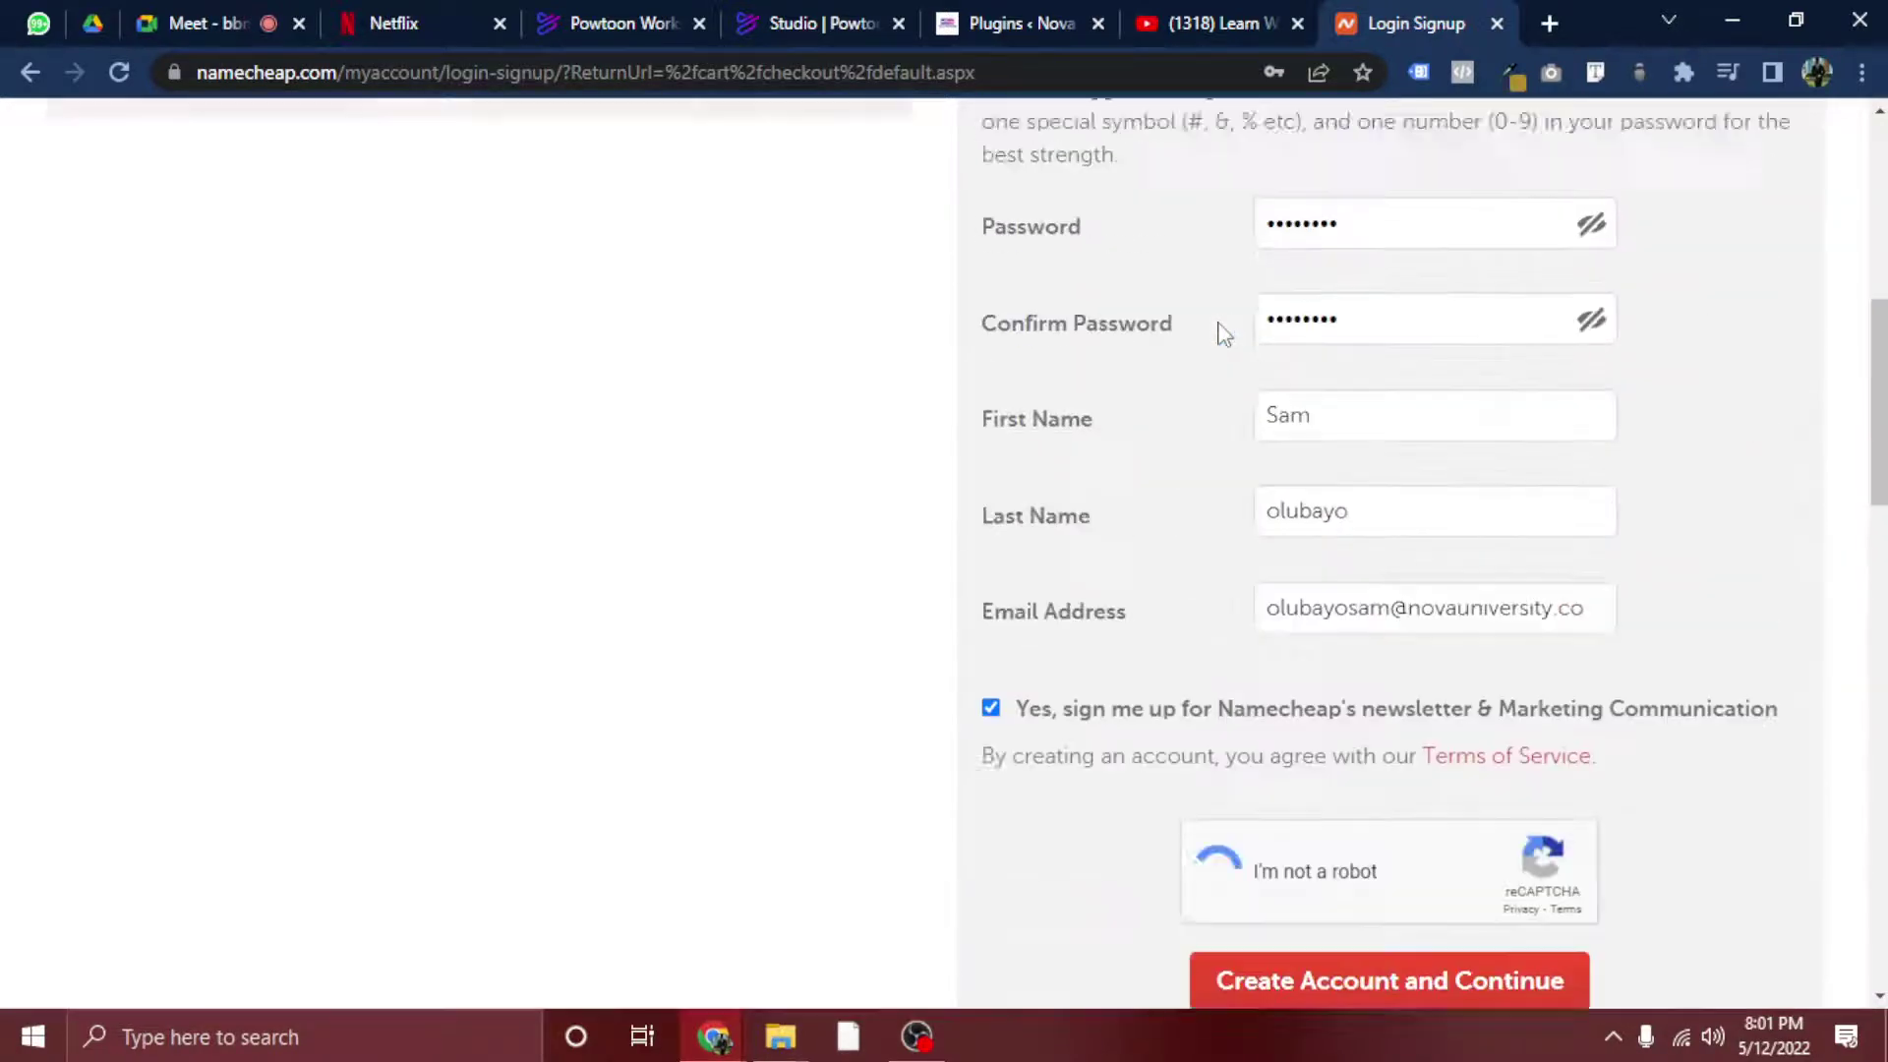
scroll(1223, 328, down, 7)
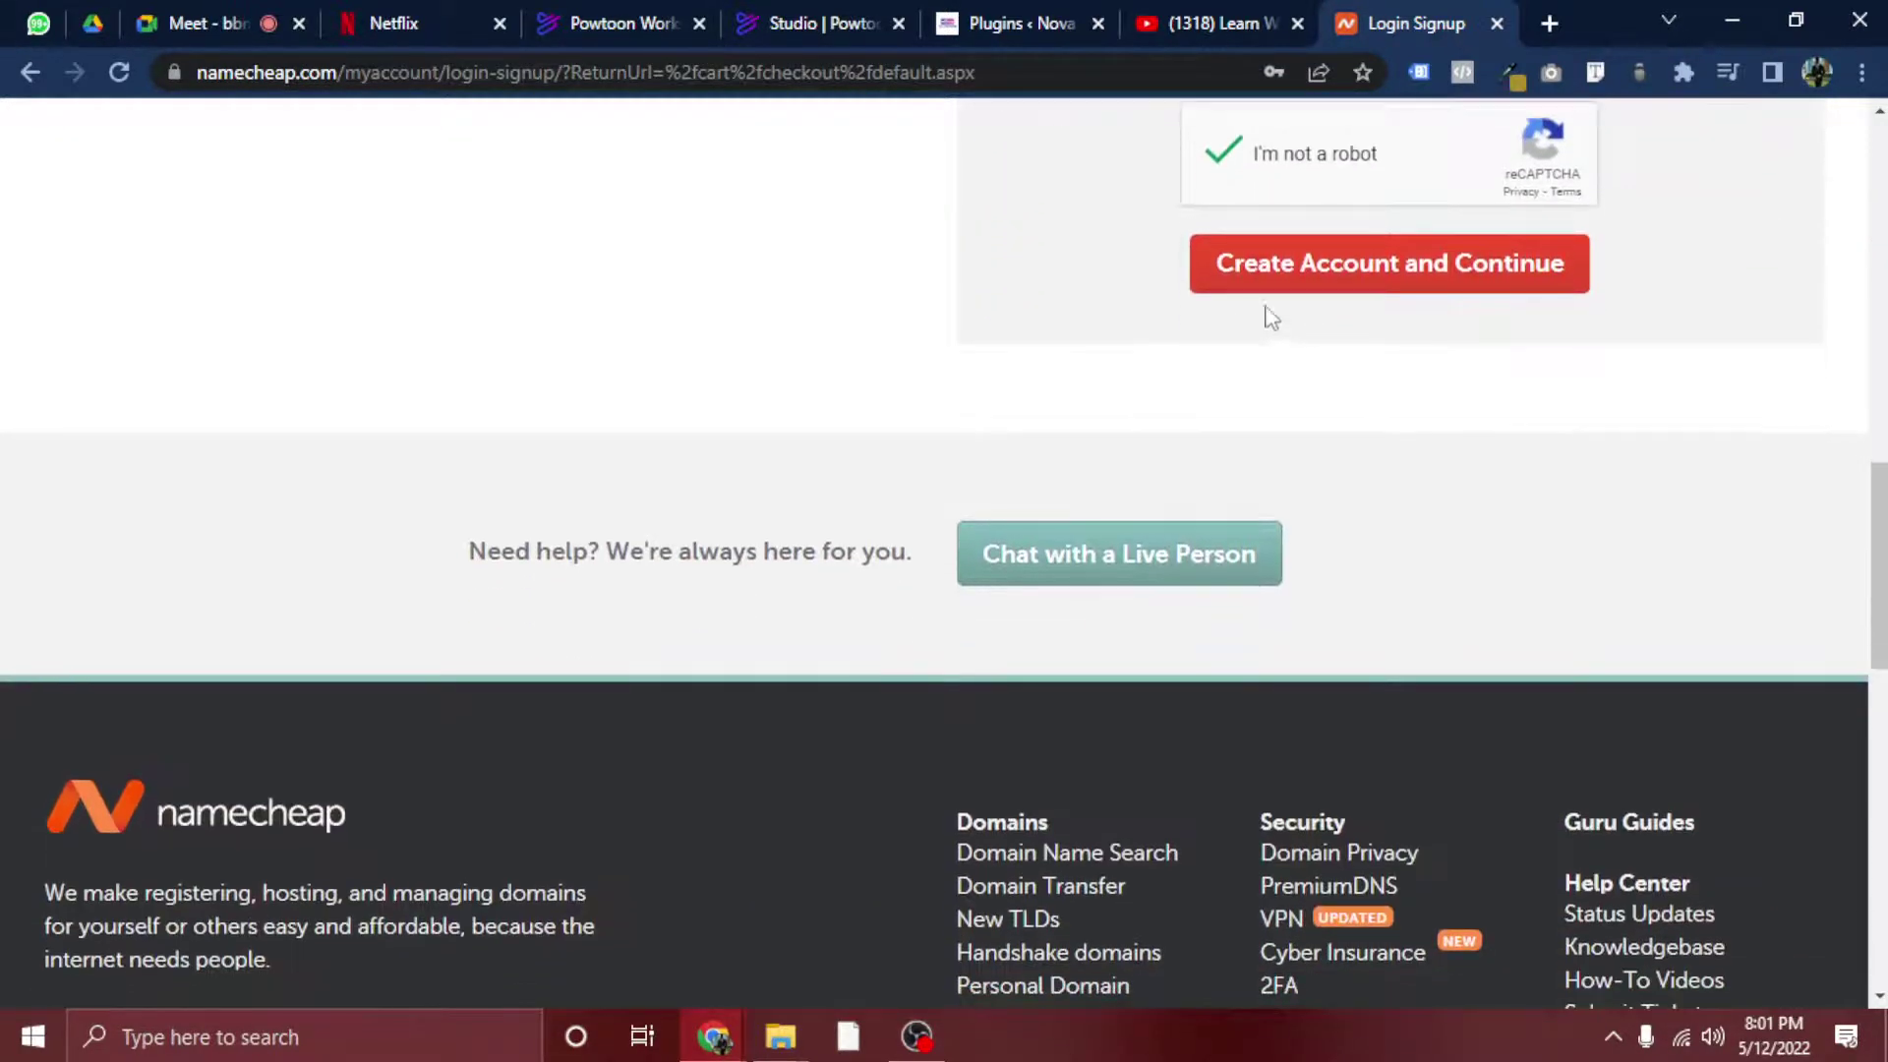
click(1310, 292)
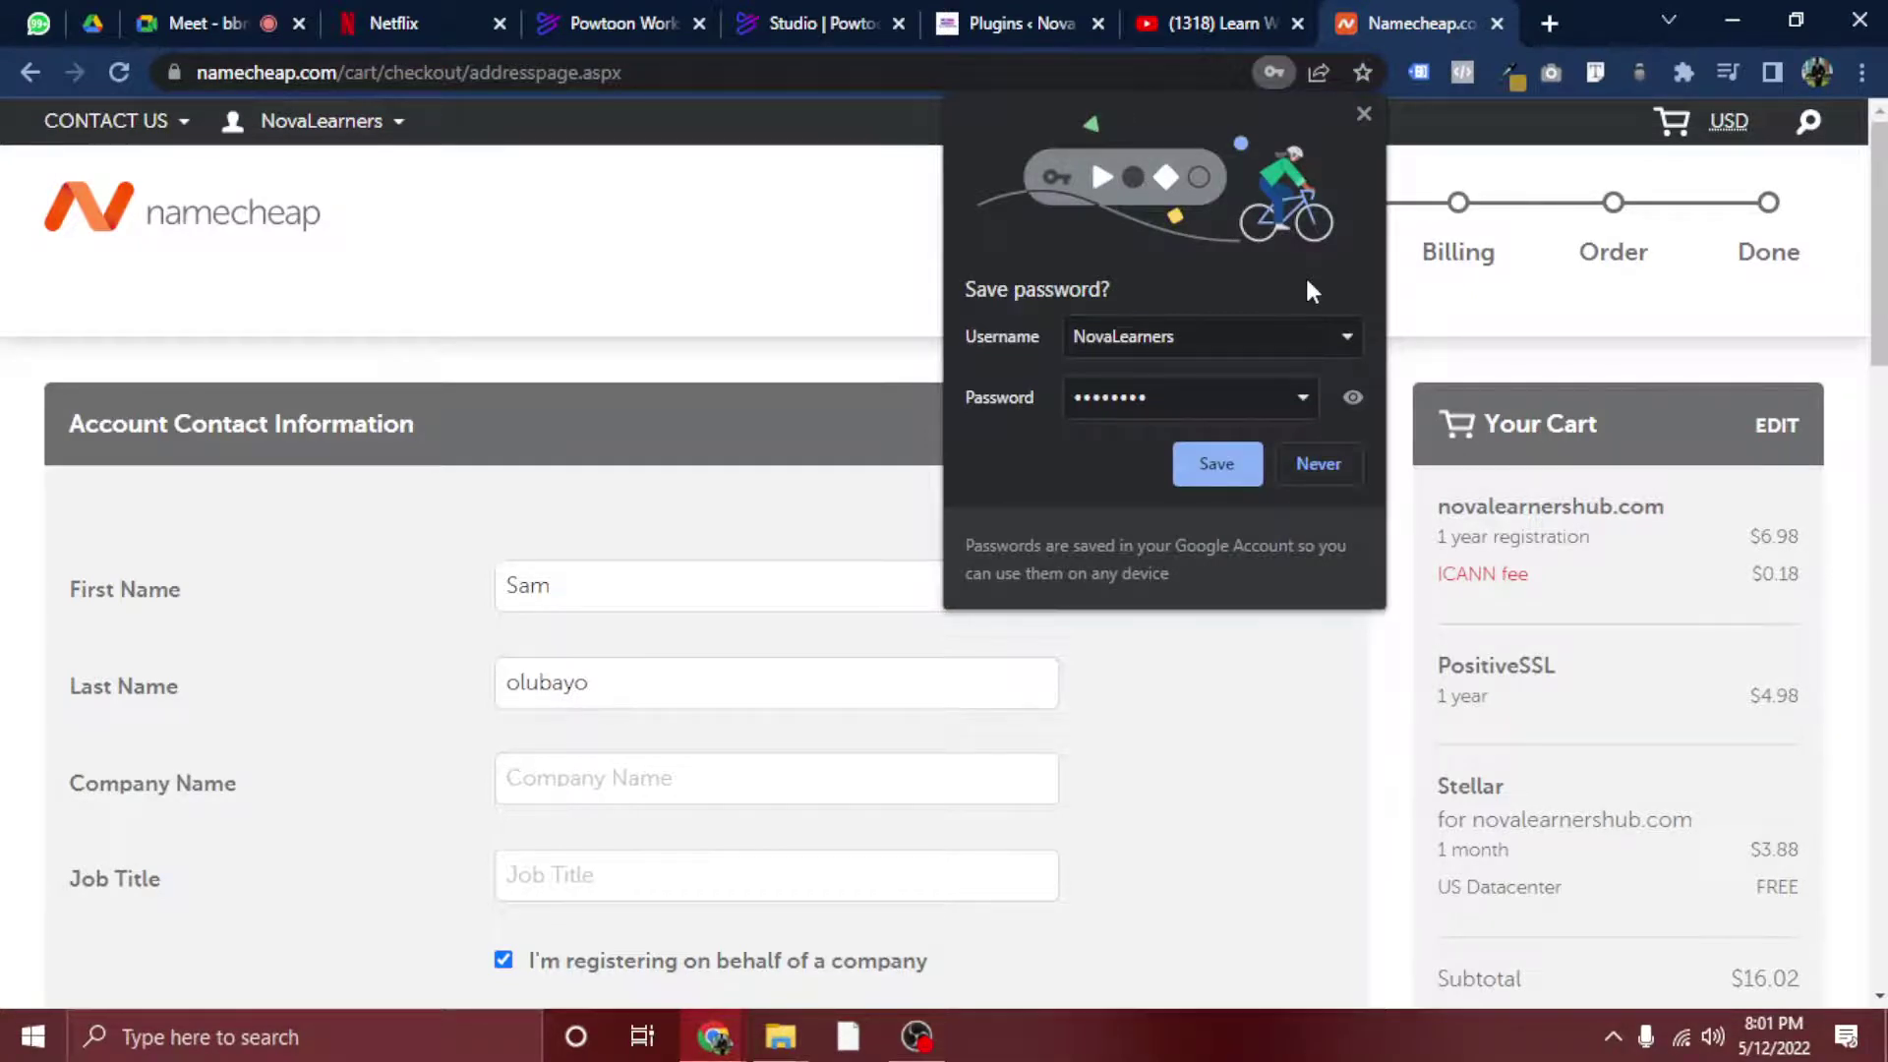
- Decline saving the password and begin the Account Contact Information company and job title fields
click(1332, 462)
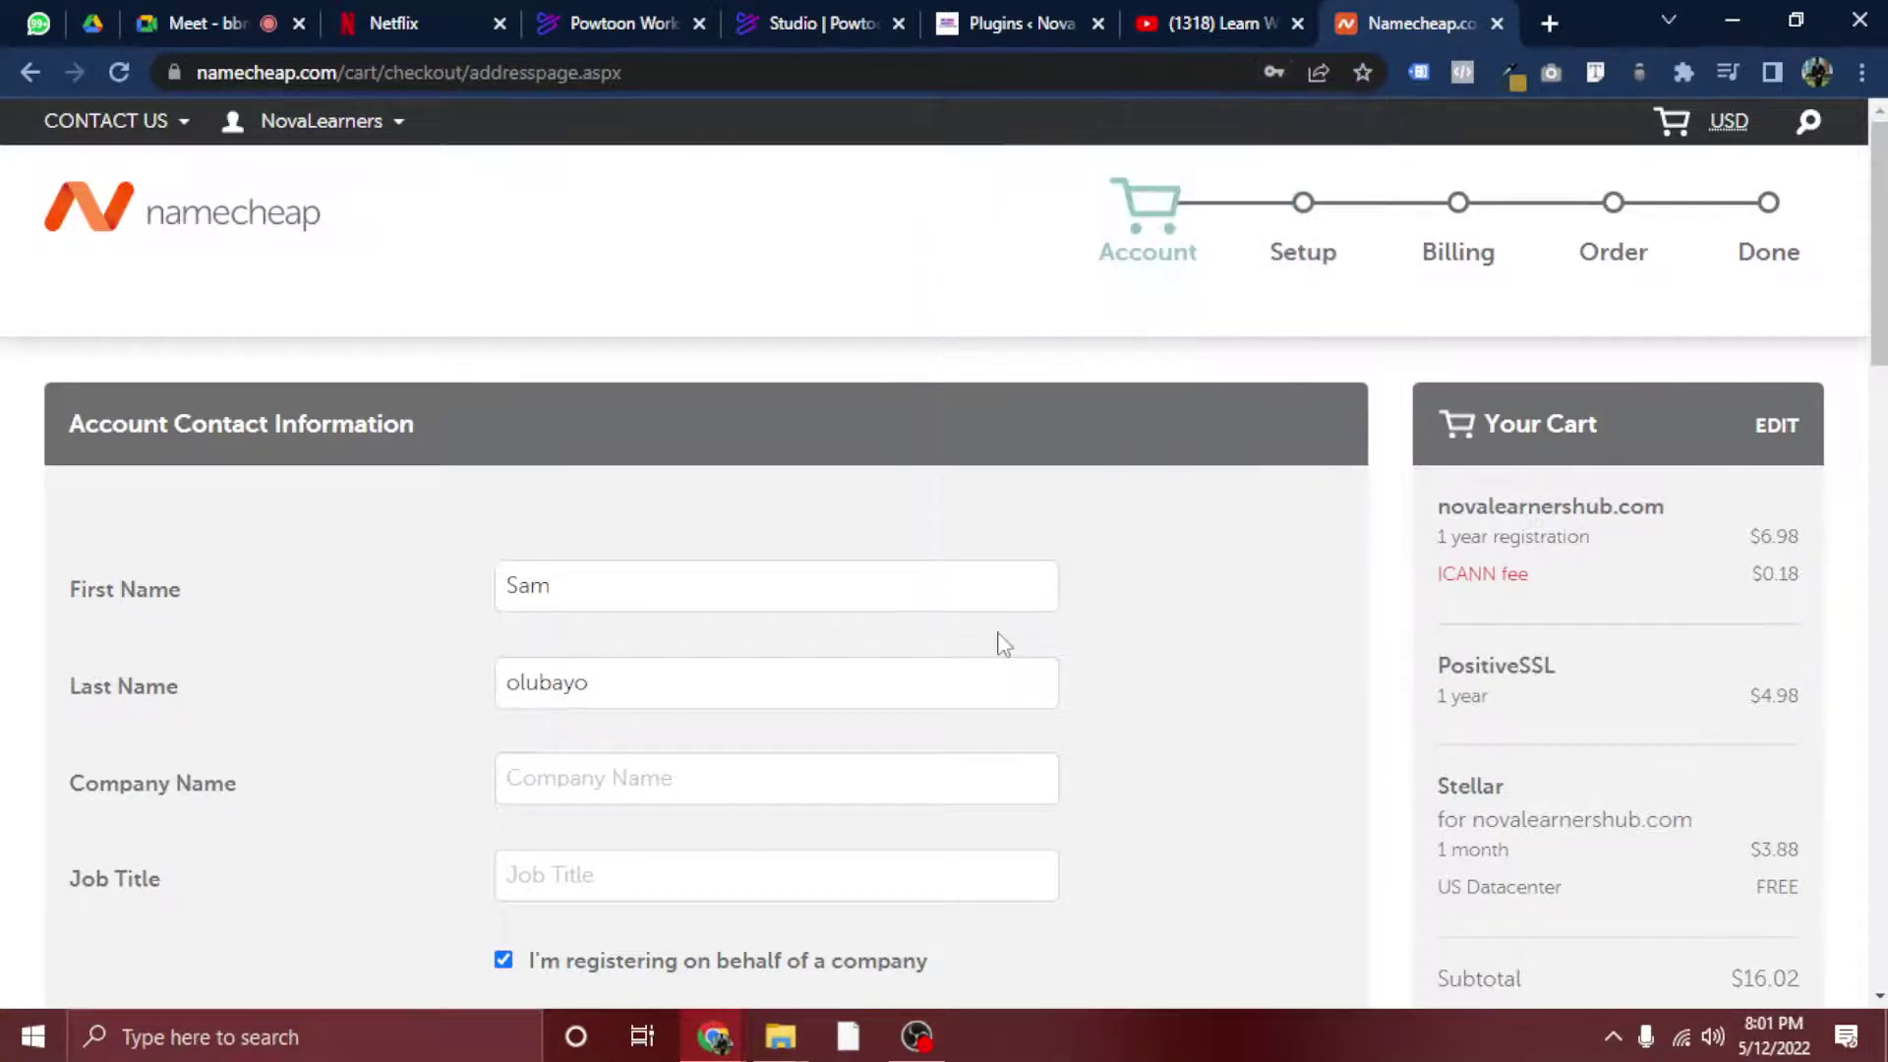
scroll(1001, 644, down, 1)
scroll(1001, 644, down, 1)
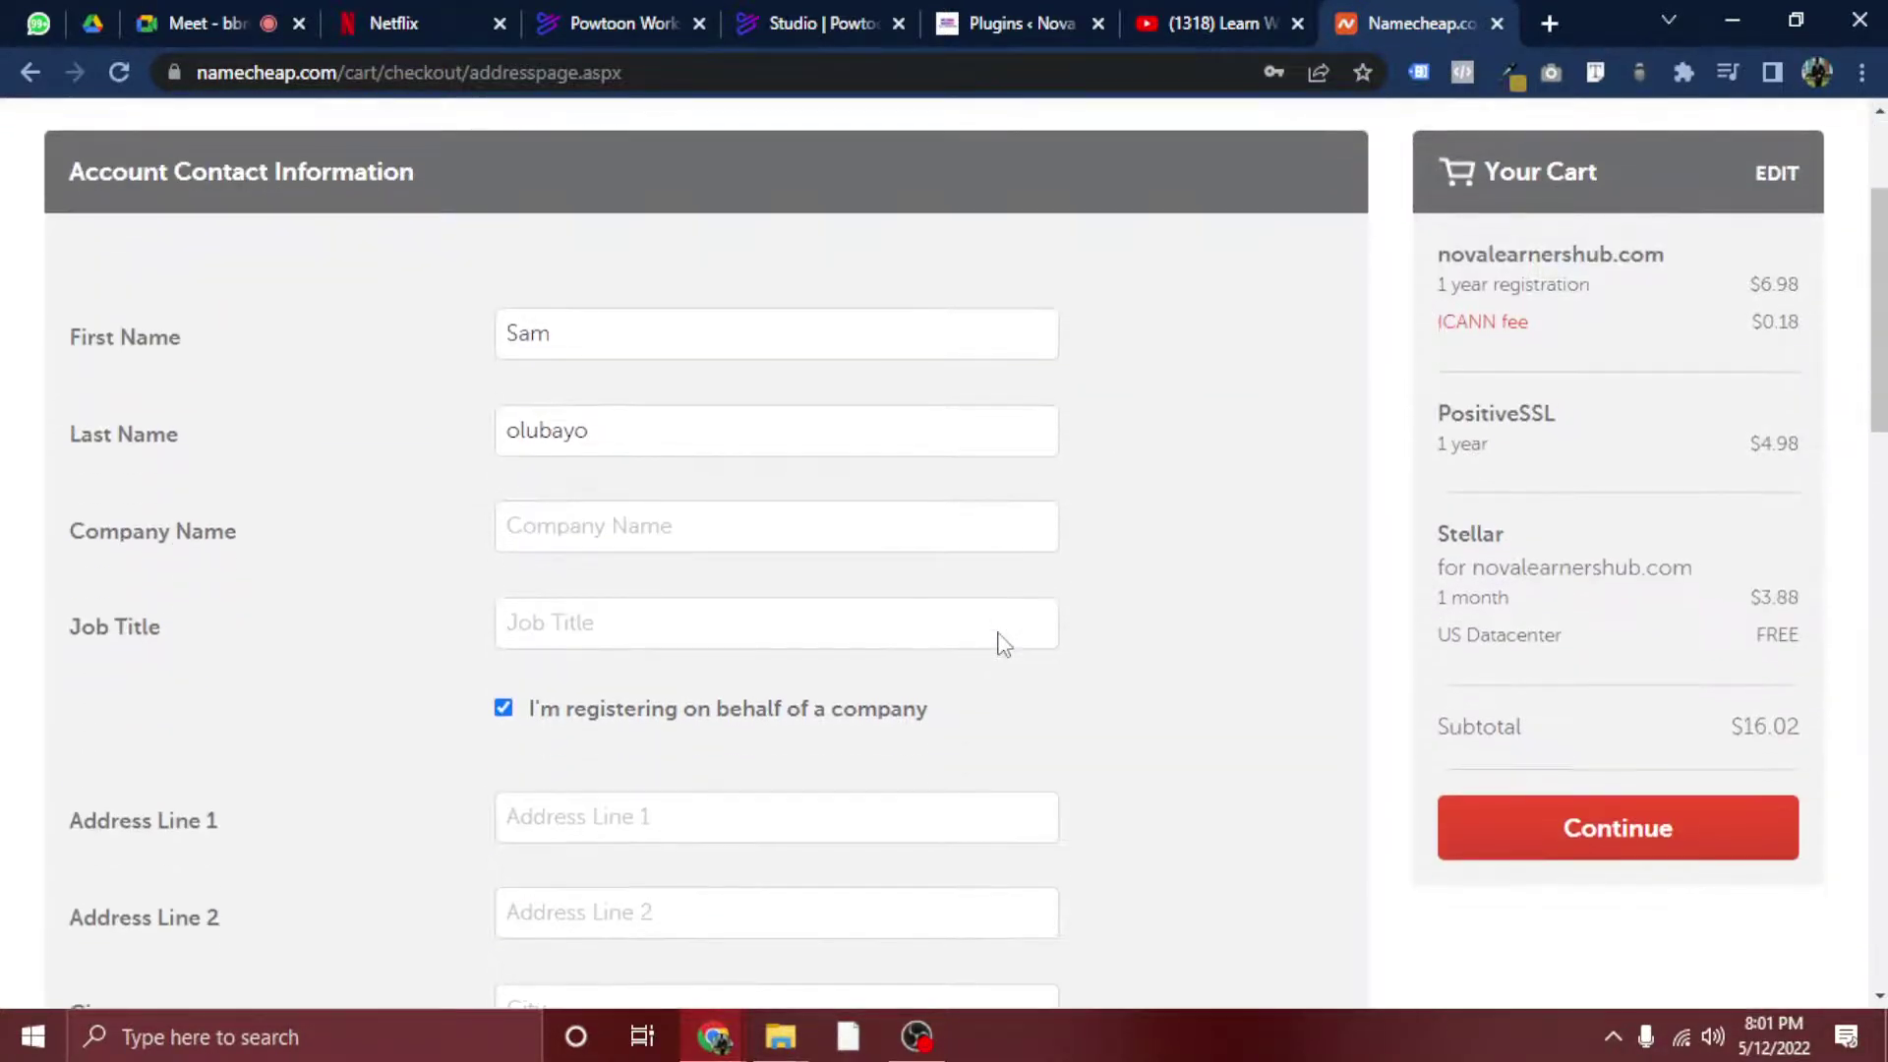
click(628, 525)
click(535, 641)
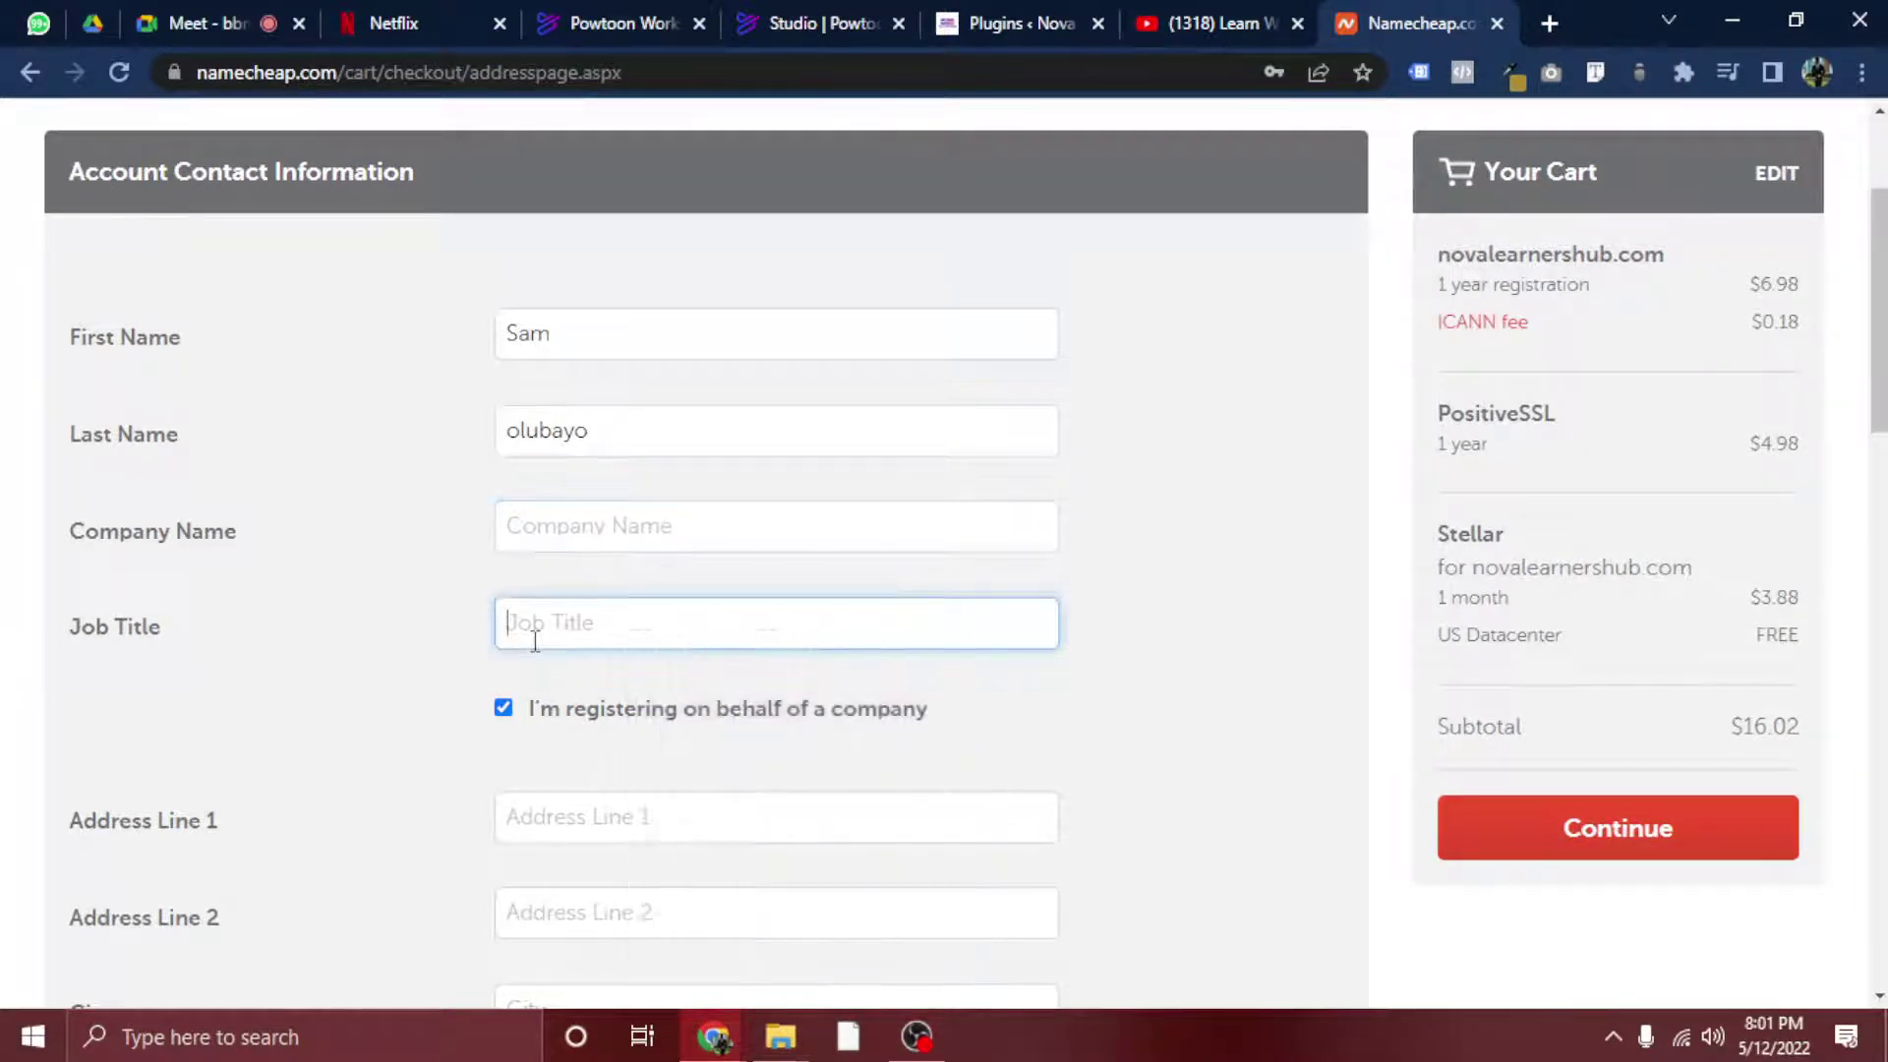
- Autofill the contact form with the saved Livrite Healthcare Services details and continue
scroll(535, 653, down, 5)
scroll(537, 652, down, 8)
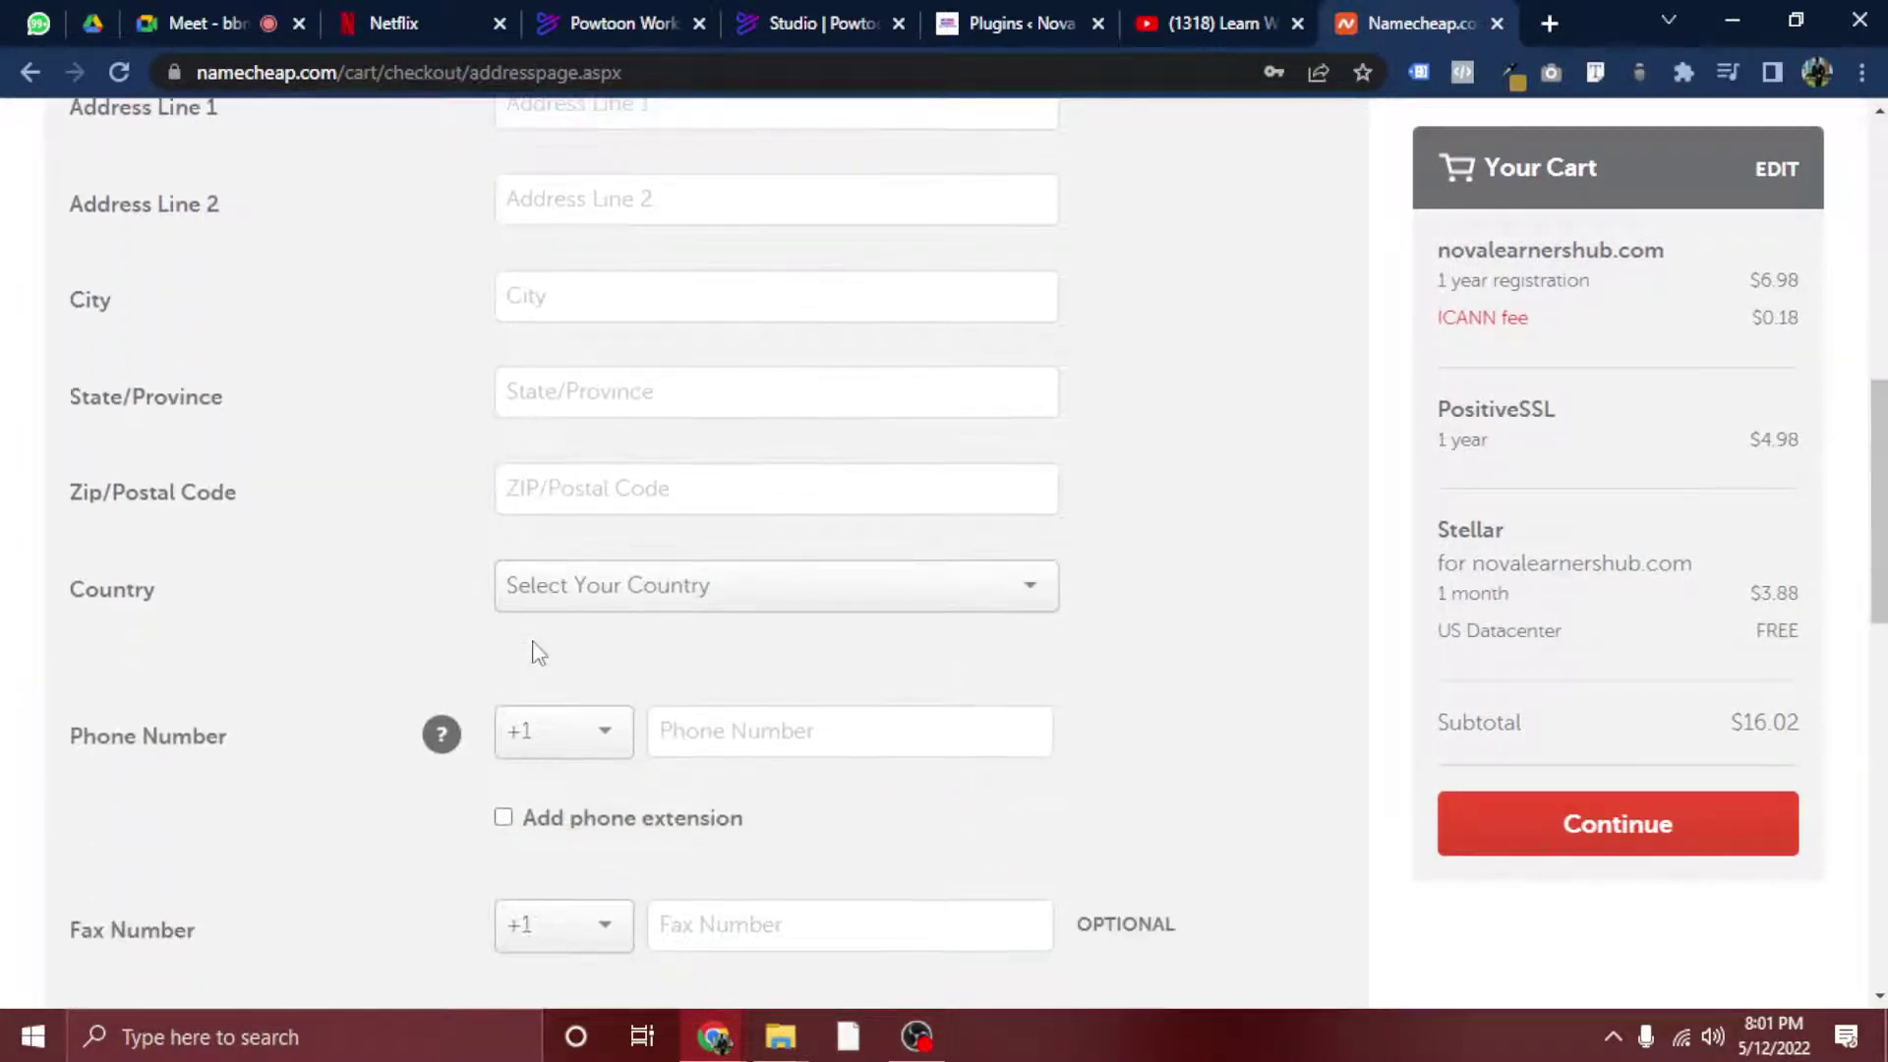
scroll(539, 653, down, 3)
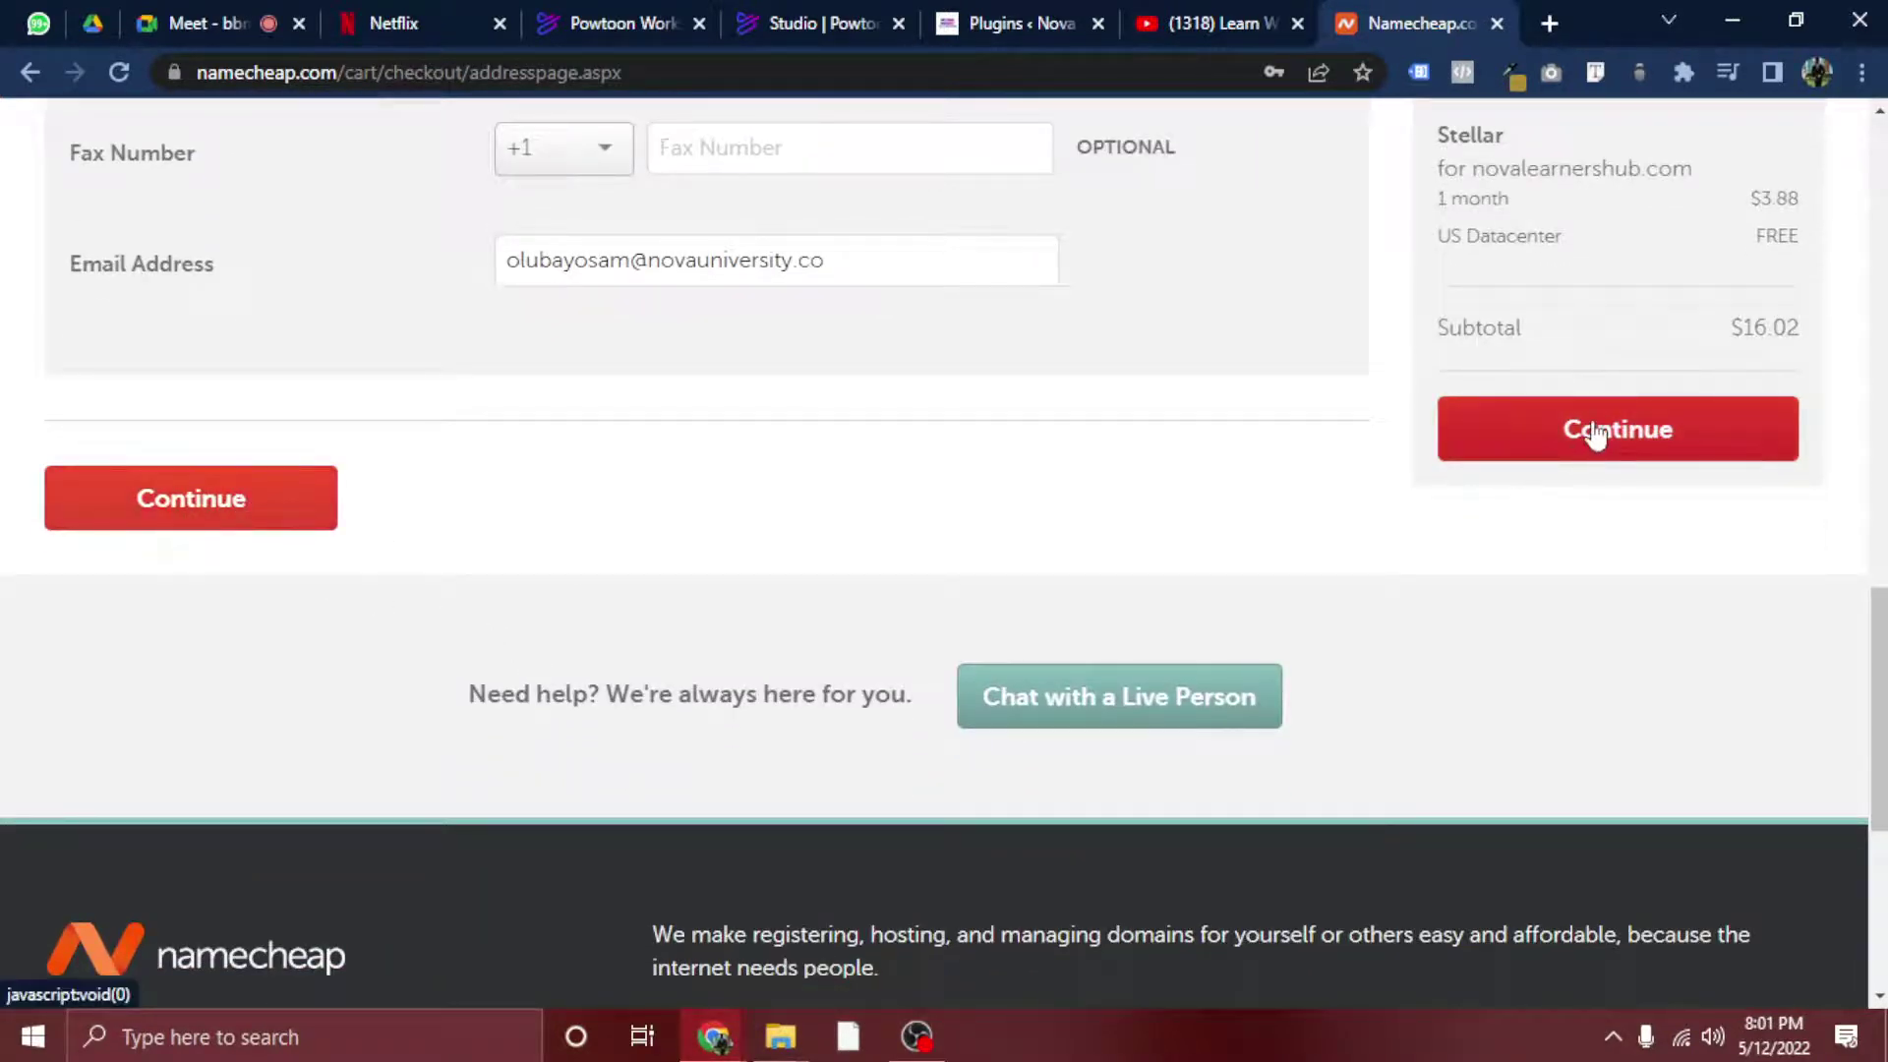
scroll(1595, 428, up, 7)
scroll(1595, 428, up, 6)
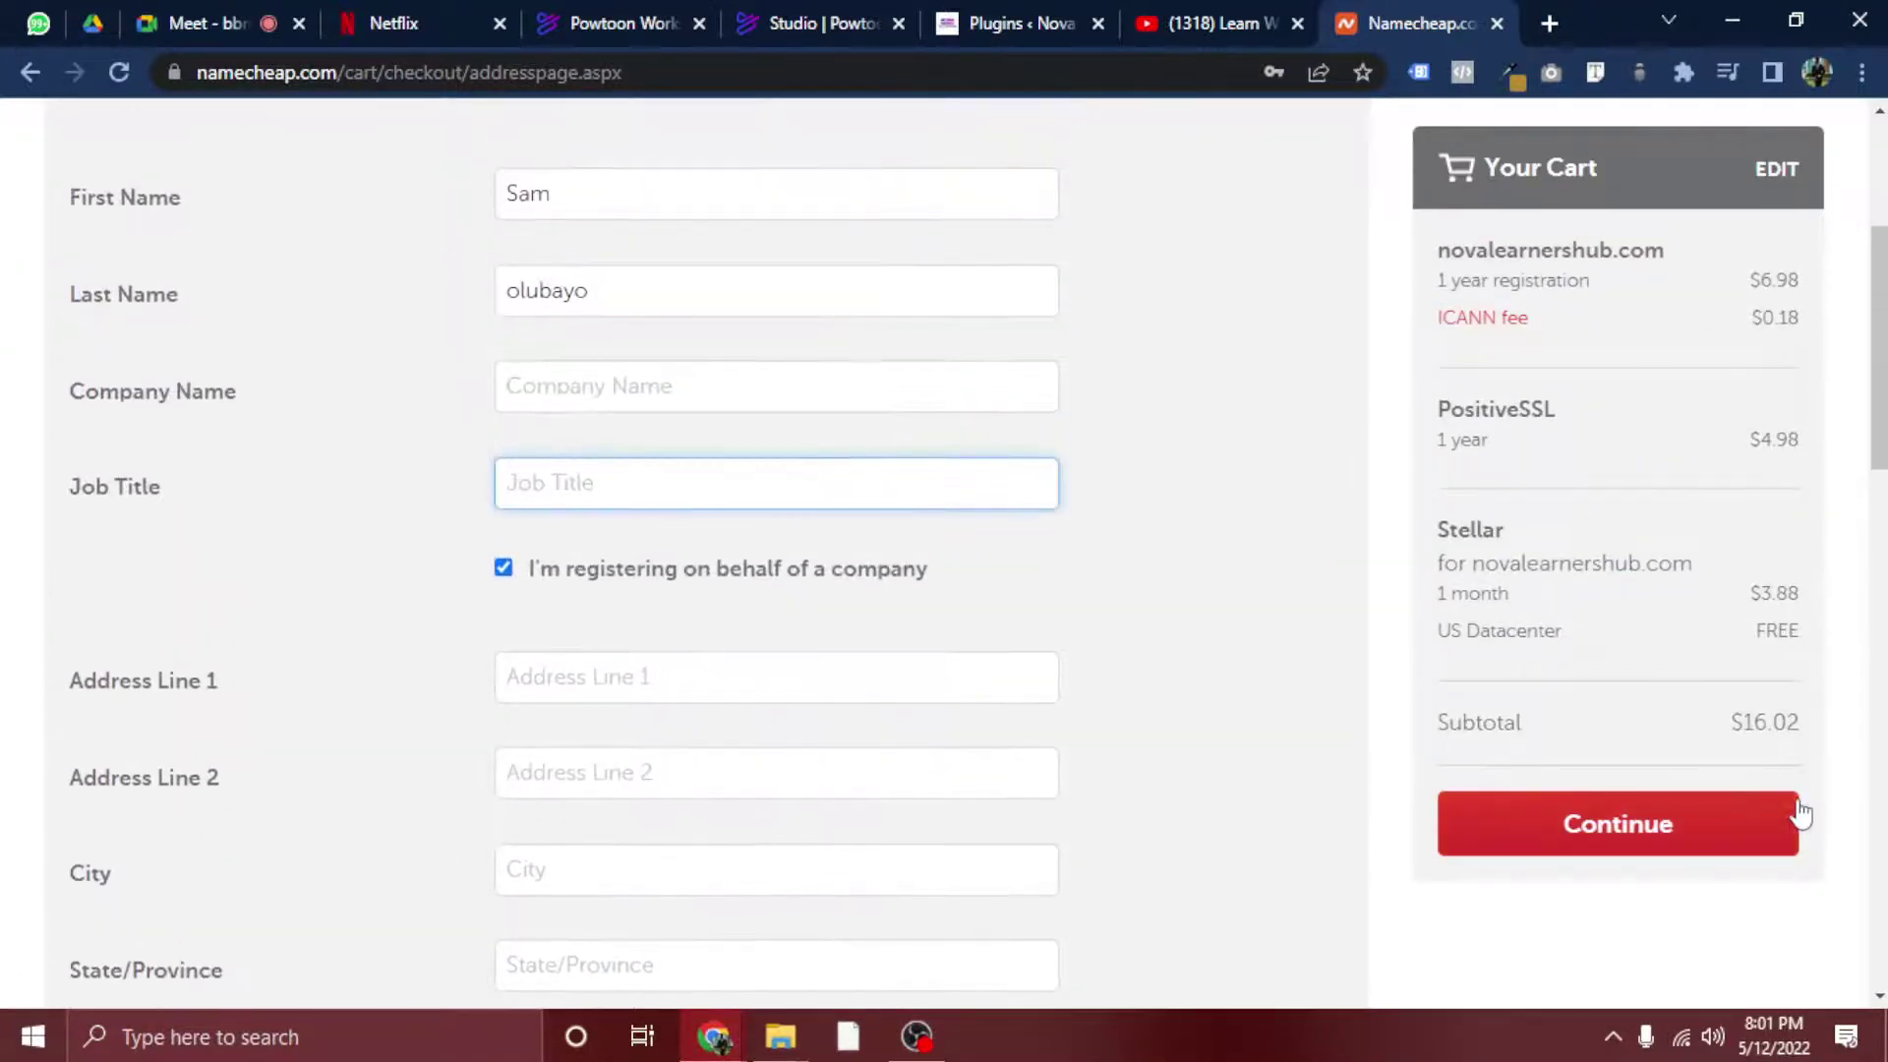
click(677, 369)
click(706, 446)
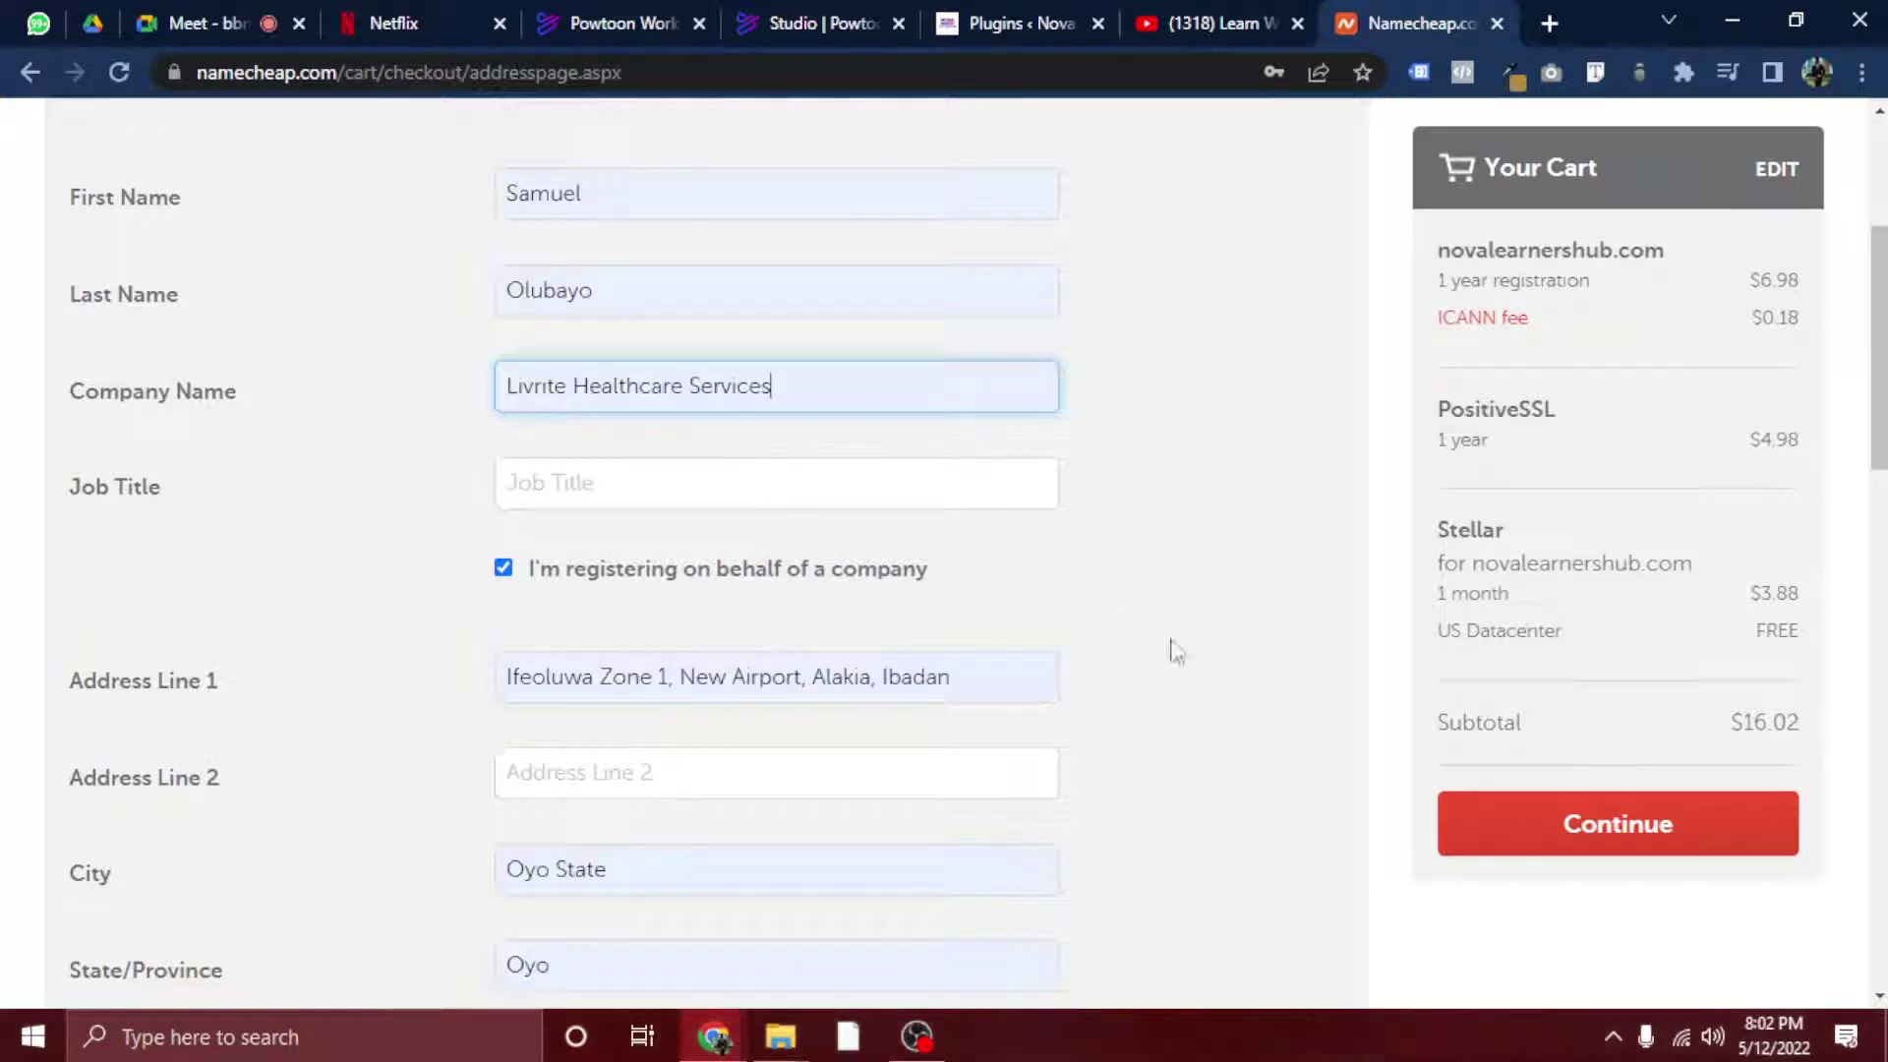
scroll(1758, 695, down, 2)
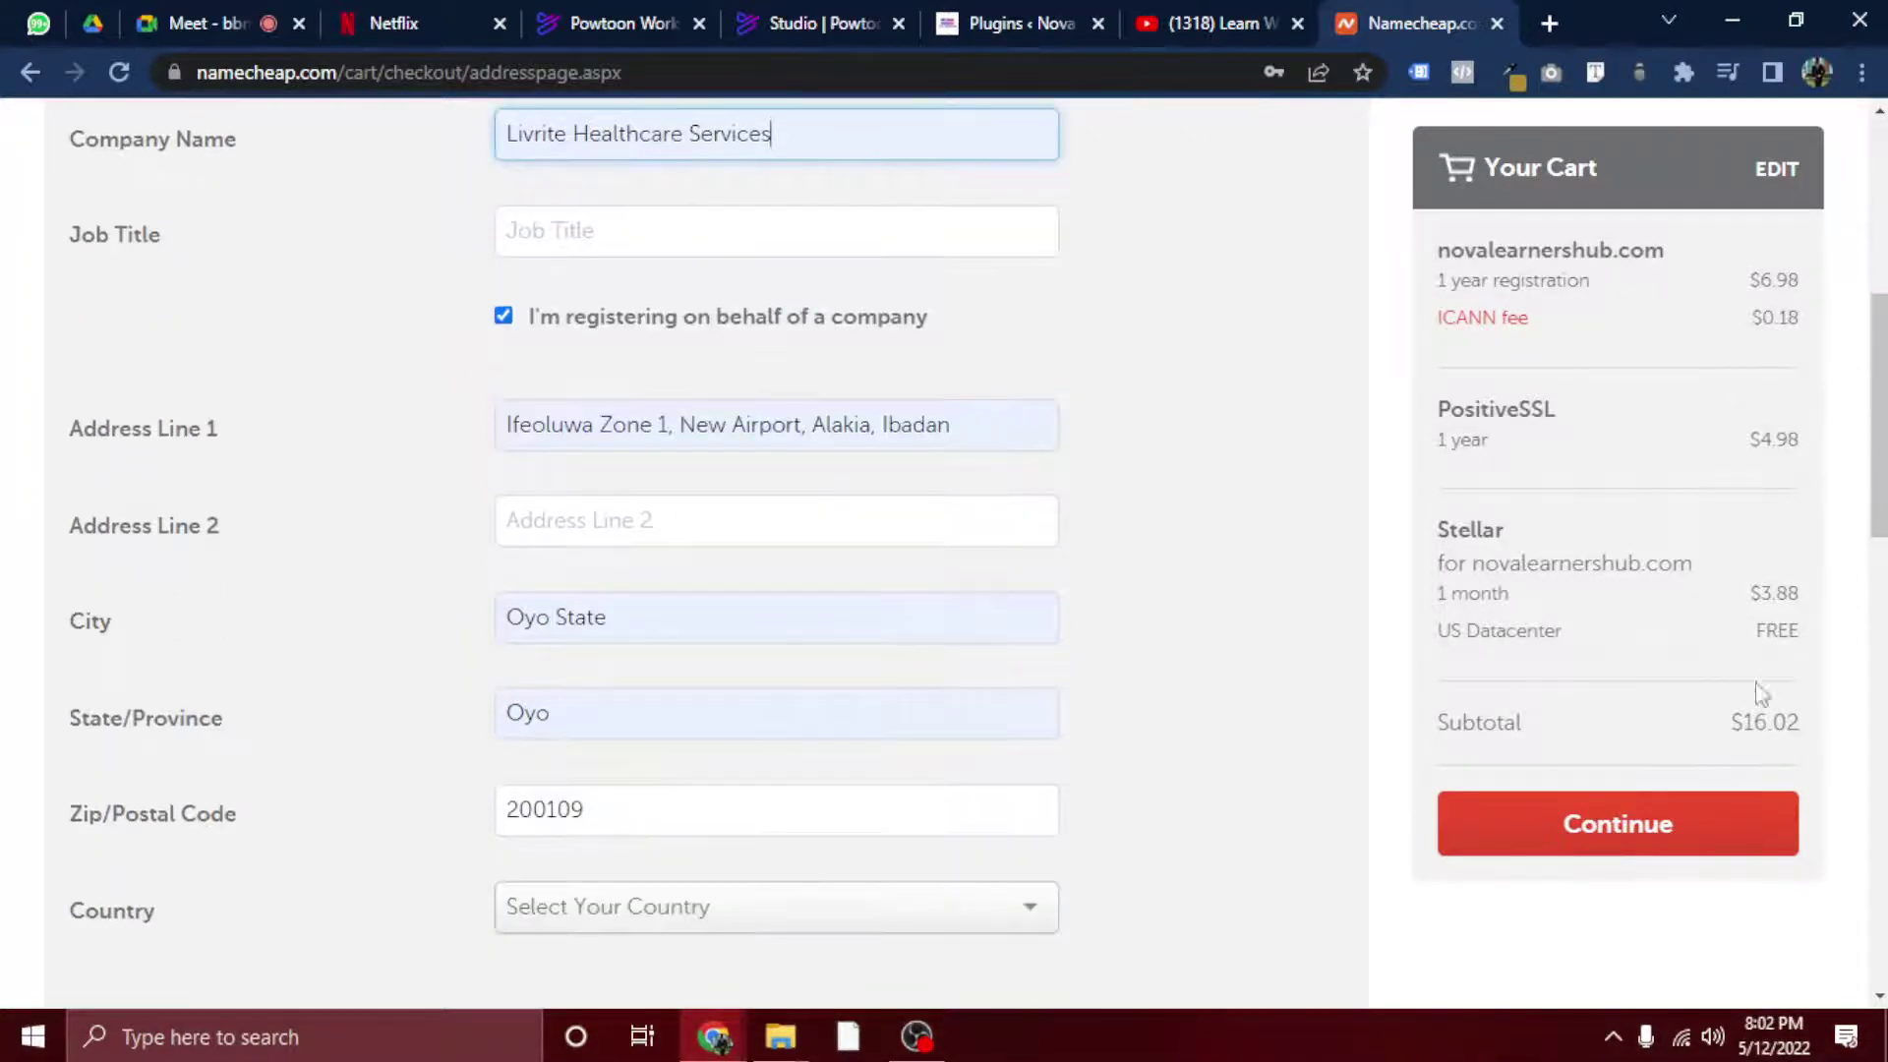
click(1665, 848)
click(1665, 848)
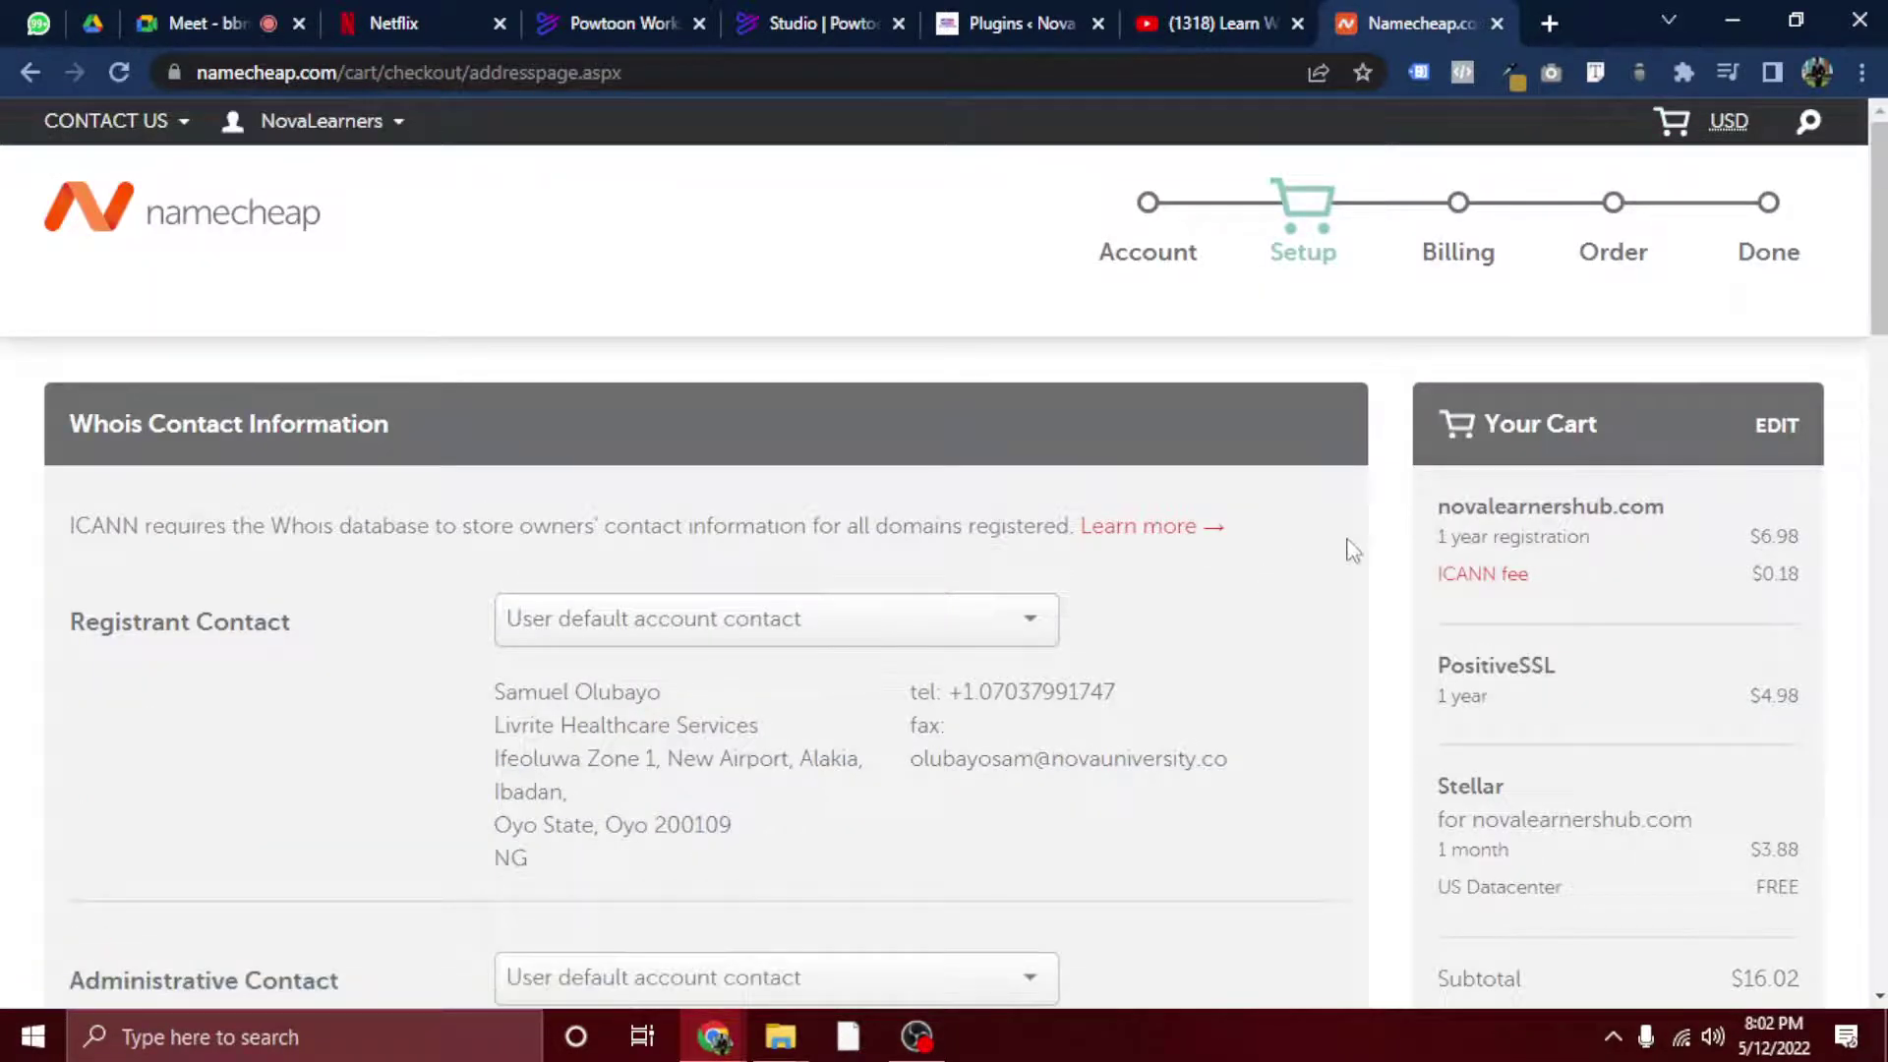
- Review the Whois contact sections and continue from Your Cart to the Billing Payment Method page
scroll(638, 847, down, 6)
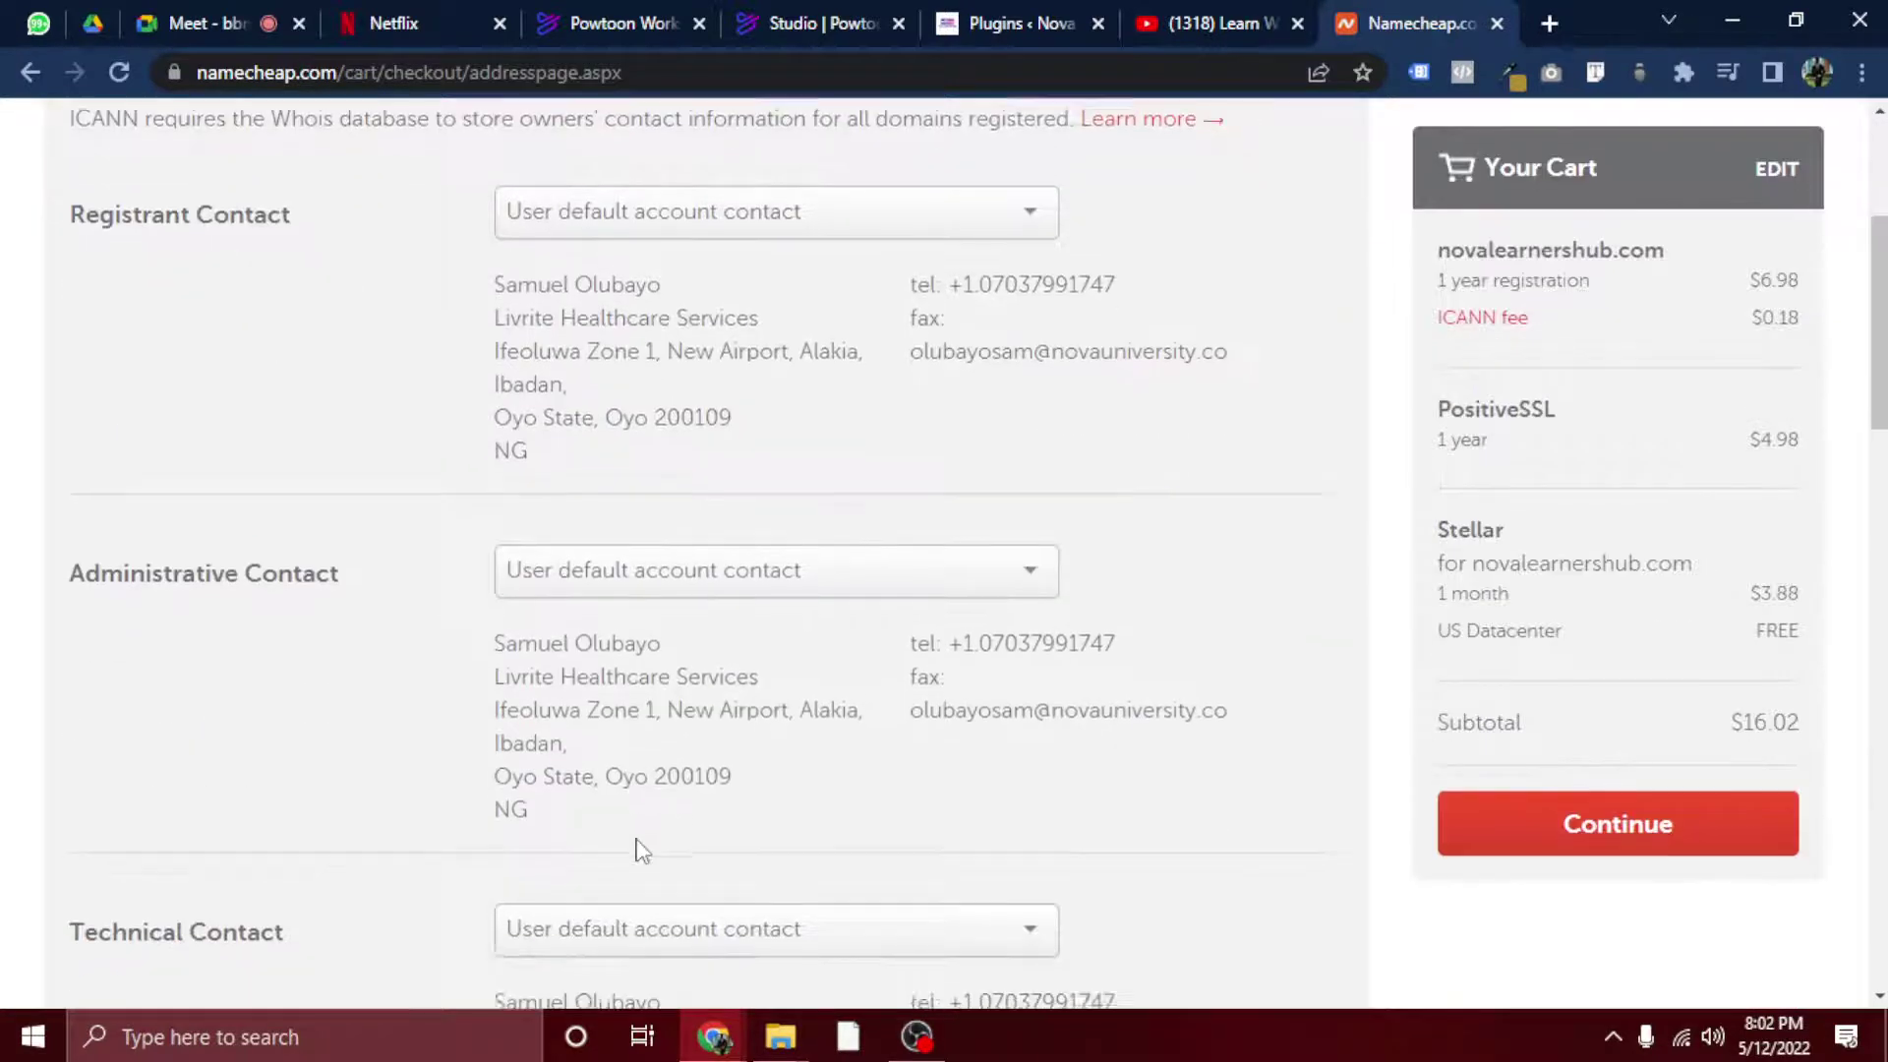
scroll(637, 848, down, 8)
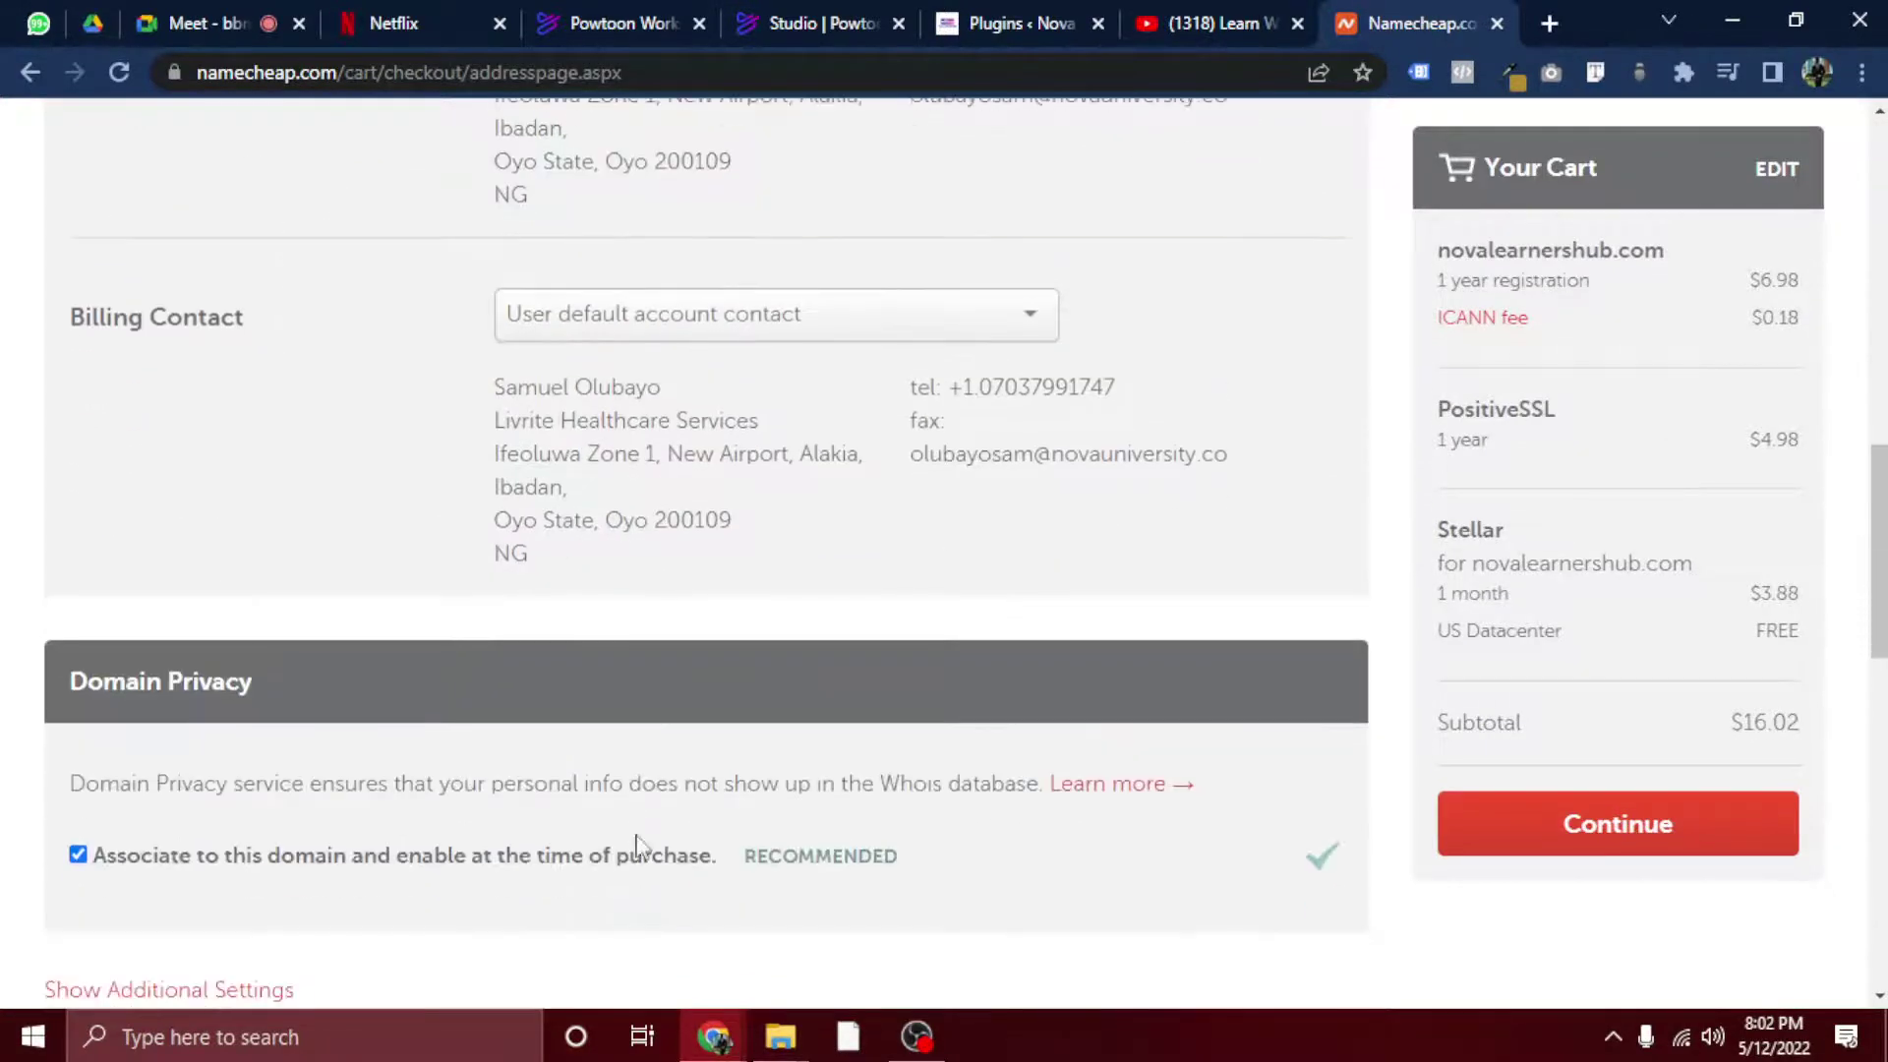
scroll(688, 757, down, 6)
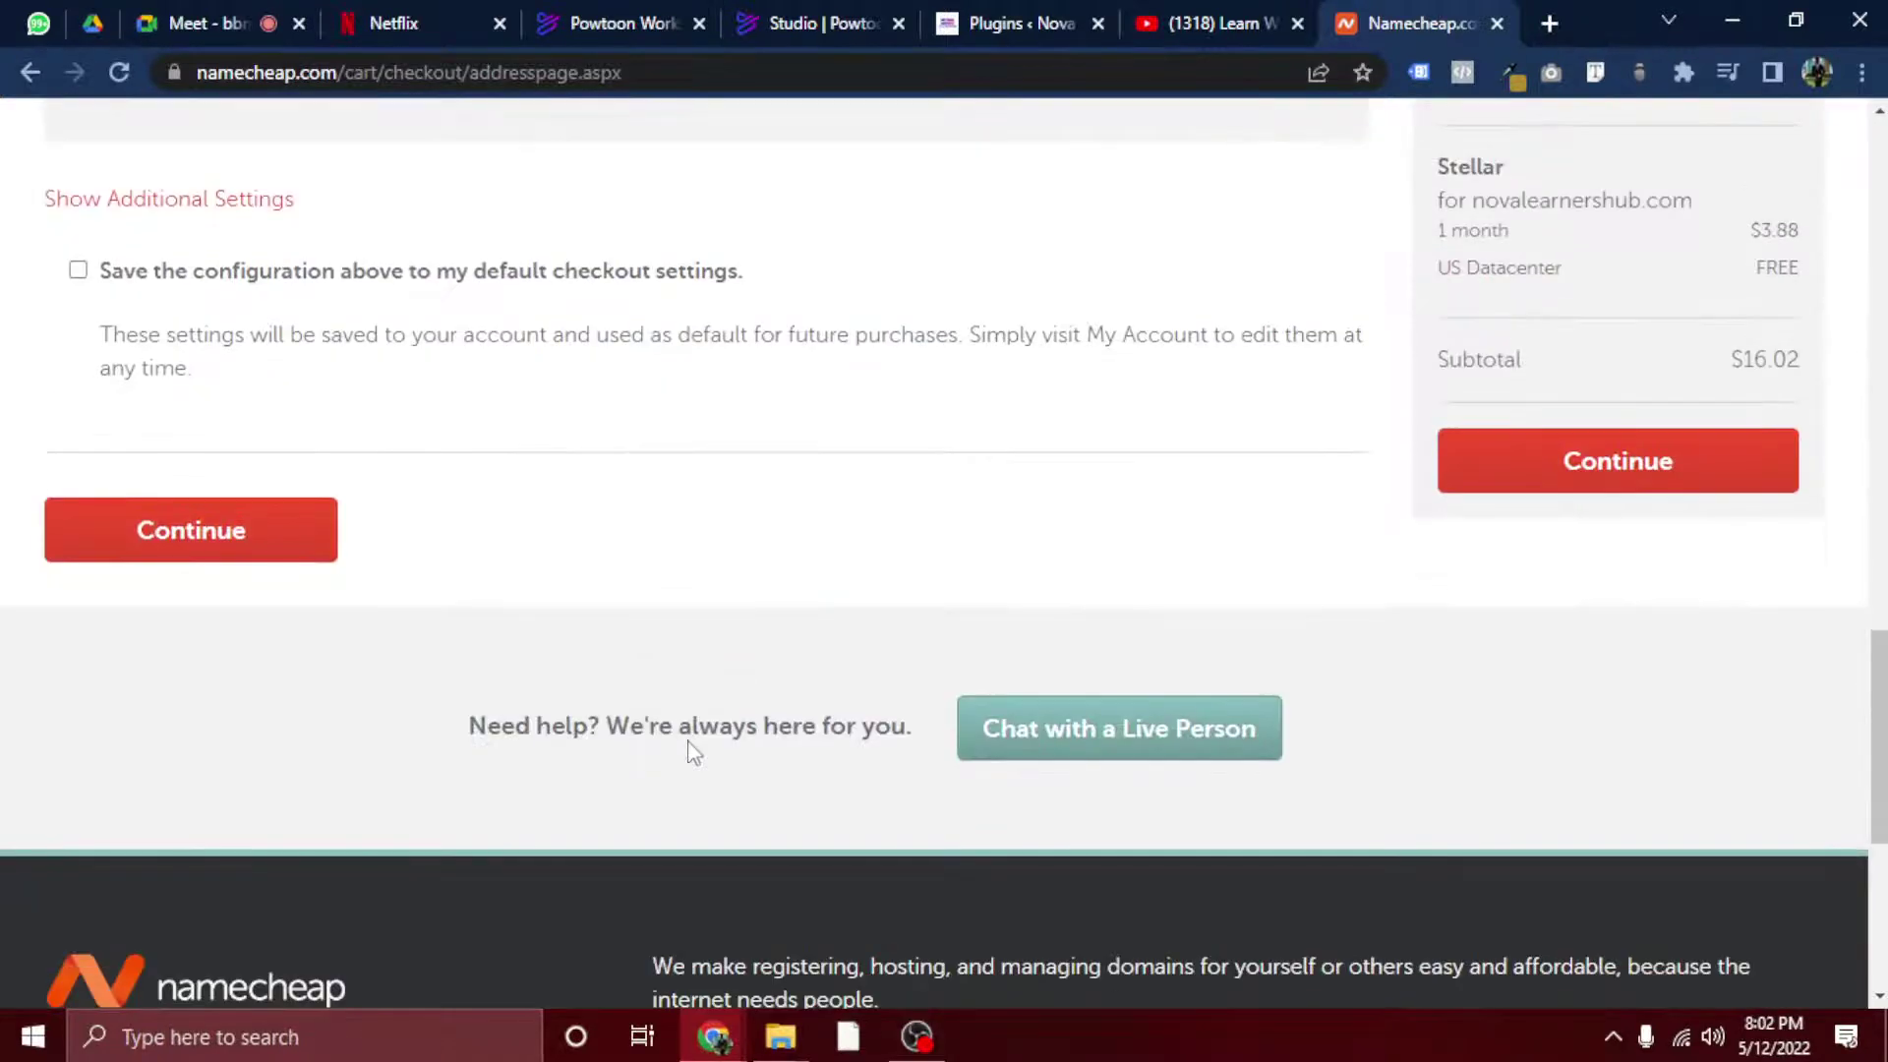
scroll(696, 752, up, 3)
scroll(688, 752, up, 7)
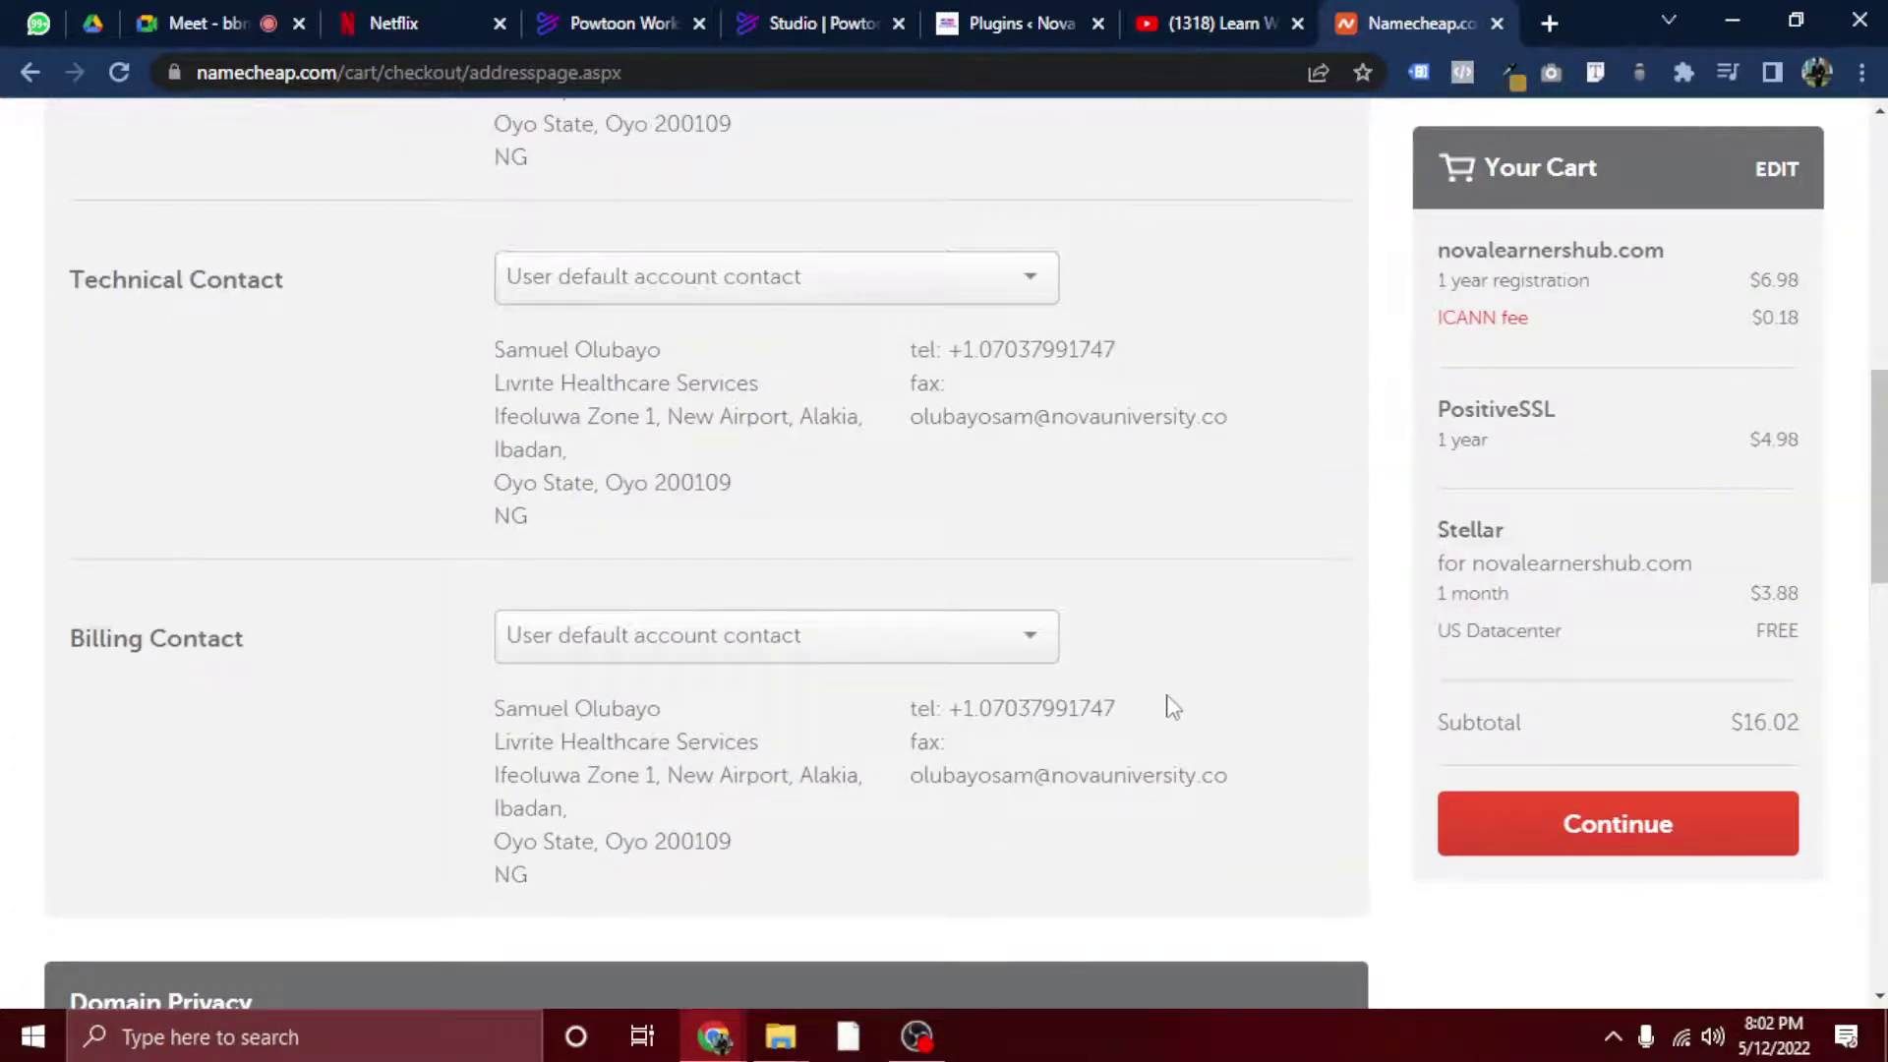
click(1542, 831)
scroll(1045, 620, up, 8)
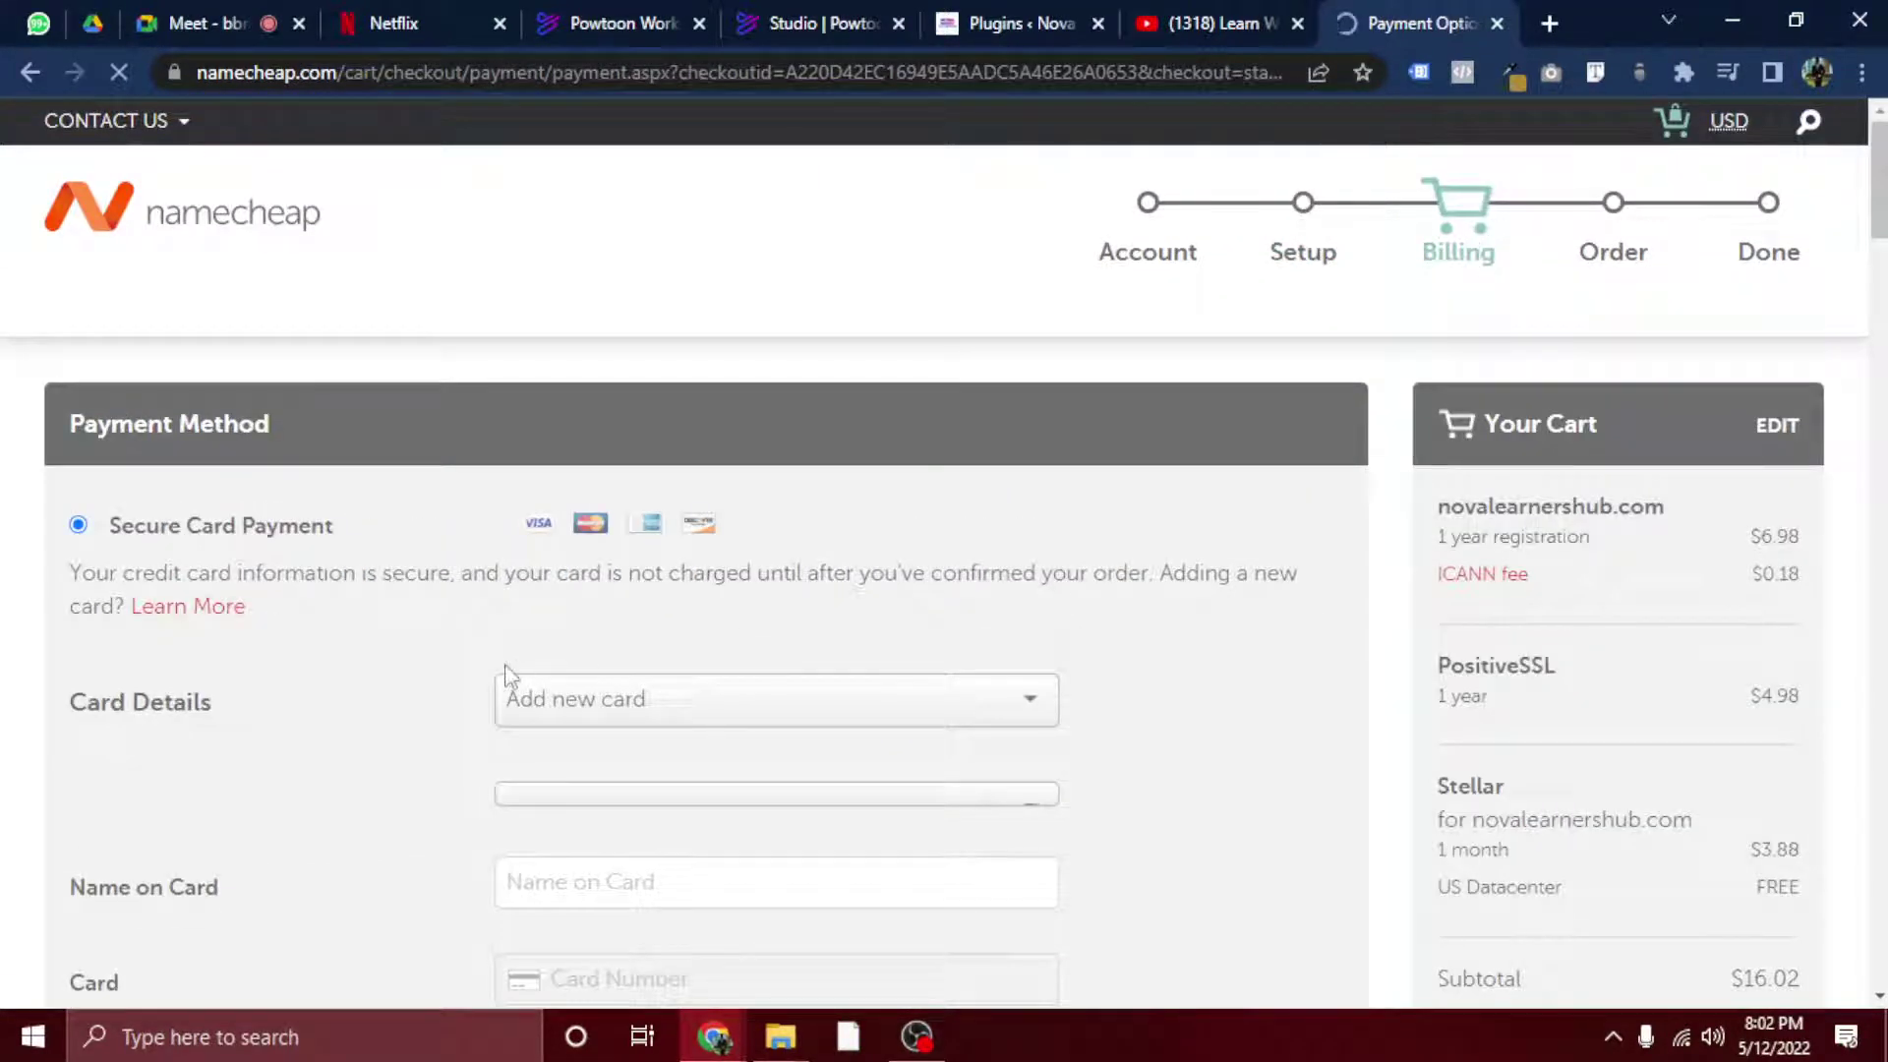
scroll(501, 673, down, 3)
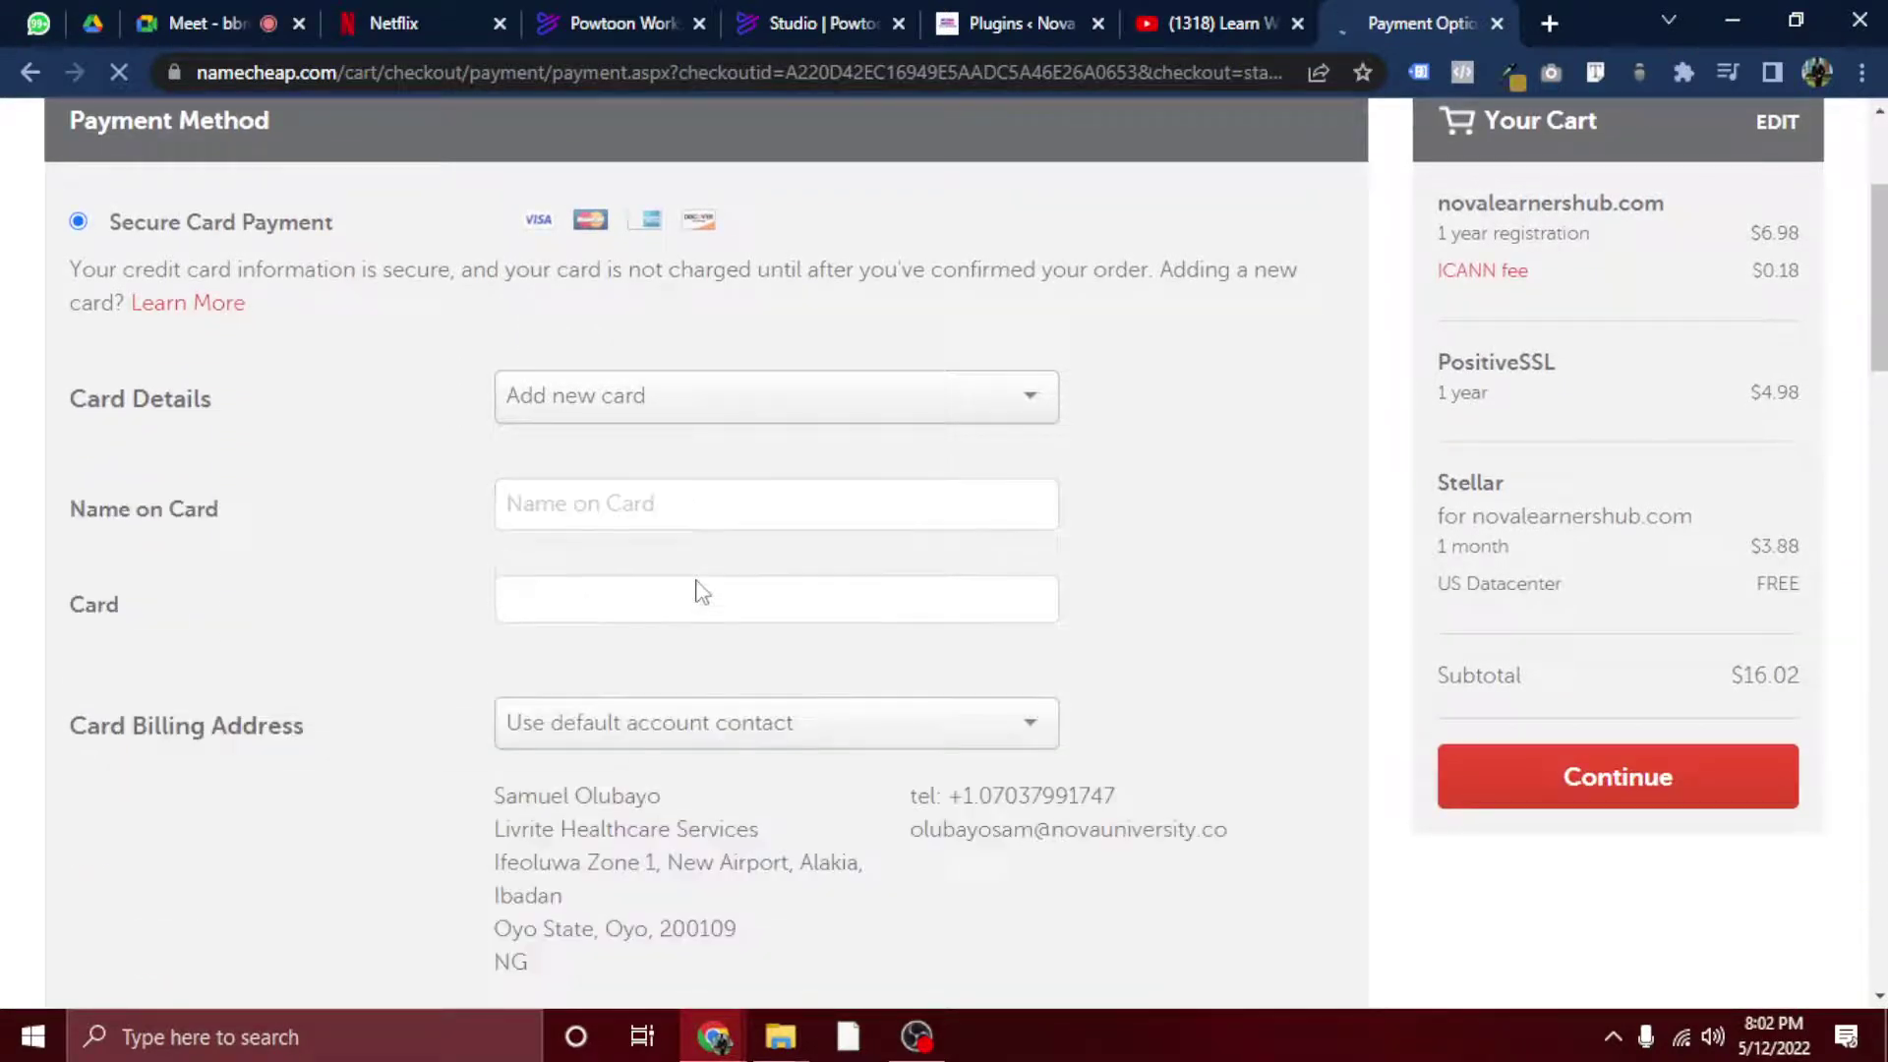
- Attempt to continue with Name on Card and card number left empty, triggering the required-field error
click(580, 500)
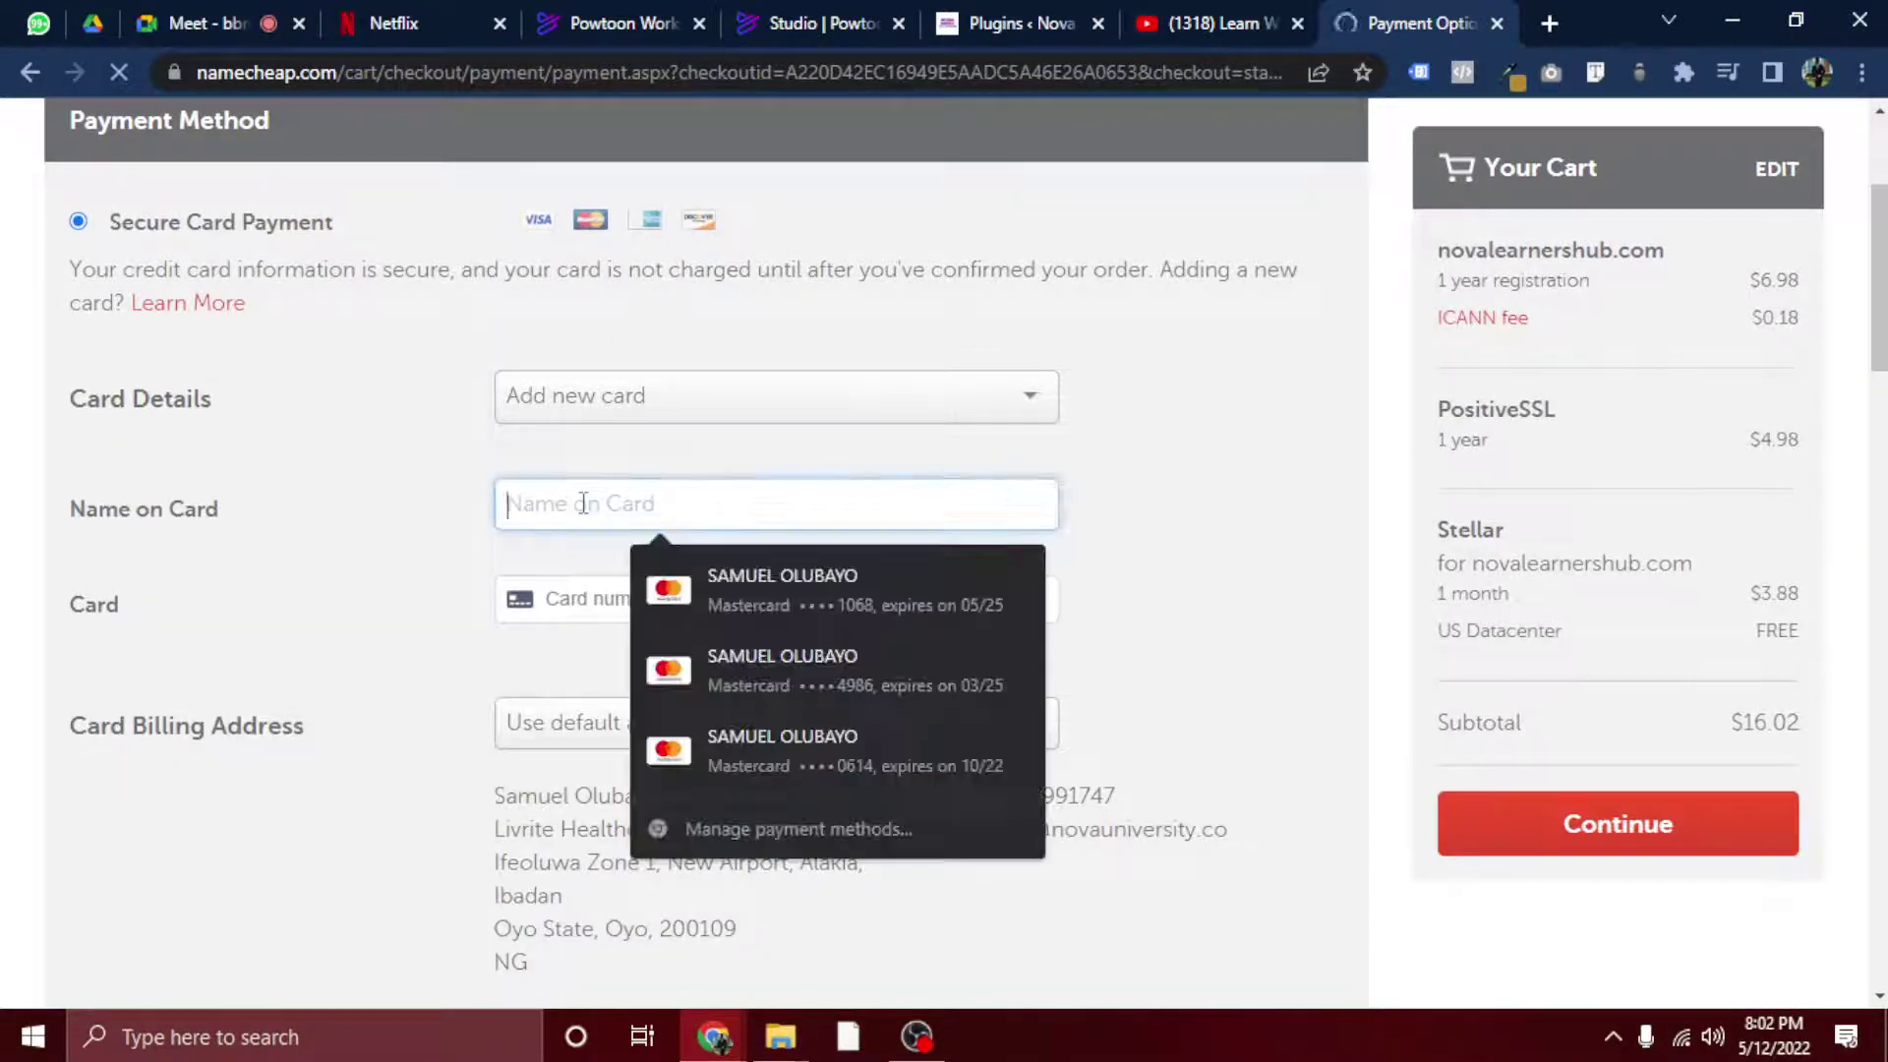
click(356, 592)
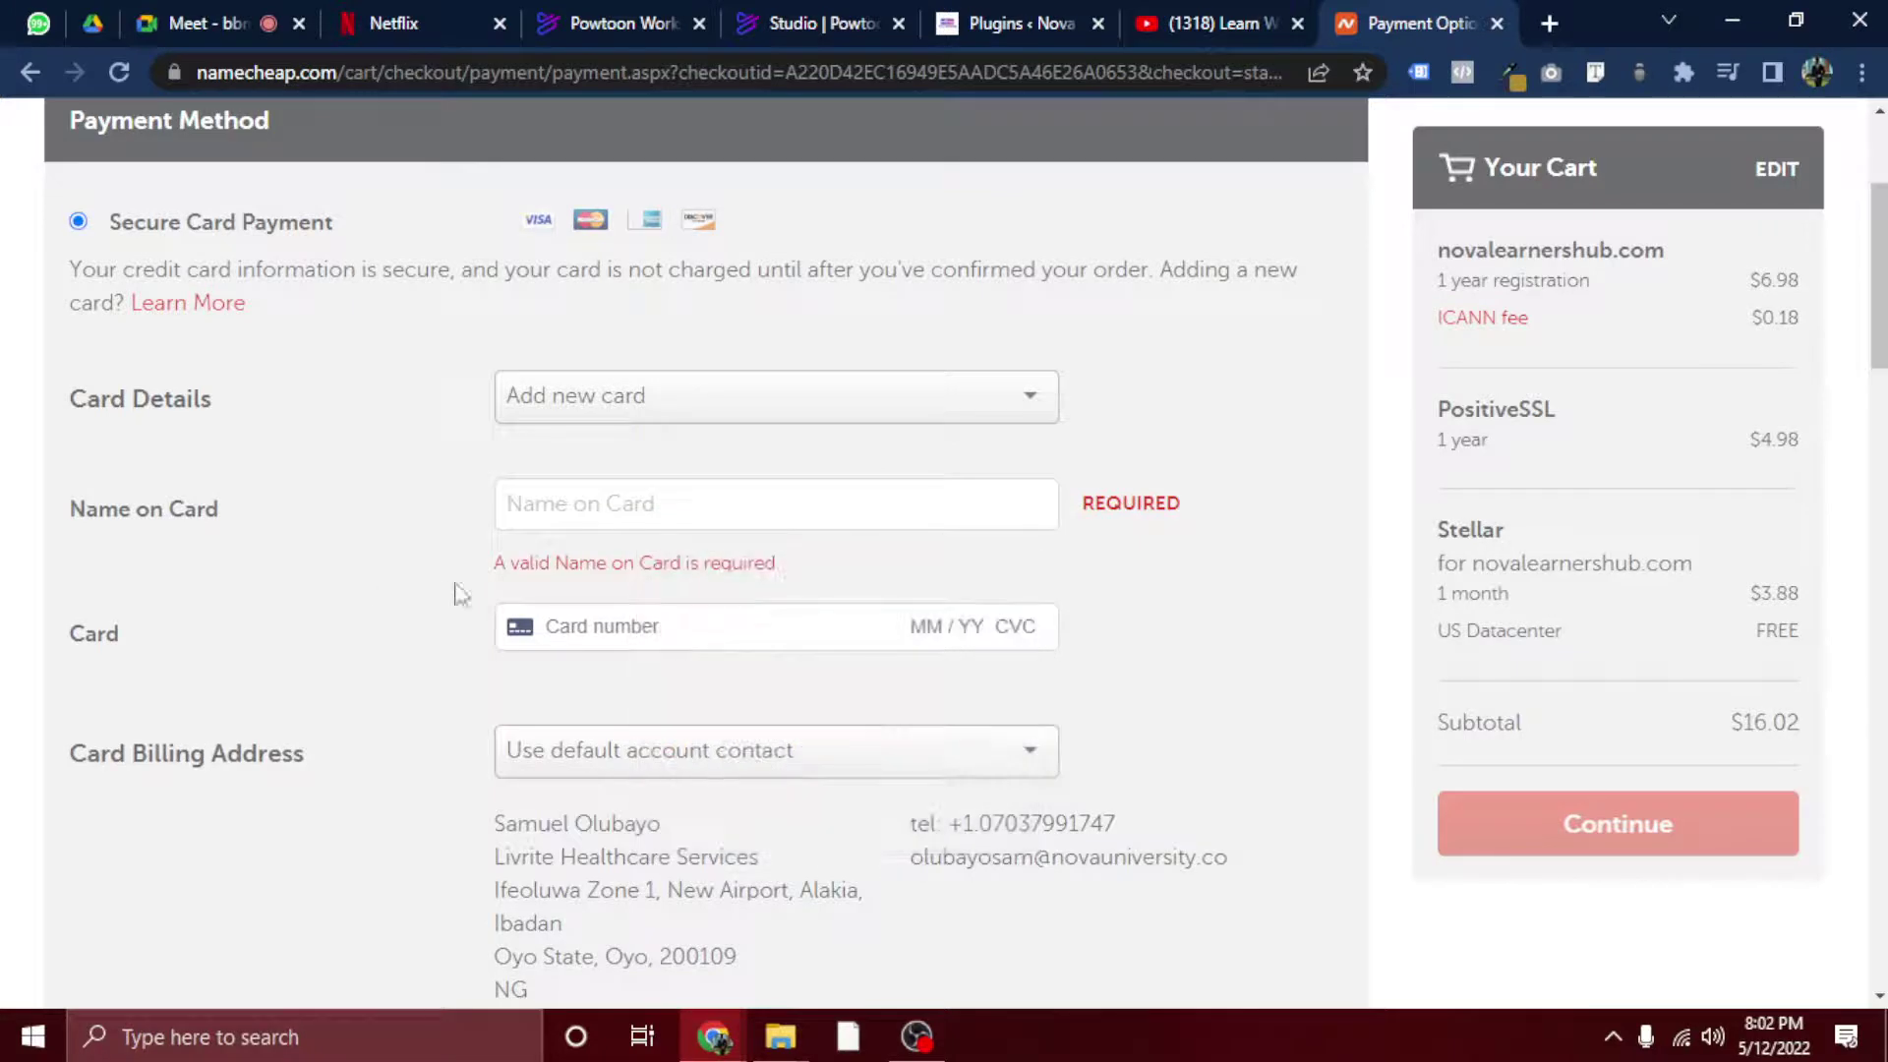
click(695, 531)
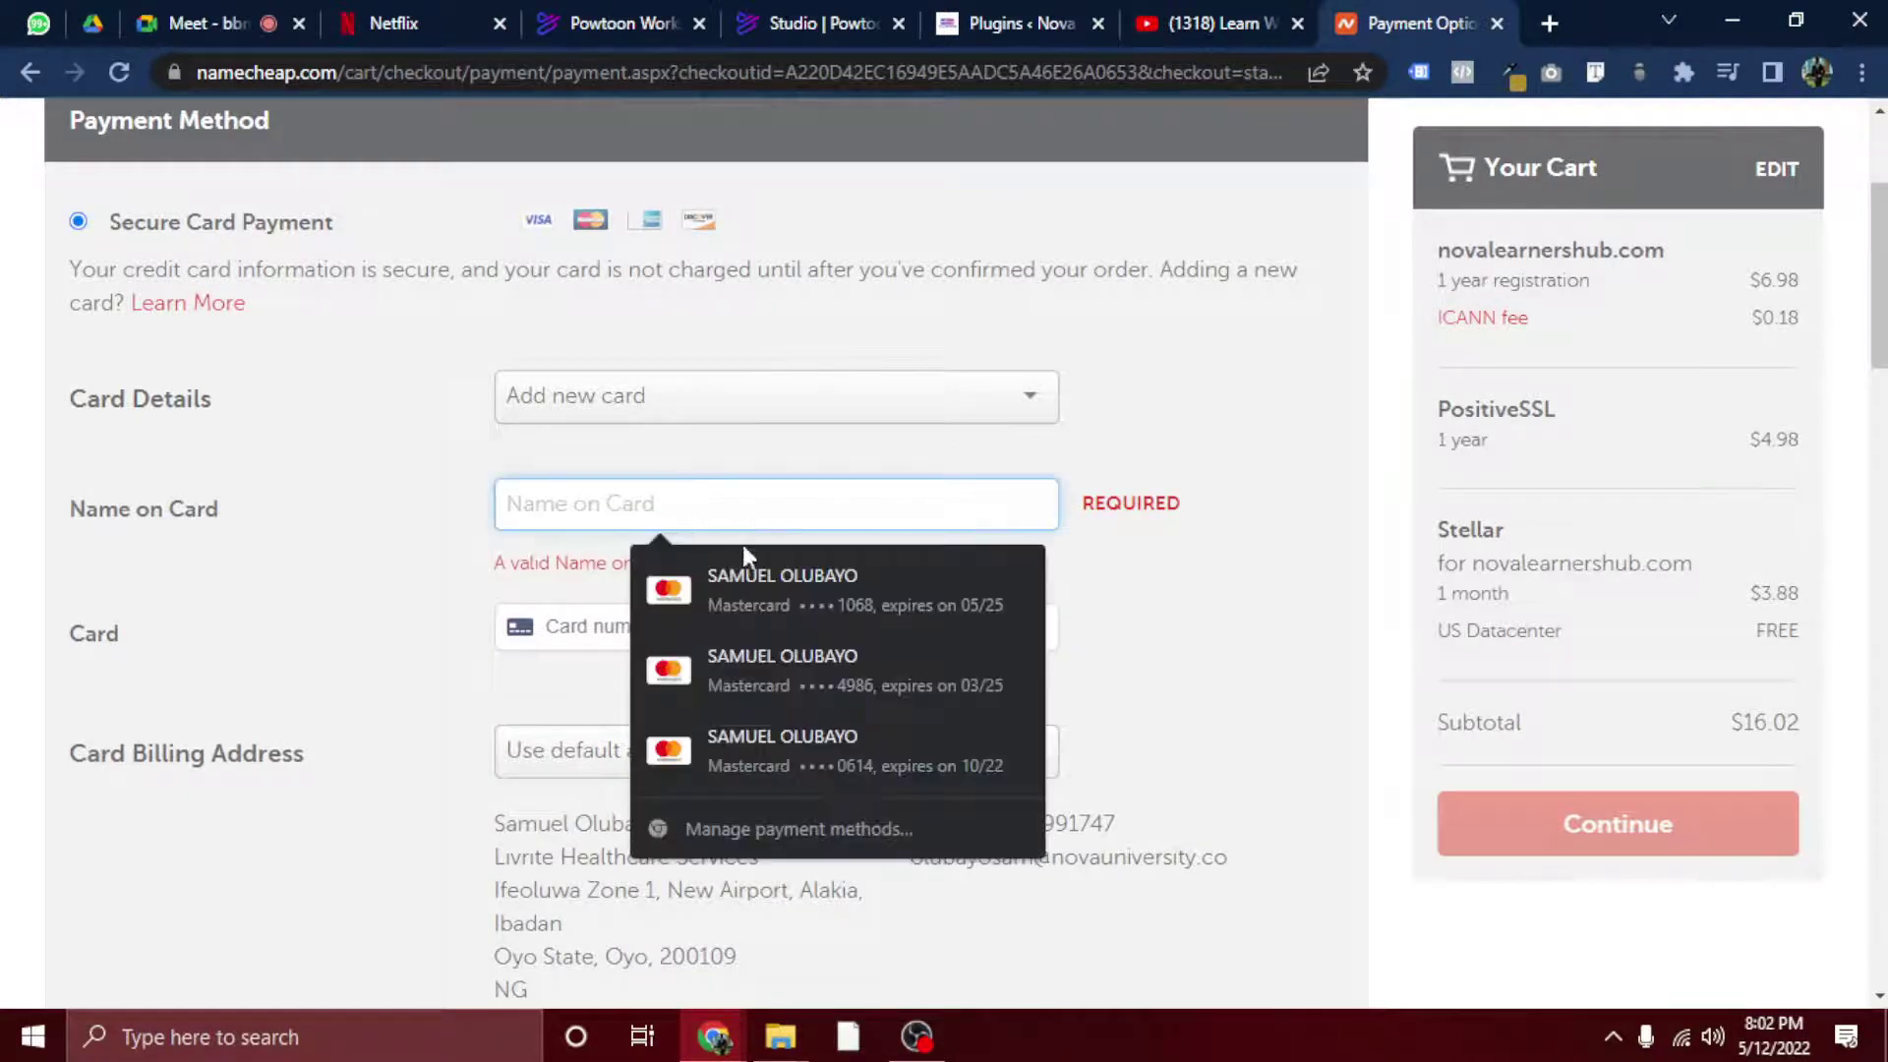
click(352, 625)
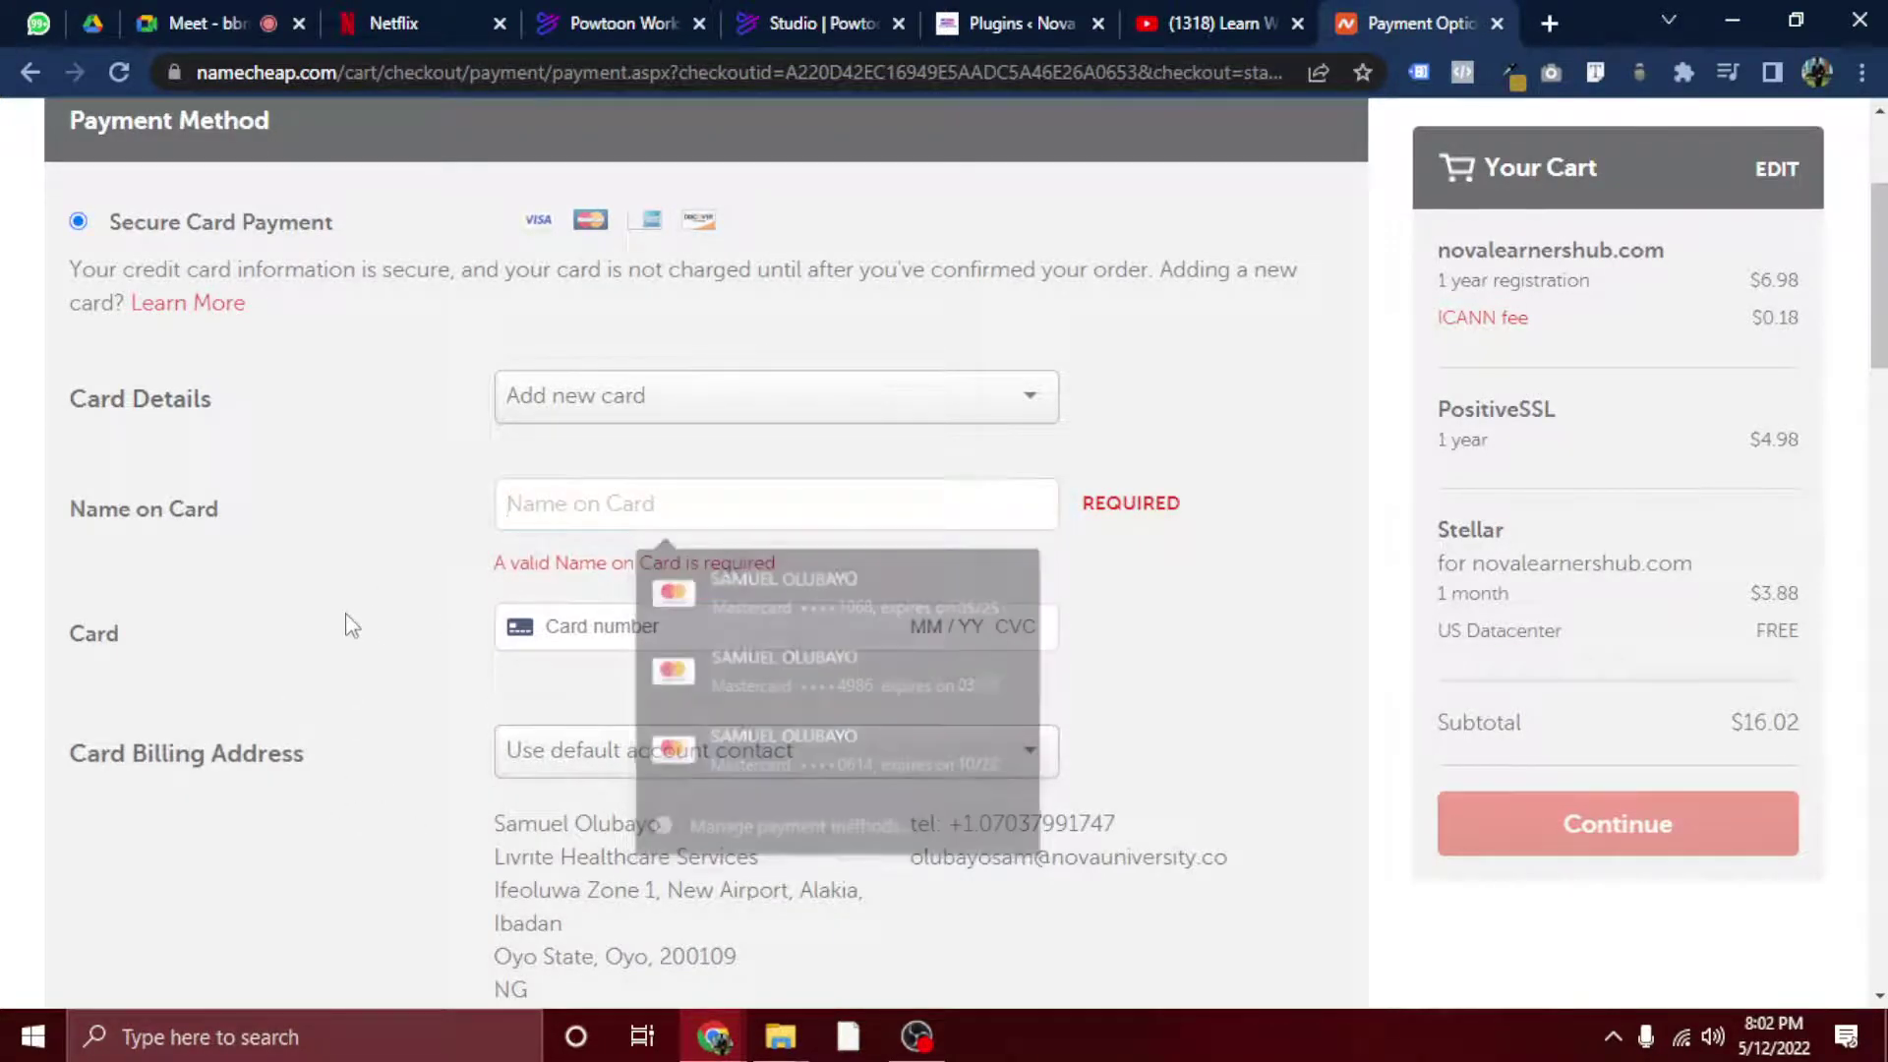
click(535, 519)
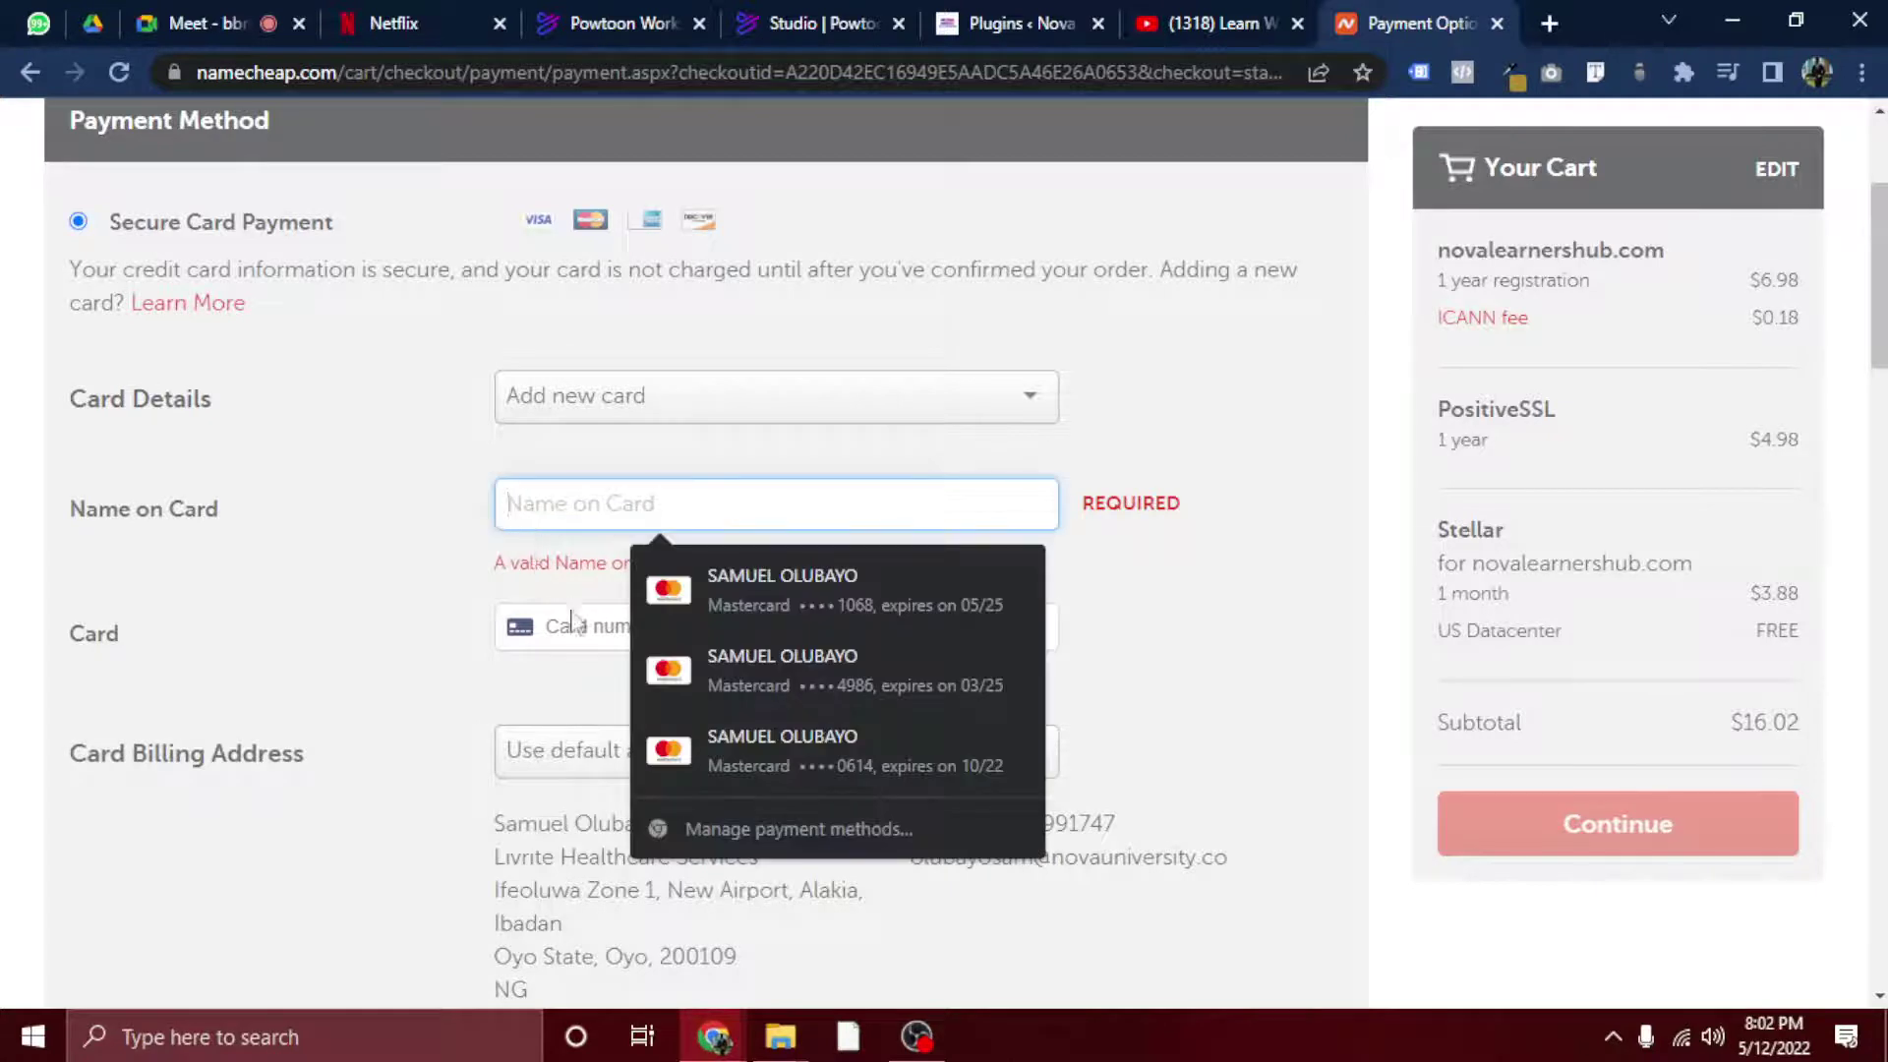
click(572, 622)
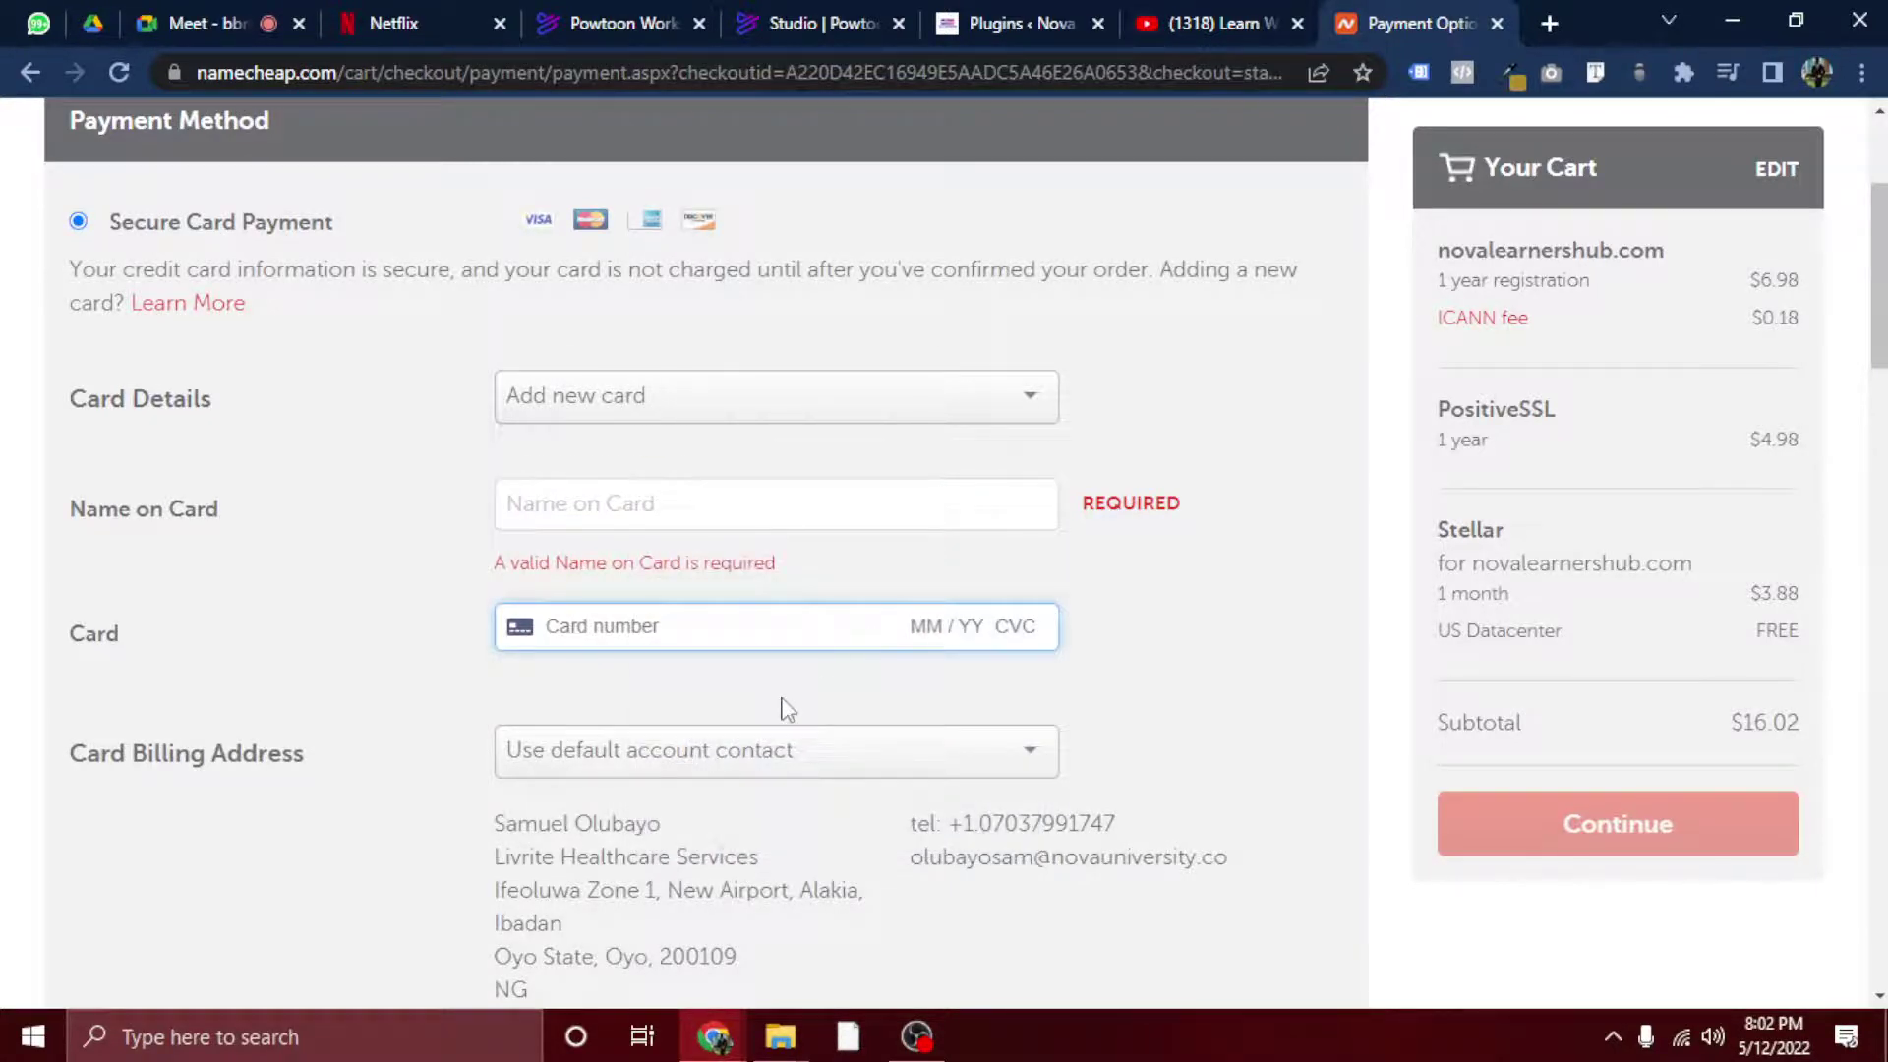
scroll(782, 708, down, 3)
scroll(781, 708, down, 1)
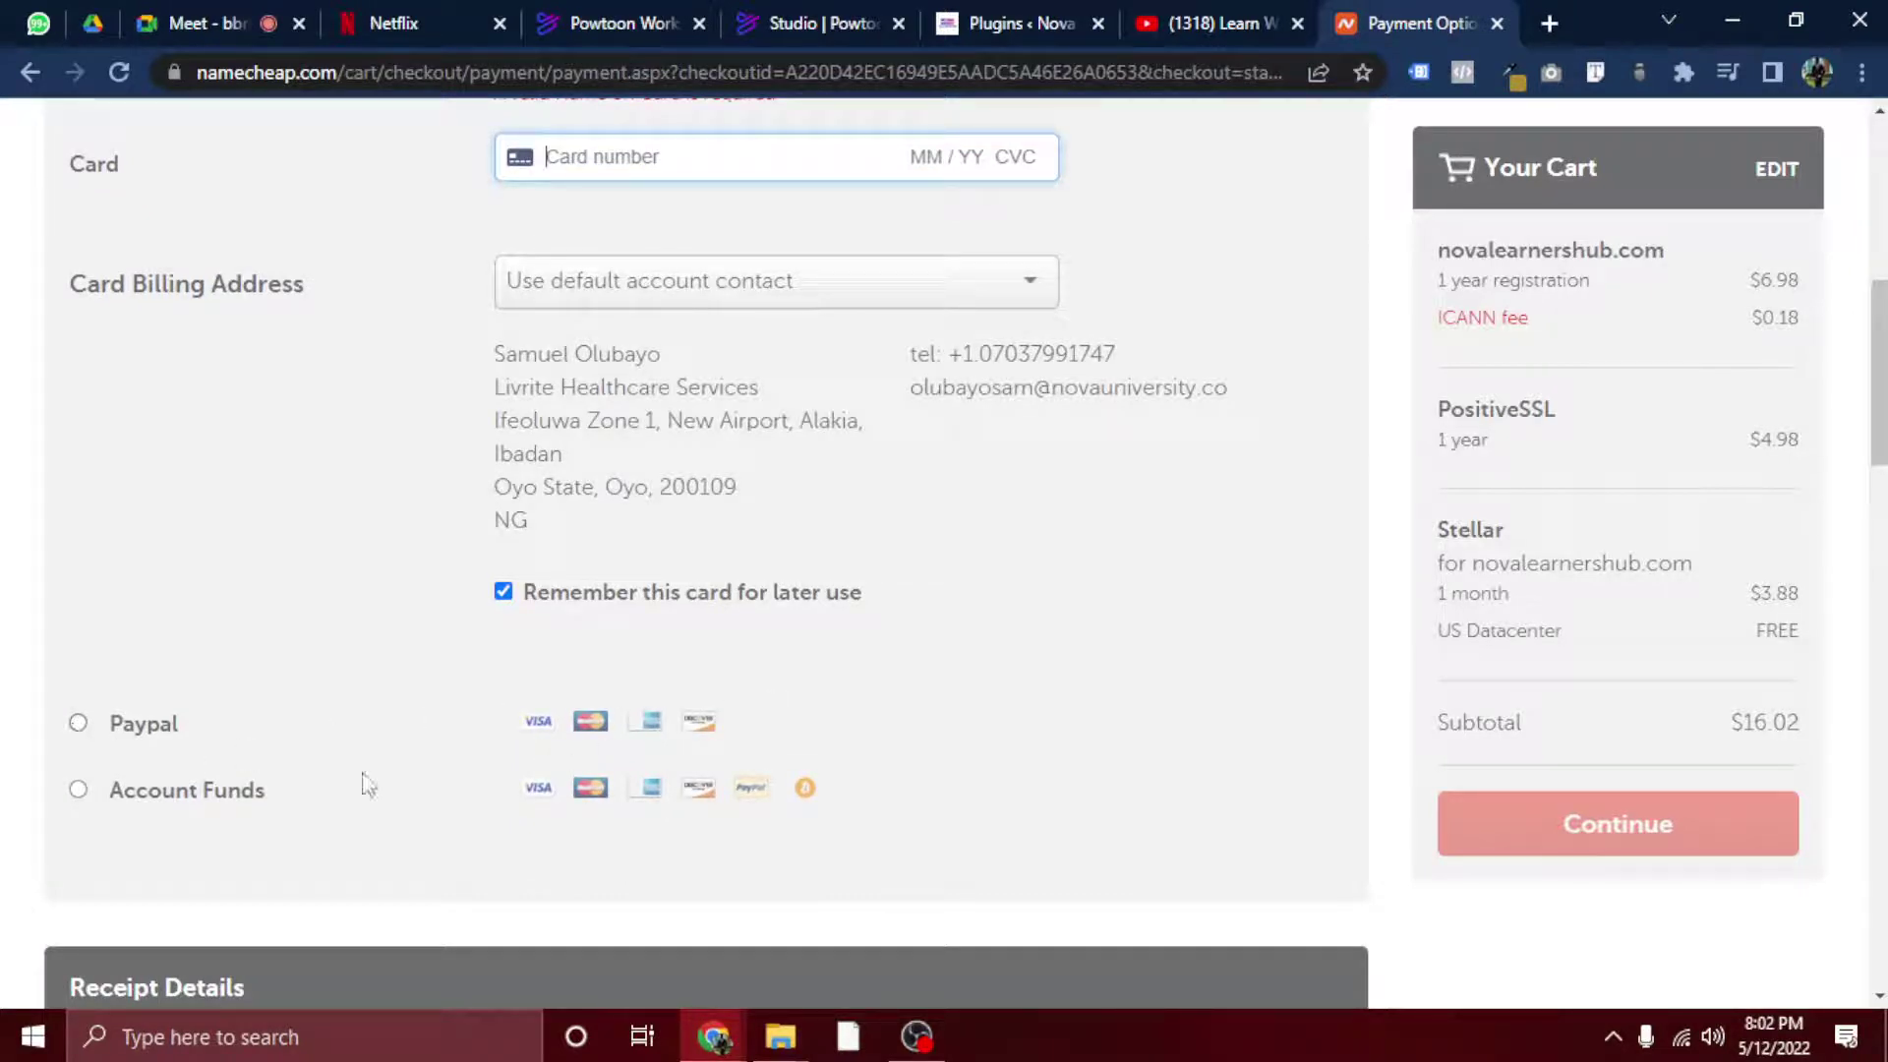
scroll(344, 774, up, 4)
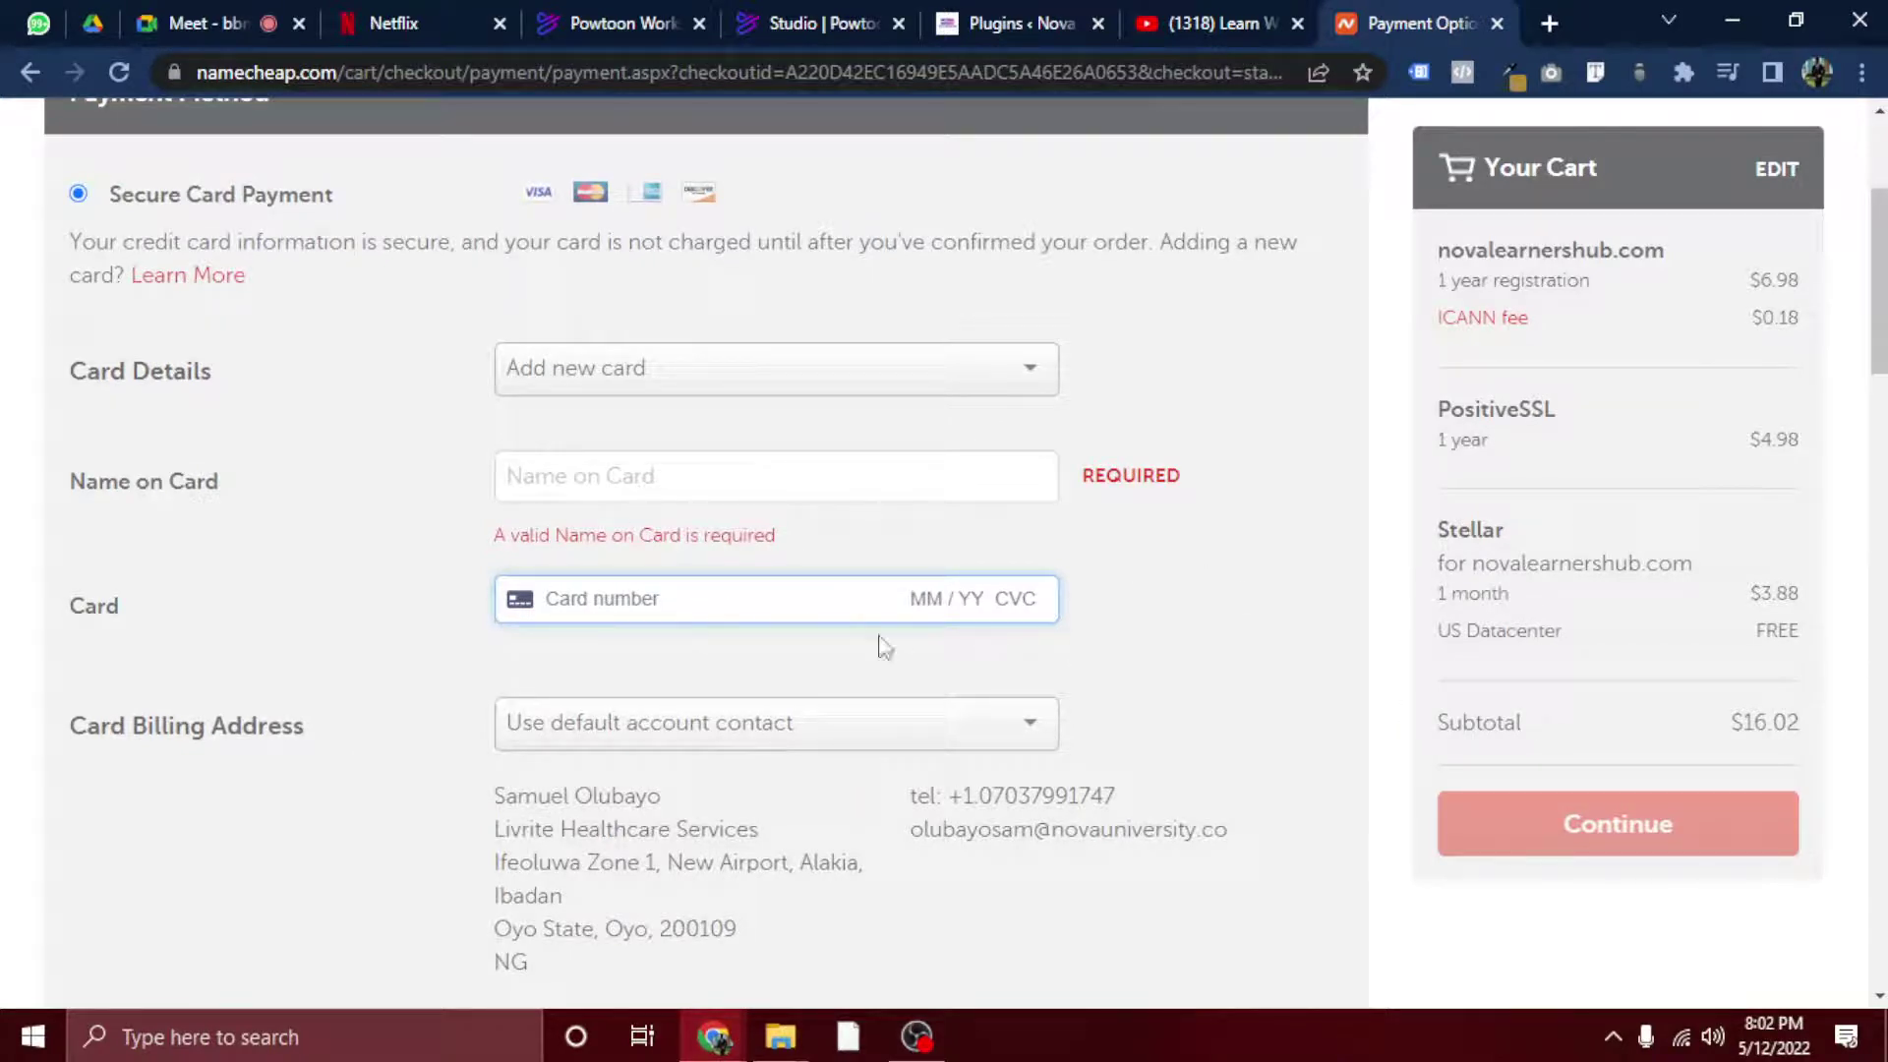
scroll(863, 694, down, 2)
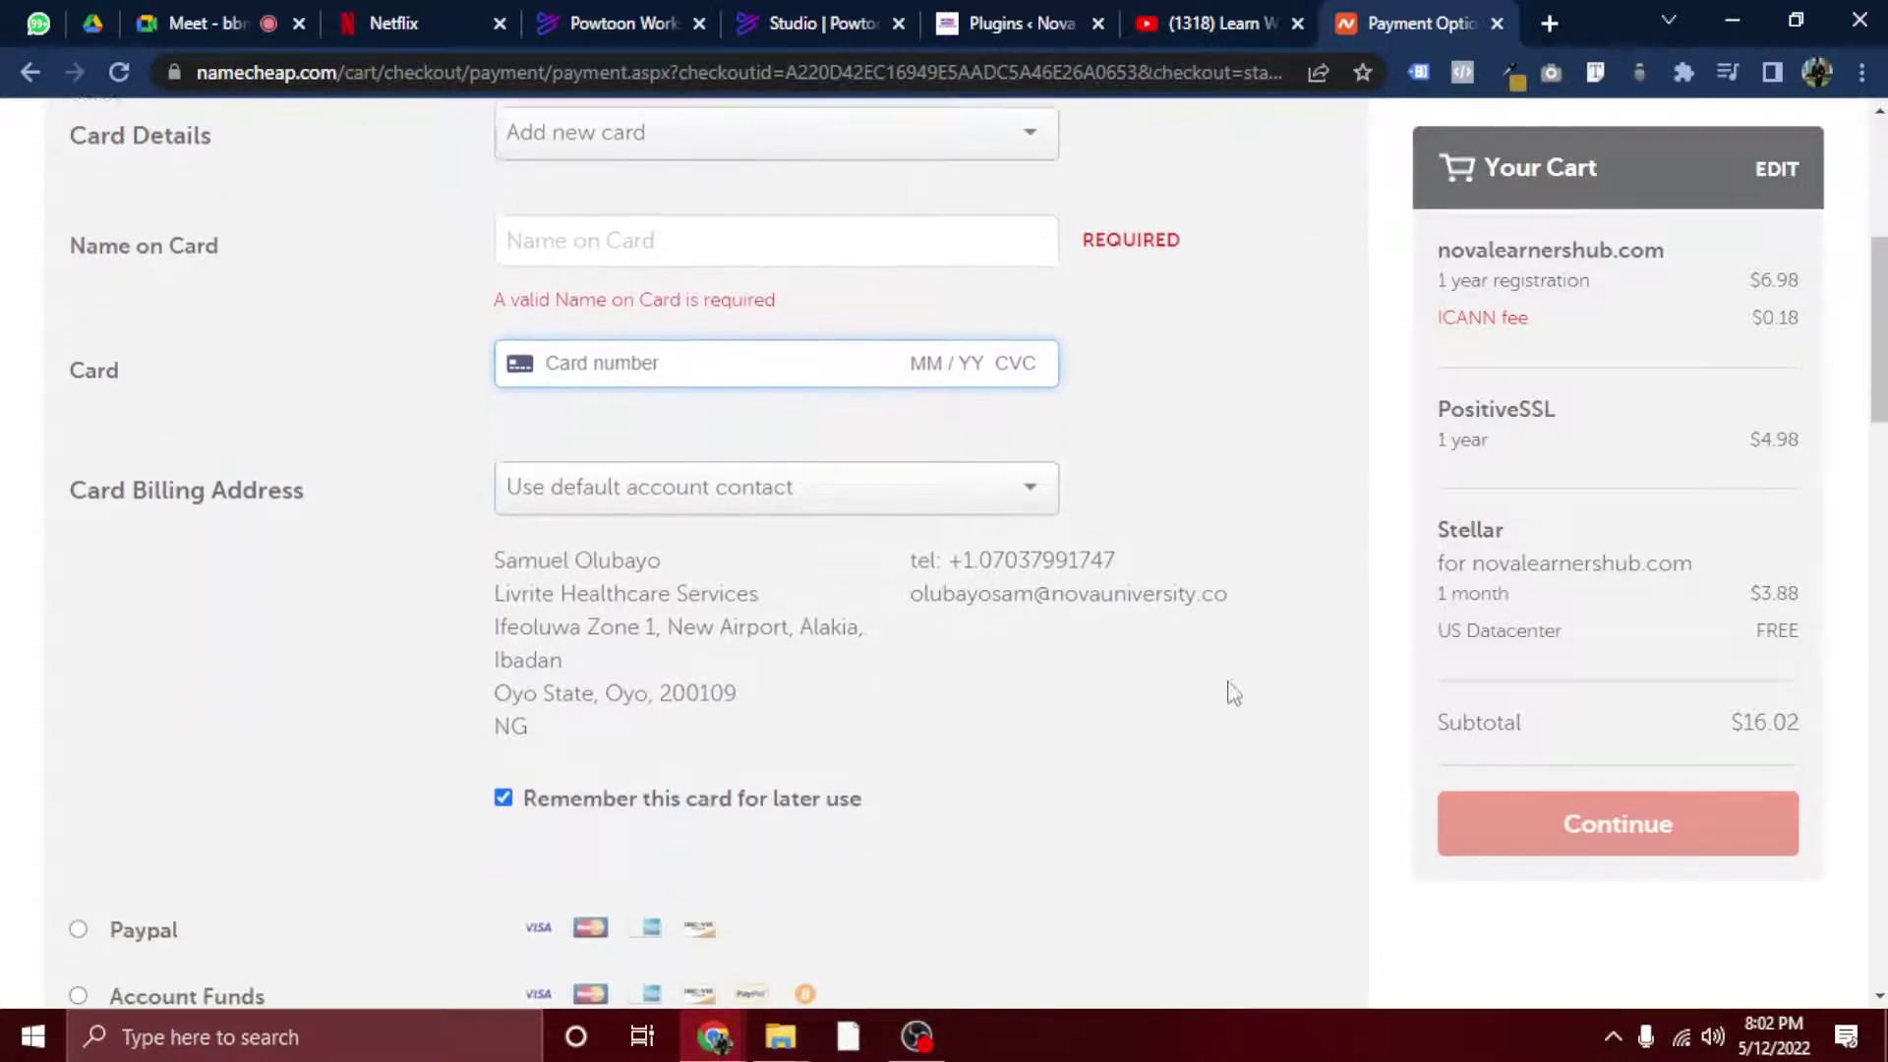
click(1590, 832)
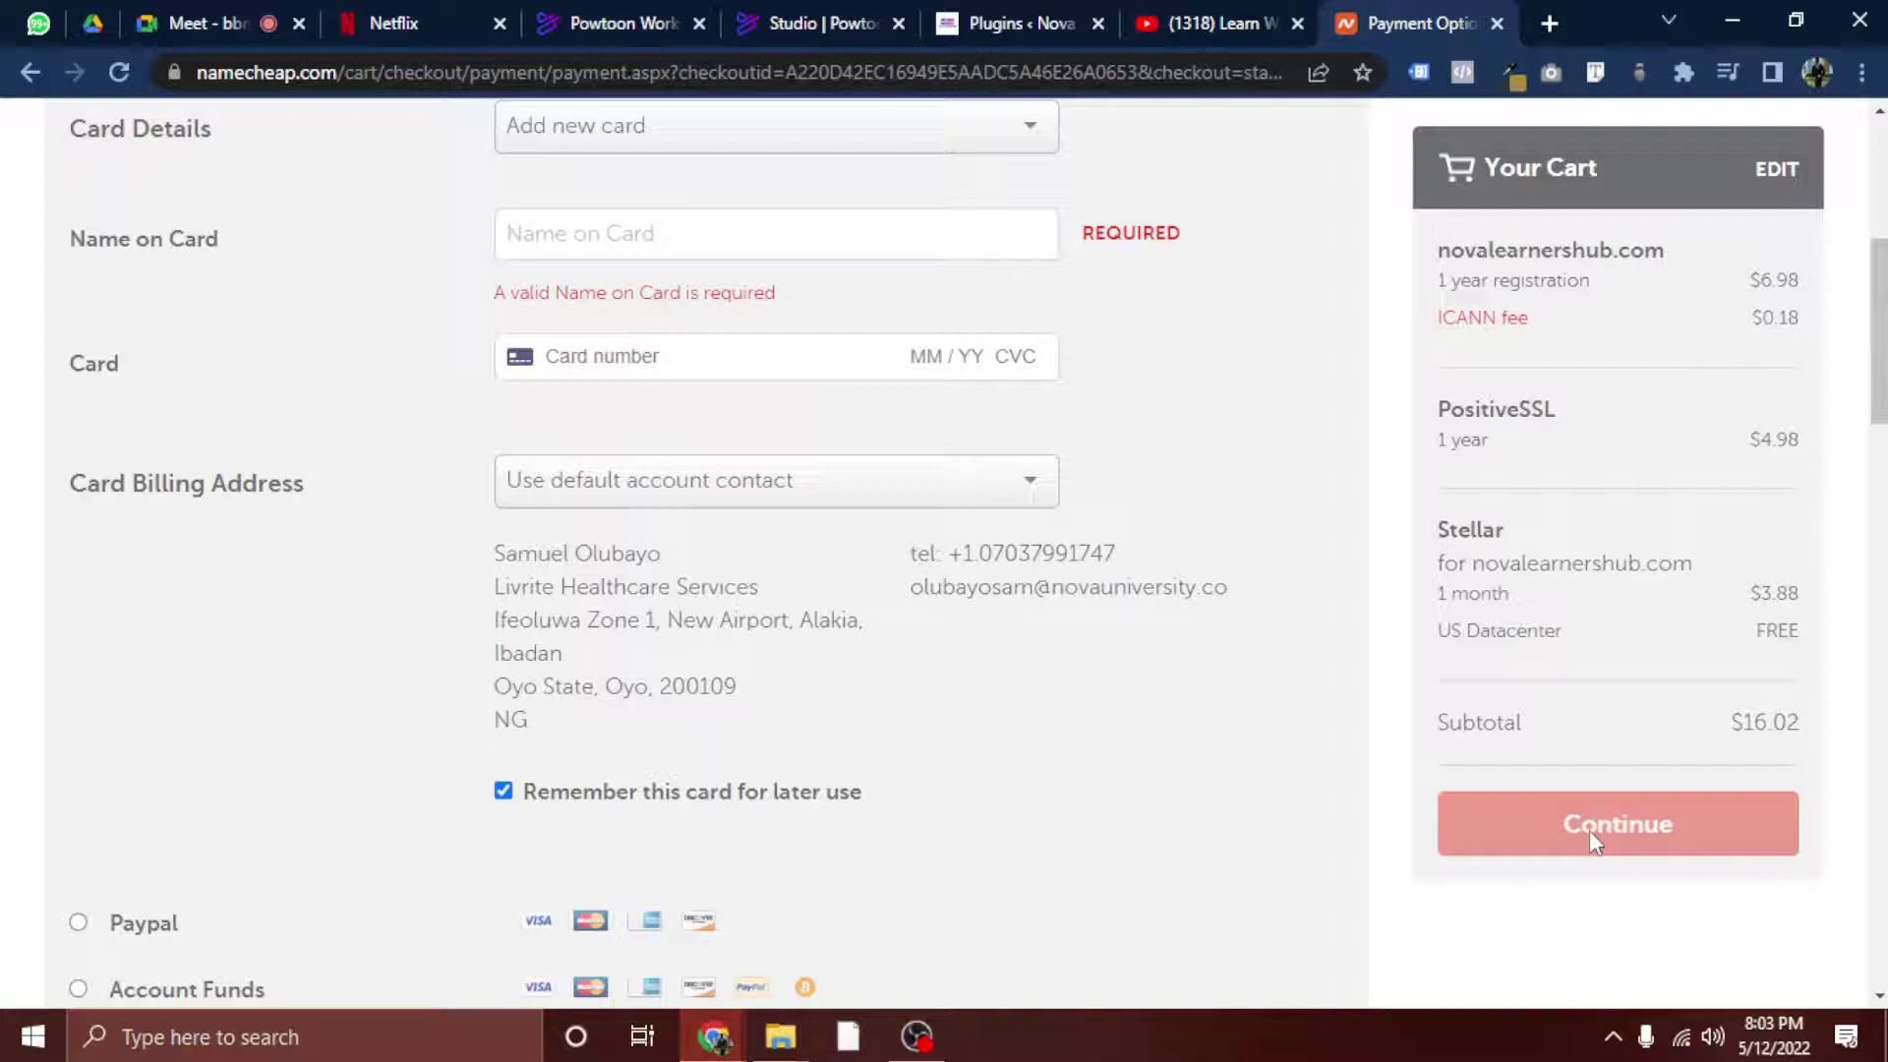
scroll(1032, 534, up, 5)
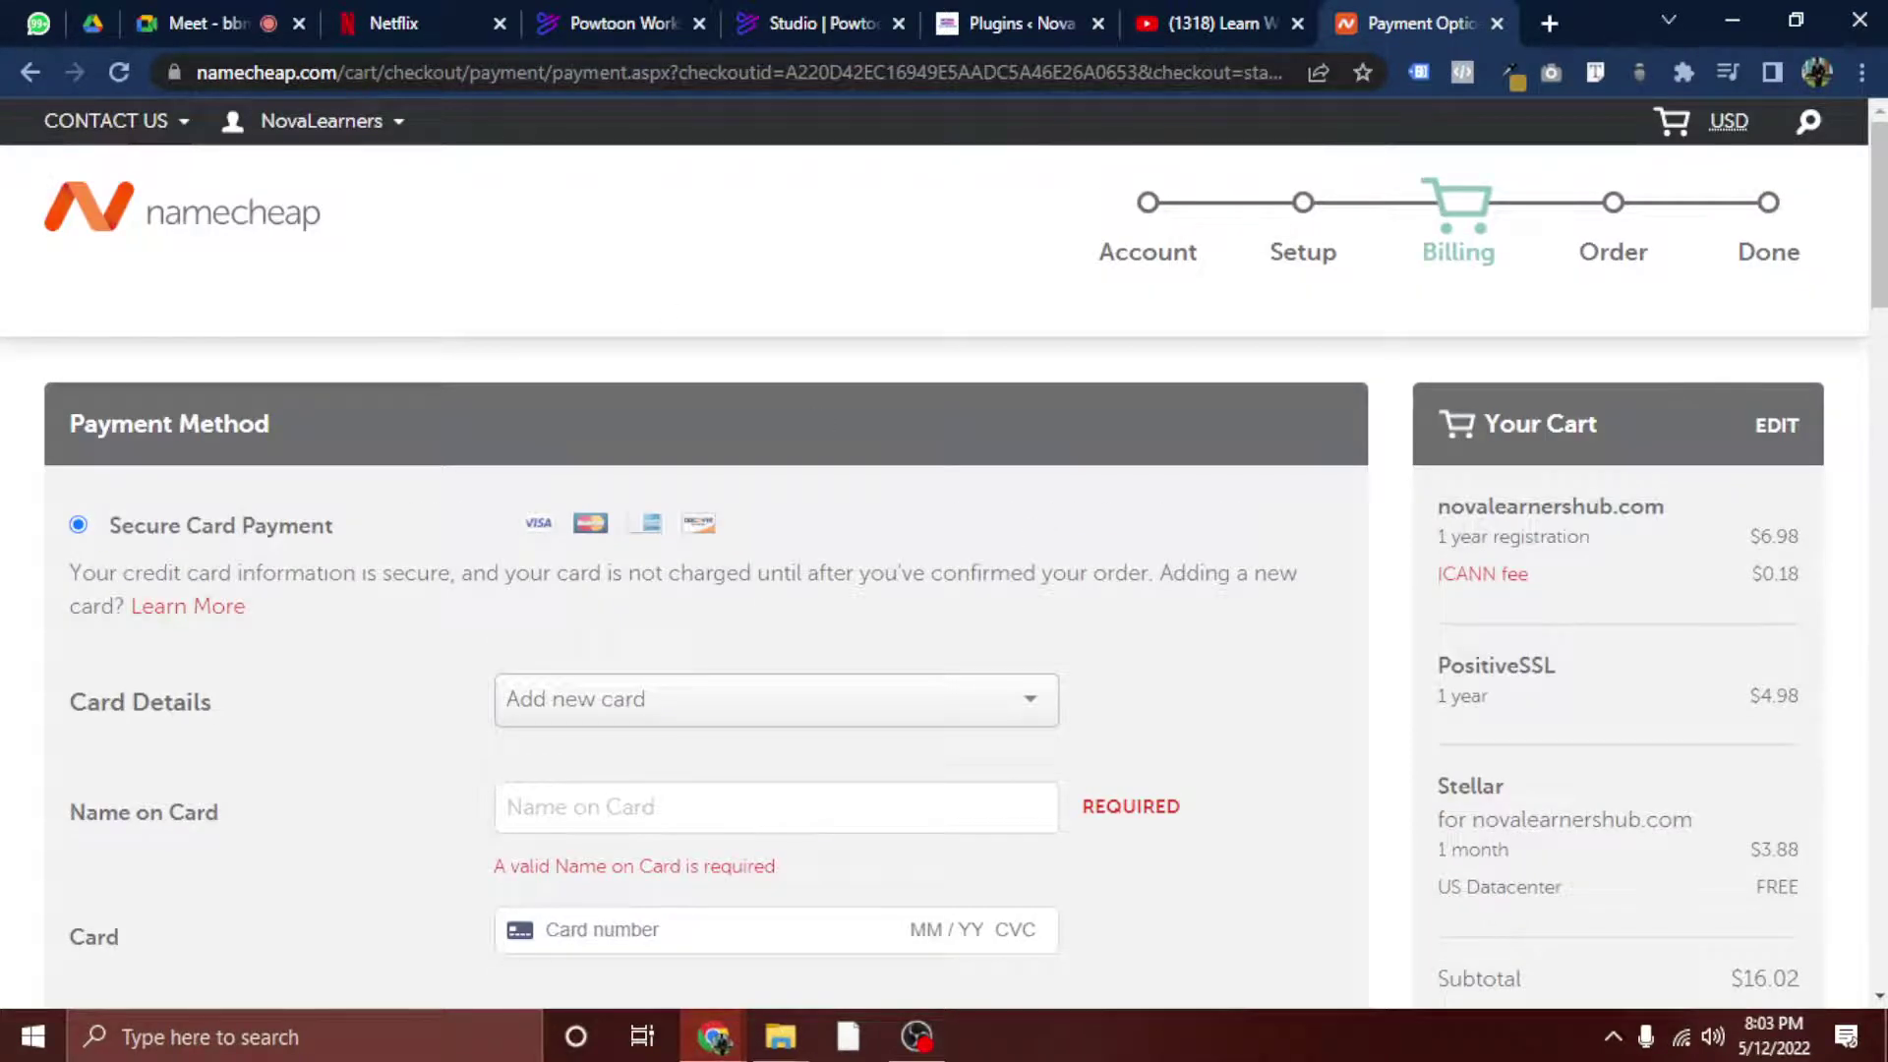
- Sign out of the current account and sign in with a different saved login
mouse_move(322, 121)
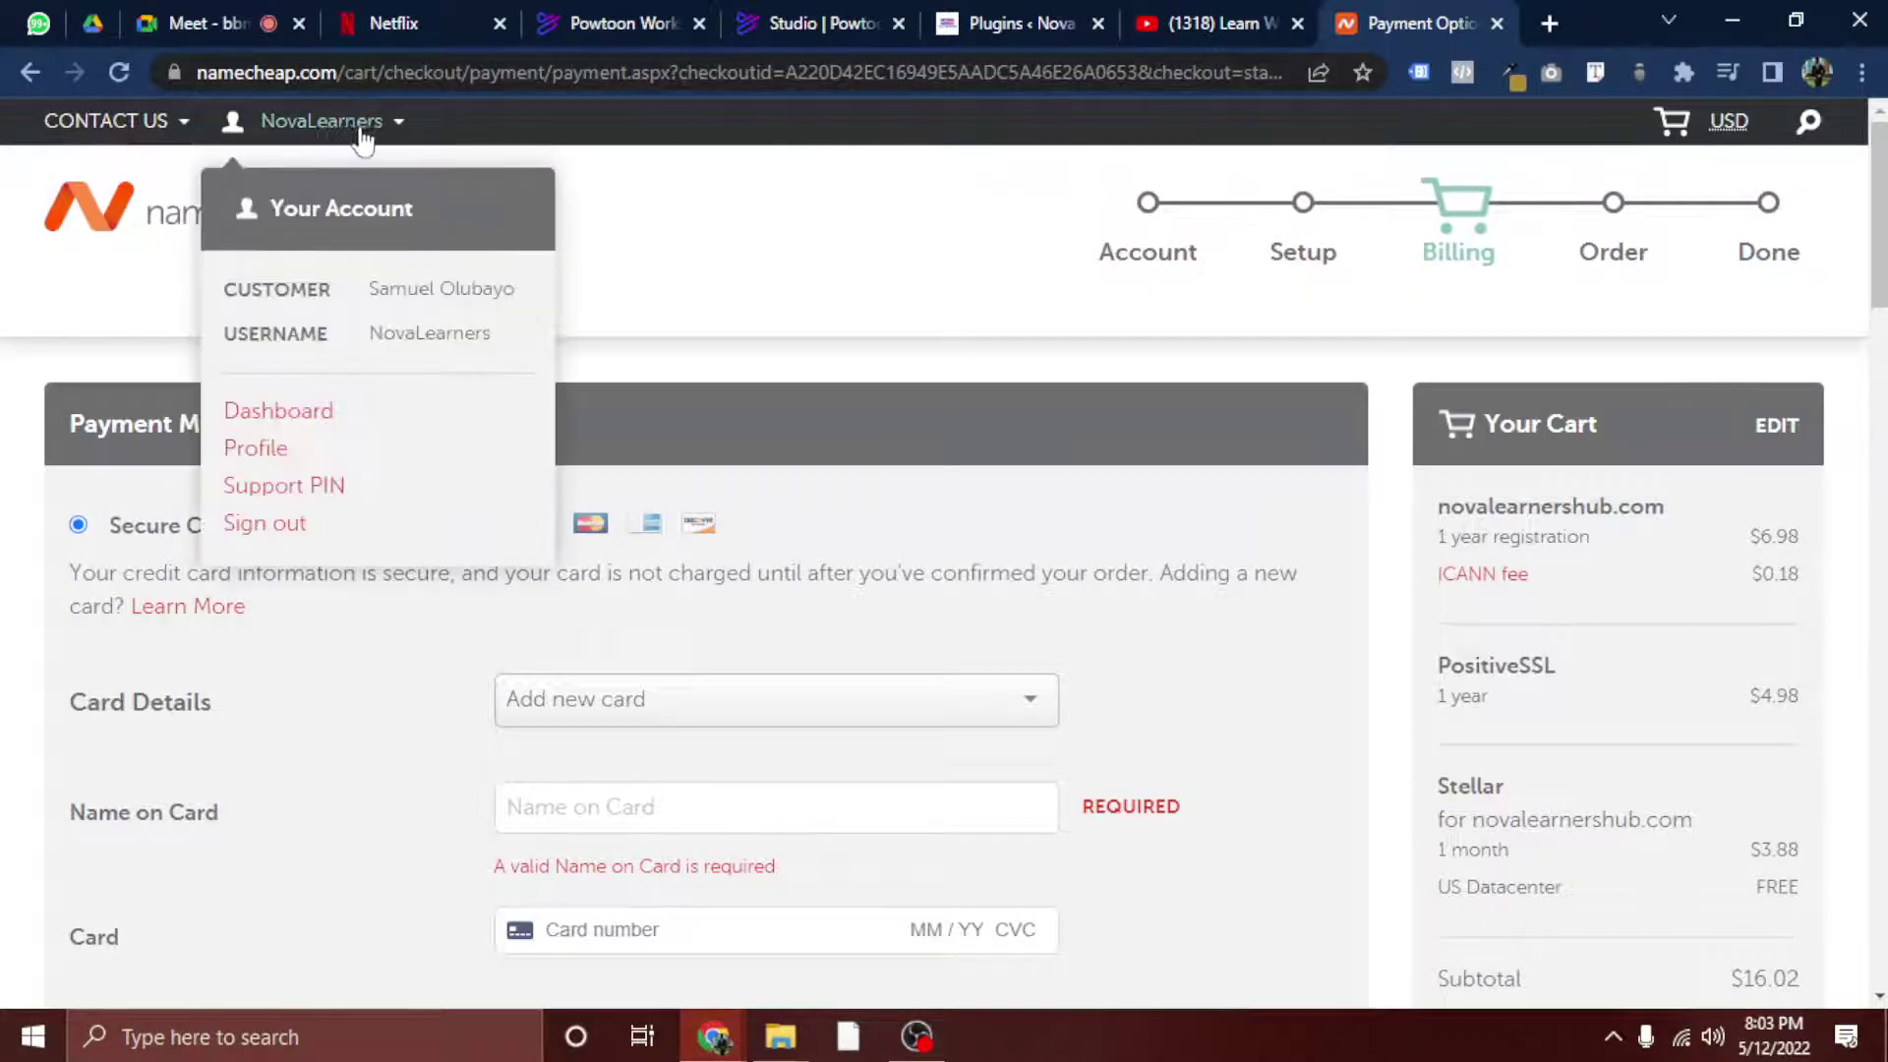
click(266, 524)
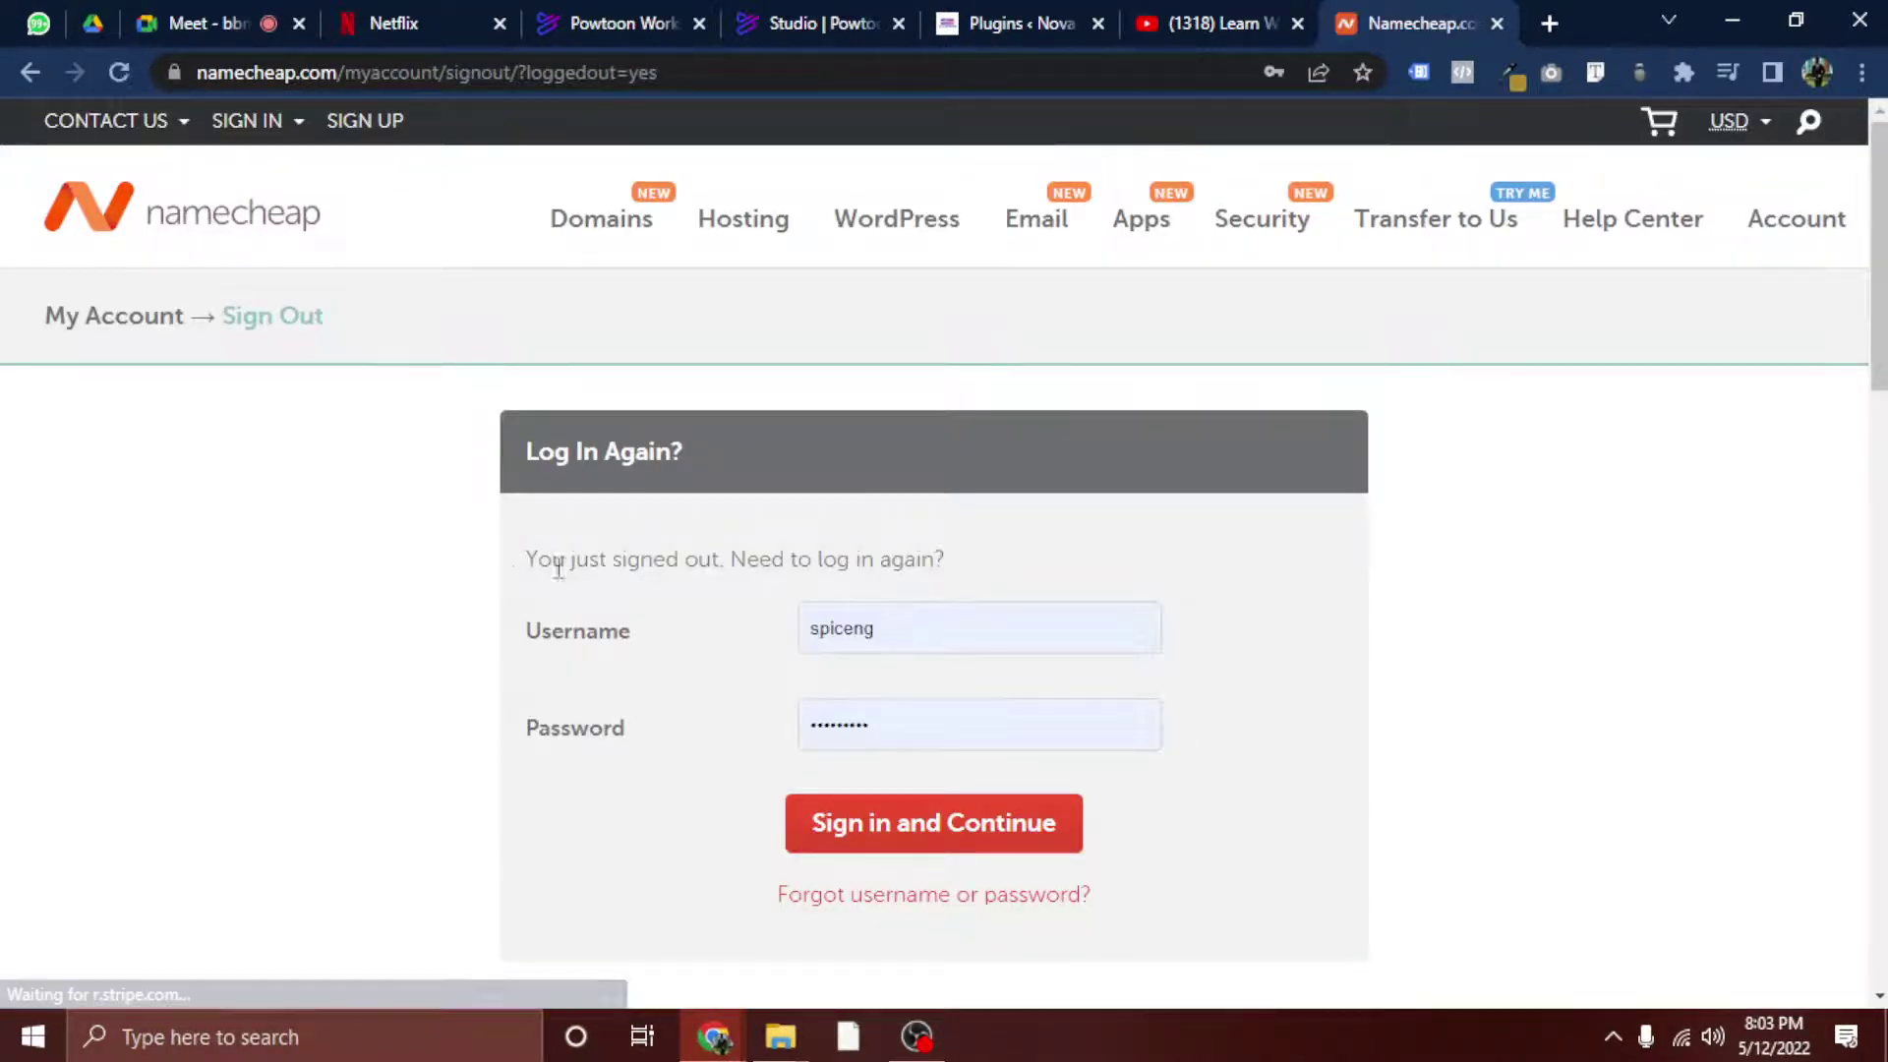
click(929, 820)
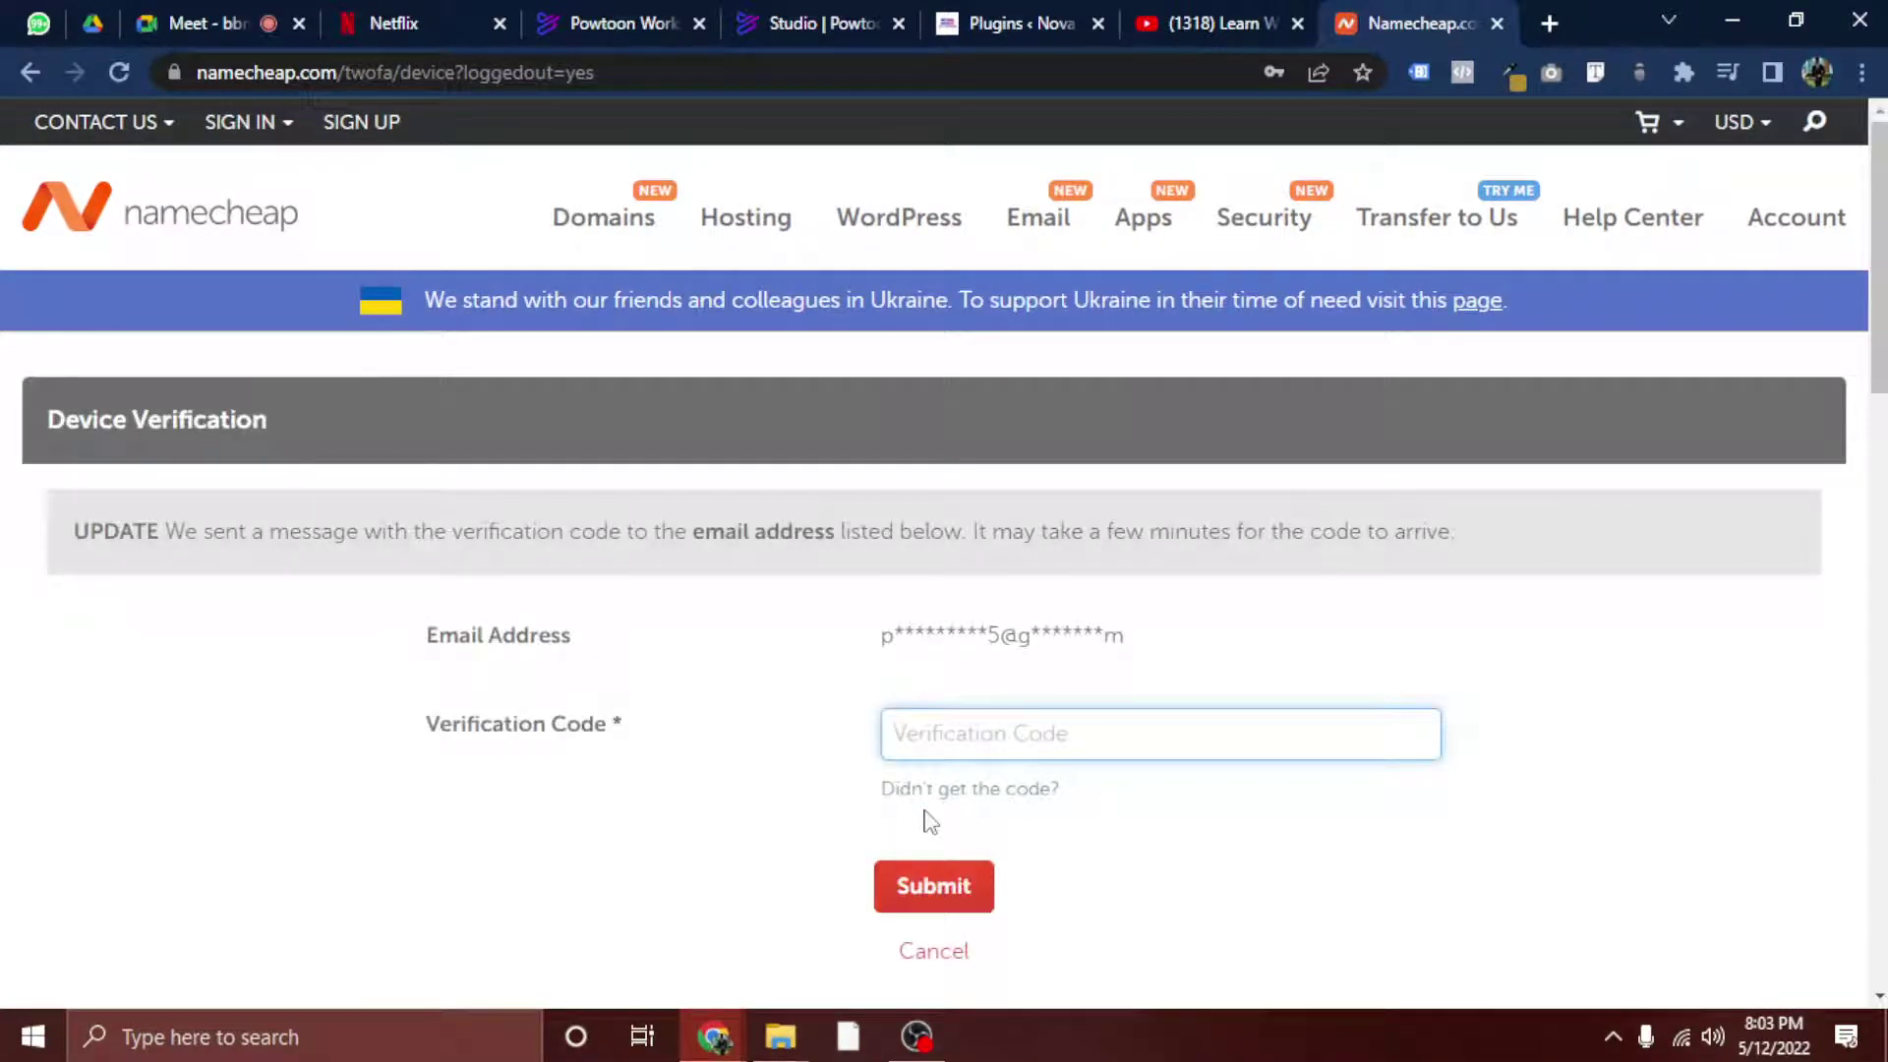
mouse_move(246, 122)
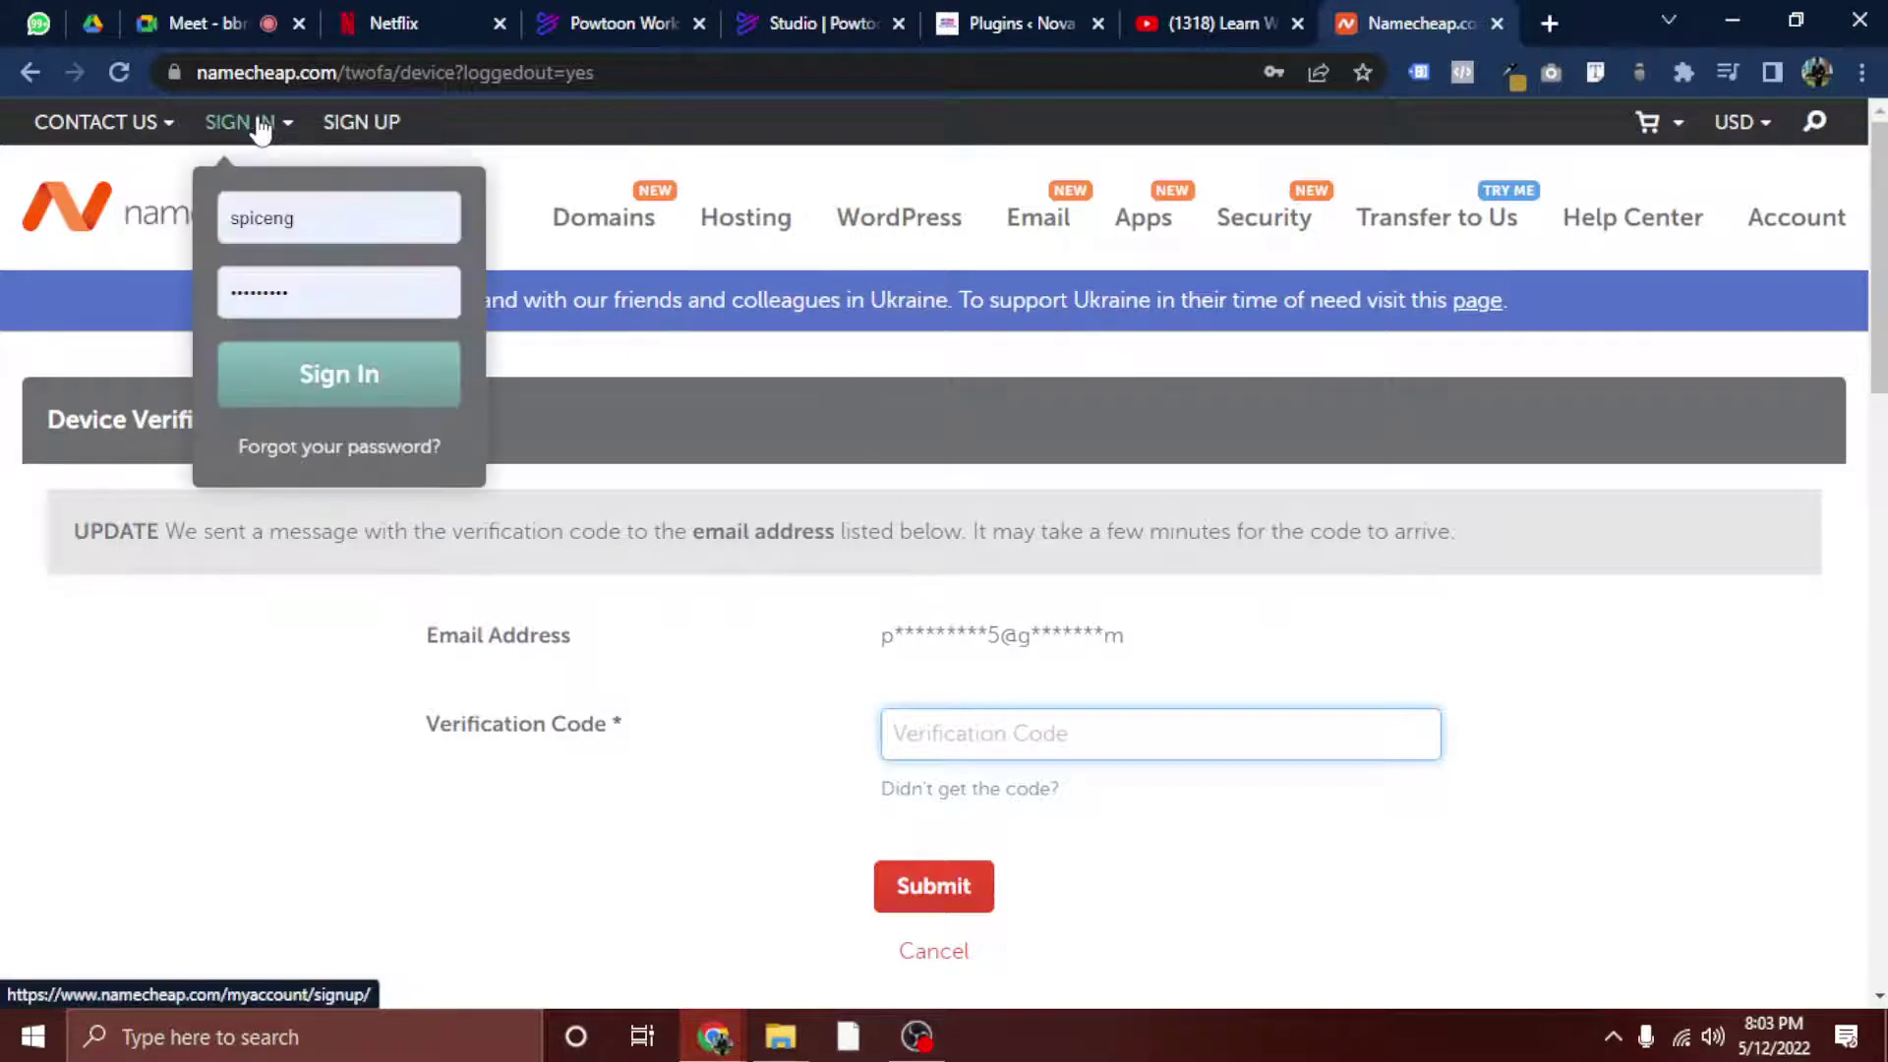
click(329, 218)
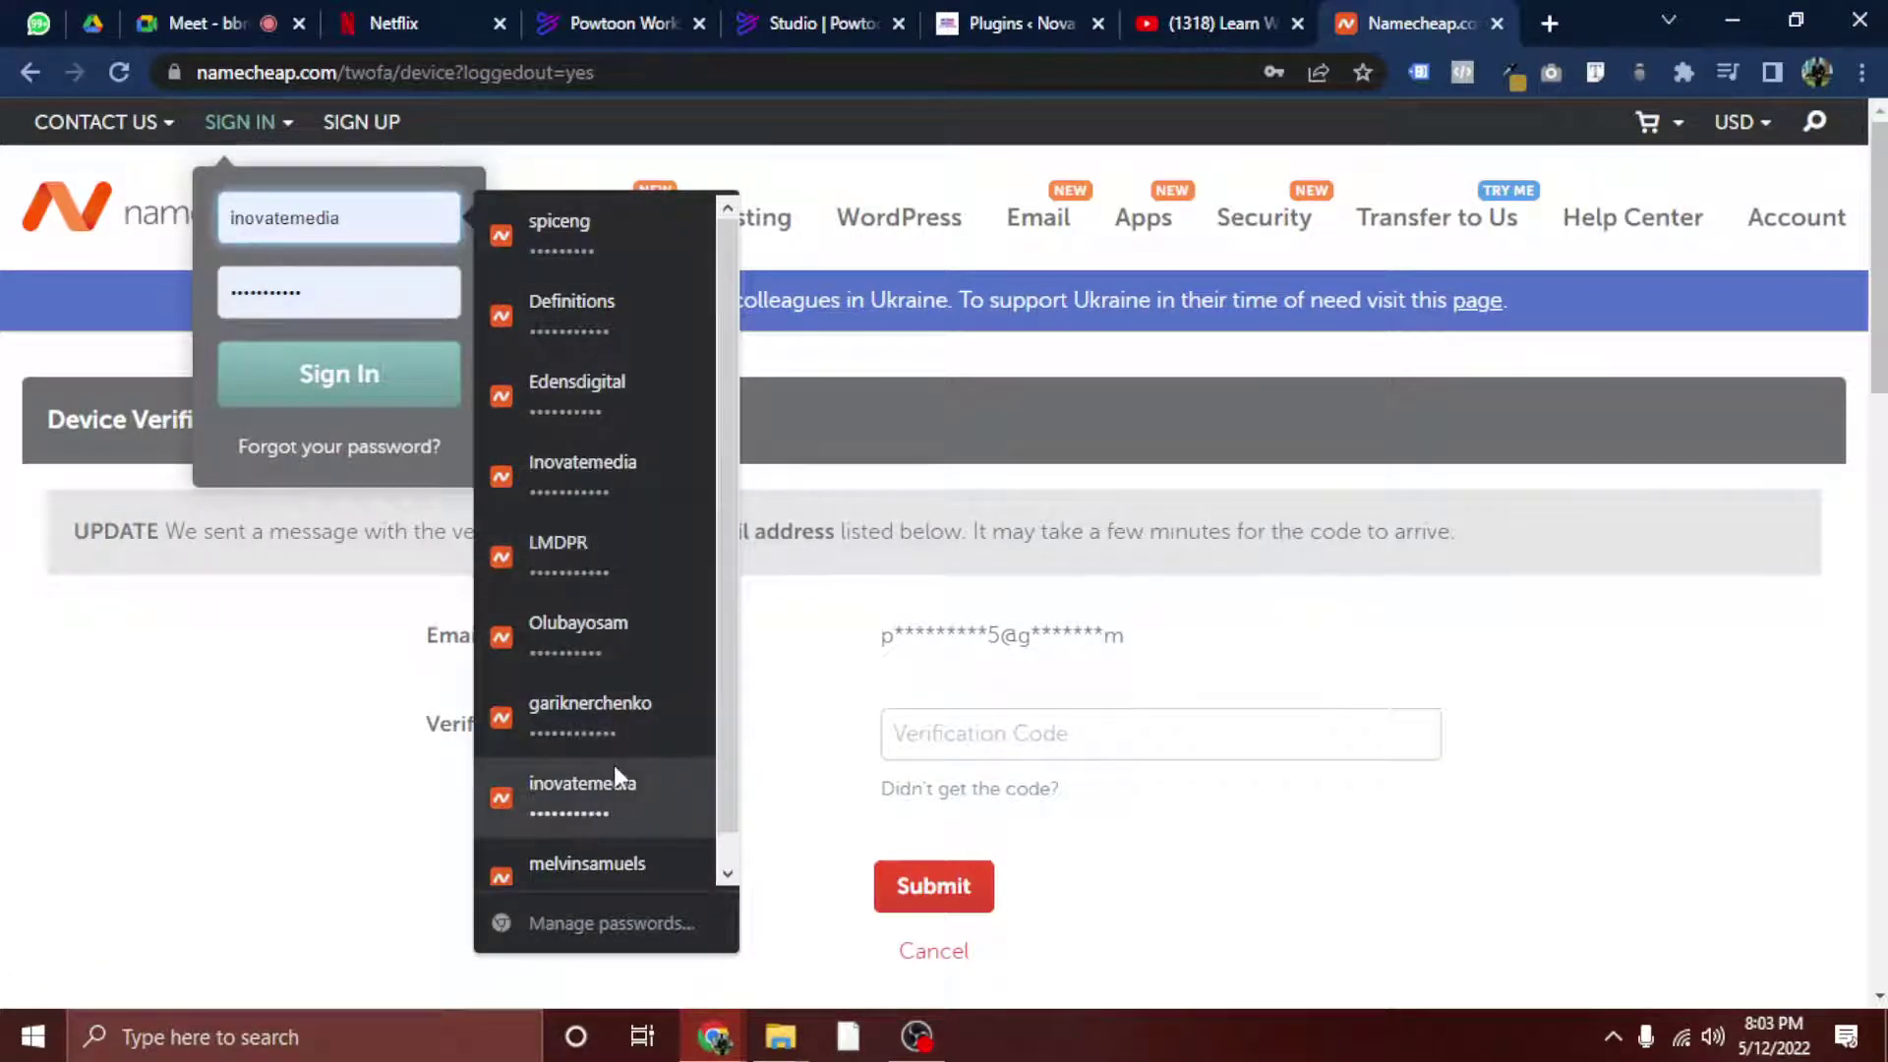
click(614, 639)
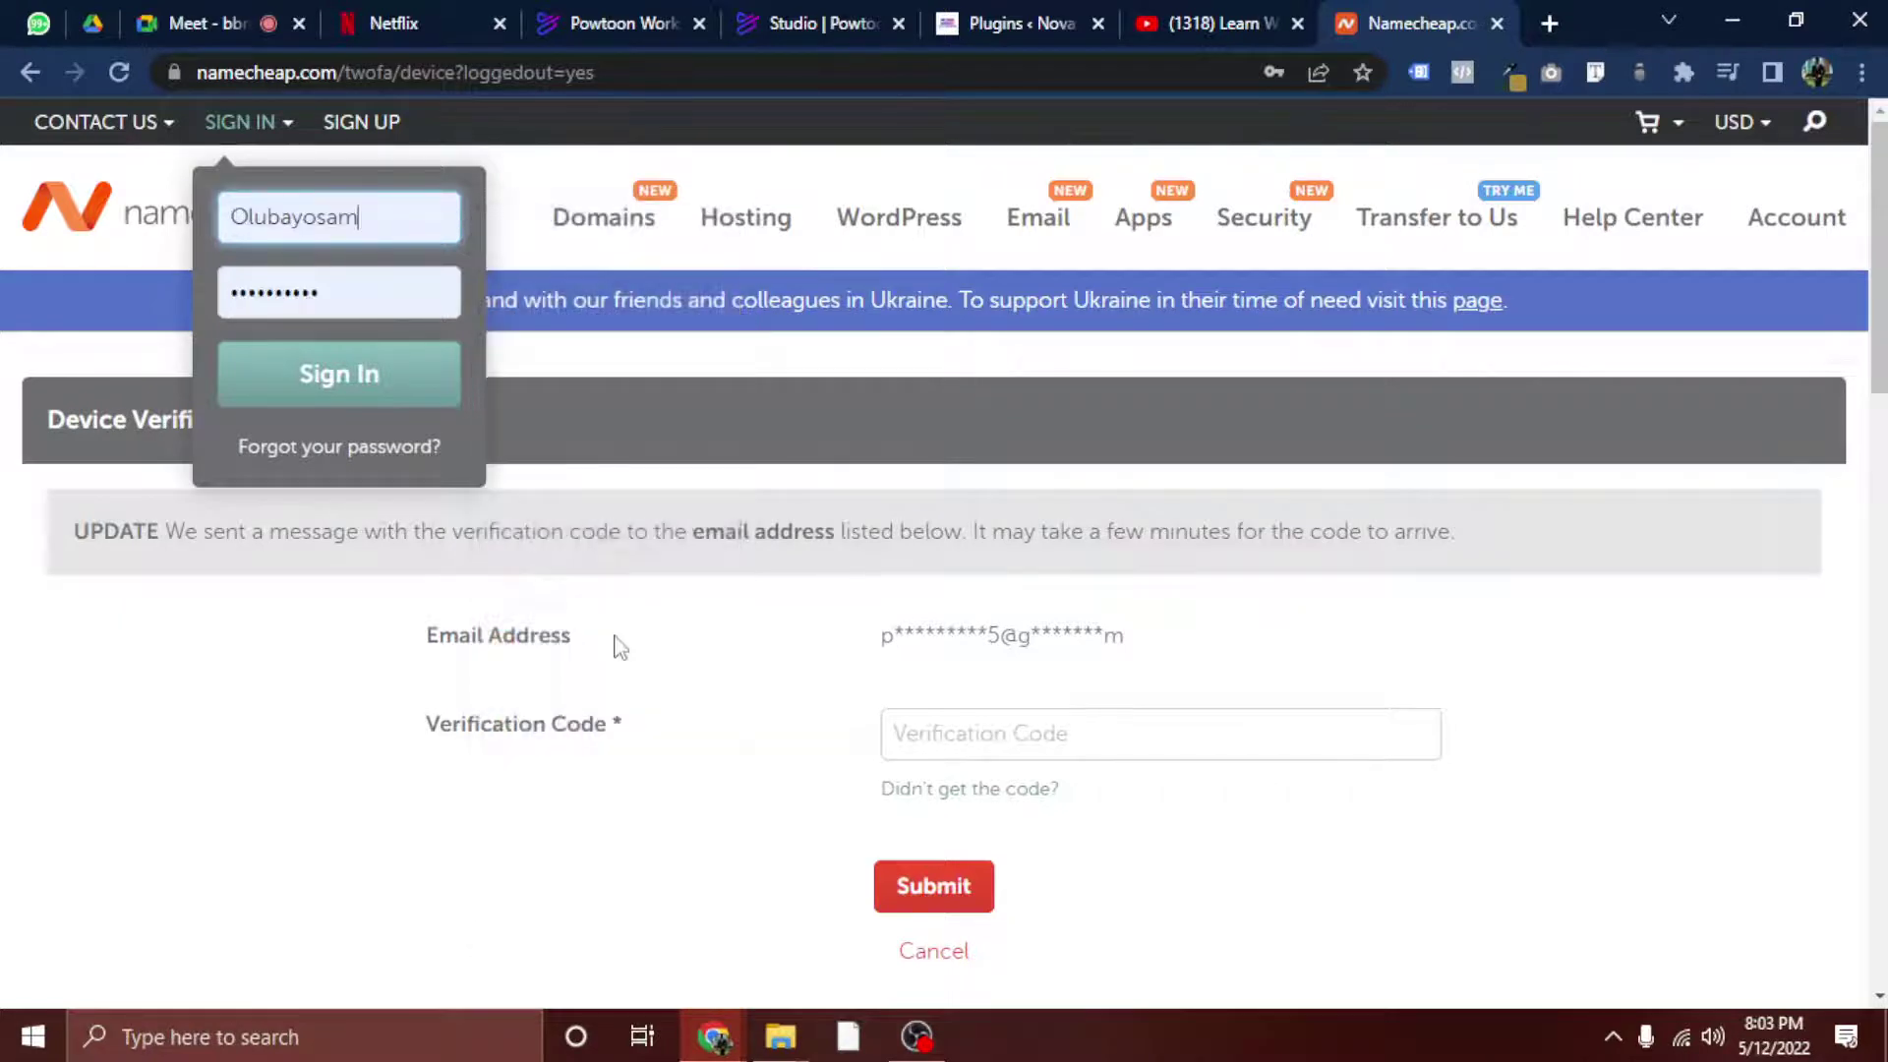
click(358, 381)
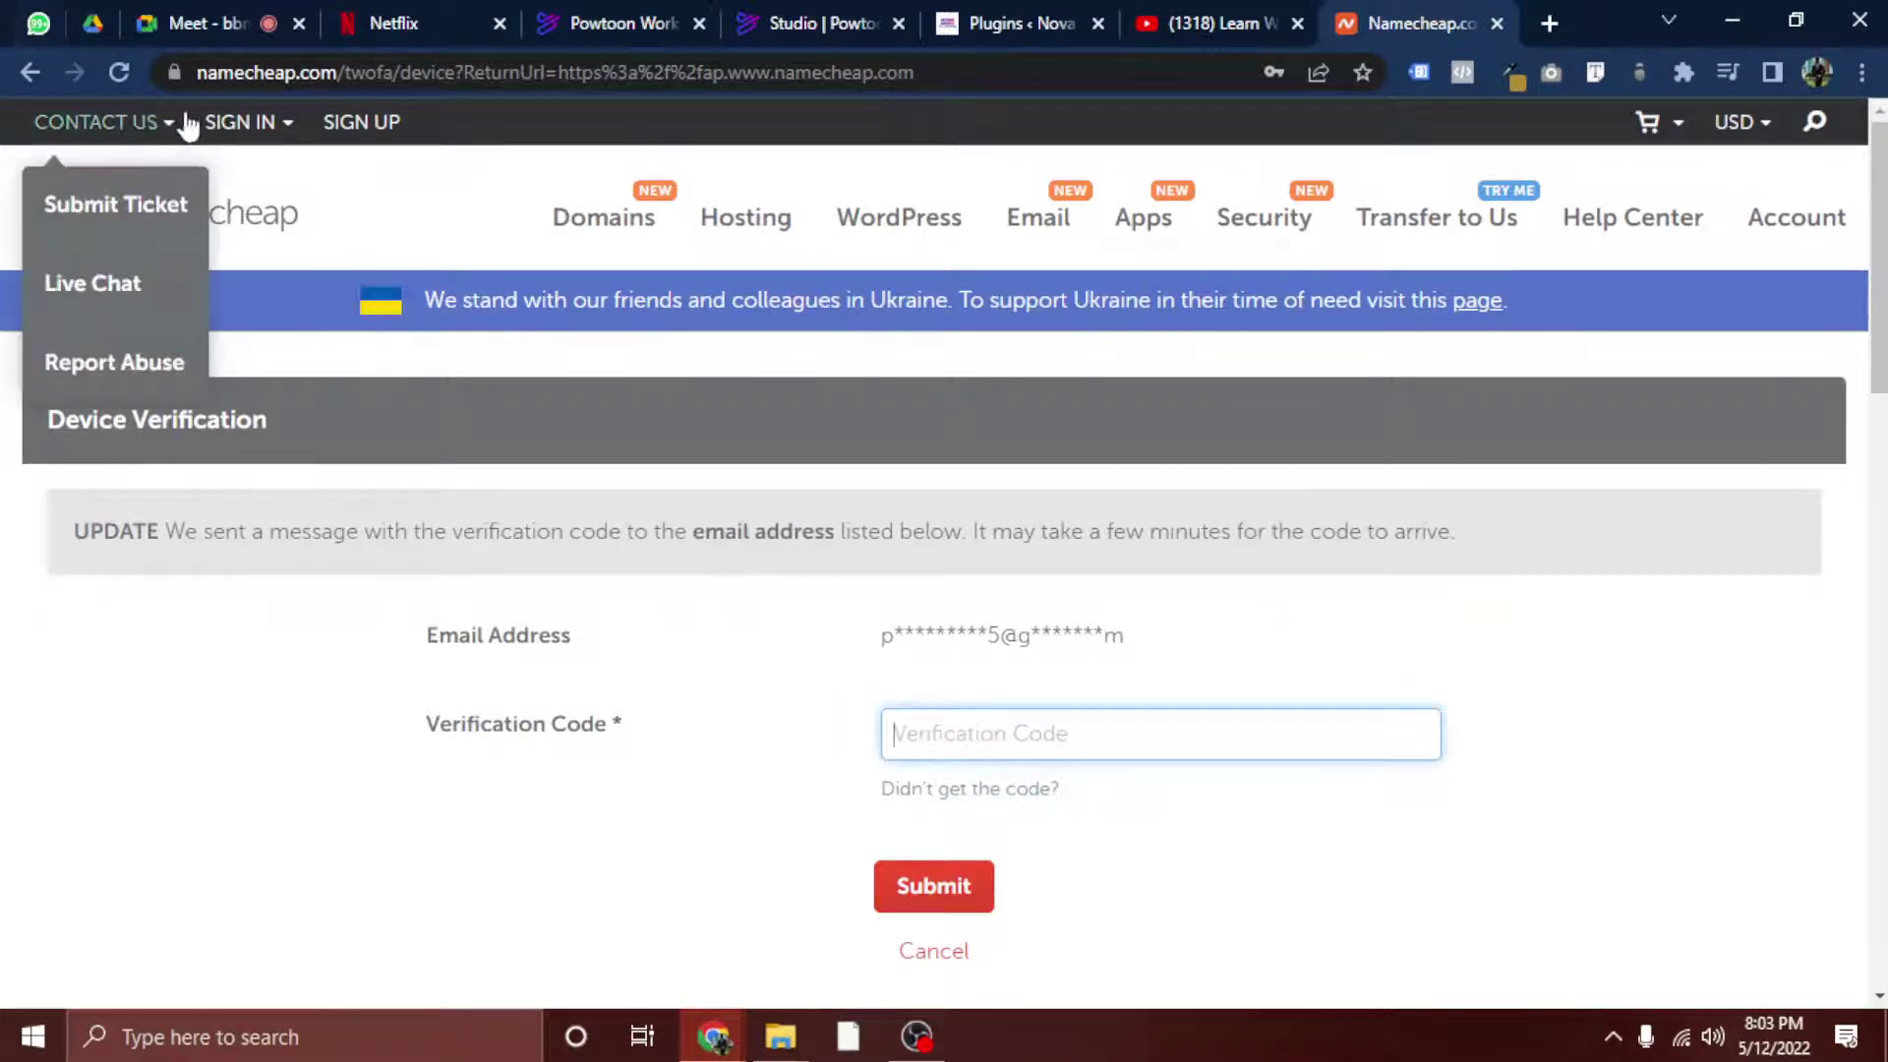
mouse_move(218, 128)
click(360, 378)
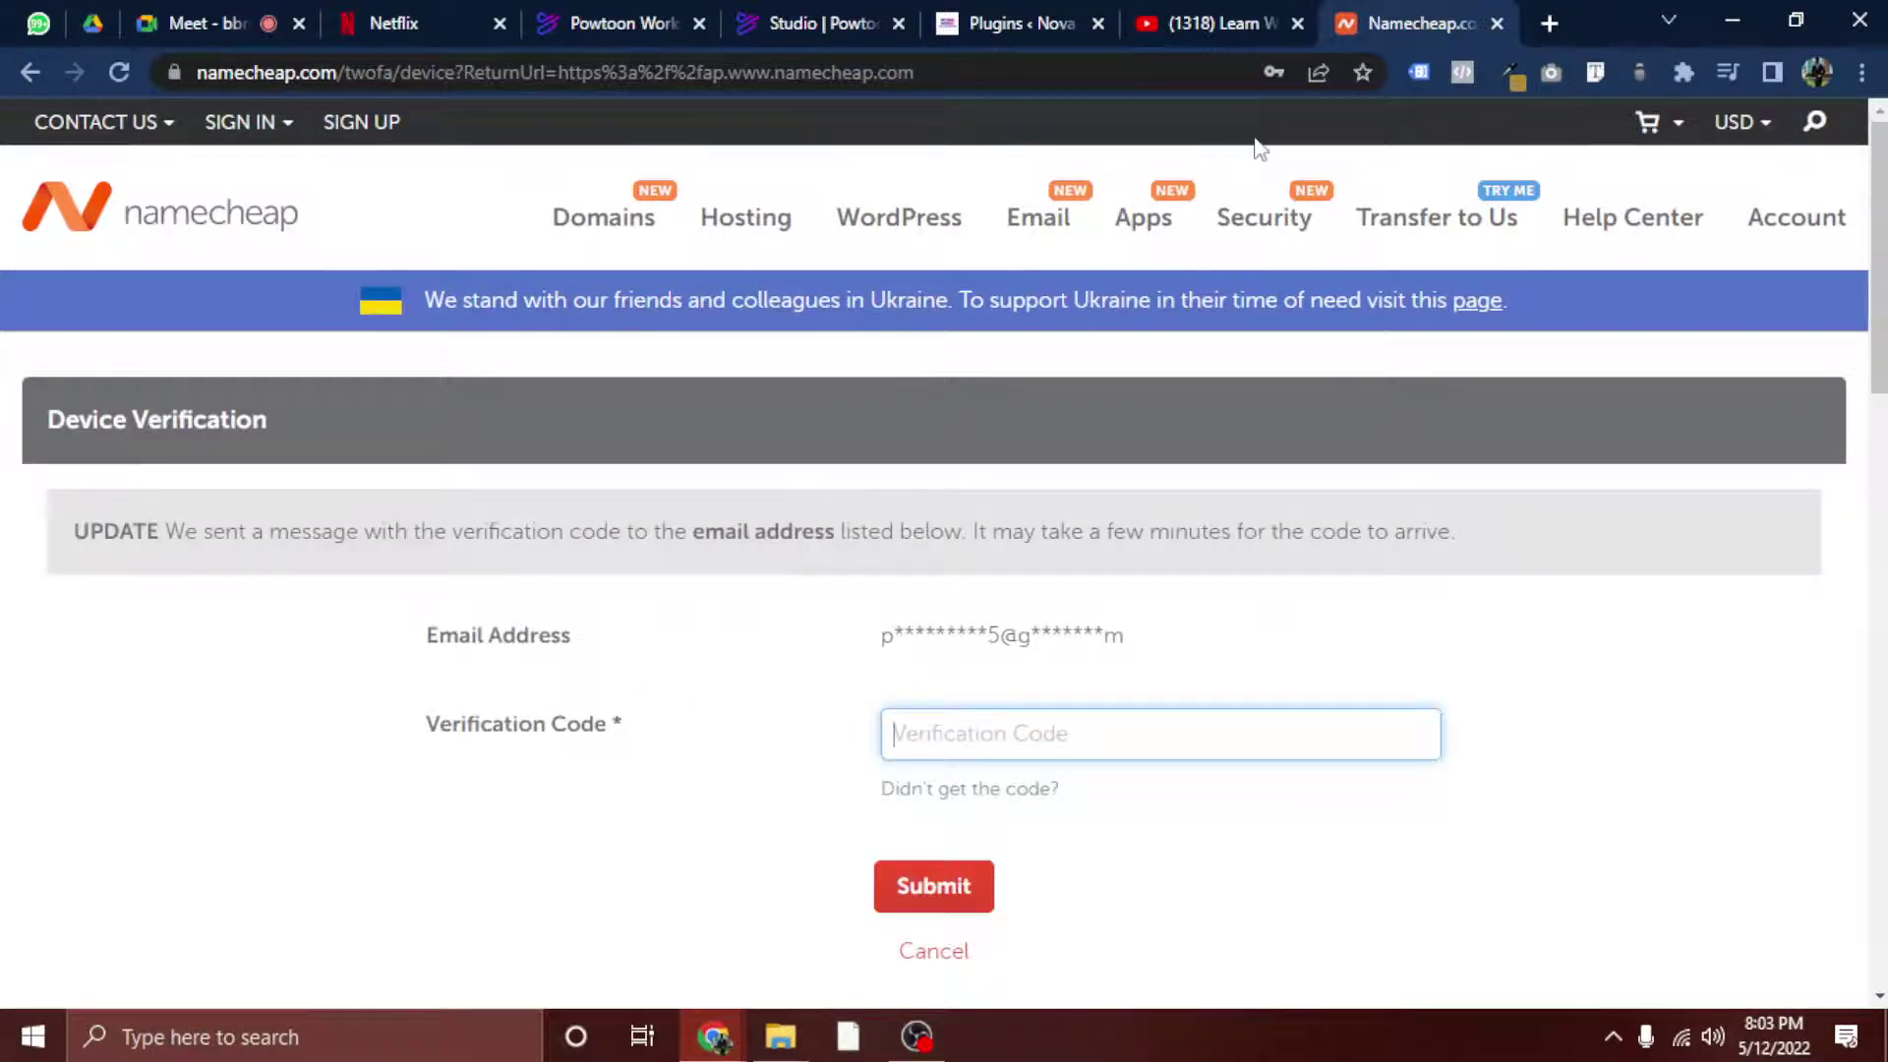
- Cancel device verification, then log in again using the saved username and password
mouse_move(236, 122)
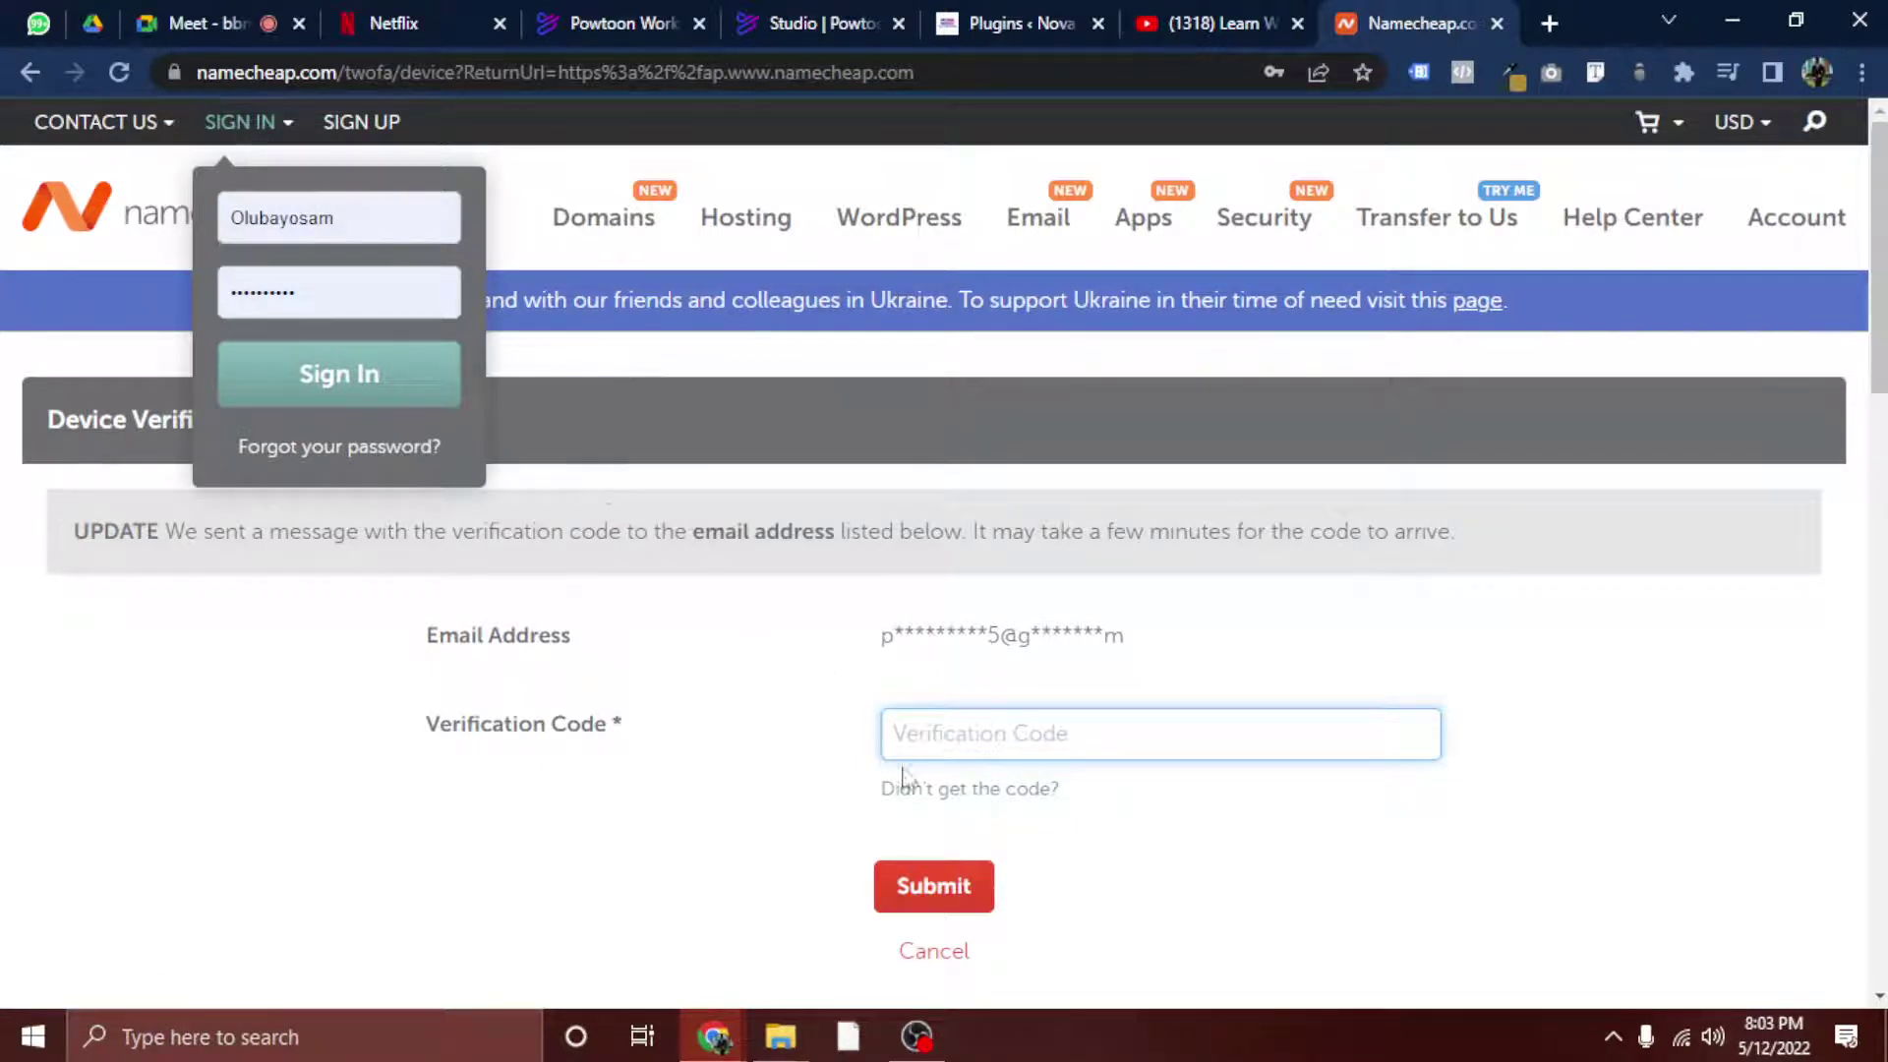
click(950, 952)
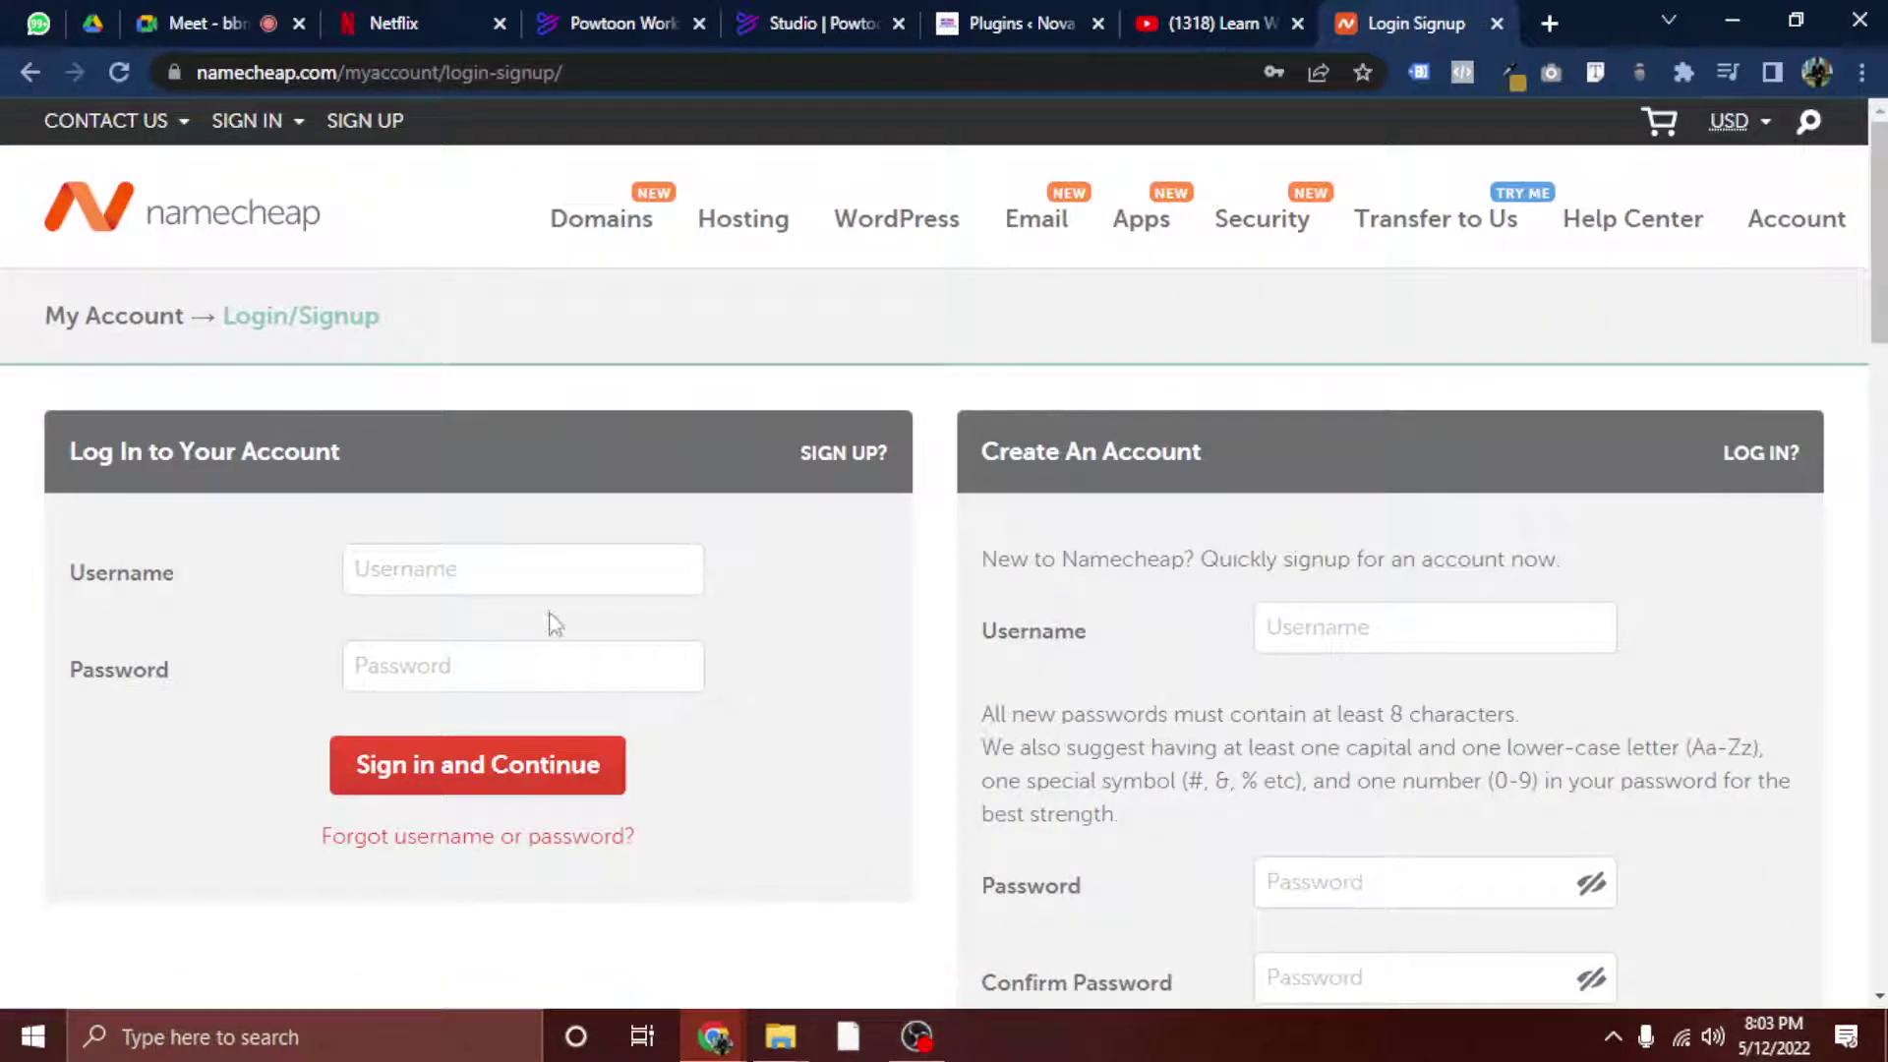
click(528, 577)
click(590, 641)
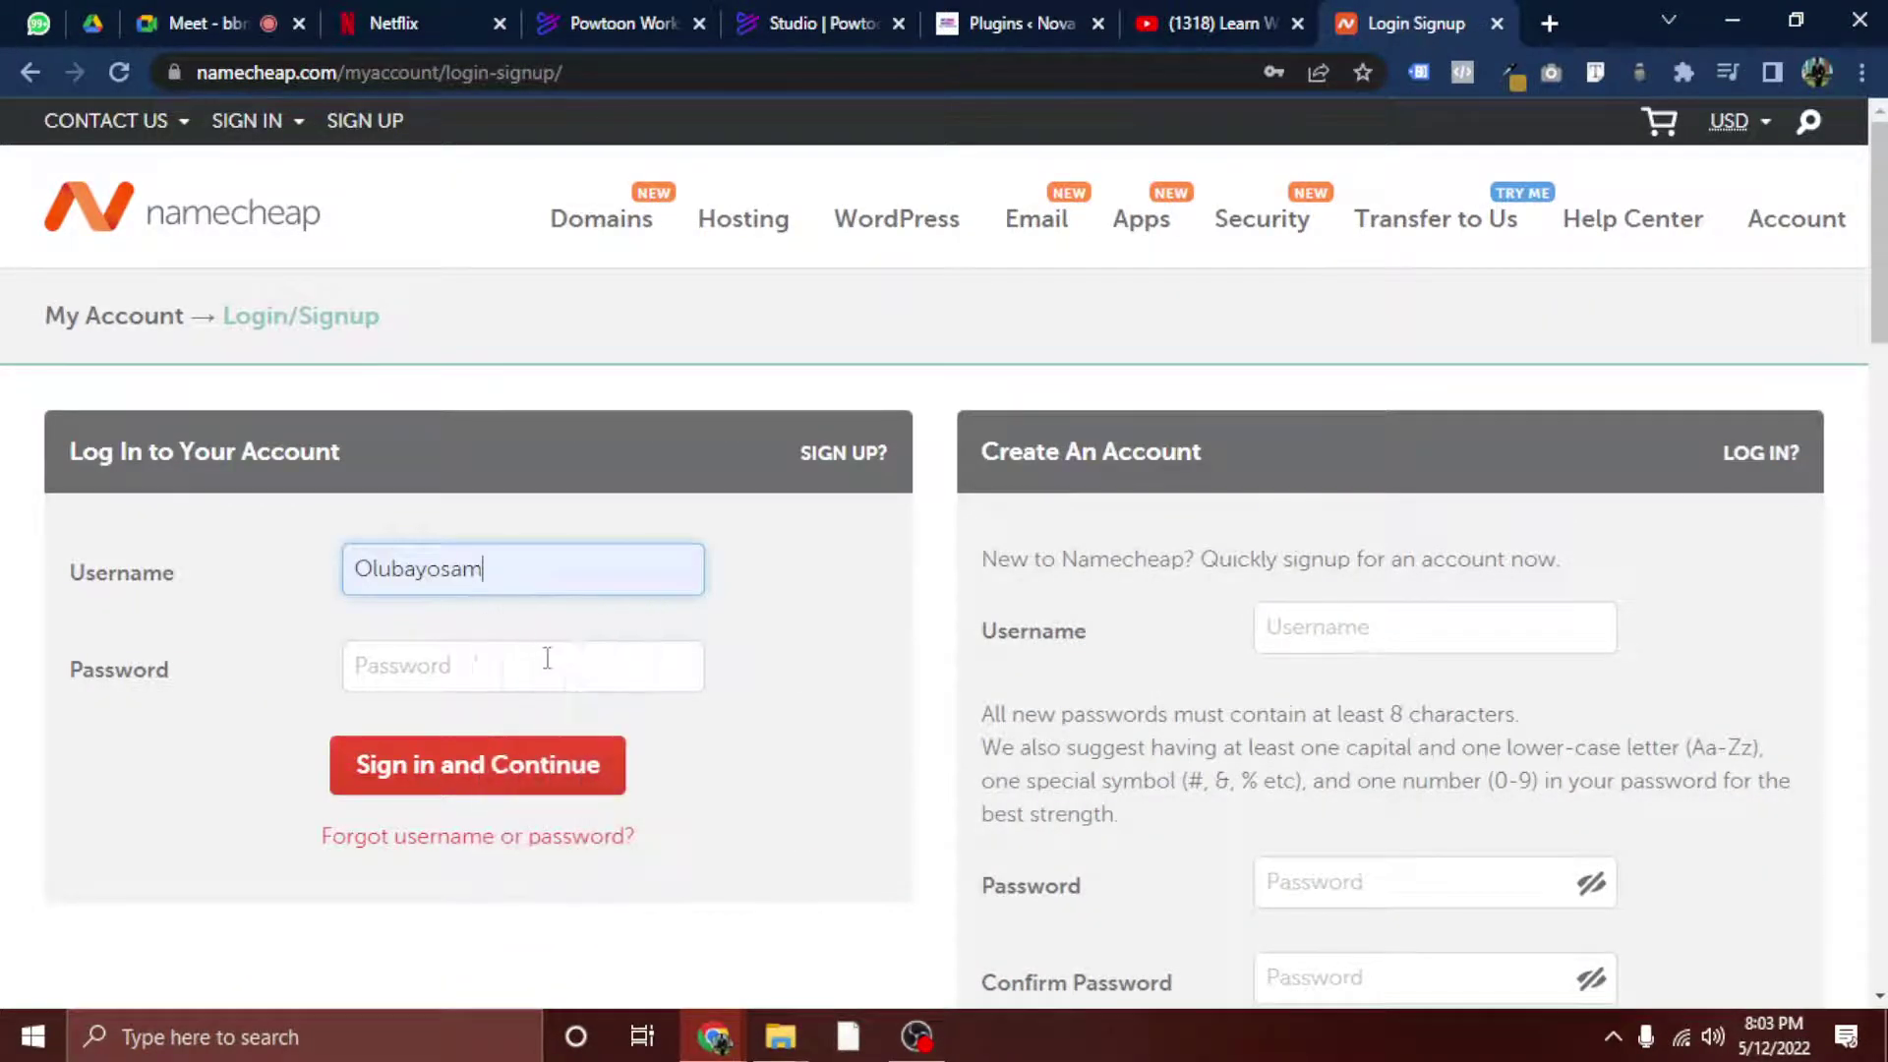
click(540, 660)
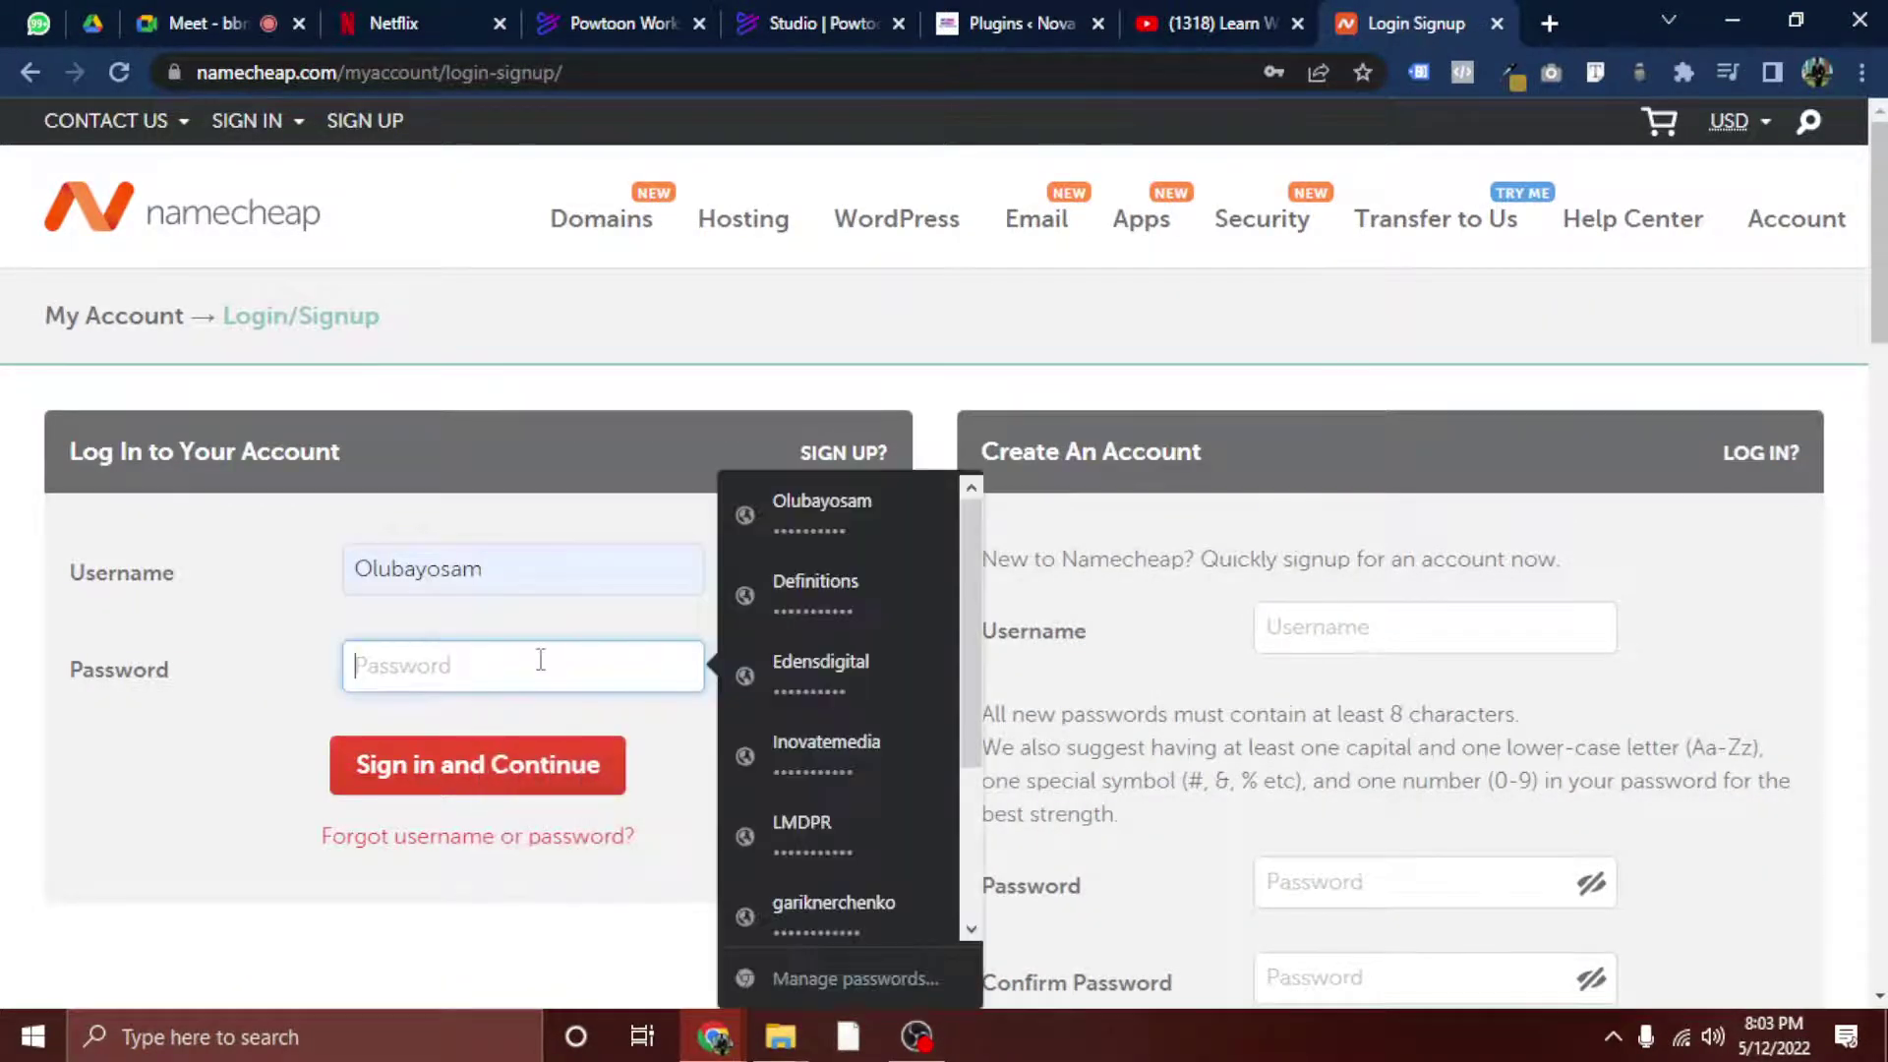
click(810, 522)
click(583, 784)
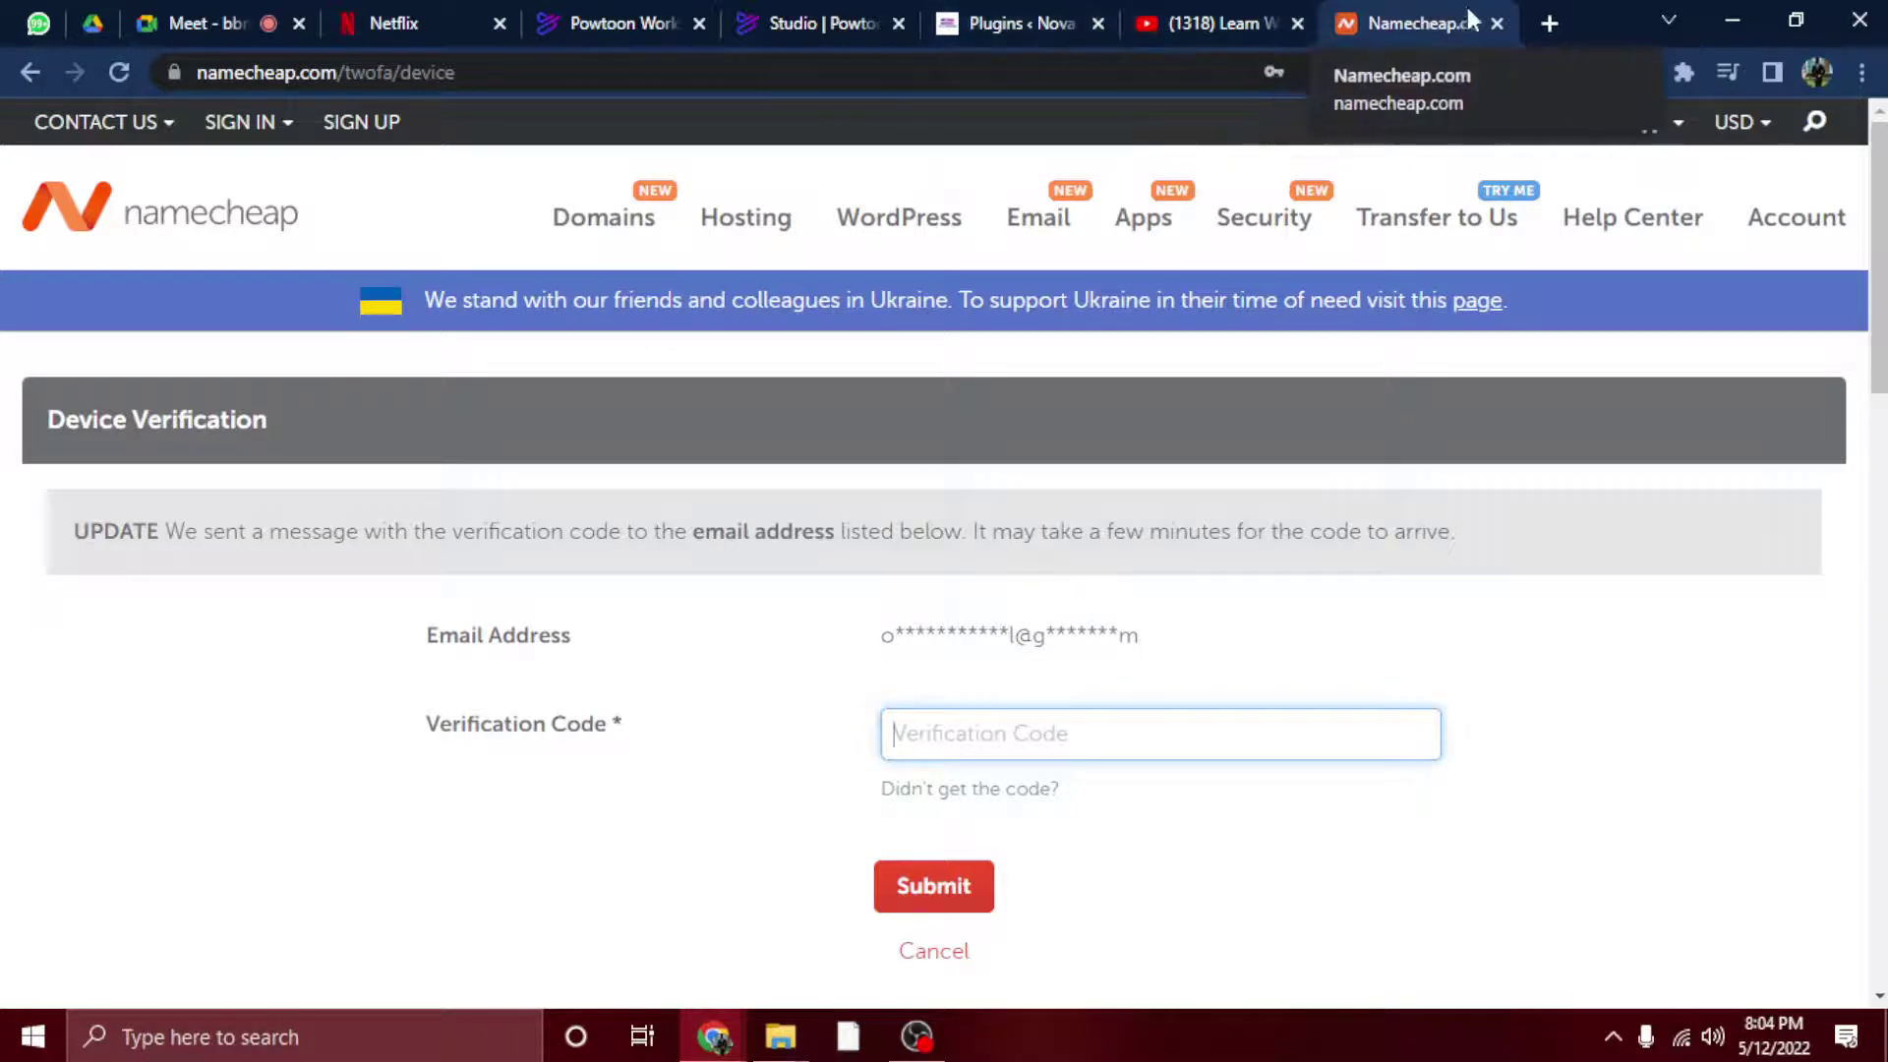
click(1548, 23)
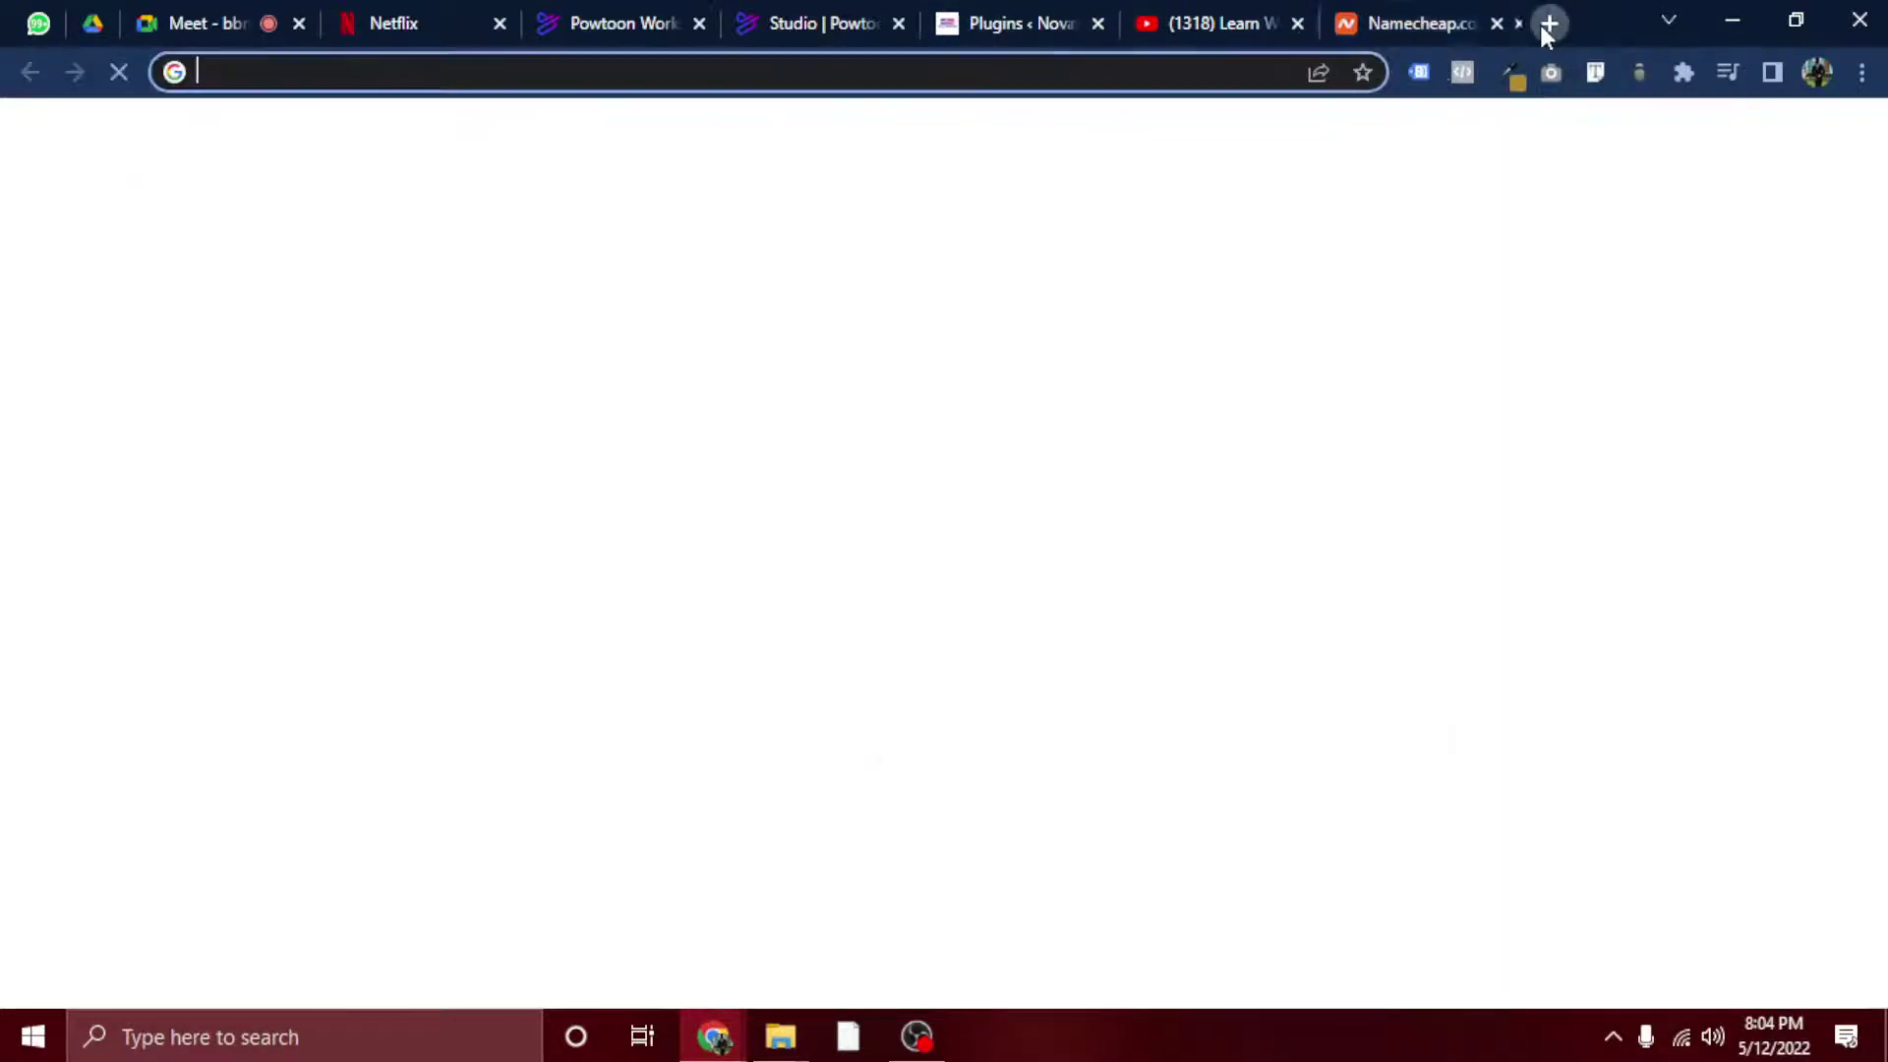
- Open Namecheap's 'Your confirmation code' email in Gmail and copy the verification code
text(mail.google.com)
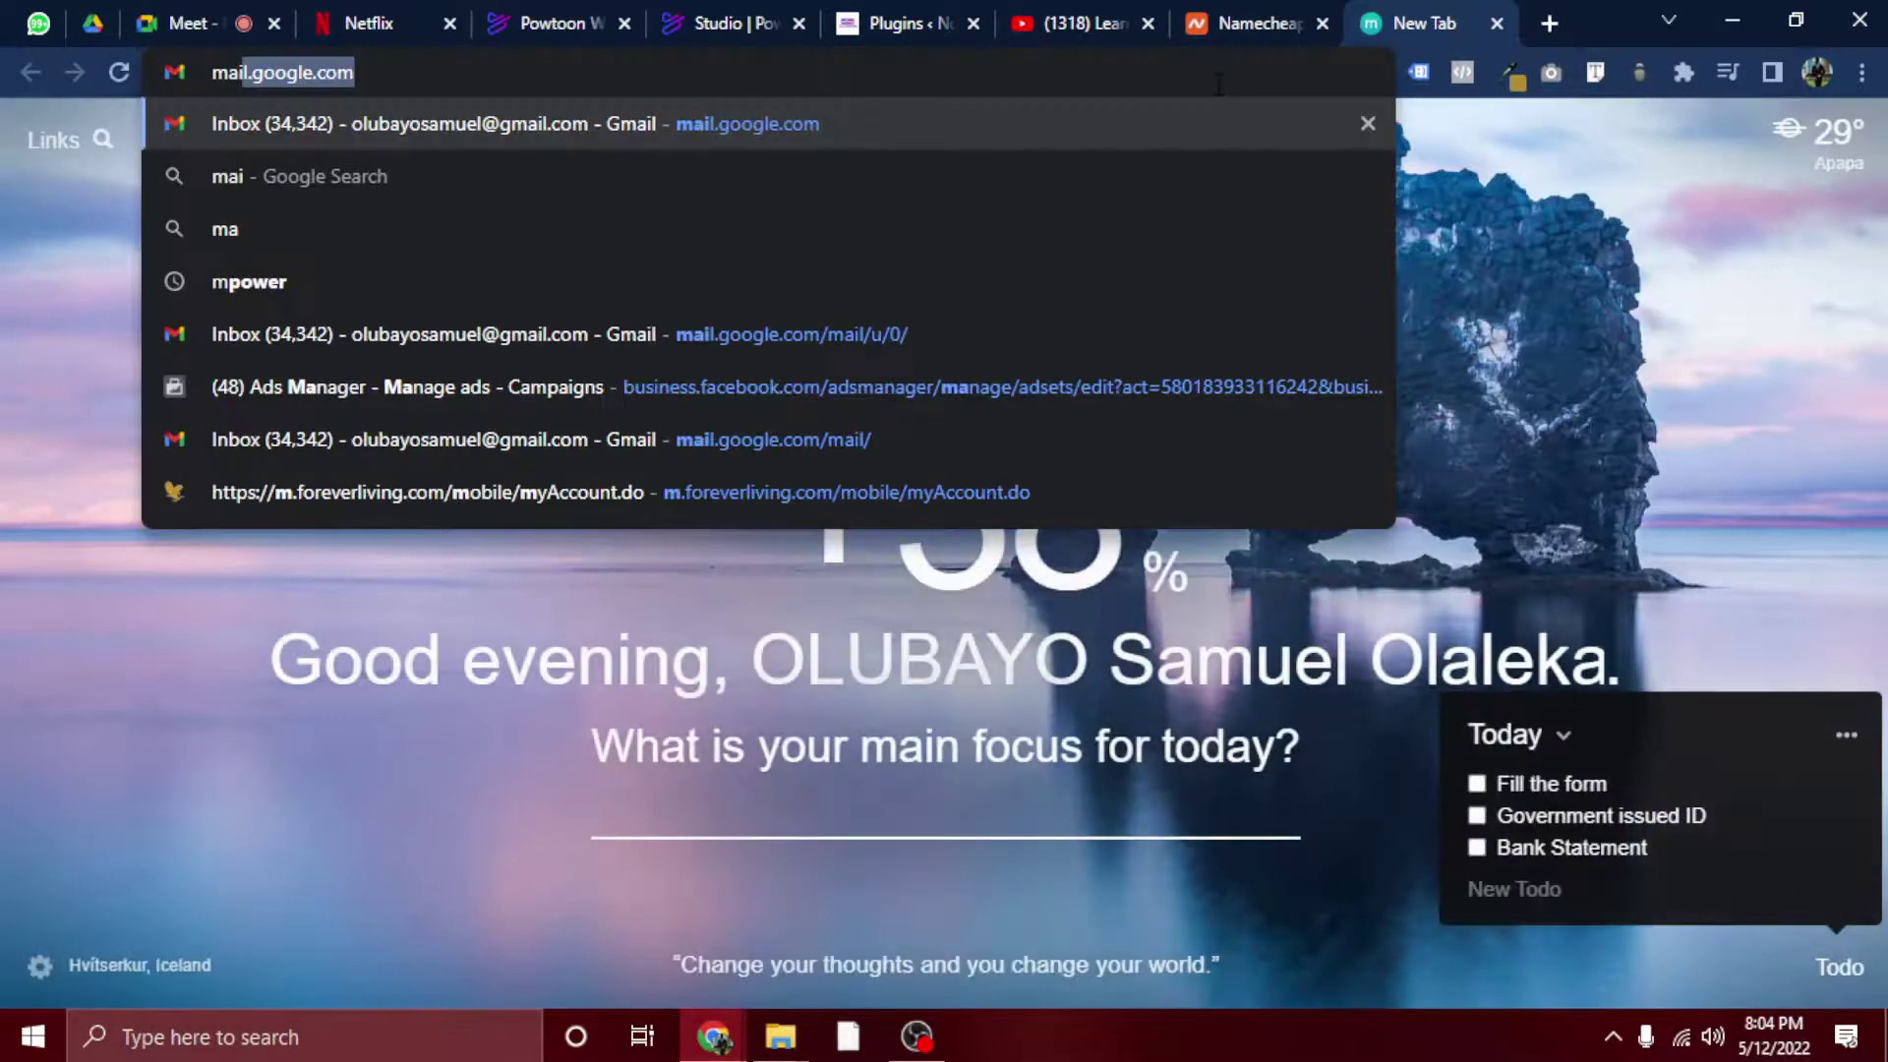
key(Return)
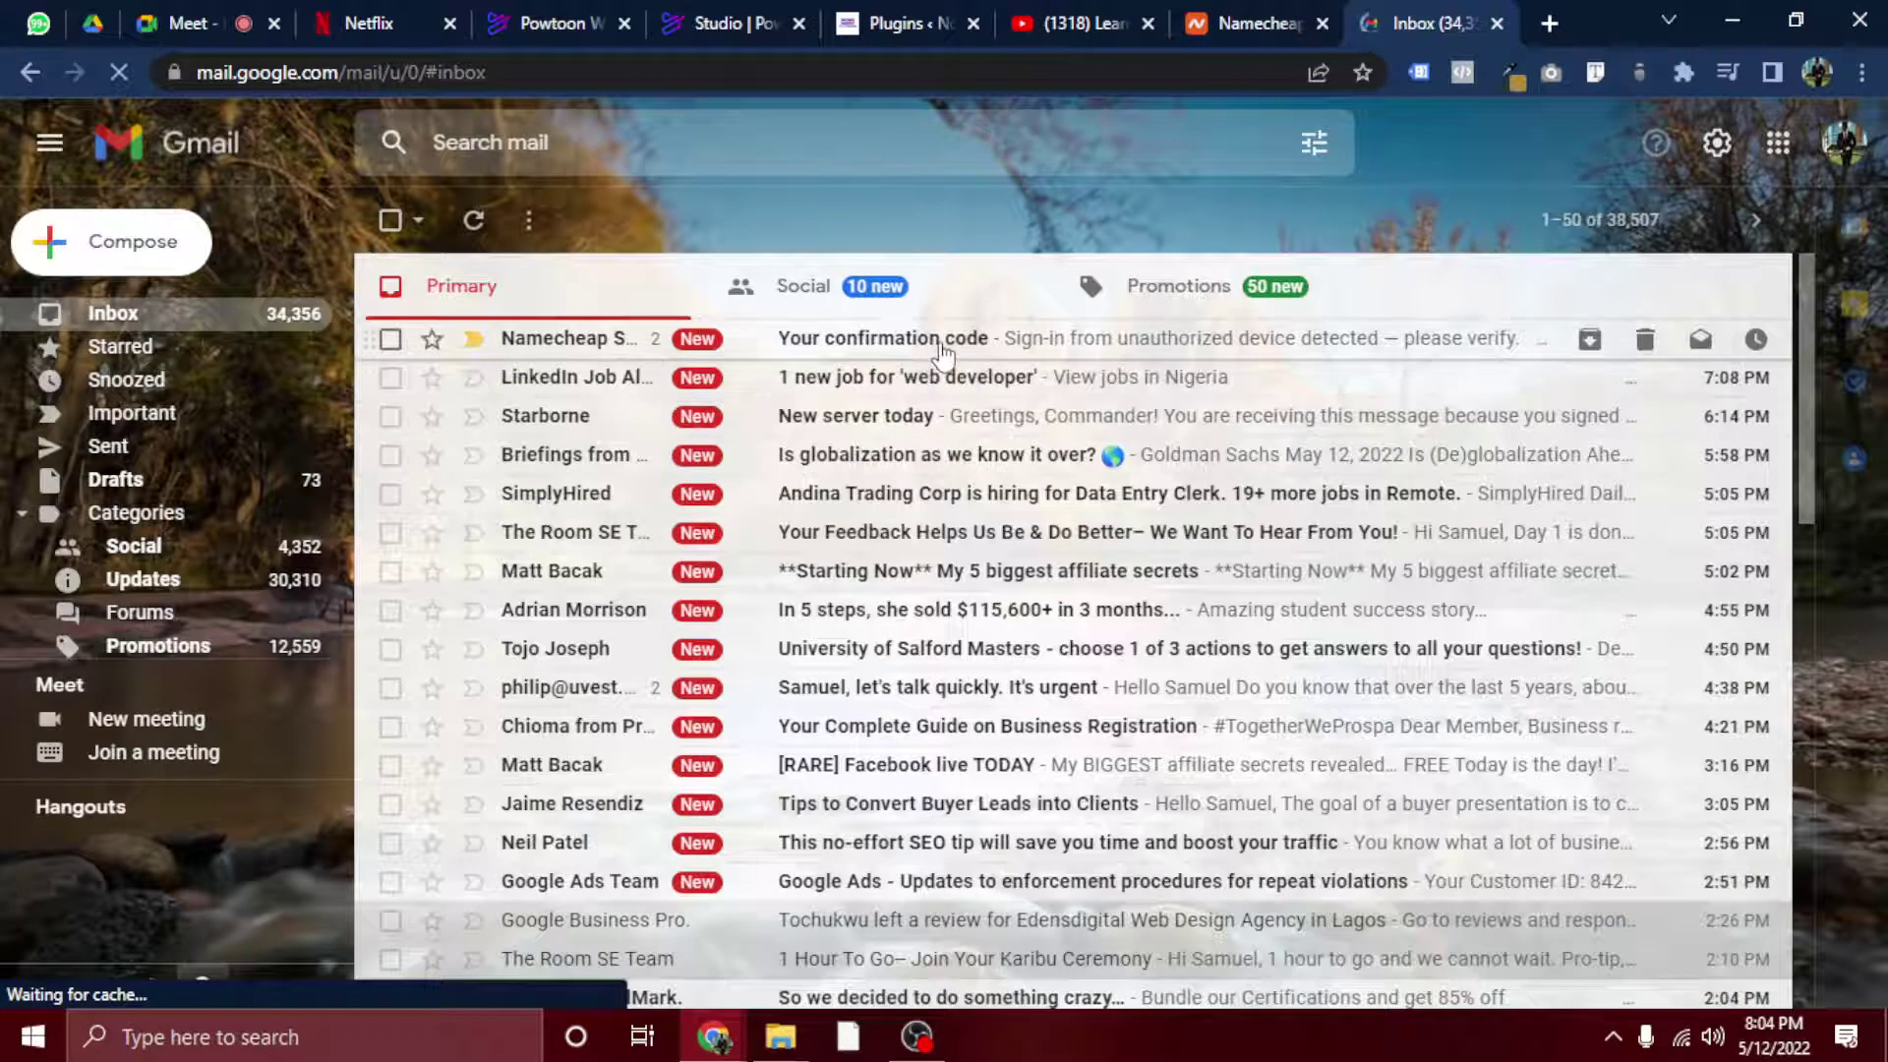
click(942, 345)
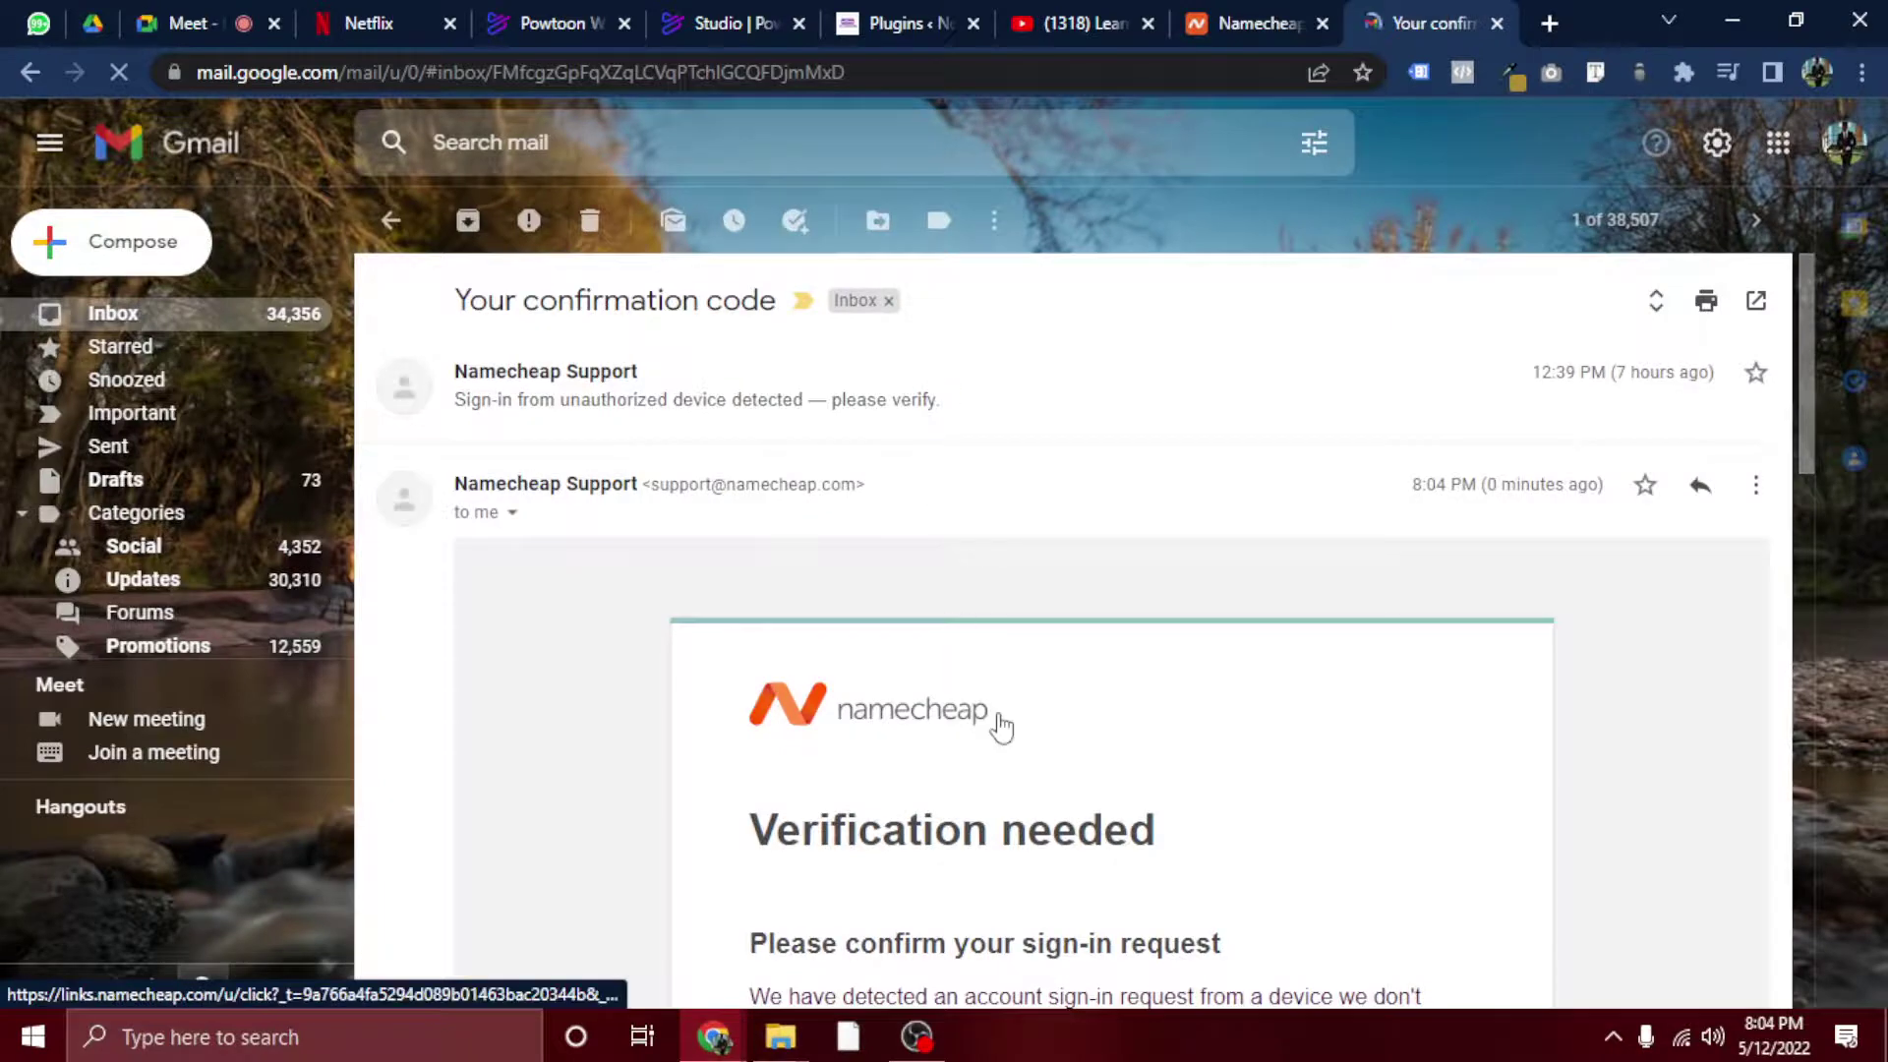
scroll(1001, 728, down, 9)
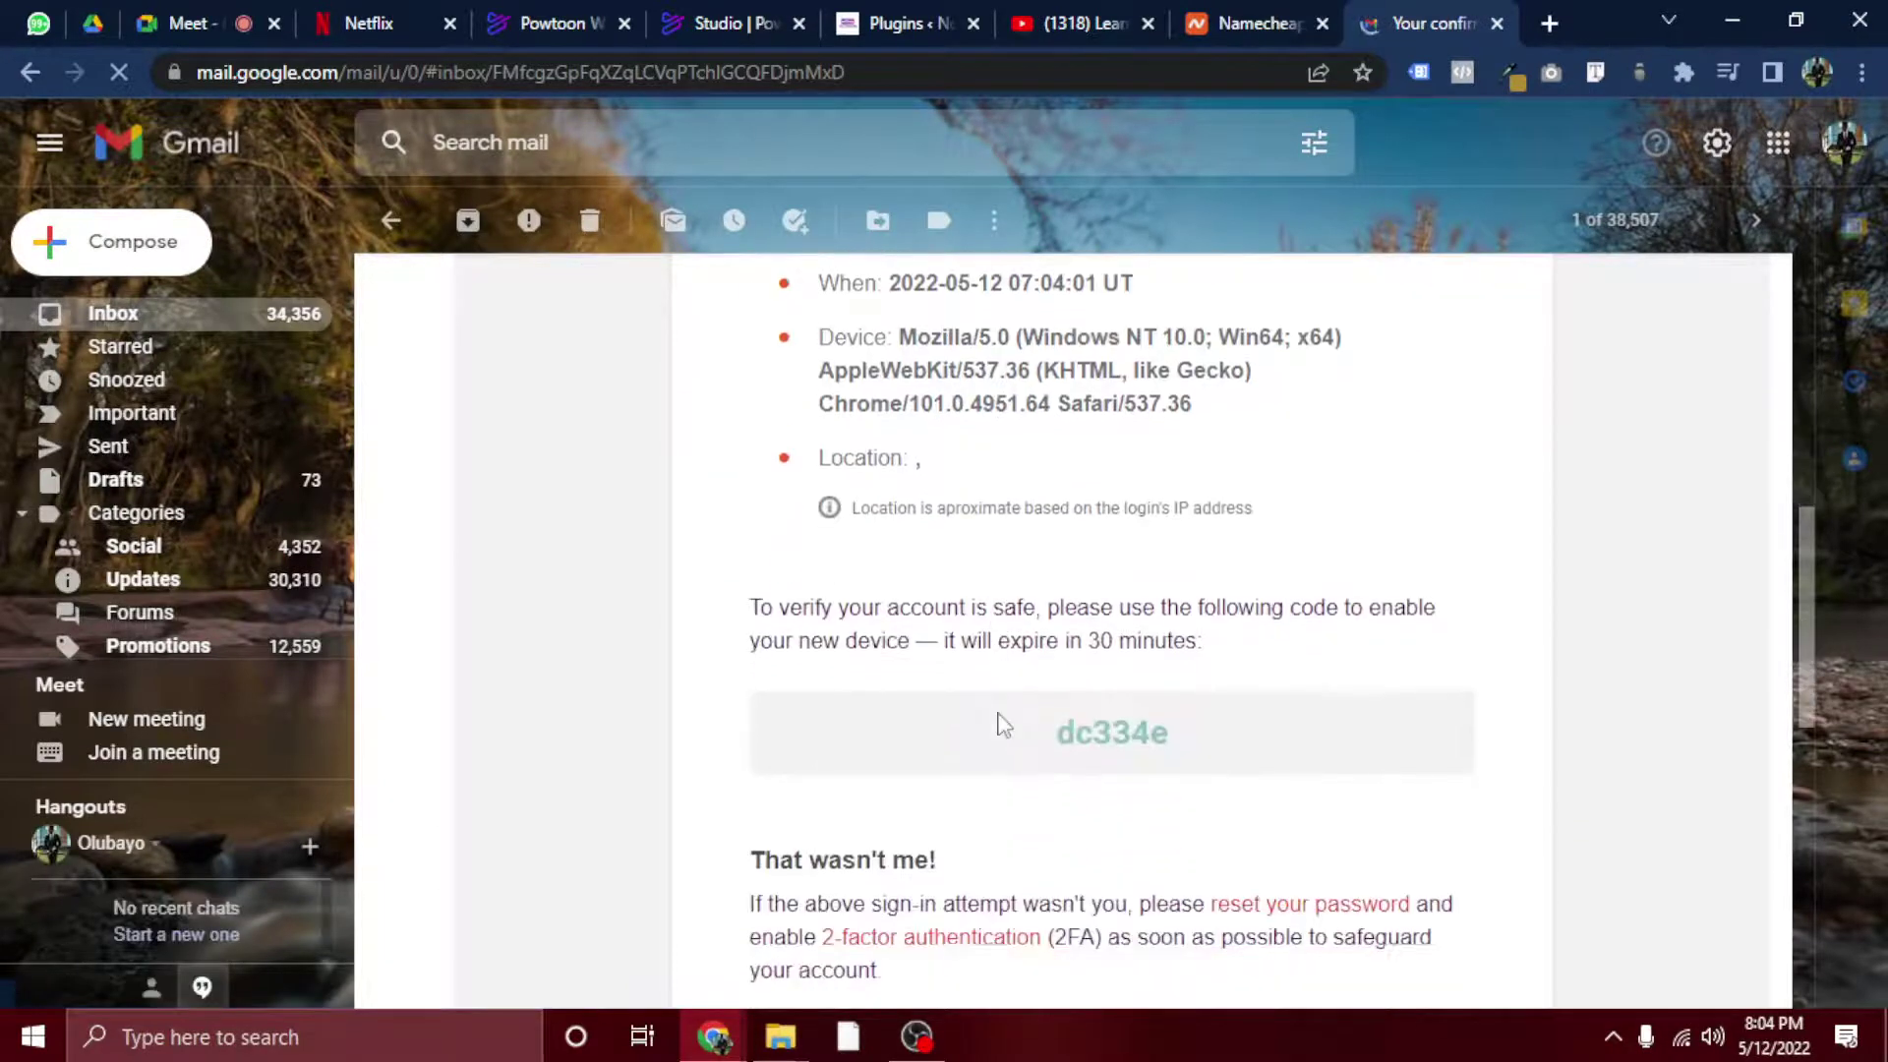
drag(1168, 717, 1061, 710)
key(ctrl+c)
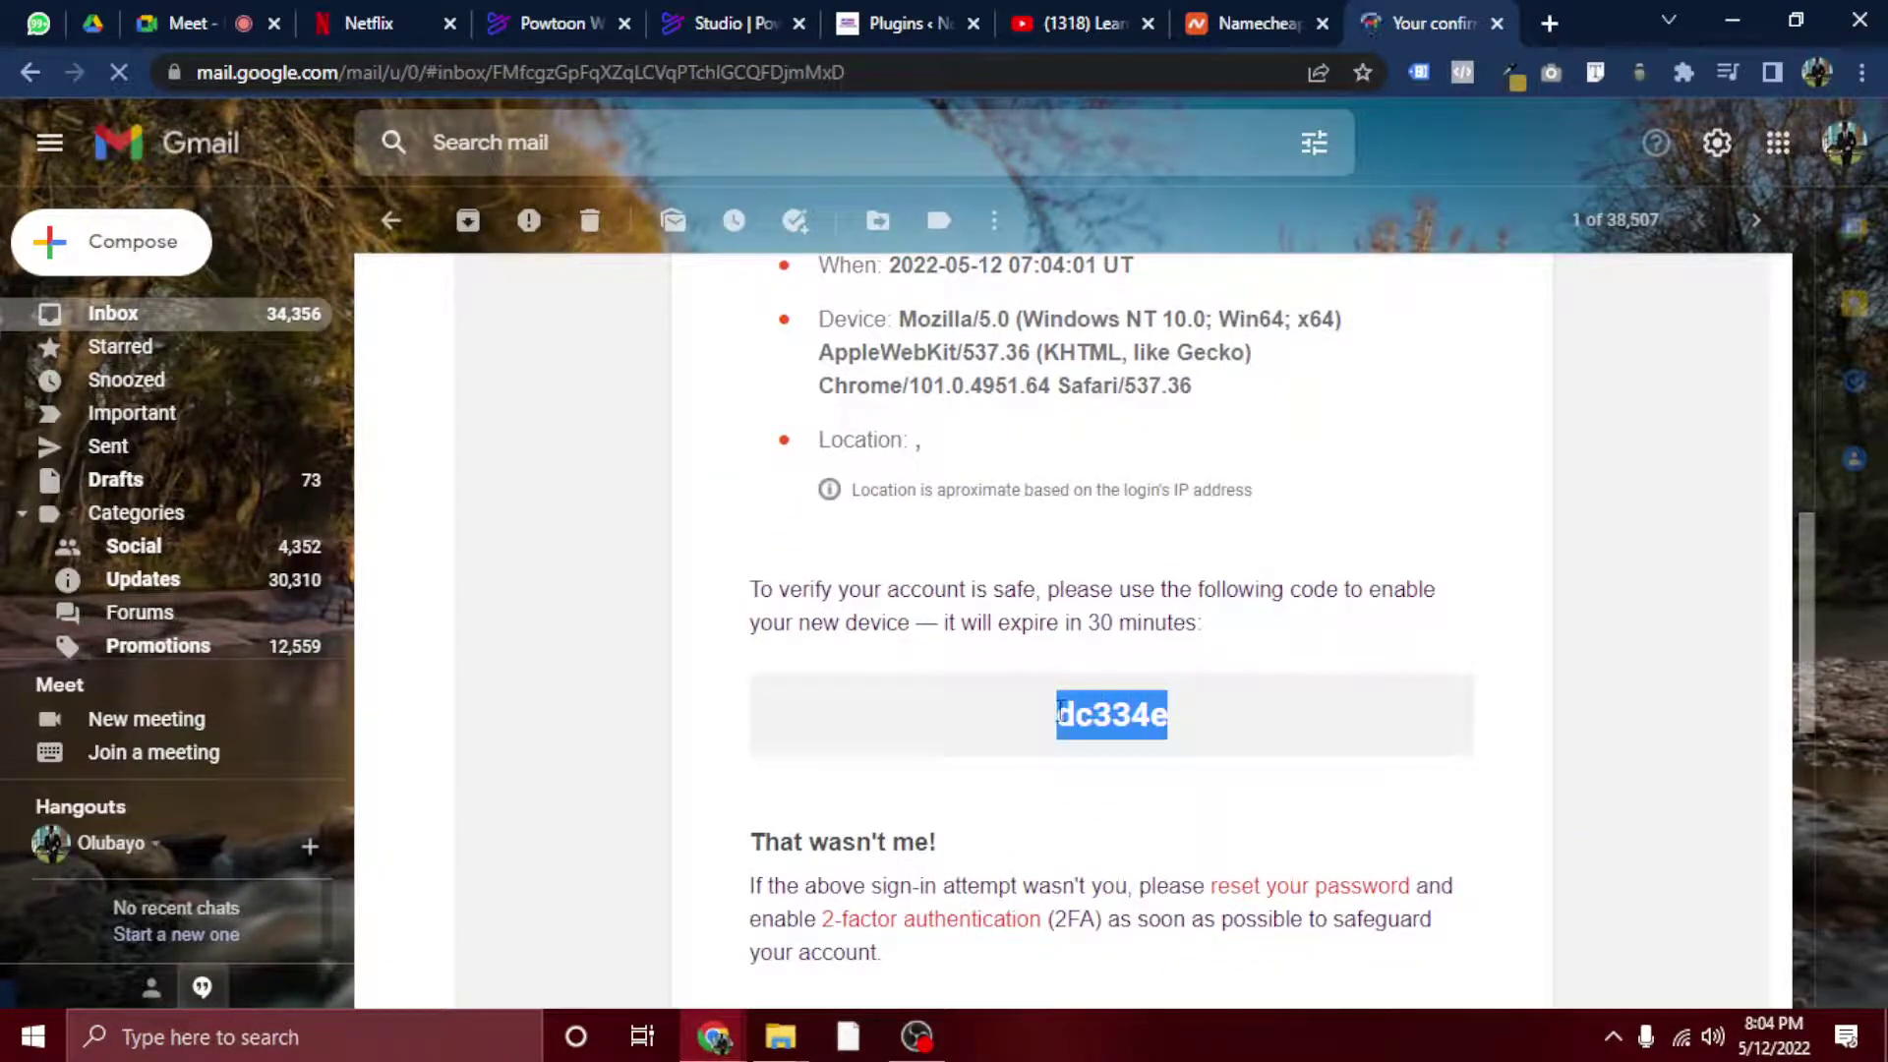
click(1257, 22)
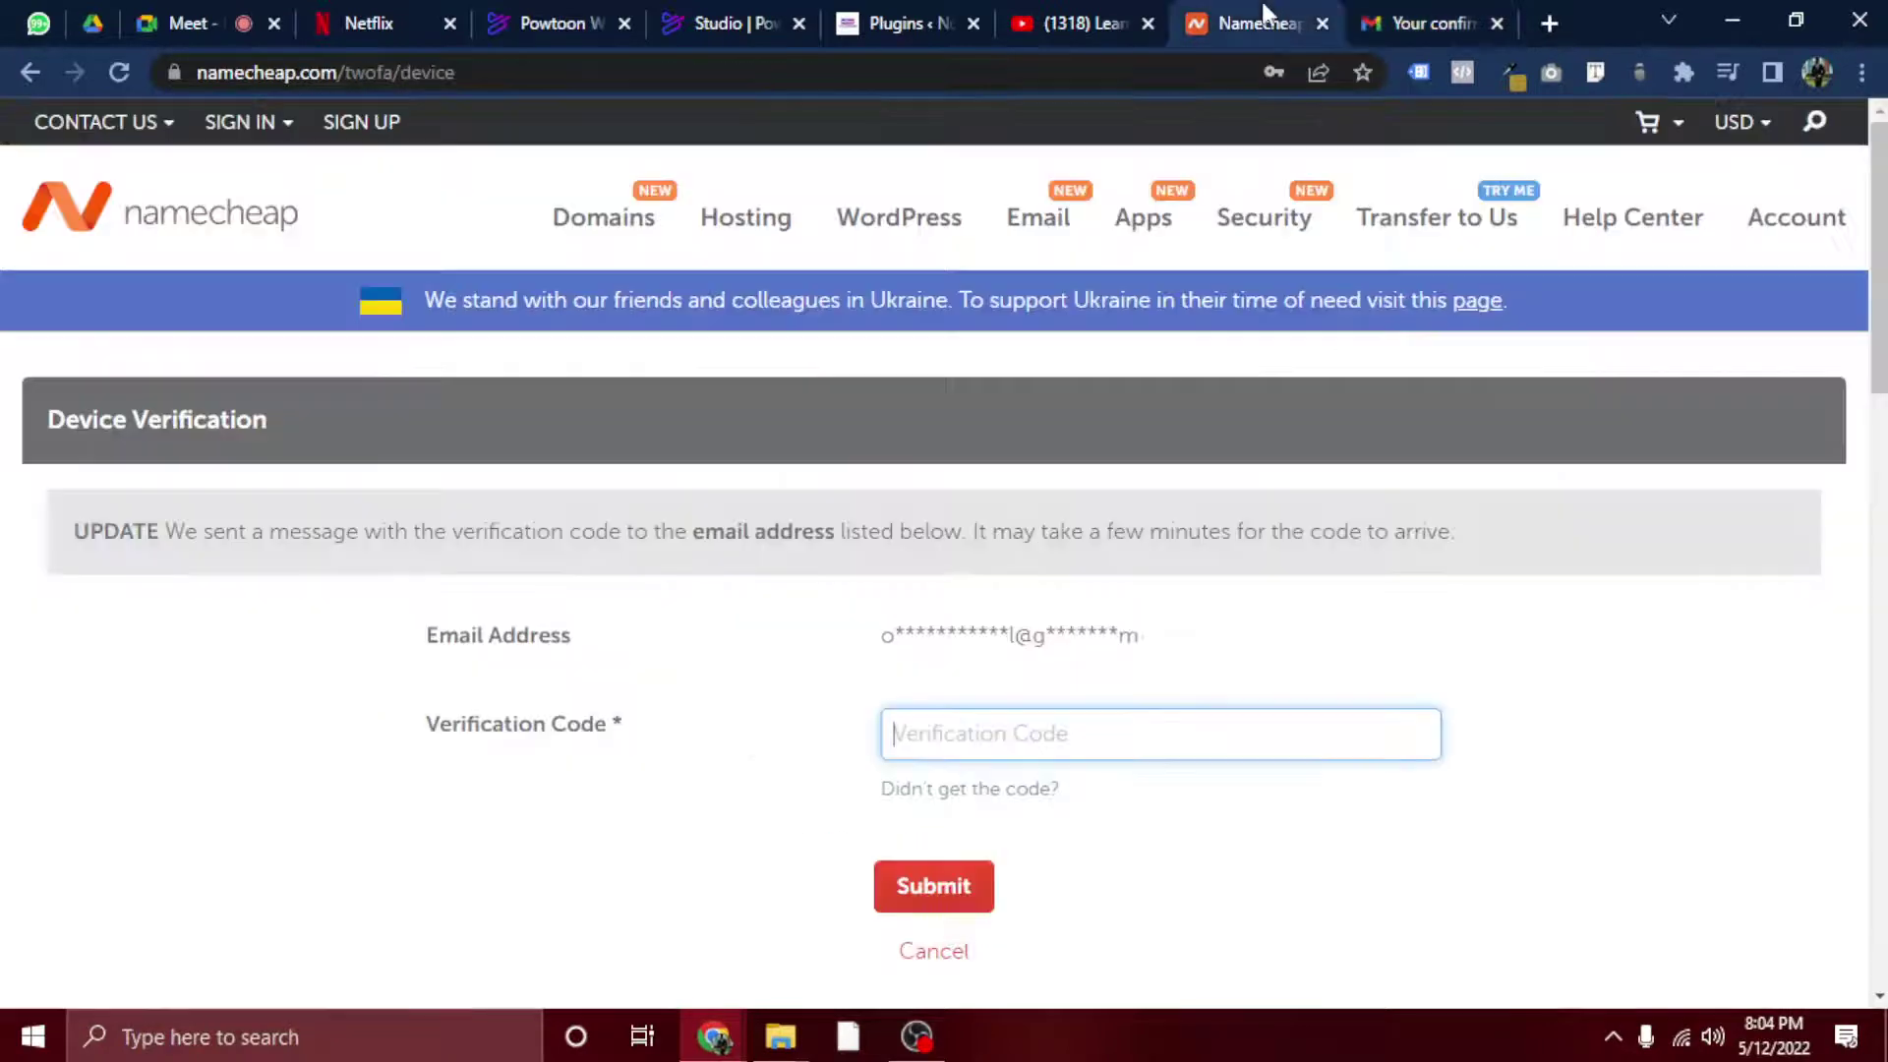
- Paste and submit the verification code, then view the Hosting List showing the Stellar Plus plan
key(ctrl+v)
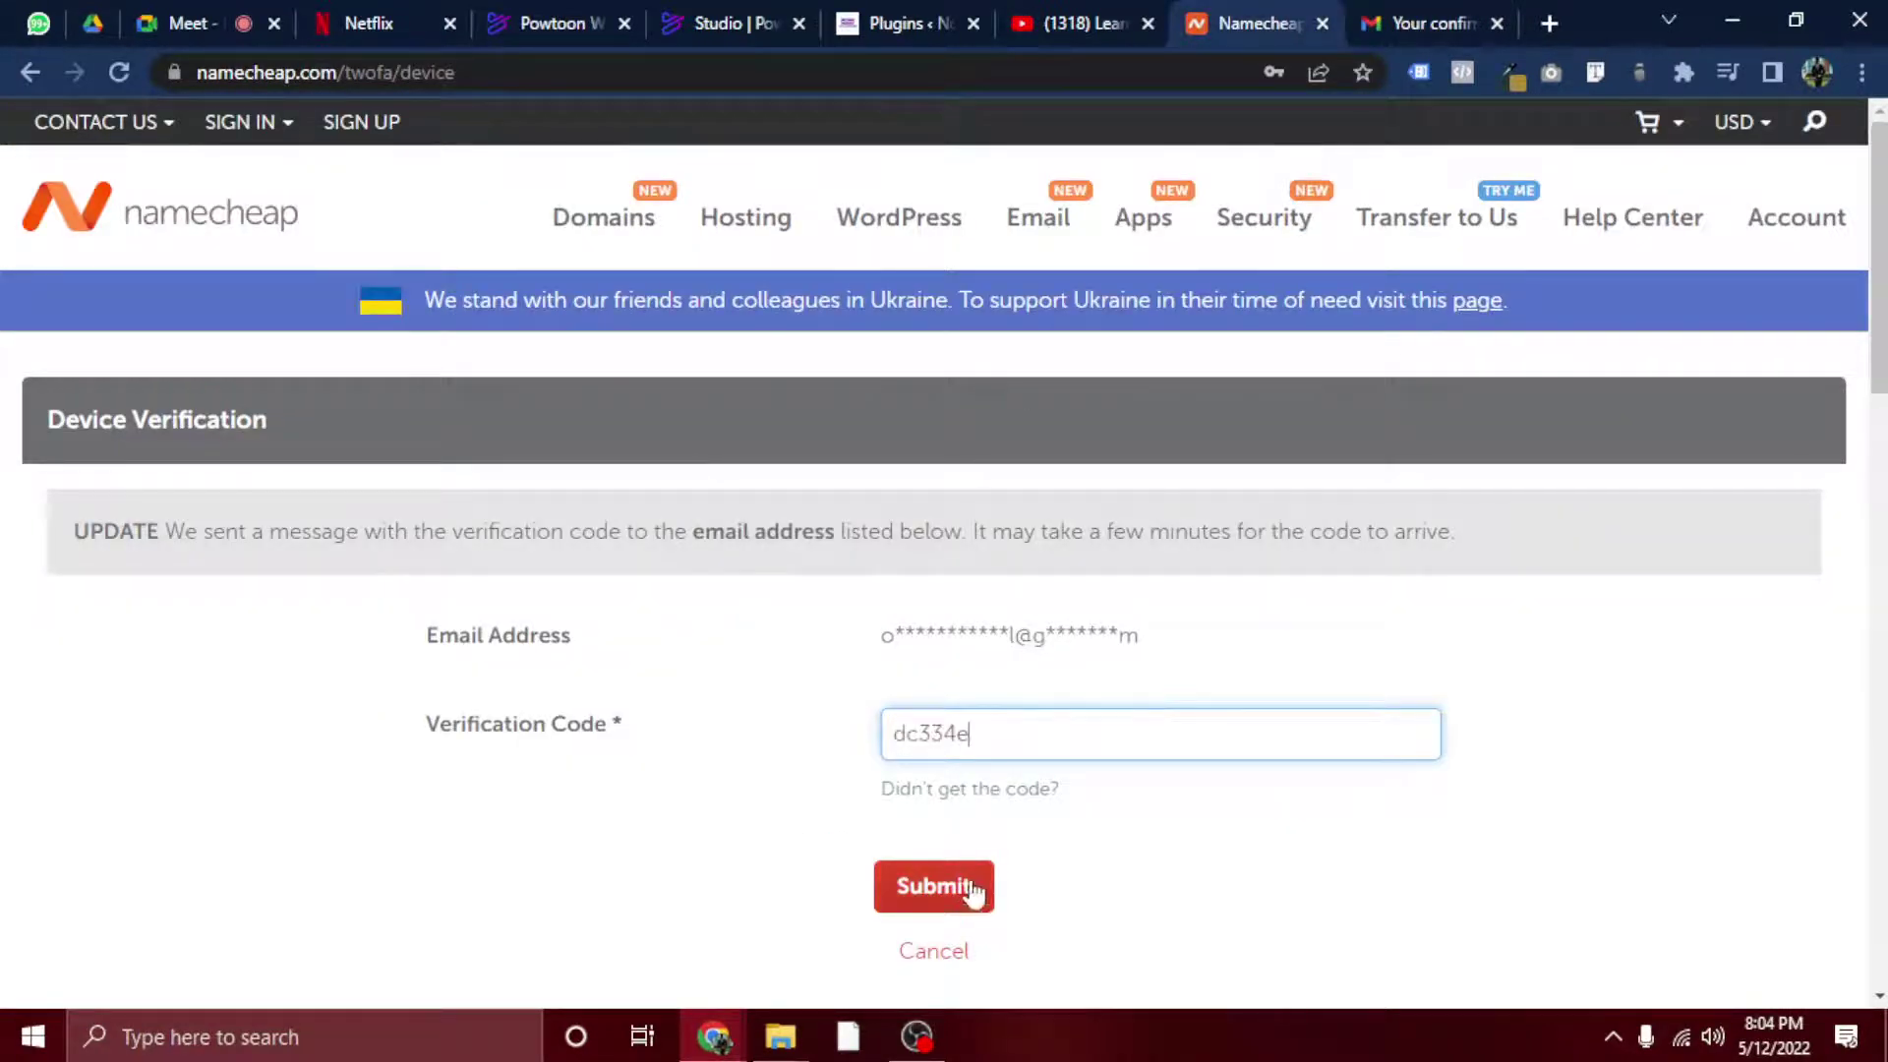
click(963, 893)
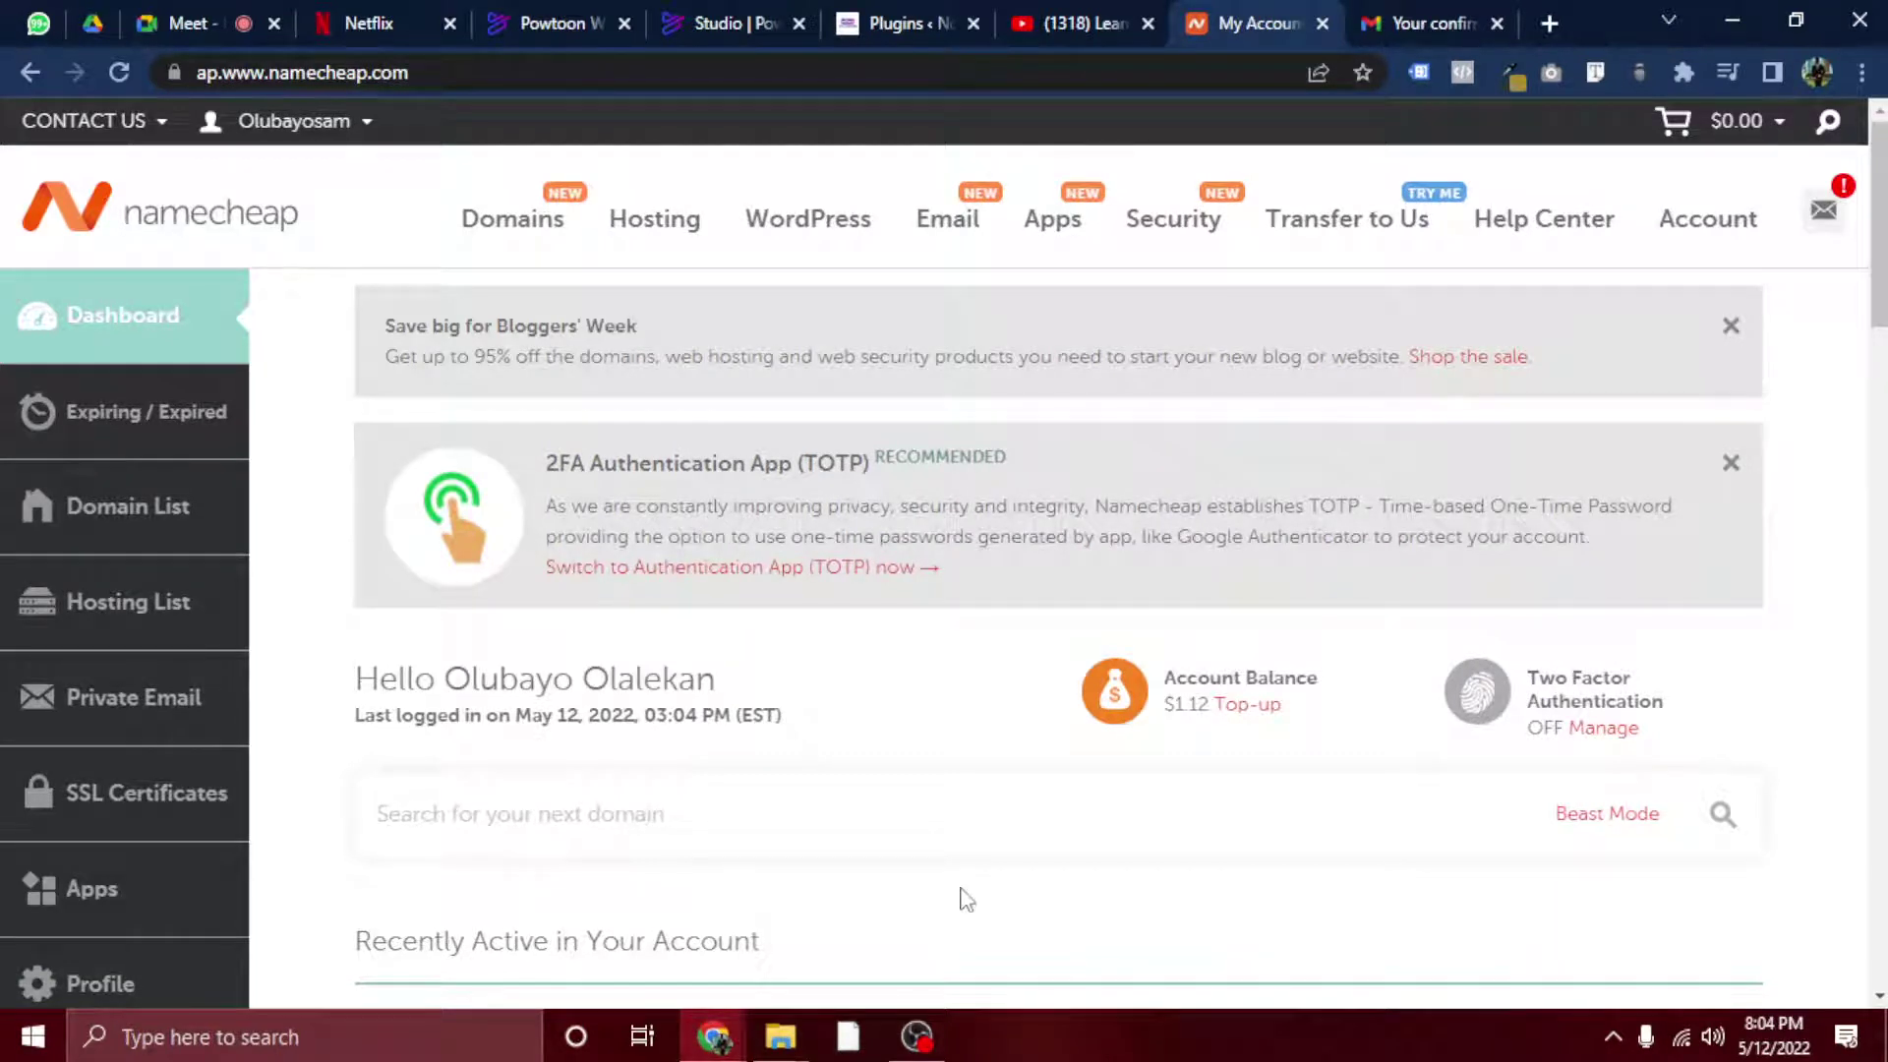
scroll(656, 644, down, 4)
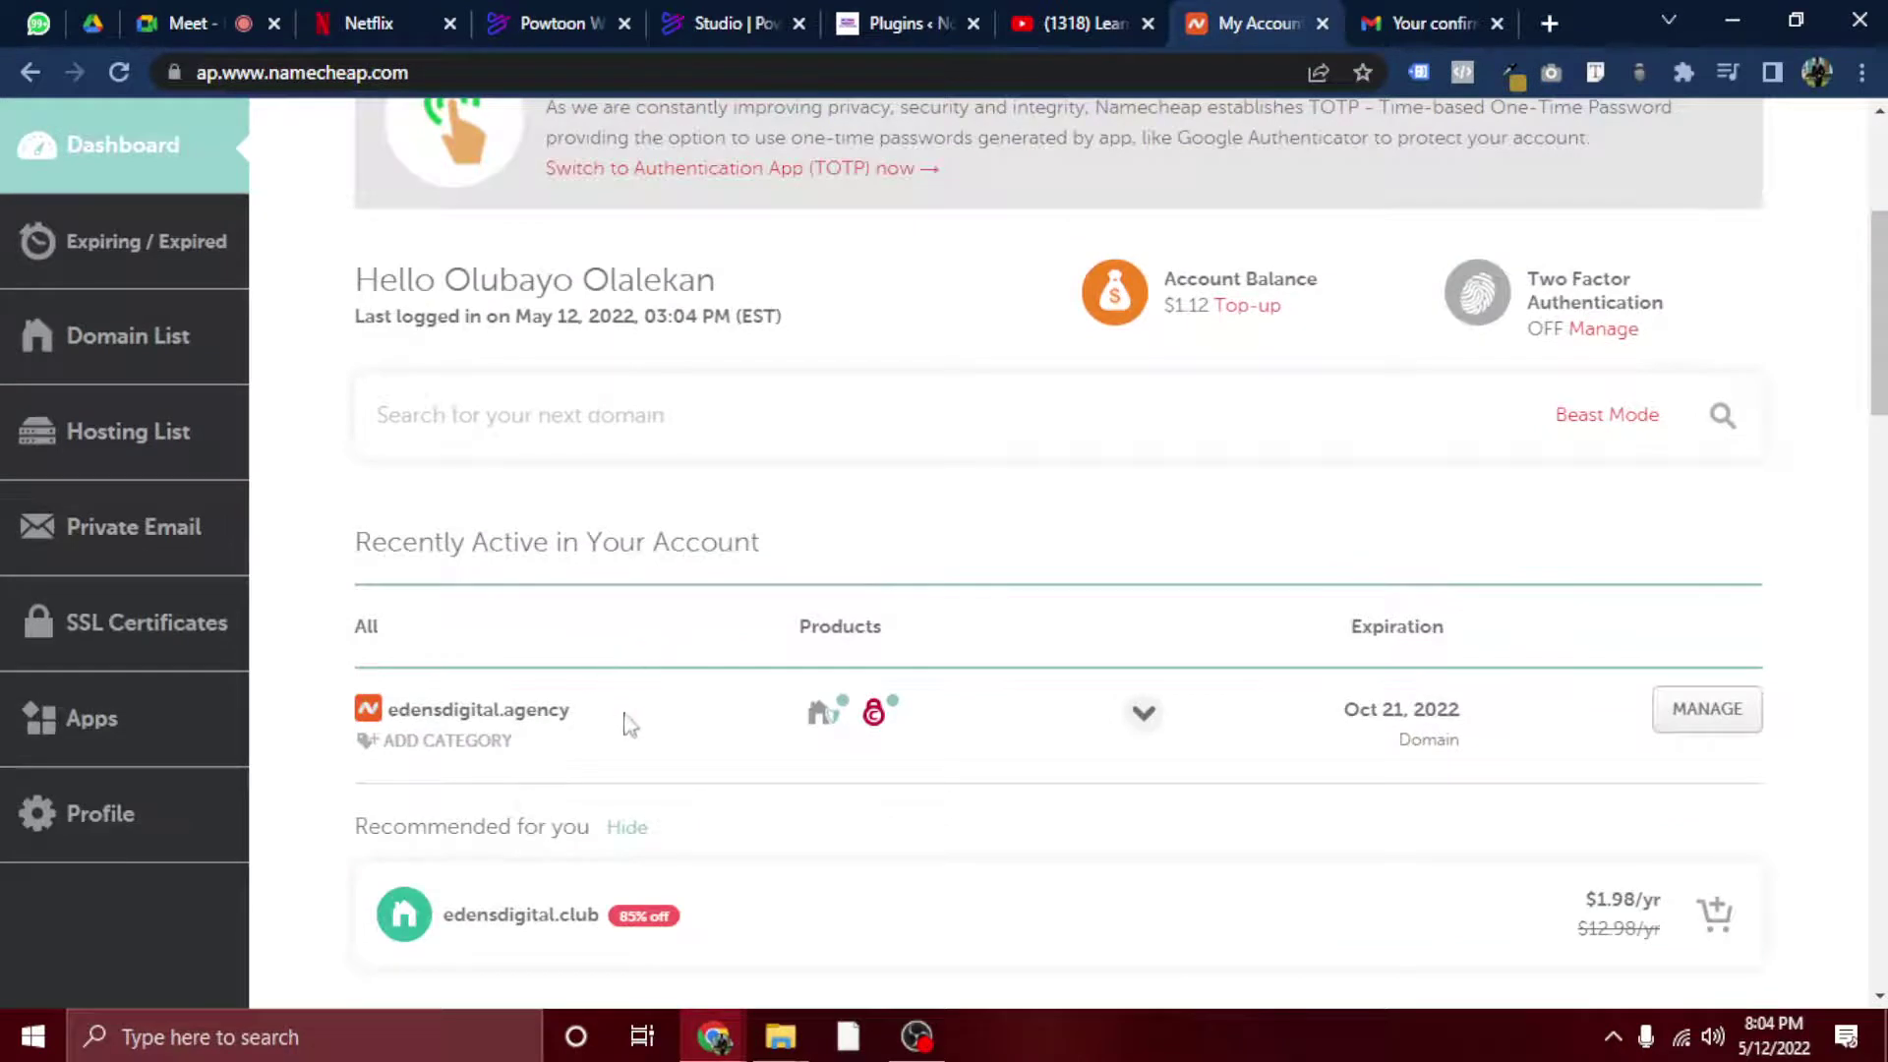
drag(626, 724, 390, 732)
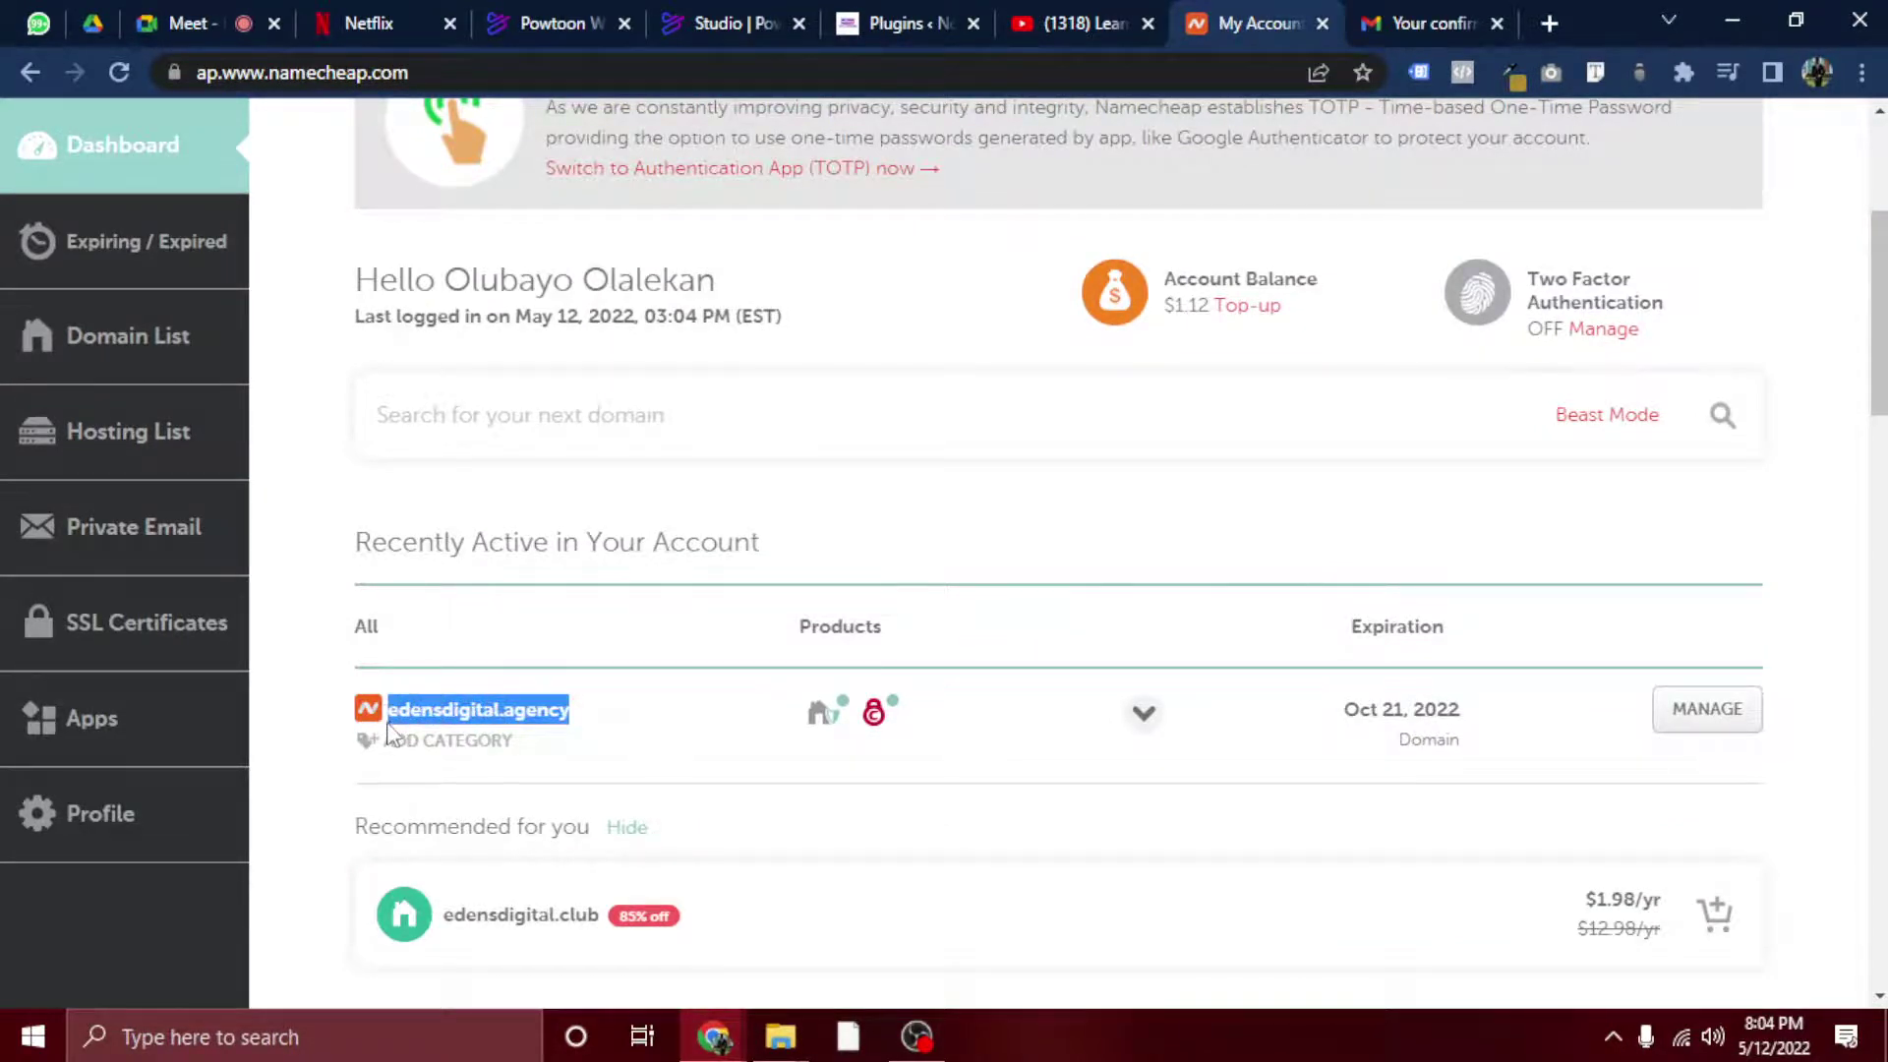
scroll(390, 733, down, 6)
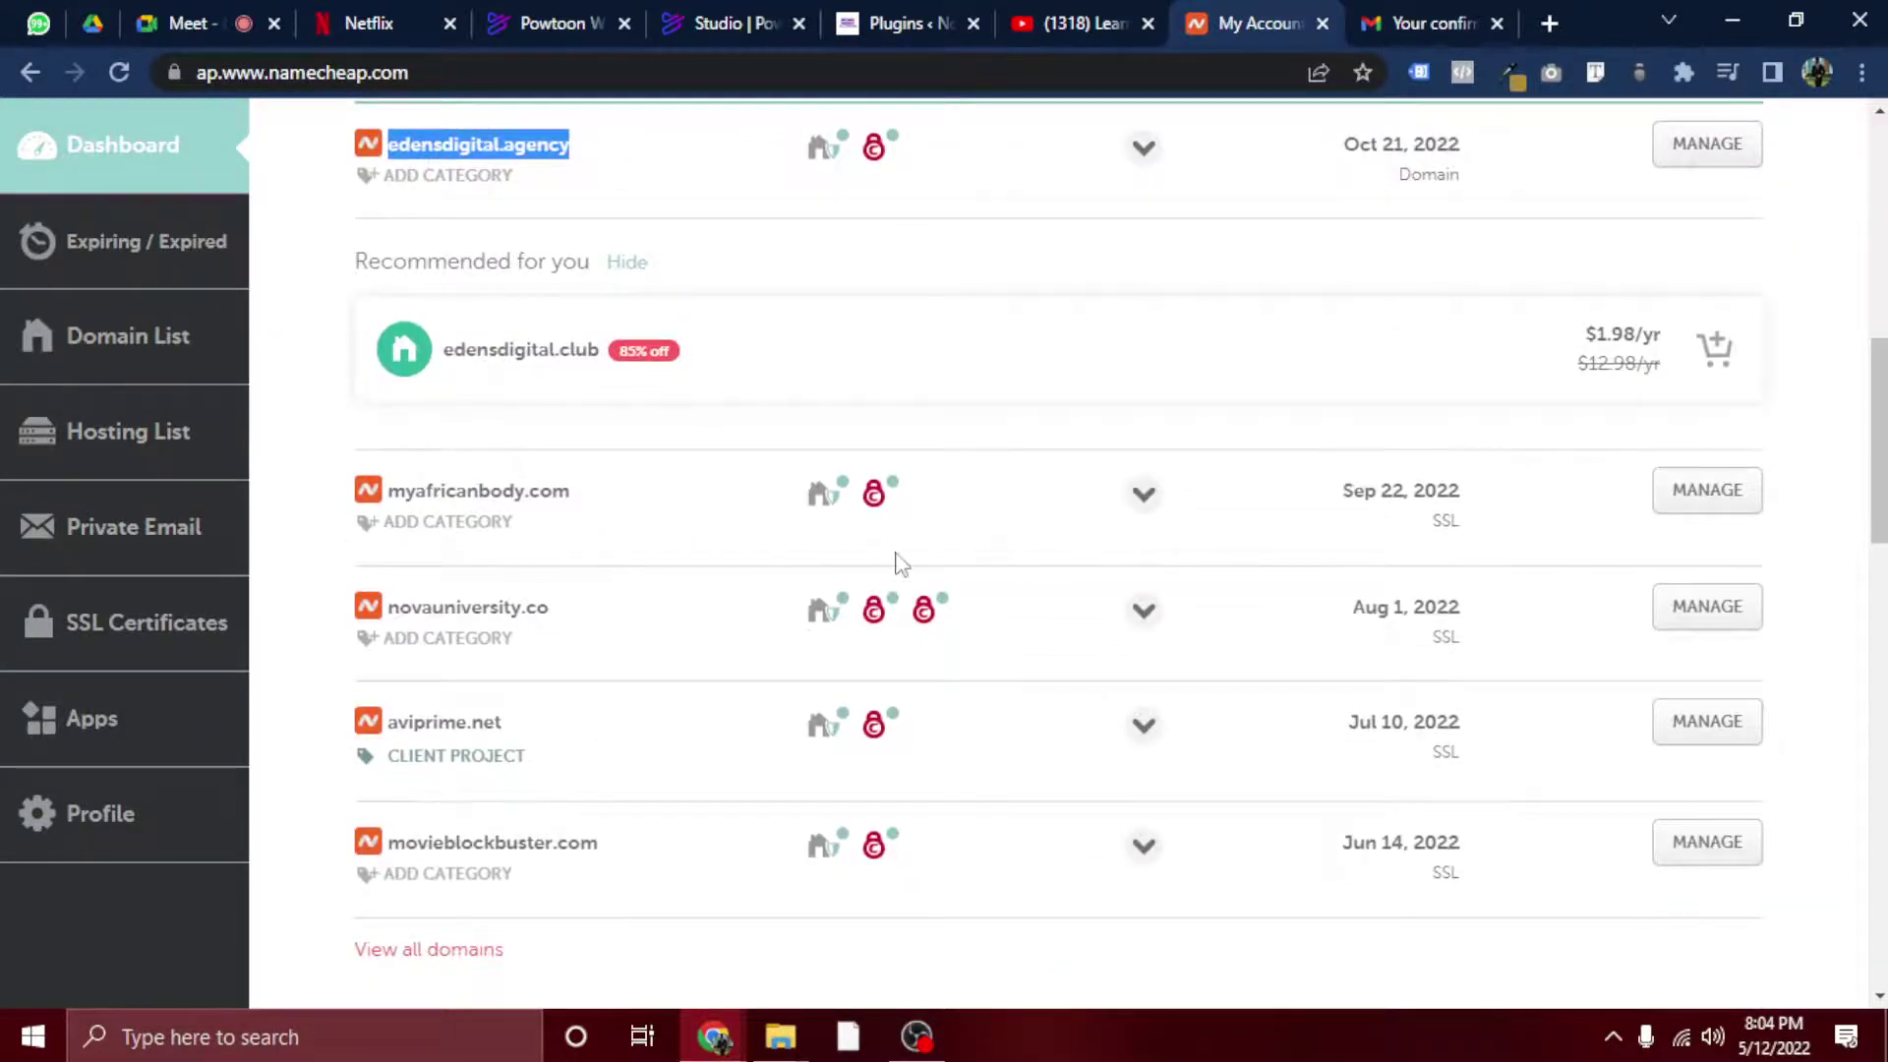
scroll(901, 563, up, 2)
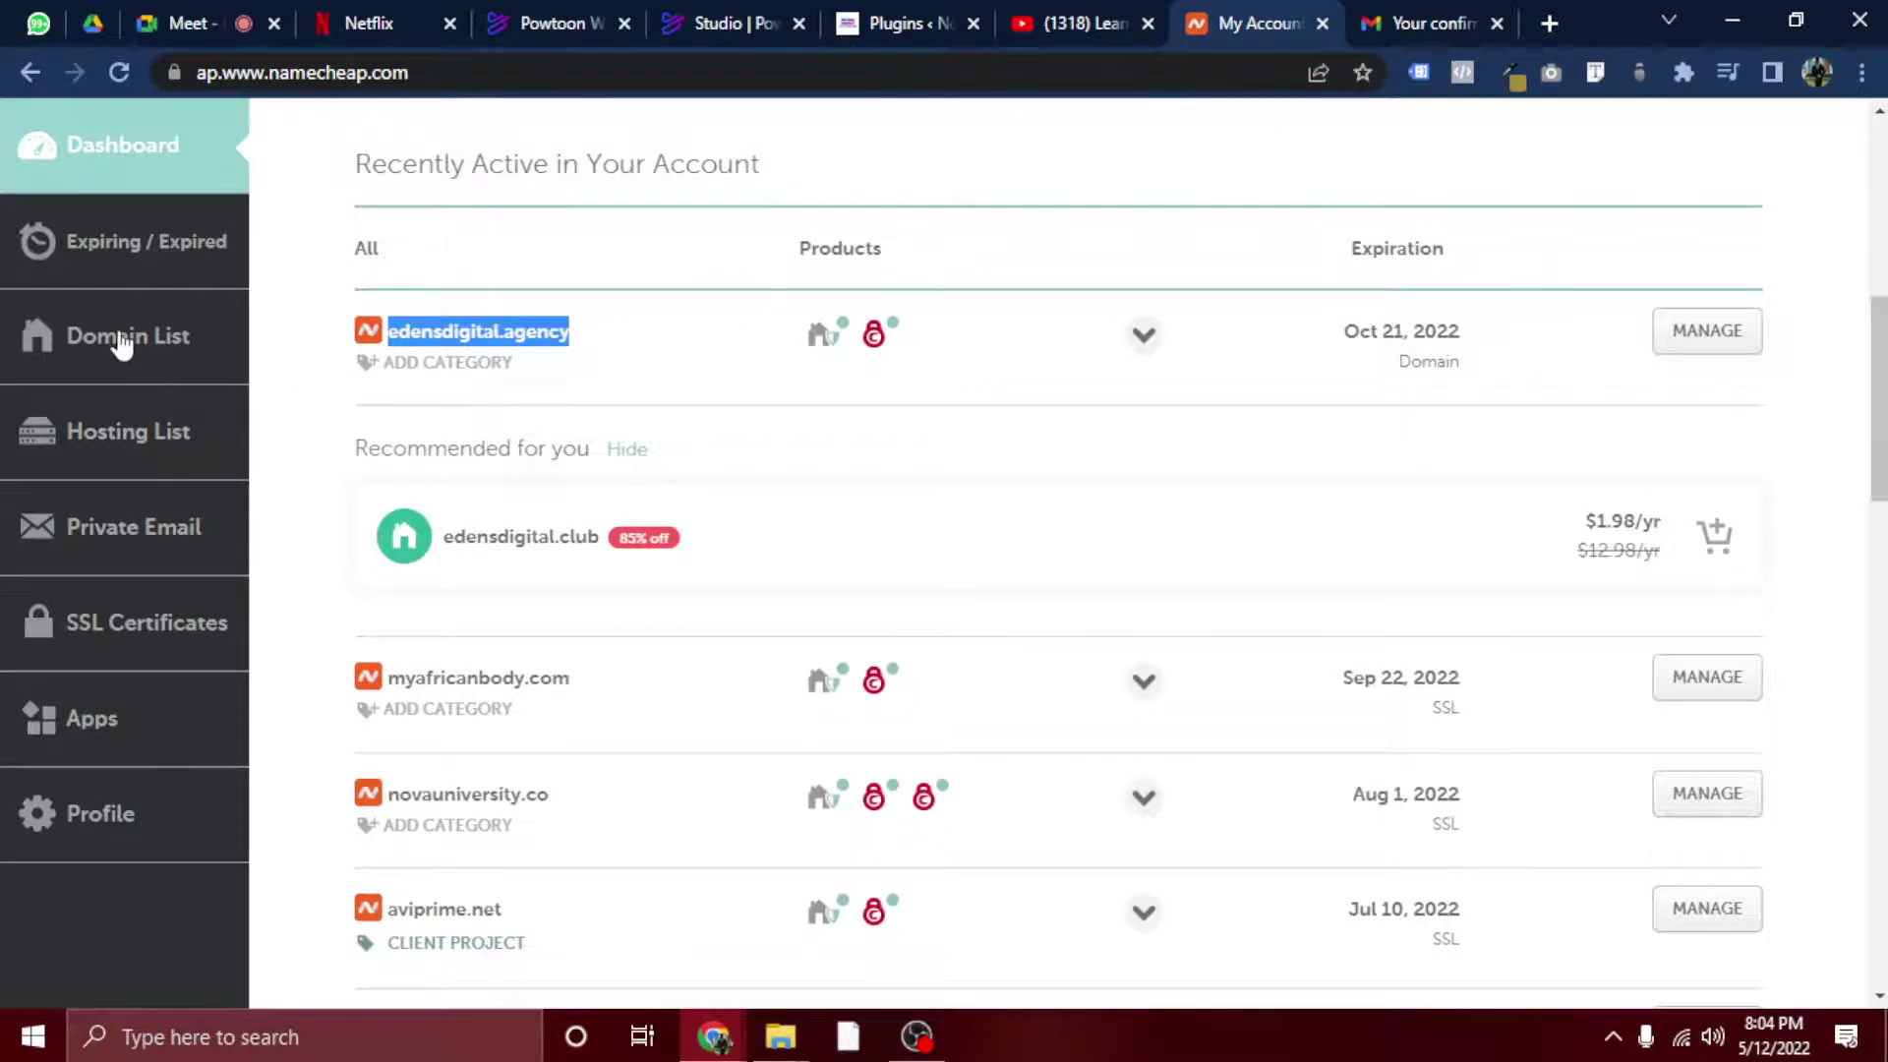
scroll(62, 324, up, 4)
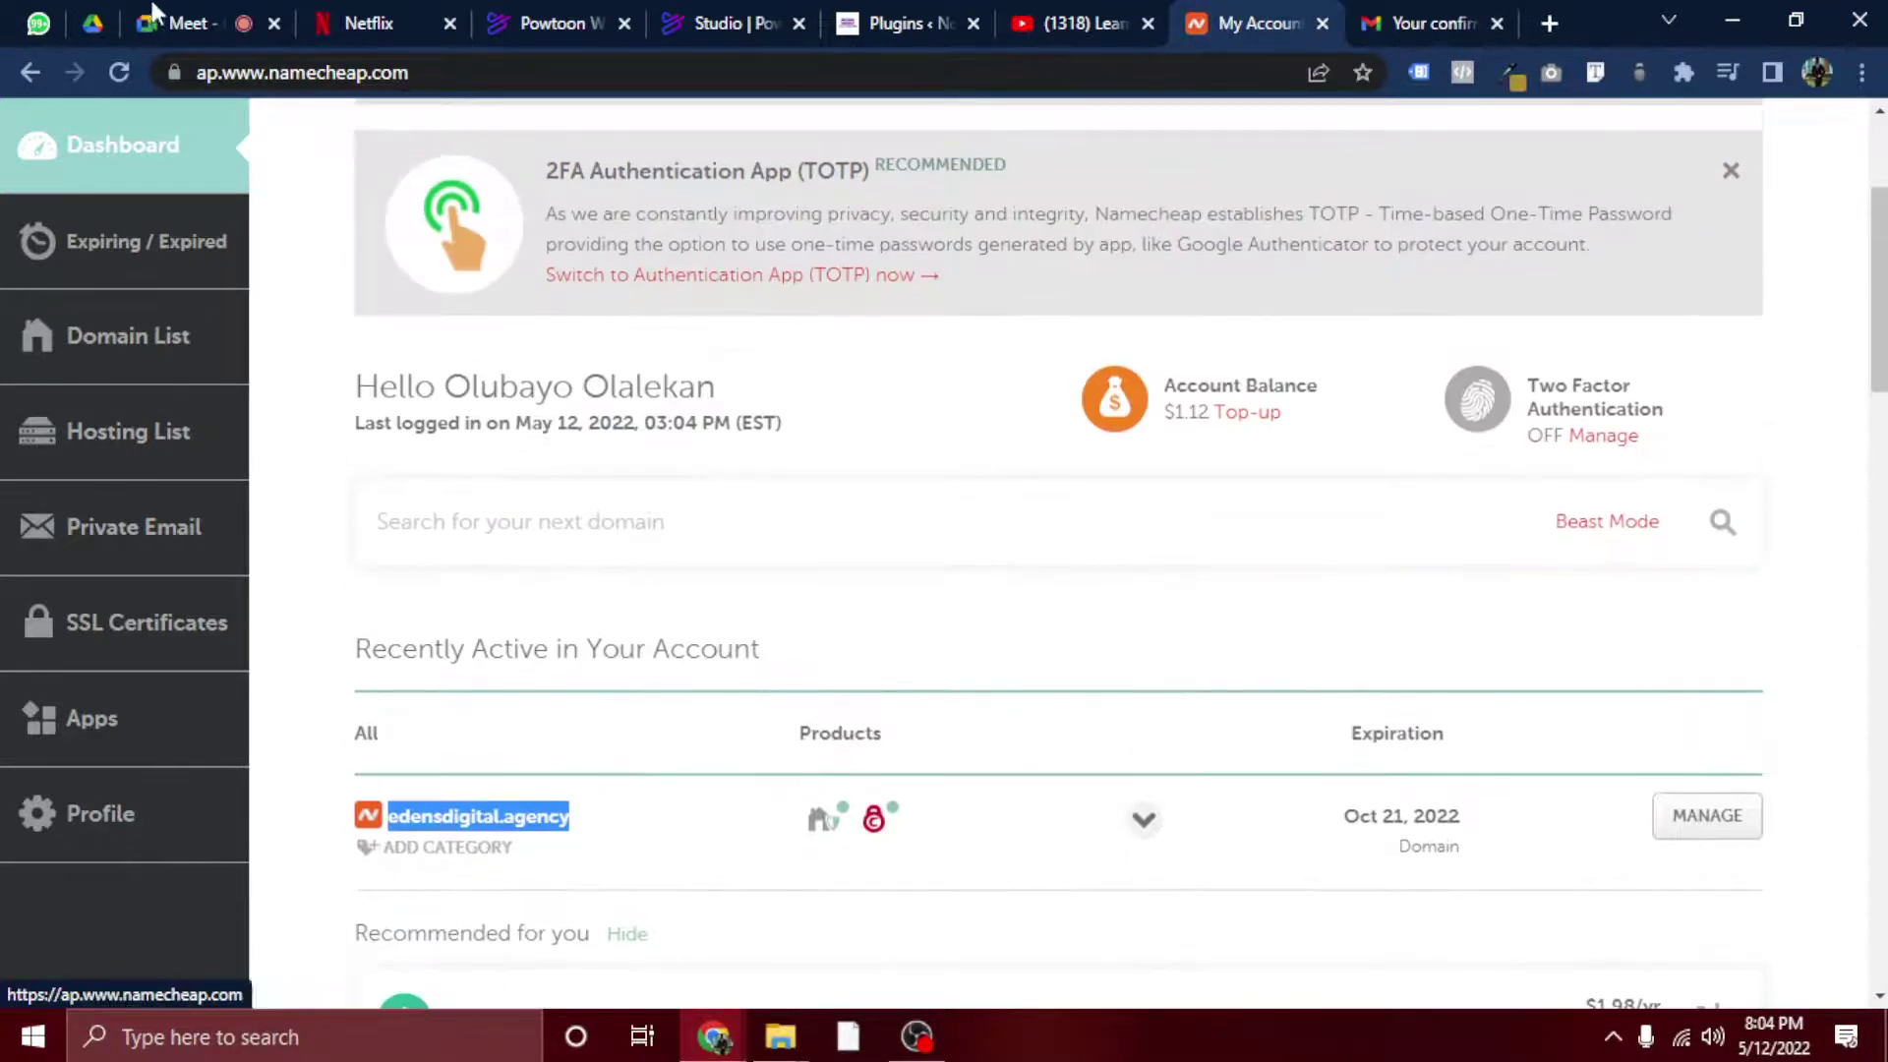
click(150, 433)
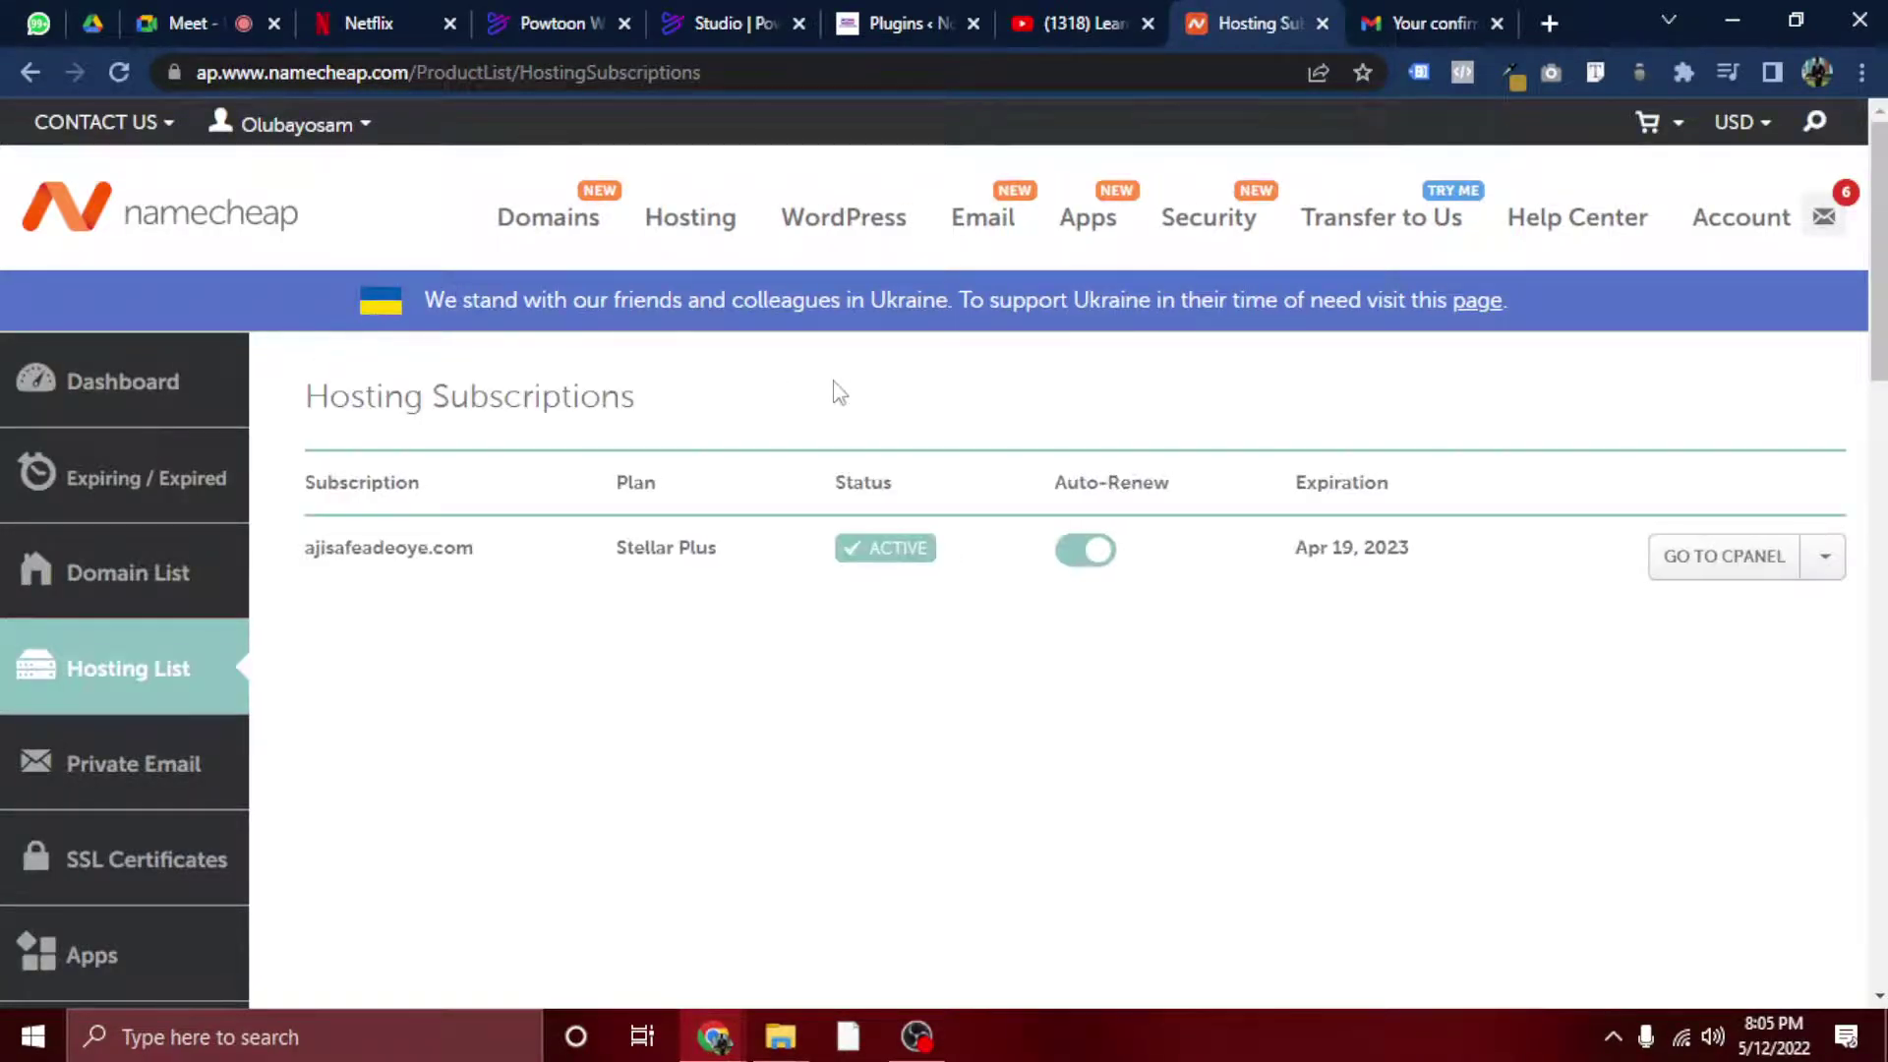
- Return to the Google Meet call tab to read the in-call messages
click(736, 1038)
click(194, 23)
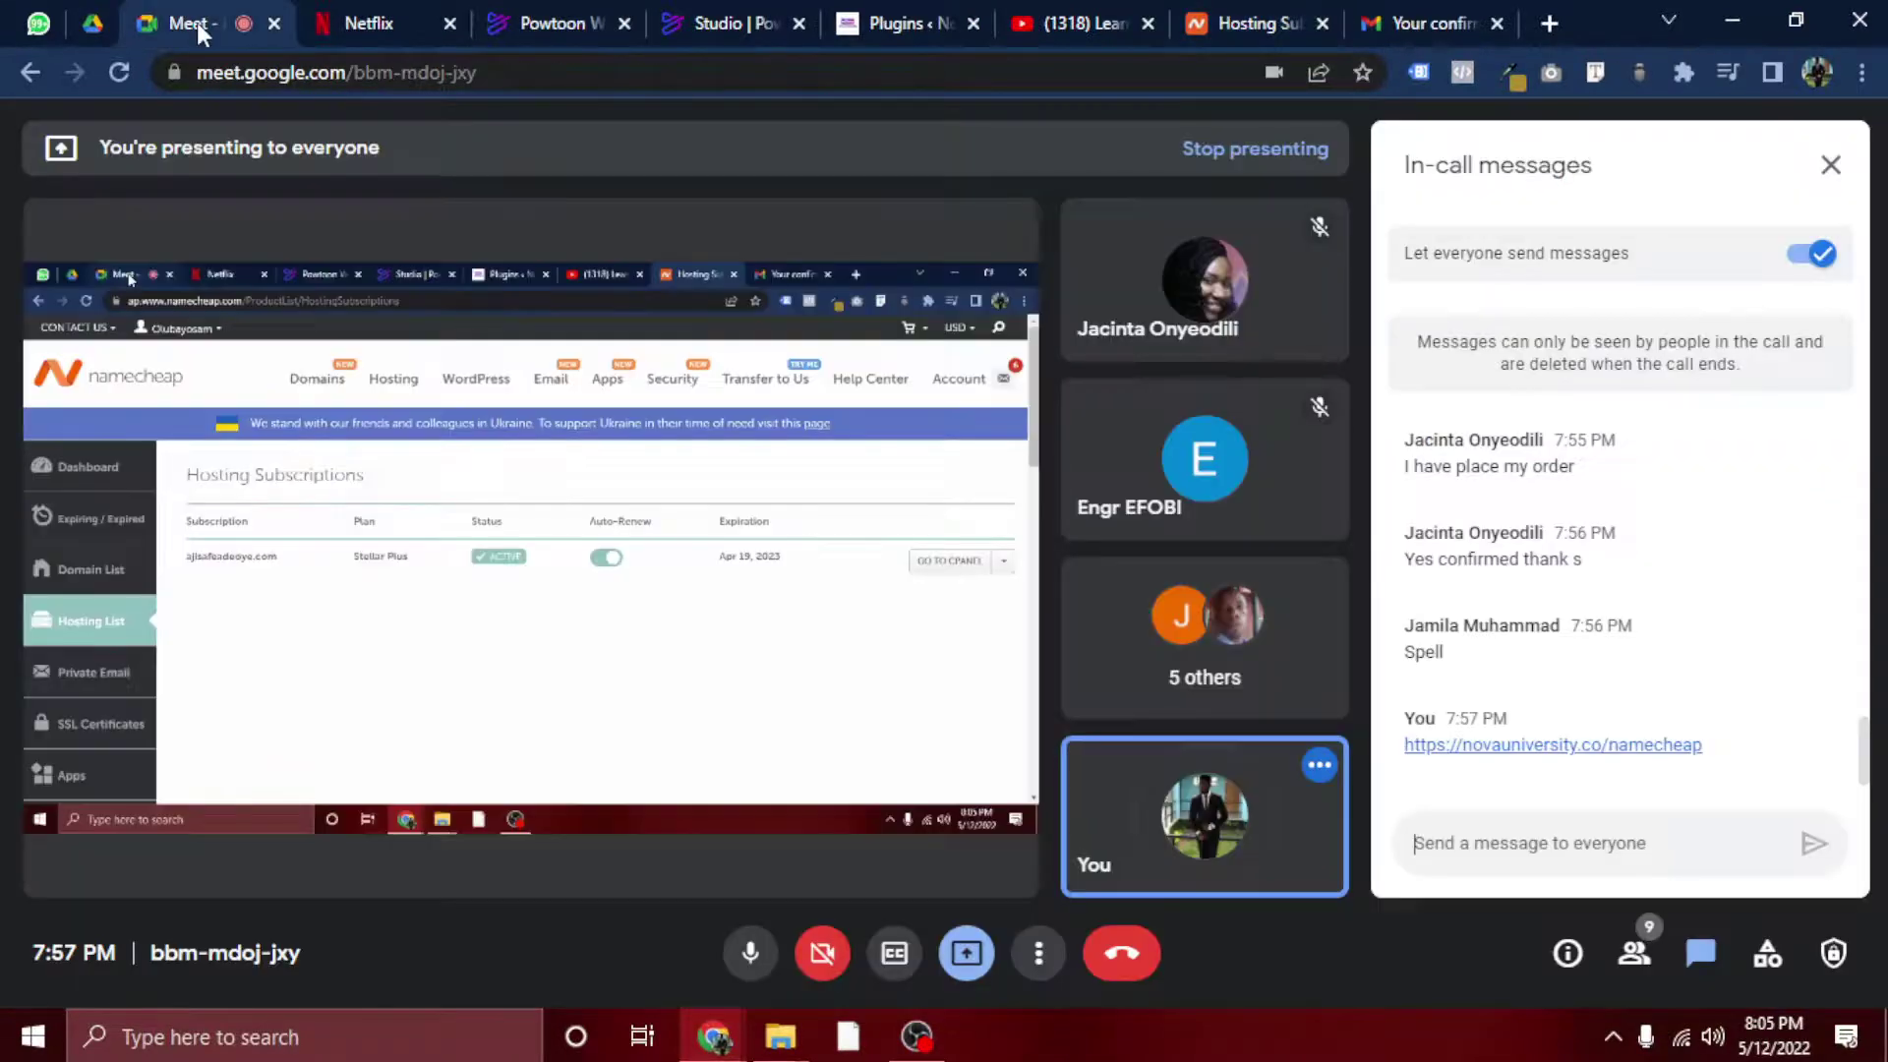
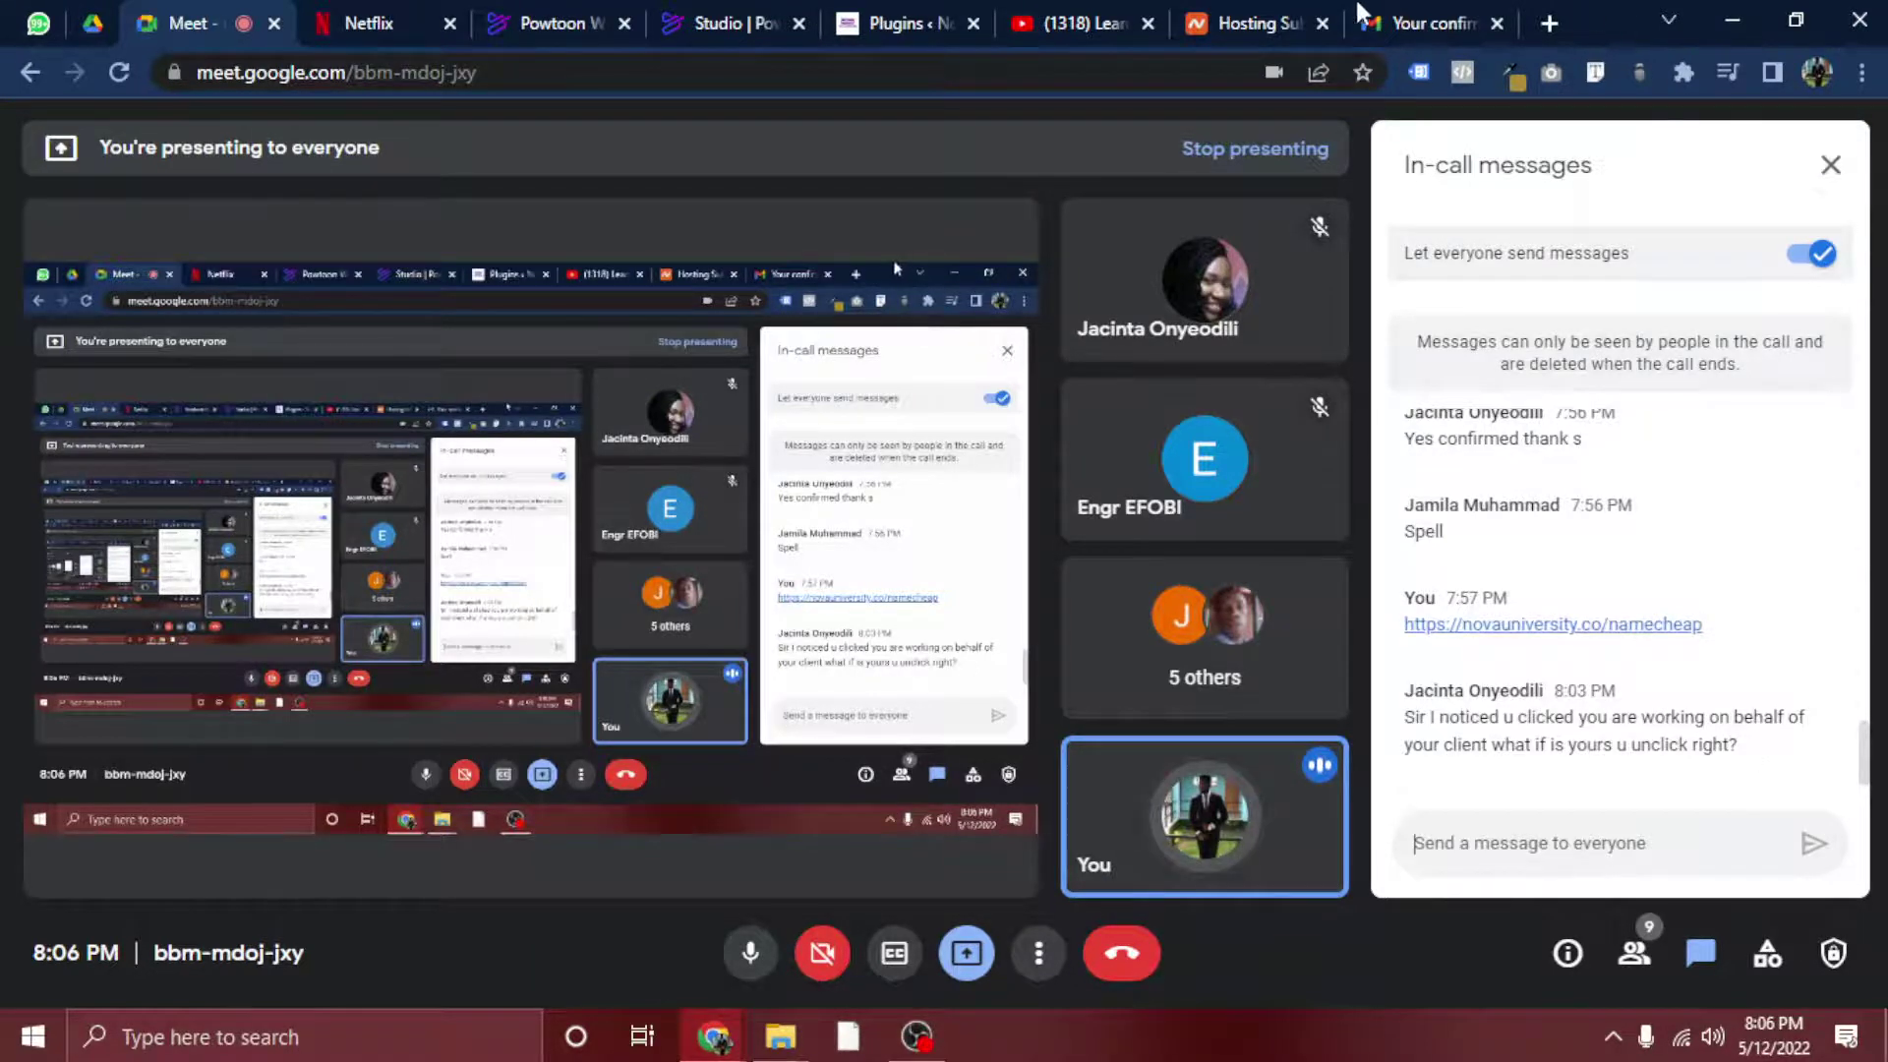
- Browse the Namecheap Domain List showing ajisafeadeoye.com, aviprime.net and the other domains
click(1258, 16)
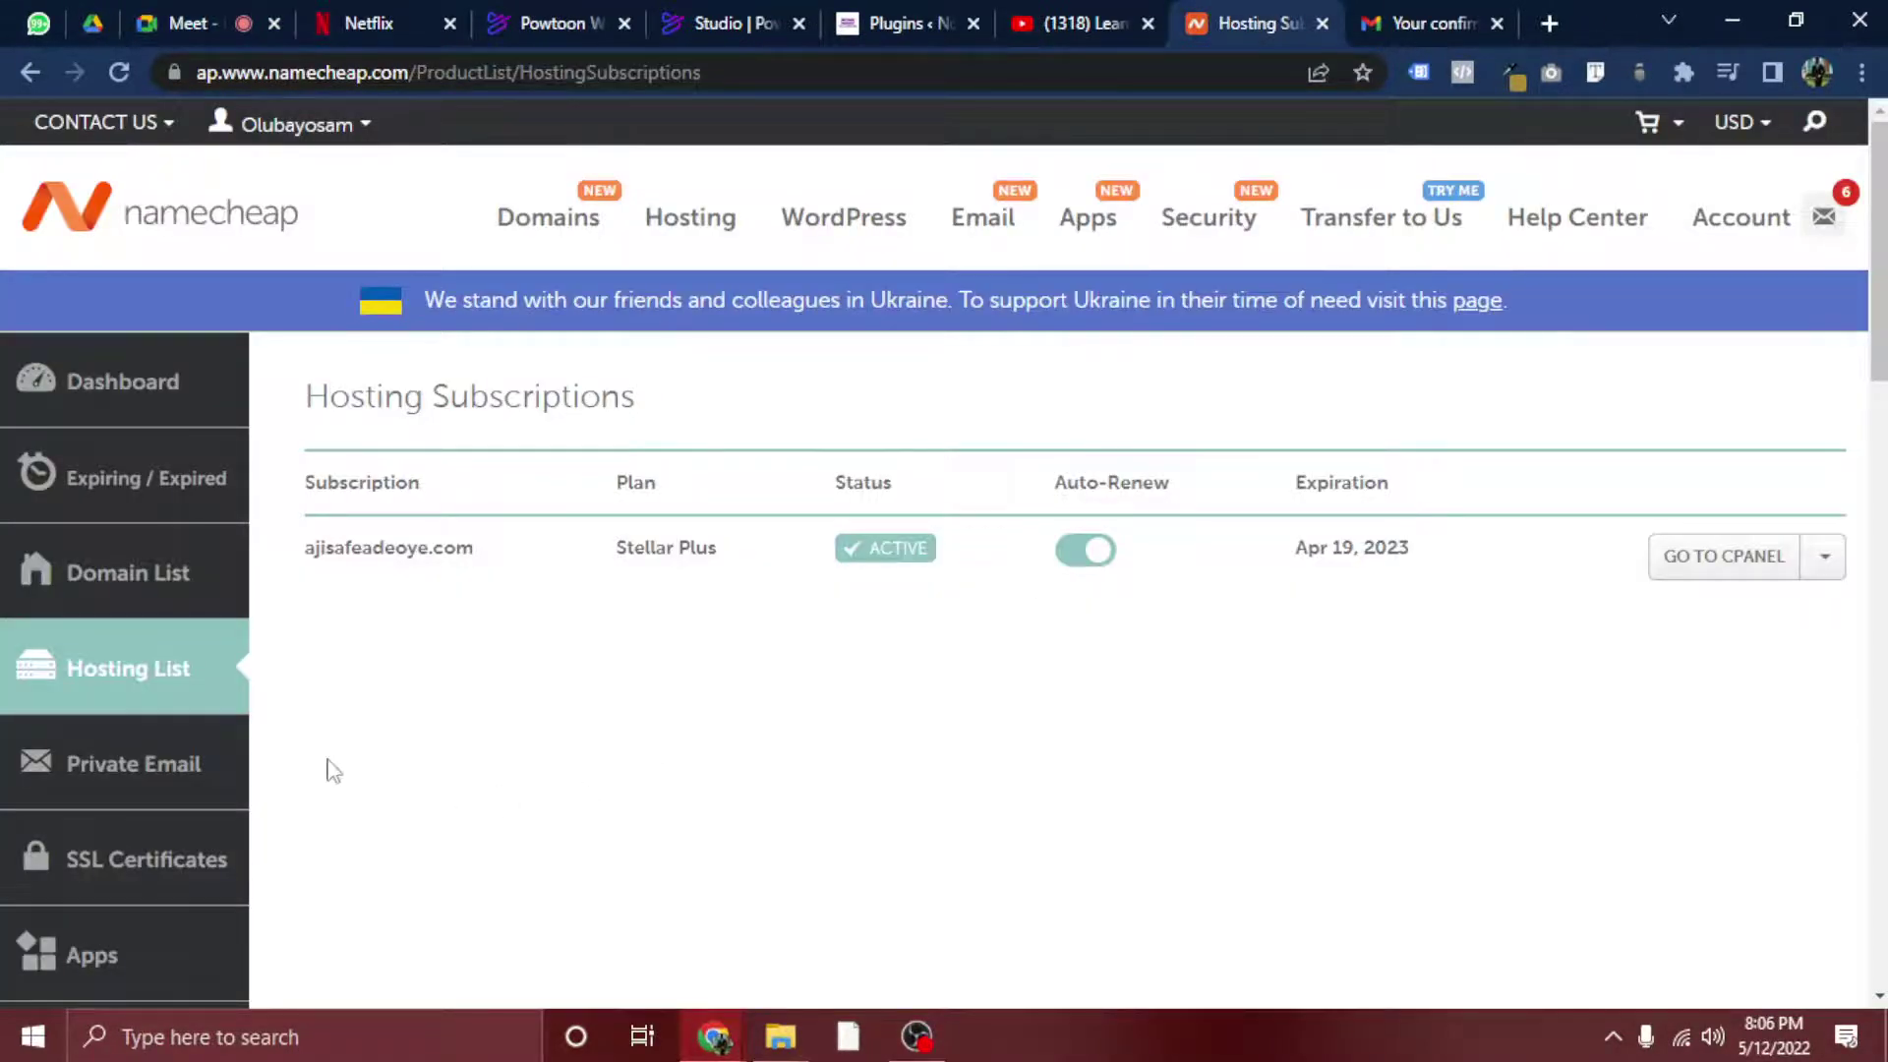
click(111, 581)
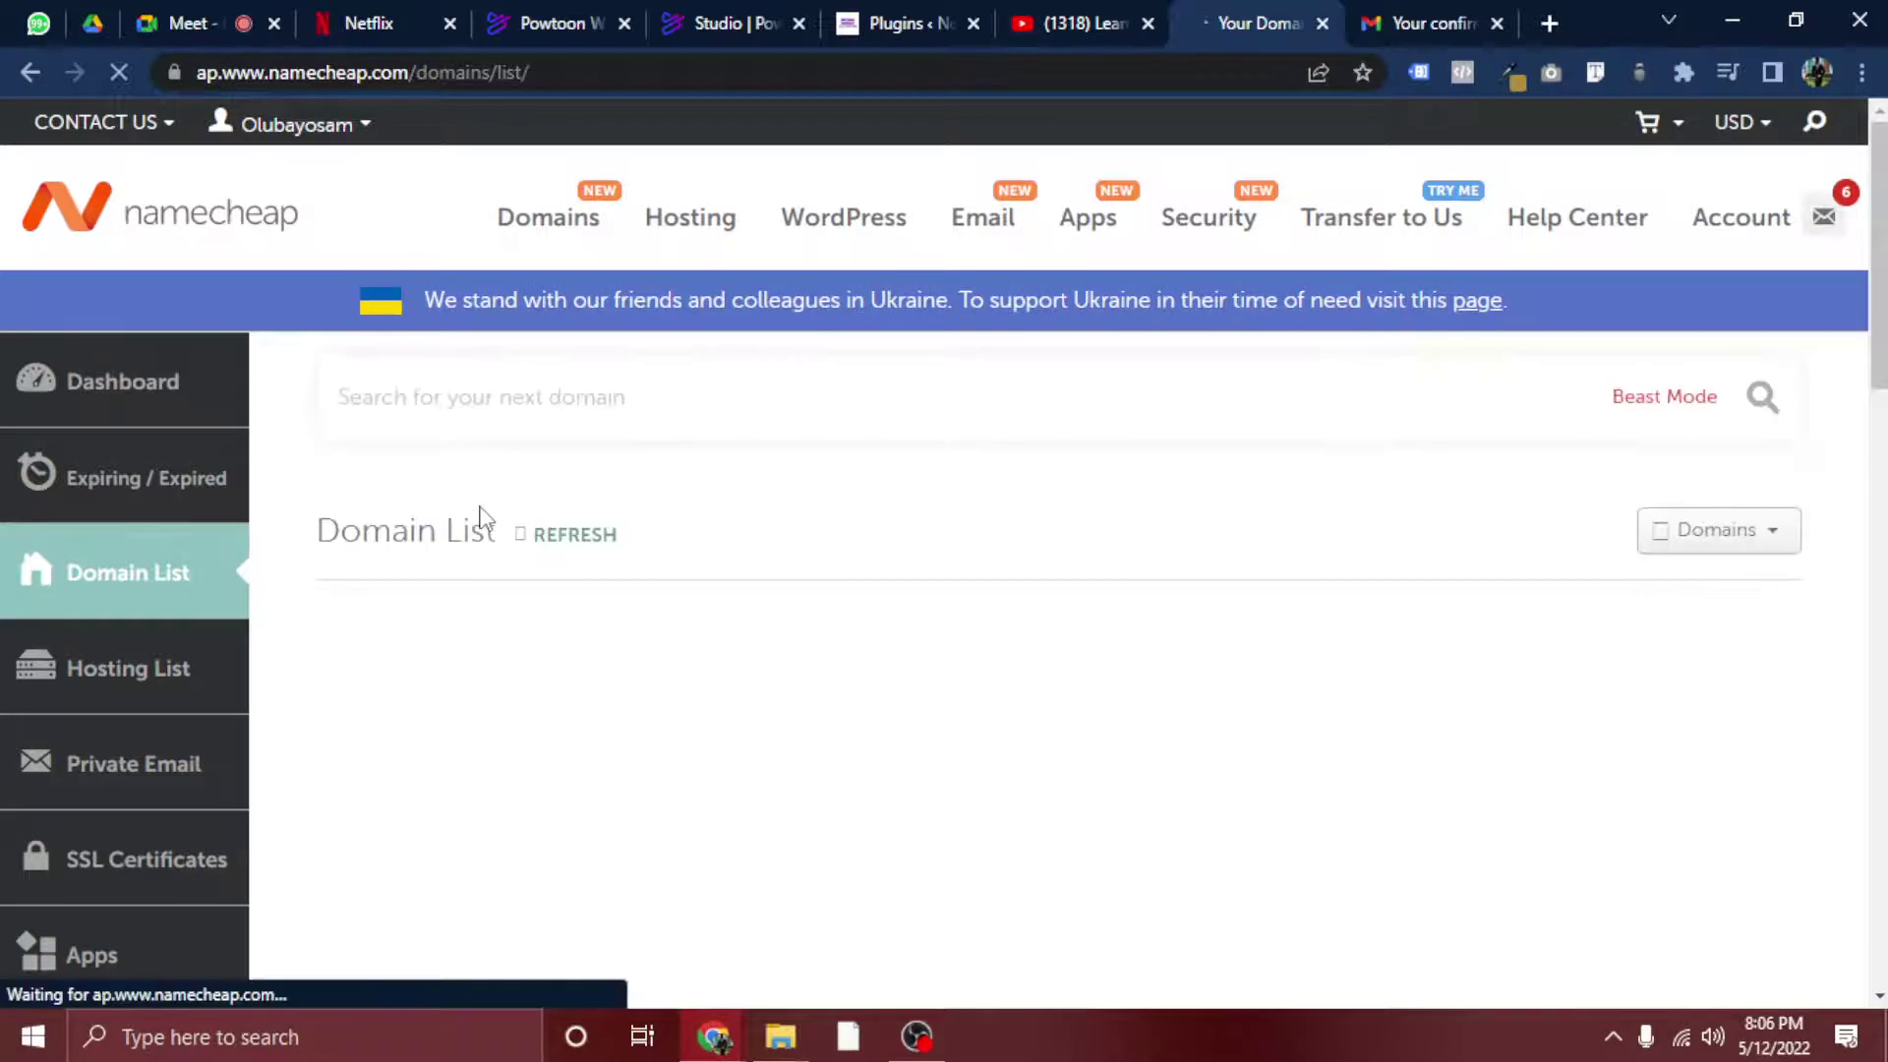
scroll(482, 518, down, 3)
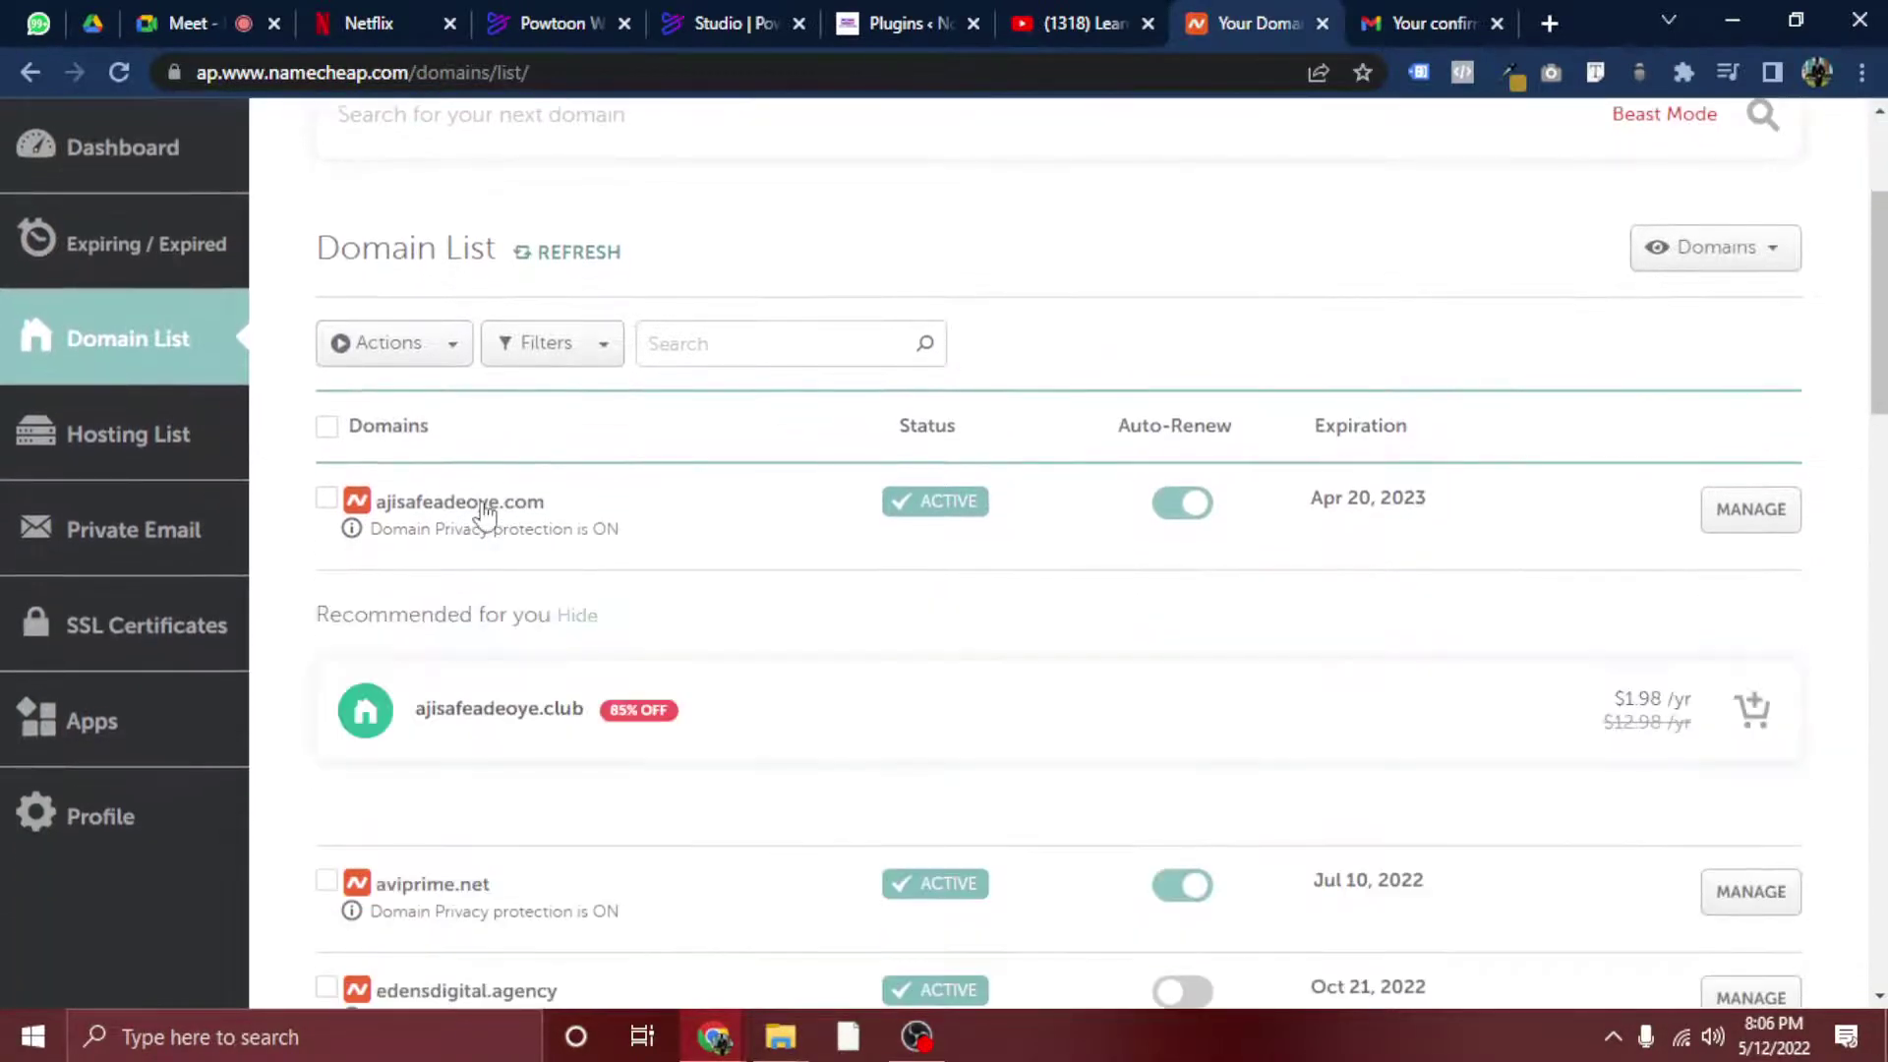
scroll(482, 513, down, 3)
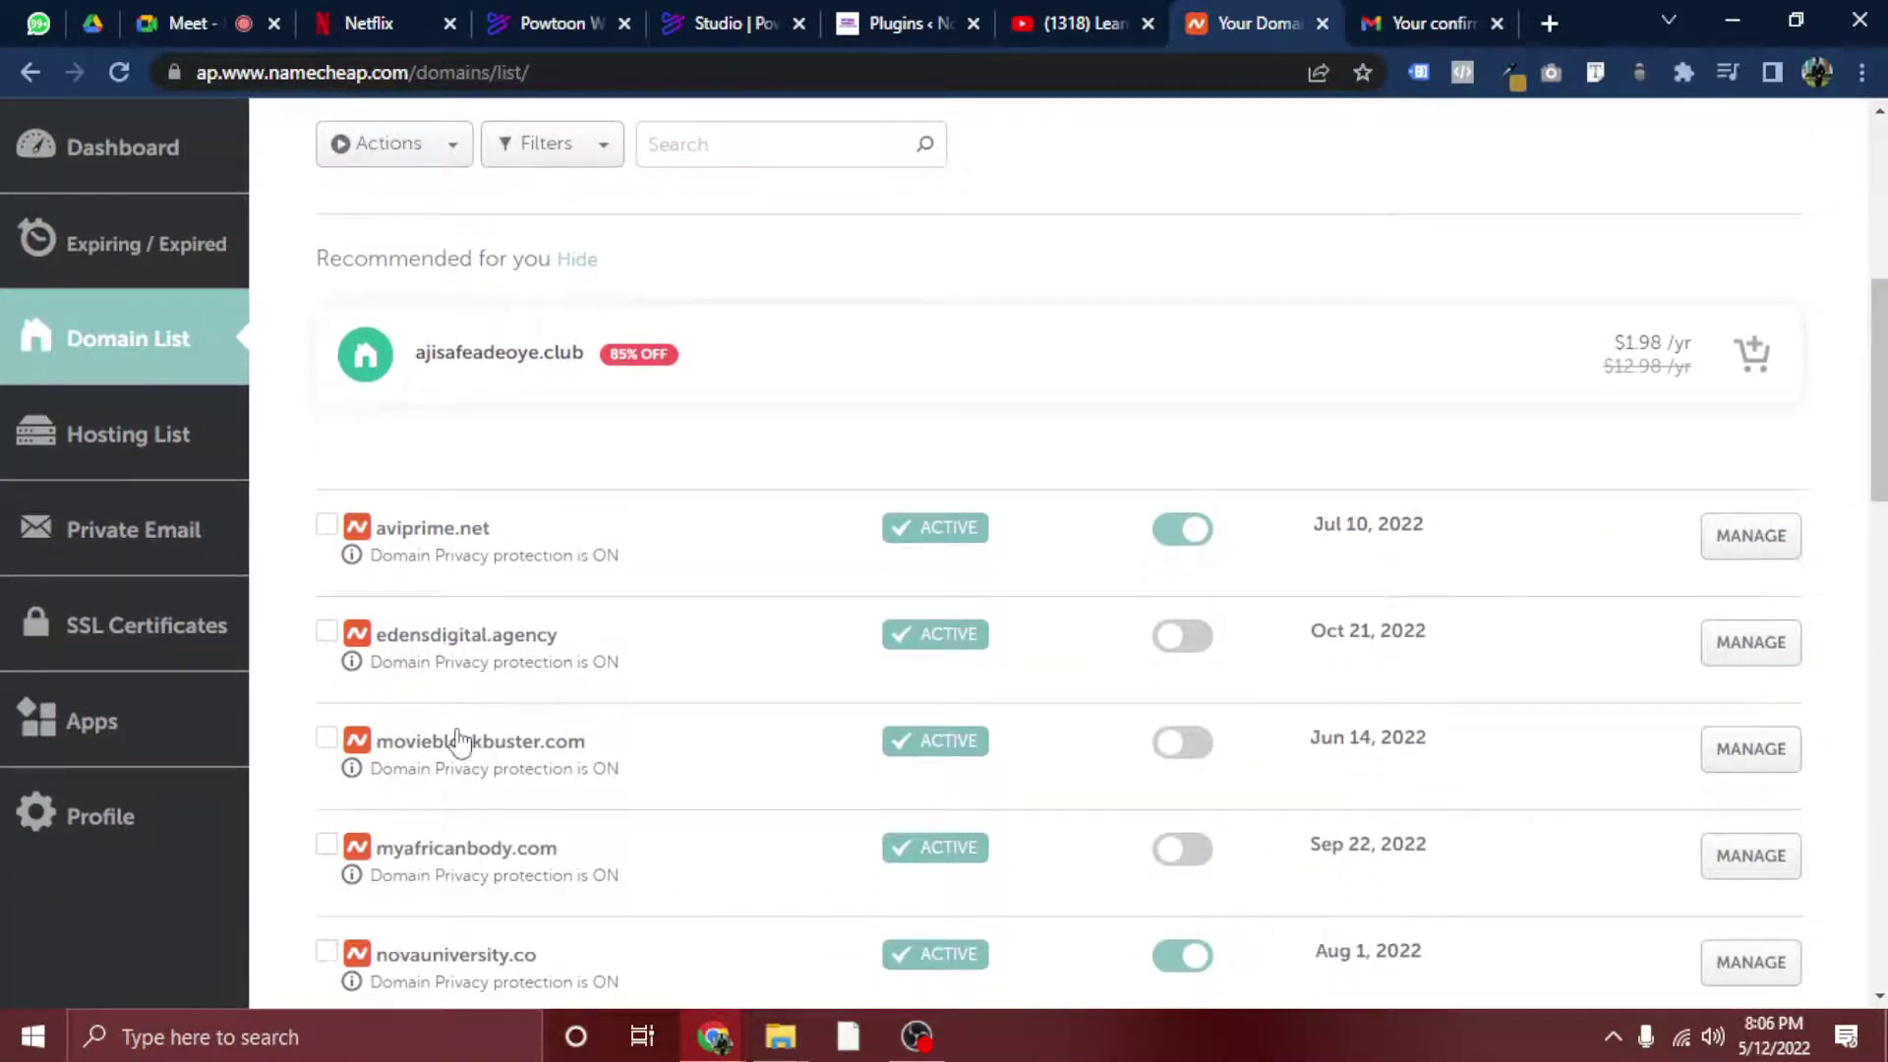
scroll(461, 740, down, 3)
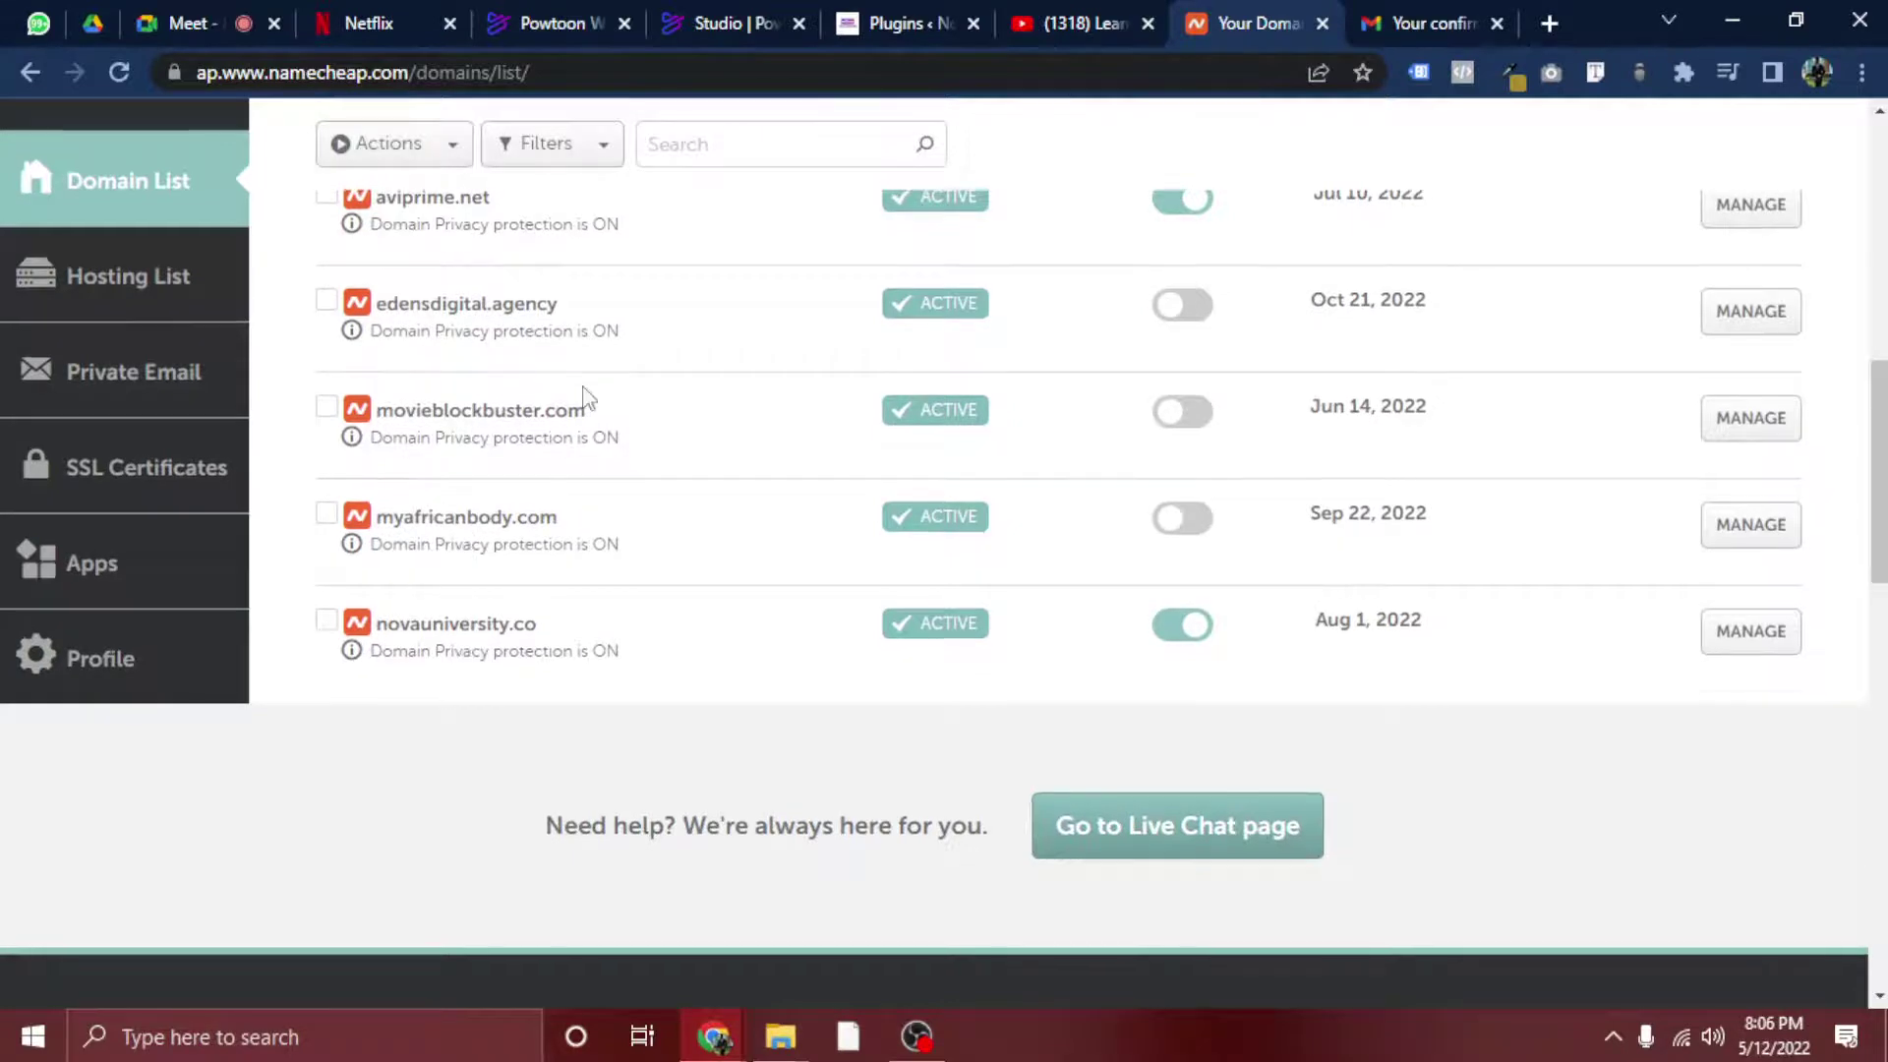
scroll(582, 405, up, 10)
click(229, 15)
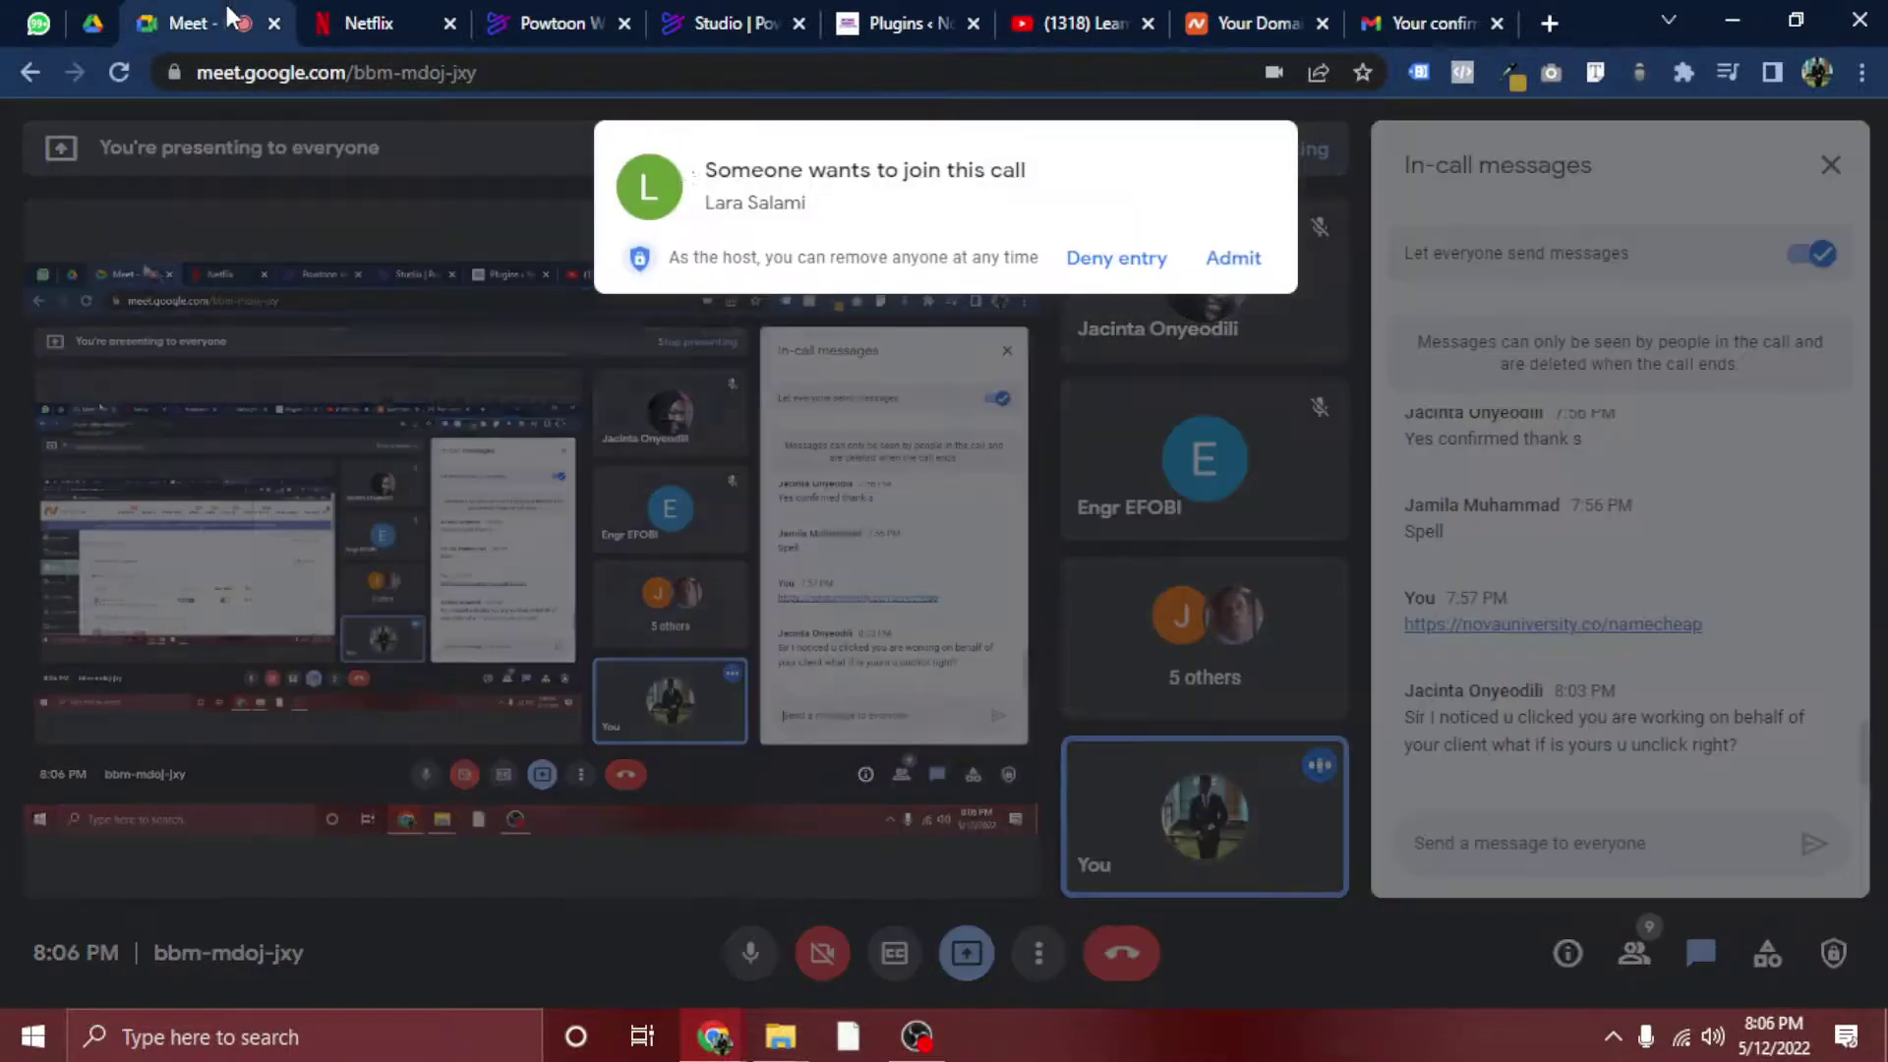
- Admit the waiting participant to the Meet call and return to the Namecheap domain list
click(1241, 259)
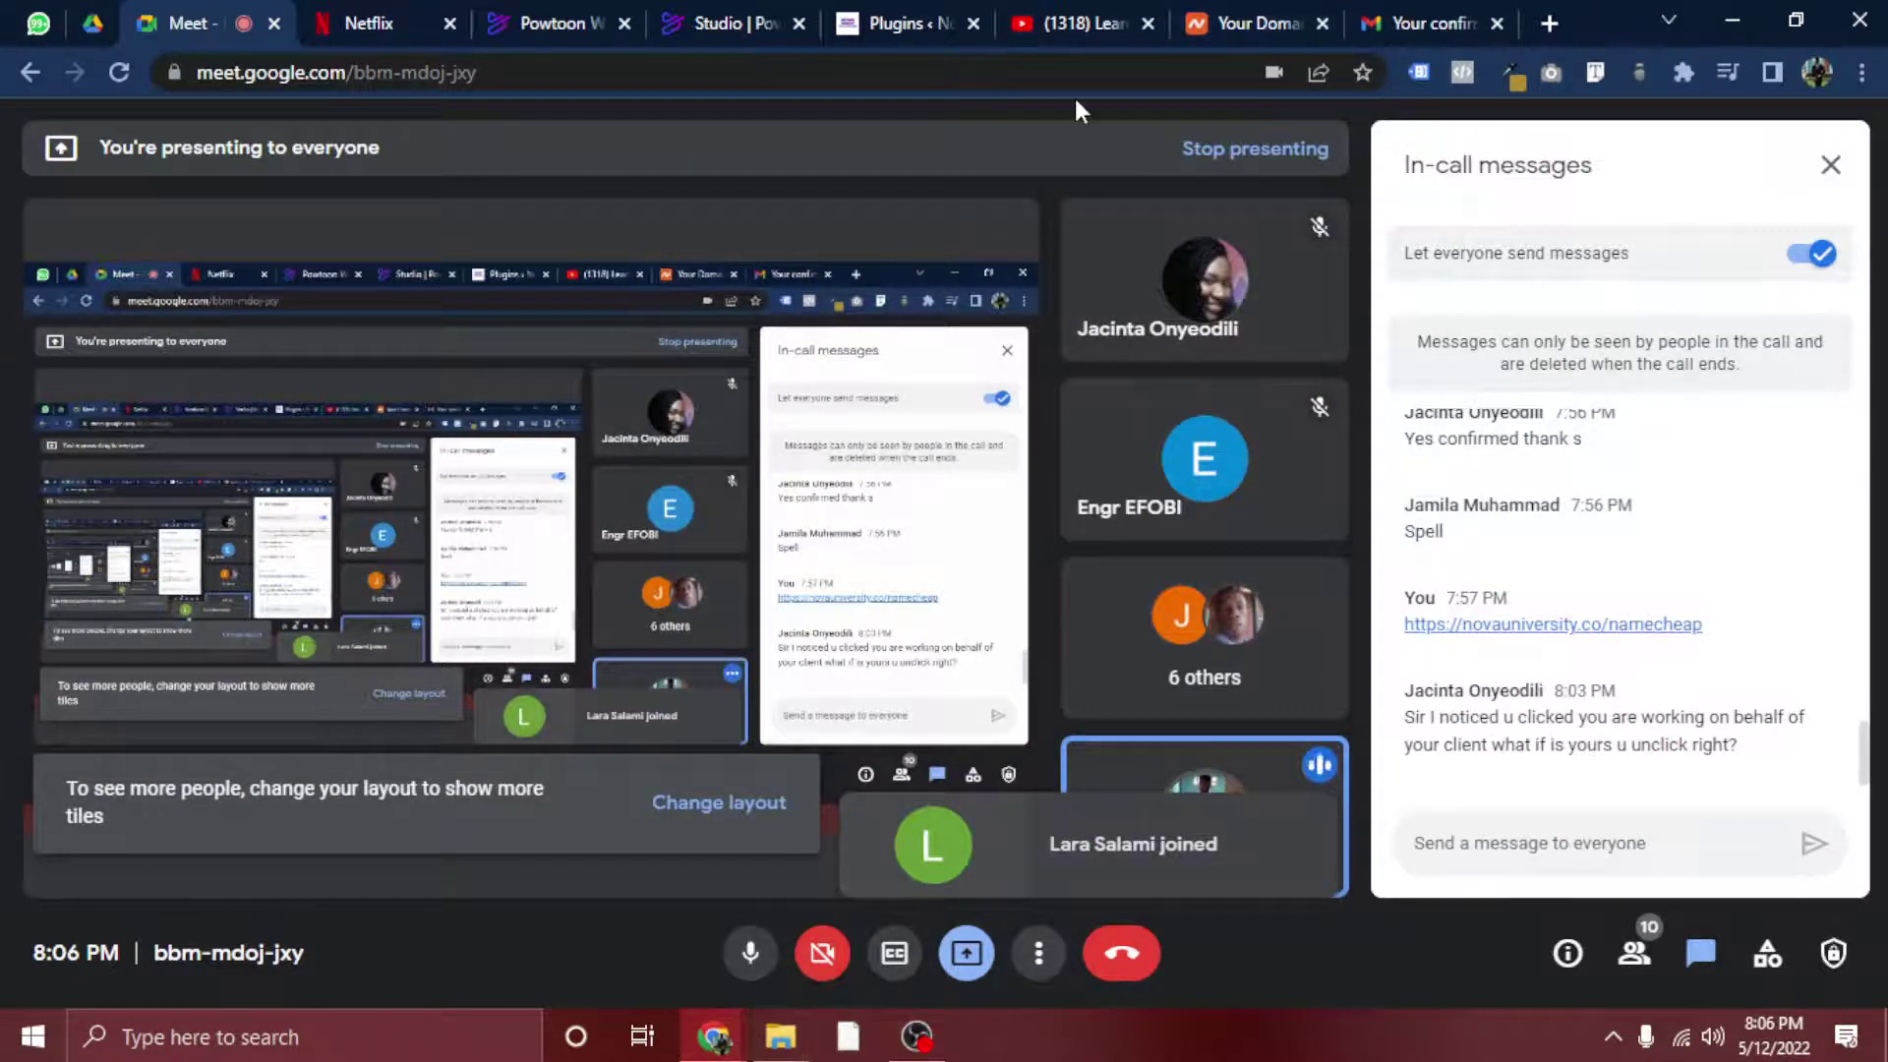
click(1266, 13)
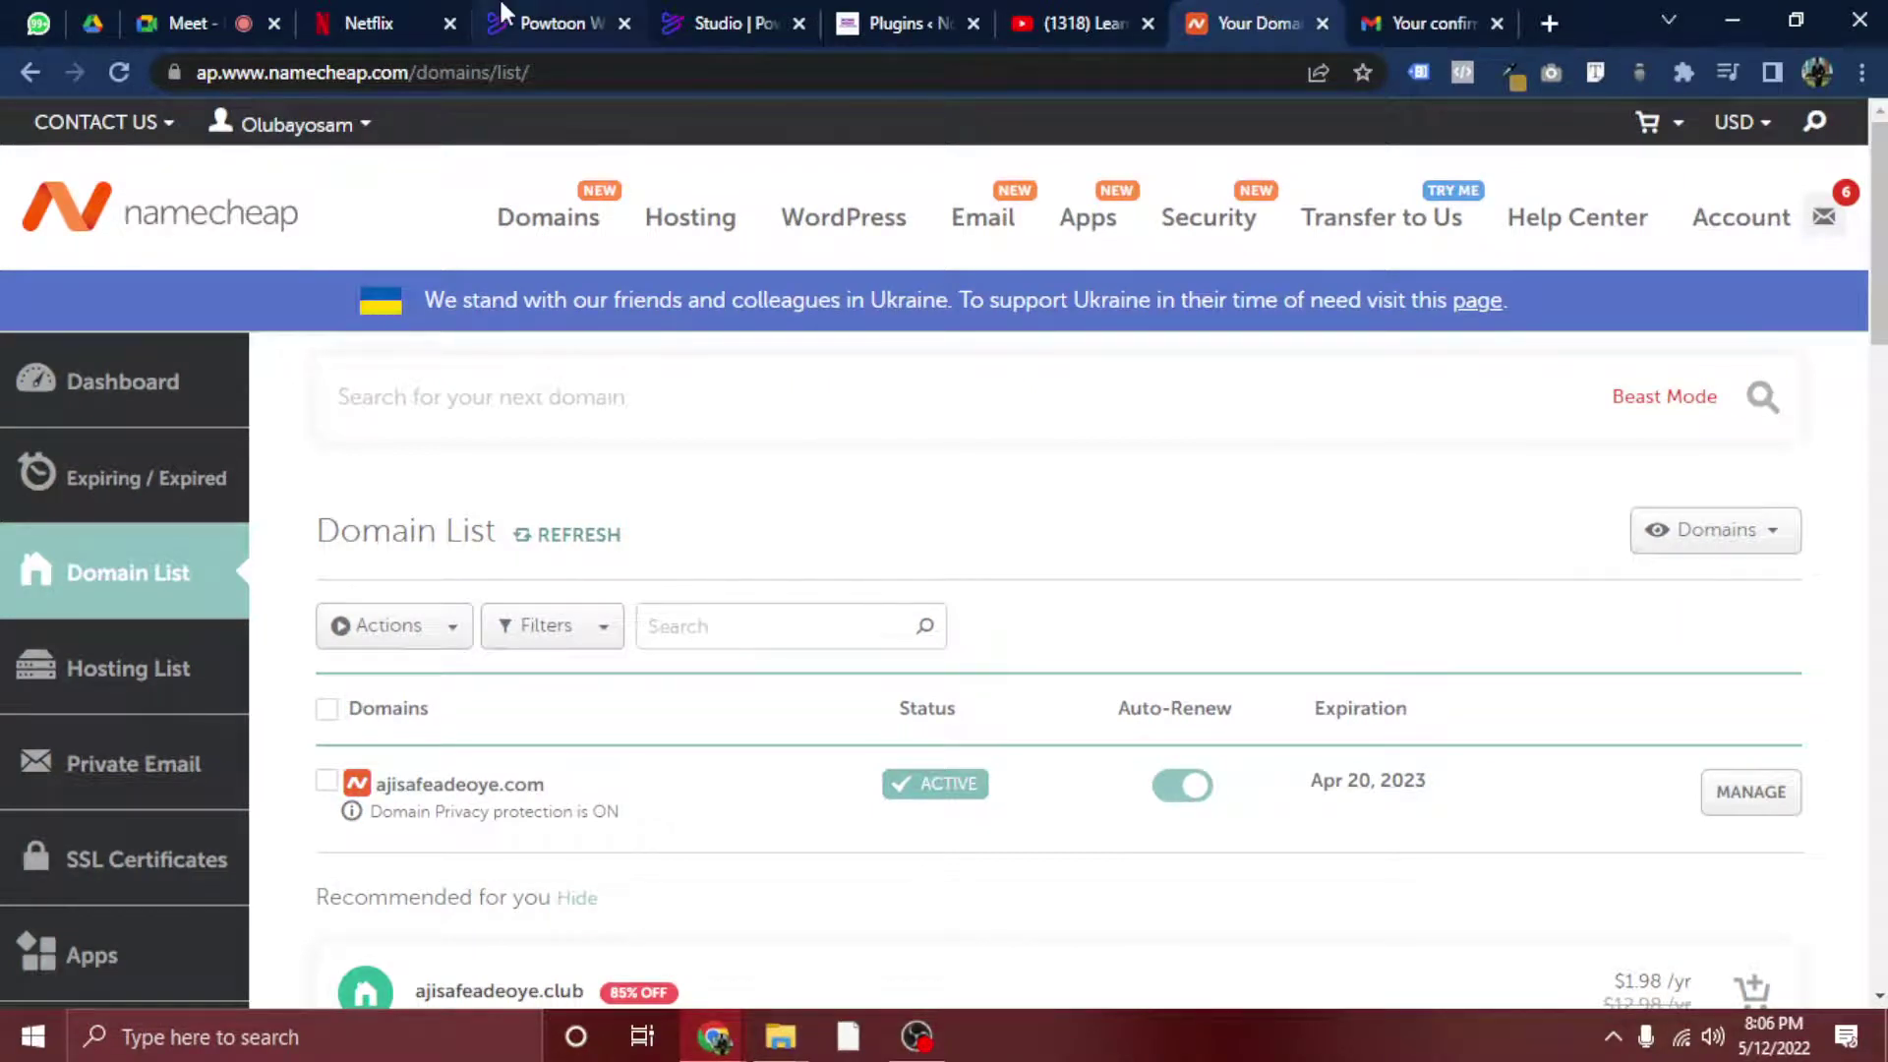
- Check the video call, then come back and scroll the Namecheap domain list
click(189, 23)
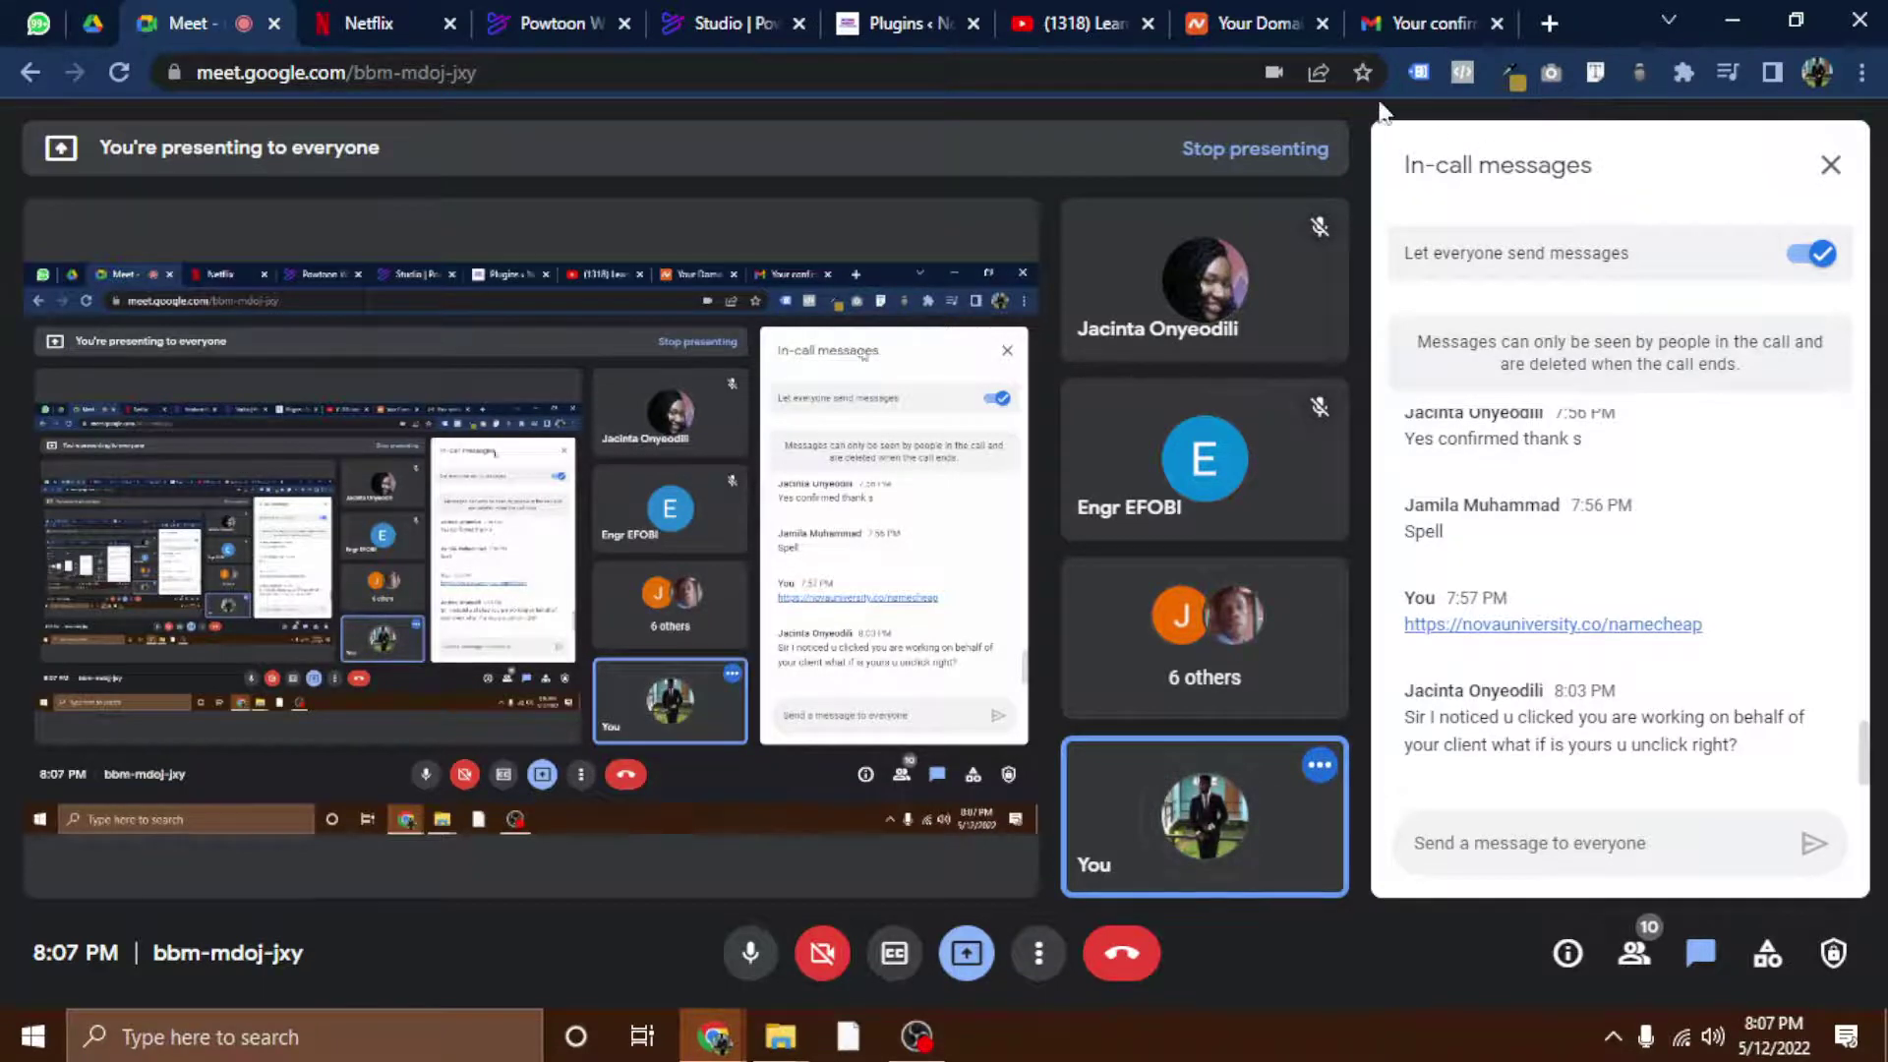
click(1241, 21)
scroll(1146, 494, down, 3)
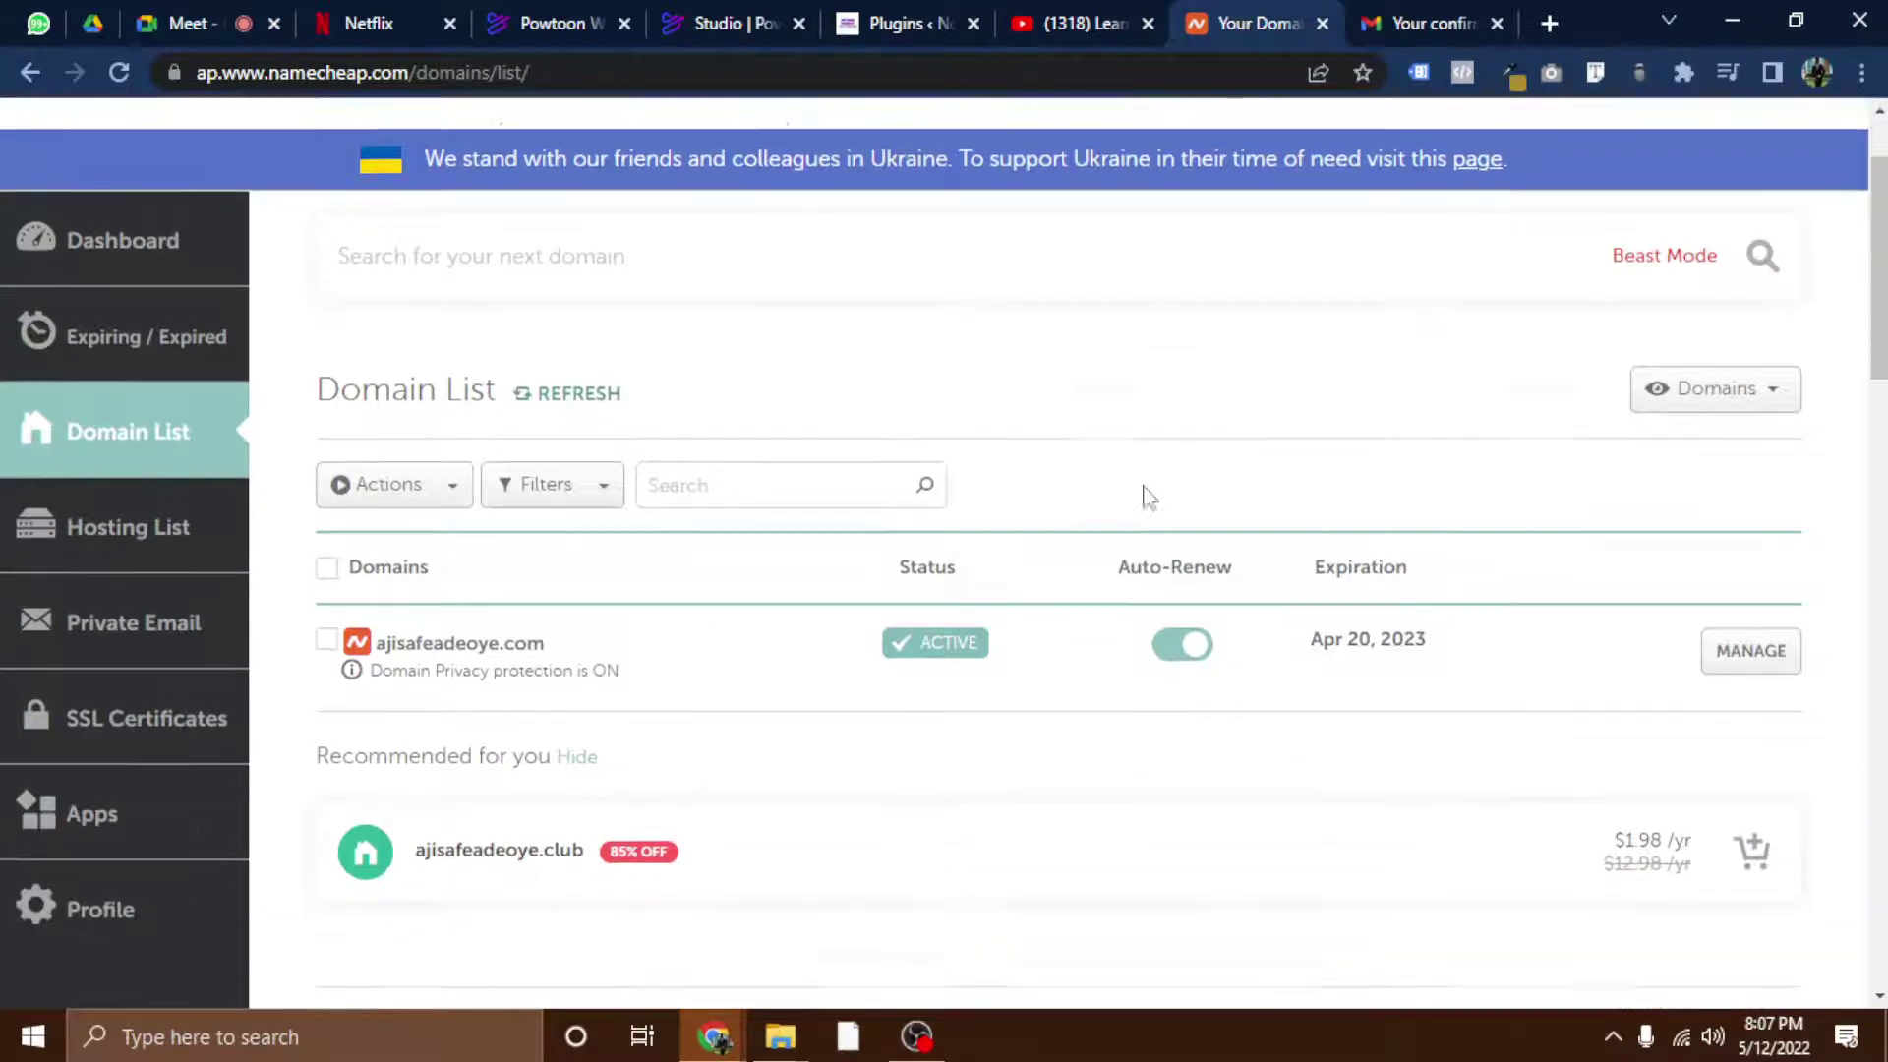
scroll(1149, 497, down, 1)
scroll(1145, 494, down, 1)
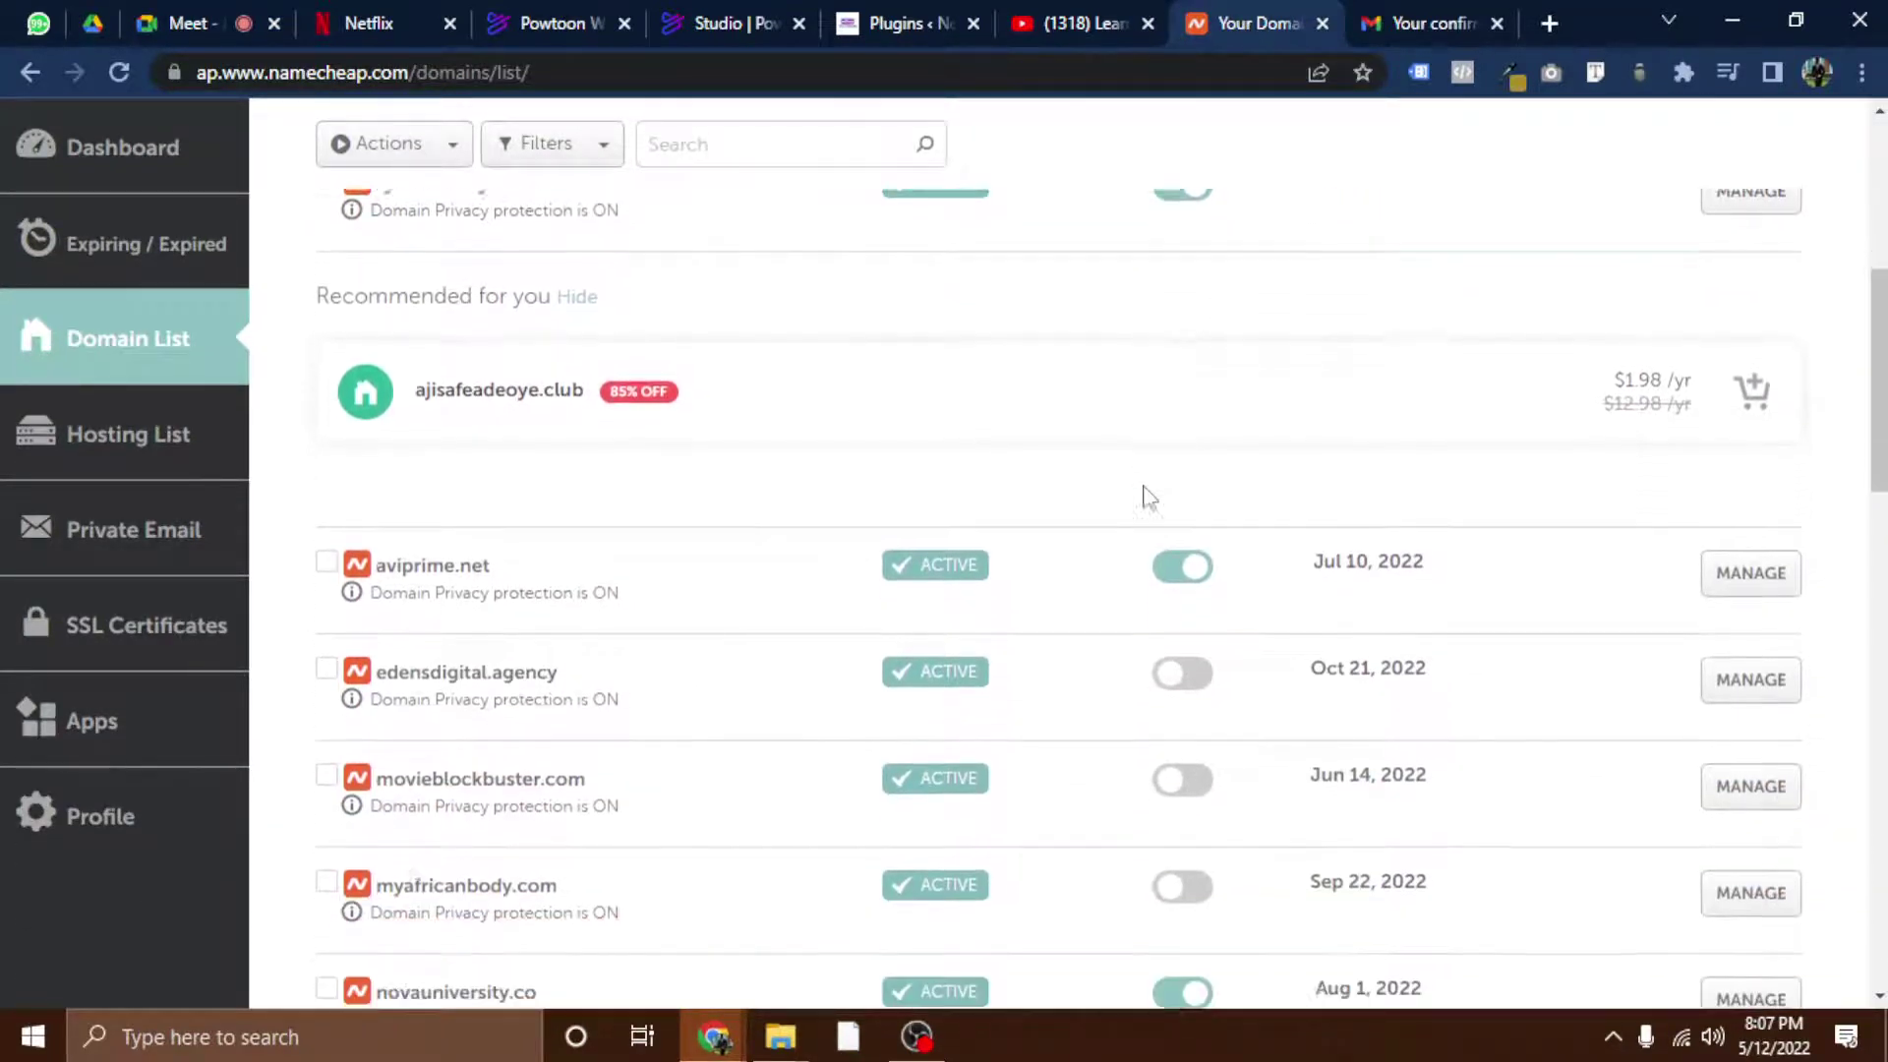
- Open cPanel for the ajisafeadeoye.com Stellar Plus plan from Hosting List
click(163, 454)
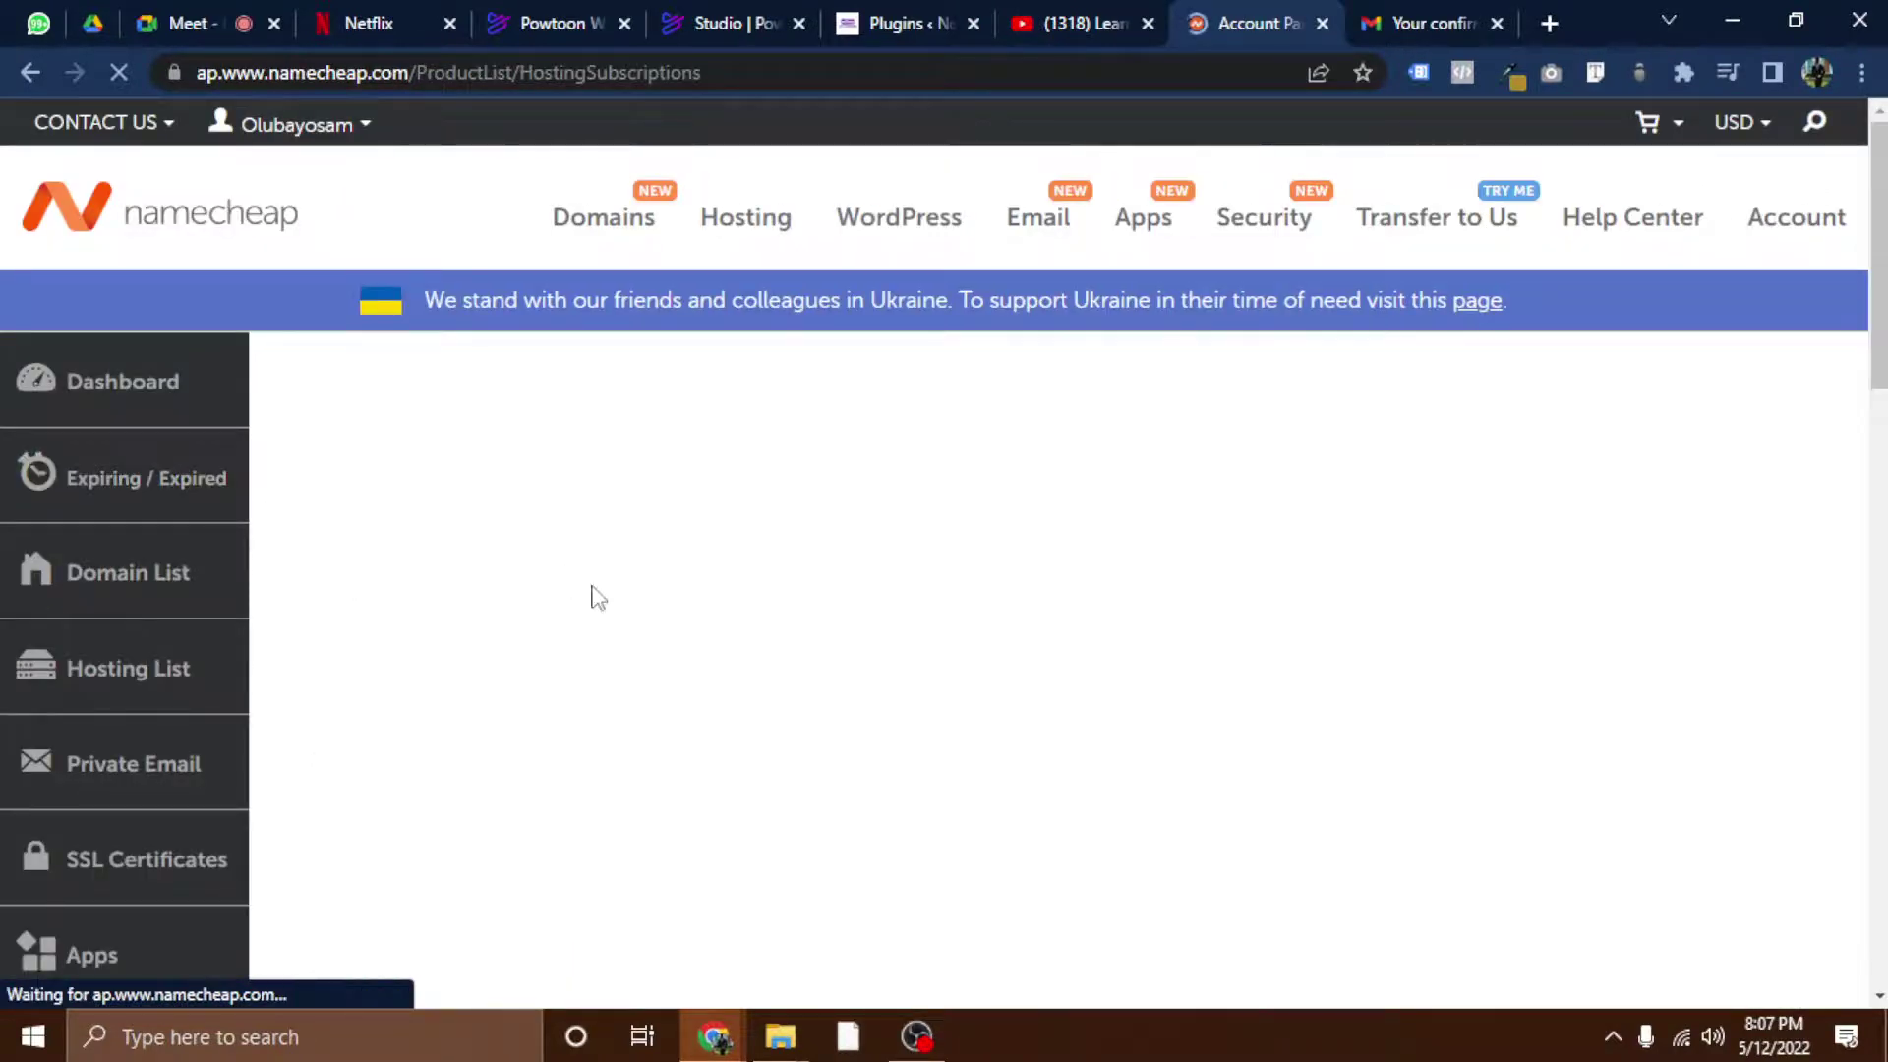
scroll(593, 595, down, 2)
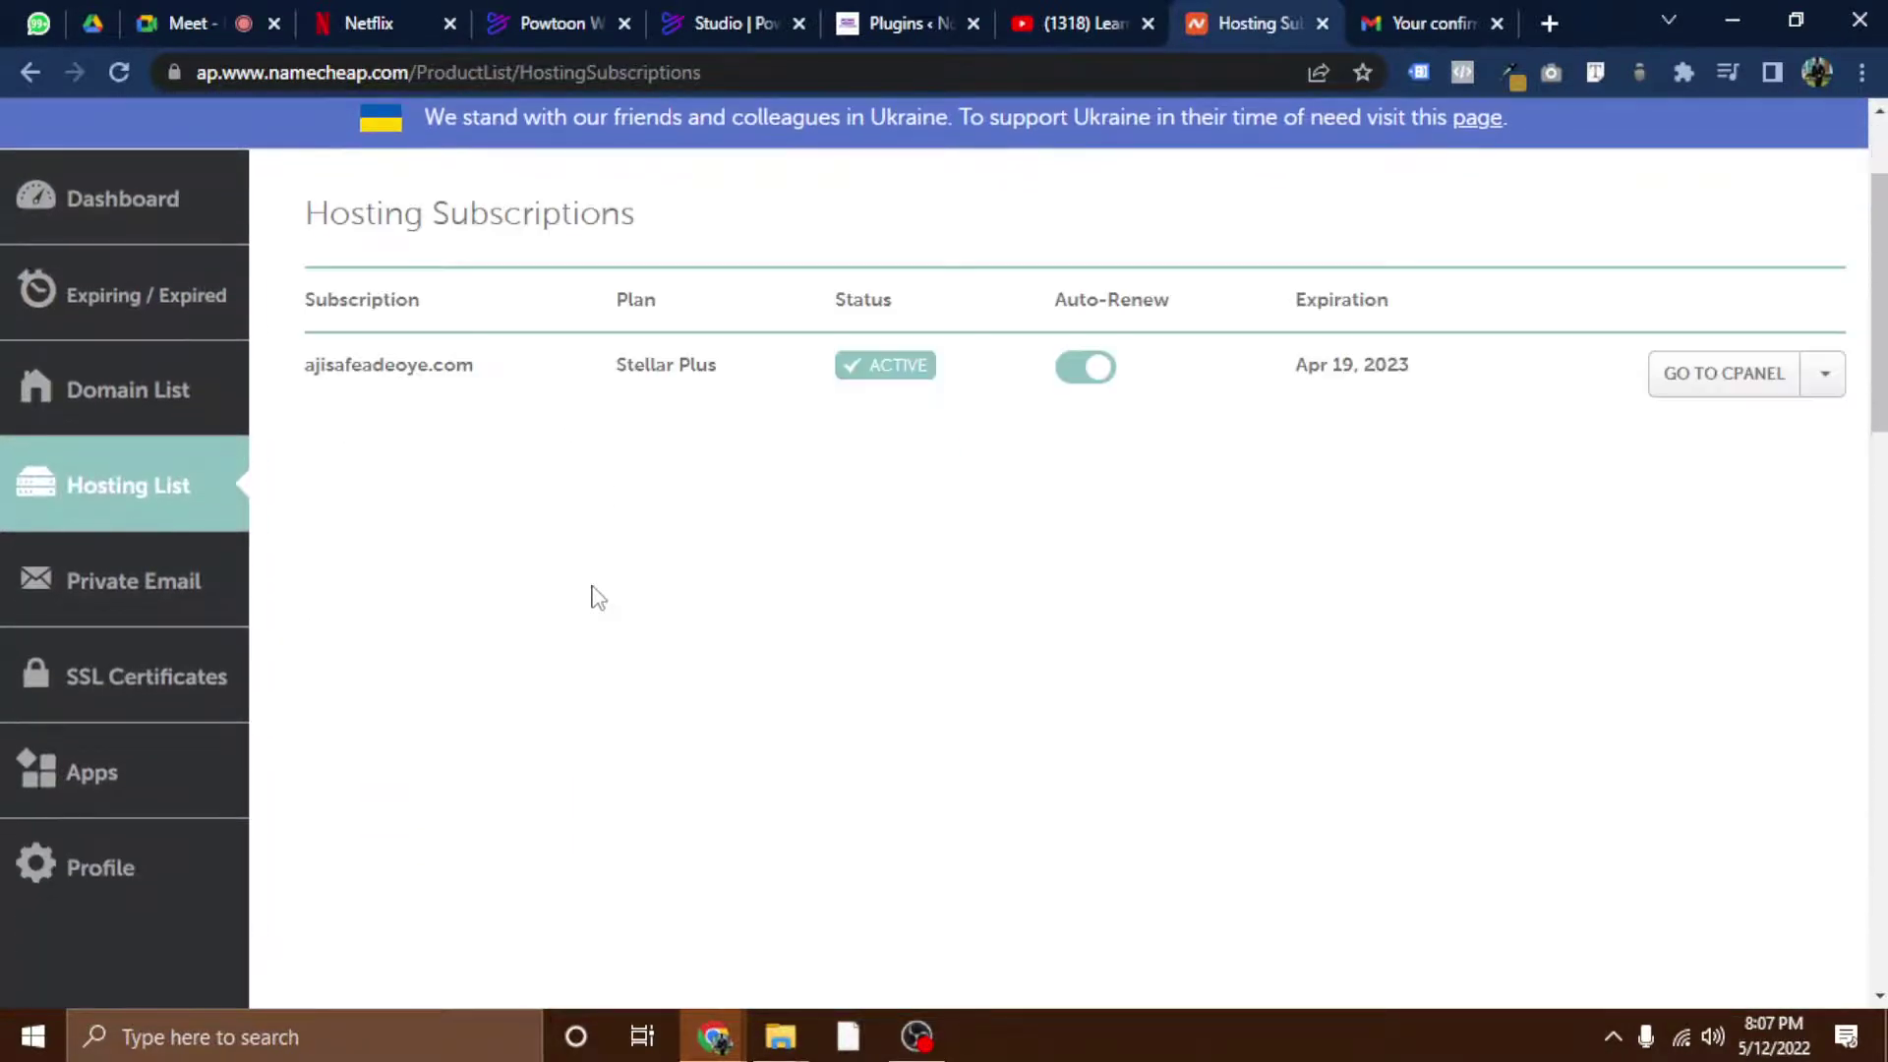
click(1711, 384)
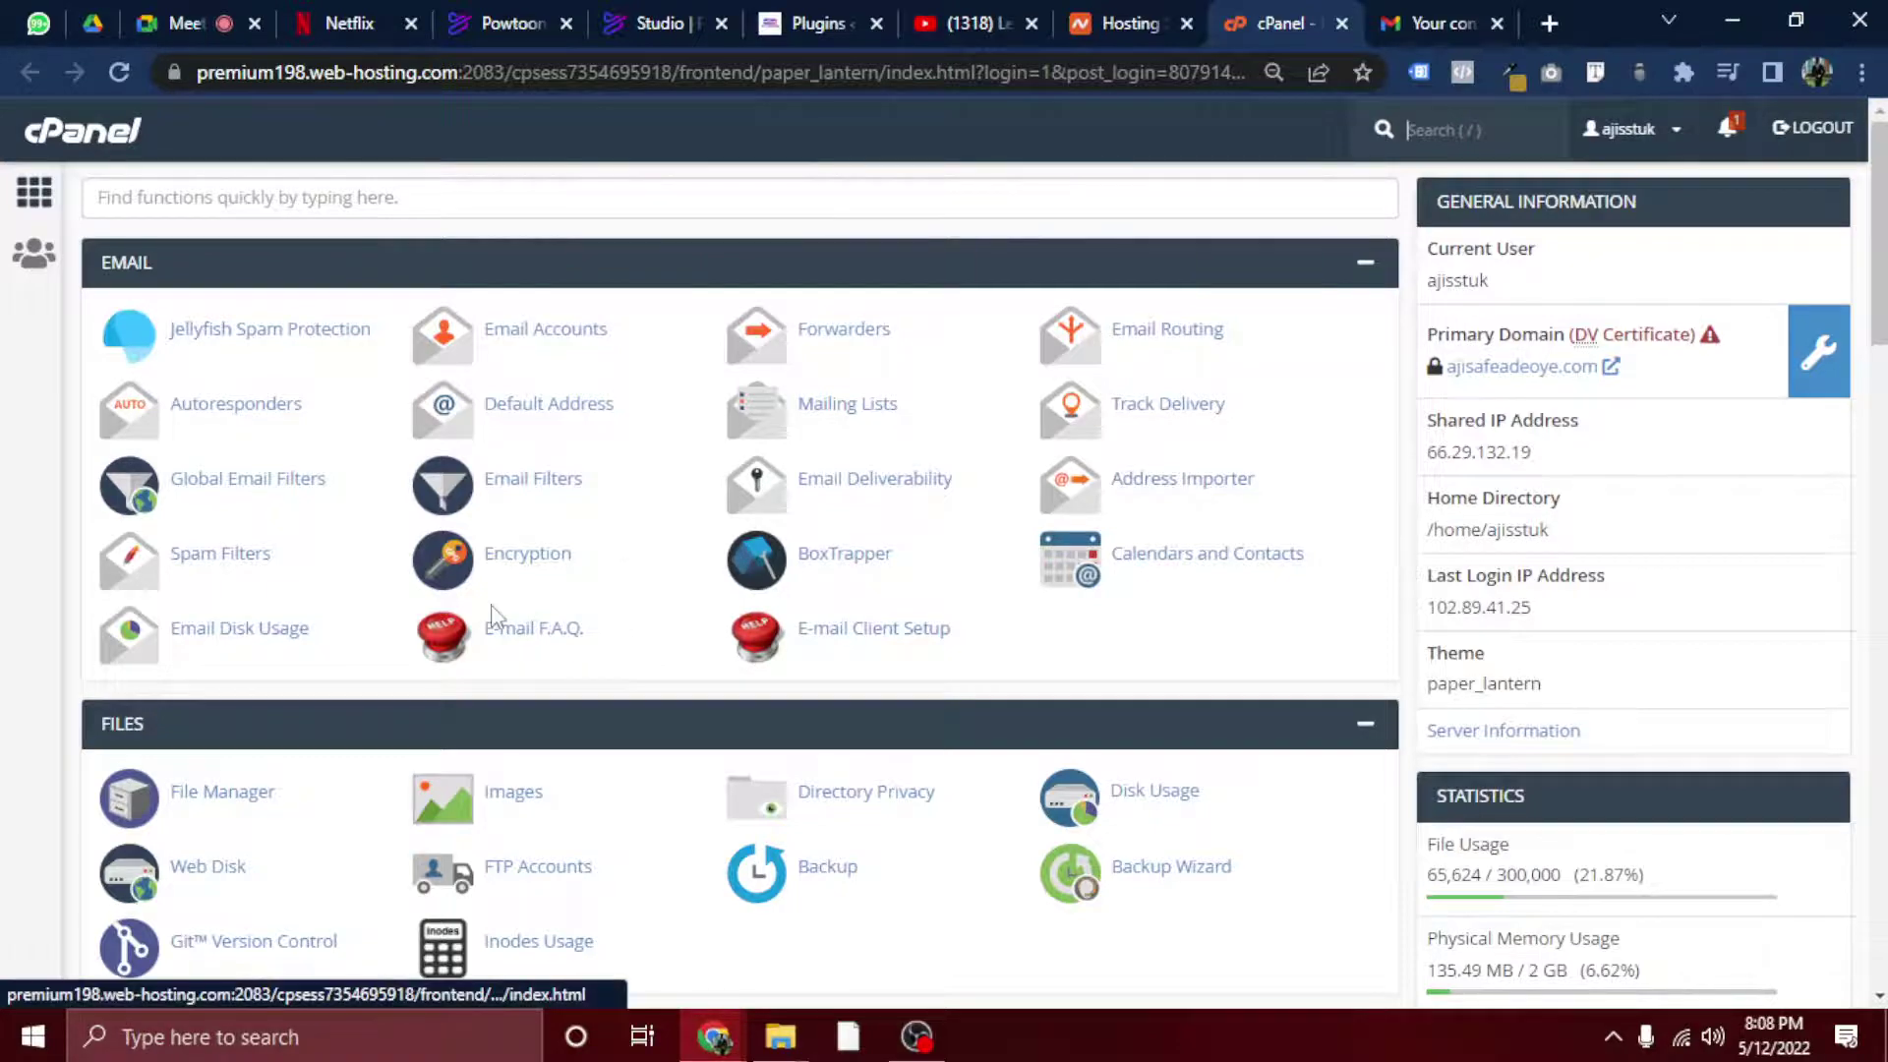
- Open the WordPress script from Softaculous Apps Installer on the cPanel home page
scroll(492, 617, down, 20)
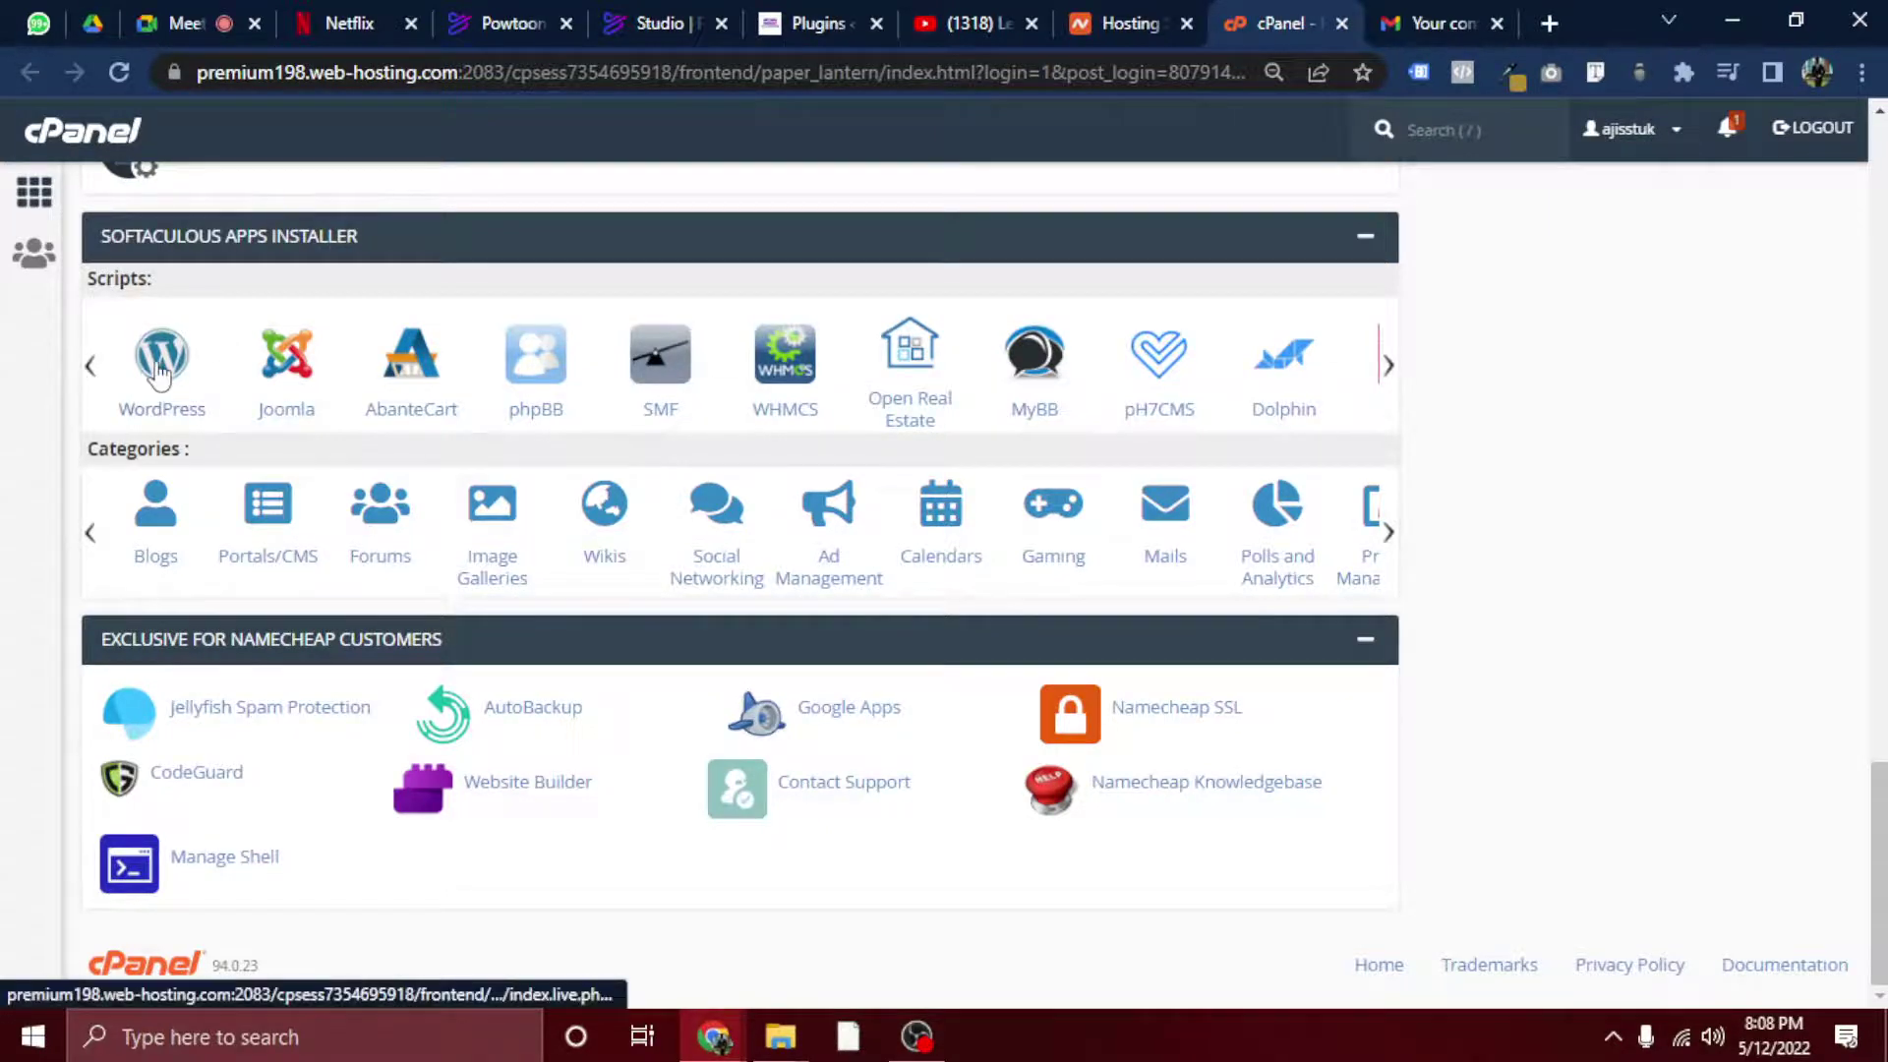
scroll(160, 373, up, 8)
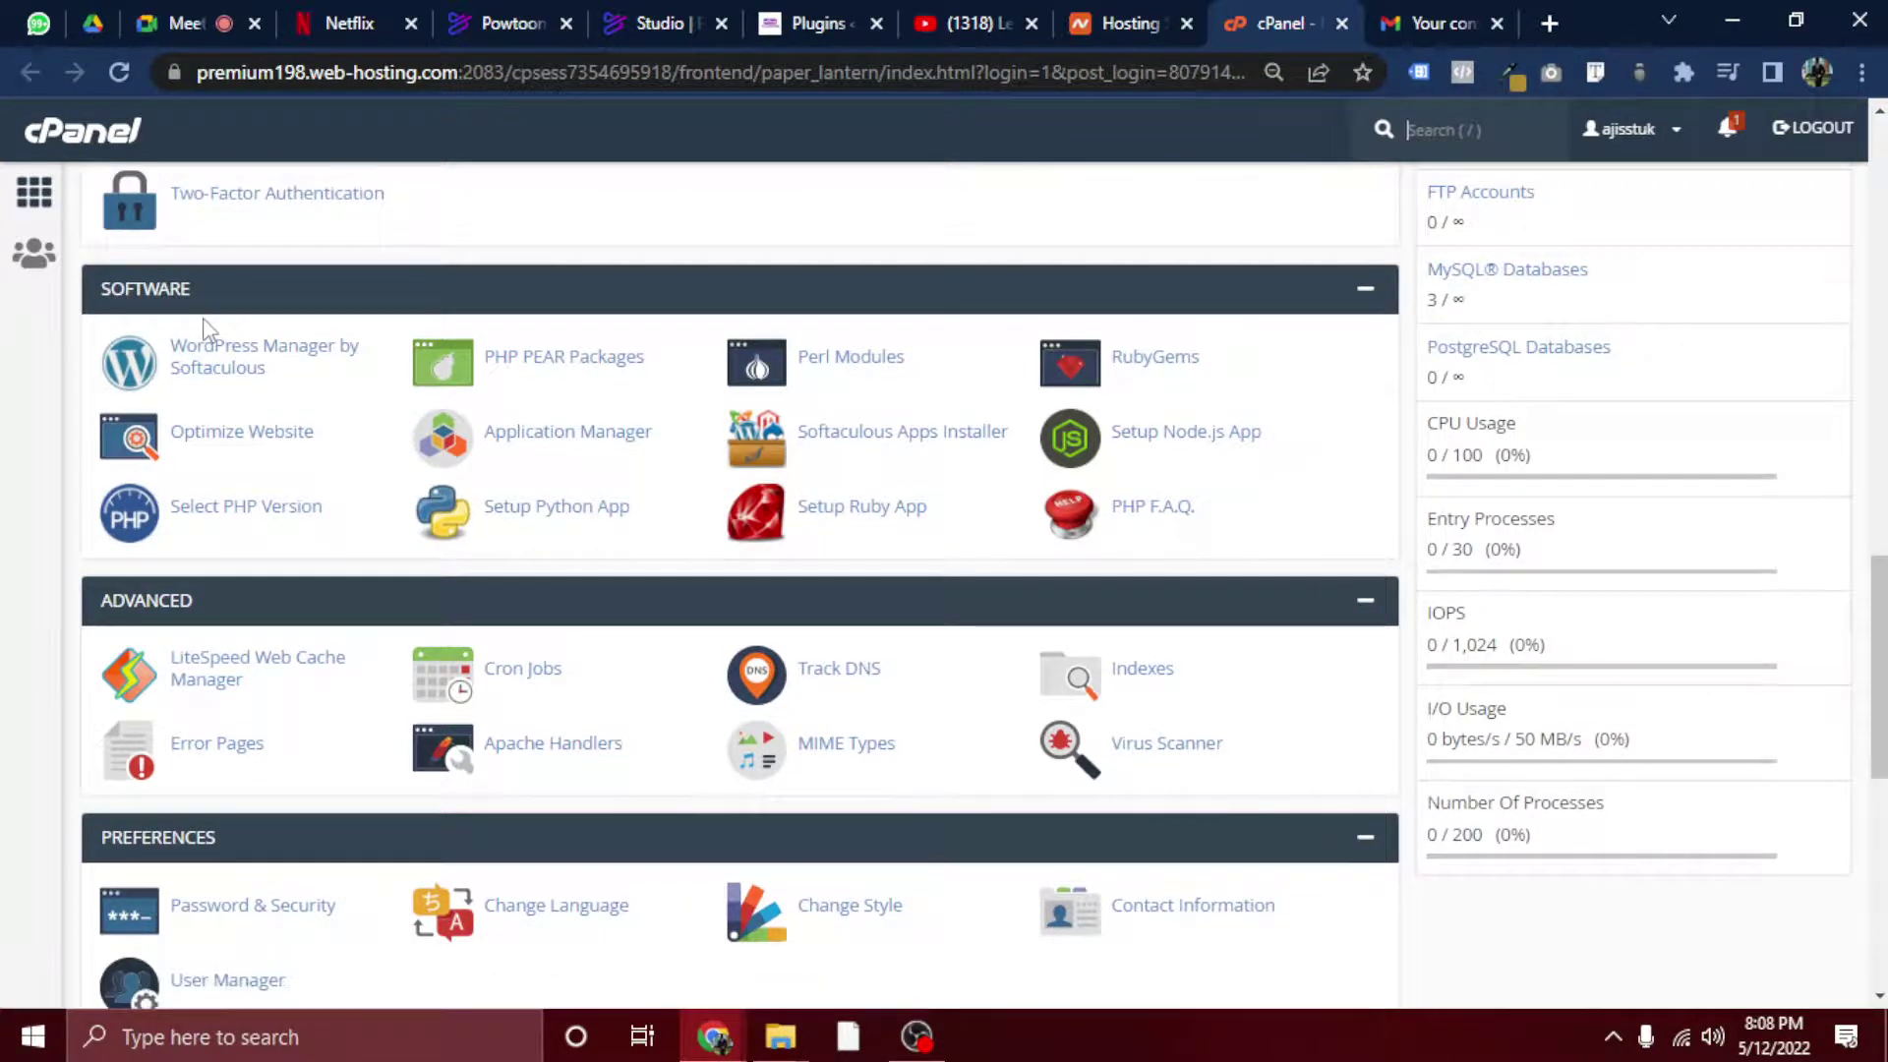
scroll(208, 329, down, 8)
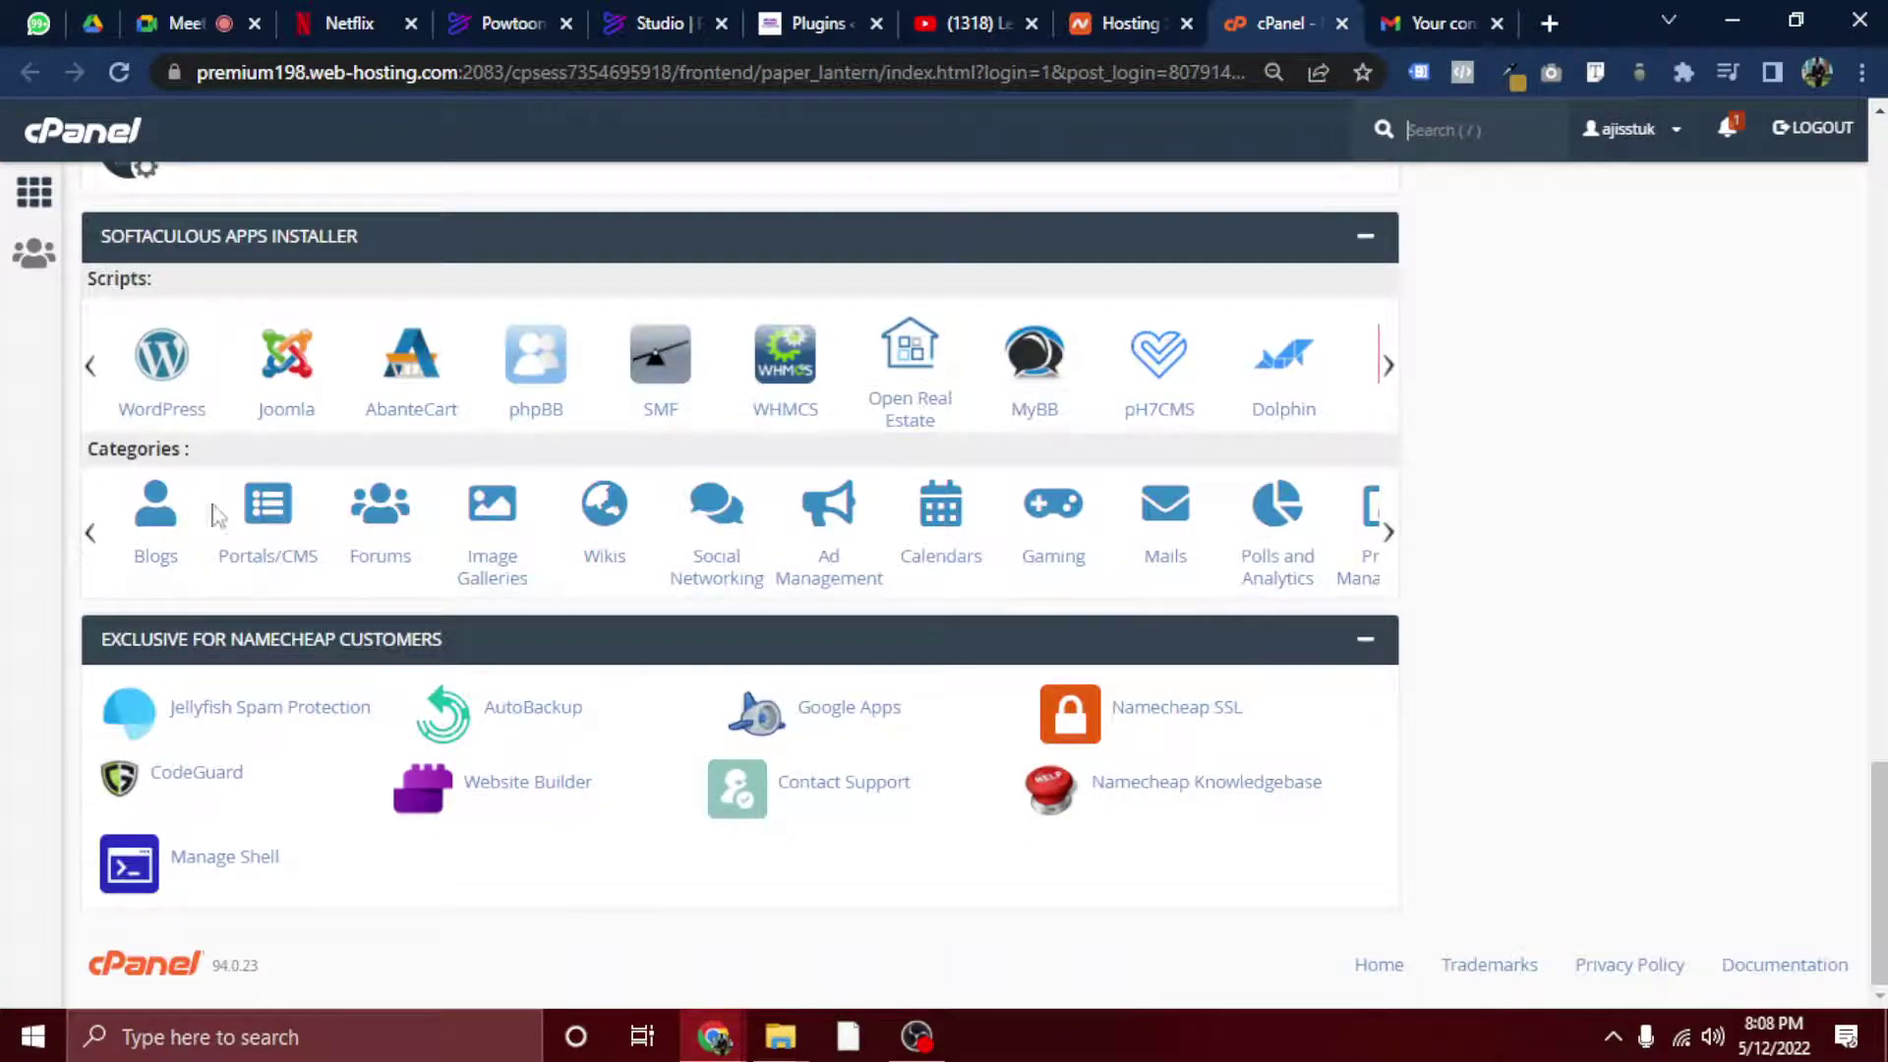
click(173, 372)
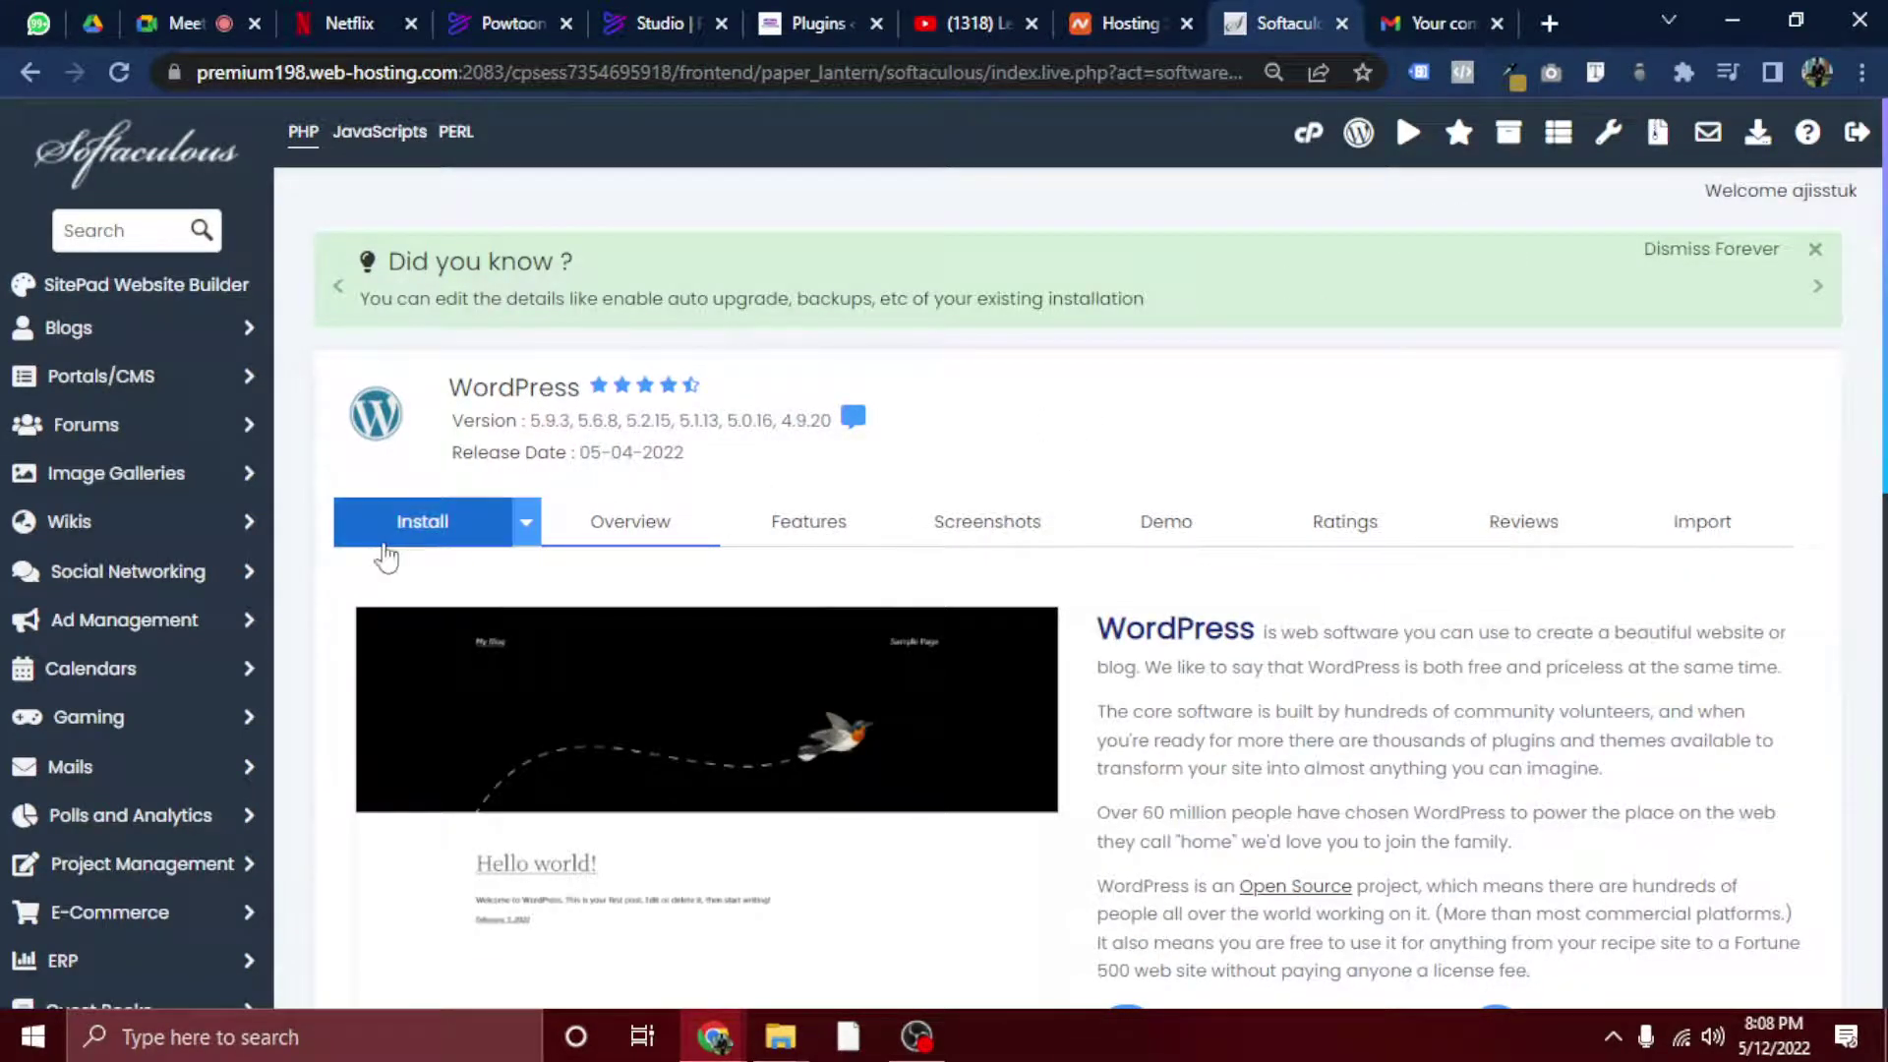
- Start a WordPress Custom Install targeting the movieblockbuster.com domain
click(527, 539)
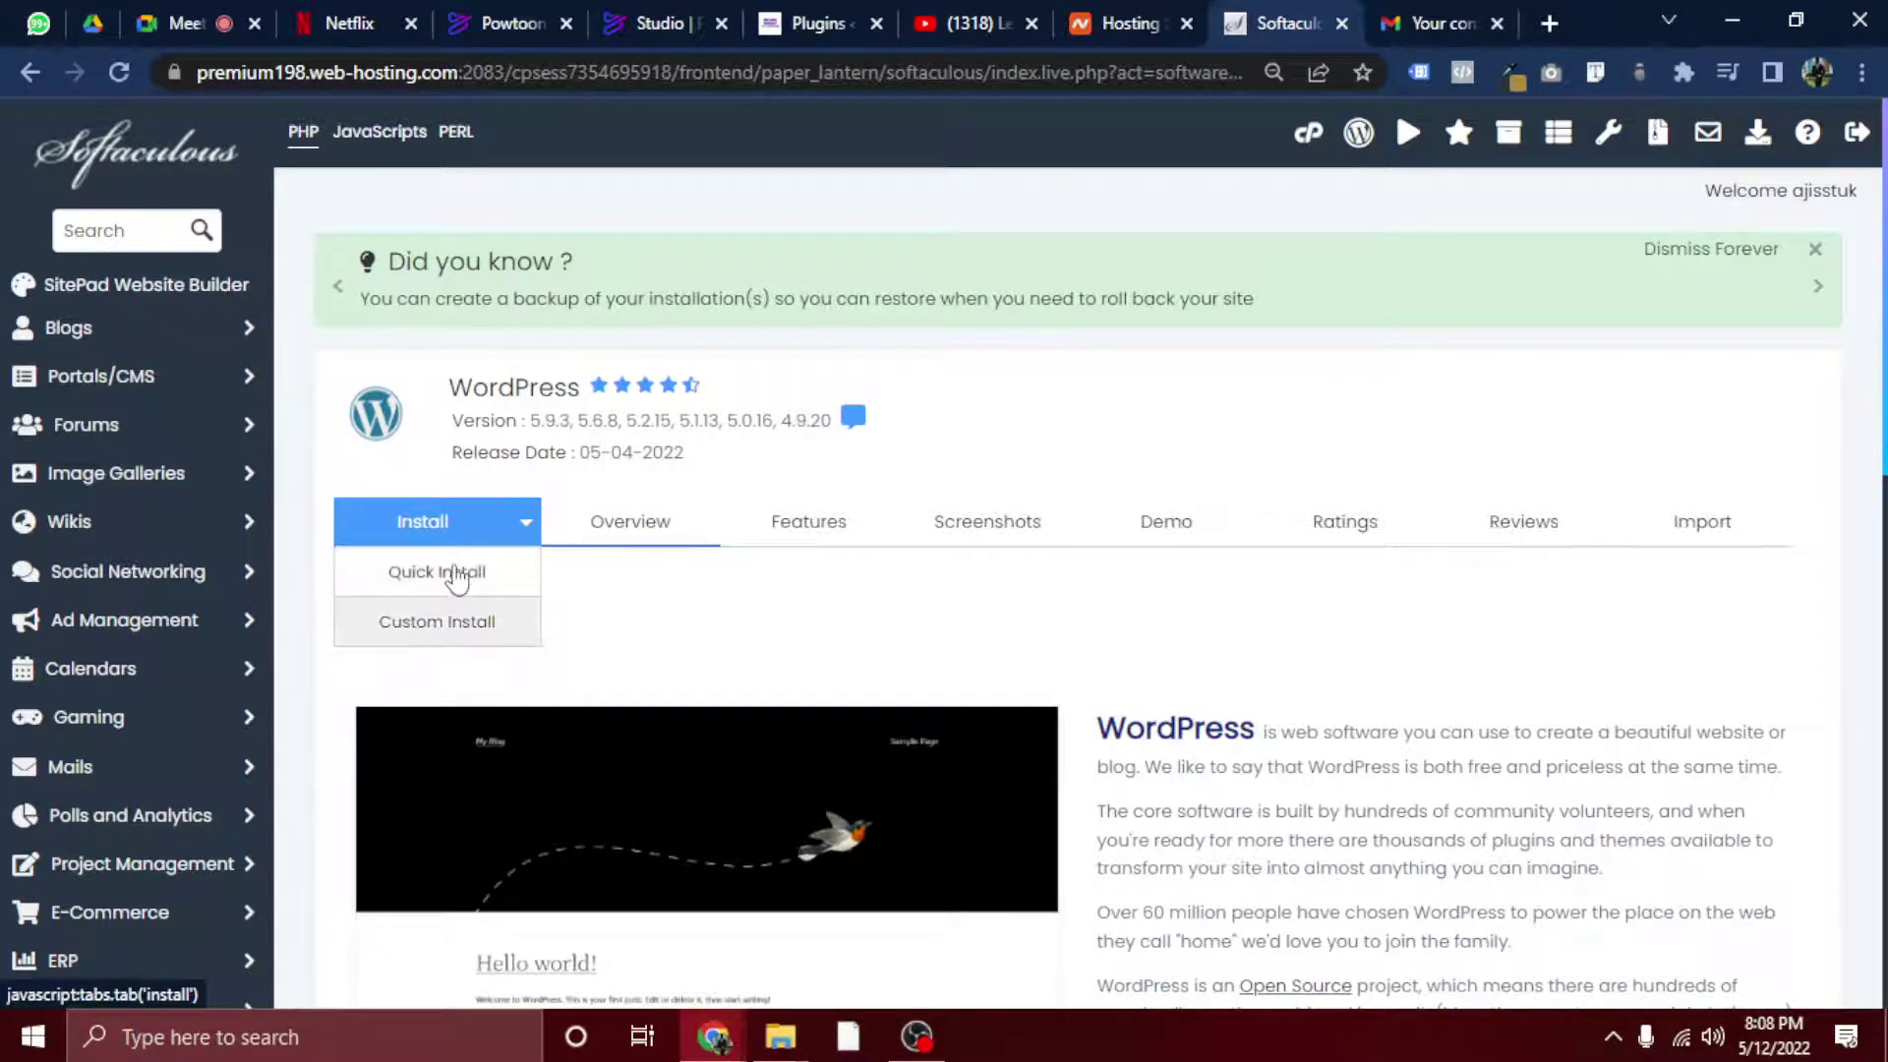
click(444, 621)
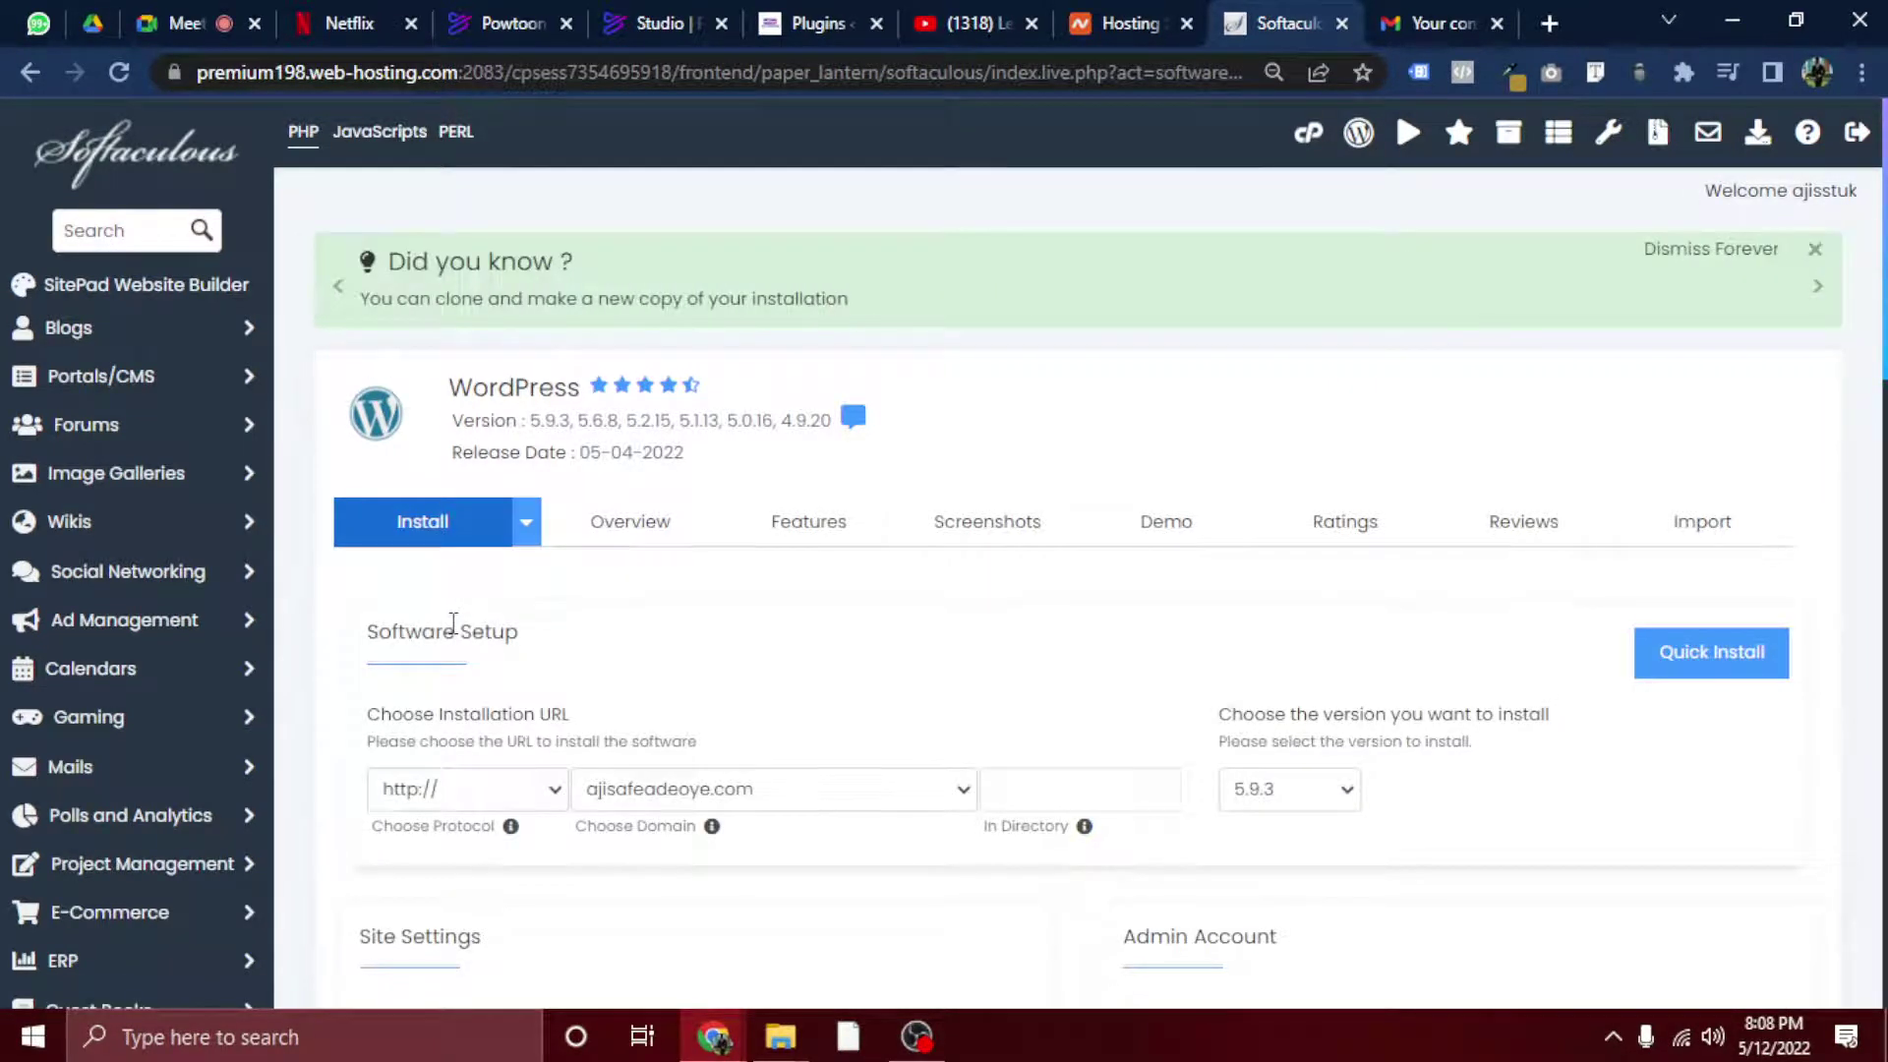
click(667, 799)
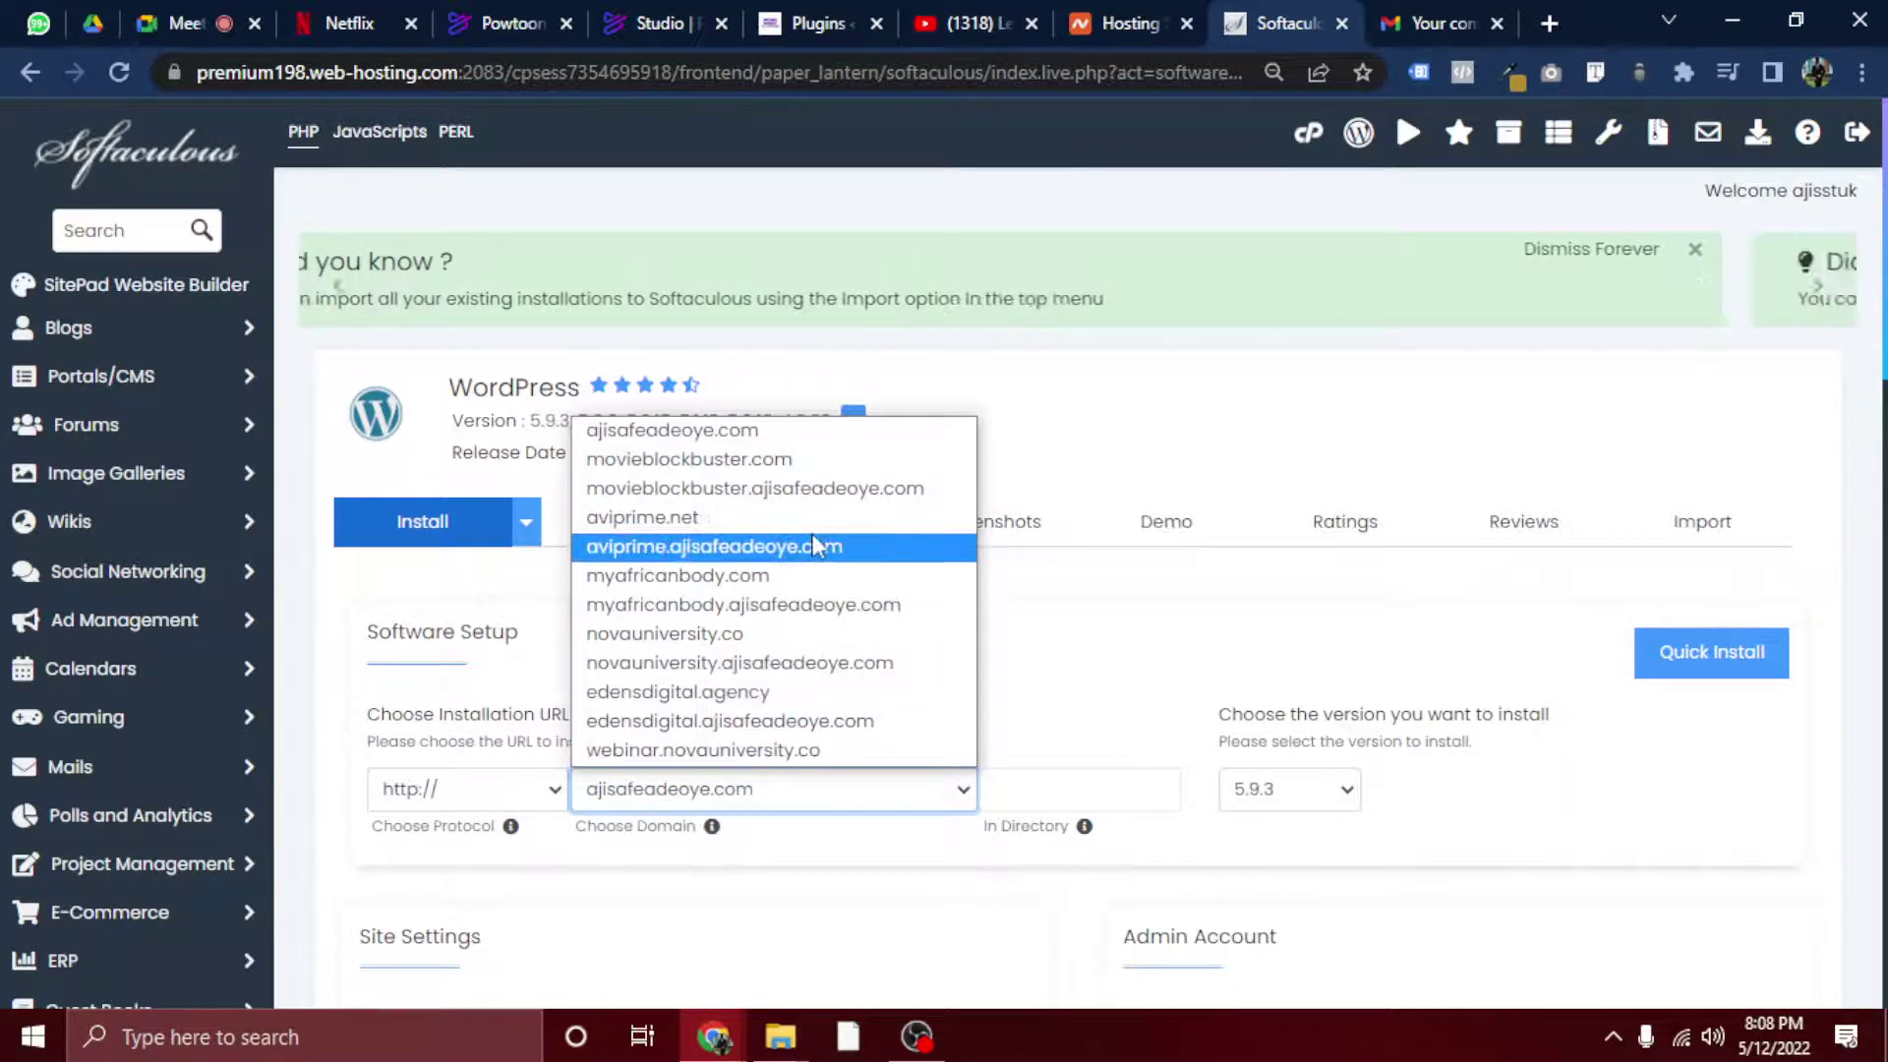
click(739, 461)
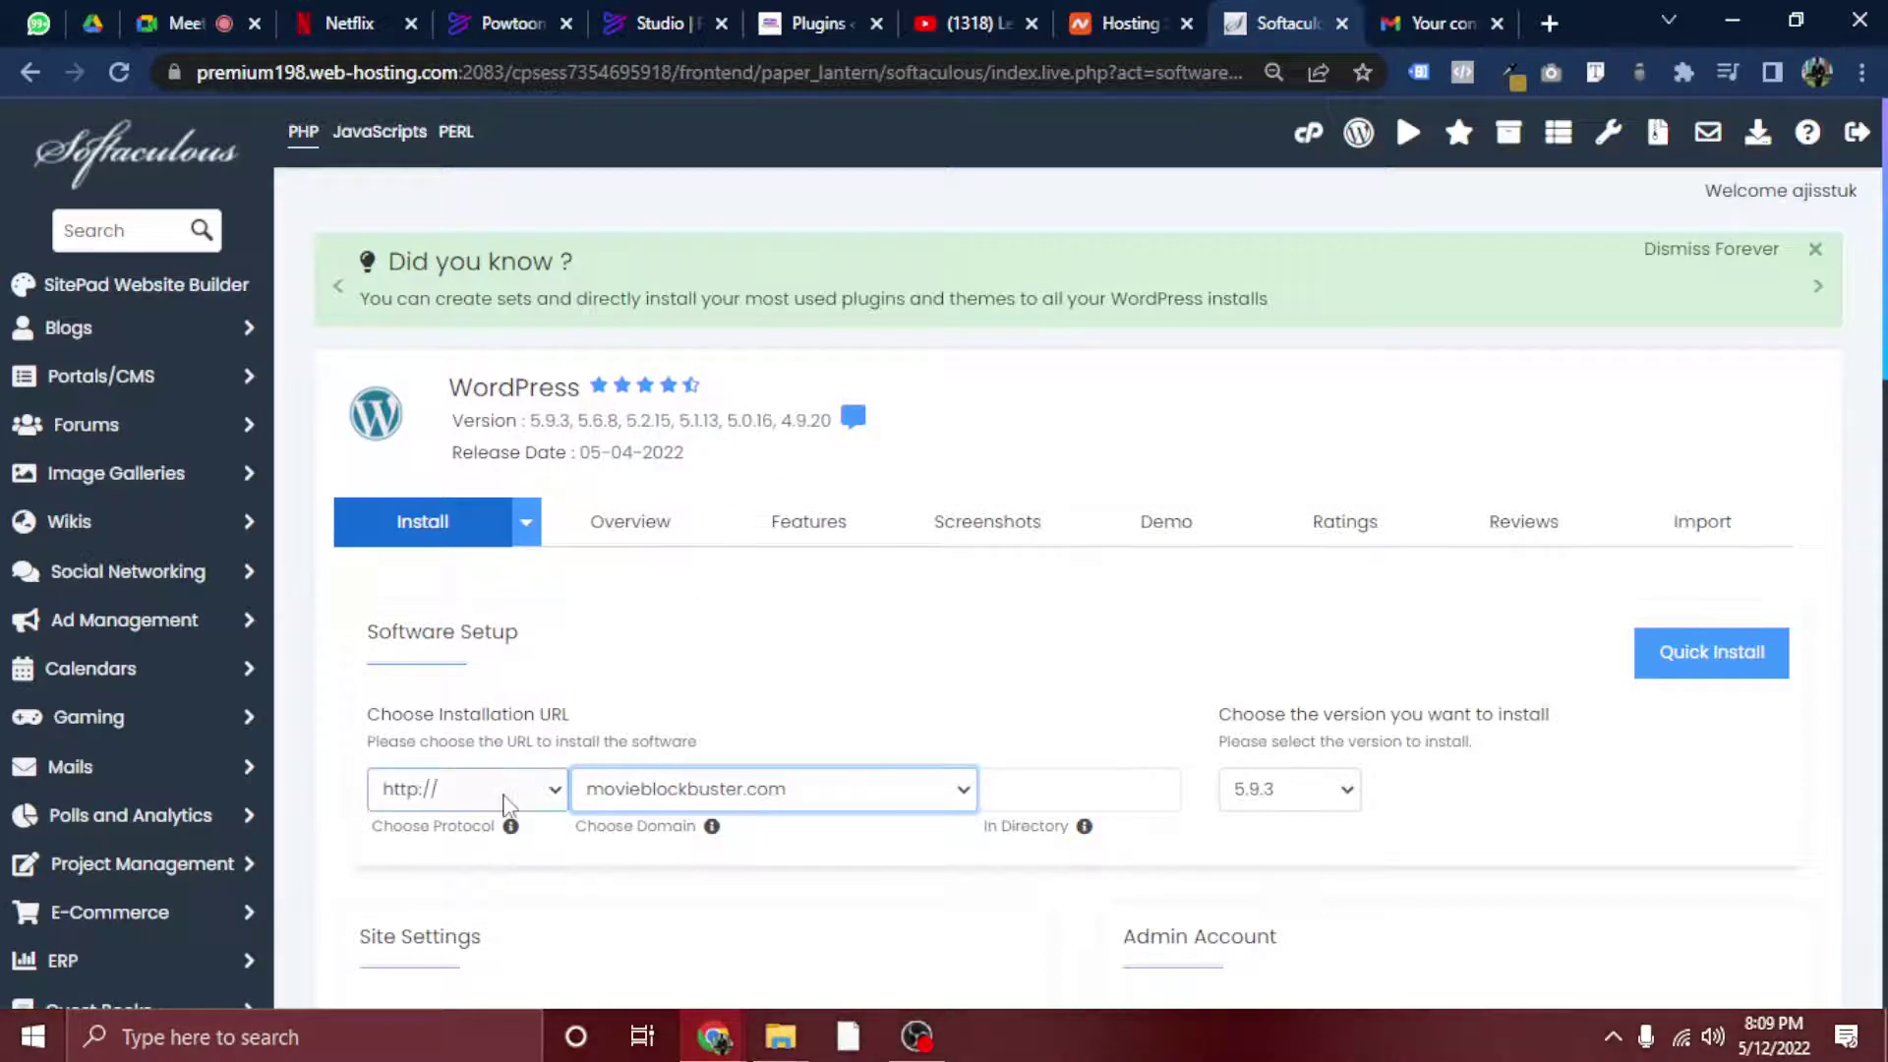
click(432, 792)
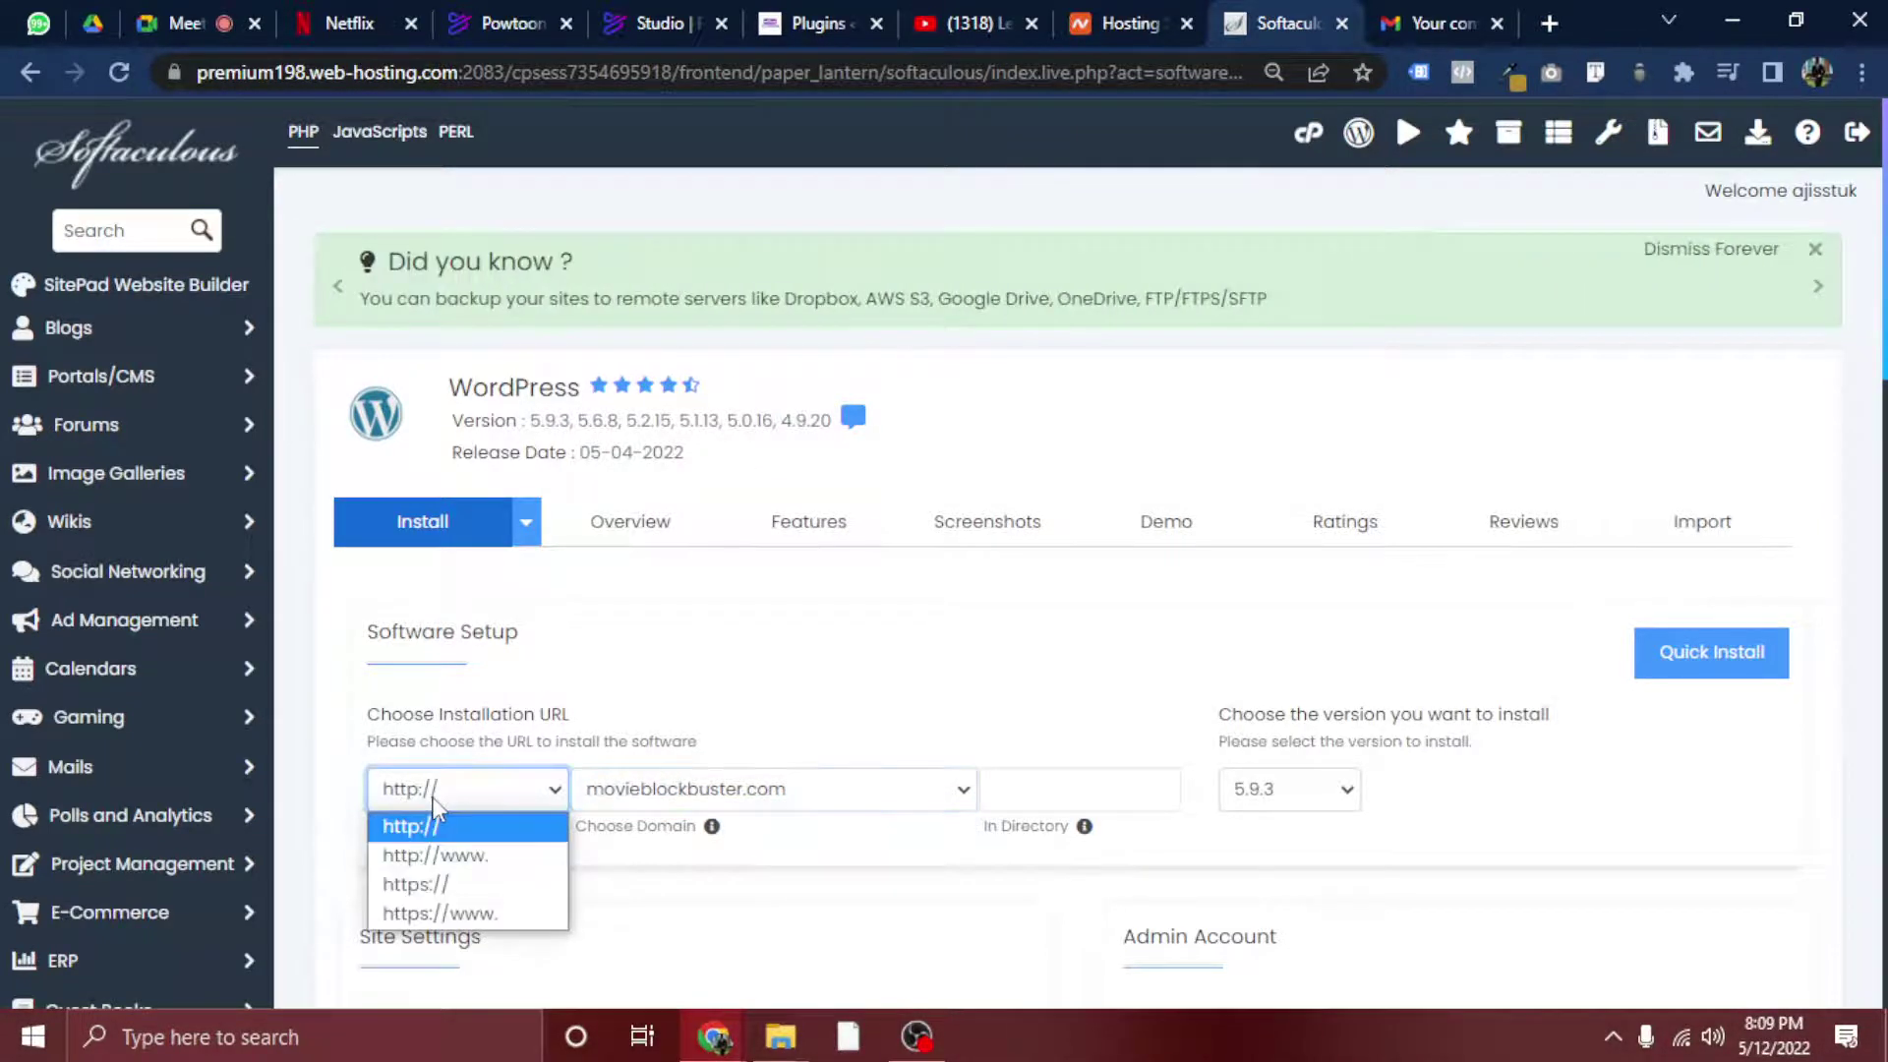
click(435, 885)
click(1028, 789)
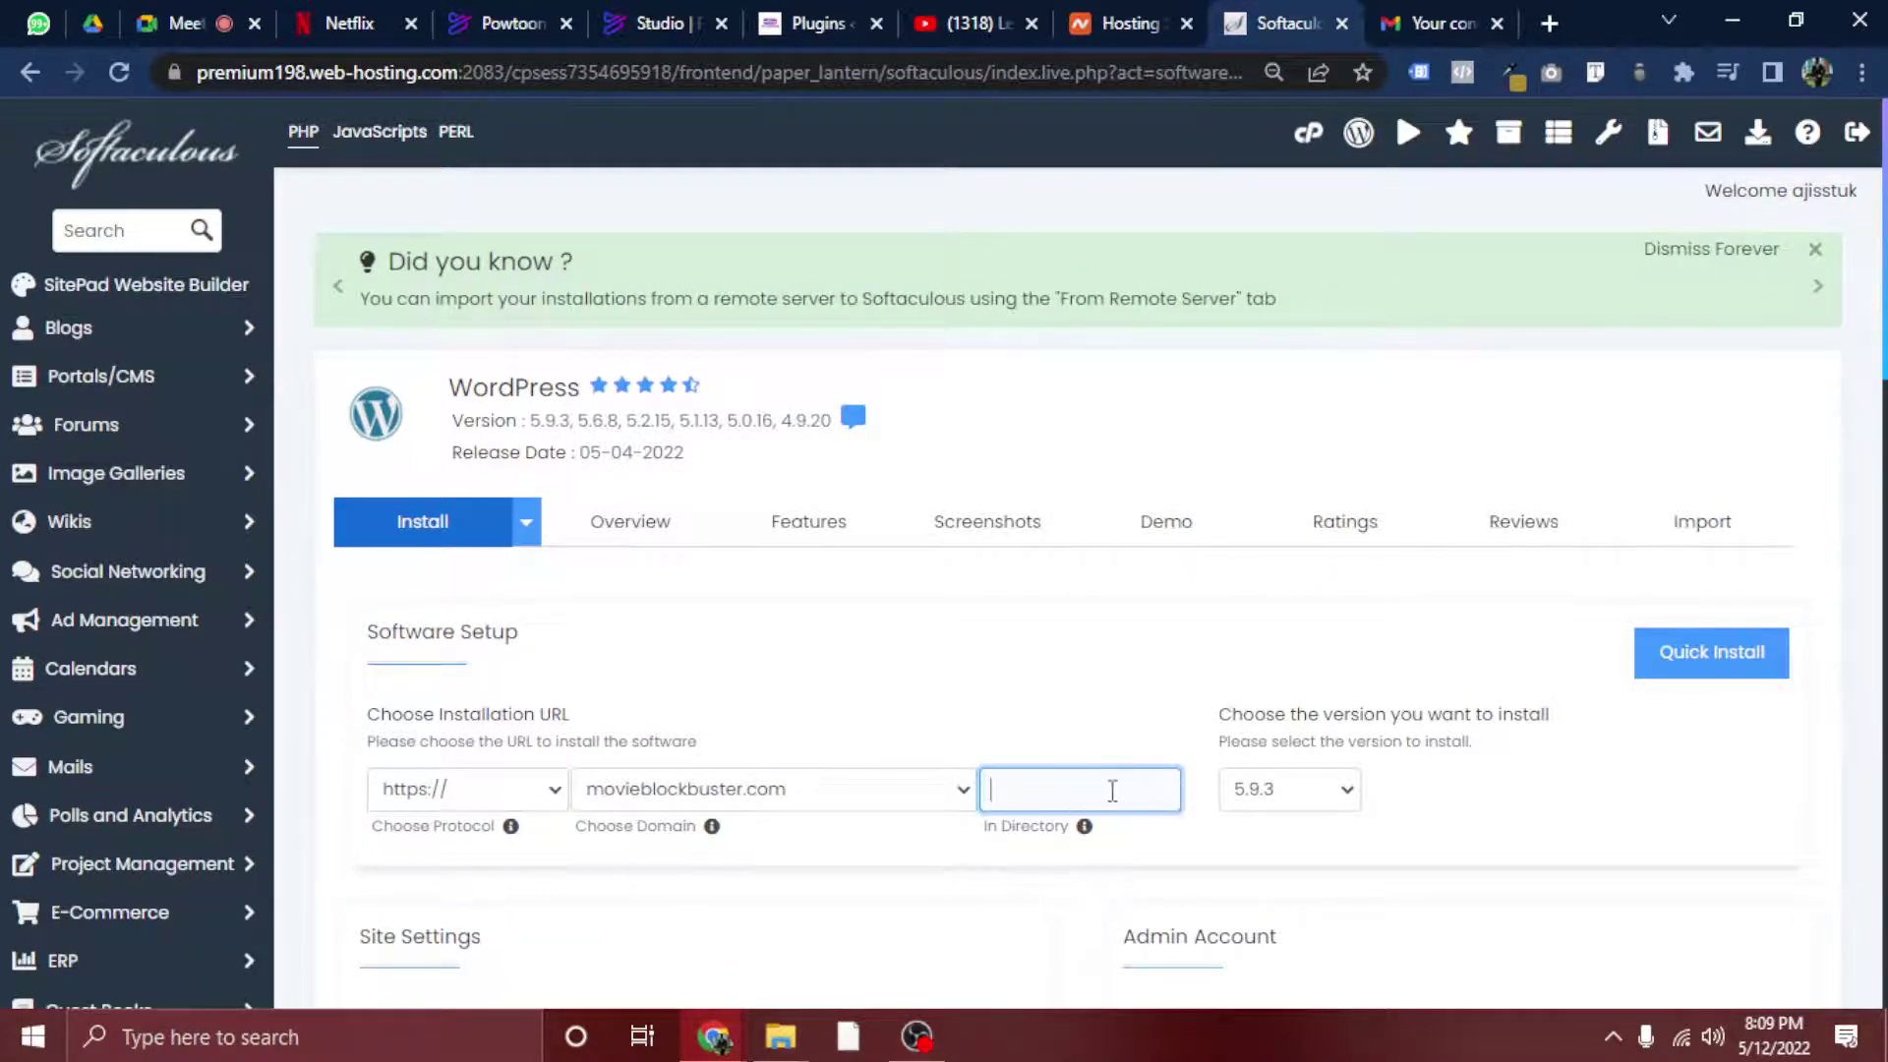
click(1275, 791)
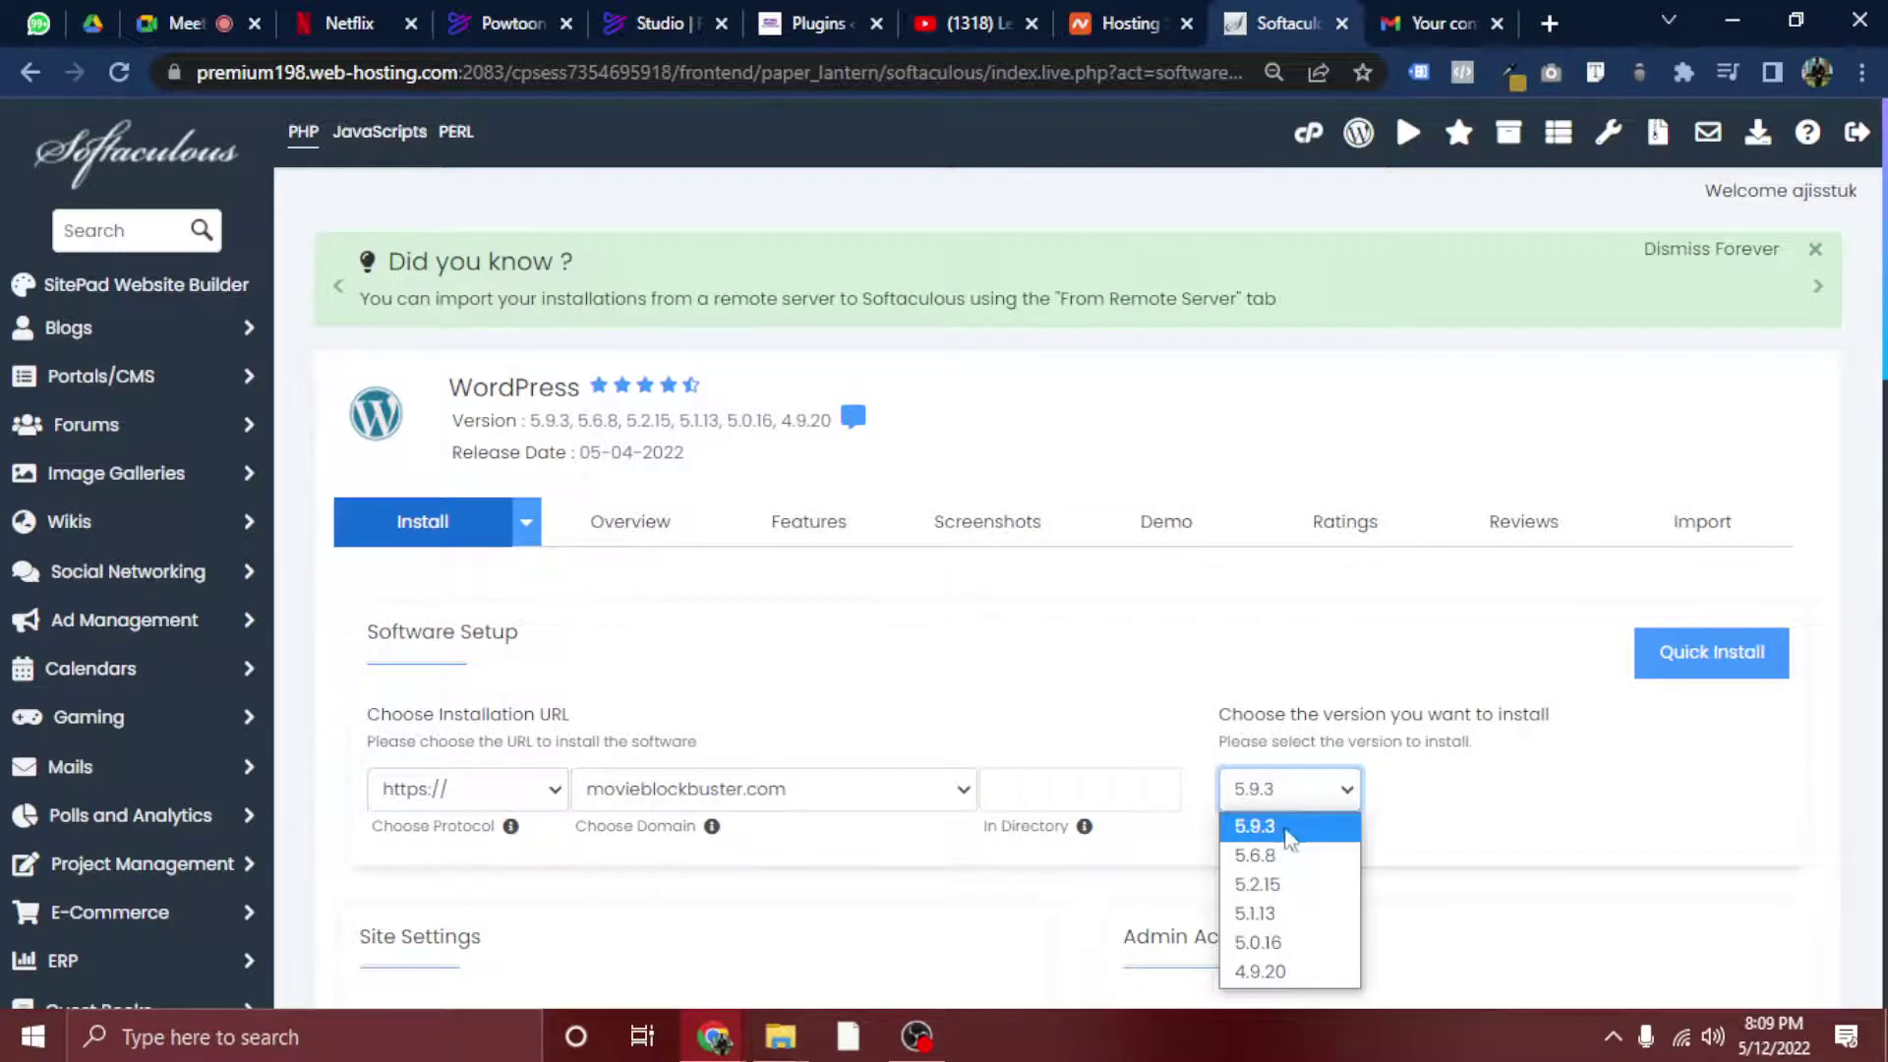
click(1268, 834)
scroll(1268, 839, down, 4)
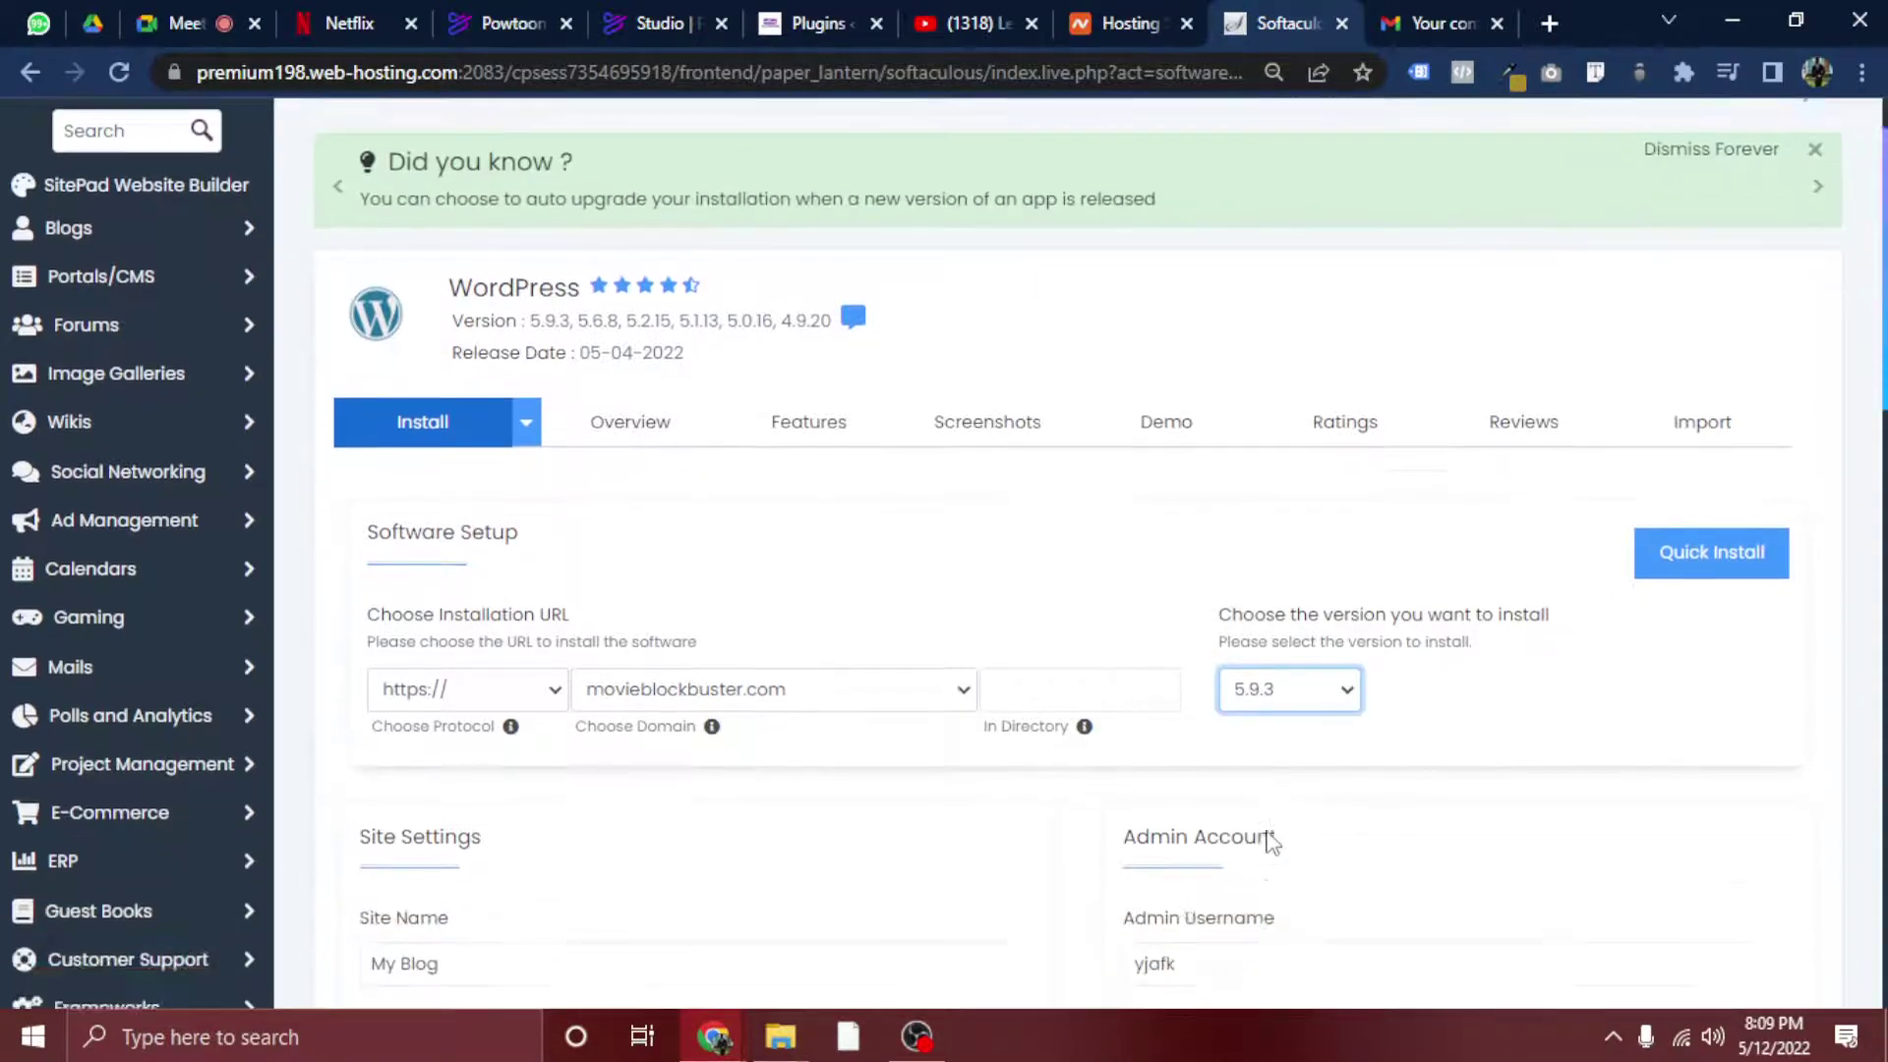
- Replace the pre-filled Admin Username with a custom admin username
scroll(1271, 841, down, 2)
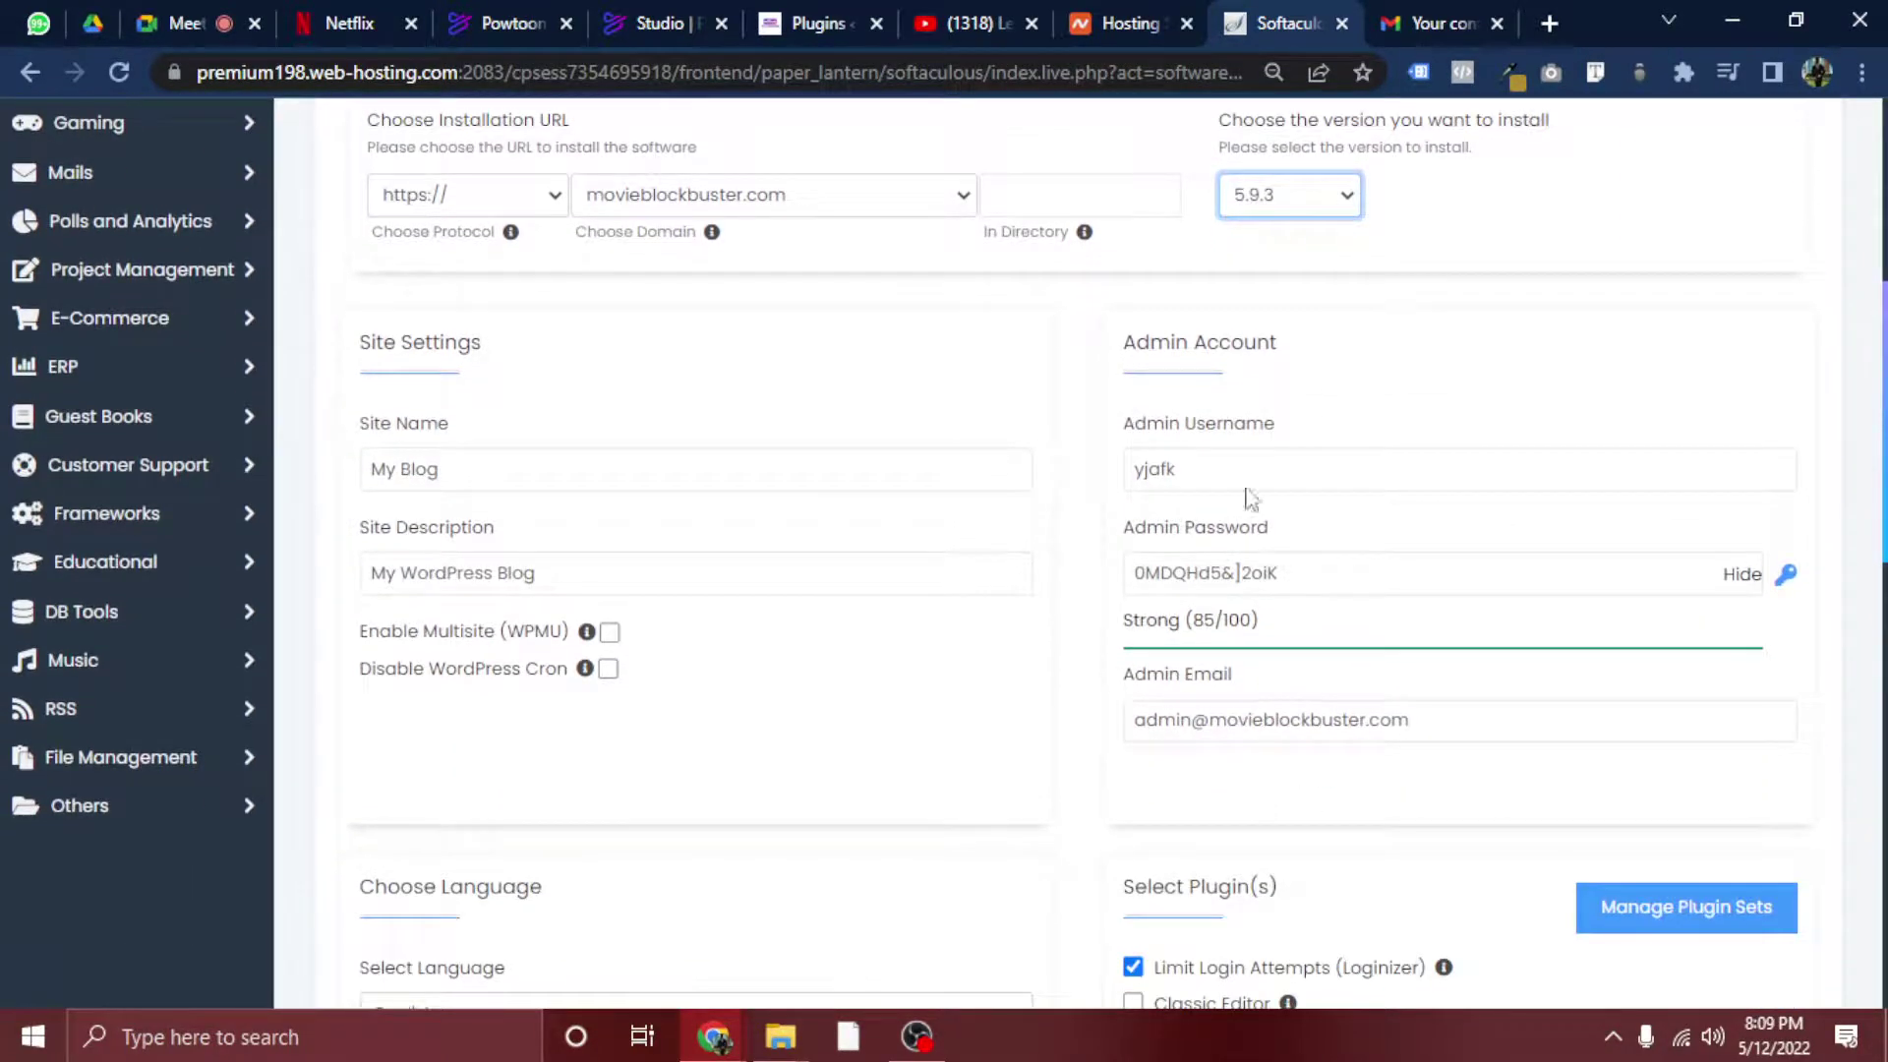
click(1220, 462)
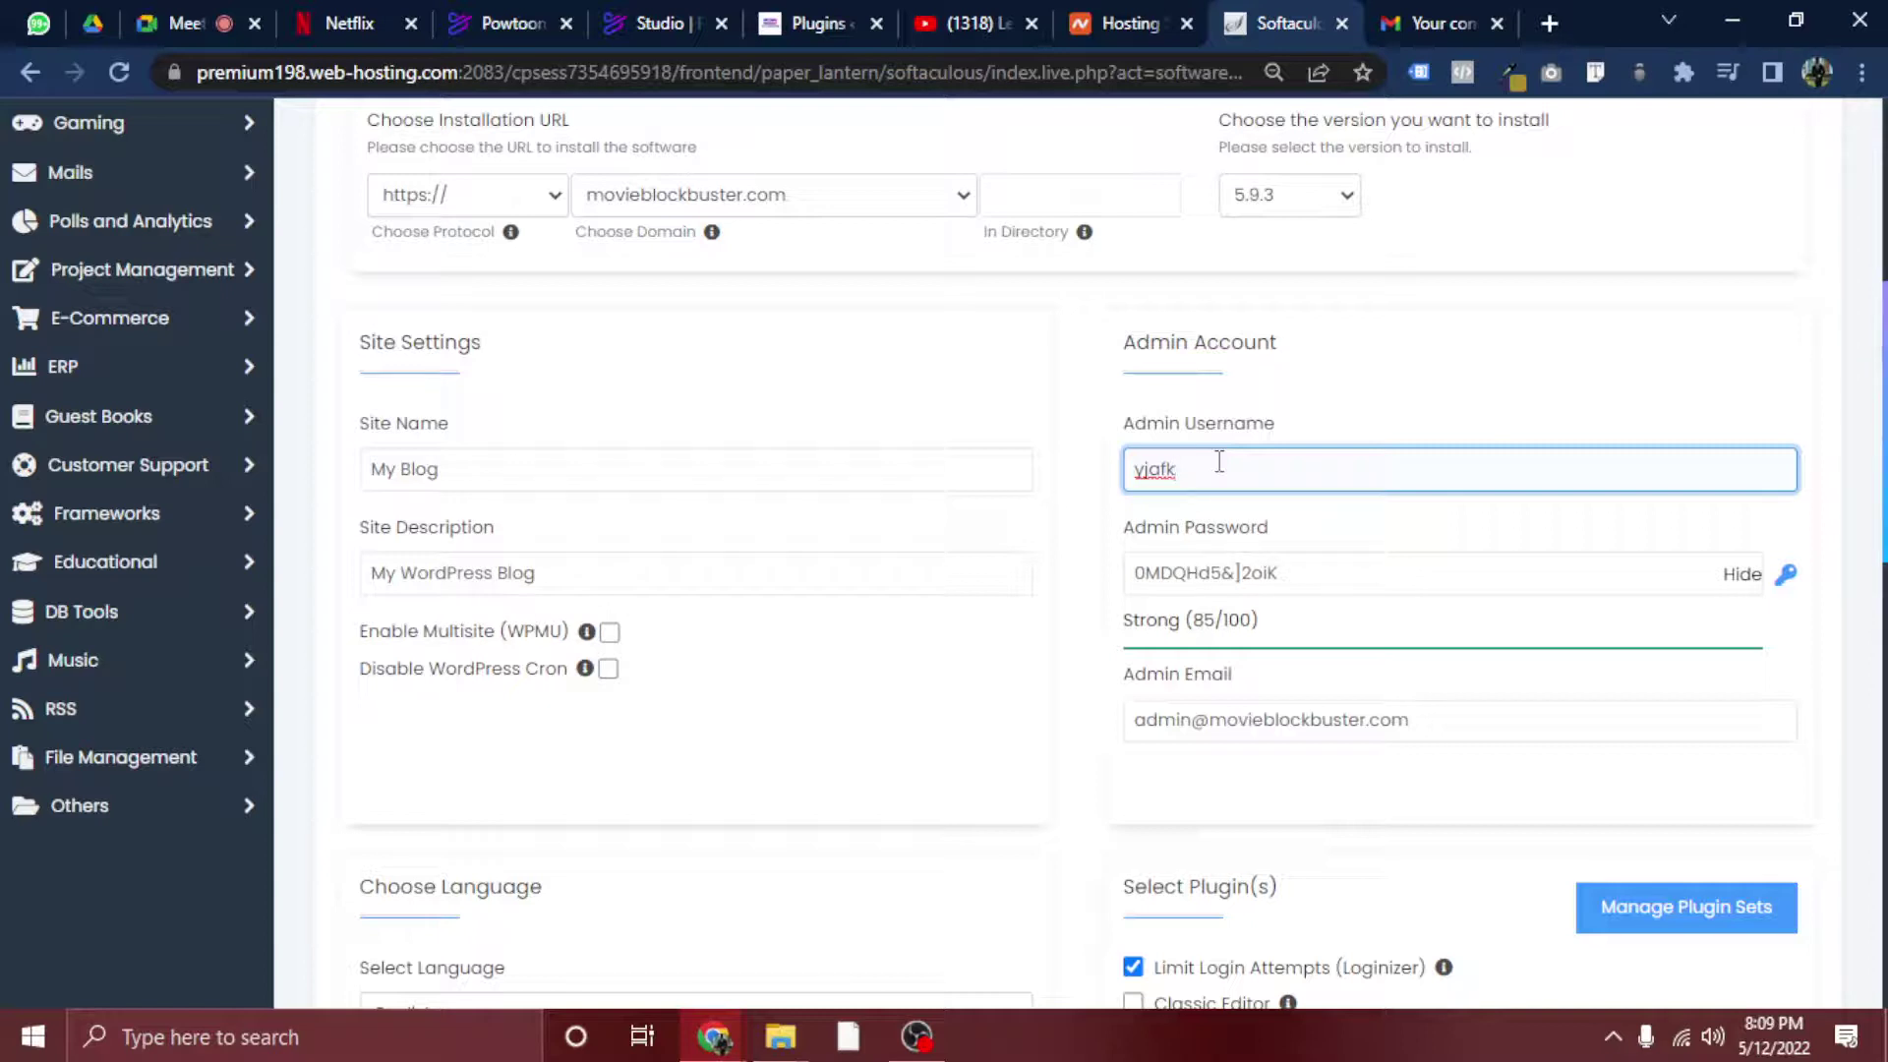
double_click(1219, 463)
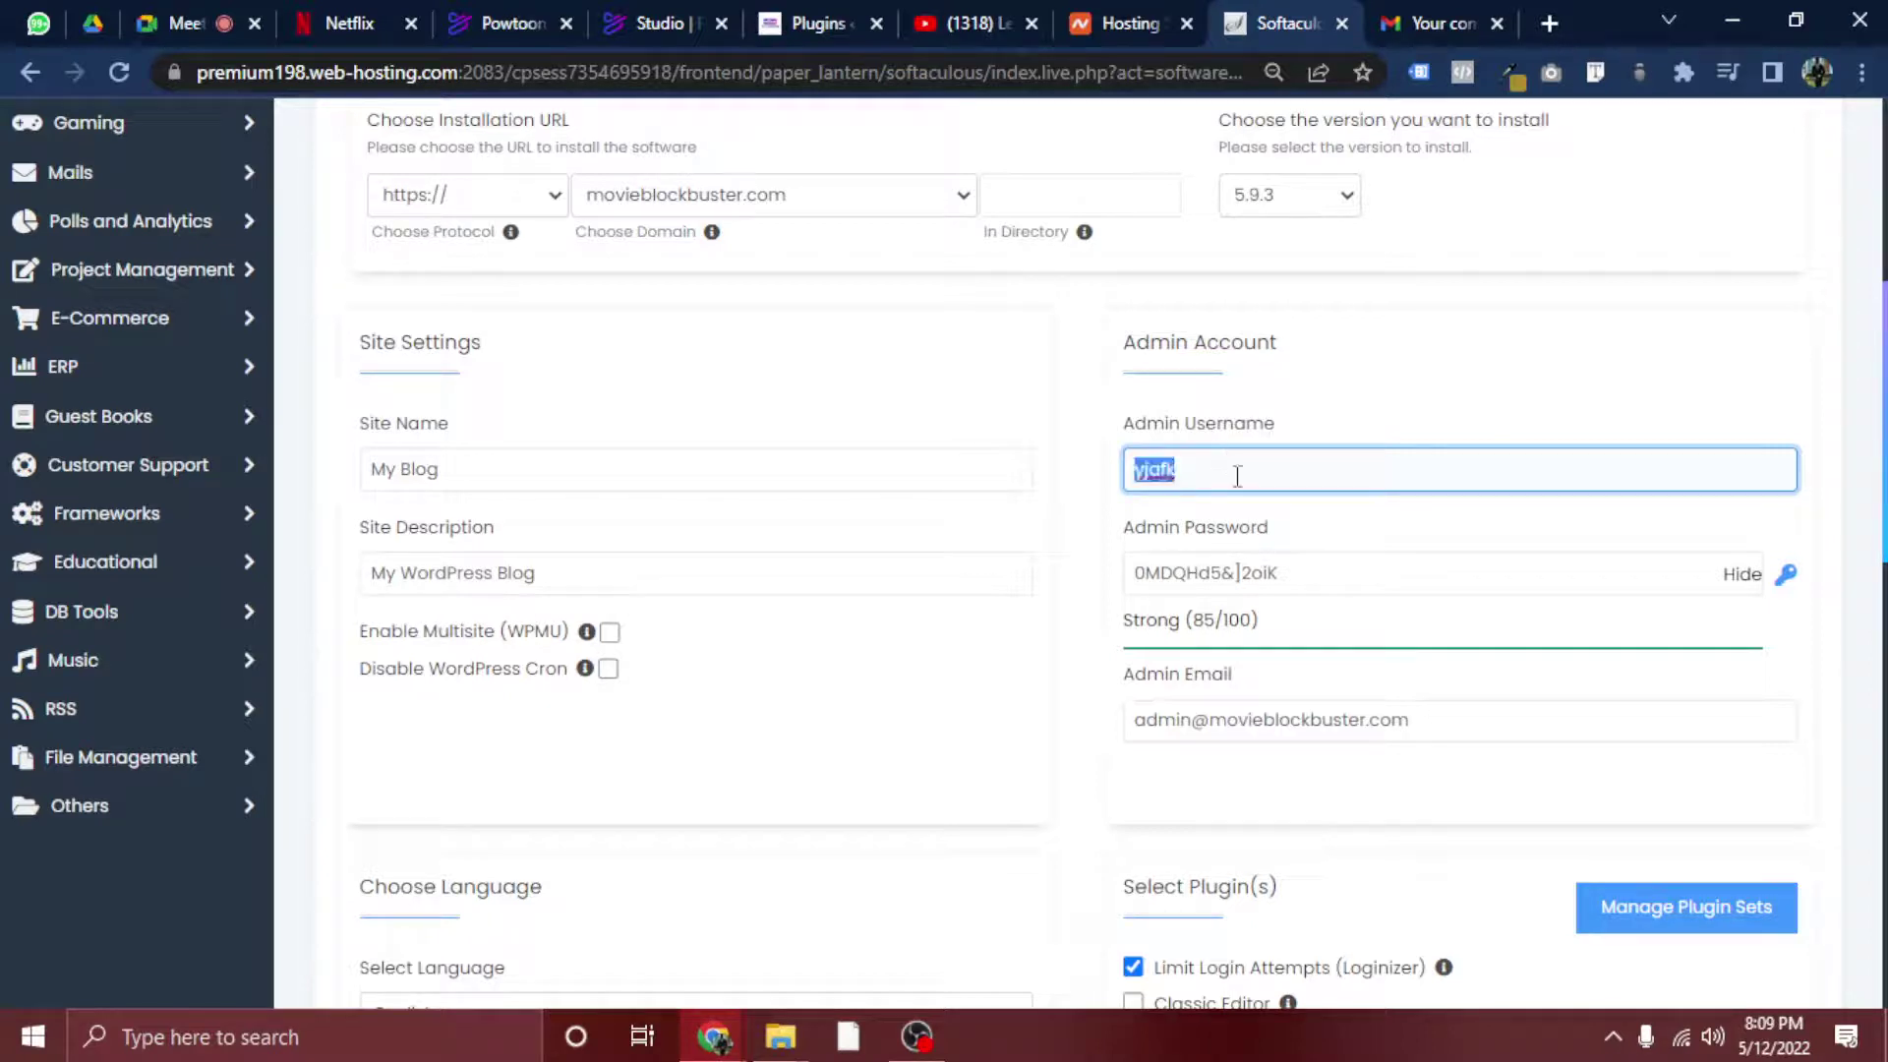
click(1306, 575)
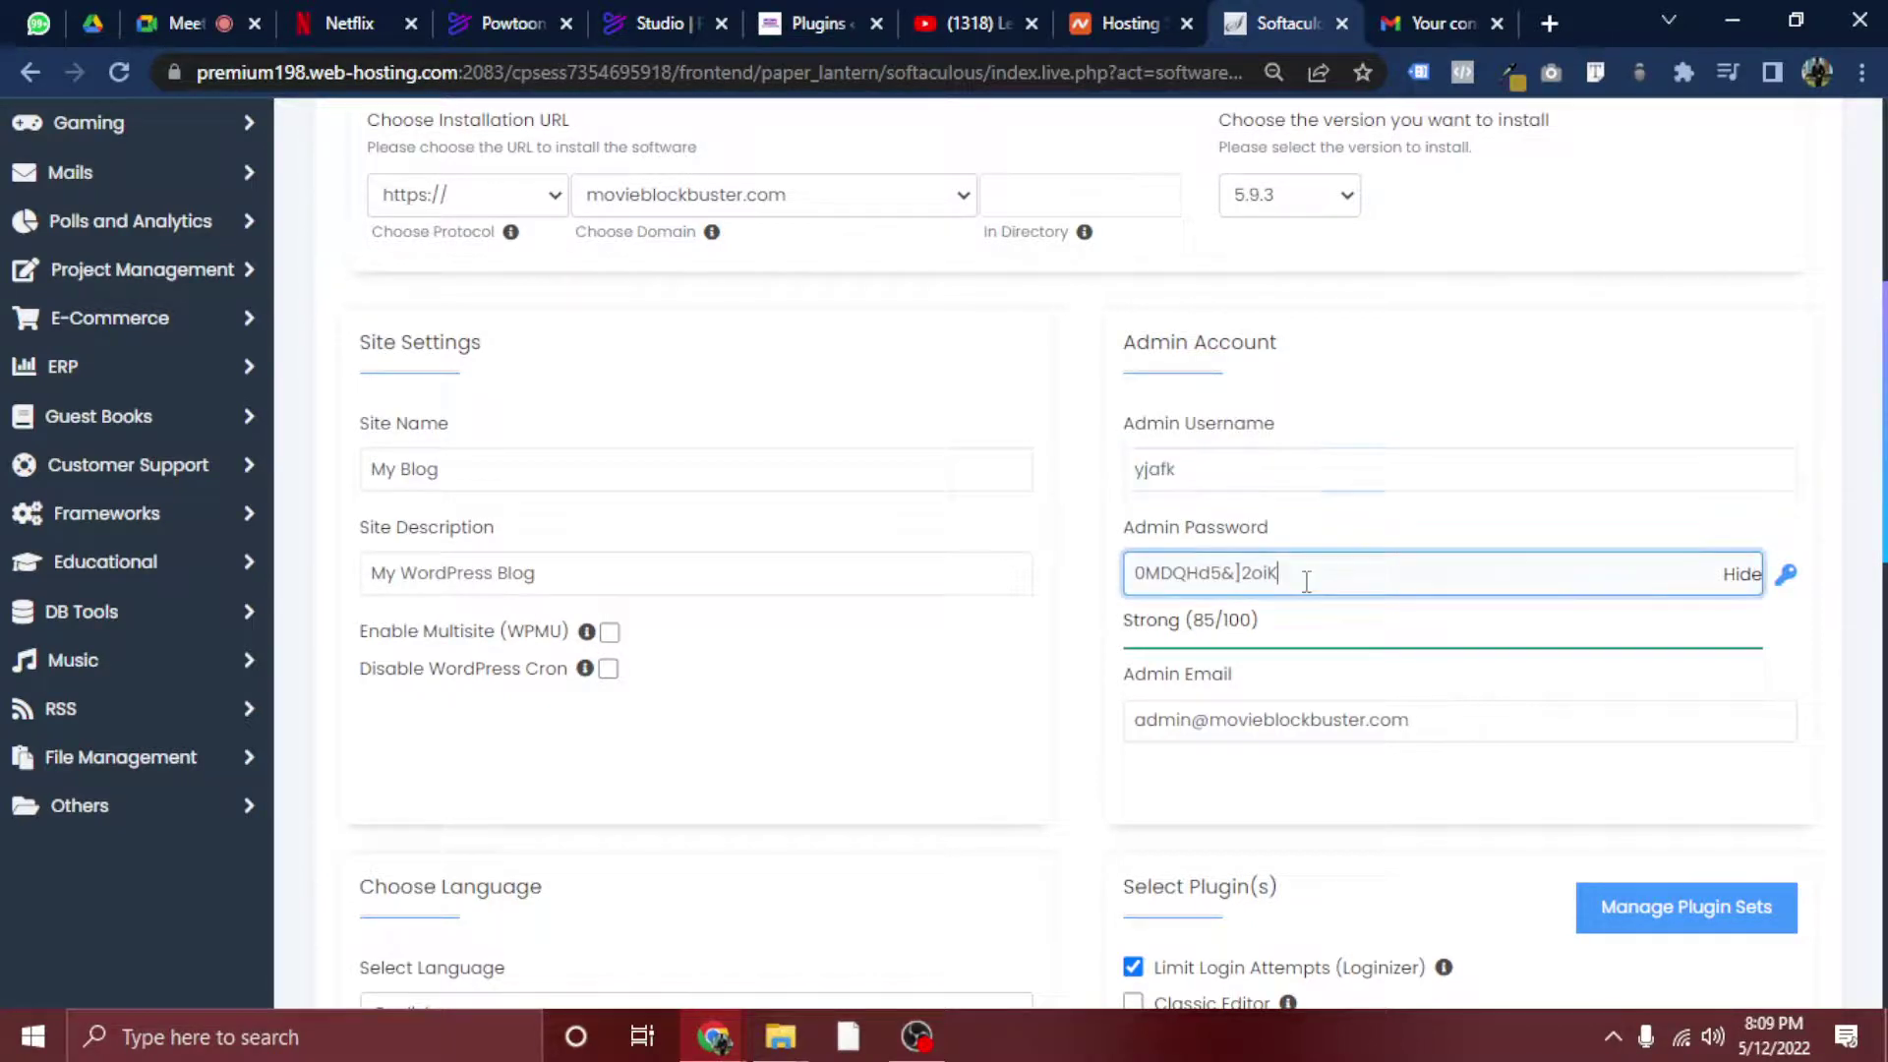
drag(1205, 485, 1131, 480)
click(1209, 475)
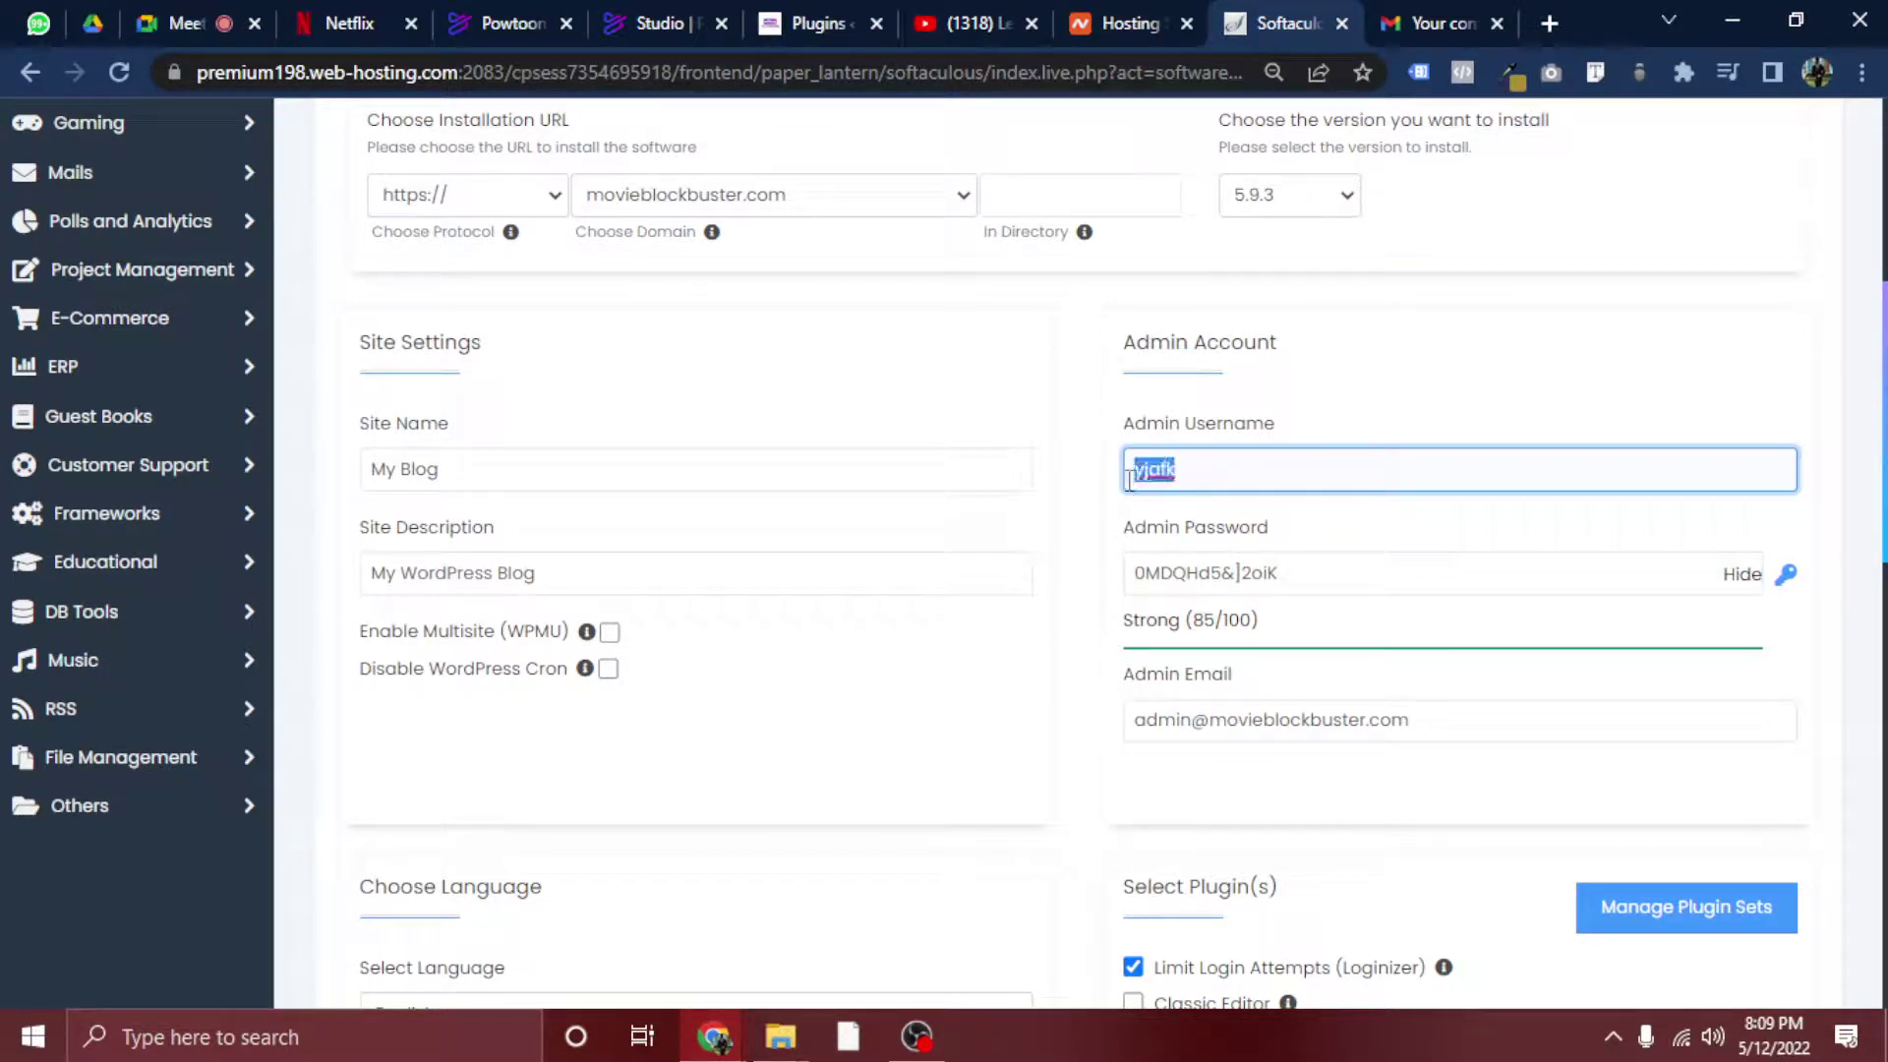
drag(1286, 577, 1103, 567)
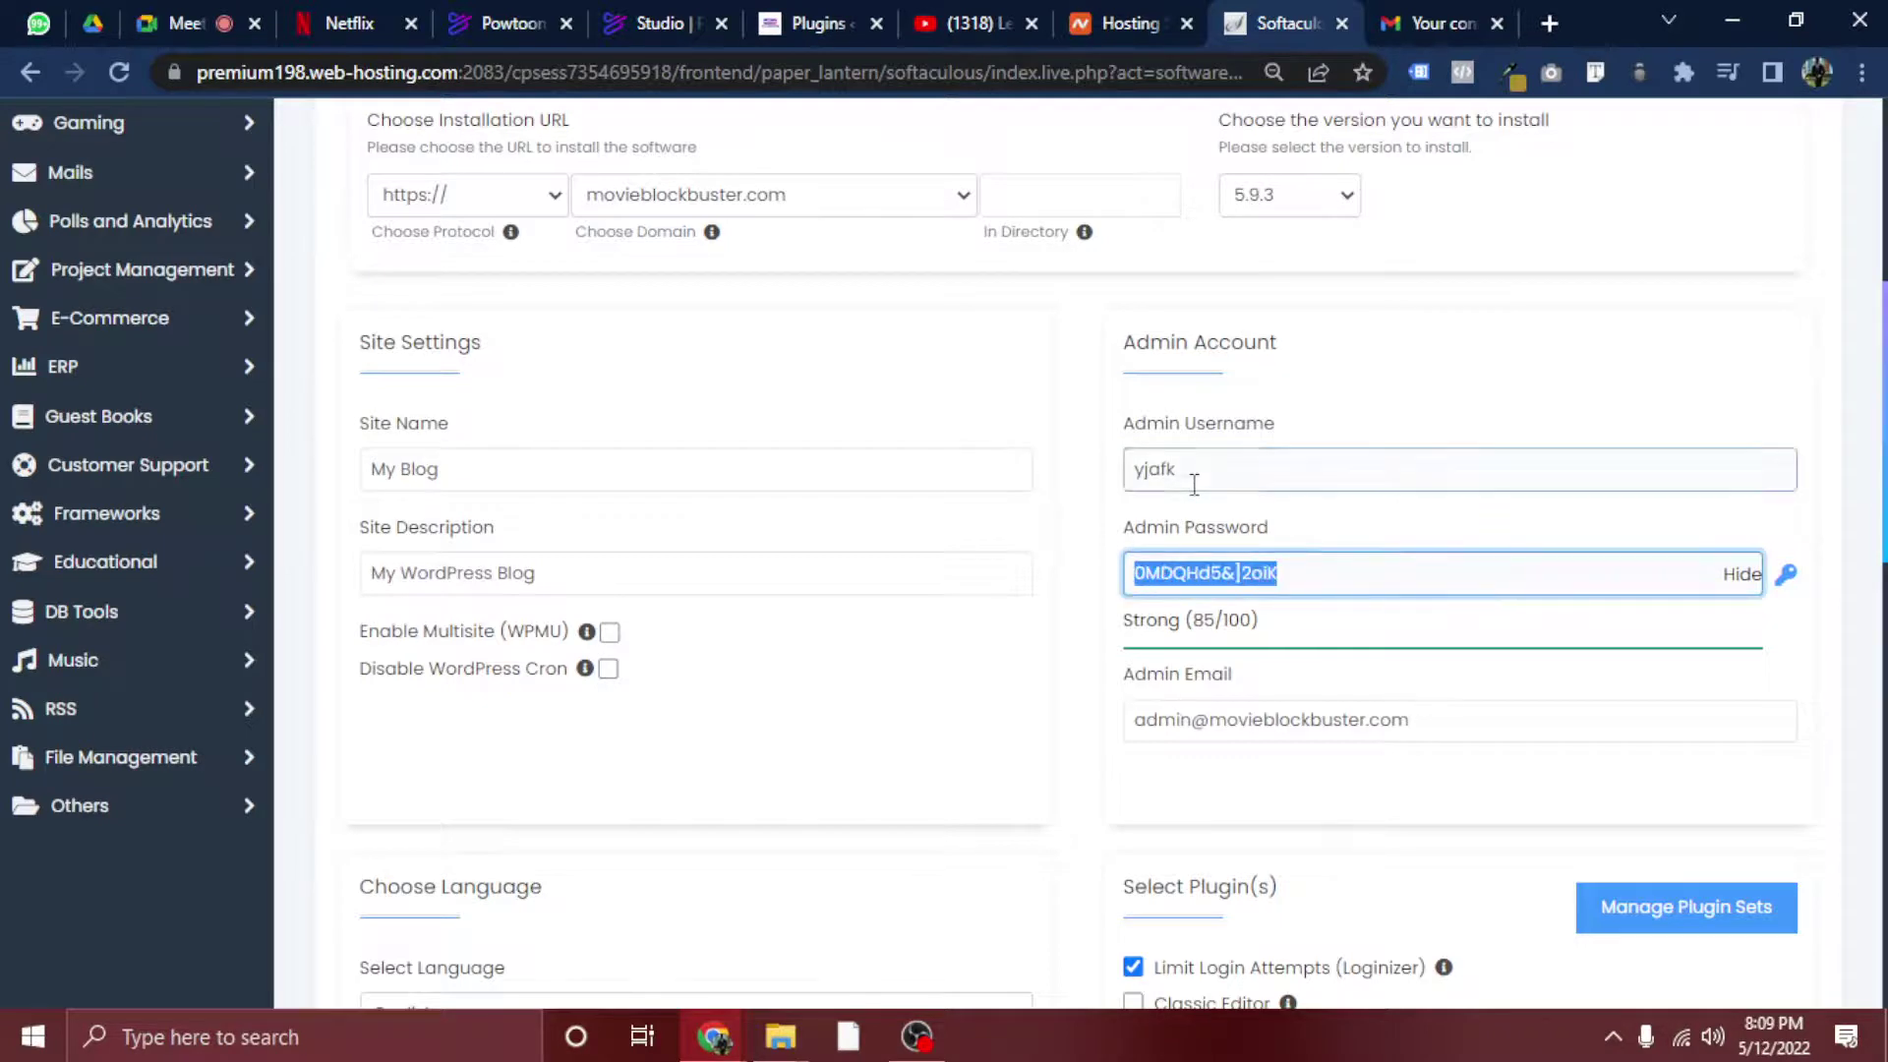
drag(1193, 477, 1130, 474)
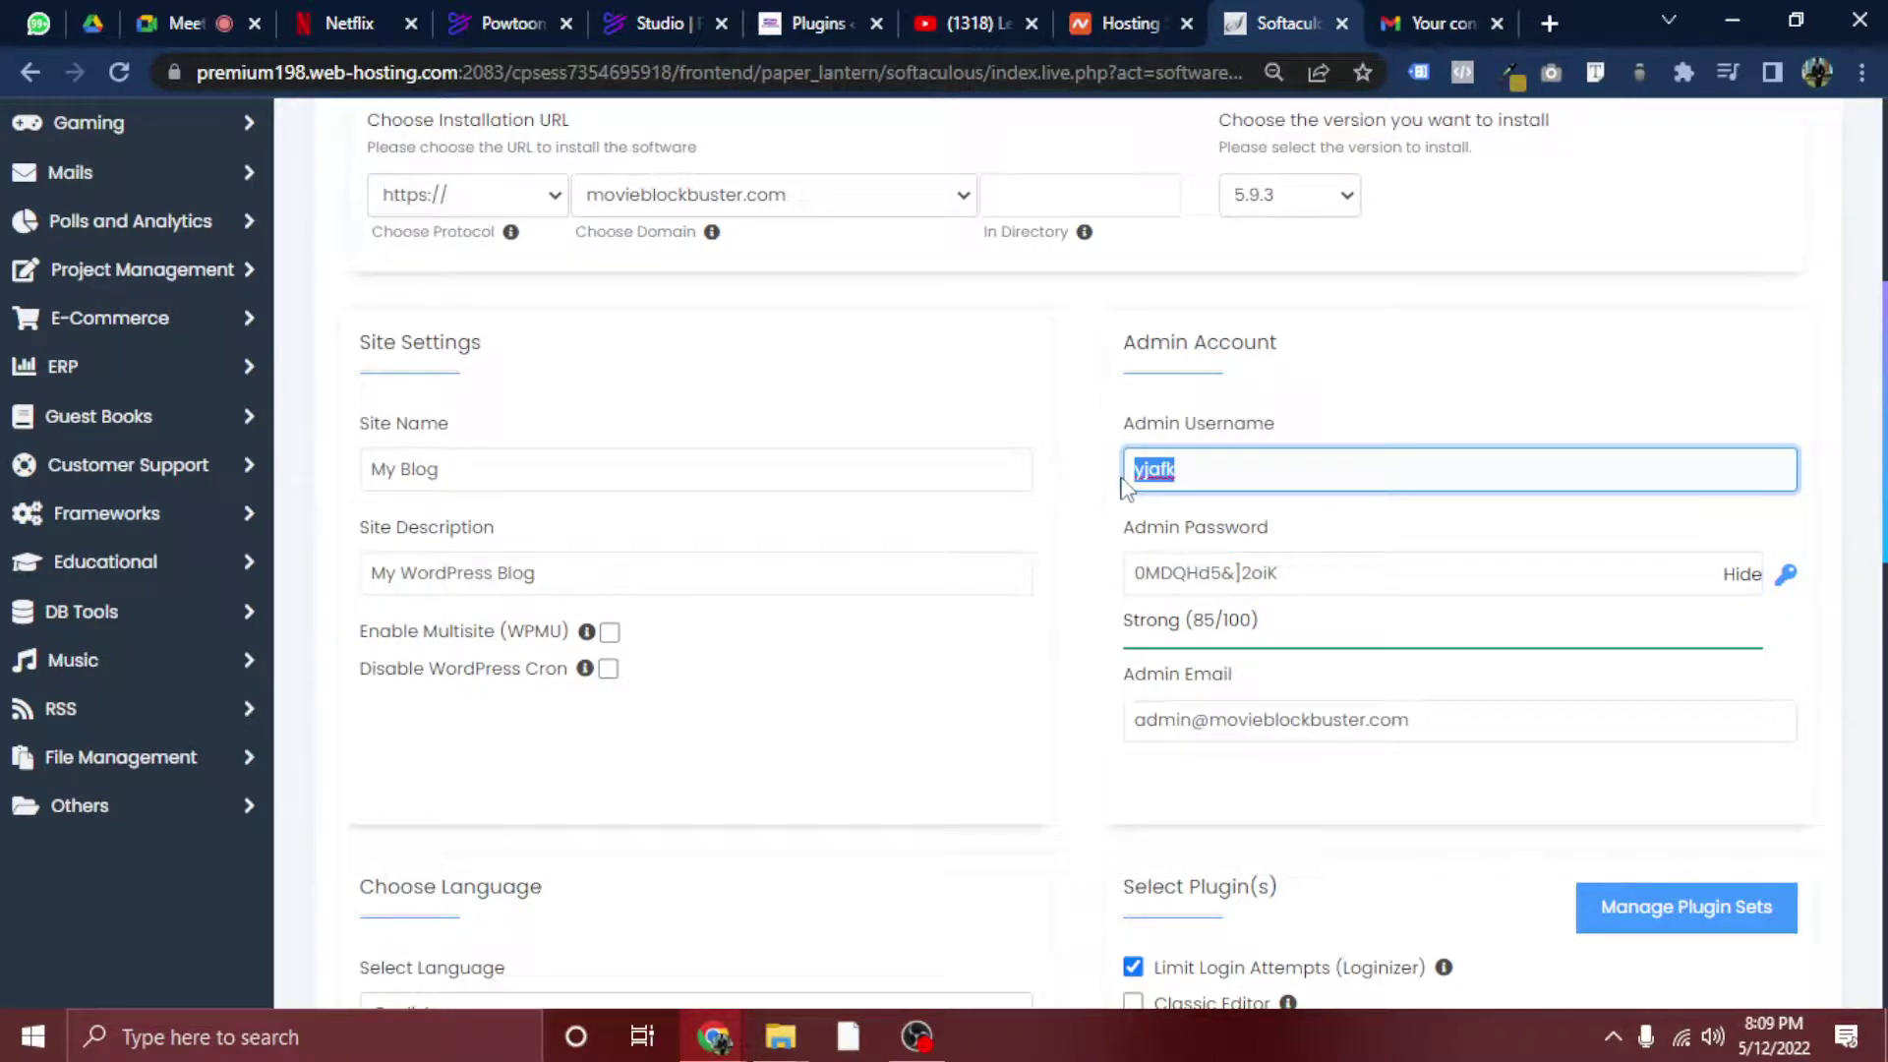
text(nova)
- Overwrite the generated Admin Password with a custom password rated Strong (100/100)
click(1309, 575)
triple_click(1308, 575)
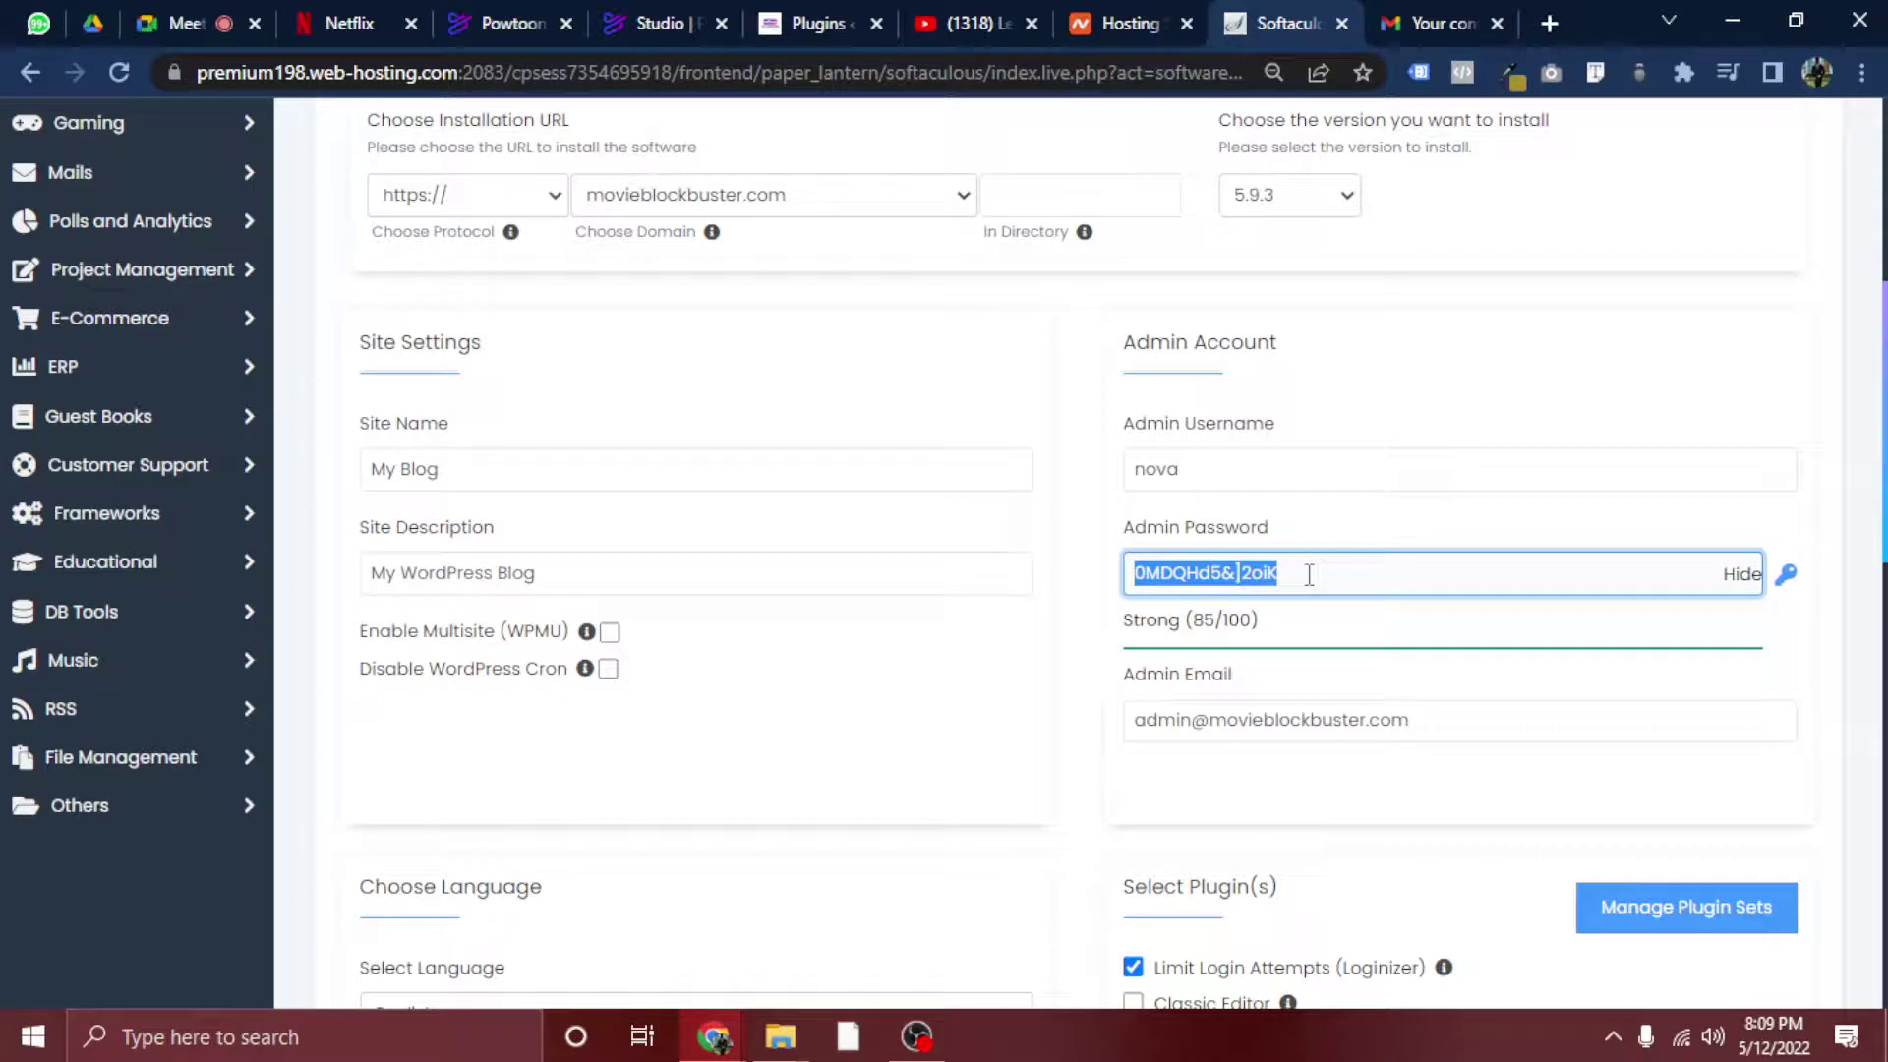
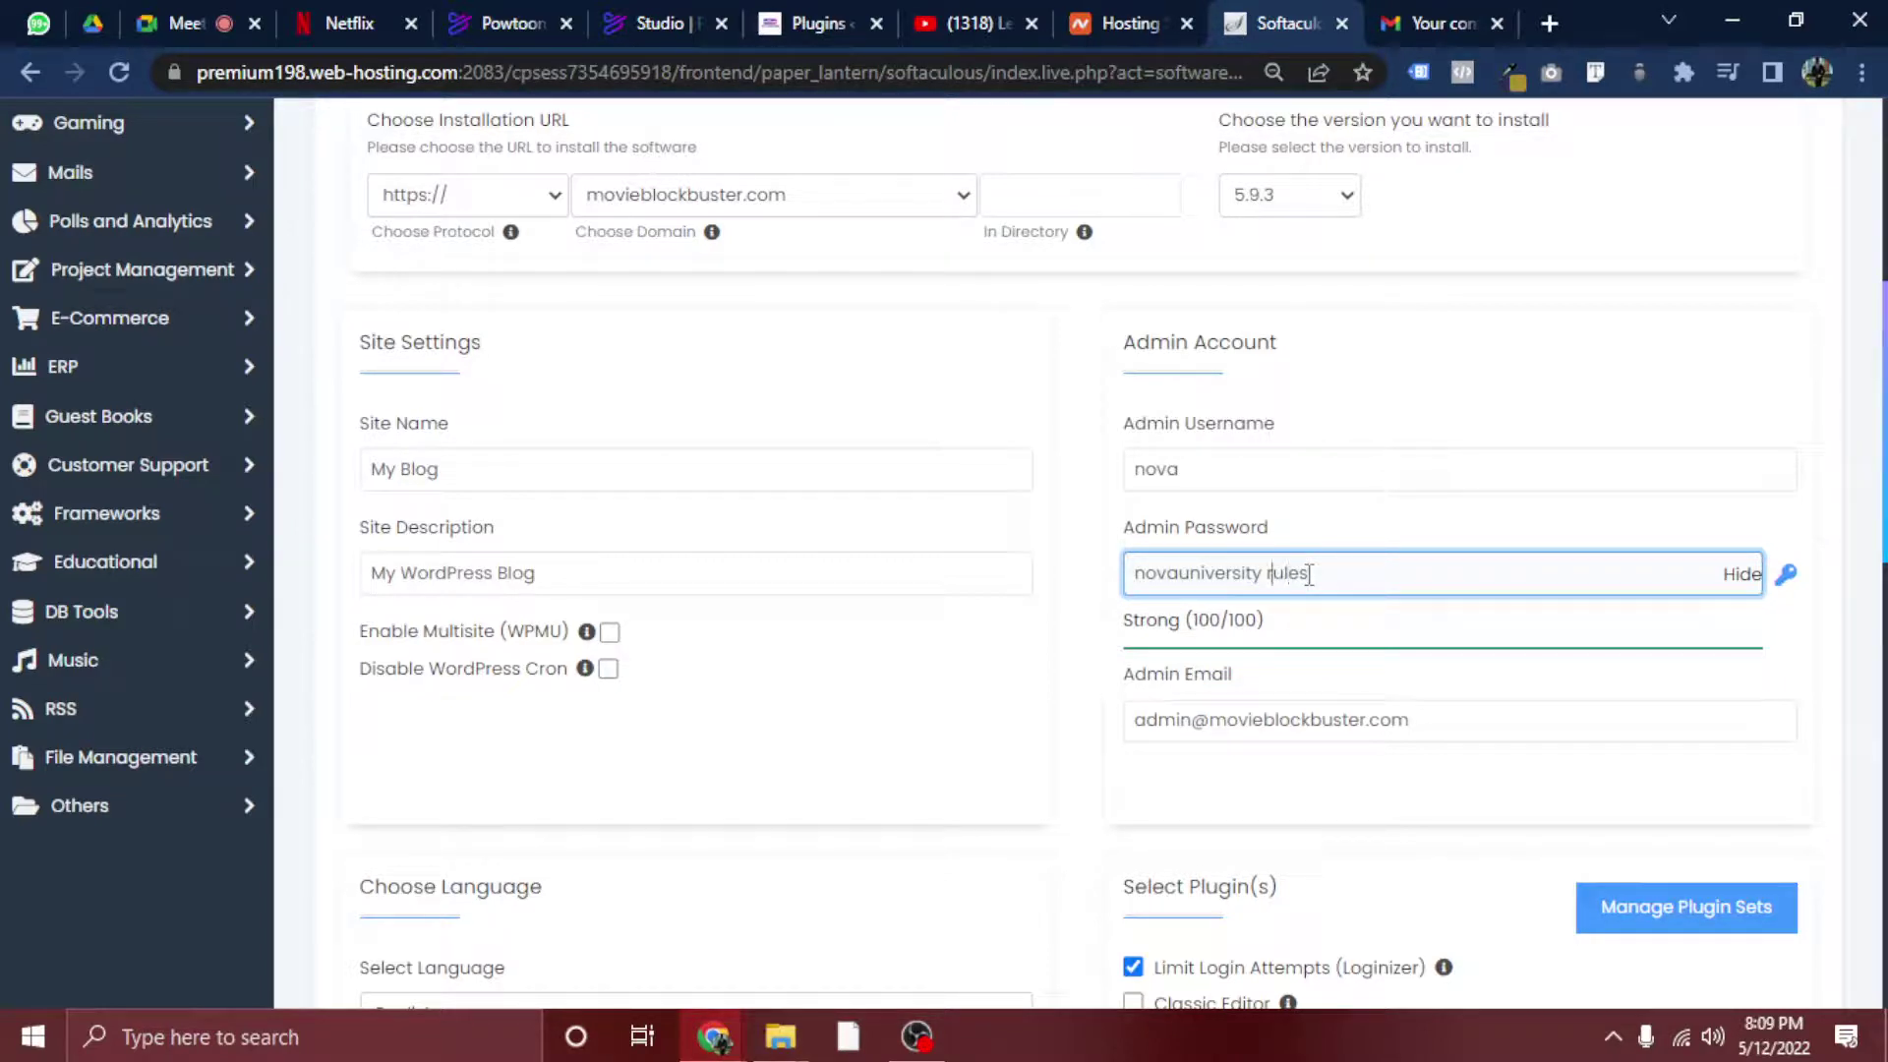
key(Left)
key(Left)
key(Left)
key(Left)
key(Left)
key(BackSpace)
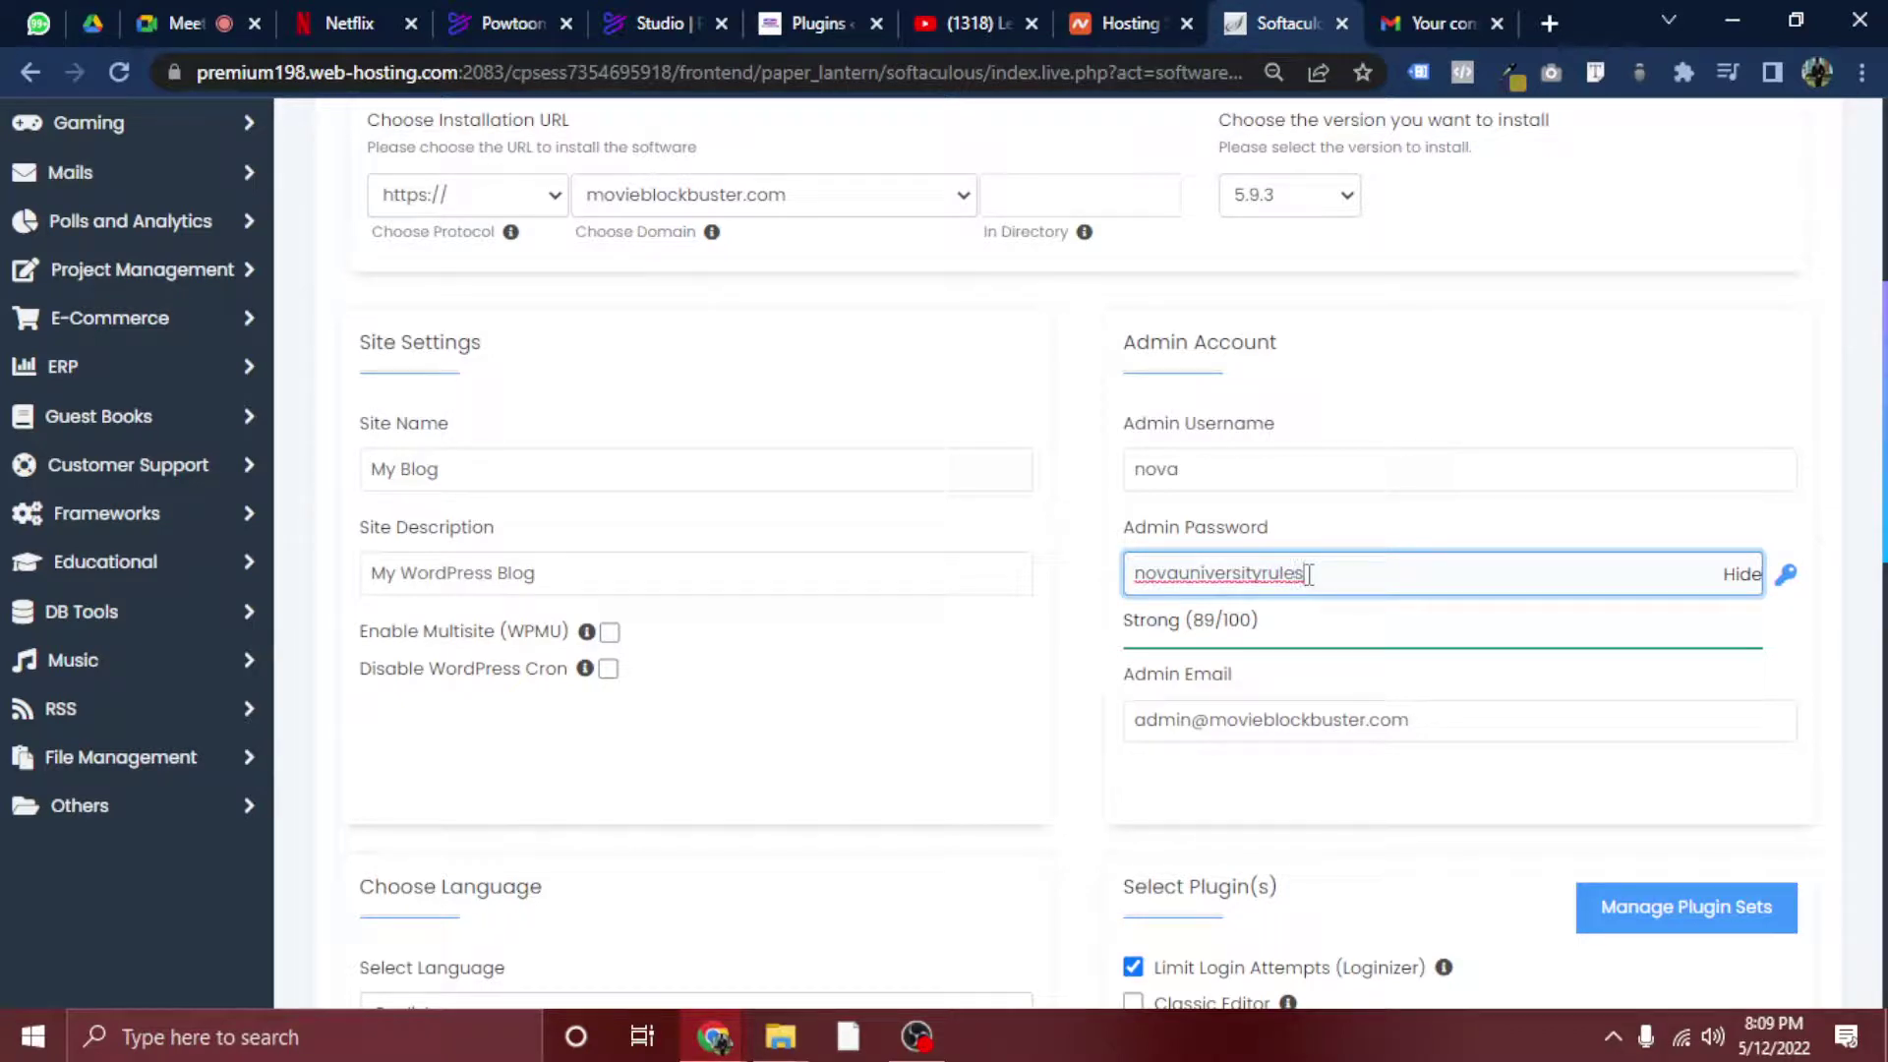
click(1309, 575)
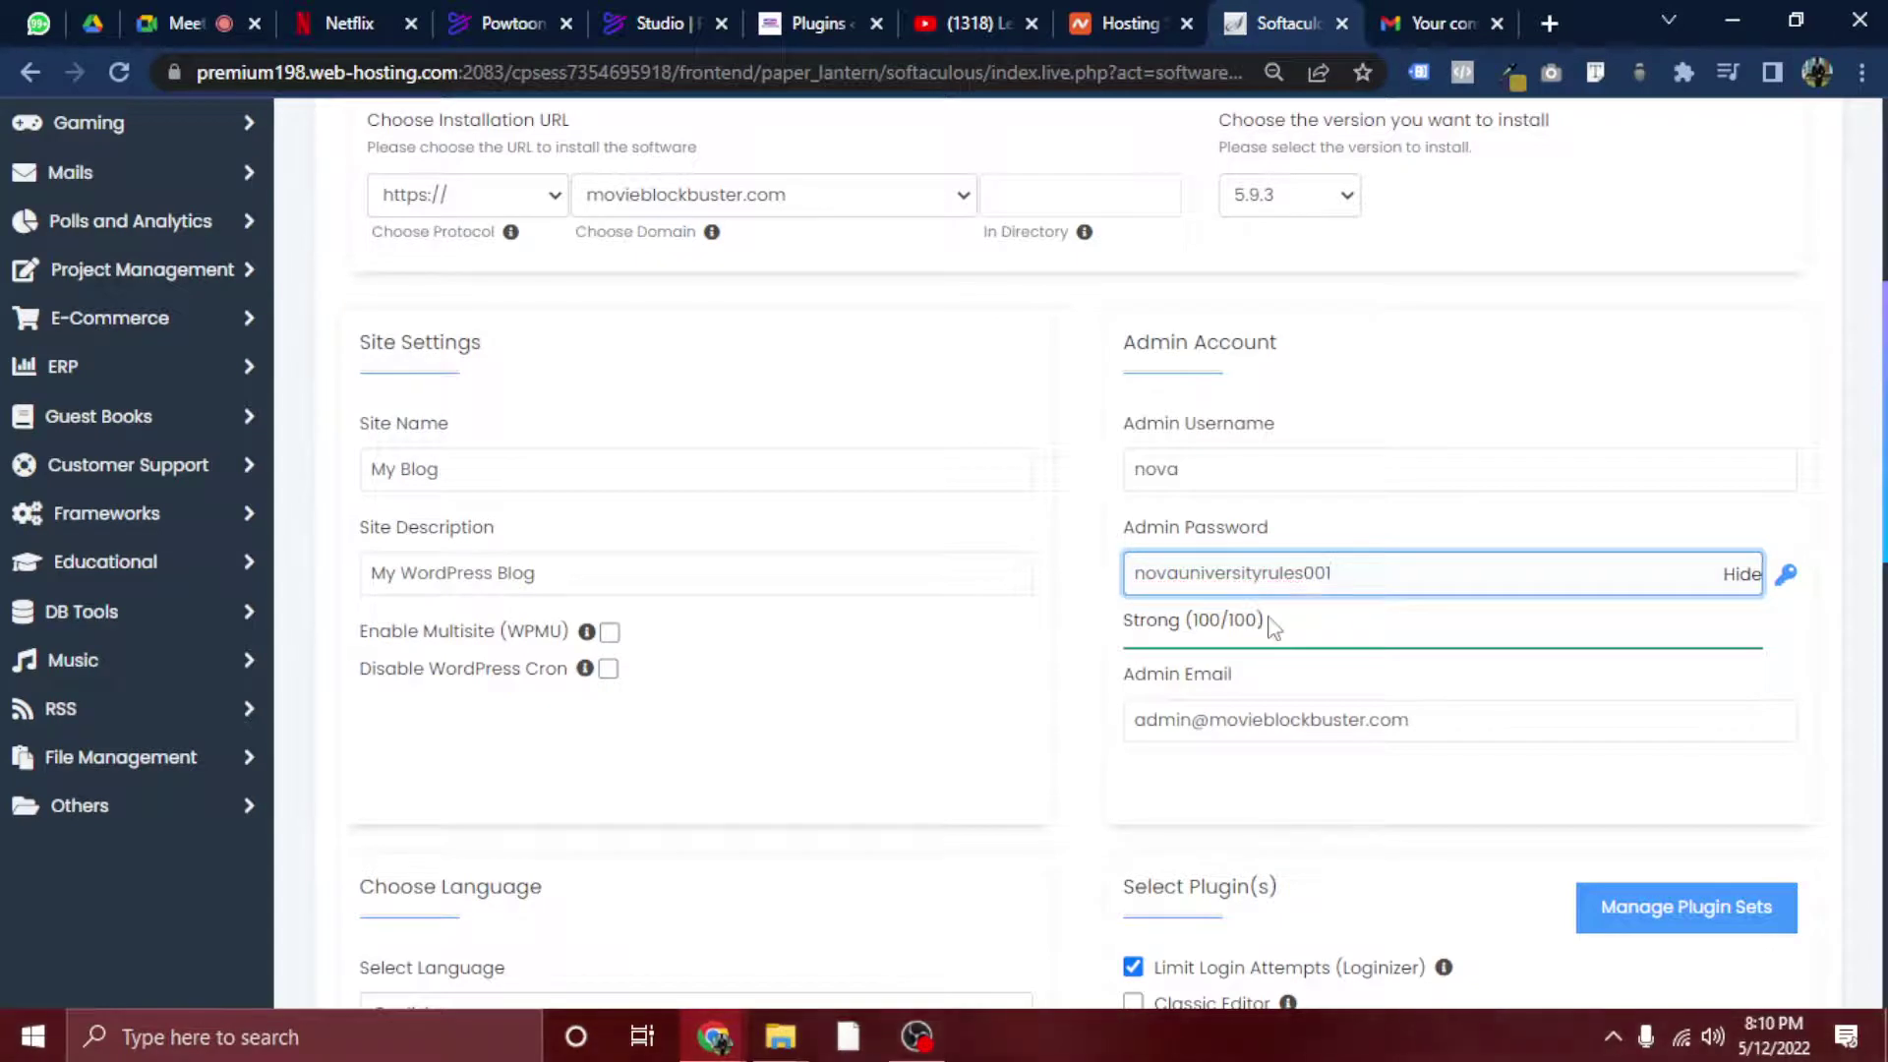
drag(1266, 620, 1188, 628)
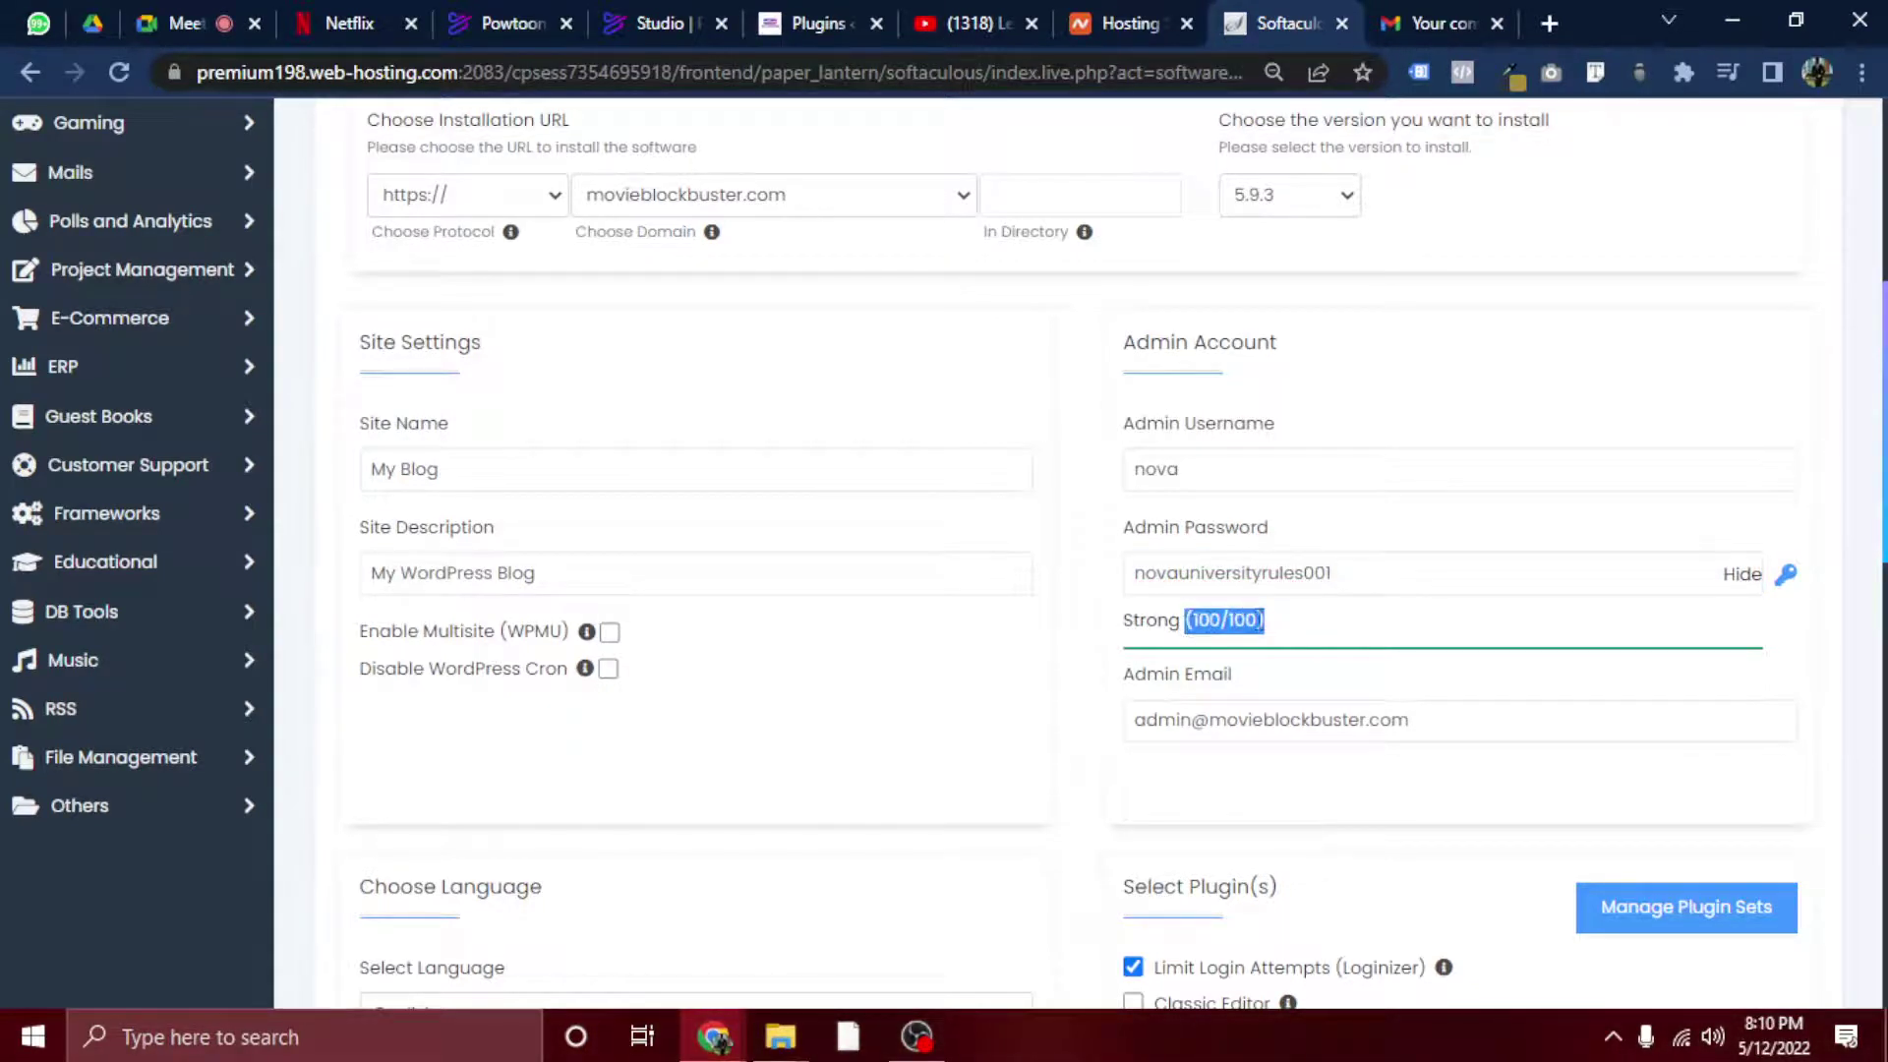
click(1379, 563)
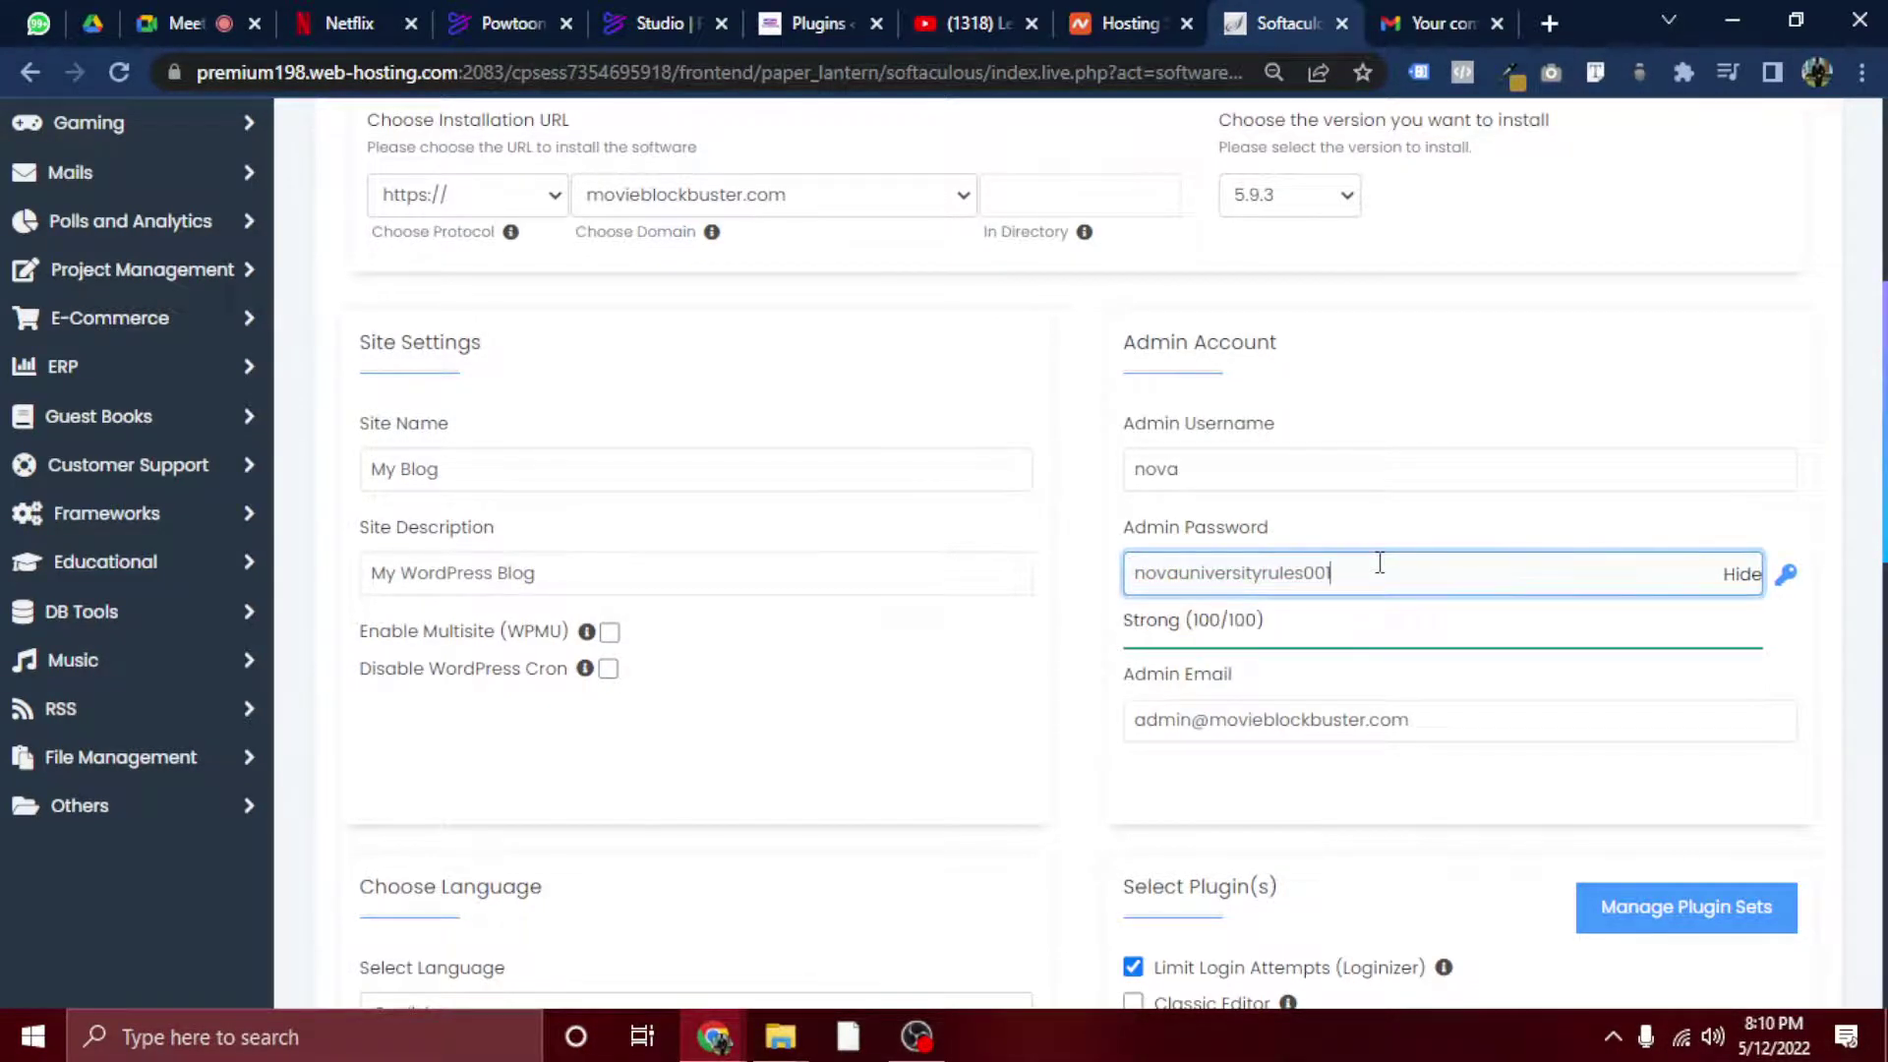
key(ctrl+a)
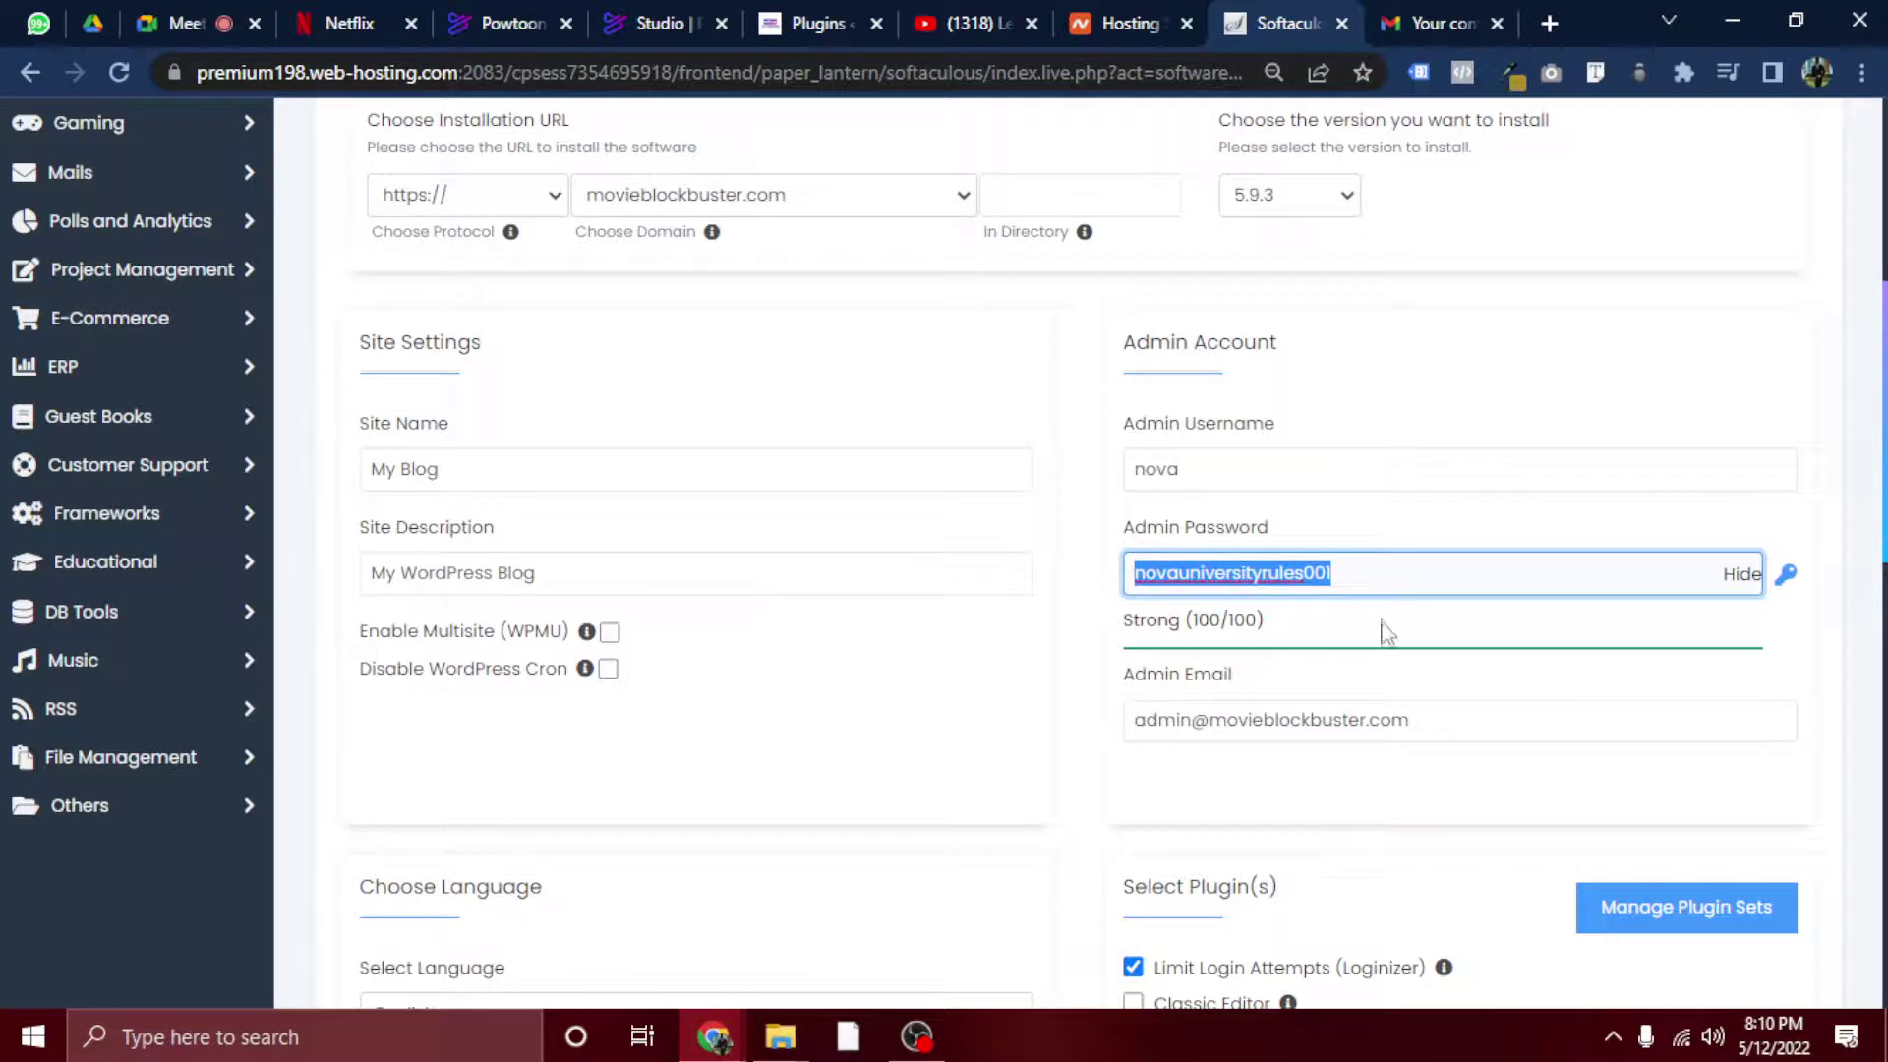
click(1387, 632)
- Fill Admin Email with the user's own saved e-mail address from autofill
click(1427, 718)
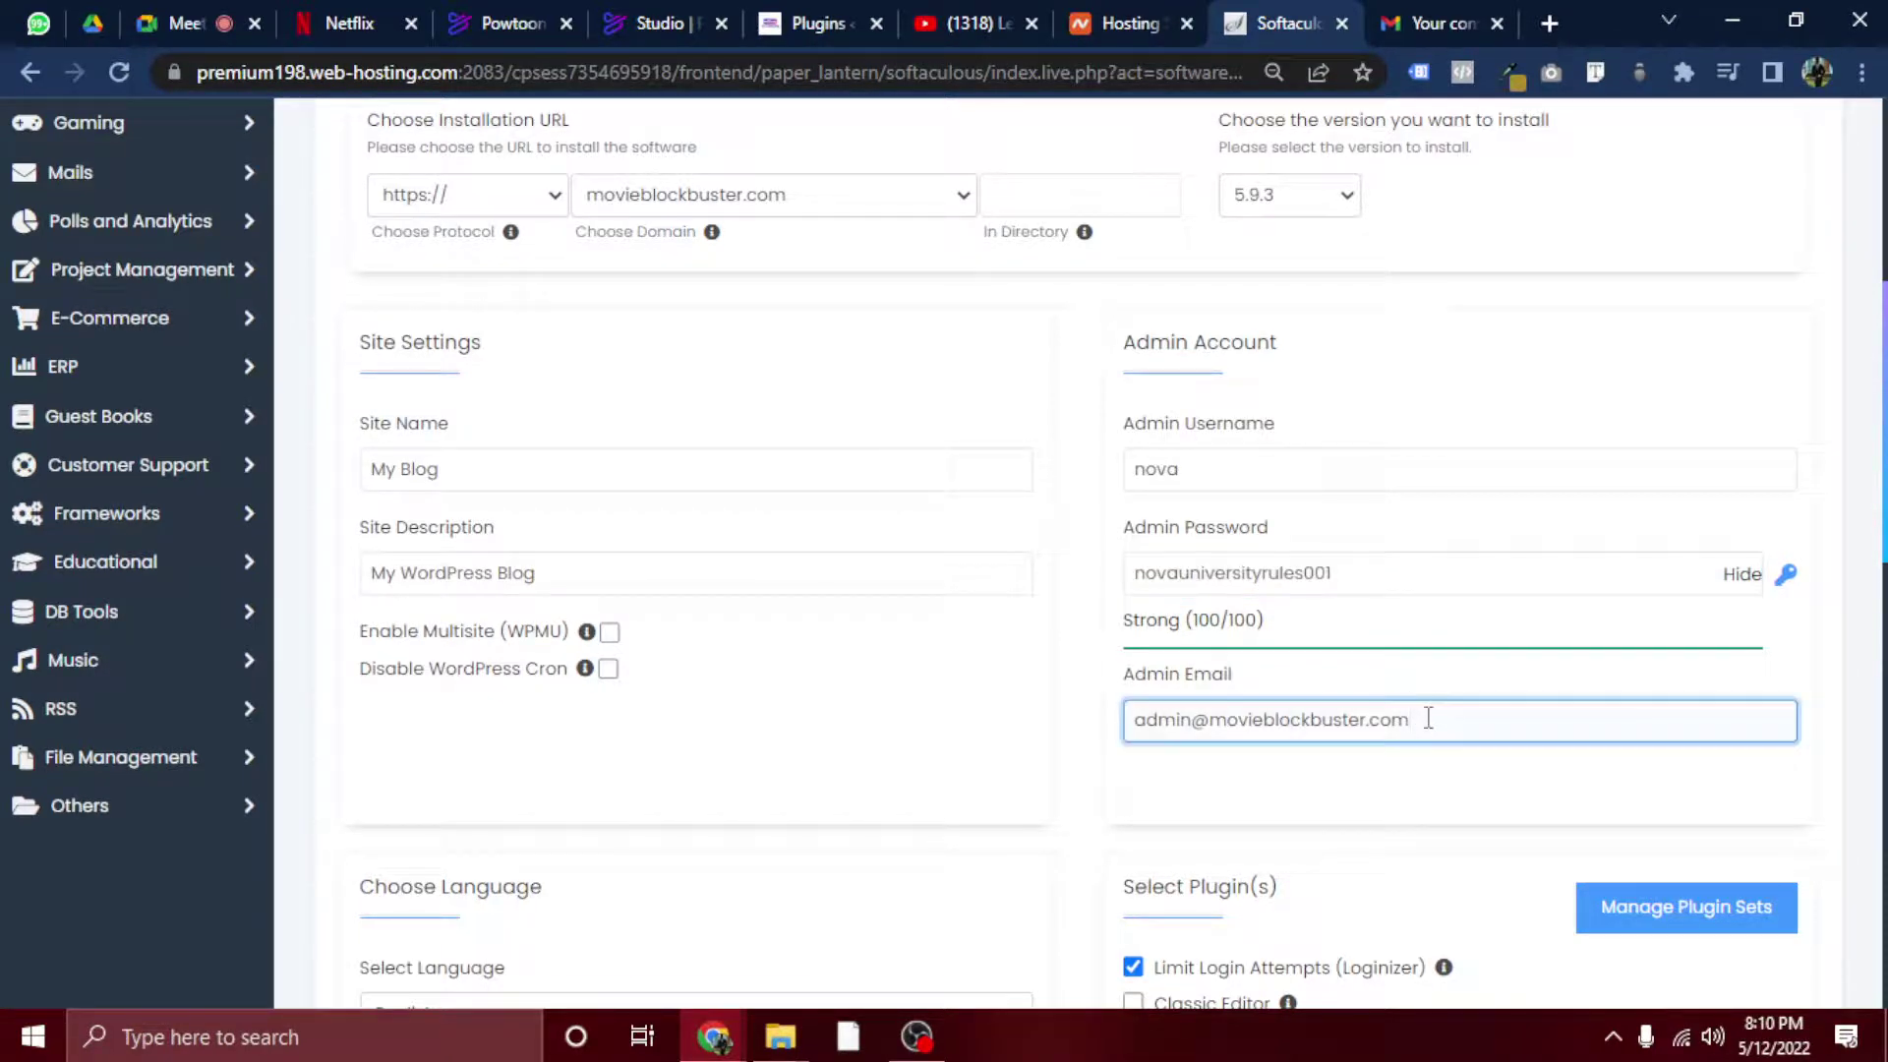
key(ctrl+a)
text(olu)
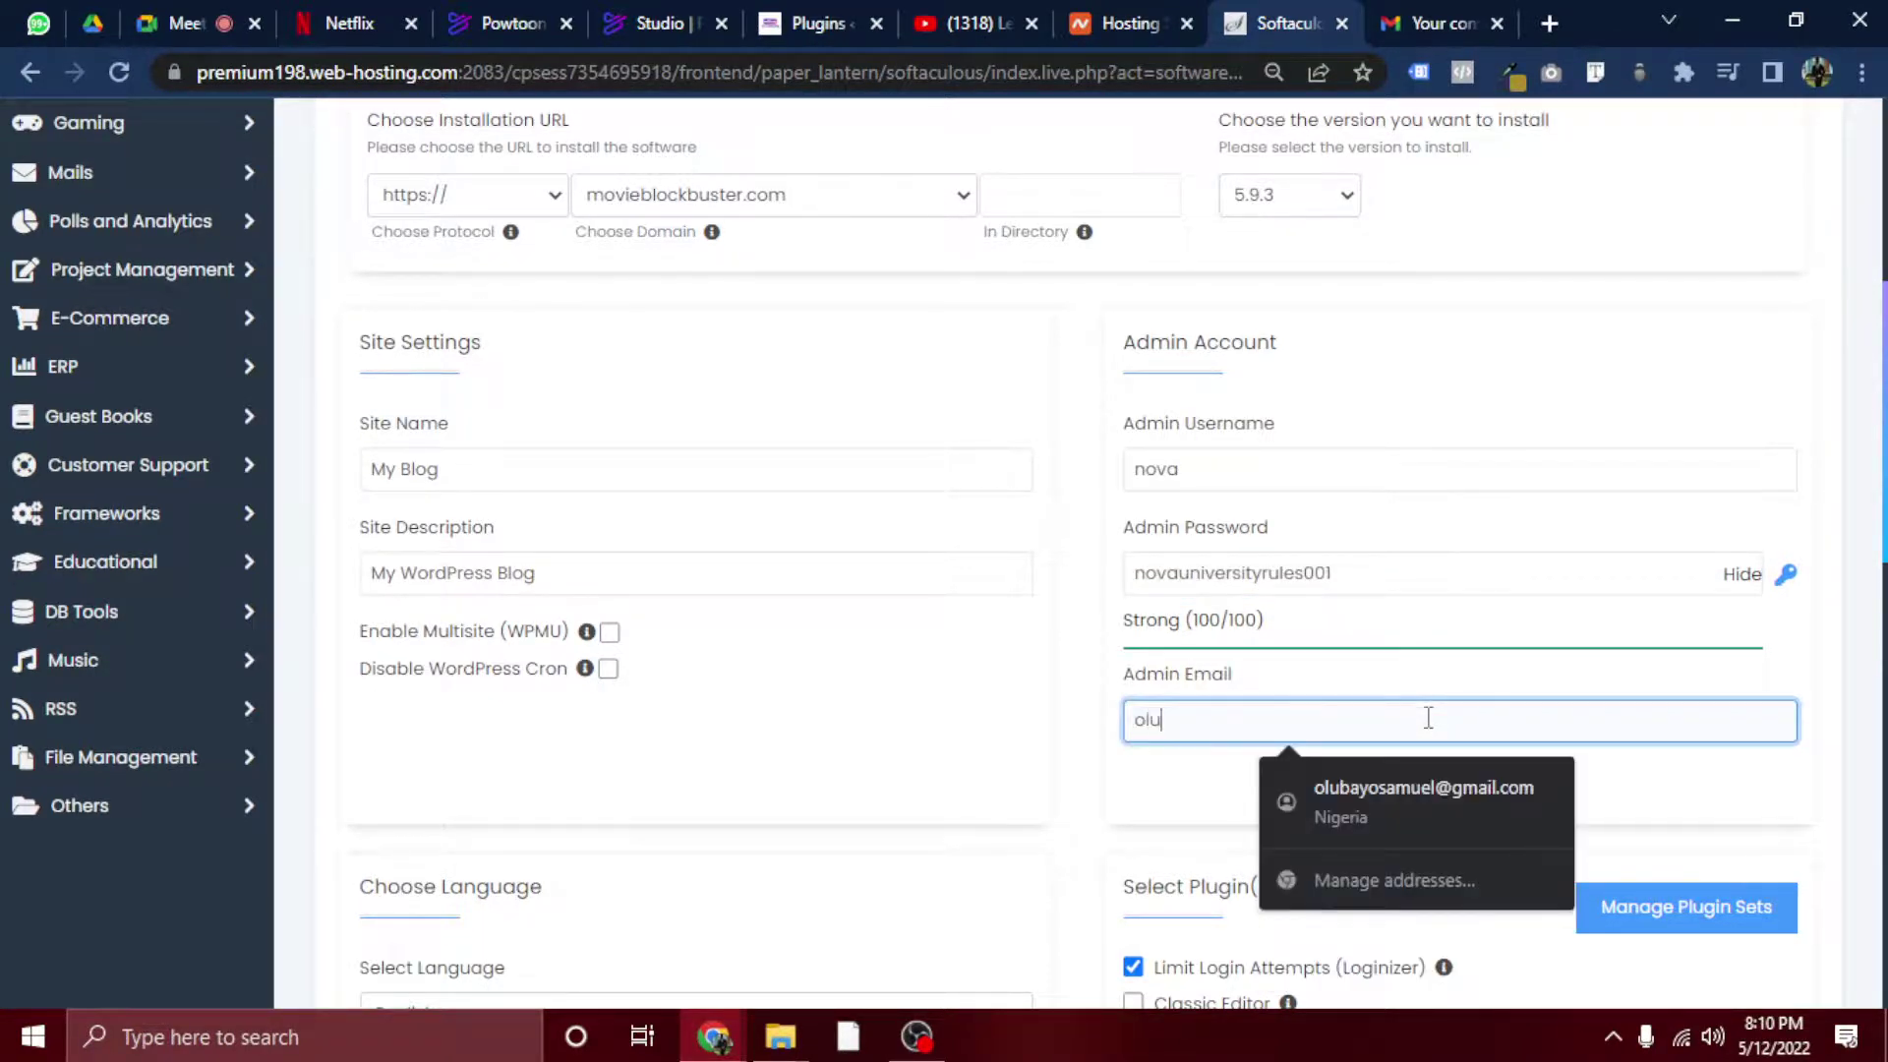
click(1431, 795)
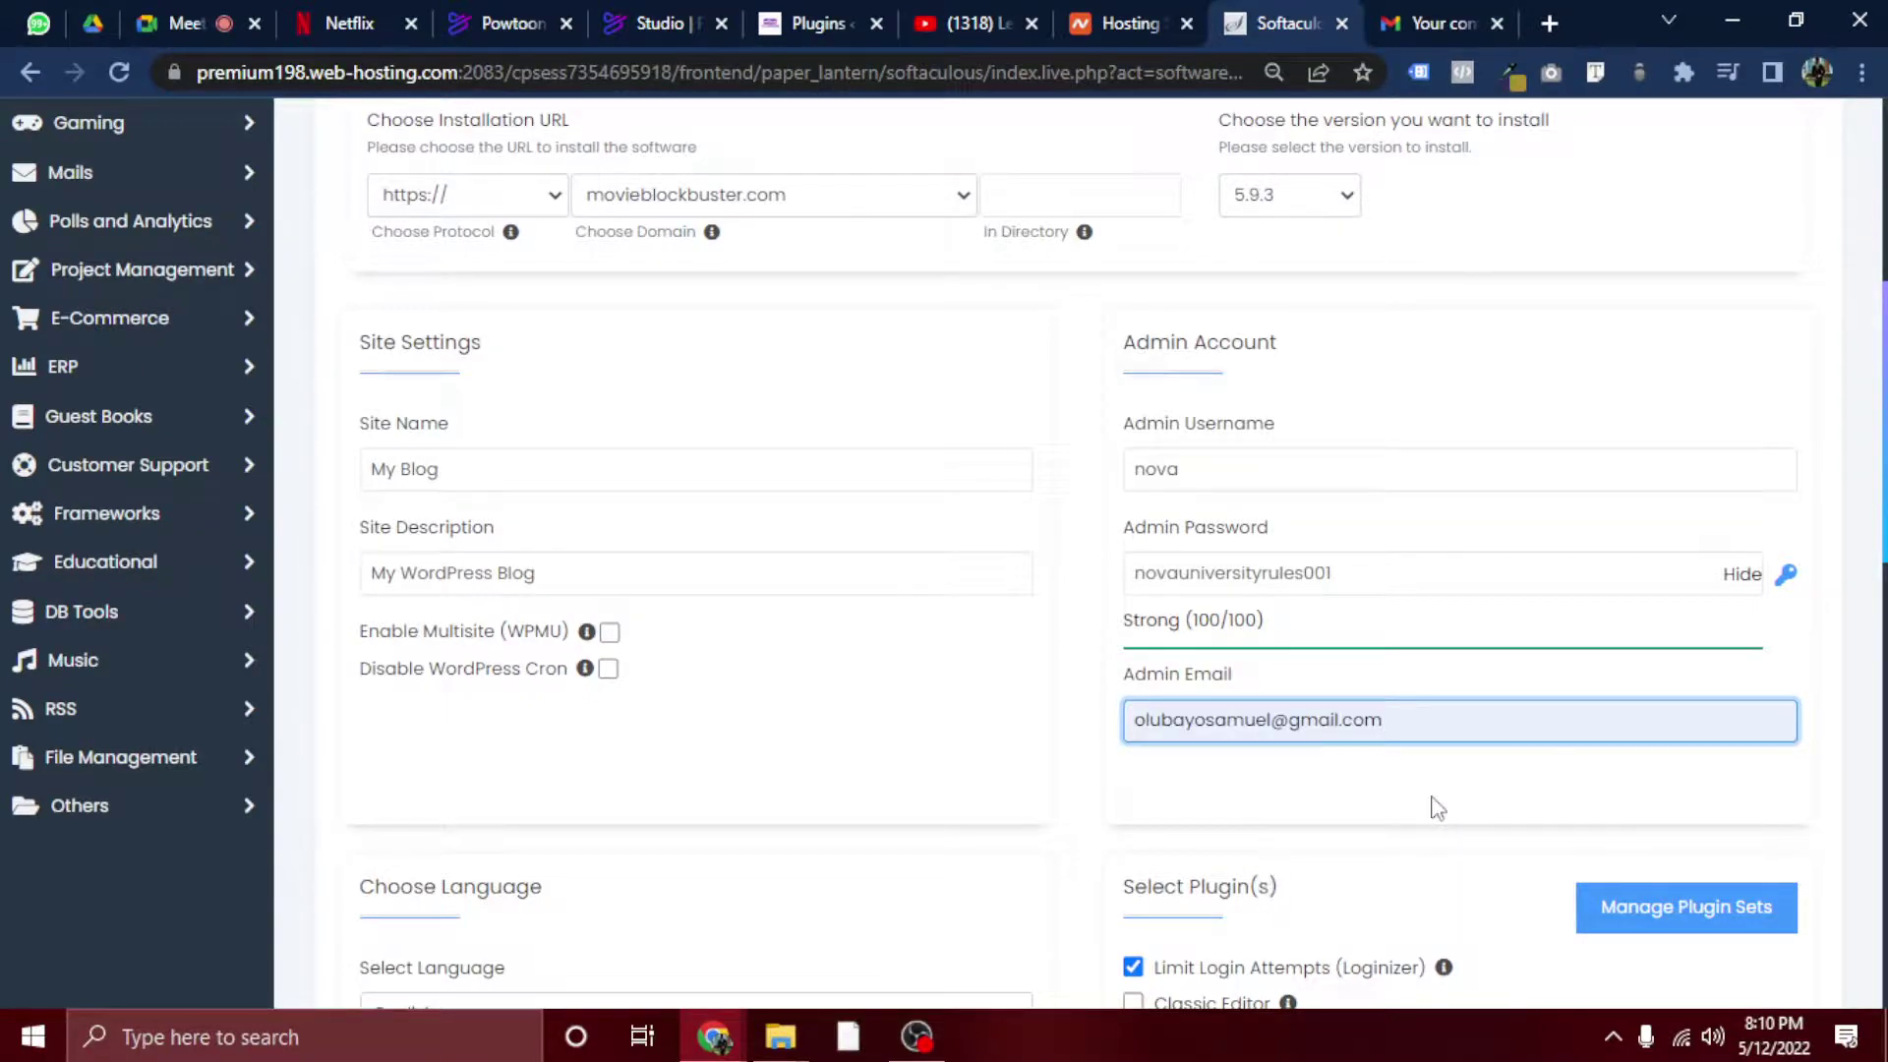
scroll(1436, 806, down, 7)
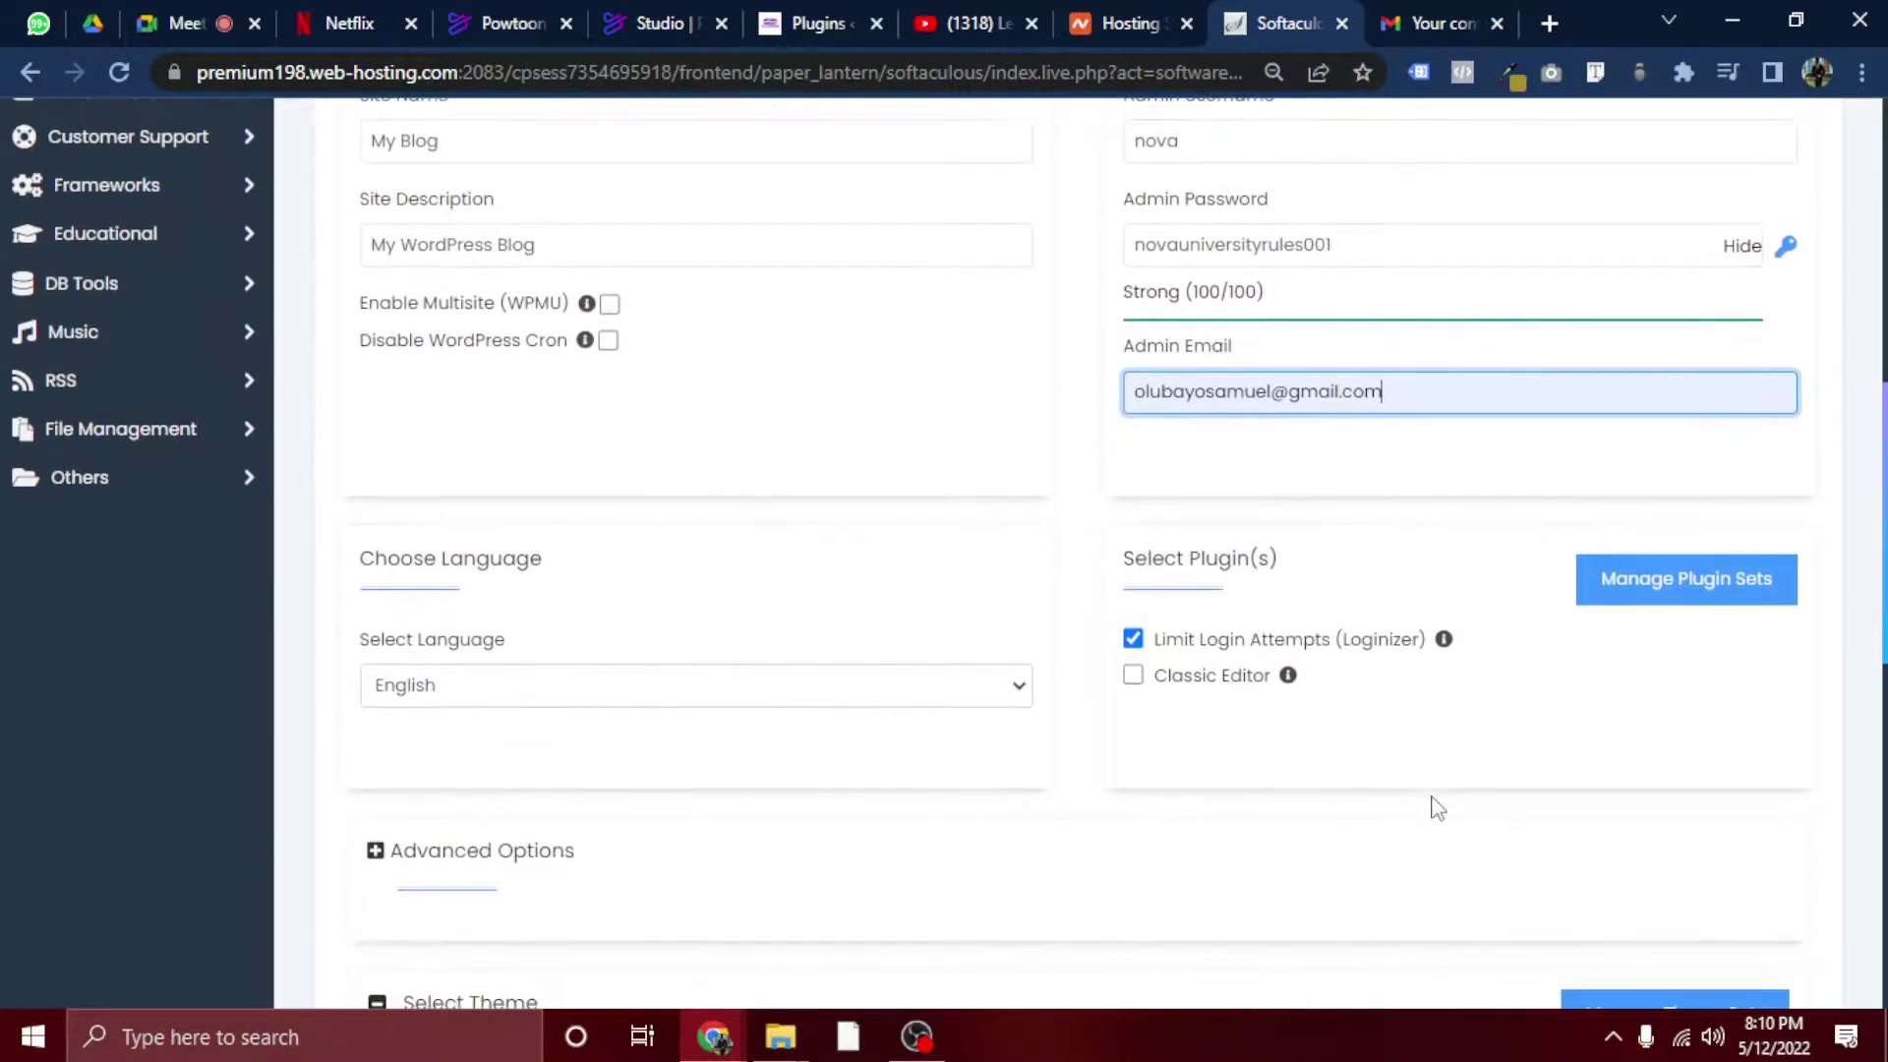
scroll(1436, 807, down, 8)
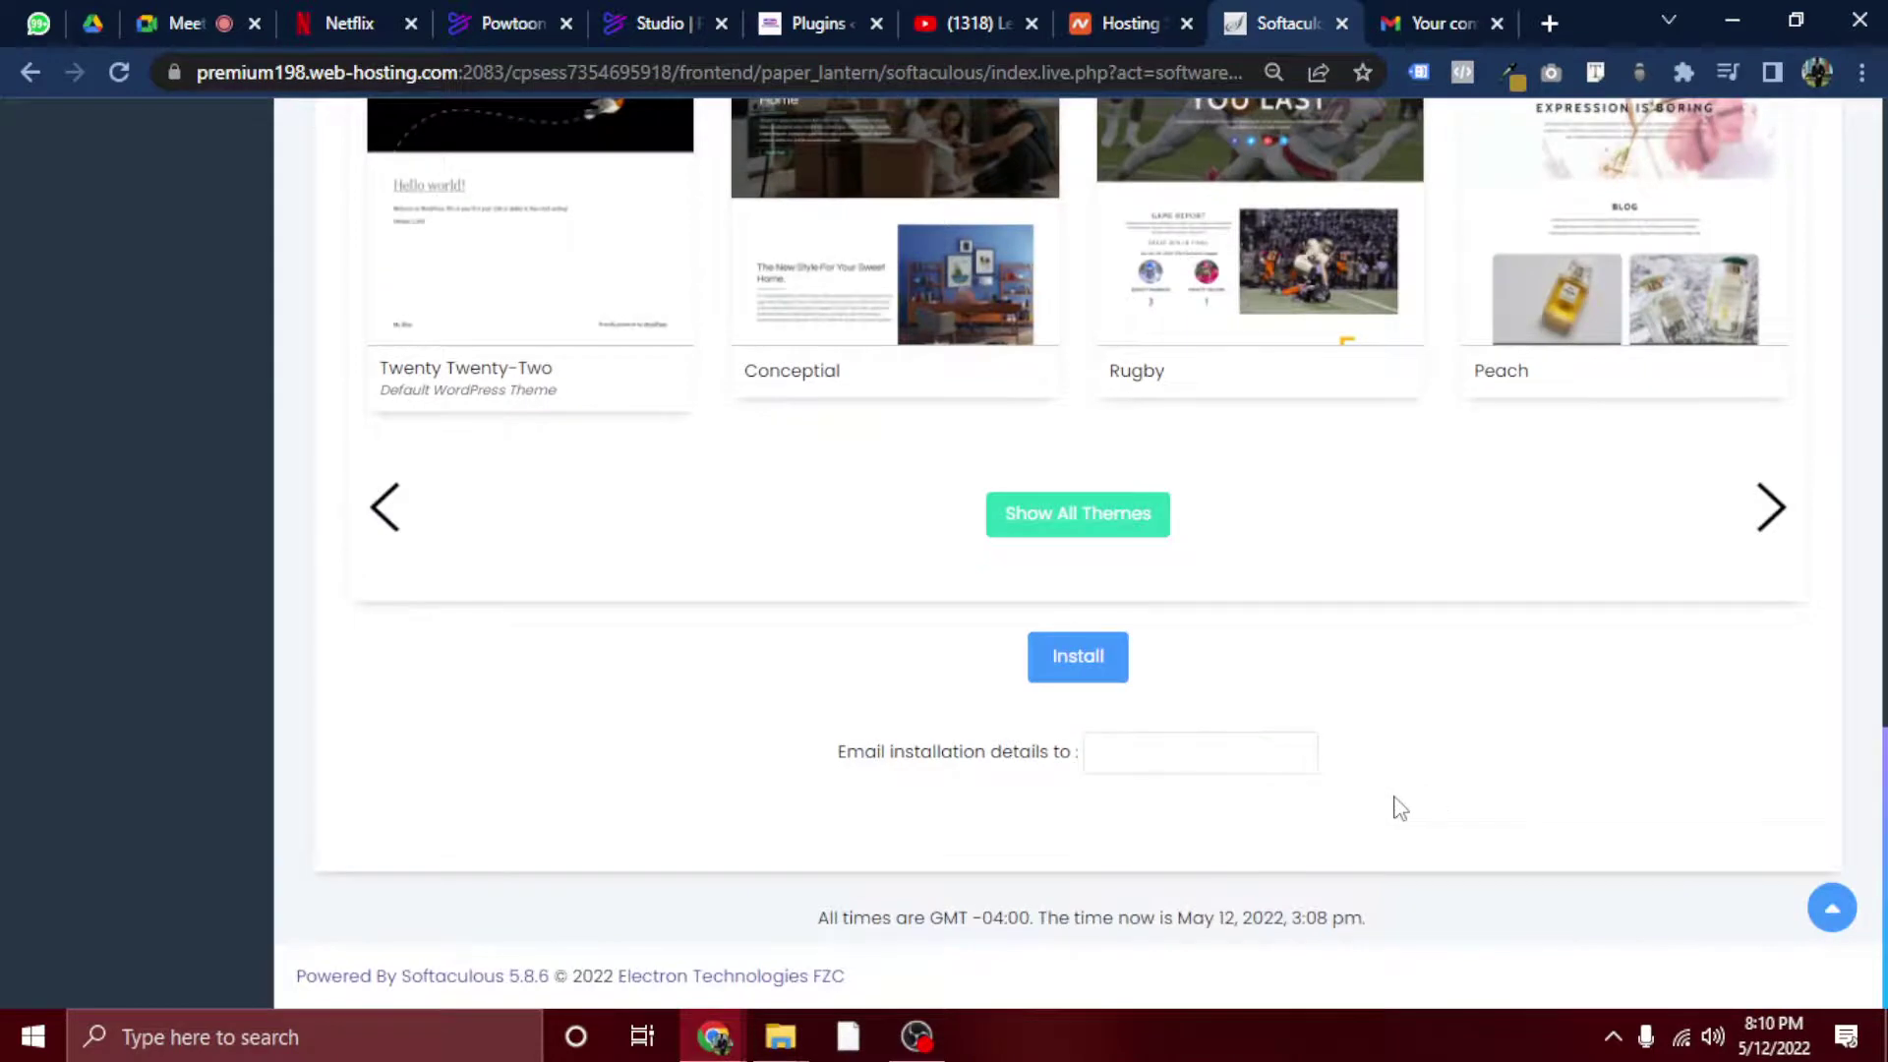
click(1089, 664)
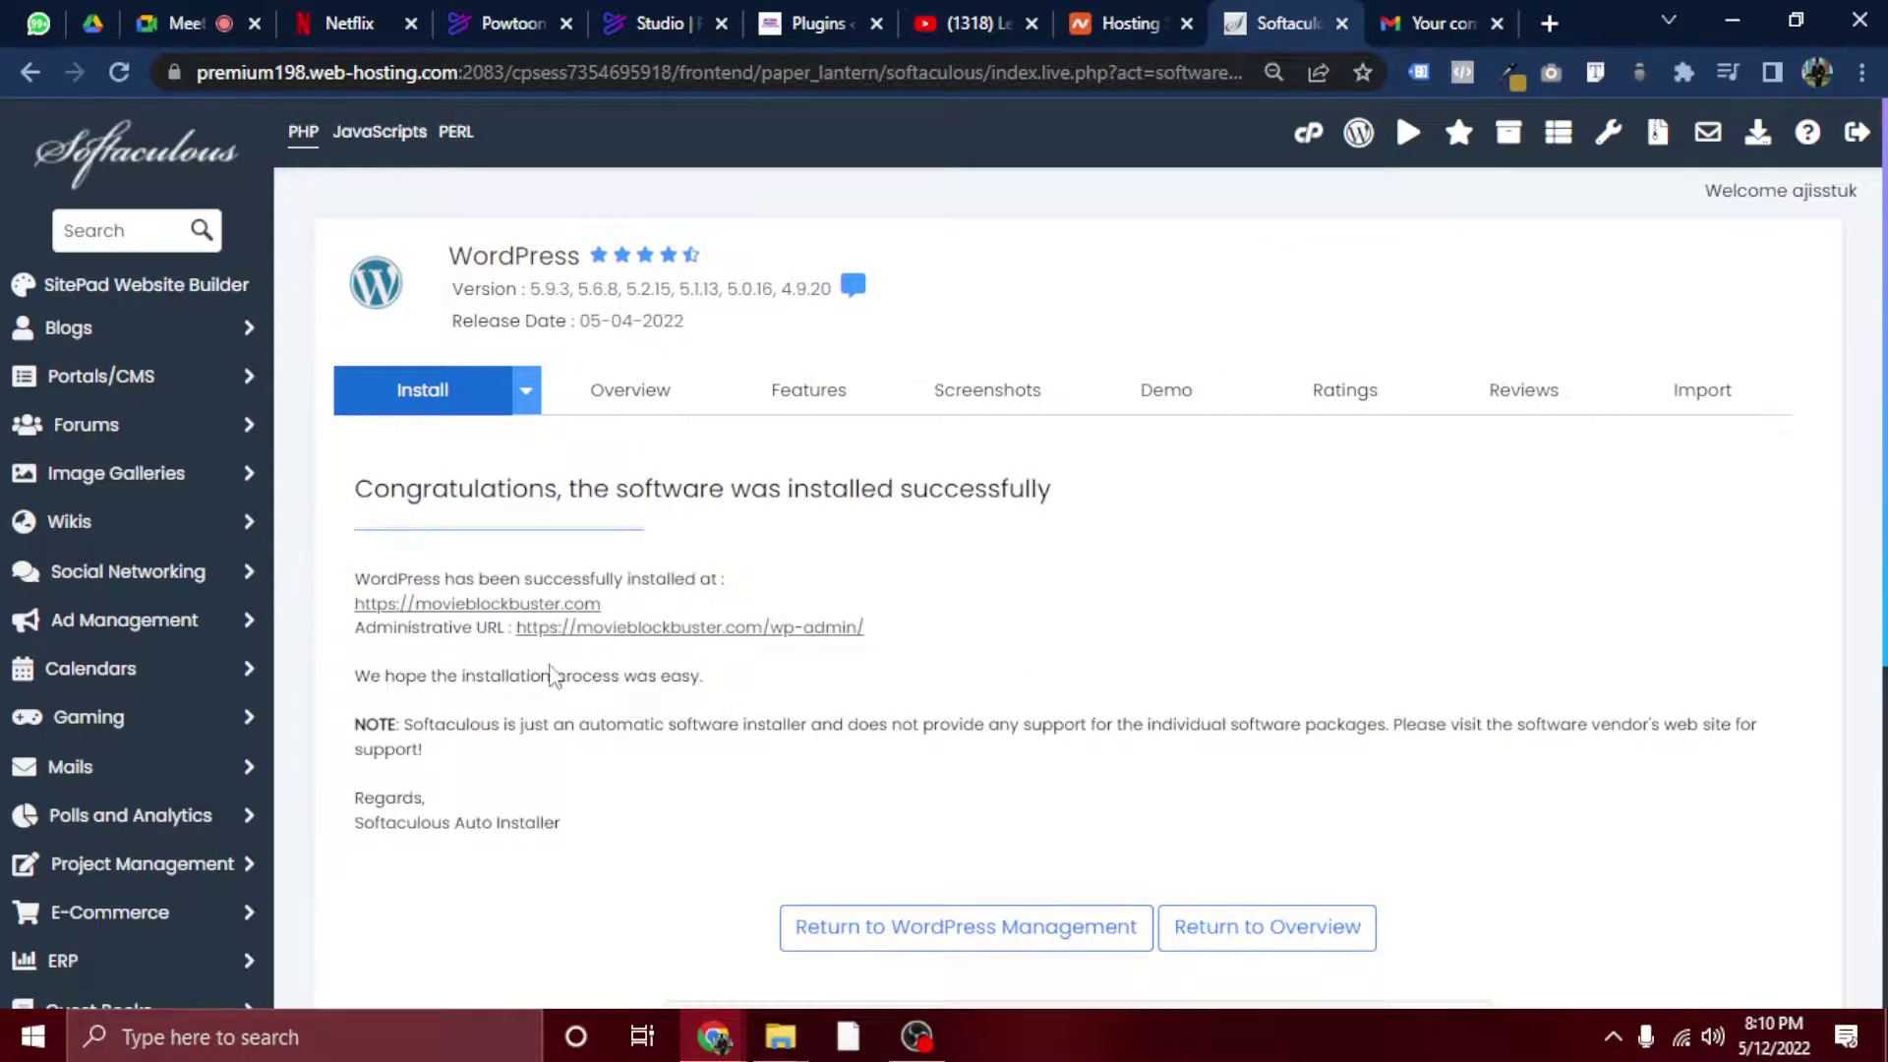
drag(594, 609, 354, 607)
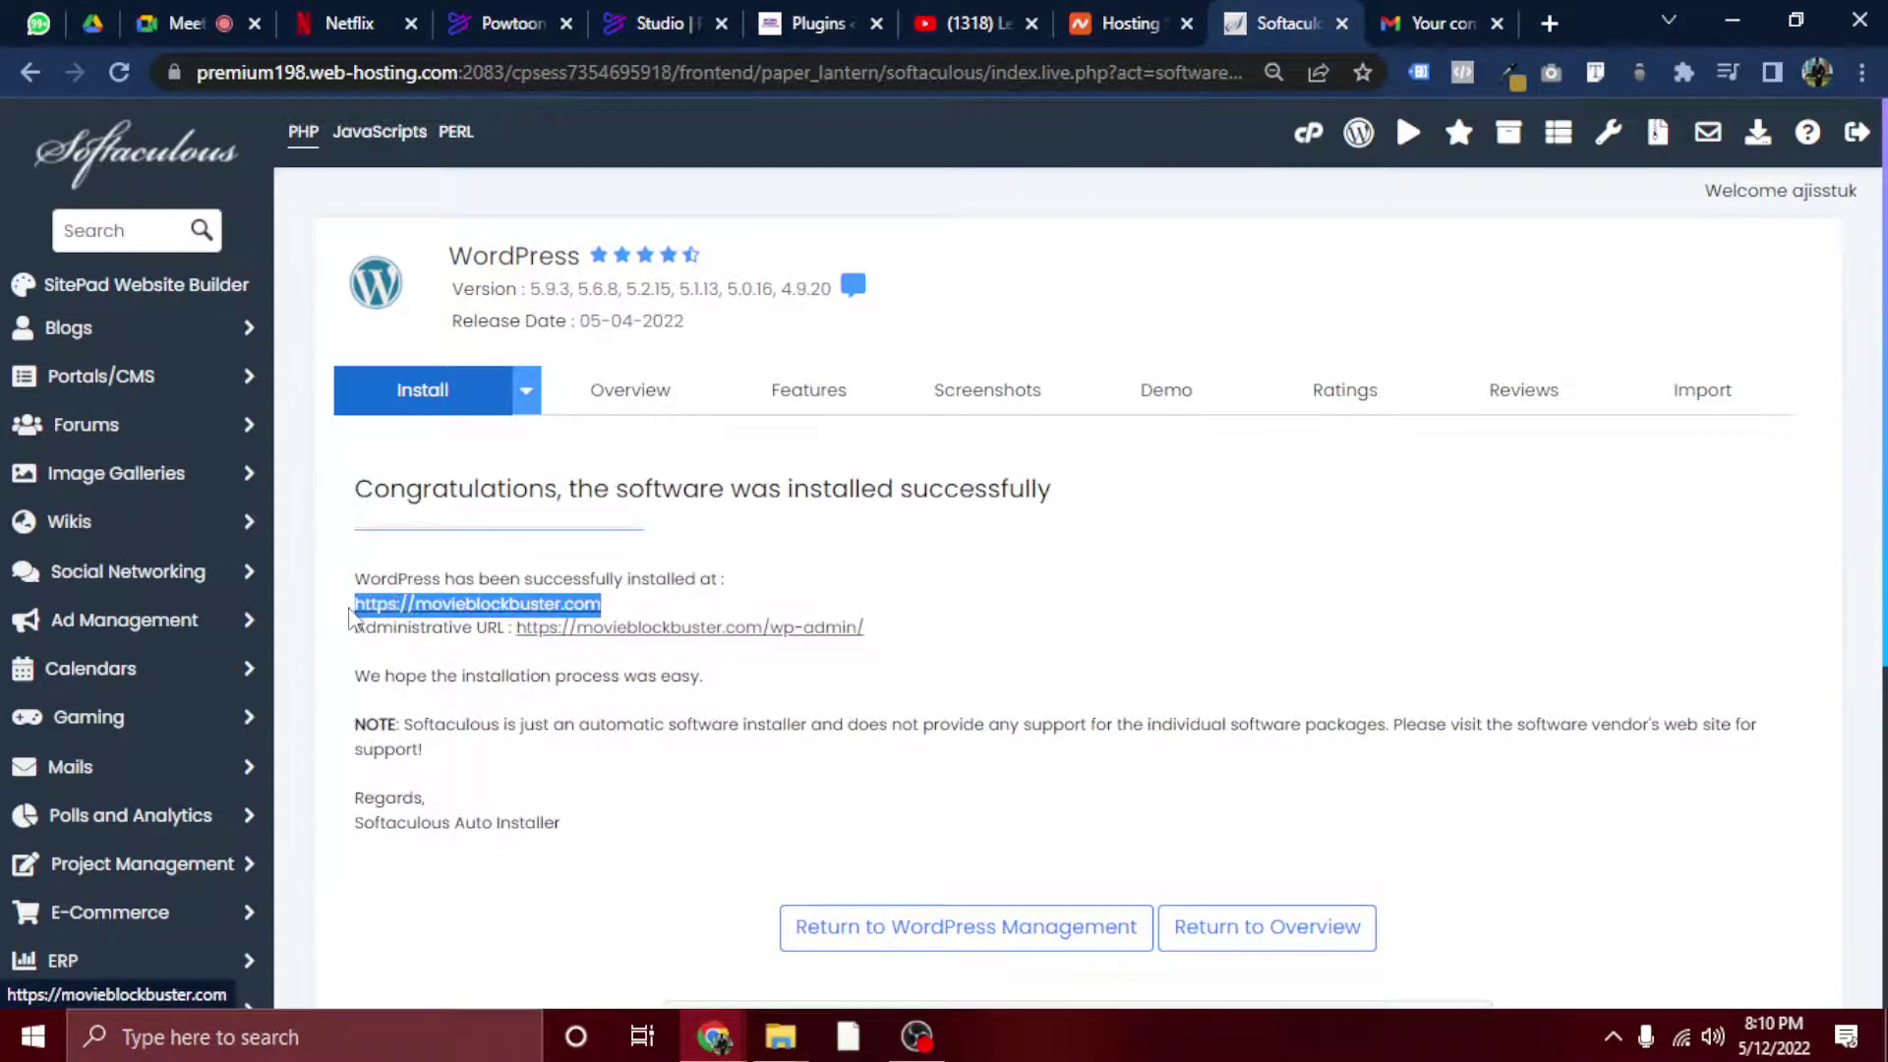
click(669, 612)
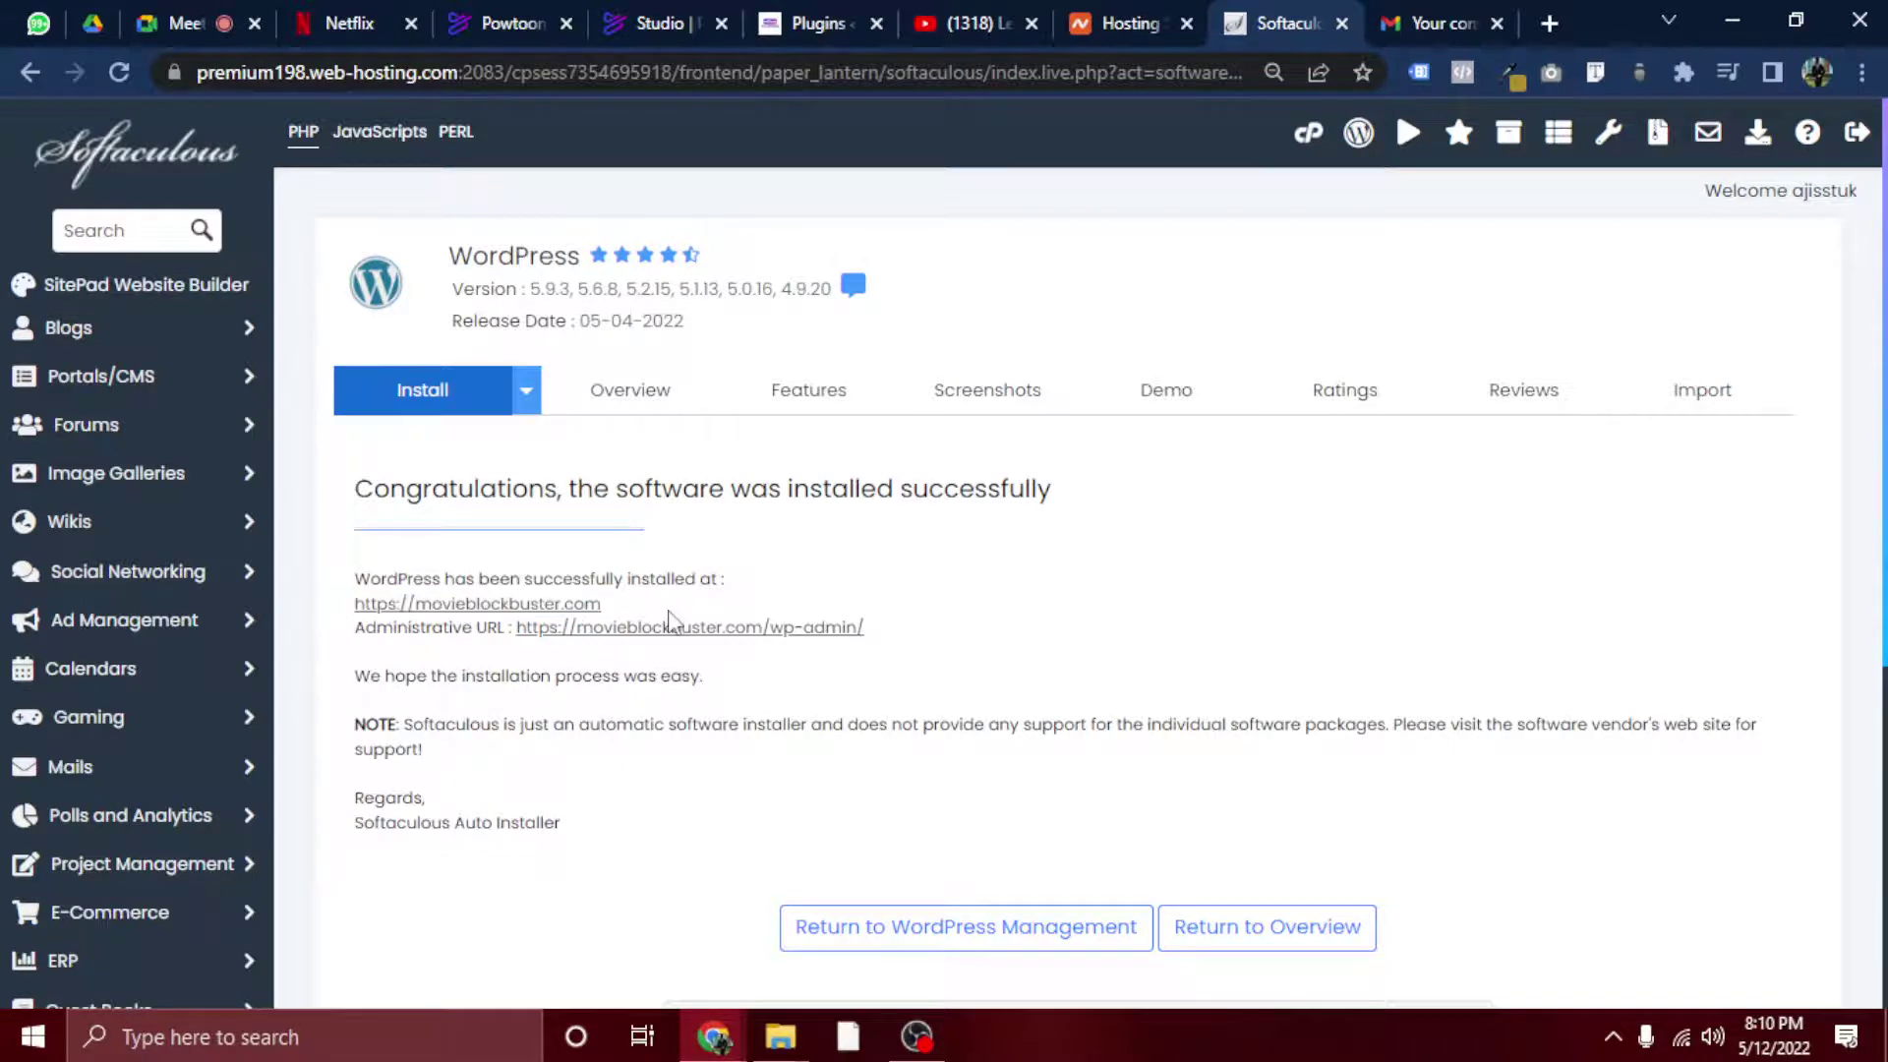
click(552, 607)
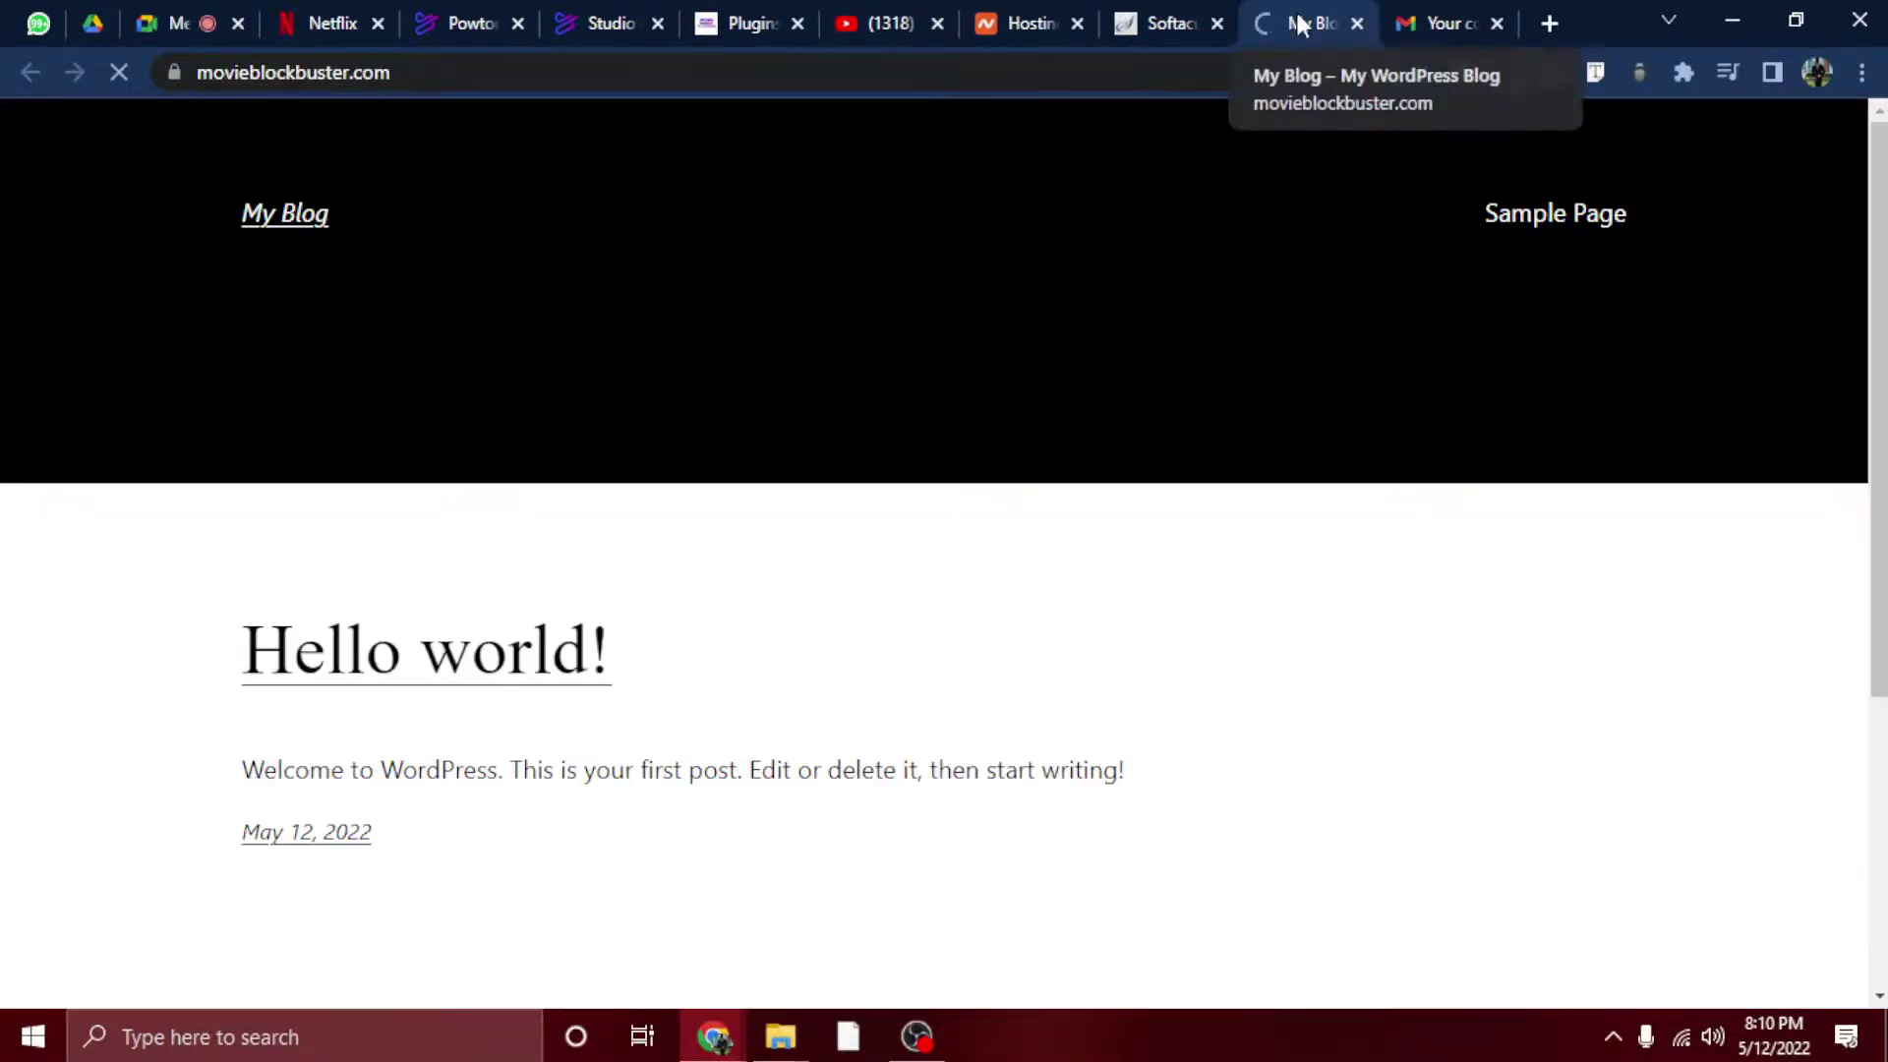
- Scroll through the new My Blog's Hello world! post, glance at Softaculous, and return
scroll(981, 311, down, 5)
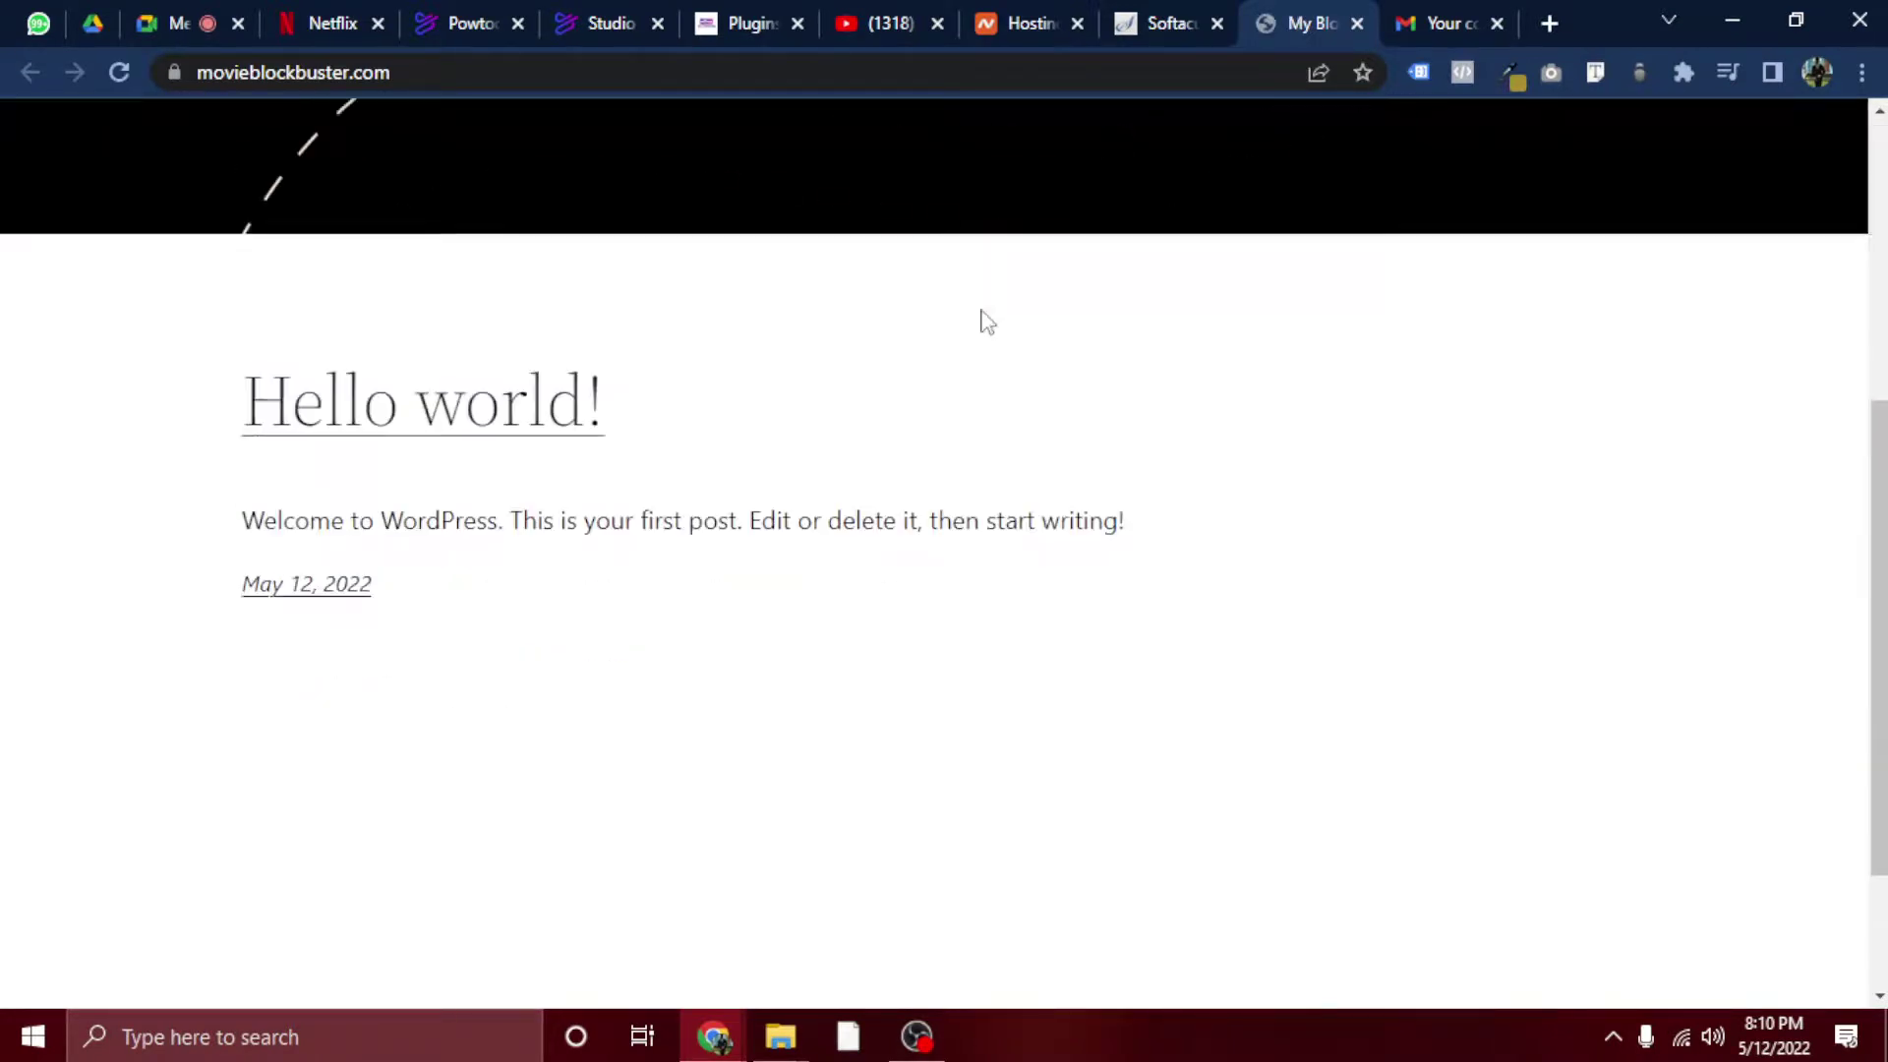
scroll(981, 312, up, 6)
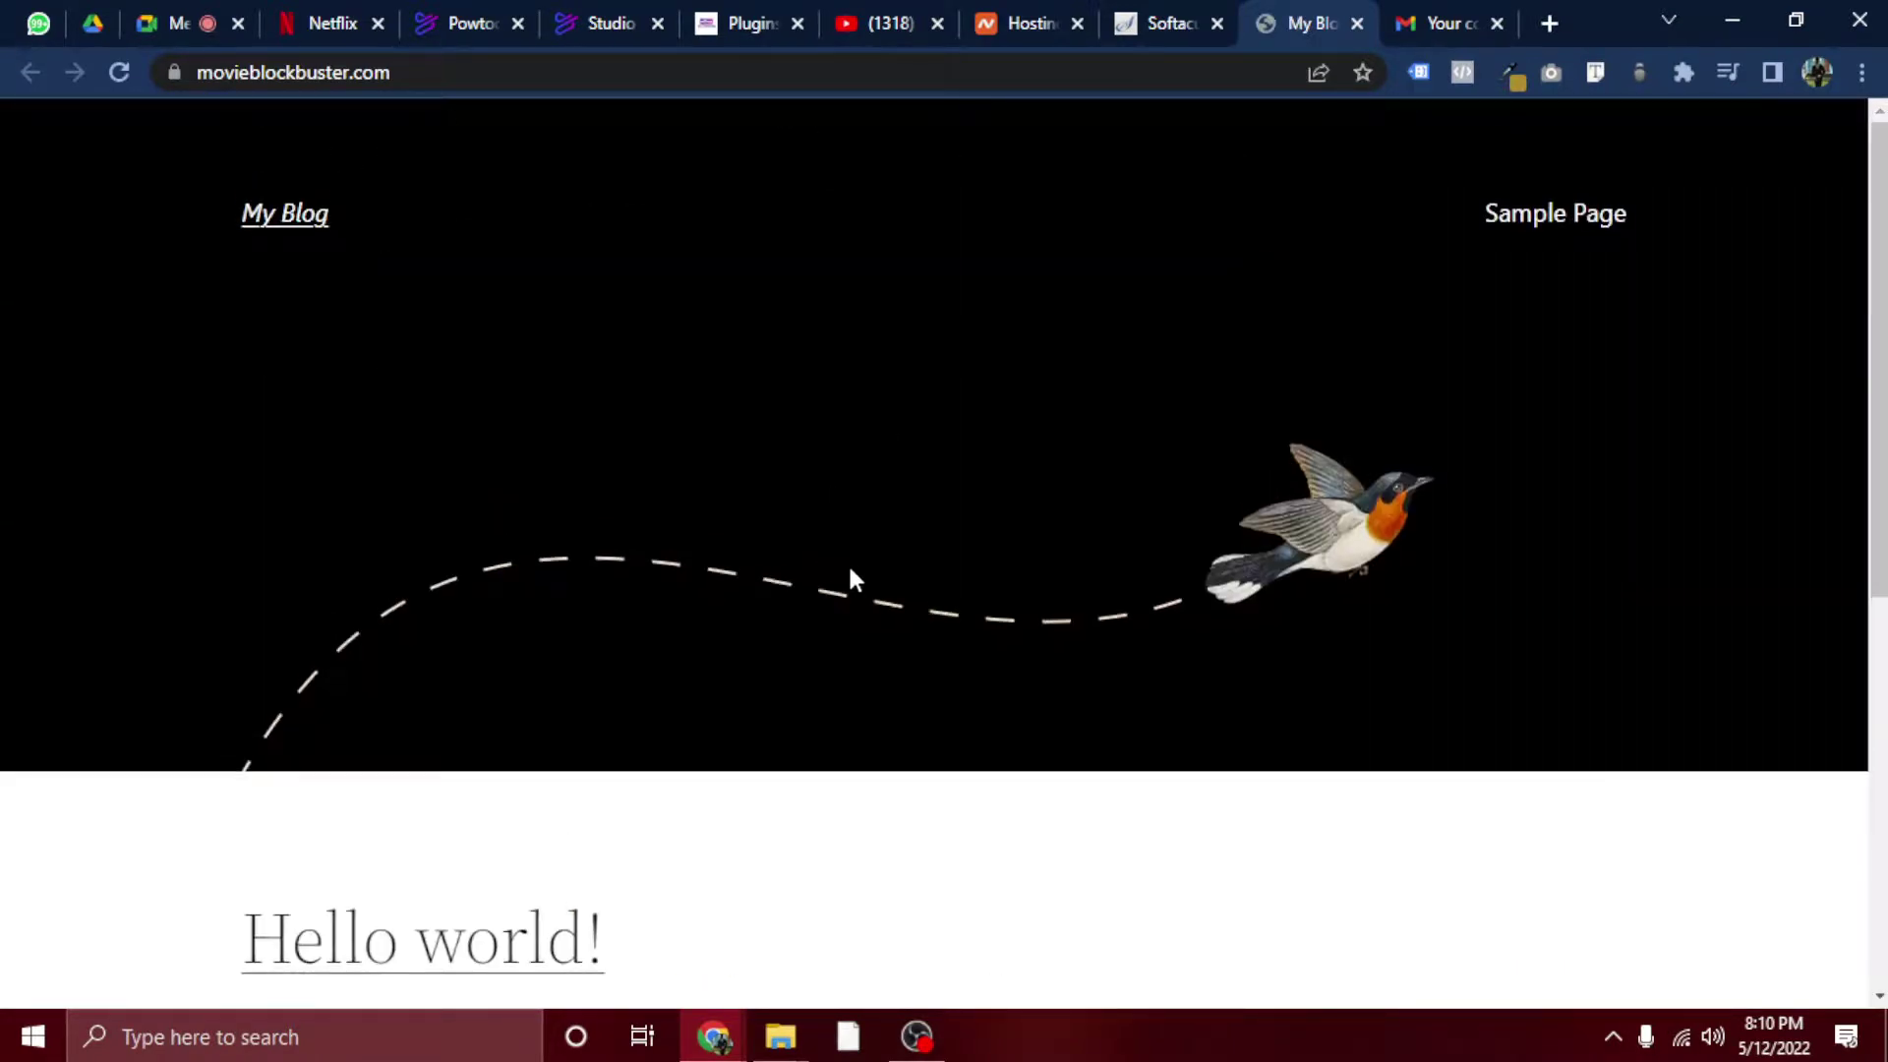
scroll(911, 607, down, 5)
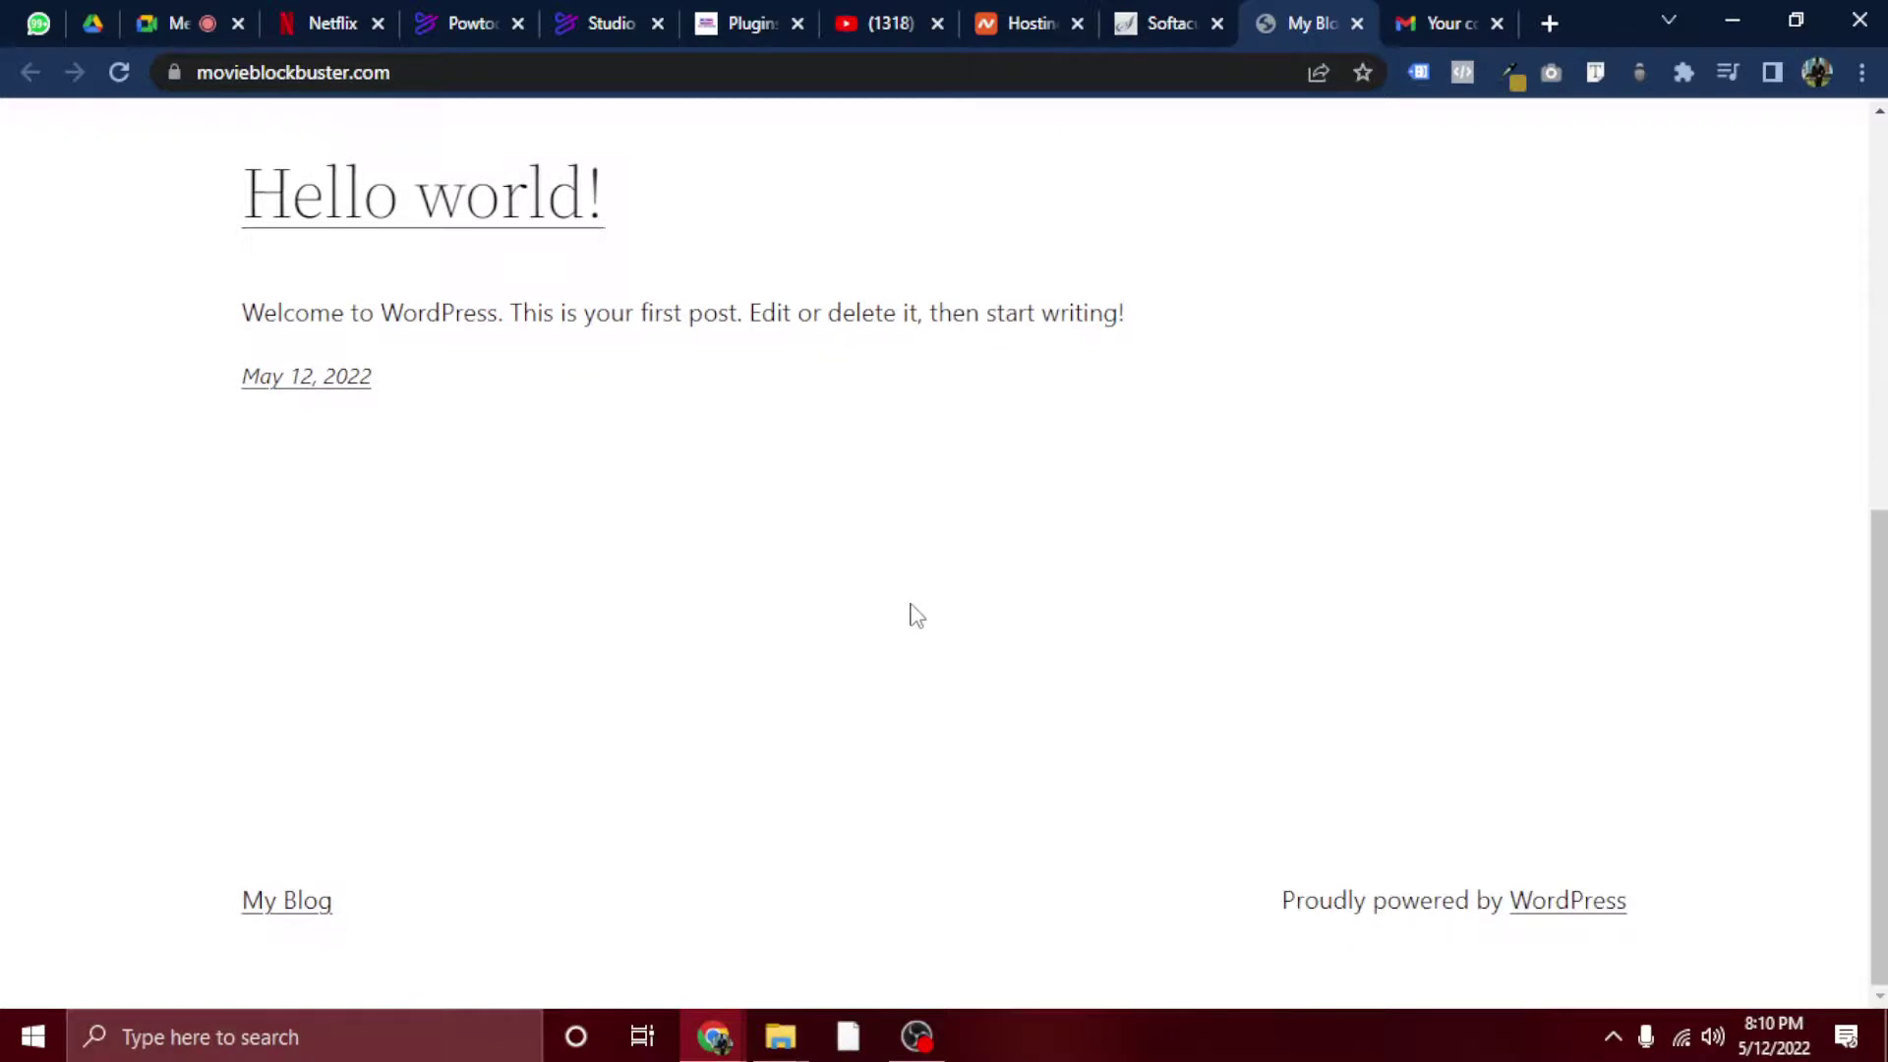
scroll(910, 608, up, 5)
scroll(910, 618, down, 5)
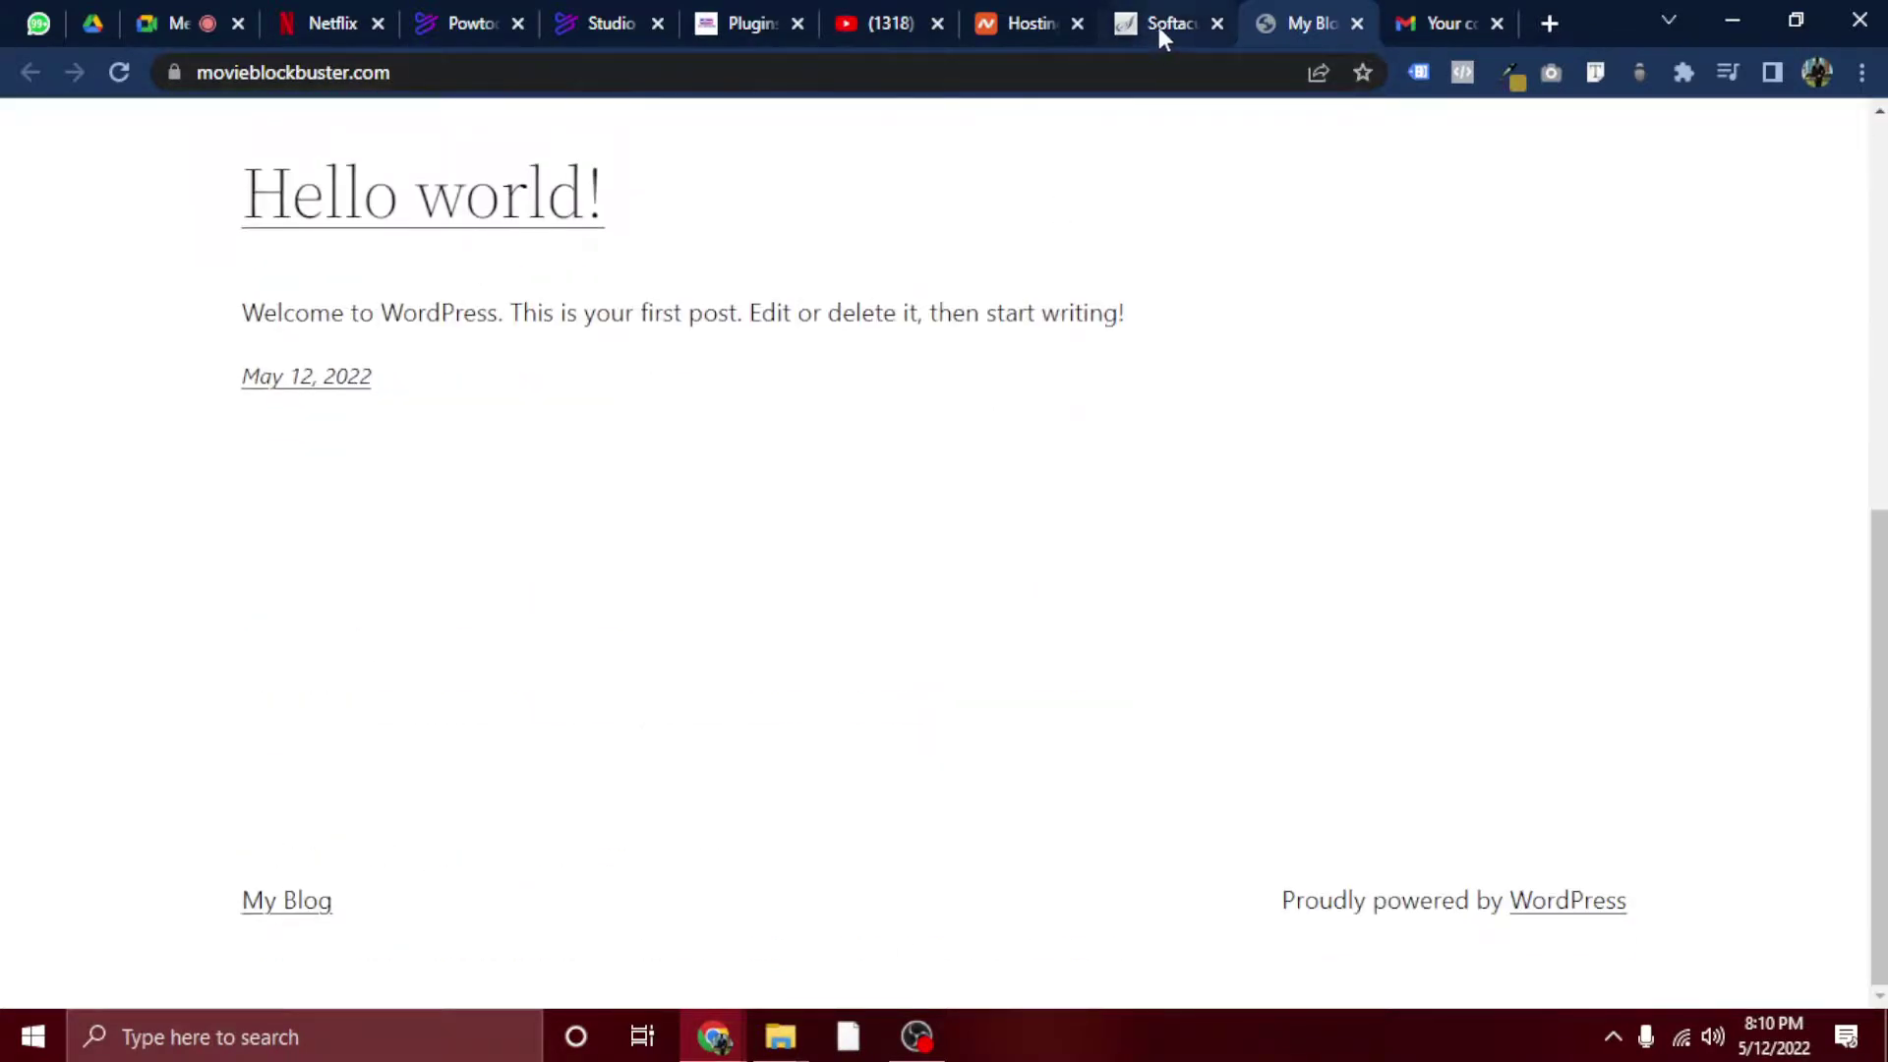
click(1159, 27)
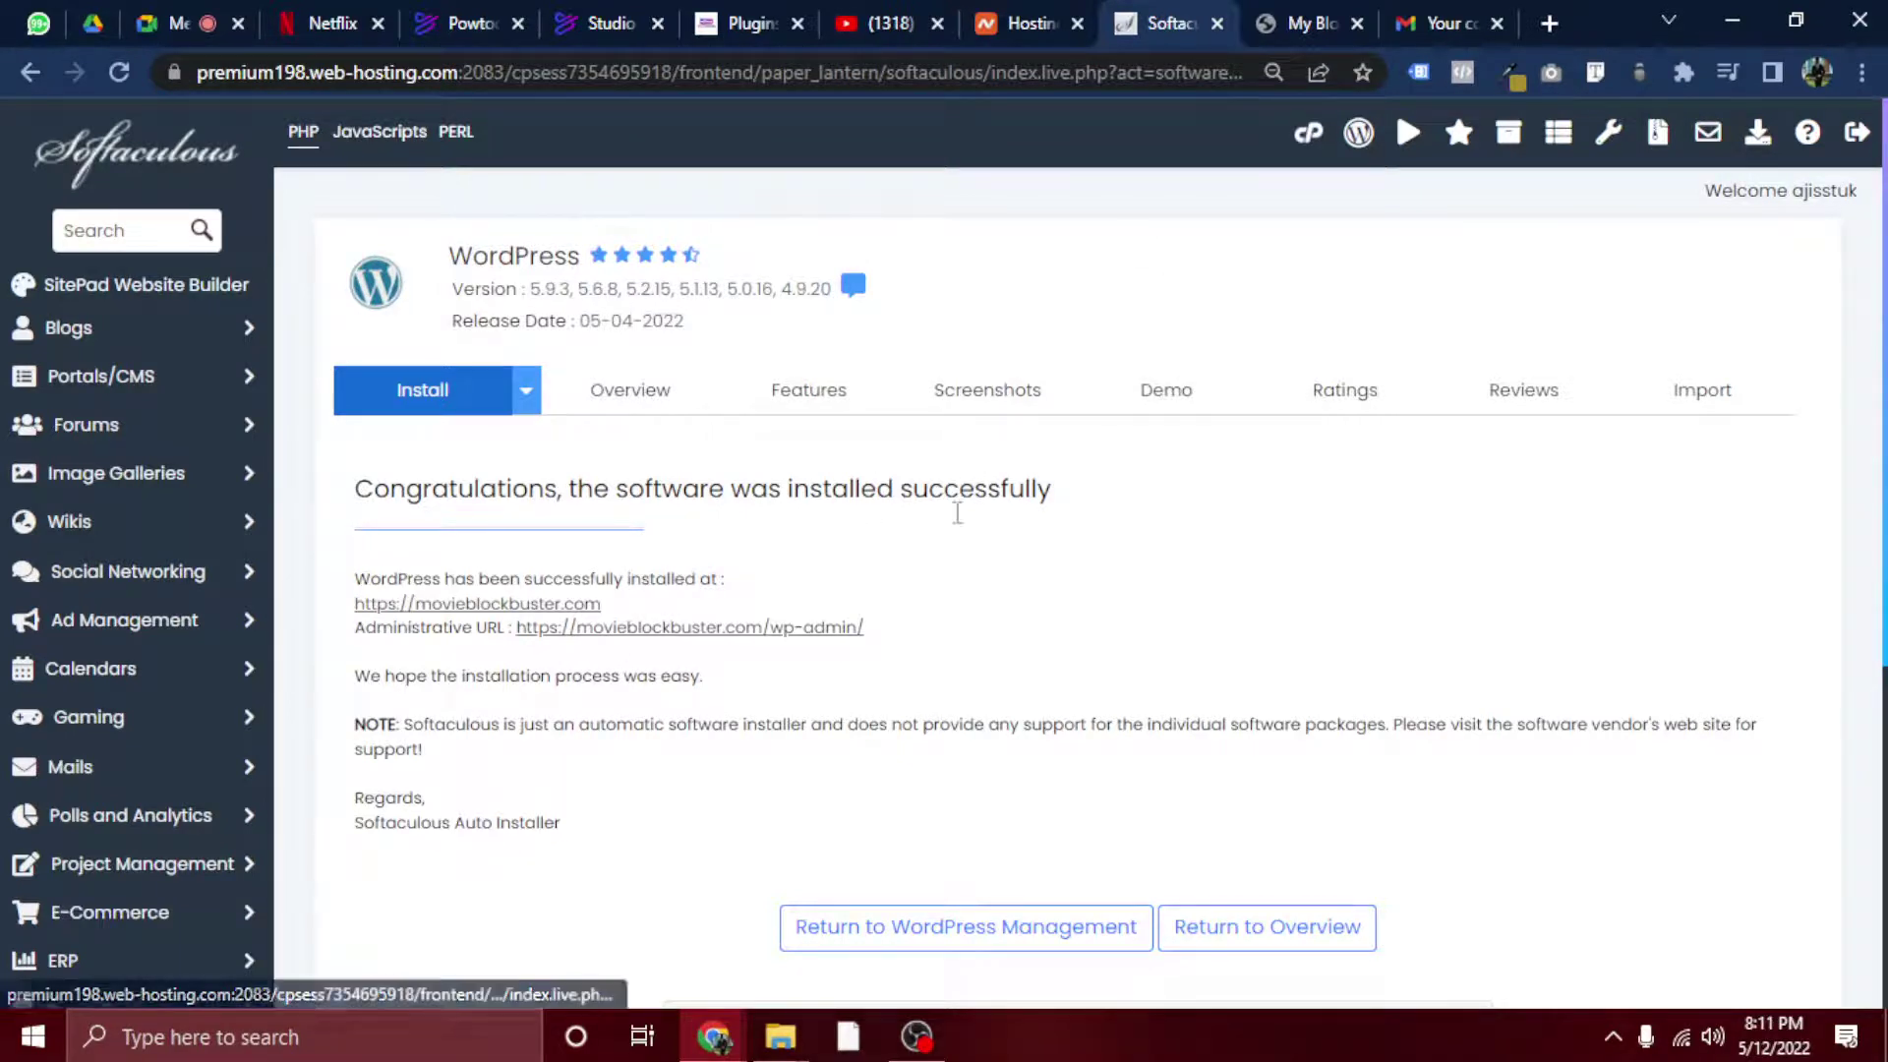
click(1278, 14)
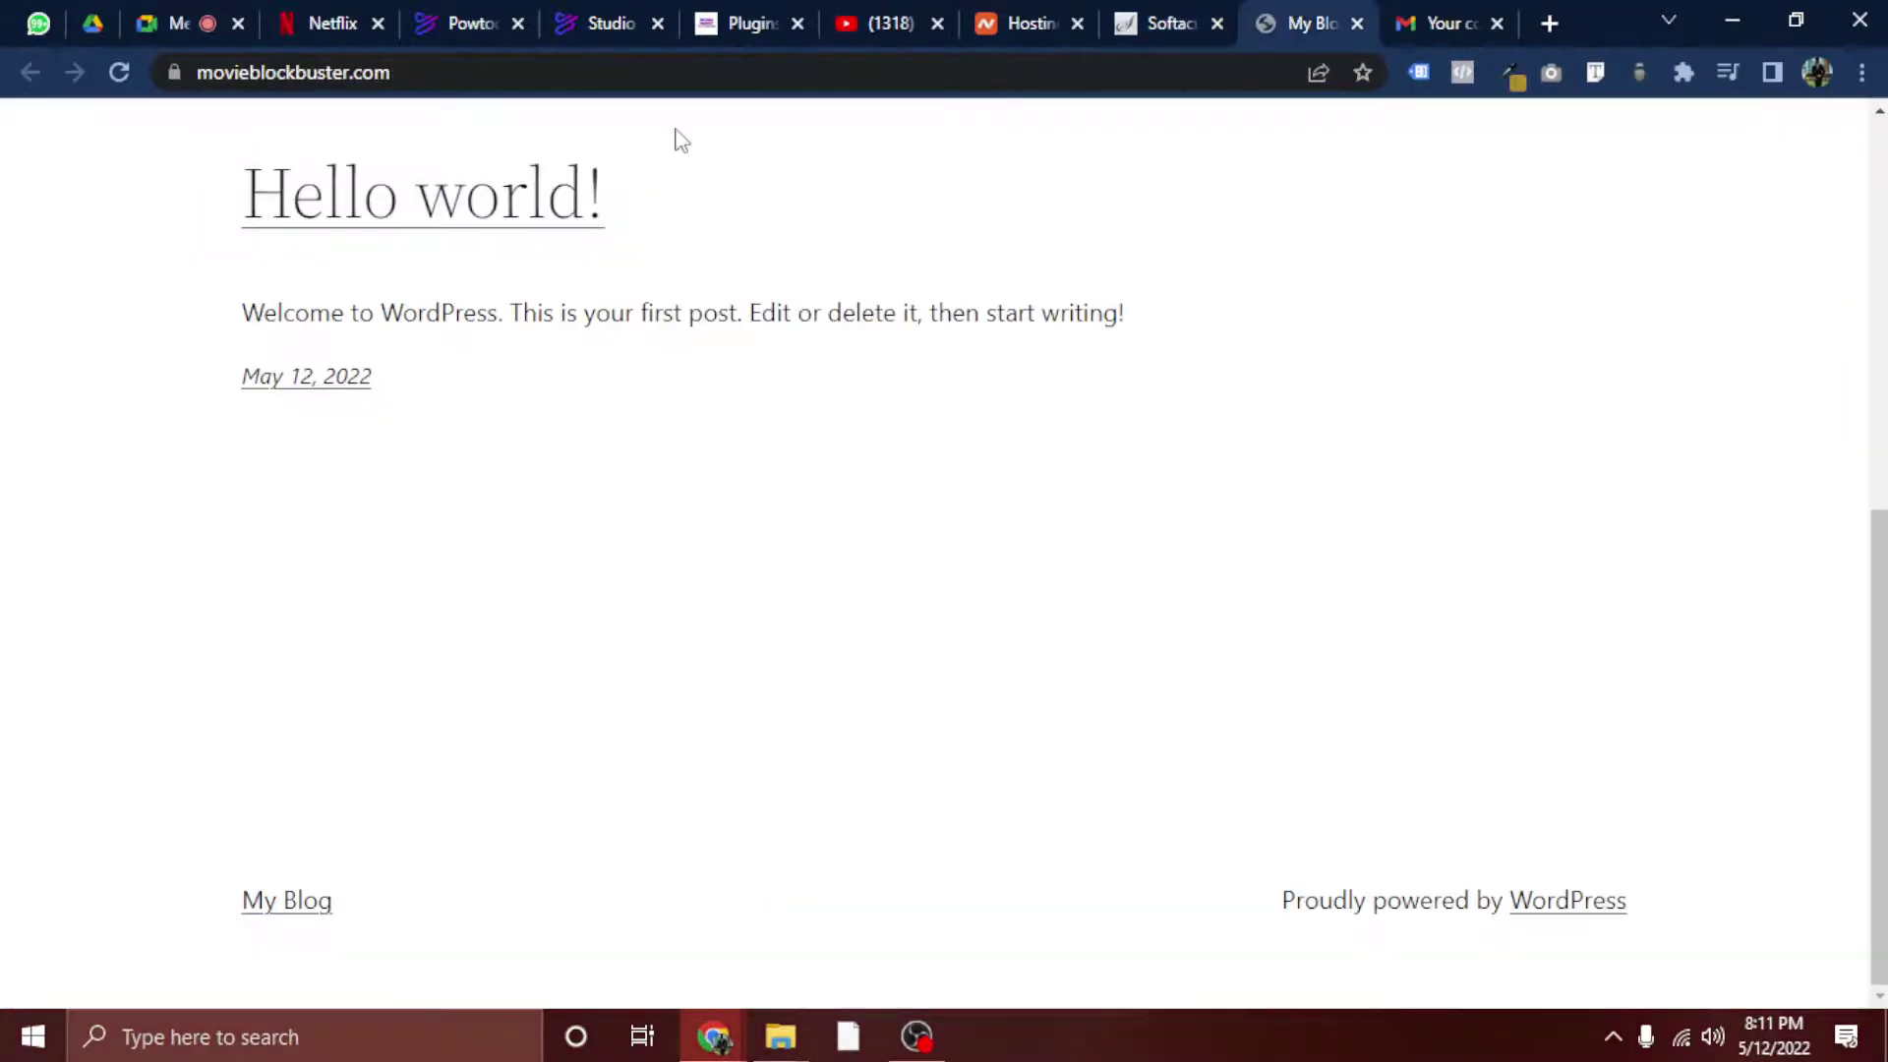
- Load movieblockbuster.com/wp-admin in the address bar
key(ctrl+l)
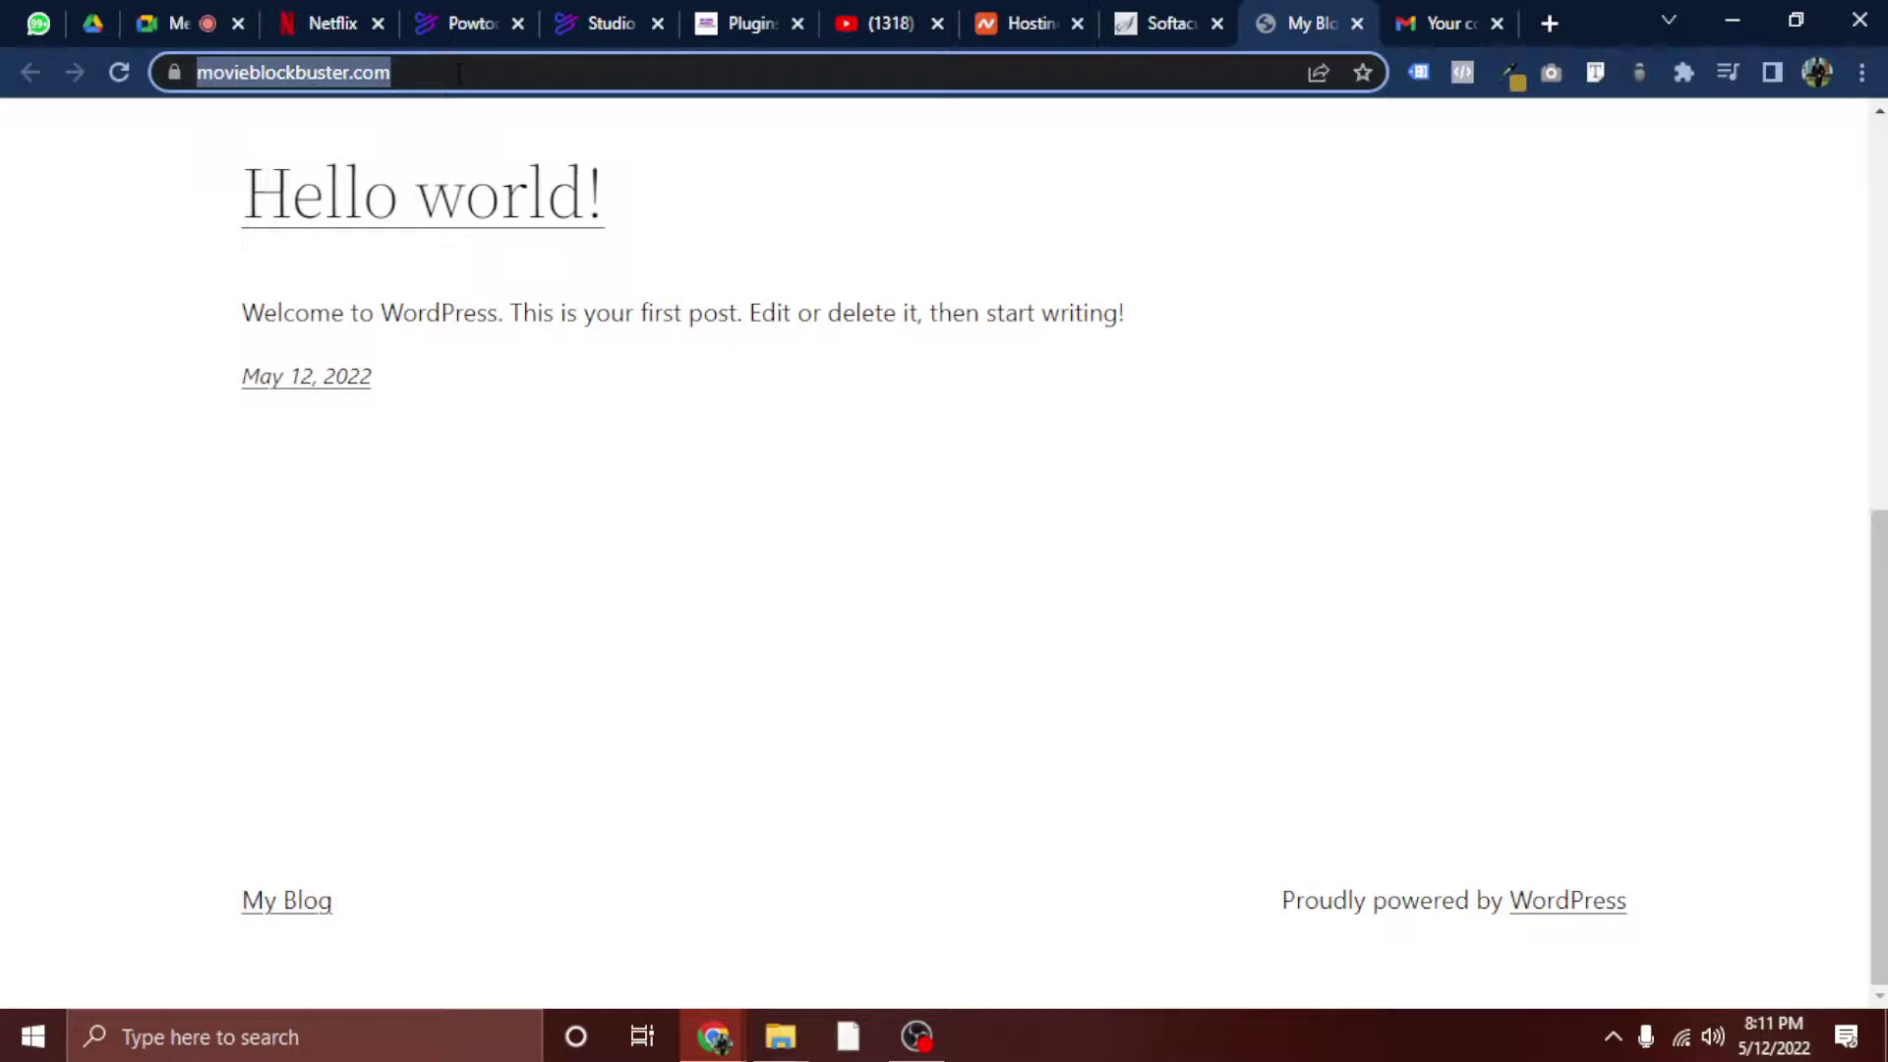
click(458, 71)
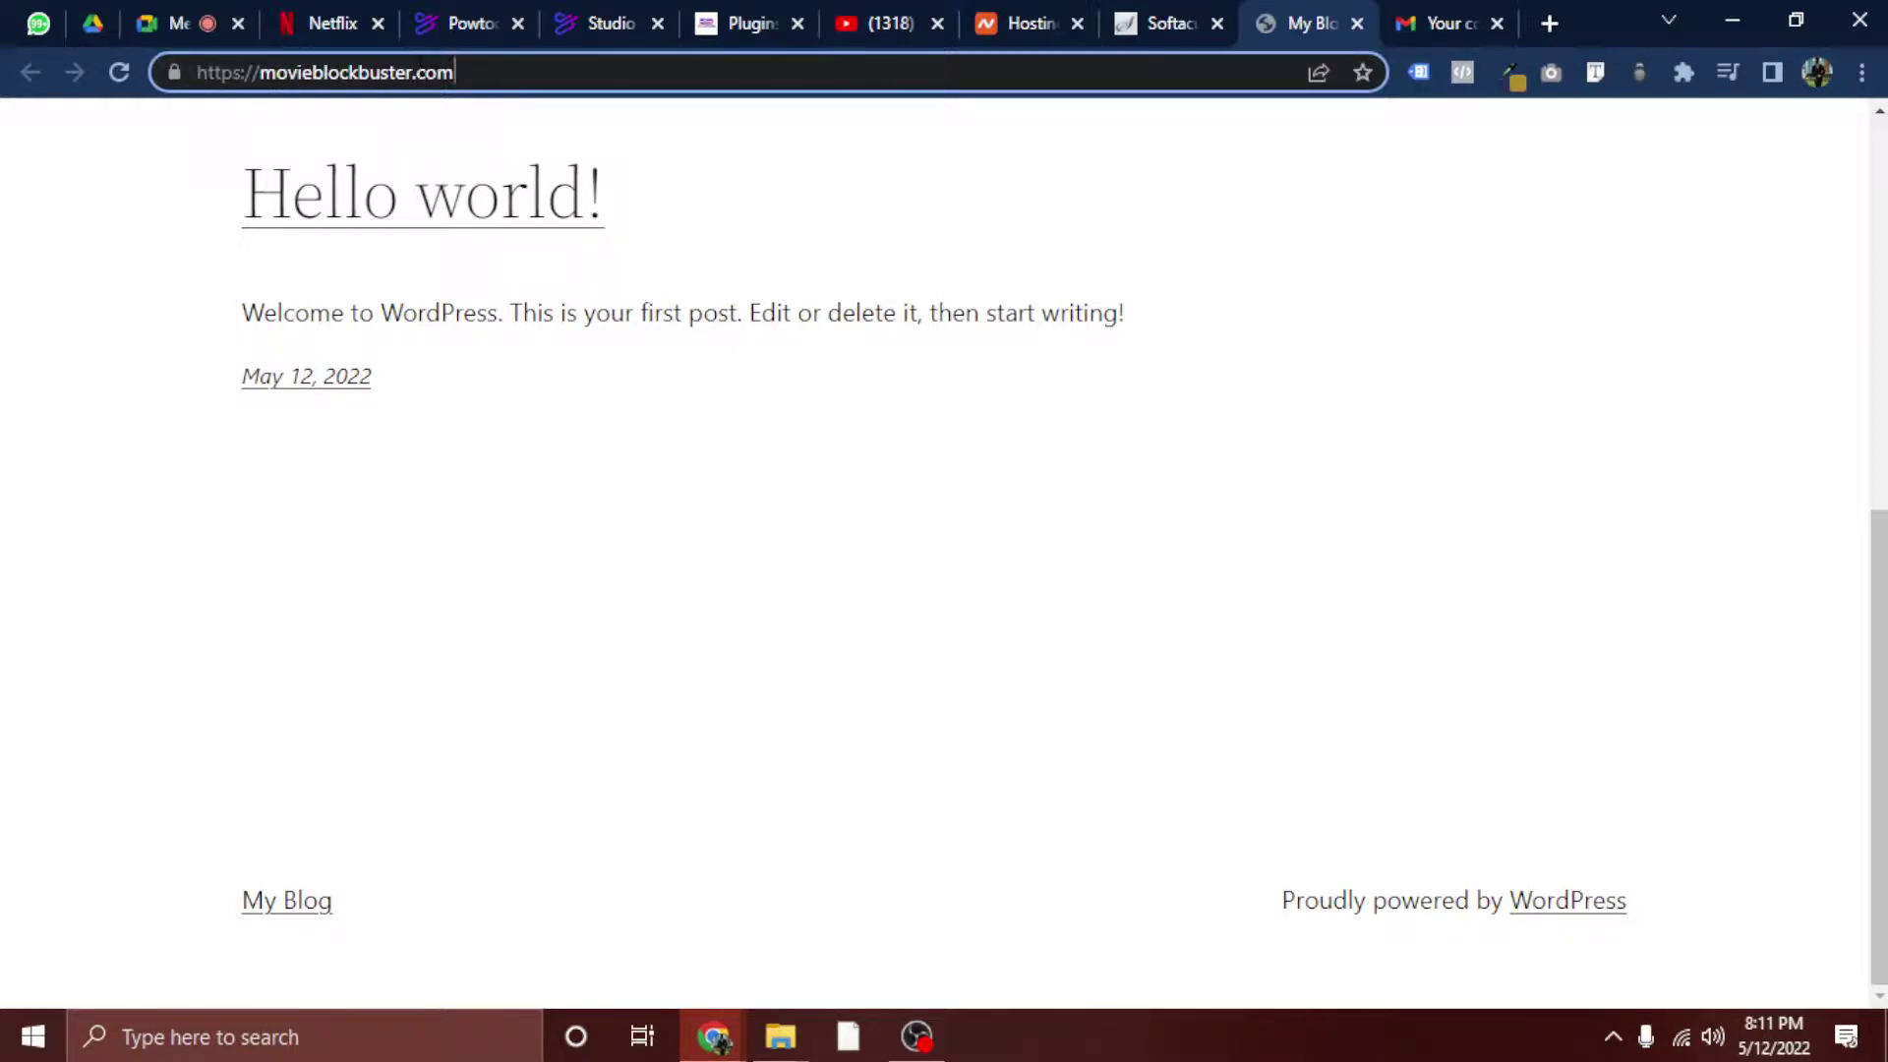
text(/)
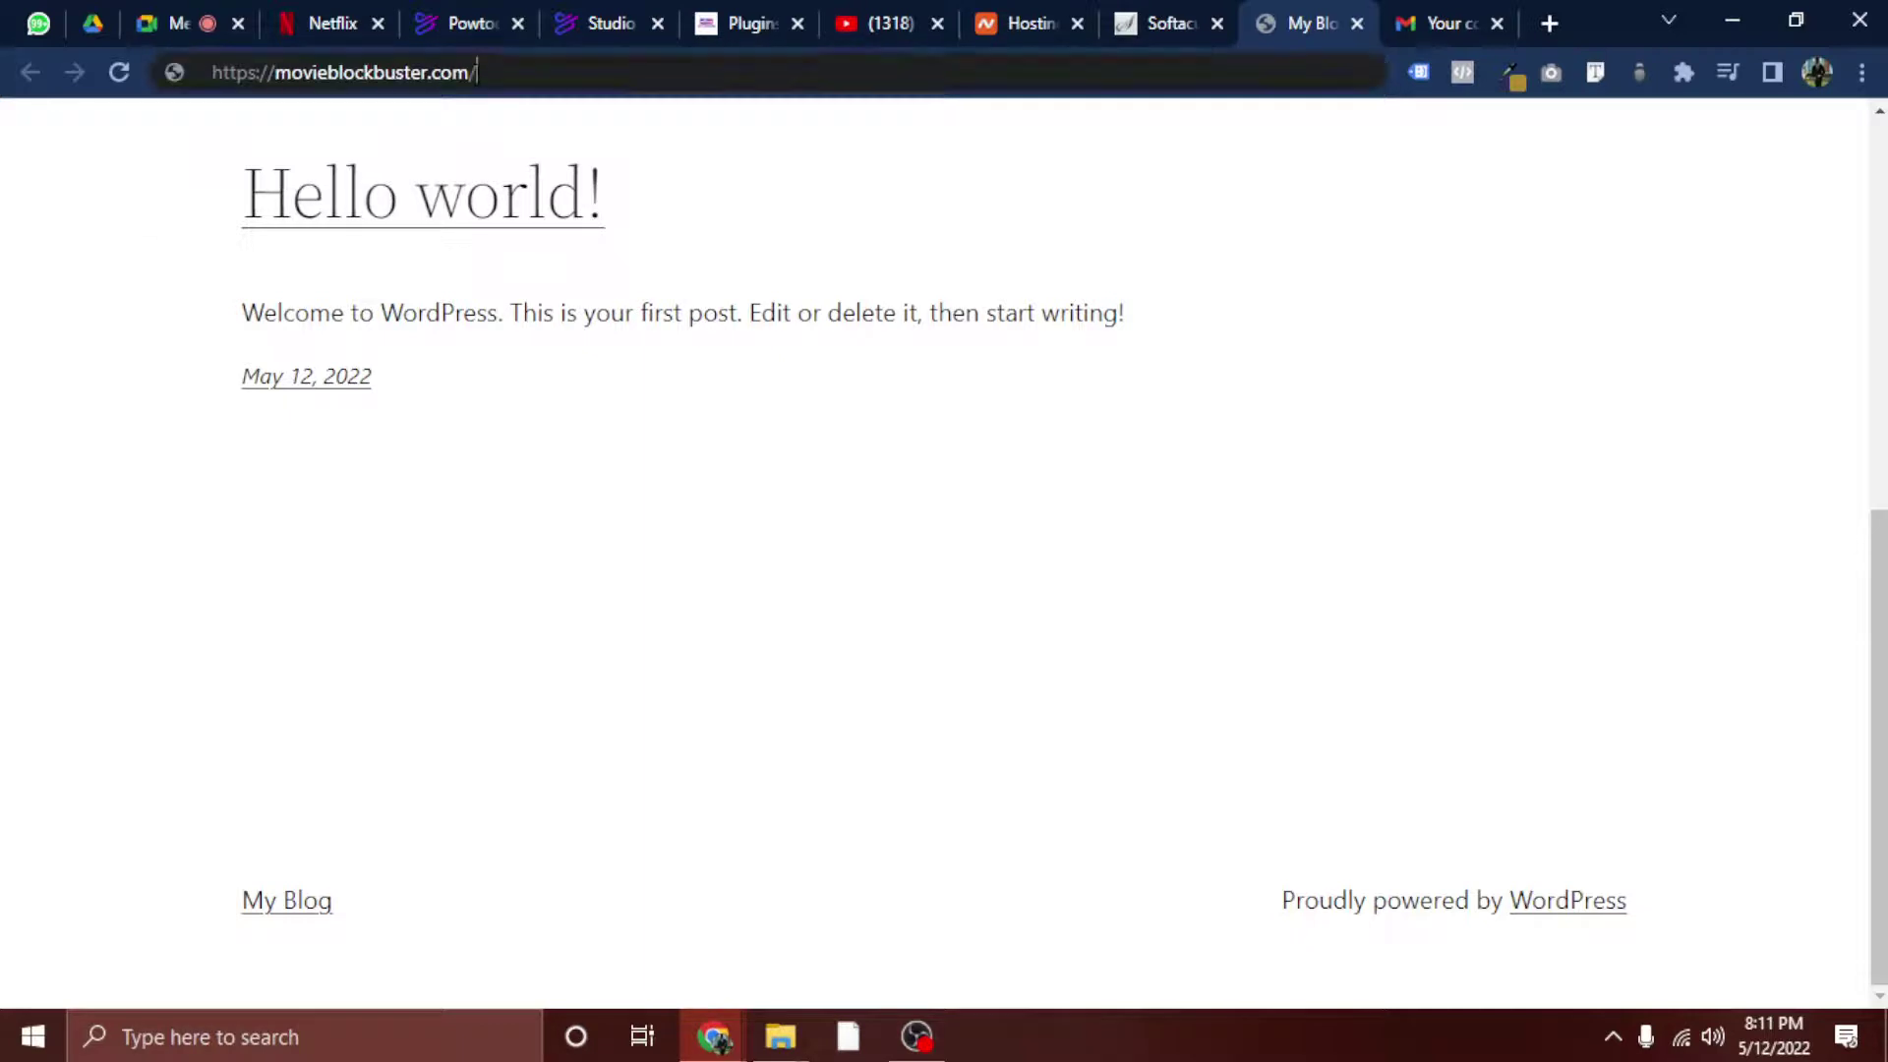
text(wp)
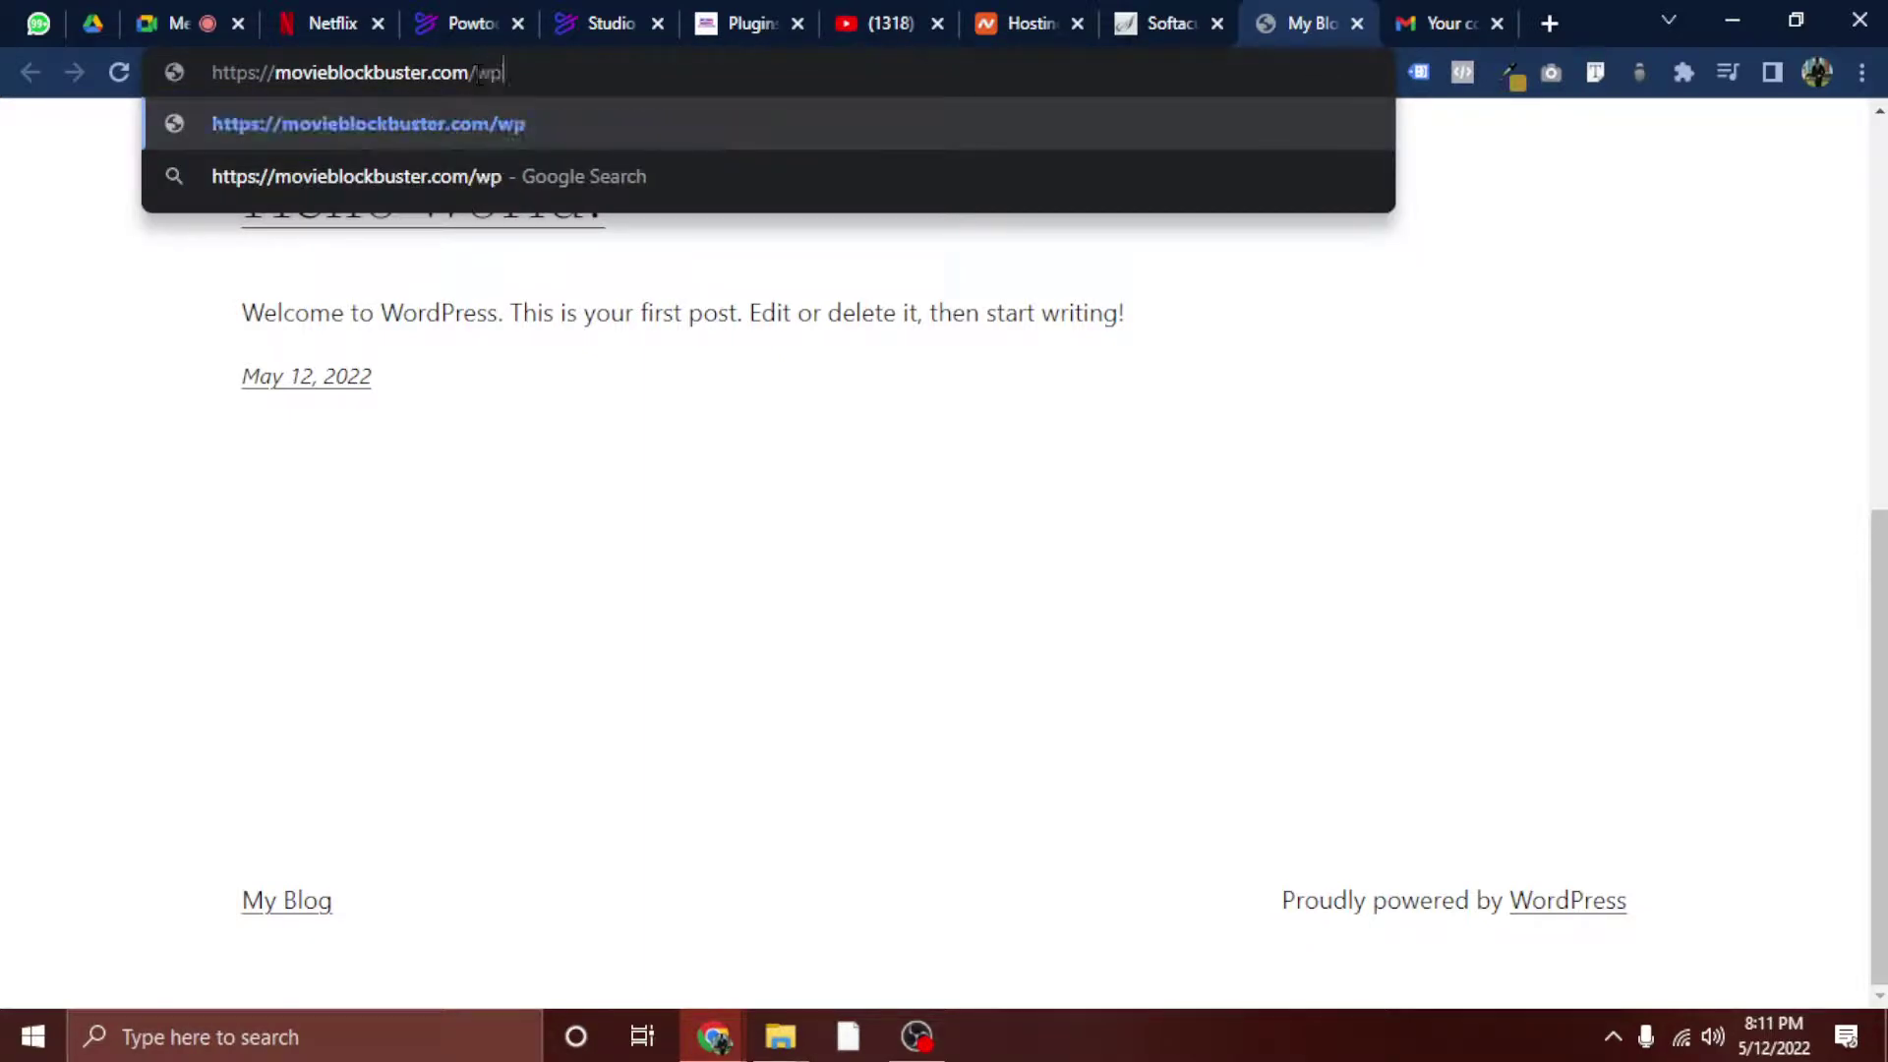
text(-admin)
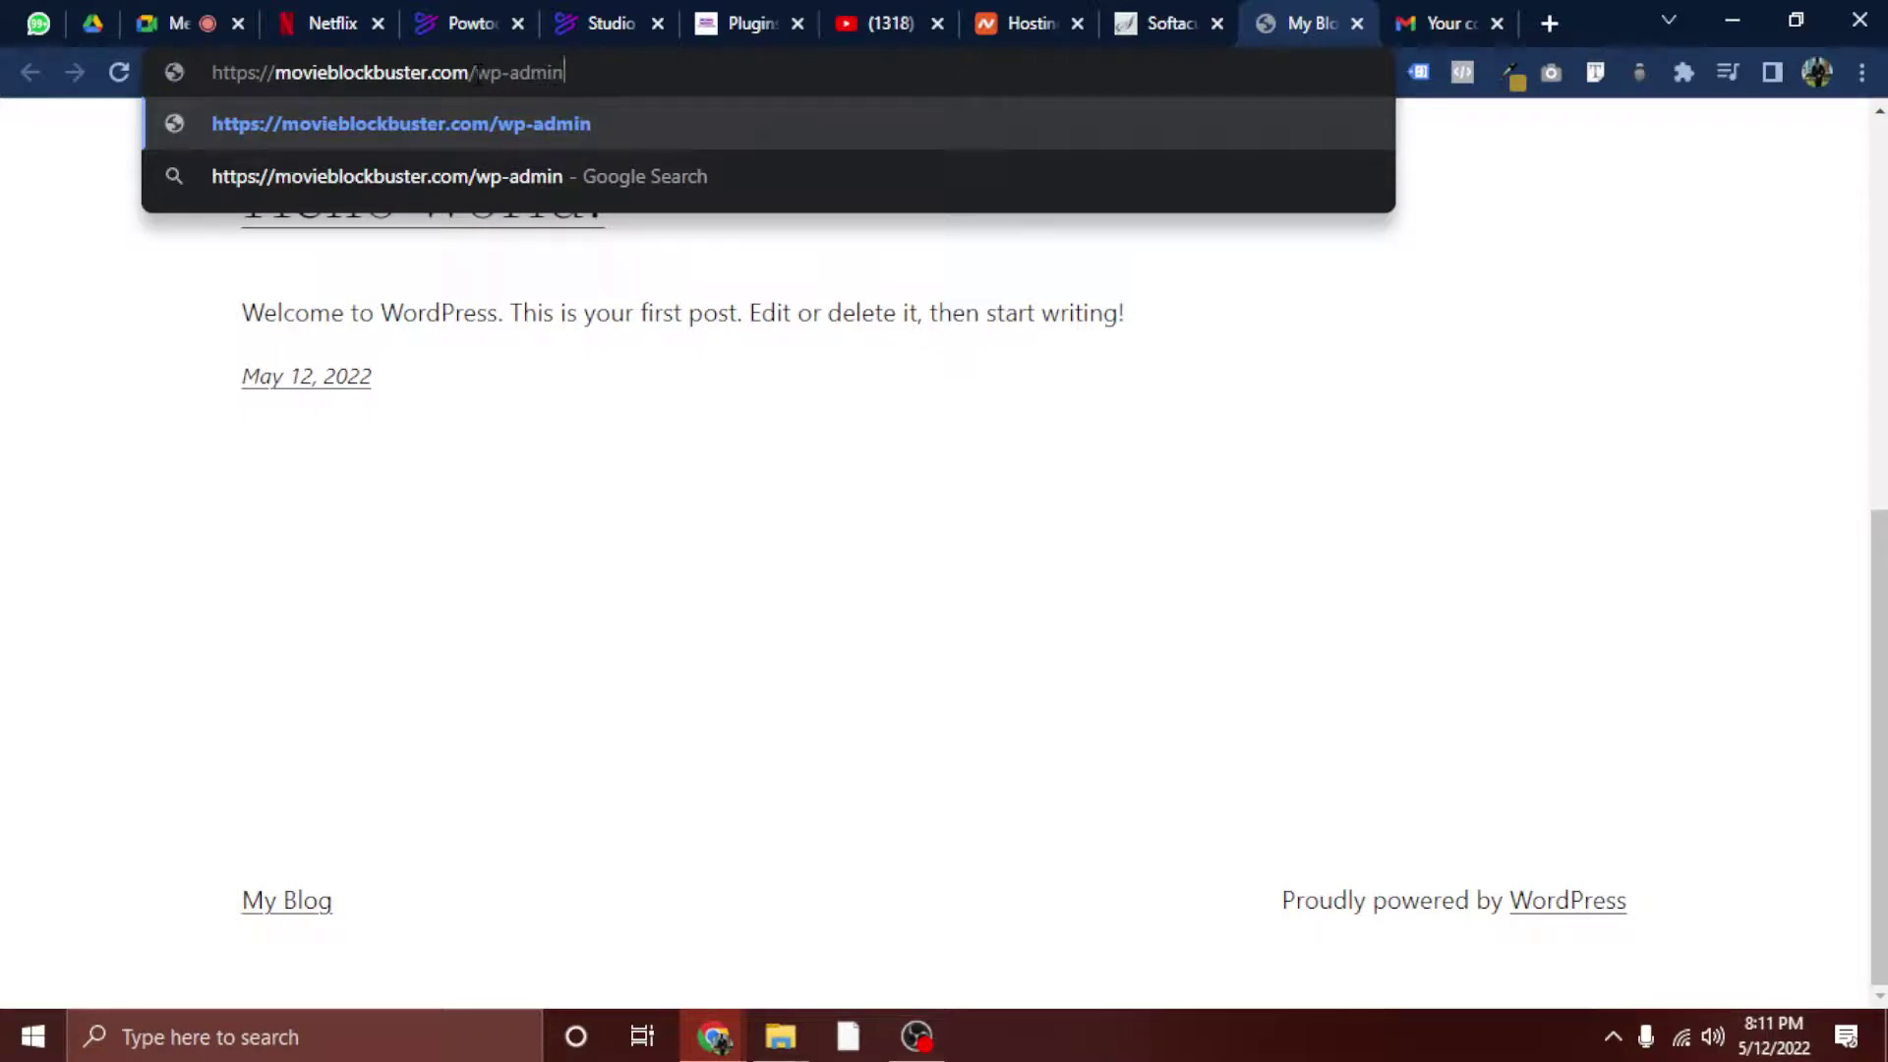
key(Return)
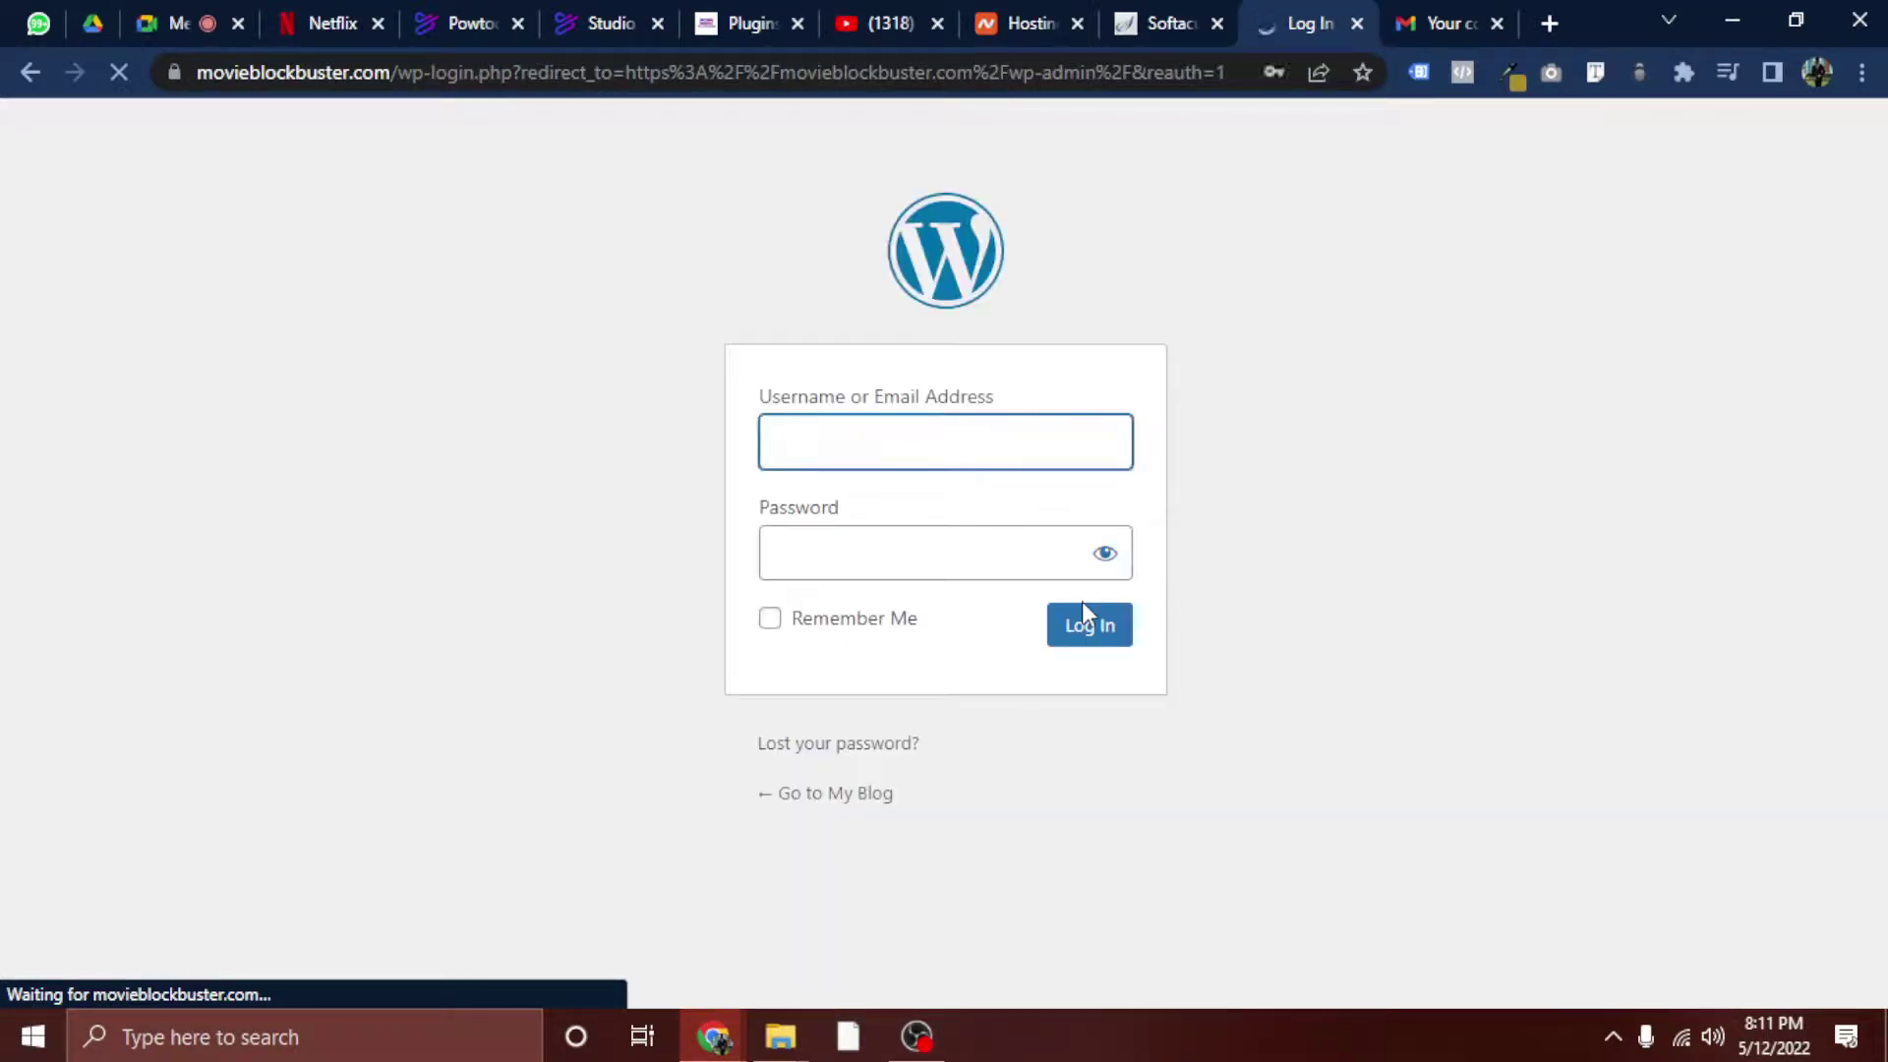
- Log in with the admin username and pasted password, declining to save the password
click(969, 435)
double_click(969, 435)
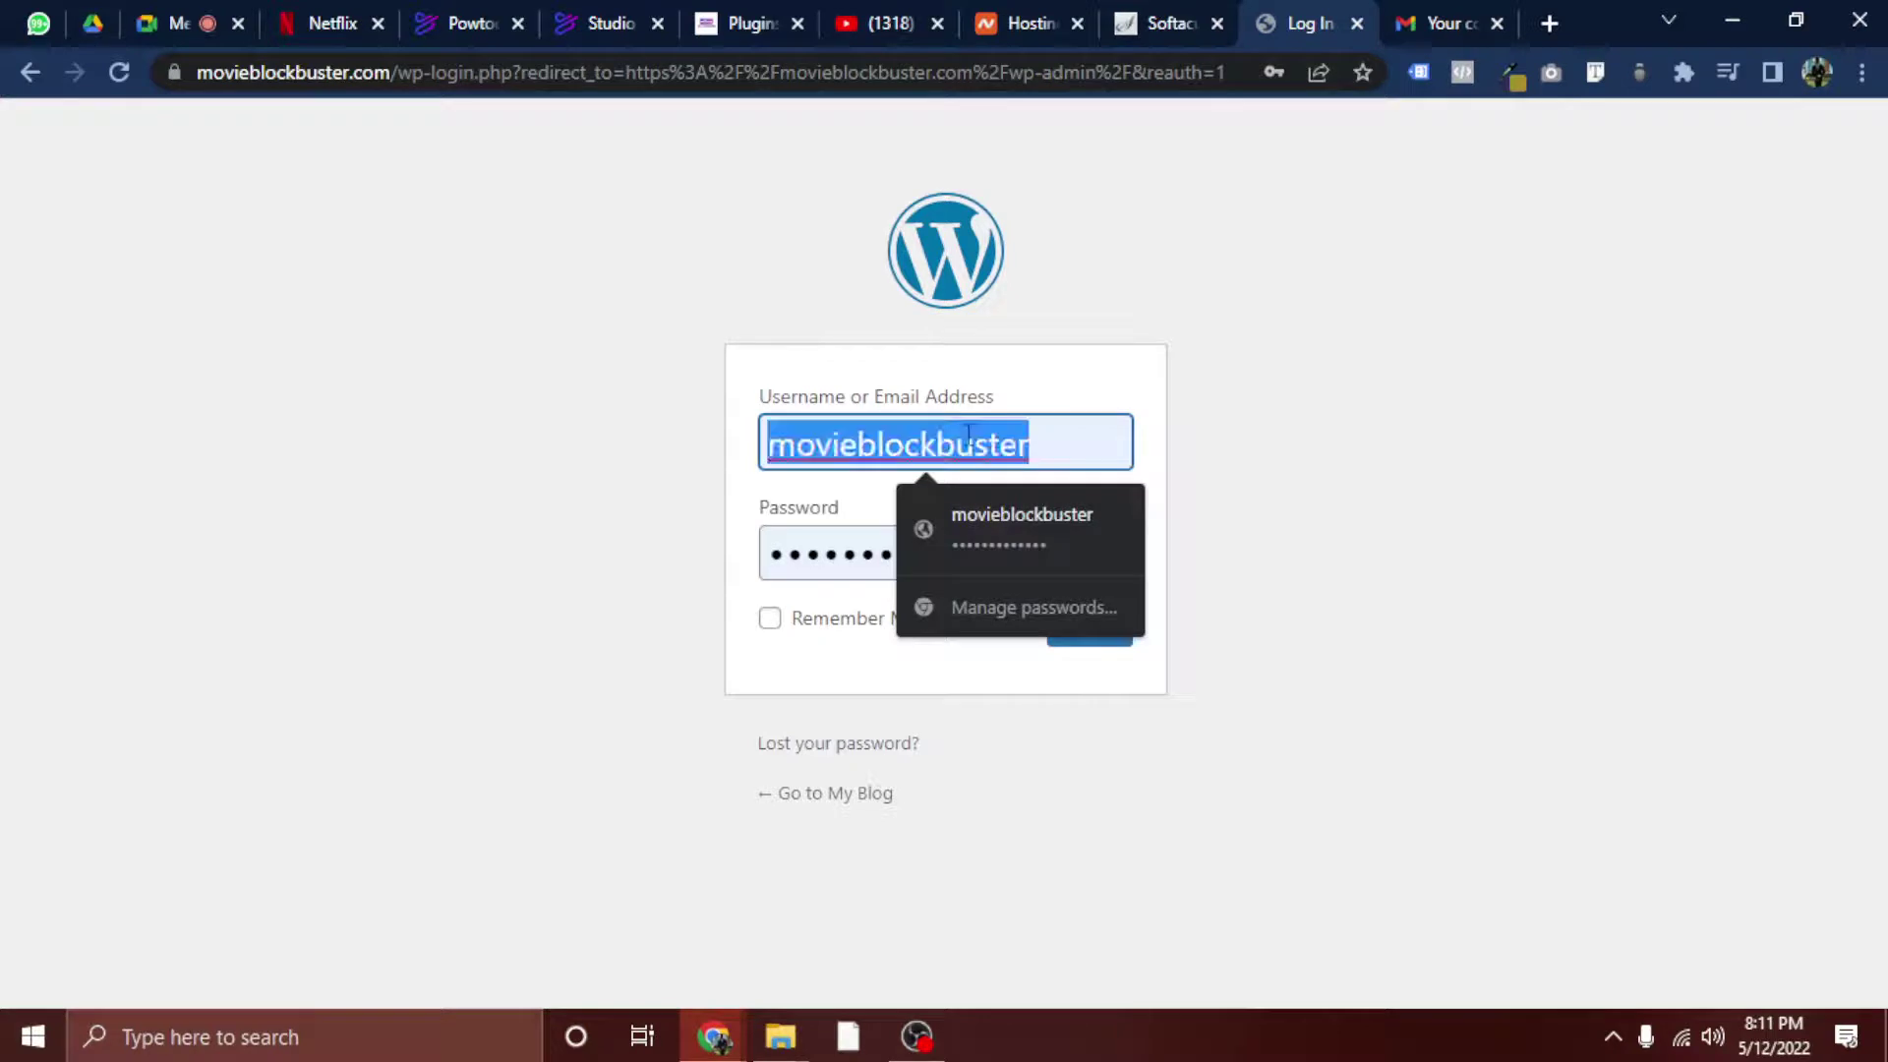
text(no)
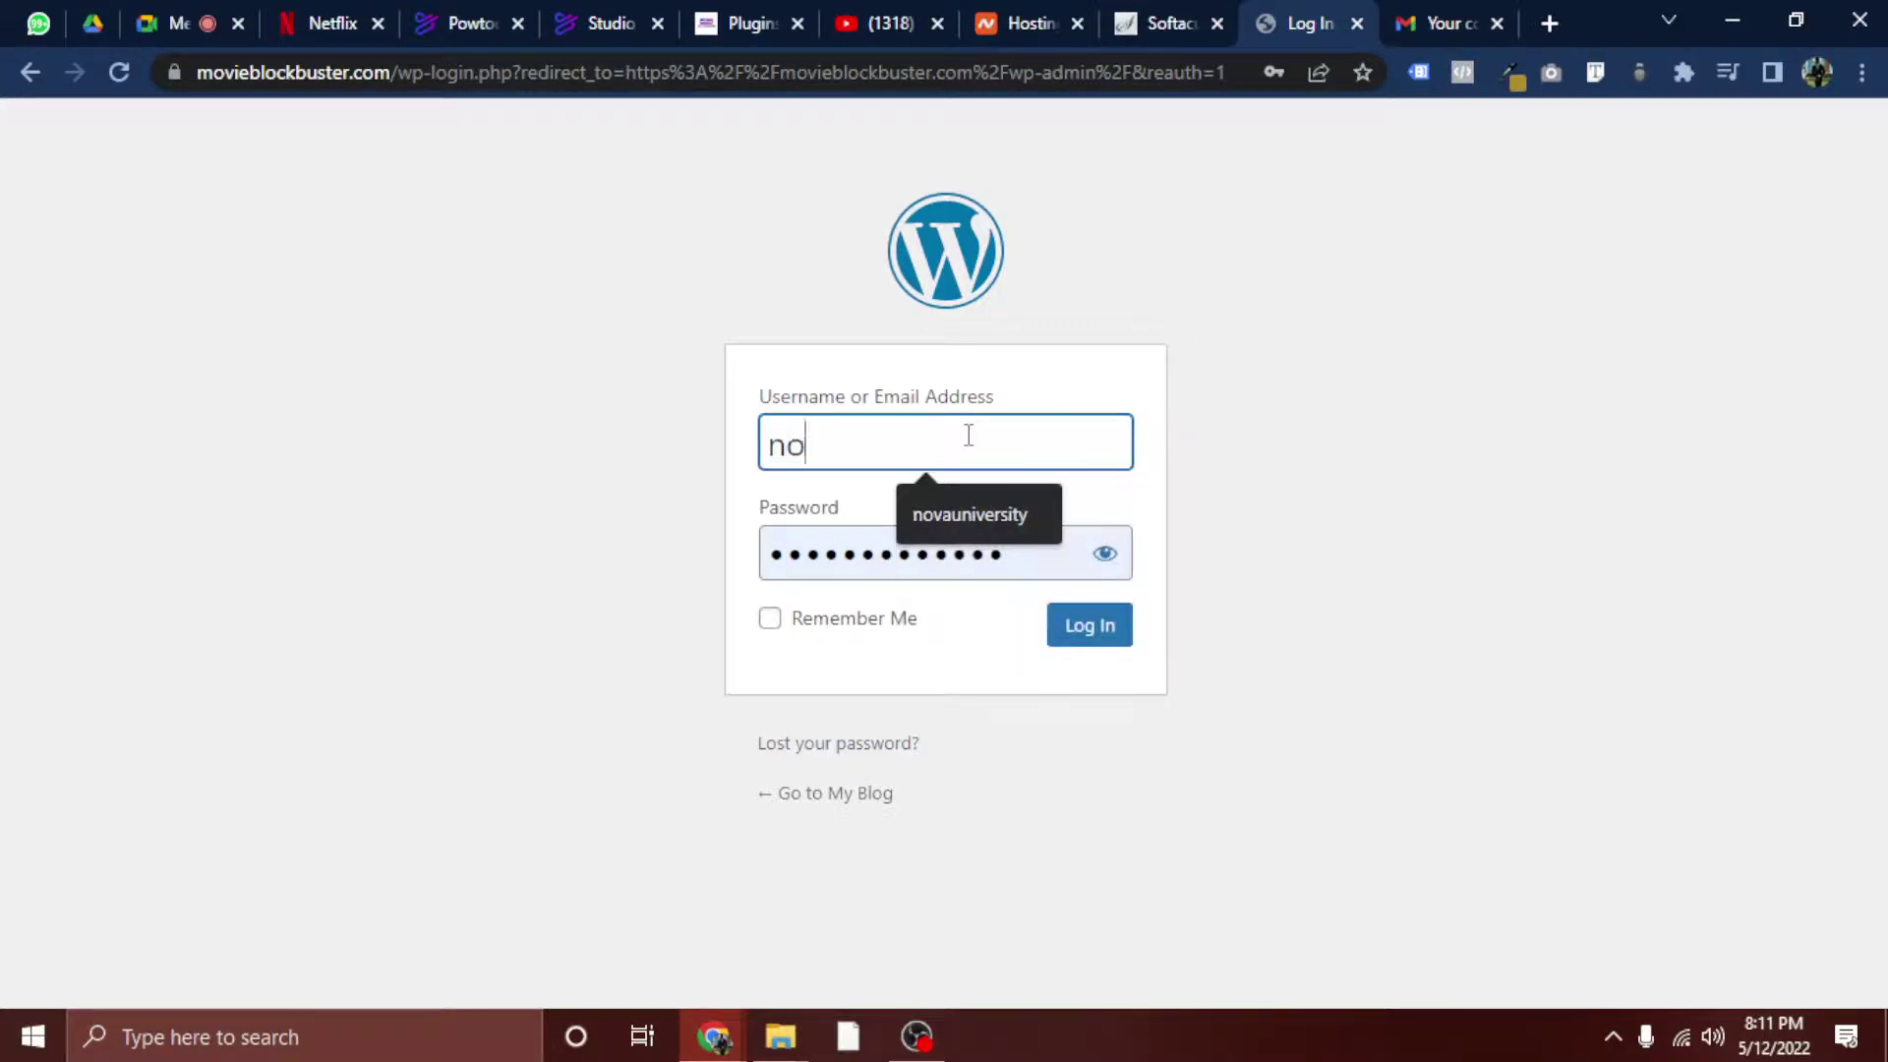
text(va)
click(868, 556)
double_click(867, 556)
key(ctrl+v)
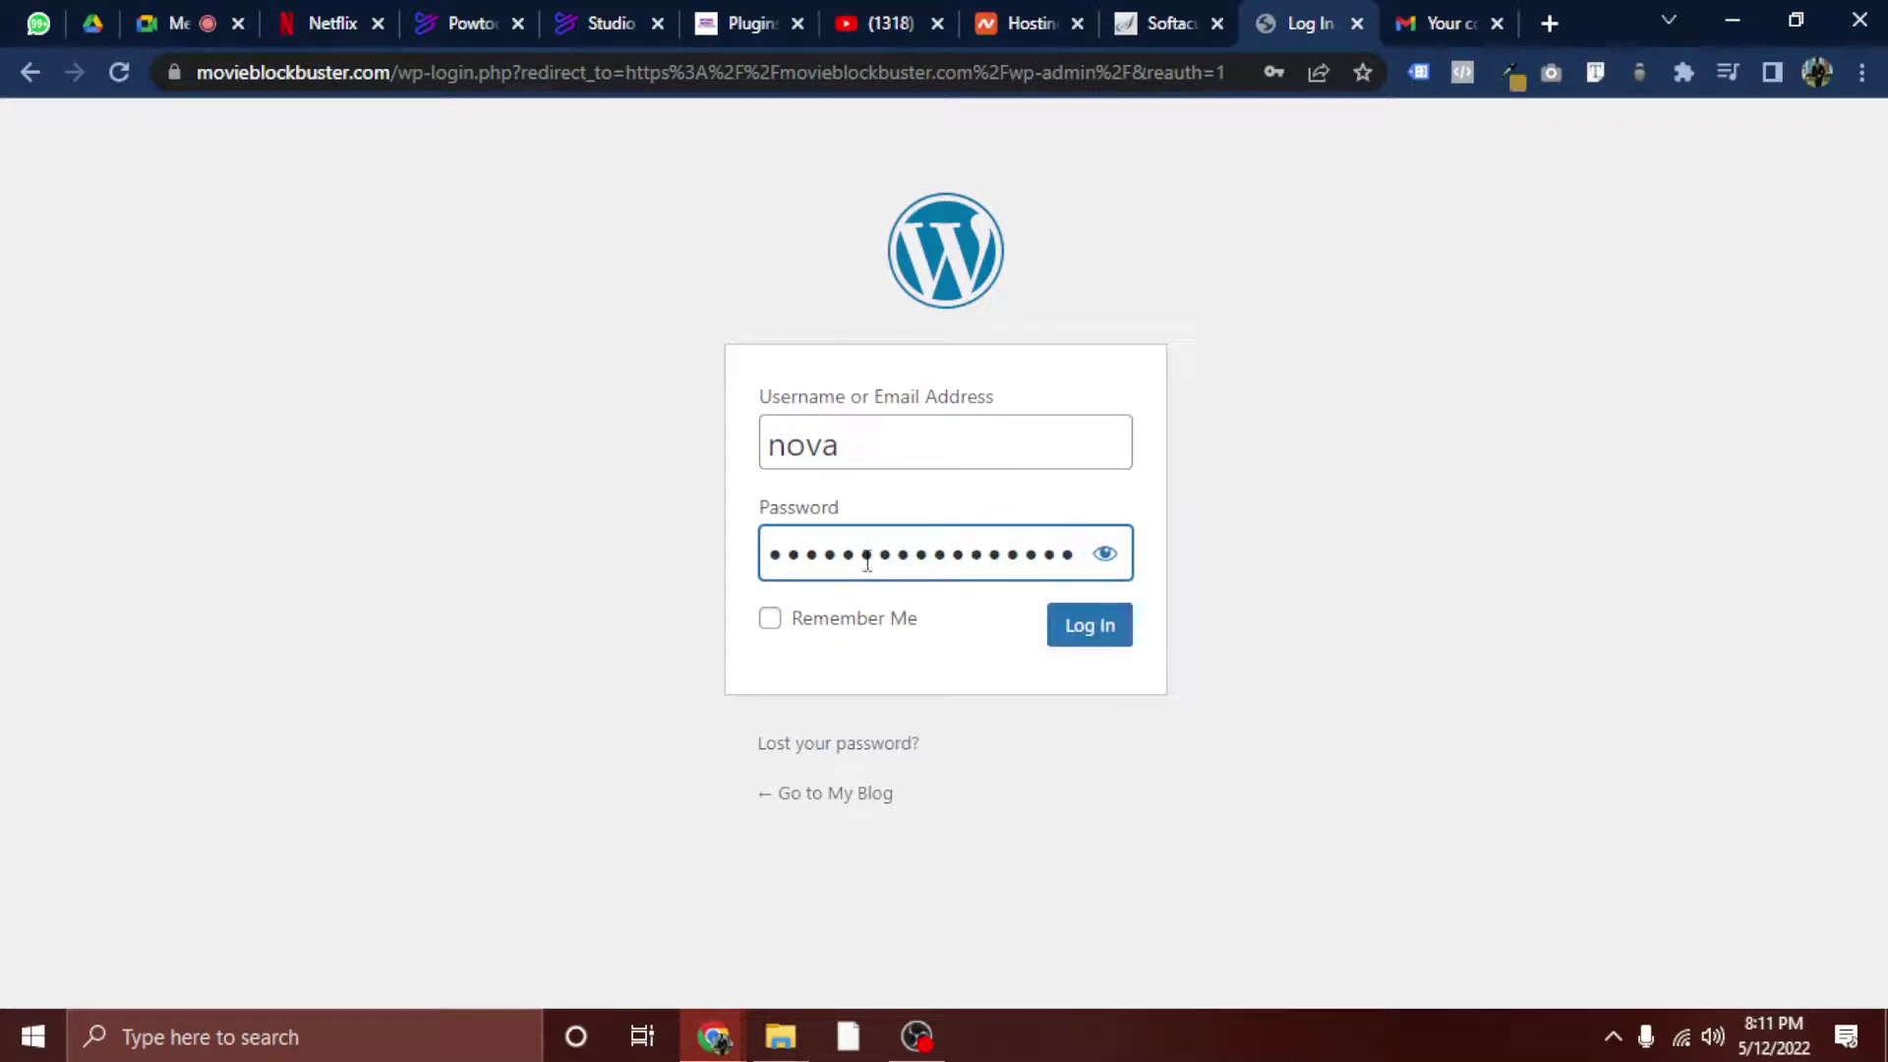
click(1070, 630)
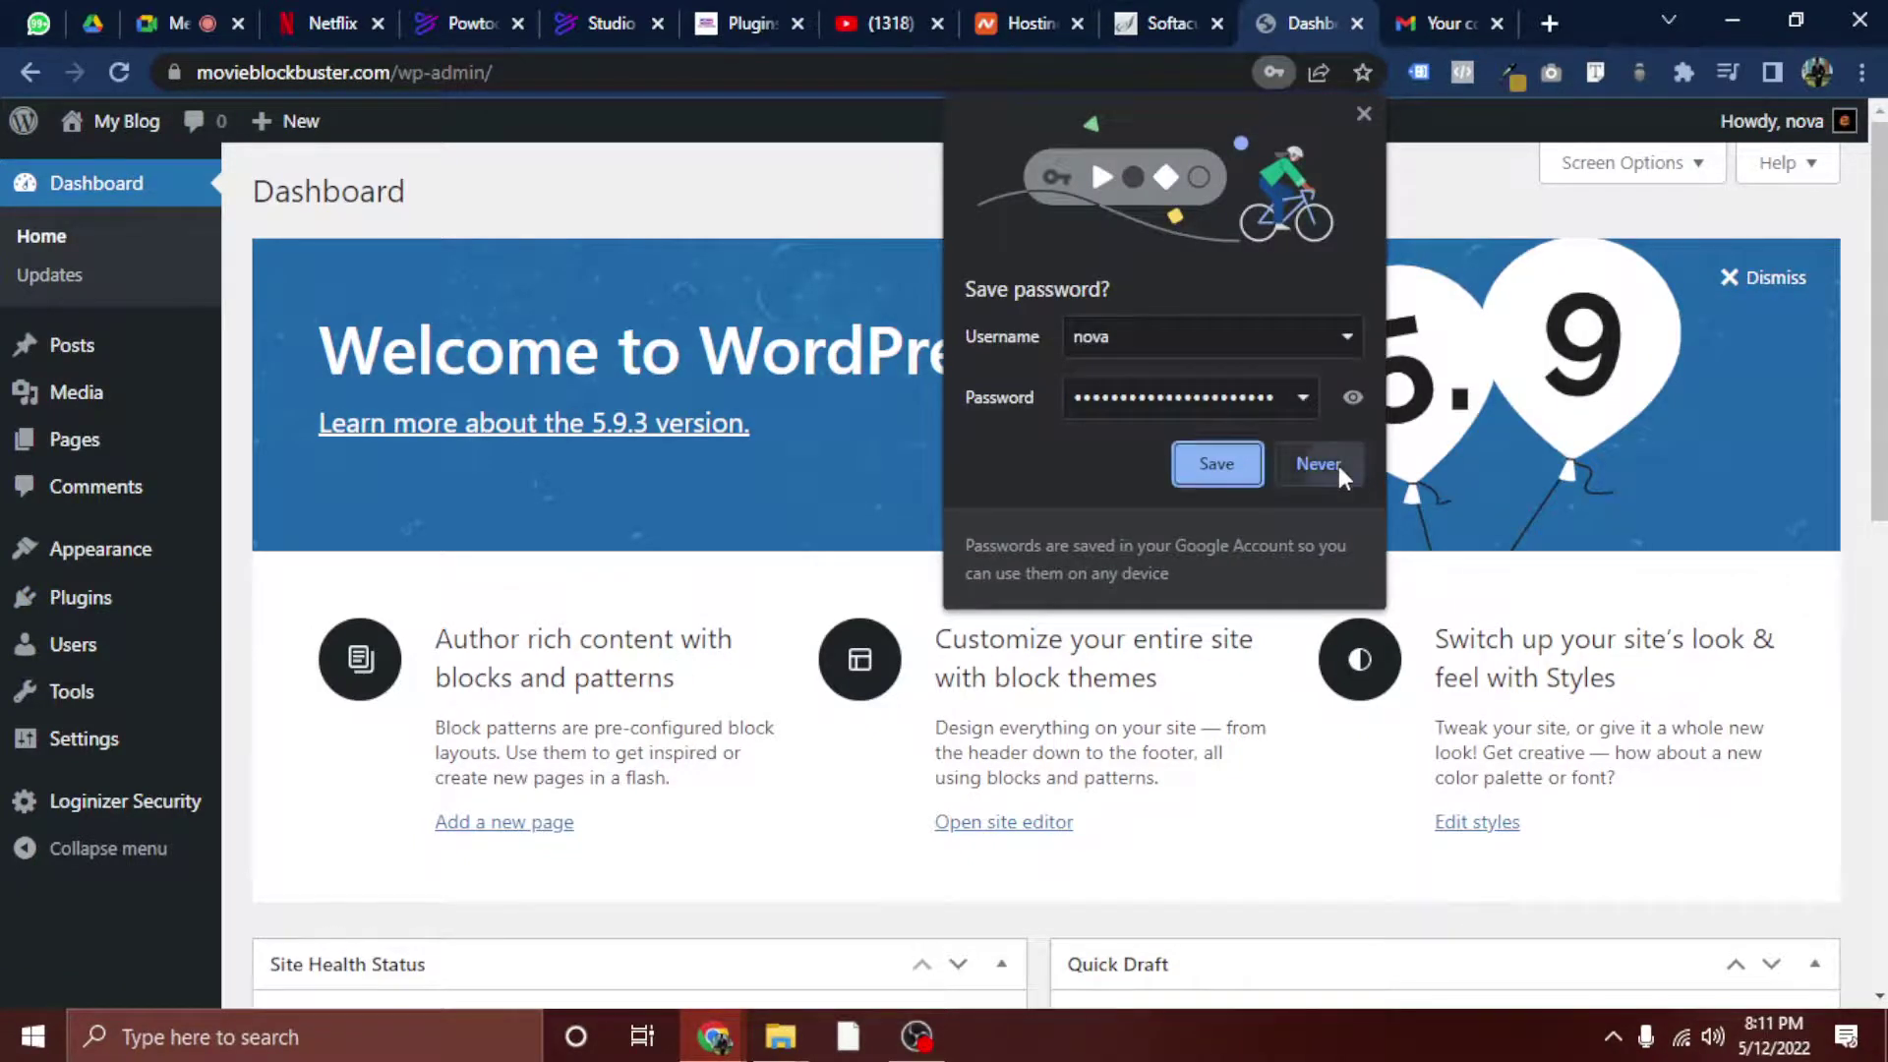
click(1329, 463)
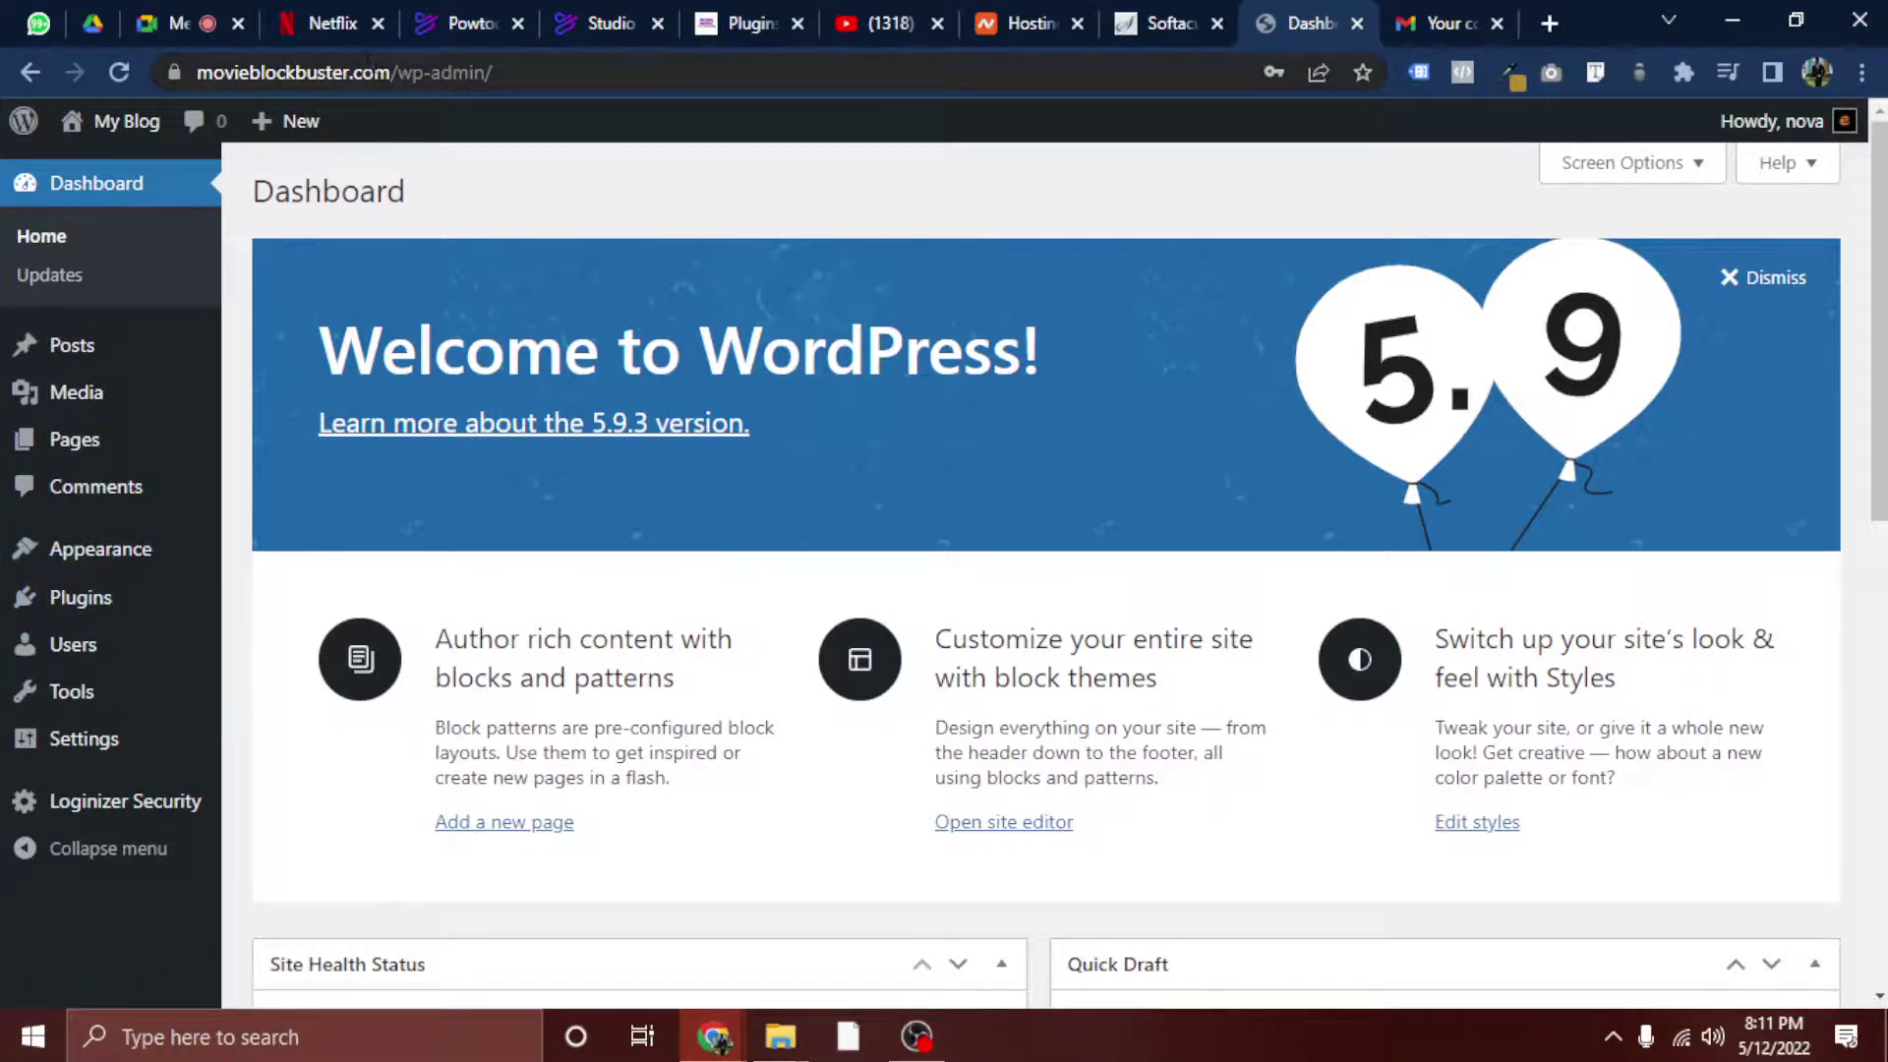
- Copy the site's address and bring the Google Meet window to the front
drag(390, 71, 115, 73)
key(ctrl+c)
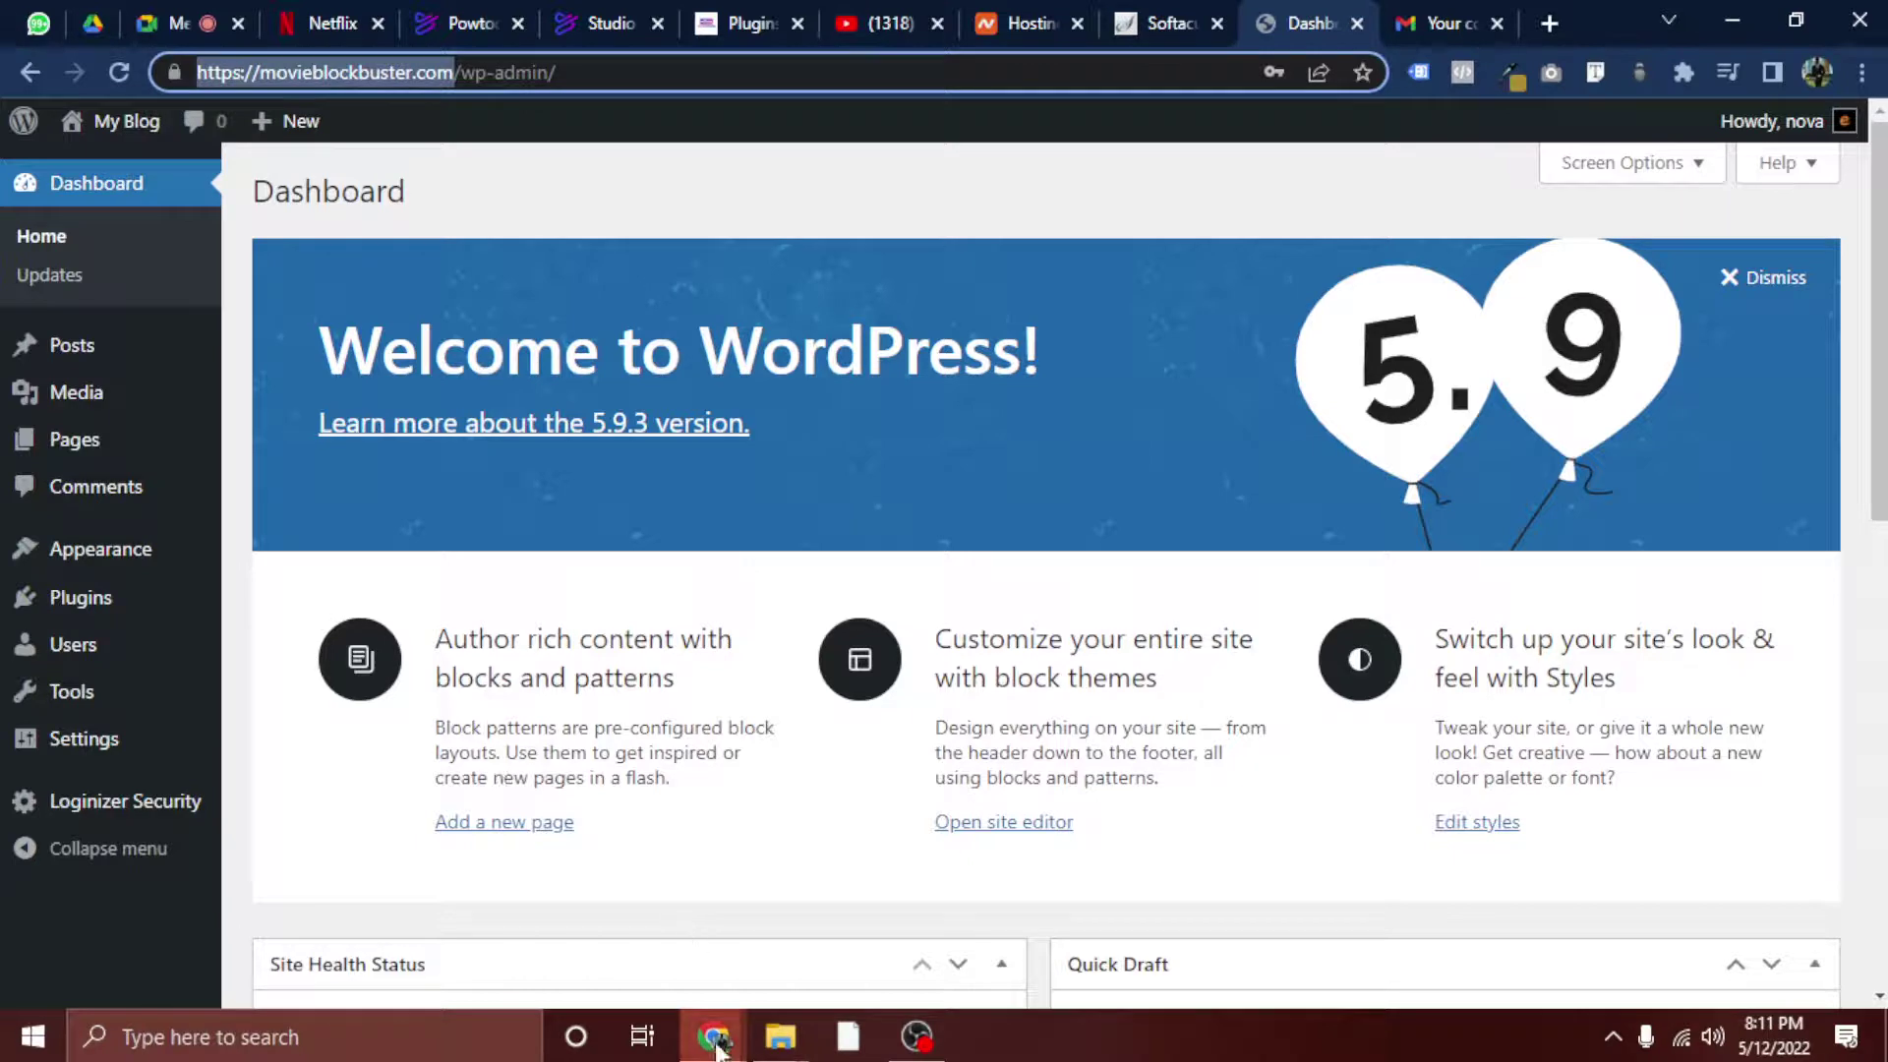
click(716, 1045)
click(864, 890)
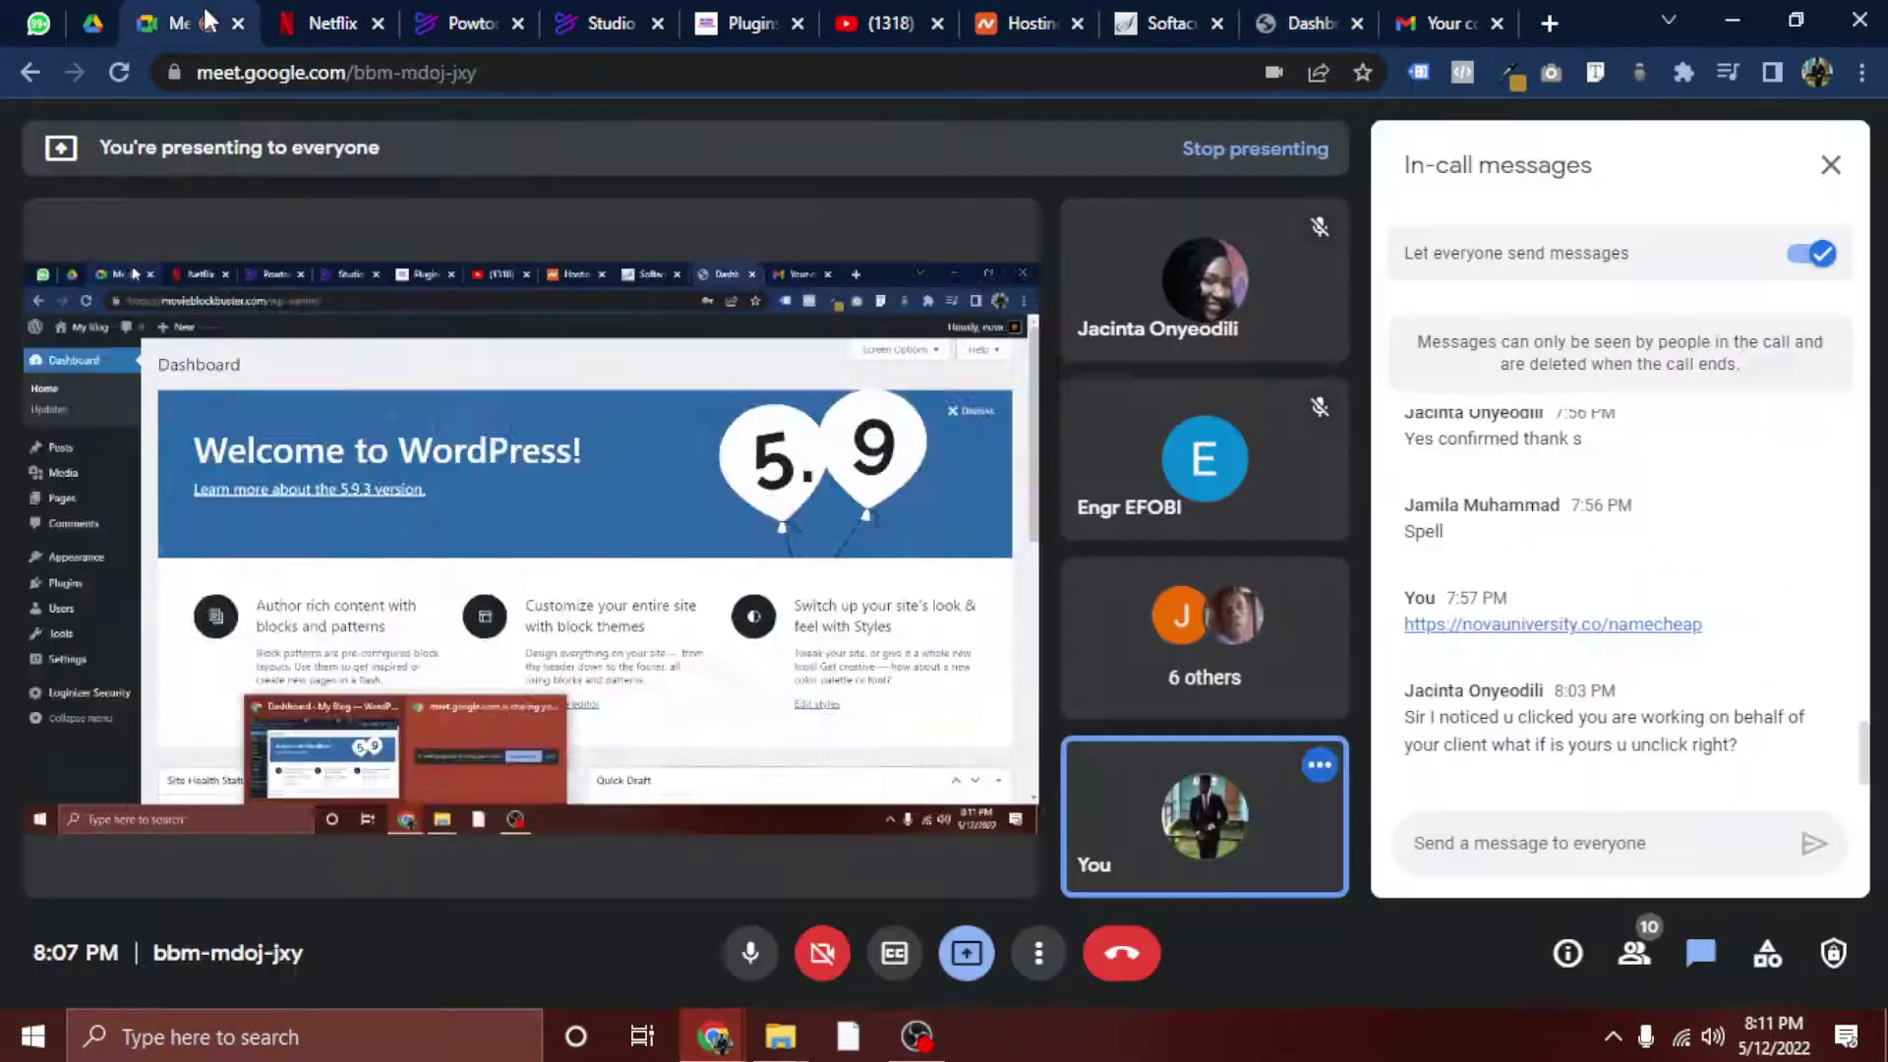
click(1594, 833)
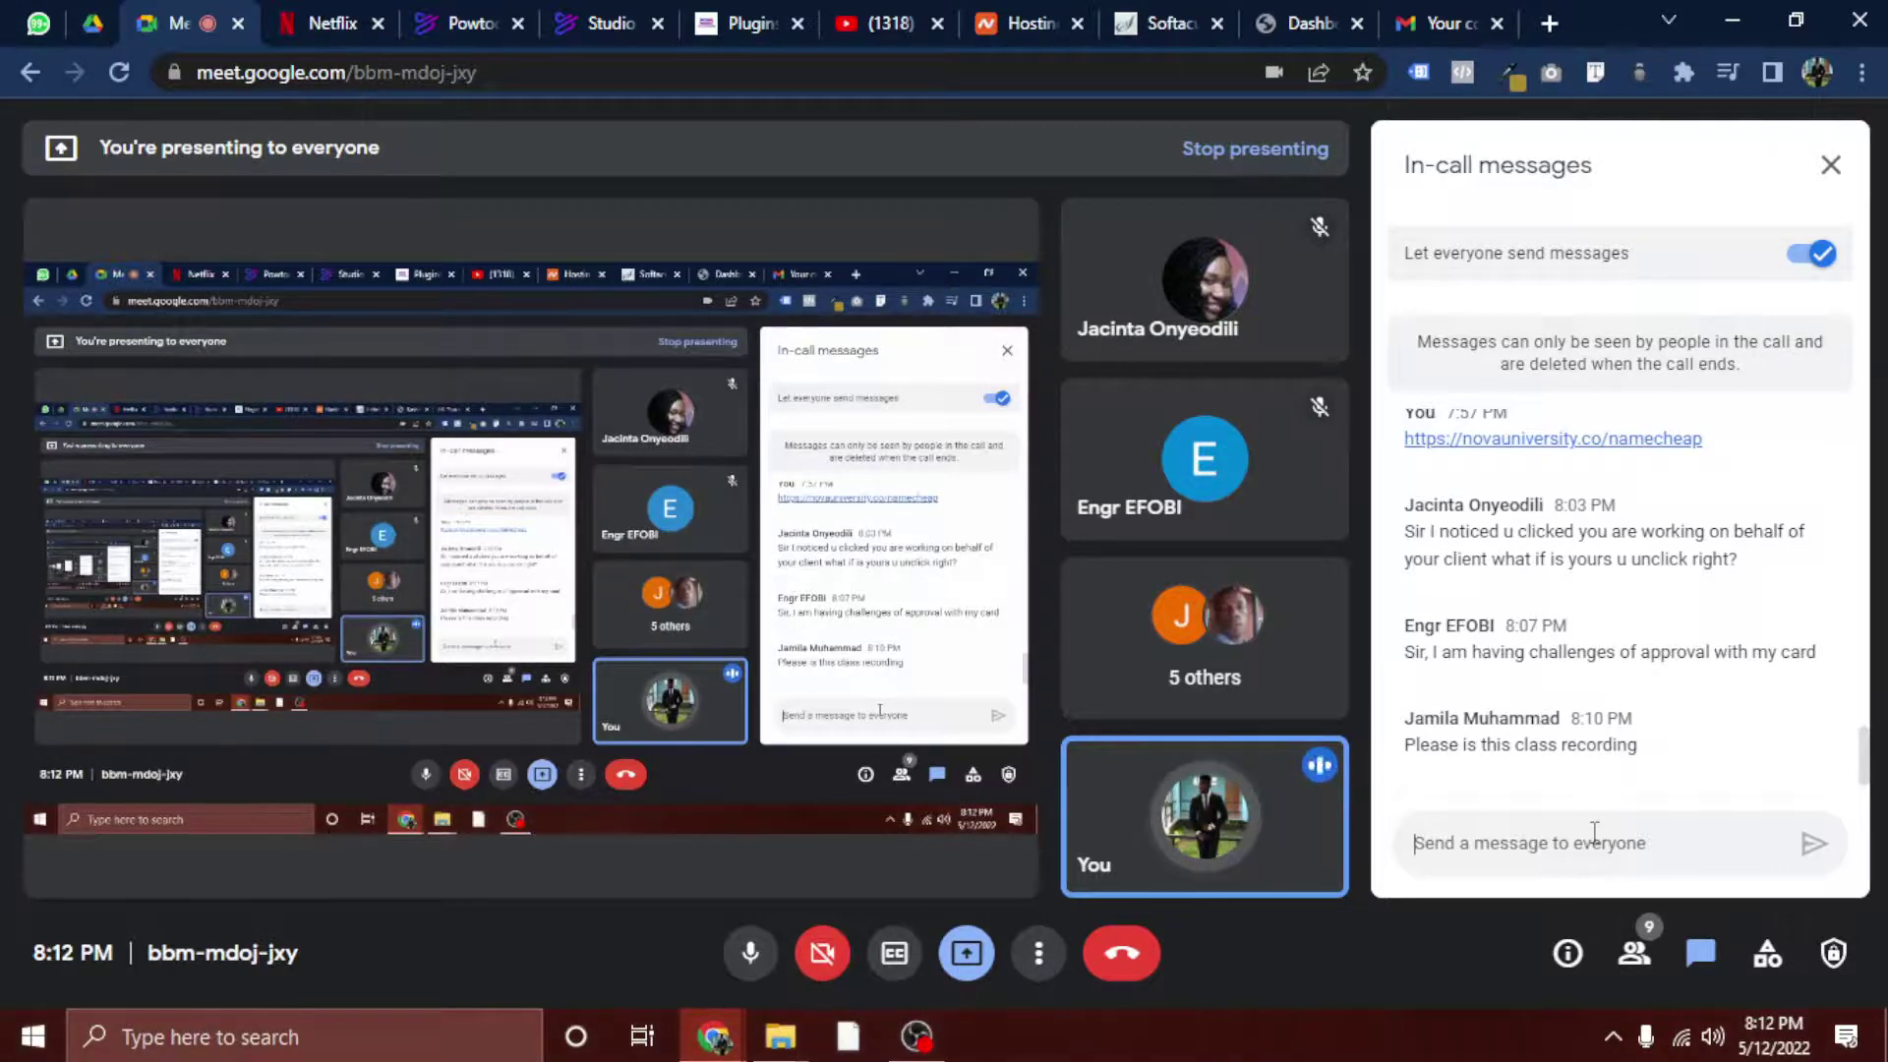
key(ctrl+v)
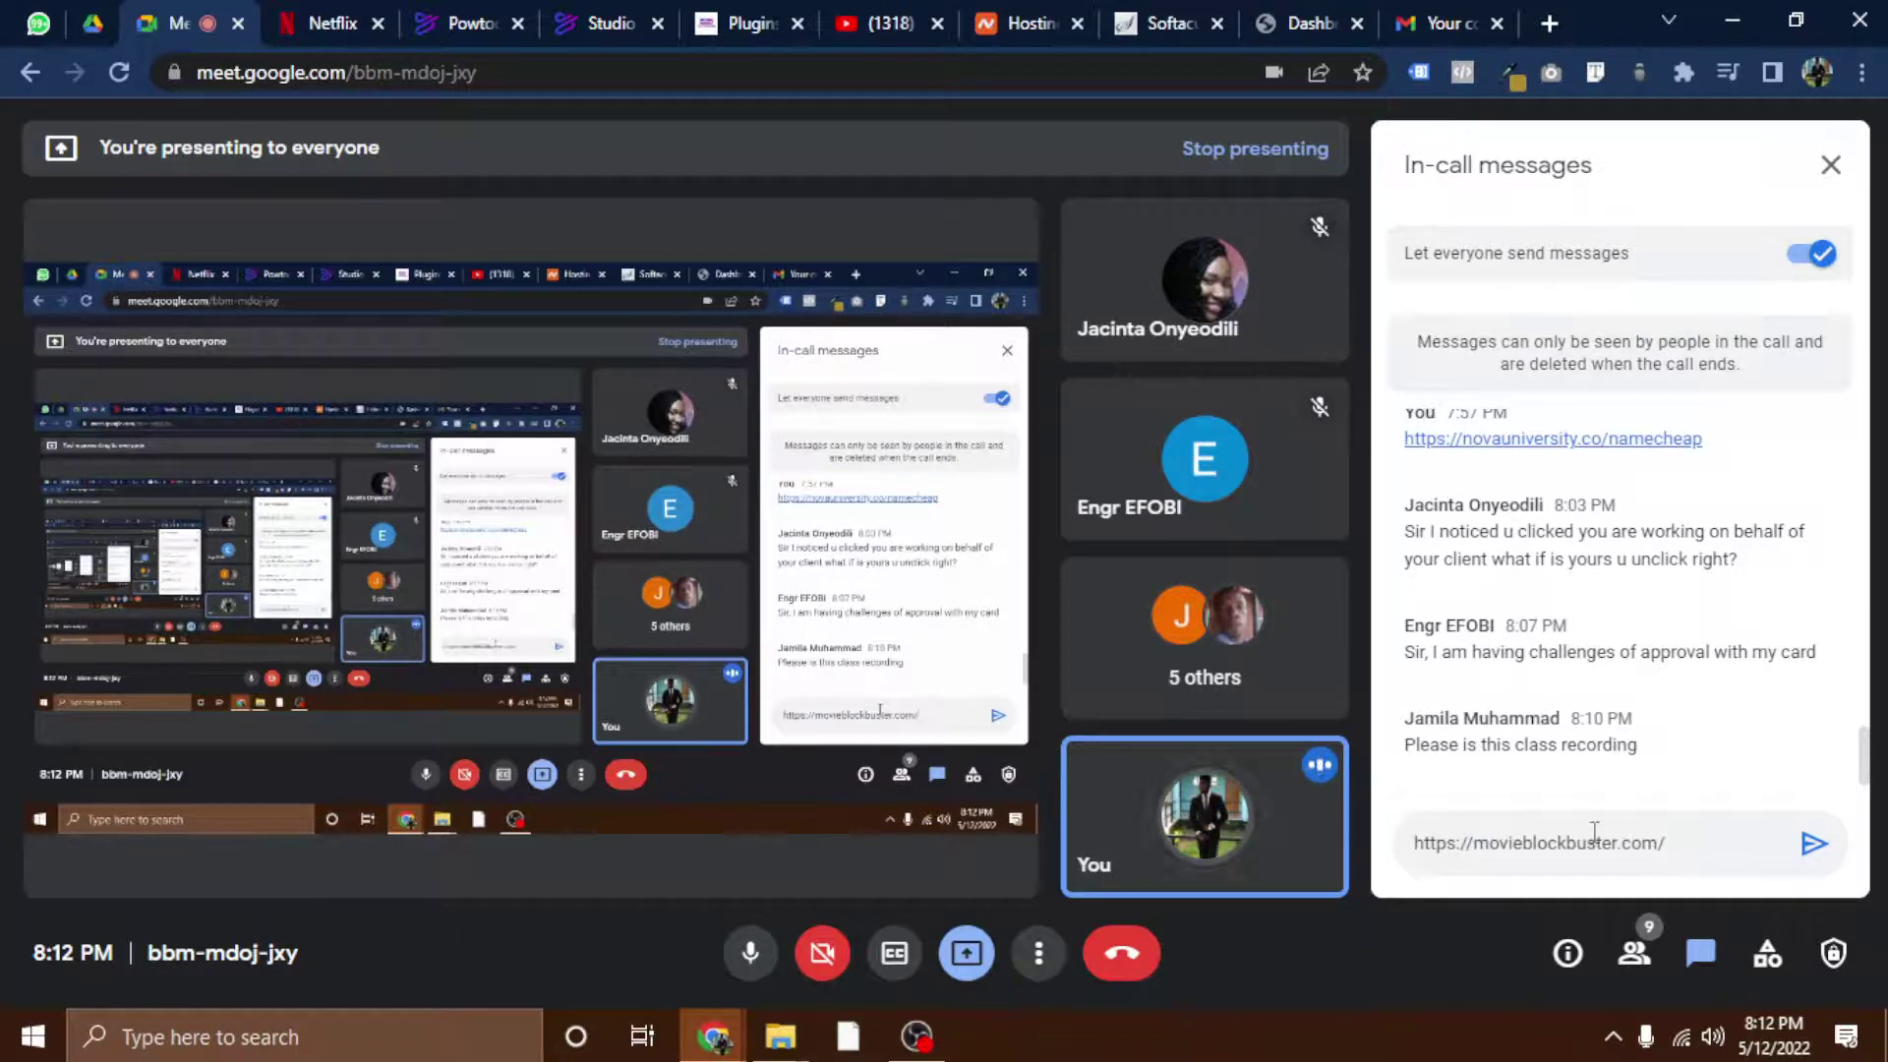
key(Return)
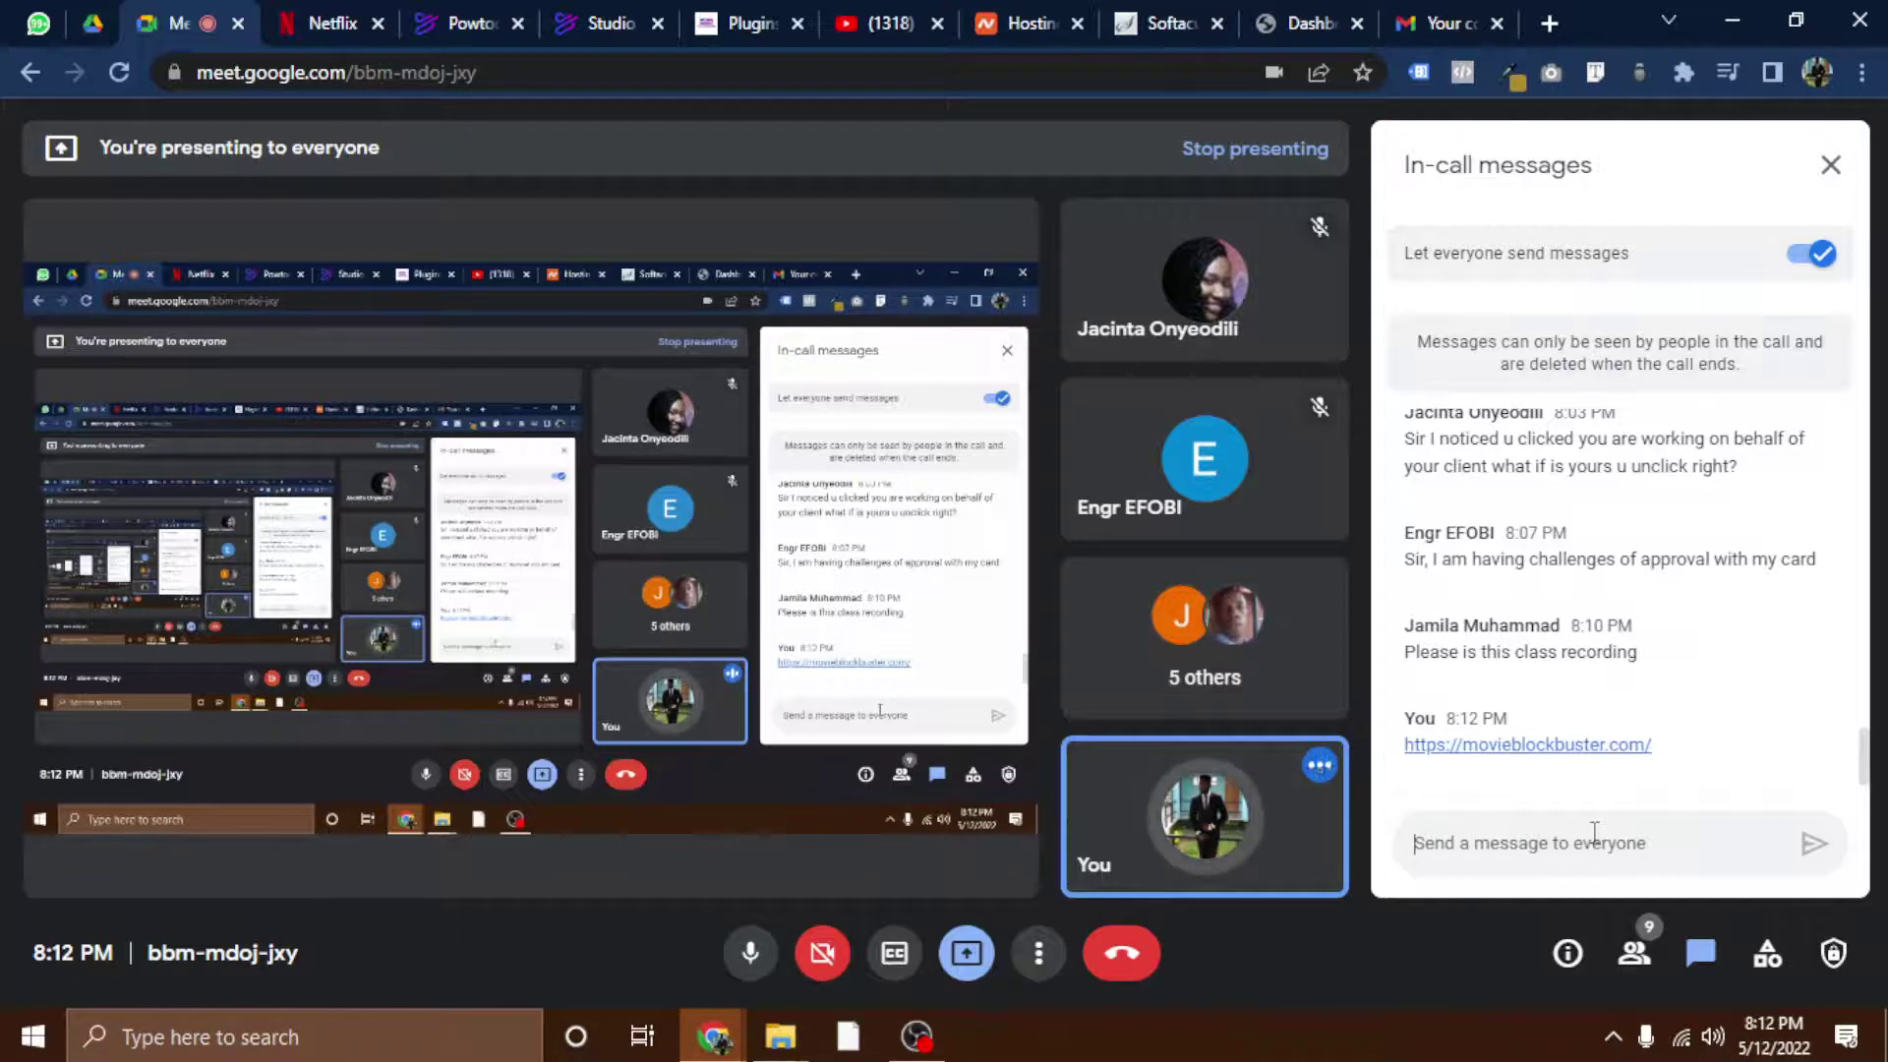
click(1549, 23)
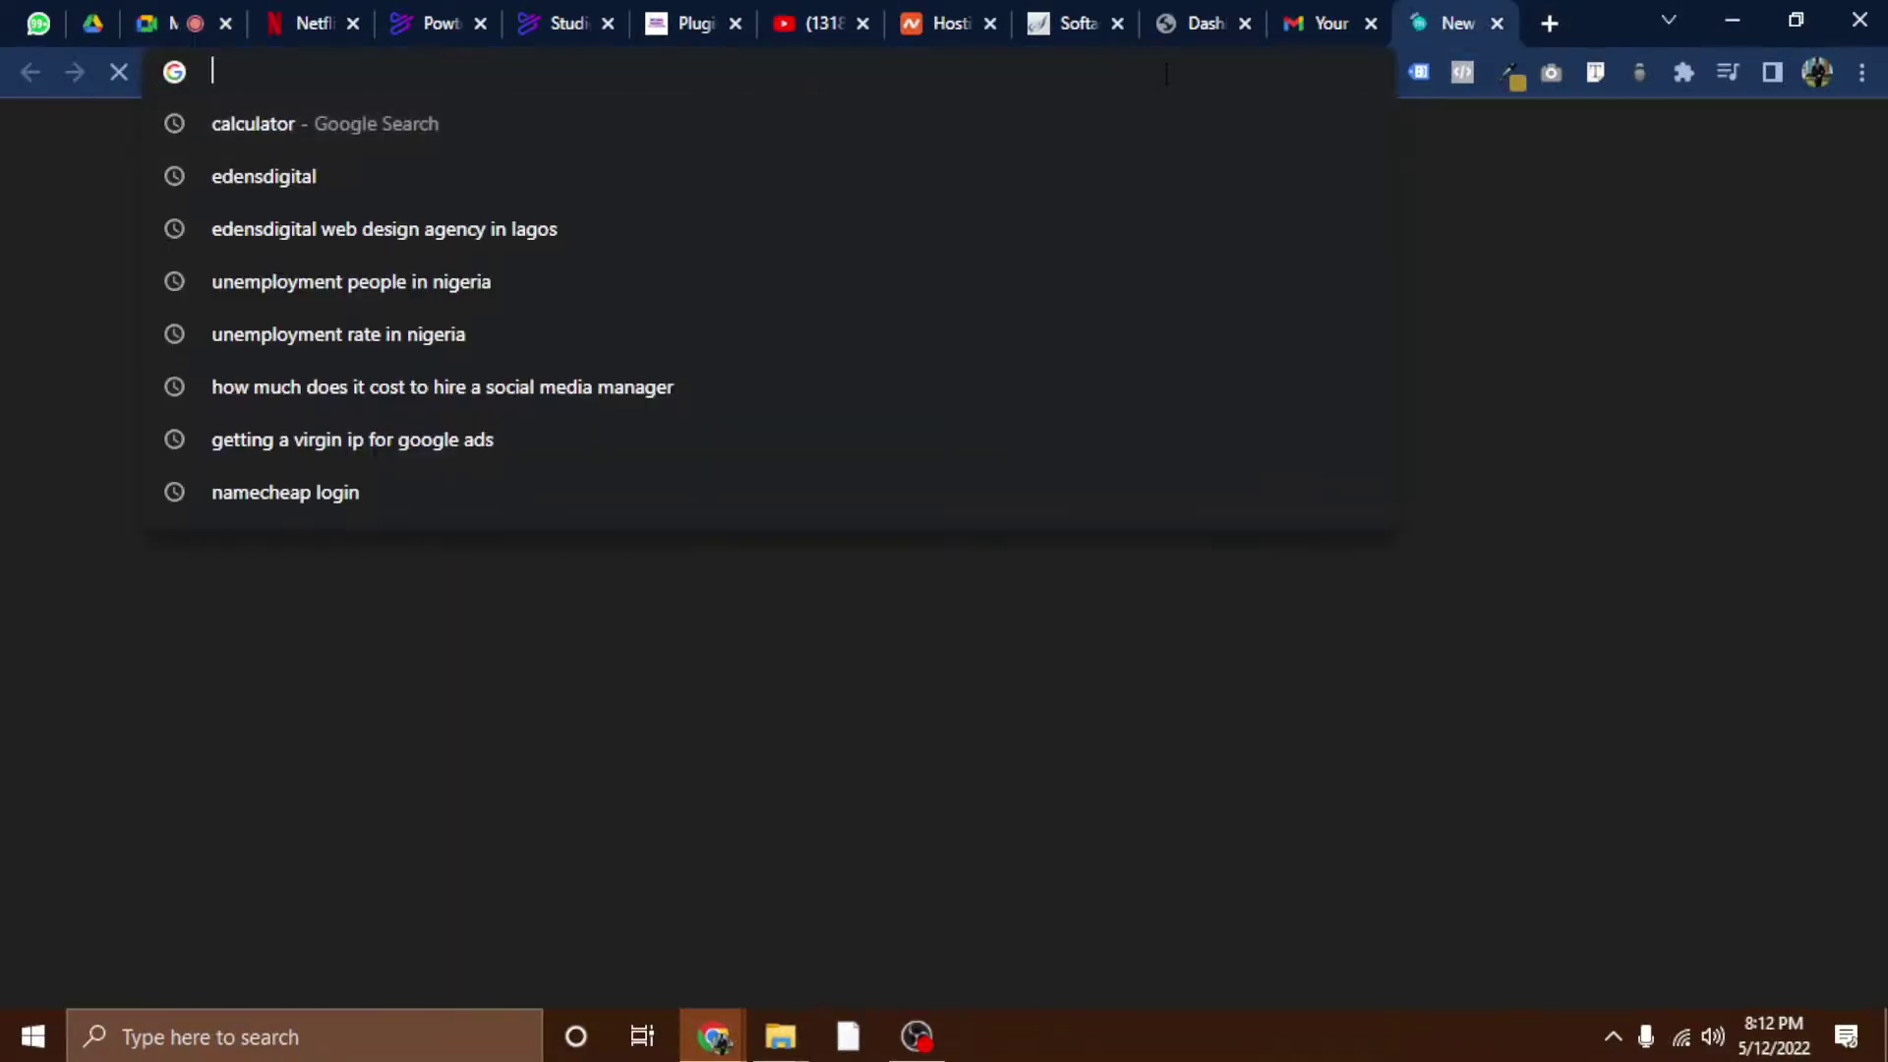
- Search Google for 'how to create a dollar card on barter', then return to the Meet call
text(how wto)
key(BackSpace)
key(BackSpace)
key(BackSpace)
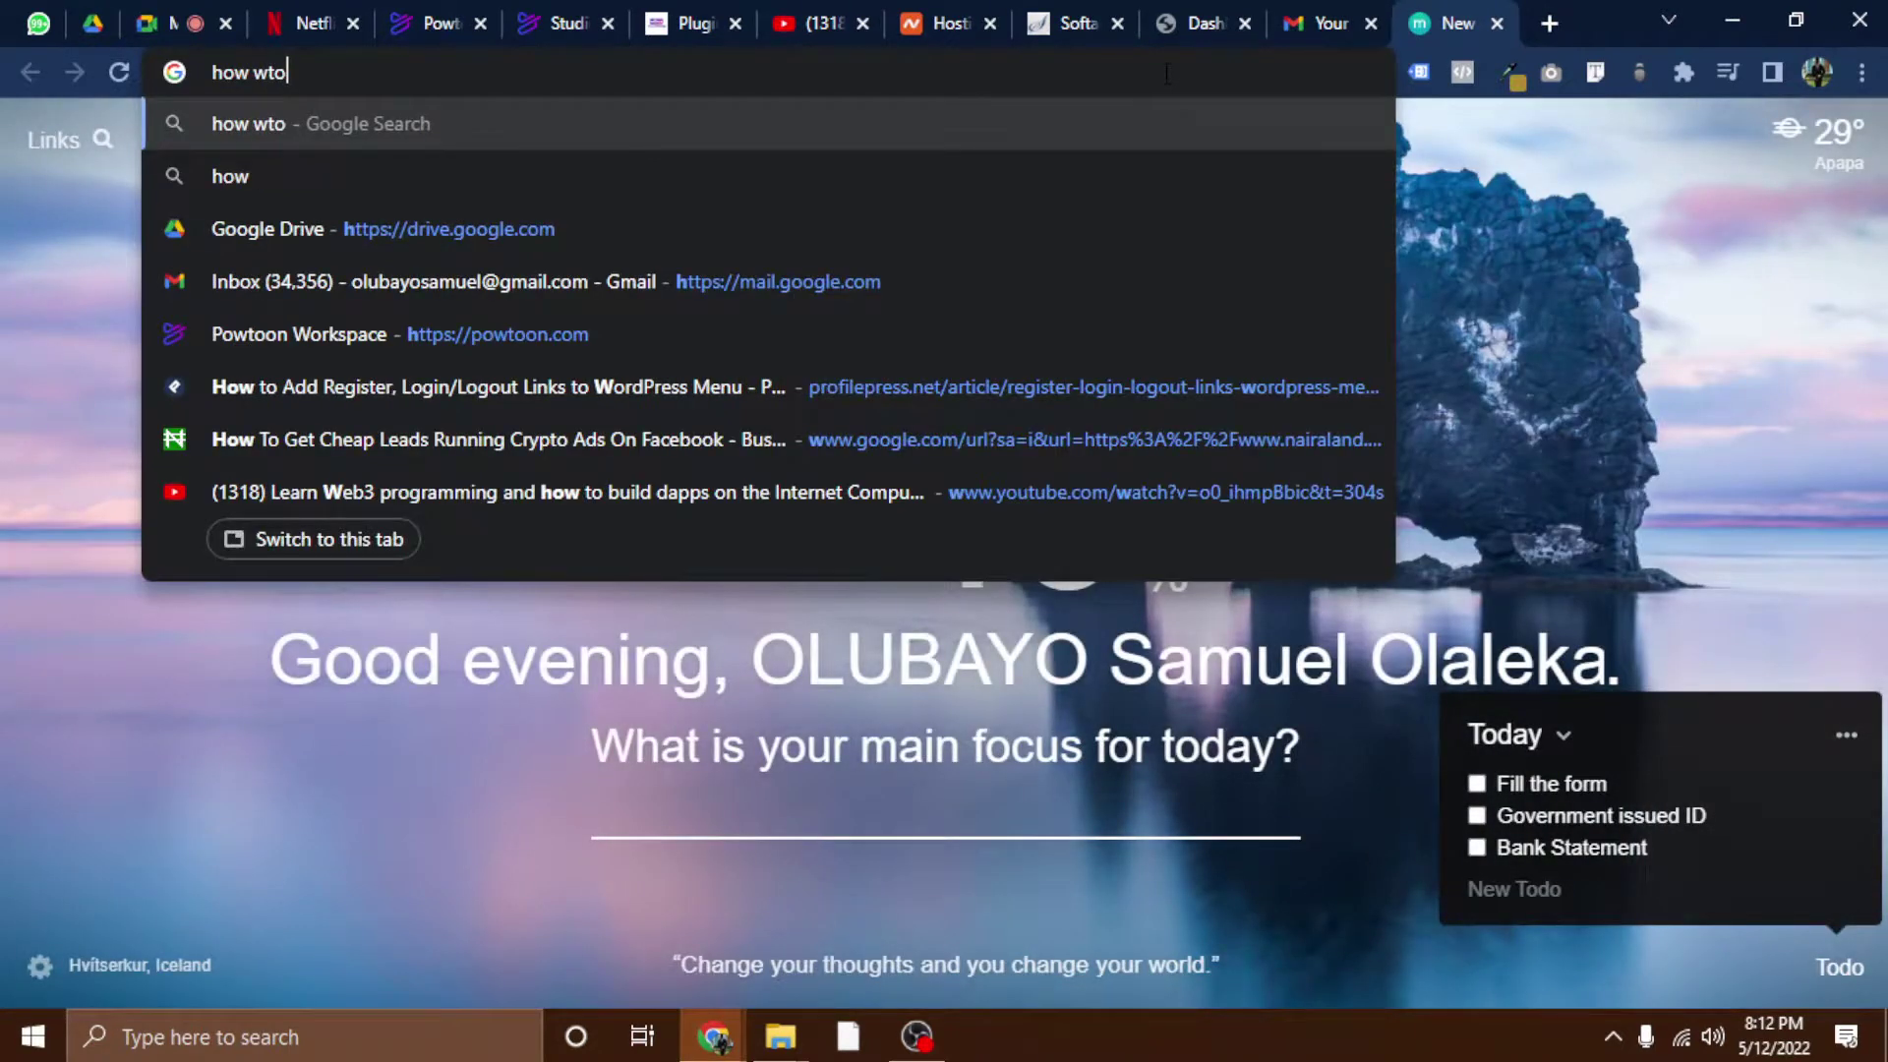
text(to creat)
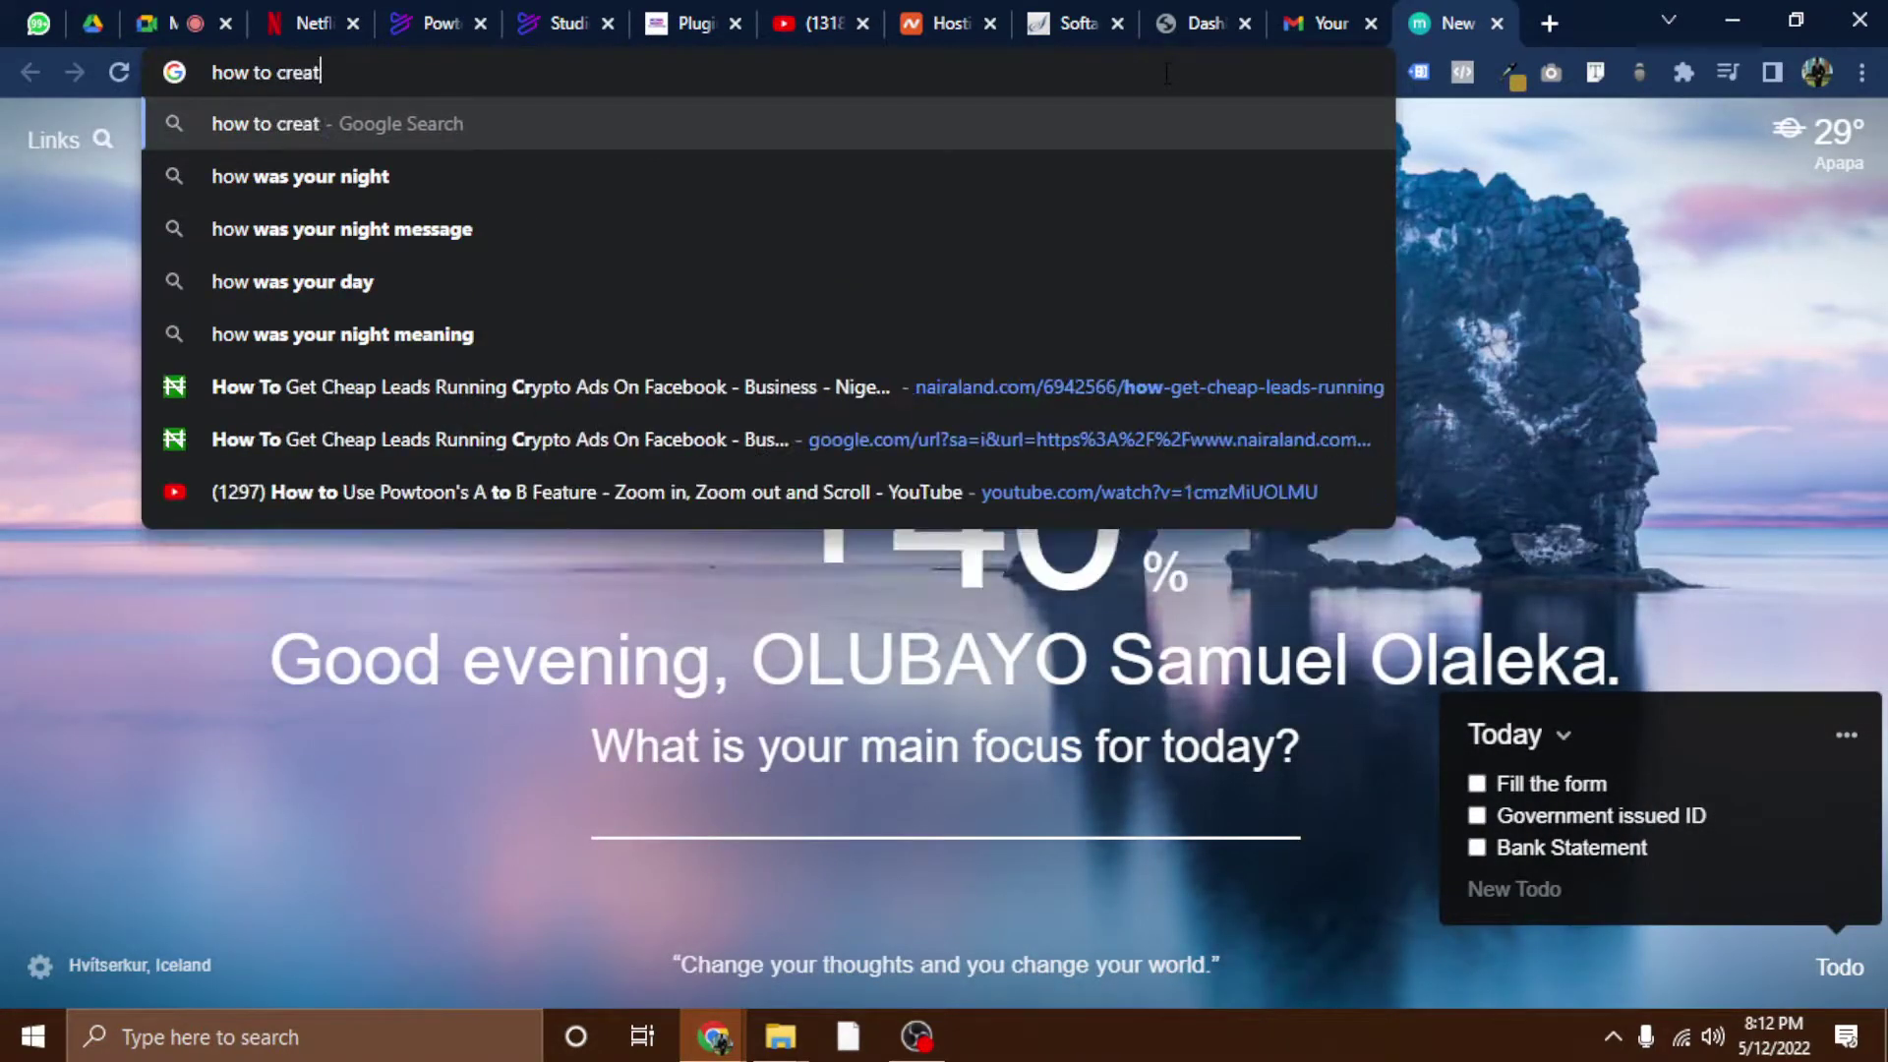
text(e a dollar card by)
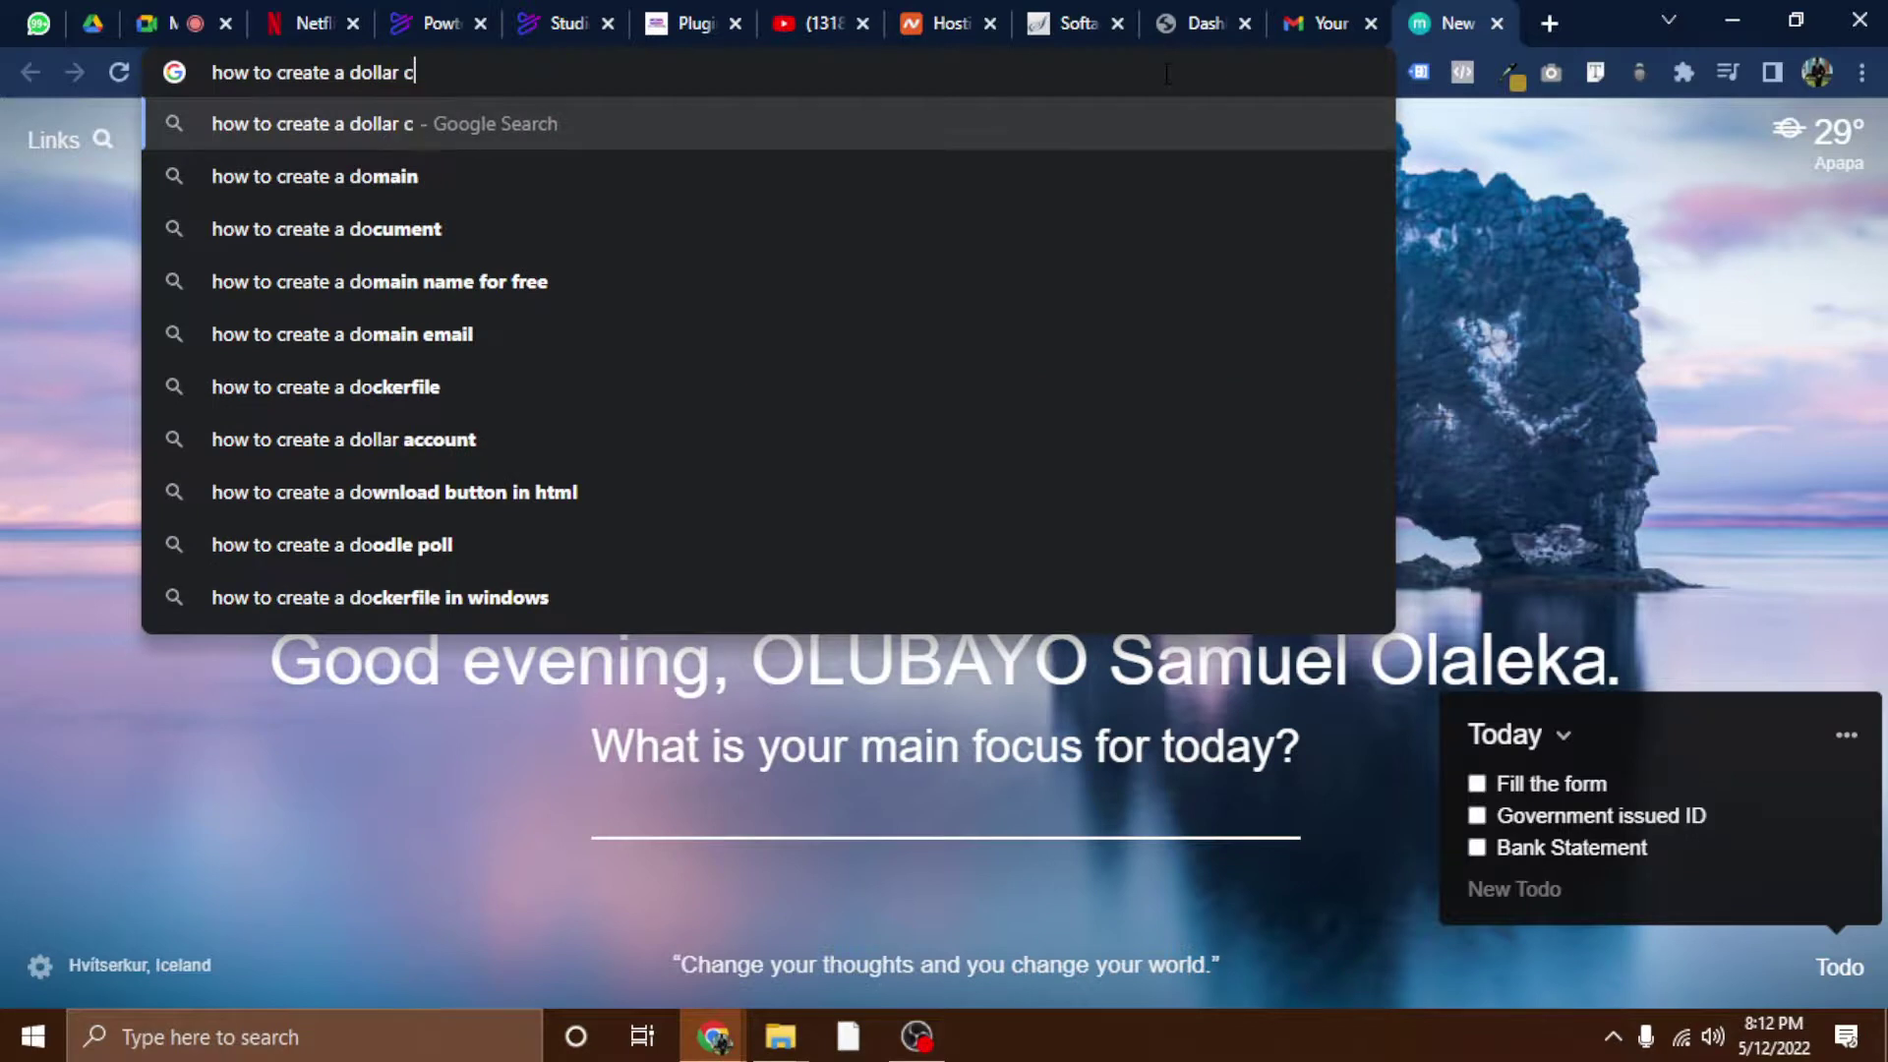
key(BackSpace)
key(BackSpace)
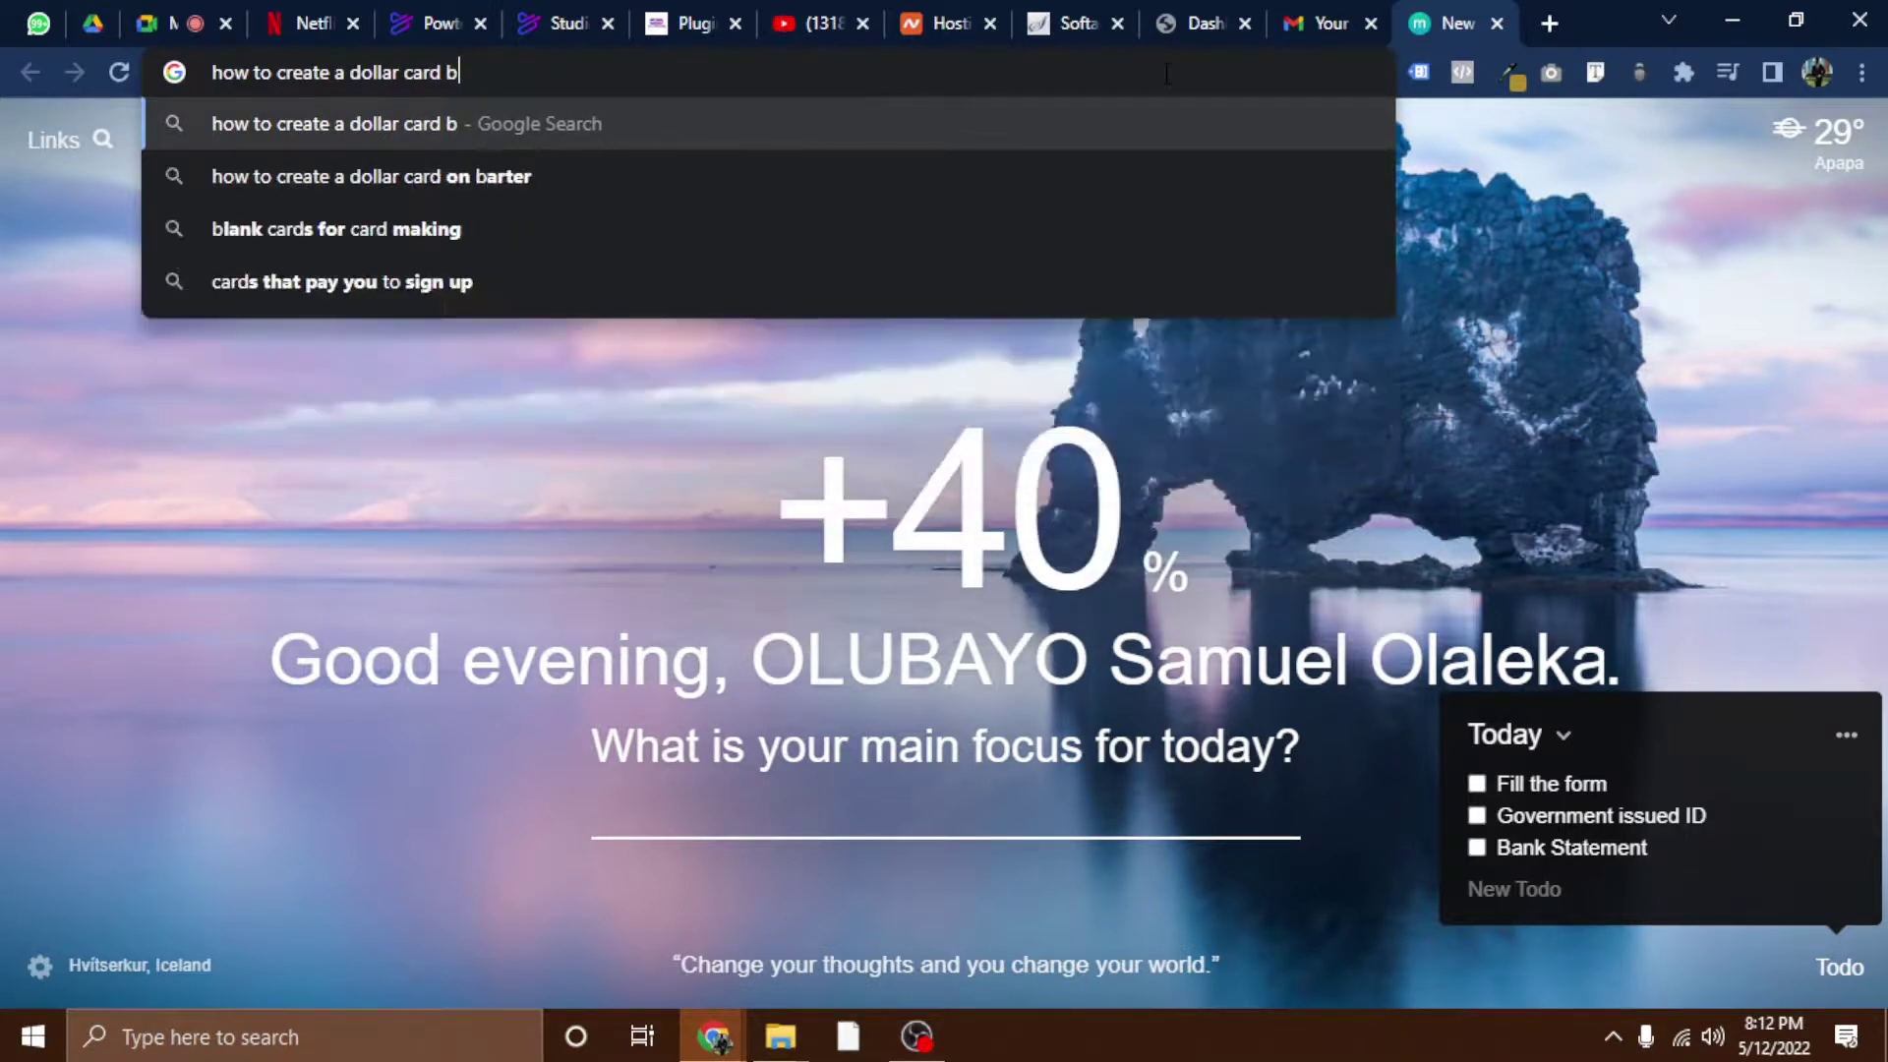
text(on barter)
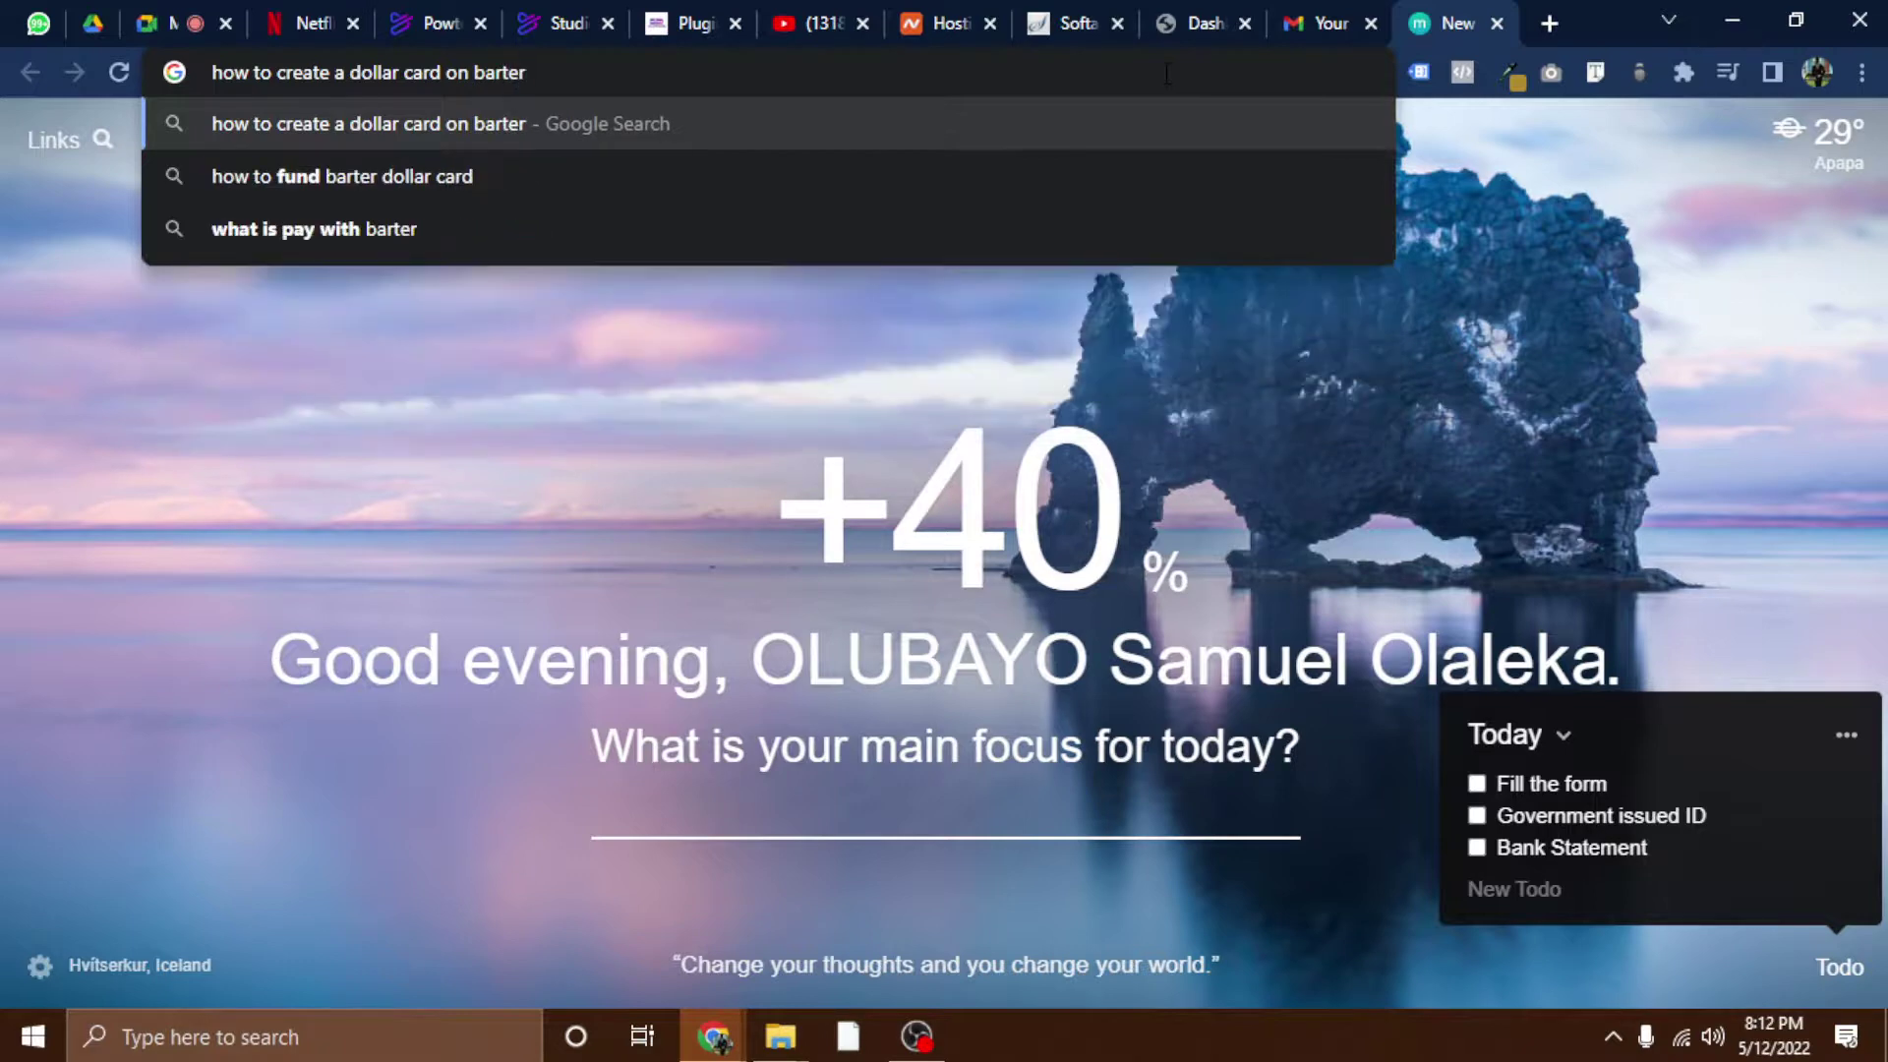
key(Return)
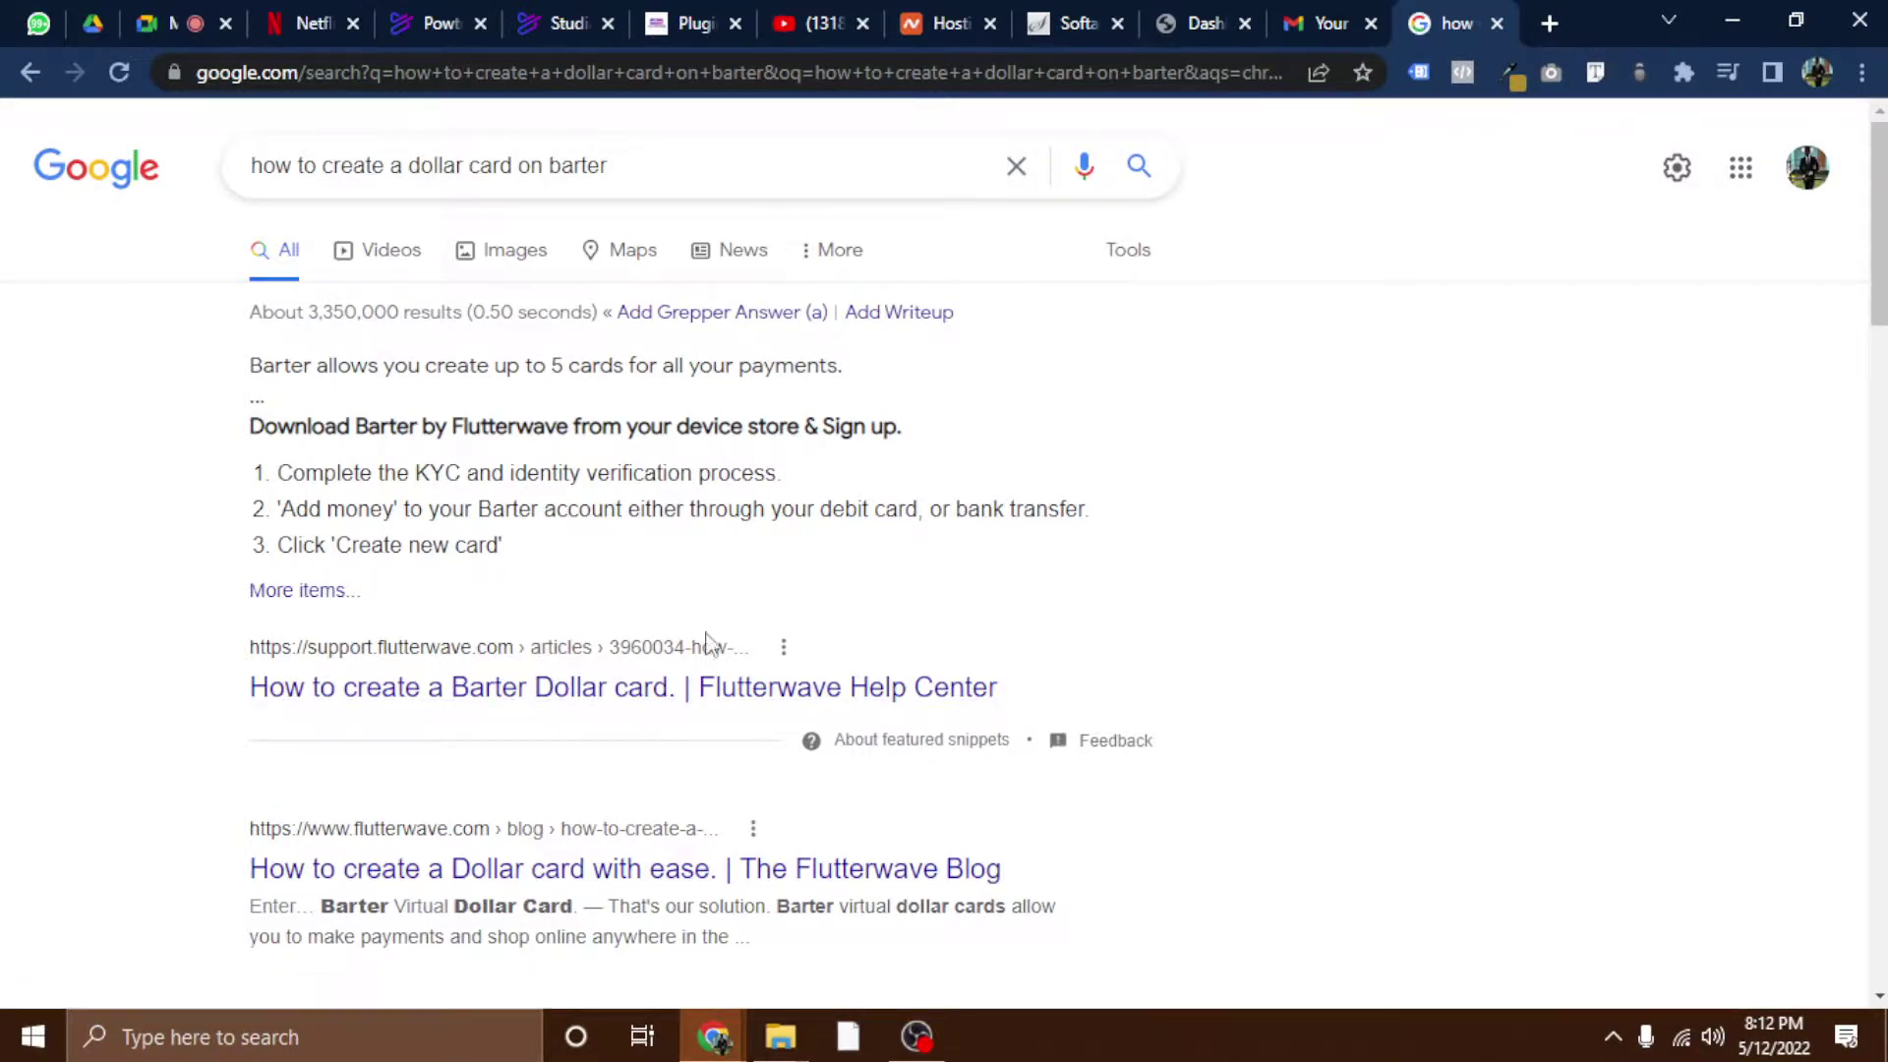
click(169, 21)
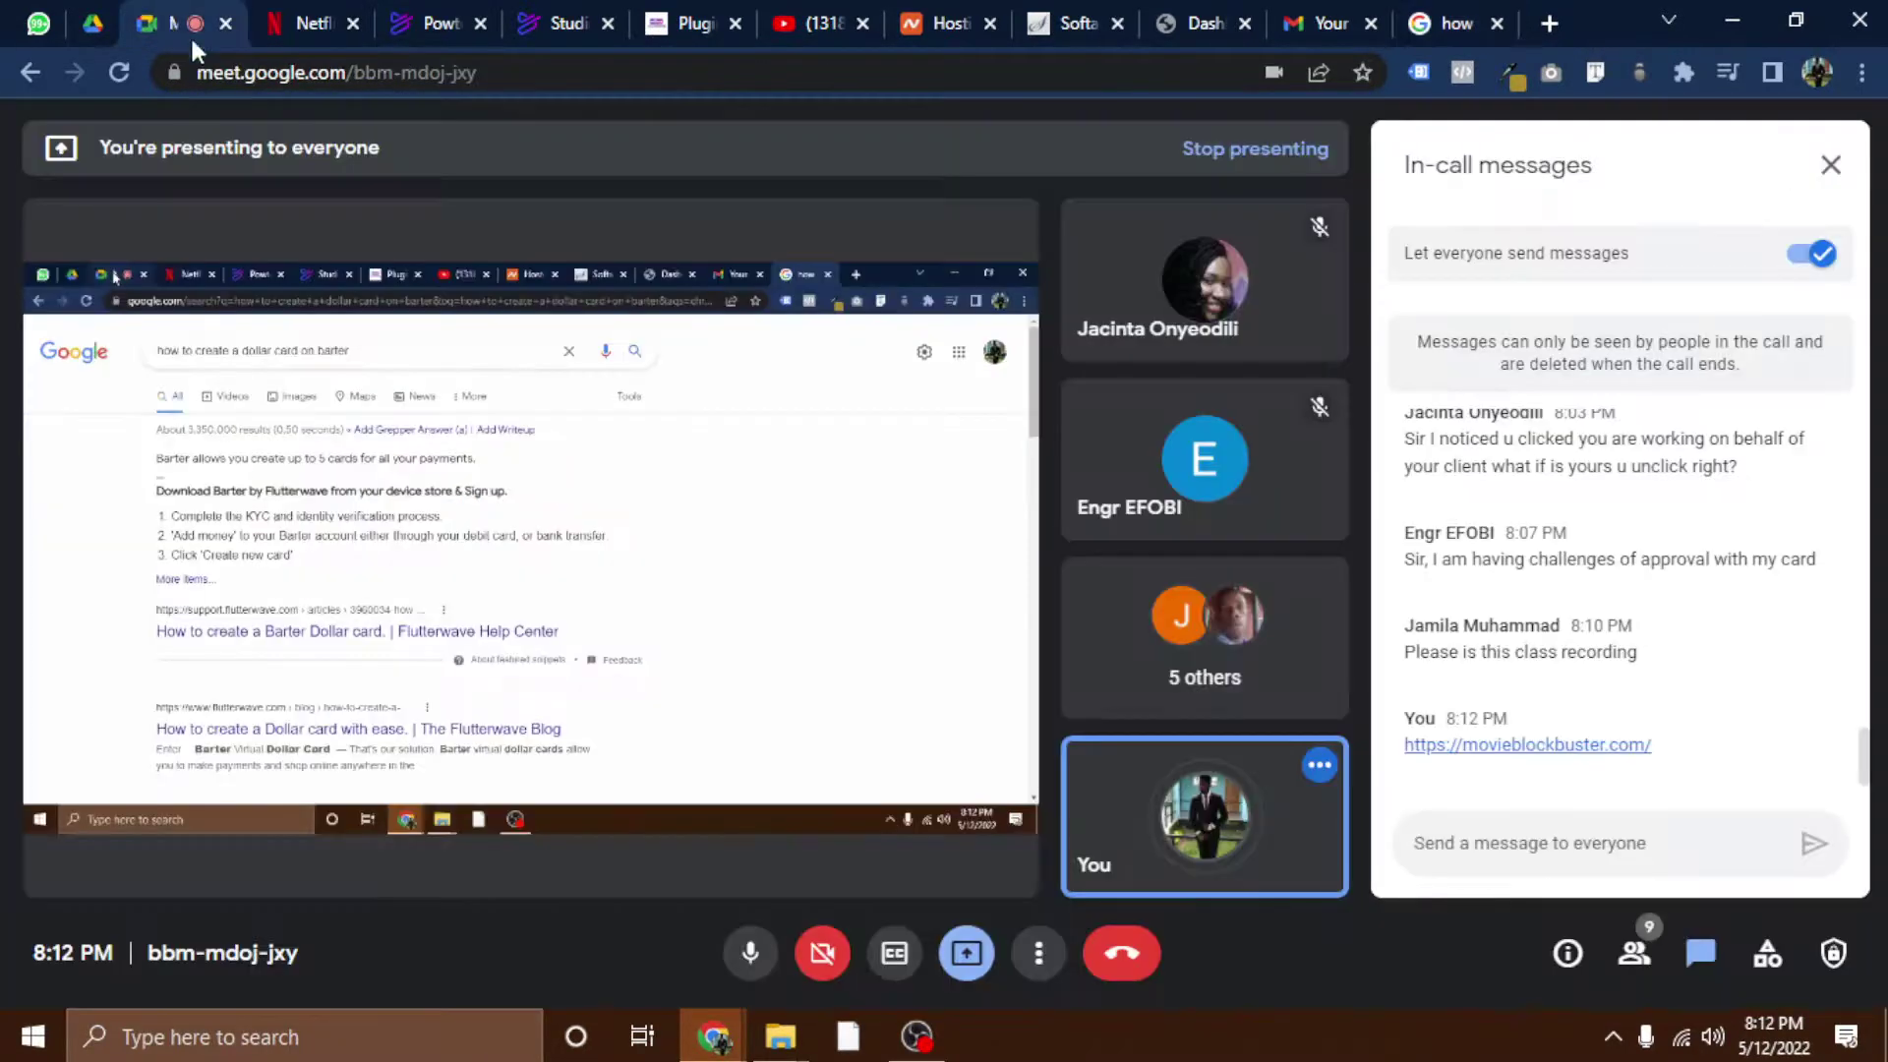
- Paste and send 'how to create a dollar card on barter' in the Meet chat, then return to the WordPress dashboard
click(1524, 846)
text(how to create a dollar card on barter)
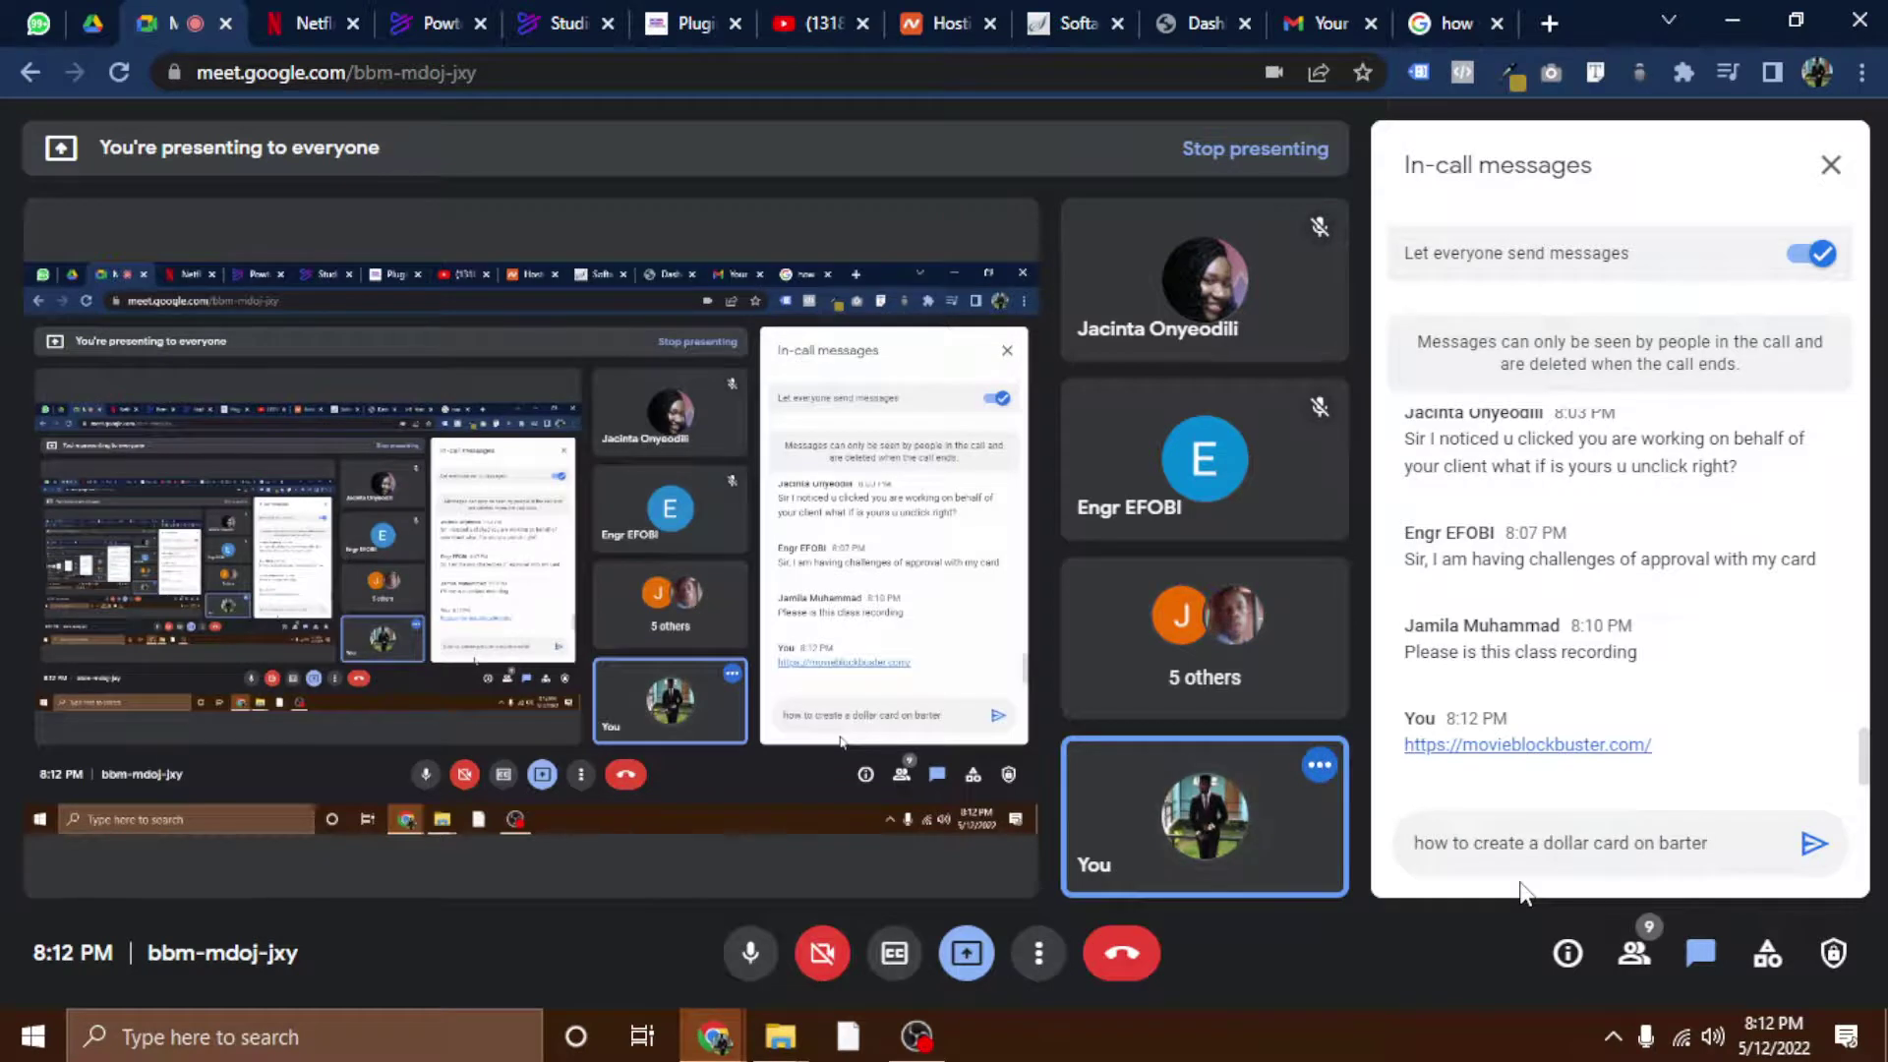
key(Return)
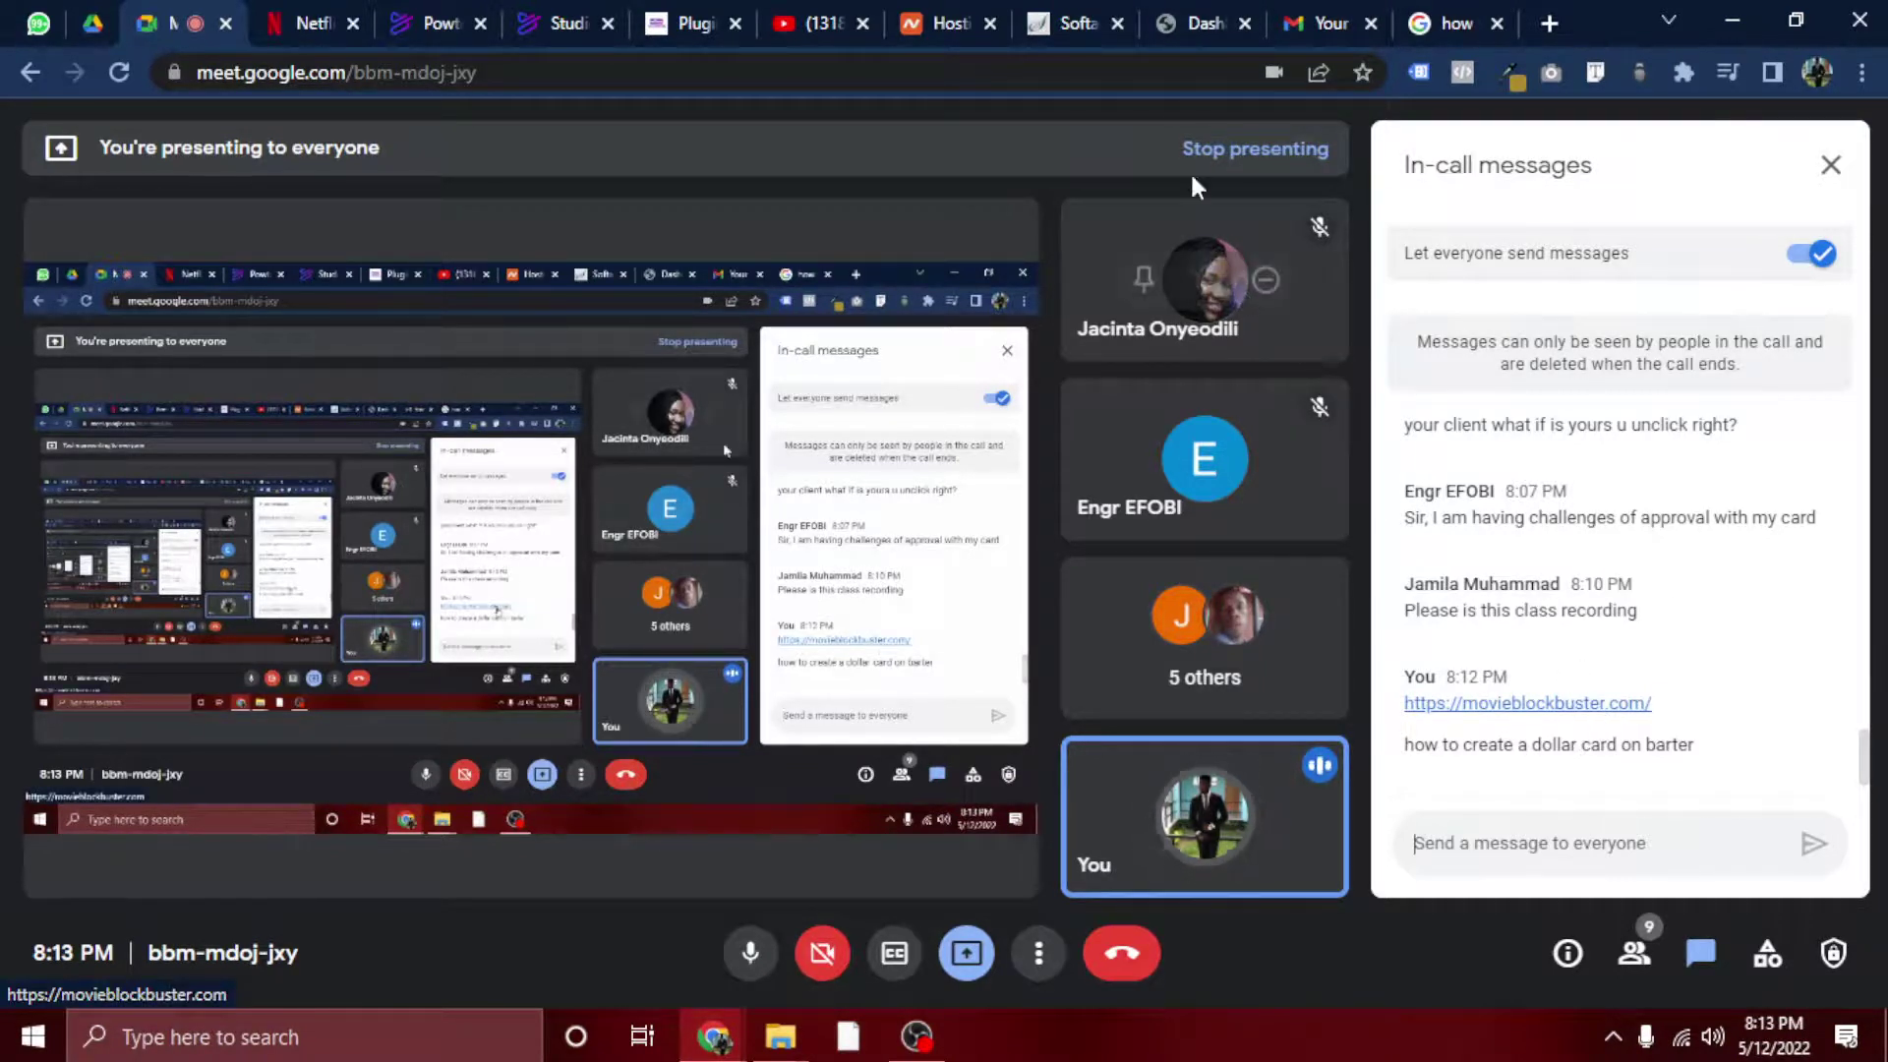
click(1164, 16)
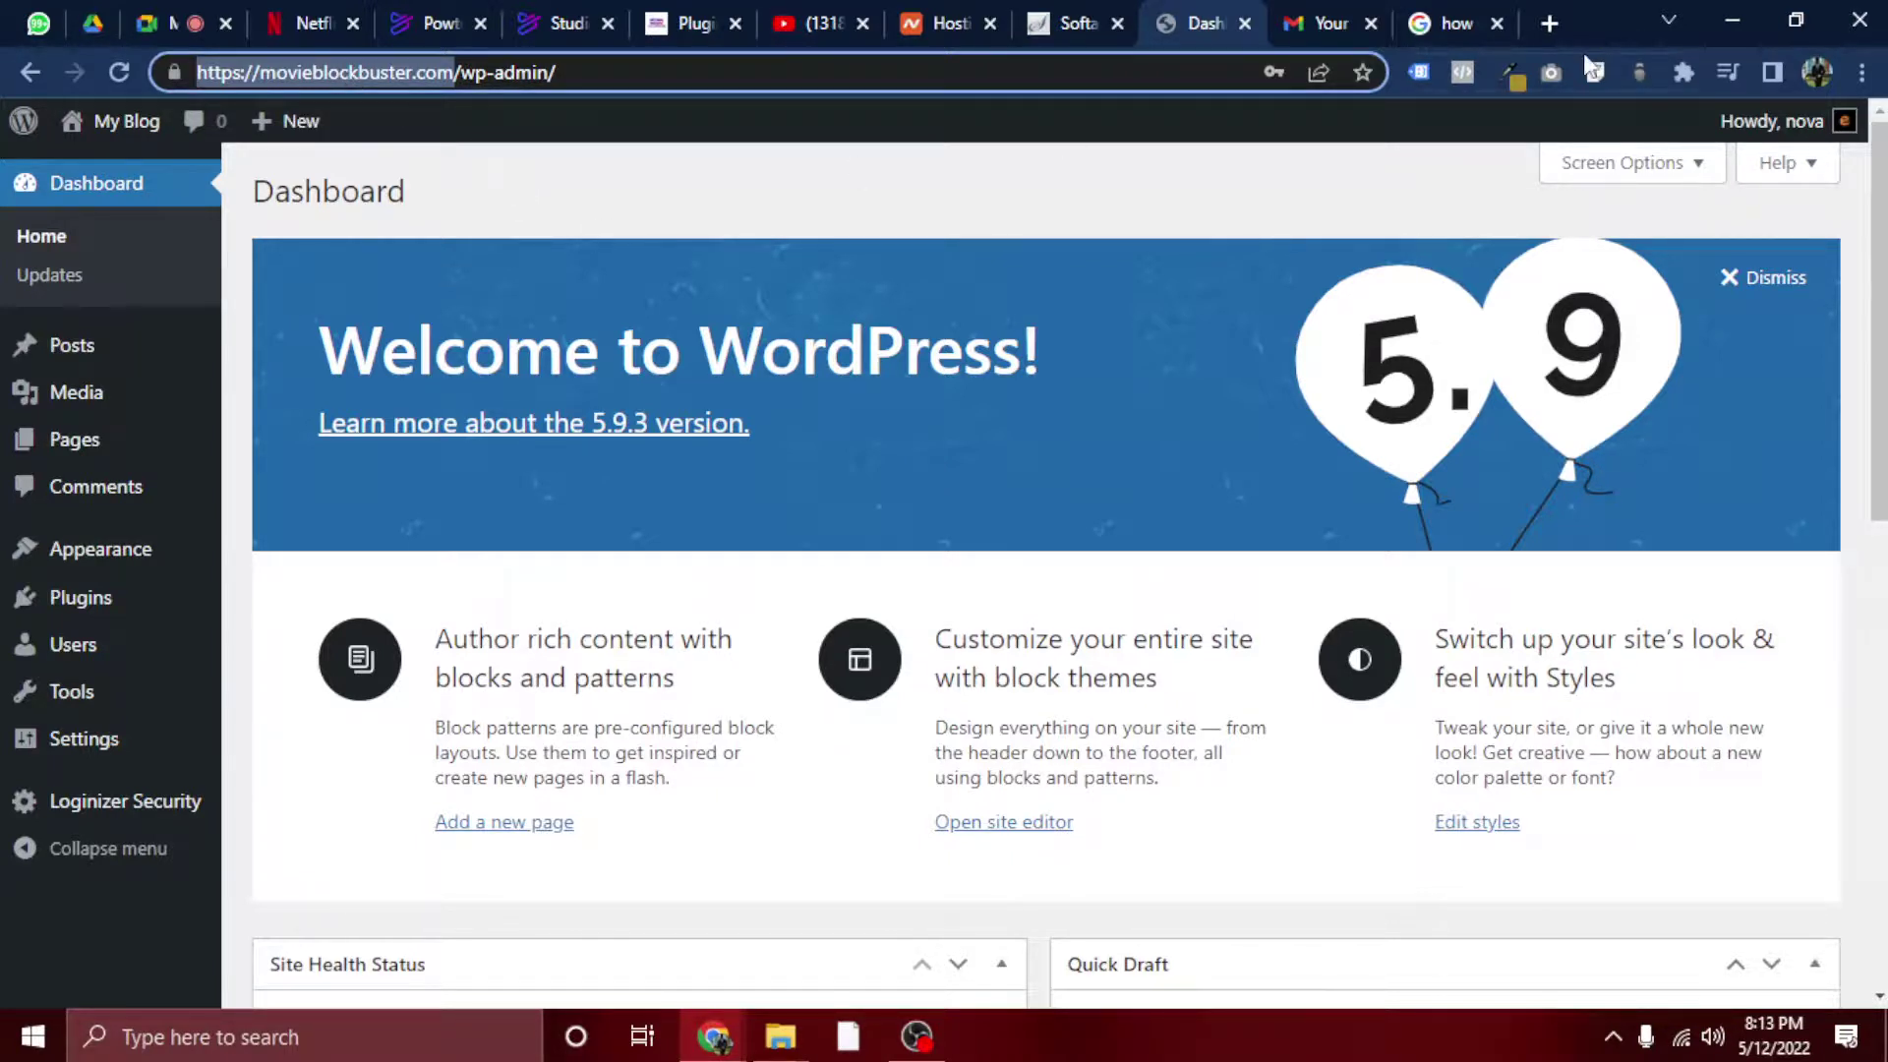
- Log out of WordPress admin and log back in with the admin username, pasted password and Remember Me
click(1839, 123)
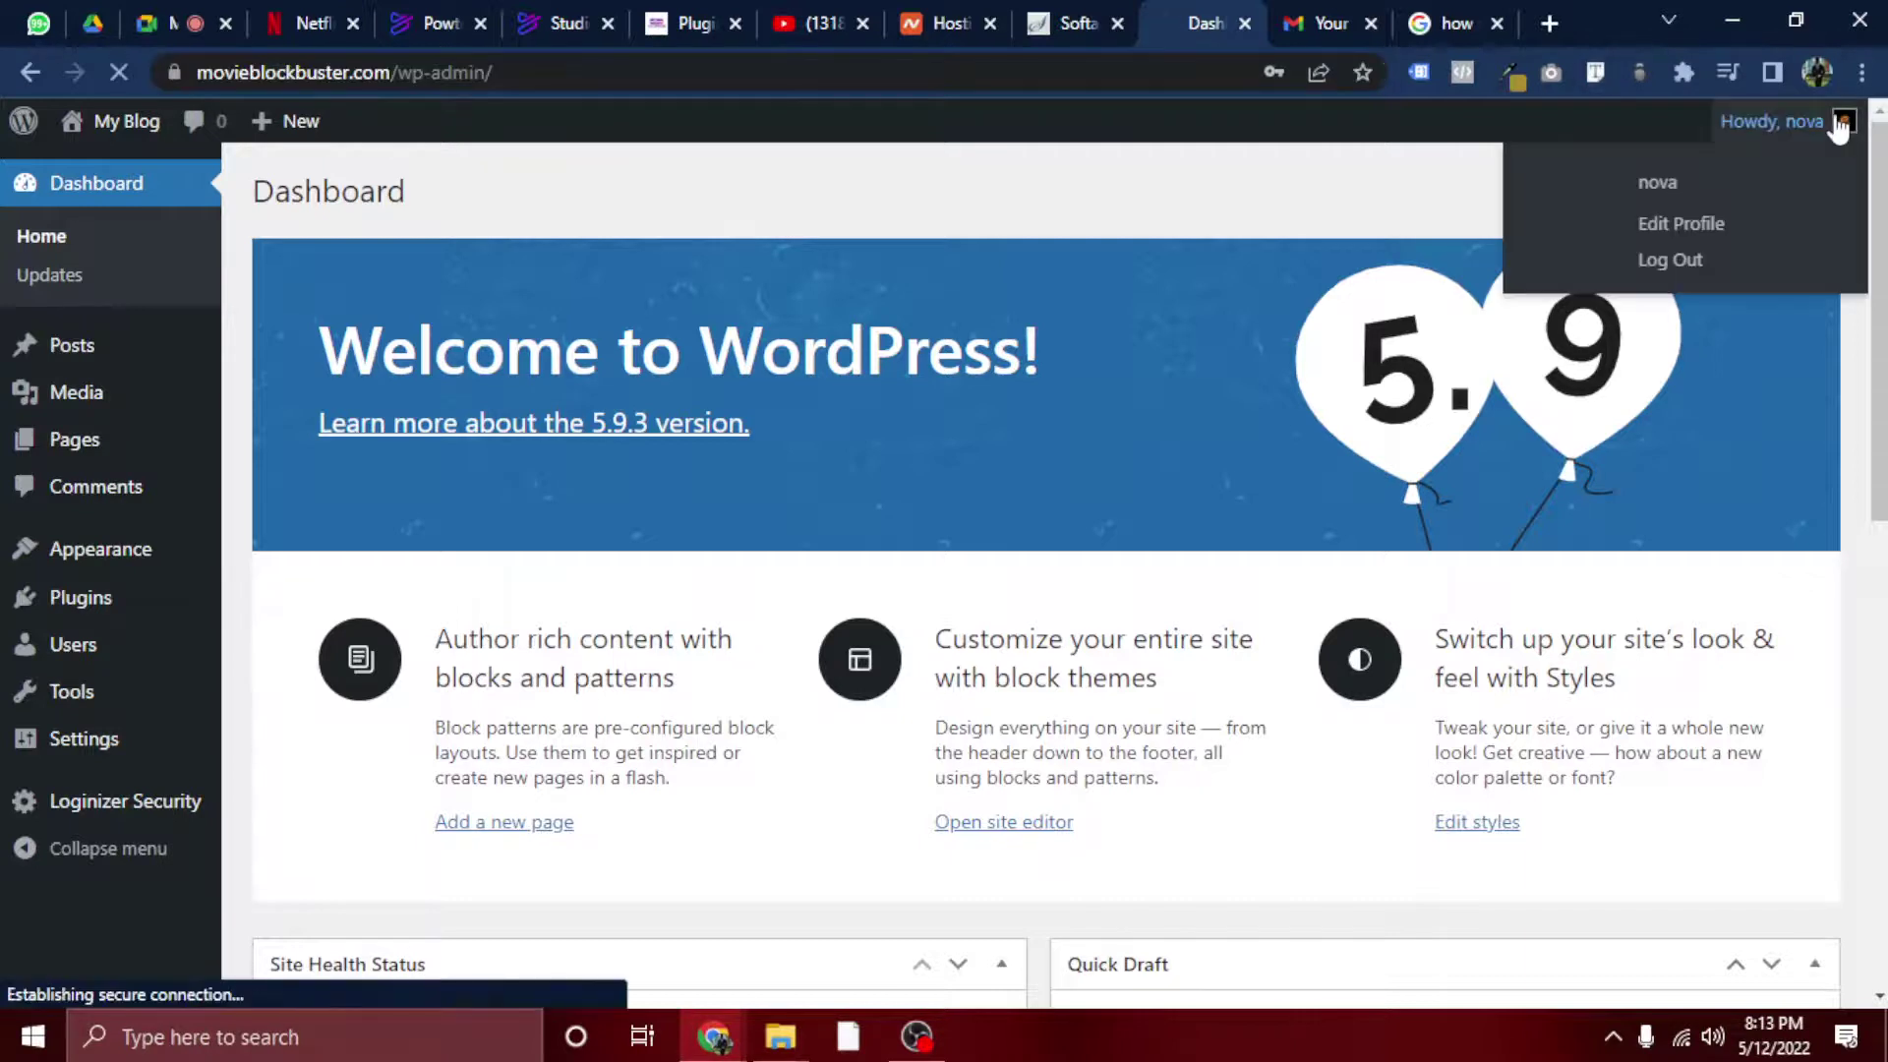
click(1692, 261)
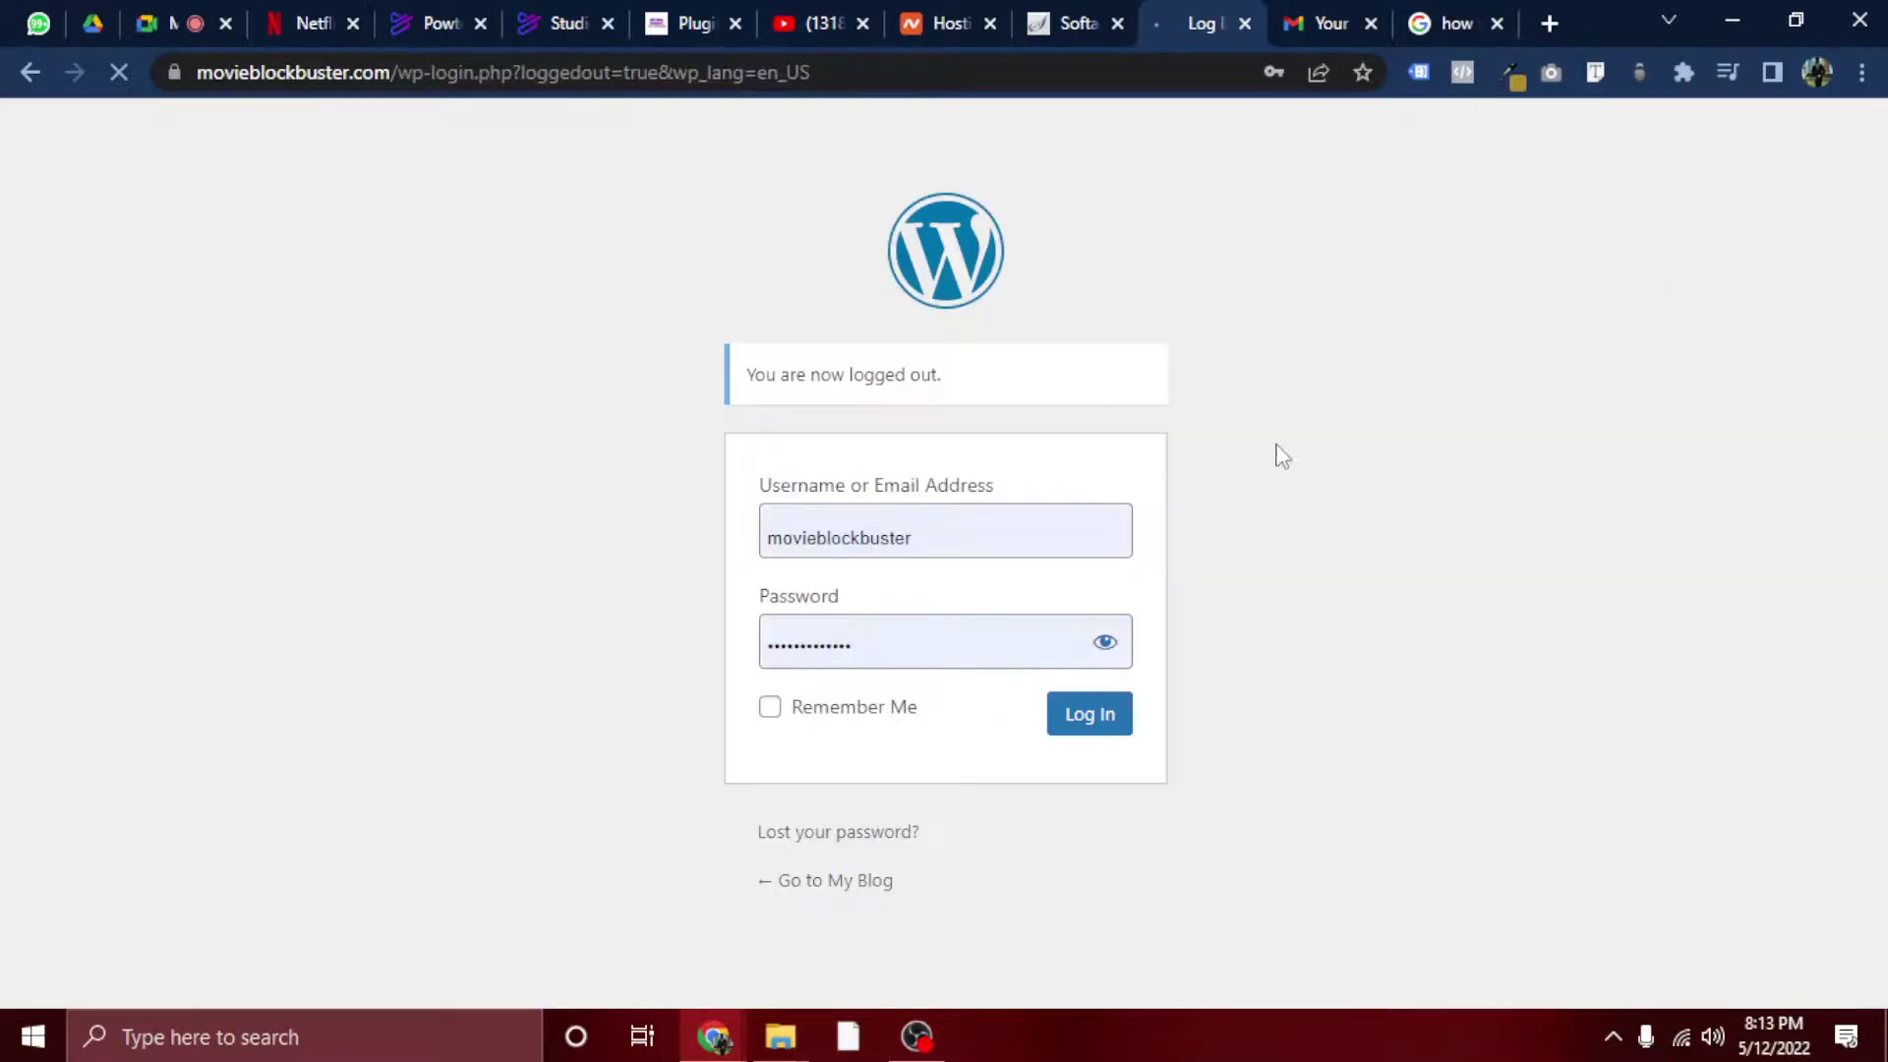
click(1009, 542)
key(ctrl+a)
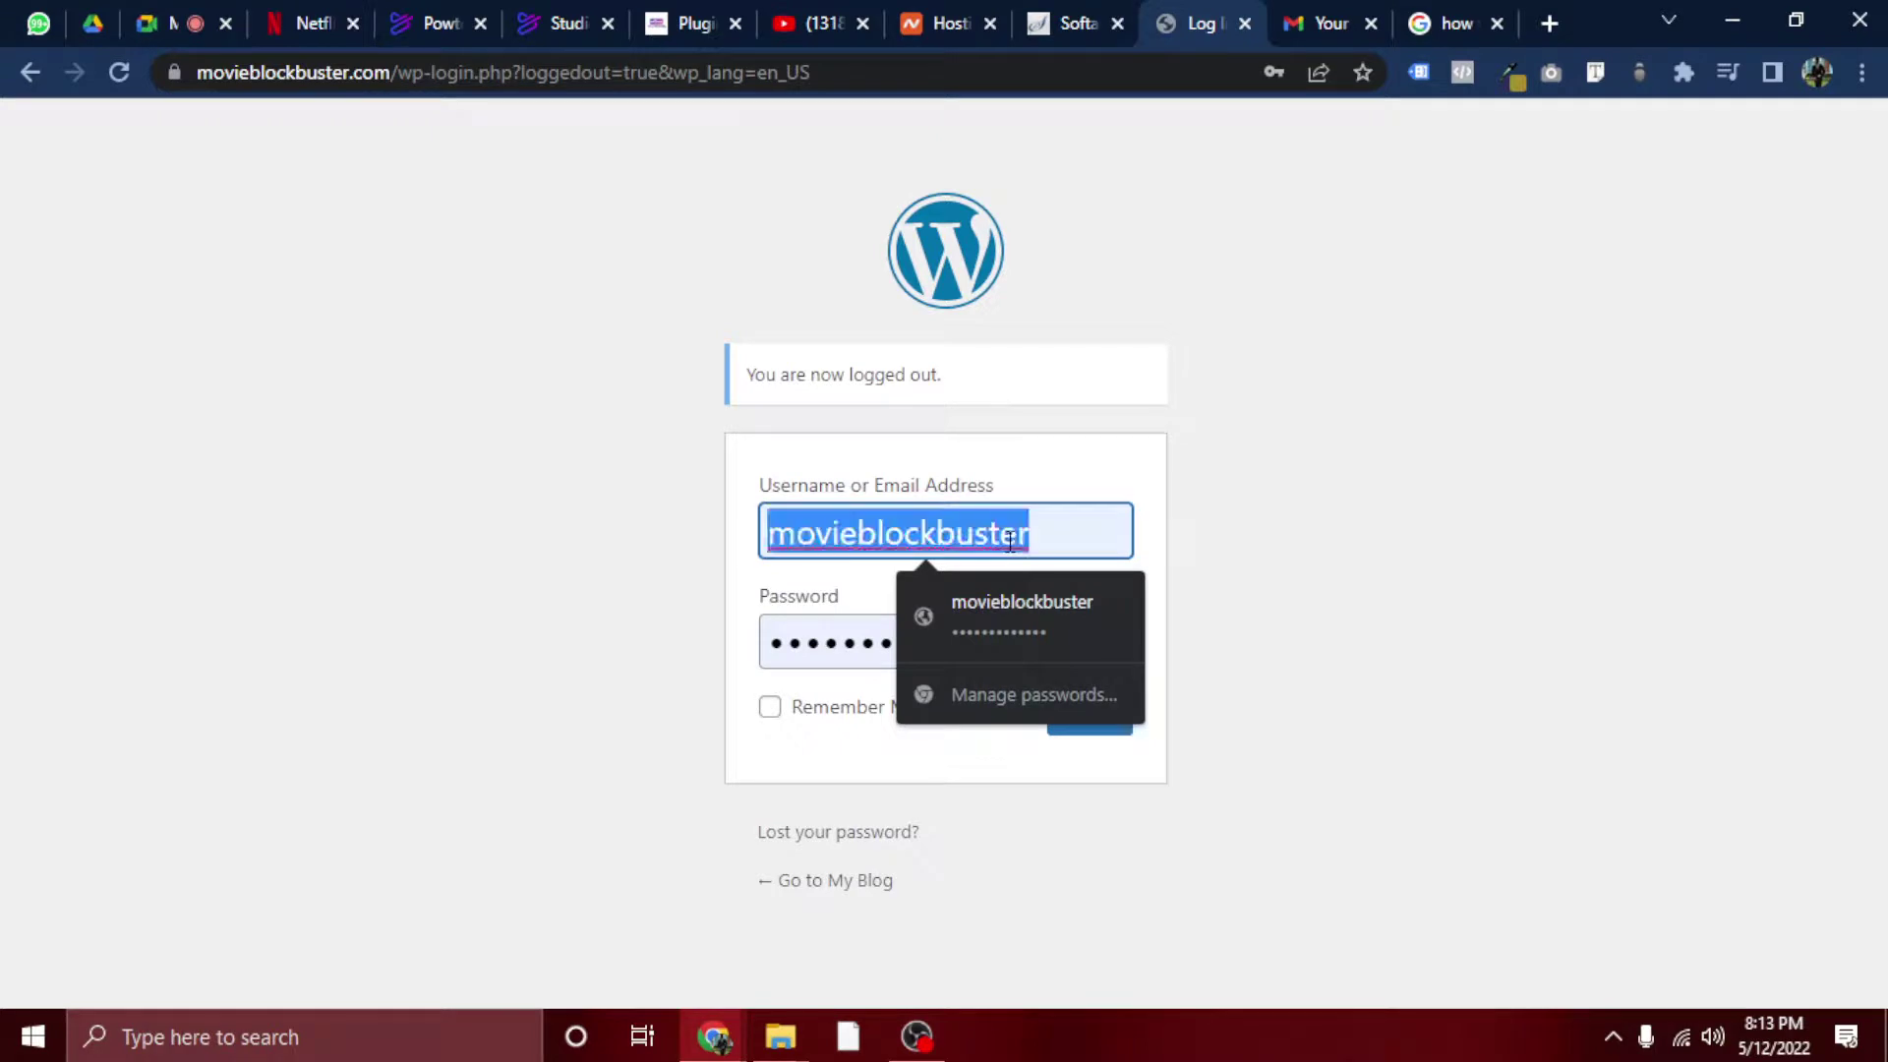
text(nova)
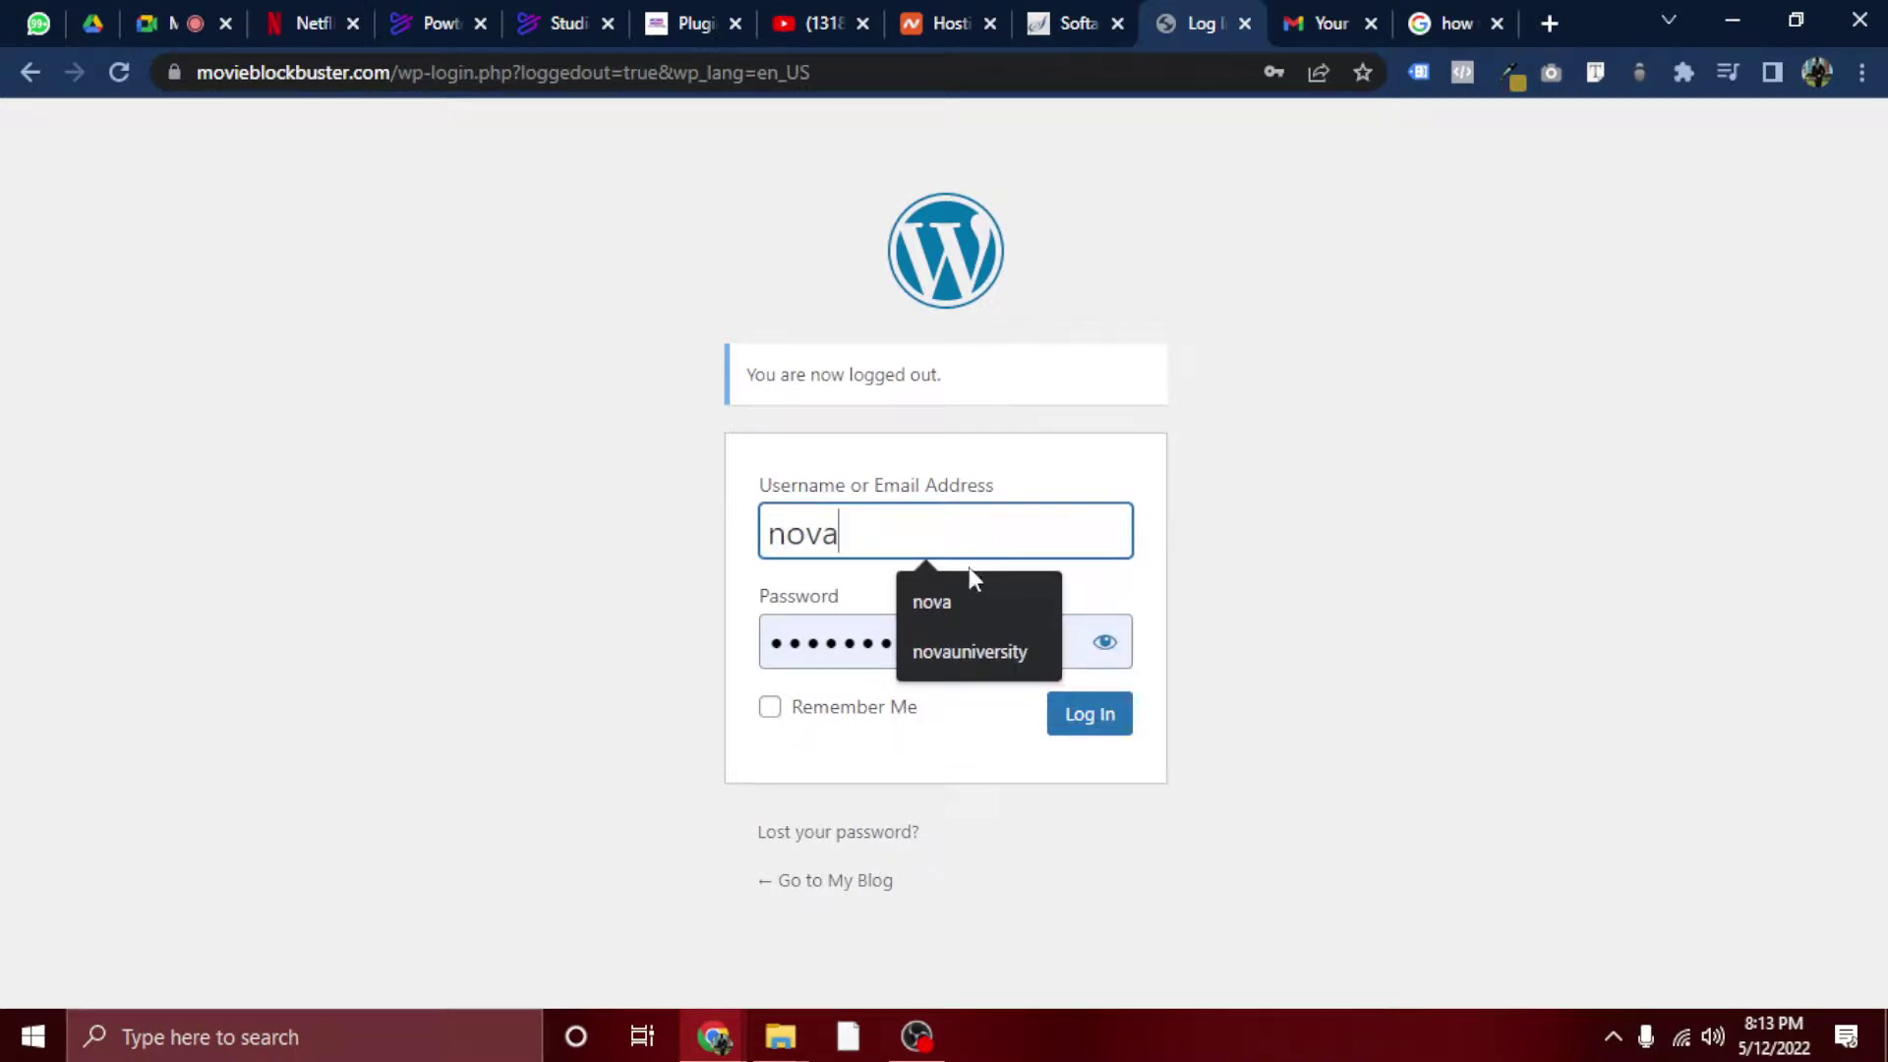
click(839, 635)
key(ctrl+a)
key(ctrl+v)
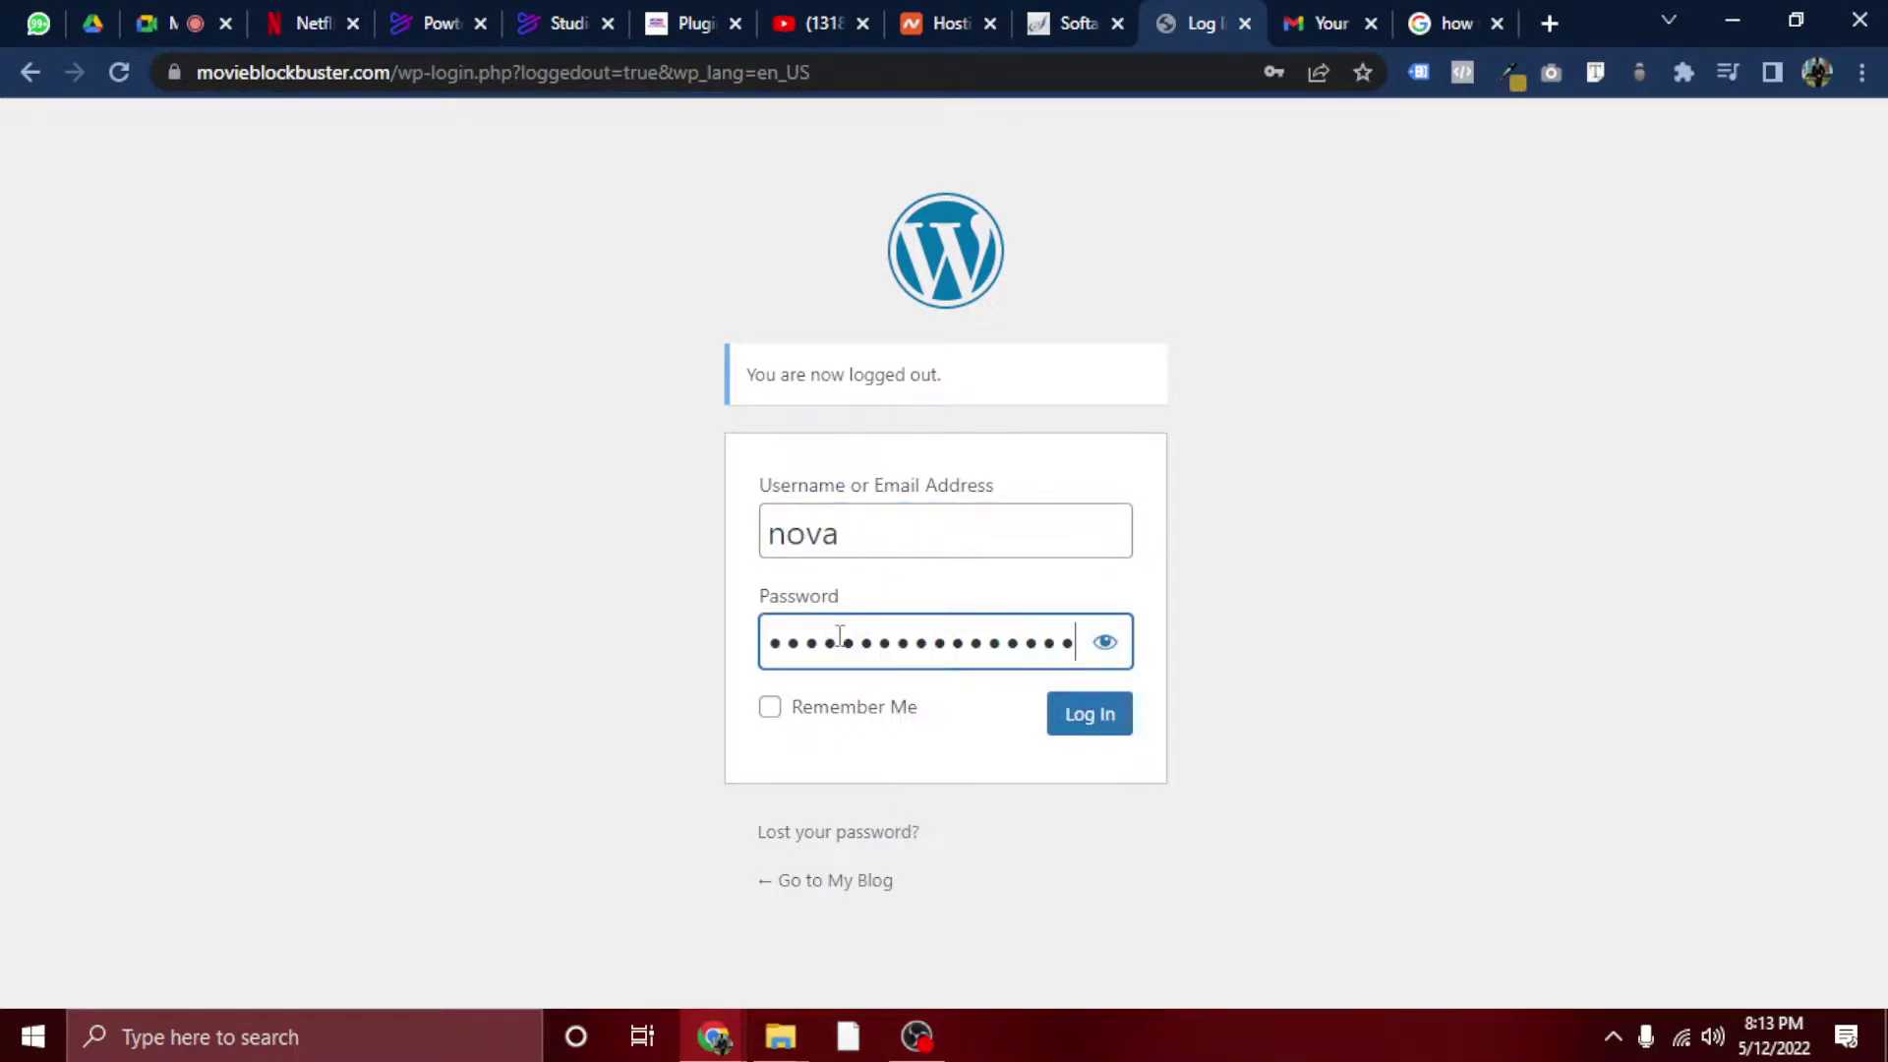
click(796, 713)
click(1116, 729)
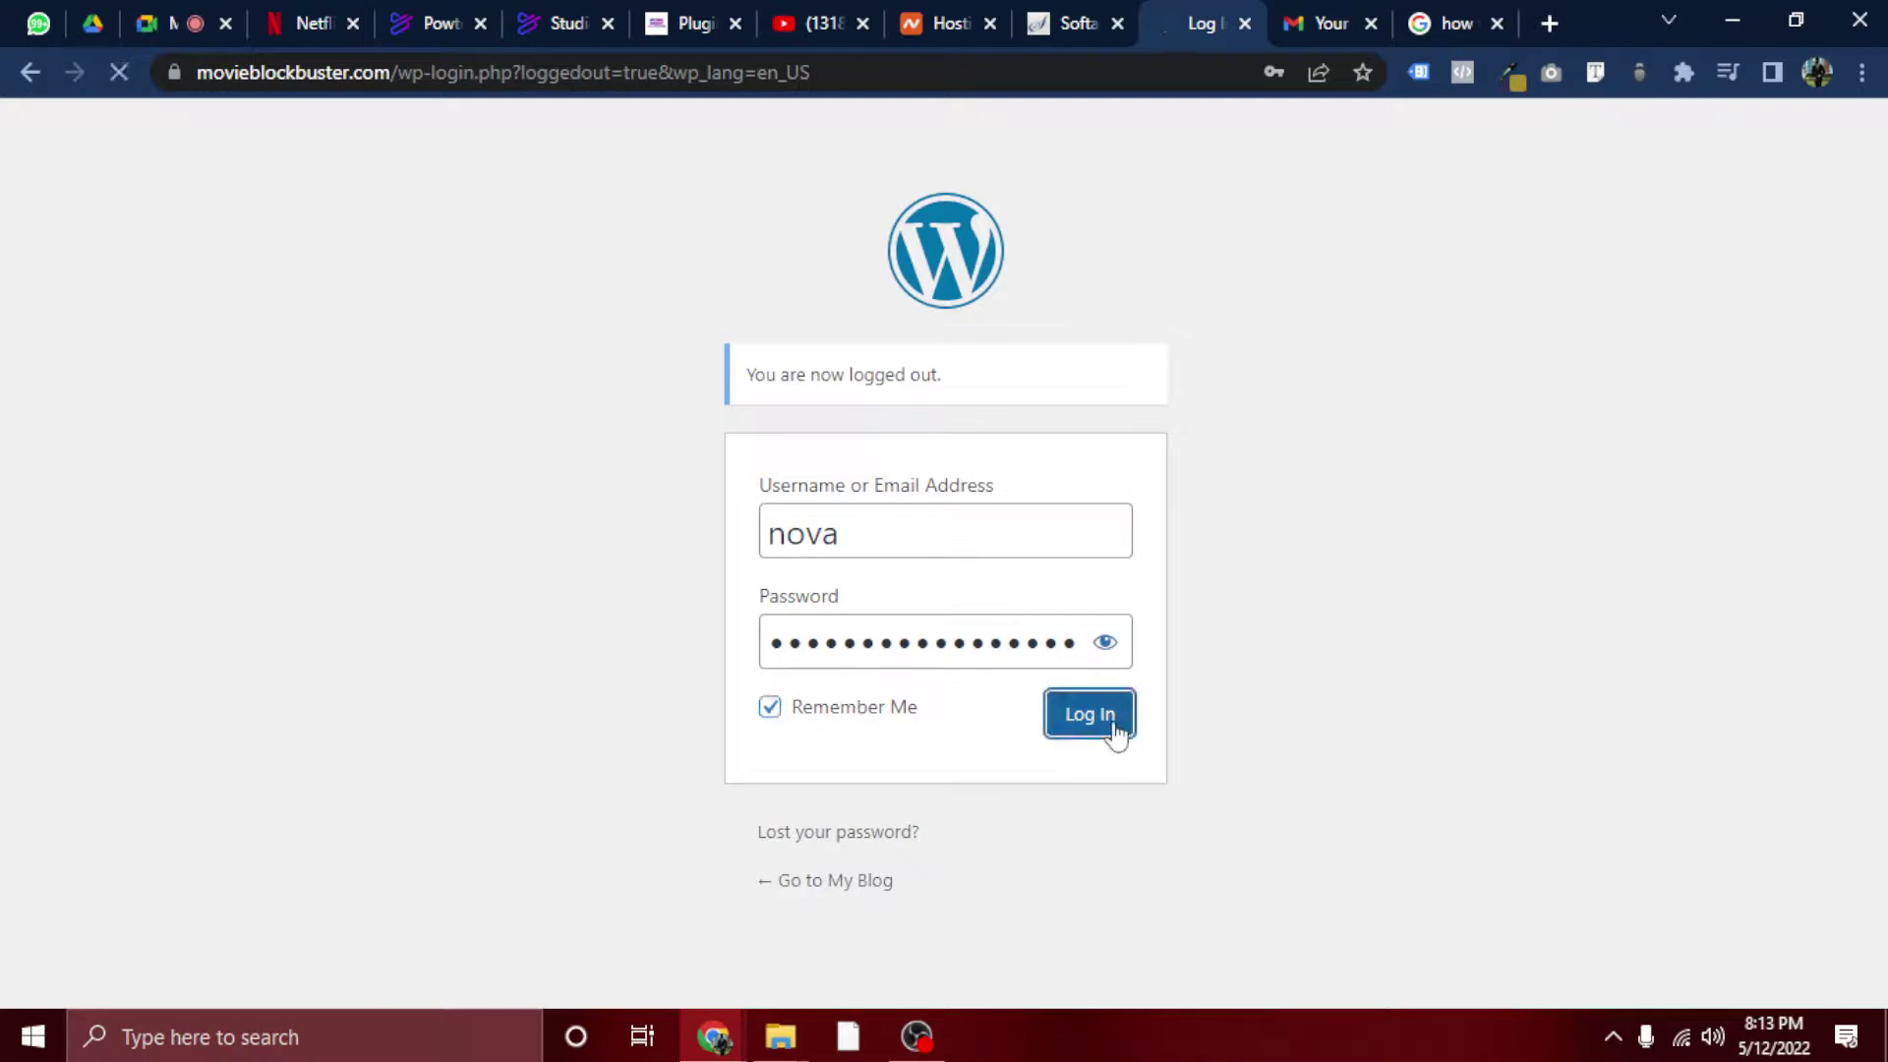
- After the login error, re-enter the username and paste the password again with the password shown
click(952, 574)
key(ctrl+a)
text(nova)
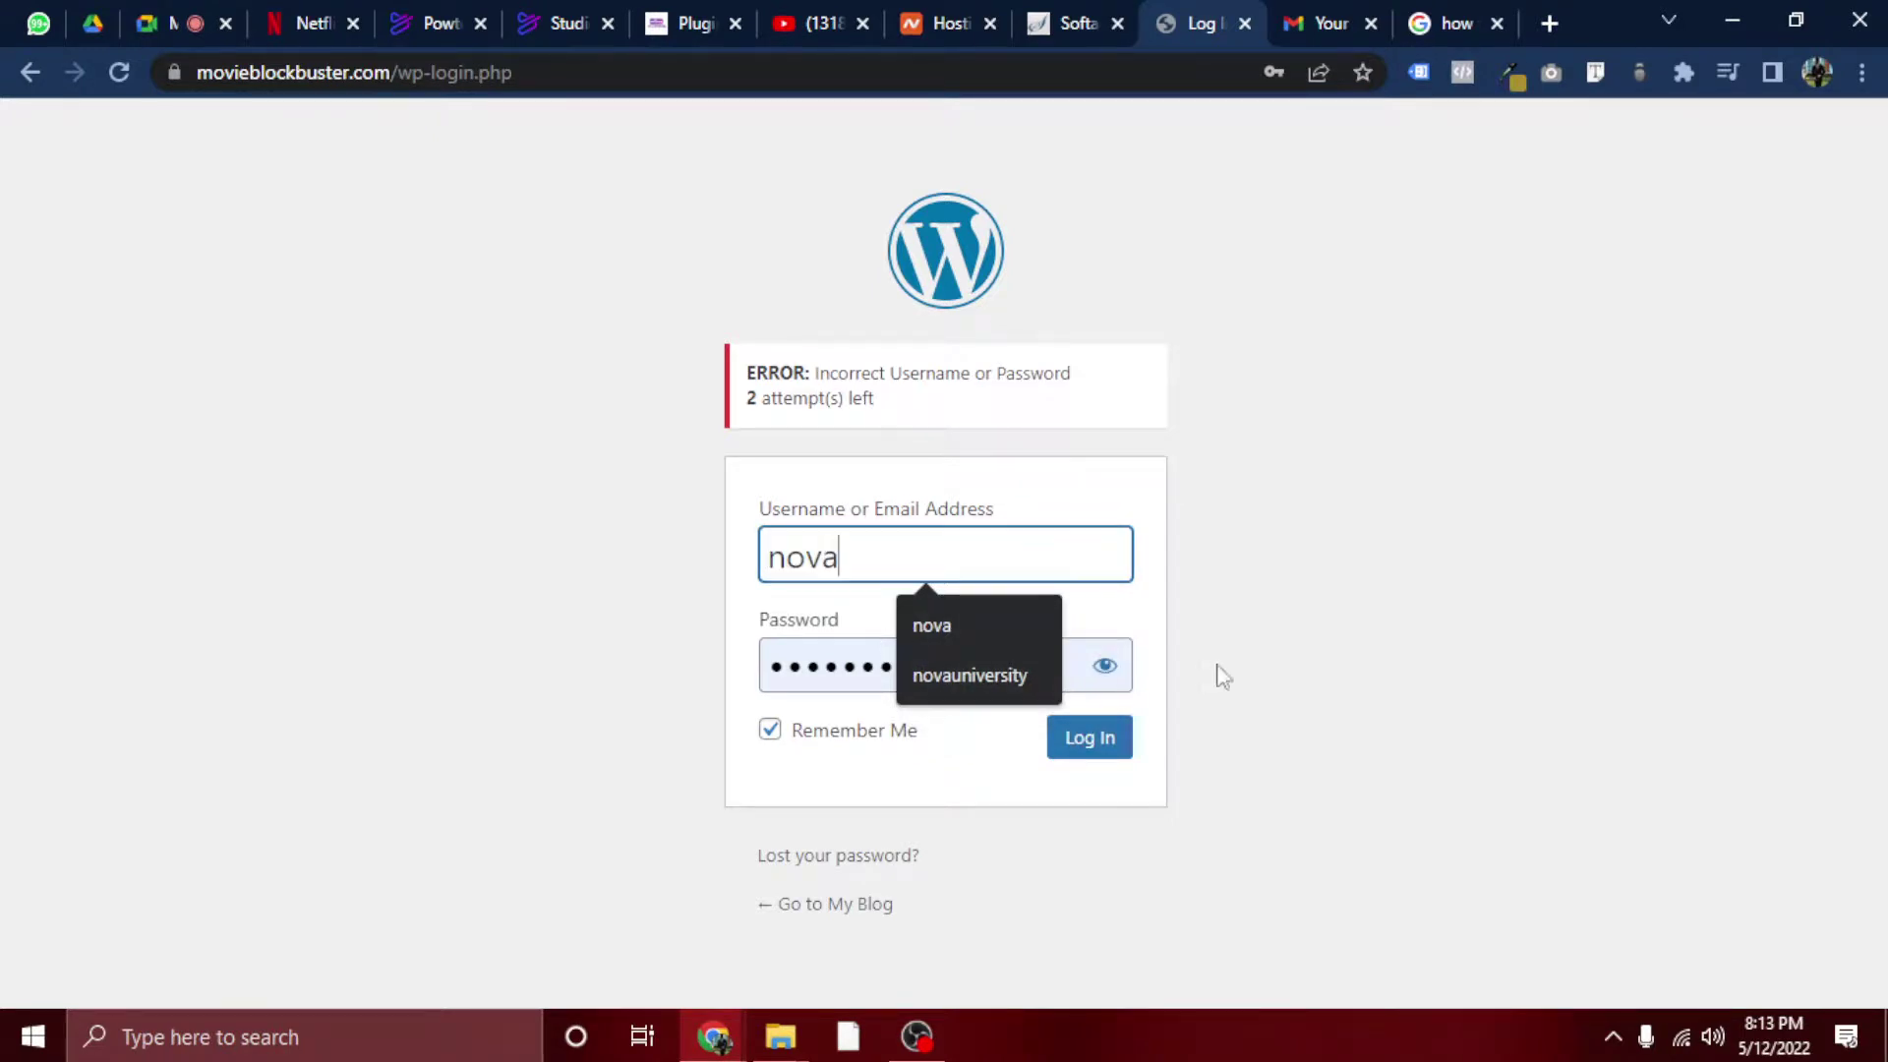
click(1126, 677)
click(1066, 670)
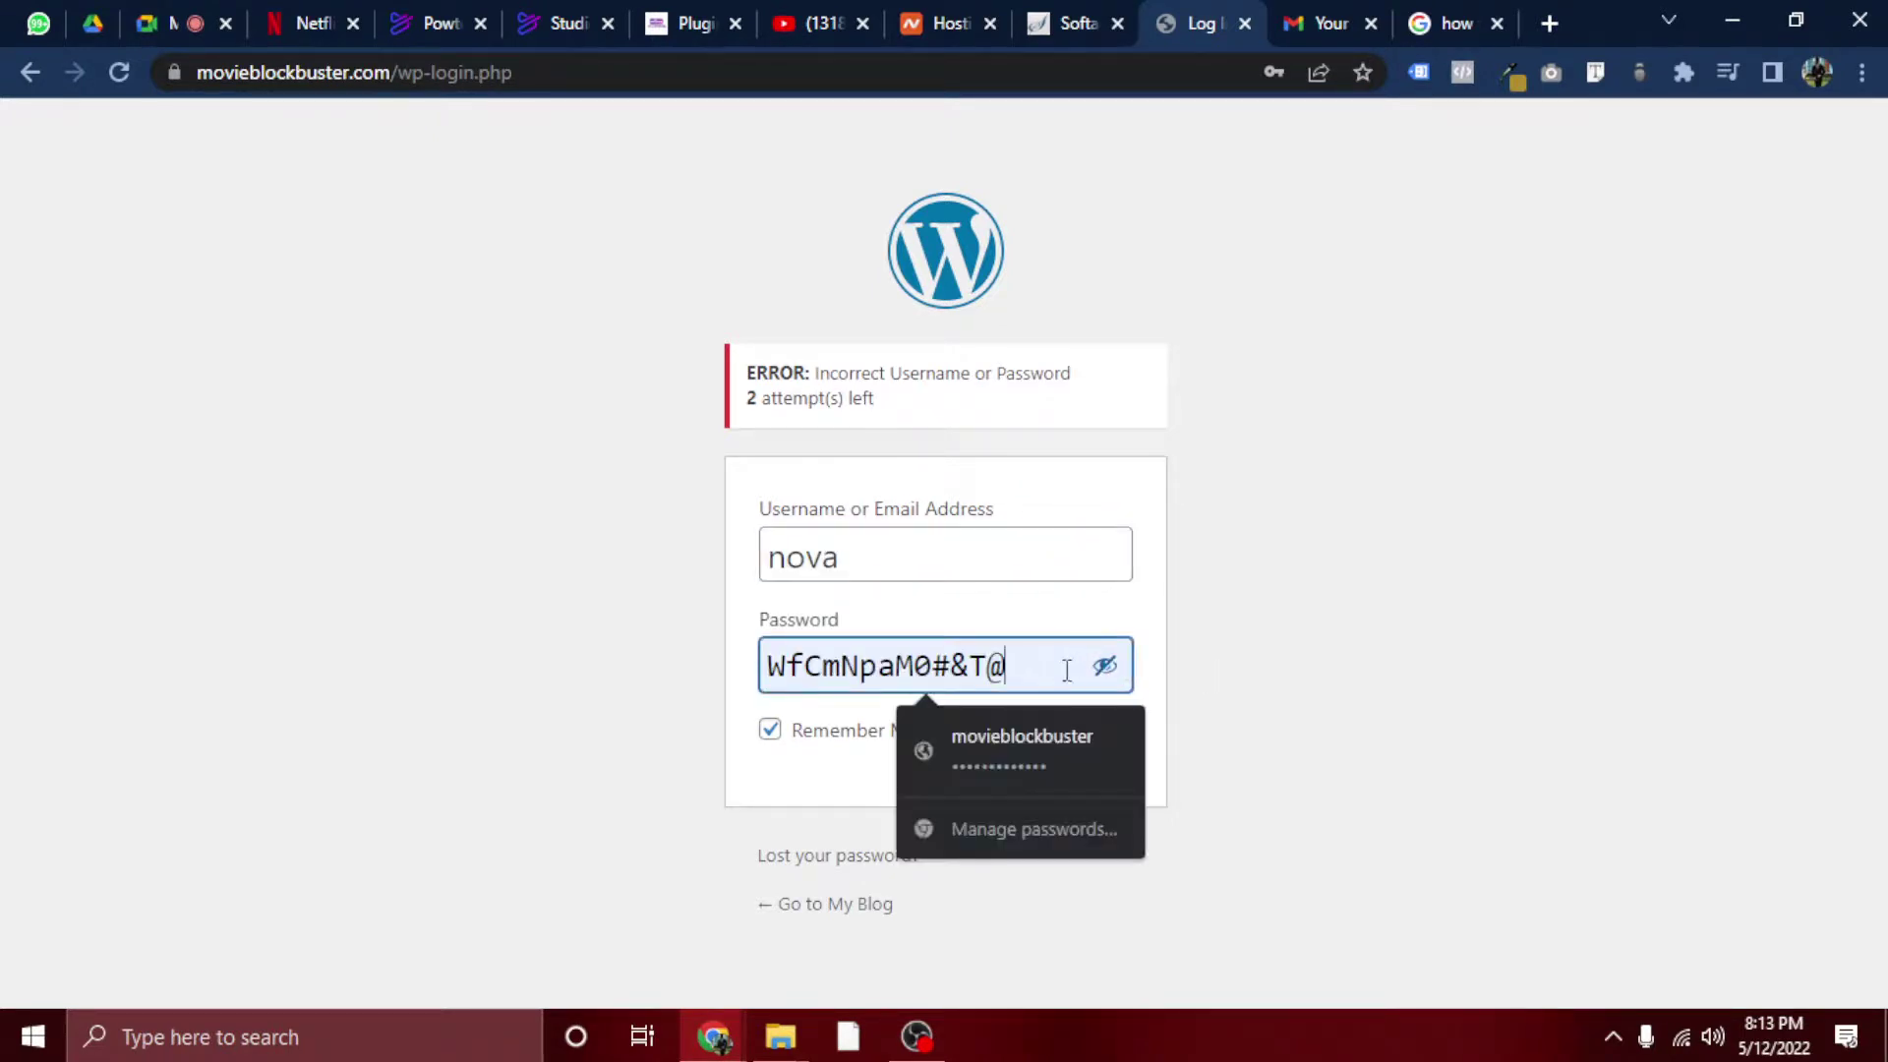
key(ctrl+a)
key(ctrl+v)
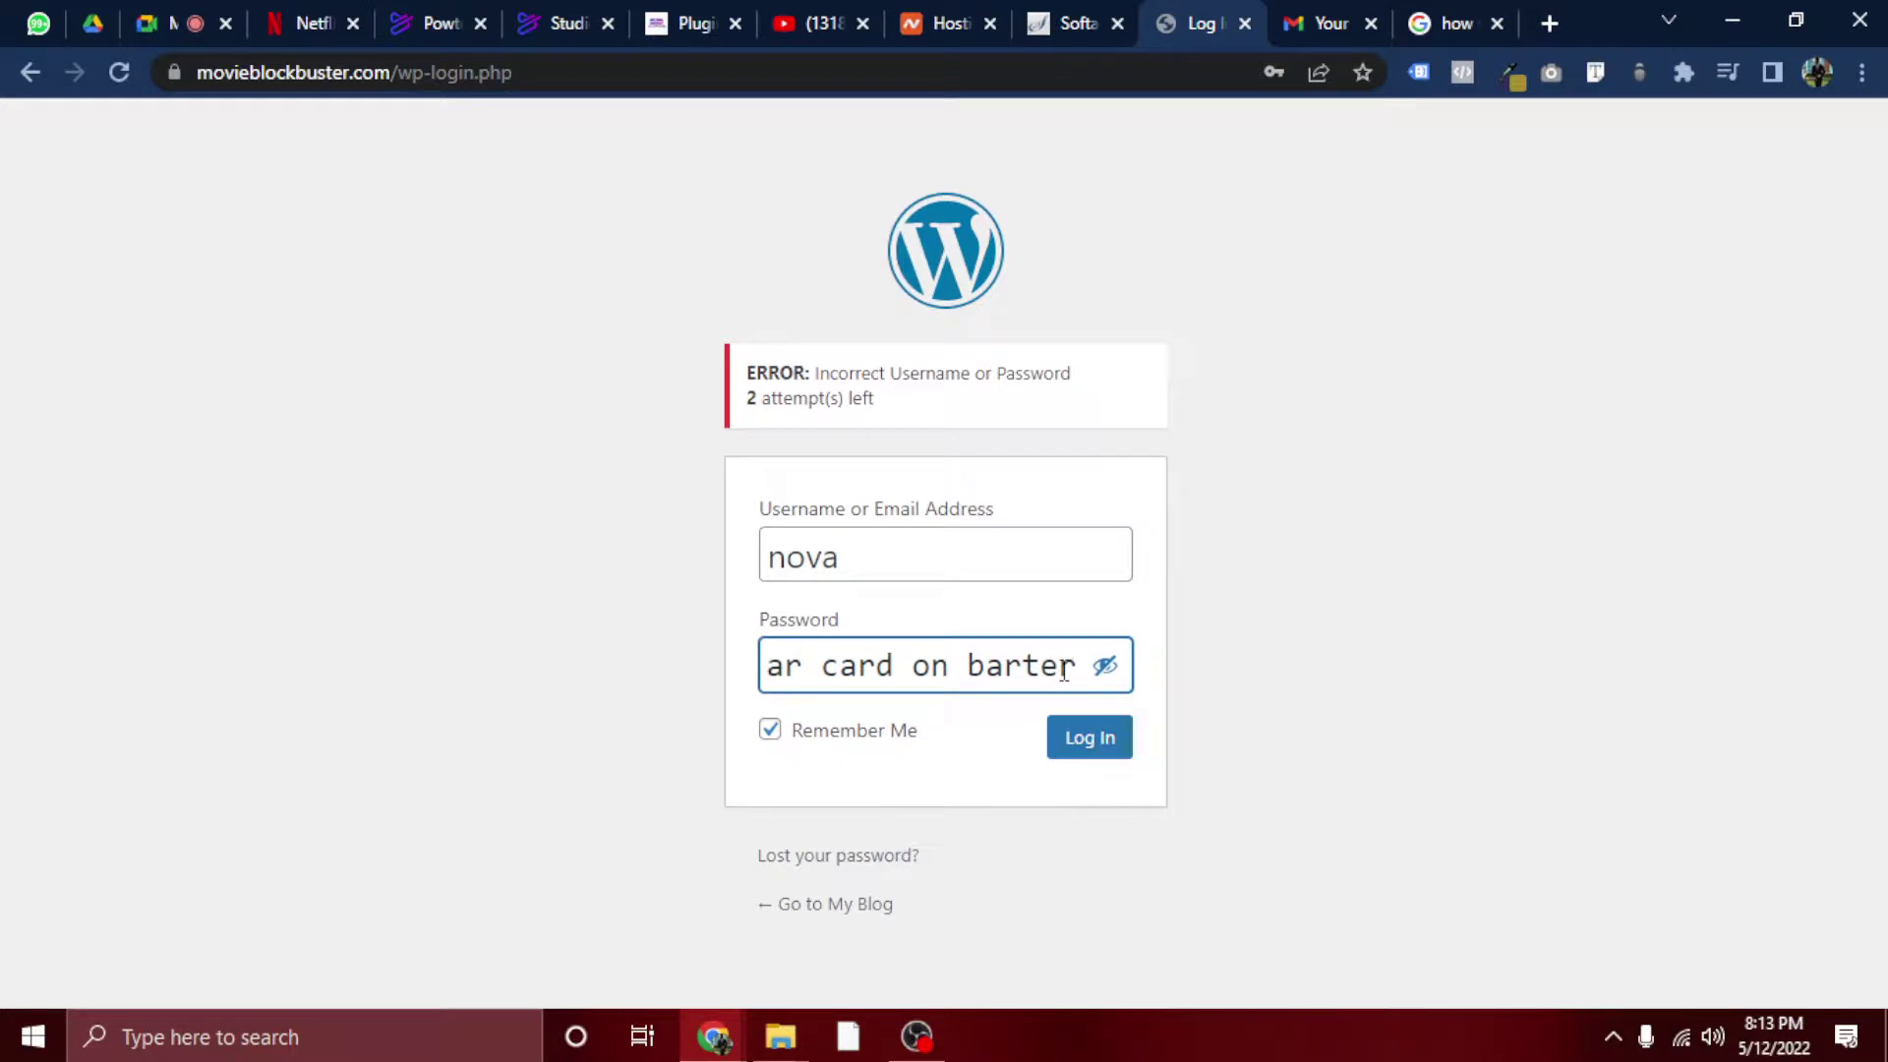
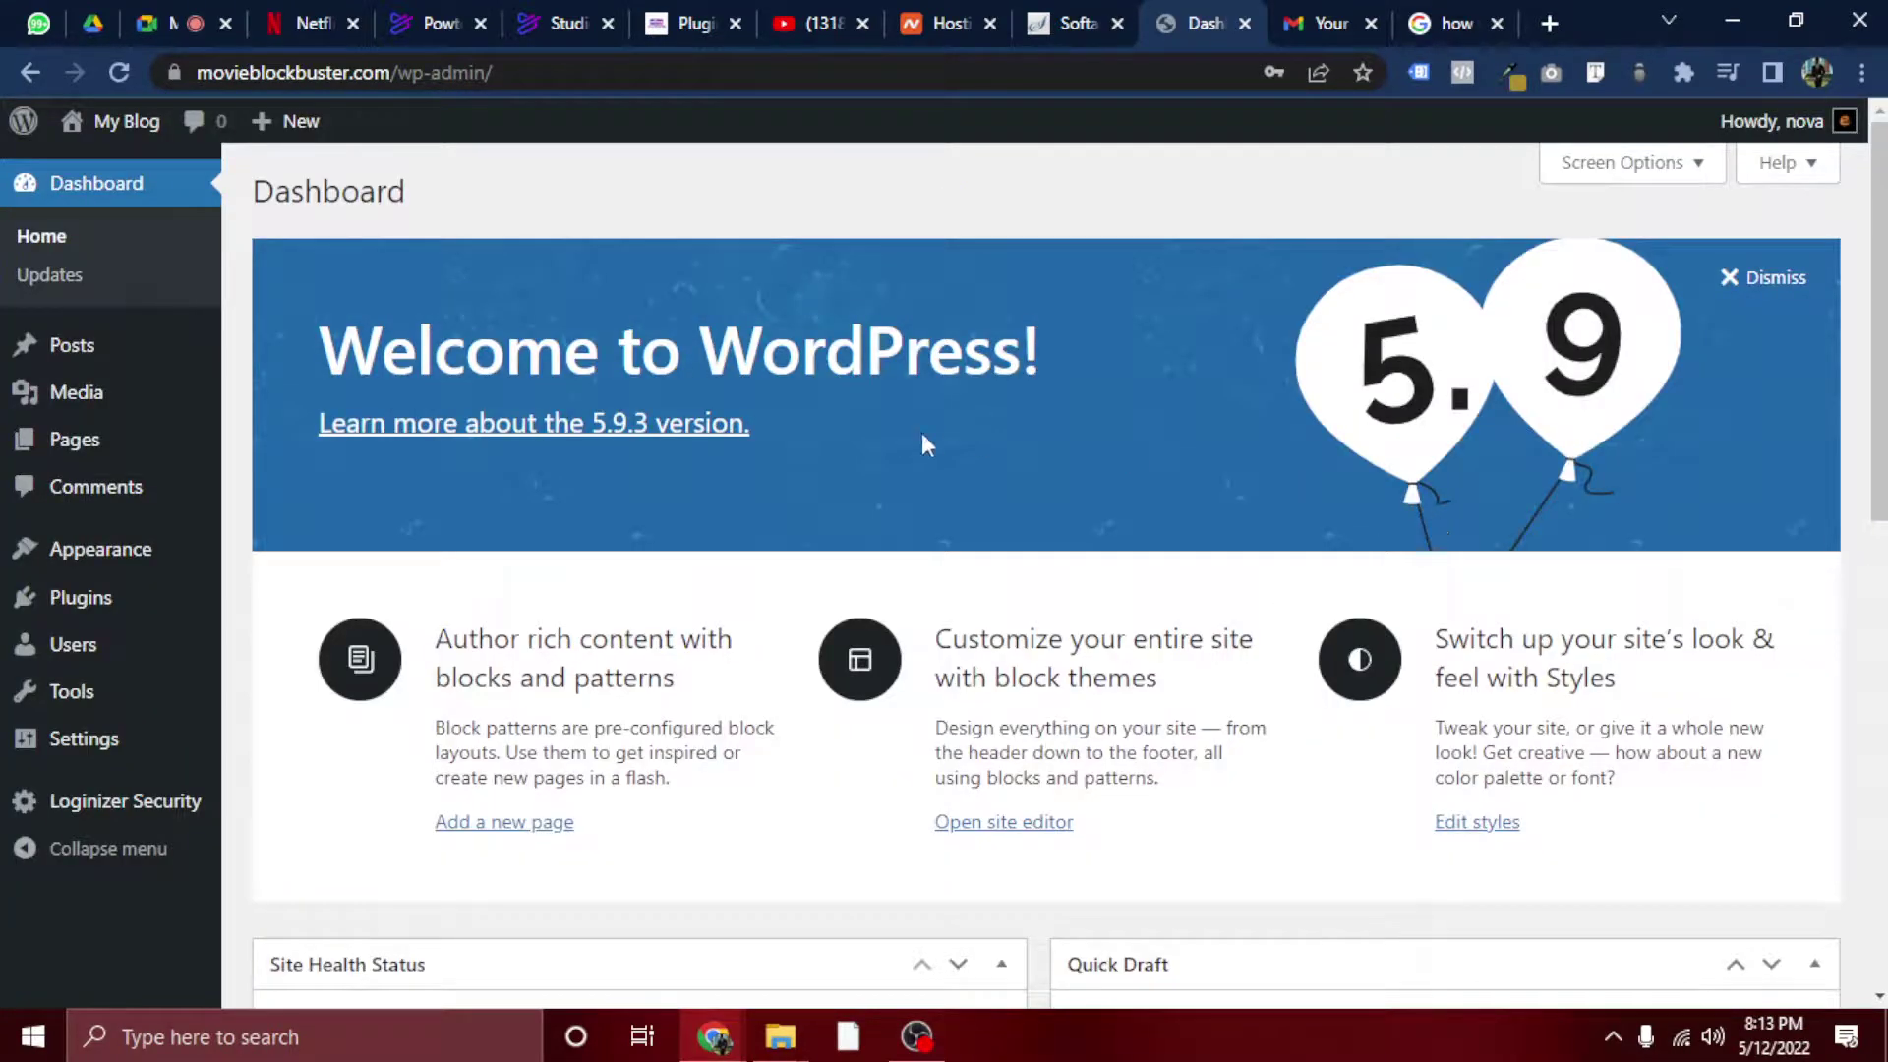
- Back in the Google Meet call, send 'Woocommerce' to everyone in the in-call chat
scroll(923, 438, down, 15)
scroll(923, 438, up, 15)
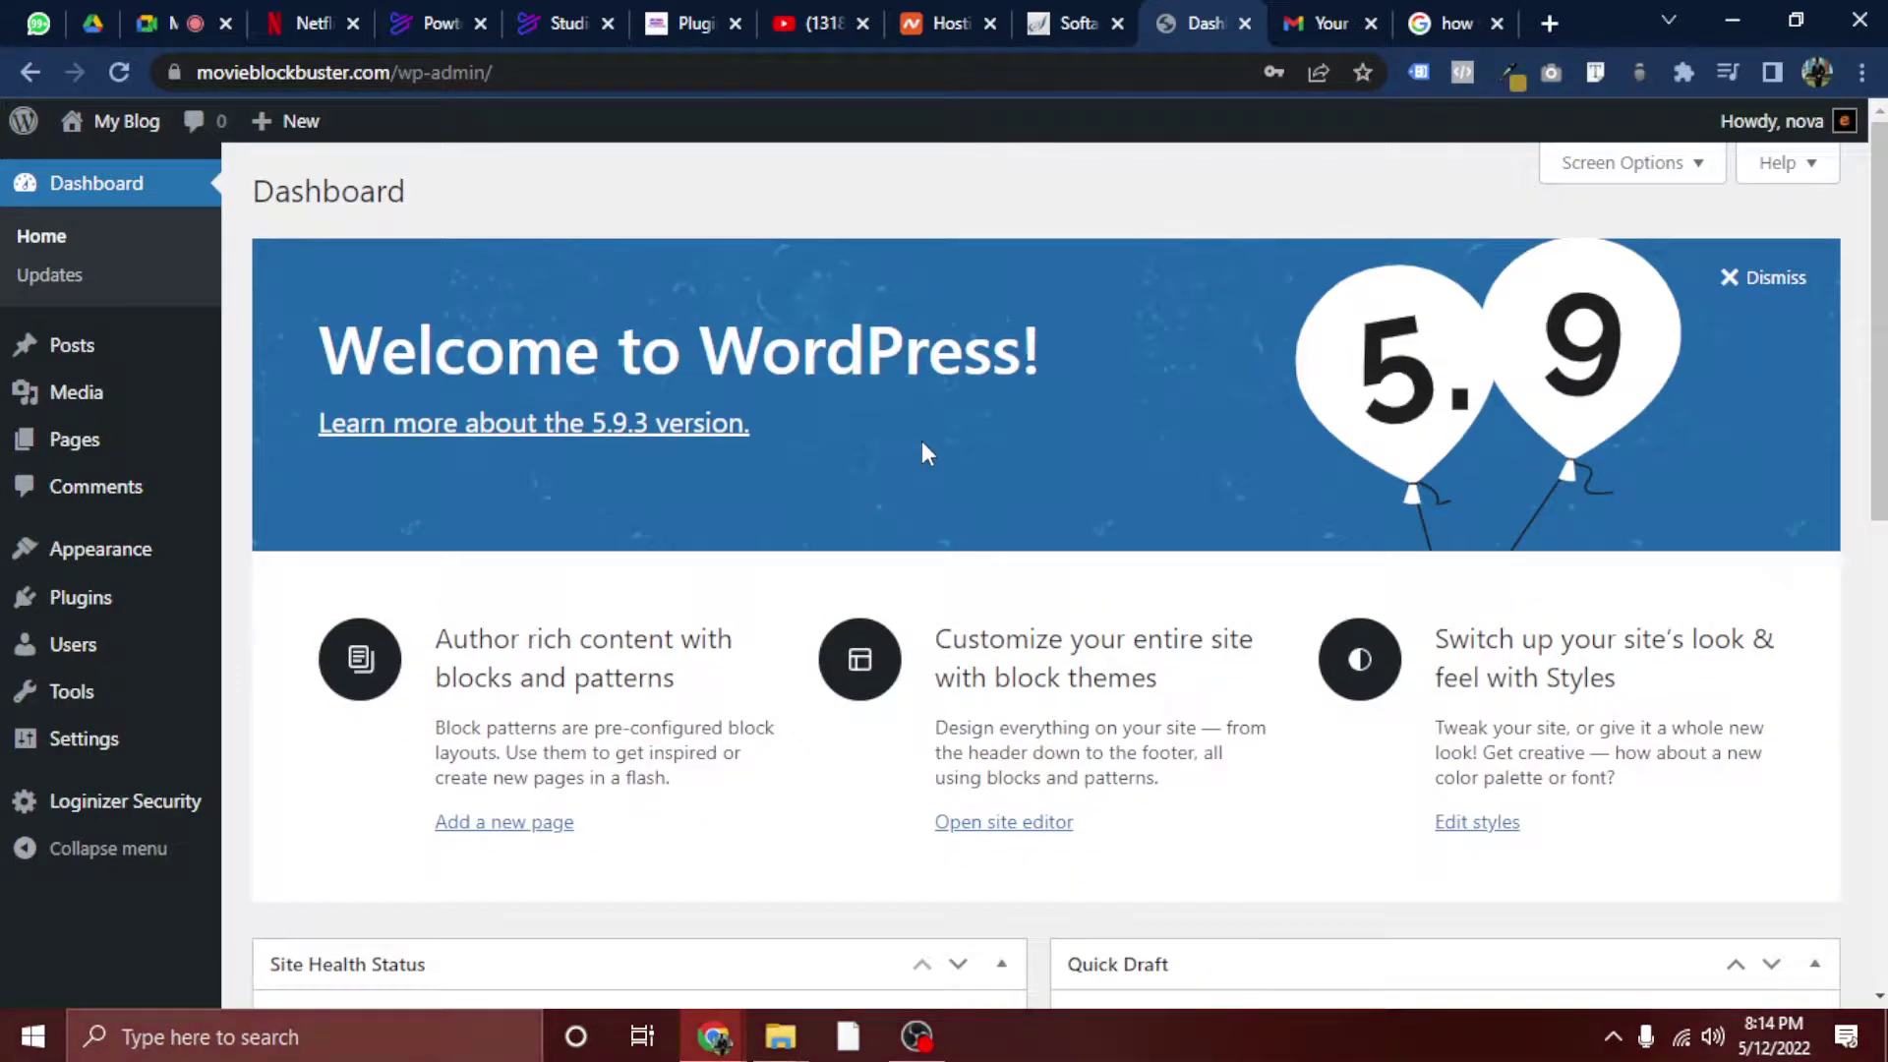
mouse_move(196, 379)
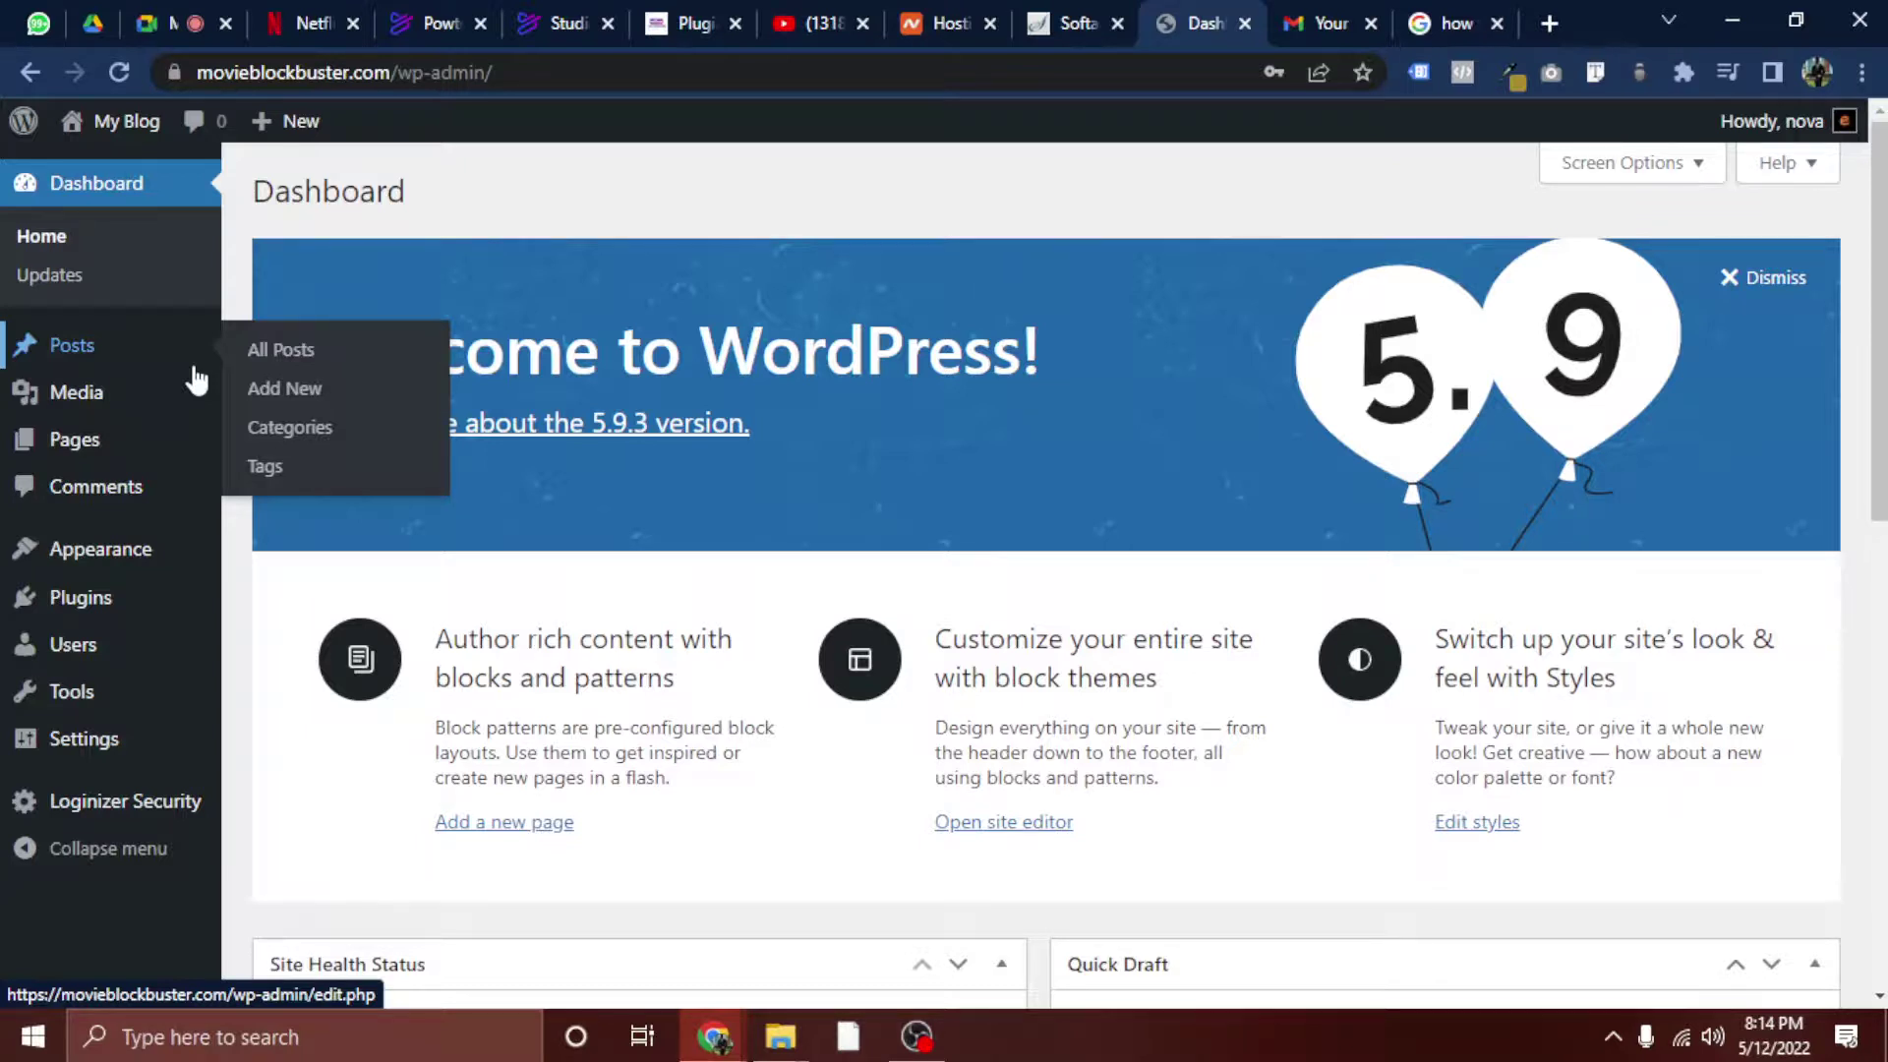
click(185, 24)
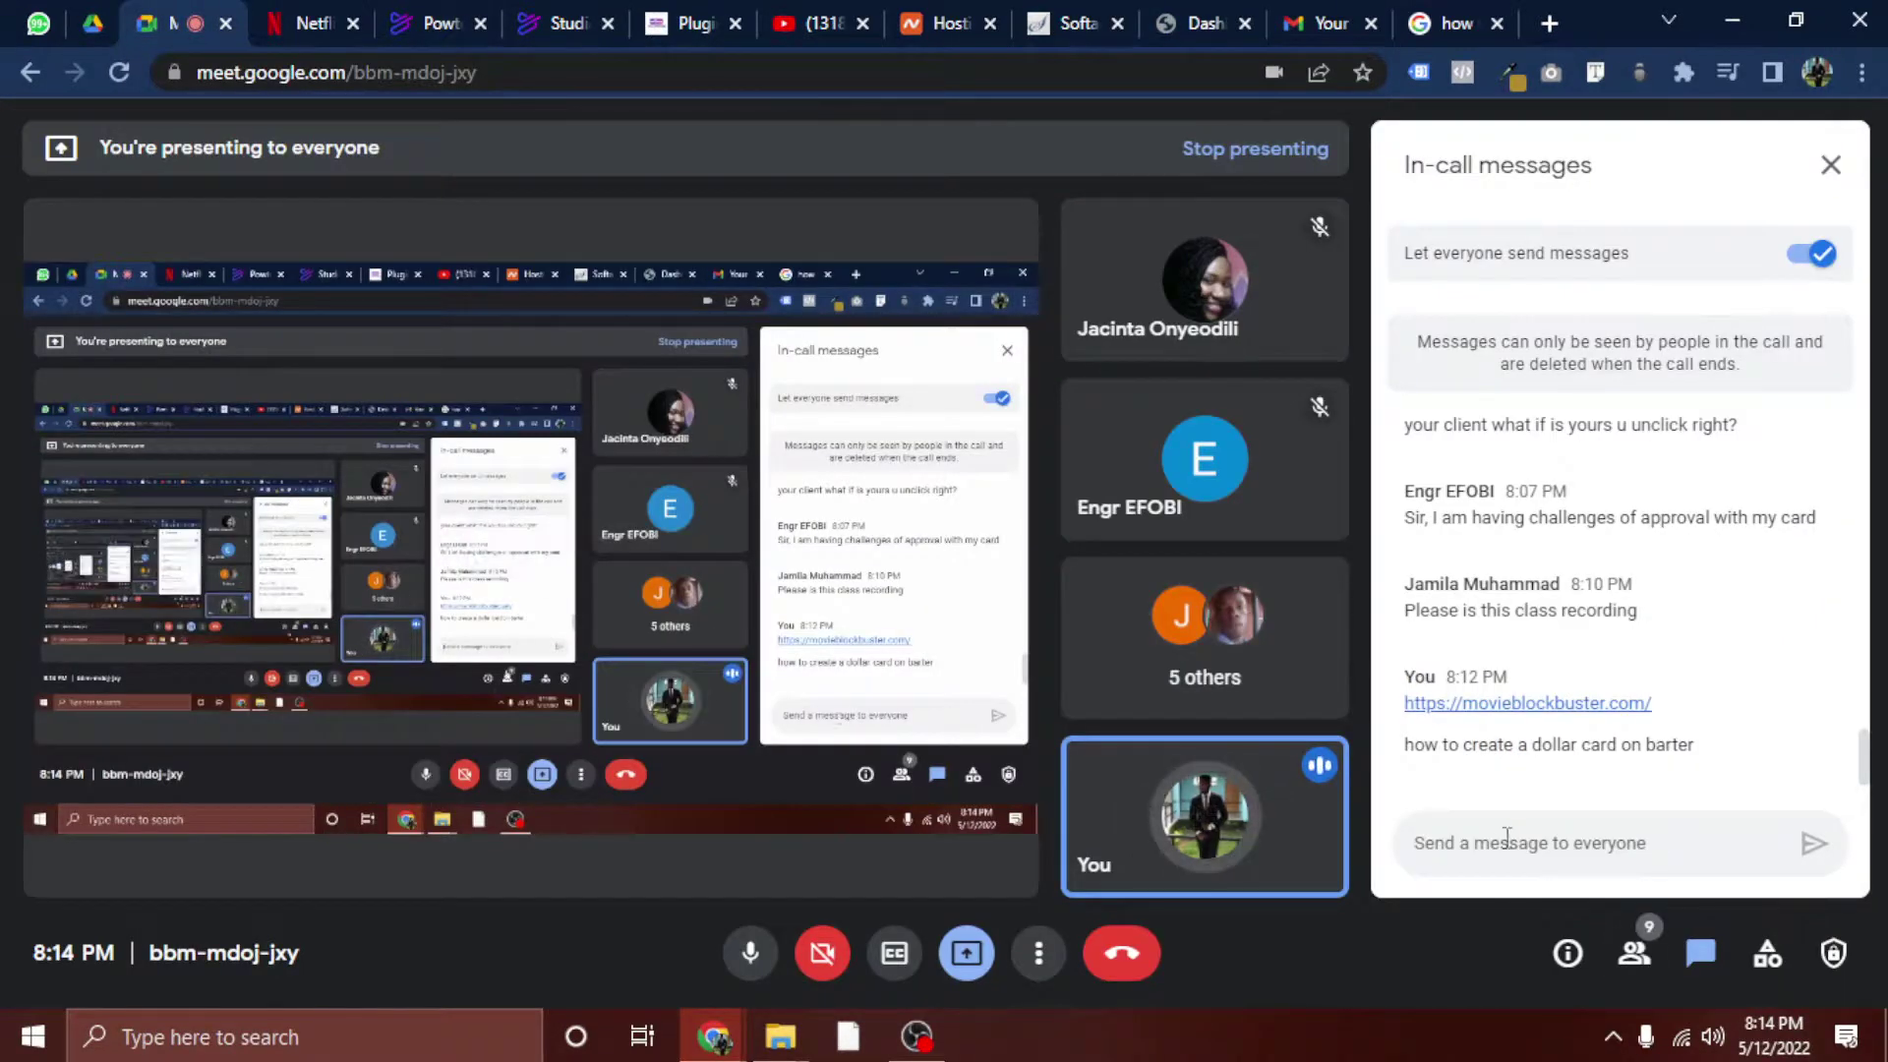
text(Woo)
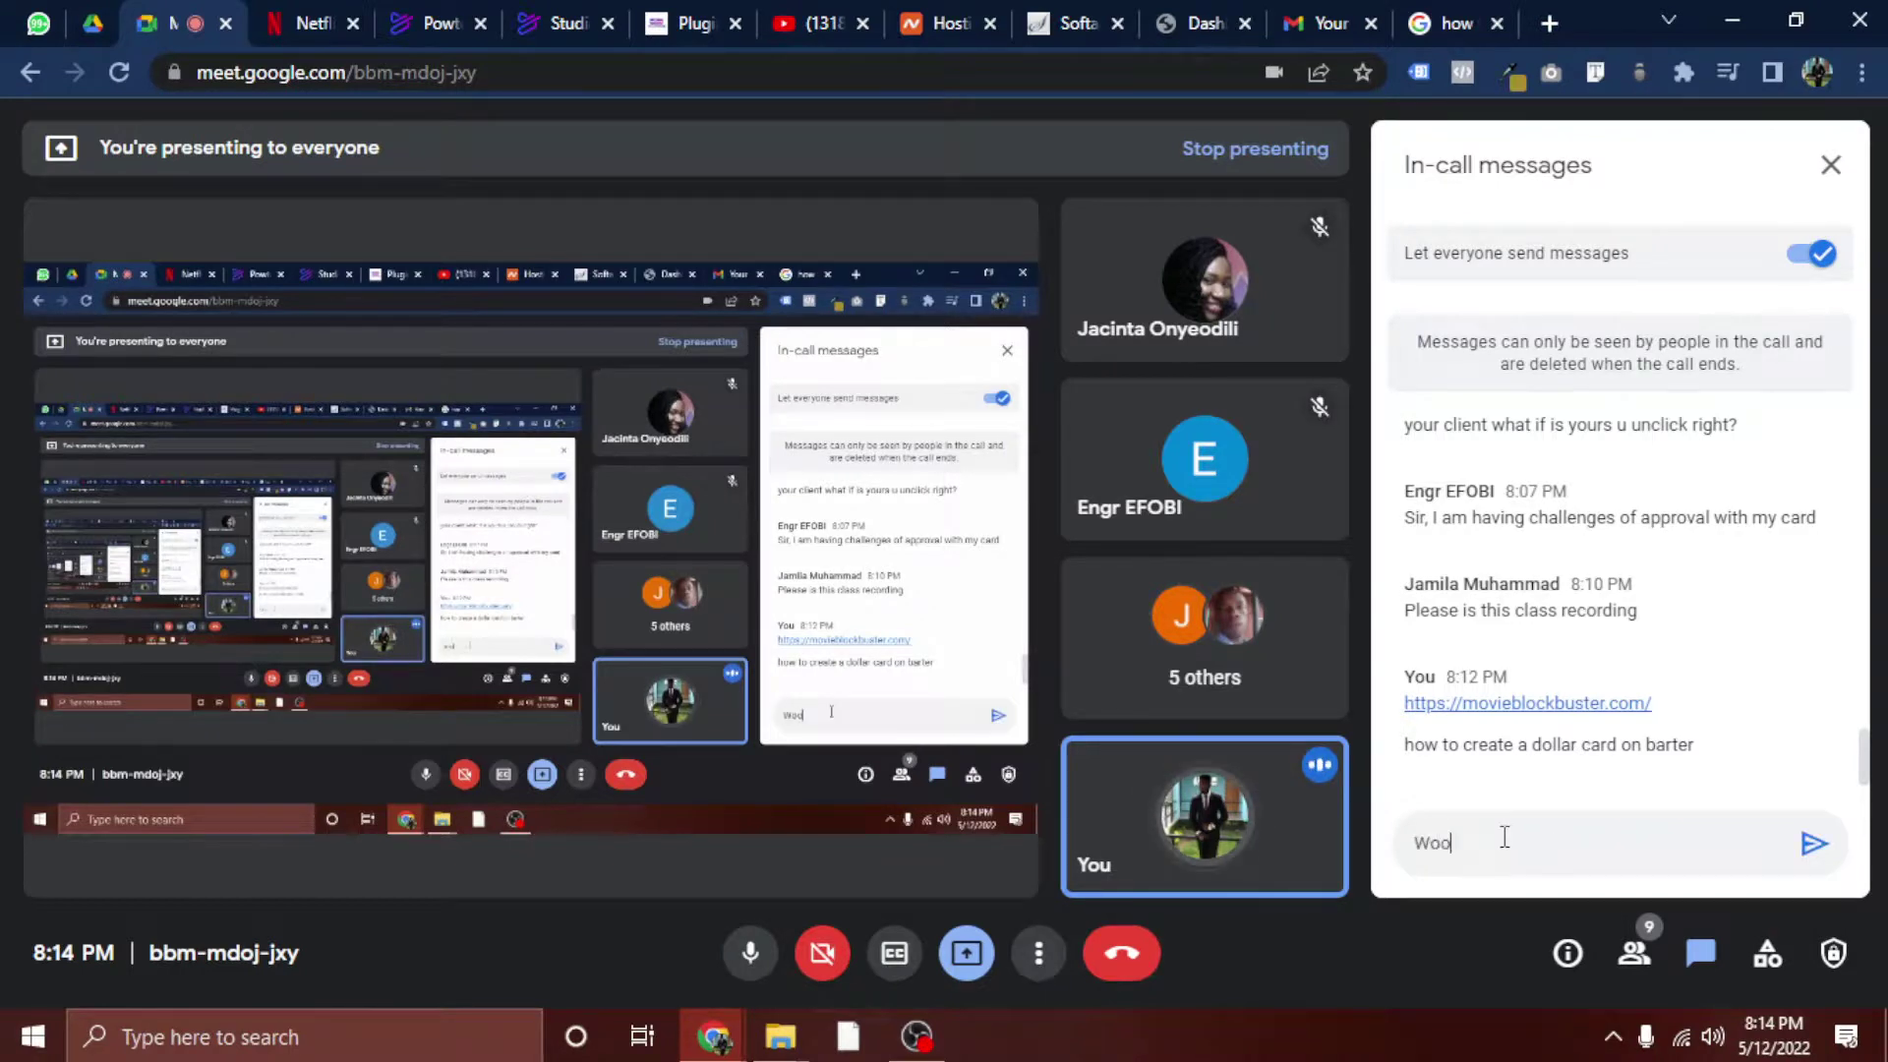
text(comme)
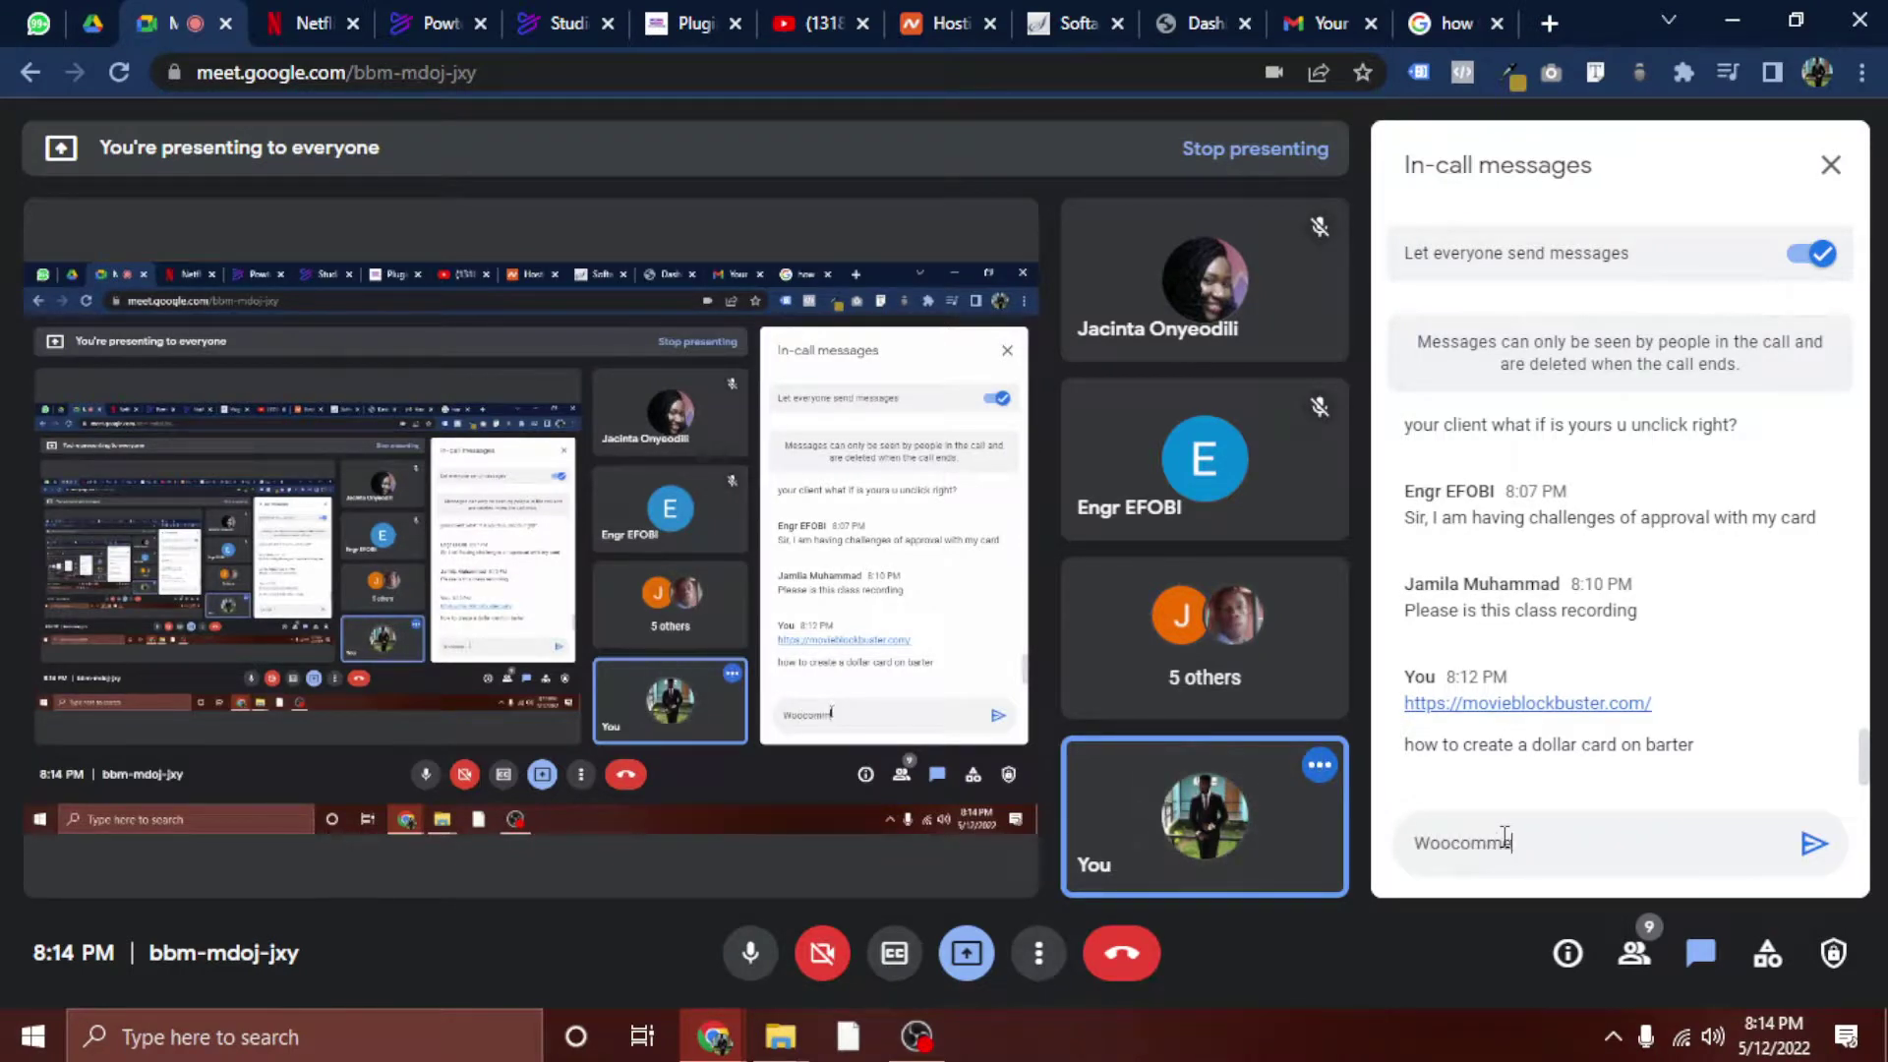
text(rce)
key(Return)
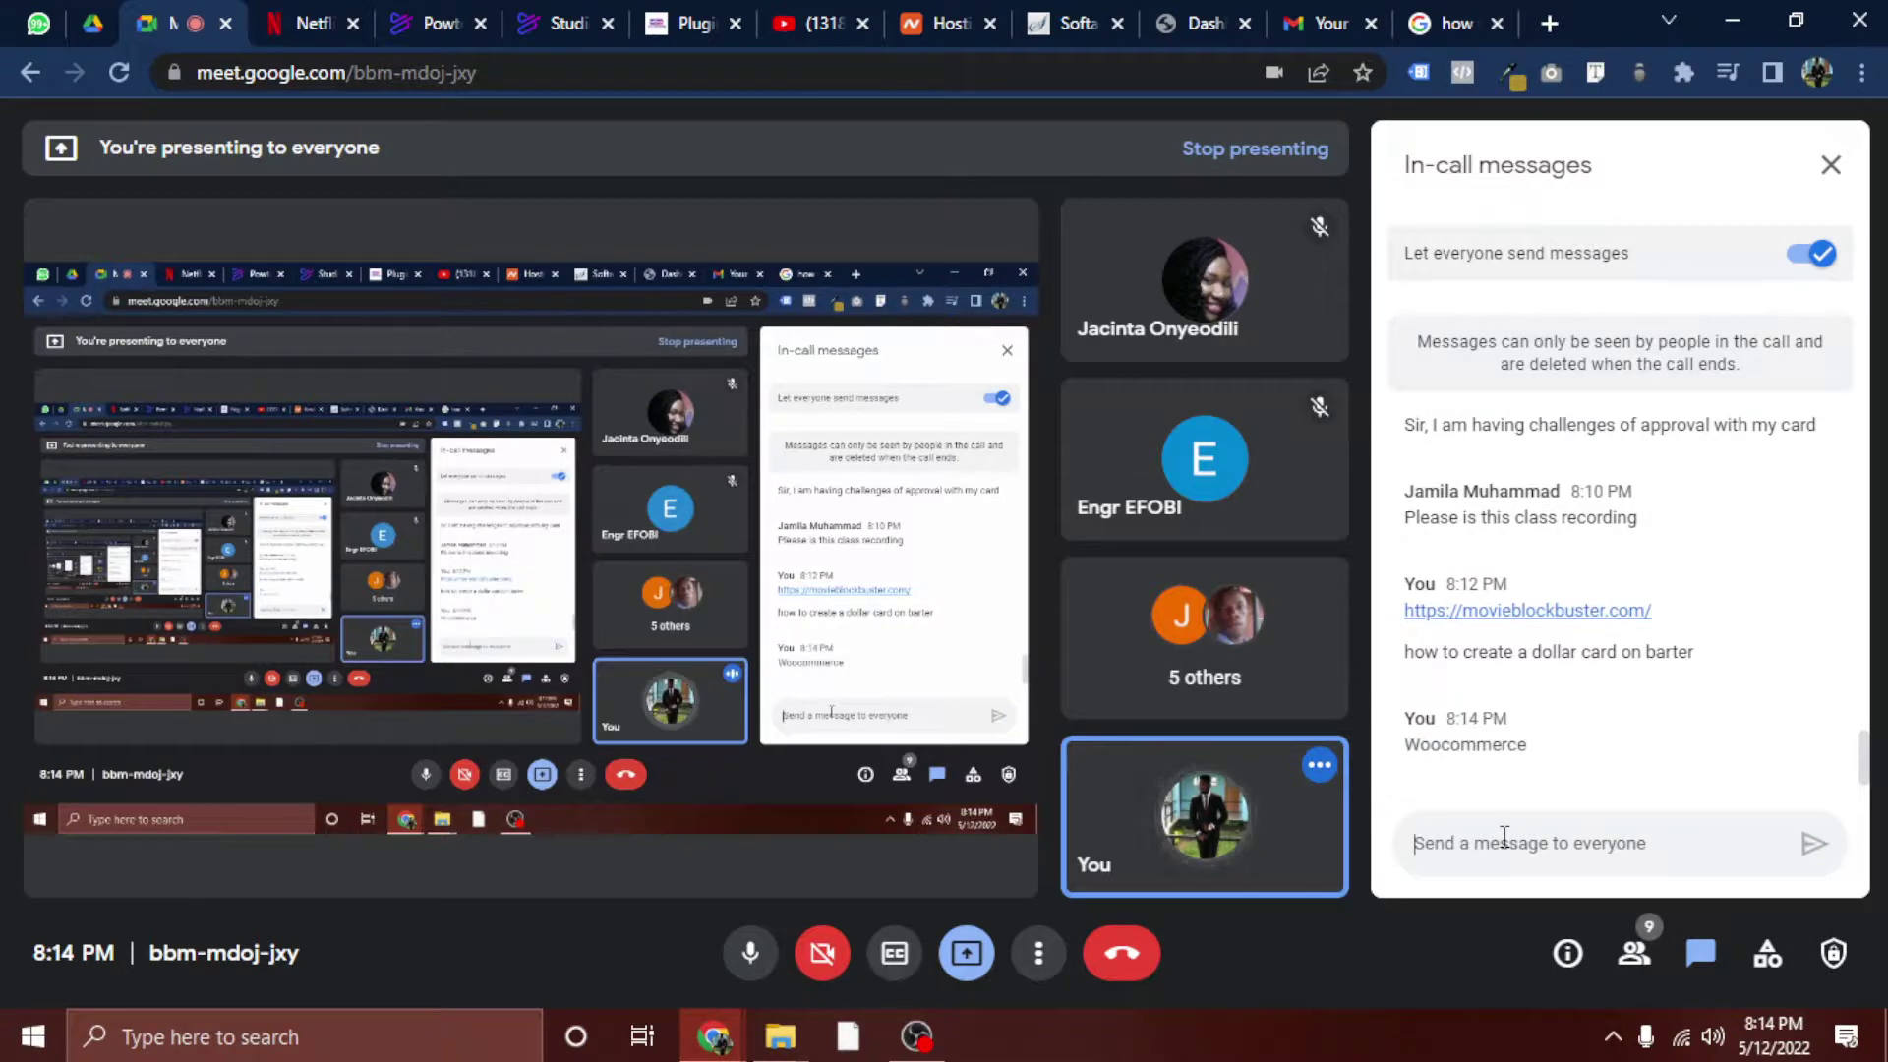
- Highlight the sent 'Woocommerce' message text a few times, then clear the selection
drag(1532, 745, 1406, 749)
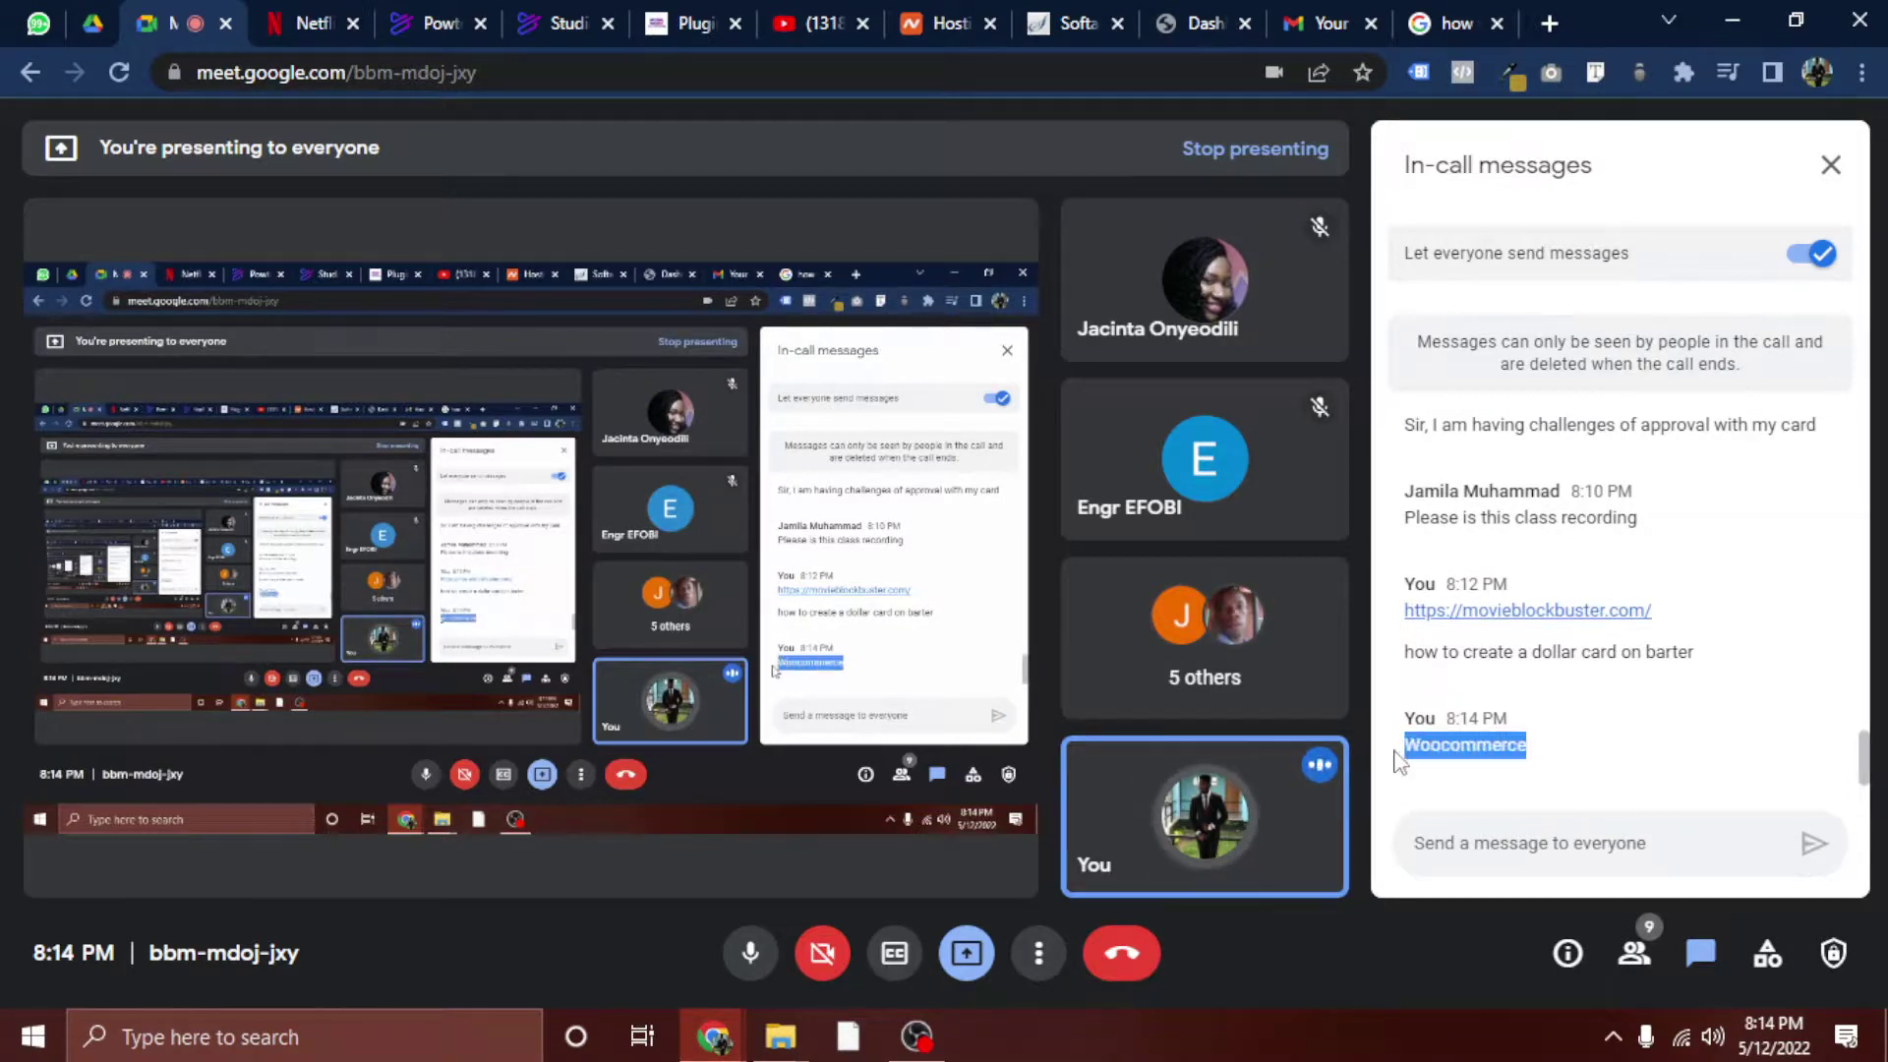
click(1526, 763)
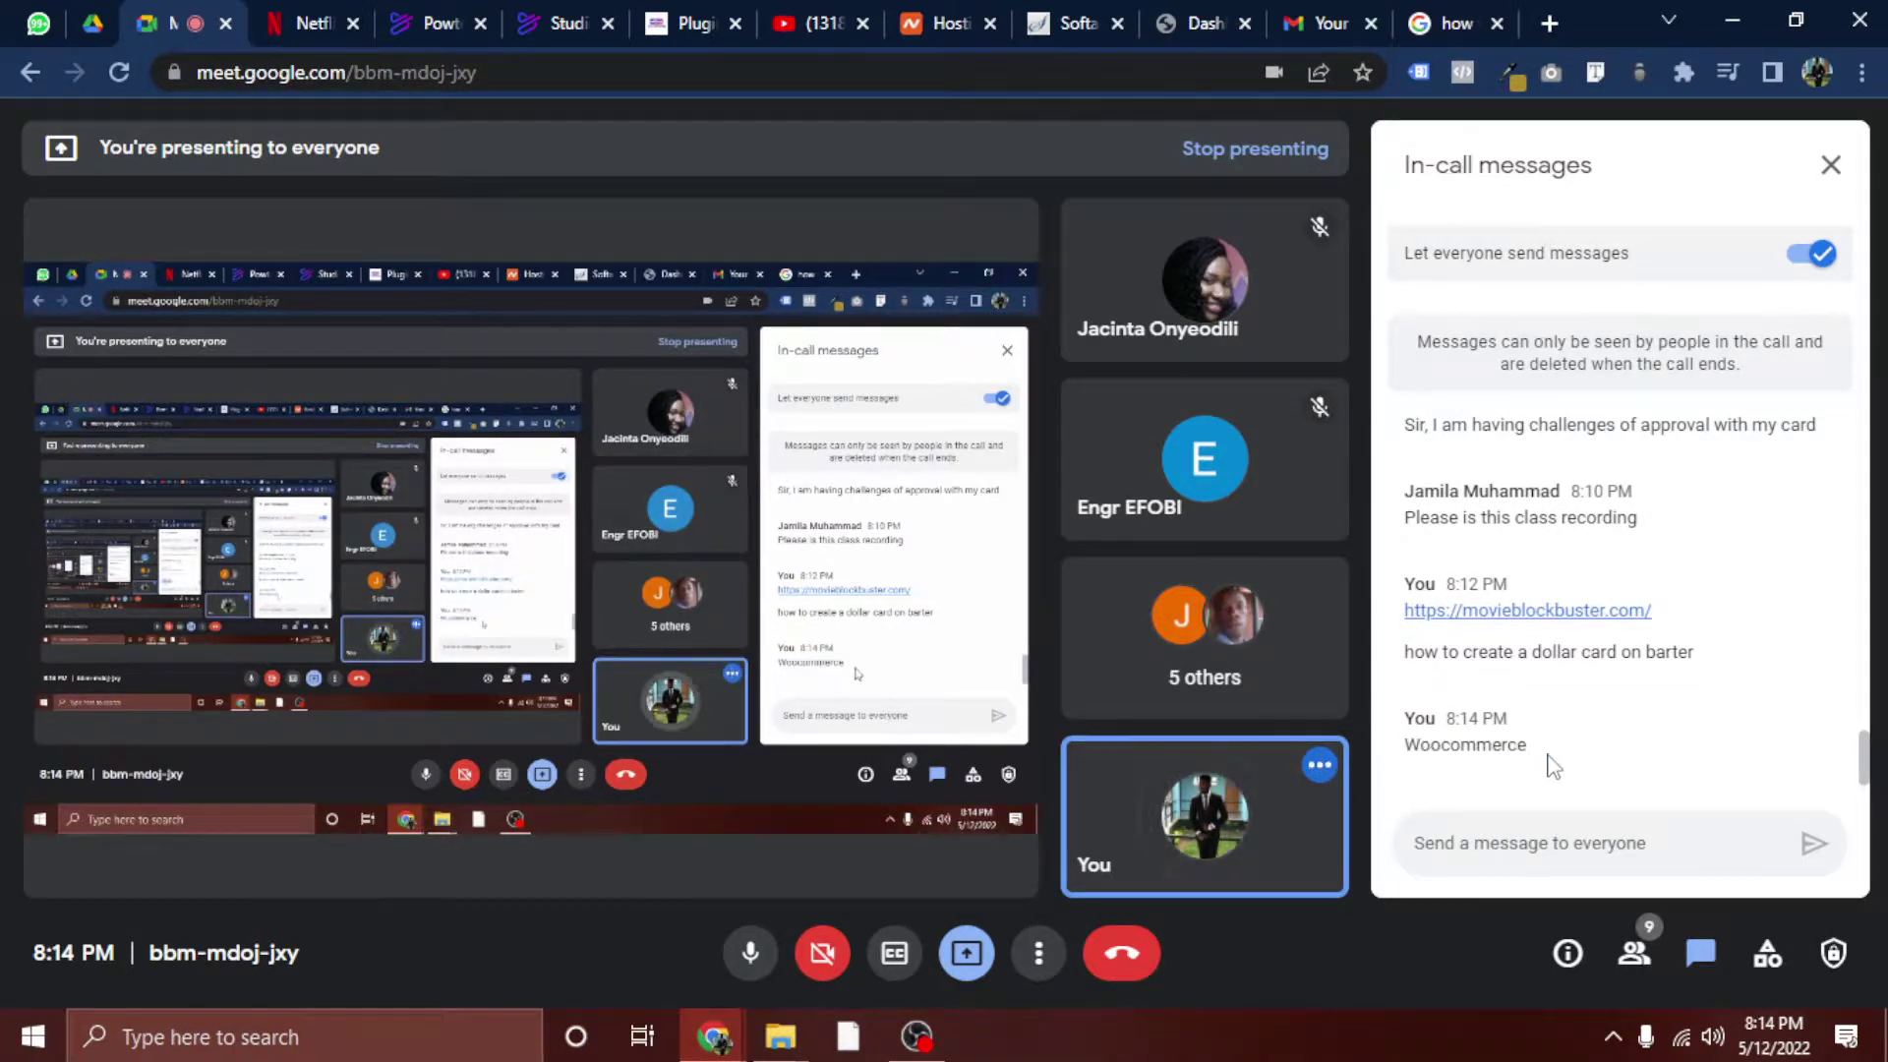
drag(1550, 767, 1406, 767)
double_click(1455, 765)
click(1549, 765)
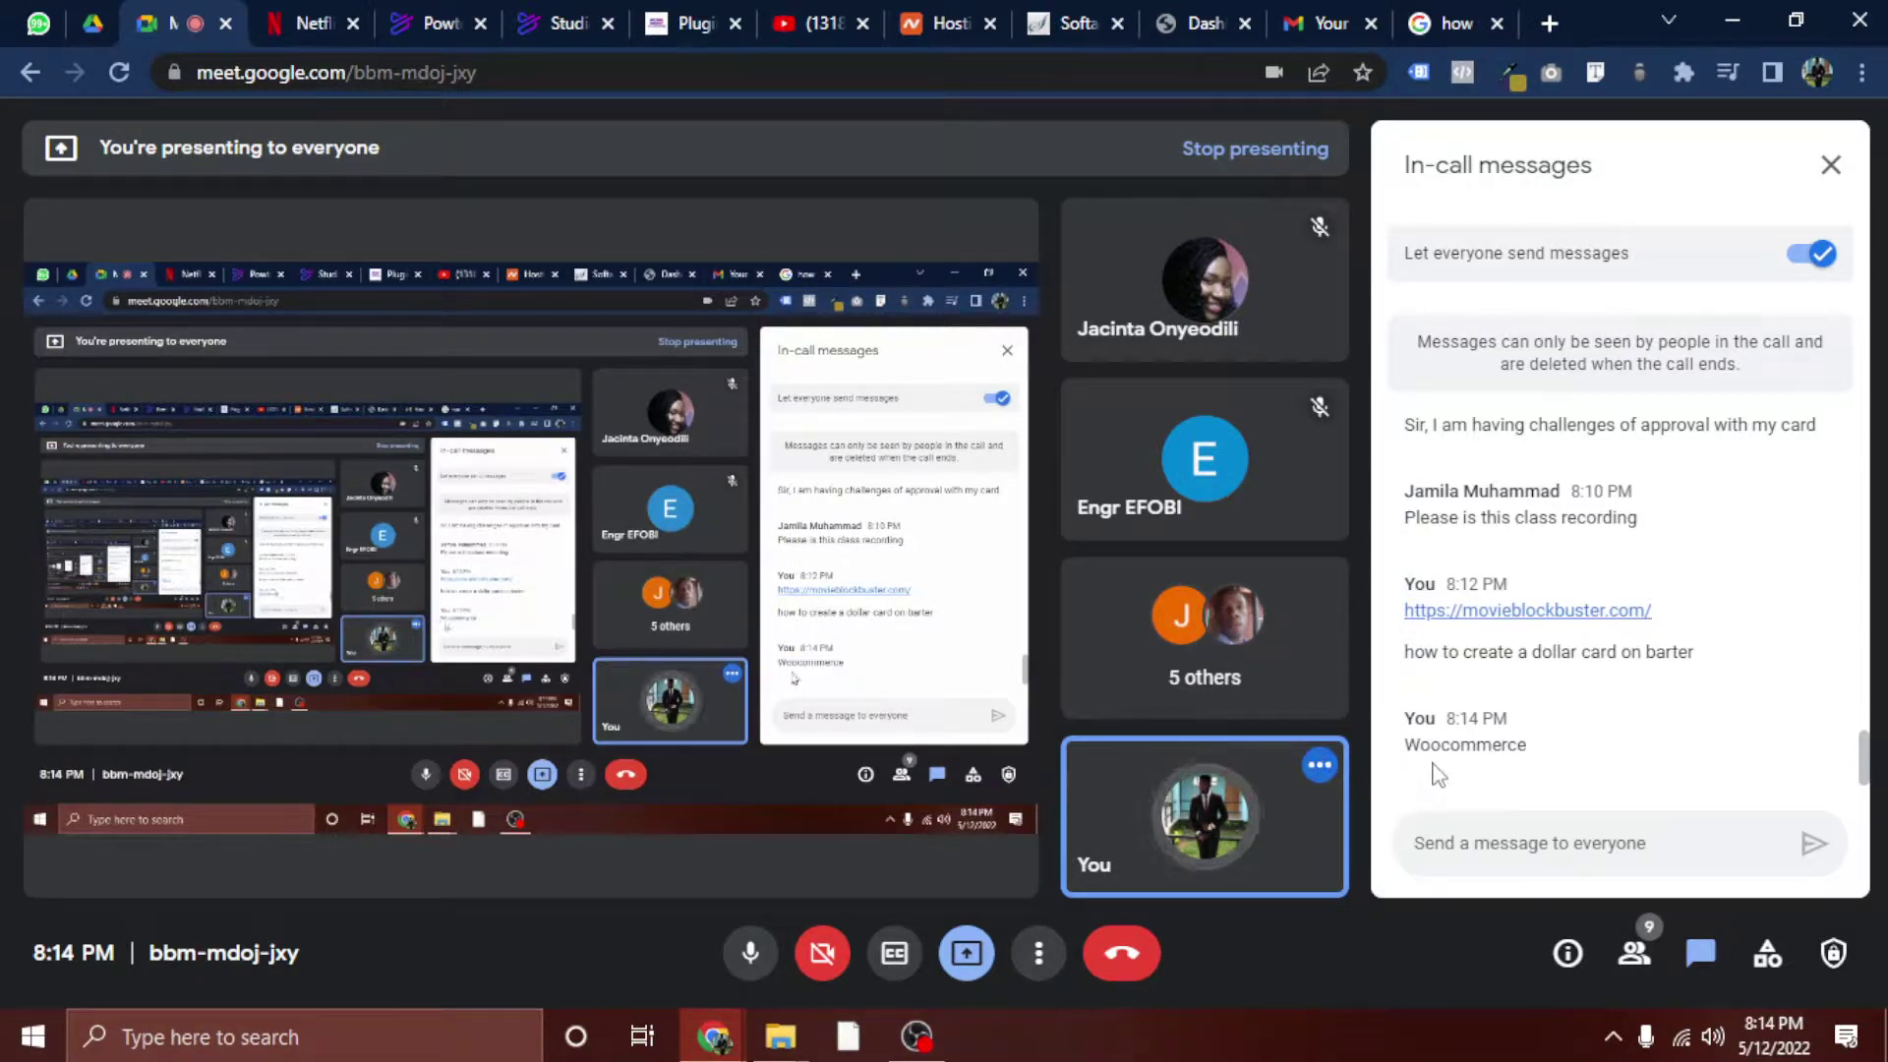
shift+click(1475, 768)
drag(1475, 767, 1408, 768)
click(1531, 765)
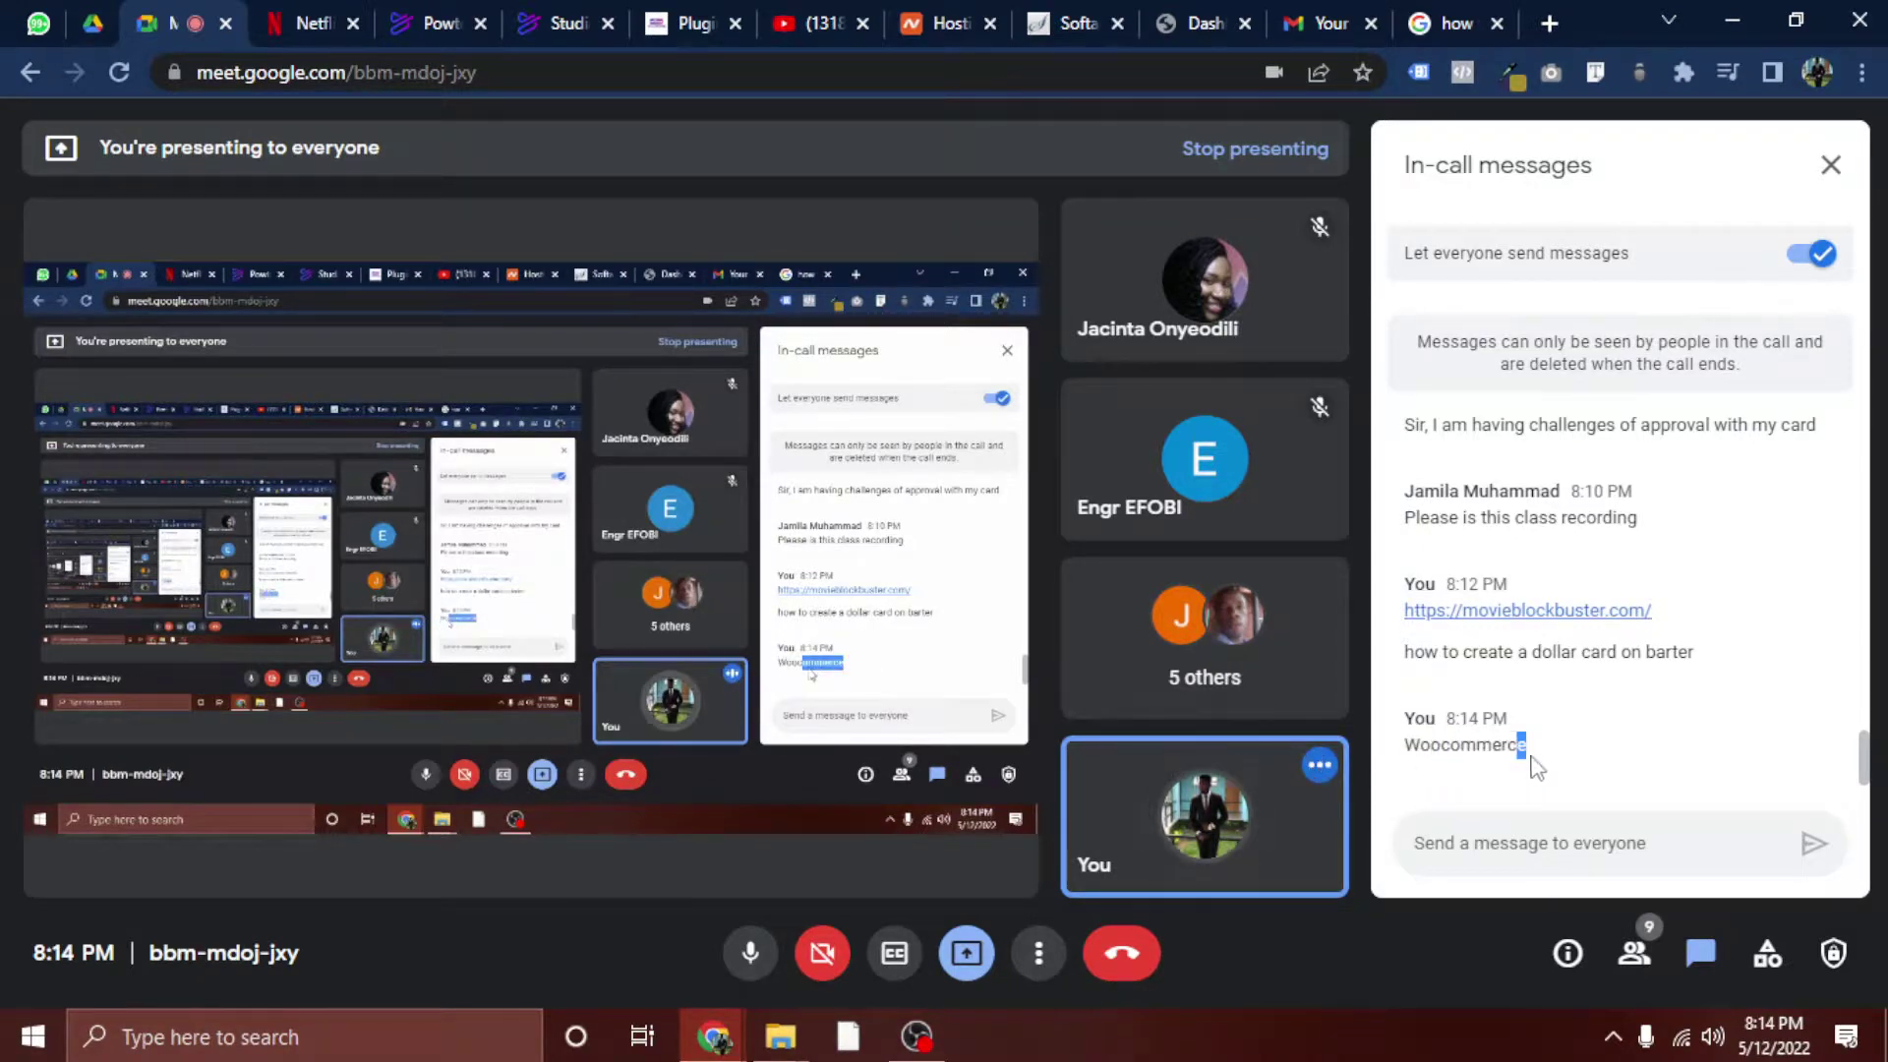